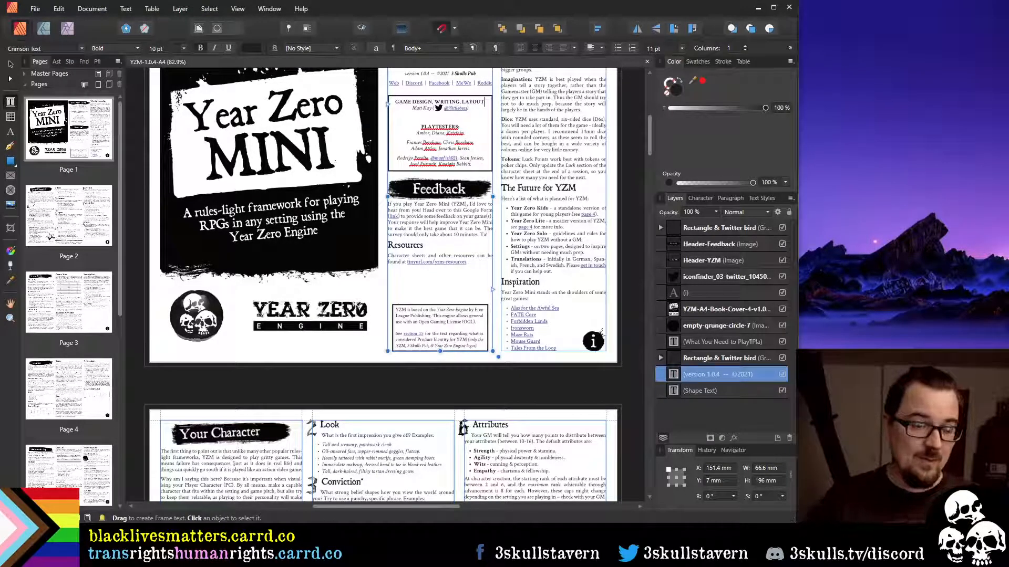
Review the layout of the cover, Your Character and Core Rules pages of the rulebook
{"action": "scroll", "coordinate": [399, 116], "scroll_direction": "up", "scroll_amount": 2}
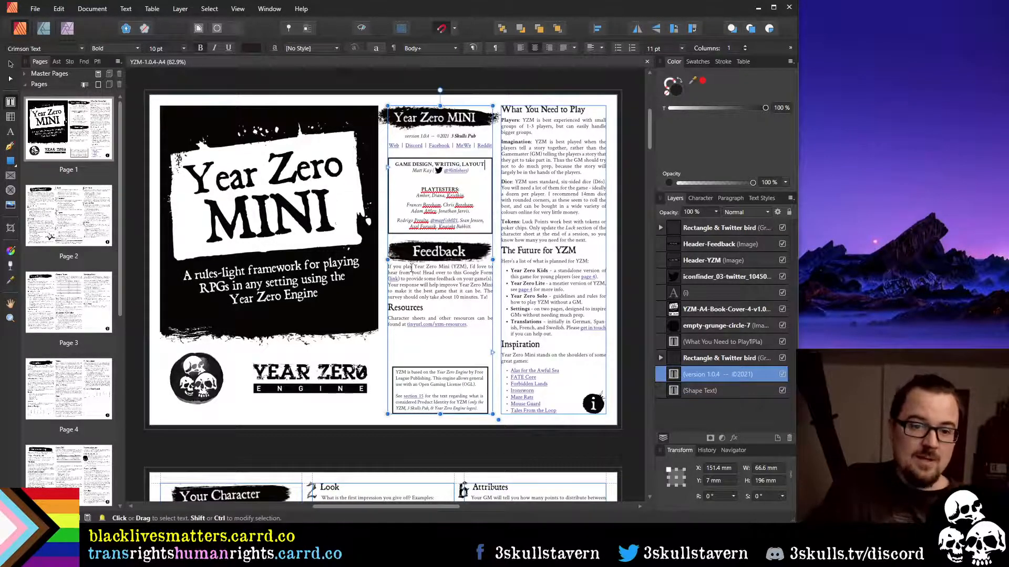
{"action": "scroll", "coordinate": [477, 256], "scroll_direction": "down", "scroll_amount": 8}
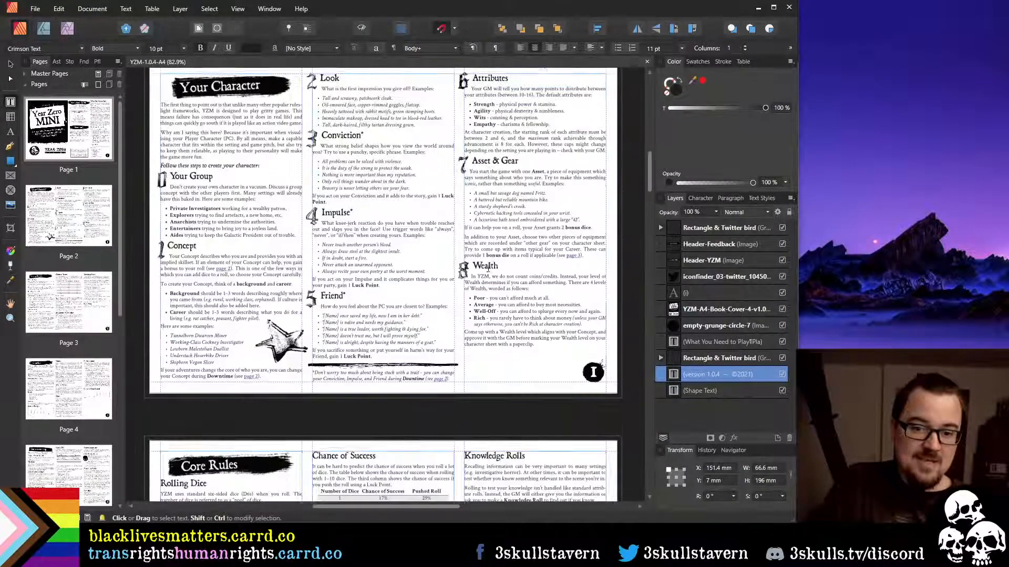
{"action": "scroll", "coordinate": [438, 234], "scroll_direction": "up", "scroll_amount": 6}
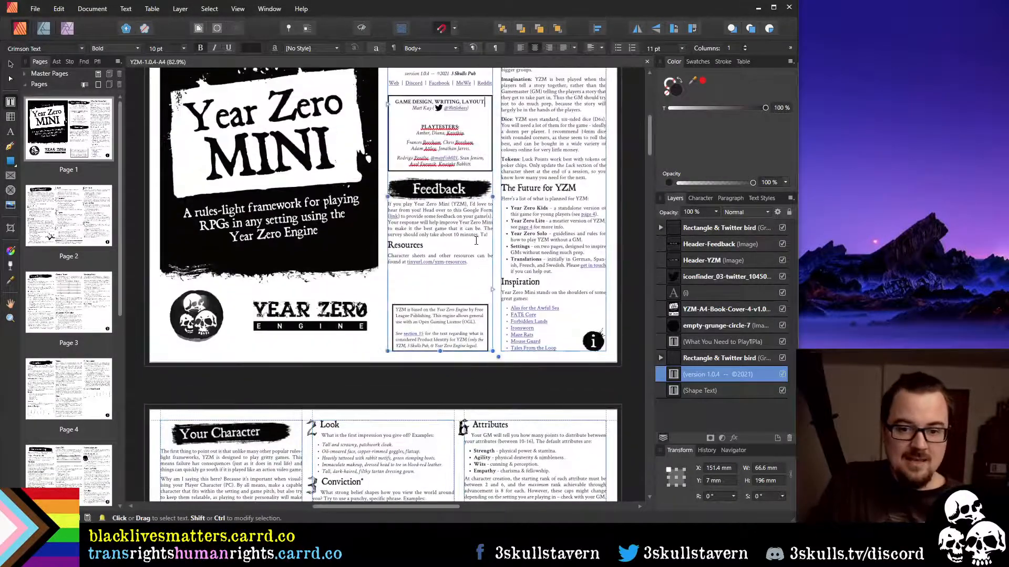
{"action": "scroll", "coordinate": [478, 261], "scroll_direction": "down", "scroll_amount": 4}
{"action": "scroll", "coordinate": [478, 261], "scroll_direction": "down", "scroll_amount": 2}
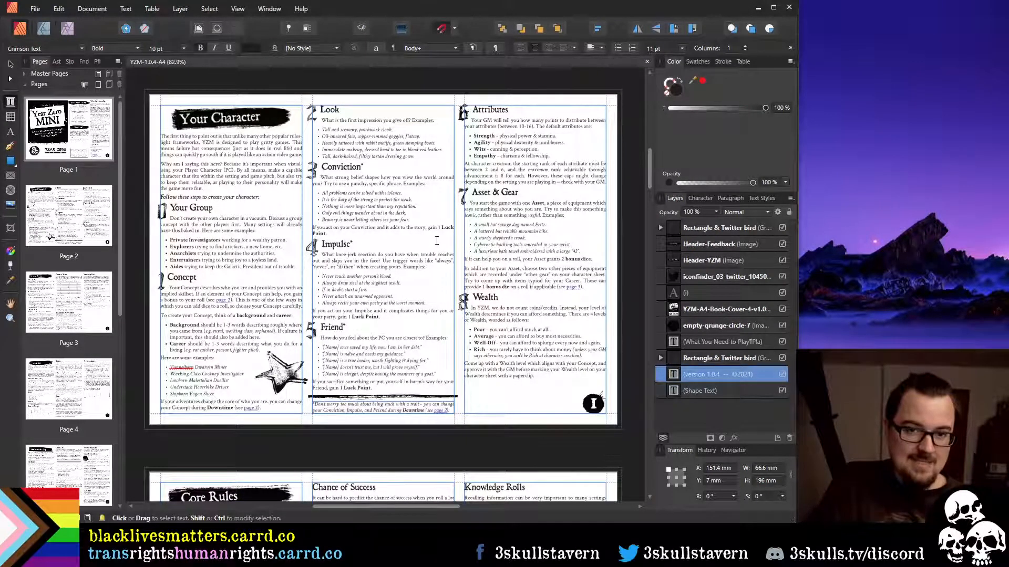
{"action": "scroll", "coordinate": [437, 241], "scroll_direction": "down", "scroll_amount": 8}
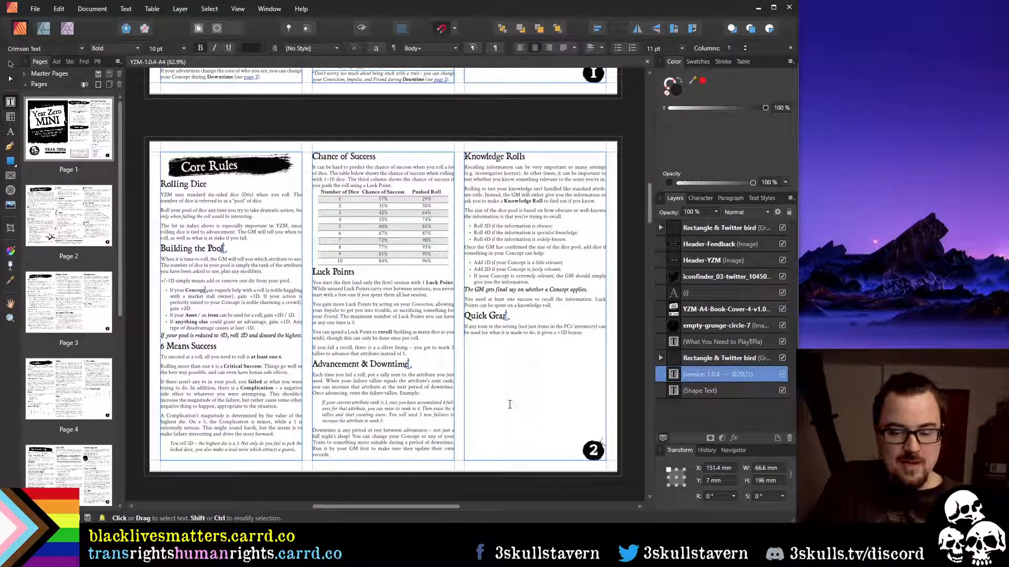
{"action": "scroll", "coordinate": [453, 378], "scroll_direction": "down", "scroll_amount": 3}
{"action": "scroll", "coordinate": [444, 371], "scroll_direction": "down", "scroll_amount": 5}
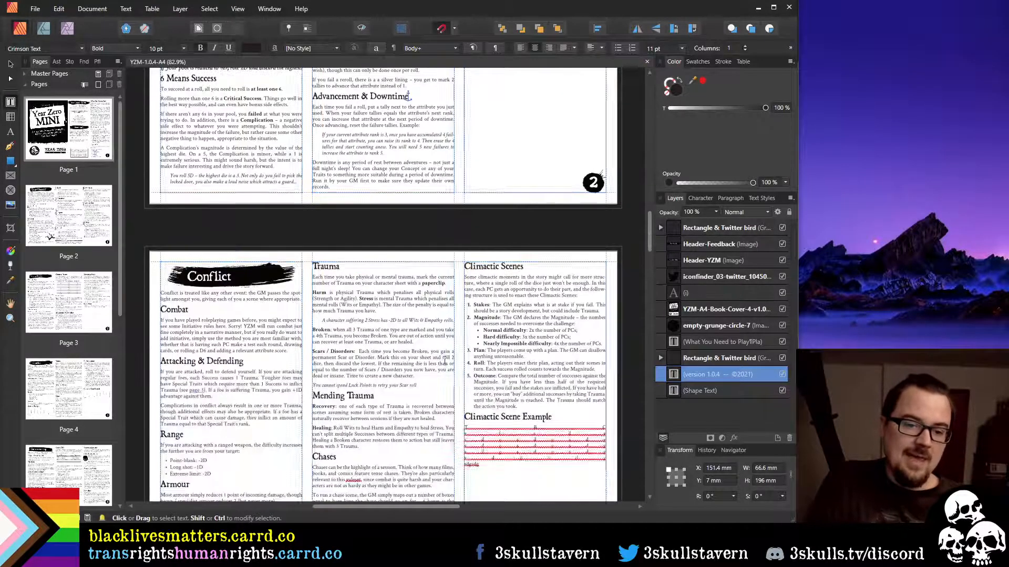
{"action": "scroll", "coordinate": [368, 325], "scroll_direction": "up", "scroll_amount": 4}
{"action": "scroll", "coordinate": [295, 288], "scroll_direction": "down", "scroll_amount": 1}
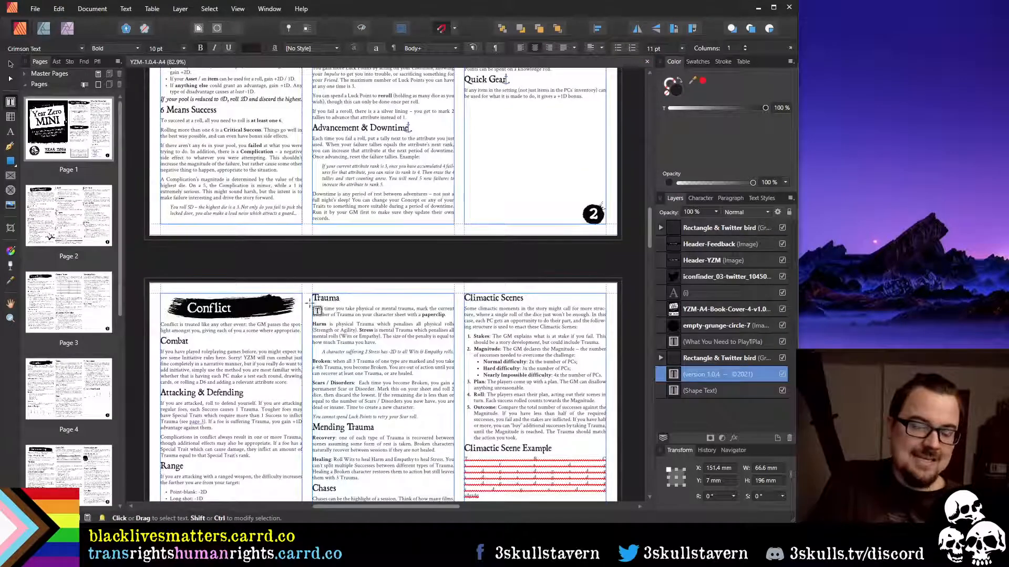
{"action": "scroll", "coordinate": [492, 216], "scroll_direction": "up", "scroll_amount": 5}
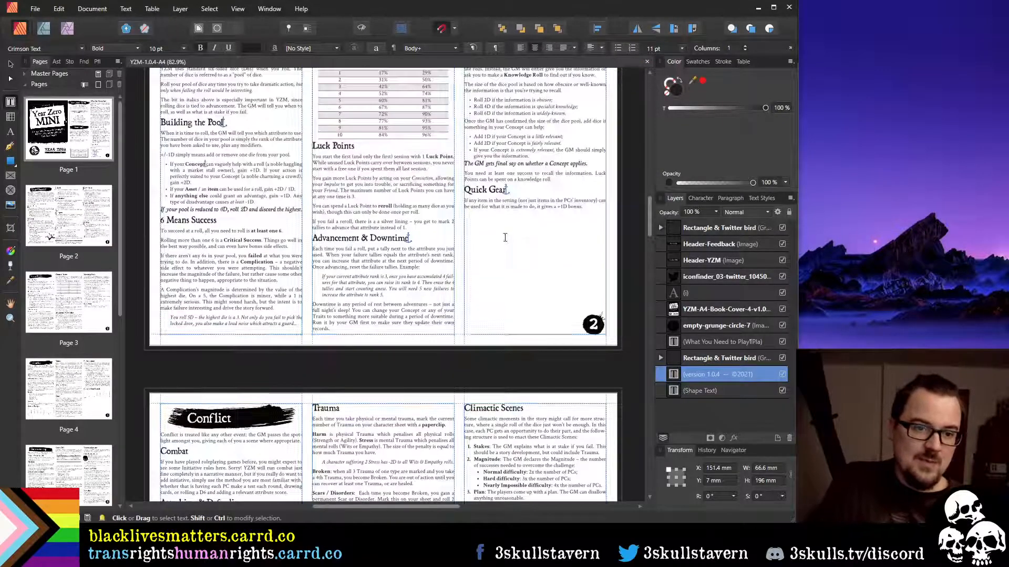
Examine the Conflict page, including its example sections, and continue to the Gamemastering page
{"action": "scroll", "coordinate": [488, 263], "scroll_direction": "down", "scroll_amount": 10}
{"action": "scroll", "coordinate": [488, 305], "scroll_direction": "down", "scroll_amount": 8}
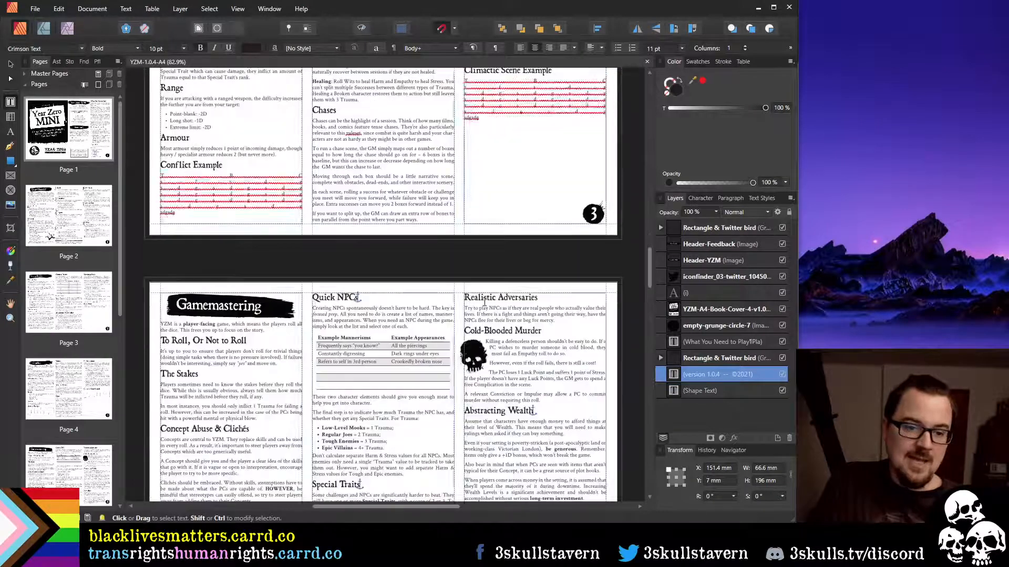
{"action": "scroll", "coordinate": [455, 300], "scroll_direction": "up", "scroll_amount": 10}
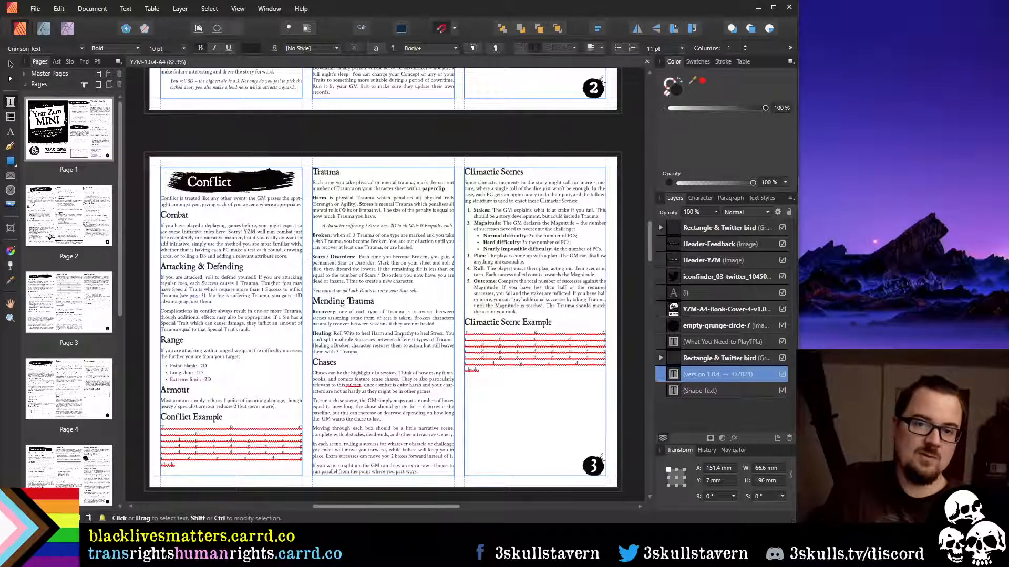
{"action": "scroll", "coordinate": [344, 302], "scroll_direction": "down", "scroll_amount": 3}
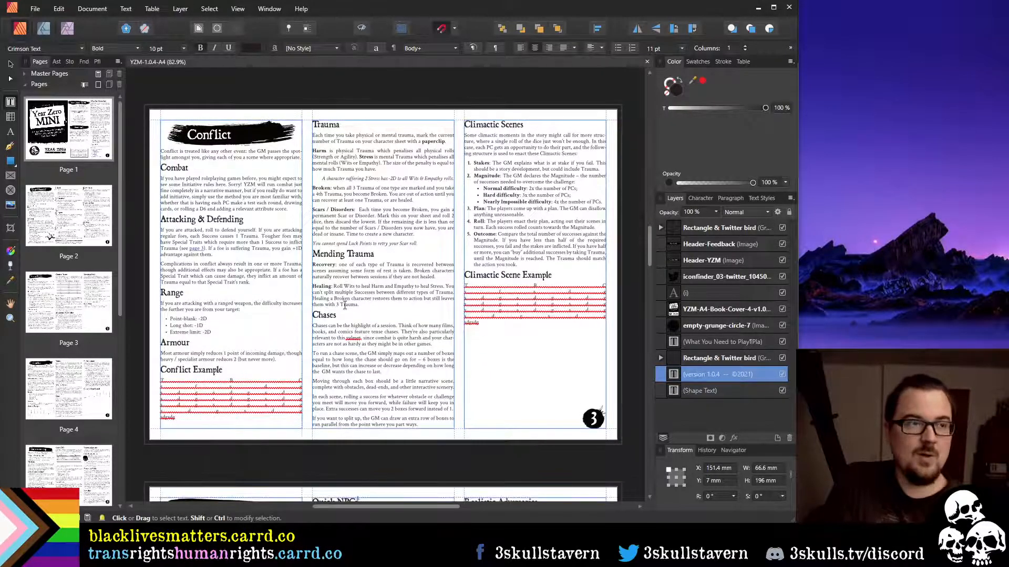
{"action": "scroll", "coordinate": [343, 312], "scroll_direction": "up", "scroll_amount": 1}
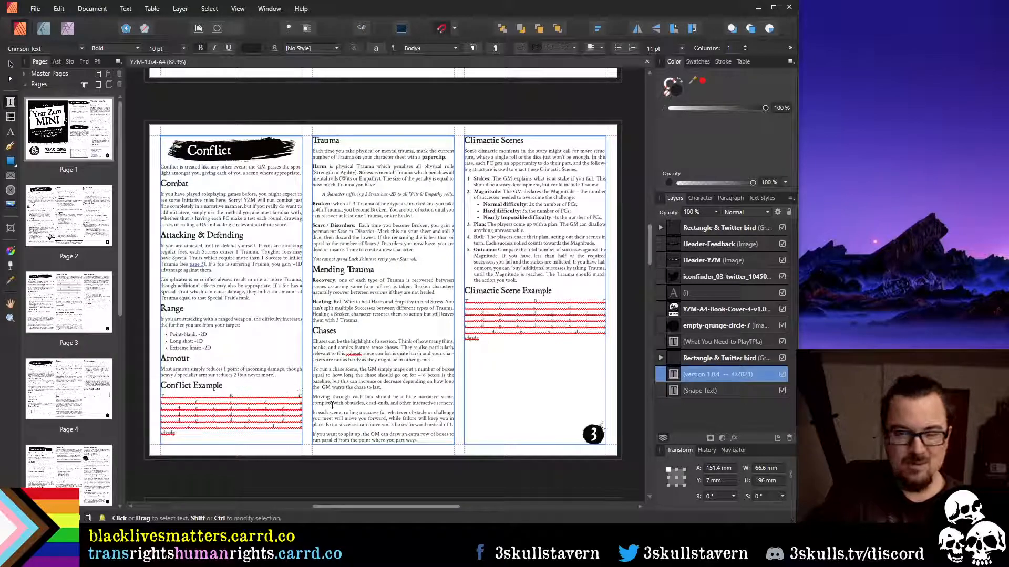
{"action": "scroll", "coordinate": [378, 388], "scroll_direction": "down", "scroll_amount": 3}
{"action": "scroll", "coordinate": [403, 399], "scroll_direction": "up", "scroll_amount": 8}
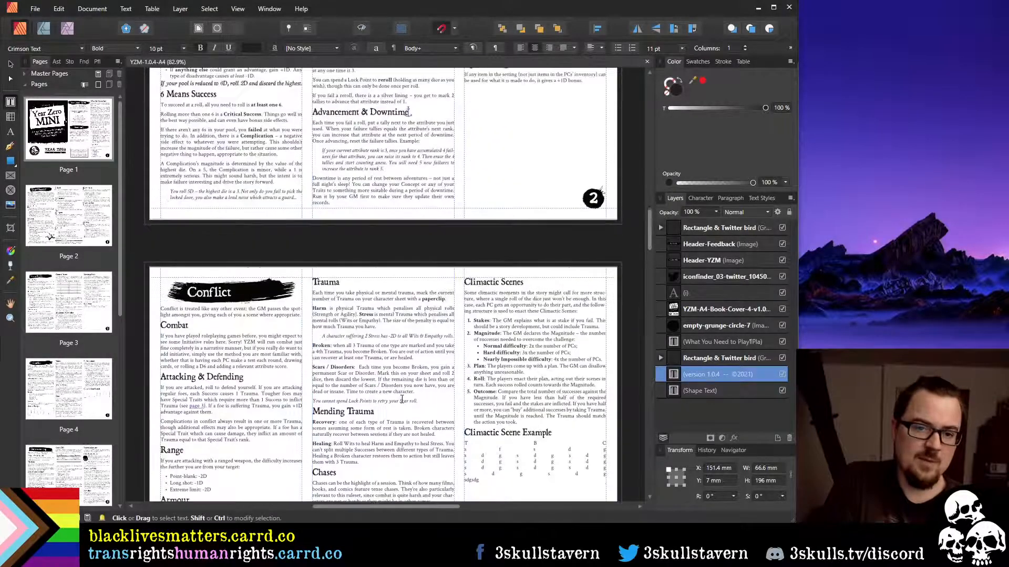
{"action": "scroll", "coordinate": [402, 399], "scroll_direction": "down", "scroll_amount": 10}
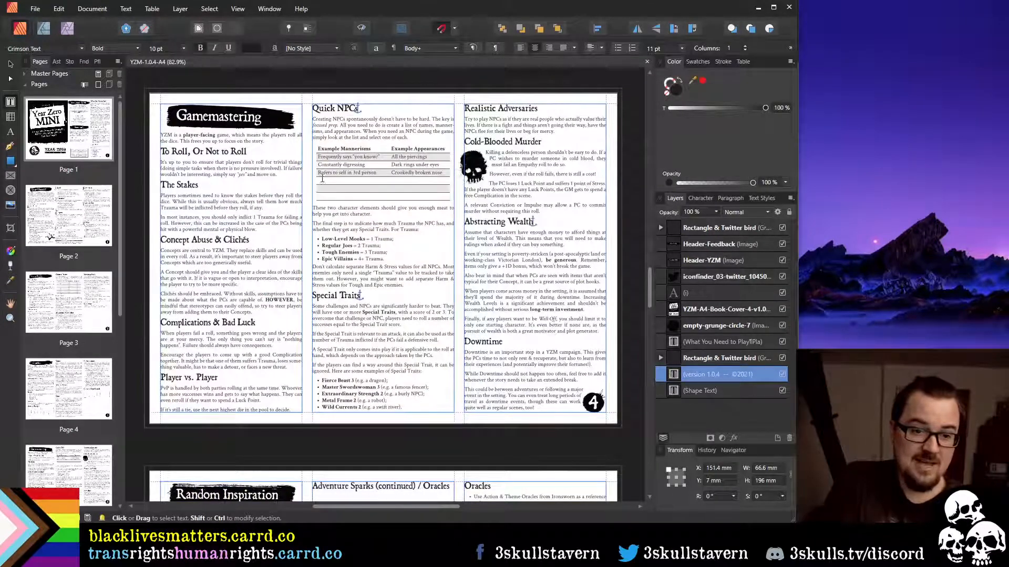
Examine the example mannerisms table on the Gamemastering page and the Random Inspiration, Making a Setting and character sheet pages
{"action": "left_click_drag", "start_coordinate": [323, 180], "coordinate": [393, 220]}
{"action": "left_click", "coordinate": [419, 217]}
{"action": "scroll", "coordinate": [415, 237], "scroll_direction": "down", "scroll_amount": 10}
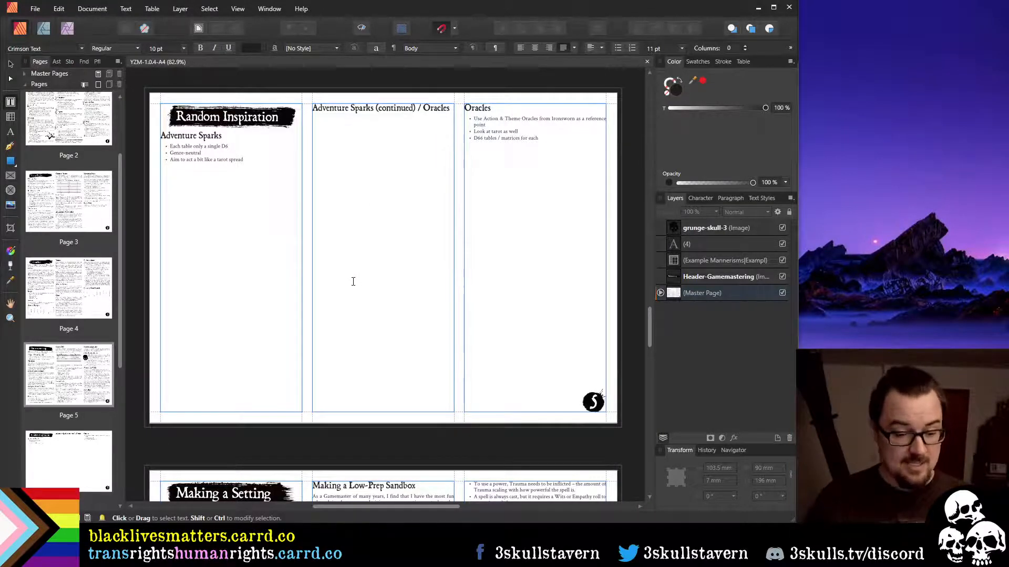
{"action": "scroll", "coordinate": [359, 282], "scroll_direction": "down", "scroll_amount": 10}
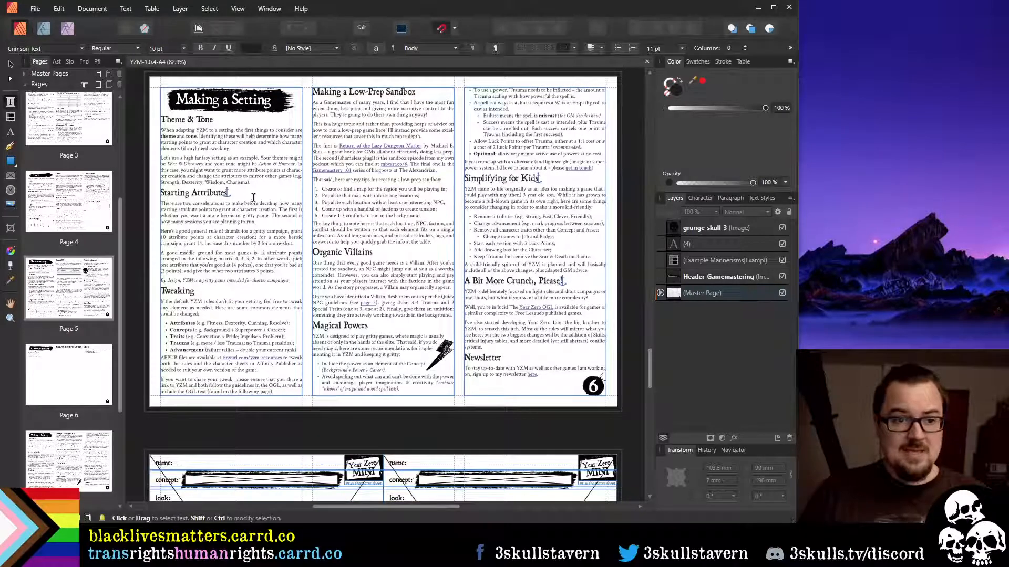
{"action": "scroll", "coordinate": [276, 224], "scroll_direction": "down", "scroll_amount": 6}
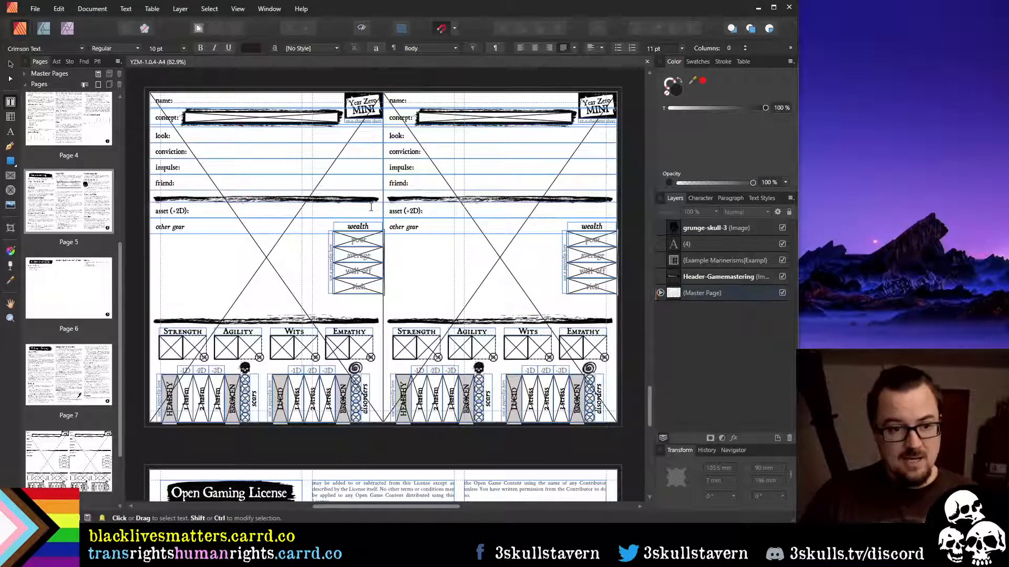
Turn on Preview Mode to view the character sheets page without guides and frame outlines
{"action": "scroll", "coordinate": [417, 234], "scroll_direction": "down", "scroll_amount": 3}
{"action": "scroll", "coordinate": [418, 233], "scroll_direction": "up", "scroll_amount": 2}
{"action": "left_click", "coordinate": [237, 9]}
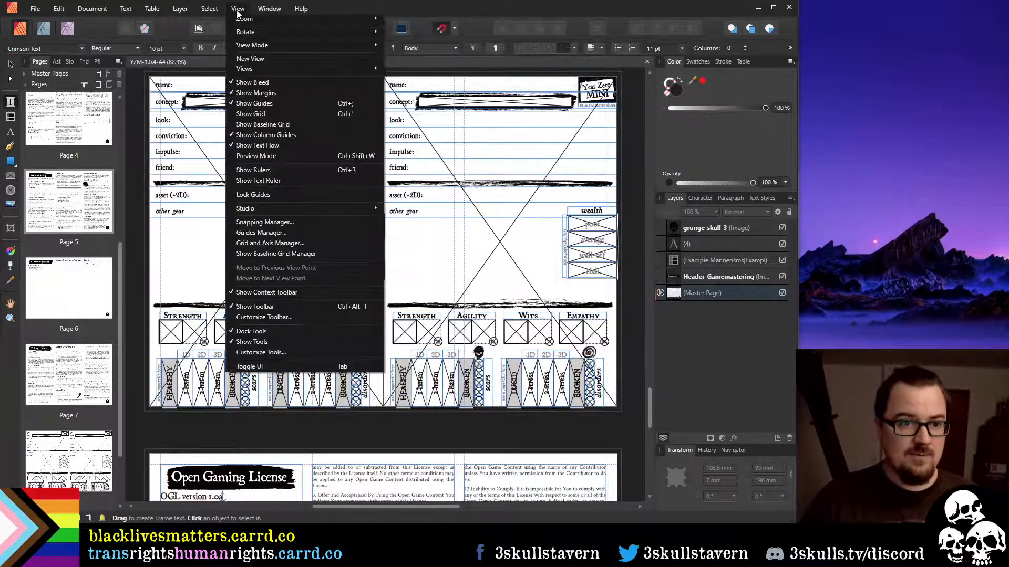
{"action": "left_click", "coordinate": [271, 156]}
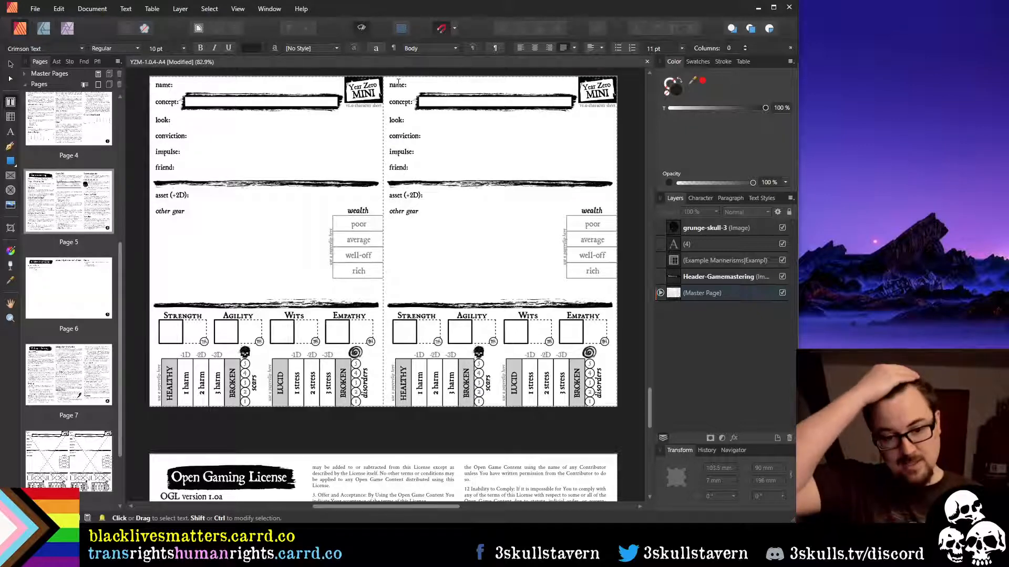
Inspect the Open Gaming License page in the preview and return through the Core Rules page to the cover
{"action": "scroll", "coordinate": [427, 205], "scroll_direction": "down", "scroll_amount": 5}
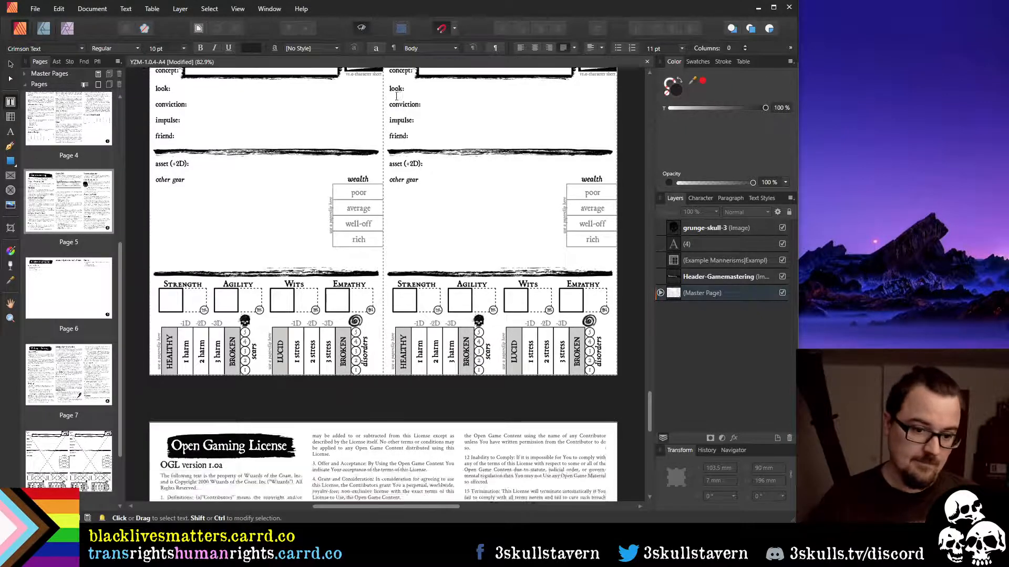
{"action": "scroll", "coordinate": [428, 205], "scroll_direction": "down", "scroll_amount": 9}
{"action": "scroll", "coordinate": [428, 205], "scroll_direction": "up", "scroll_amount": 5}
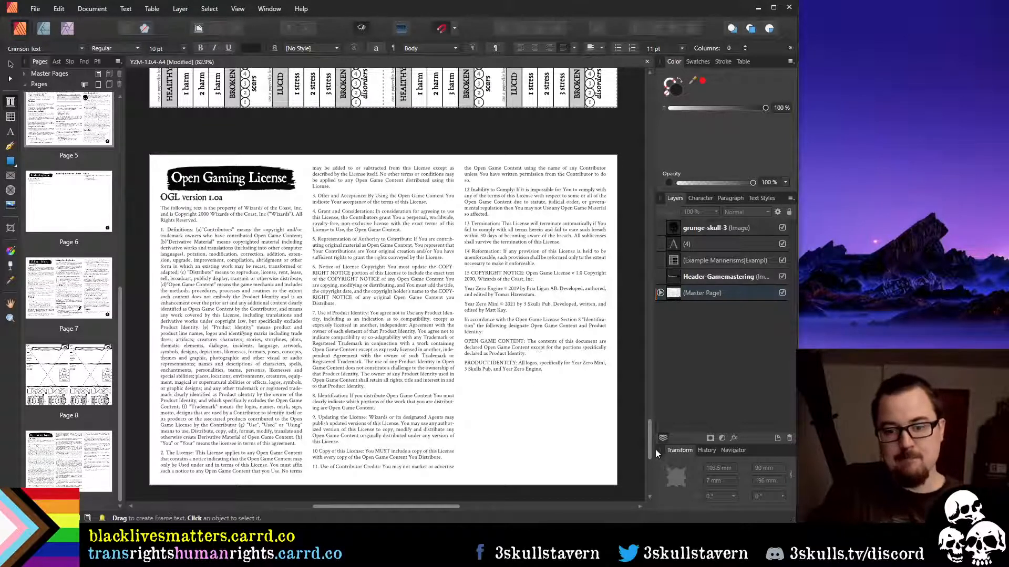
{"action": "left_click_drag", "start_coordinate": [652, 445], "coordinate": [648, 306]}
{"action": "left_click_drag", "start_coordinate": [650, 261], "coordinate": [651, 215]}
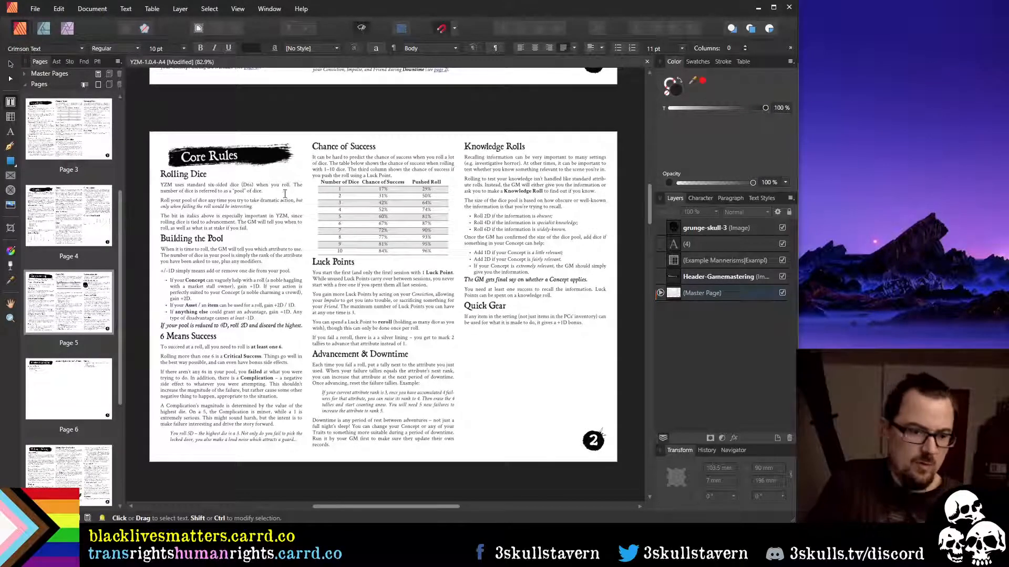
{"action": "scroll", "coordinate": [360, 202], "scroll_direction": "up", "scroll_amount": 10}
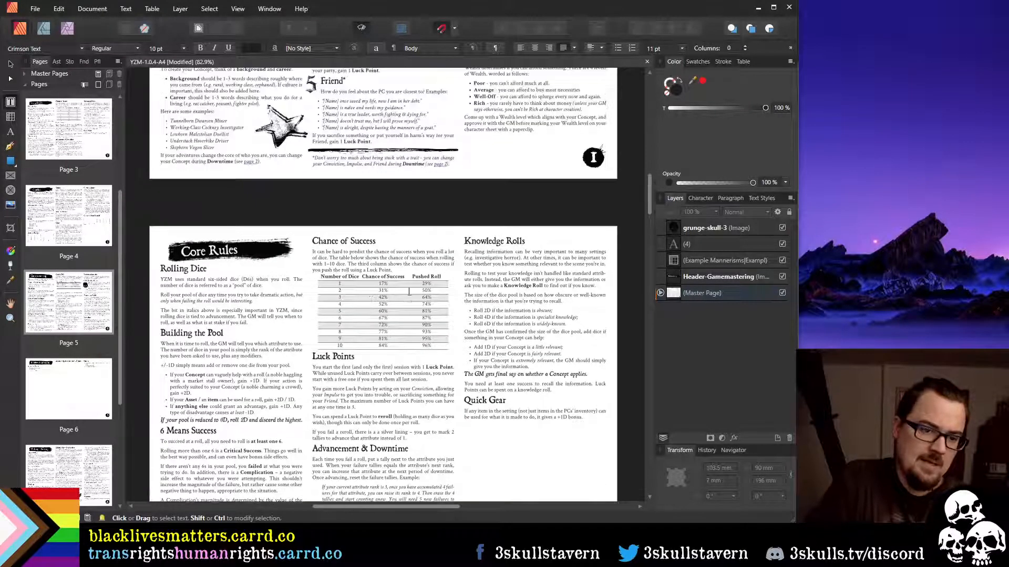
{"action": "scroll", "coordinate": [436, 299], "scroll_direction": "up", "scroll_amount": 5}
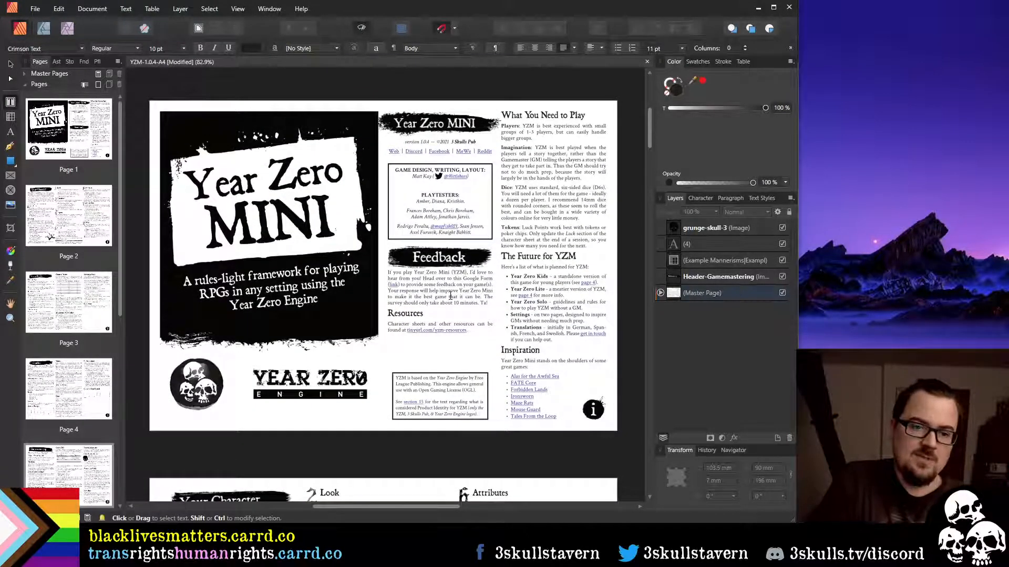
Compare the character creation steps on the Your Character page with the fields on the character sheets page
{"action": "scroll", "coordinate": [446, 302], "scroll_direction": "down", "scroll_amount": 3}
{"action": "scroll", "coordinate": [441, 306], "scroll_direction": "down", "scroll_amount": 6}
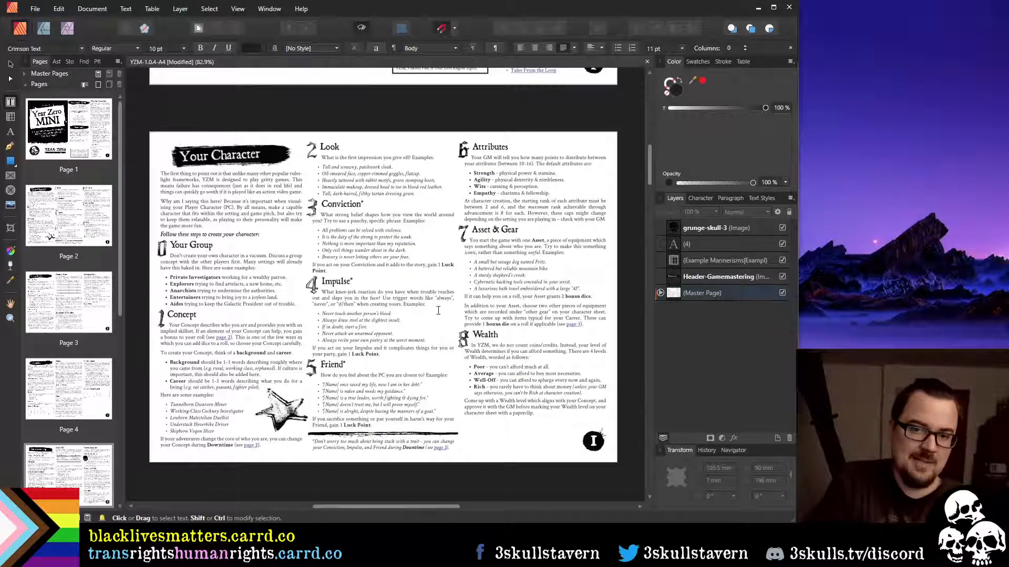
{"action": "scroll", "coordinate": [439, 310], "scroll_direction": "down", "scroll_amount": 2}
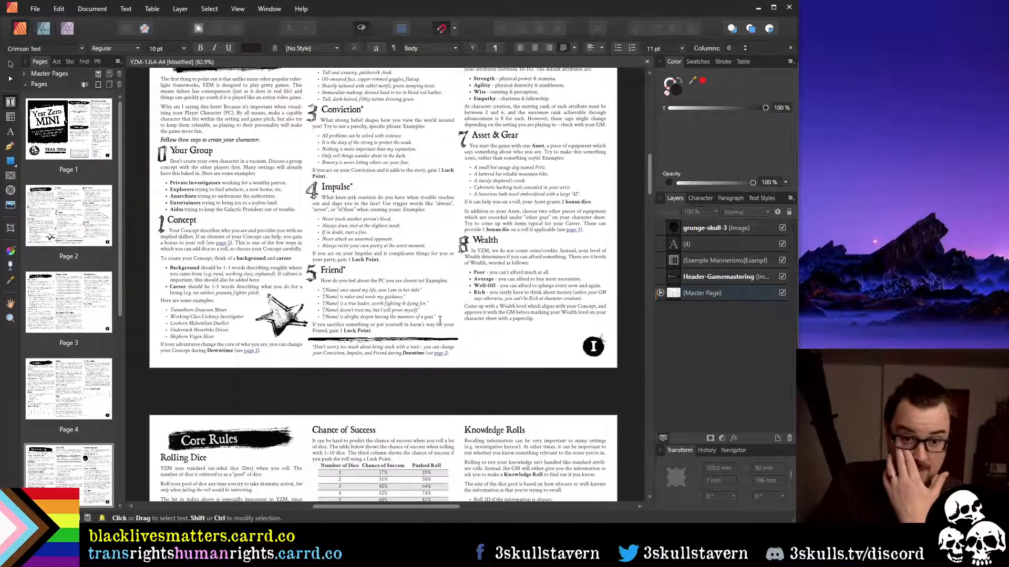
{"action": "scroll", "coordinate": [440, 320], "scroll_direction": "up", "scroll_amount": 2}
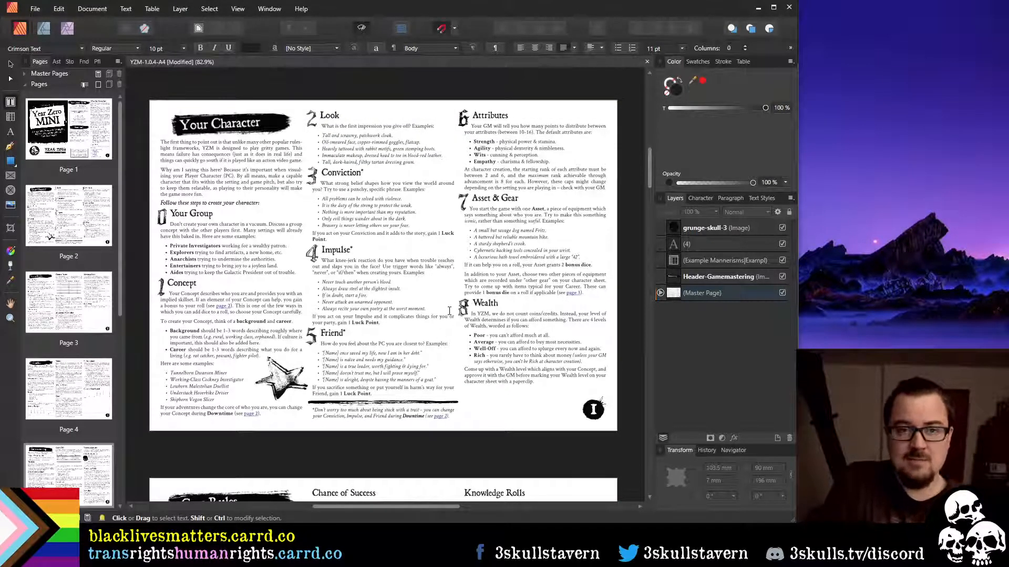
{"action": "scroll", "coordinate": [450, 311], "scroll_direction": "down", "scroll_amount": 1}
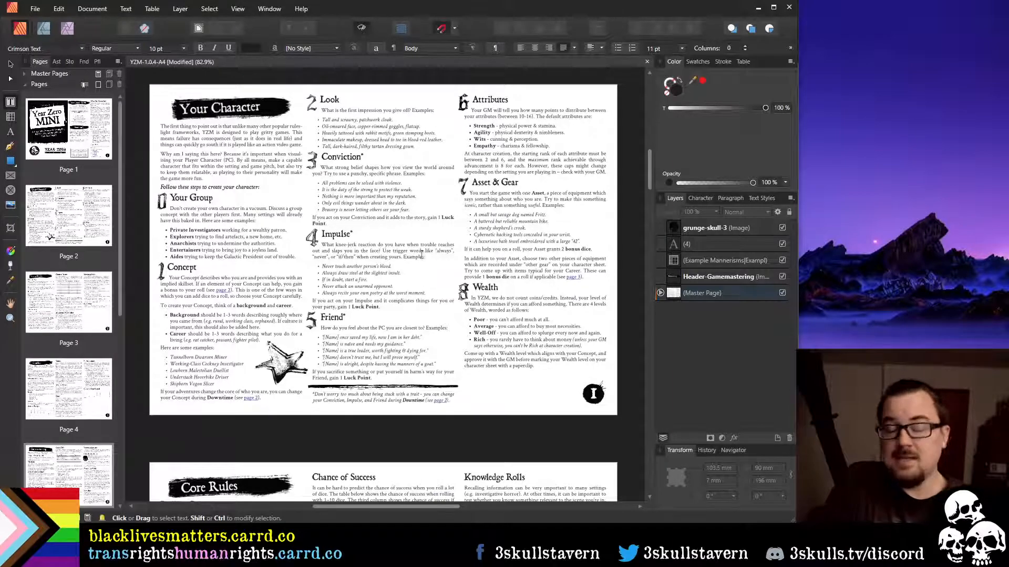
{"action": "scroll", "coordinate": [421, 255], "scroll_direction": "down", "scroll_amount": 3}
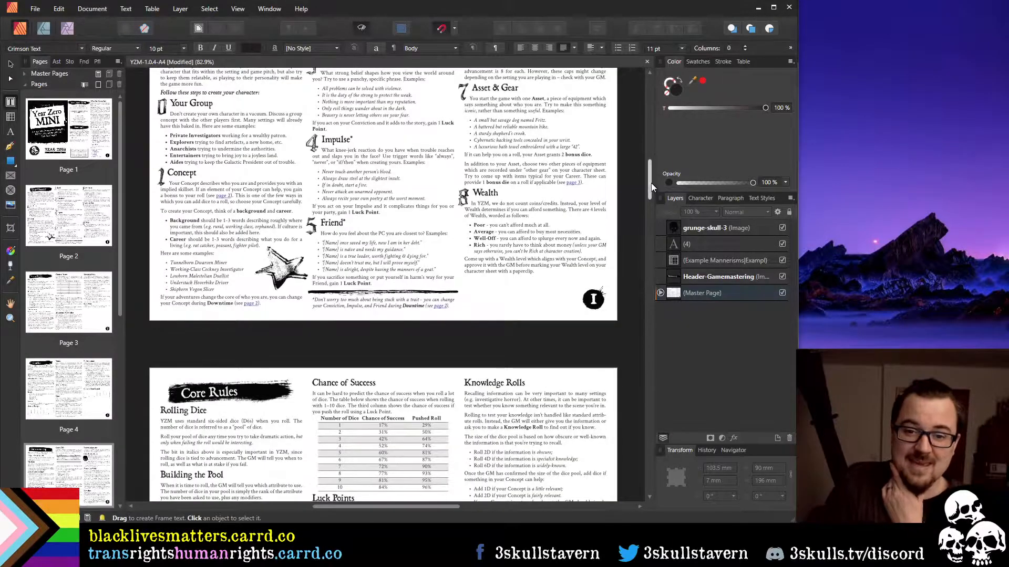
{"action": "left_click_drag", "start_coordinate": [652, 185], "coordinate": [646, 410]}
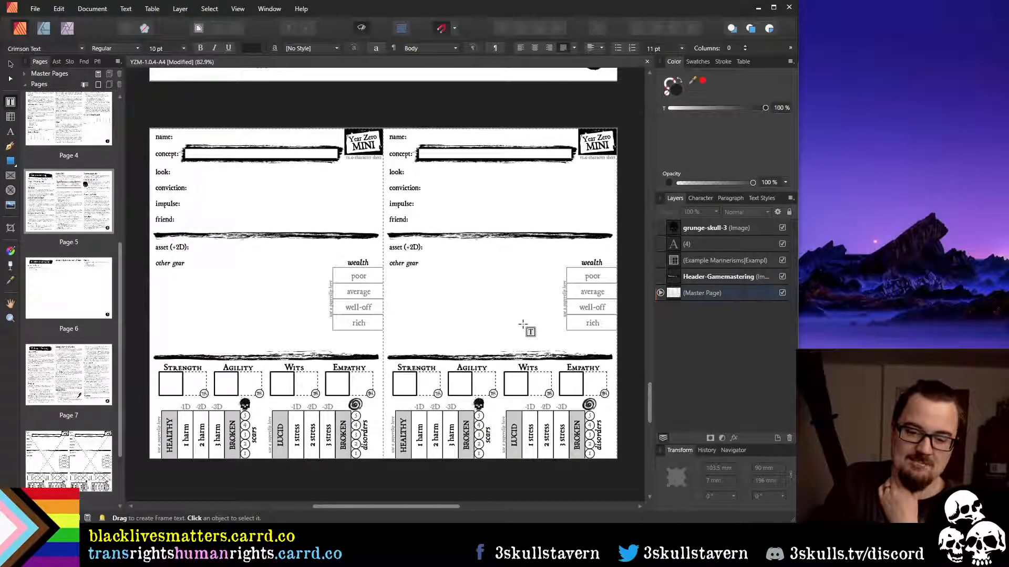
{"action": "left_click_drag", "start_coordinate": [648, 411], "coordinate": [628, 178]}
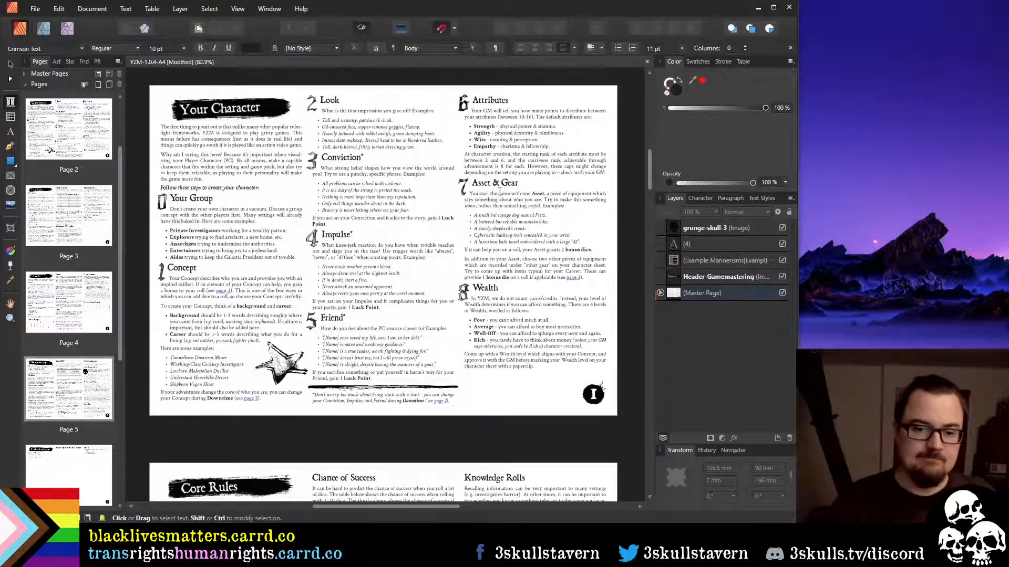
Read through the Core Rules page and the Conflict page, including the Climactic Scenes section, in the preview
{"action": "scroll", "coordinate": [465, 228], "scroll_direction": "down", "scroll_amount": 5}
{"action": "scroll", "coordinate": [466, 228], "scroll_direction": "down", "scroll_amount": 3}
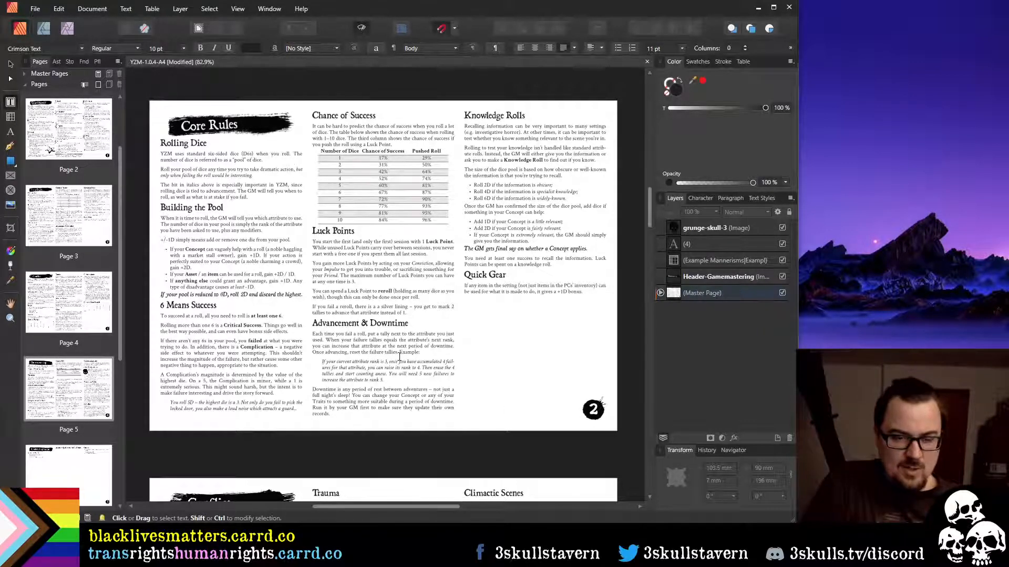
{"action": "scroll", "coordinate": [474, 347], "scroll_direction": "down", "scroll_amount": 1}
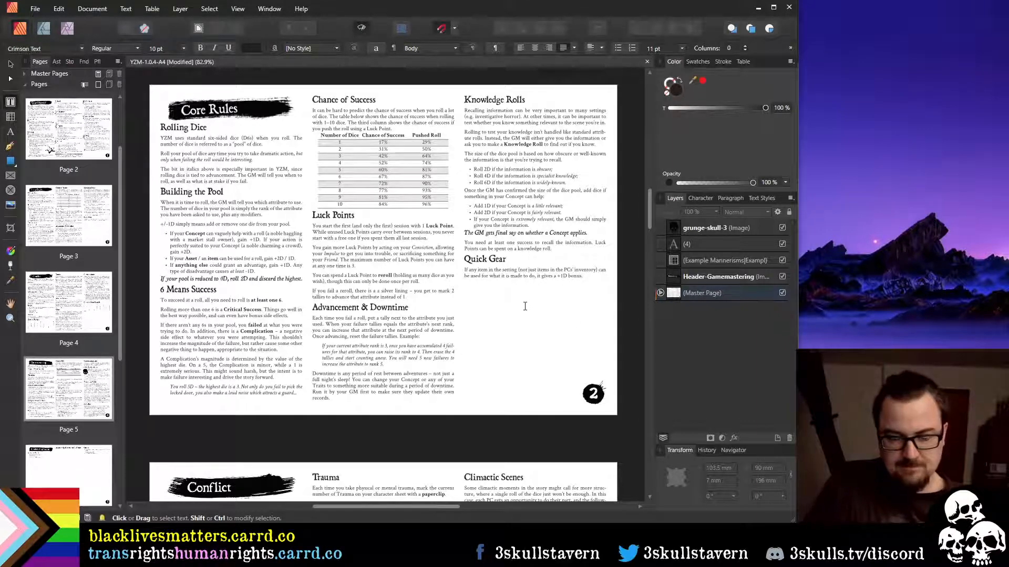
{"action": "scroll", "coordinate": [528, 339], "scroll_direction": "down", "scroll_amount": 4}
{"action": "scroll", "coordinate": [528, 341], "scroll_direction": "down", "scroll_amount": 4}
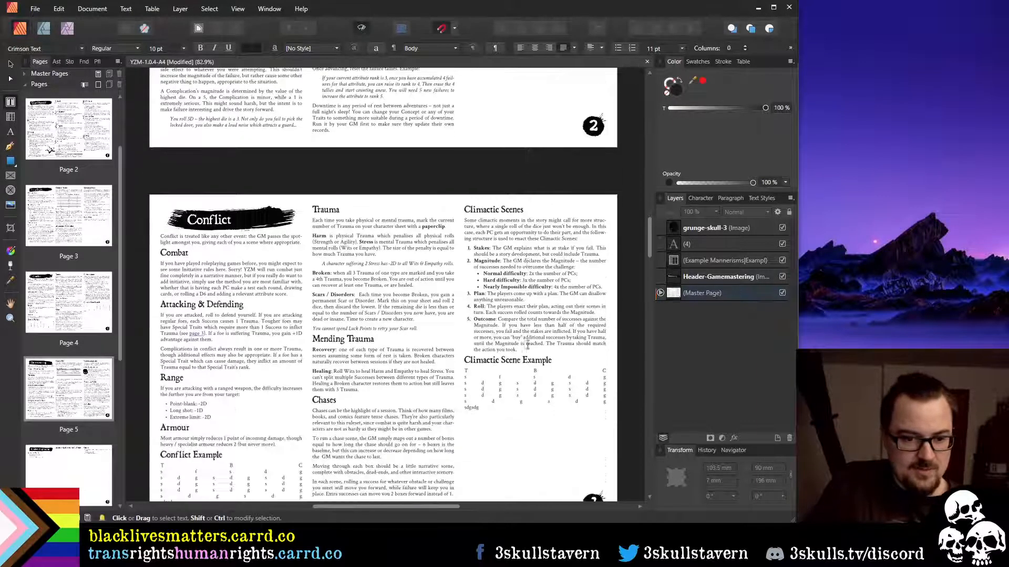
{"action": "scroll", "coordinate": [522, 360], "scroll_direction": "up", "scroll_amount": 3}
{"action": "scroll", "coordinate": [528, 326], "scroll_direction": "down", "scroll_amount": 3}
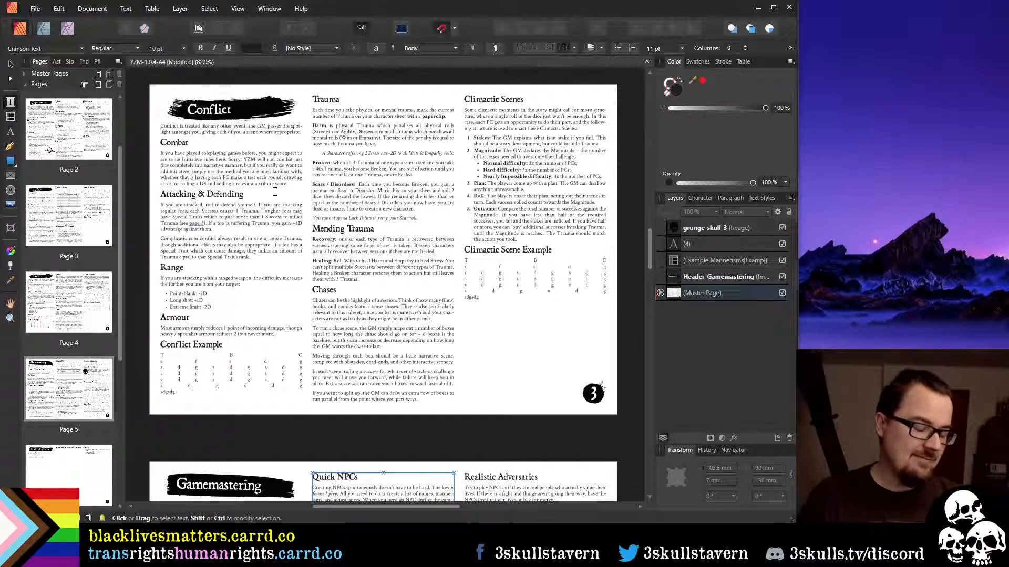
Read through the Gamemastering, Core Rules and Conflict pages and check the harm and stress tracks on the character sheets page
{"action": "scroll", "coordinate": [321, 357], "scroll_direction": "down", "scroll_amount": 8}
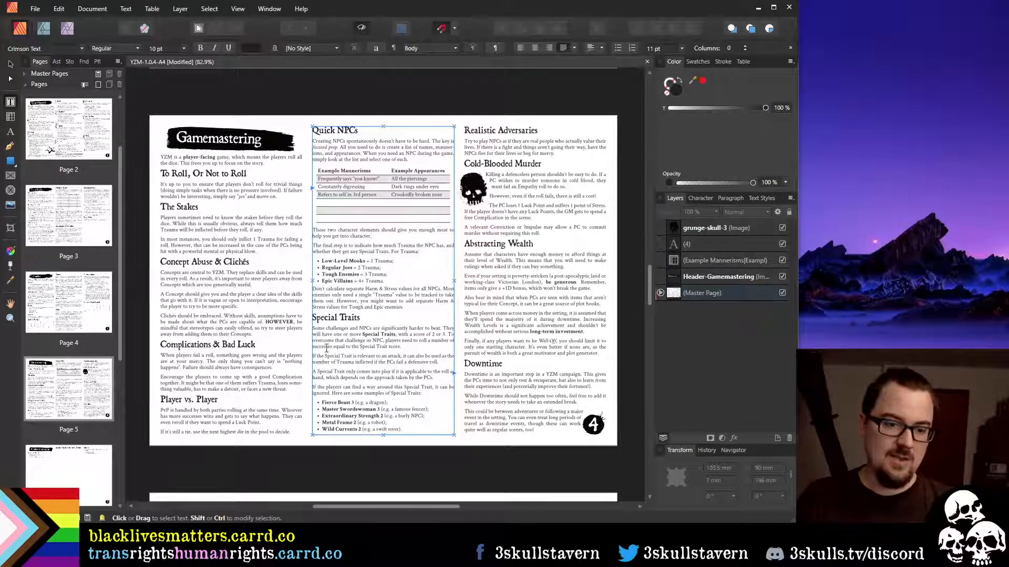
{"action": "scroll", "coordinate": [347, 347], "scroll_direction": "down", "scroll_amount": 1}
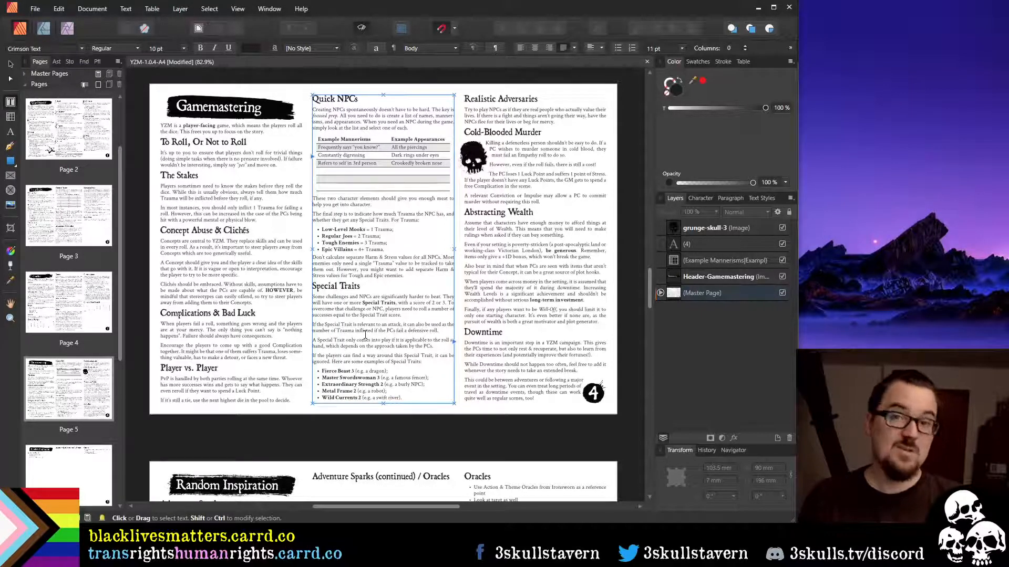
{"action": "scroll", "coordinate": [349, 320], "scroll_direction": "up", "scroll_amount": 5}
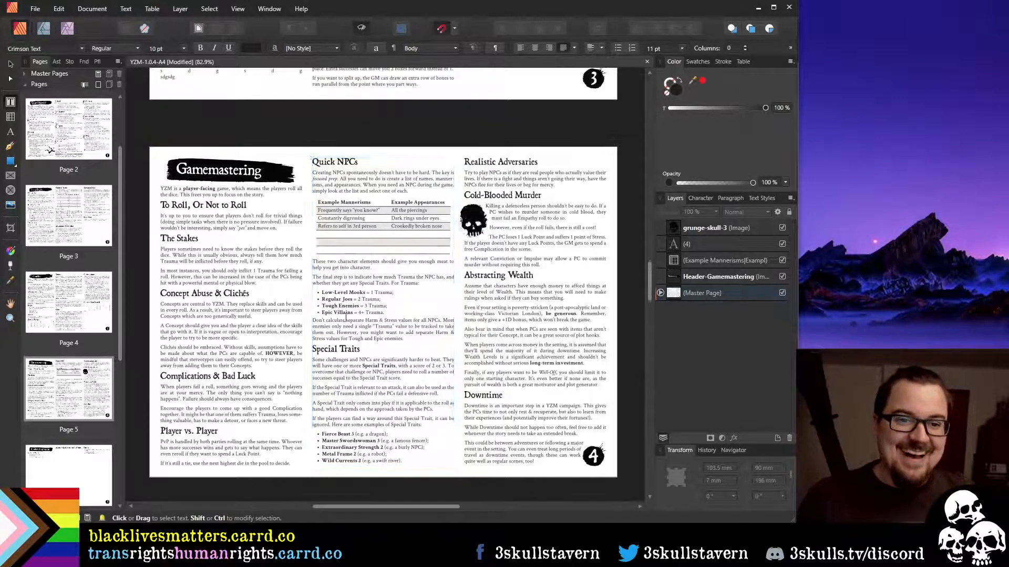
{"action": "scroll", "coordinate": [315, 386], "scroll_direction": "up", "scroll_amount": 2}
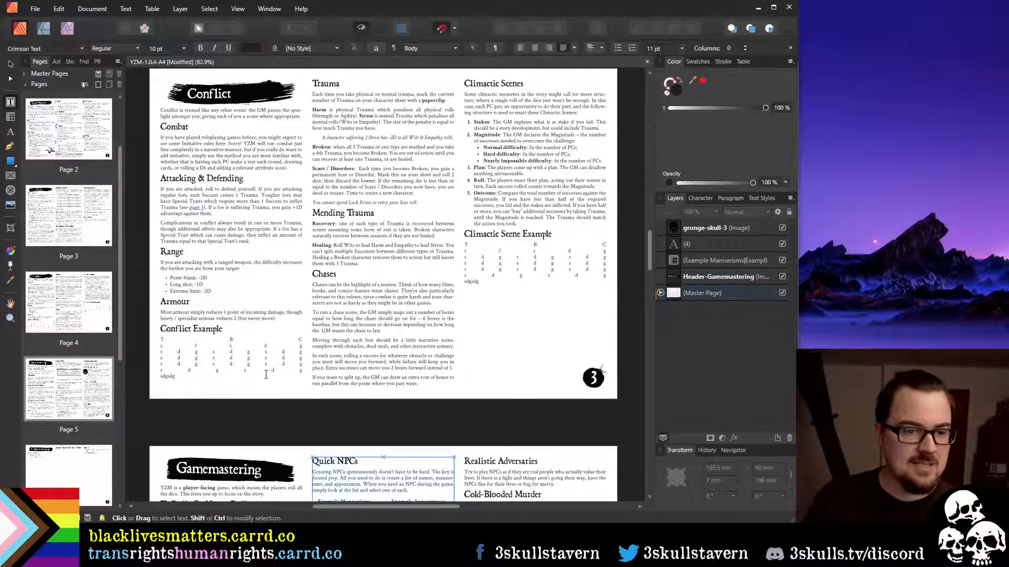
{"action": "scroll", "coordinate": [260, 385], "scroll_direction": "up", "scroll_amount": 3}
{"action": "scroll", "coordinate": [260, 385], "scroll_direction": "up", "scroll_amount": 7}
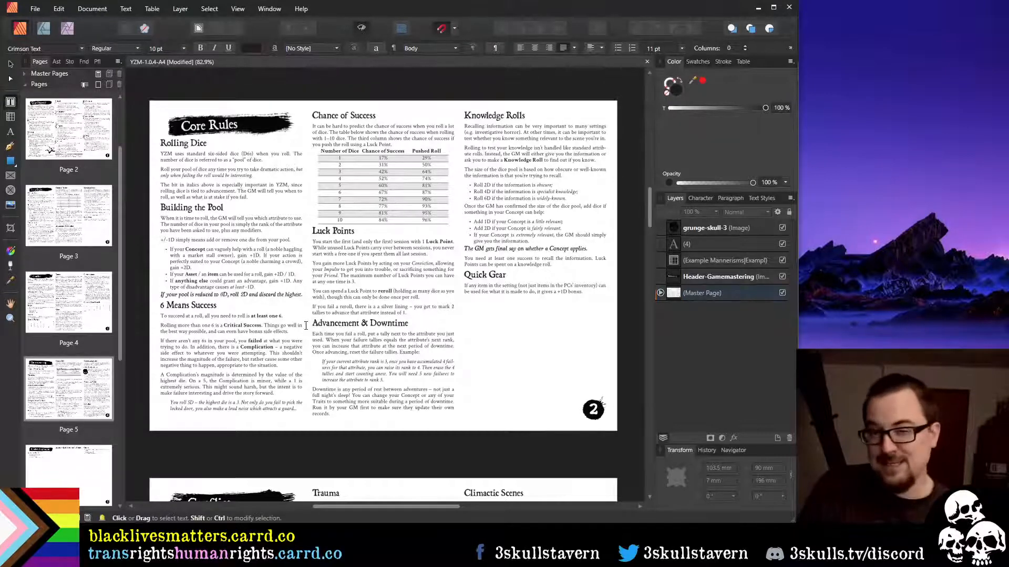
{"action": "scroll", "coordinate": [338, 386], "scroll_direction": "down", "scroll_amount": 6}
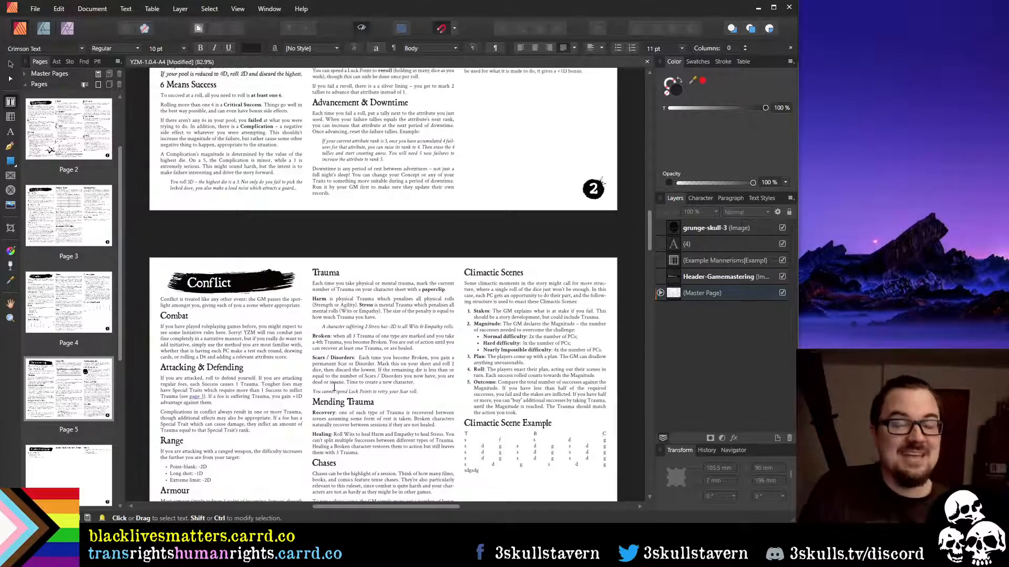
{"action": "scroll", "coordinate": [334, 387], "scroll_direction": "up", "scroll_amount": 1}
{"action": "scroll", "coordinate": [335, 385], "scroll_direction": "down", "scroll_amount": 3}
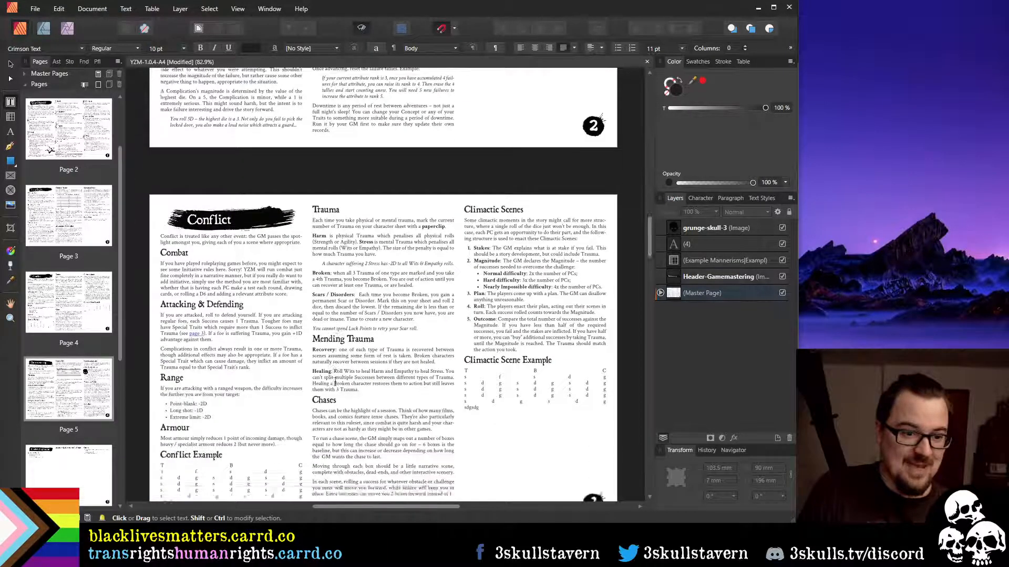
{"action": "scroll", "coordinate": [335, 383], "scroll_direction": "down", "scroll_amount": 2}
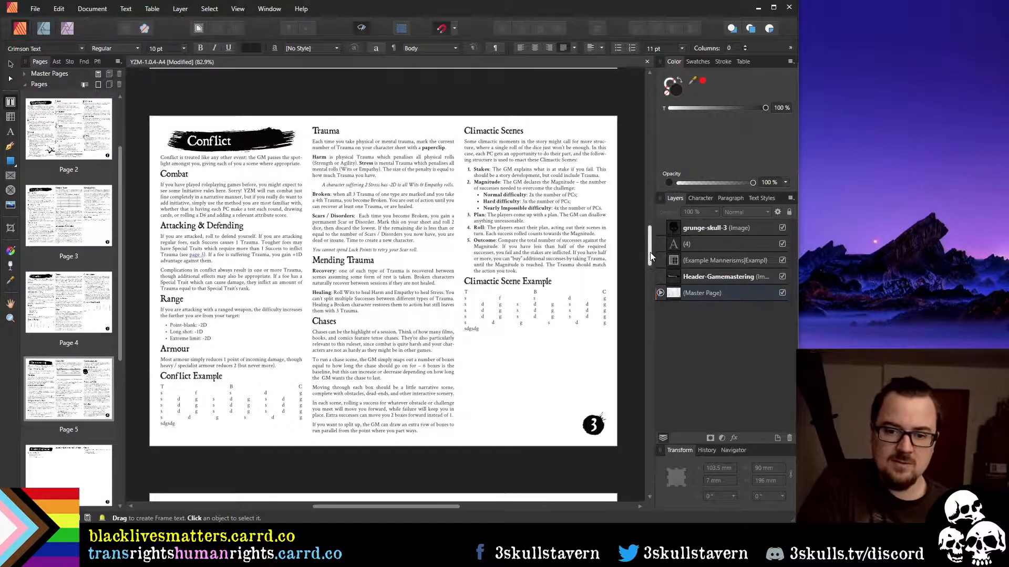
{"action": "left_click_drag", "start_coordinate": [650, 253], "coordinate": [645, 411]}
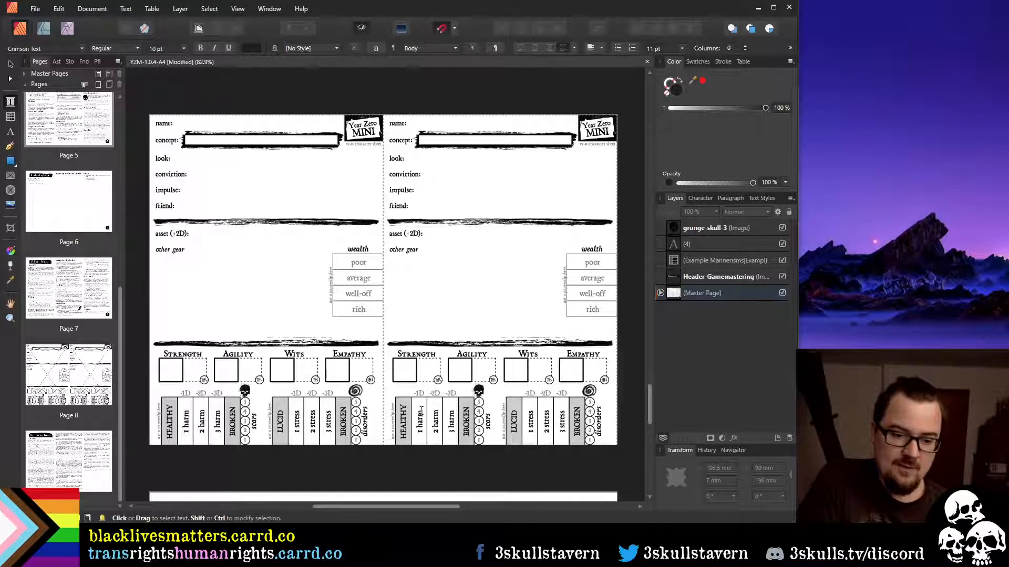
Search the document for the term "Broken", taken from the Trauma section of the Conflict page
{"action": "left_click_drag", "start_coordinate": [648, 409], "coordinate": [633, 229]}
{"action": "scroll", "coordinate": [633, 229], "scroll_direction": "down", "scroll_amount": 3}
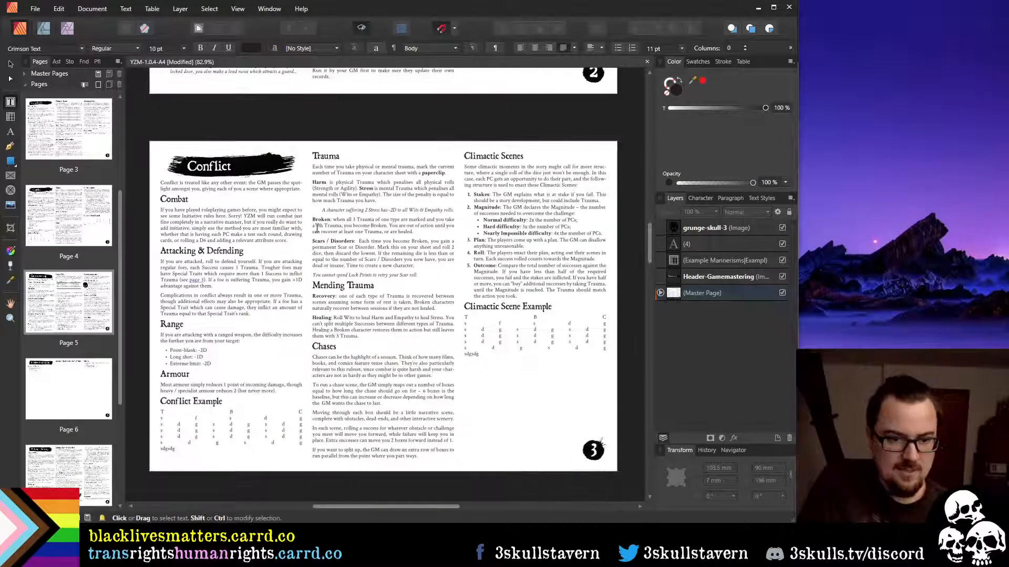
{"action": "left_click_drag", "start_coordinate": [314, 220], "coordinate": [328, 218]}
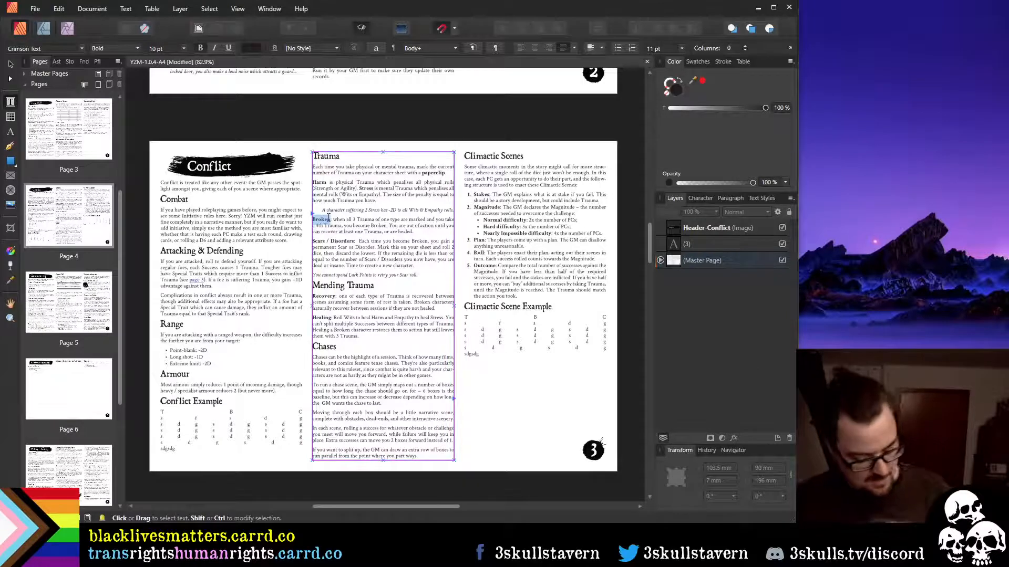
{"action": "key", "text": "ctrl+f"}
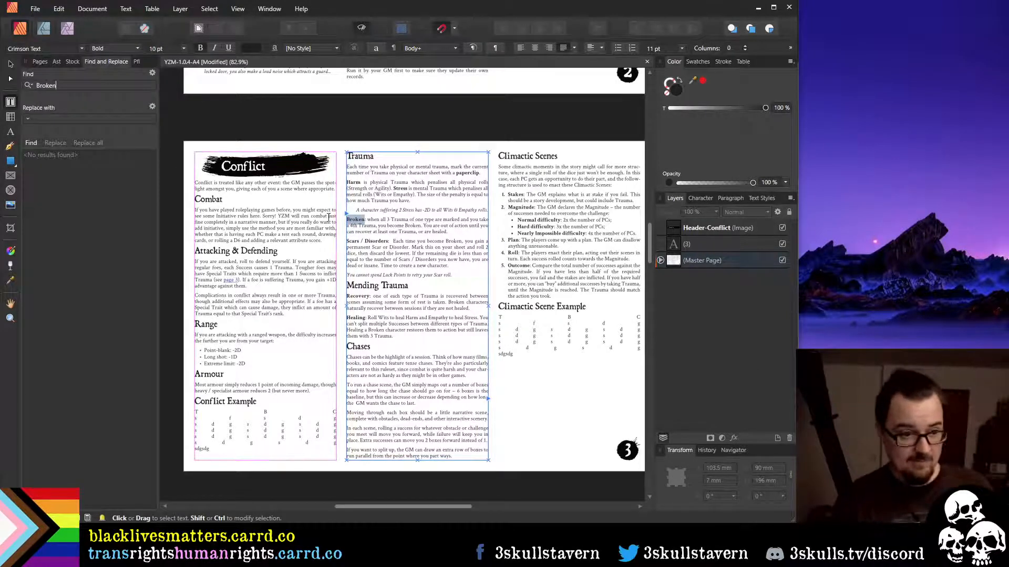
{"action": "type", "text": "B"}
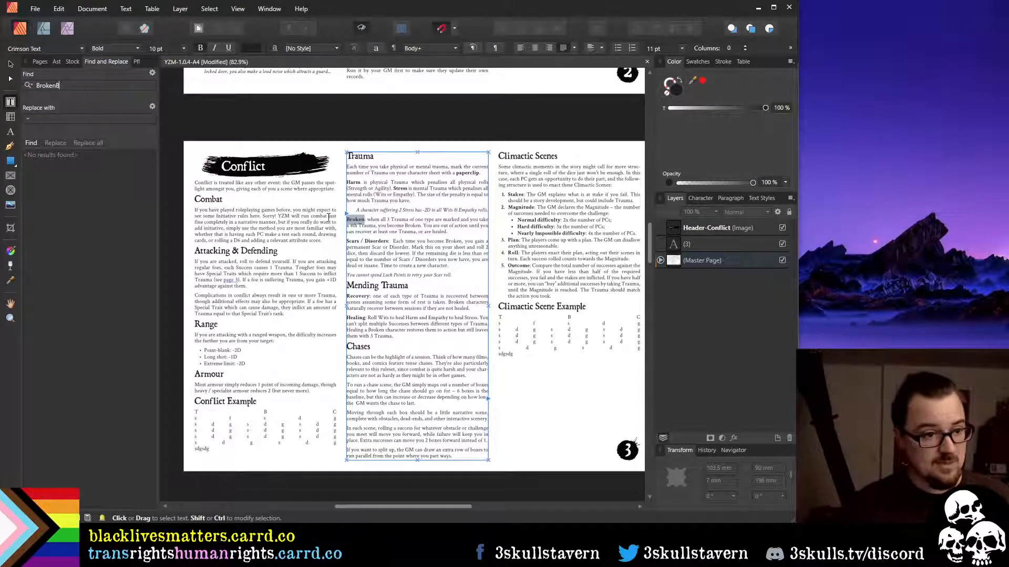
{"action": "key", "text": "Return"}
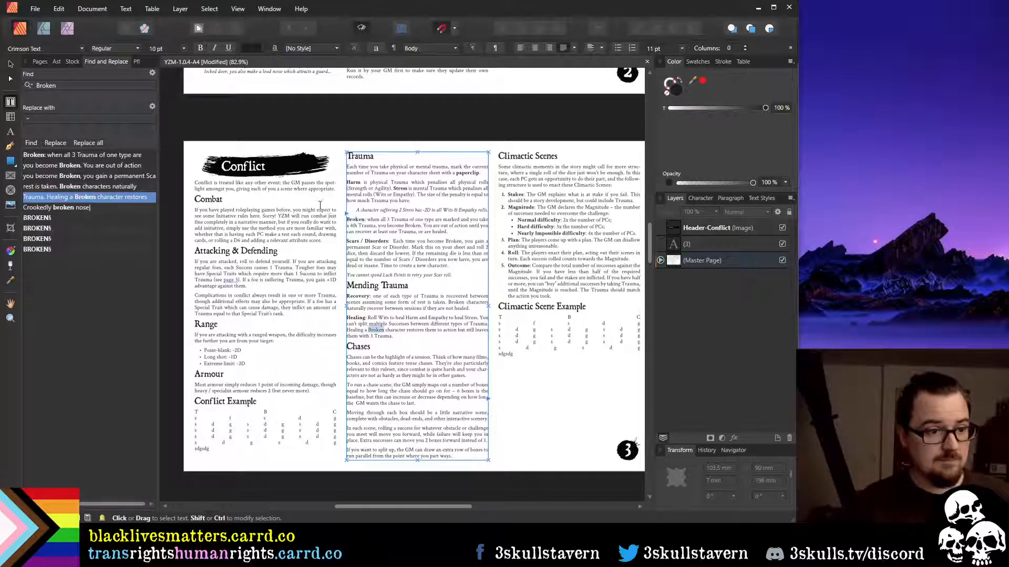
Replace each occurrence of "Broken" on the Conflict page with "Incapacitated"
{"action": "left_click", "coordinate": [122, 155]}
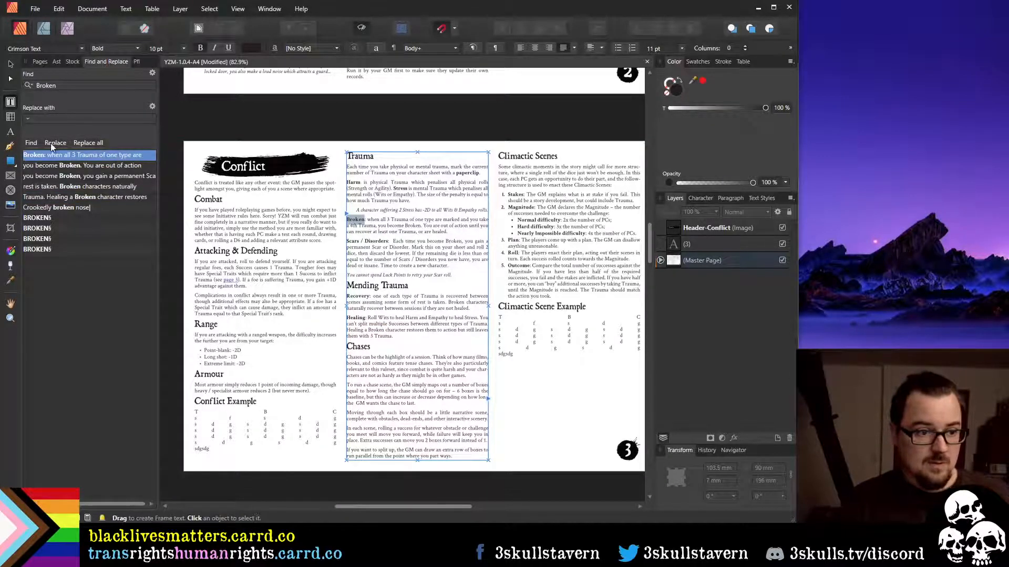
{"action": "left_click", "coordinate": [46, 119]}
{"action": "type", "text": "In"}
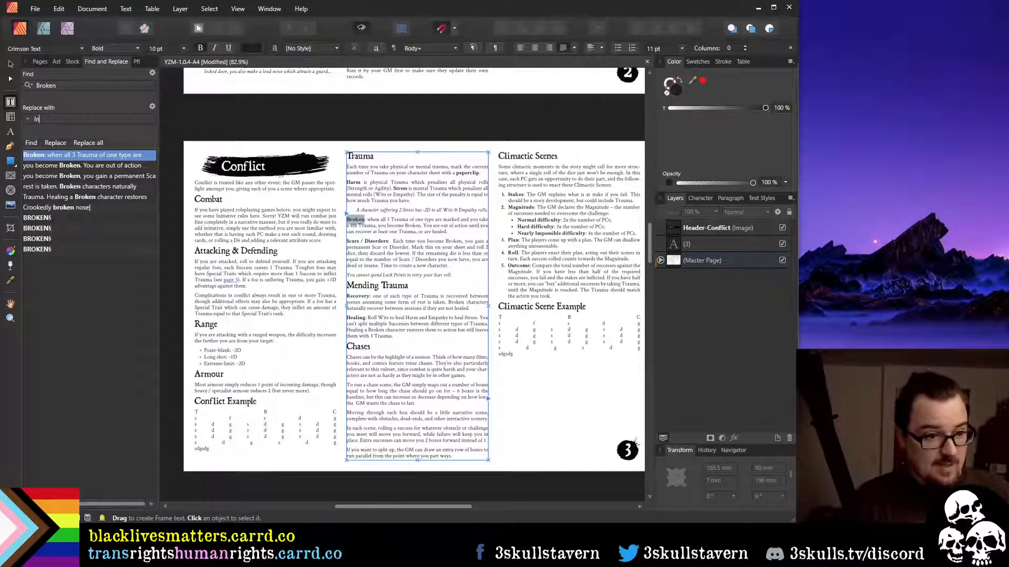
{"action": "type", "text": "capac"}
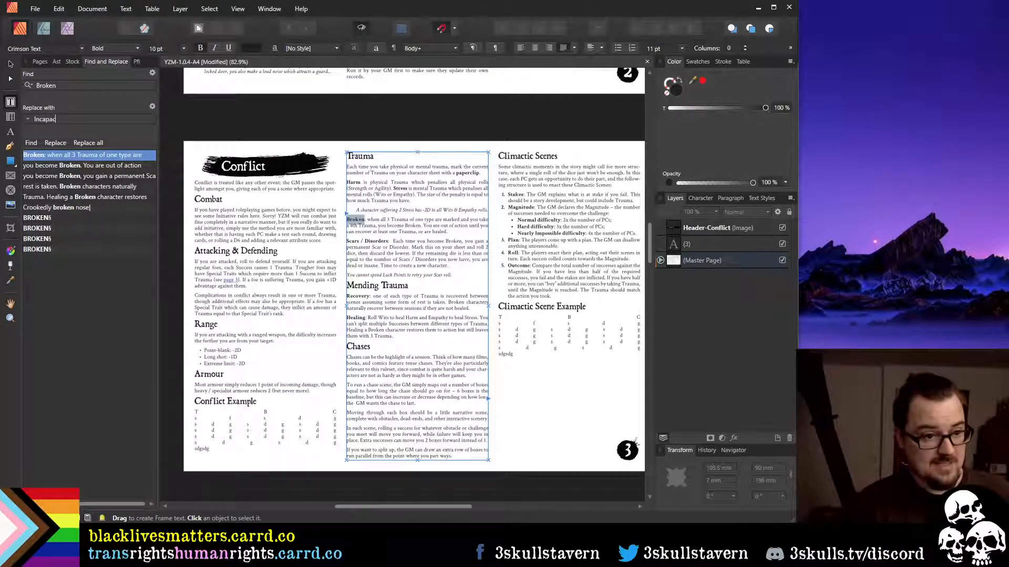
{"action": "type", "text": "itated"}
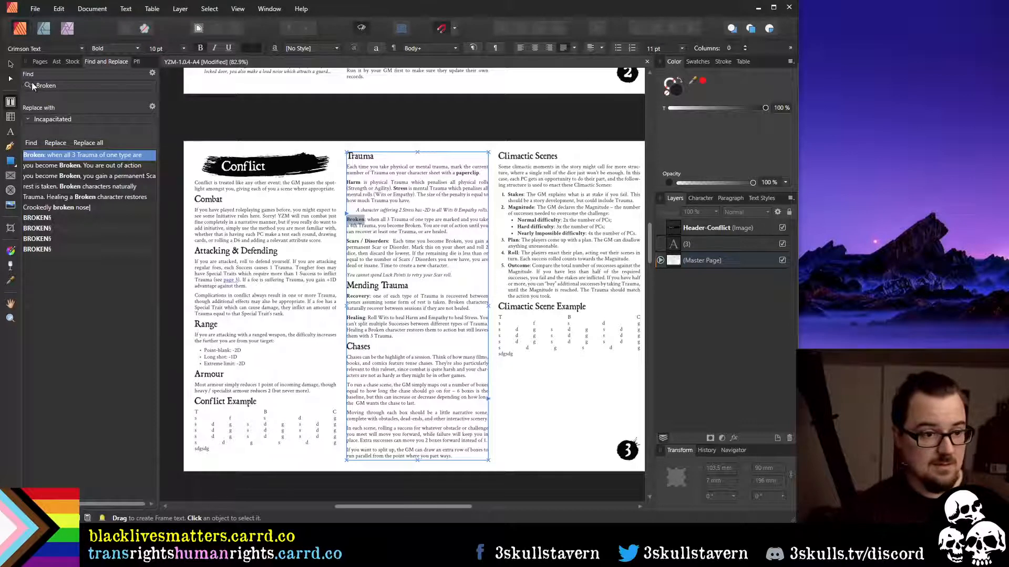
{"action": "left_click", "coordinate": [54, 145]}
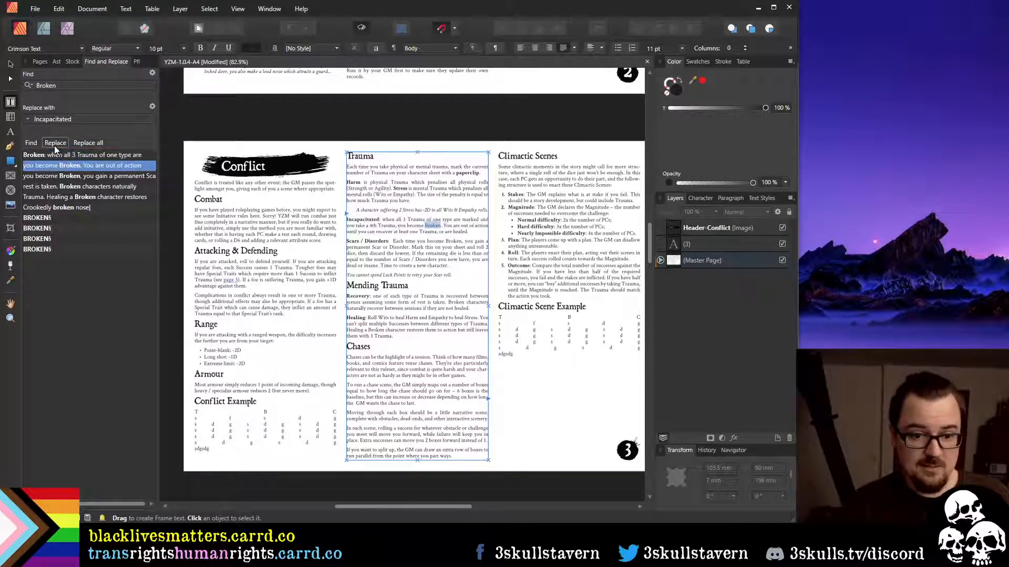
{"action": "left_click", "coordinate": [54, 145]}
{"action": "left_click", "coordinate": [55, 145]}
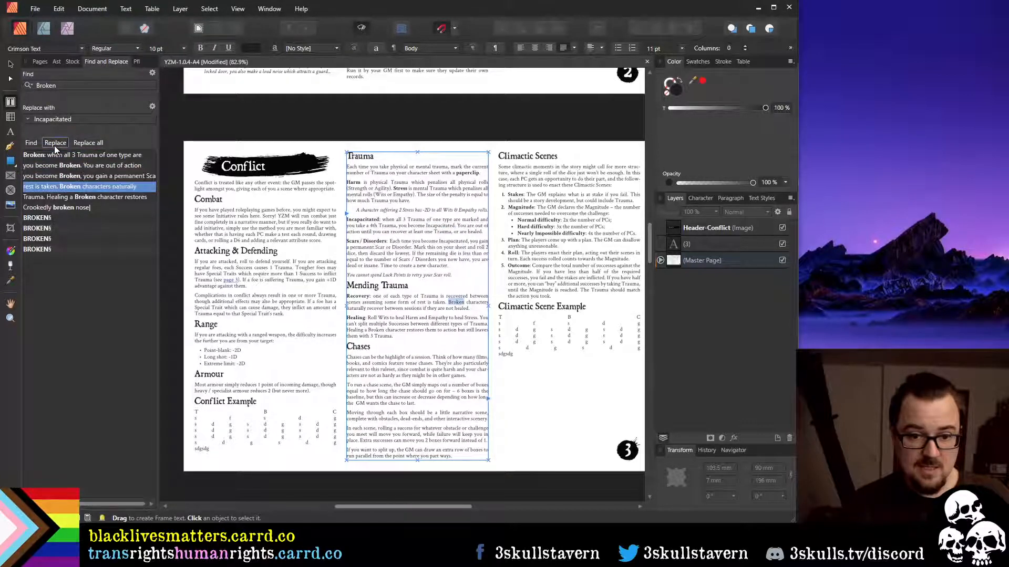
{"action": "left_click", "coordinate": [54, 145]}
{"action": "left_click", "coordinate": [55, 145]}
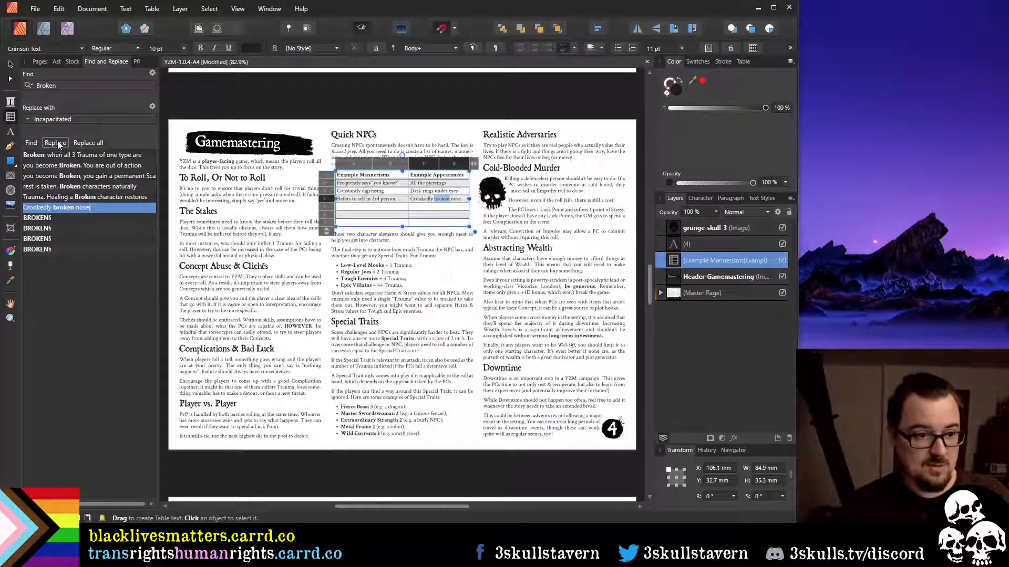
Skip the "Crookedly broken nose" match and replace BROKEN in the second character sheet's stress track with "Incapacitated"
{"action": "left_click", "coordinate": [58, 145]}
{"action": "left_click", "coordinate": [45, 166]}
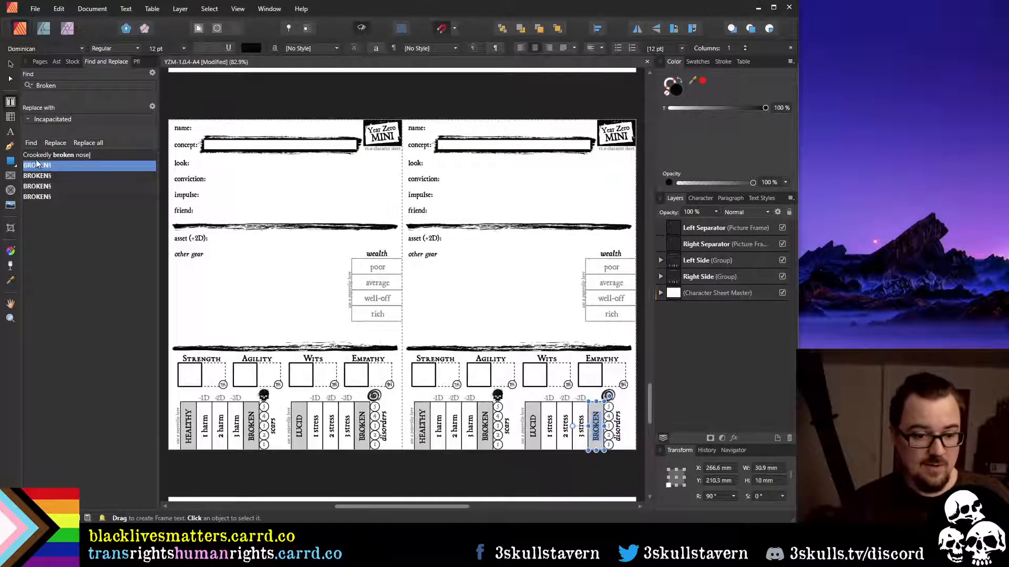
{"action": "left_click", "coordinate": [60, 143]}
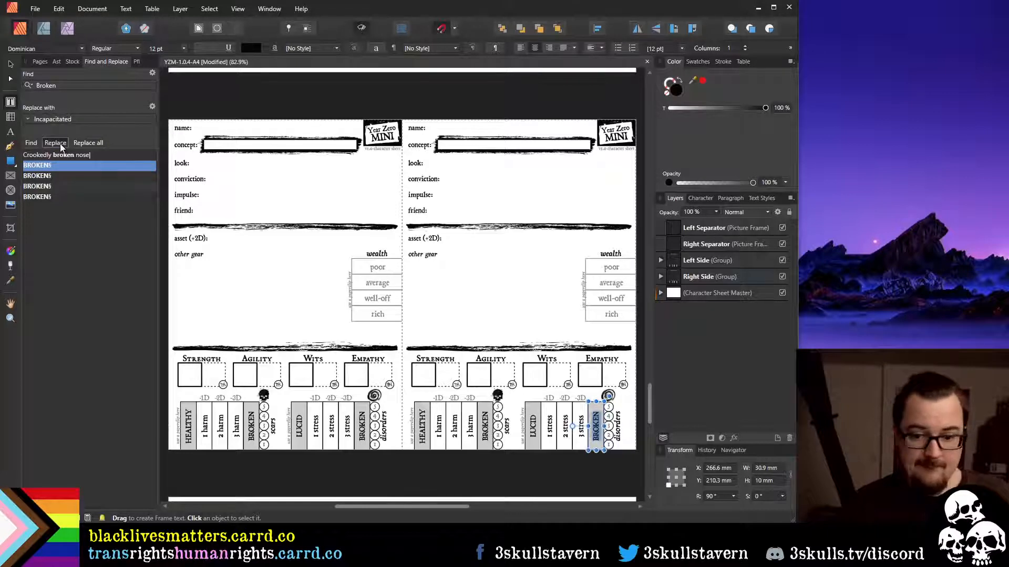
Change the replacement text to "INCAPACITATED" and apply it to the remaining three BROKEN labels on the character sheets
{"action": "double_click", "coordinate": [62, 119]}
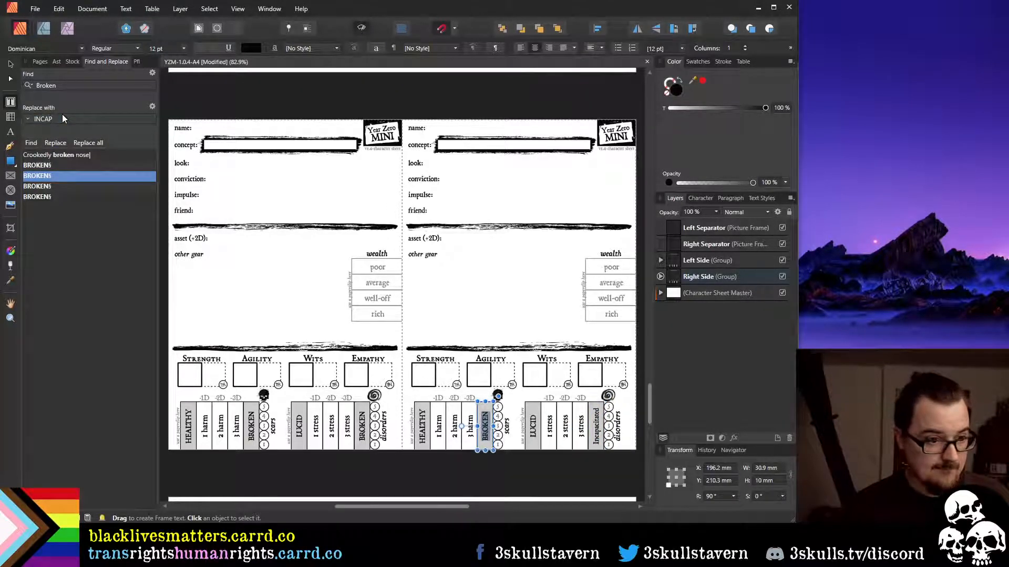
{"action": "type", "text": "INCAPAC"}
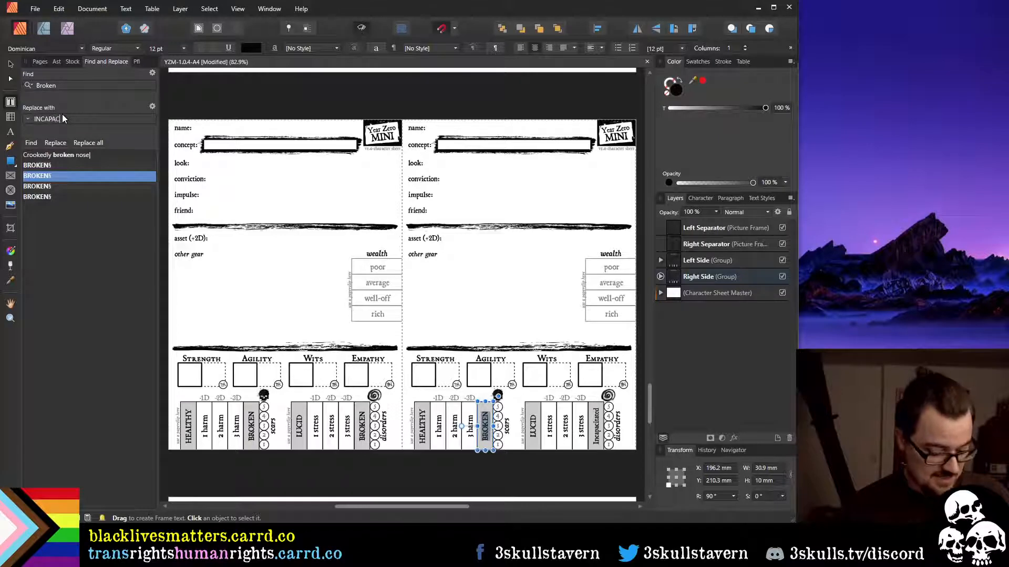
{"action": "type", "text": "ITATED"}
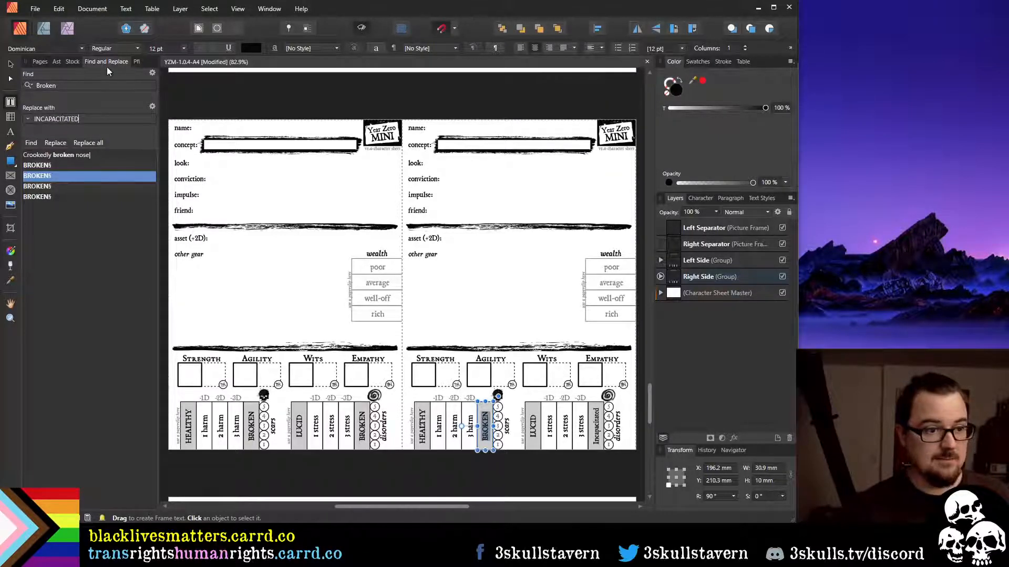
{"action": "left_click", "coordinate": [59, 144]}
{"action": "left_click", "coordinate": [60, 142]}
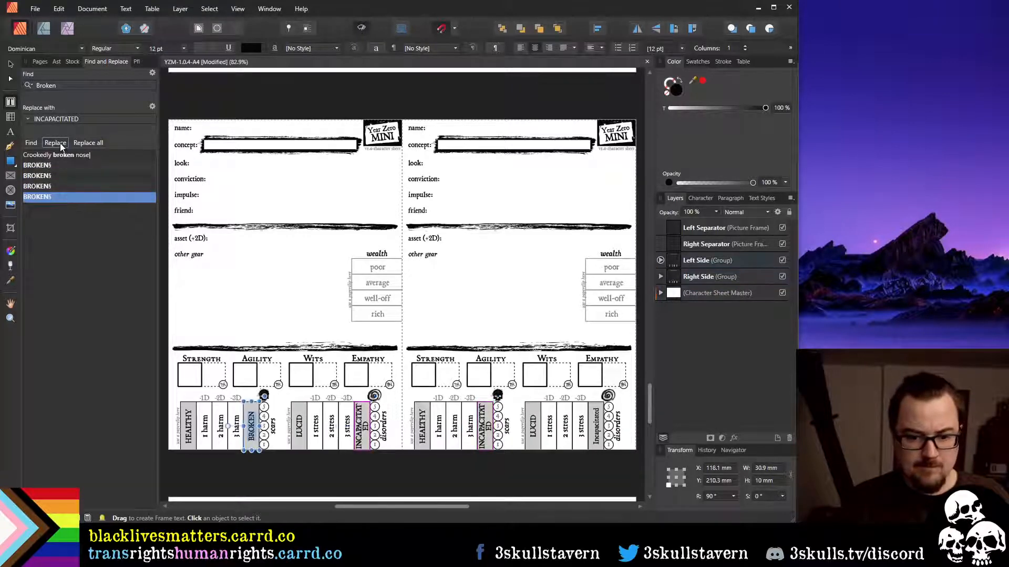
{"action": "left_click", "coordinate": [60, 143]}
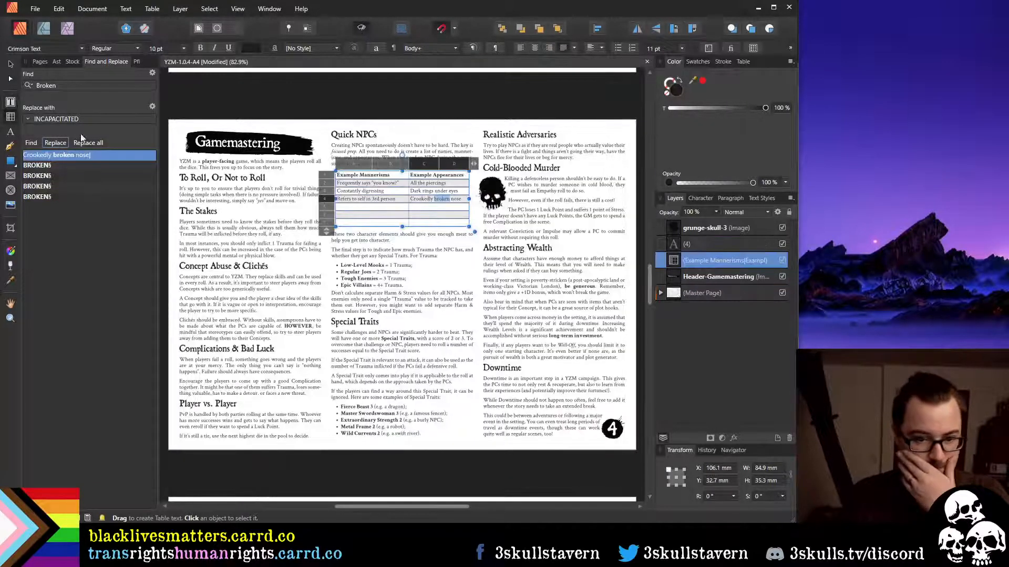
Rerun the search for "Broken" to check which matches remain in the document
{"action": "left_click", "coordinate": [53, 196]}
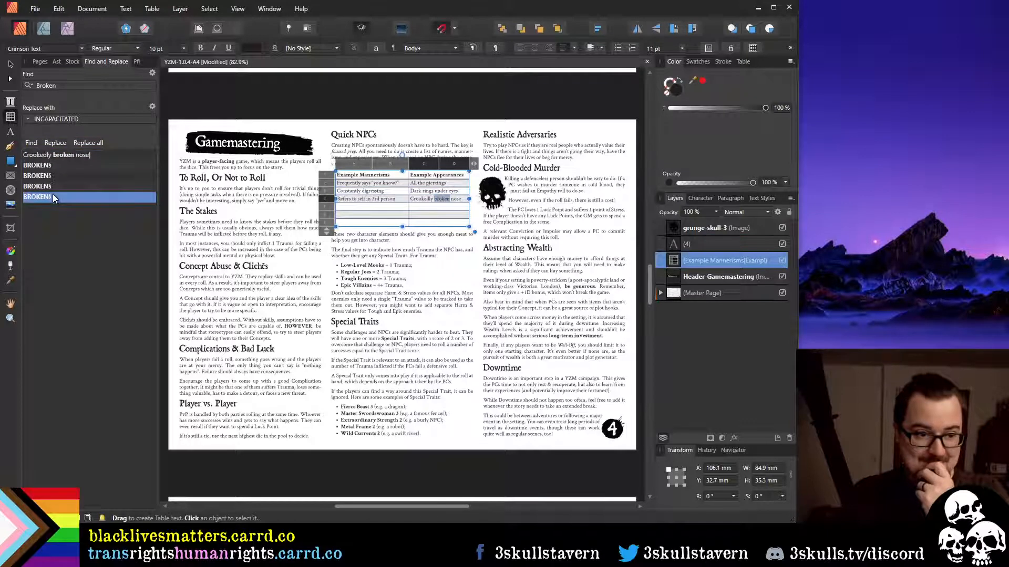
{"action": "left_click", "coordinate": [53, 165]}
{"action": "left_click", "coordinate": [50, 175]}
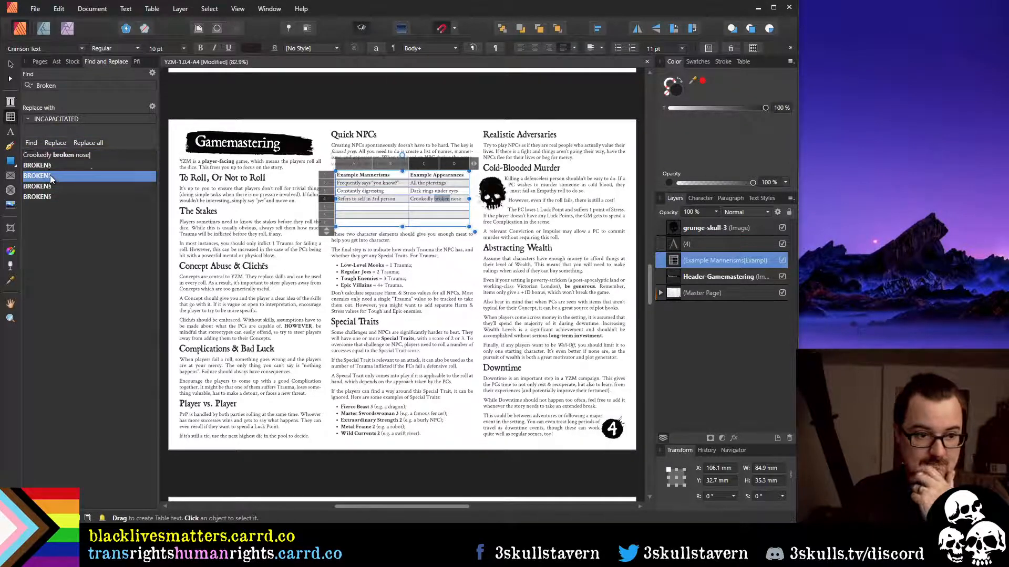
{"action": "left_click", "coordinate": [31, 143]}
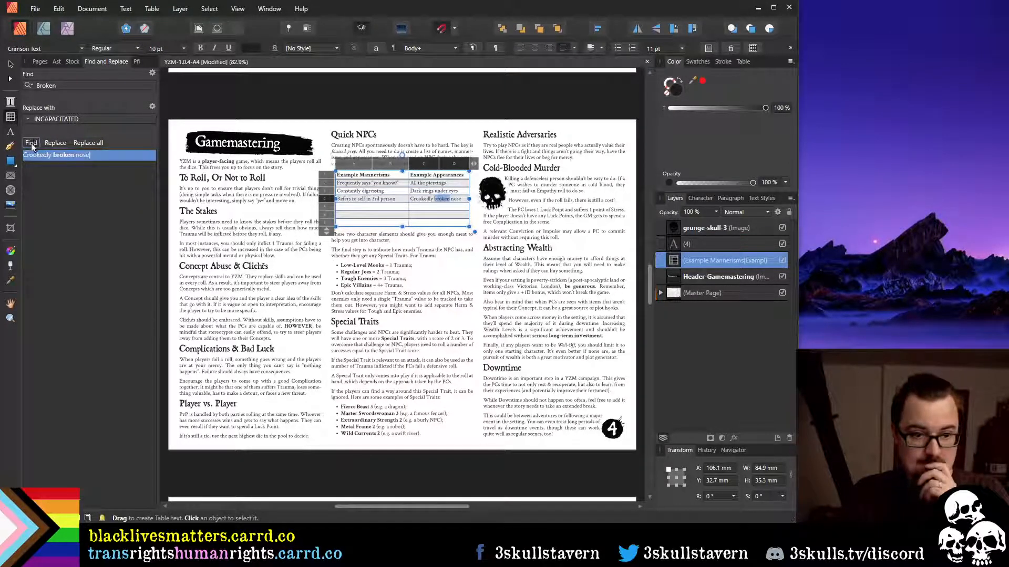
Retype the "Incapacitated" label in the second character sheet's stress track as "INCAPACITATED"
{"action": "scroll", "coordinate": [494, 294], "scroll_direction": "down", "scroll_amount": 10}
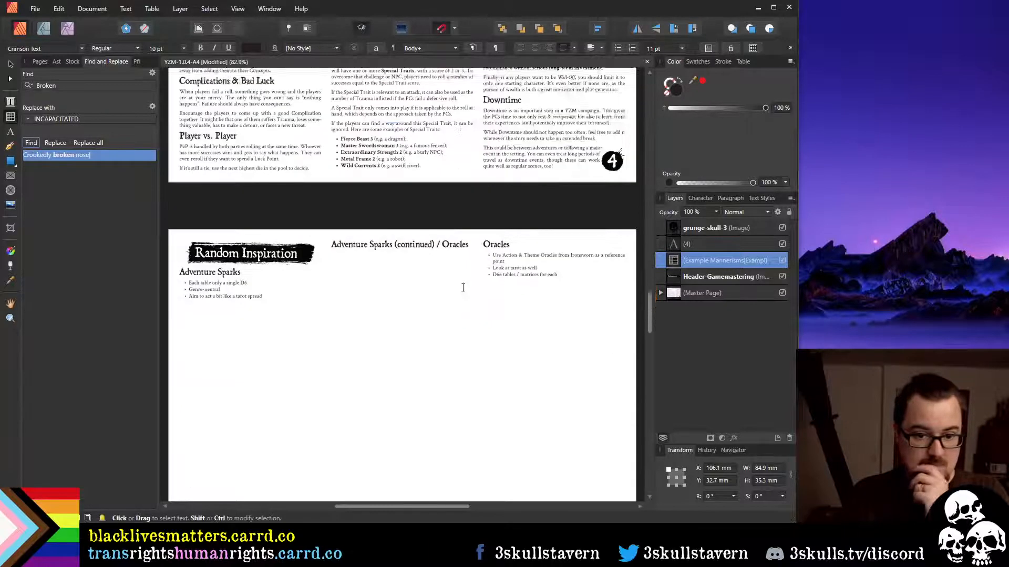
{"action": "scroll", "coordinate": [494, 295], "scroll_direction": "down", "scroll_amount": 15}
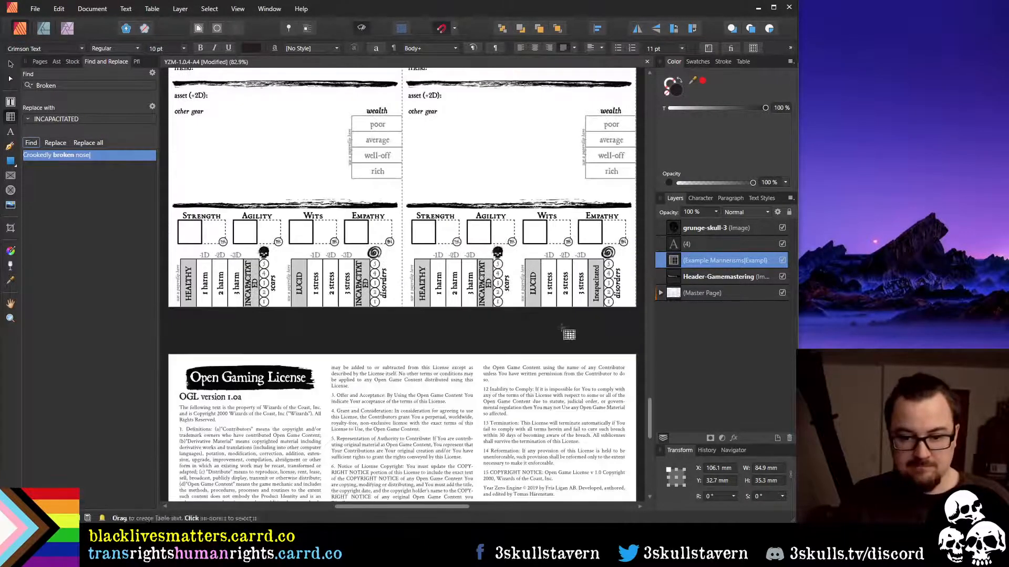
{"action": "double_click", "coordinate": [597, 281]}
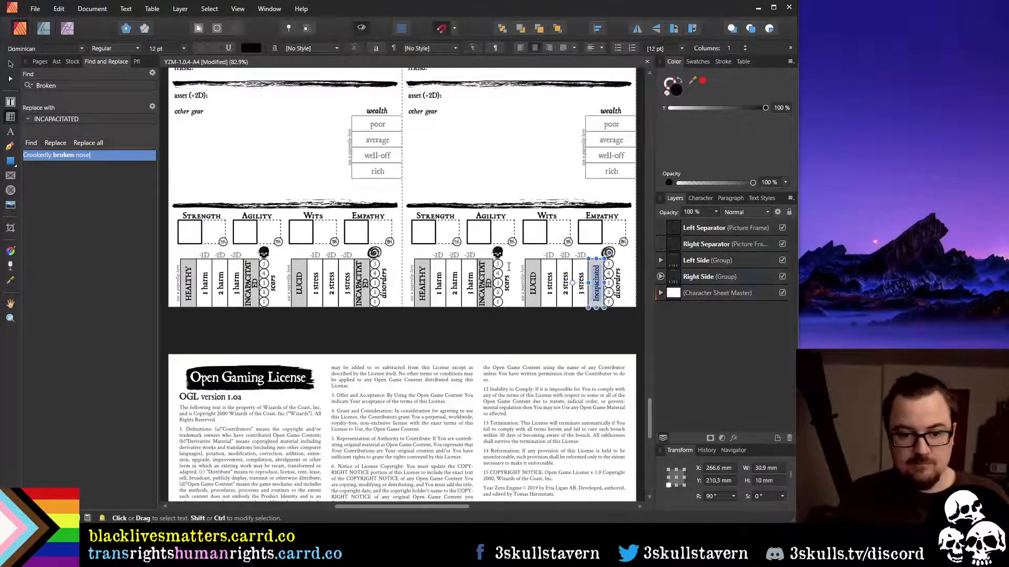
{"action": "type", "text": "INCAP"}
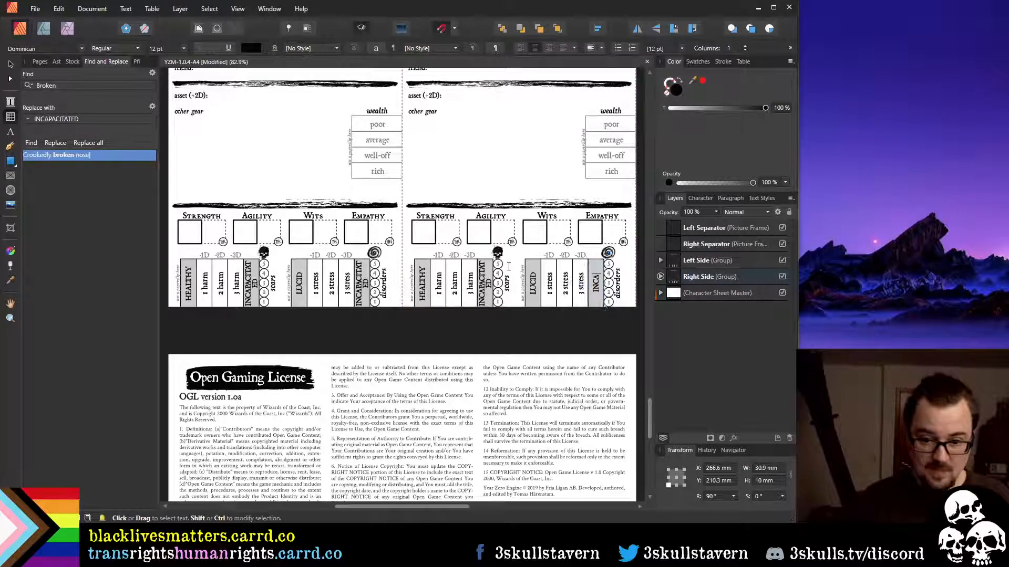
{"action": "type", "text": "ACITATED"}
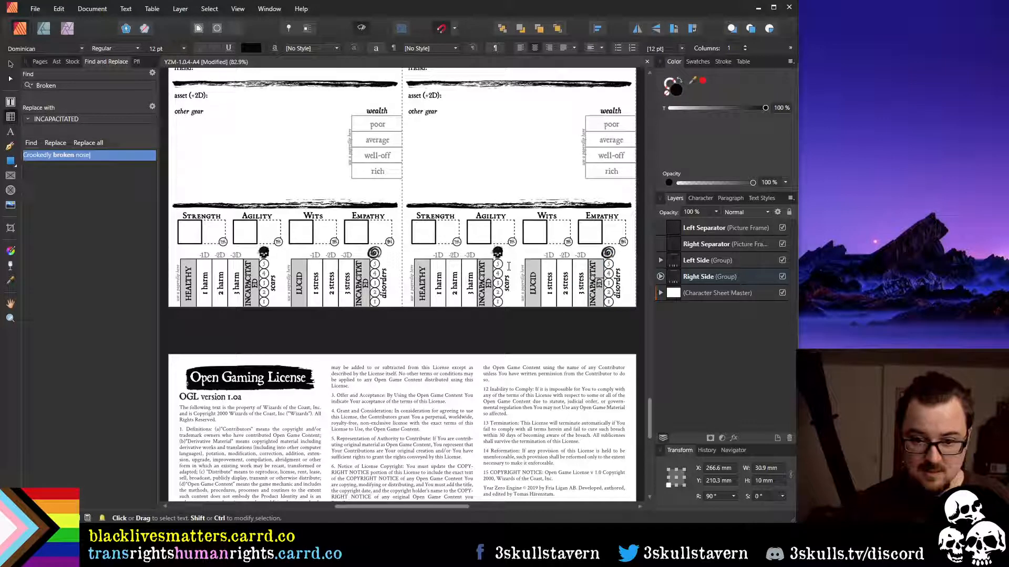
Set the font size of both INCAPACITATED labels on the second character sheet to 10 pt
{"action": "left_click", "coordinate": [599, 282]}
{"action": "key", "text": "ctrl+a"}
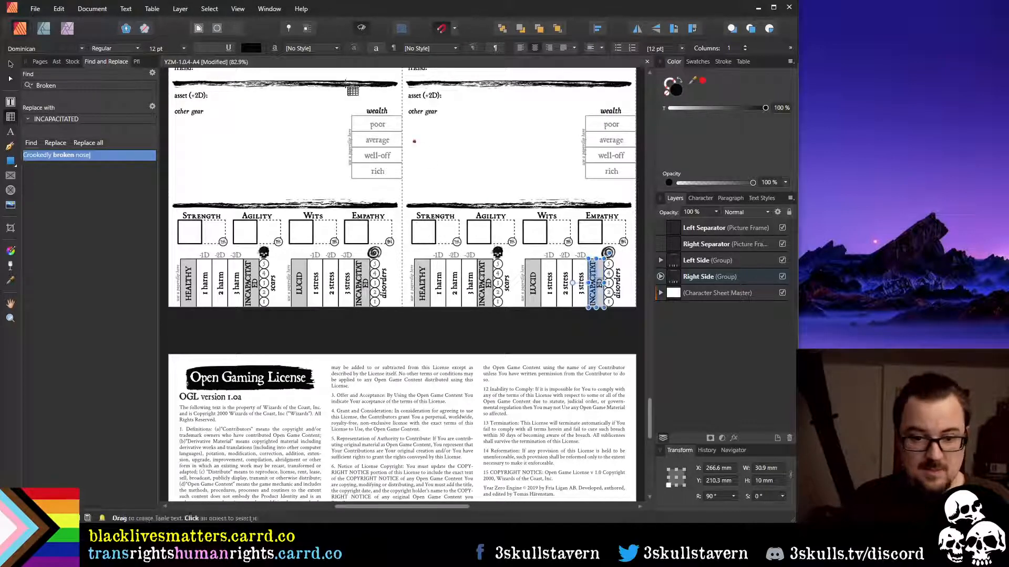
{"action": "left_click", "coordinate": [184, 48]}
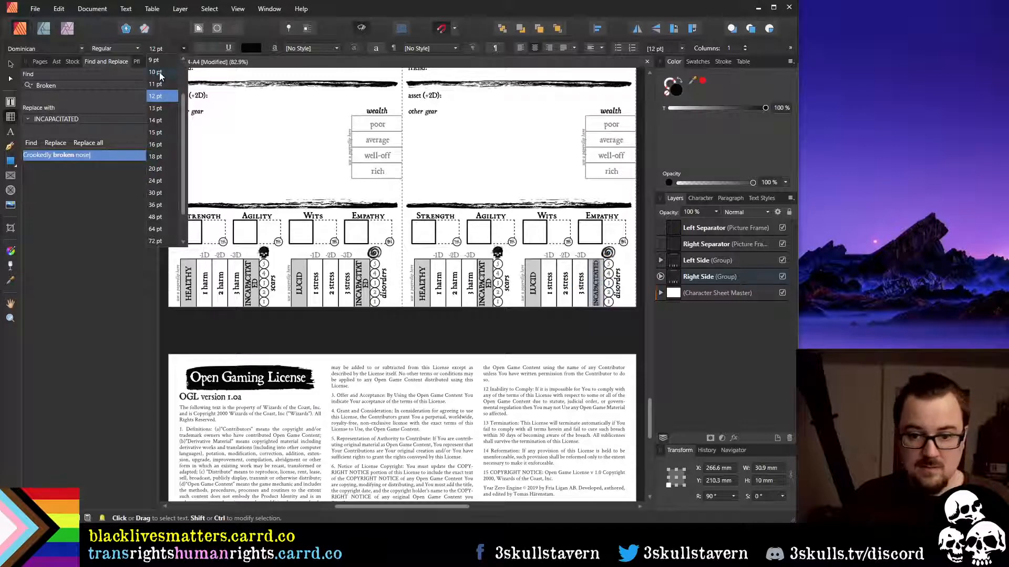
{"action": "left_click", "coordinate": [158, 72]}
{"action": "left_click", "coordinate": [493, 343]}
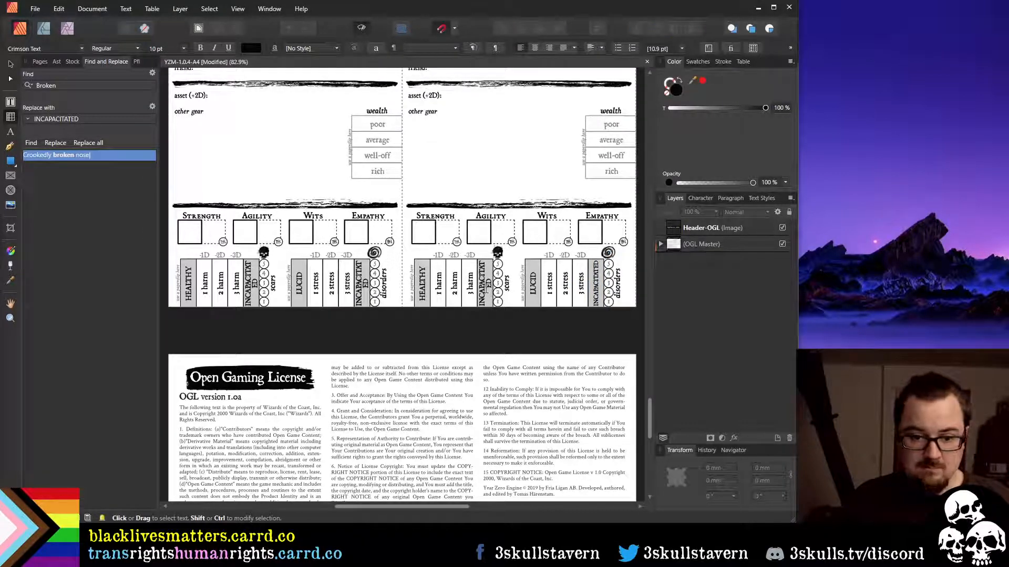
{"action": "left_click", "coordinate": [486, 286]}
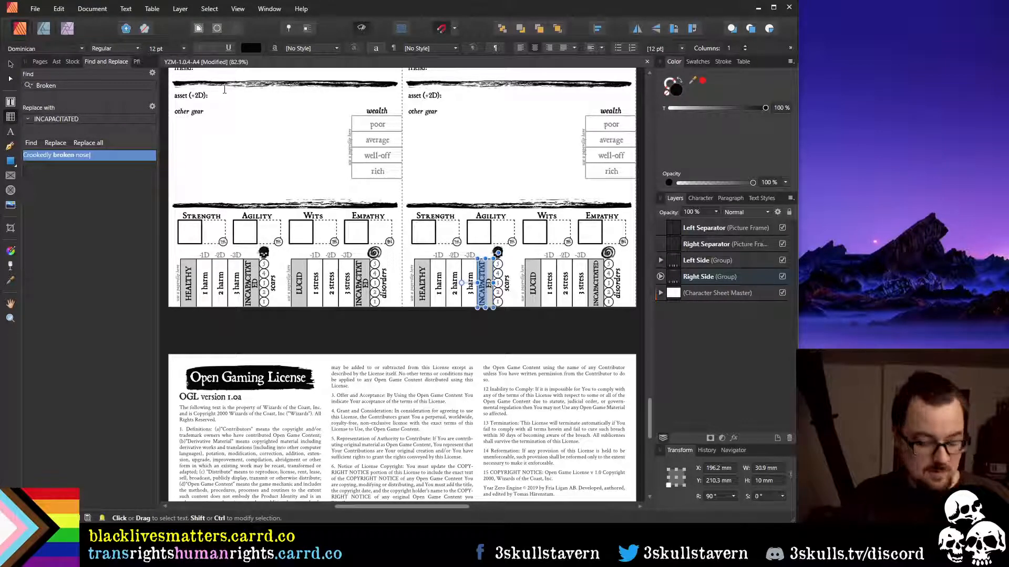
{"action": "left_click", "coordinate": [183, 48]}
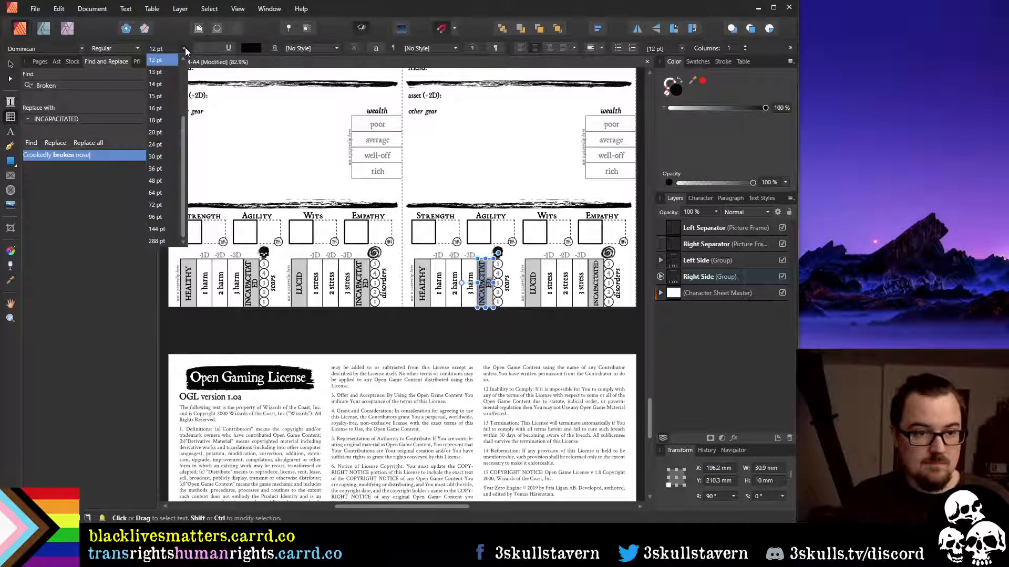
{"action": "left_click", "coordinate": [156, 143]}
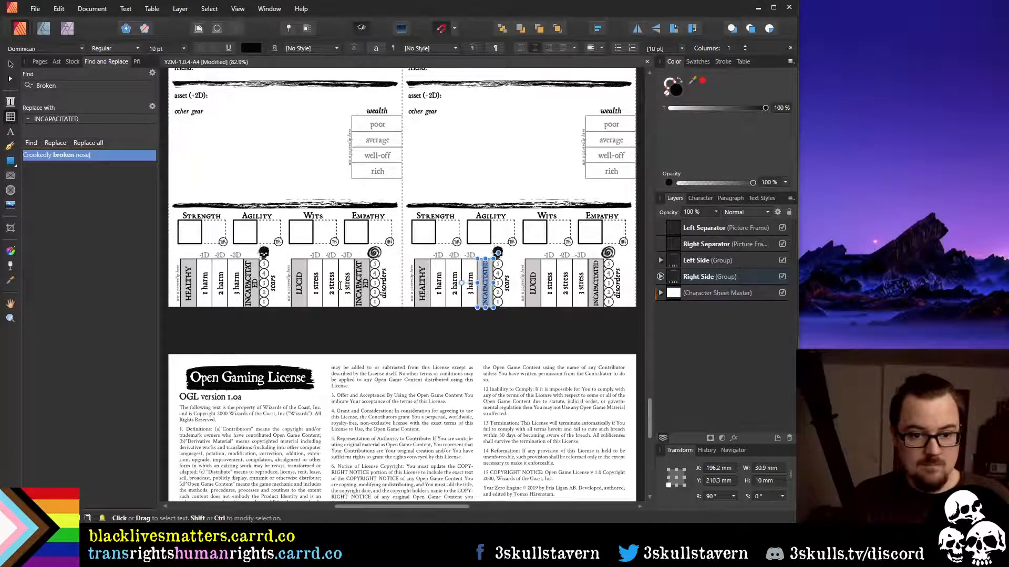
Set the INCAPACITATED labels in the first character sheet's stress and harm tracks to 10 pt
{"action": "left_click", "coordinate": [359, 283]}
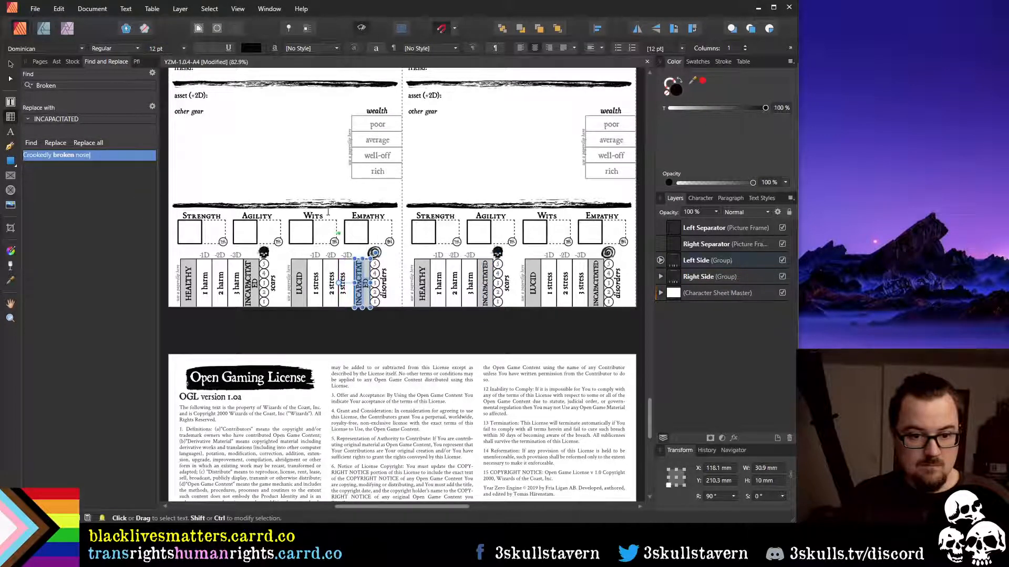
{"action": "left_click", "coordinate": [184, 48]}
{"action": "left_click", "coordinate": [184, 48]}
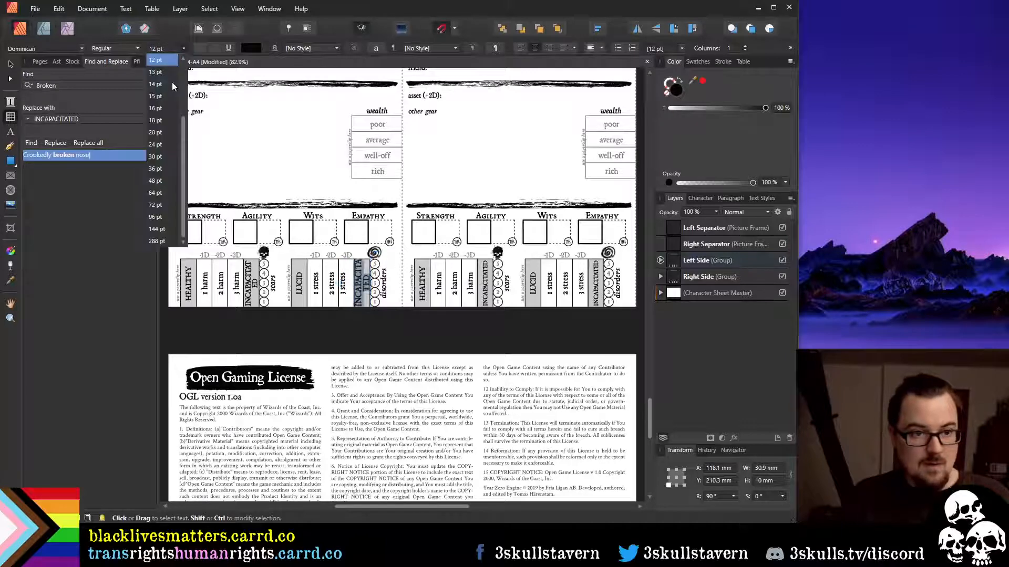
{"action": "left_click", "coordinate": [163, 121]}
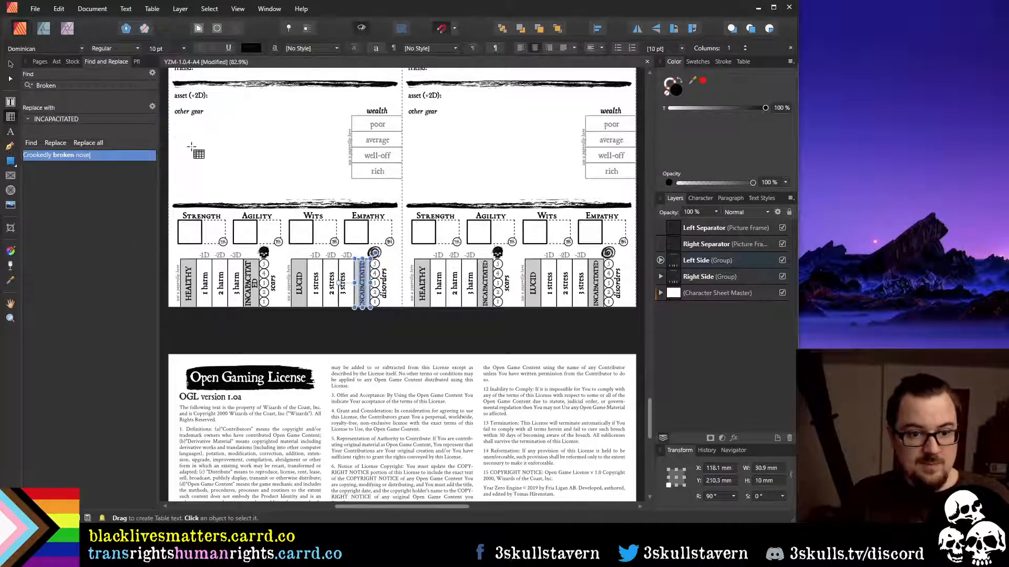
{"action": "left_click", "coordinate": [251, 289]}
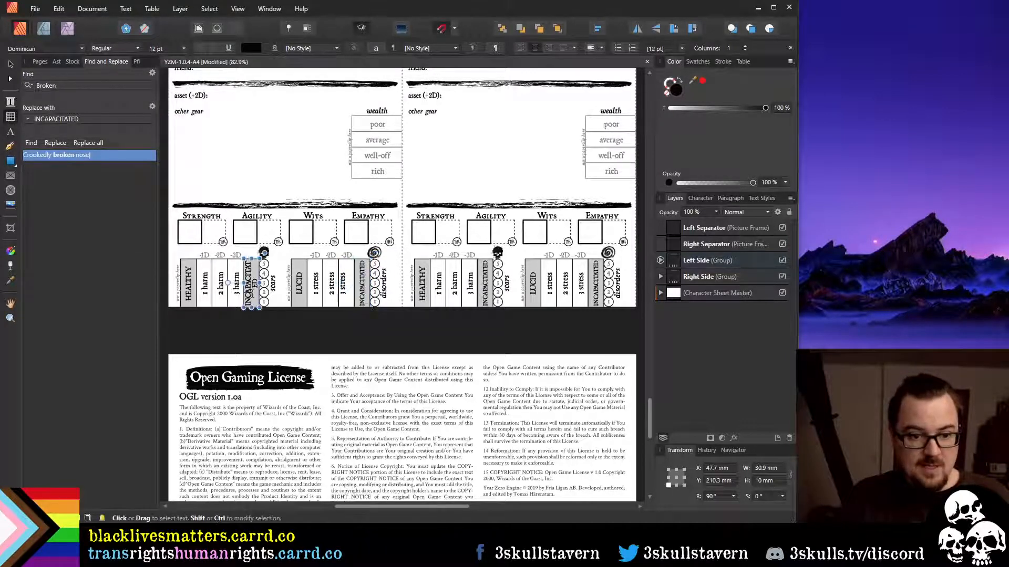
{"action": "left_click", "coordinate": [184, 47]}
{"action": "left_click", "coordinate": [184, 48]}
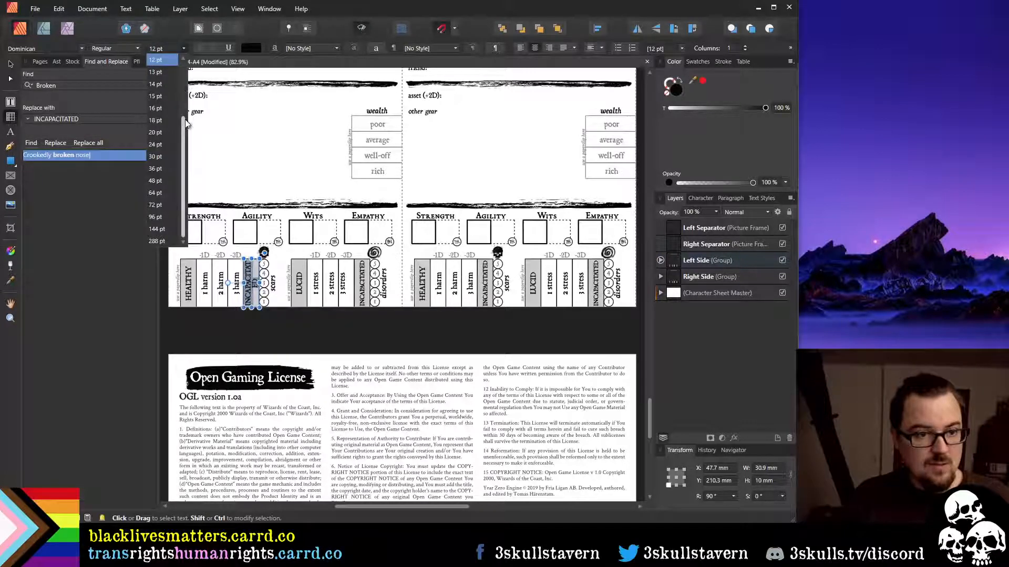
{"action": "scroll", "coordinate": [184, 100], "scroll_direction": "up", "scroll_amount": 2}
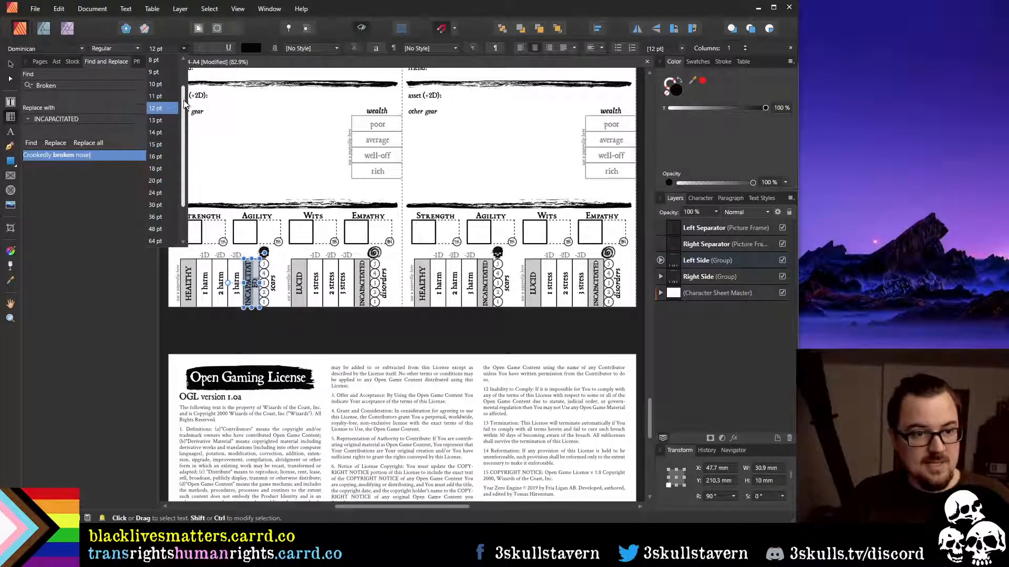
{"action": "left_click", "coordinate": [155, 84]}
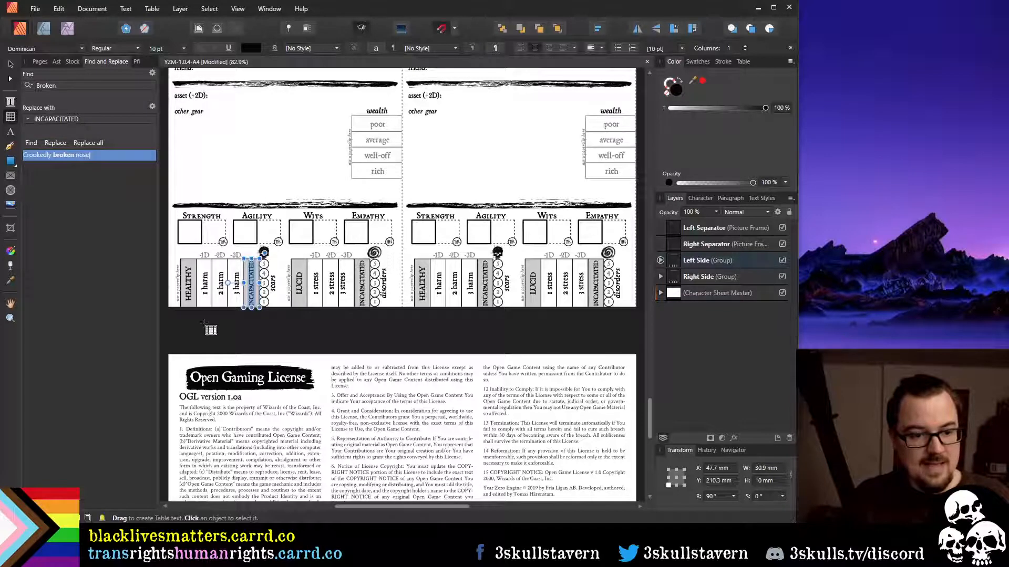
{"action": "left_click", "coordinate": [187, 283]}
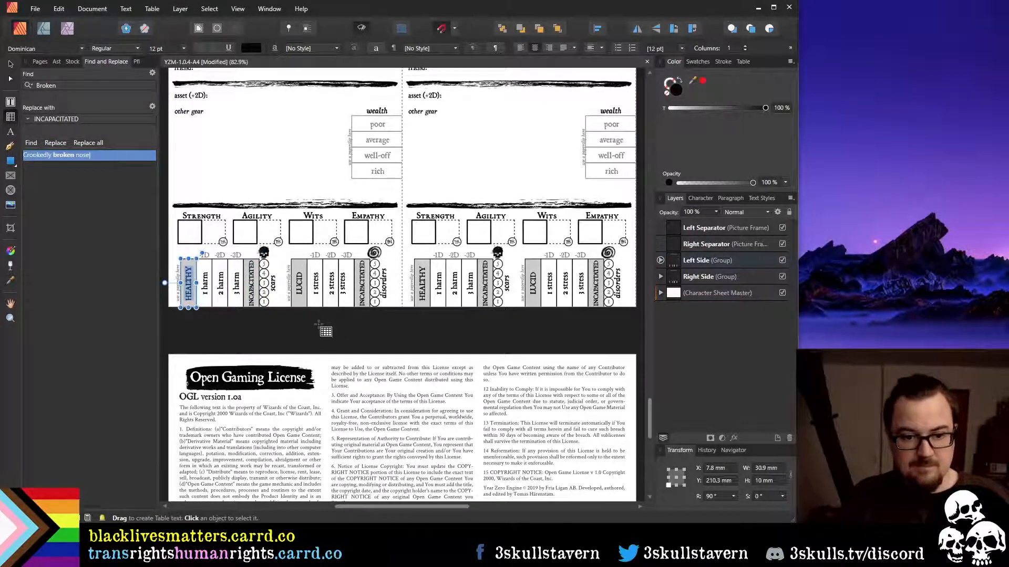
{"action": "left_click", "coordinate": [319, 325]}
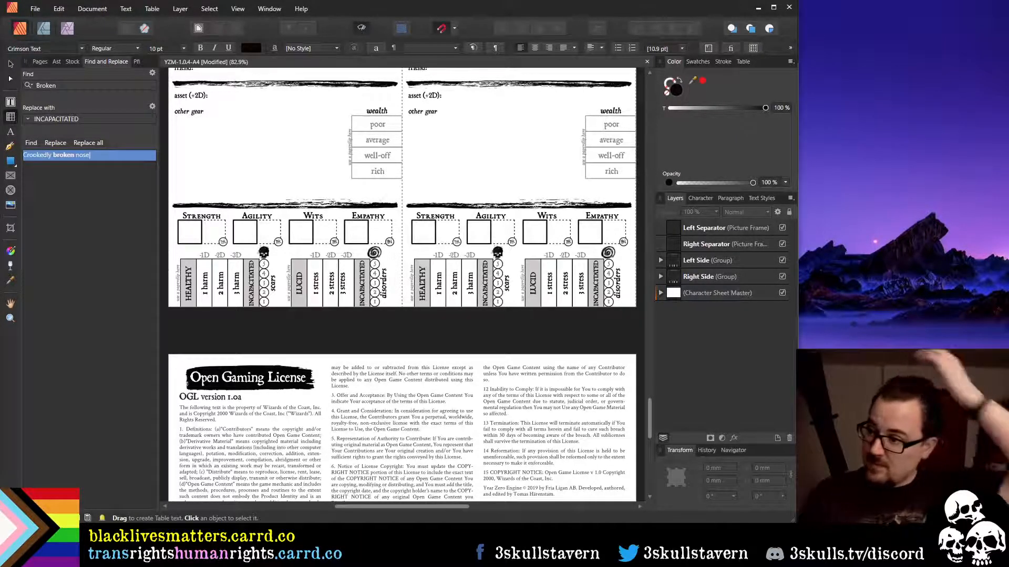
Switch to the Brave browser and look up synonyms for "incapacitated" on thesaurus.com
{"action": "left_click_drag", "start_coordinate": [1008, 158], "coordinate": [338, 28]}
{"action": "type", "text": "tnhes"}
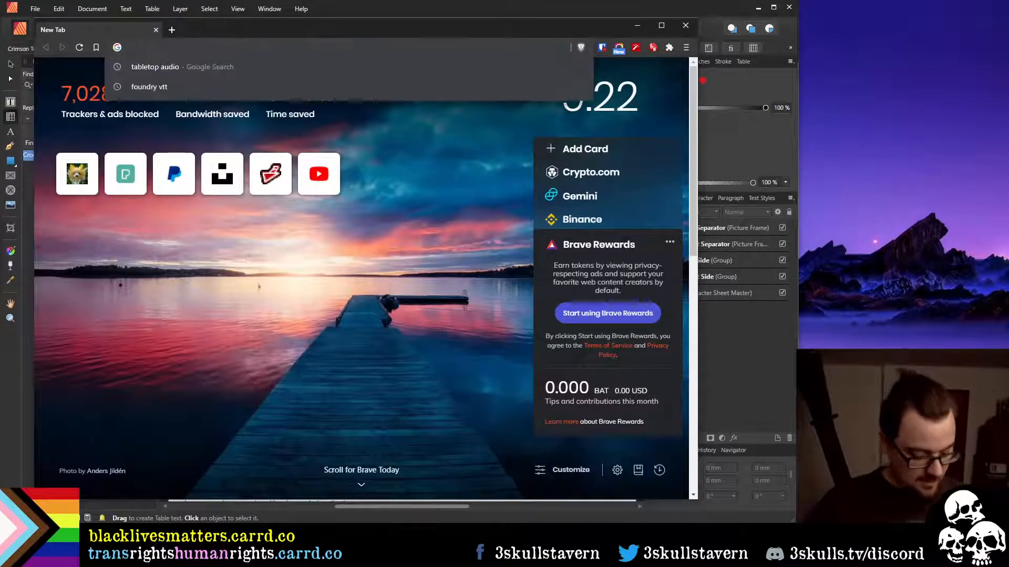
{"action": "key", "text": "BackSpace"}
{"action": "key", "text": "BackSpace"}
{"action": "key", "text": "BackSpace"}
{"action": "key", "text": "BackSpace"}
{"action": "key", "text": "BackSpace"}
{"action": "type", "text": "thesaurus.com/browse/healthy"}
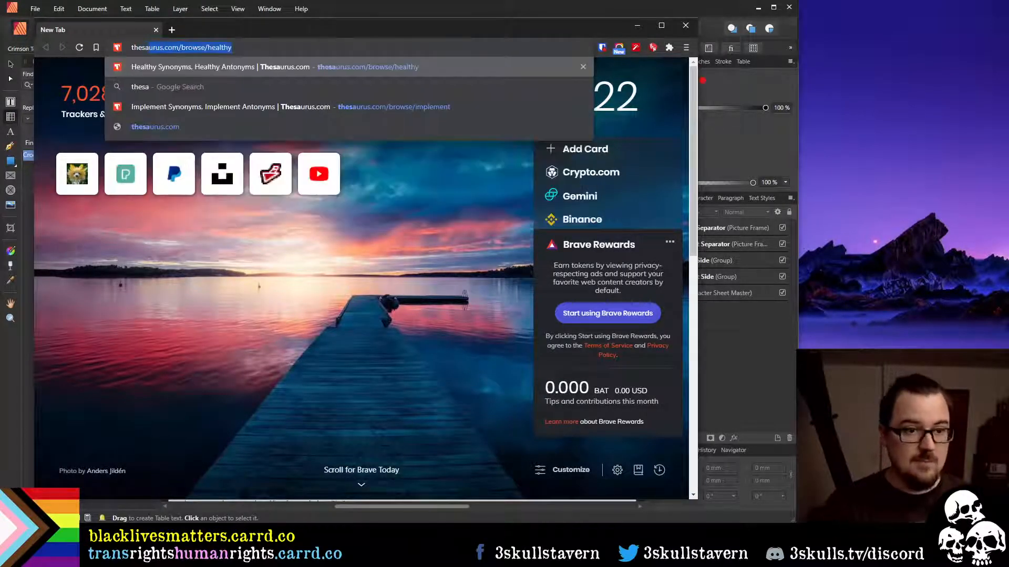
{"action": "key", "text": "Right"}
{"action": "key", "text": "ctrl+shift+Left"}
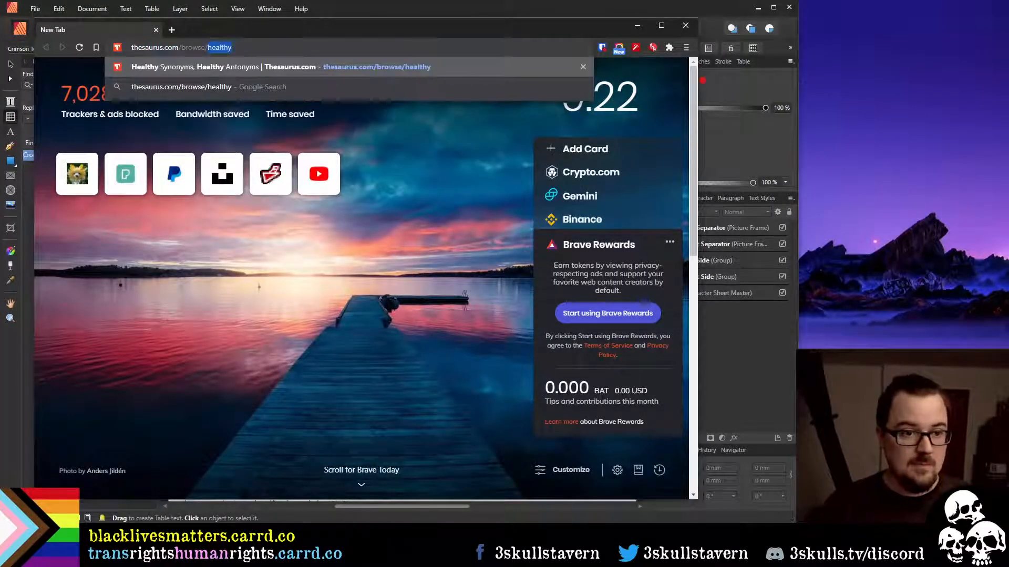
{"action": "type", "text": "incapac"}
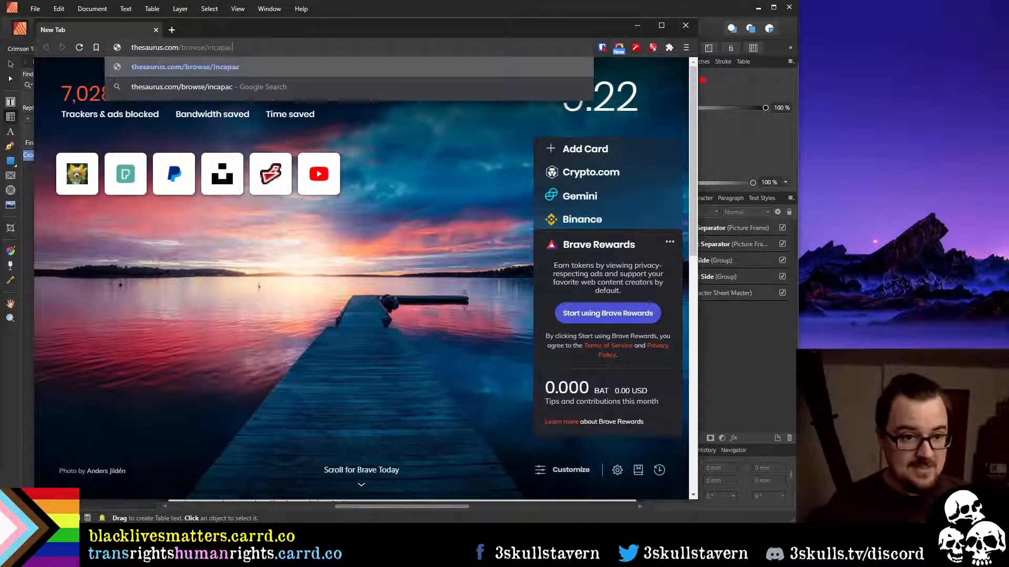
{"action": "type", "text": "itated"}
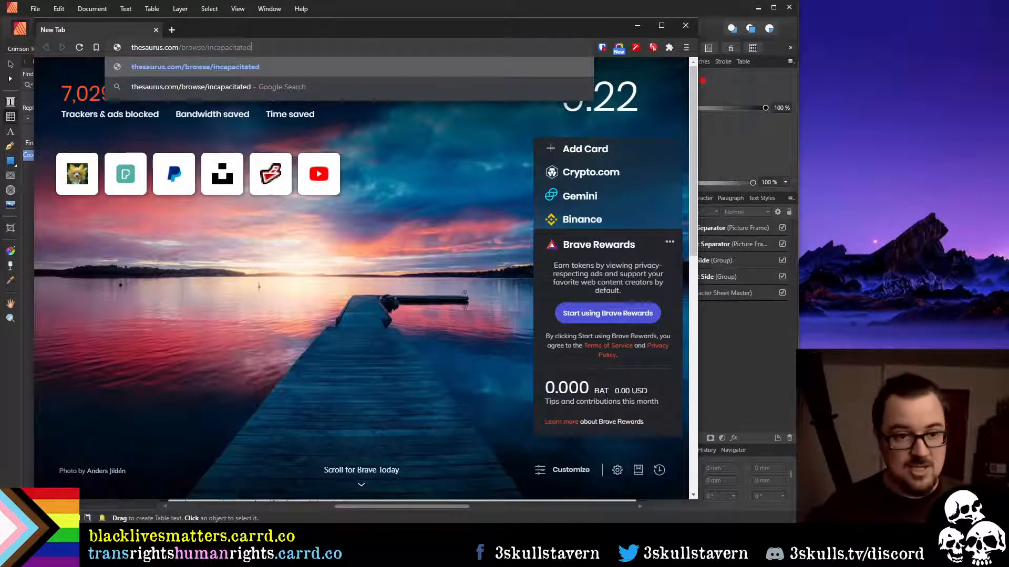
{"action": "key", "text": "Return"}
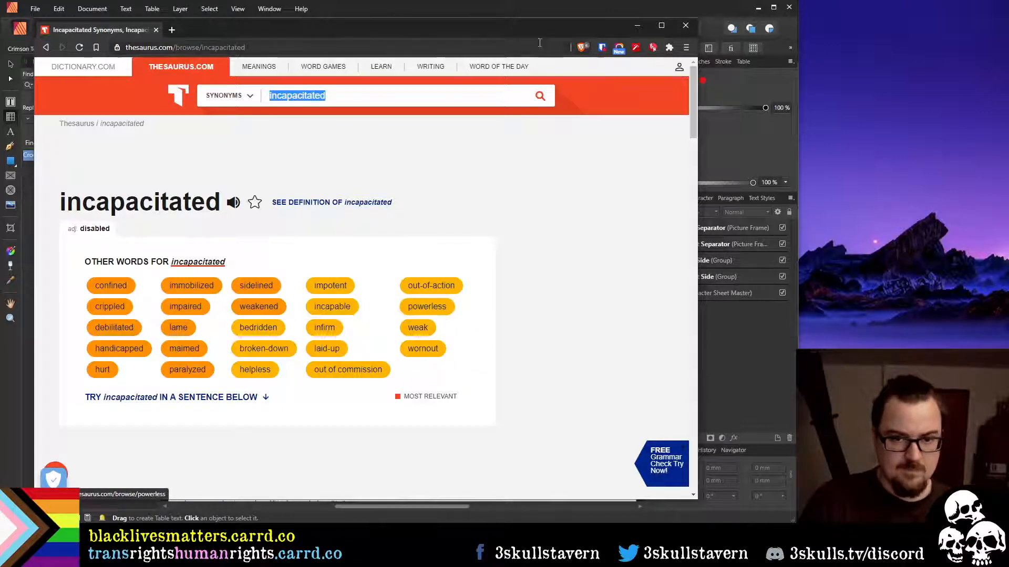
Look through the synonyms for "immobilized" on thesaurus.com, and return to the rulebook in Affinity Publisher
{"action": "left_click_drag", "start_coordinate": [507, 26], "coordinate": [536, 346]}
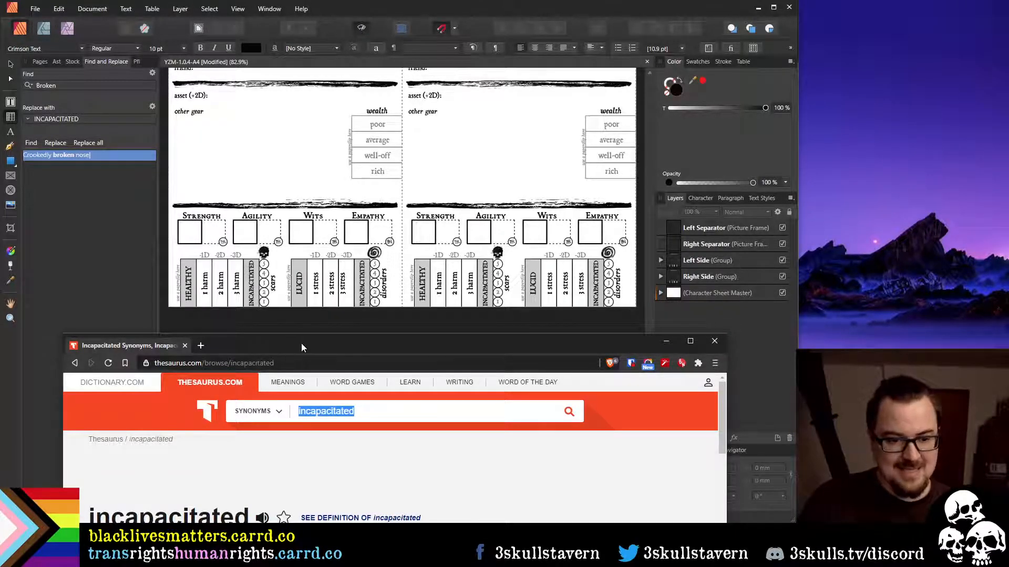
{"action": "left_click_drag", "start_coordinate": [301, 342], "coordinate": [316, 32]}
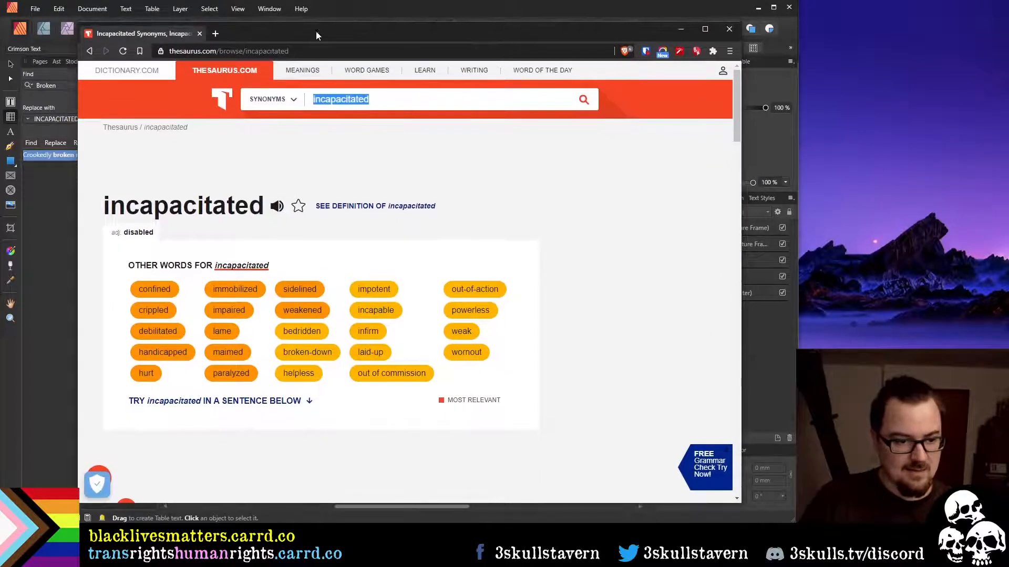
{"action": "left_click", "coordinate": [246, 293]}
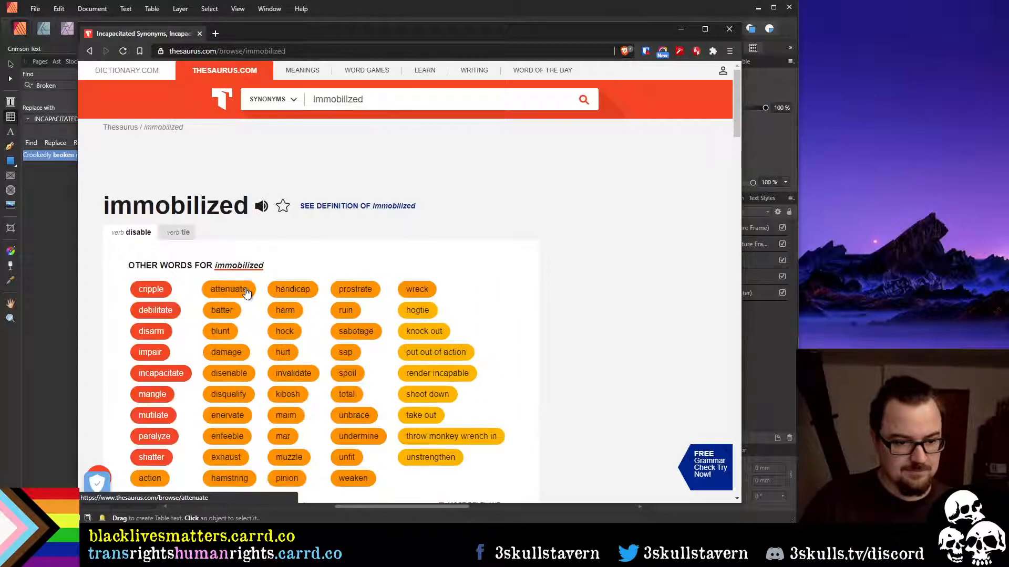
{"action": "scroll", "coordinate": [402, 321], "scroll_direction": "down", "scroll_amount": 2}
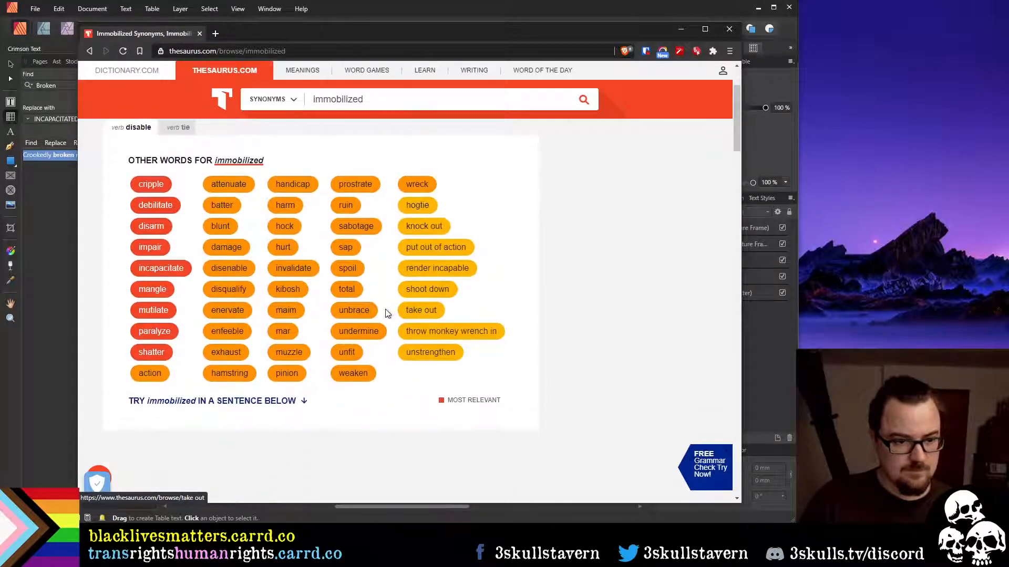
{"action": "scroll", "coordinate": [386, 316], "scroll_direction": "up", "scroll_amount": 1}
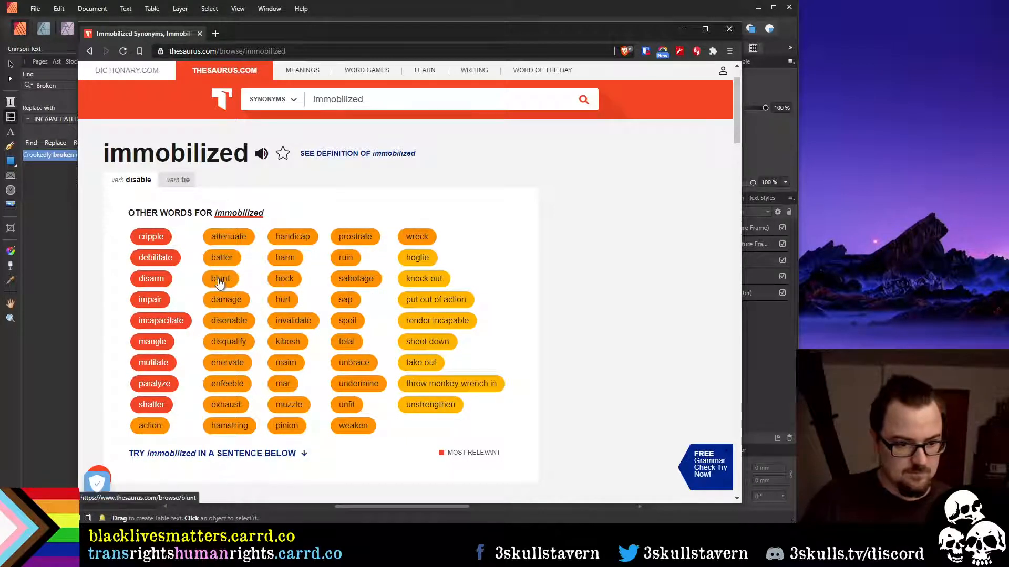
{"action": "left_click", "coordinate": [683, 32]}
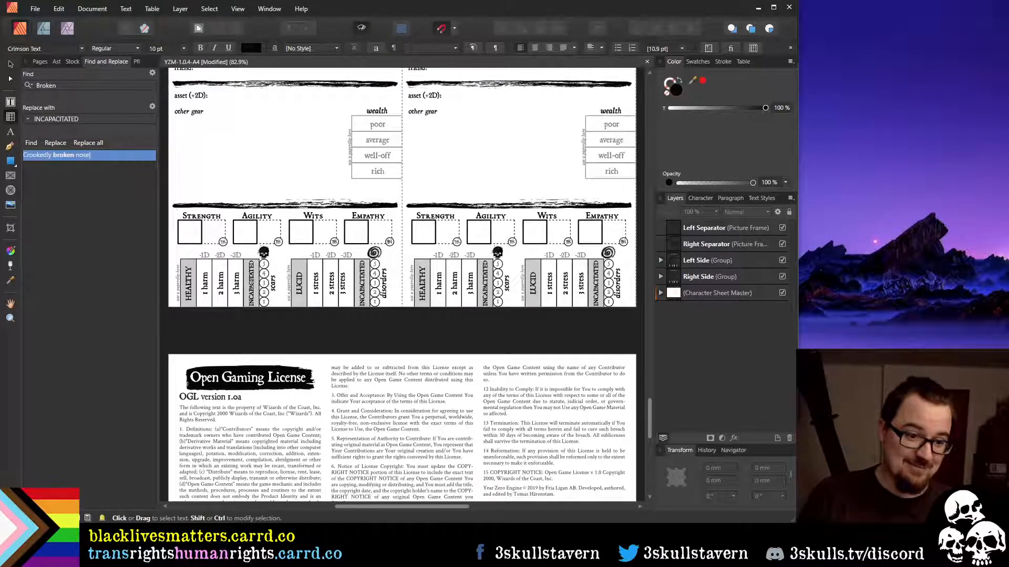
Find every "Incapacitated" in the rulebook, with "Down" set as the replacement text
{"action": "scroll", "coordinate": [528, 388], "scroll_direction": "up", "scroll_amount": 15}
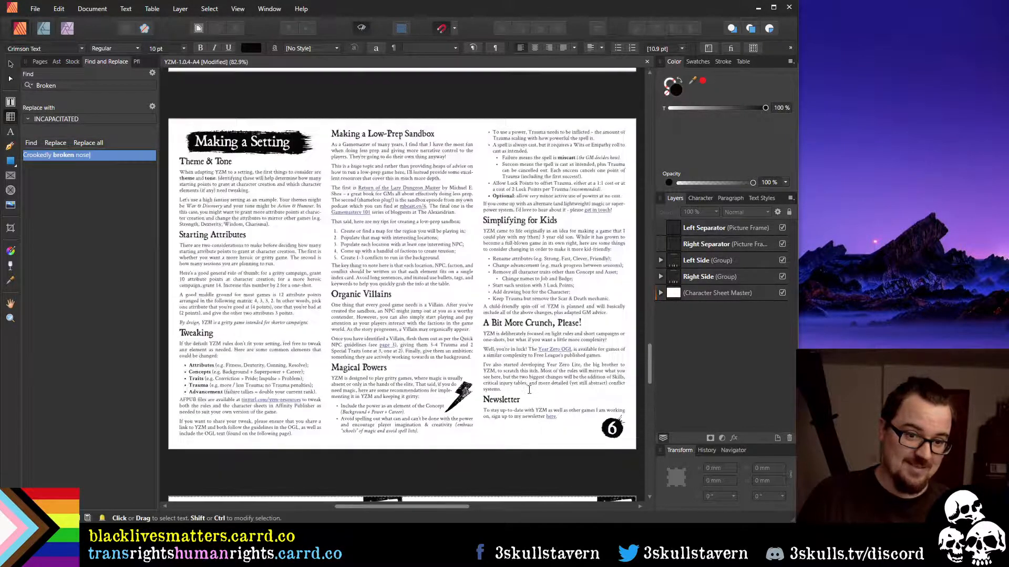
{"action": "scroll", "coordinate": [528, 388], "scroll_direction": "up", "scroll_amount": 20}
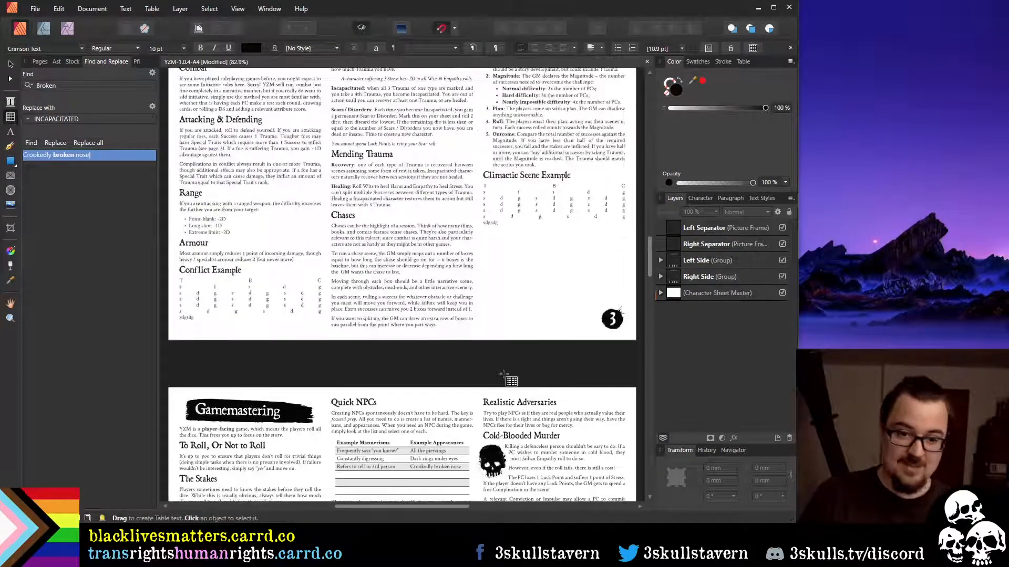
{"action": "scroll", "coordinate": [506, 378], "scroll_direction": "up", "scroll_amount": 3}
{"action": "scroll", "coordinate": [501, 383], "scroll_direction": "down", "scroll_amount": 3}
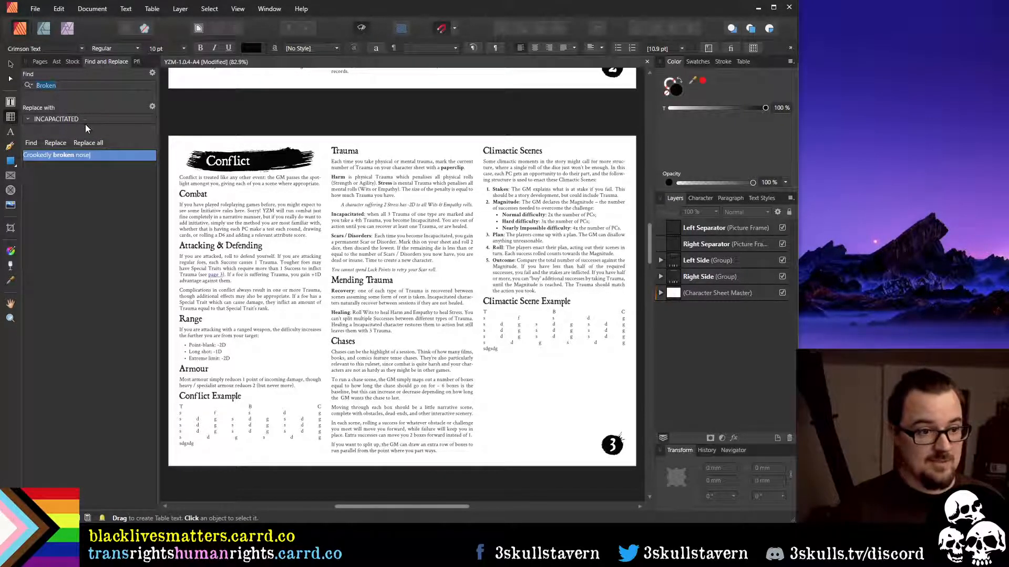
{"action": "left_click", "coordinate": [39, 119]}
{"action": "key", "text": "BackSpace"}
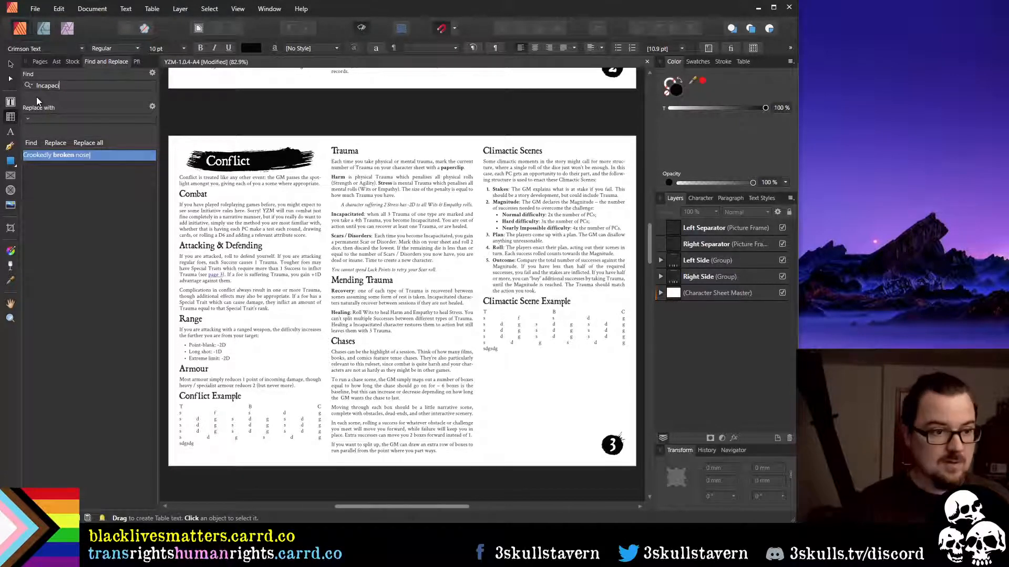
{"action": "type", "text": "ted"}
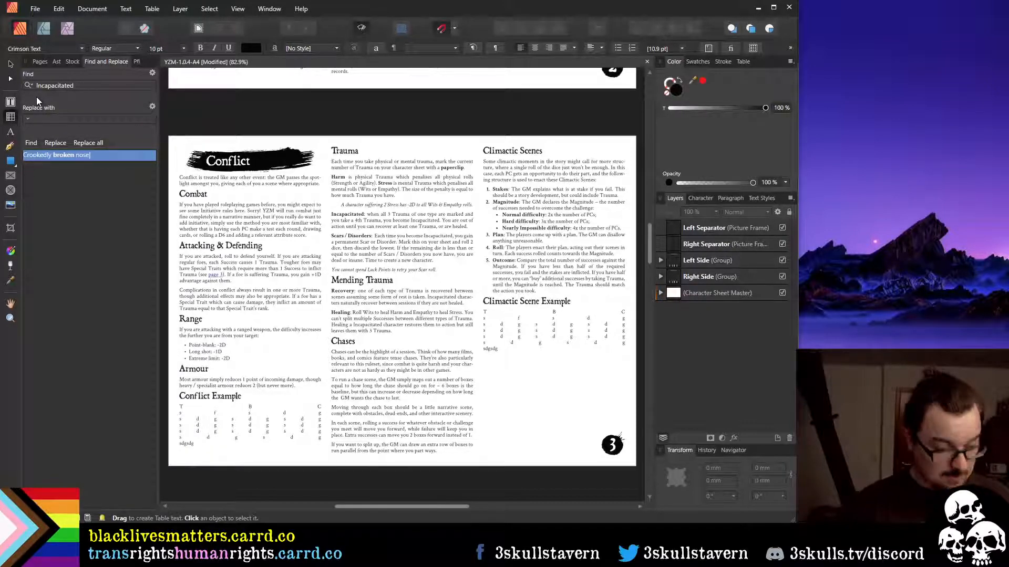
{"action": "type", "text": "Down"}
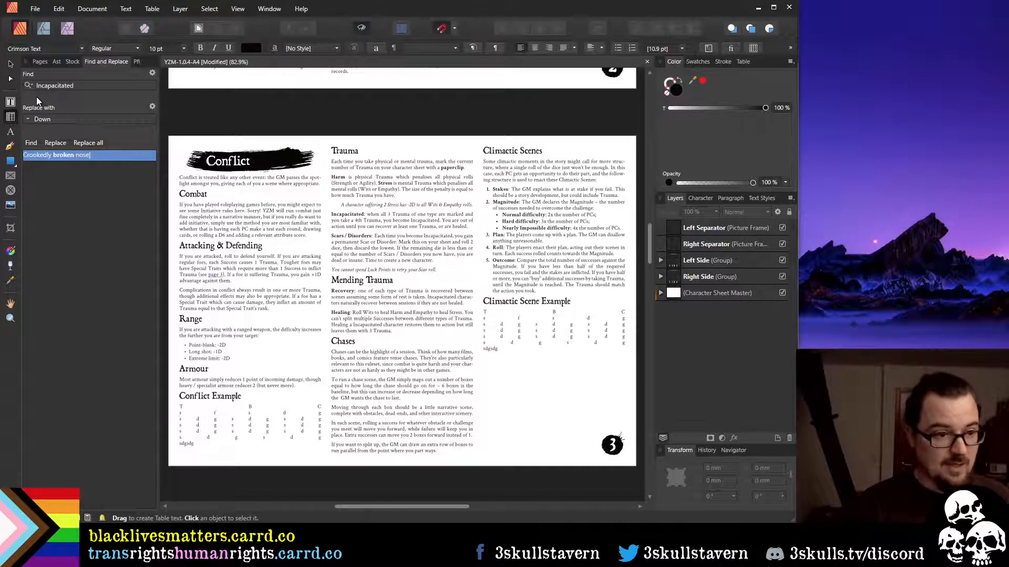
{"action": "left_click", "coordinate": [38, 142]}
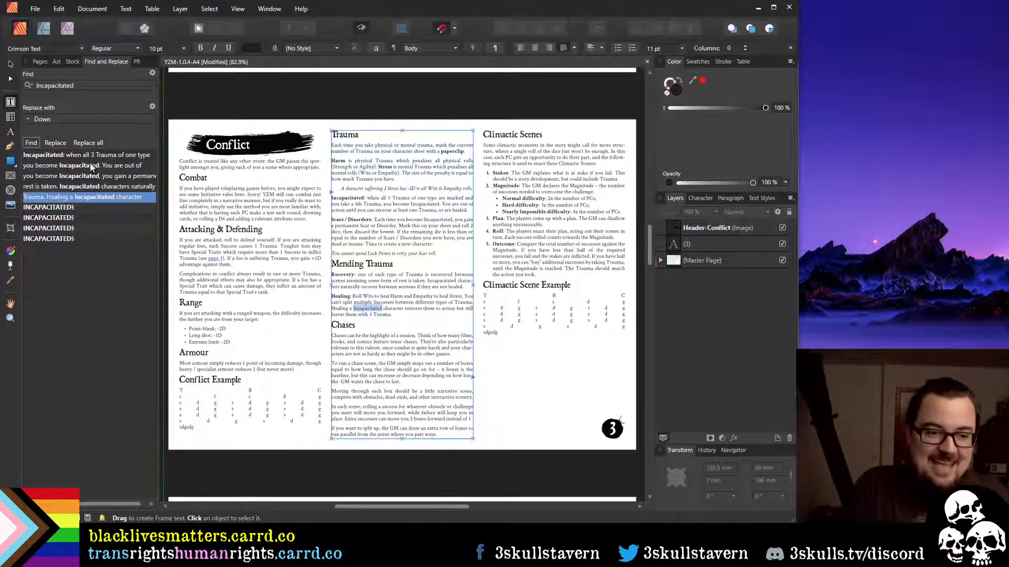
Replace the bold term "Incapacitated" in the Conflict page's Trauma section and extend the new word to "Downed"
{"action": "left_click", "coordinate": [82, 155]}
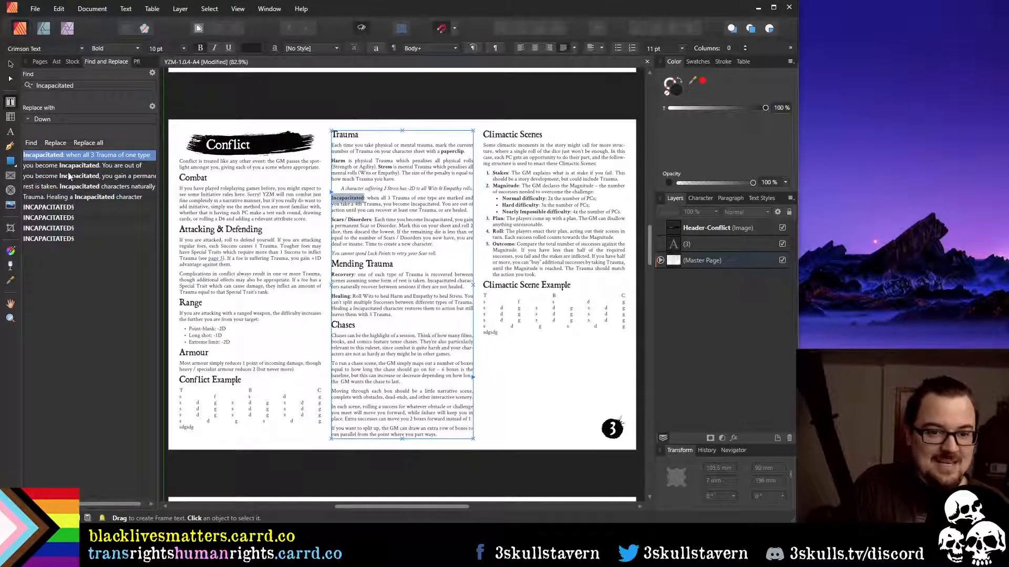
{"action": "left_click", "coordinate": [54, 142]}
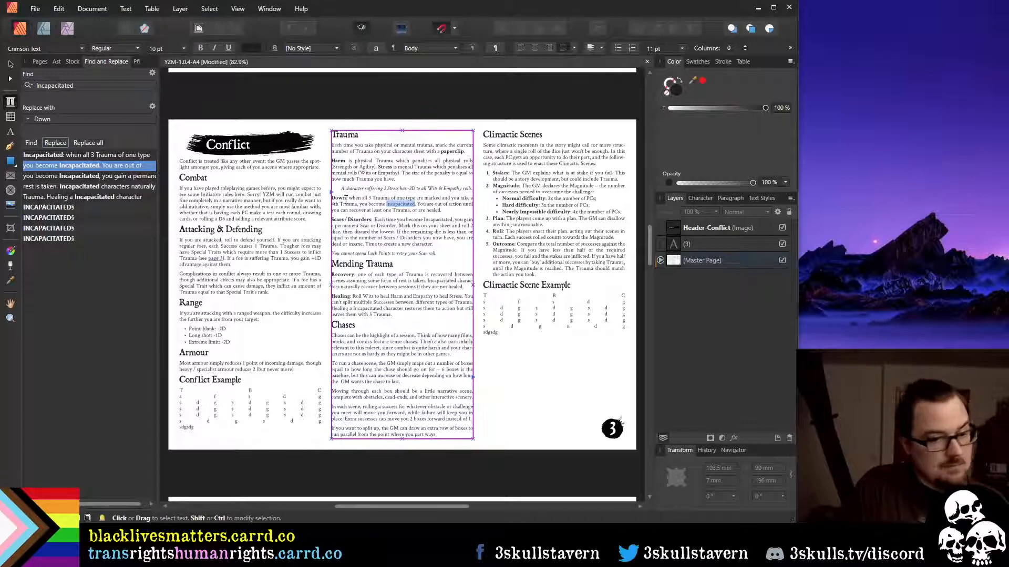
{"action": "left_click", "coordinate": [346, 198]}
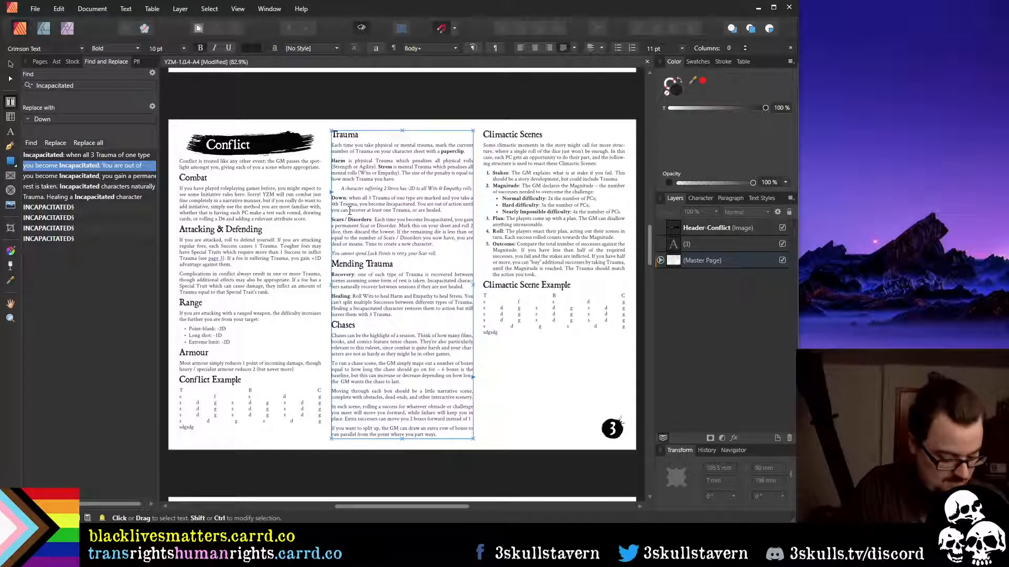
{"action": "type", "text": "ed"}
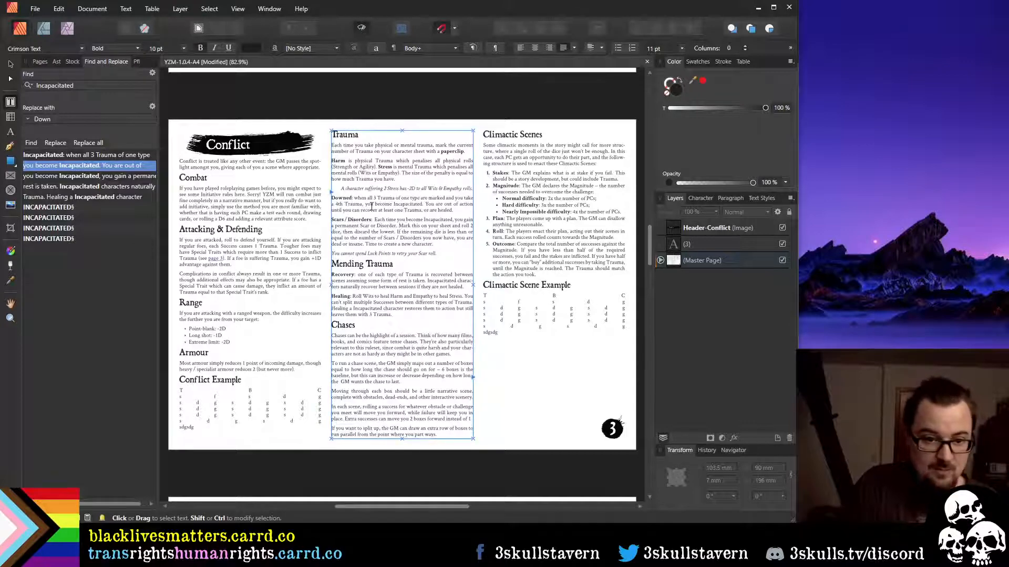
Change the replacement text to "Downed" and rewrite "you become Incapacitated" in the same Trauma paragraph as "you become Downed"
{"action": "left_click", "coordinate": [69, 120]}
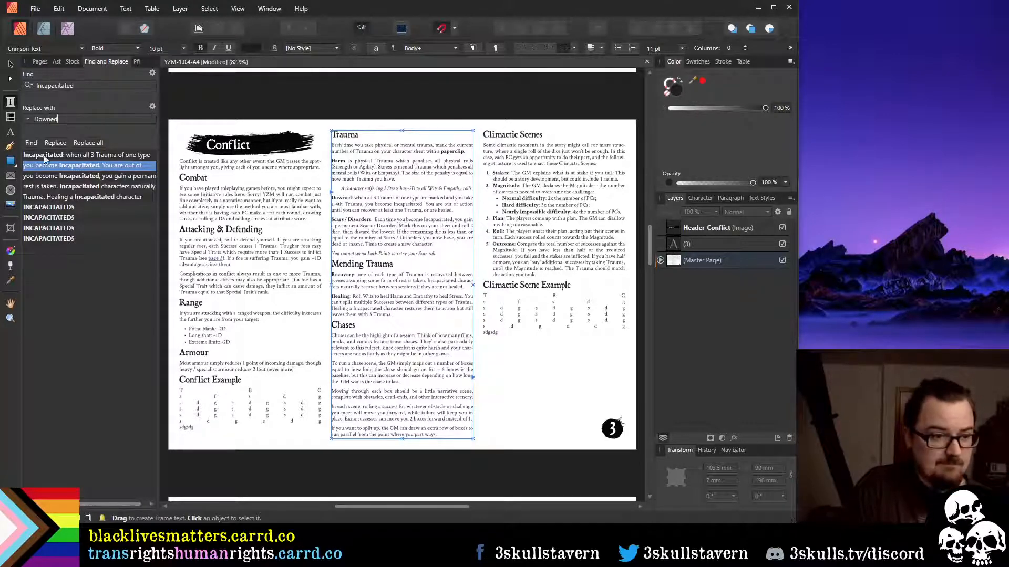
{"action": "type", "text": "ed"}
{"action": "left_click", "coordinate": [31, 143]}
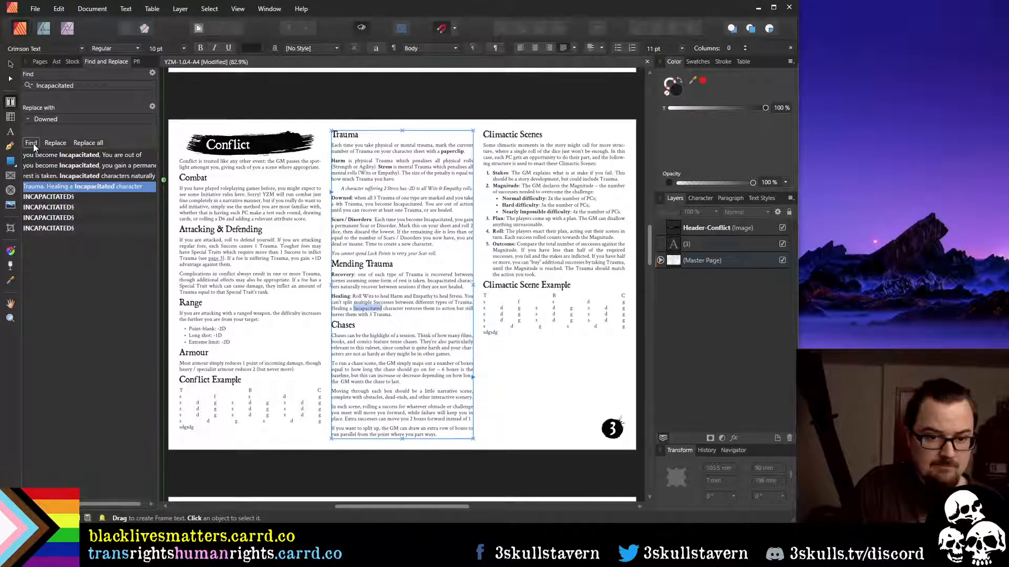
{"action": "double_click", "coordinate": [407, 203]}
{"action": "type", "text": "Dow"}
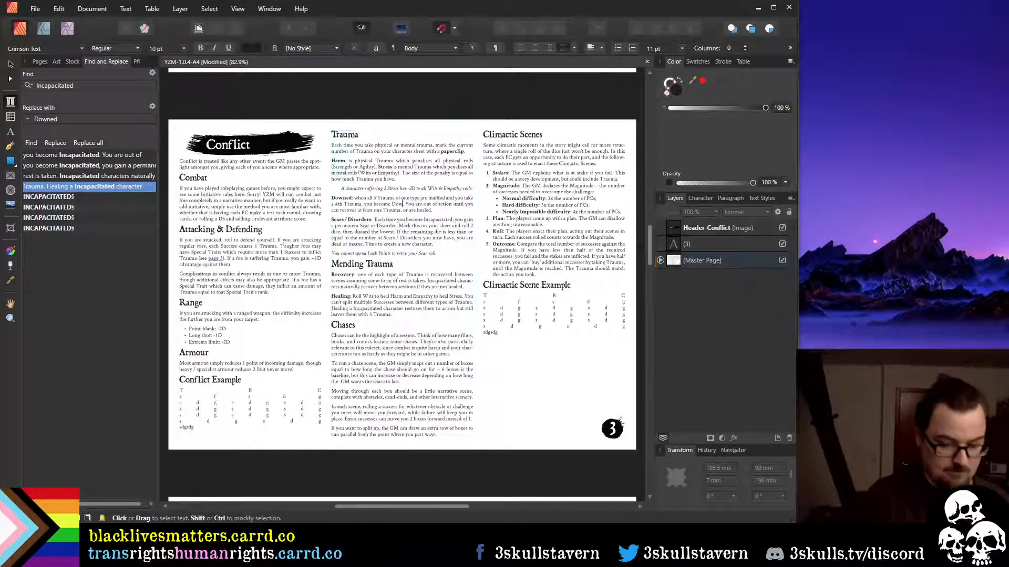
{"action": "type", "text": "ned"}
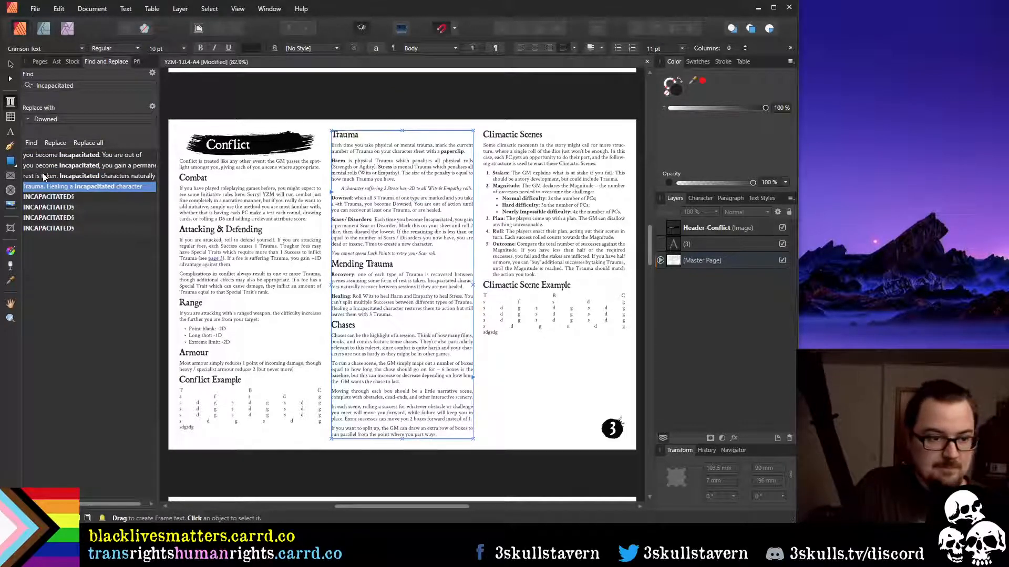
Replace "Incapacitated" with "Downed" in the Healing paragraph and with "DOWNED" in the four character sheet track labels
{"action": "left_click", "coordinate": [32, 143]}
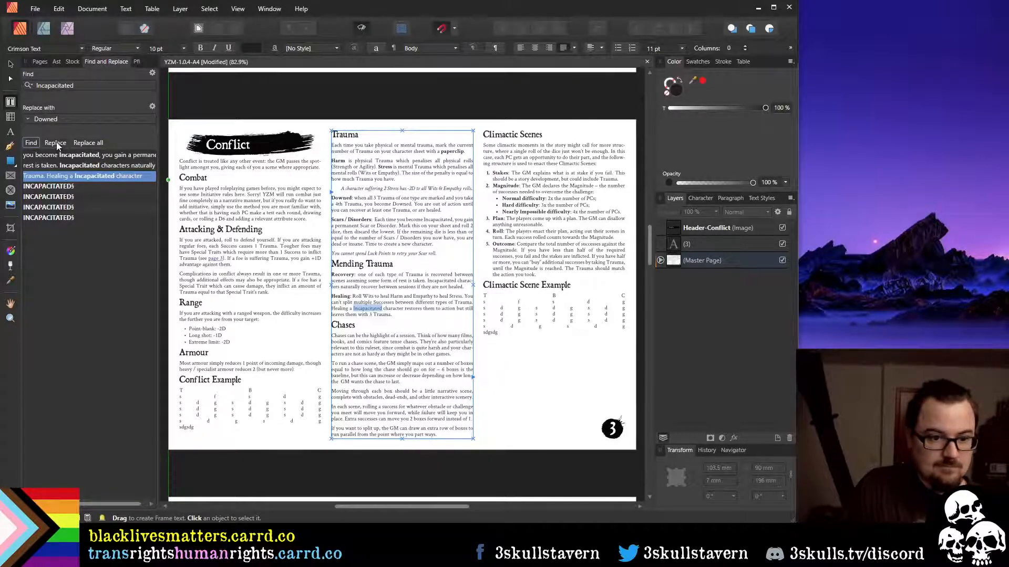
{"action": "left_click", "coordinate": [56, 142]}
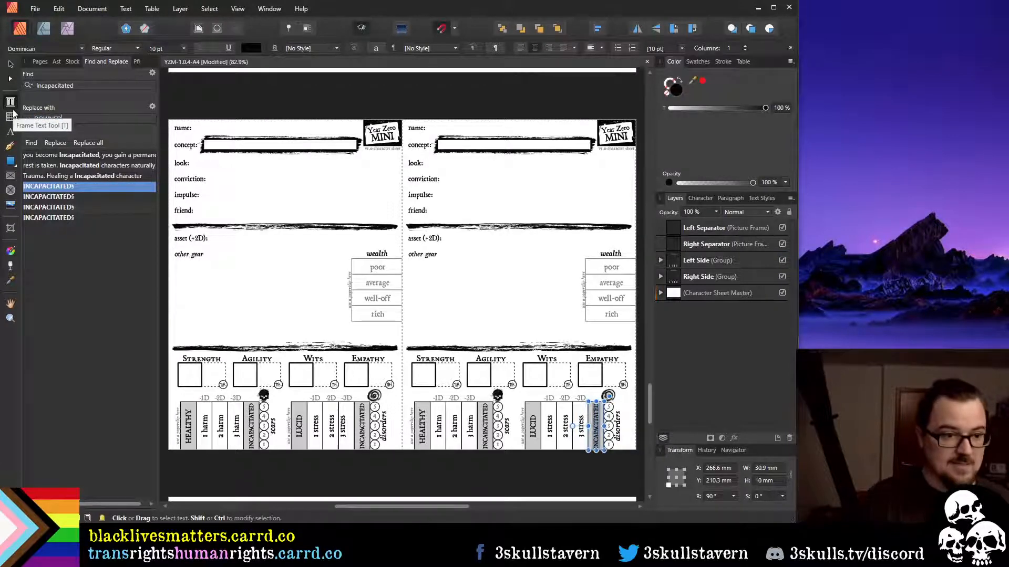
{"action": "left_click", "coordinate": [56, 143]}
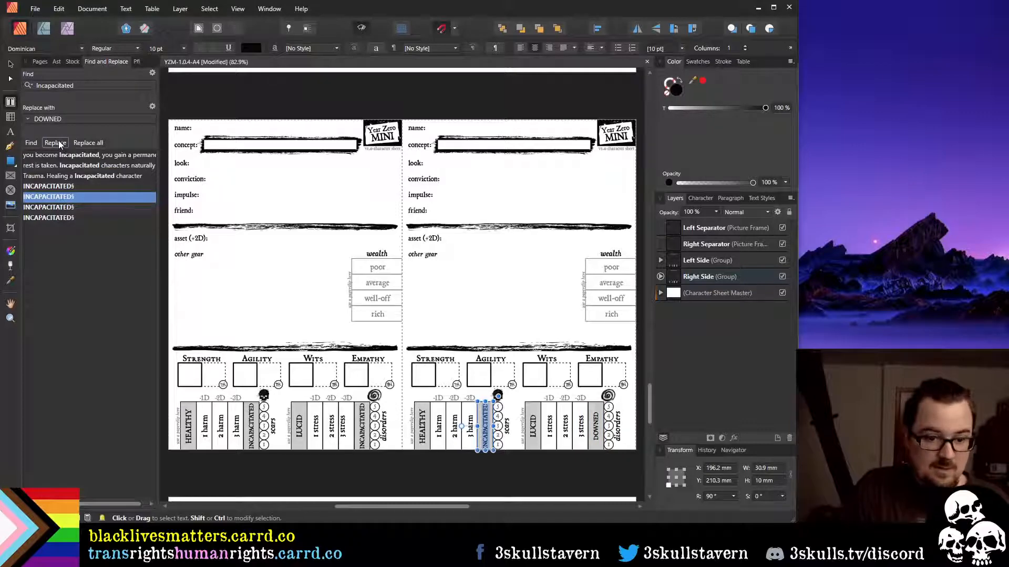
{"action": "left_click", "coordinate": [56, 143]}
{"action": "left_click", "coordinate": [55, 143]}
{"action": "left_click", "coordinate": [55, 143]}
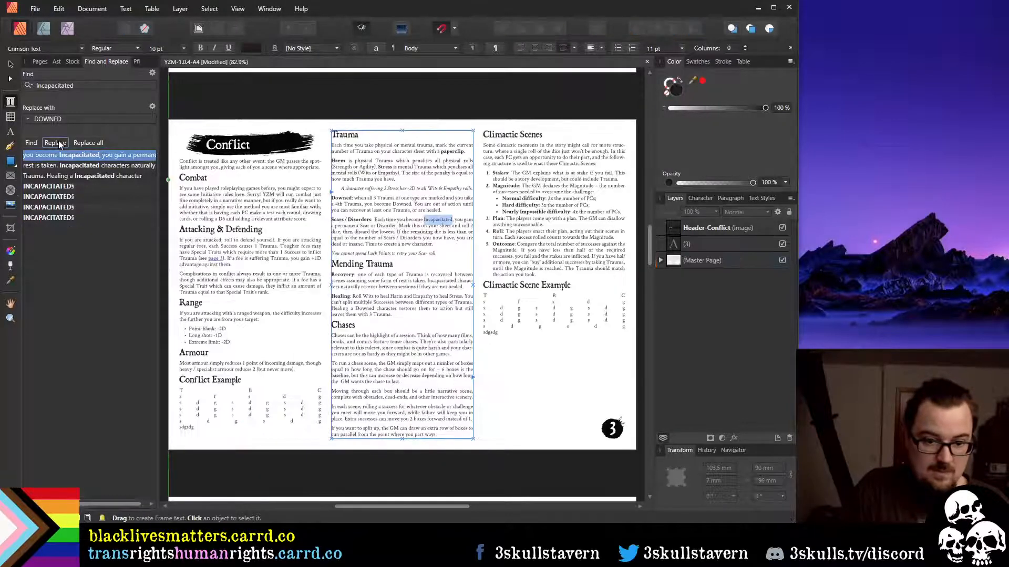
Replace "Incapacitated" with "Downed" in the Scars / Disorders and Recovery paragraphs, and search again for leftover occurrences
{"action": "left_click_drag", "start_coordinate": [62, 120], "coordinate": [38, 121]}
{"action": "type", "text": "owned"}
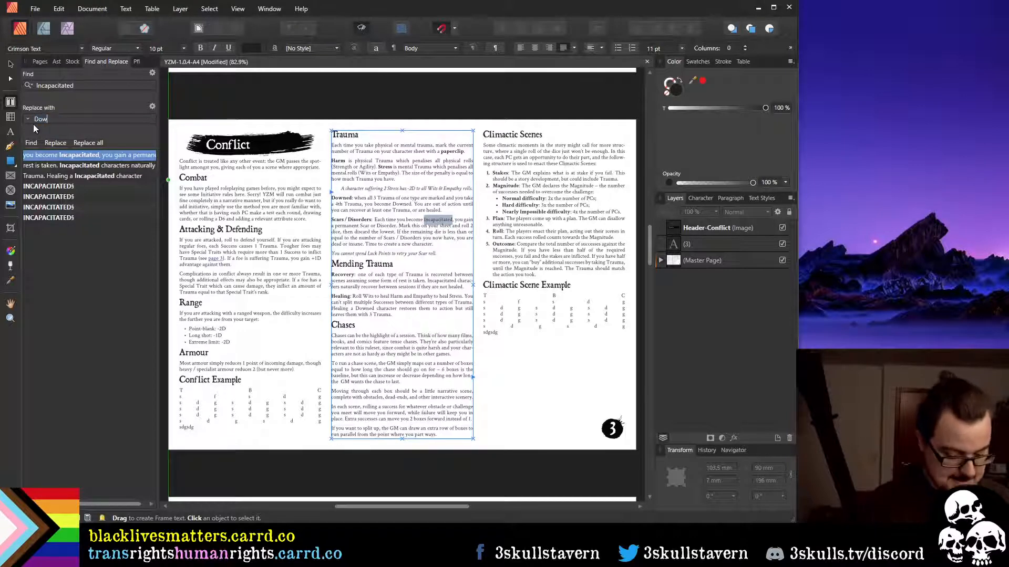
{"action": "left_click", "coordinate": [56, 144]}
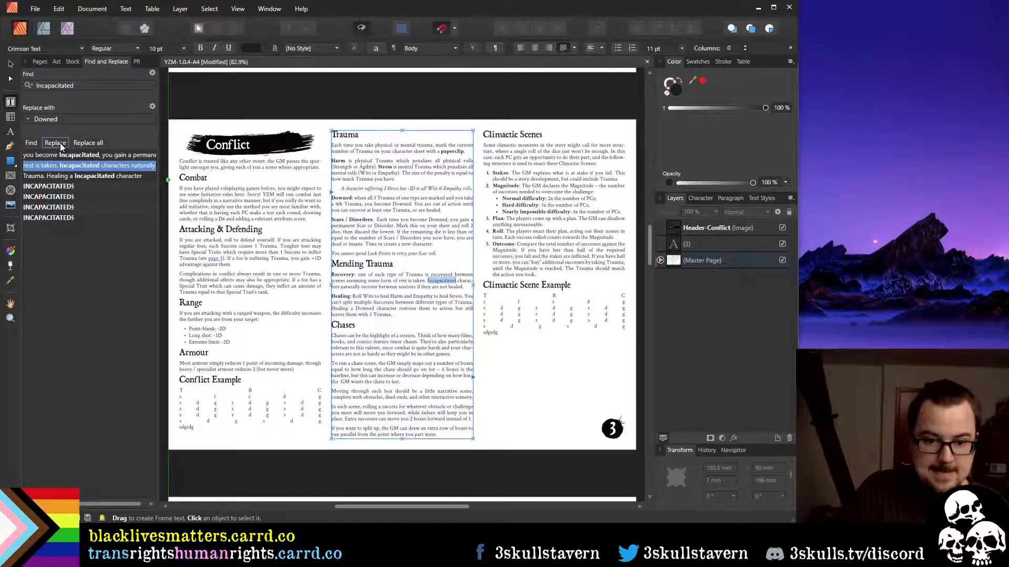
{"action": "left_click", "coordinate": [60, 145]}
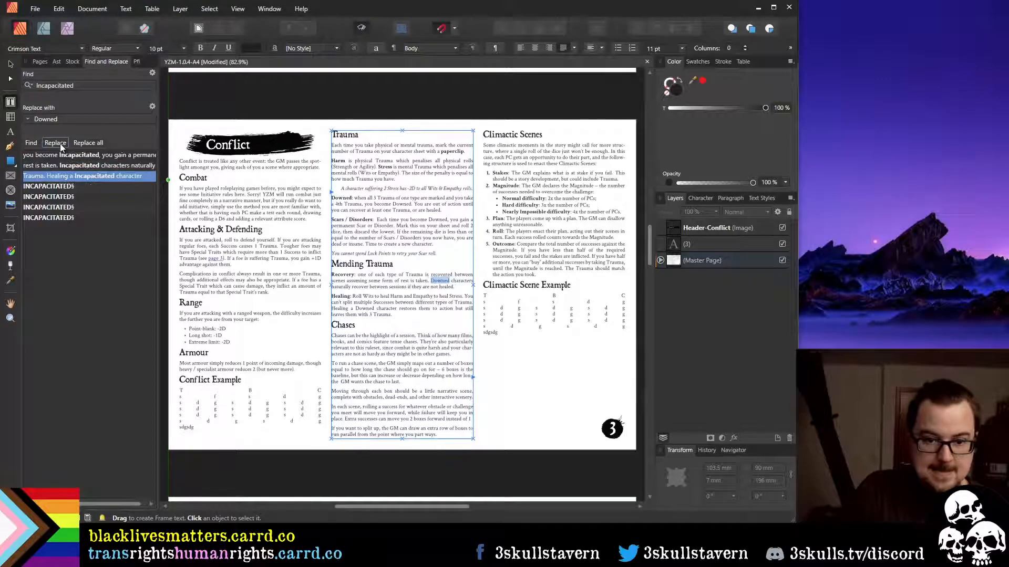
{"action": "left_click", "coordinate": [32, 145]}
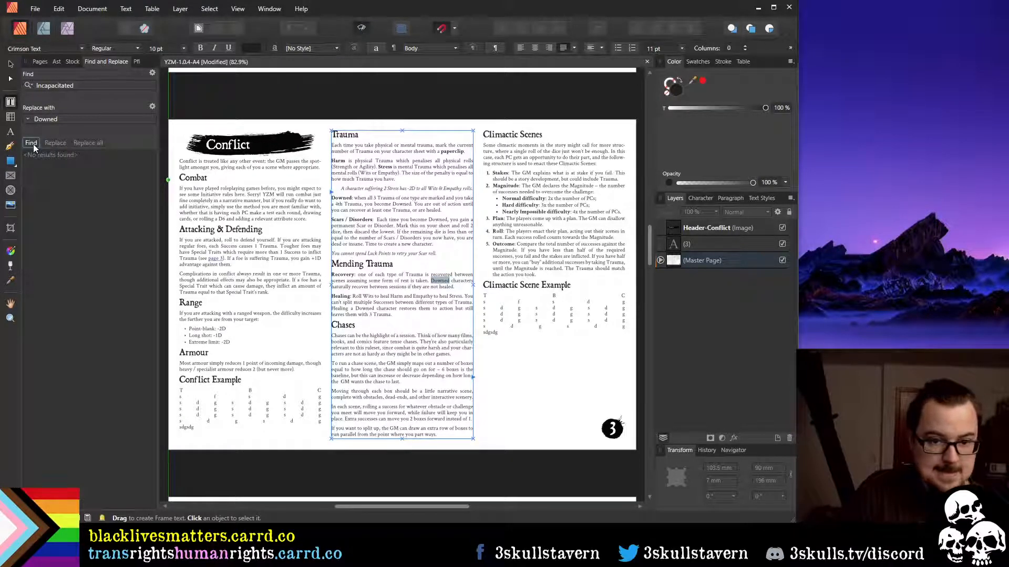
Inspect the size and fit of the DOWNED labels in the character sheets' harm and stress tracks
{"action": "scroll", "coordinate": [430, 255], "scroll_direction": "down", "scroll_amount": 12}
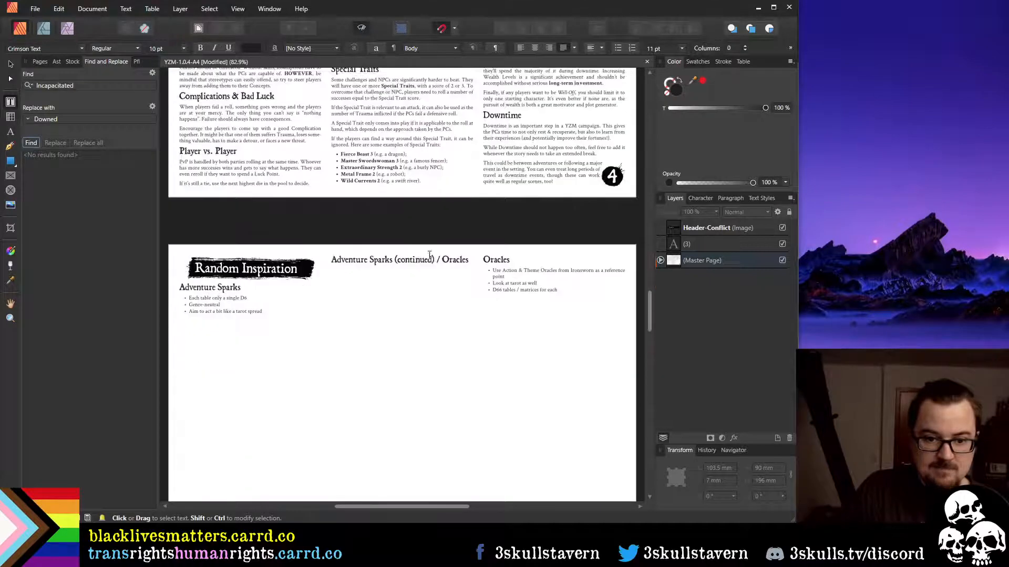
{"action": "scroll", "coordinate": [430, 256], "scroll_direction": "down", "scroll_amount": 15}
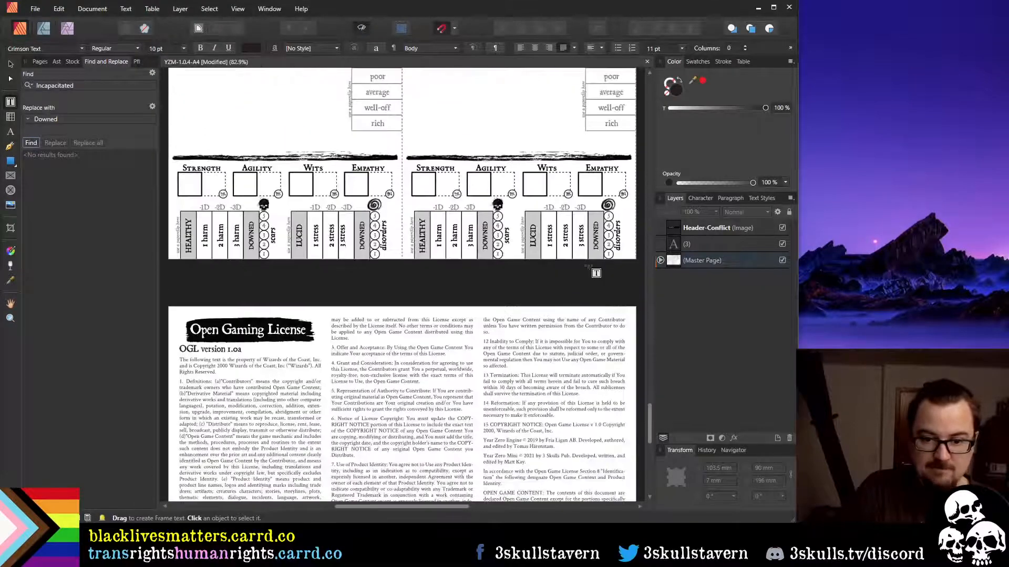
{"action": "left_click", "coordinate": [593, 243]}
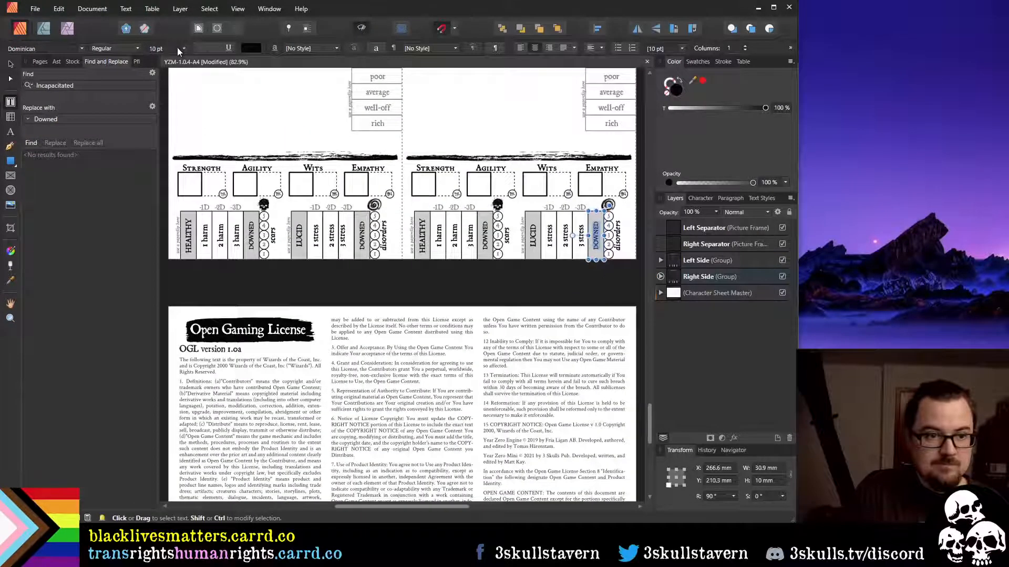
{"action": "left_click", "coordinate": [10, 64]}
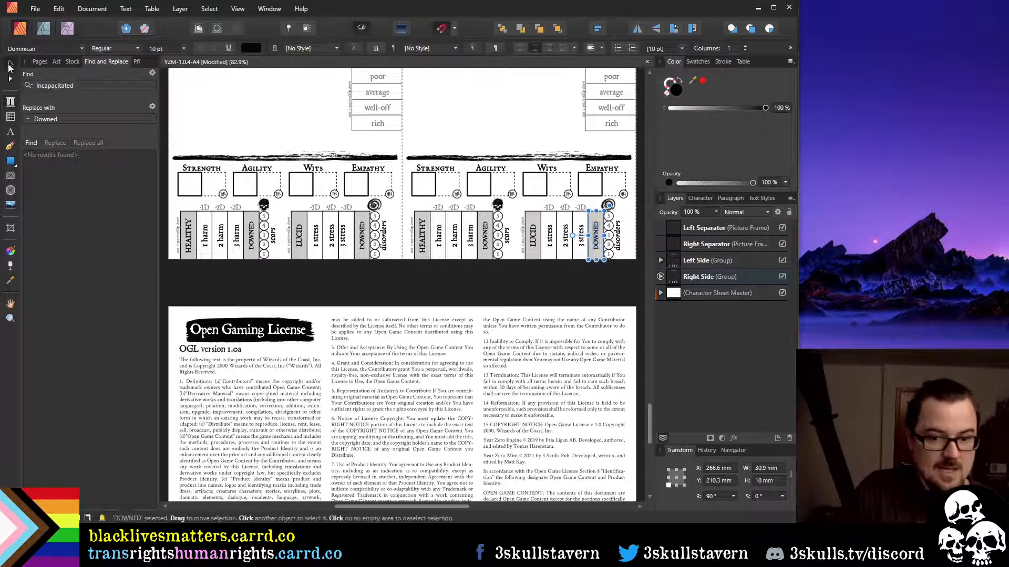
{"action": "left_click", "coordinate": [488, 238]}
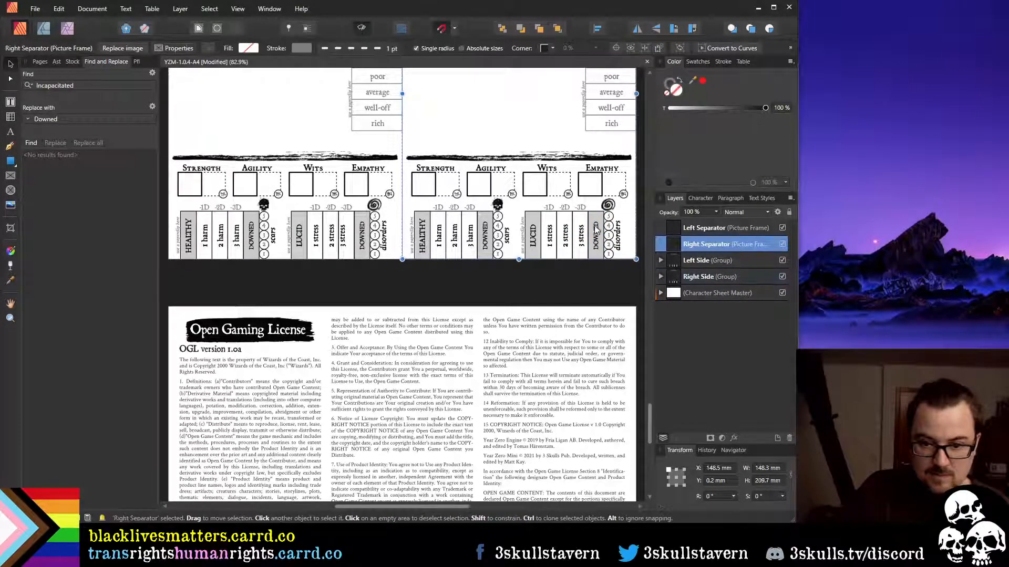
{"action": "scroll", "coordinate": [599, 238], "scroll_direction": "up", "scroll_amount": 5}
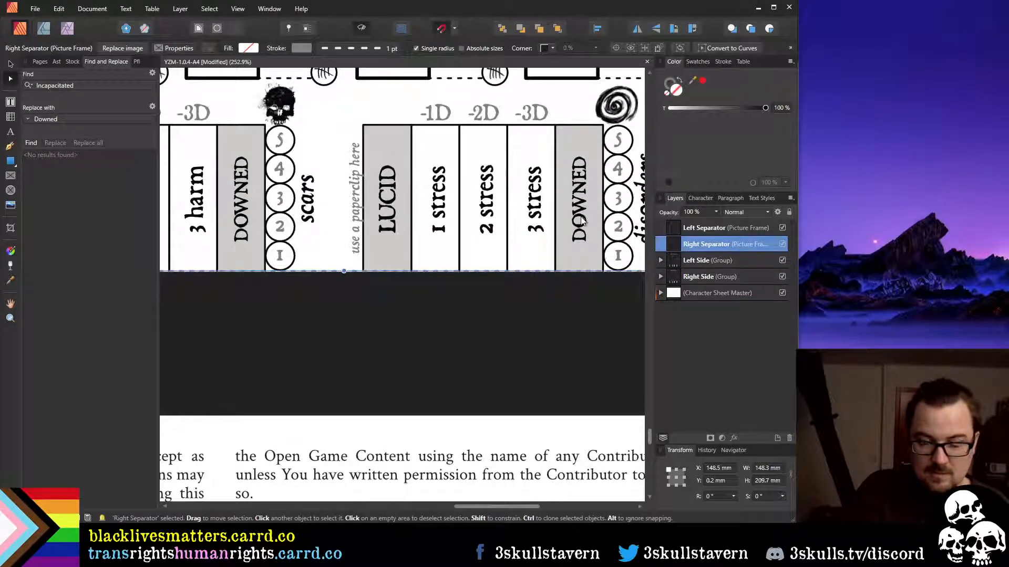
{"action": "scroll", "coordinate": [582, 220], "scroll_direction": "down", "scroll_amount": 4}
{"action": "scroll", "coordinate": [494, 268], "scroll_direction": "up", "scroll_amount": 5}
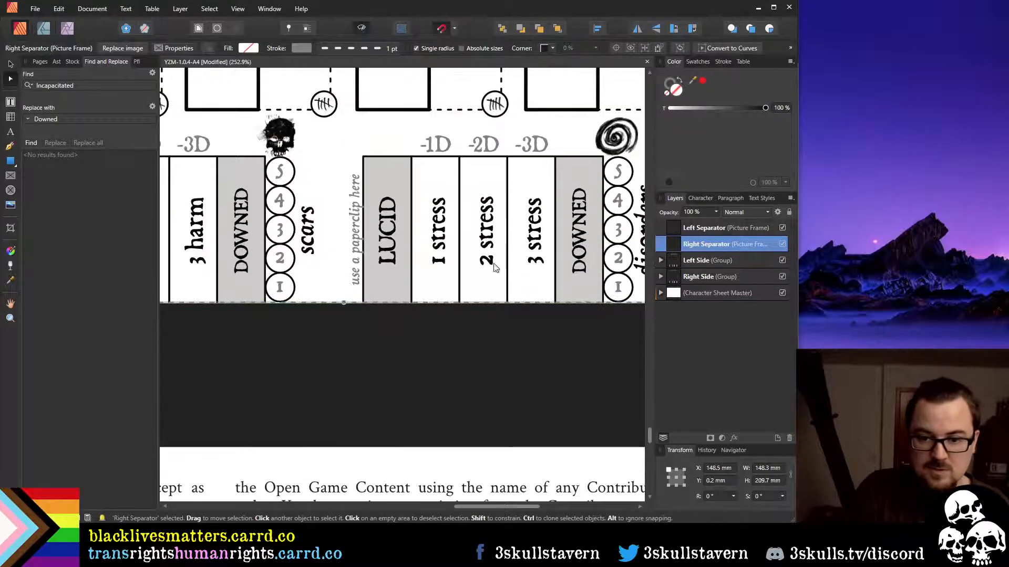
{"action": "scroll", "coordinate": [494, 268], "scroll_direction": "down", "scroll_amount": 6}
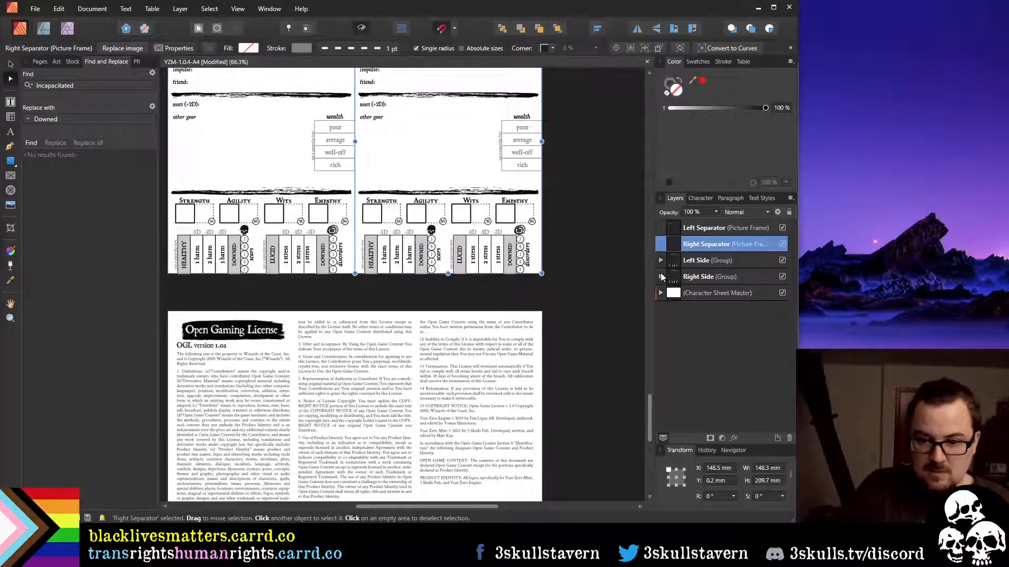
{"action": "left_click", "coordinate": [660, 277]}
{"action": "scroll", "coordinate": [678, 315], "scroll_direction": "down", "scroll_amount": 1}
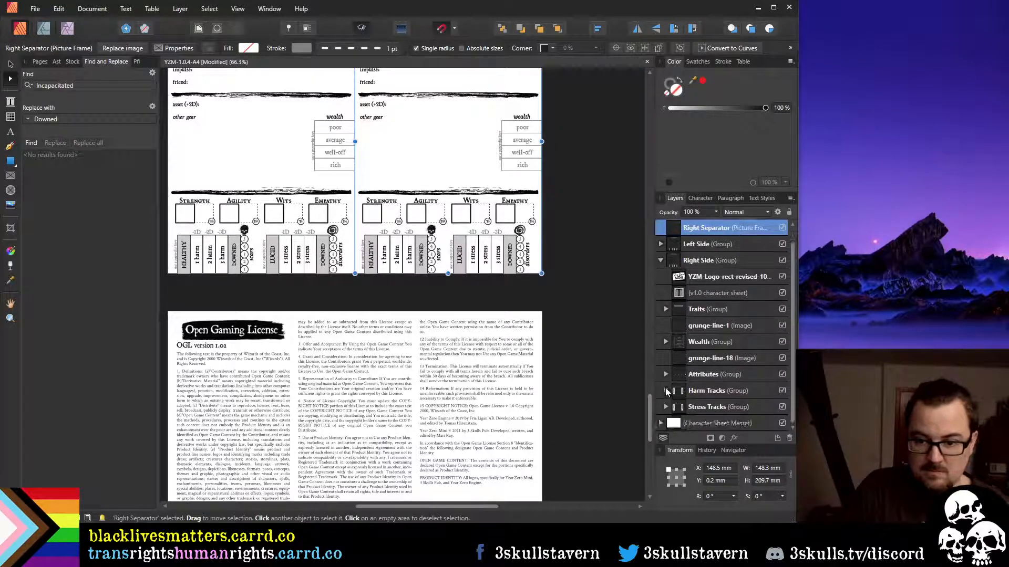
{"action": "left_click", "coordinate": [667, 391]}
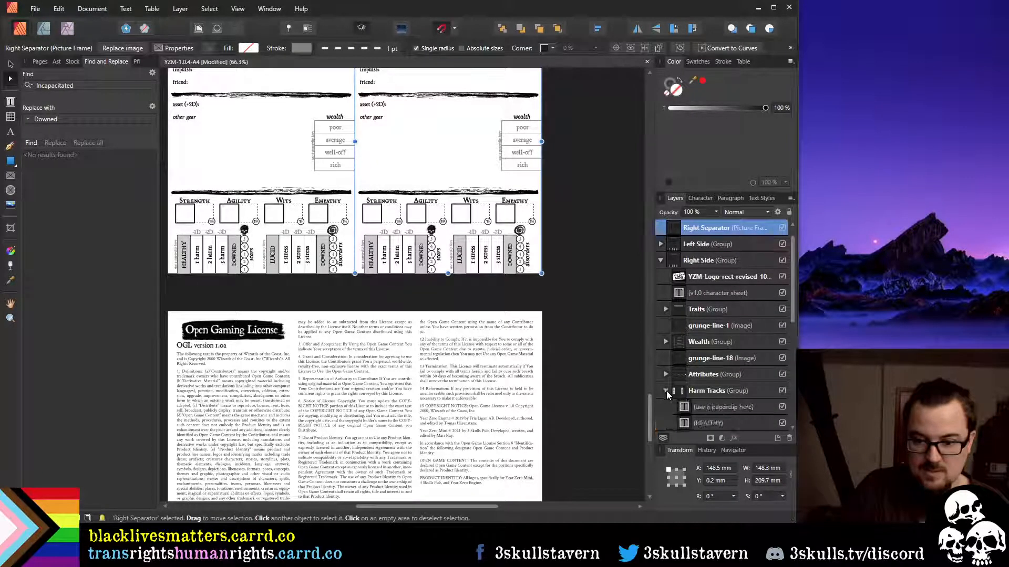
{"action": "scroll", "coordinate": [666, 383], "scroll_direction": "down", "scroll_amount": 3}
{"action": "scroll", "coordinate": [664, 367], "scroll_direction": "up", "scroll_amount": 3}
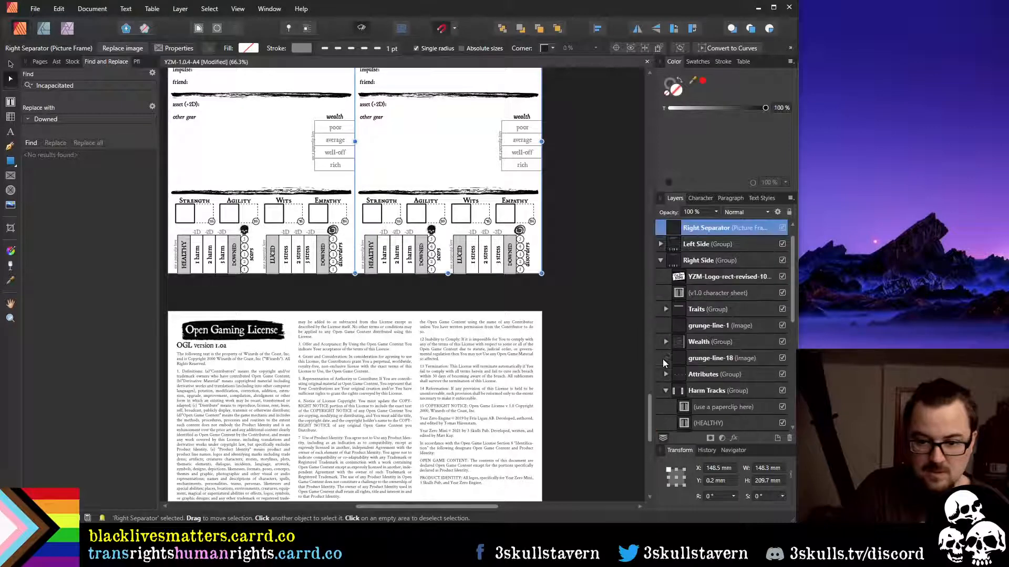
{"action": "left_click", "coordinate": [676, 391]}
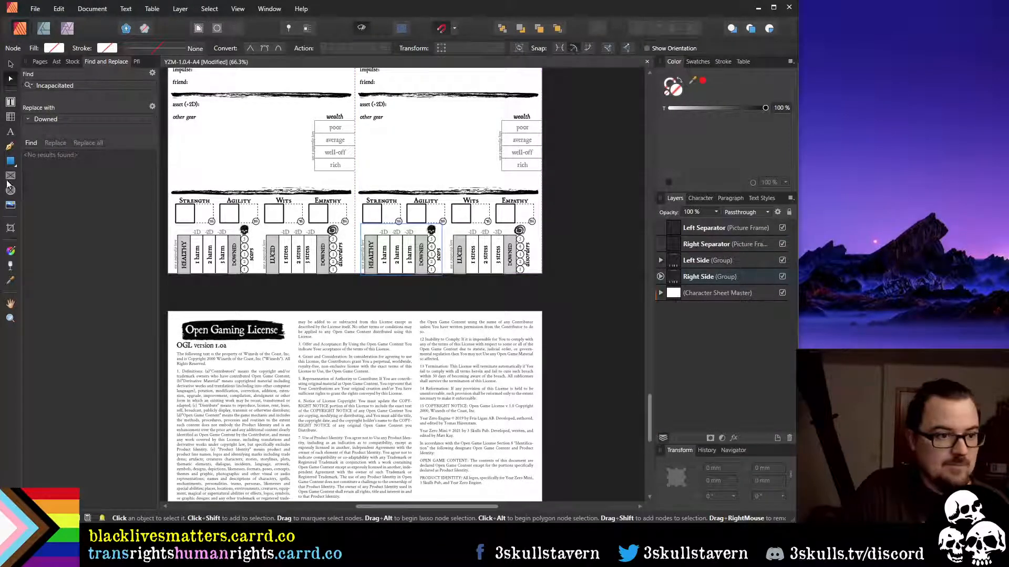
Set the DOWNED labels in the right-hand character sheet's stress and harm tracks to 12 pt
{"action": "left_click", "coordinate": [11, 131]}
{"action": "left_click", "coordinate": [511, 253]}
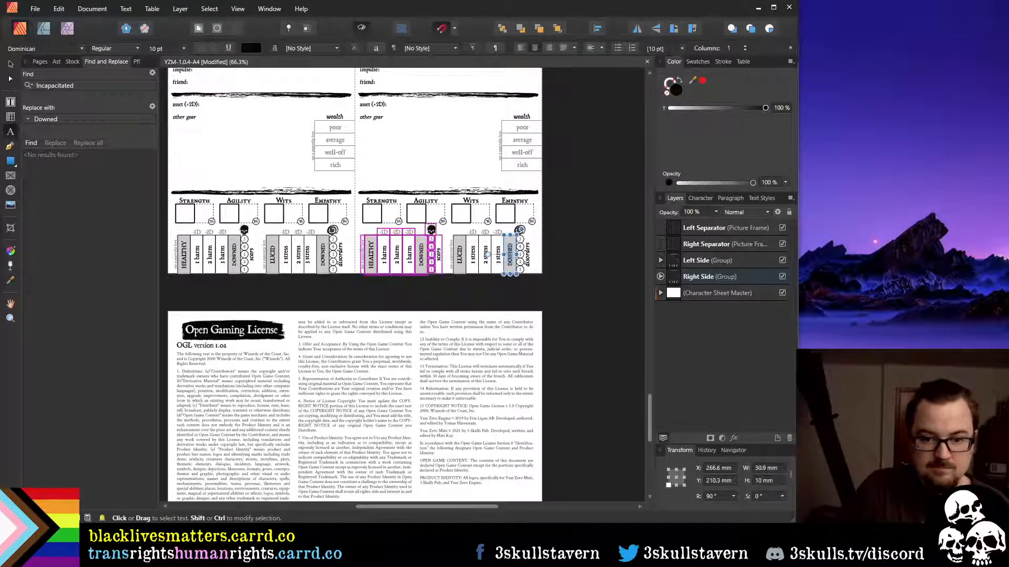
{"action": "left_click", "coordinate": [157, 48]}
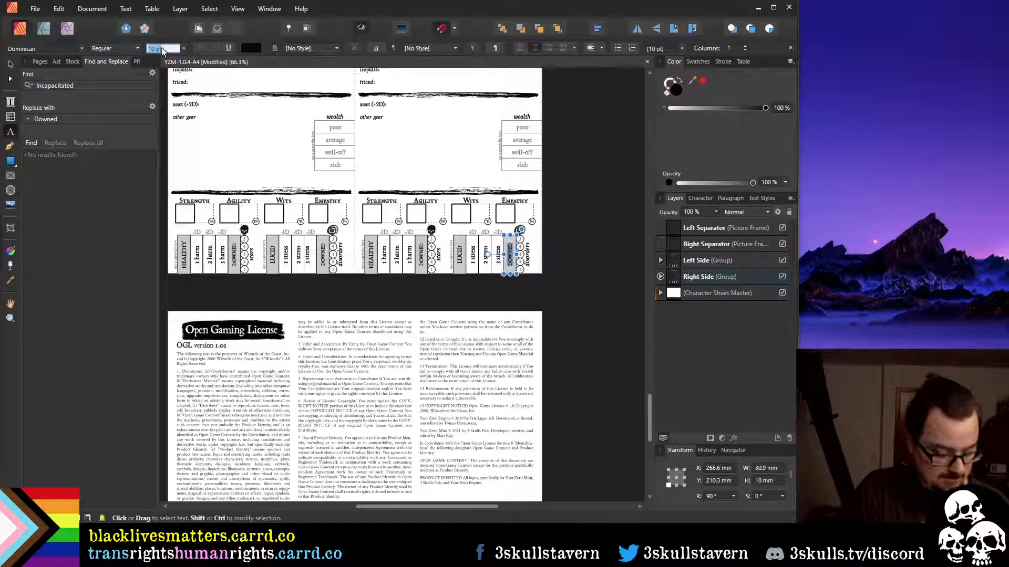
{"action": "type", "text": "12"}
{"action": "key", "text": "Return"}
{"action": "left_click", "coordinate": [420, 254]}
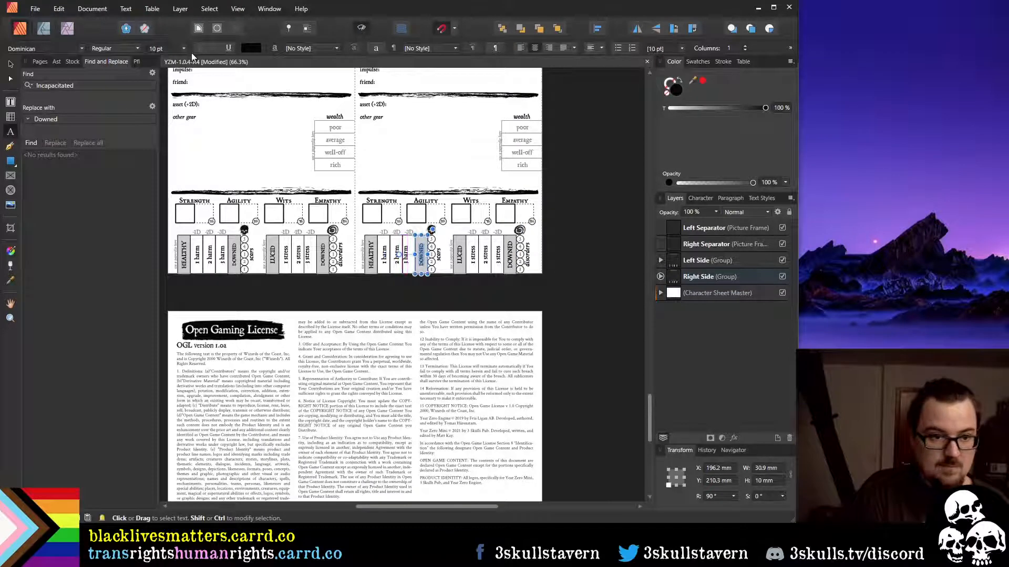
{"action": "left_click", "coordinate": [160, 49]}
{"action": "type", "text": "12"}
{"action": "key", "text": "Return"}
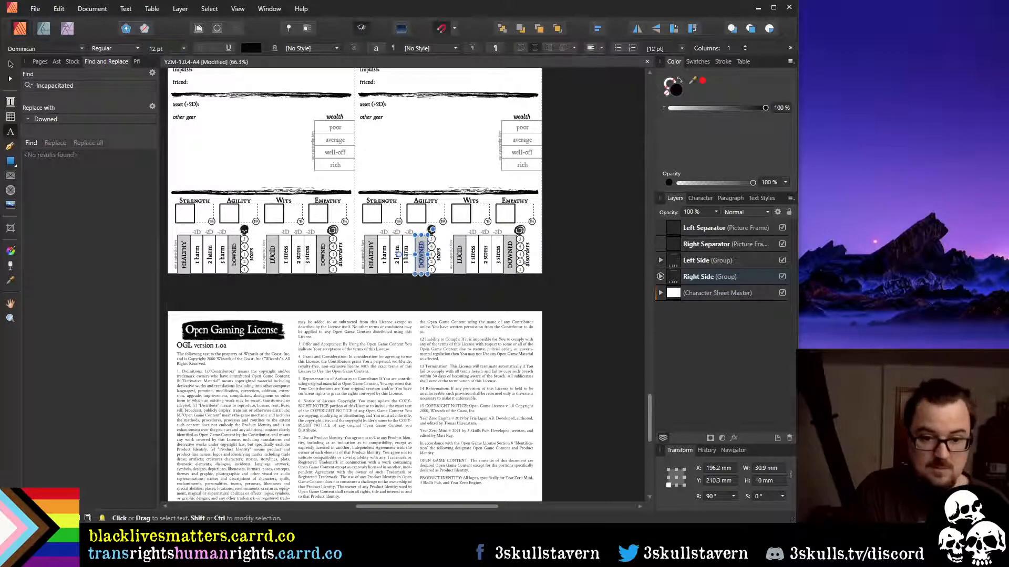
Set the DOWNED labels in the left-hand character sheet's stress and harm tracks to 12 pt and deselect the text
{"action": "left_click", "coordinate": [323, 255]}
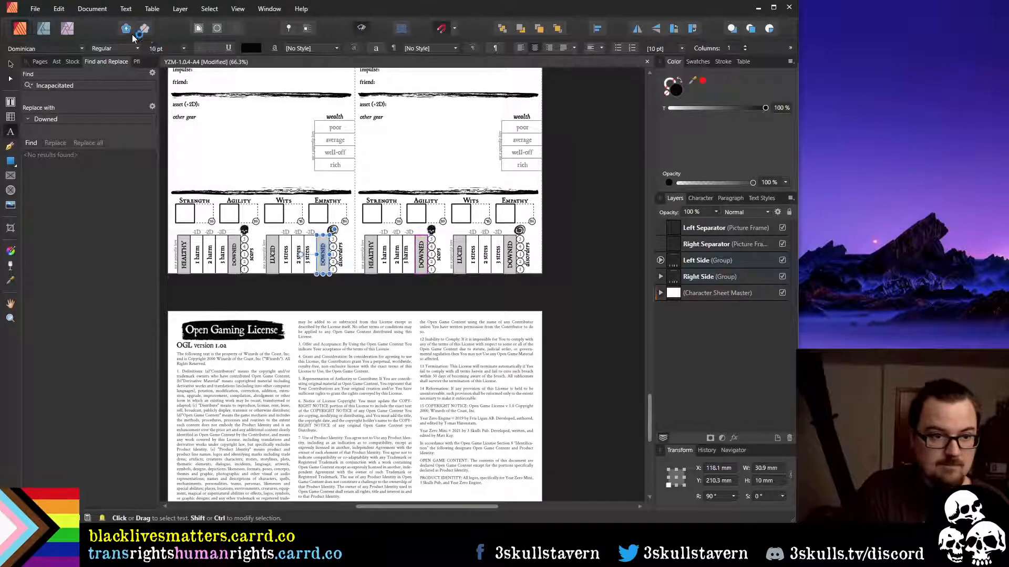
{"action": "left_click", "coordinate": [161, 48]}
{"action": "type", "text": "12"}
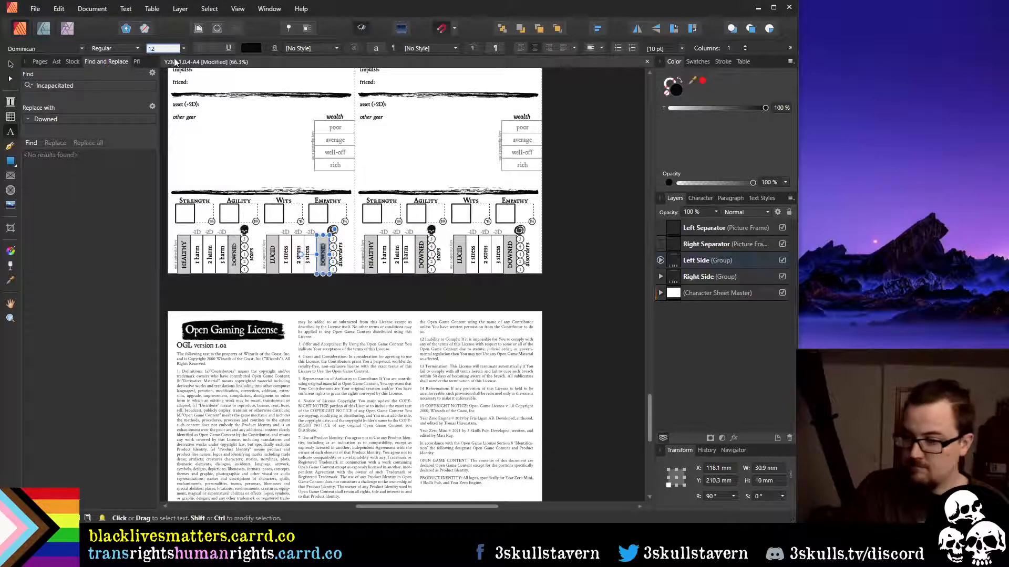
{"action": "key", "text": "Return"}
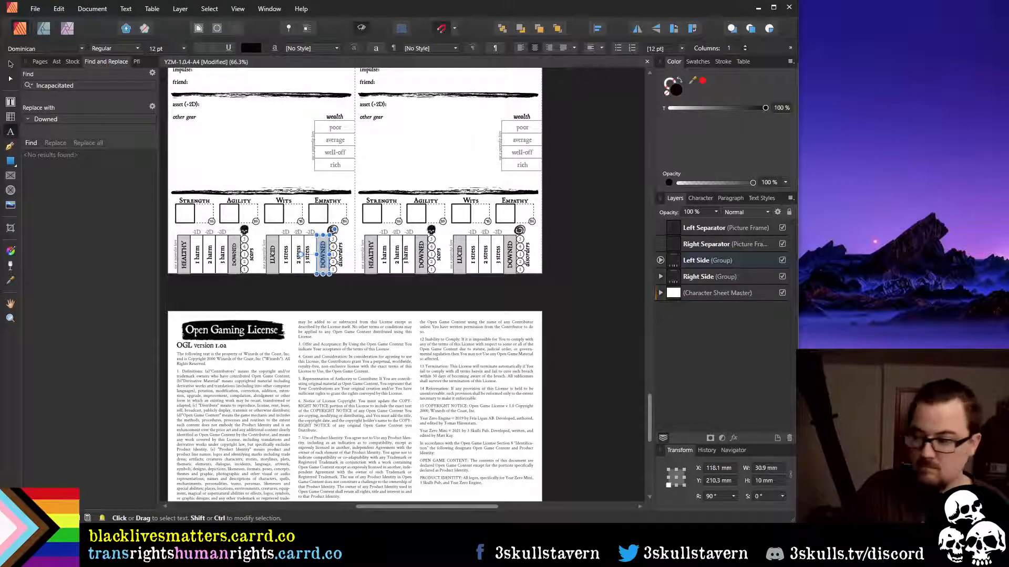
{"action": "left_click", "coordinate": [236, 252]}
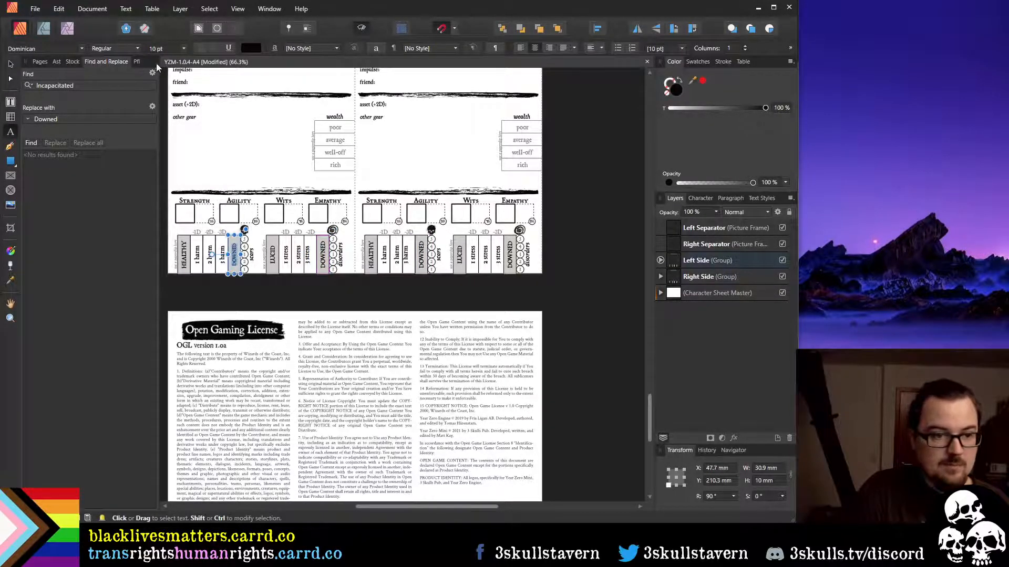
{"action": "left_click", "coordinate": [165, 48]}
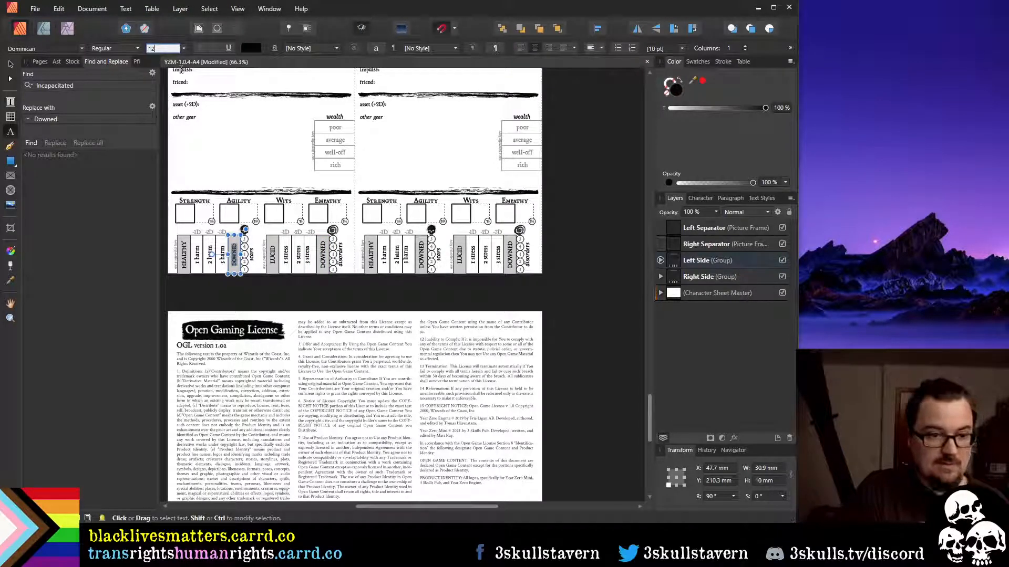
{"action": "type", "text": "12"}
{"action": "key", "text": "Return"}
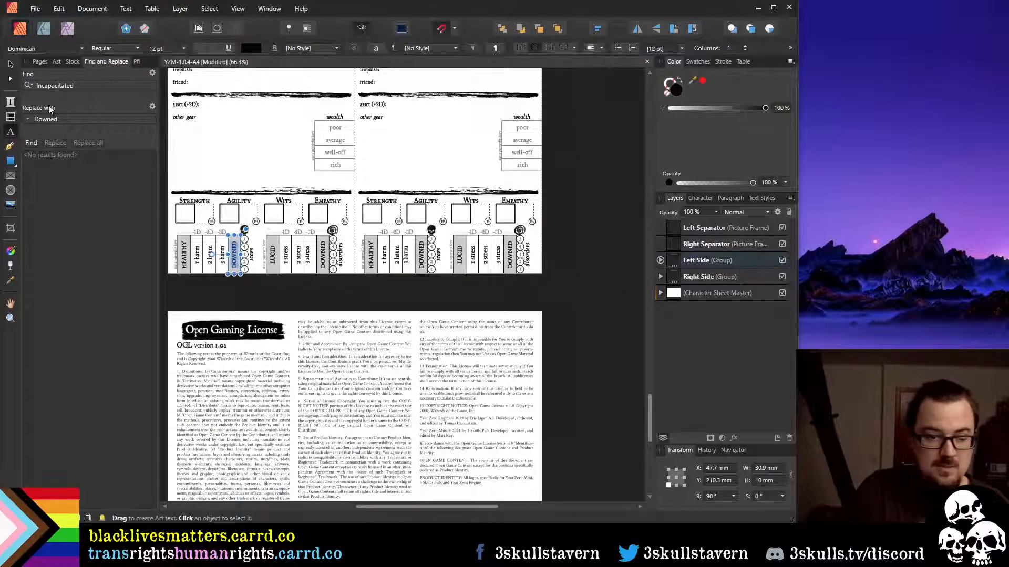
{"action": "left_click", "coordinate": [10, 65]}
{"action": "left_click", "coordinate": [572, 298]}
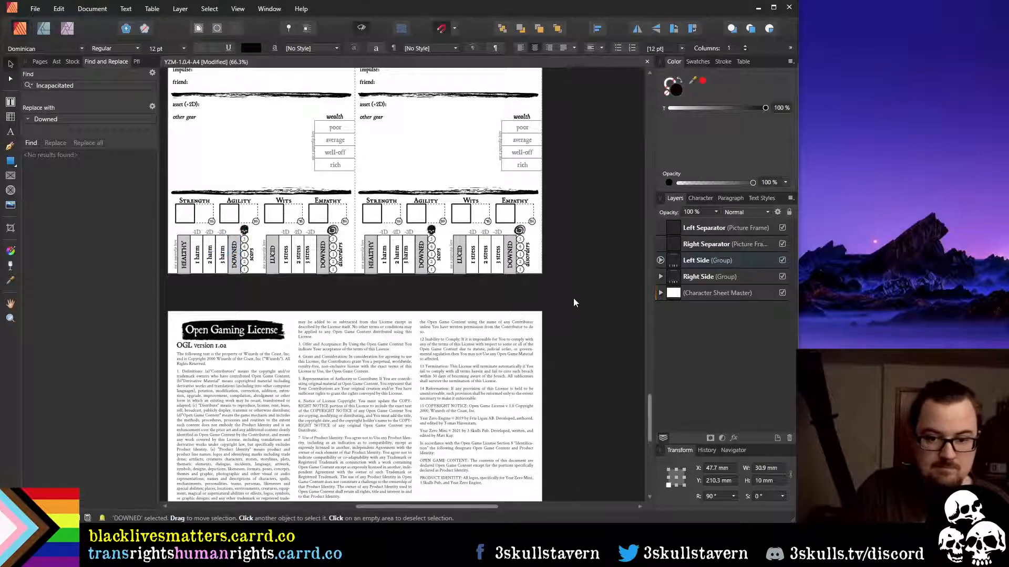
Extend the "3 stress" text frame on the left-hand character sheet to 10 mm so it spans its whole track cell
{"action": "scroll", "coordinate": [497, 291], "scroll_direction": "up", "scroll_amount": 3}
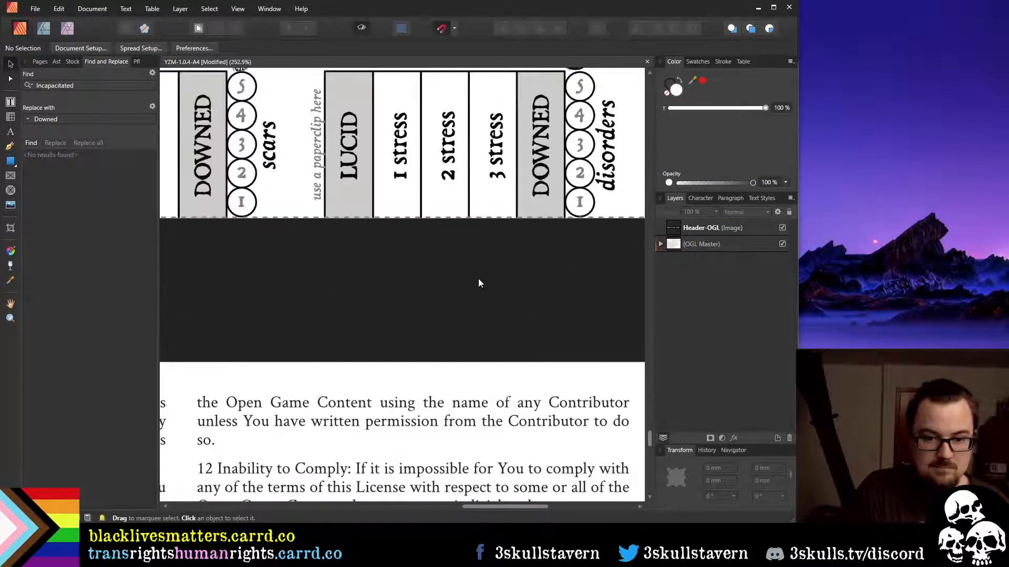
{"action": "scroll", "coordinate": [477, 280], "scroll_direction": "down", "scroll_amount": 2}
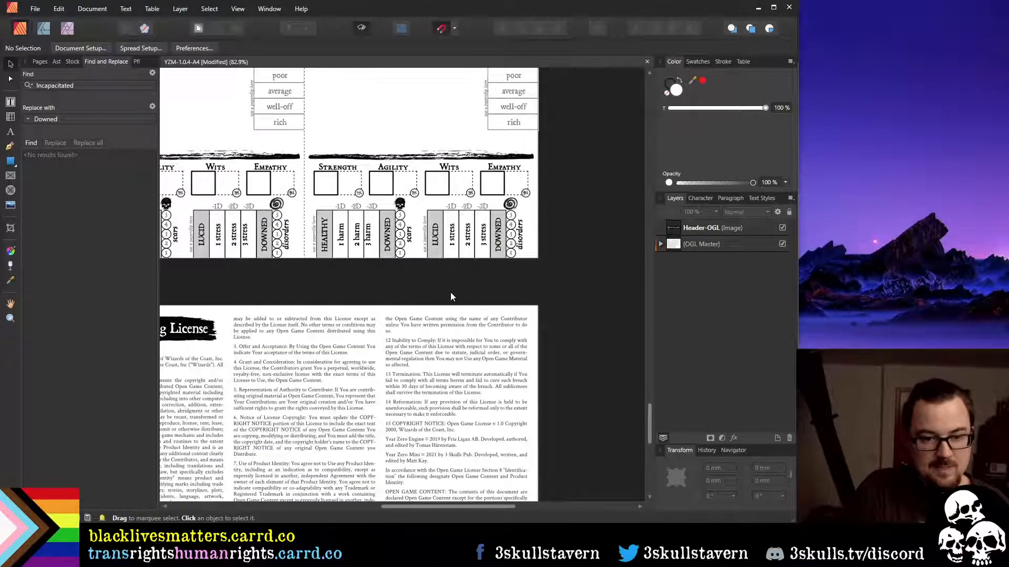
{"action": "scroll", "coordinate": [368, 240], "scroll_direction": "down", "scroll_amount": 1}
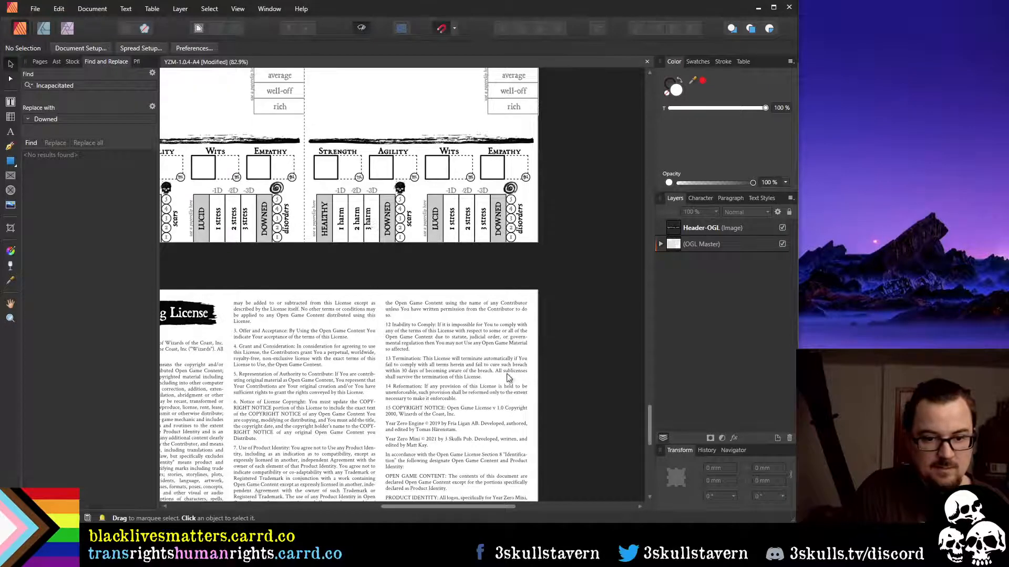
{"action": "left_click_drag", "start_coordinate": [496, 507], "coordinate": [443, 506]}
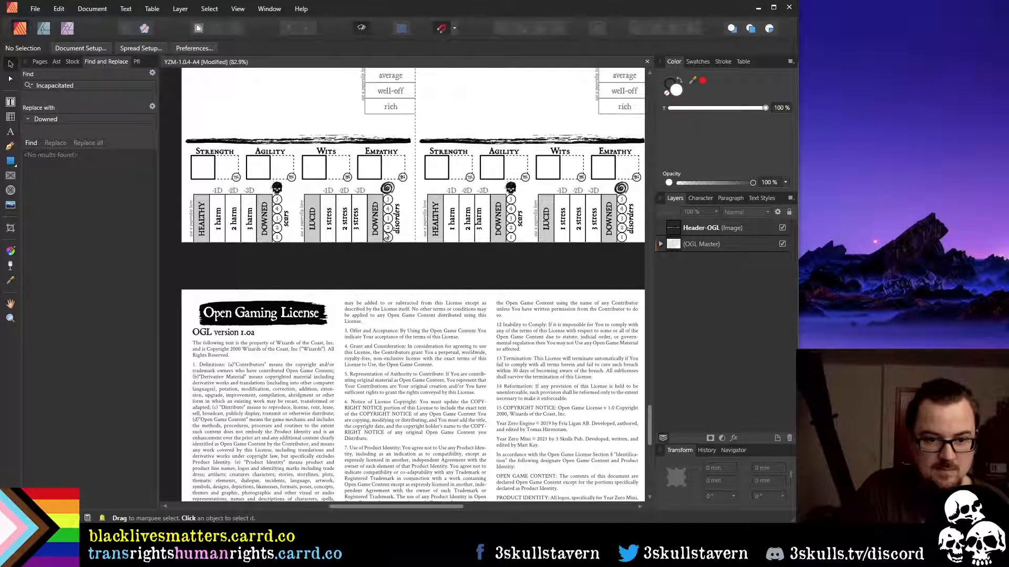
{"action": "left_click", "coordinate": [355, 222]}
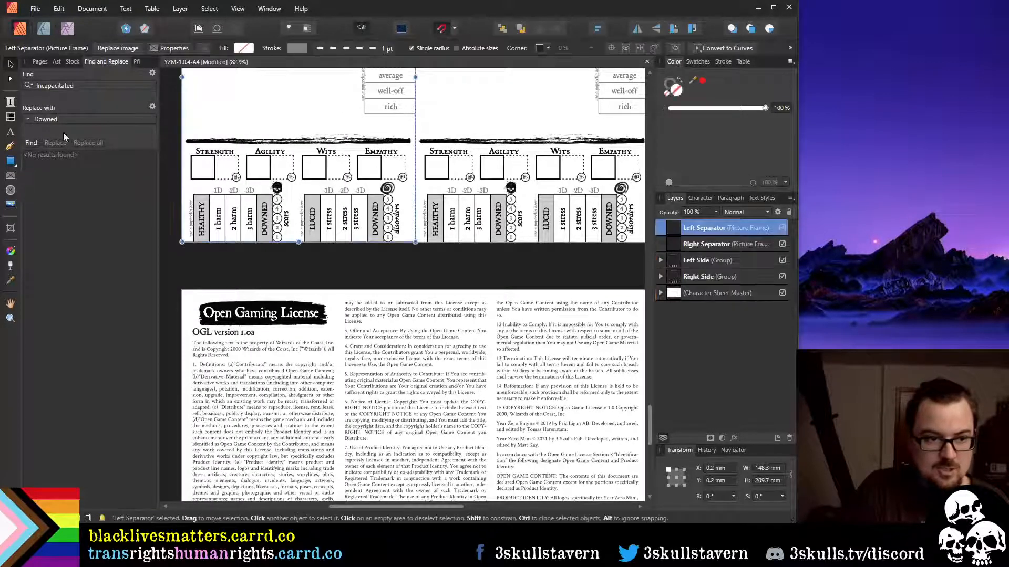
{"action": "left_click", "coordinate": [10, 131]}
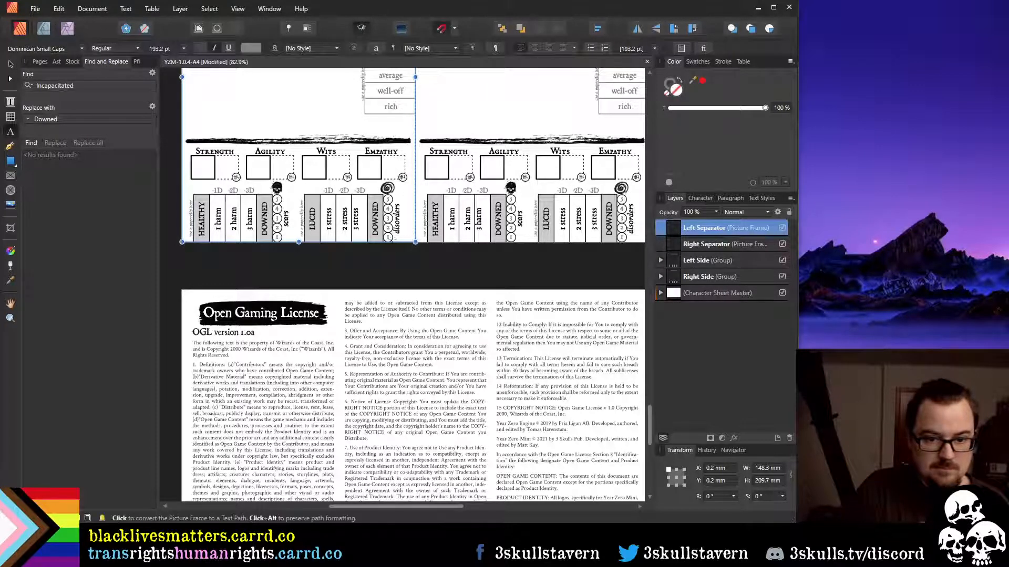
{"action": "left_click", "coordinate": [352, 211]}
{"action": "scroll", "coordinate": [352, 212], "scroll_direction": "up", "scroll_amount": 4}
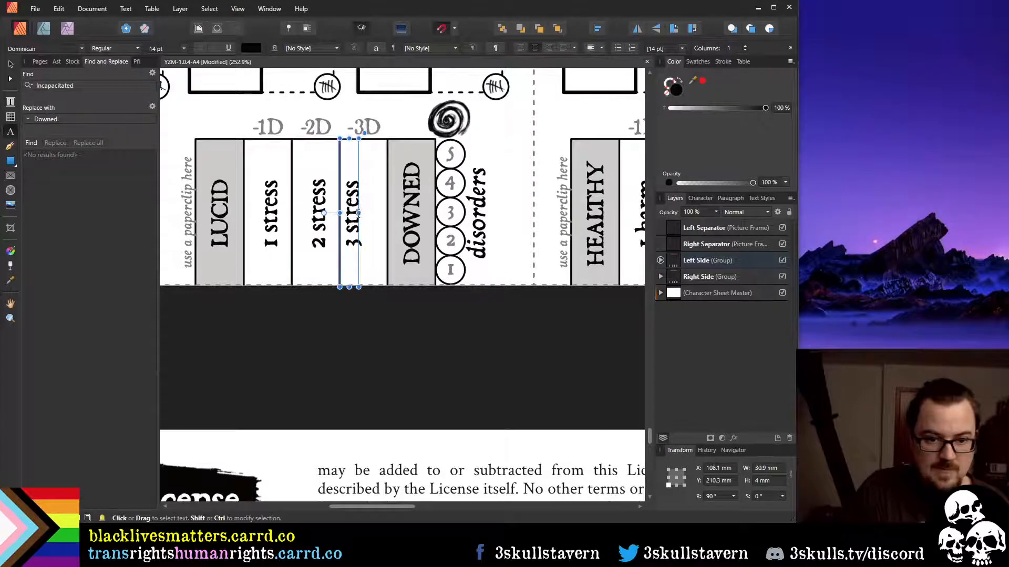
{"action": "left_click_drag", "start_coordinate": [360, 214], "coordinate": [387, 214]}
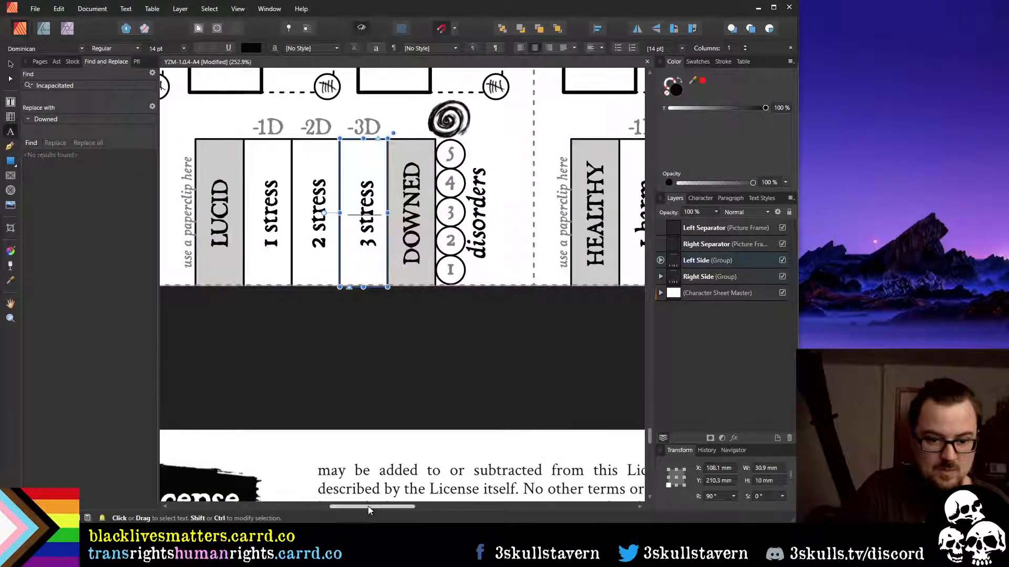
Extend the "3 harm" text frame on the right-hand character sheet to 10 mm to fill its cell, and save the document
{"action": "left_click_drag", "start_coordinate": [368, 506], "coordinate": [480, 506]}
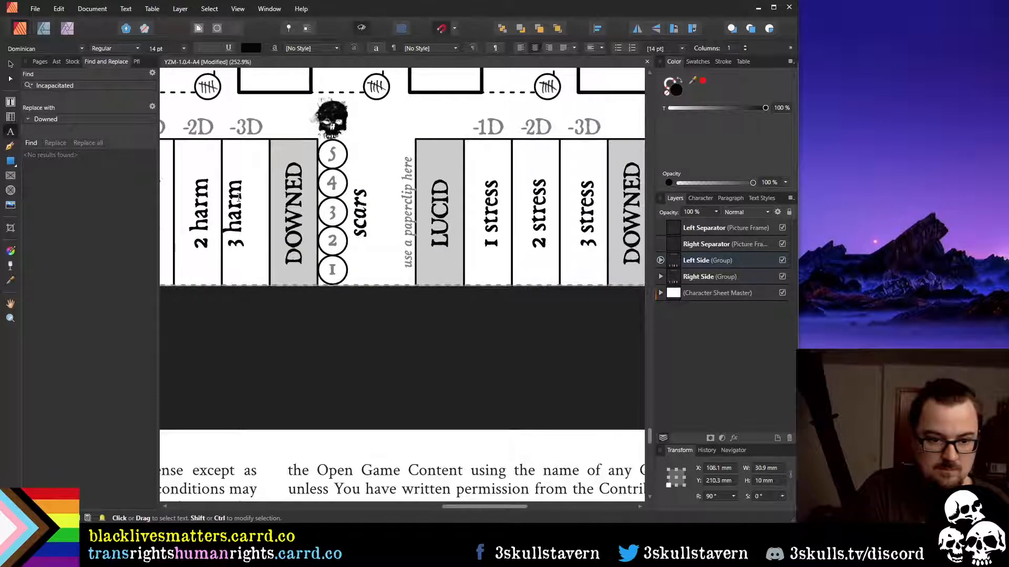
{"action": "left_click", "coordinate": [240, 198]}
{"action": "left_click_drag", "start_coordinate": [246, 214], "coordinate": [271, 213]}
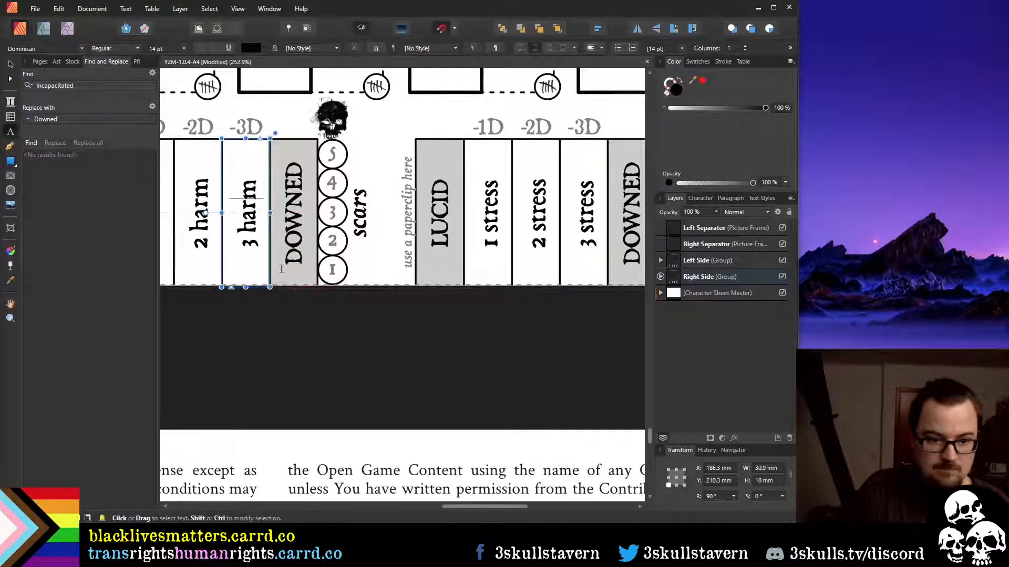
{"action": "left_click_drag", "start_coordinate": [462, 507], "coordinate": [492, 507]}
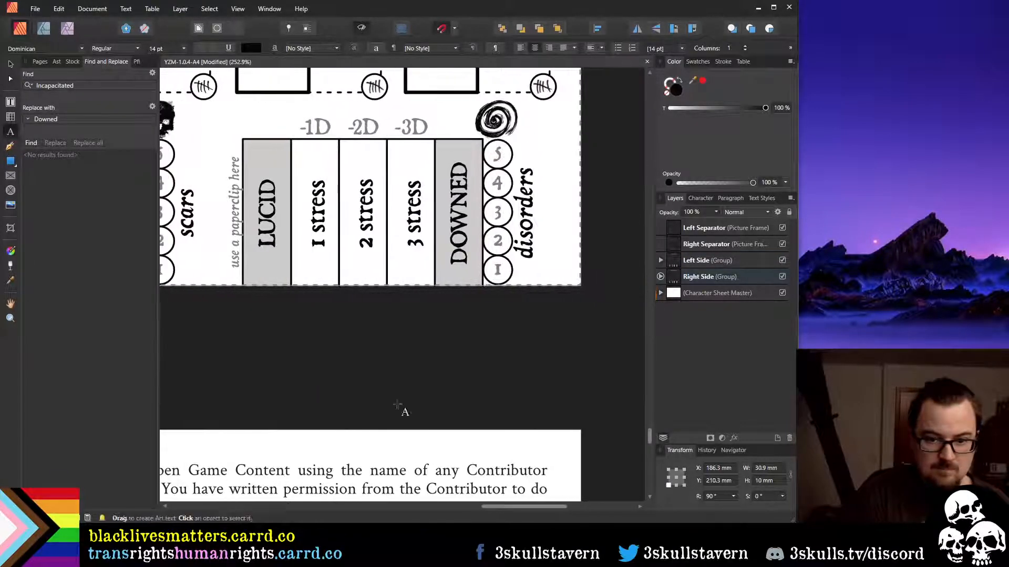
{"action": "scroll", "coordinate": [350, 260], "scroll_direction": "down", "scroll_amount": 5}
{"action": "key", "text": "ctrl+s"}
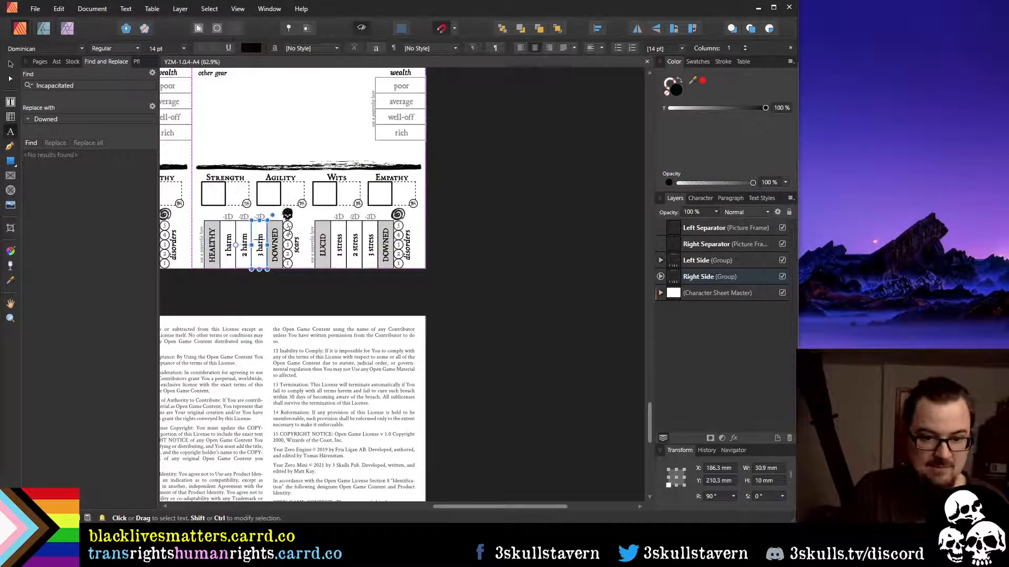
Review the Core Rules and Conflict pages, including the roll example, the Trauma rules and the placeholder example sections
{"action": "left_click_drag", "start_coordinate": [650, 431], "coordinate": [629, 292]}
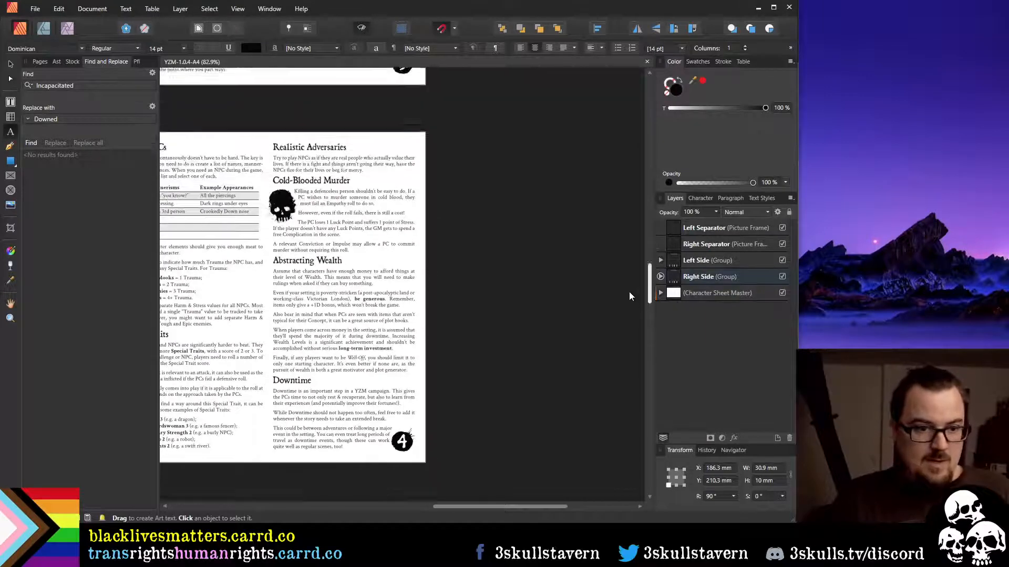
{"action": "left_click_drag", "start_coordinate": [464, 508], "coordinate": [368, 506]}
{"action": "scroll", "coordinate": [422, 276], "scroll_direction": "up", "scroll_amount": 3}
{"action": "scroll", "coordinate": [422, 276], "scroll_direction": "up", "scroll_amount": 5}
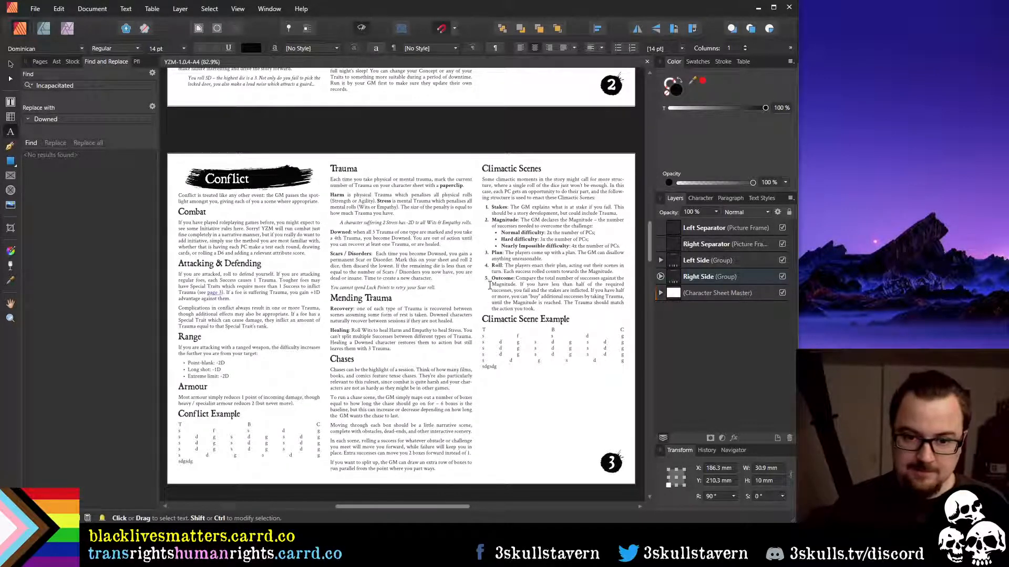
{"action": "scroll", "coordinate": [489, 286], "scroll_direction": "up", "scroll_amount": 5}
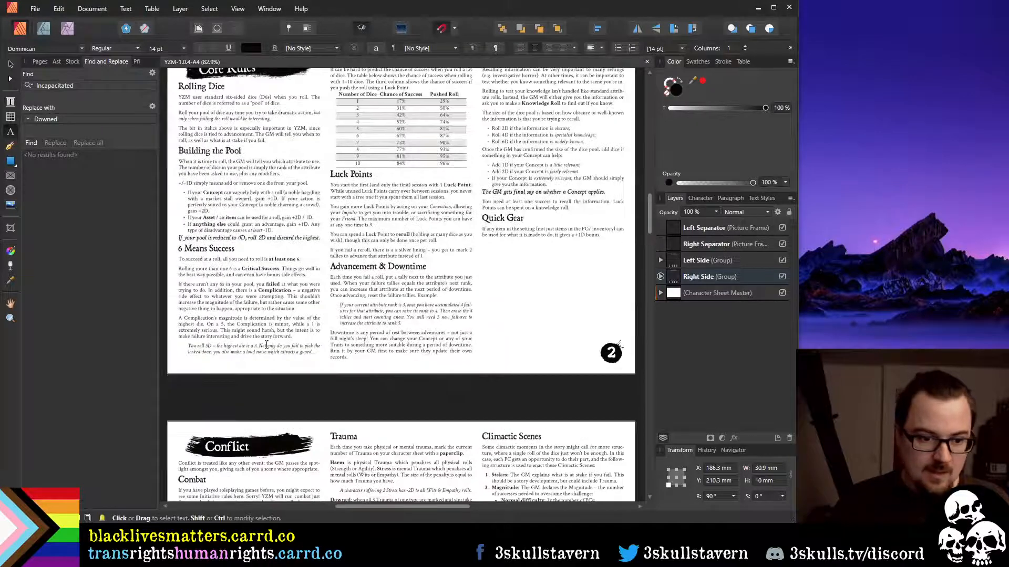
{"action": "scroll", "coordinate": [260, 353], "scroll_direction": "up", "scroll_amount": 1}
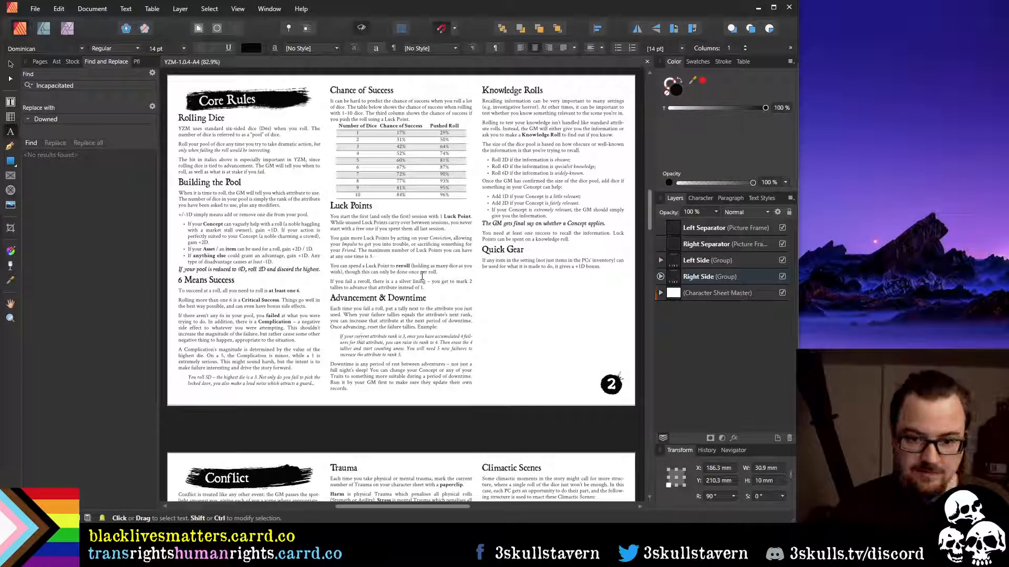
{"action": "scroll", "coordinate": [412, 334], "scroll_direction": "down", "scroll_amount": 2}
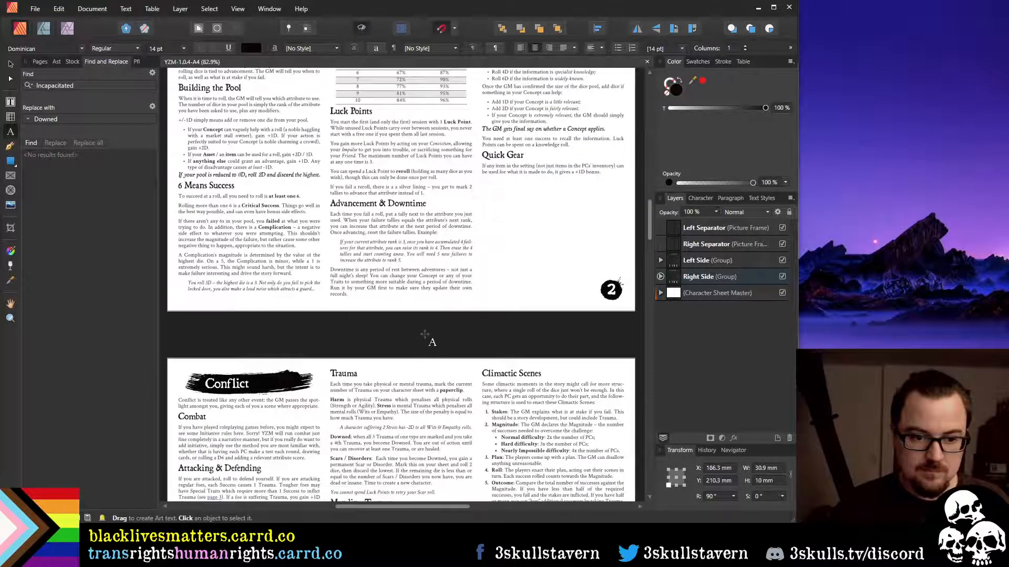
{"action": "scroll", "coordinate": [427, 334], "scroll_direction": "up", "scroll_amount": 7}
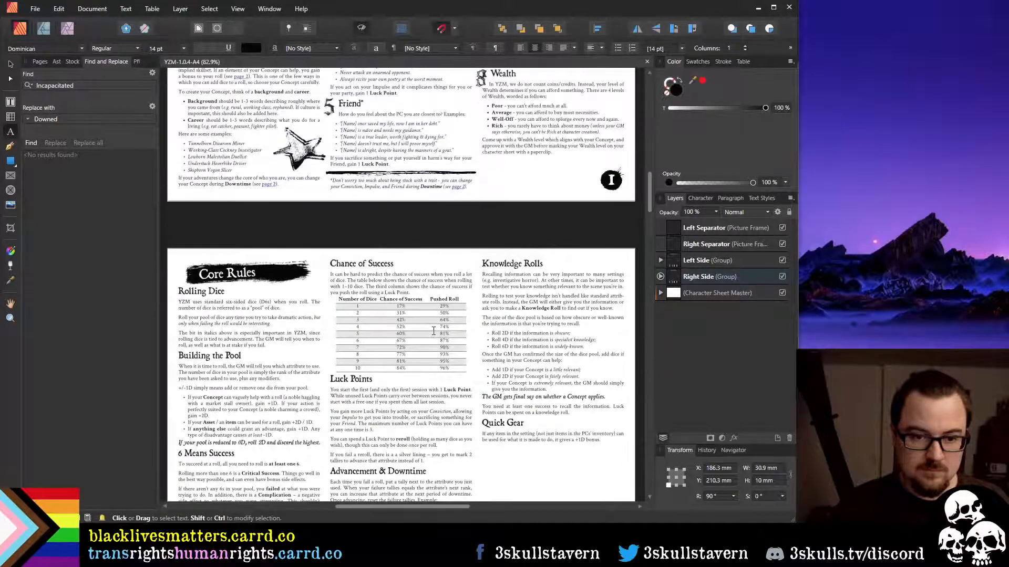
{"action": "scroll", "coordinate": [434, 330], "scroll_direction": "down", "scroll_amount": 6}
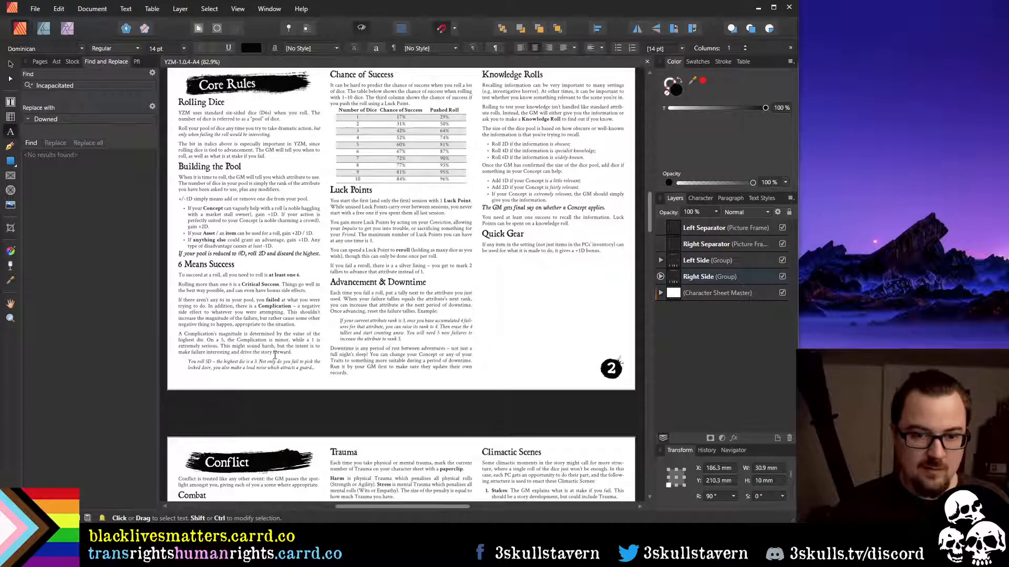
{"action": "scroll", "coordinate": [275, 356], "scroll_direction": "down", "scroll_amount": 2}
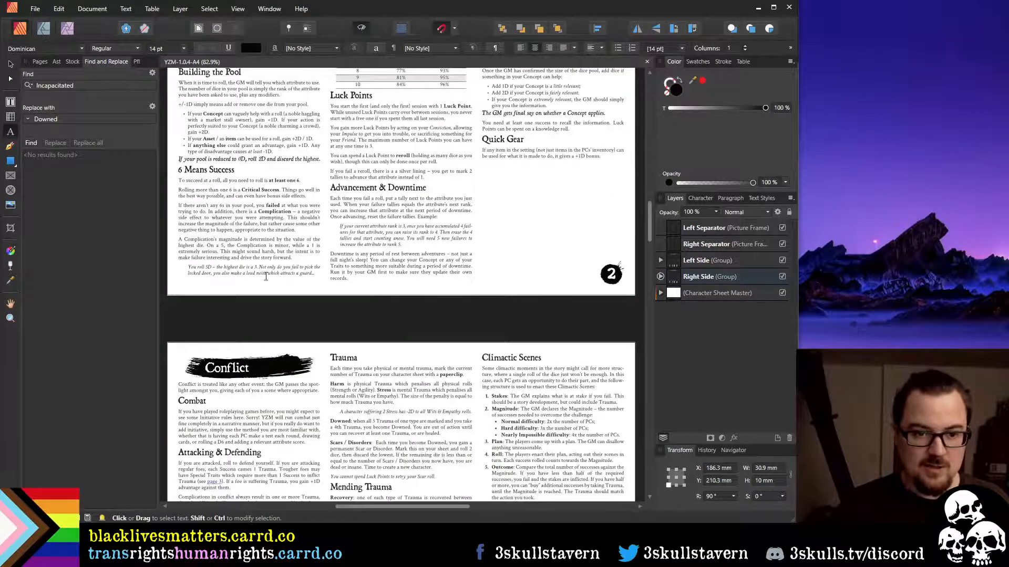
Delete the placeholder text under the Conflict Example heading and add an empty body paragraph before the Trauma heading
{"action": "scroll", "coordinate": [273, 278], "scroll_direction": "down", "scroll_amount": 5}
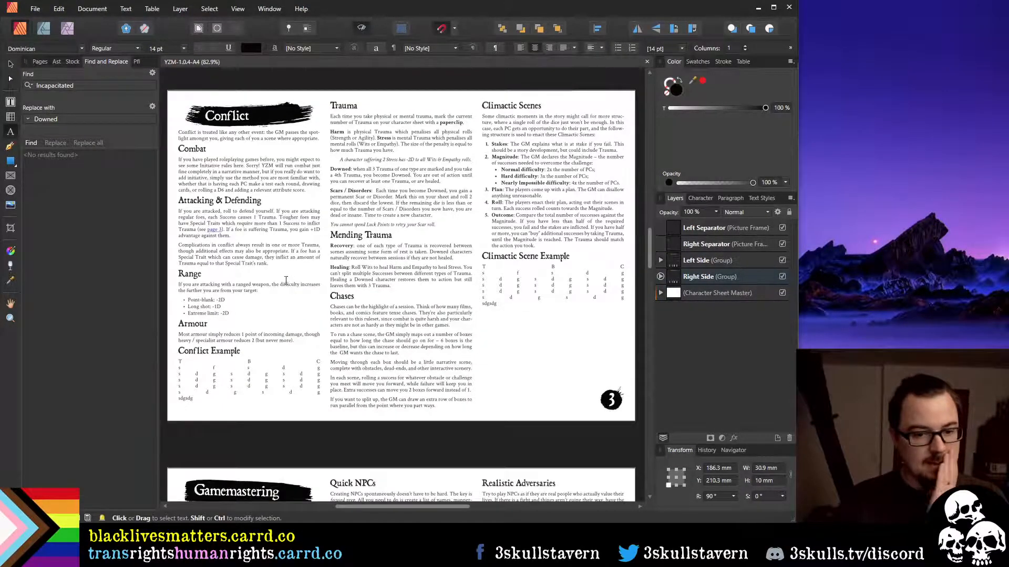
{"action": "scroll", "coordinate": [286, 280], "scroll_direction": "down", "scroll_amount": 7}
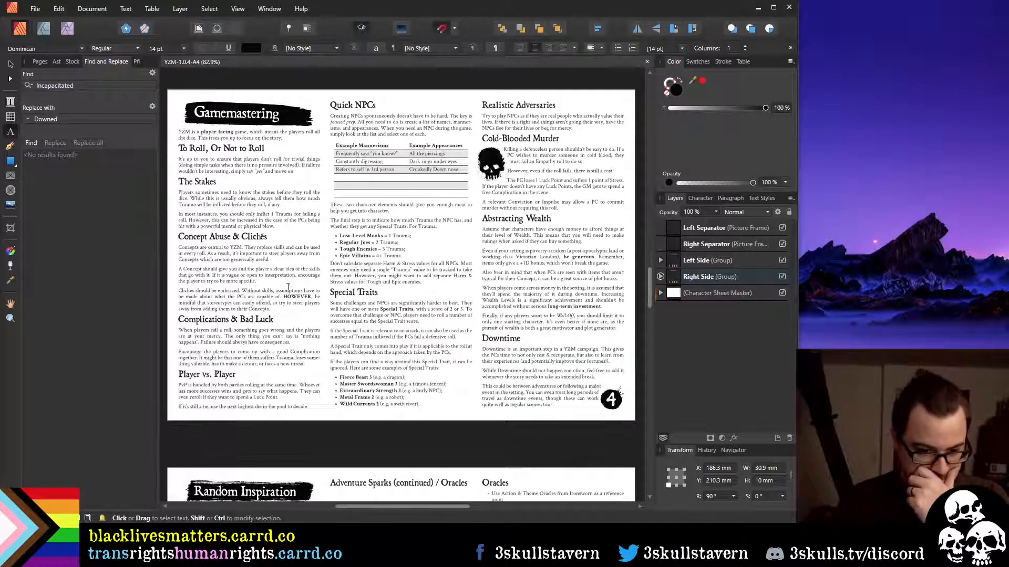
{"action": "scroll", "coordinate": [290, 286], "scroll_direction": "up", "scroll_amount": 6}
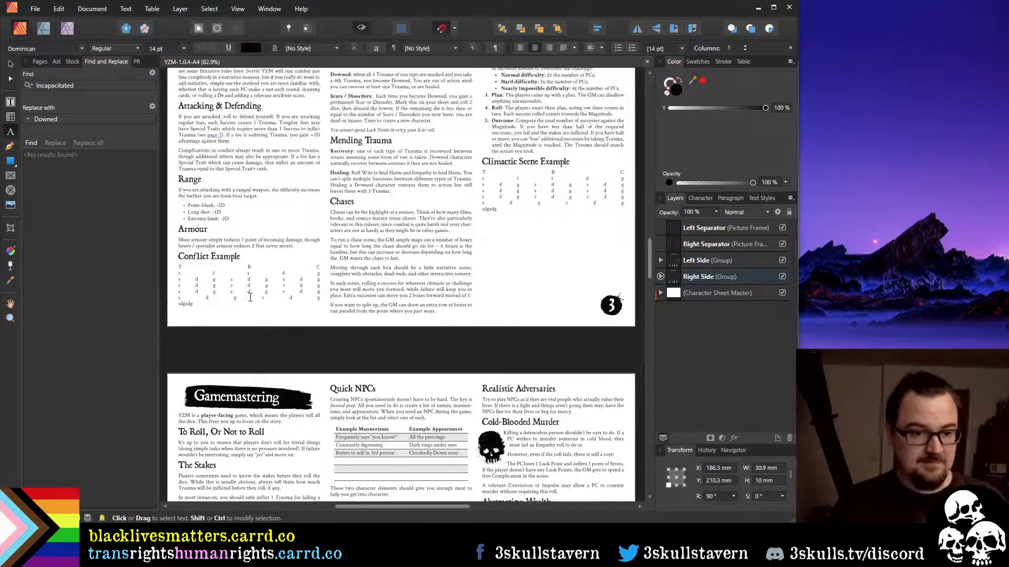
{"action": "mouse_move", "coordinate": [219, 305]}
{"action": "left_mouse_down"}
{"action": "mouse_move", "coordinate": [180, 267]}
{"action": "mouse_move", "coordinate": [195, 267]}
{"action": "mouse_move", "coordinate": [220, 304]}
{"action": "left_mouse_up"}
{"action": "left_click", "coordinate": [195, 267]}
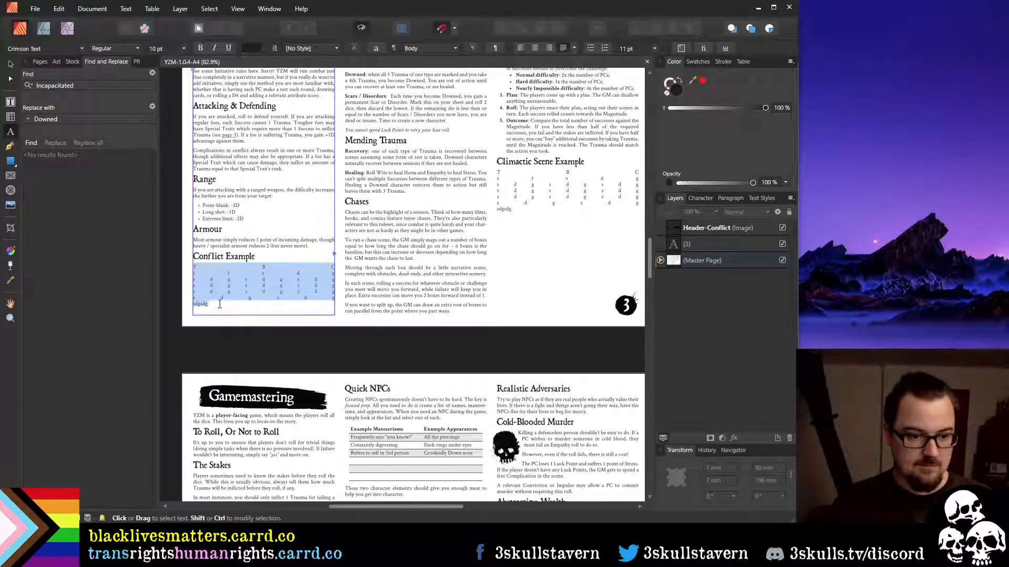
{"action": "key", "text": "Delete"}
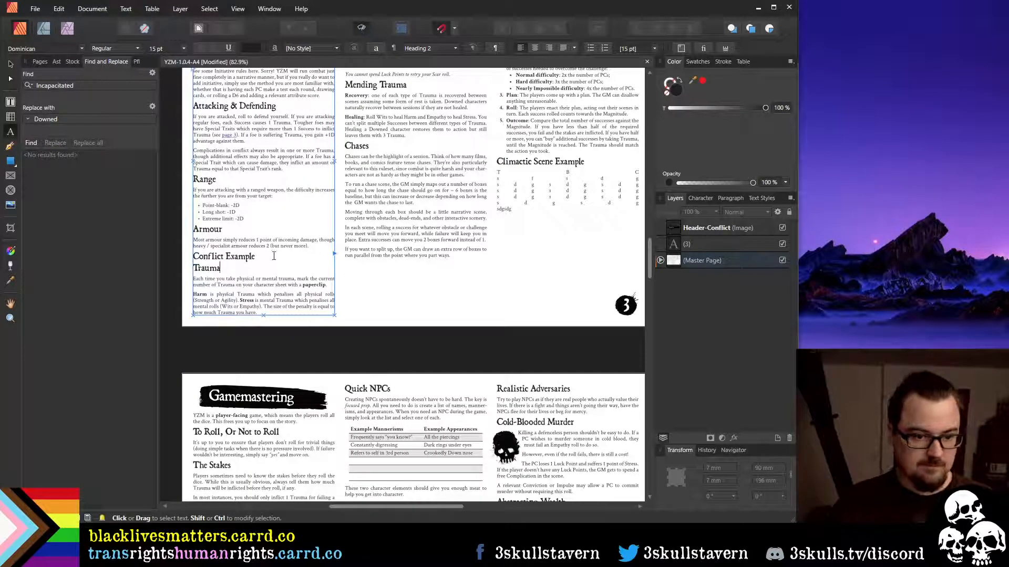
{"action": "key", "text": "Return"}
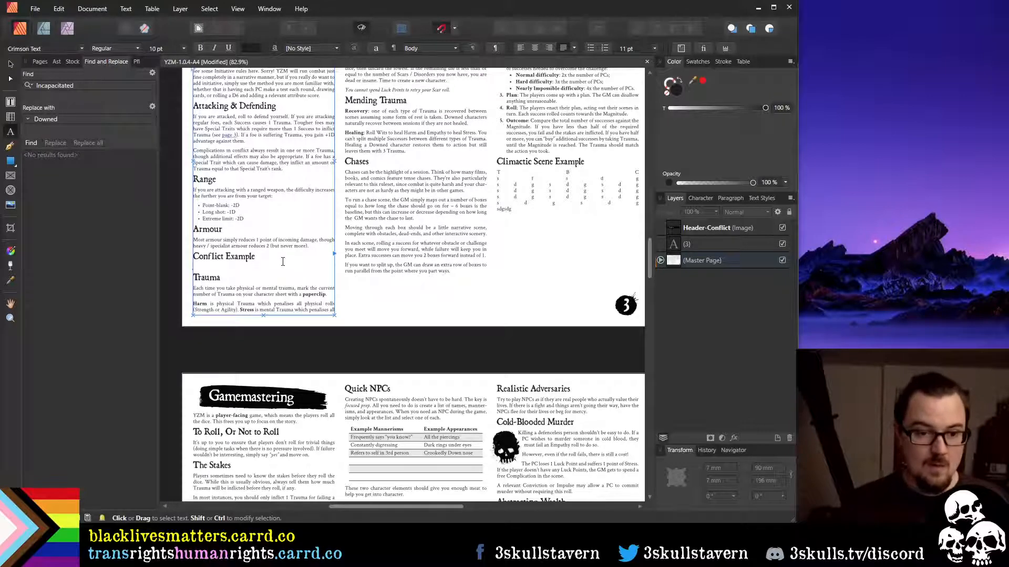
Copy the italic locked-door roll example from page 2 into the empty paragraph under Conflict Example and remove the surplus line after it
{"action": "scroll", "coordinate": [283, 261], "scroll_direction": "up", "scroll_amount": 5}
{"action": "left_click", "coordinate": [215, 126]}
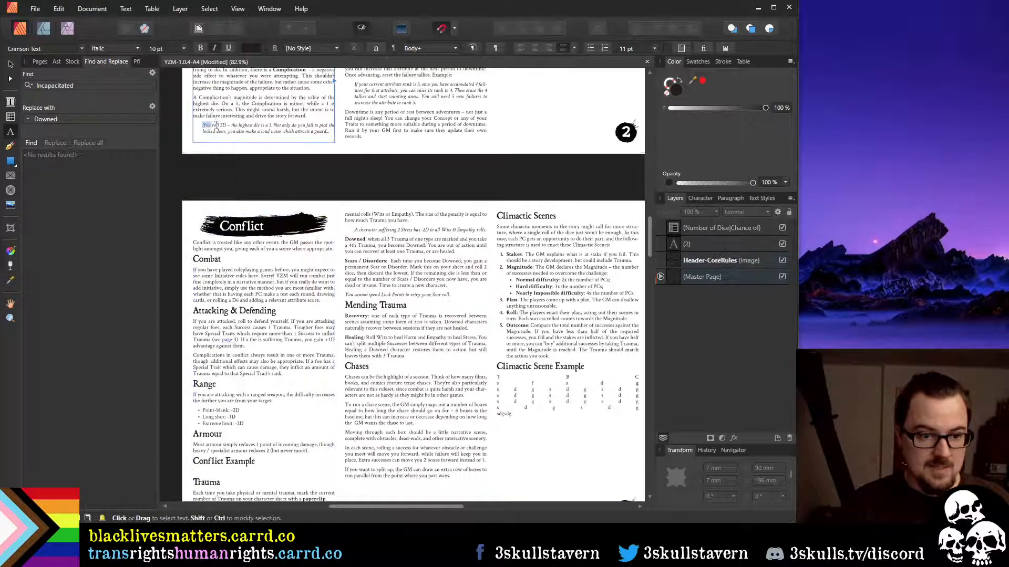
{"action": "left_click_drag", "start_coordinate": [216, 126], "coordinate": [332, 134]}
{"action": "key", "text": "ctrl+c"}
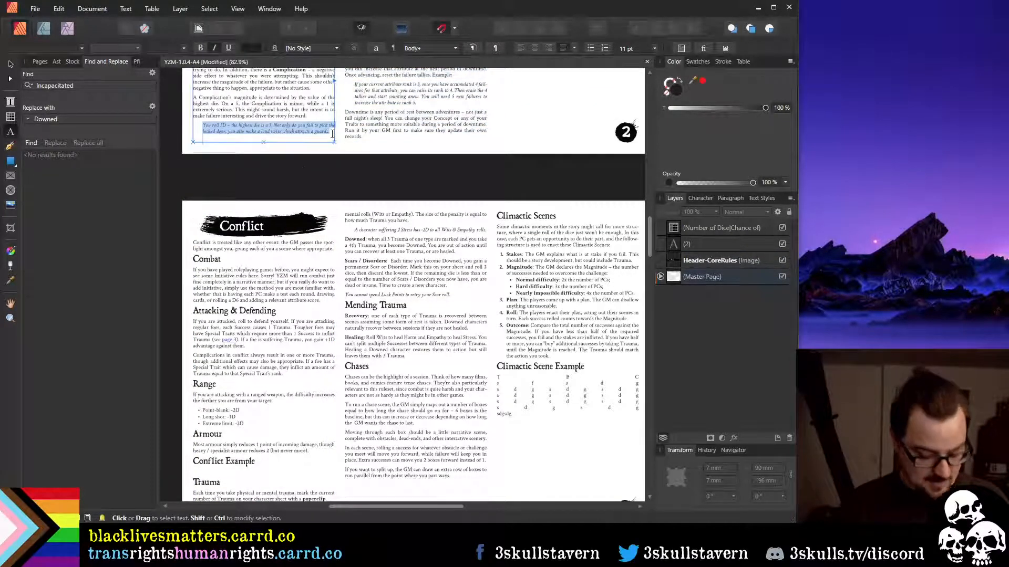
{"action": "scroll", "coordinate": [249, 399], "scroll_direction": "down", "scroll_amount": 1}
{"action": "left_click", "coordinate": [199, 423]}
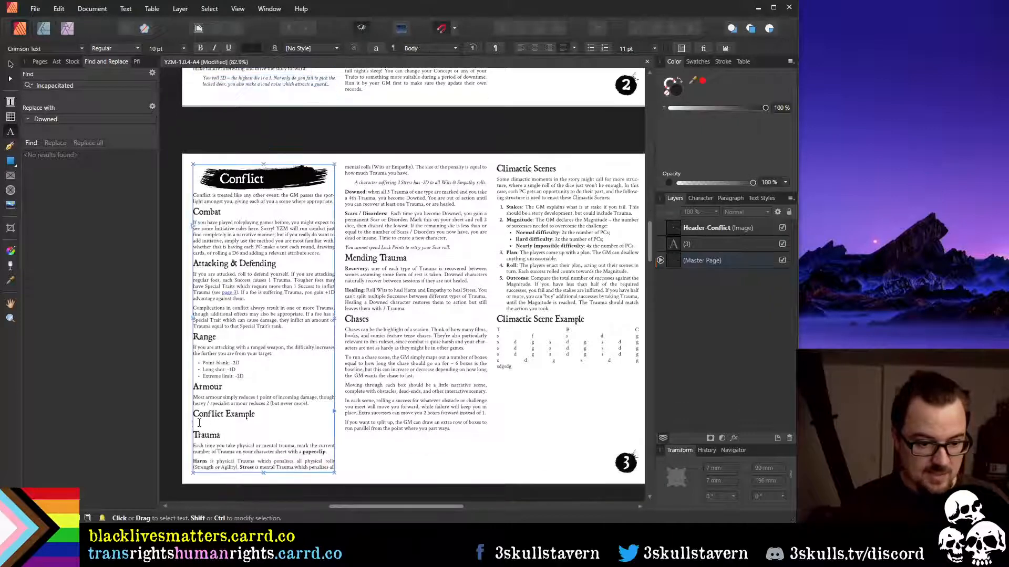
{"action": "key", "text": "ctrl+v"}
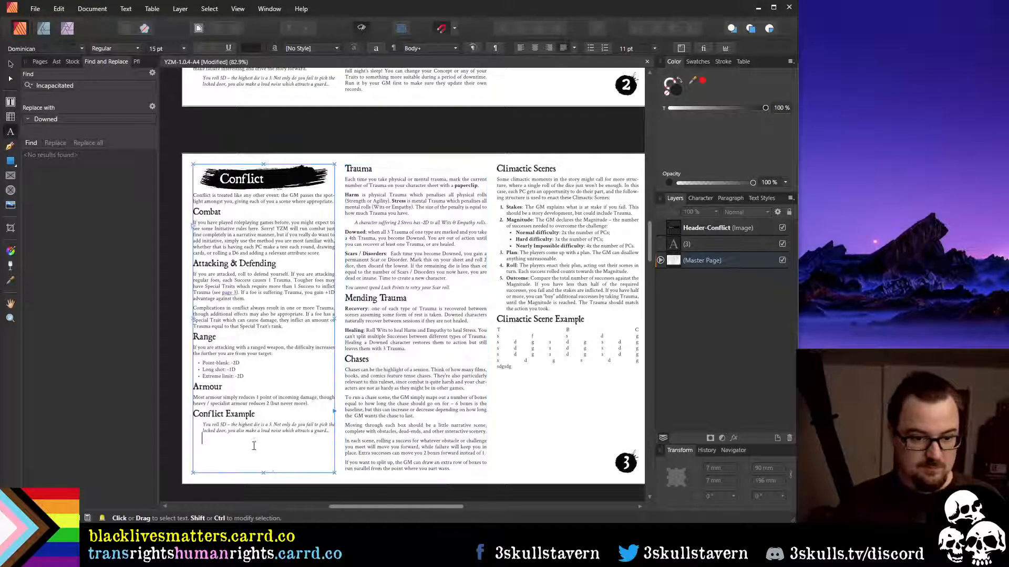
{"action": "key", "text": "BackSpace"}
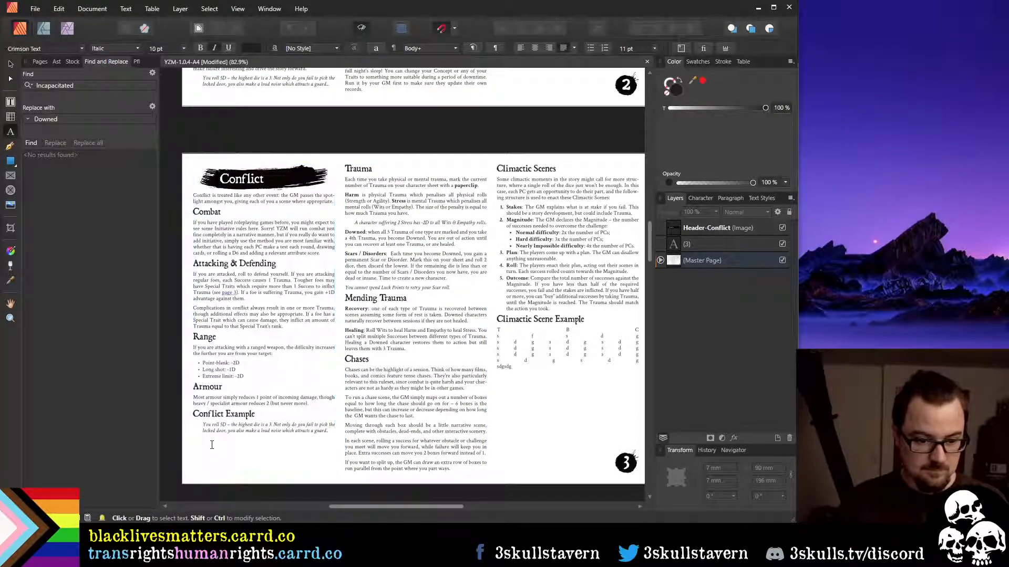
{"action": "left_click", "coordinate": [210, 445]}
{"action": "left_click", "coordinate": [333, 432]}
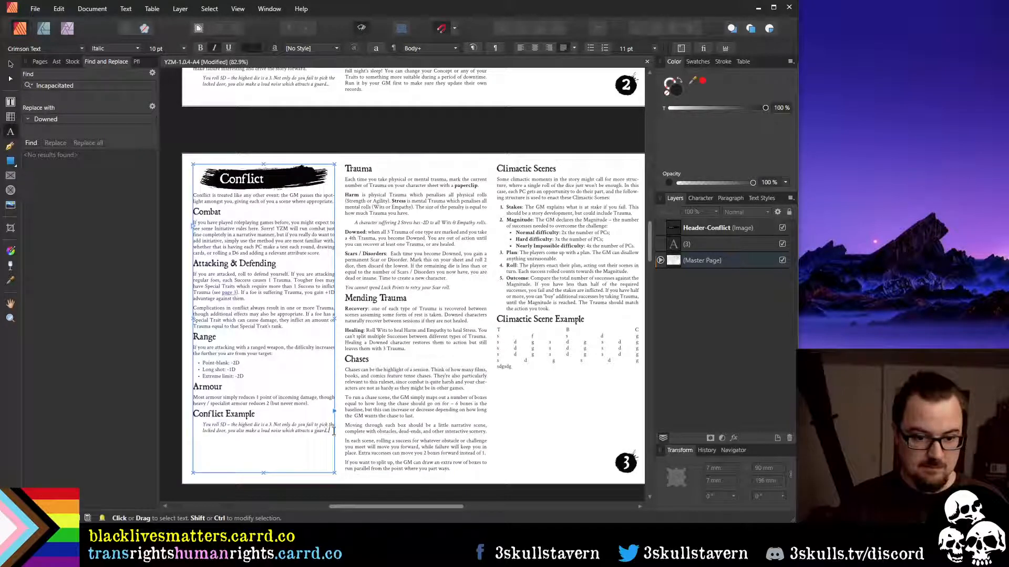
{"action": "key", "text": "Home"}
{"action": "key", "text": "Up"}
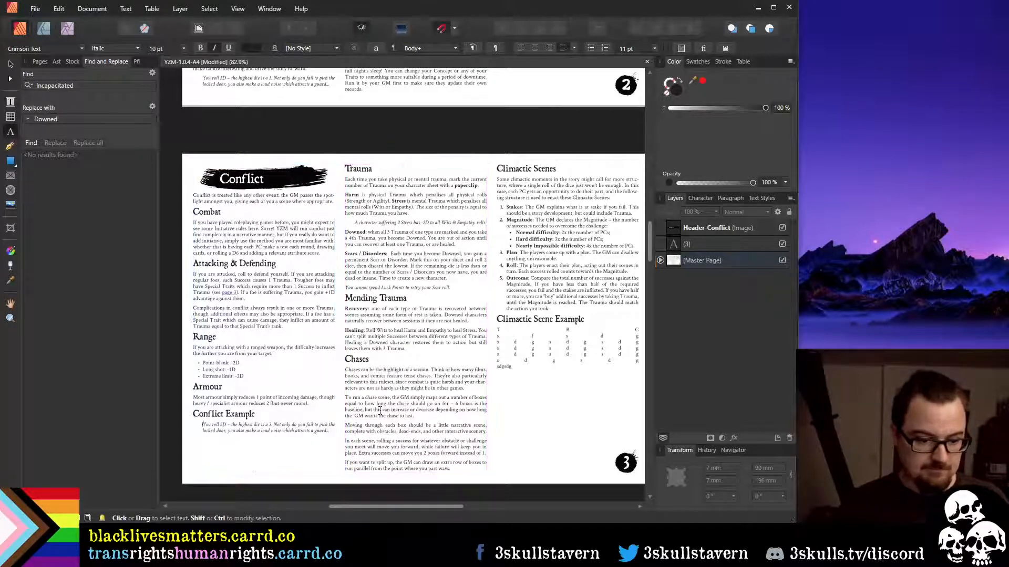
{"action": "key", "text": "shift+Down"}
{"action": "key", "text": "shift+Down"}
{"action": "key", "text": "BackSpace"}
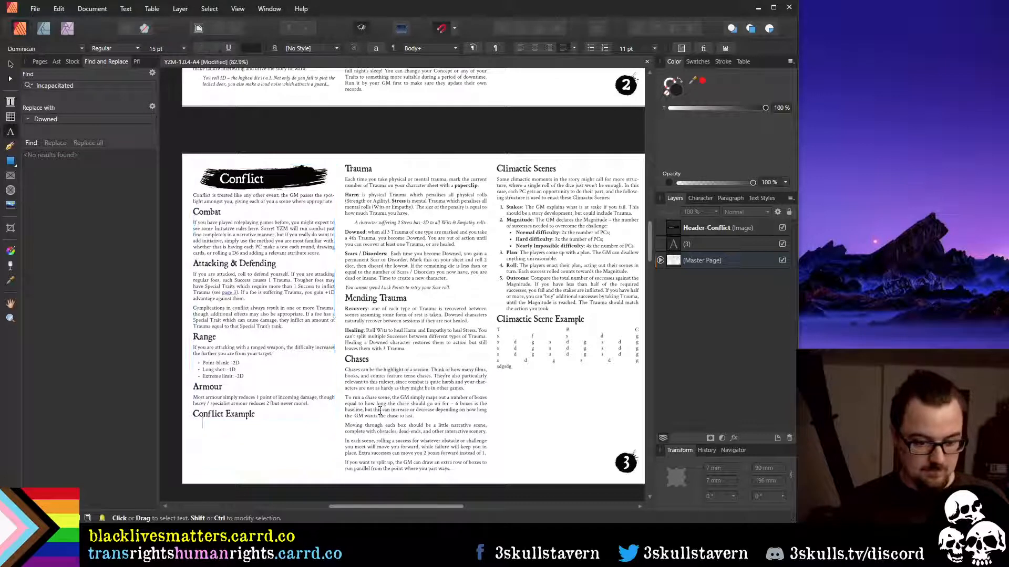
{"action": "type", "text": "fthfdh"}
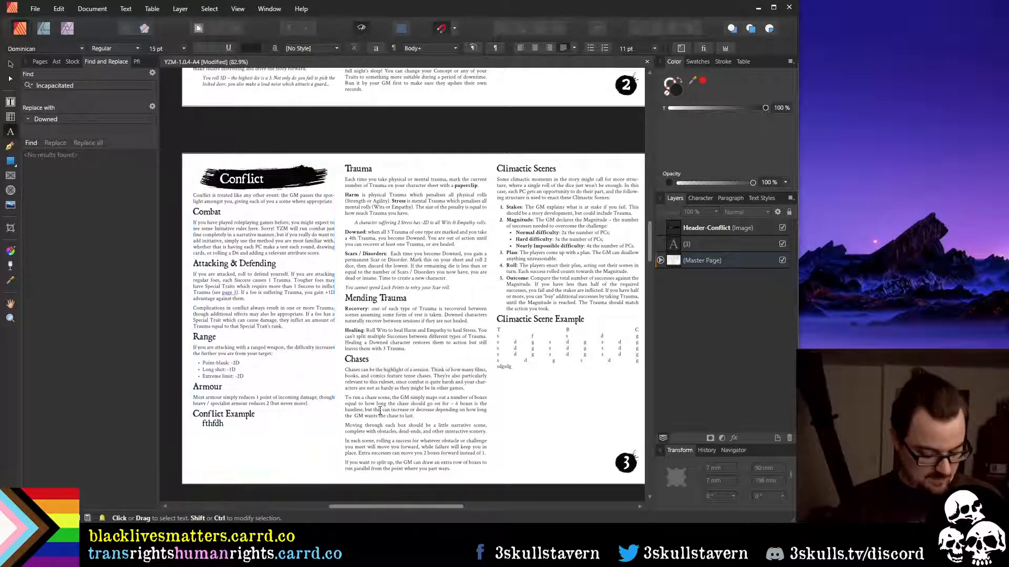
{"action": "key", "text": "ctrl+z"}
{"action": "key", "text": "ctrl+z"}
{"action": "key", "text": "Left"}
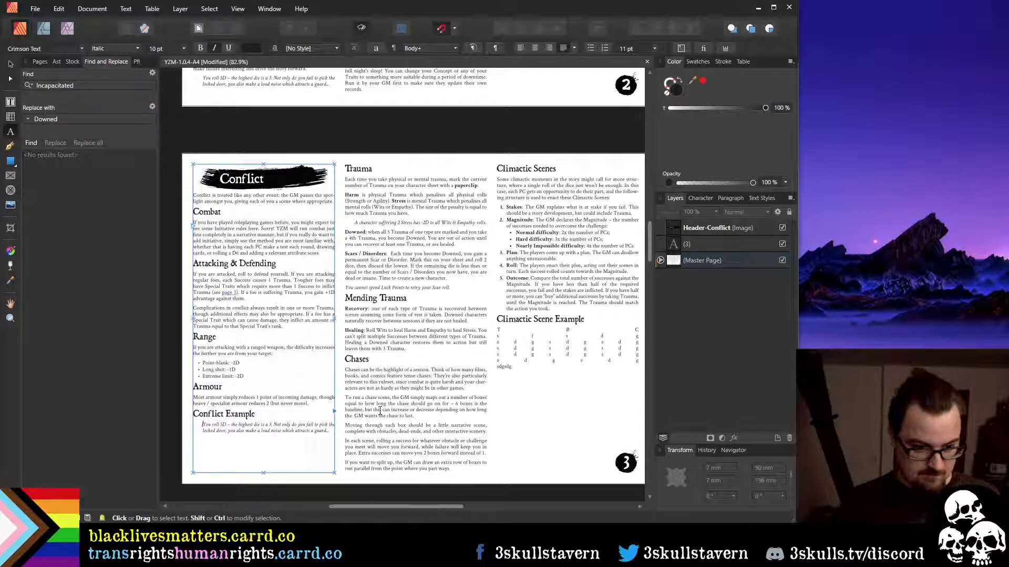
{"action": "key", "text": "shift+Down"}
{"action": "key", "text": "shift+Down"}
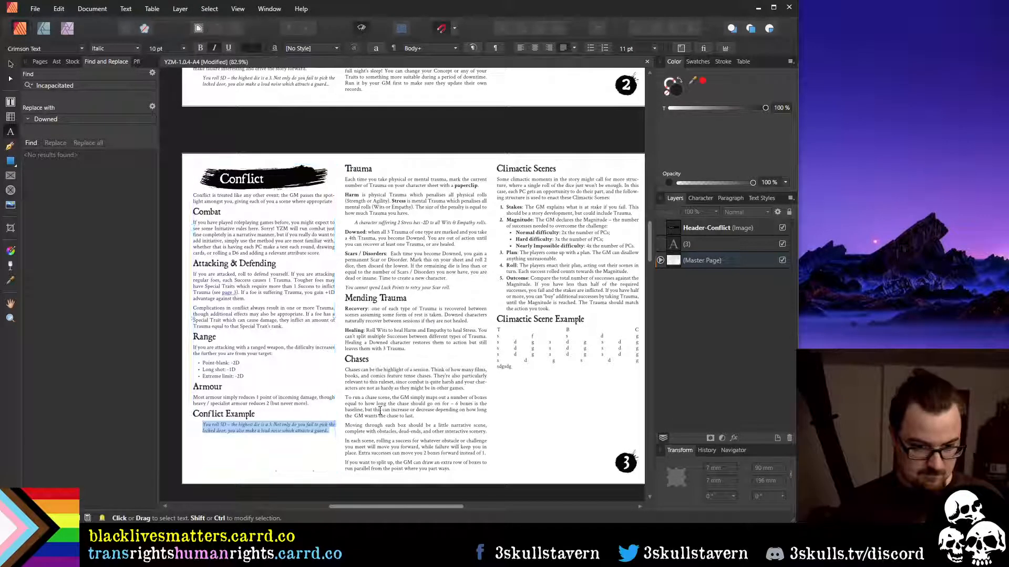
{"action": "key", "text": "Delete"}
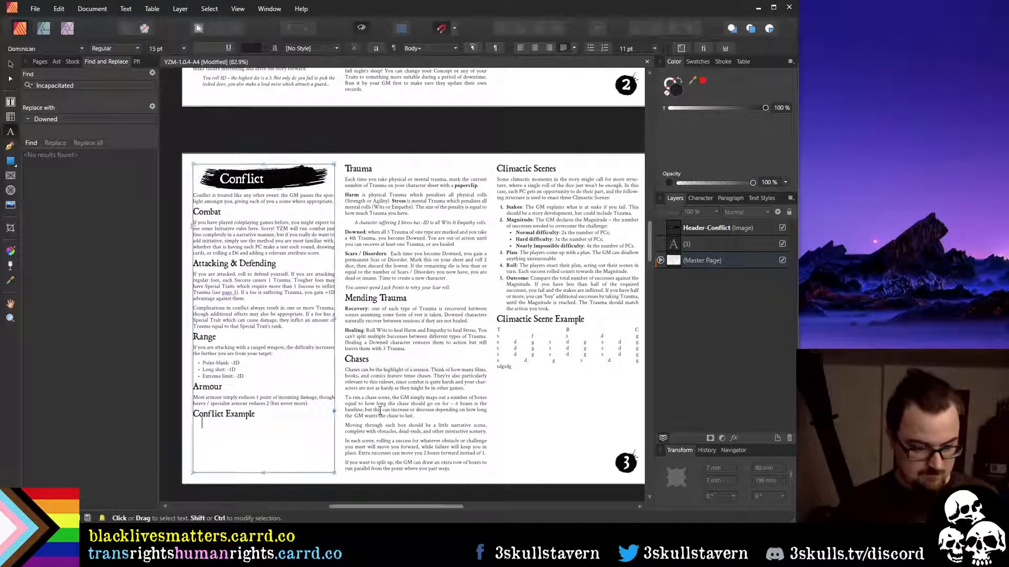
{"action": "type", "text": "You roll 5D – the highest die is a 3. Not only do you fail to pick the locked door, you also make a loud noise which attracts a guard…"}
{"action": "key", "text": "Right"}
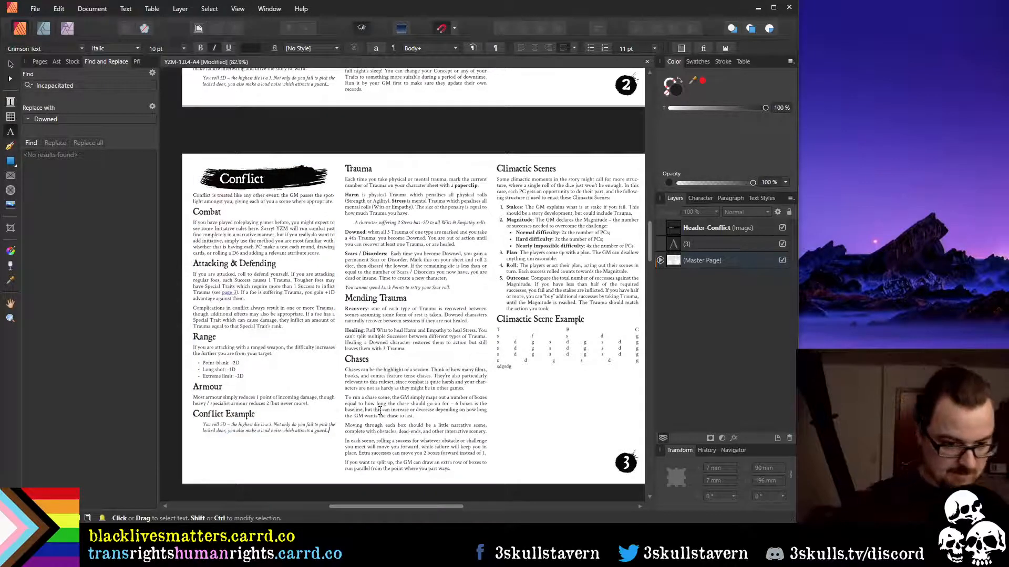
Insert "Your smuggler PC enters the canteen" at the start of the italic paragraph under Conflict Example
{"action": "key", "text": "Up"}
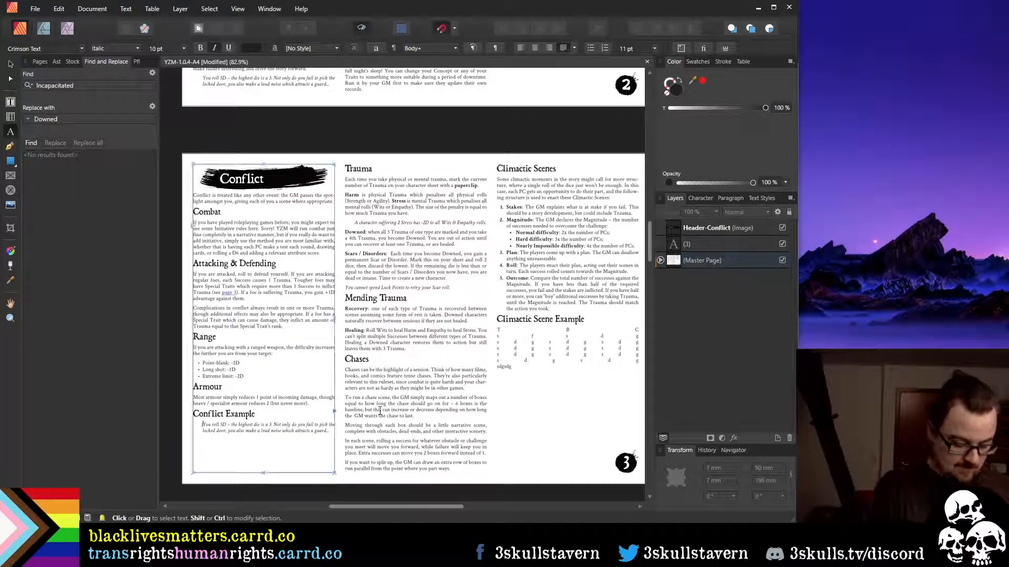
{"action": "key", "text": "Home"}
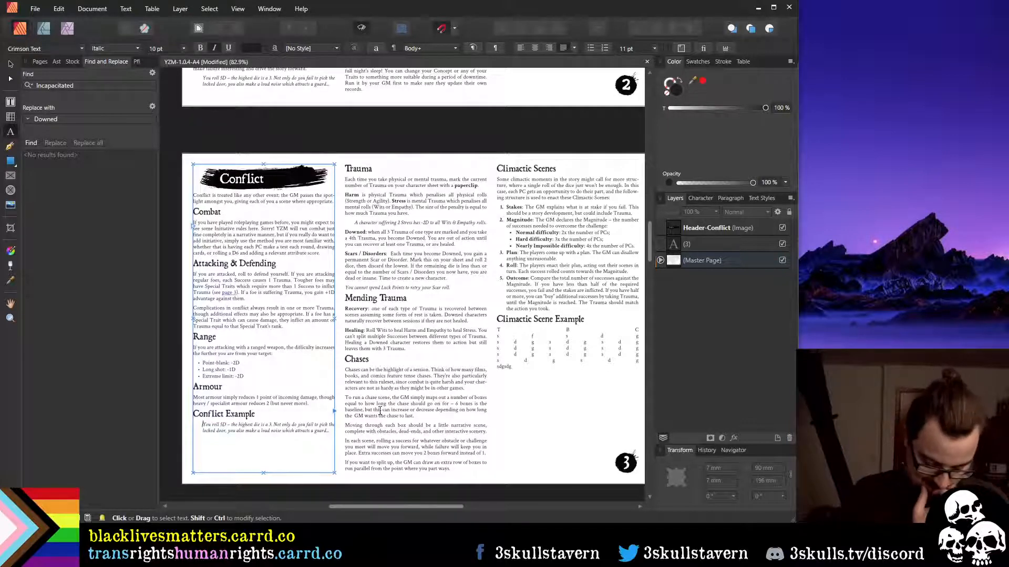
{"action": "type", "text": "Your"}
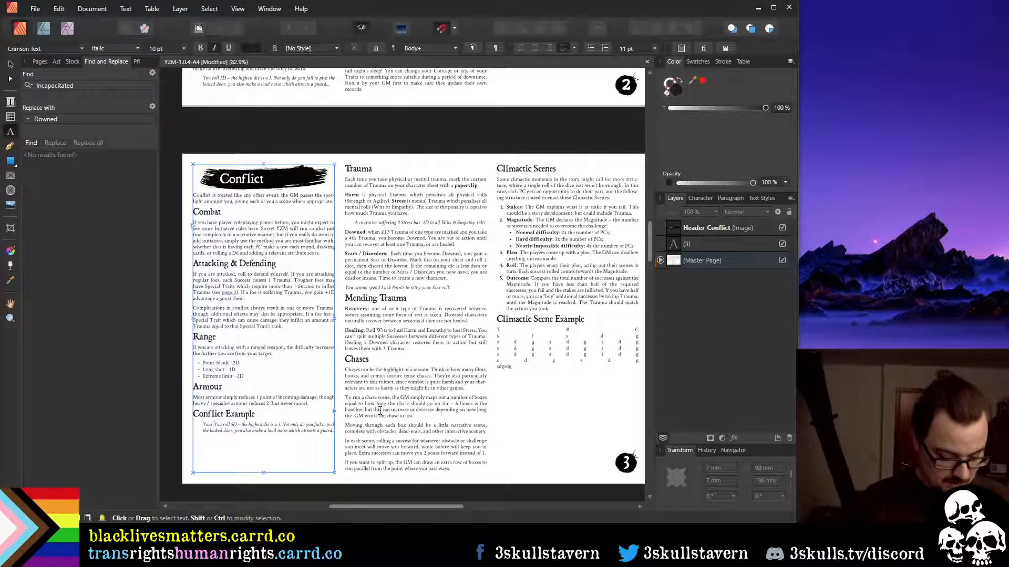
{"action": "type", "text": " smuggler PC"}
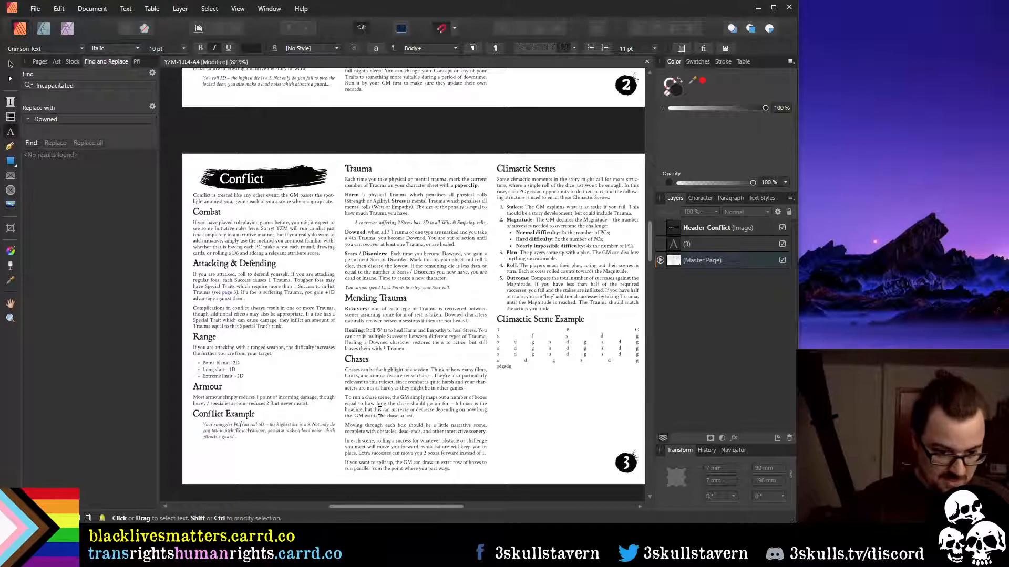
{"action": "type", "text": " enters t"}
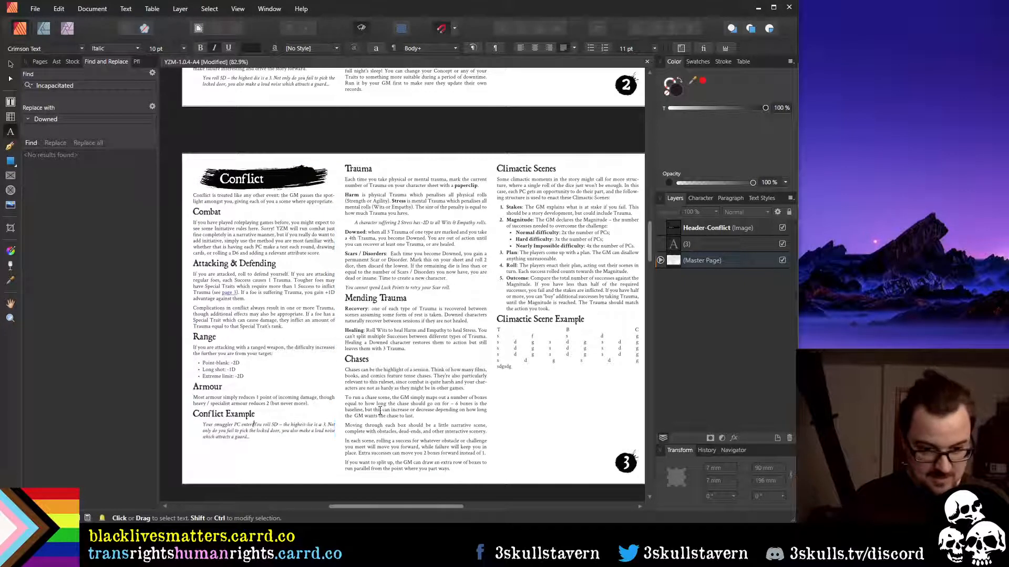
{"action": "type", "text": "he"}
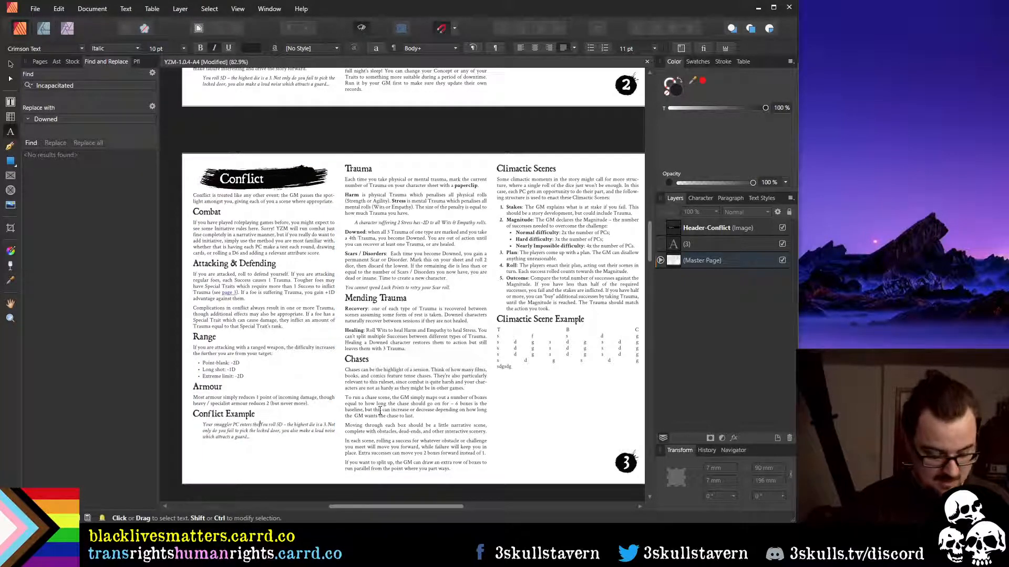
{"action": "type", "text": " cante"}
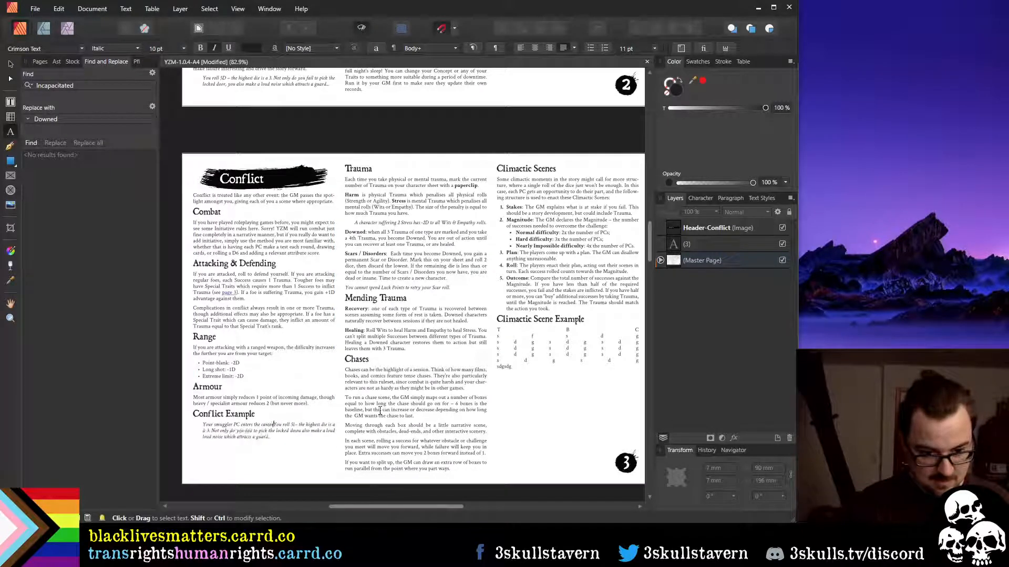
{"action": "type", "text": "en"}
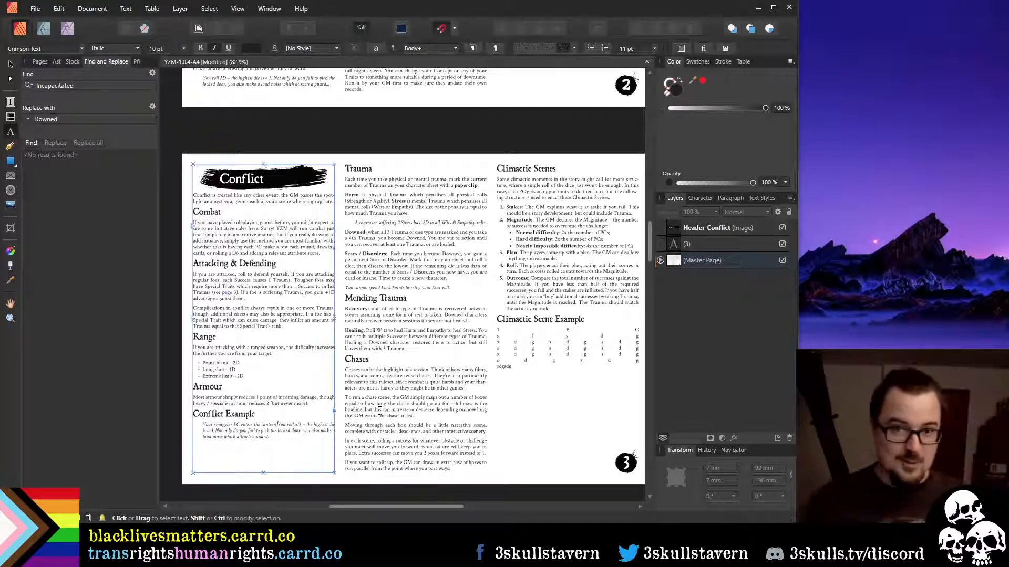
Split off the leftover locked-door roll text after "canteen" and delete it together with the extra paragraph break
{"action": "key", "text": "Return"}
{"action": "key", "text": "shift+Down"}
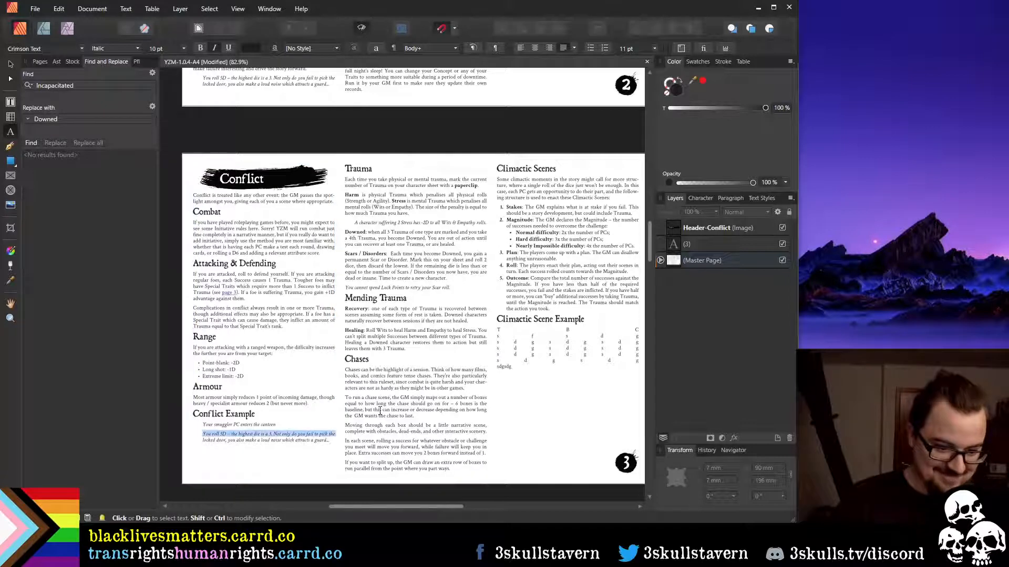
{"action": "key", "text": "shift+Down"}
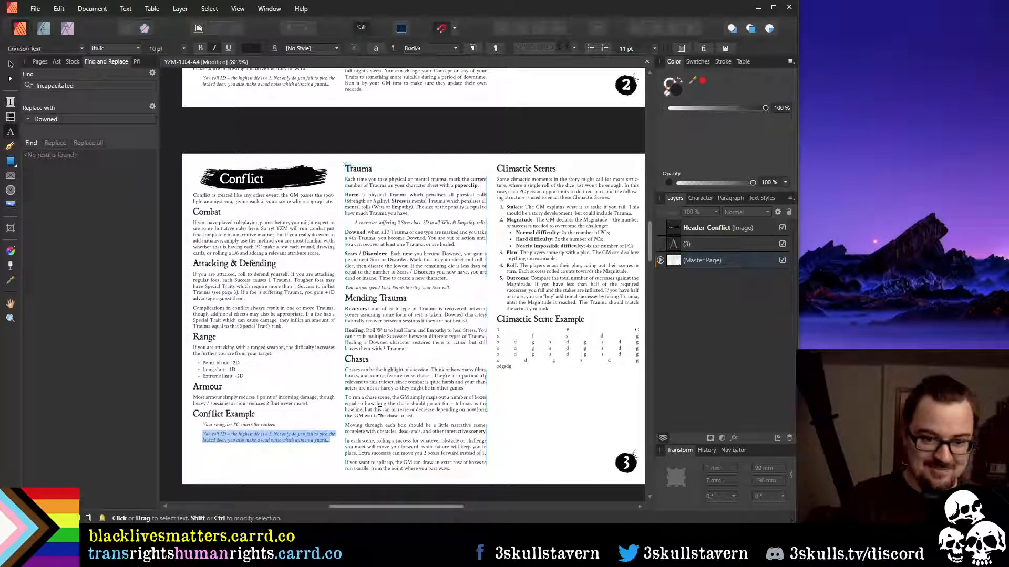
{"action": "key", "text": "BackSpace"}
{"action": "key", "text": "BackSpace"}
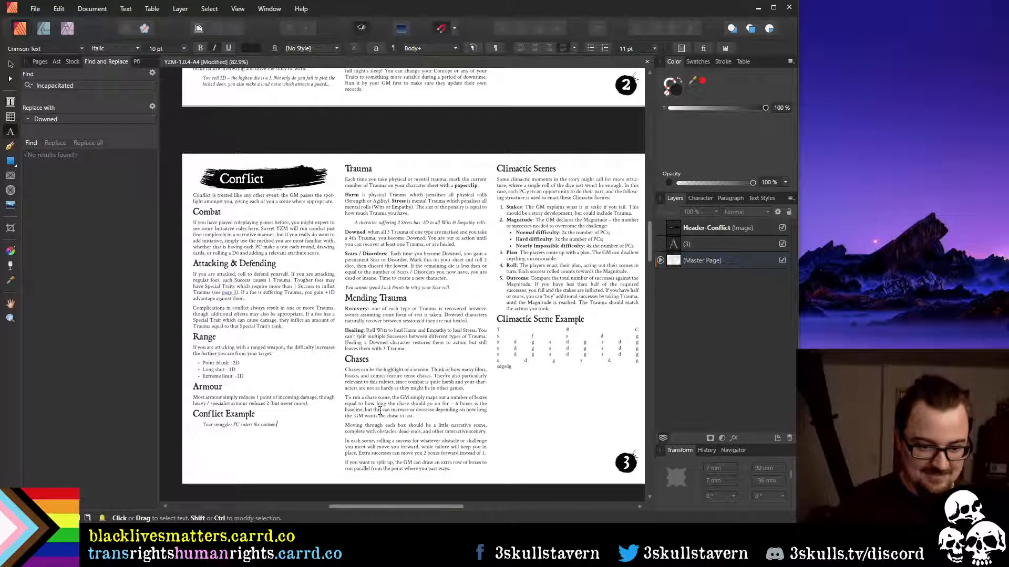
{"action": "key", "text": "Escape"}
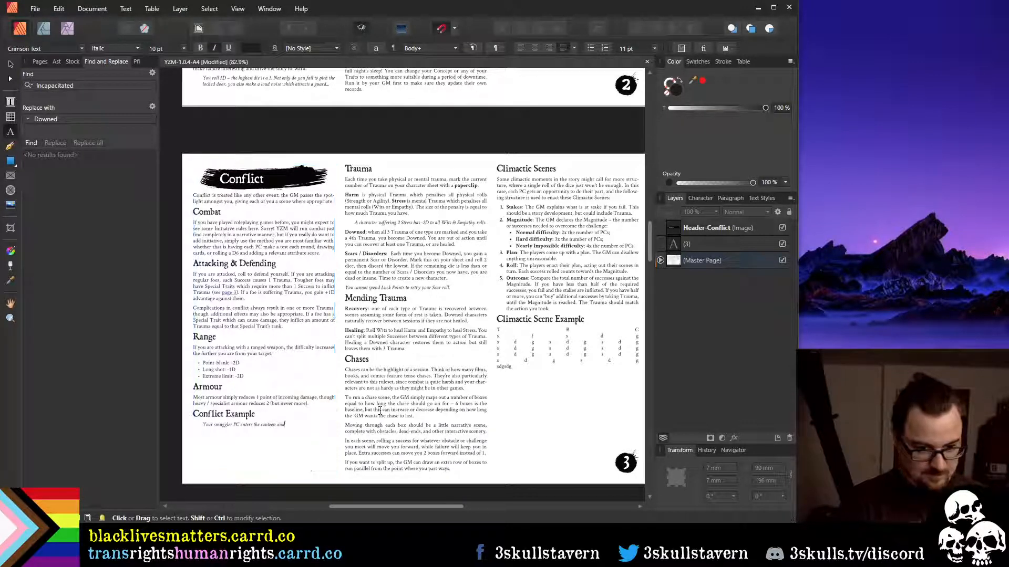
Add "and" after "canteen" in the Conflict Example sentence and replace "enters" with "walks up to"
{"action": "type", "text": "and"}
{"action": "key", "text": "ctrl+Left"}
{"action": "key", "text": "ctrl+Left"}
{"action": "key", "text": "ctrl+Left"}
{"action": "key", "text": "ctrl+Left"}
{"action": "key", "text": "ctrl+shift+Right"}
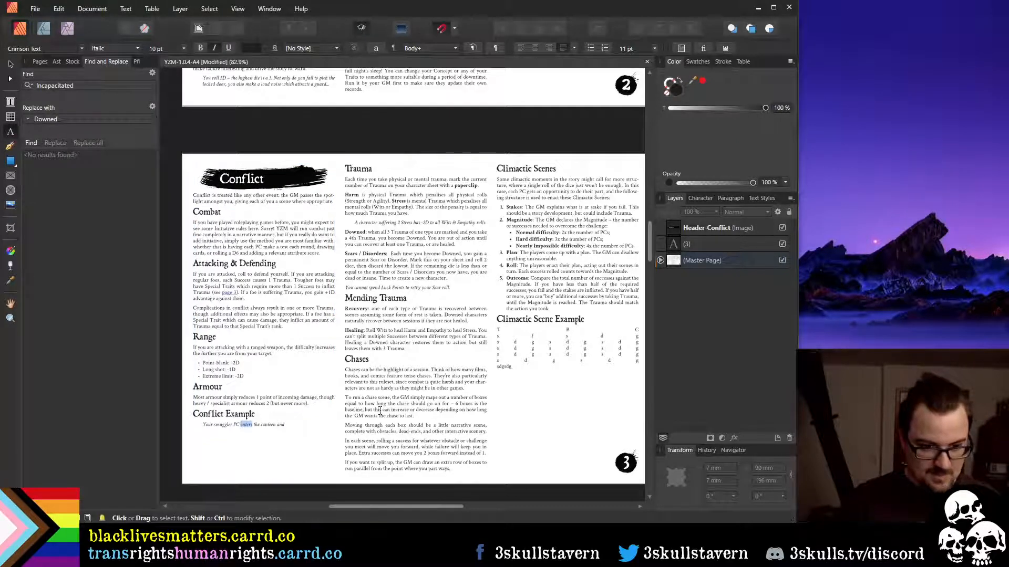
{"action": "type", "text": "walks up"}
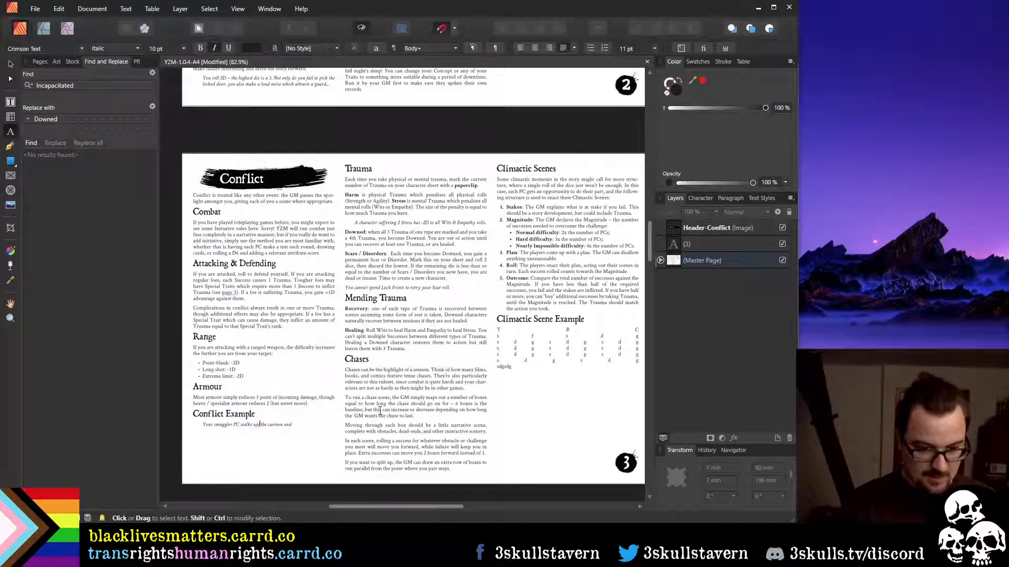
{"action": "type", "text": " to"}
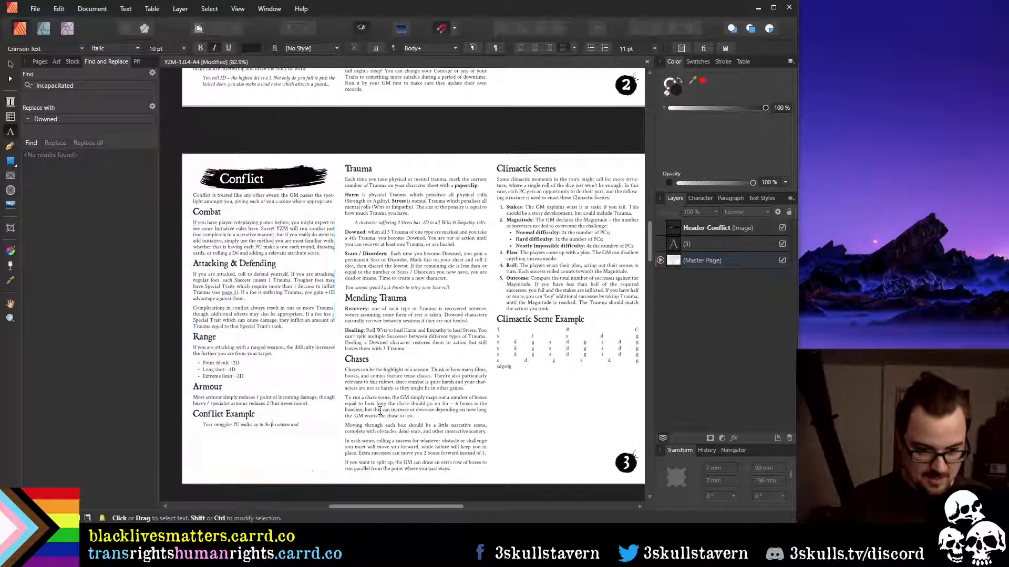
{"action": "key", "text": "Escape"}
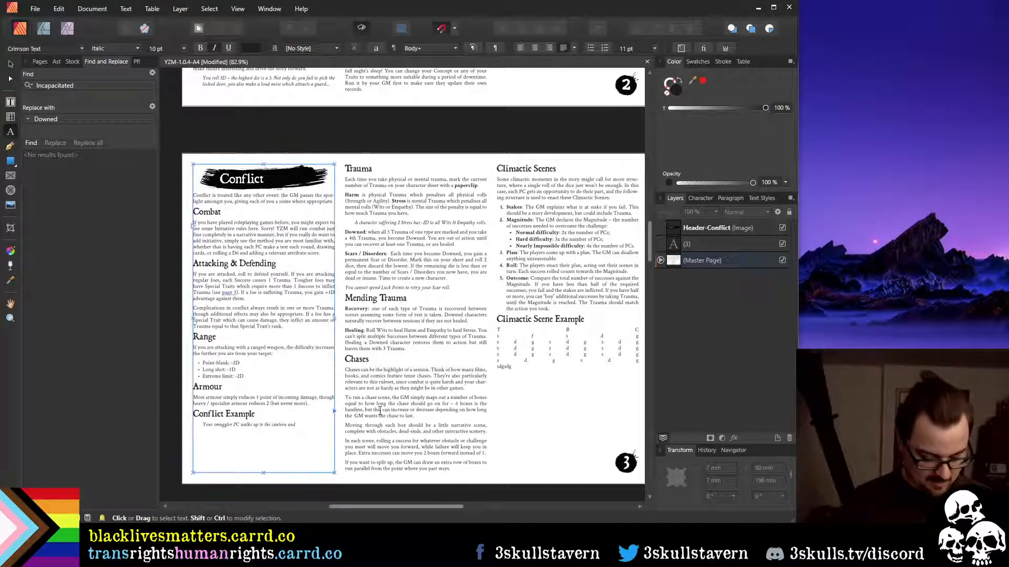
Continue the Conflict Example sentence after "canteen" with "'s bar and orders a drink" and delete the leftover "and"
{"action": "type", "text": "'s bar and"}
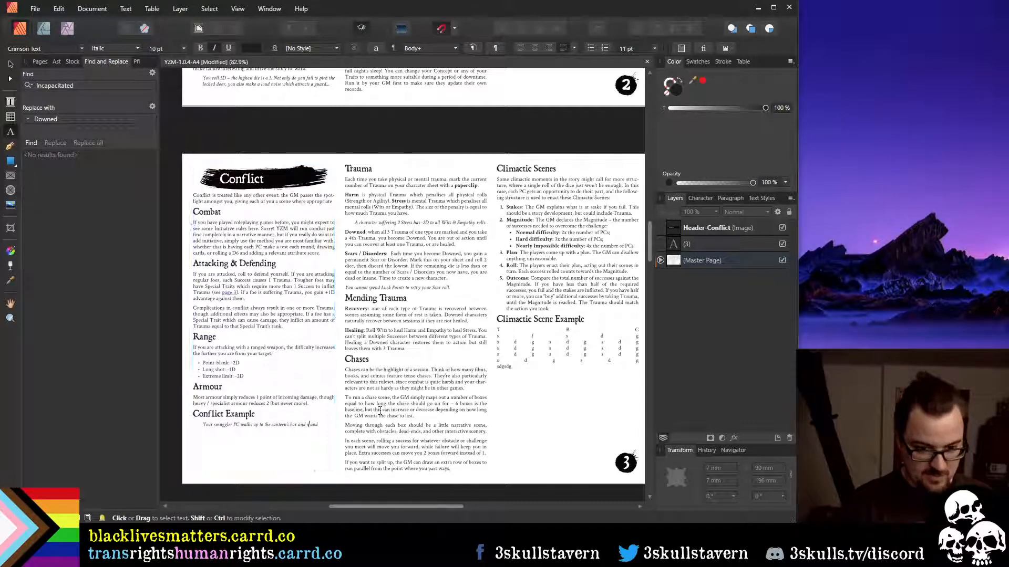
{"action": "type", "text": " order"}
{"action": "type", "text": "s a drink"}
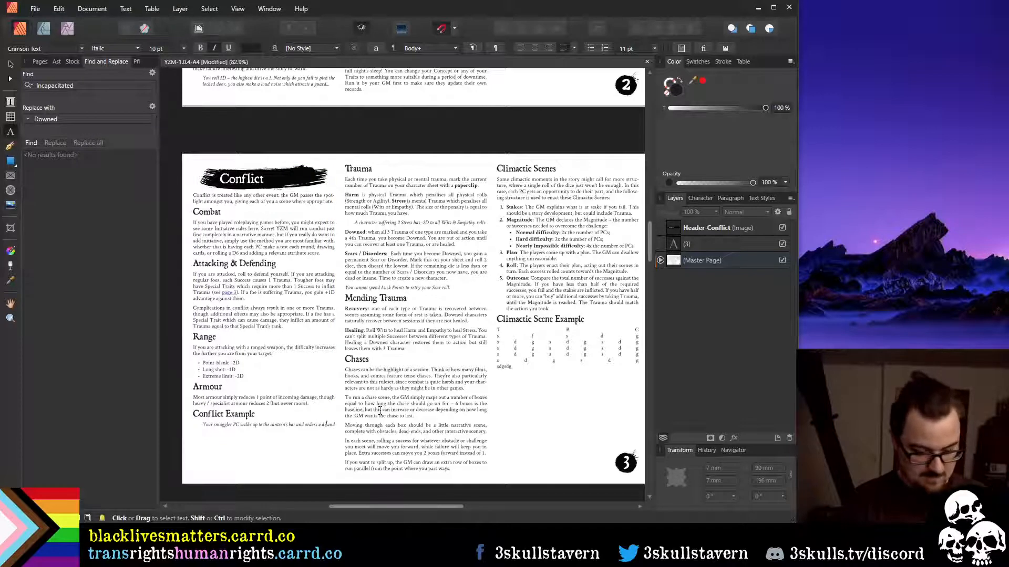
{"action": "key", "text": "ctrl+shift+Right"}
{"action": "key", "text": "ctrl+shift+Right"}
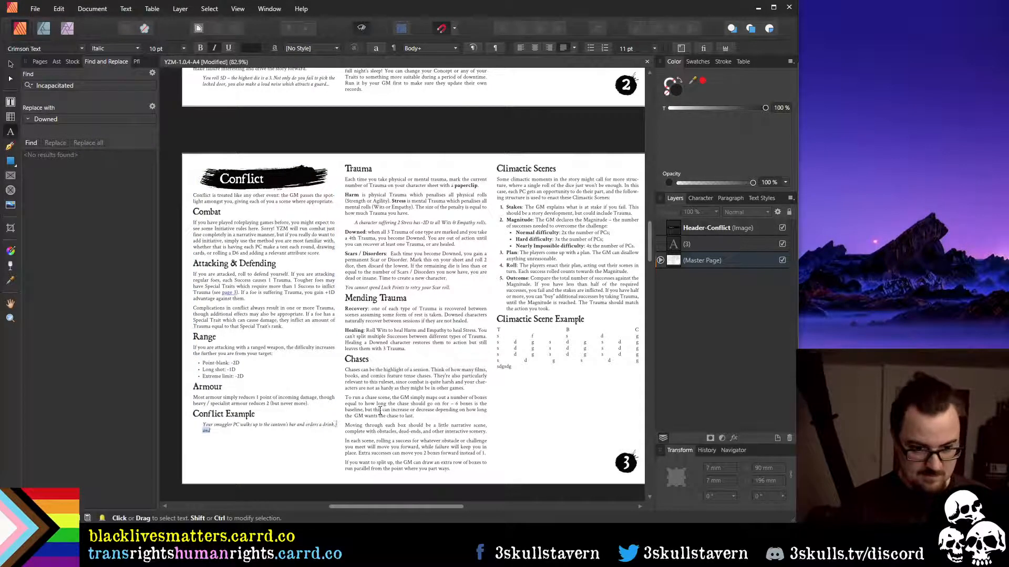
{"action": "key", "text": "Delete"}
End the Conflict Example sentence with a full stop after "drink" and start the next one with "Your"
{"action": "type", "text": ". There is"}
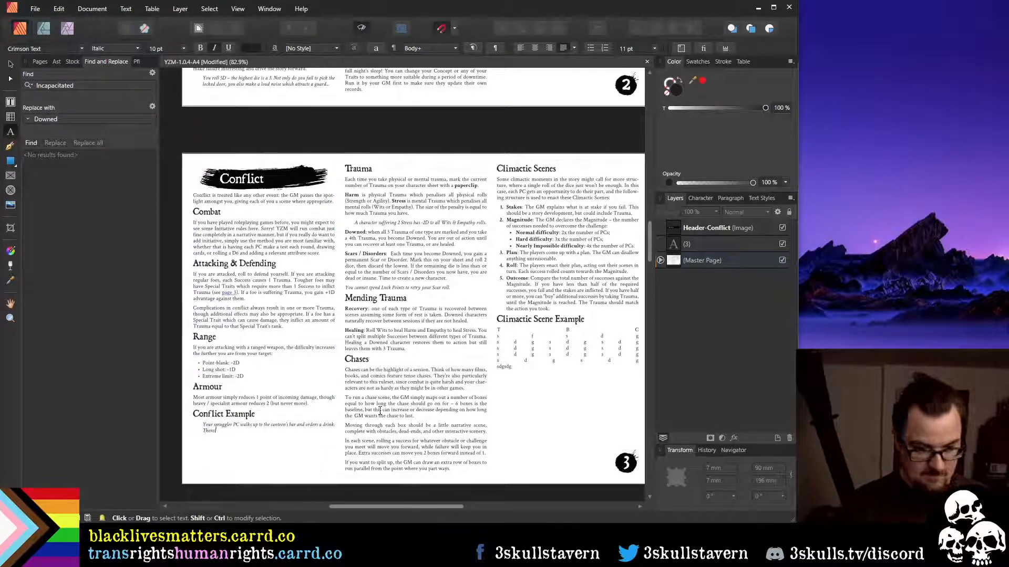
{"action": "key", "text": "ctrl+BackSpace"}
{"action": "key", "text": "ctrl+BackSpace"}
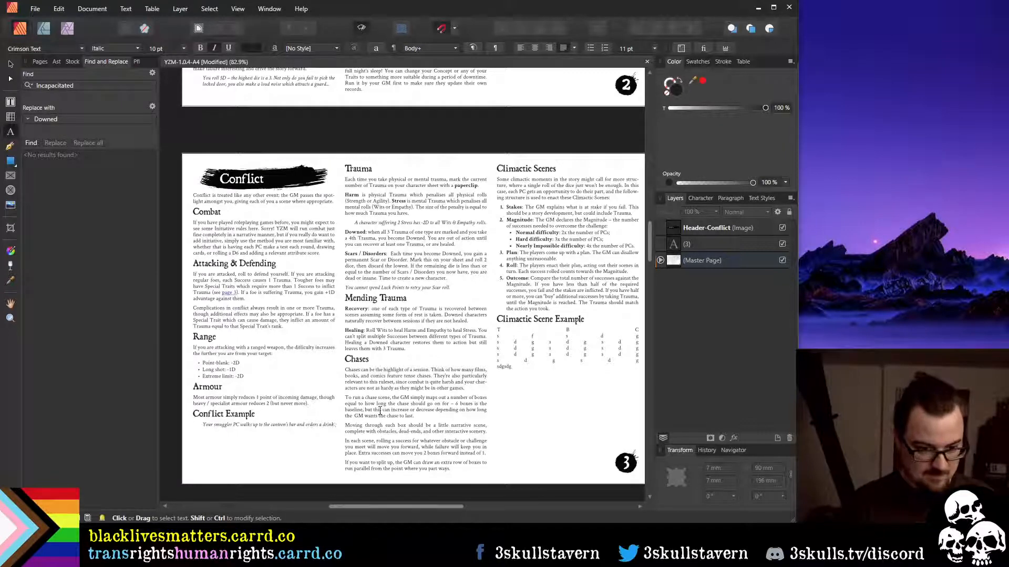
{"action": "type", "text": "Your"}
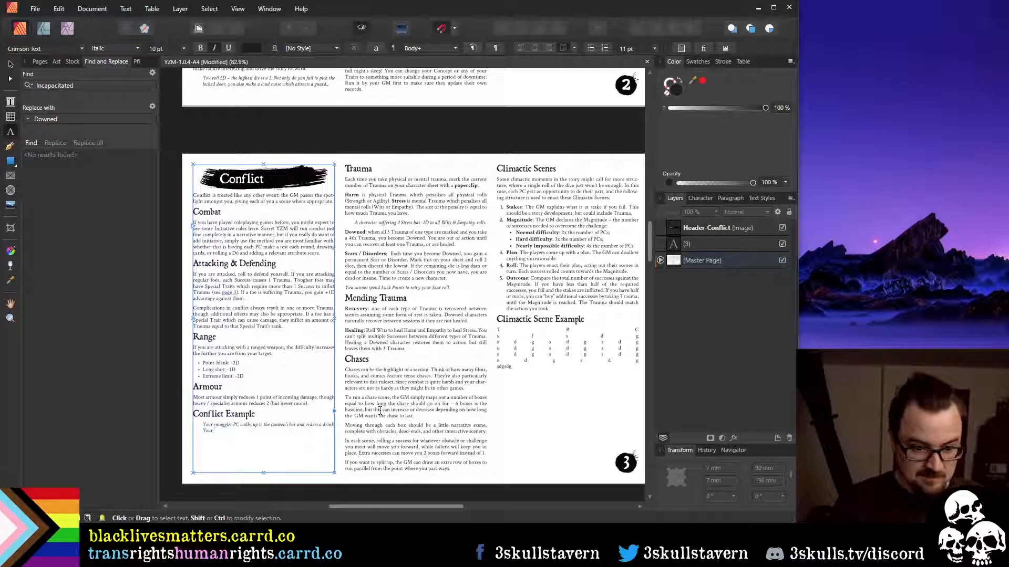
Select "Your smuggler PC" in the Conflict Example and compare its wording with the italic examples on page 2
{"action": "key", "text": "Up"}
{"action": "key", "text": "Home"}
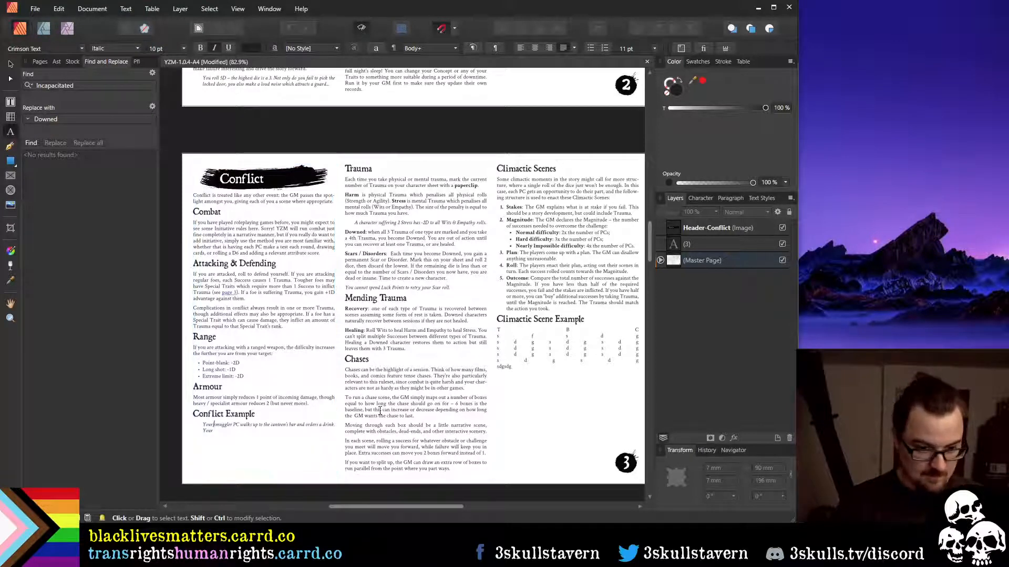
{"action": "key", "text": "ctrl+shift+Right"}
{"action": "key", "text": "ctrl+shift+Right"}
{"action": "key", "text": "ctrl+shift+Right"}
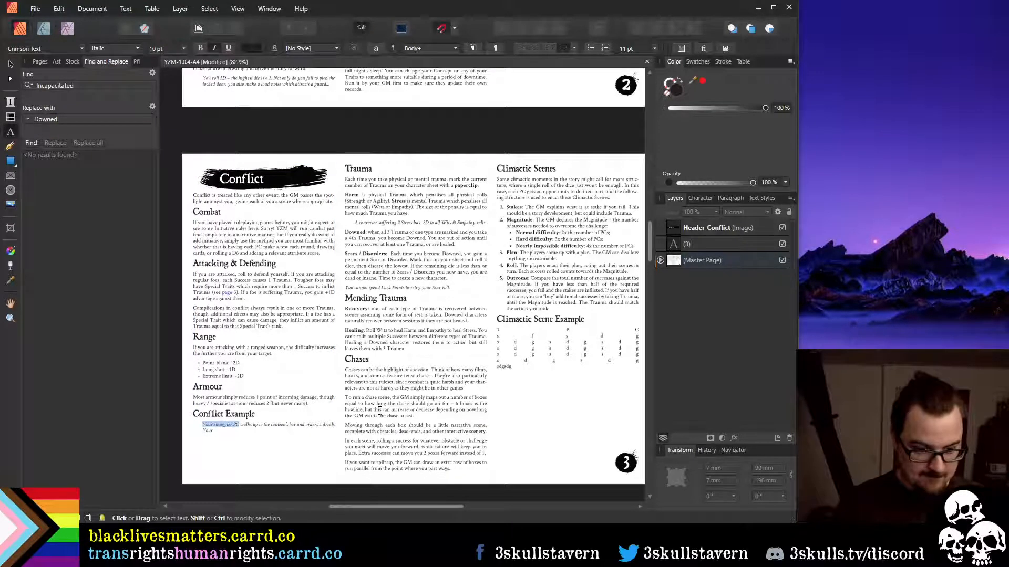
{"action": "key", "text": "ctrl+shift+Right"}
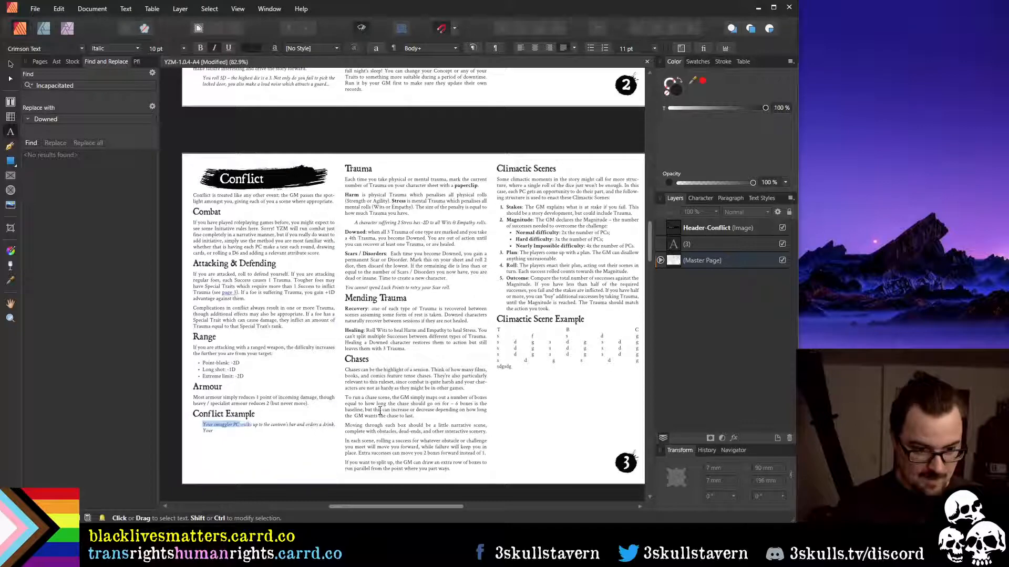
{"action": "key", "text": "ctrl+shift+Left"}
{"action": "scroll", "coordinate": [385, 406], "scroll_direction": "up", "scroll_amount": 5}
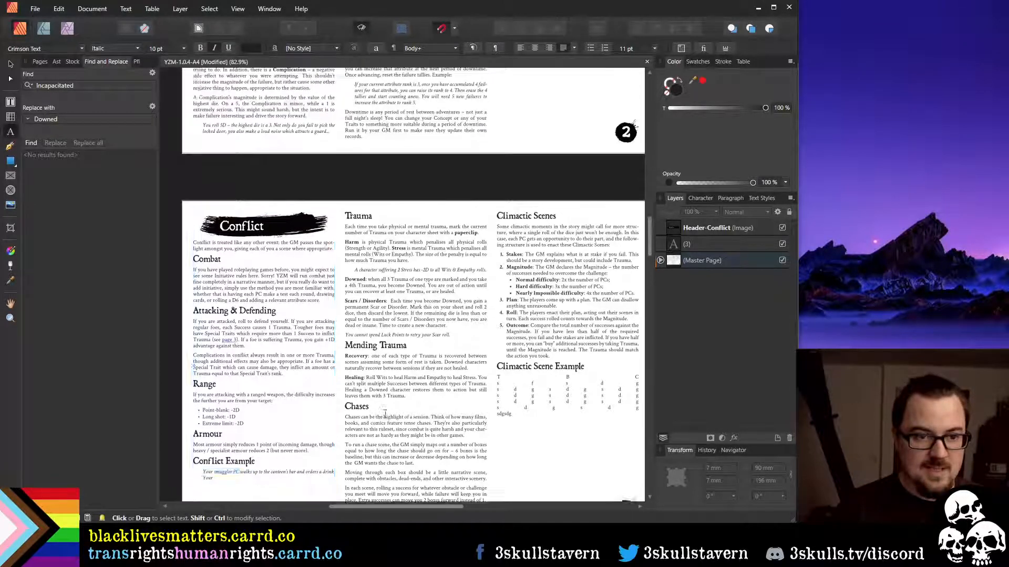
{"action": "scroll", "coordinate": [400, 400], "scroll_direction": "up", "scroll_amount": 12}
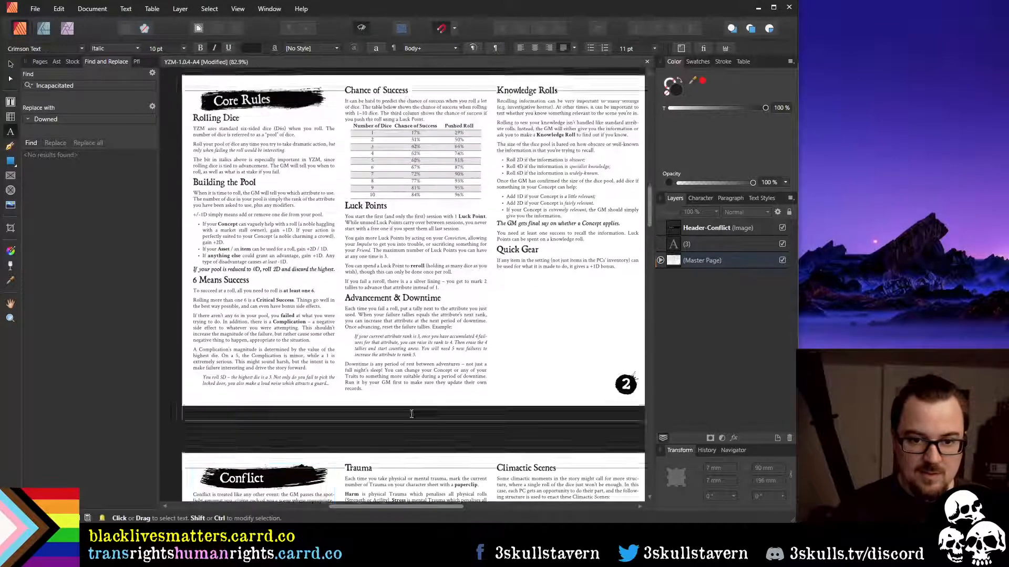
{"action": "scroll", "coordinate": [419, 422], "scroll_direction": "down", "scroll_amount": 17}
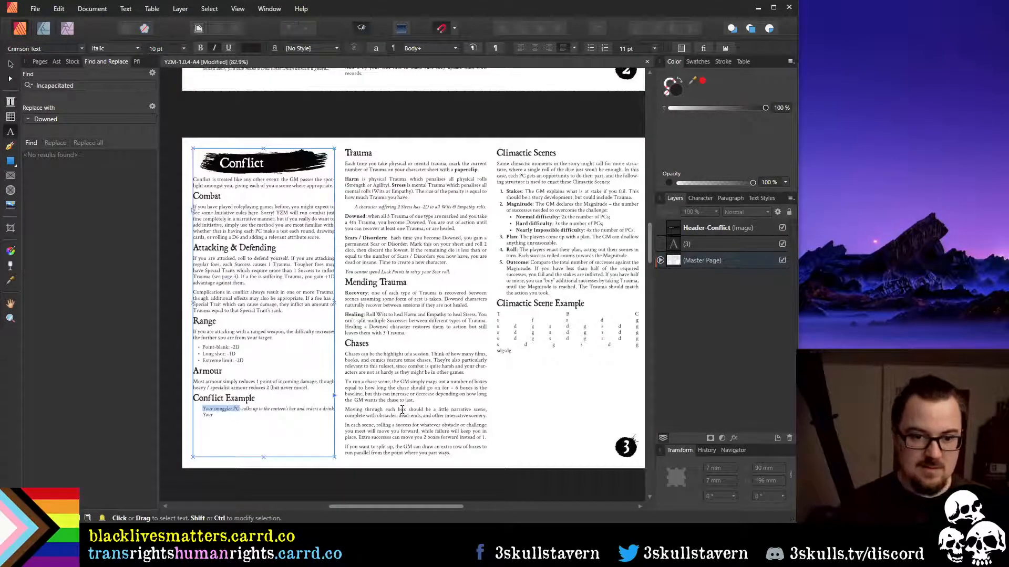
Reword the opening "Your smuggler PC walks" of the Conflict Example to "You walk"
{"action": "key", "text": "Left"}
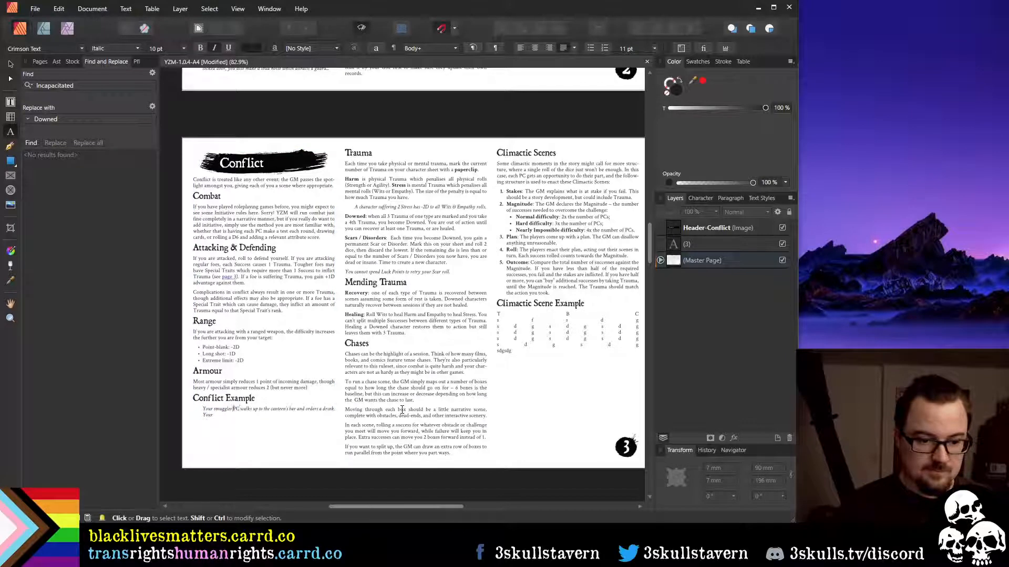
{"action": "key", "text": "Right"}
{"action": "key", "text": "Right"}
{"action": "key", "text": "Right"}
{"action": "key", "text": "Delete"}
{"action": "key", "text": "Delete"}
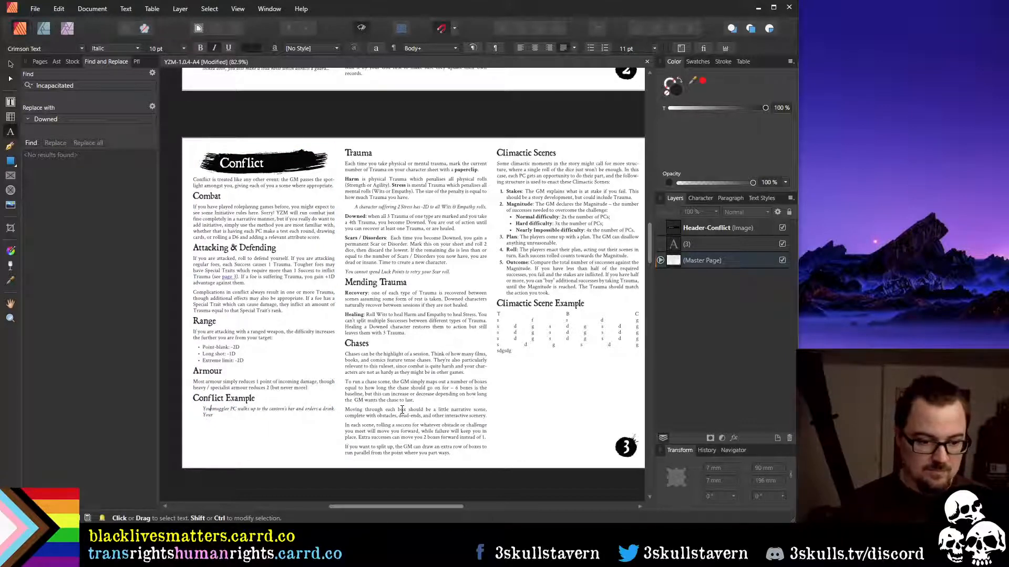
{"action": "key", "text": "ctrl+shift+Right"}
{"action": "key", "text": "ctrl+shift+Right"}
{"action": "key", "text": "Delete"}
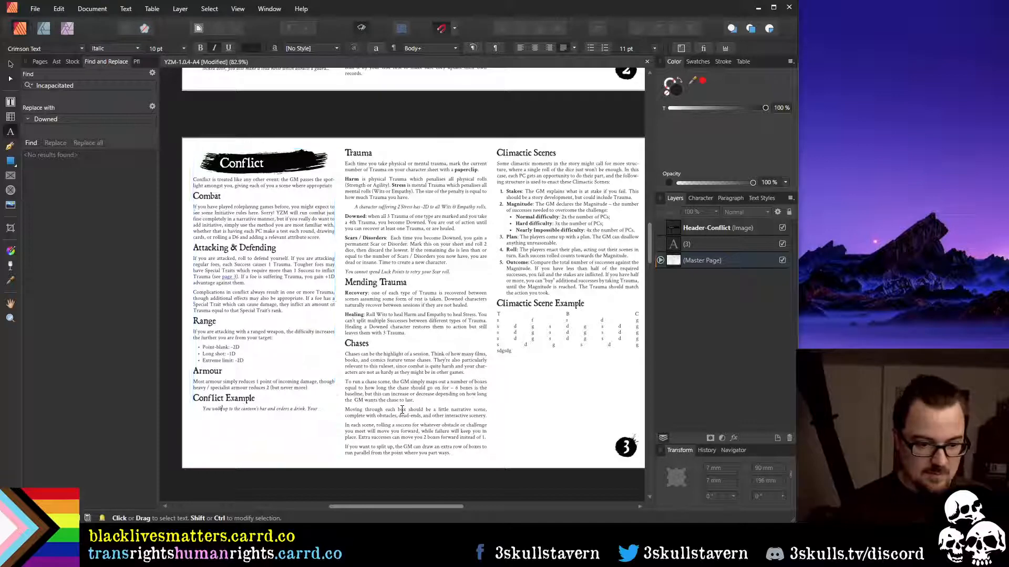
Insert "enter the canteen and" between "You" and "walk" in the Conflict Example
{"action": "key", "text": "Escape"}
{"action": "type", "text": "enter the ca"}
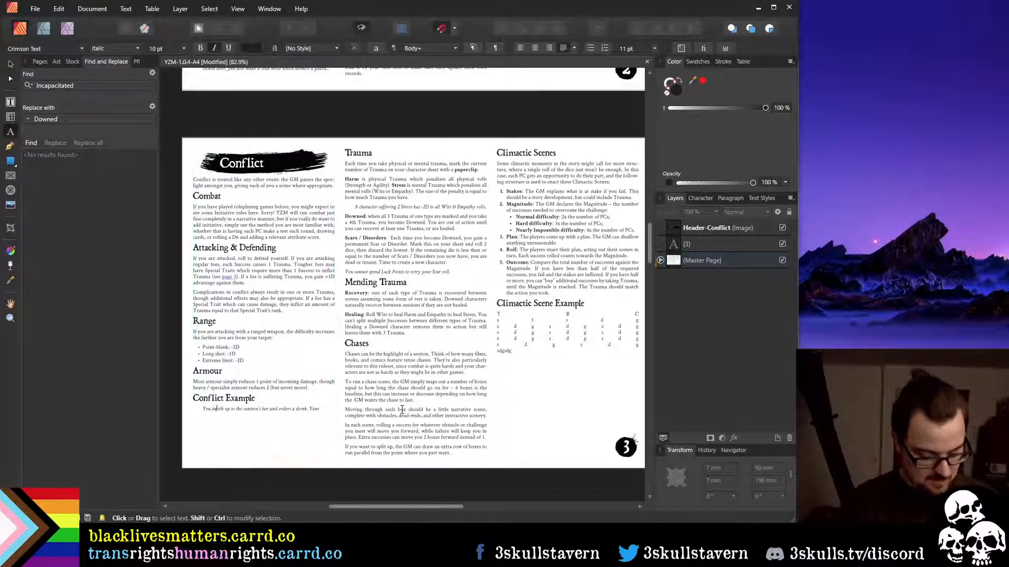
{"action": "type", "text": "nteen and"}
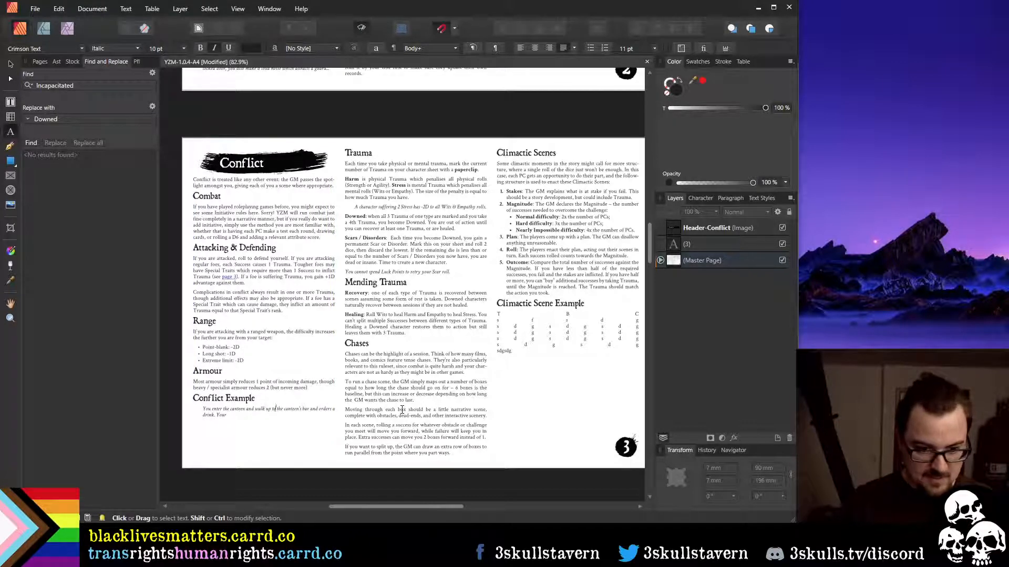
Shorten "the canteen's bar" to "the bar" in the Conflict Example sentence
{"action": "key", "text": "ctrl+Right"}
{"action": "key", "text": "ctrl+Right"}
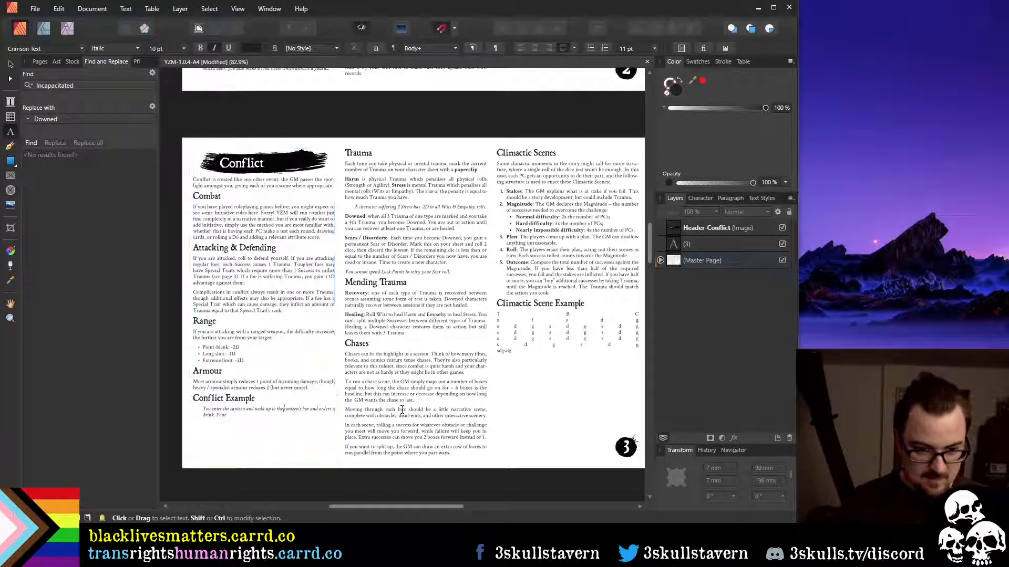
{"action": "key", "text": "ctrl+shift+Left"}
{"action": "key", "text": "ctrl+shift+Left"}
{"action": "key", "text": "BackSpace"}
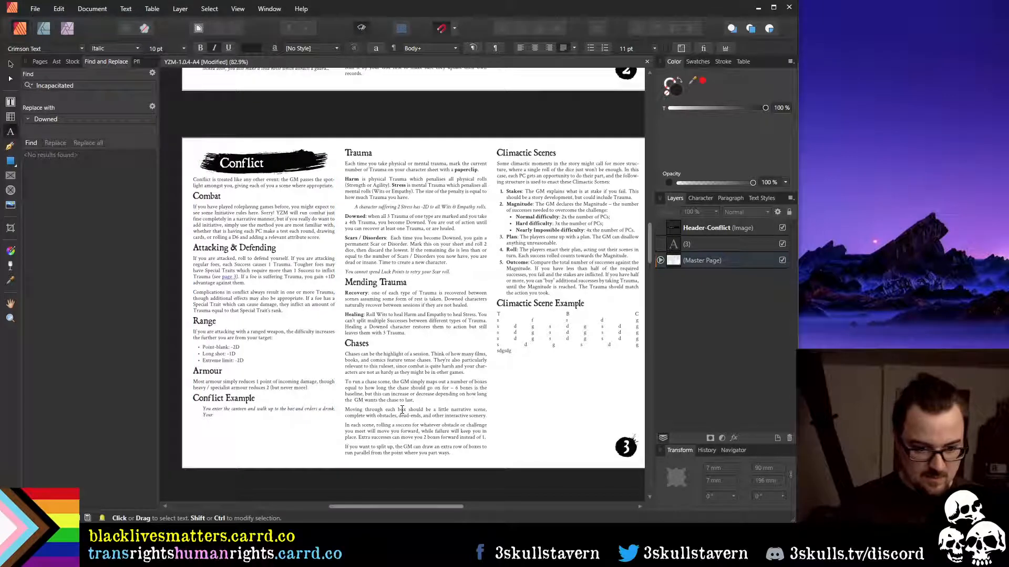
Change "and orders a drink" to "to order a drink" in the Conflict Example sentence
{"action": "key", "text": "ctrl+Right"}
{"action": "key", "text": "ctrl+shift+Right"}
{"action": "type", "text": "t"}
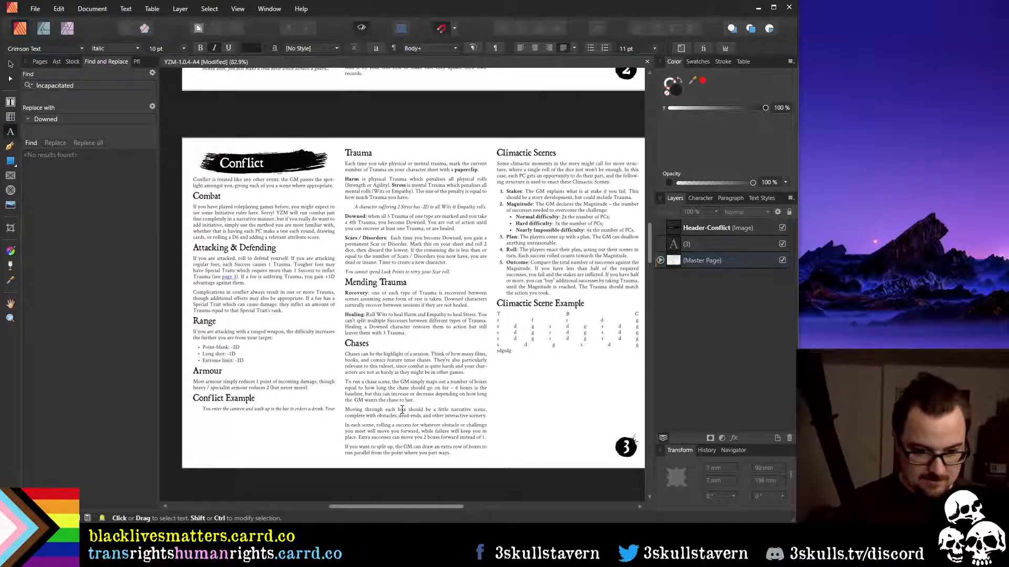
{"action": "key", "text": "ctrl+Right"}
{"action": "key", "text": "BackSpace"}
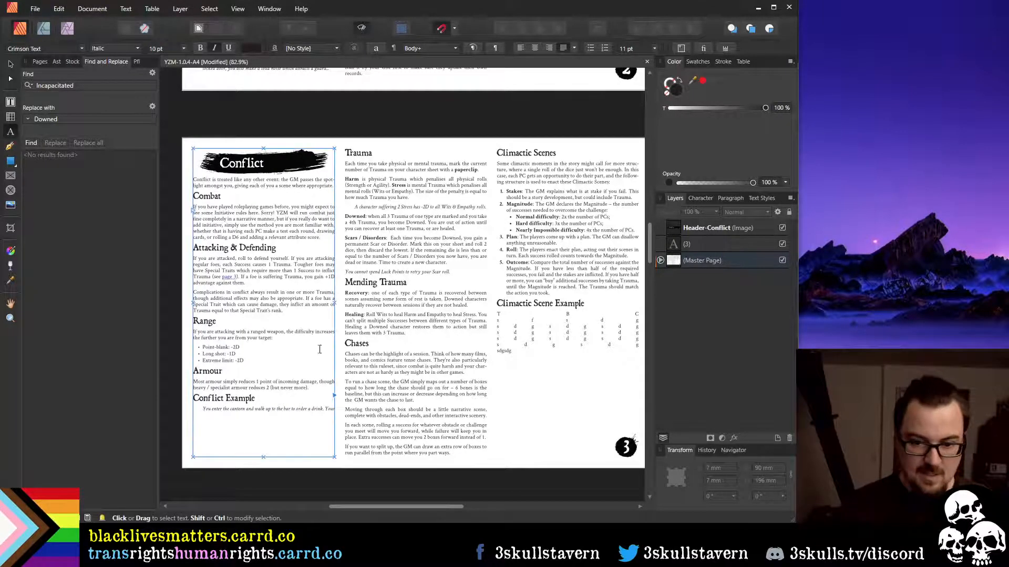
Delete the stray word "Your" after "order a drink." in the Conflict Example
{"action": "scroll", "coordinate": [307, 381], "scroll_direction": "up", "scroll_amount": 5, "text": "ctrl"}
{"action": "scroll", "coordinate": [299, 402], "scroll_direction": "down", "scroll_amount": 1, "text": "ctrl"}
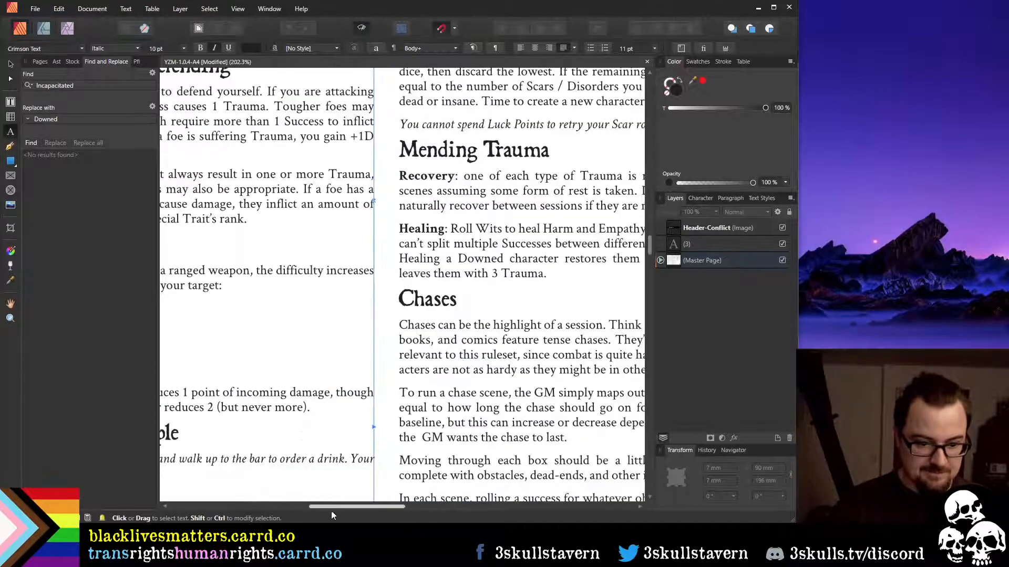
{"action": "left_click_drag", "start_coordinate": [331, 508], "coordinate": [286, 500]}
{"action": "scroll", "coordinate": [405, 405], "scroll_direction": "down", "scroll_amount": 3}
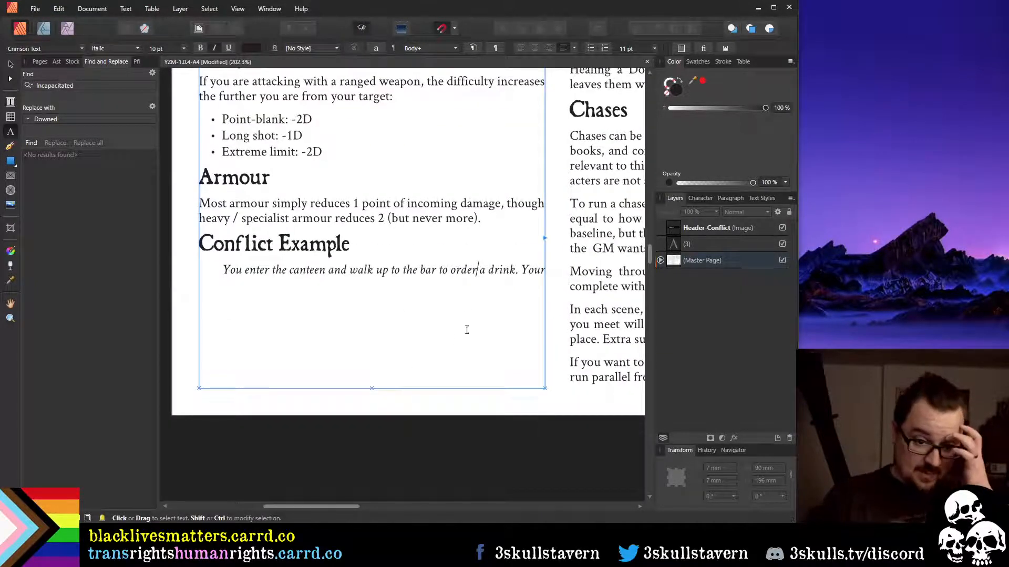
{"action": "double_click", "coordinate": [524, 270]}
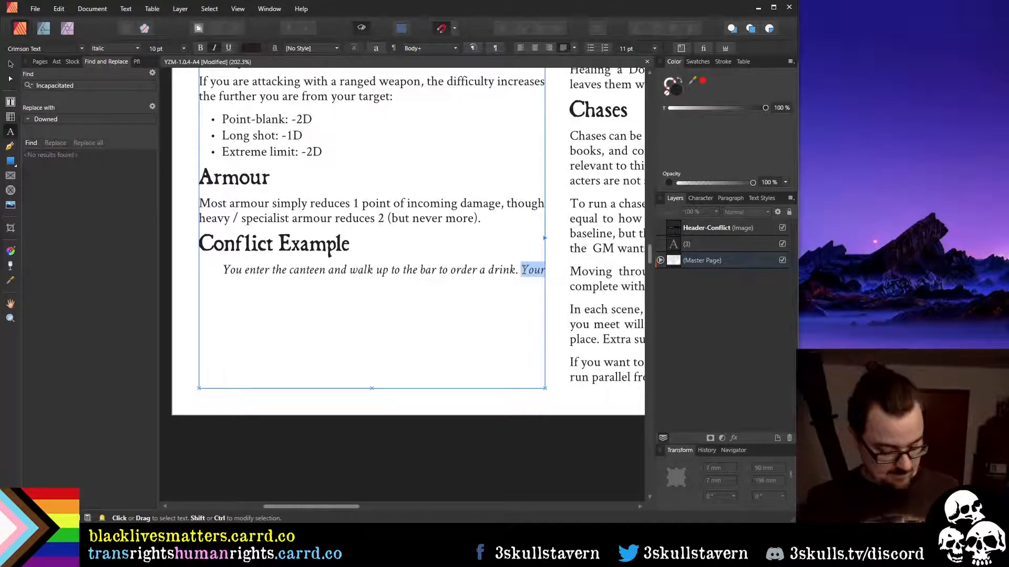
{"action": "key", "text": "BackSpace"}
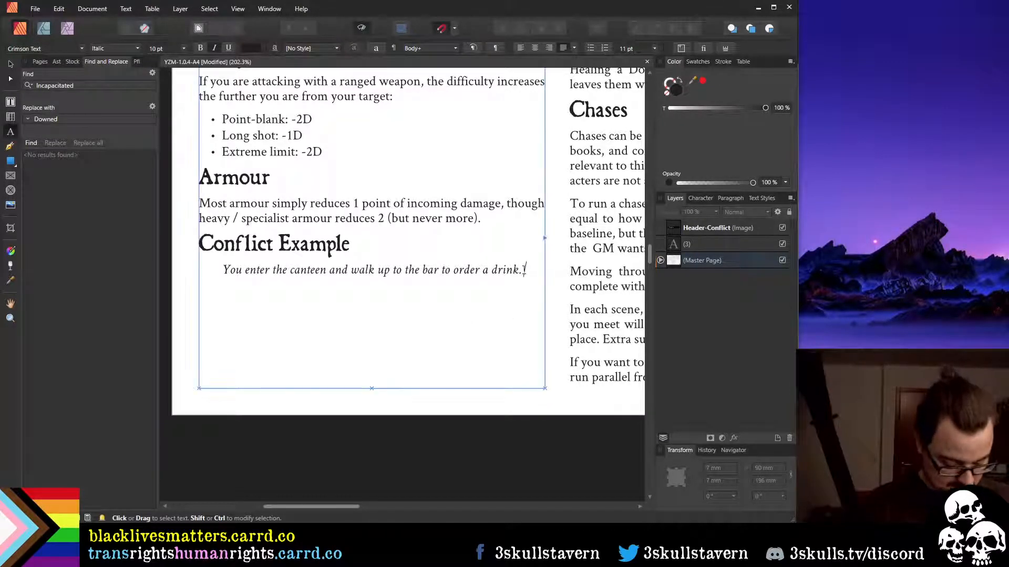
Write "A hand on your shoulder spins you roughly around -" after the first sentence of the Conflict Example
{"action": "type", "text": "A hand "}
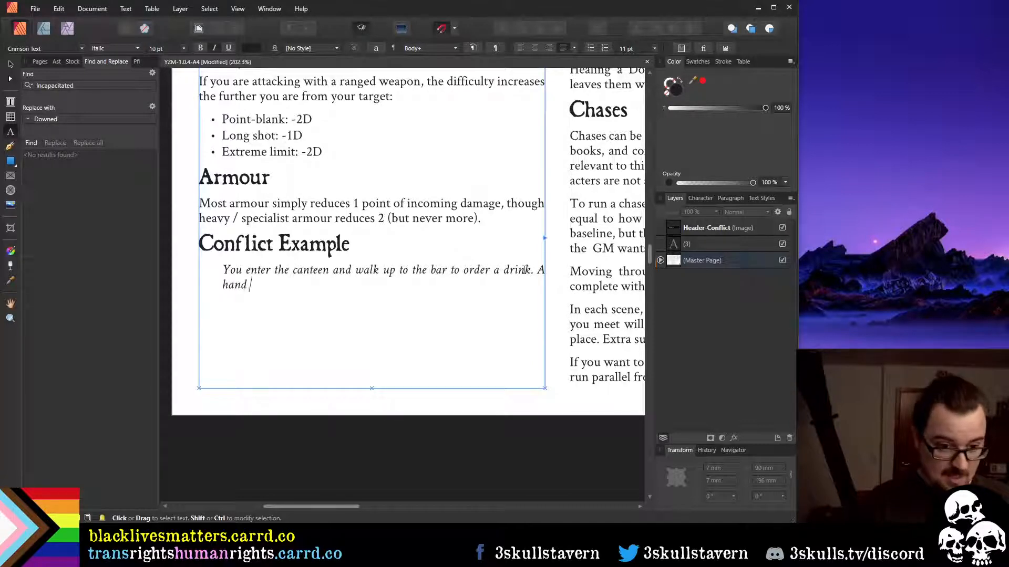
{"action": "type", "text": "on your shou"}
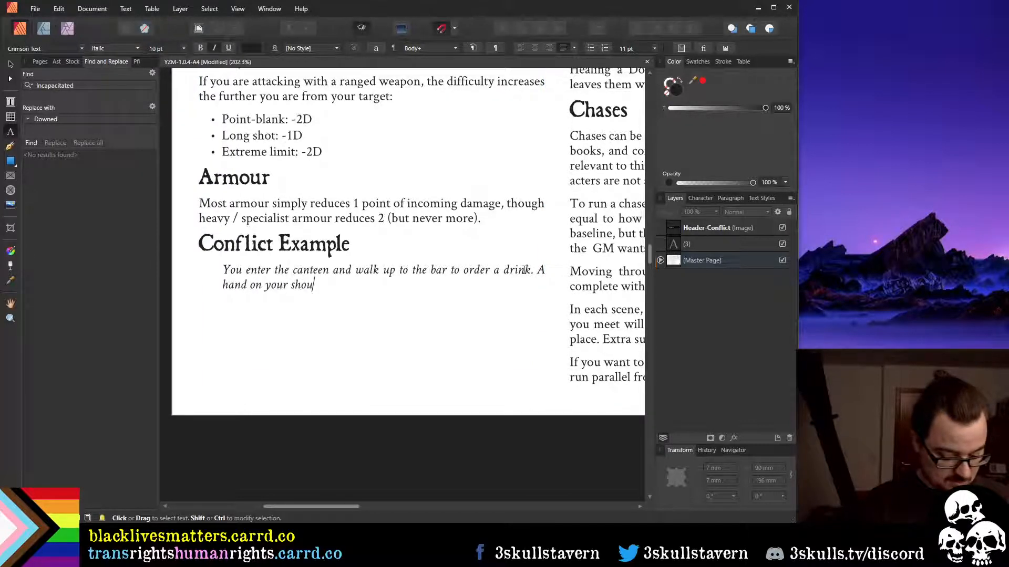
{"action": "type", "text": "lder spi"}
{"action": "key", "text": "BackSpace"}
{"action": "key", "text": "BackSpace"}
{"action": "type", "text": "spin"}
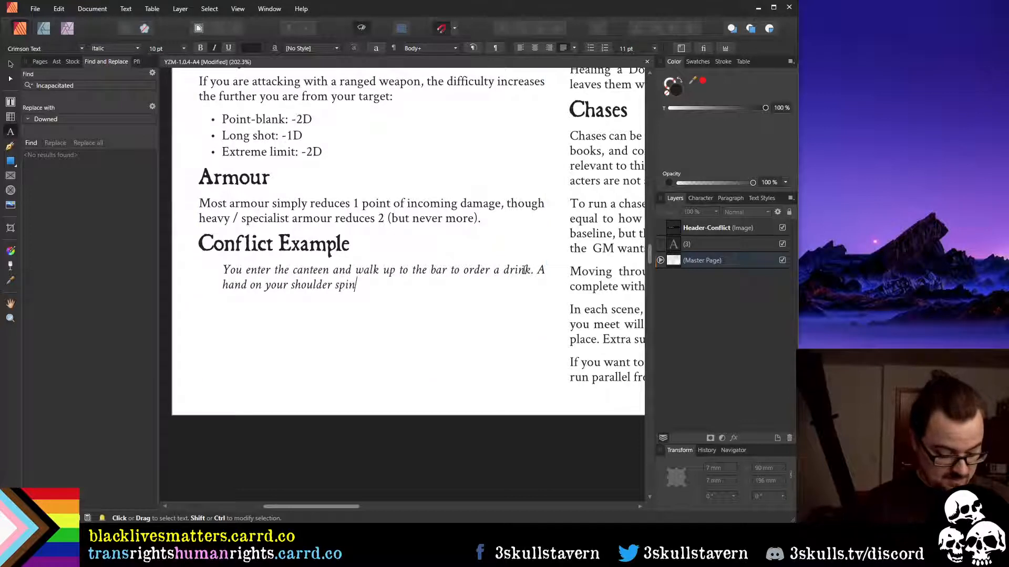
{"action": "type", "text": "s you roughly"}
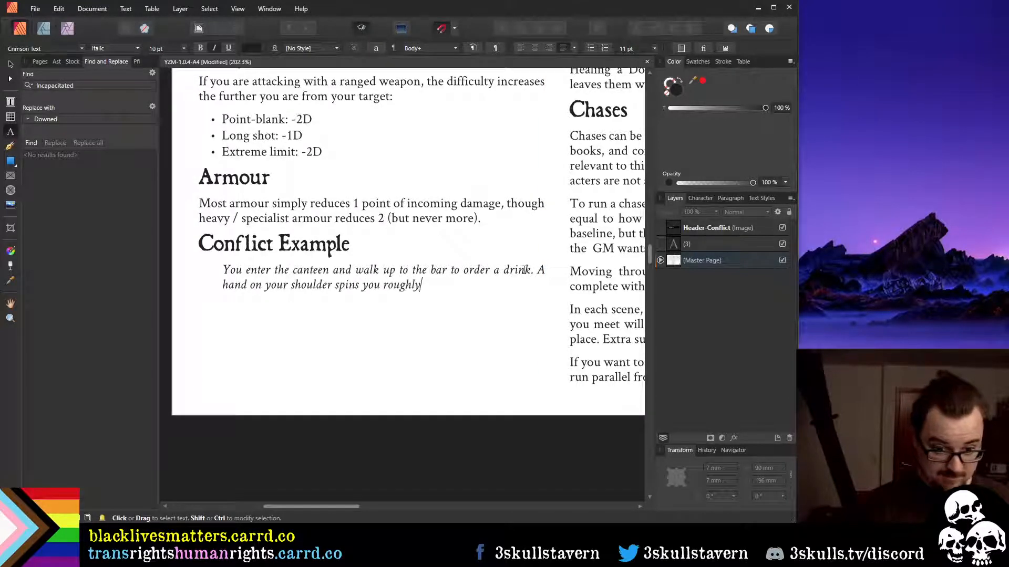
{"action": "type", "text": " around -"}
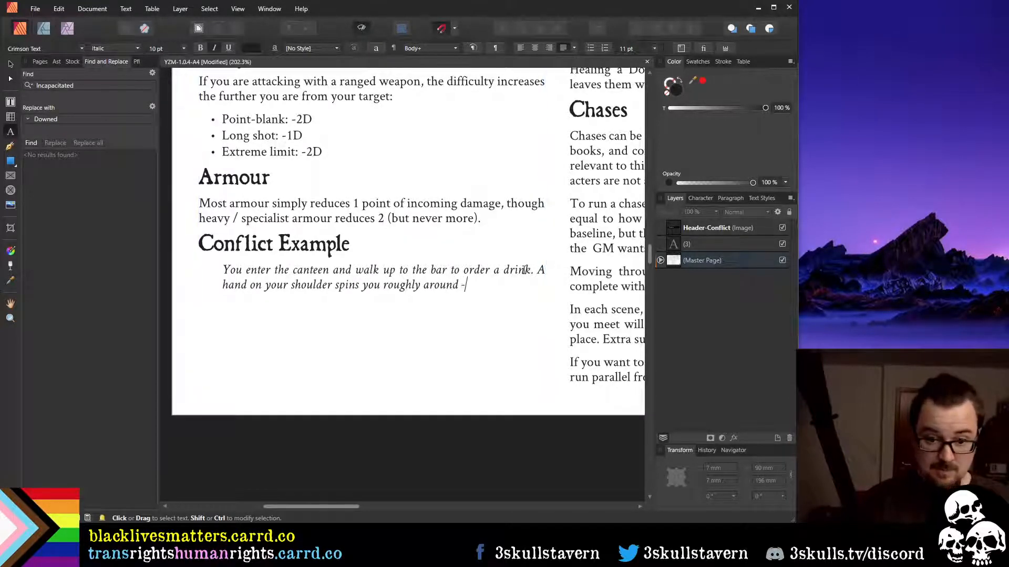
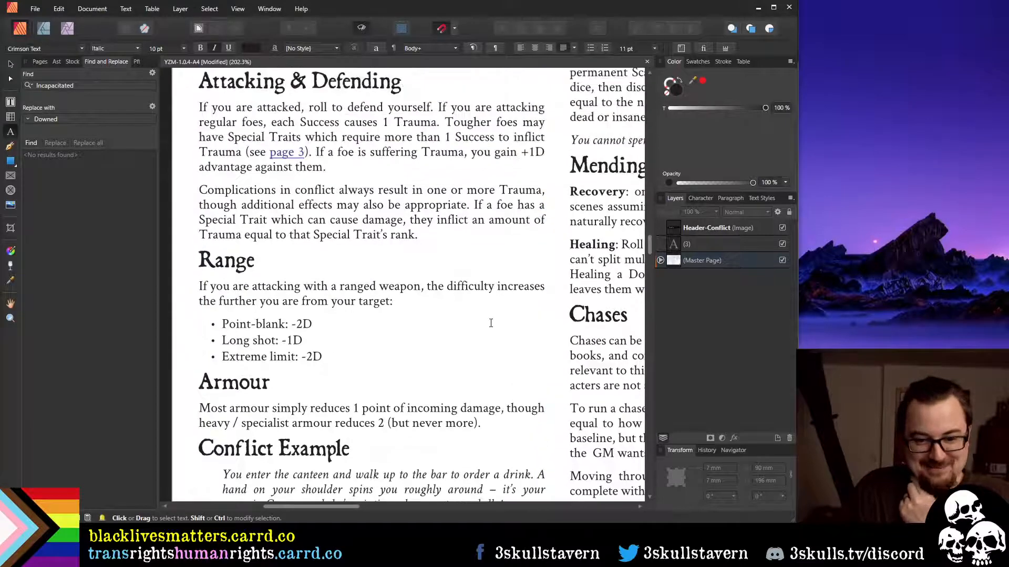
Review the Combat, Attacking & Defending and Range rules above the Conflict Example
{"action": "left_click", "coordinate": [477, 310]}
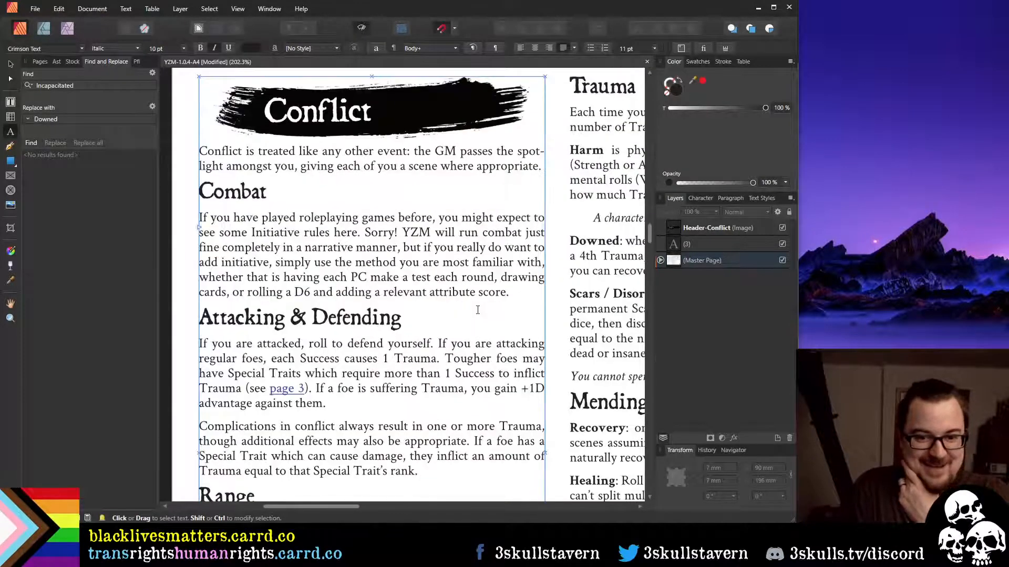
{"action": "scroll", "coordinate": [476, 318], "scroll_direction": "down", "scroll_amount": 4}
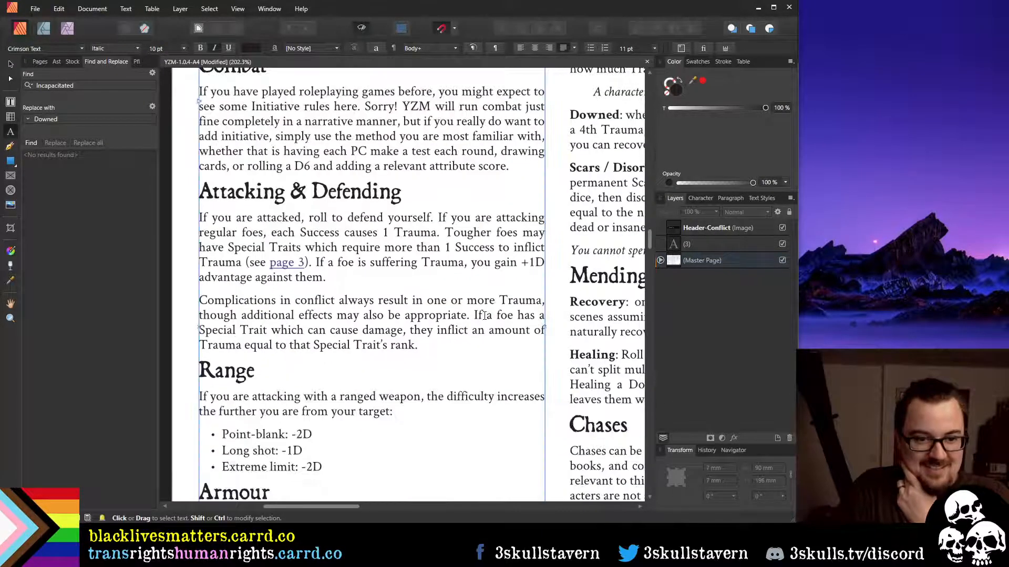
{"action": "scroll", "coordinate": [481, 318], "scroll_direction": "down", "scroll_amount": 2}
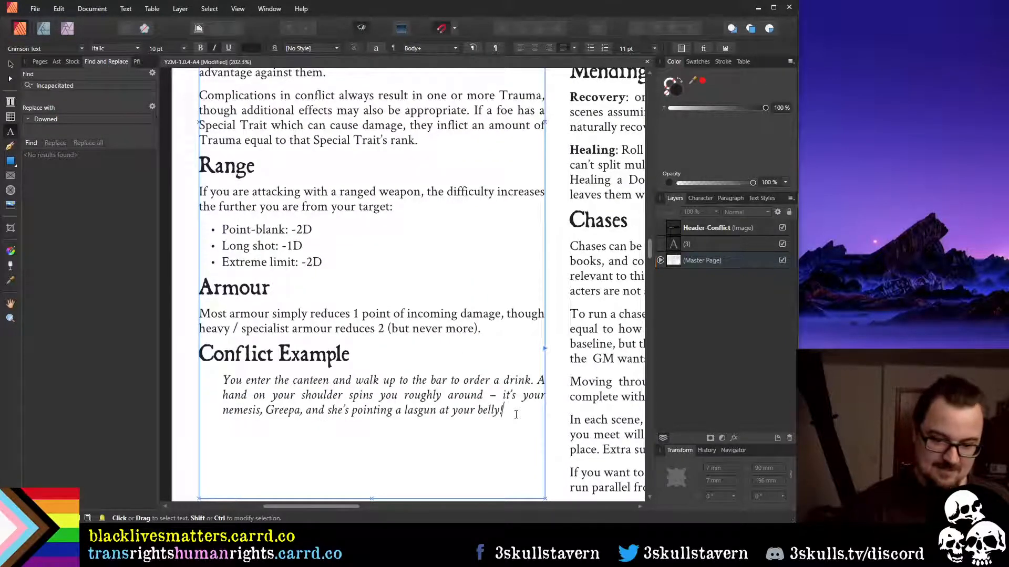
{"action": "key", "text": "Return"}
{"action": "key", "text": "BackSpace"}
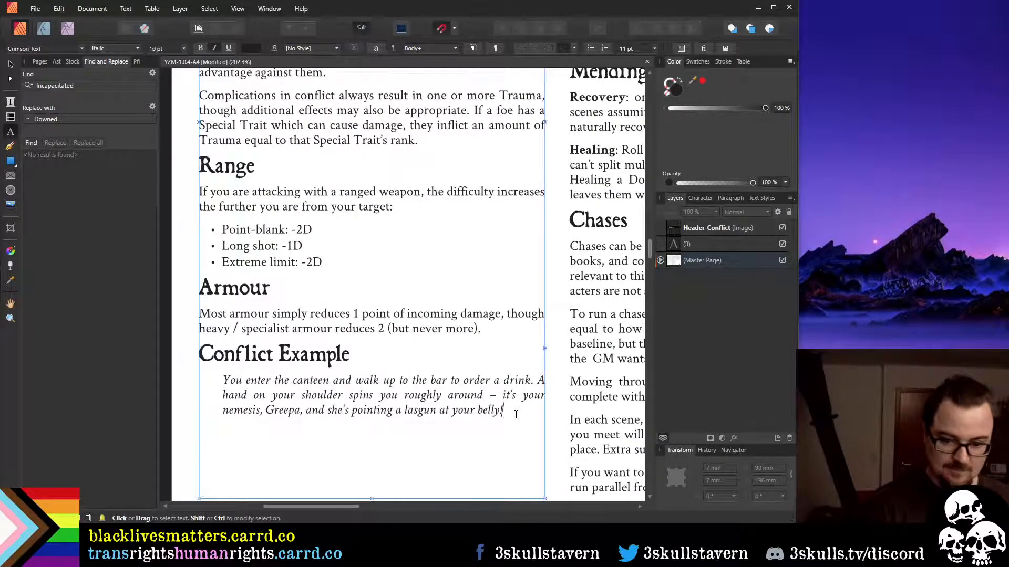
Continue the Conflict Example with "You tell the GM that you want to keep the momentum from being spun to chop the lasgun out of the way."
{"action": "type", "text": "You tell the "}
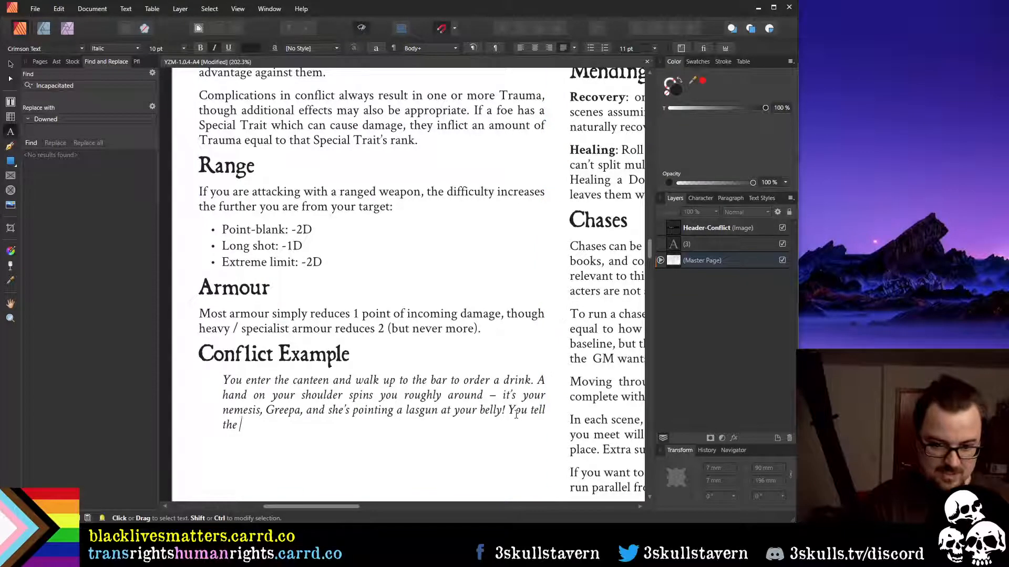
{"action": "type", "text": "GM"}
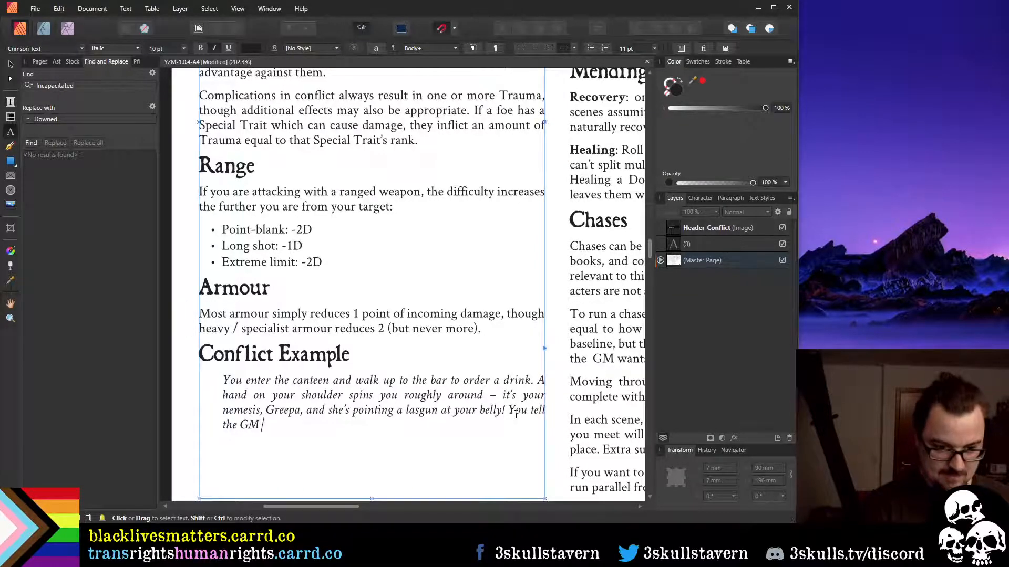
{"action": "type", "text": " that you want to"}
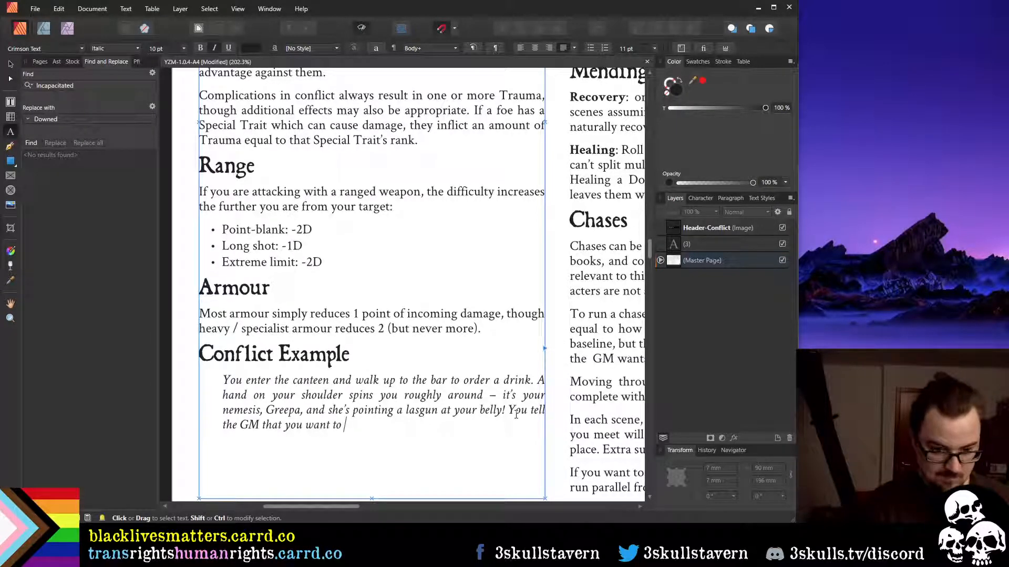
{"action": "type", "text": "keeup"}
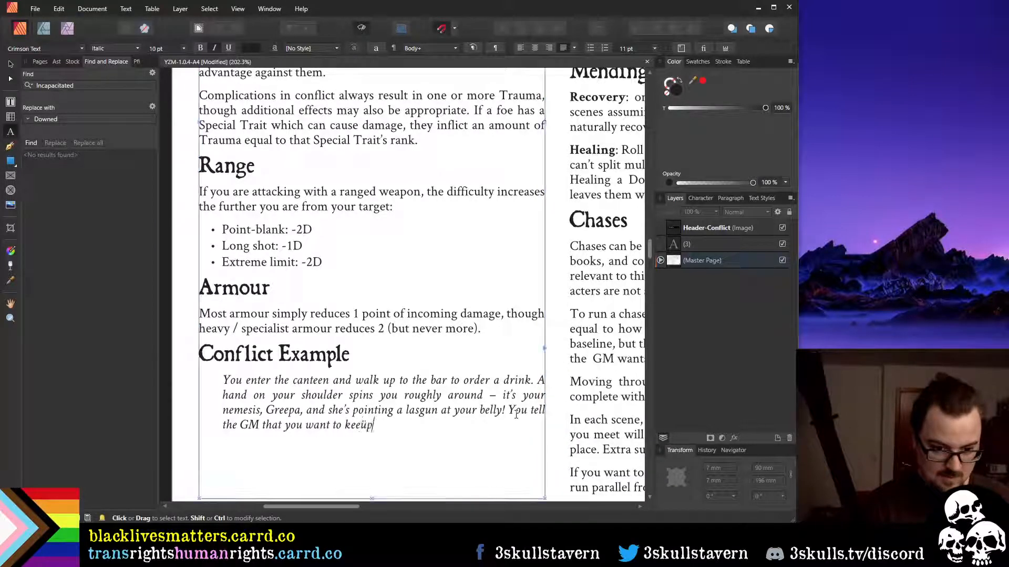
{"action": "key", "text": "BackSpace"}
{"action": "key", "text": "BackSpace"}
{"action": "type", "text": "p the momen"}
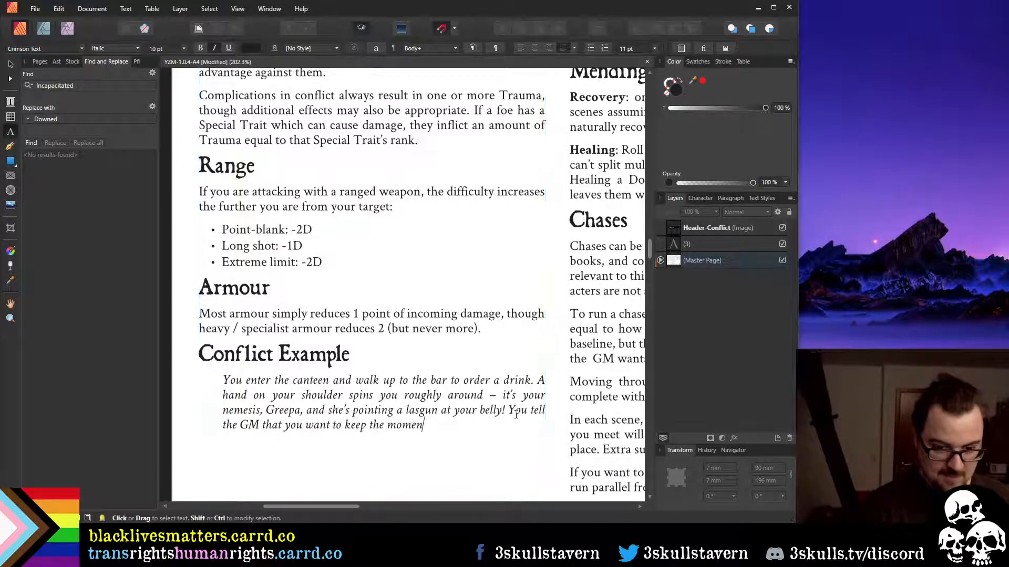
{"action": "type", "text": "tum fr"}
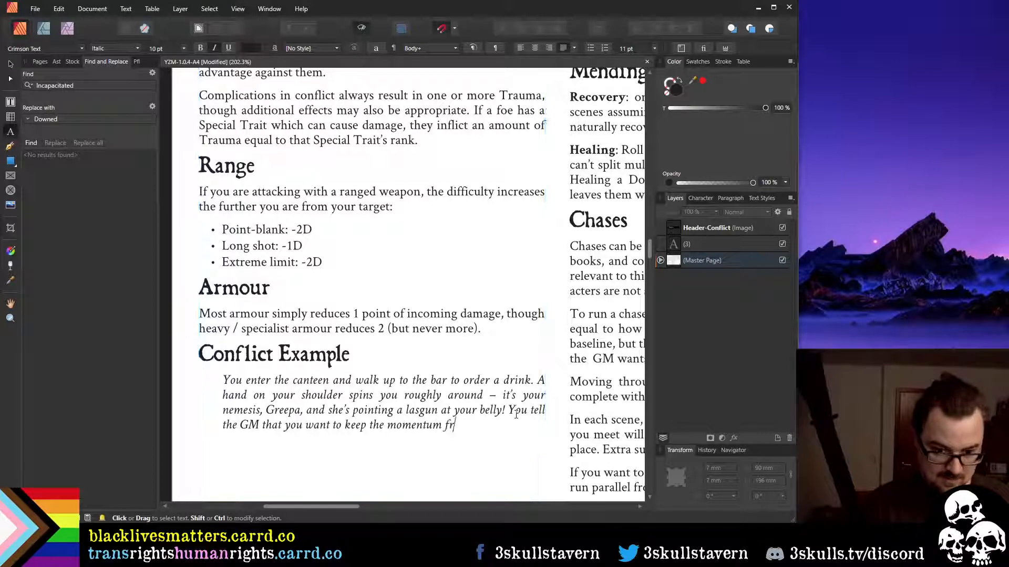
{"action": "type", "text": "om being spu"}
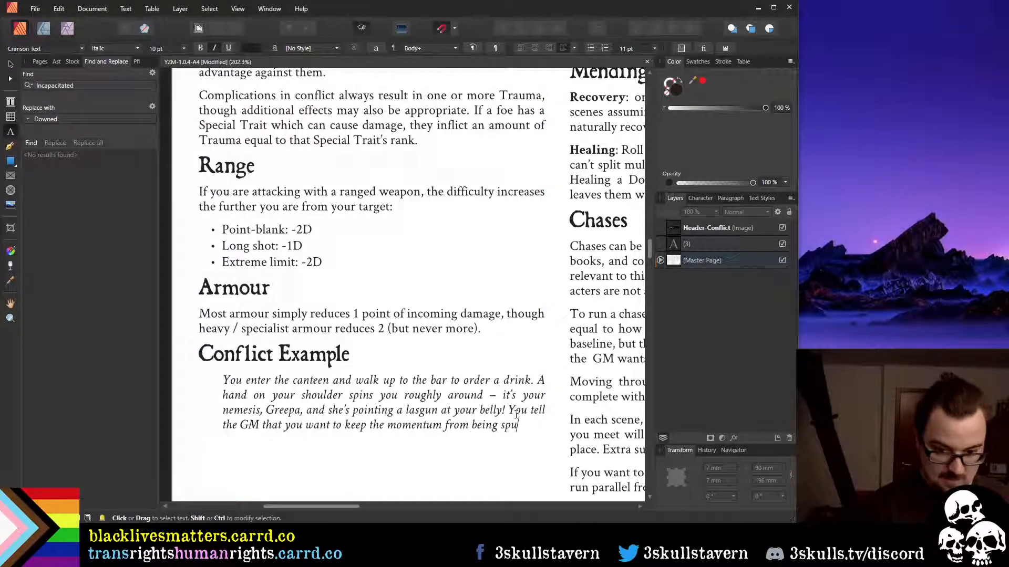
{"action": "type", "text": "n to chop "}
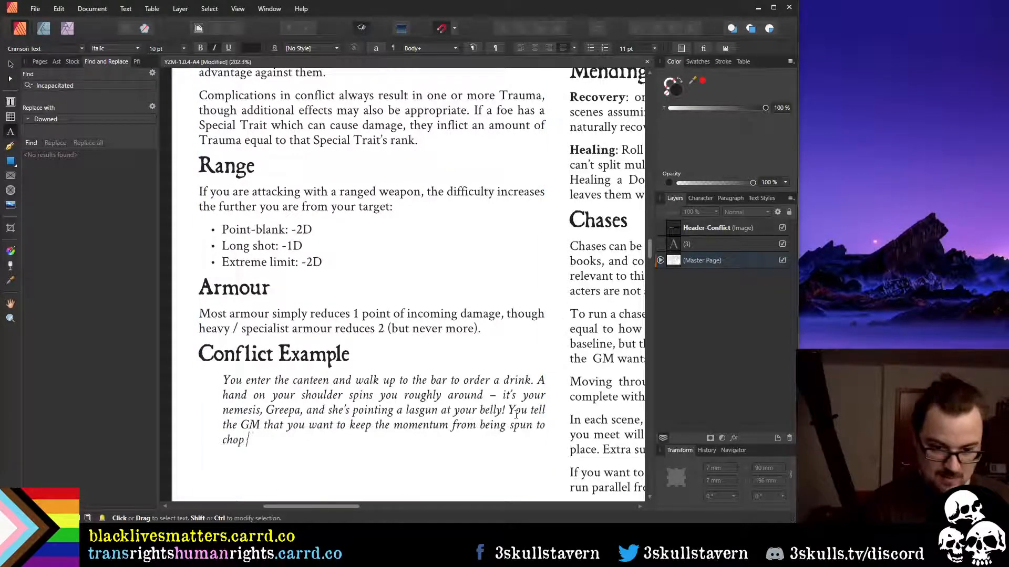
{"action": "type", "text": "the lasgun "}
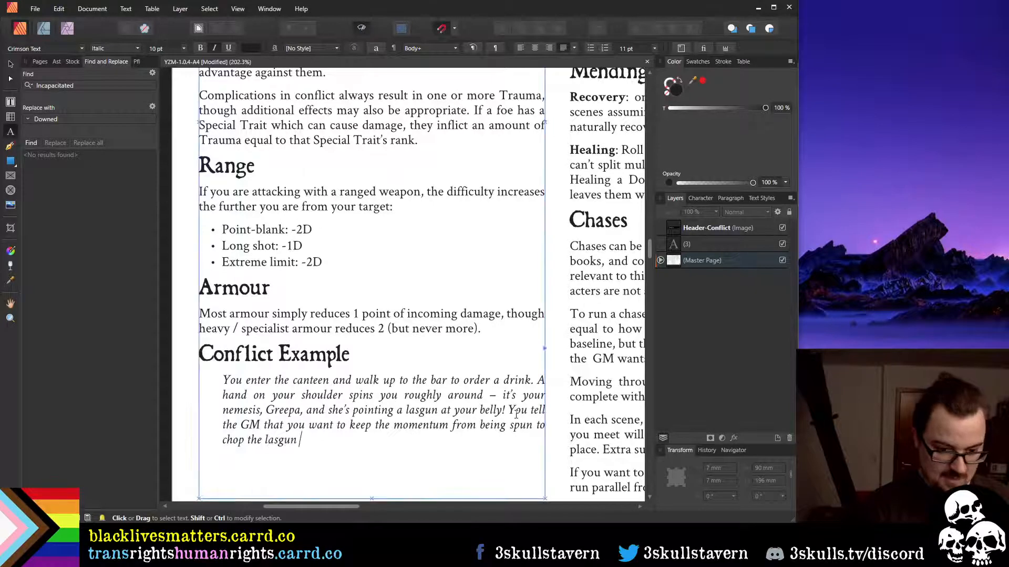
{"action": "type", "text": "out of the way. "}
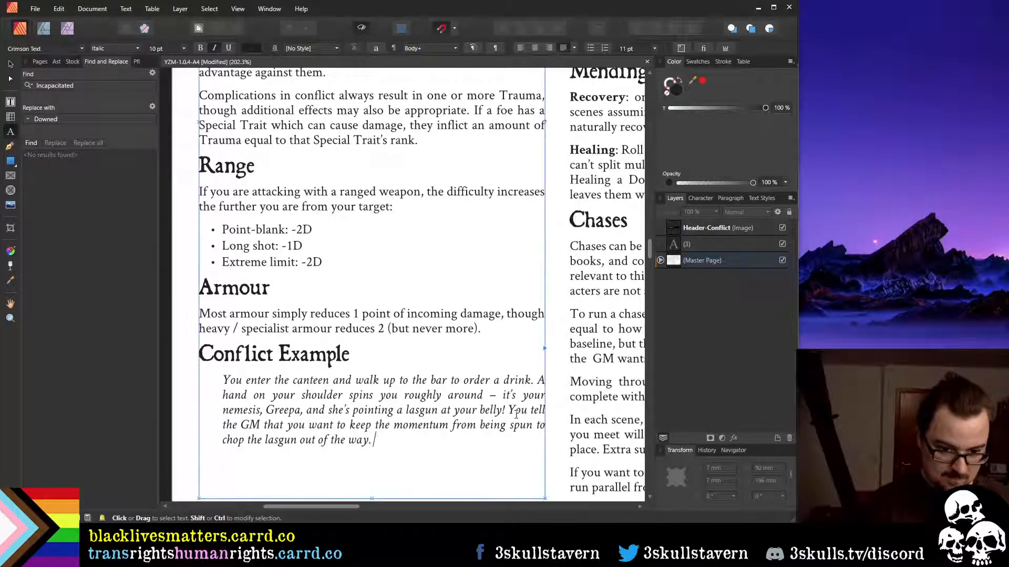
Add the sentence "The GM asks for an AGILITY test, which you succeed at!" to the end of the Conflict Example
{"action": "type", "text": "The GM "}
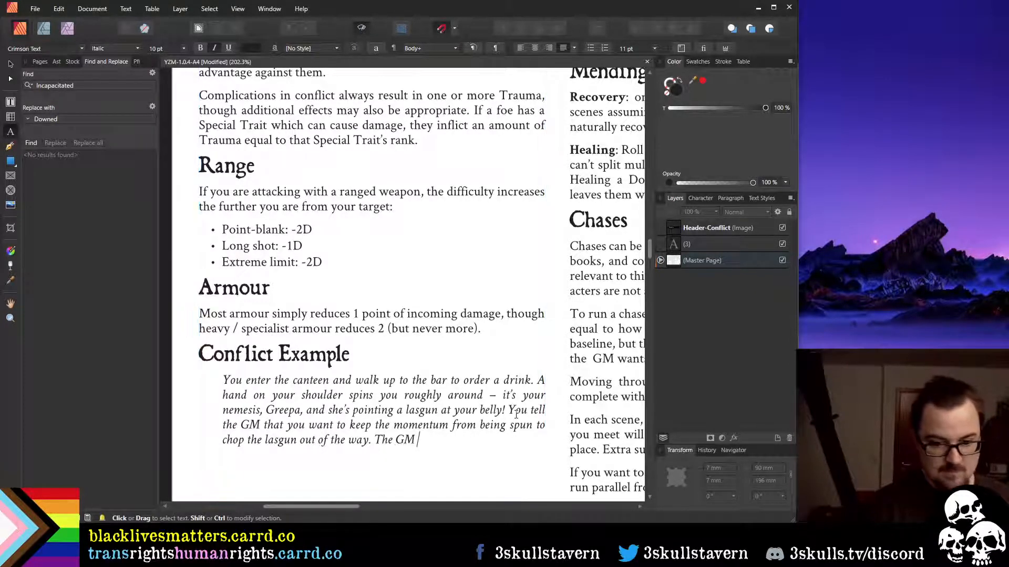
{"action": "type", "text": "asks f"}
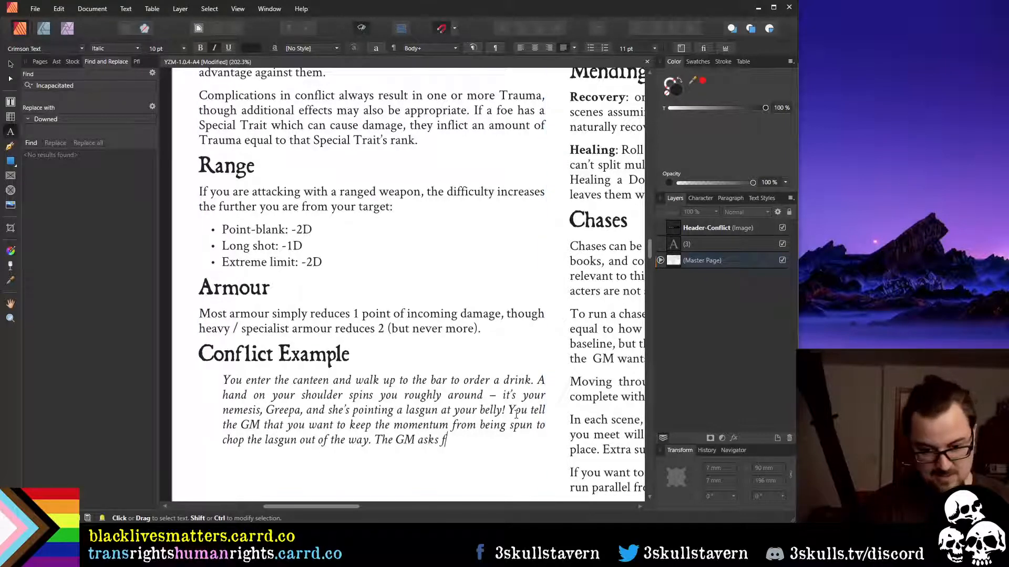
{"action": "type", "text": "or an A"}
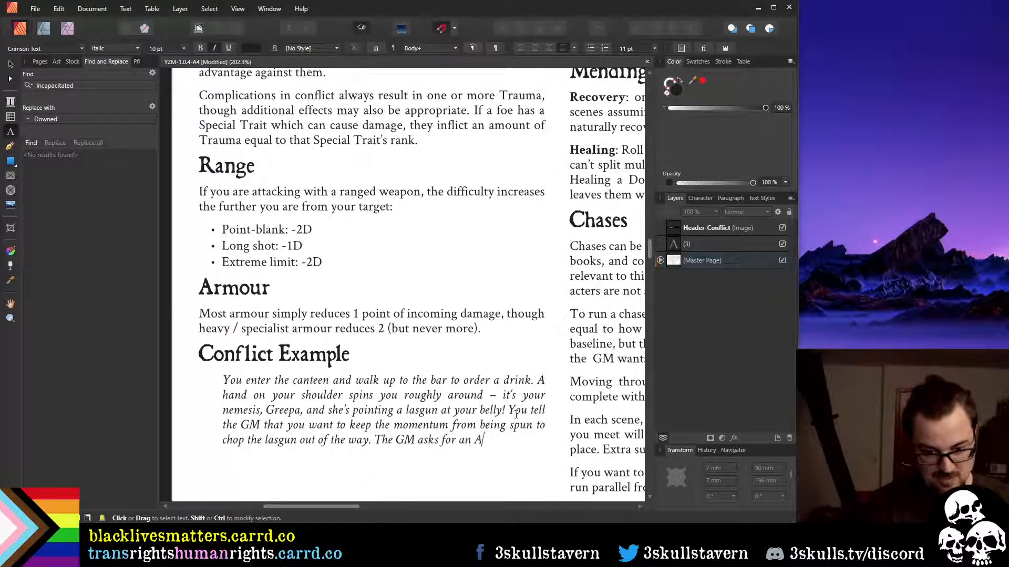
{"action": "type", "text": "GILITY "}
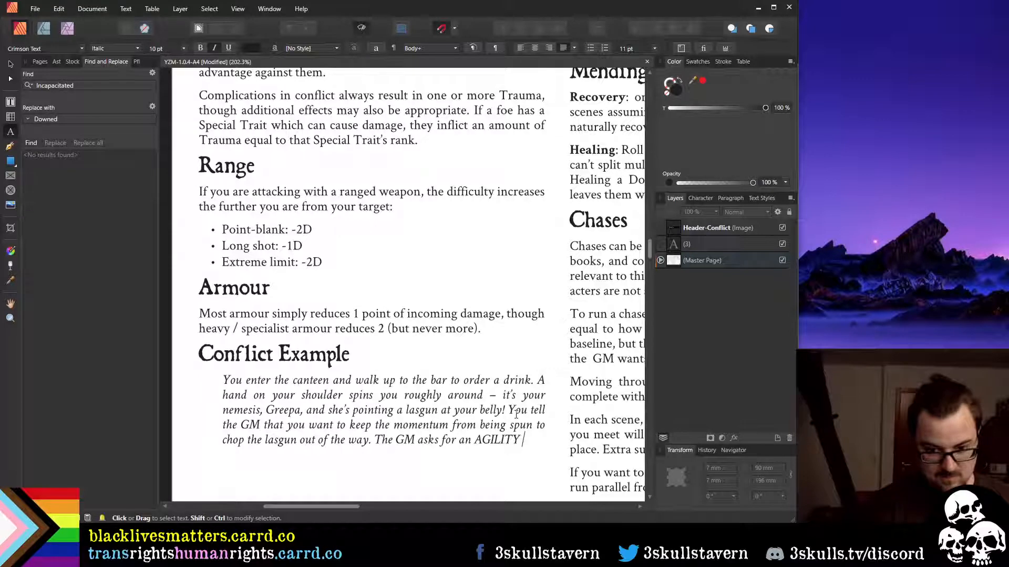
{"action": "type", "text": "test"}
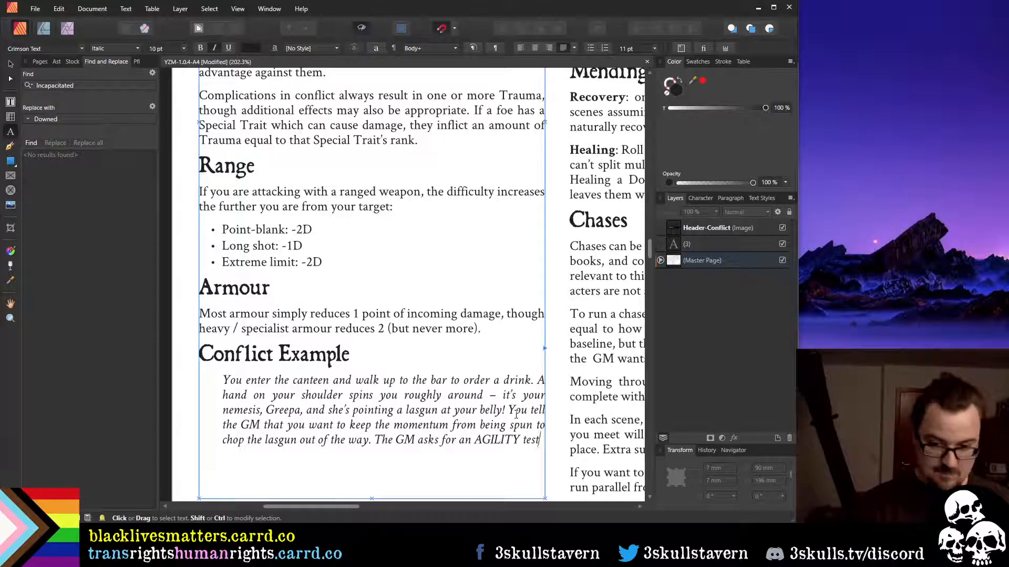
{"action": "type", "text": ", "}
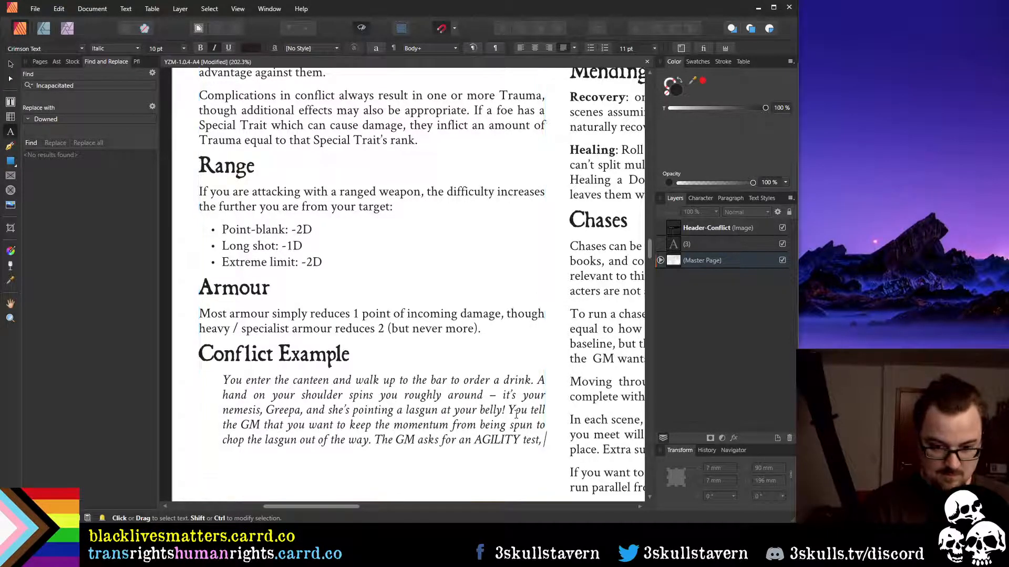
{"action": "type", "text": "which you"}
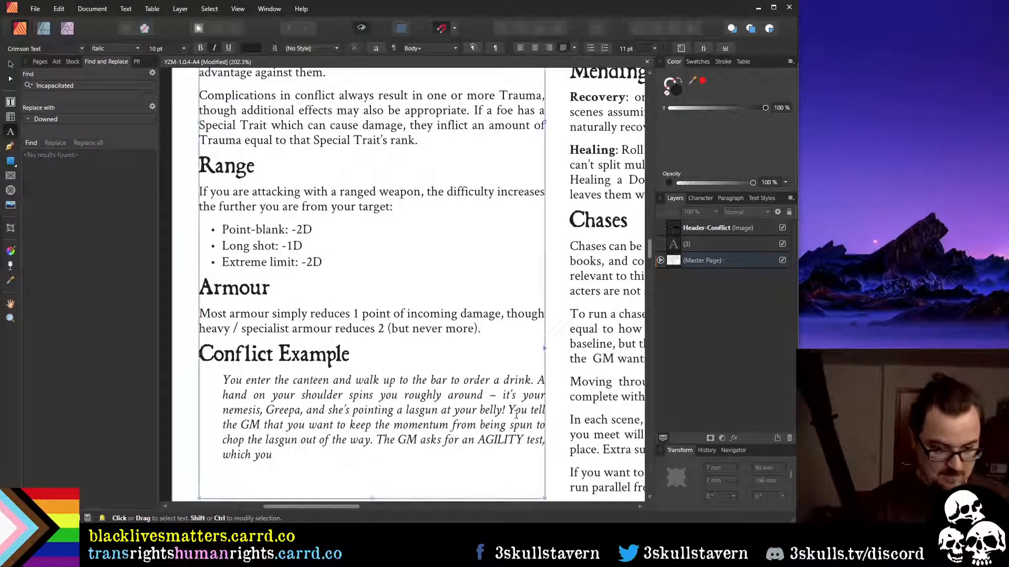
{"action": "type", "text": " succeed at!"}
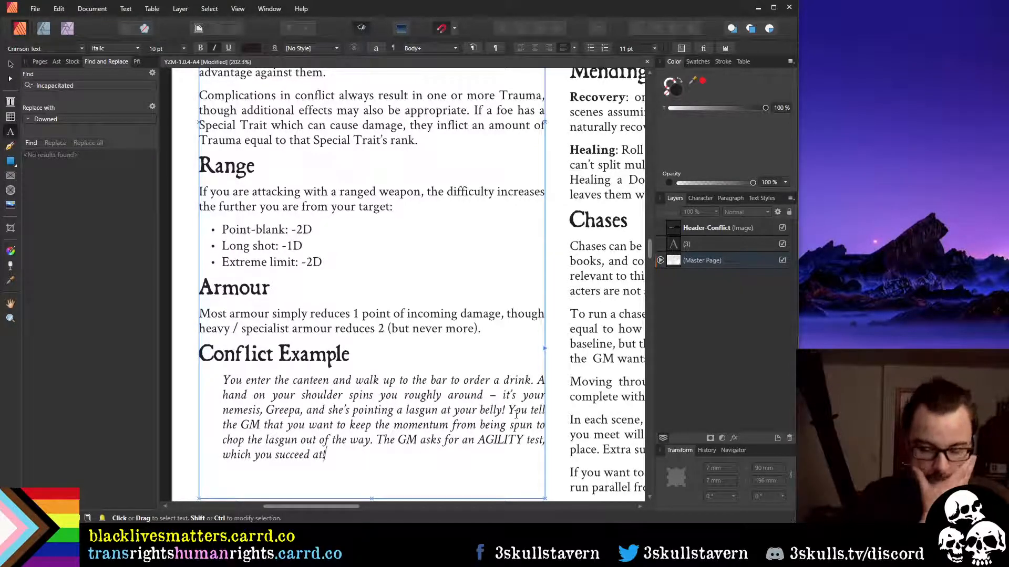
Begin the following Conflict Example sentence with "The lasgun goes flying, but the GM tells you that Greepa"
{"action": "scroll", "coordinate": [362, 310], "scroll_direction": "down", "scroll_amount": 2}
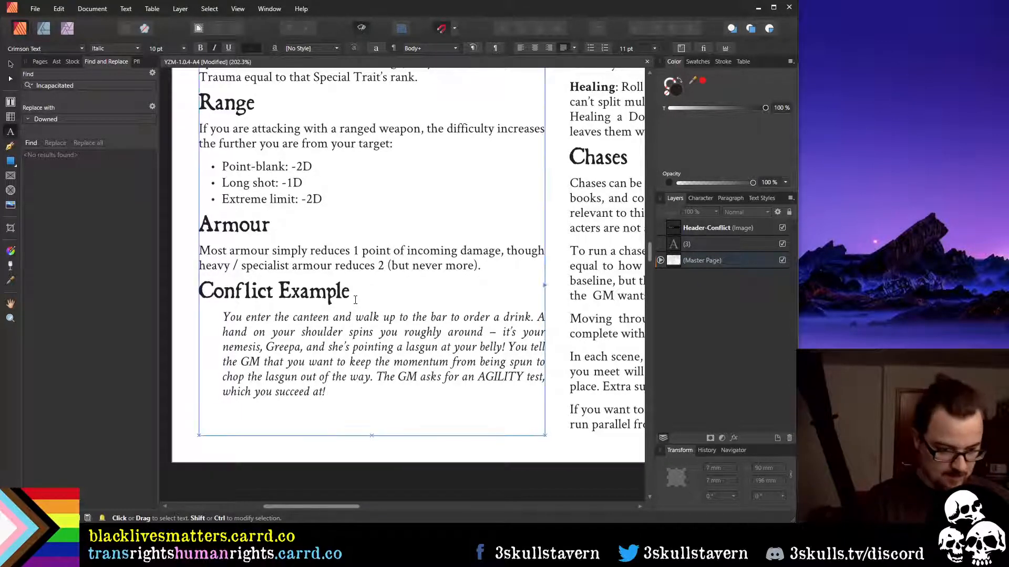
{"action": "type", "text": "The l asgun goe"}
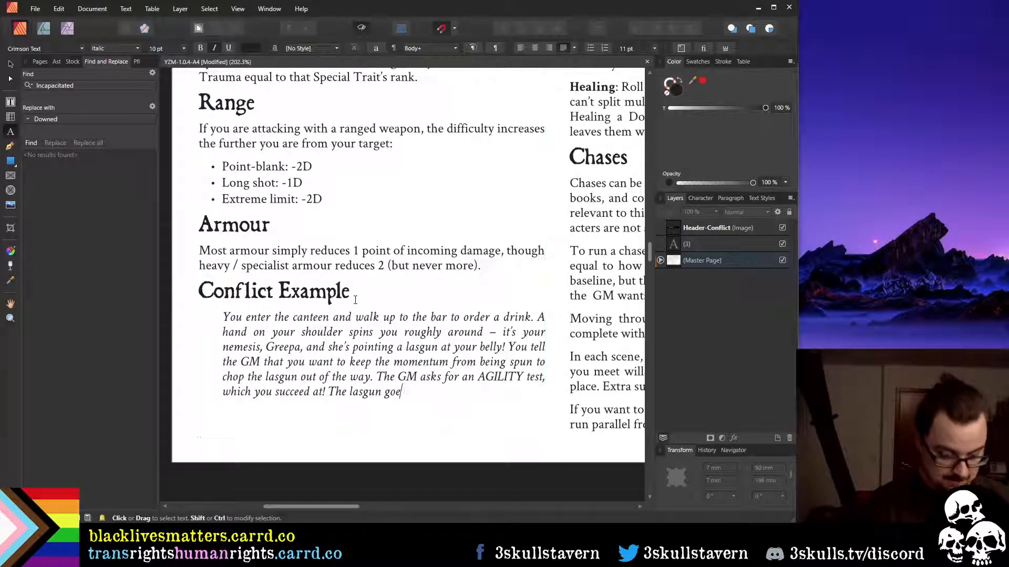
{"action": "type", "text": "s flying, but t"}
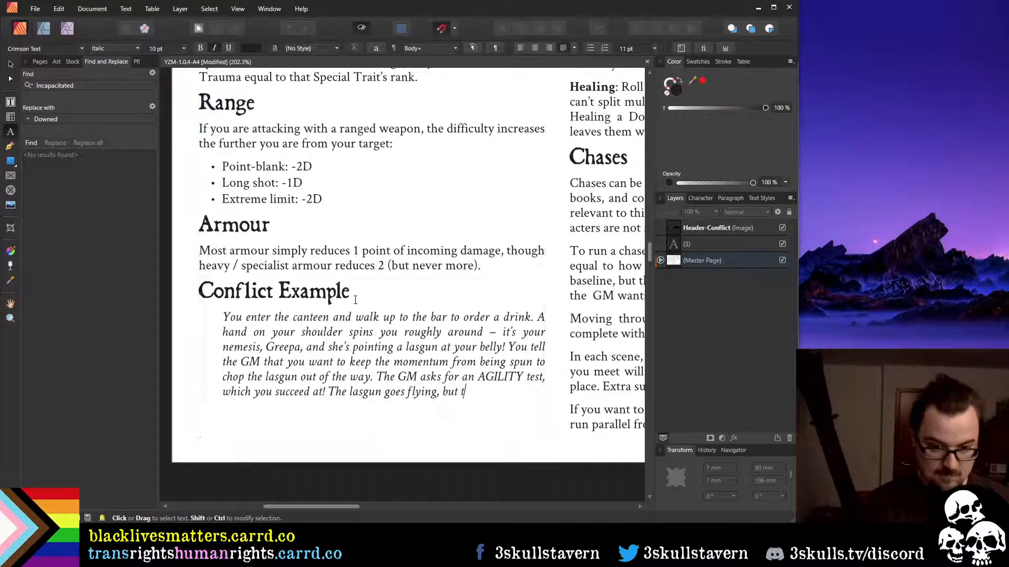
{"action": "type", "text": "he GM tells you that "}
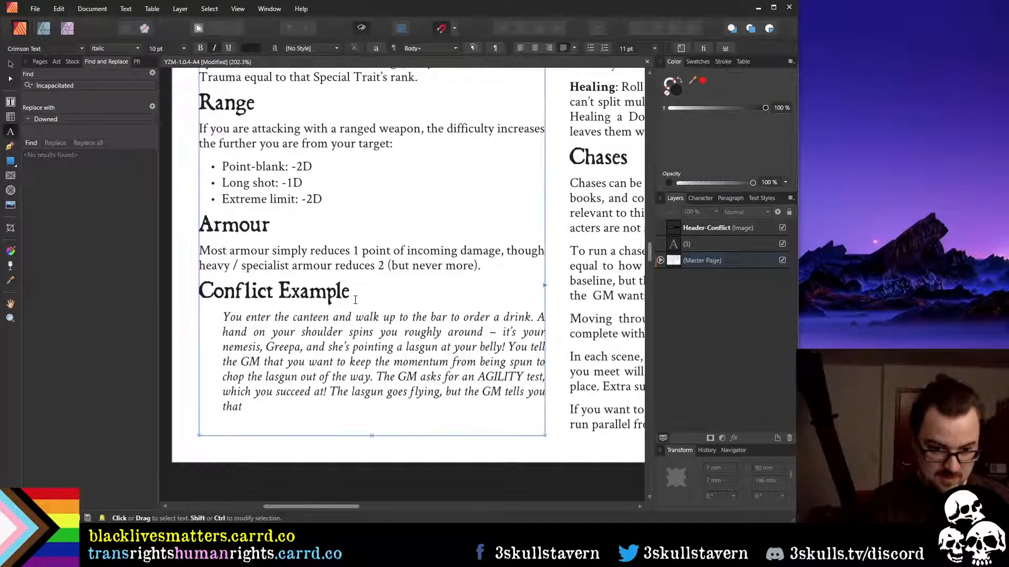
{"action": "type", "text": "Greepa "}
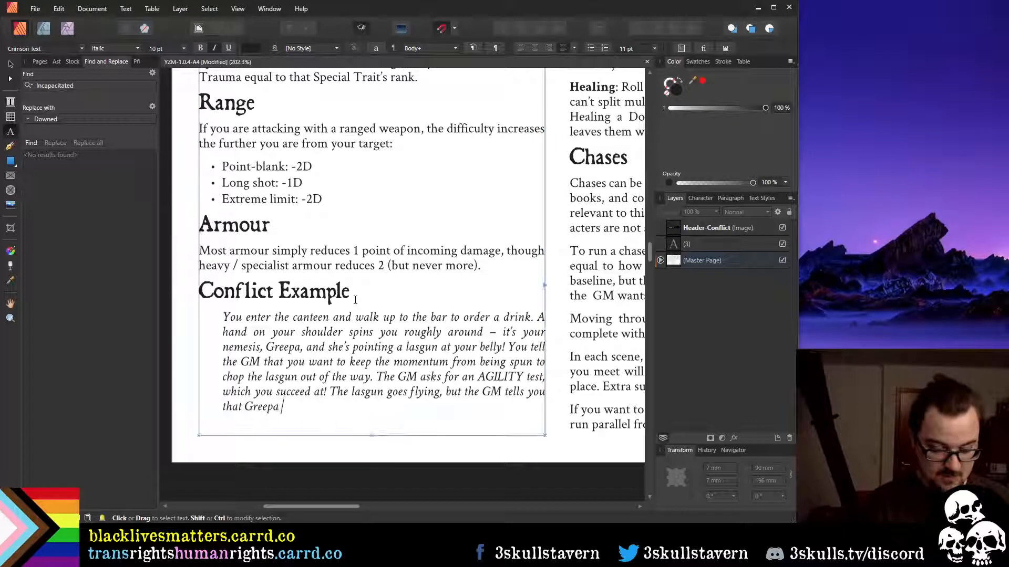
{"action": "type", "text": "has"}
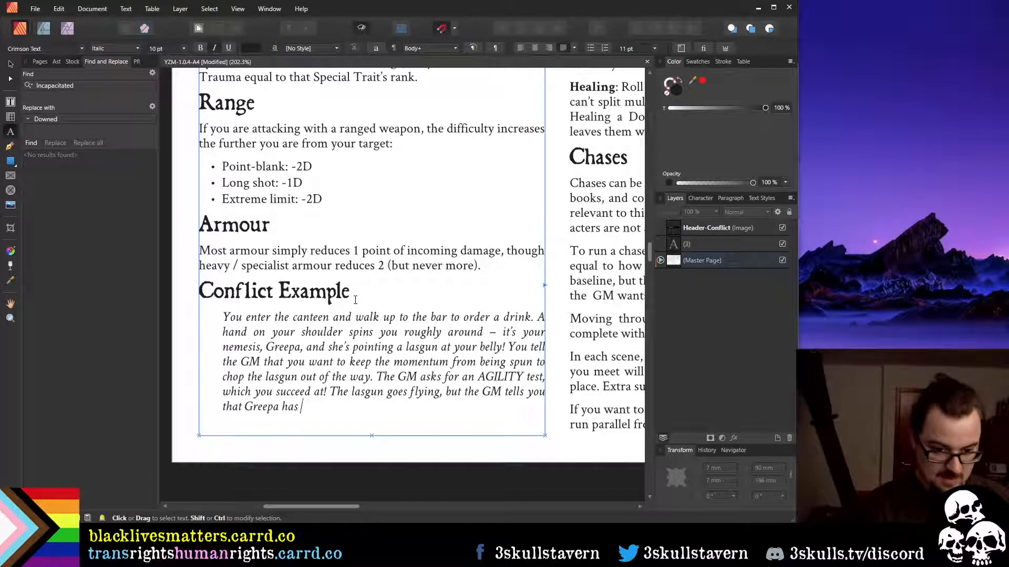
{"action": "key", "text": "BackSpace"}
{"action": "key", "text": "BackSpace"}
{"action": "key", "text": "BackSpace"}
{"action": "key", "text": "BackSpace"}
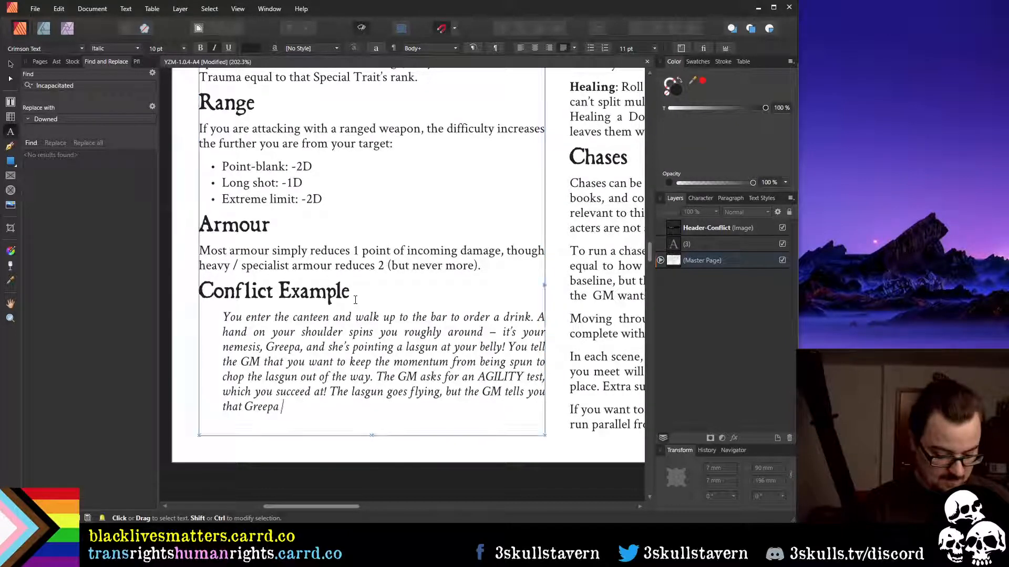
Extend the sentence after "Greepa" in the Conflict Example with "throws herself at you,"
{"action": "type", "text": "throws "}
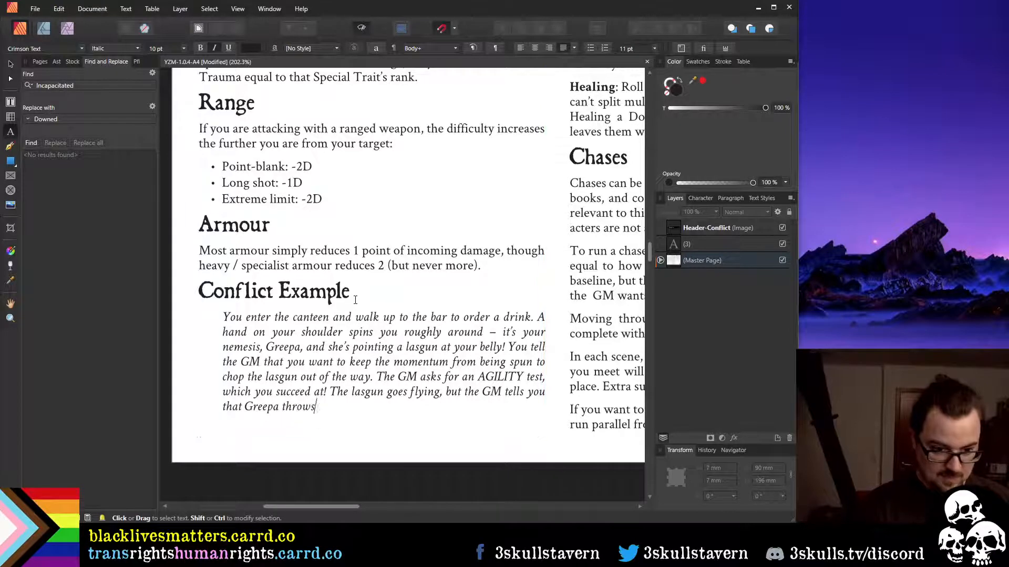
{"action": "type", "text": "herself"}
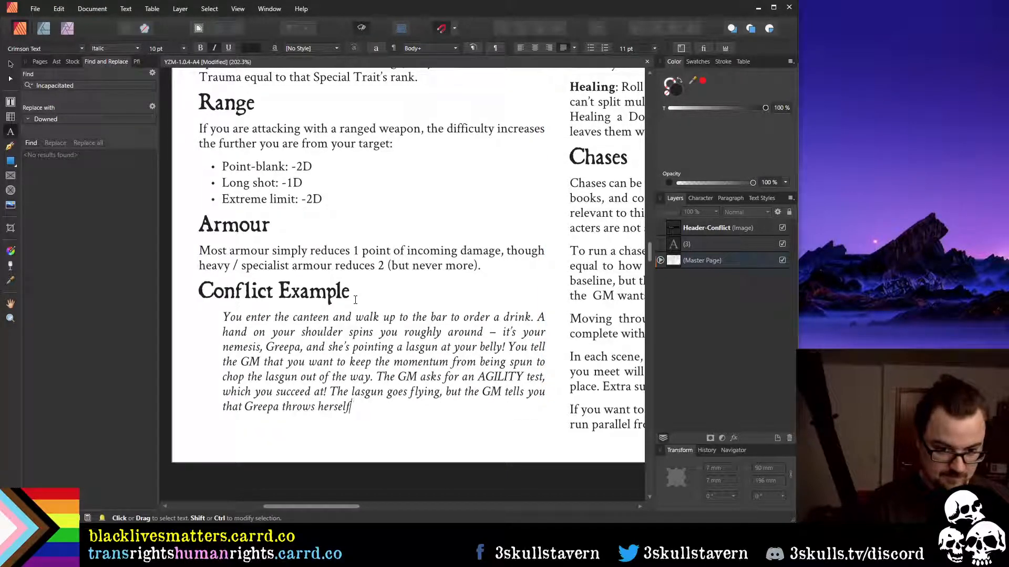
{"action": "type", "text": " at"}
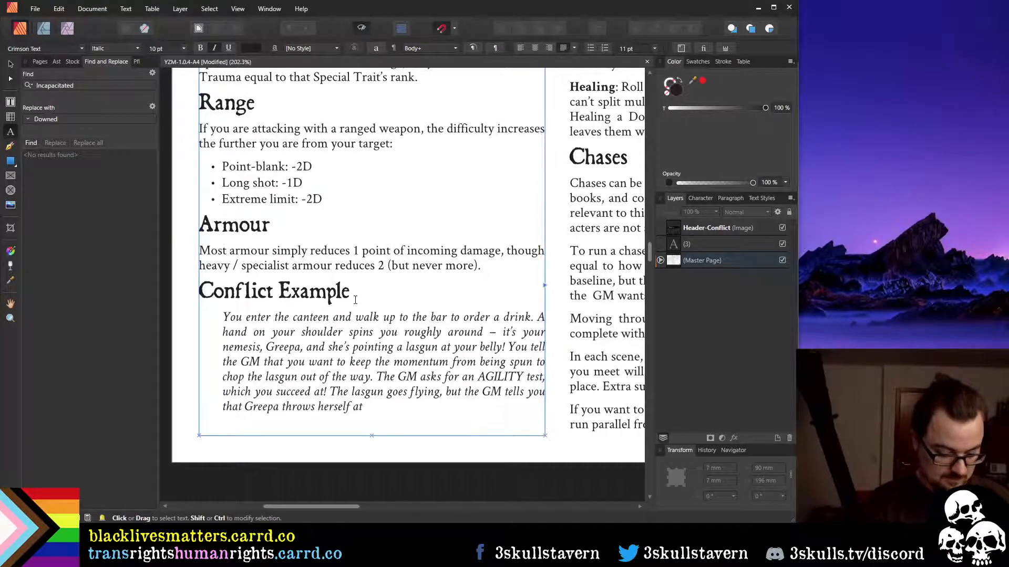
{"action": "type", "text": " you, "}
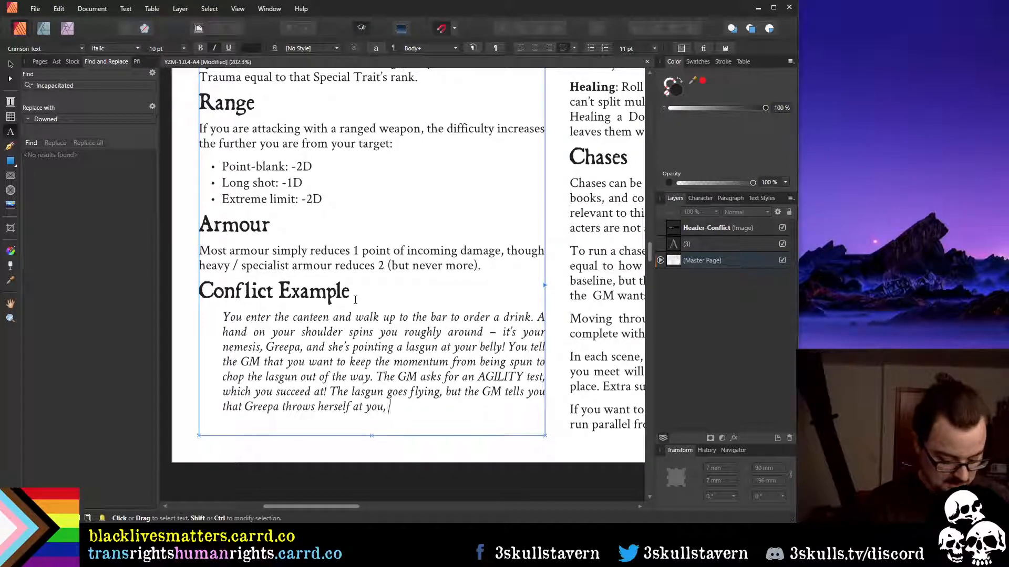
{"action": "type", "text": "grappling you in her"}
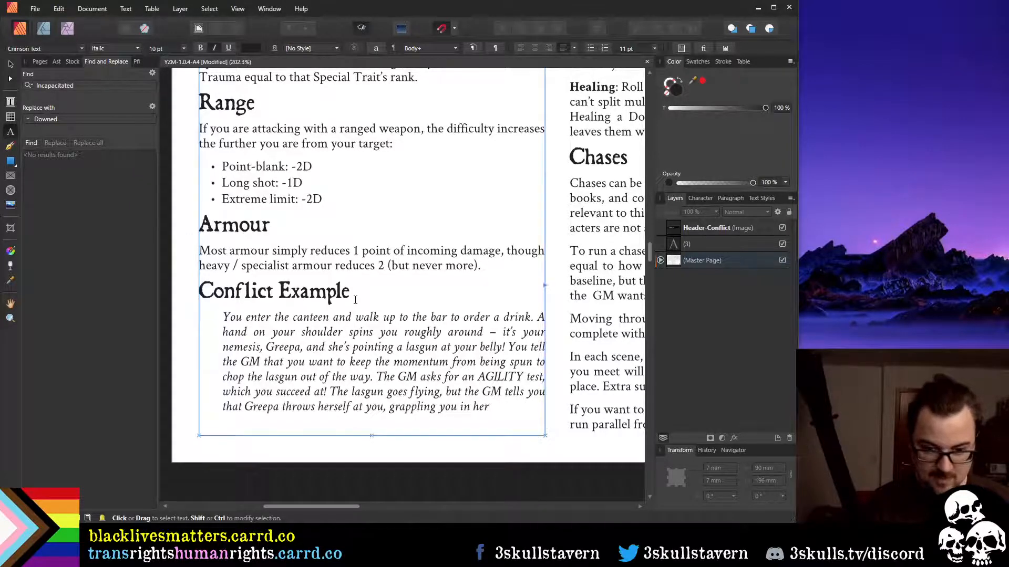
{"action": "key", "text": "BackSpace"}
{"action": "key", "text": "BackSpace"}
{"action": "key", "text": "BackSpace"}
{"action": "key", "text": "BackSpace"}
{"action": "key", "text": "BackSpace"}
{"action": "key", "text": "BackSpace"}
{"action": "key", "text": "BackSpace"}
{"action": "key", "text": "BackSpace"}
{"action": "key", "text": "BackSpace"}
{"action": "key", "text": "BackSpace"}
{"action": "key", "text": "BackSpace"}
{"action": "key", "text": "BackSpace"}
{"action": "key", "text": "BackSpace"}
{"action": "key", "text": "BackSpace"}
{"action": "key", "text": "BackSpace"}
{"action": "key", "text": "BackSpace"}
{"action": "key", "text": "BackSpace"}
{"action": "key", "text": "BackSpace"}
{"action": "key", "text": "BackSpace"}
{"action": "key", "text": "BackSpace"}
{"action": "key", "text": "BackSpace"}
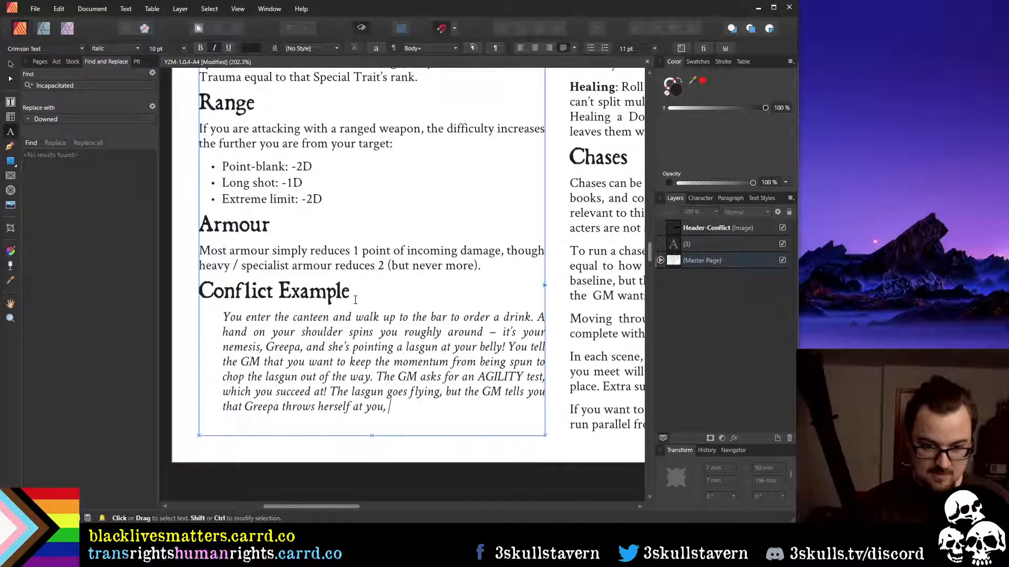
Complete the Conflict Example's last sentence after "throws herself at you," with "trying to grapple you."
{"action": "type", "text": "trying to g"}
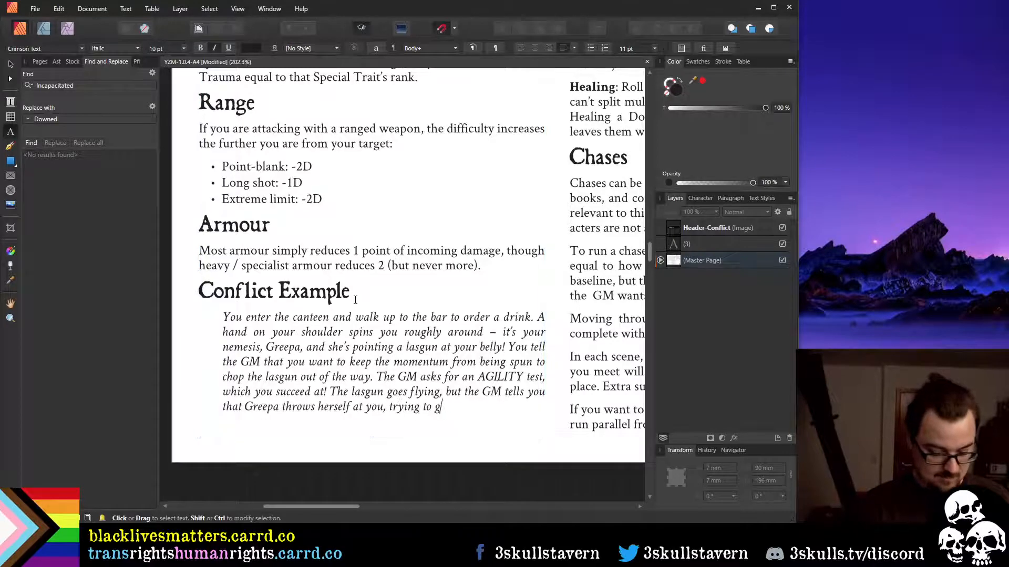
{"action": "type", "text": "rapple ypou"}
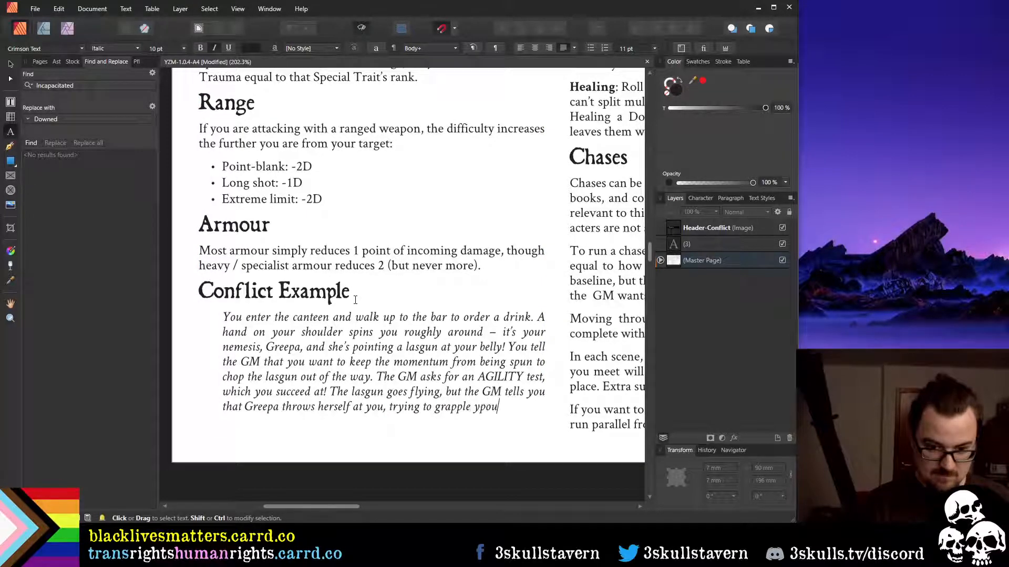
{"action": "key", "text": "BackSpace"}
{"action": "key", "text": "BackSpace"}
{"action": "type", "text": "ou."}
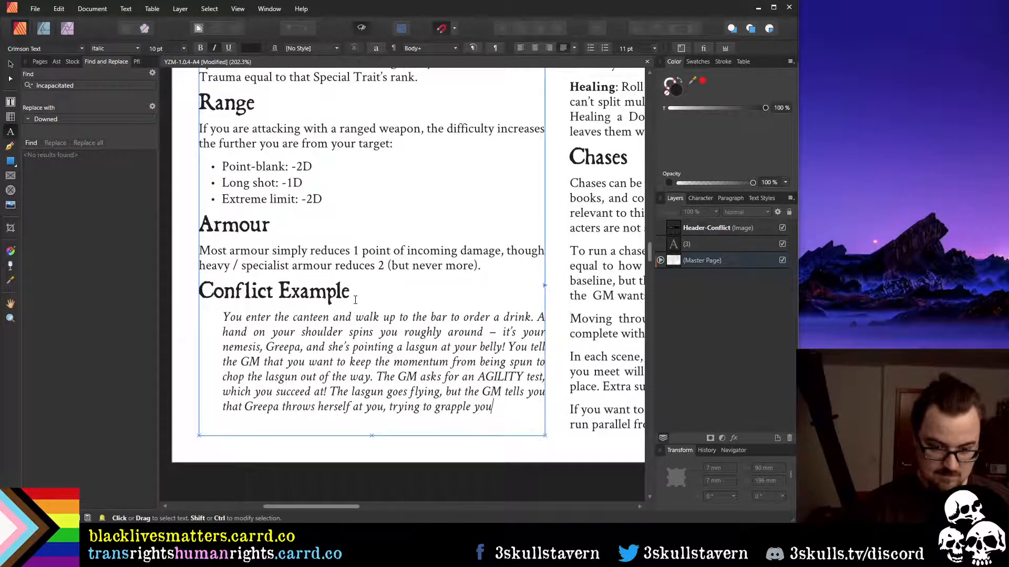
{"action": "type", "text": " You roll"}
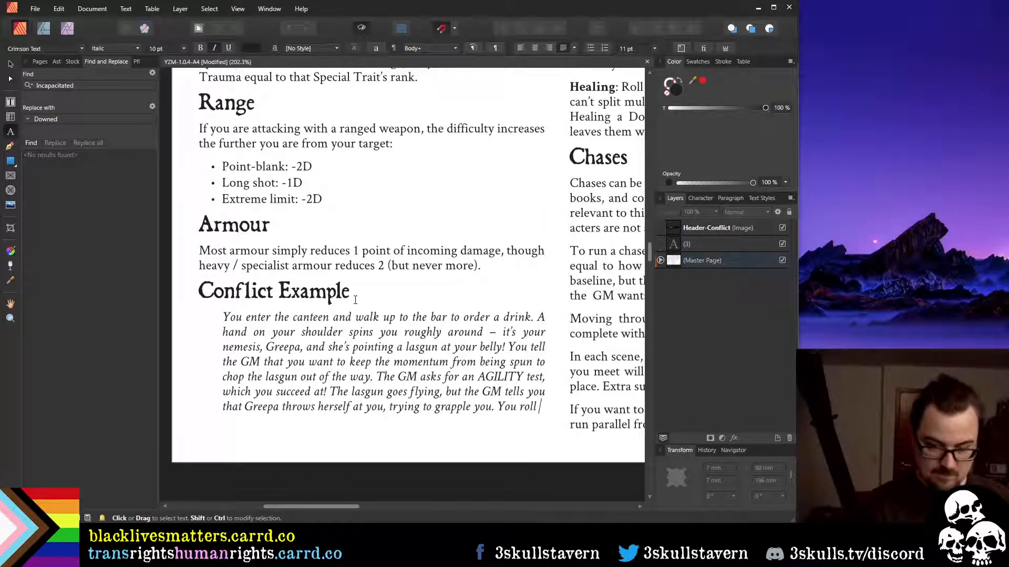
{"action": "key", "text": "Escape"}
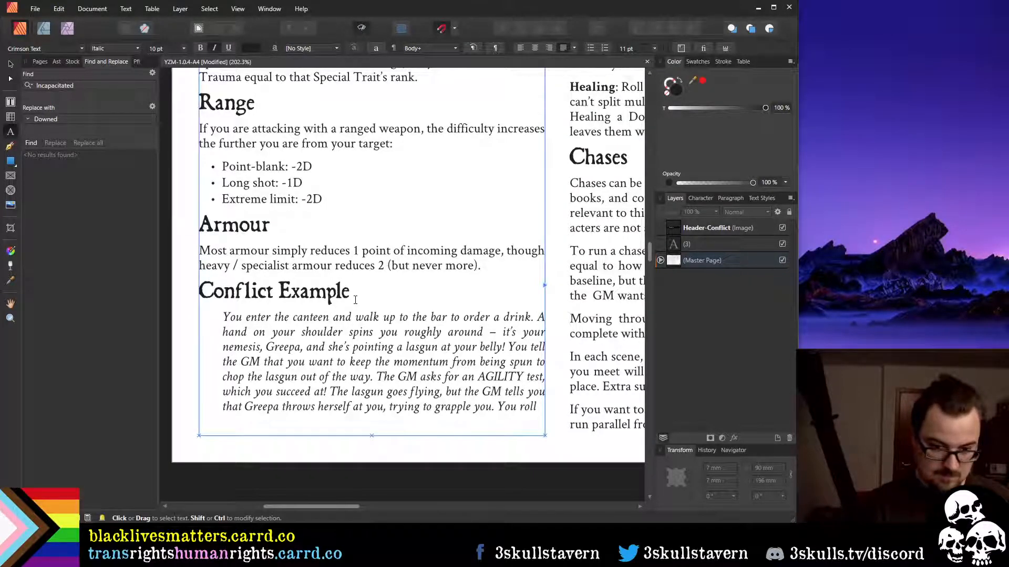
{"action": "key", "text": "ctrl+shift+Left"}
{"action": "key", "text": "ctrl+shift+Left"}
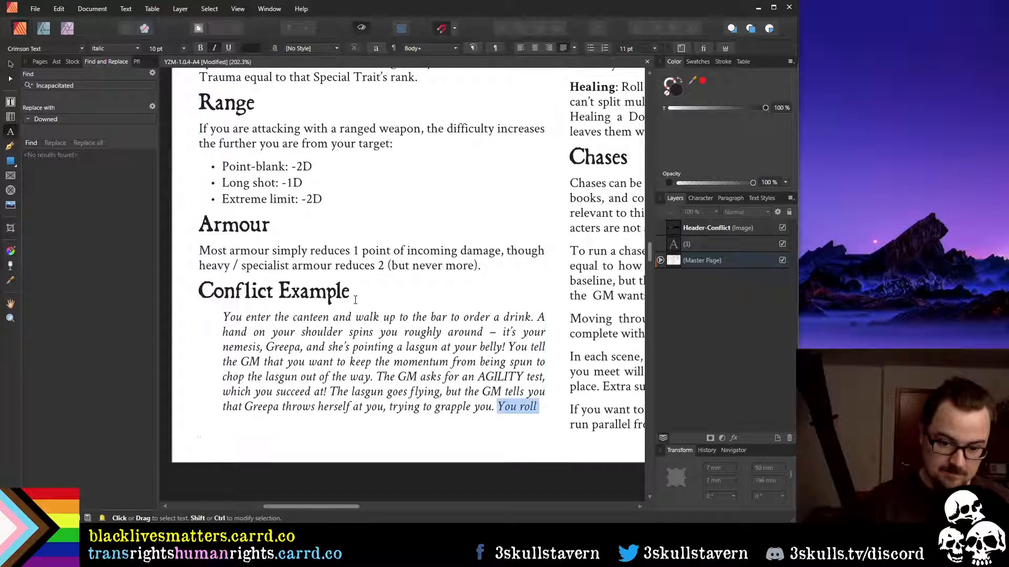
End the Conflict Example with "In the meantime, your friends notice what is happening and come to your aid..."
{"action": "type", "text": "In the m"}
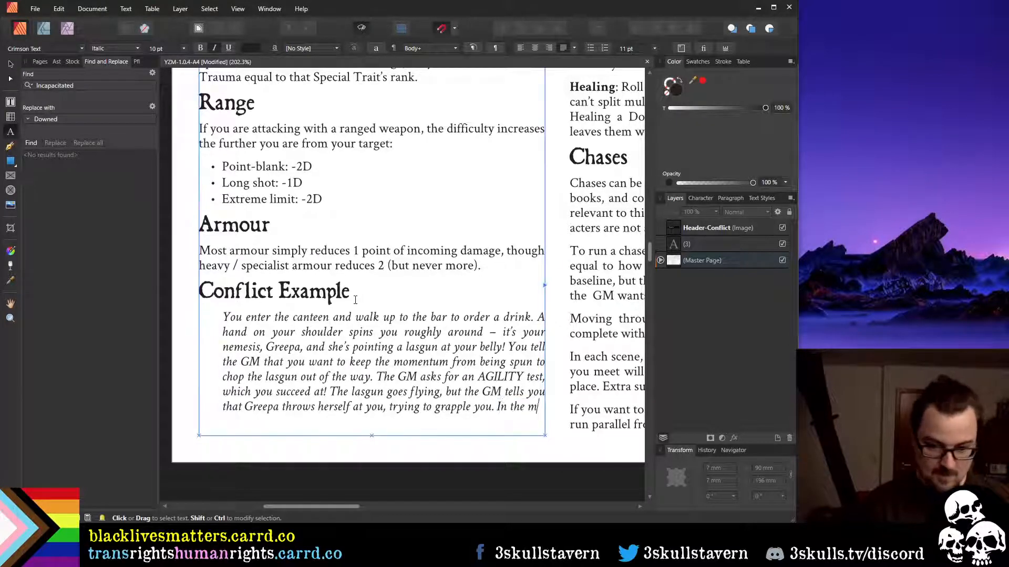
{"action": "type", "text": "eantime, y"}
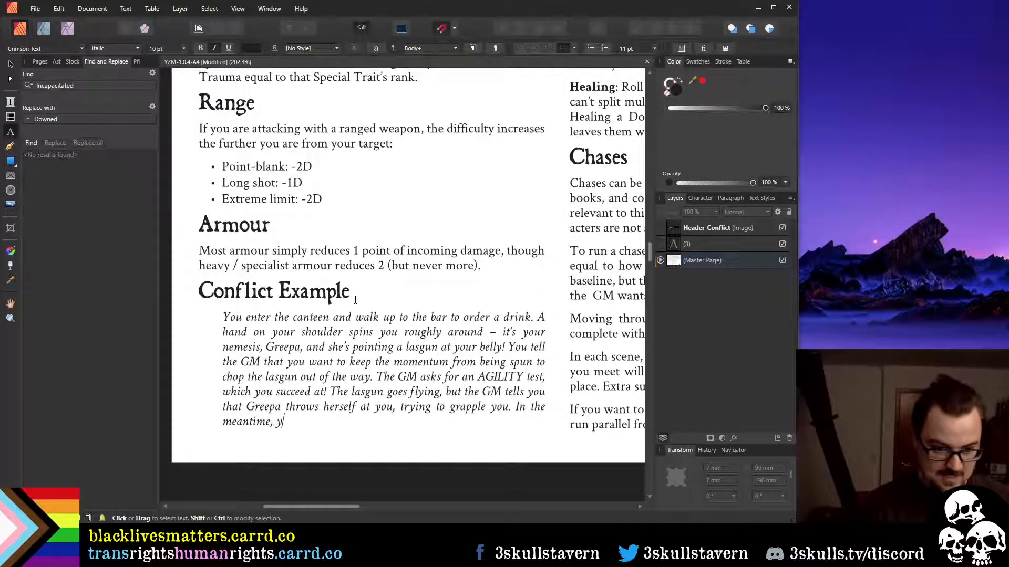
{"action": "type", "text": "our frien"}
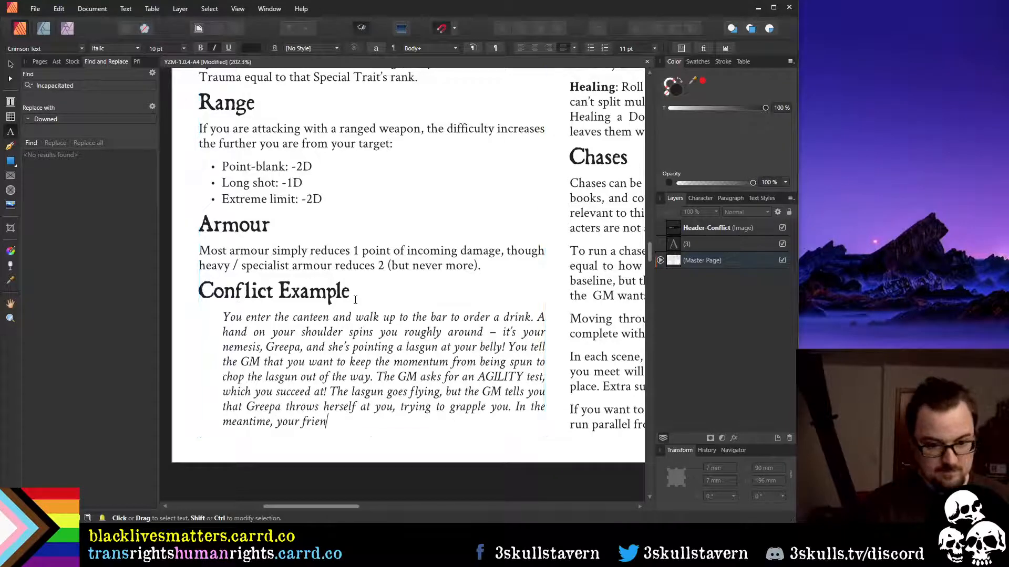
{"action": "type", "text": "ds"}
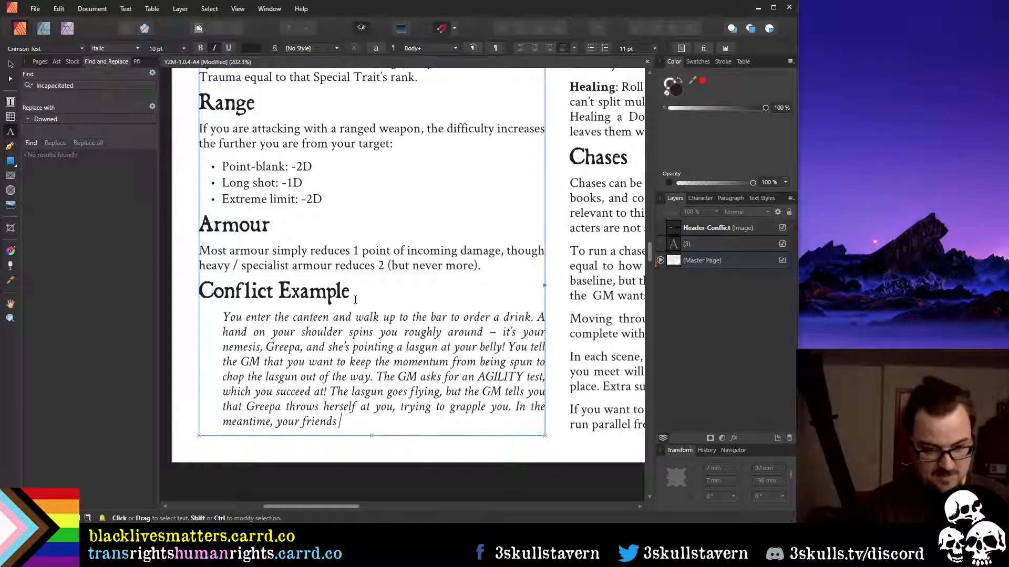
{"action": "type", "text": " a"}
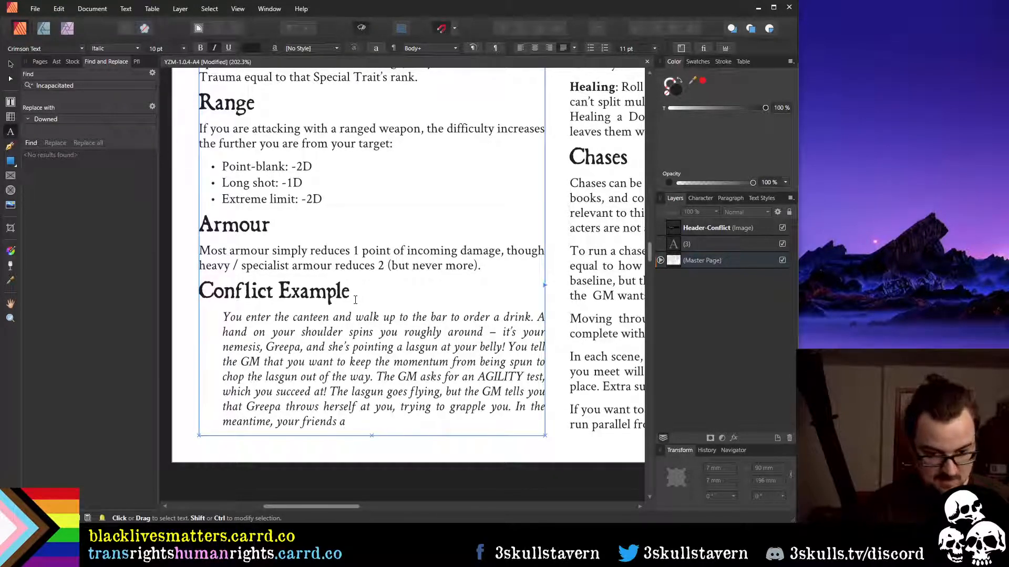
{"action": "key", "text": "BackSpace"}
{"action": "type", "text": "notice"}
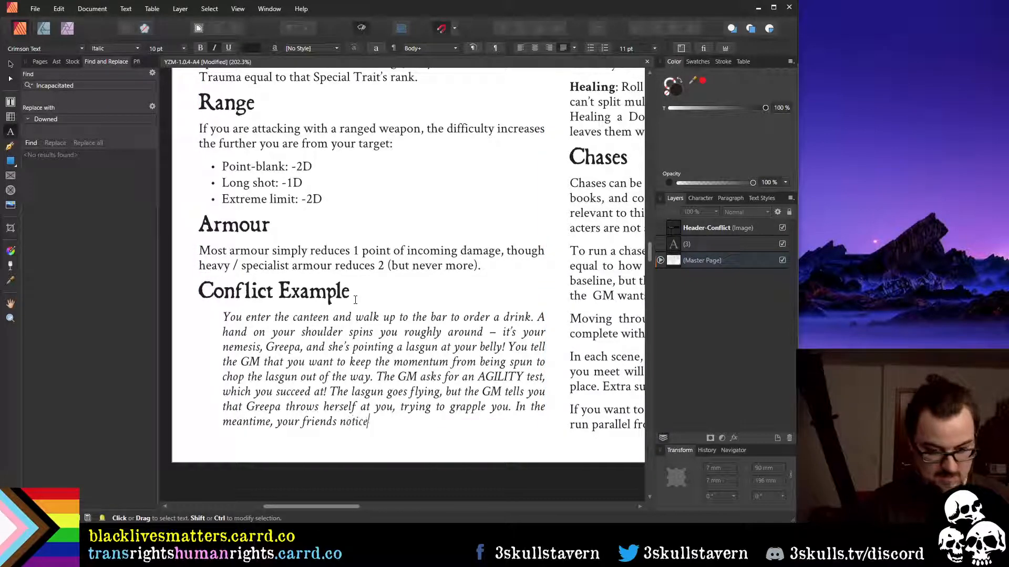
{"action": "type", "text": " what is happen"}
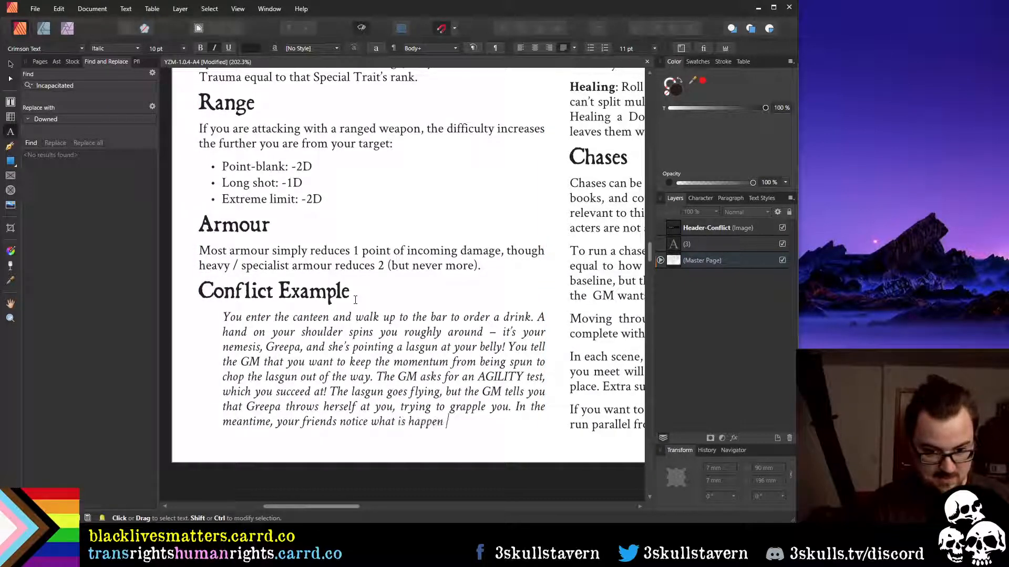
{"action": "type", "text": "ing and come to"}
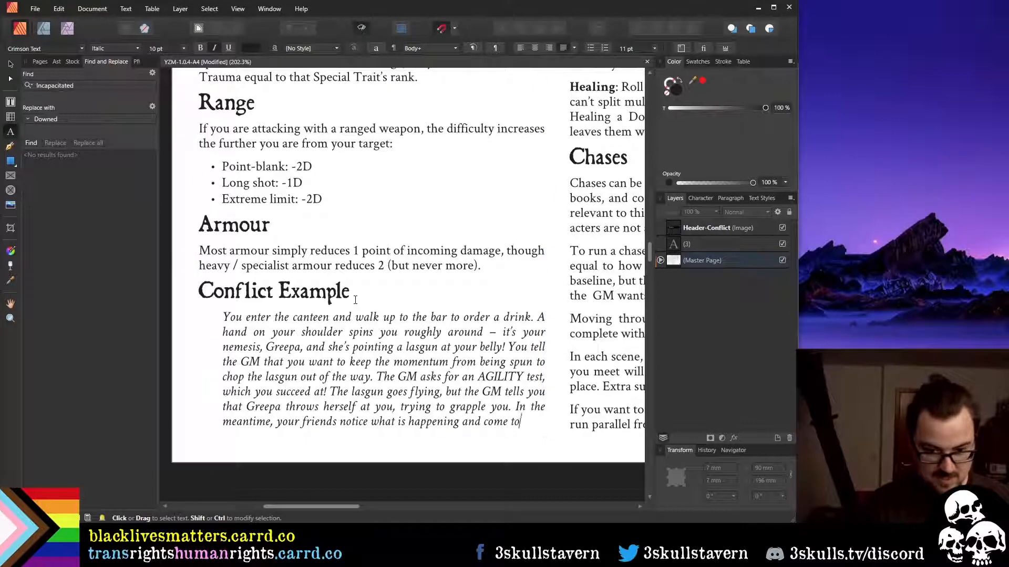
{"action": "type", "text": " your aid..."}
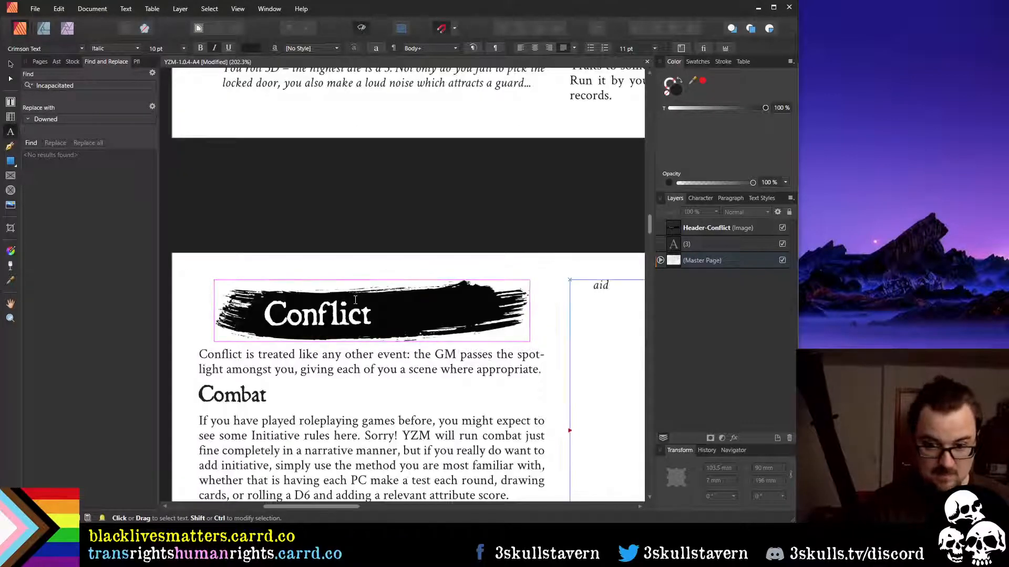
Examine how the Conflict Example text fits at the end of its column on the Conflict page
{"action": "scroll", "coordinate": [367, 326], "scroll_direction": "down", "scroll_amount": 6}
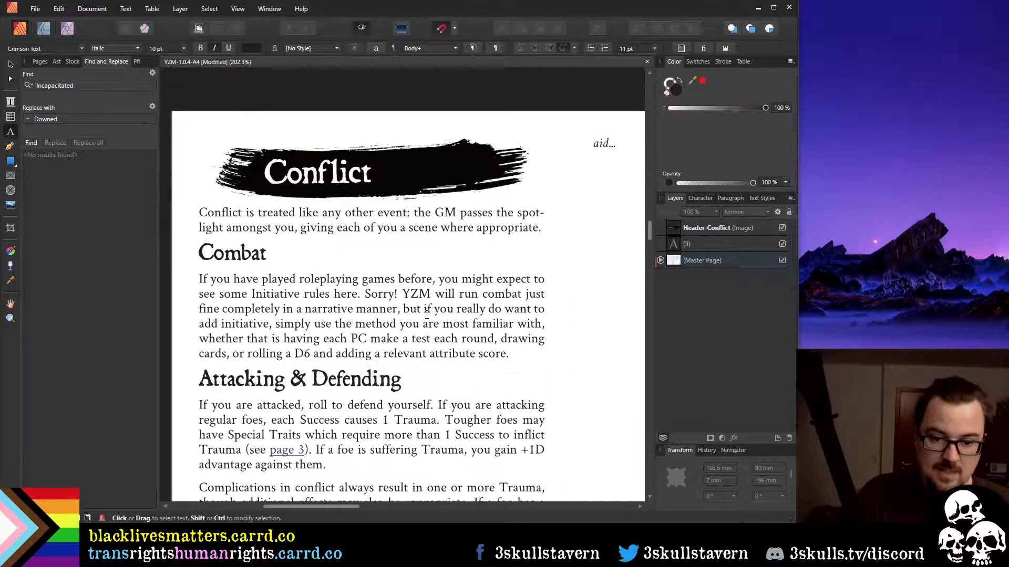
{"action": "scroll", "coordinate": [417, 375], "scroll_direction": "down", "scroll_amount": 6}
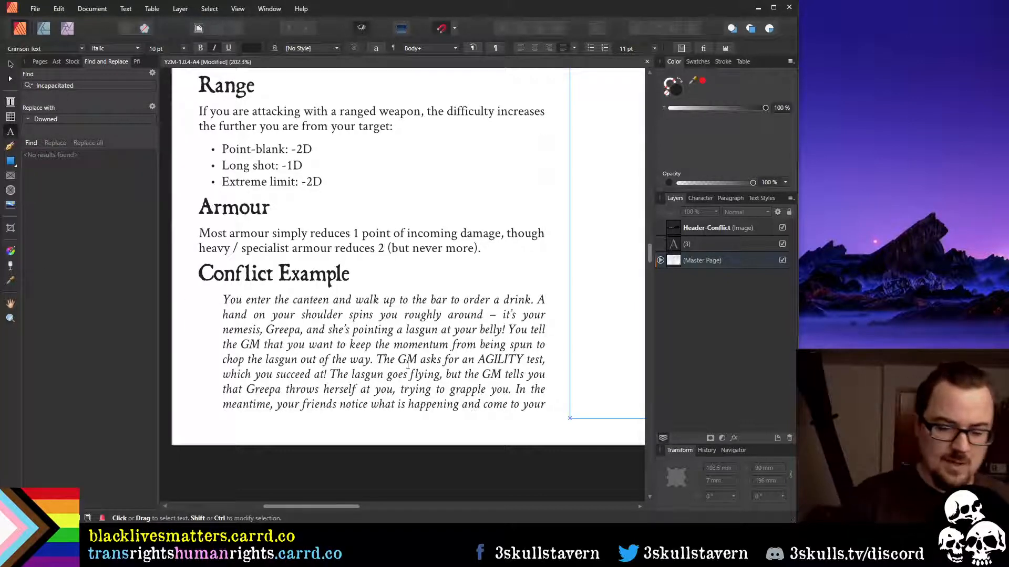
{"action": "scroll", "coordinate": [475, 335], "scroll_direction": "up", "scroll_amount": 1}
{"action": "scroll", "coordinate": [475, 335], "scroll_direction": "down", "scroll_amount": 3}
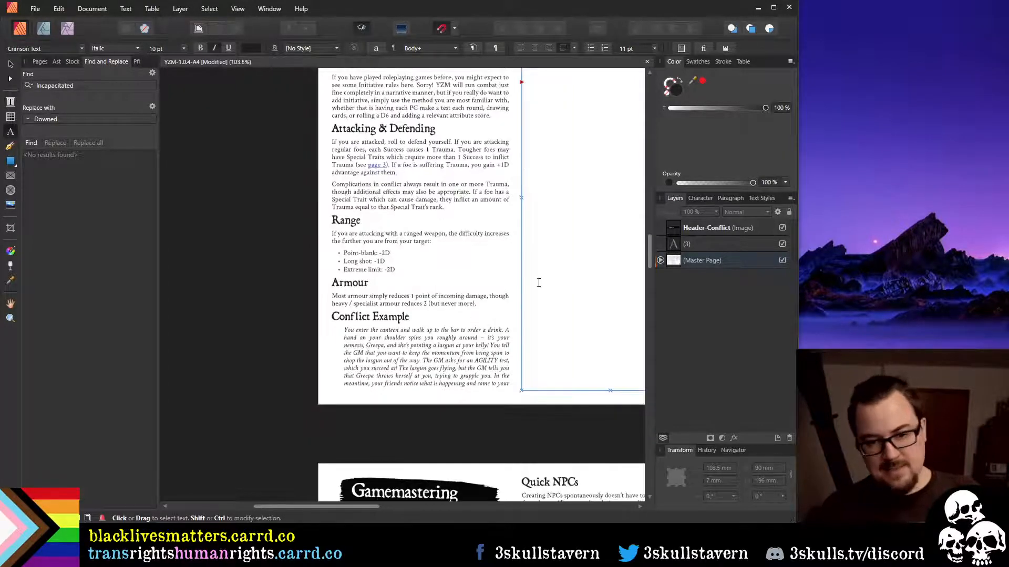
{"action": "scroll", "coordinate": [538, 282], "scroll_direction": "up", "scroll_amount": 2}
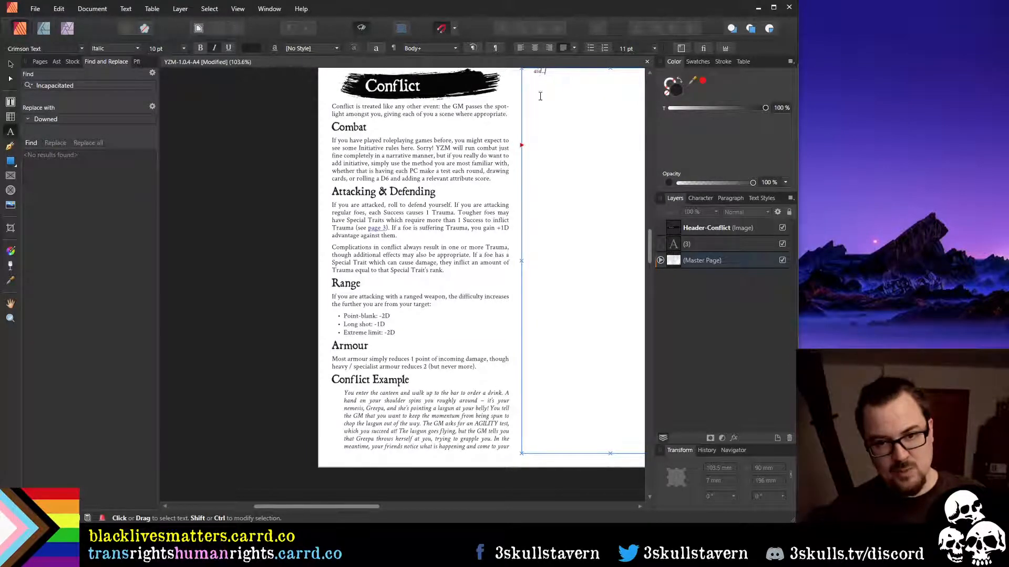
{"action": "scroll", "coordinate": [542, 201], "scroll_direction": "down", "scroll_amount": 1}
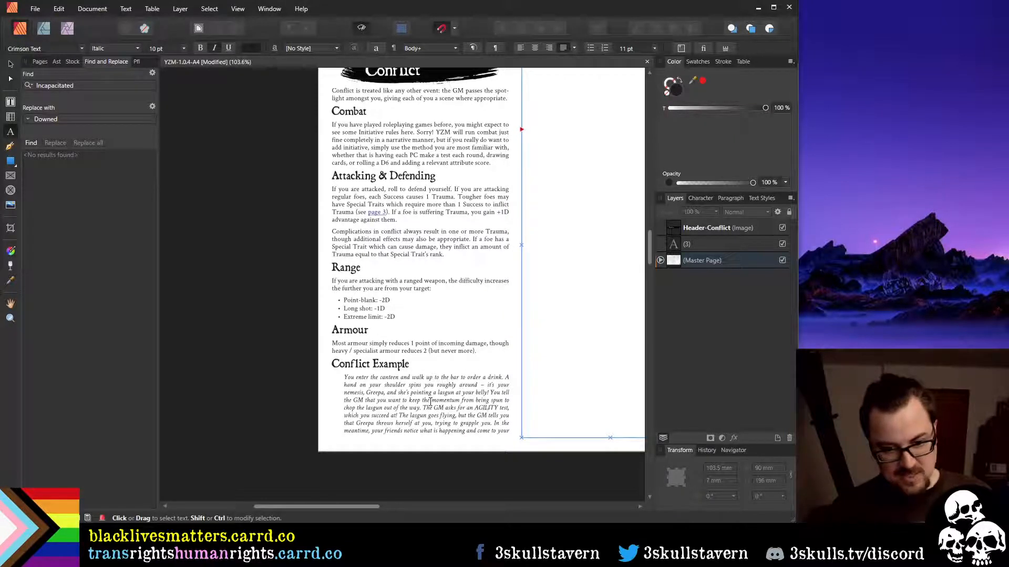
{"action": "scroll", "coordinate": [445, 412], "scroll_direction": "up", "scroll_amount": 2}
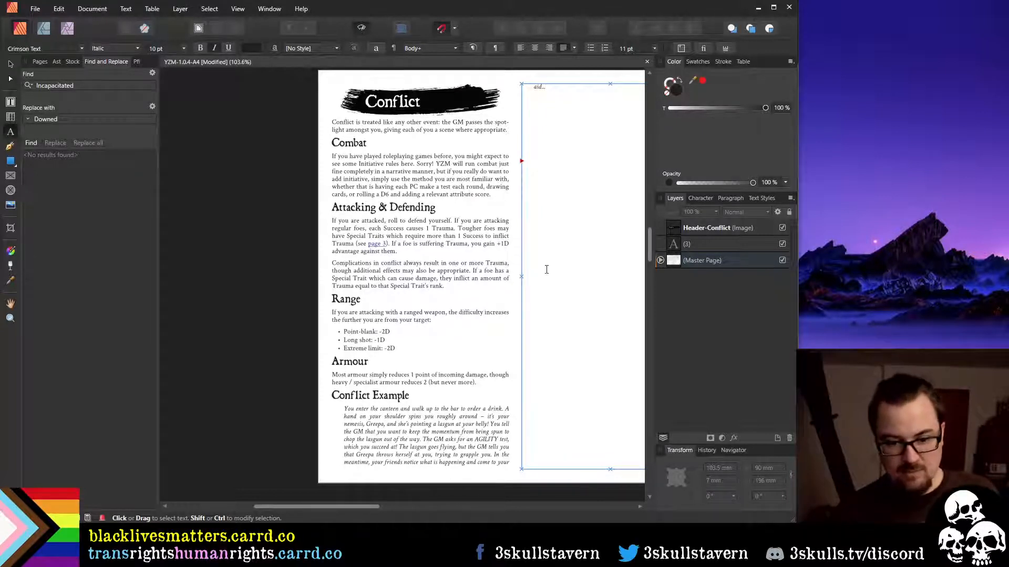
Select the whole Conflict Example paragraph and open its hyphenation settings
{"action": "triple_click", "coordinate": [345, 415]}
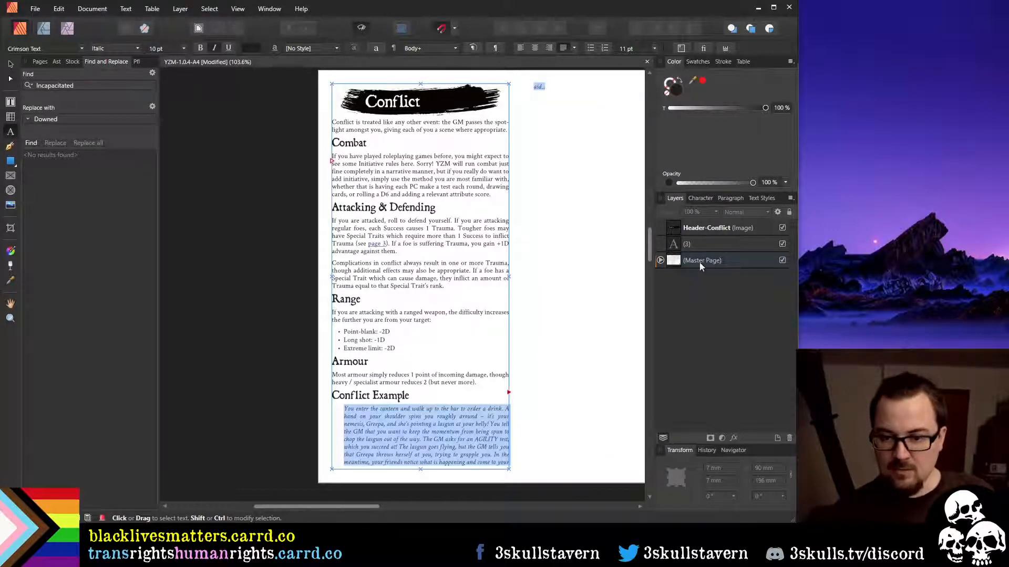
{"action": "left_click", "coordinate": [702, 198]}
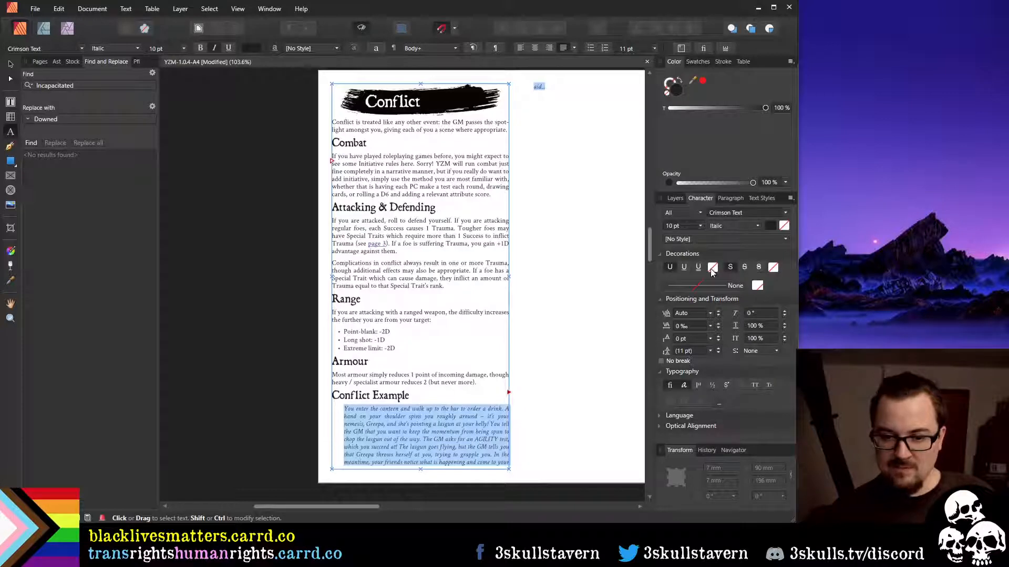
{"action": "left_click", "coordinate": [732, 199]}
{"action": "scroll", "coordinate": [794, 295], "scroll_direction": "down", "scroll_amount": 3}
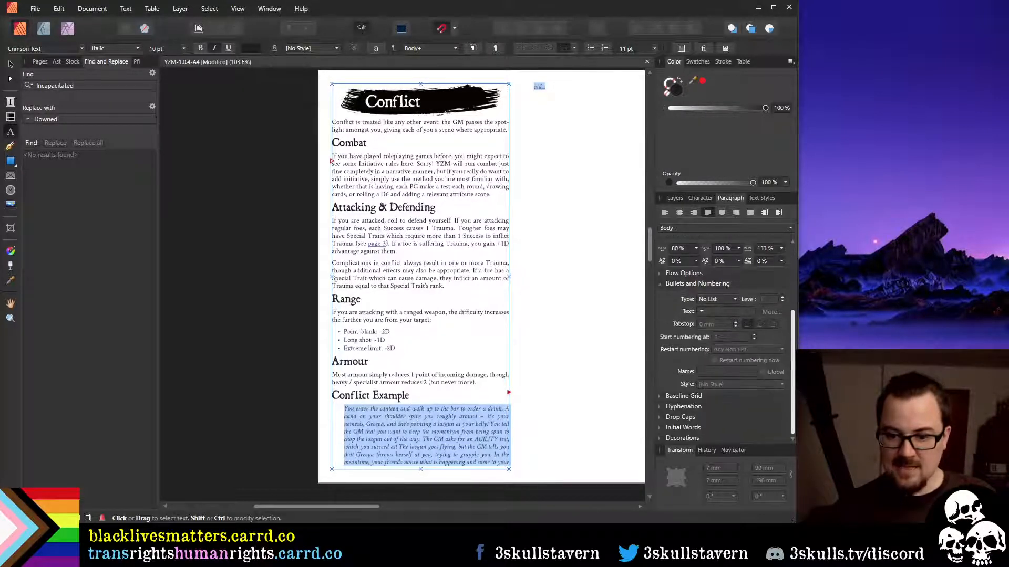
{"action": "left_click", "coordinate": [660, 407]}
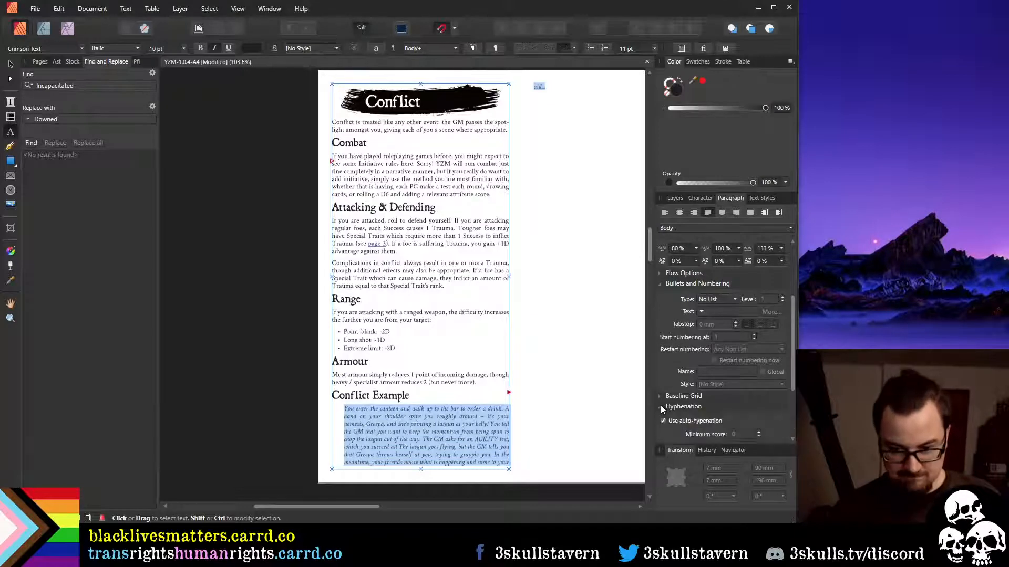
{"action": "scroll", "coordinate": [793, 353], "scroll_direction": "down", "scroll_amount": 3}
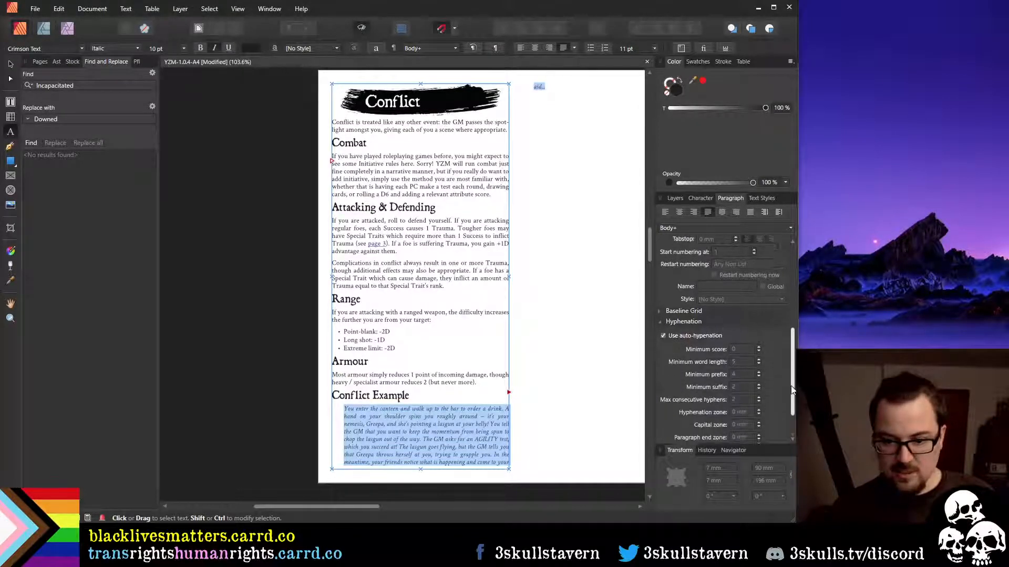
{"action": "scroll", "coordinate": [484, 427], "scroll_direction": "up", "scroll_amount": 3}
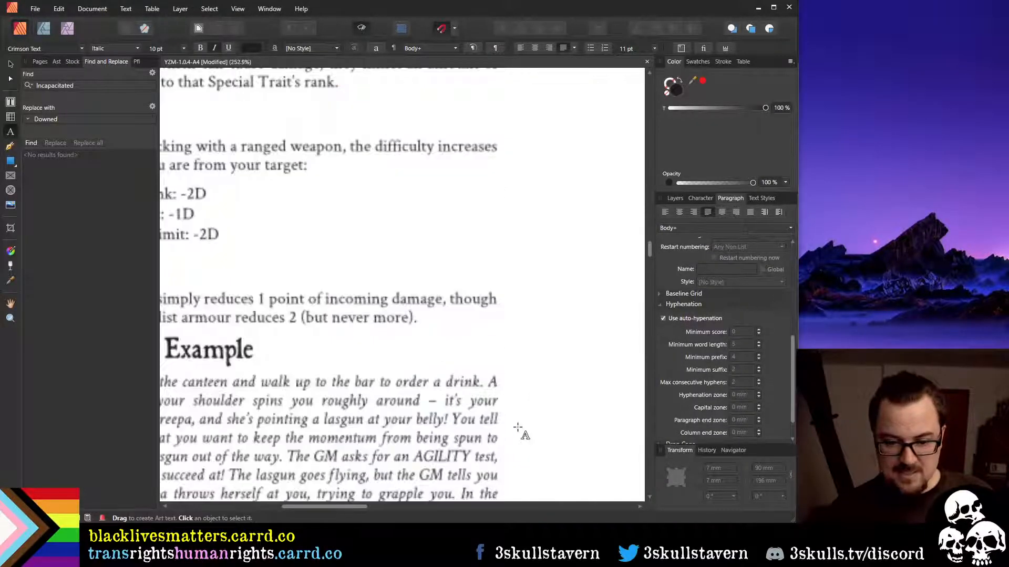
{"action": "scroll", "coordinate": [515, 420], "scroll_direction": "down", "scroll_amount": 2}
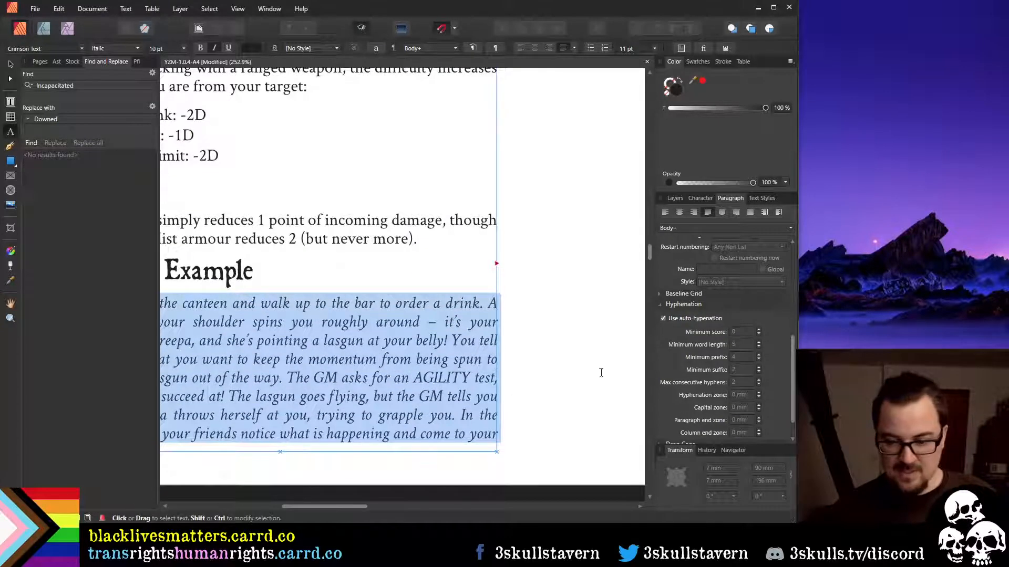
Try a minimum hyphenation prefix of 3 and a minimum word length of 4 on the Conflict Example paragraph
{"action": "left_click", "coordinate": [711, 321]}
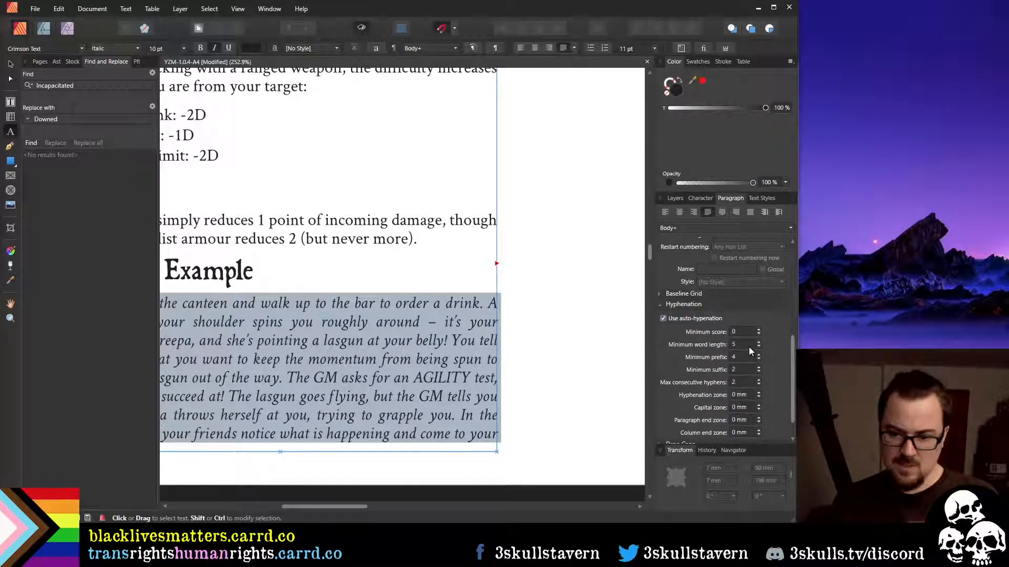
{"action": "left_click", "coordinate": [760, 347]}
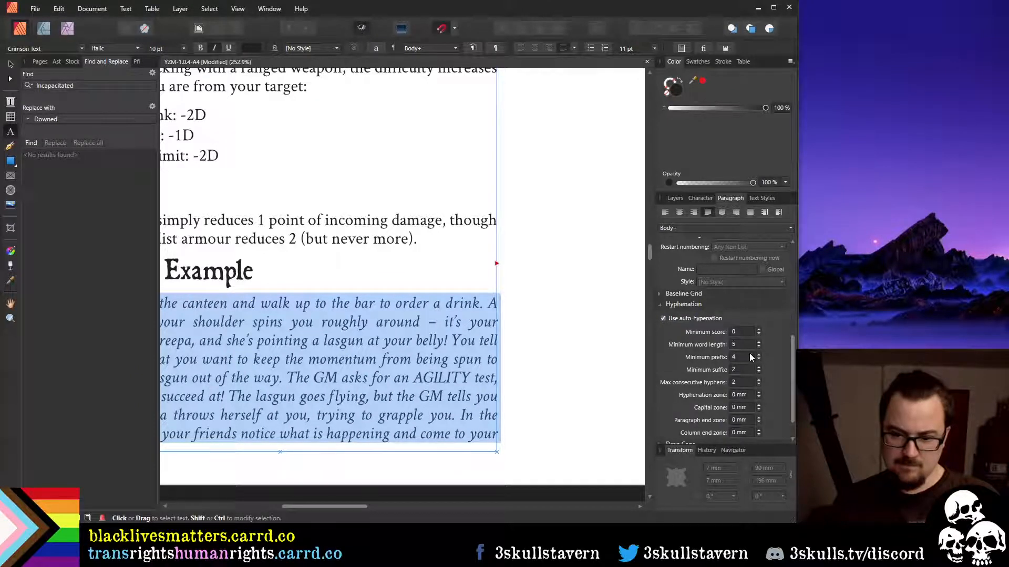
{"action": "left_click", "coordinate": [760, 359]}
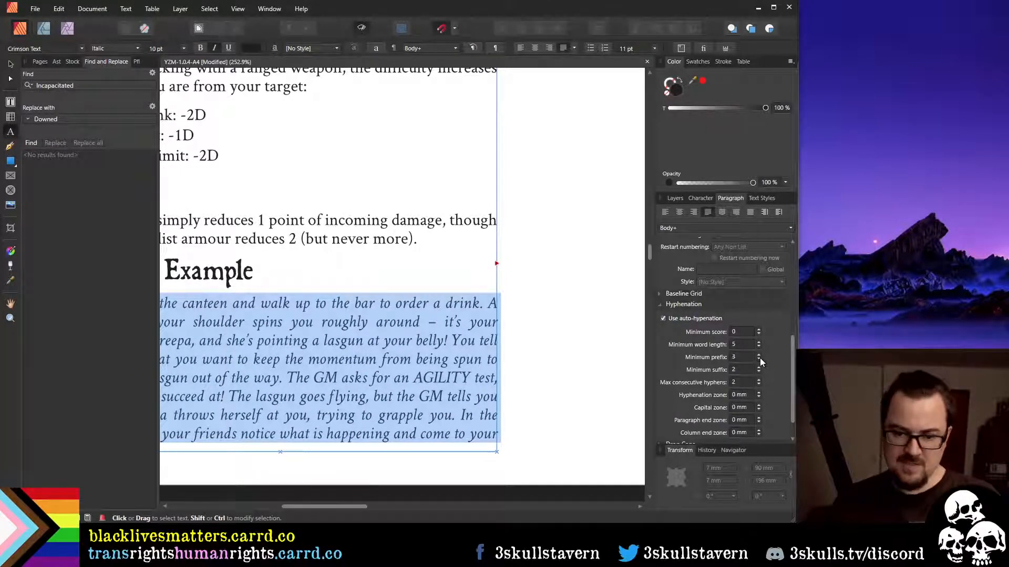
{"action": "left_click", "coordinate": [760, 359]}
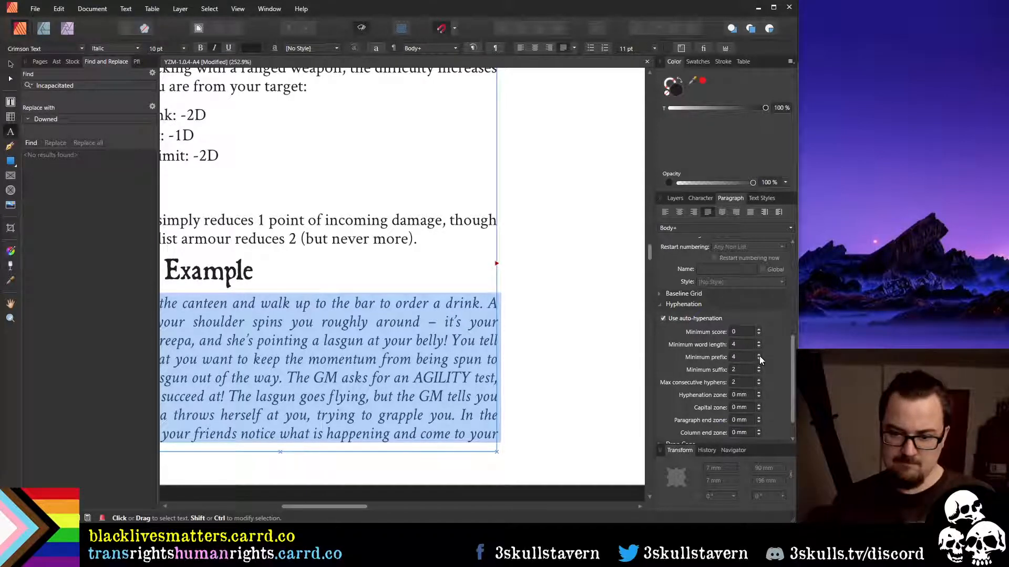
{"action": "left_click", "coordinate": [759, 343]}
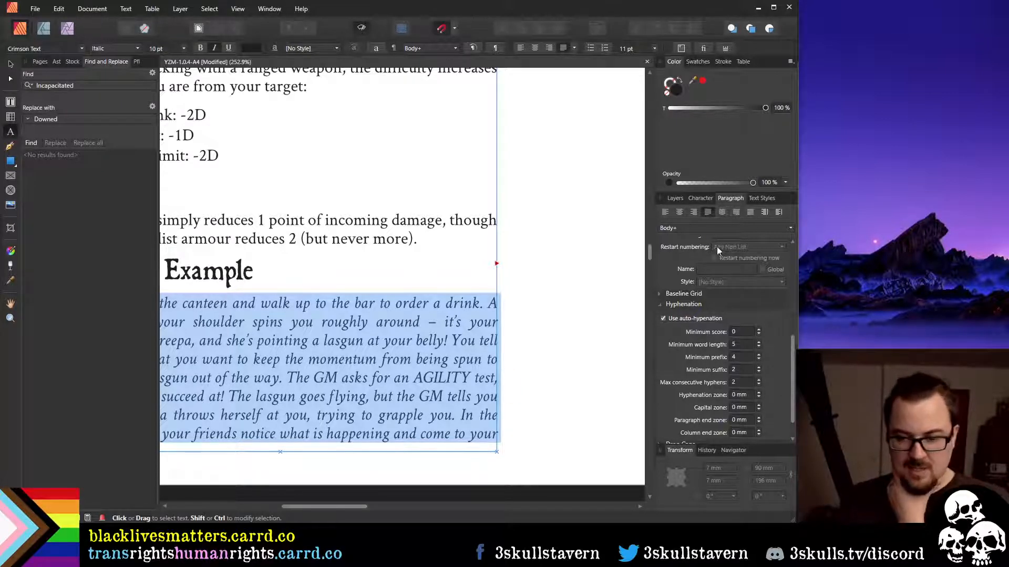
Set the tracking of the selected Conflict Example paragraph to -5‰ and check how it fits in the column
{"action": "left_click", "coordinate": [701, 198]}
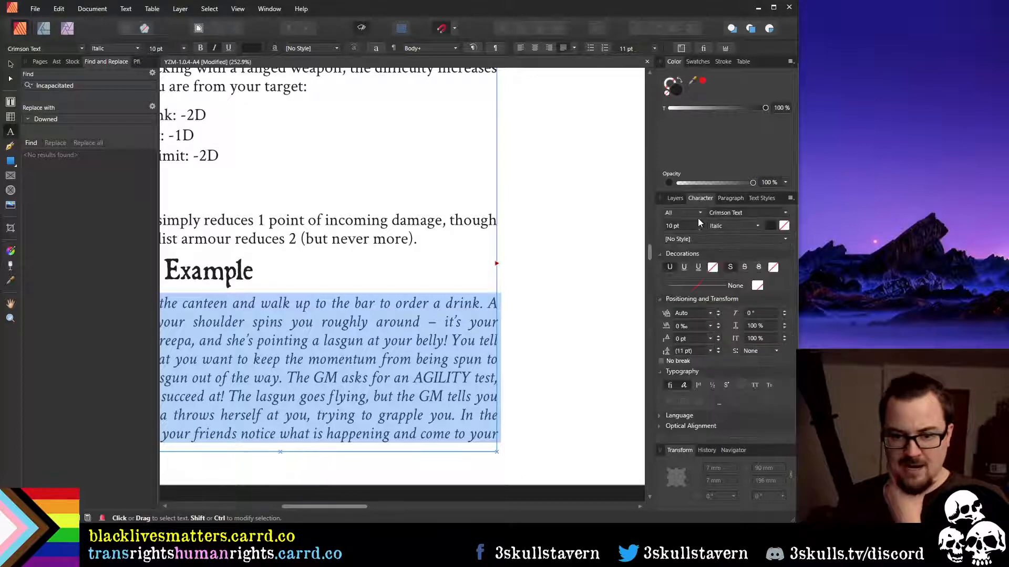
{"action": "left_click", "coordinate": [712, 330]}
{"action": "left_click", "coordinate": [711, 330]}
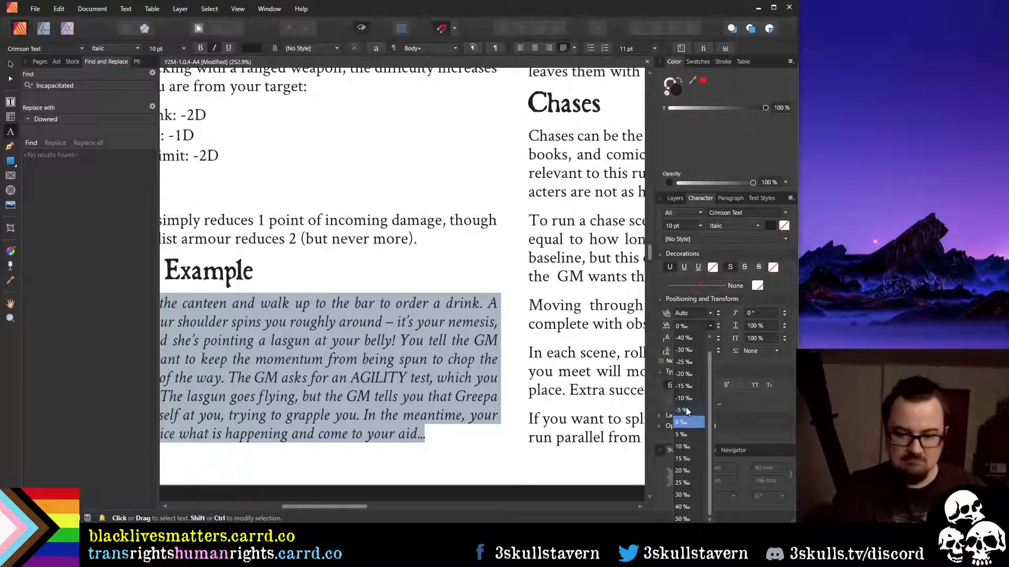
{"action": "left_click", "coordinate": [779, 372]}
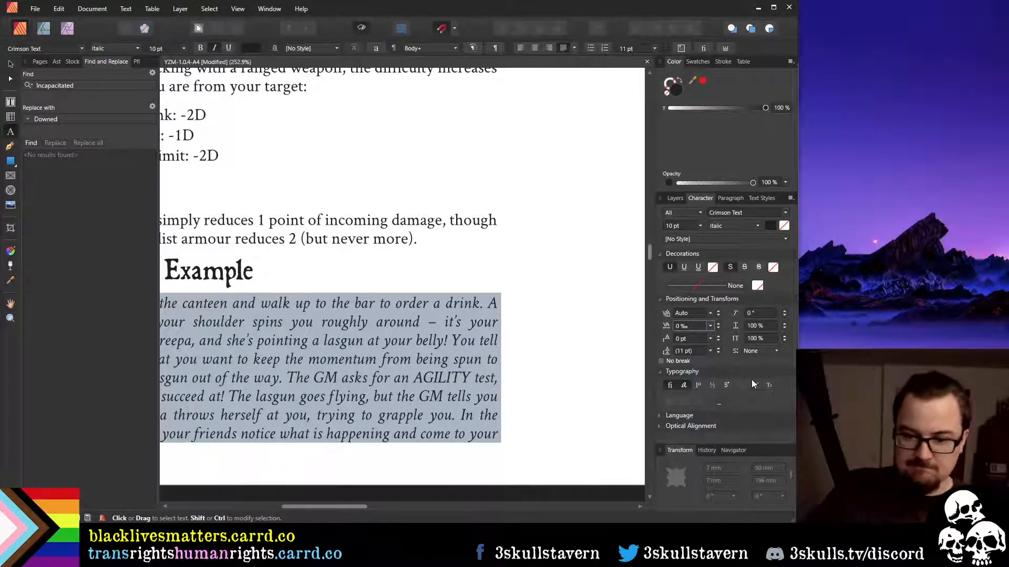
{"action": "left_click", "coordinate": [709, 325]}
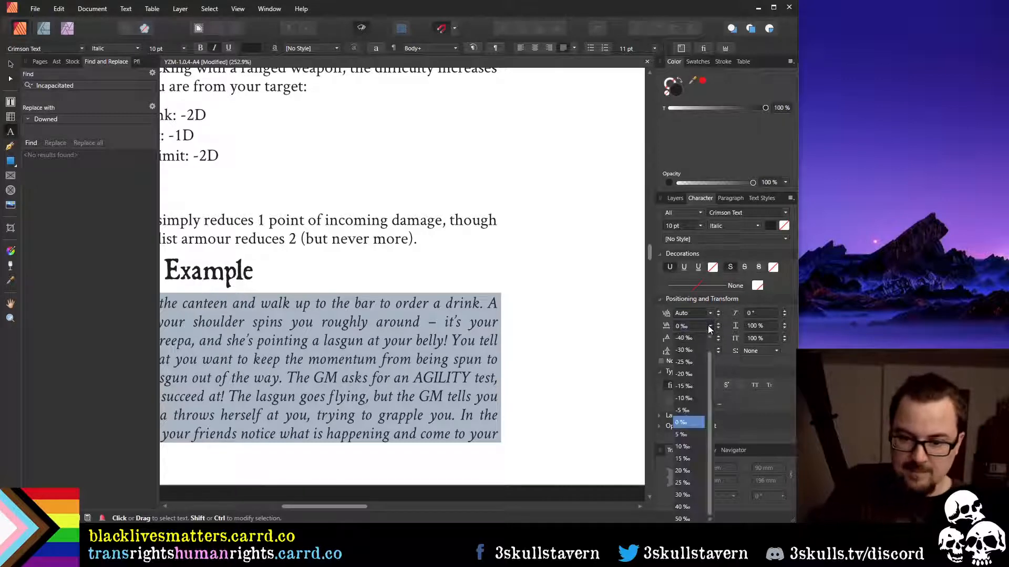
{"action": "left_click", "coordinate": [685, 415]}
{"action": "left_click", "coordinate": [441, 268]}
{"action": "scroll", "coordinate": [441, 268], "scroll_direction": "down", "scroll_amount": 5}
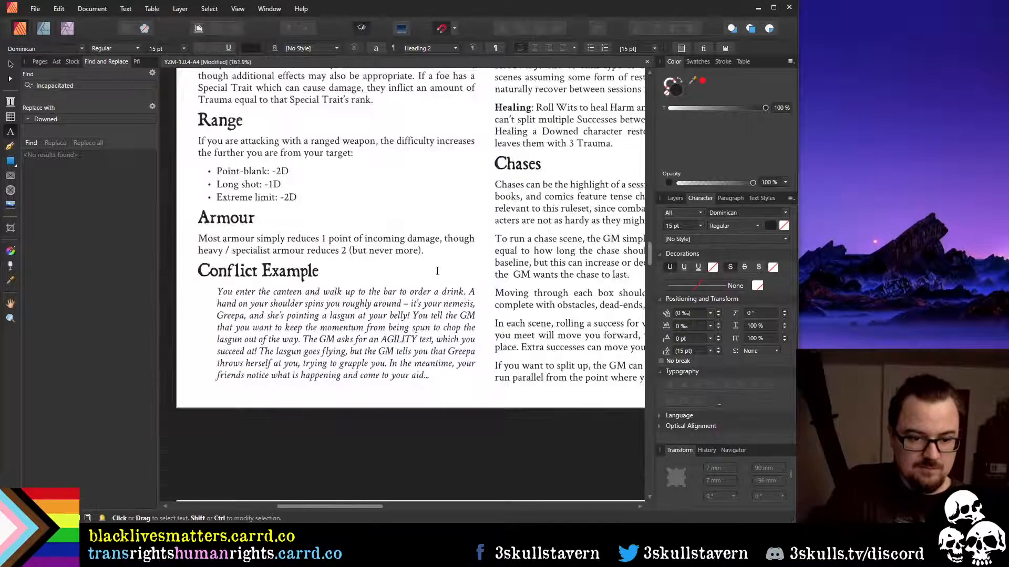
{"action": "scroll", "coordinate": [498, 274], "scroll_direction": "up", "scroll_amount": 3}
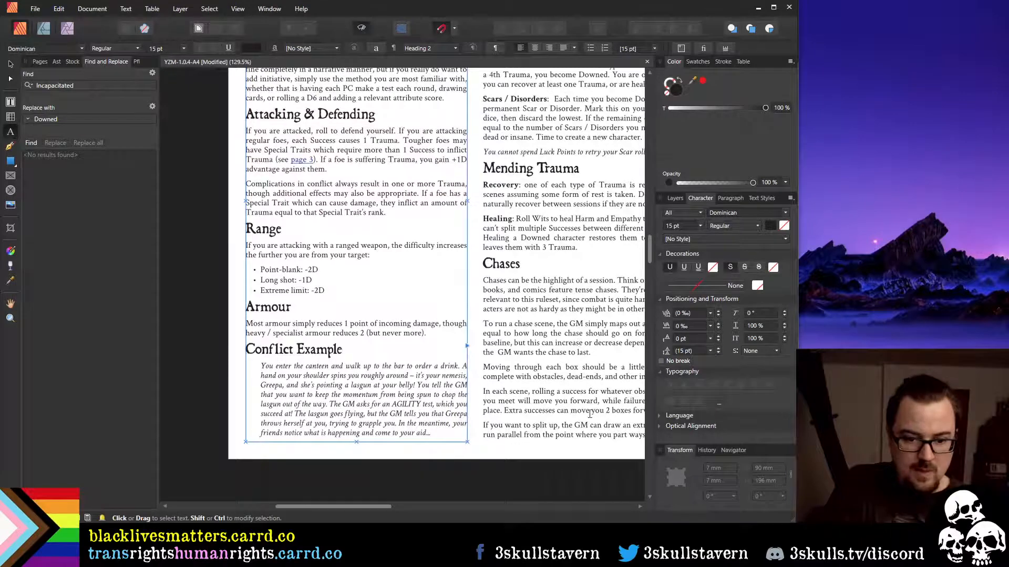
Delete the placeholder letters below the Climactic Scene Example heading
{"action": "left_click_drag", "start_coordinate": [364, 506], "coordinate": [463, 518]}
{"action": "scroll", "coordinate": [595, 402], "scroll_direction": "up", "scroll_amount": 5}
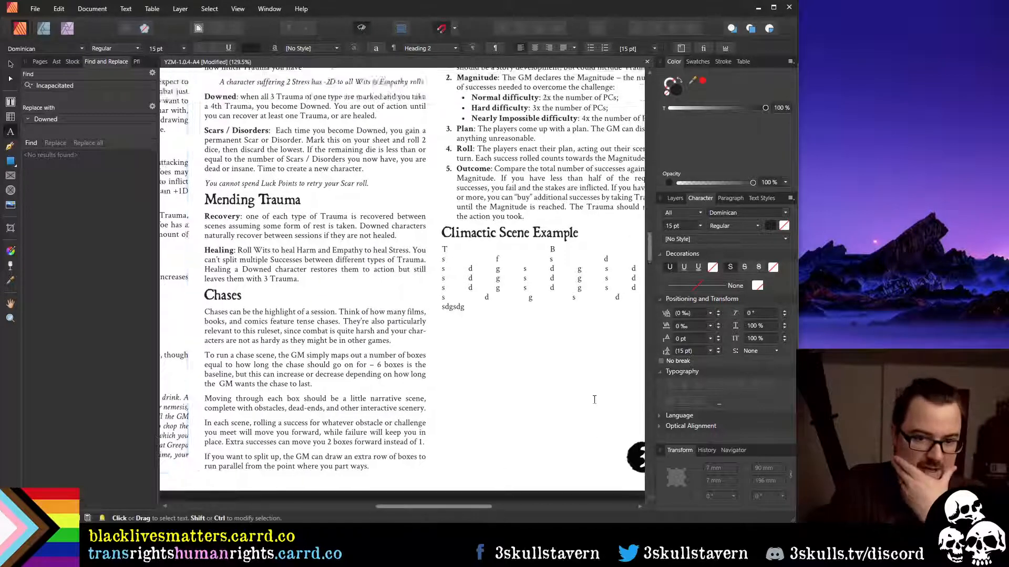
{"action": "scroll", "coordinate": [595, 403], "scroll_direction": "down", "scroll_amount": 2}
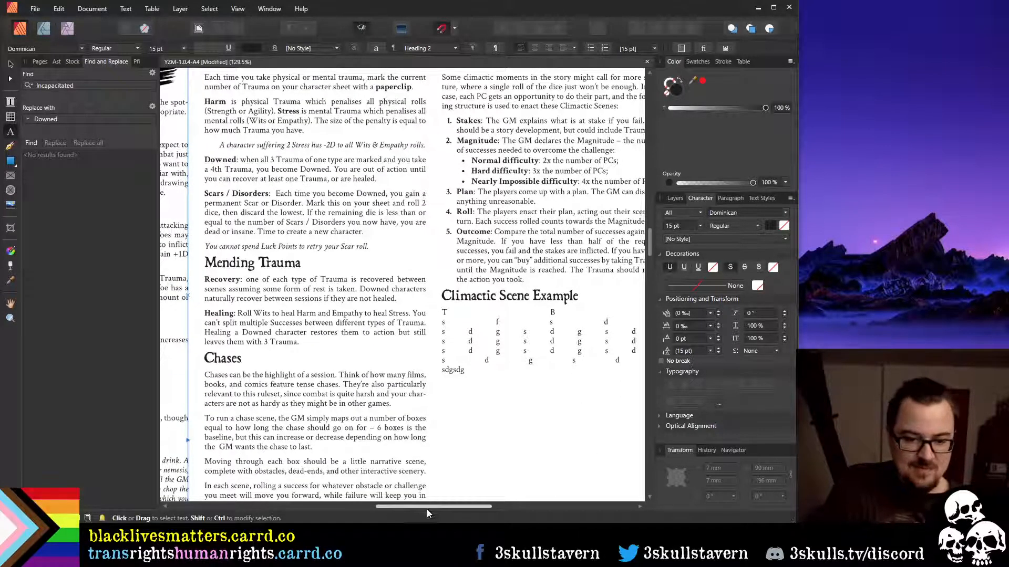
{"action": "left_click_drag", "start_coordinate": [442, 506], "coordinate": [474, 507]}
{"action": "left_click_drag", "start_coordinate": [313, 312], "coordinate": [366, 375]}
{"action": "key", "text": "Delete"}
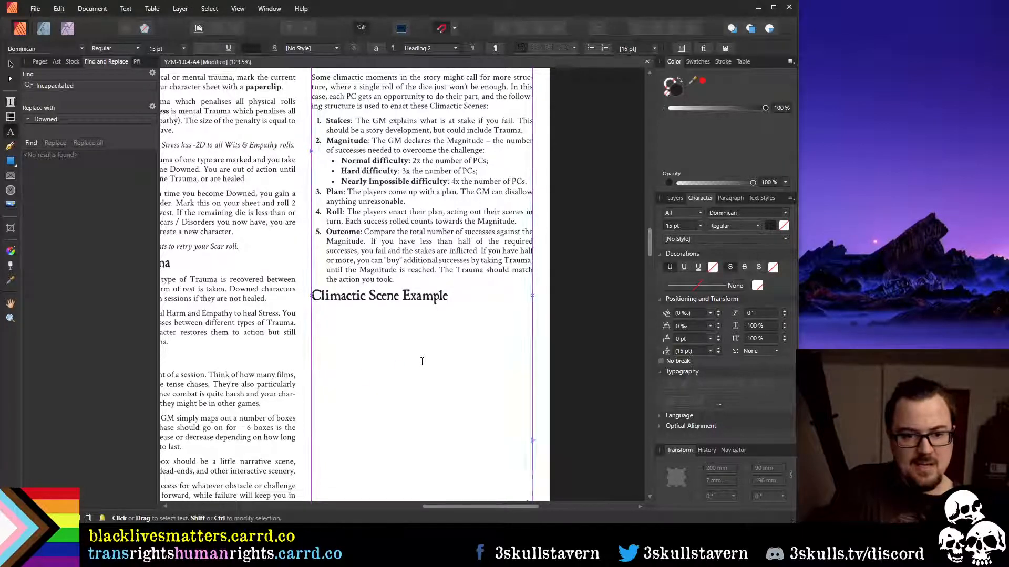
{"action": "key", "text": "BackSpace"}
{"action": "scroll", "coordinate": [452, 378], "scroll_direction": "down", "scroll_amount": 3}
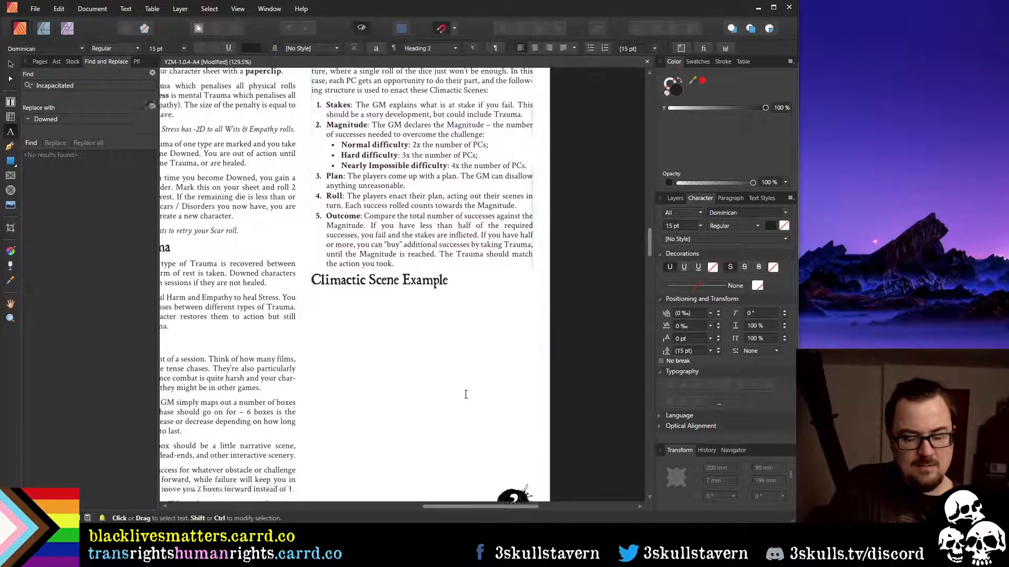
{"action": "key", "text": "Return"}
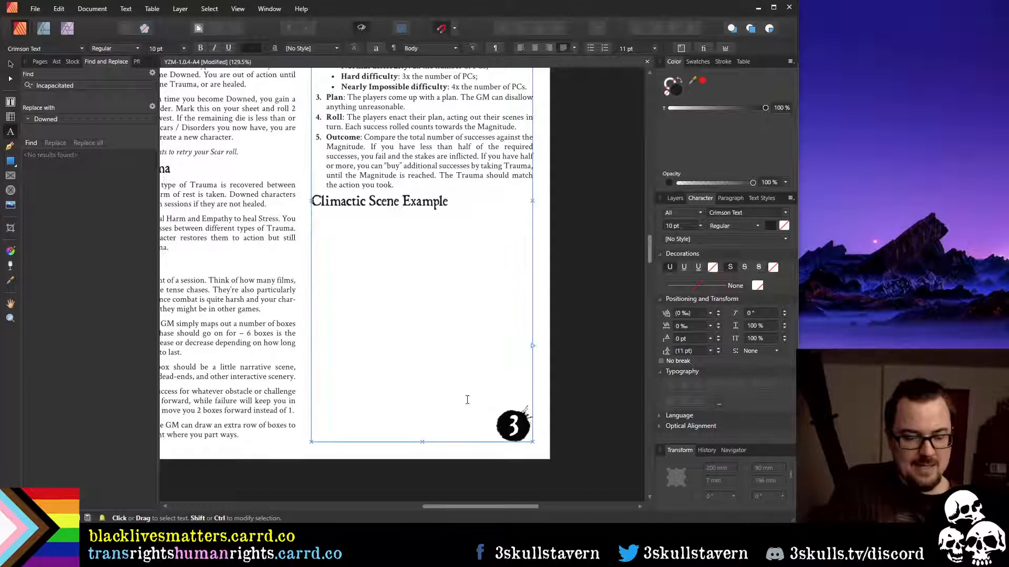
{"action": "type", "text": "fghfdhfgh"}
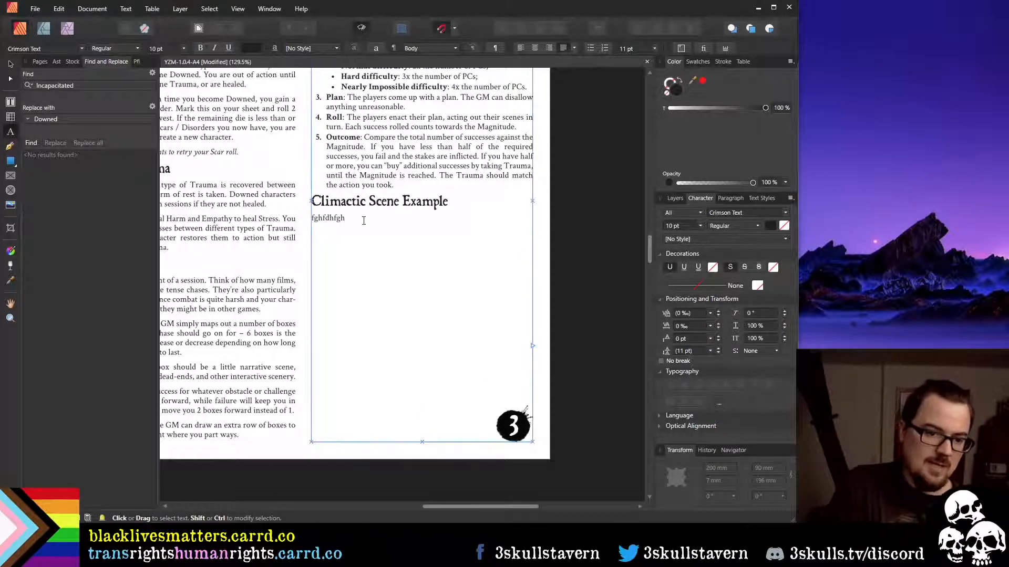
{"action": "left_click_drag", "start_coordinate": [362, 218], "coordinate": [312, 218]}
{"action": "key", "text": "BackSpace"}
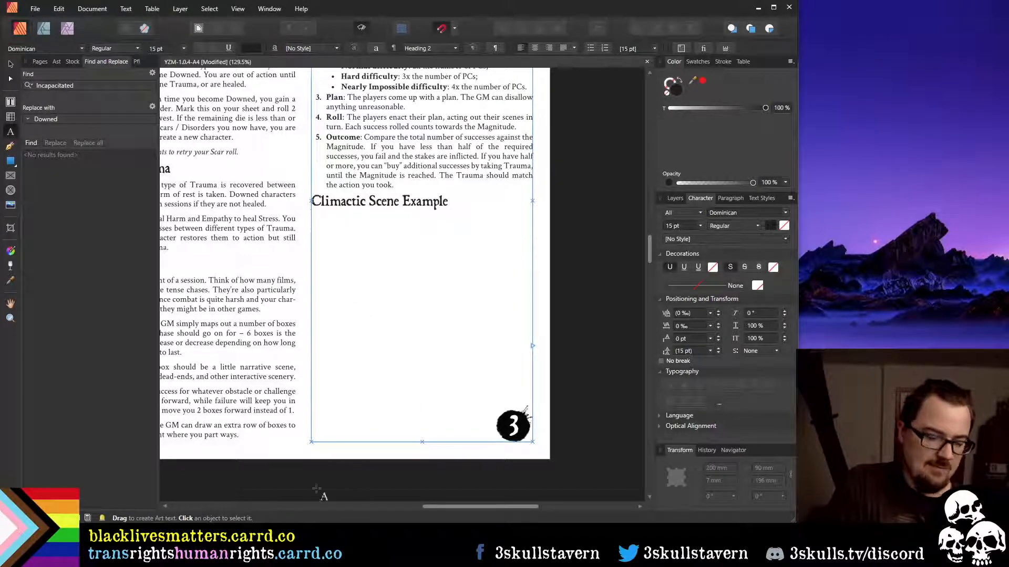
Insert the italic example paragraph beginning "You roll 5D" below the Climactic Scene Example heading and delete its text after "You"
{"action": "type", "text": "You roll 5D – the highest die is a 3. Not only do you fail to pick the locked door, you also make a loud noise which attracts a guard..."}
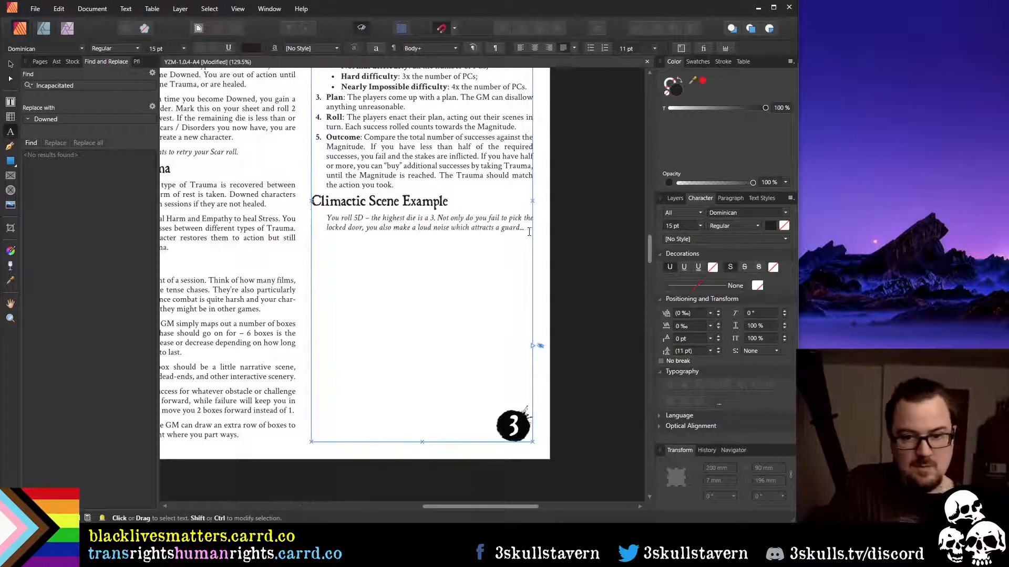
{"action": "mouse_move", "coordinate": [530, 228]}
{"action": "left_mouse_down"}
{"action": "mouse_move", "coordinate": [325, 218]}
{"action": "mouse_move", "coordinate": [534, 229]}
{"action": "left_mouse_up"}
{"action": "left_click", "coordinate": [338, 218]}
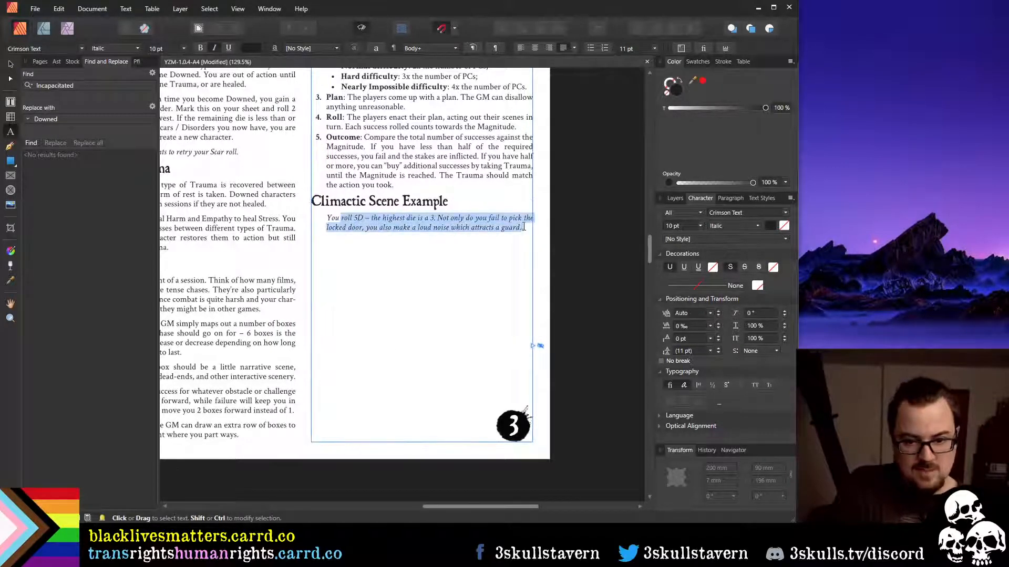
{"action": "key", "text": "BackSpace"}
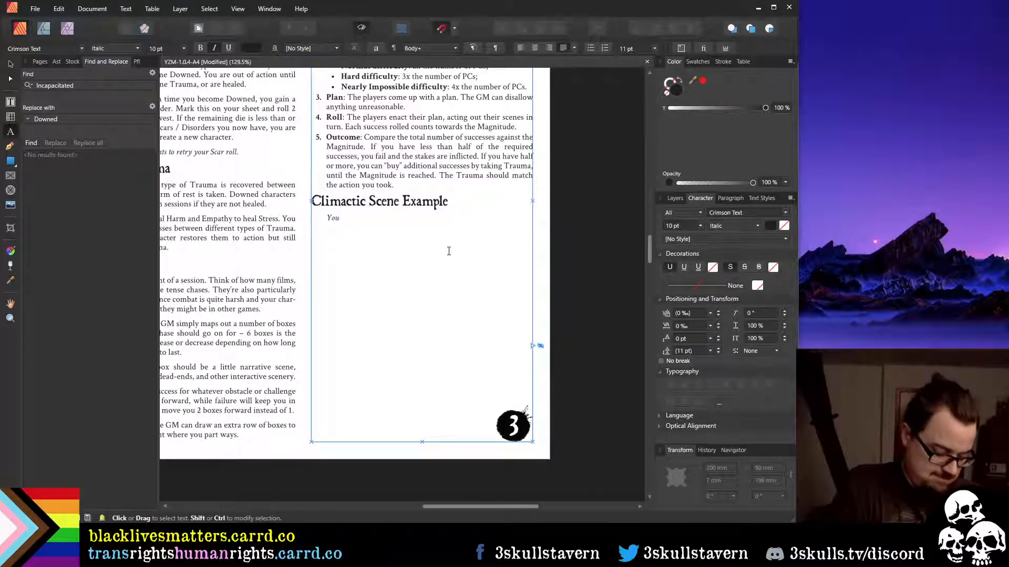
Continue the Climactic Scene Example's opening sentence after "You" with "and your friends are trying to"
{"action": "type", "text": "and your f"}
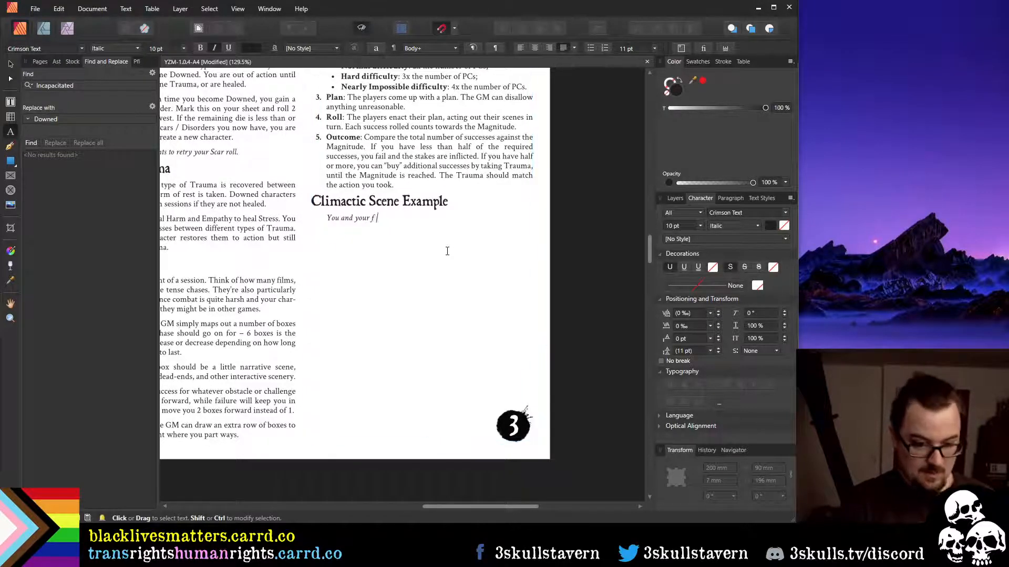
{"action": "type", "text": "riends"}
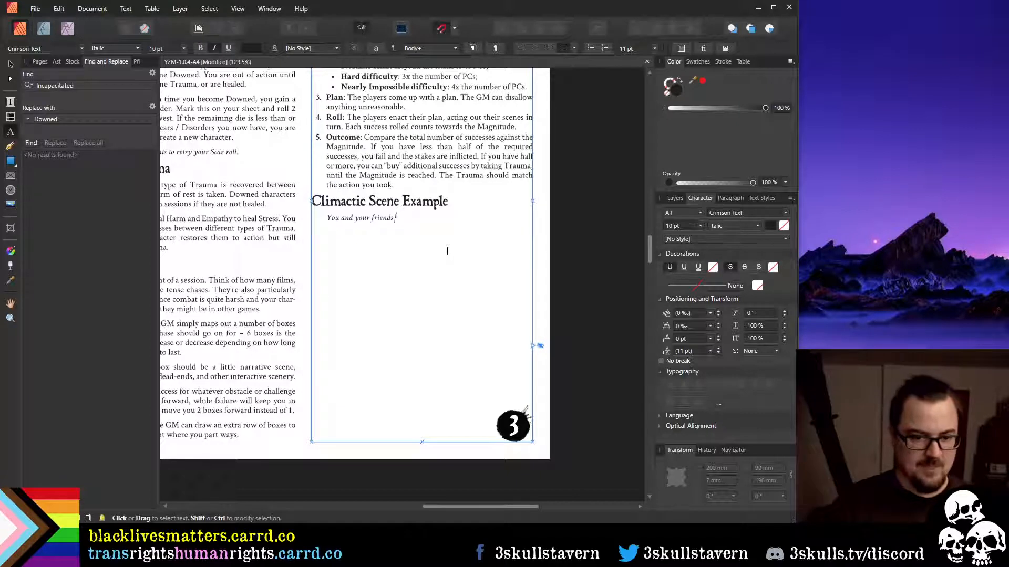
{"action": "type", "text": "are trying to"}
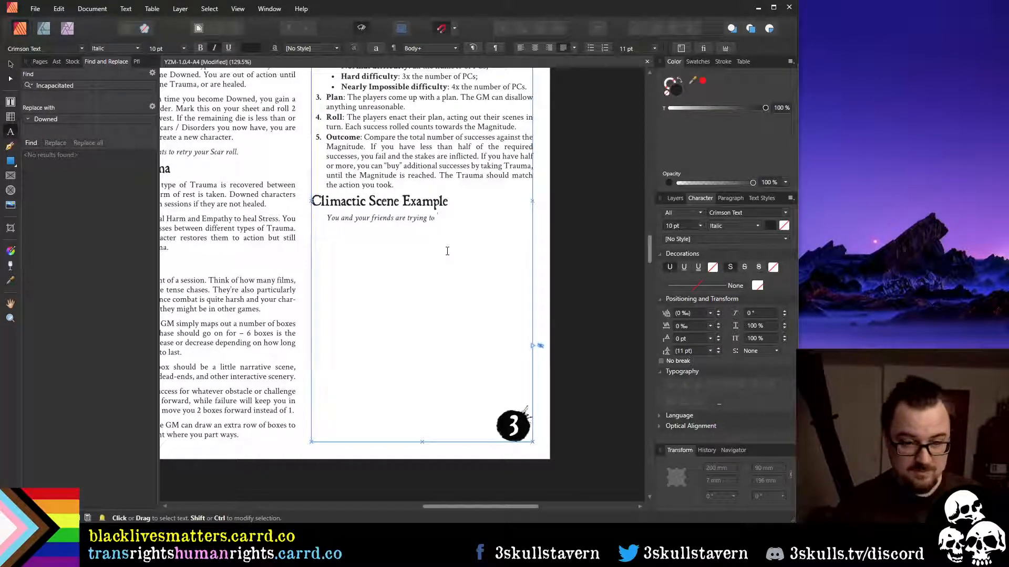
{"action": "type", "text": " stop a ghost"}
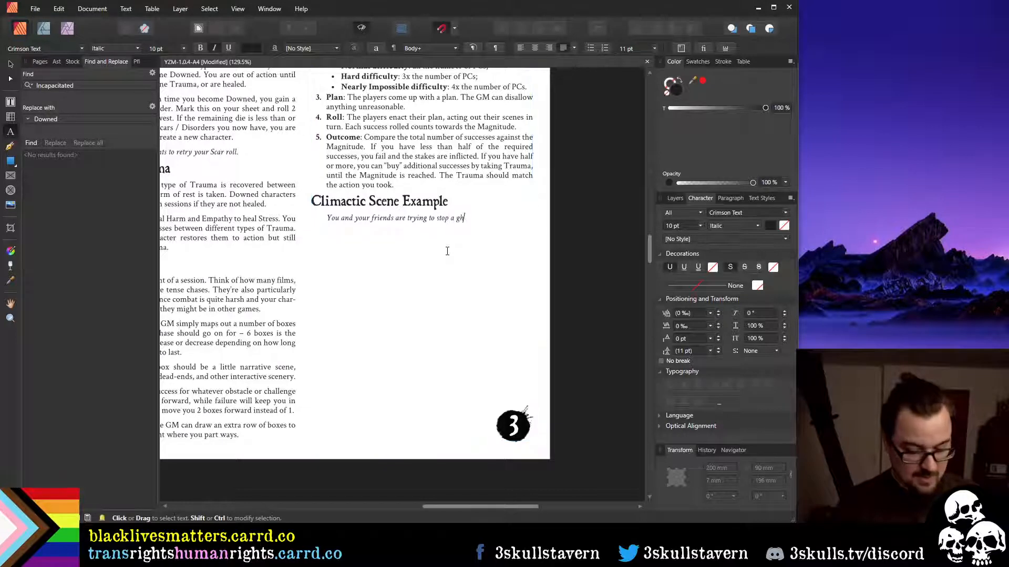
{"action": "key", "text": "BackSpace"}
{"action": "key", "text": "BackSpace"}
{"action": "key", "text": "BackSpace"}
{"action": "key", "text": "BackSpace"}
{"action": "key", "text": "BackSpace"}
{"action": "key", "text": "BackSpace"}
{"action": "key", "text": "BackSpace"}
{"action": "key", "text": "BackSpace"}
{"action": "key", "text": "BackSpace"}
{"action": "key", "text": "BackSpace"}
{"action": "key", "text": "BackSpace"}
{"action": "key", "text": "BackSpace"}
{"action": "key", "text": "BackSpace"}
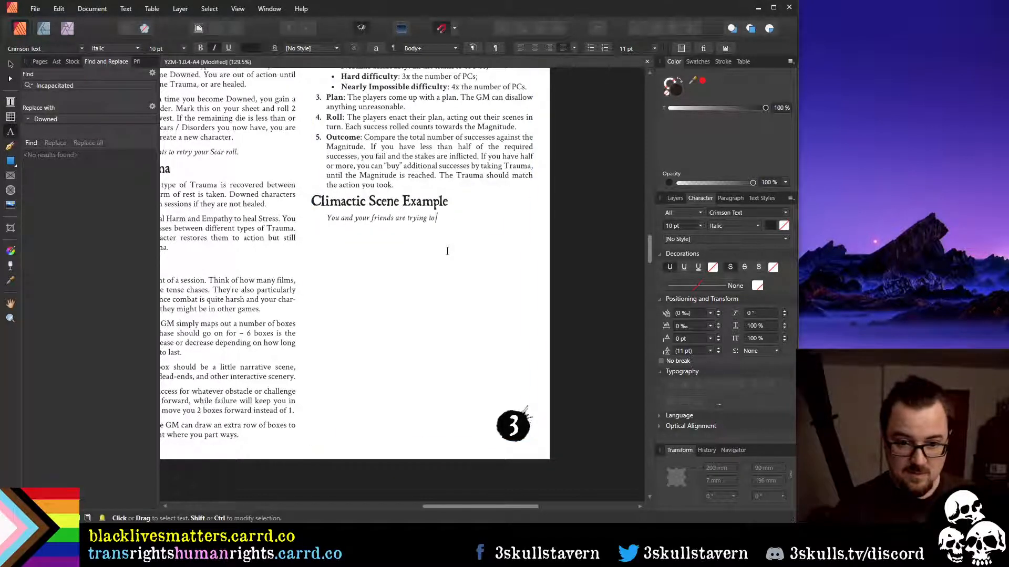
Complete the Climactic Scene Example's opening sentence with "put a ghost to rest in the ruins of an ol country house." and begin the following one with "You"
{"action": "type", "text": "put a ghost"}
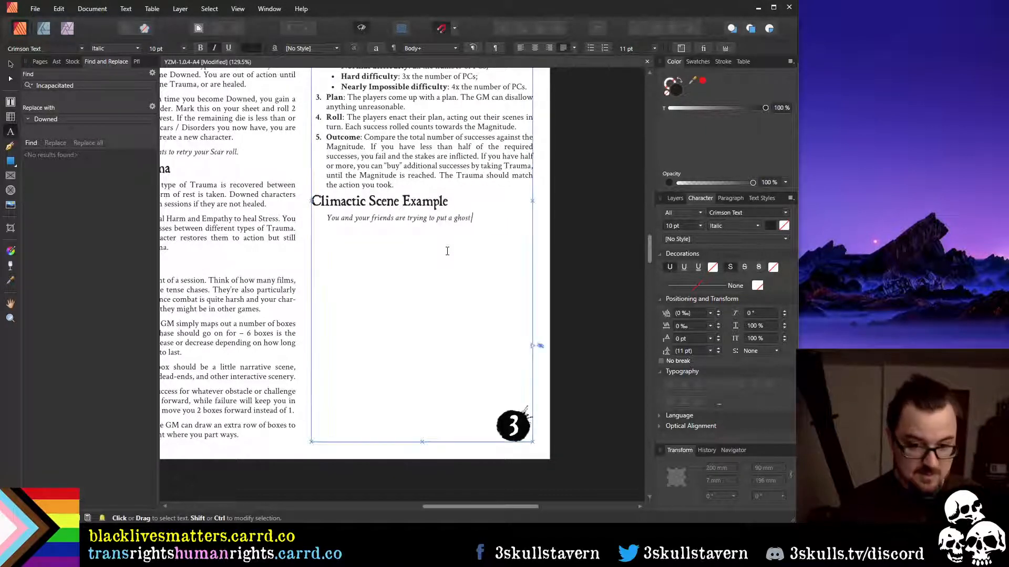
{"action": "type", "text": " to rest in the "}
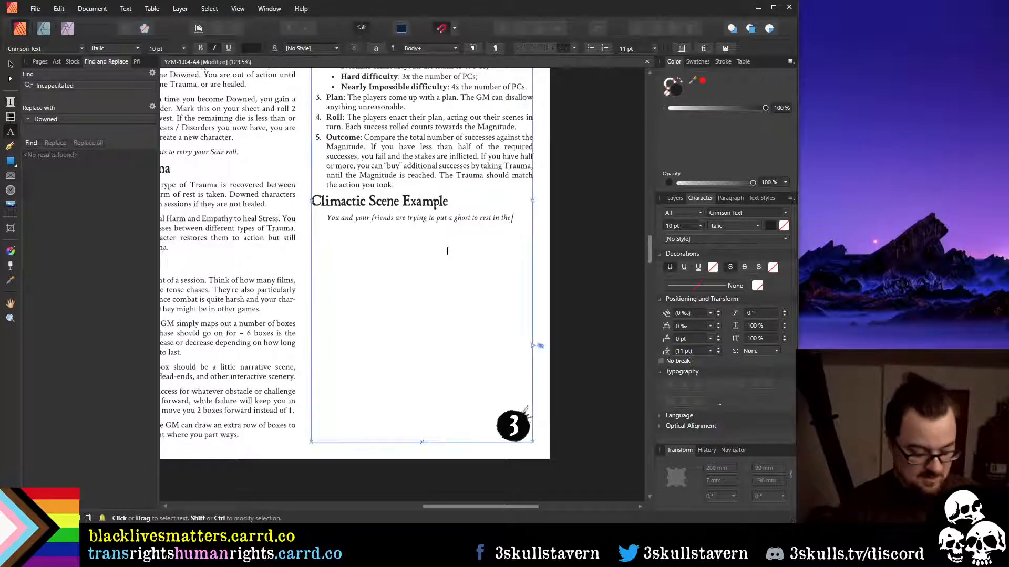
{"action": "type", "text": "ruins of"}
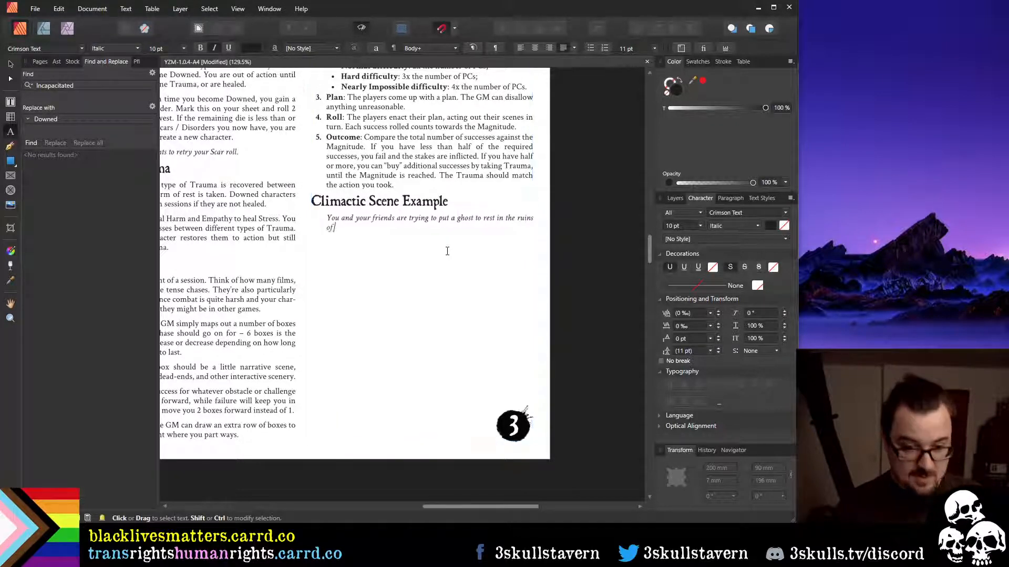
{"action": "type", "text": " an ol"}
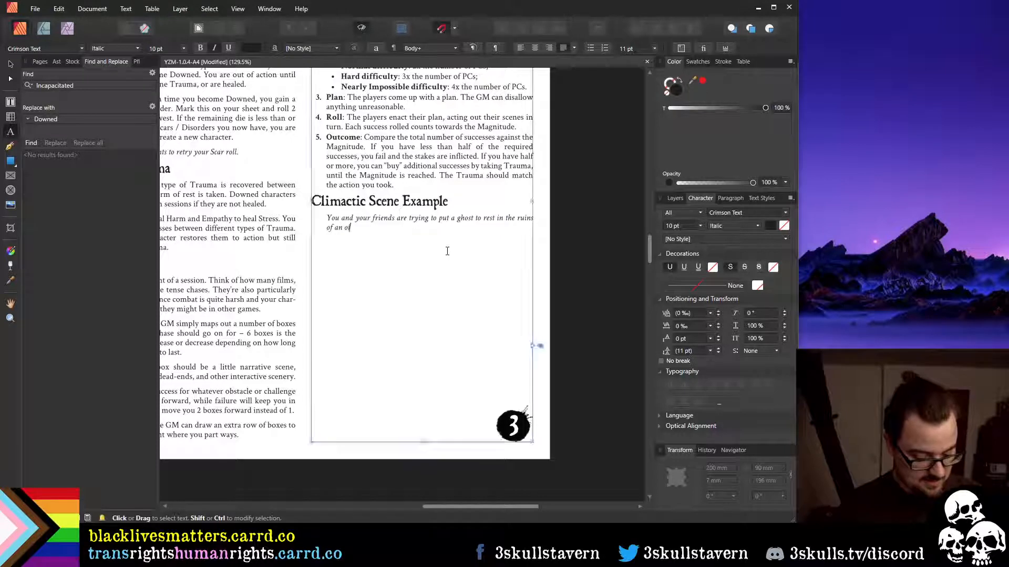
{"action": "type", "text": " country house. You"}
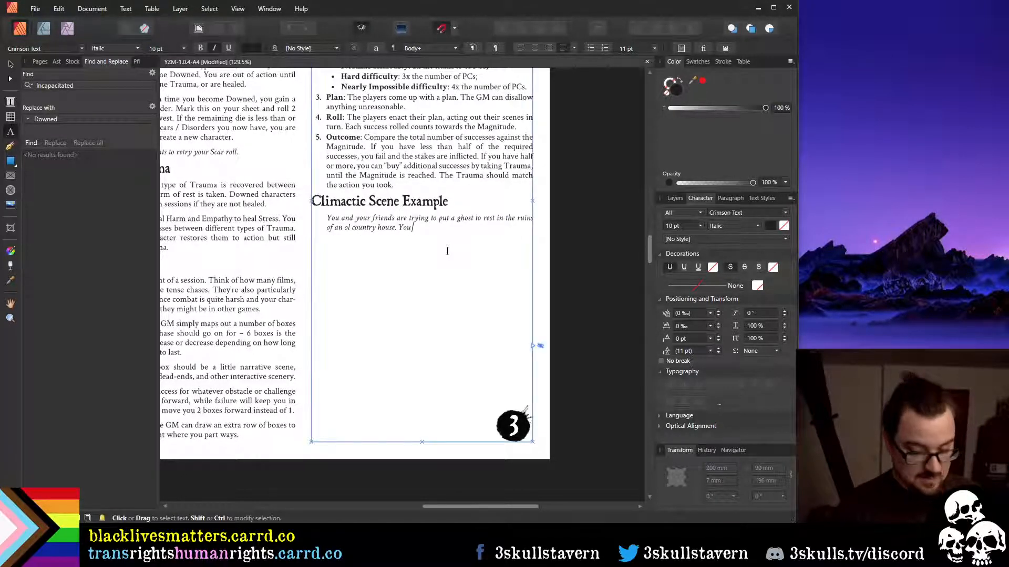
Write "You've got all the supplies you need, now all you need is a plan." and begin another sentence with "Each of you descr"
{"action": "type", "text": " 've"}
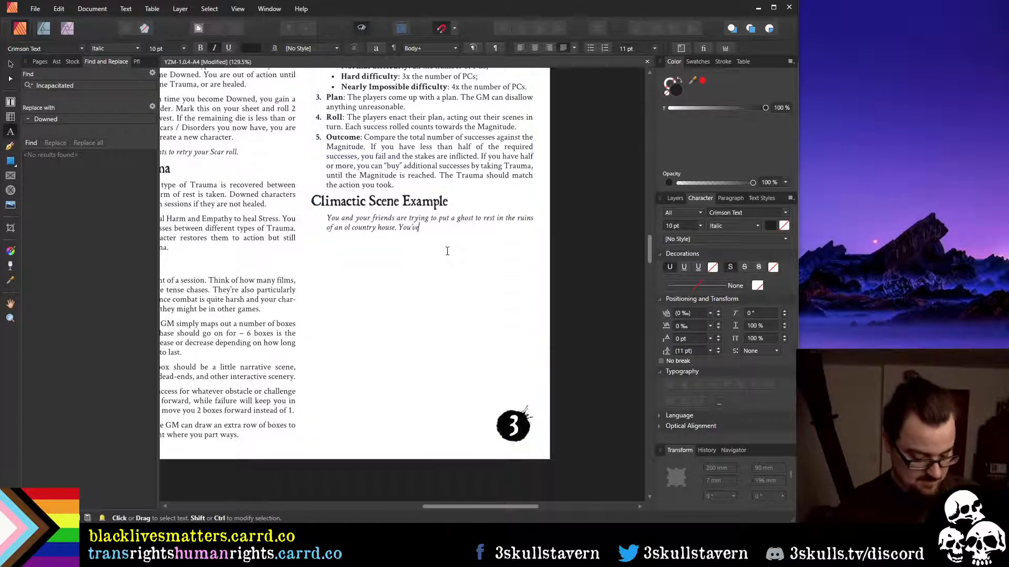
{"action": "type", "text": " got all the s"}
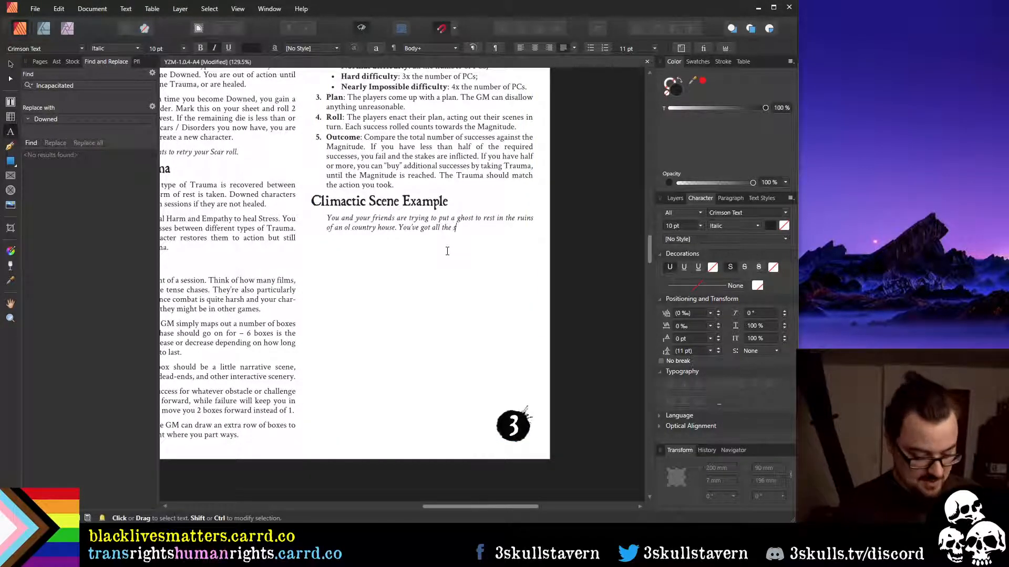
{"action": "type", "text": "upplies you"}
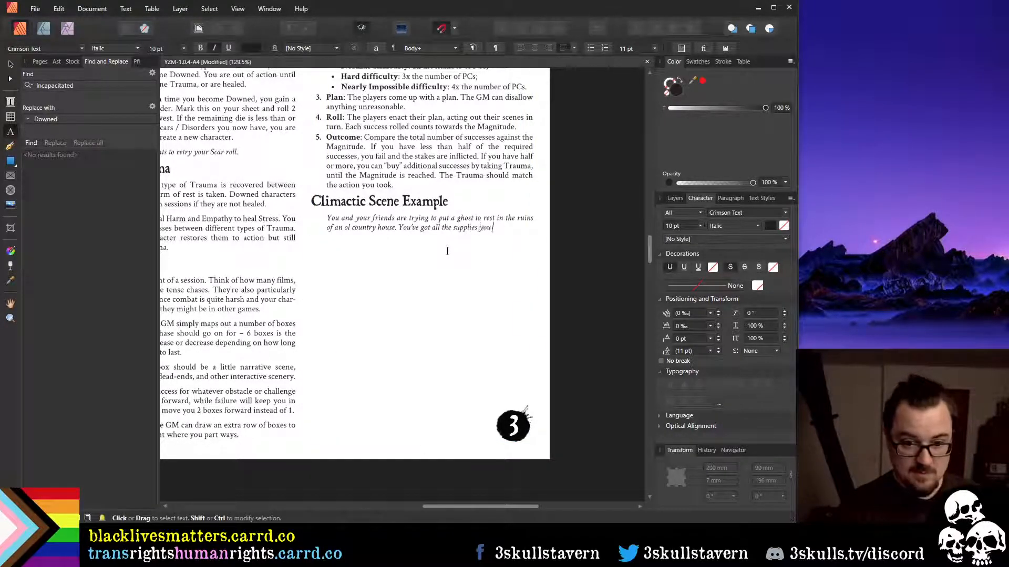
{"action": "type", "text": " need,"}
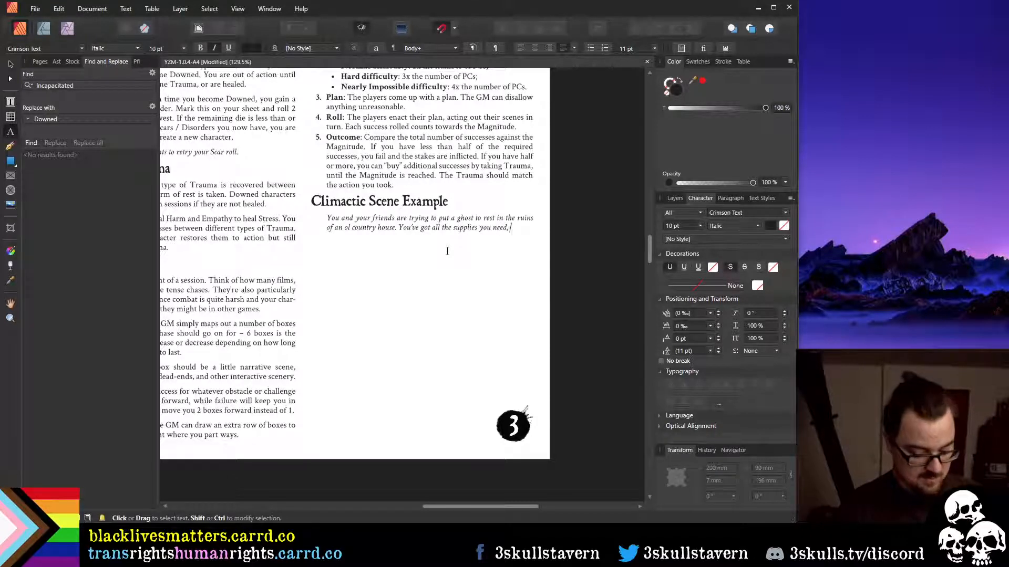
{"action": "type", "text": " now all you need is a ply"}
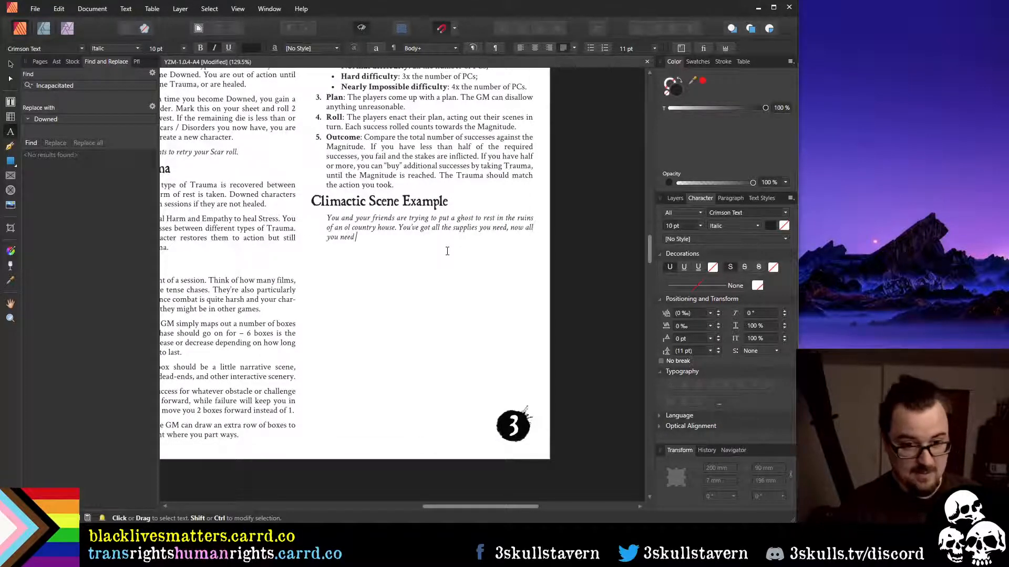
{"action": "key", "text": "BackSpace"}
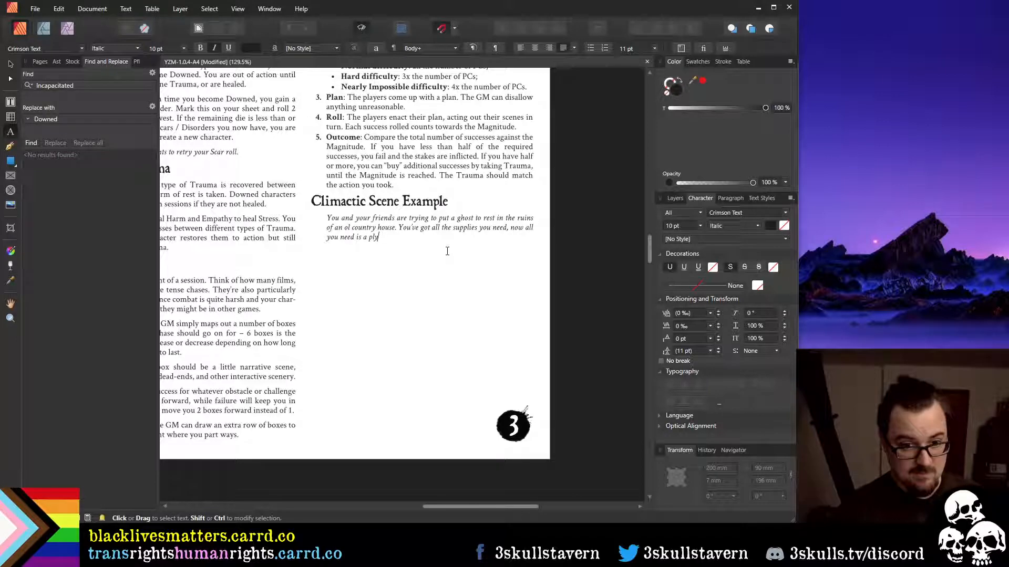
{"action": "type", "text": "an"}
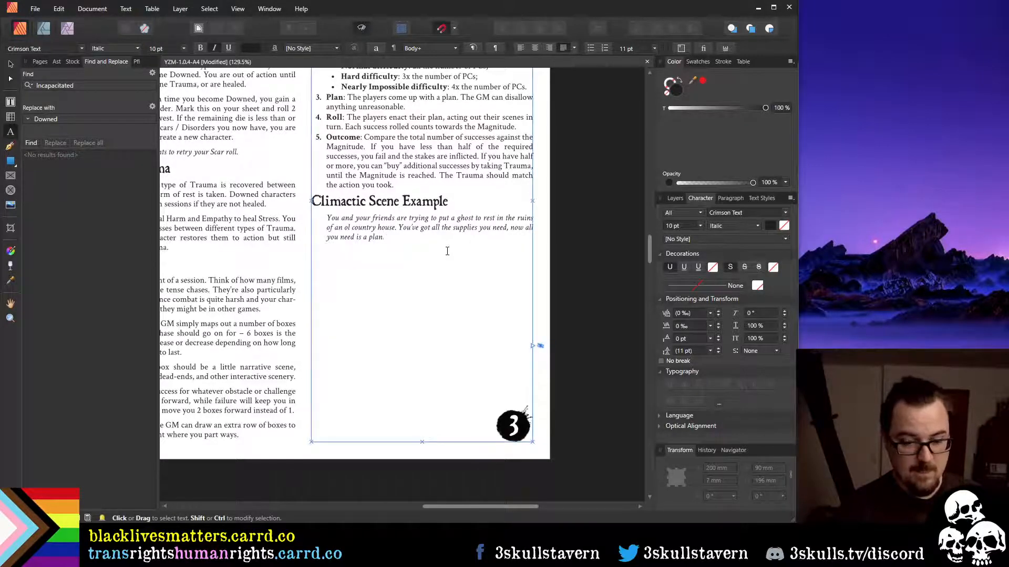
{"action": "type", "text": "."}
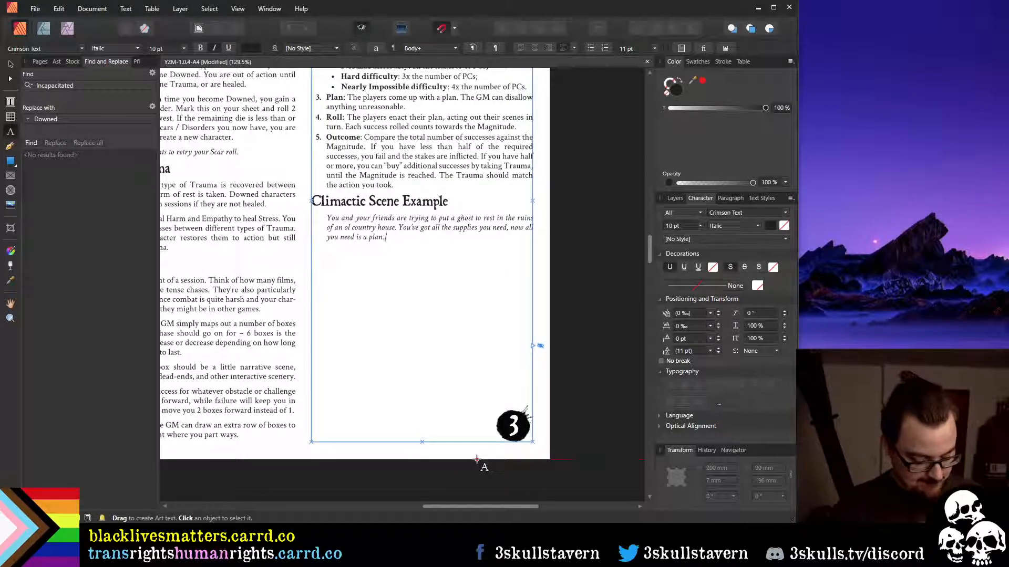
{"action": "type", "text": "Eac"}
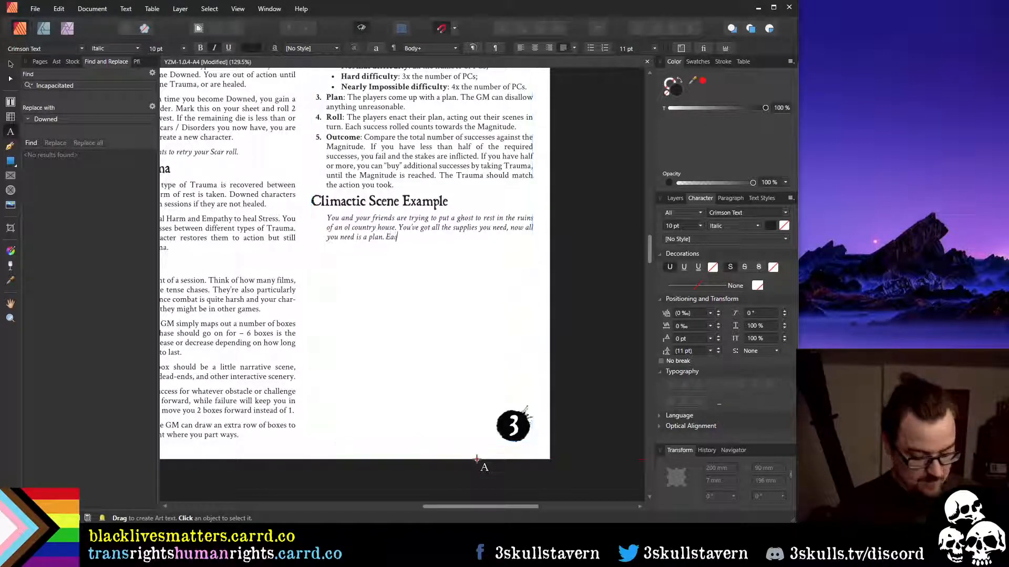
{"action": "type", "text": "h of you descr"}
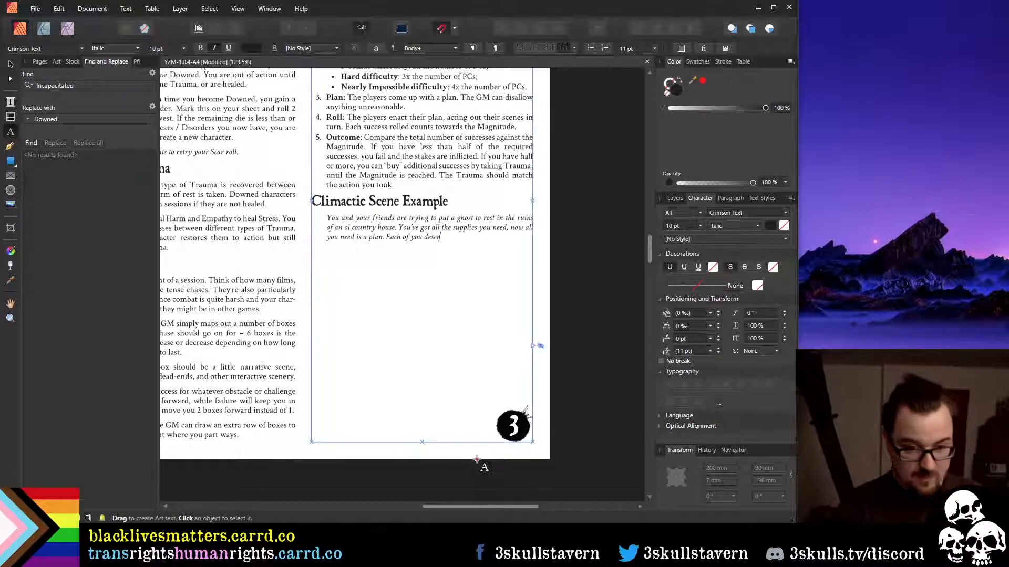
Continue the Climactic Scene Example paragraph so its last sentence reads "Each of you describe how you want to confront the ghost"
{"action": "type", "text": "ibe how you wi"}
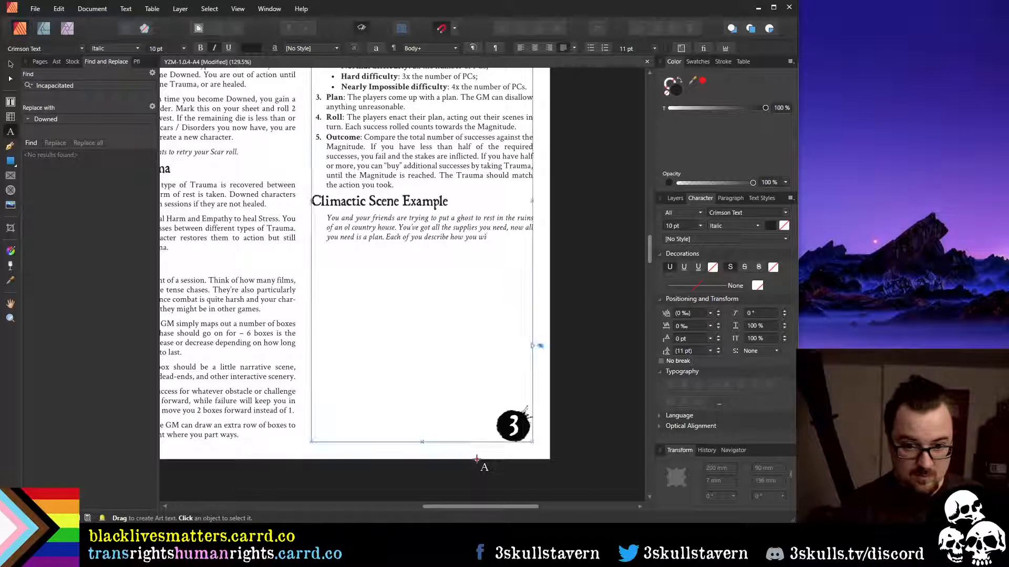
{"action": "key", "text": "BackSpace"}
{"action": "type", "text": "ant to"}
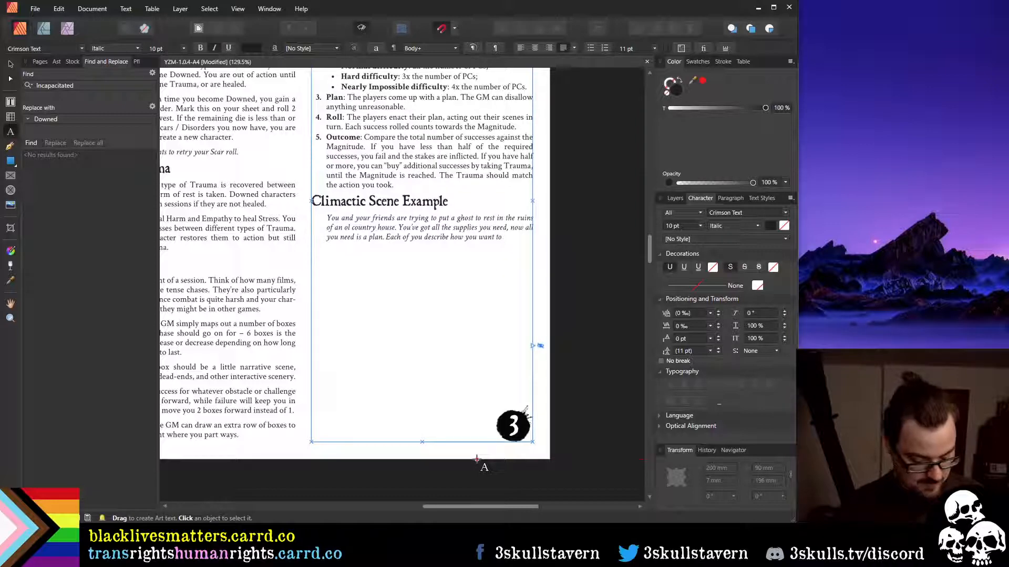
{"action": "type", "text": "con"}
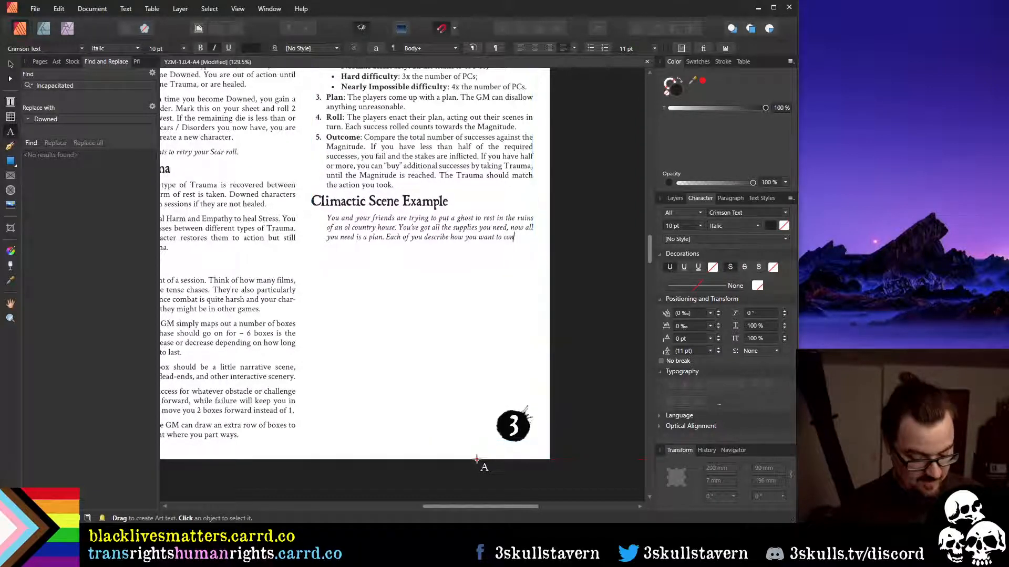
{"action": "type", "text": "front the ghost"}
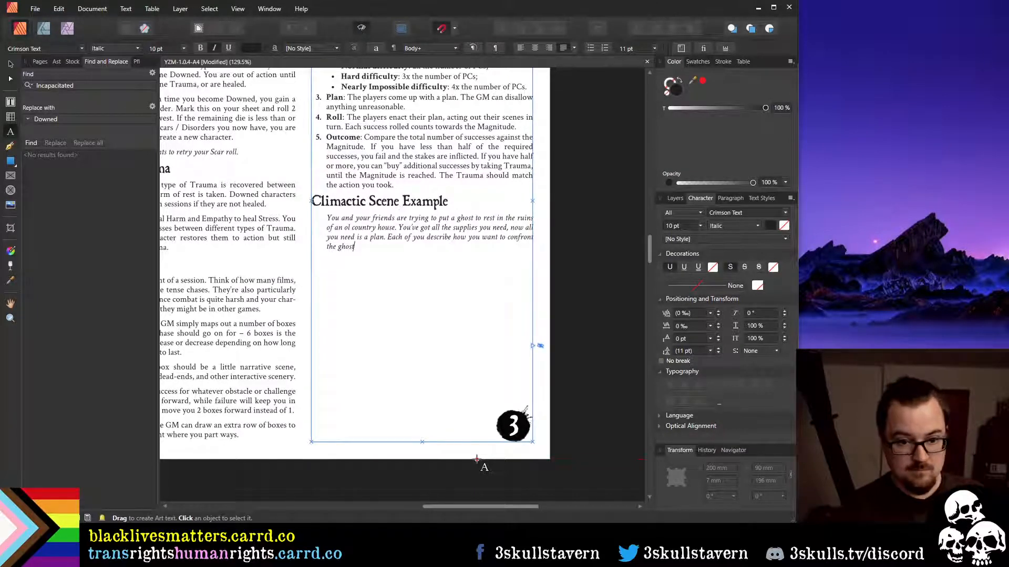
Add the first part of the plan after a dash: "– one of you will draw its attention,"
{"action": "type", "text": " –"}
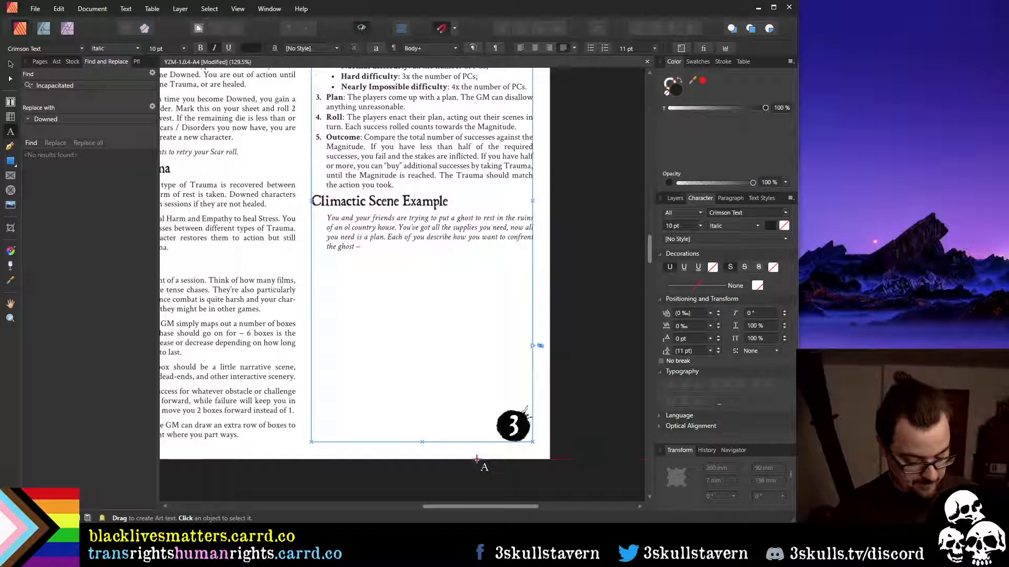
{"action": "type", "text": " one of"}
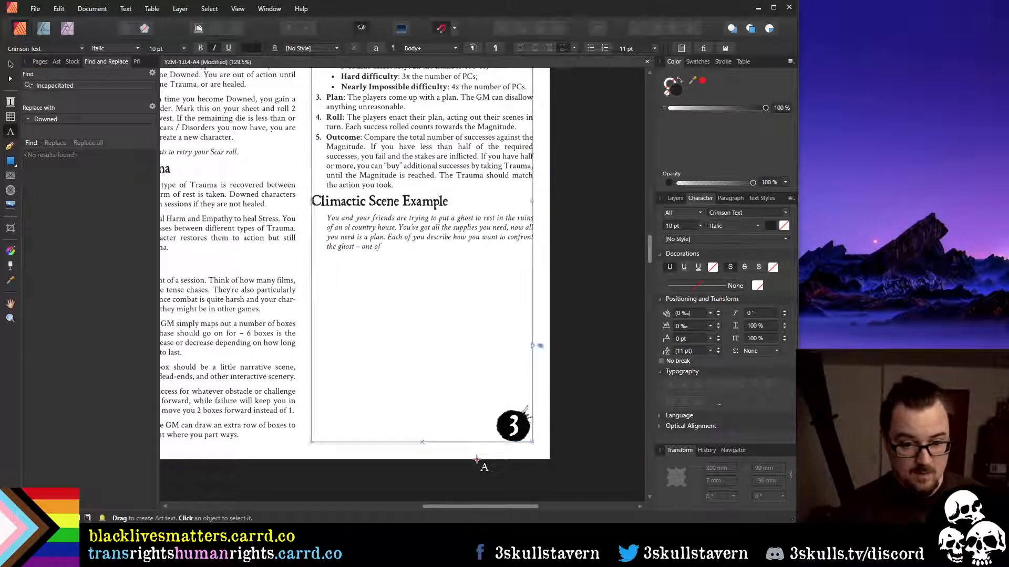
{"action": "type", "text": " you"}
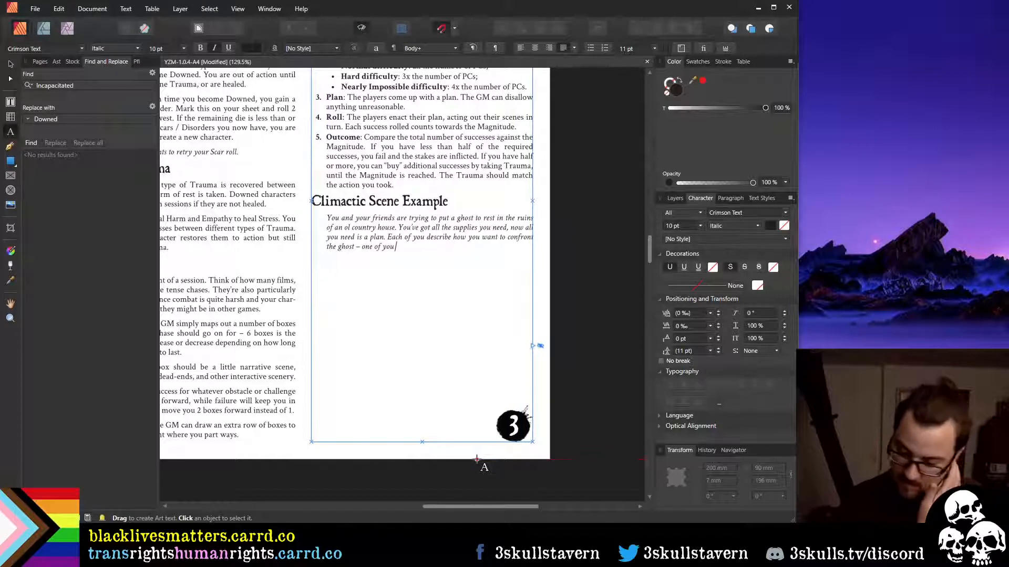
{"action": "type", "text": " will"}
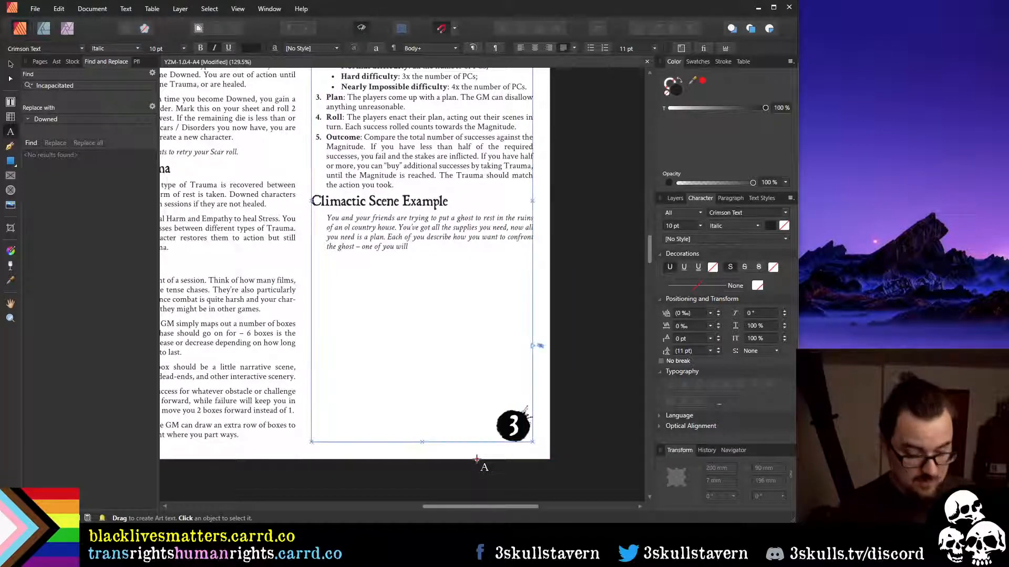
{"action": "type", "text": " draw its at"}
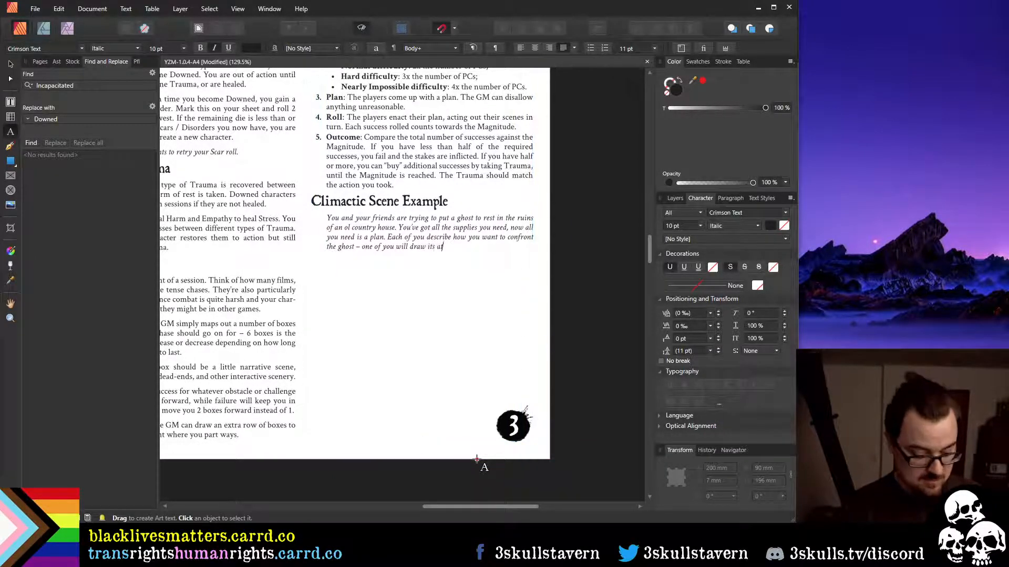
{"action": "type", "text": "tention, one will th"}
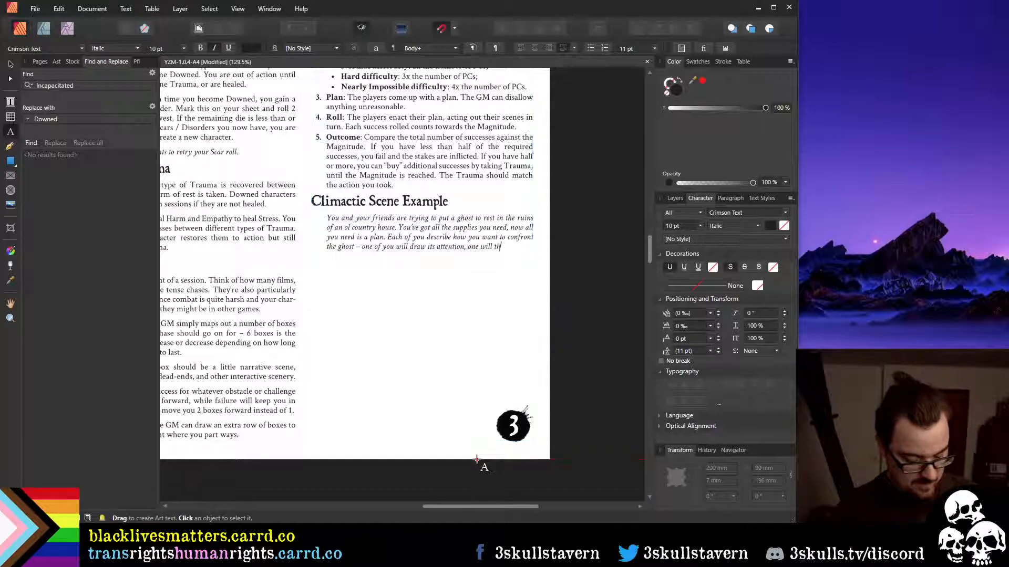
{"action": "type", "text": "row"}
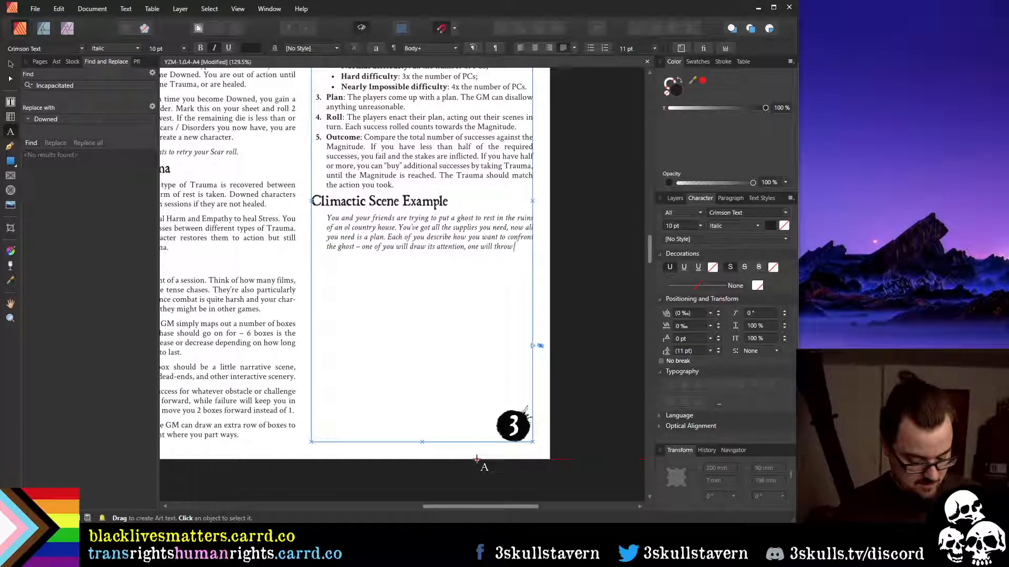
{"action": "type", "text": " salt"}
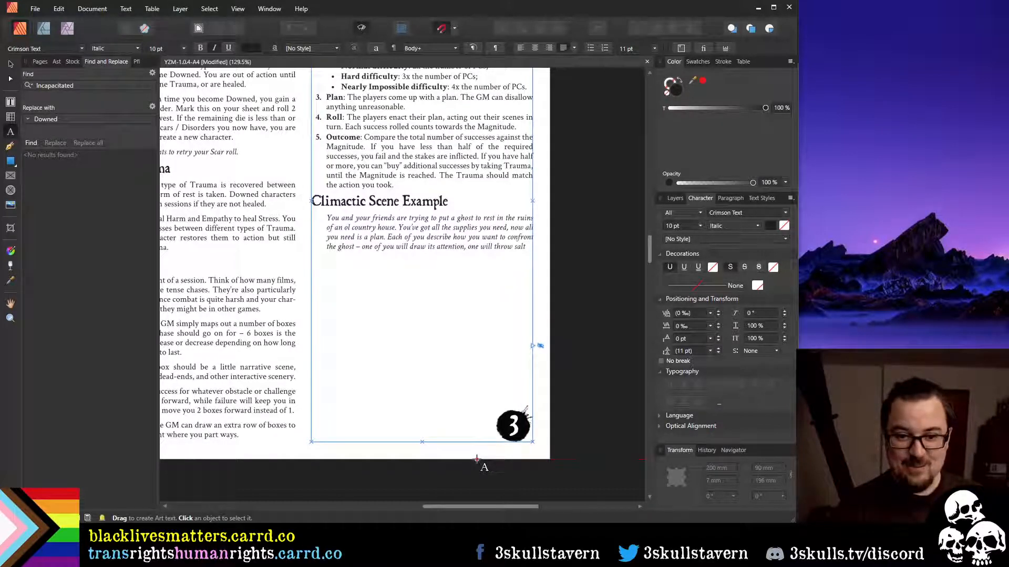
{"action": "type", "text": " on"}
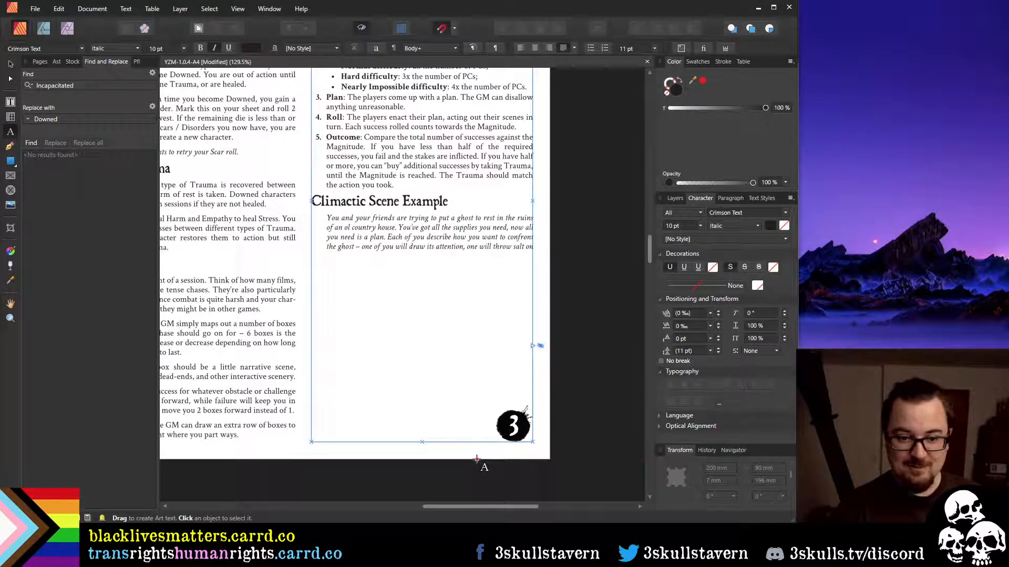
{"action": "key", "text": "BackSpace"}
{"action": "key", "text": "BackSpace"}
{"action": "key", "text": "BackSpace"}
{"action": "key", "text": "BackSpace"}
{"action": "key", "text": "BackSpace"}
{"action": "key", "text": "BackSpace"}
{"action": "key", "text": "BackSpace"}
{"action": "key", "text": "BackSpace"}
{"action": "key", "text": "BackSpace"}
{"action": "key", "text": "BackSpace"}
{"action": "key", "text": "BackSpace"}
{"action": "key", "text": "BackSpace"}
{"action": "key", "text": "BackSpace"}
{"action": "key", "text": "BackSpace"}
{"action": "key", "text": "BackSpace"}
{"action": "key", "text": "BackSpace"}
{"action": "key", "text": "BackSpace"}
{"action": "key", "text": "BackSpace"}
{"action": "key", "text": "BackSpace"}
{"action": "key", "text": "BackSpace"}
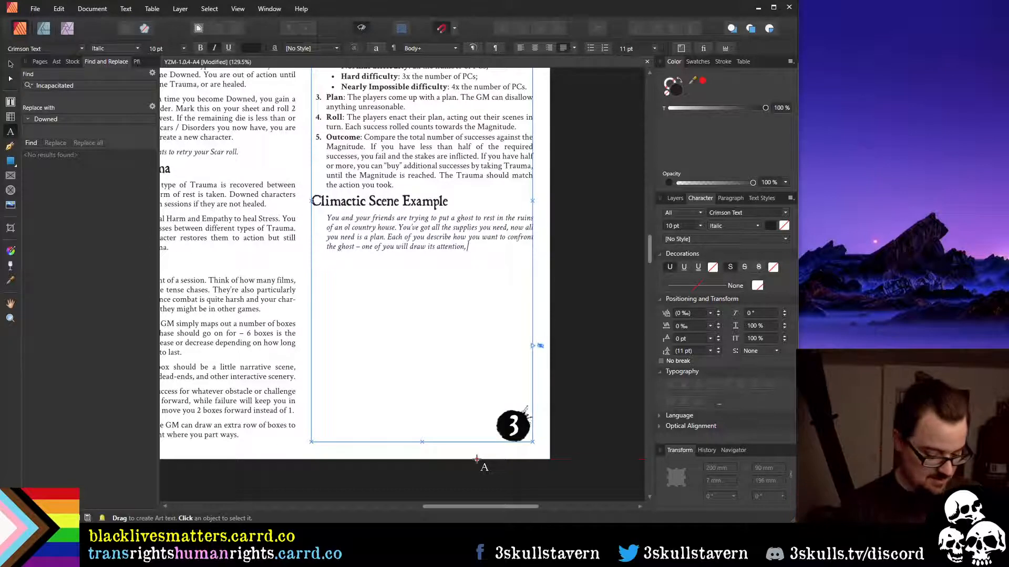
Continue the plan with "one of you will sneak into its well to recover its bones, and one of you"
{"action": "type", "text": "one of y"}
{"action": "type", "text": "ou will sneak"}
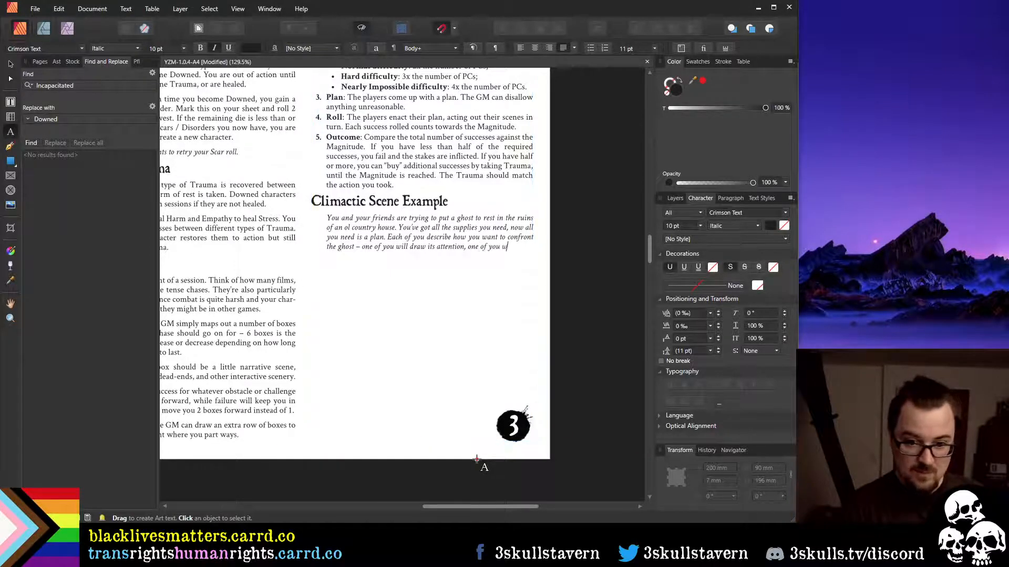
{"action": "type", "text": " i"}
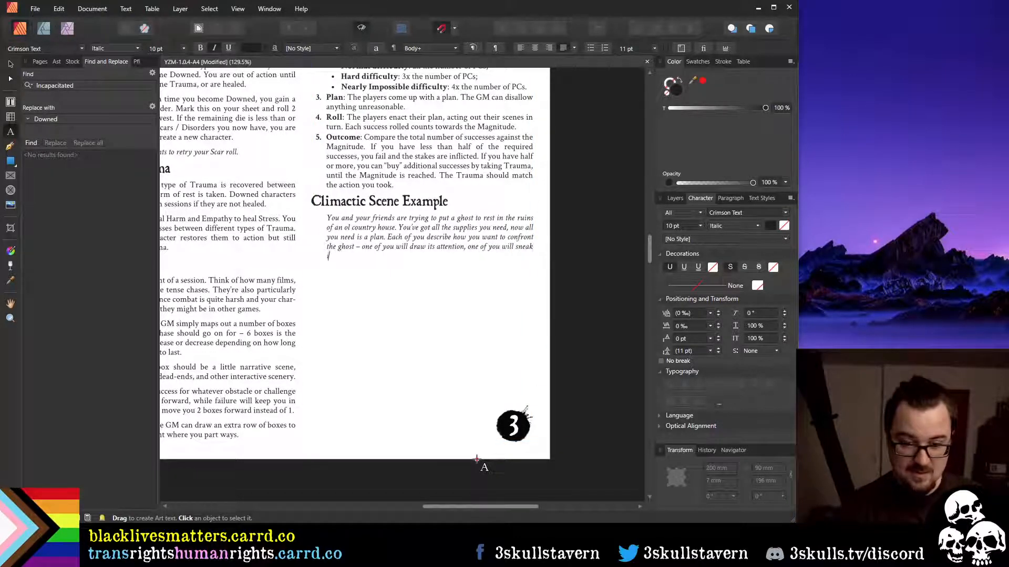
{"action": "type", "text": "nto it"}
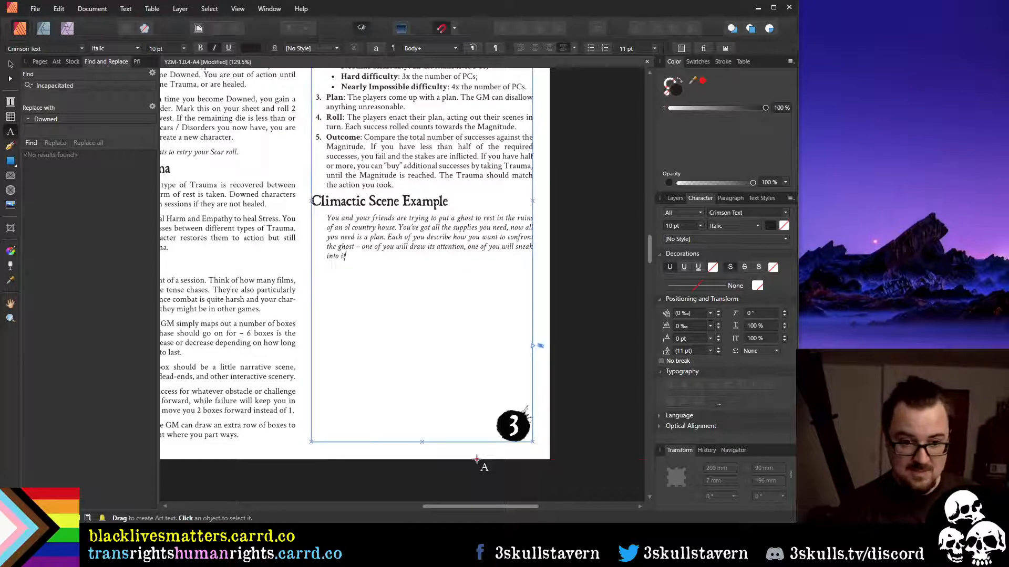
{"action": "type", "text": "s well"}
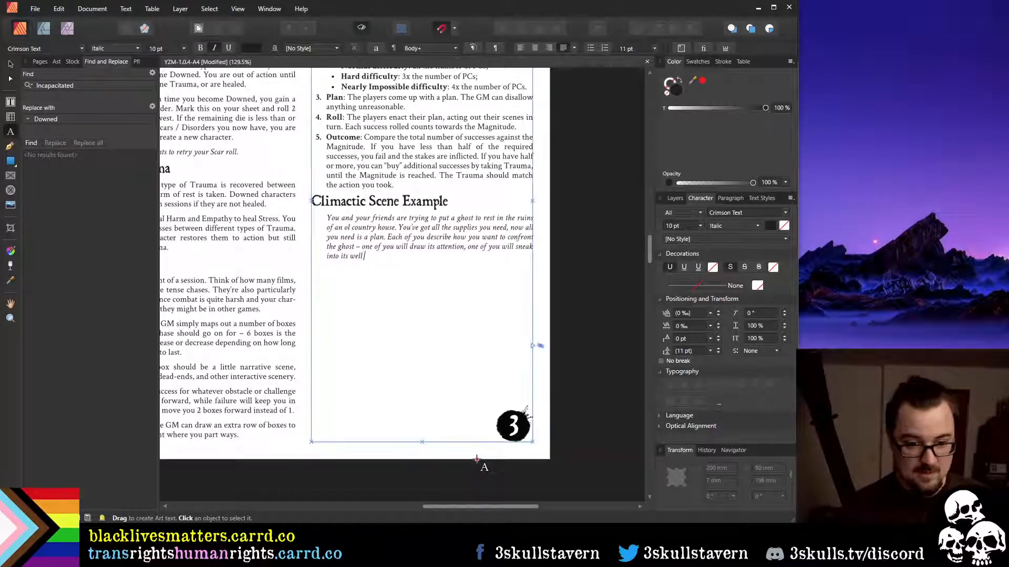
{"action": "type", "text": " to recov"}
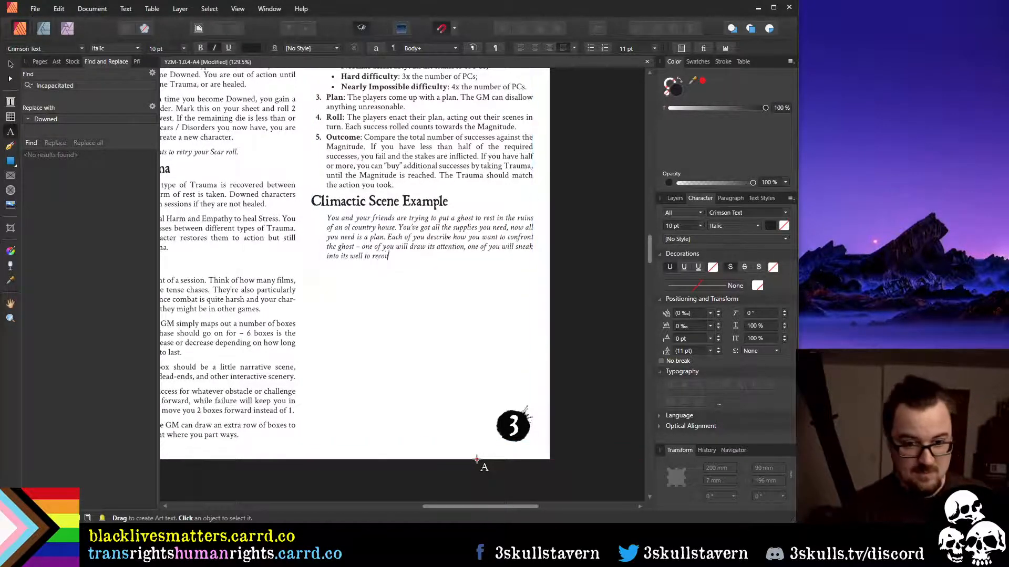
{"action": "type", "text": "er its bones,"}
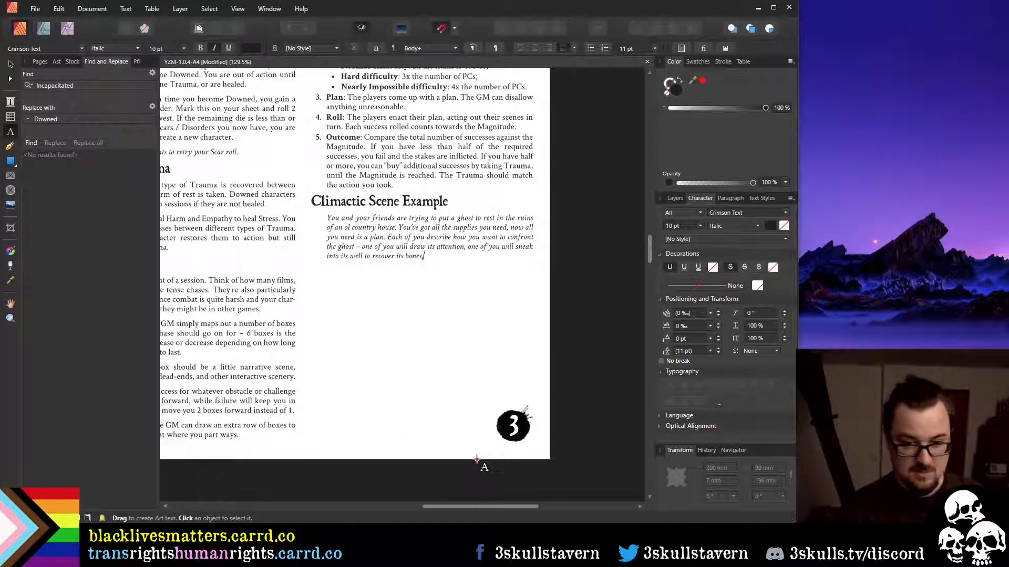
{"action": "type", "text": " and one of you"}
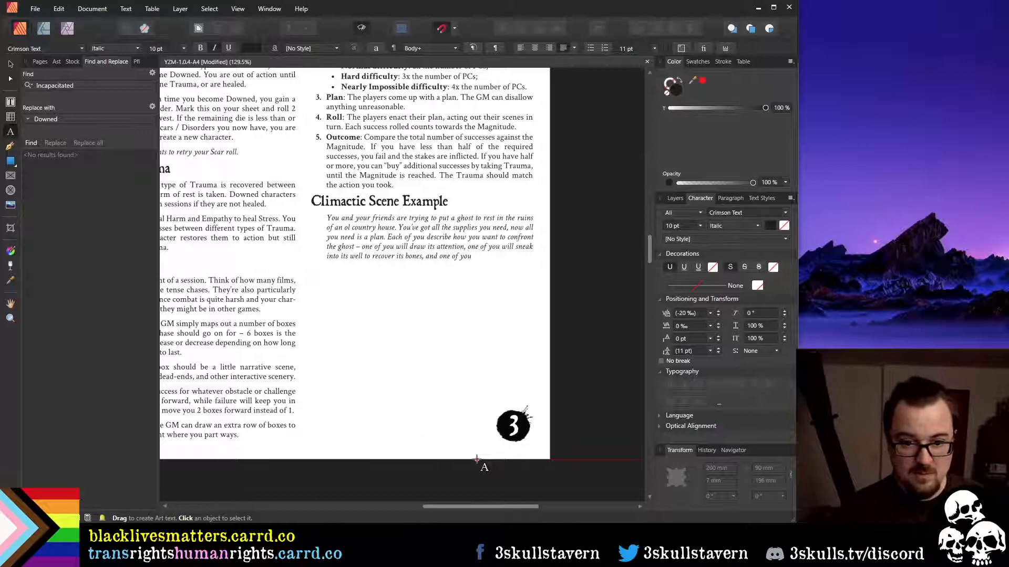
{"action": "key", "text": "Up"}
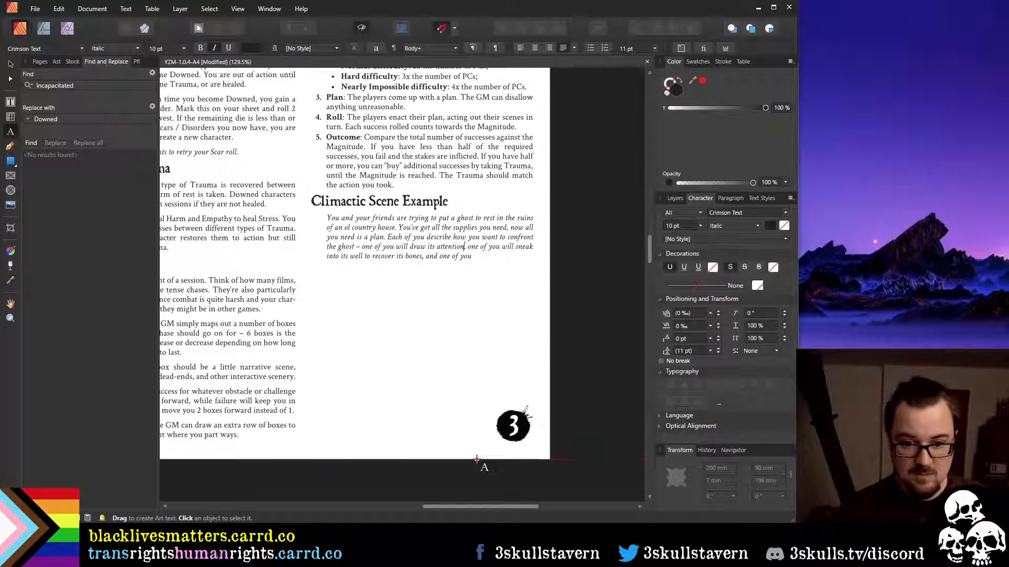
{"action": "key", "text": "BackSpace"}
{"action": "type", "text": "and"}
{"action": "key", "text": "ctrl+z"}
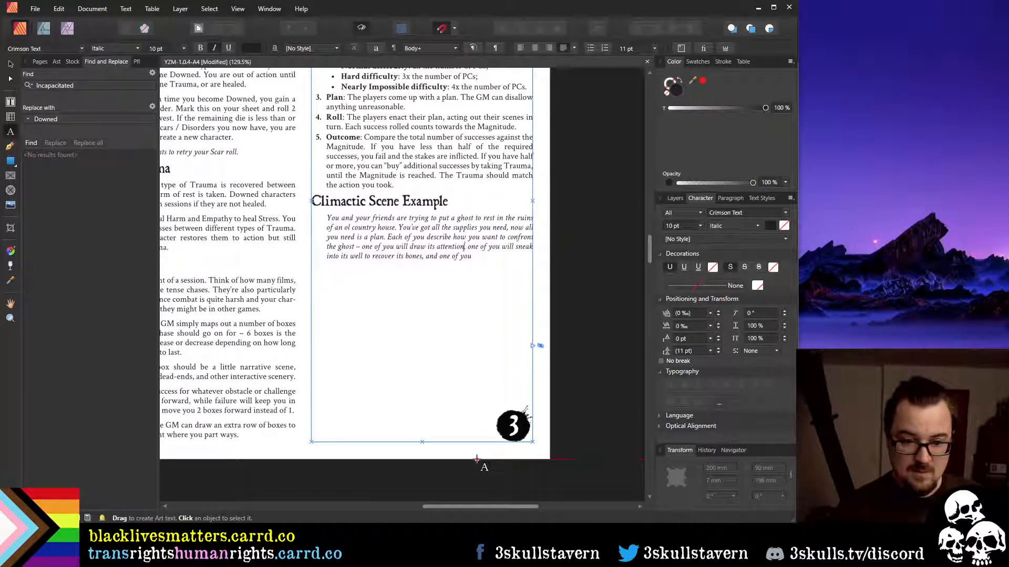
Extend the final clause of the paragraph with "will attack it with a ilver sword"
{"action": "key", "text": "Down"}
{"action": "key", "text": "End"}
{"action": "type", "text": "will"}
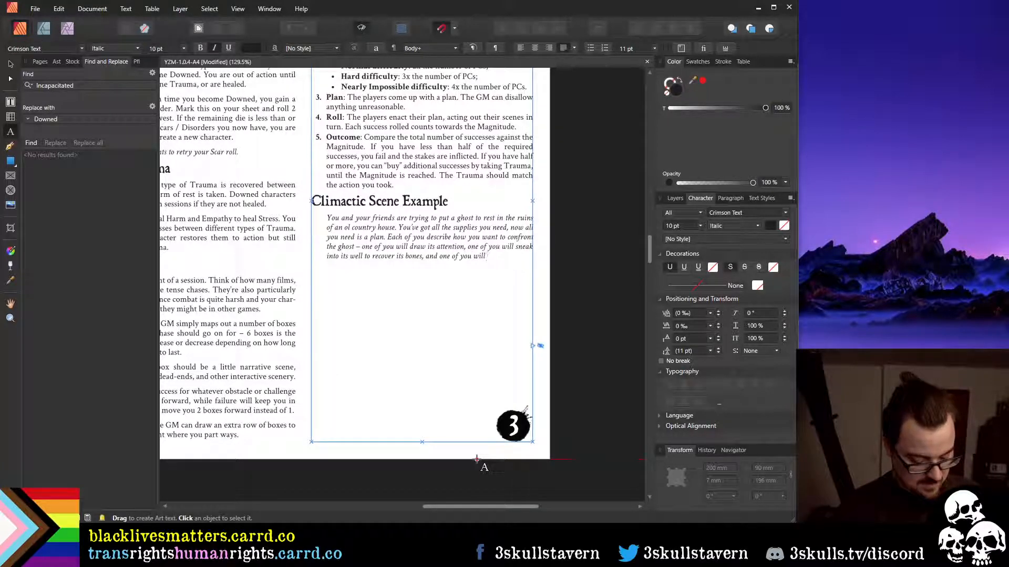
{"action": "type", "text": " attack it wi"}
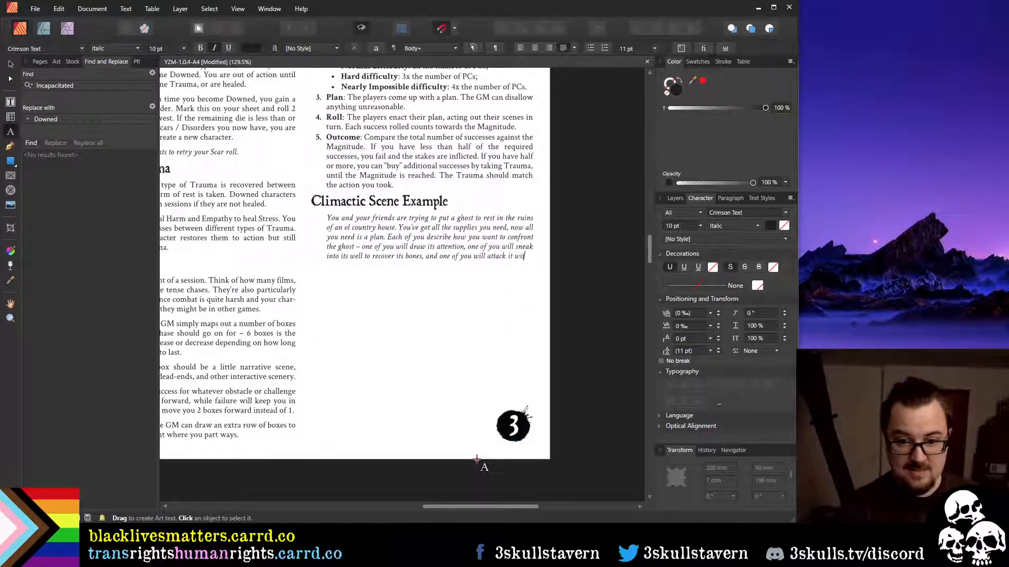
{"action": "type", "text": "th a ilver swo"}
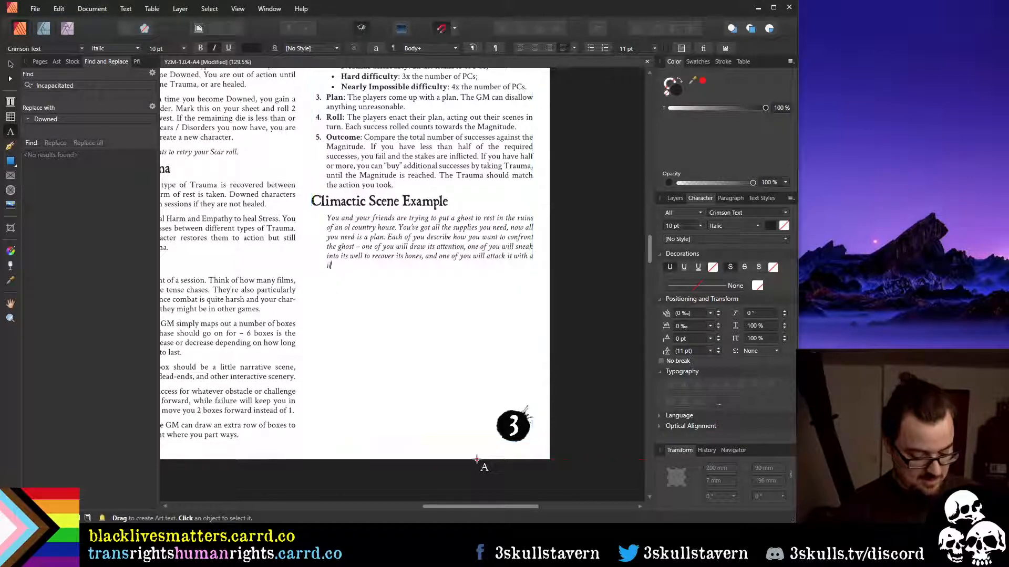
{"action": "type", "text": "rd"}
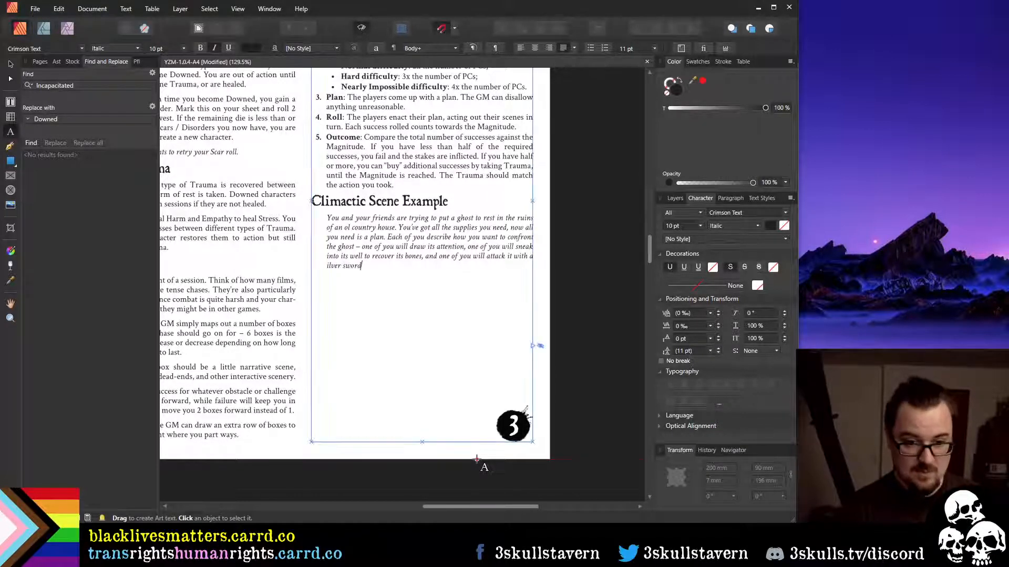
Correct "a ilver sword" to "the silver sword" and end the sentence with "you just bought."
{"action": "key", "text": "ctrl+Left"}
{"action": "key", "text": "ctrl+Left"}
{"action": "key", "text": "BackSpace"}
{"action": "key", "text": "BackSpace"}
{"action": "type", "text": "the "}
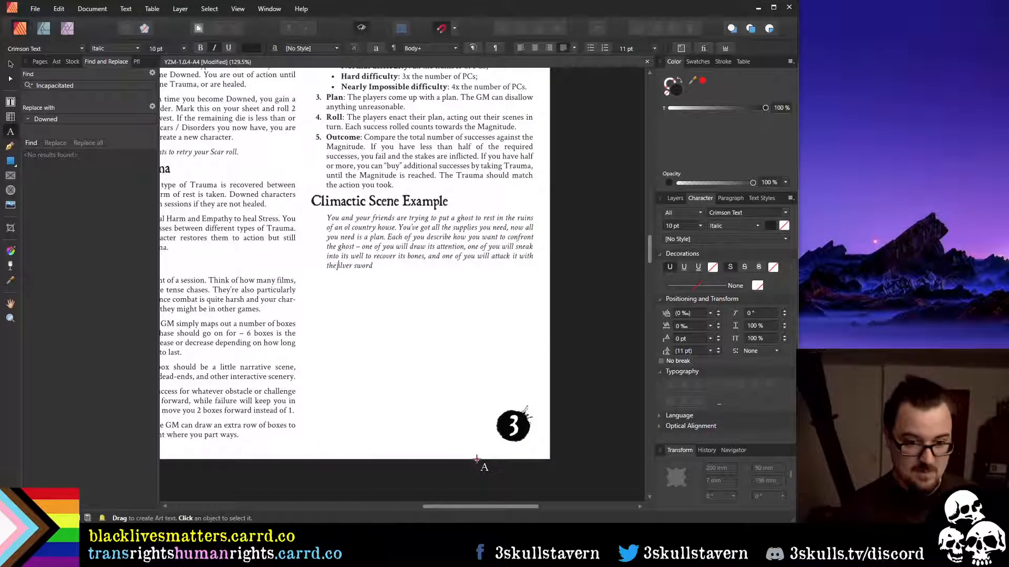
{"action": "type", "text": "s"}
{"action": "key", "text": "End"}
{"action": "type", "text": "you"}
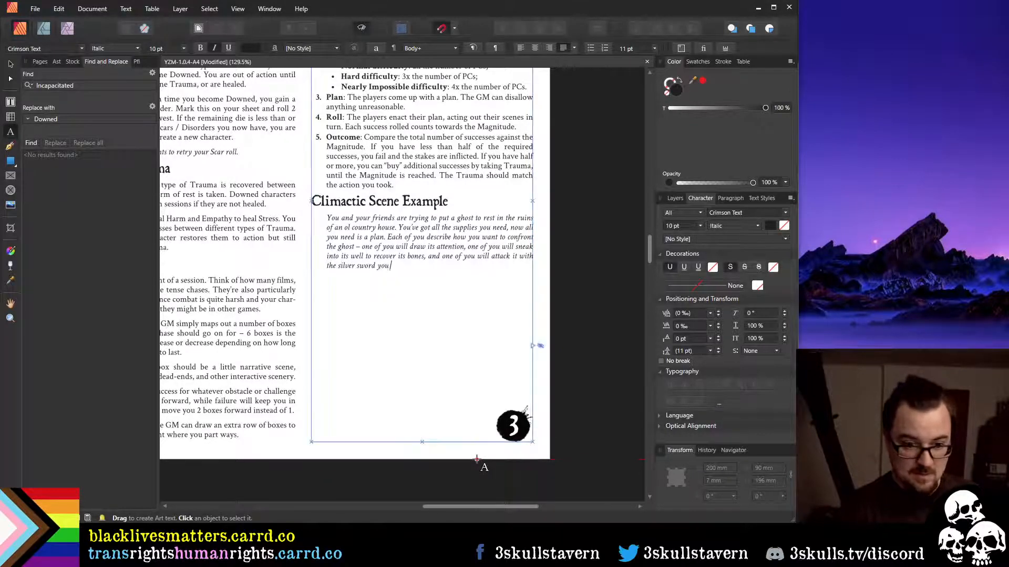
{"action": "type", "text": " just bought."}
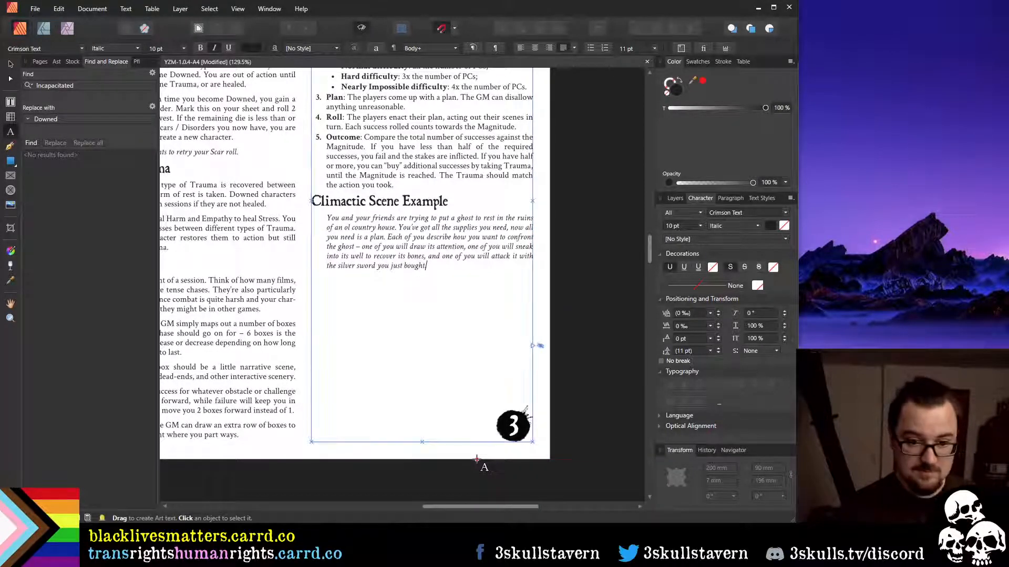
{"action": "key", "text": "Up"}
{"action": "key", "text": "Up"}
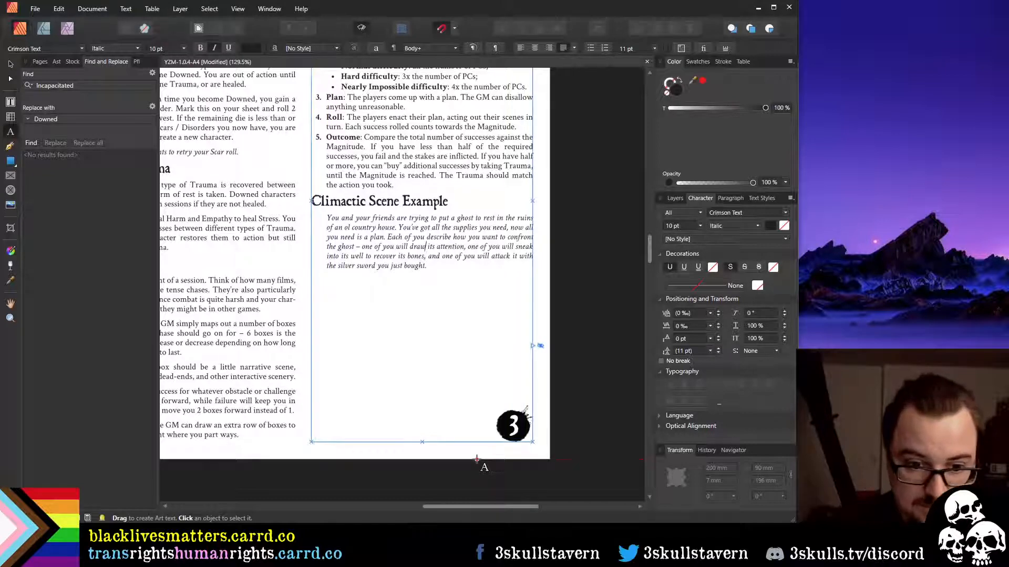
{"action": "key", "text": "ctrl+Left"}
{"action": "key", "text": "ctrl+Left"}
{"action": "key", "text": "Right"}
{"action": "key", "text": "Right"}
{"action": "key", "text": "Right"}
{"action": "key", "text": "Right"}
{"action": "key", "text": "Right"}
{"action": "key", "text": "Right"}
{"action": "key", "text": "Right"}
{"action": "key", "text": "Right"}
{"action": "key", "text": "Right"}
{"action": "key", "text": "Right"}
{"action": "key", "text": "Right"}
{"action": "key", "text": "Right"}
{"action": "key", "text": "Right"}
{"action": "key", "text": "Right"}
{"action": "key", "text": "Right"}
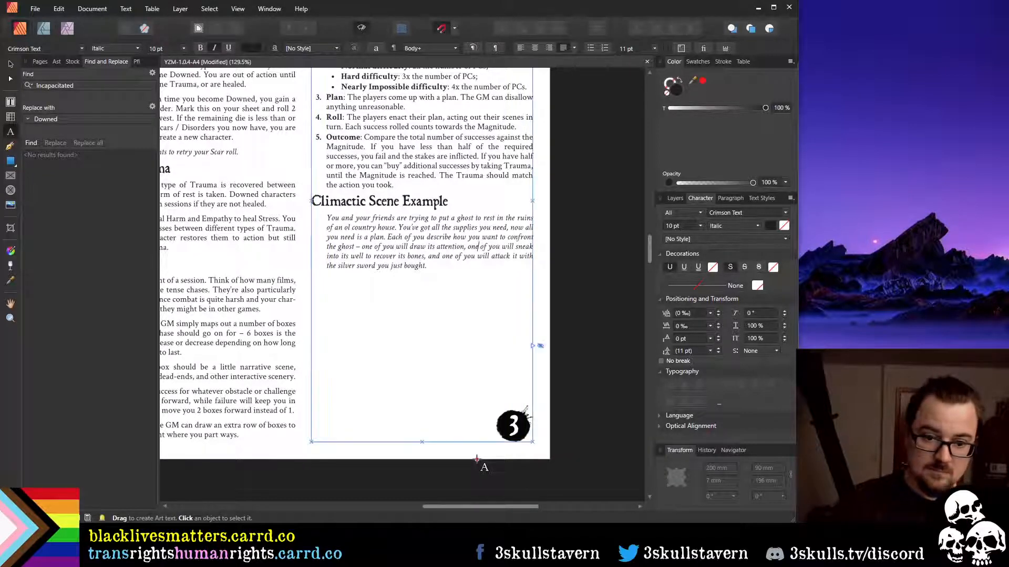
At the end of the Climactic Scene Example paragraph, add "The GM determines that this is going to be Hard"
{"action": "key", "text": "Down"}
{"action": "key", "text": "Down"}
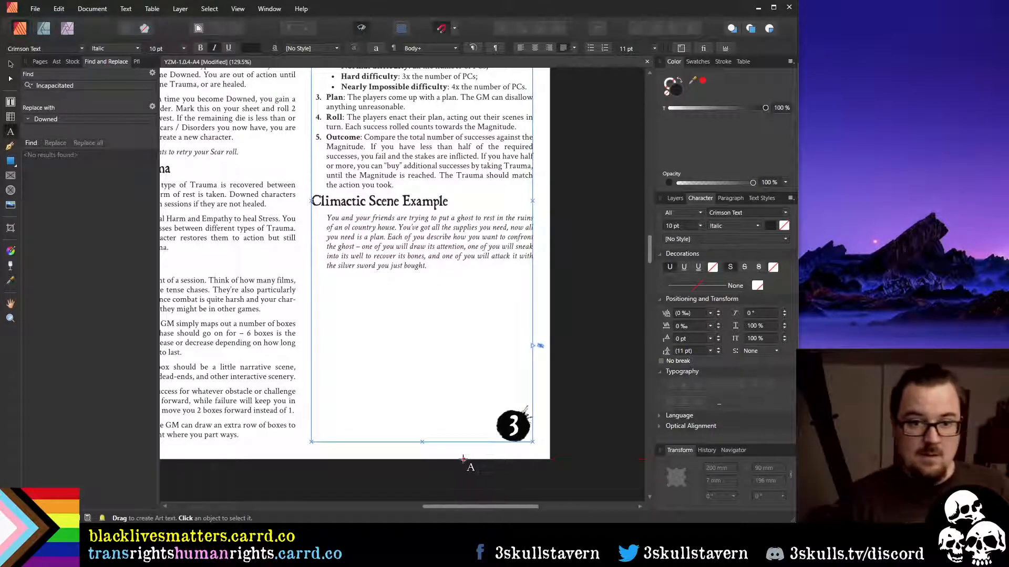
{"action": "scroll", "coordinate": [477, 460], "scroll_direction": "up", "scroll_amount": 1}
{"action": "scroll", "coordinate": [477, 351], "scroll_direction": "down", "scroll_amount": 1}
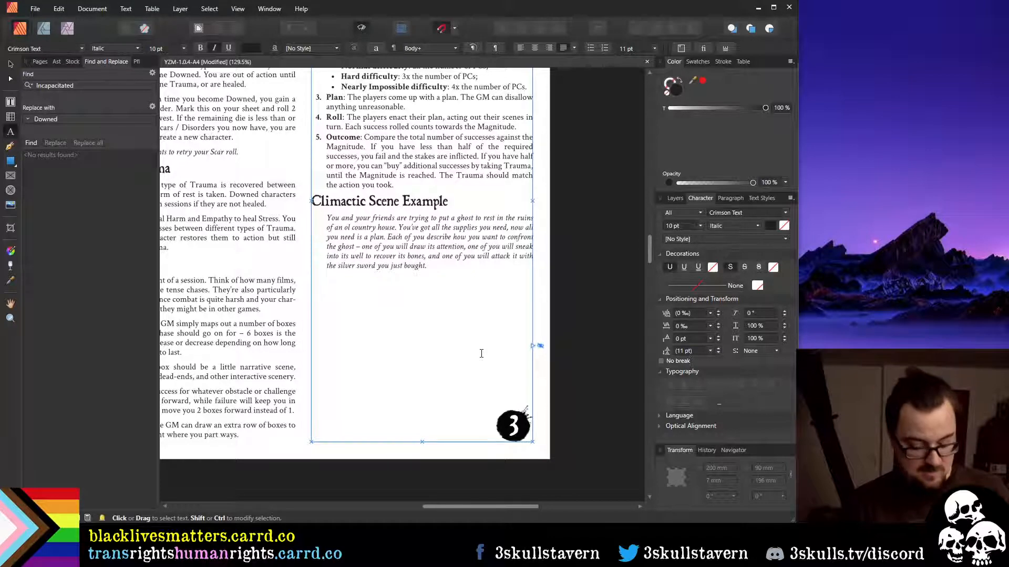
{"action": "type", "text": "The GM deter"}
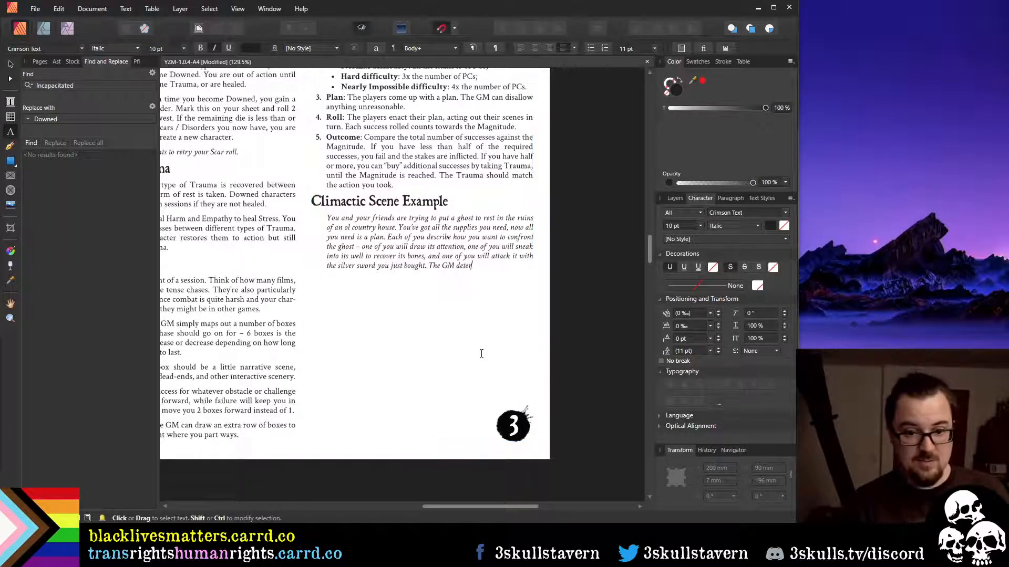
{"action": "type", "text": "mine"}
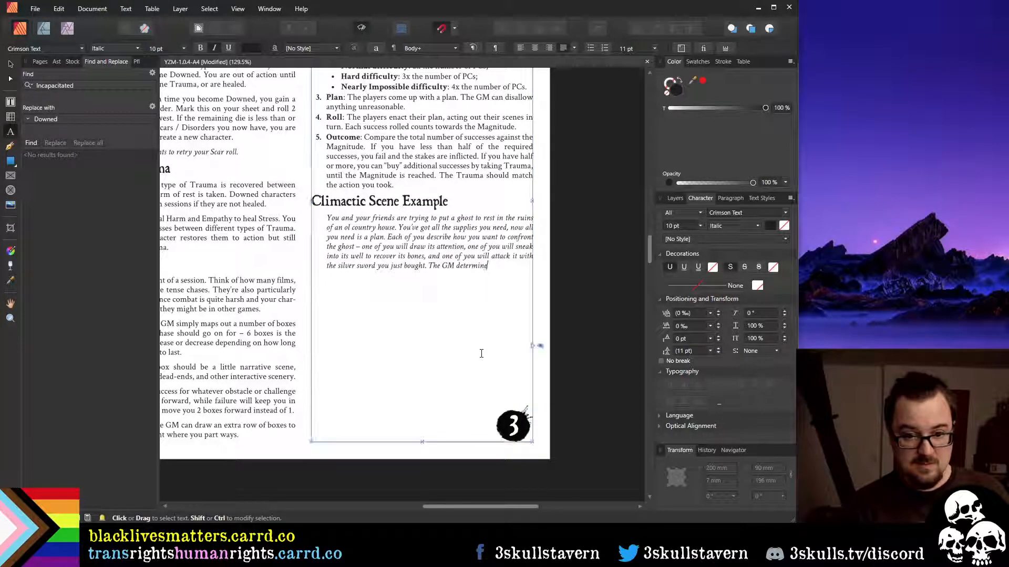
{"action": "type", "text": "s that this is g"}
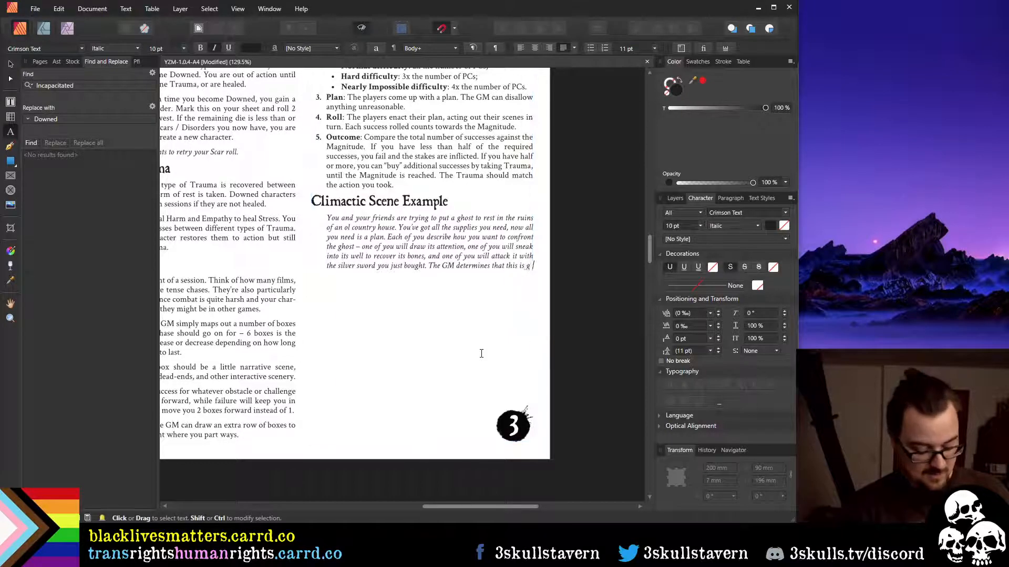
{"action": "type", "text": "oing to be Hard"}
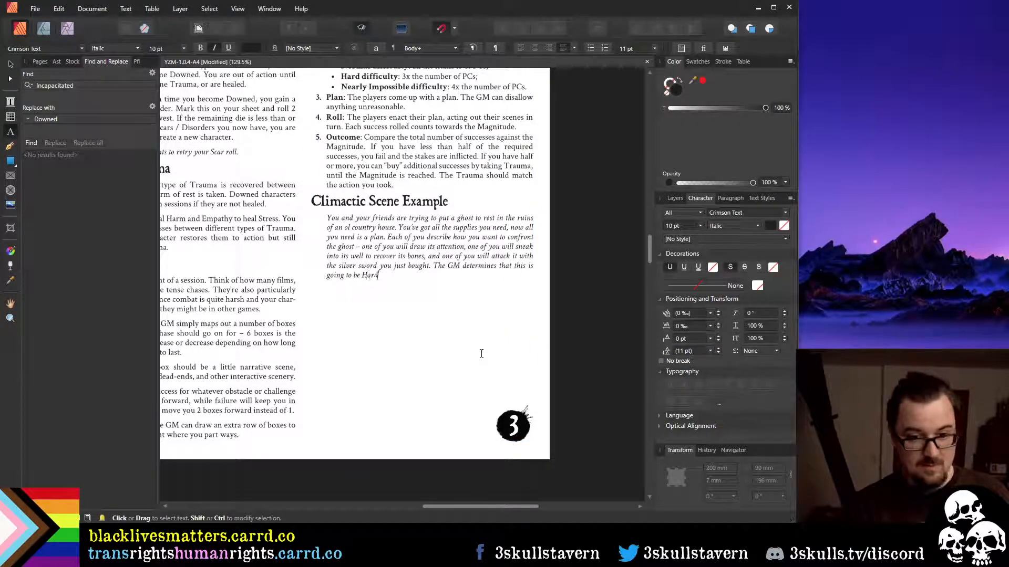
Finish the GM sentence with ", requiring a total of 9 successes." and start a new paragraph below it
{"action": "type", "text": ", requiring"}
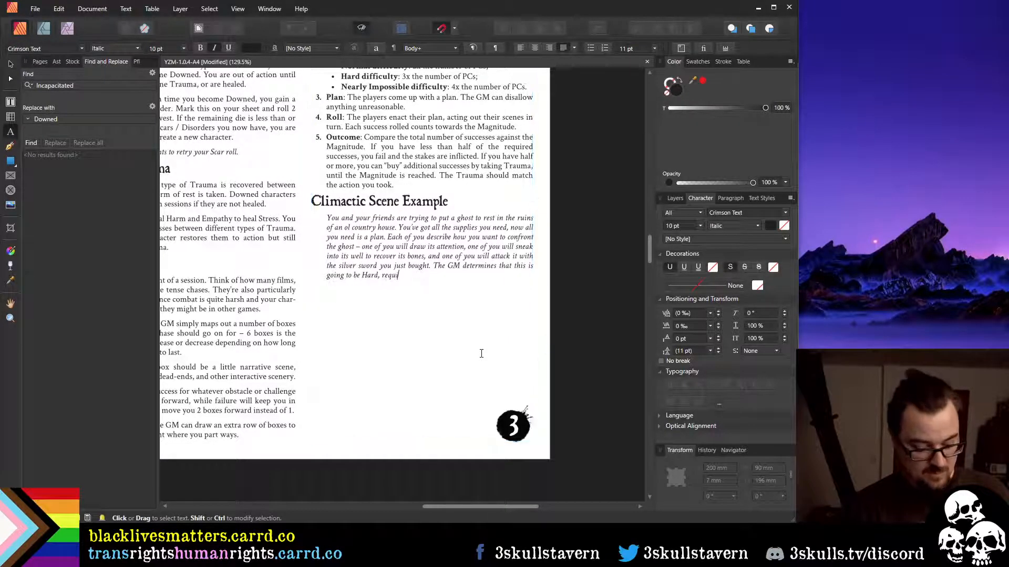
{"action": "type", "text": " a total of 9 S"}
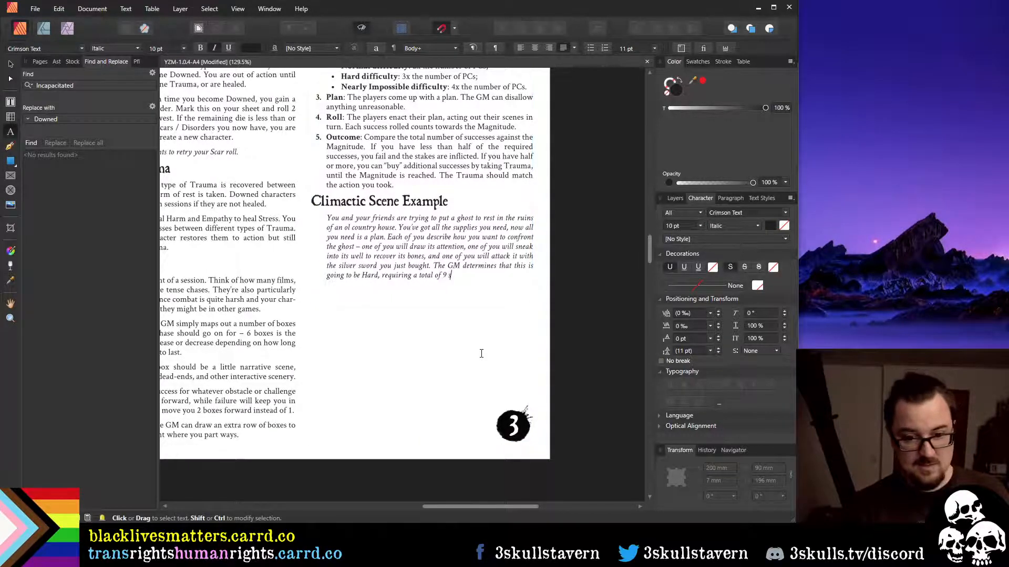
{"action": "type", "text": "uccesses for"}
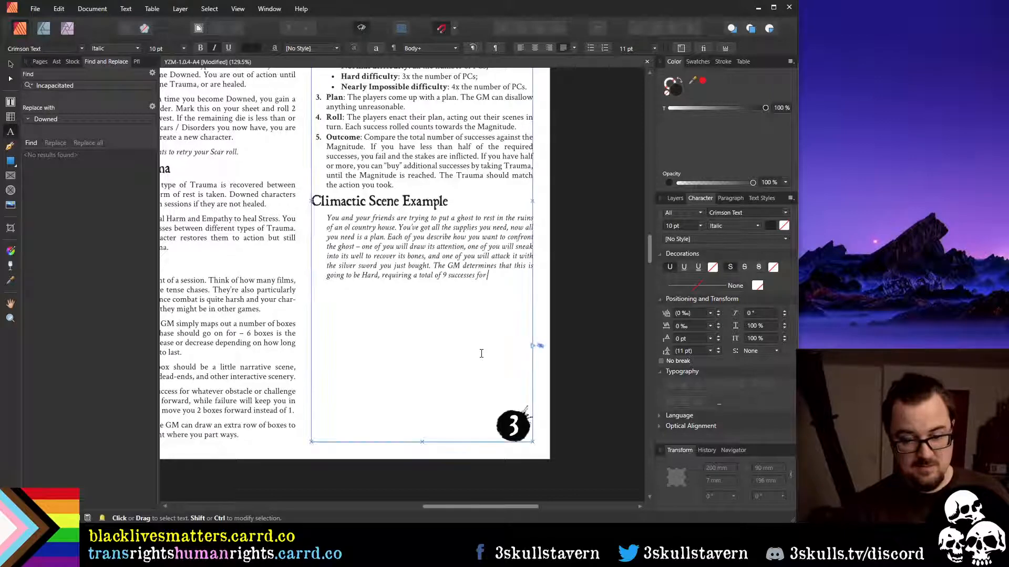
{"action": "key", "text": "BackSpace"}
{"action": "key", "text": "BackSpace"}
{"action": "key", "text": "BackSpace"}
{"action": "key", "text": "BackSpace"}
{"action": "type", "text": "."}
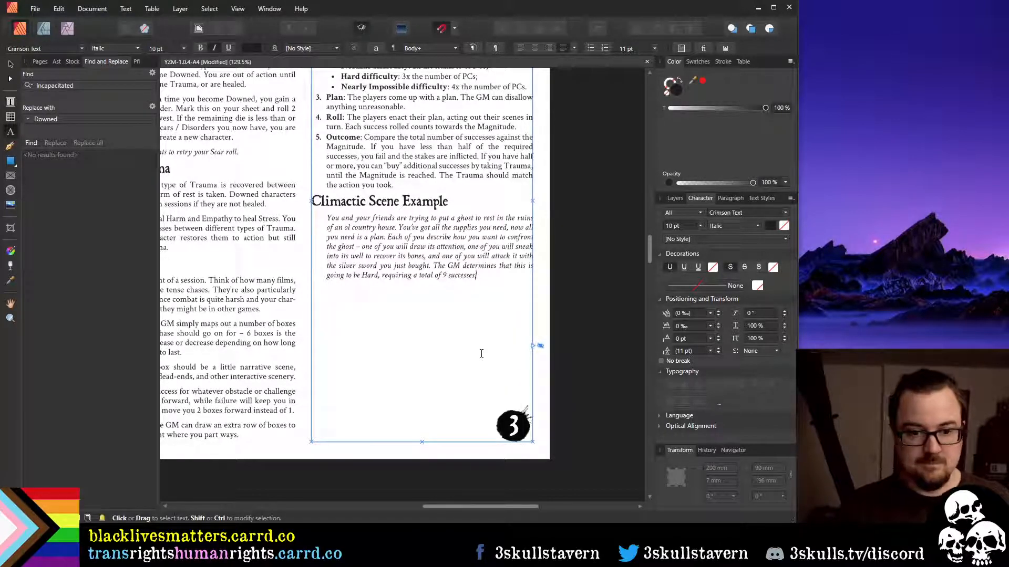
{"action": "key", "text": "Return"}
{"action": "type", "text": "All y"}
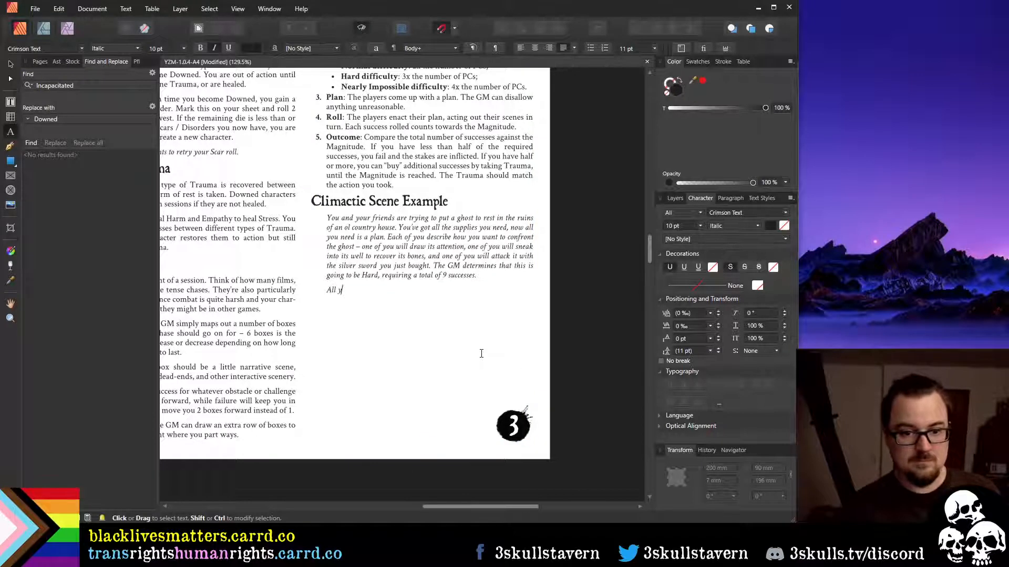
{"action": "key", "text": "BackSpace"}
{"action": "type", "text": "of you"}
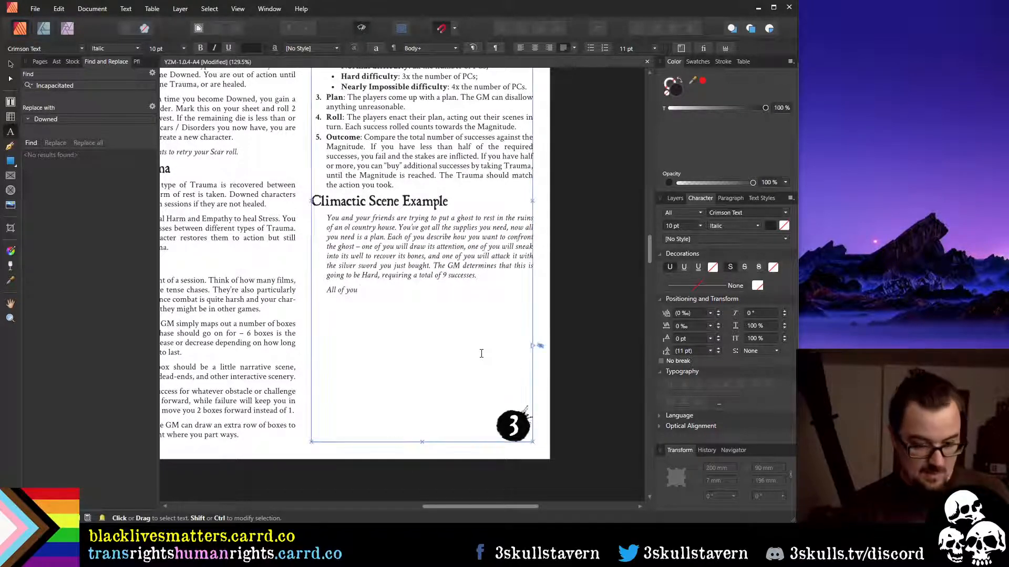
{"action": "key", "text": "BackSpace"}
{"action": "key", "text": "BackSpace"}
{"action": "key", "text": "BackSpace"}
{"action": "key", "text": "BackSpace"}
{"action": "key", "text": "BackSpace"}
{"action": "key", "text": "BackSpace"}
{"action": "key", "text": "BackSpace"}
{"action": "key", "text": "BackSpace"}
{"action": "key", "text": "BackSpace"}
{"action": "key", "text": "BackSpace"}
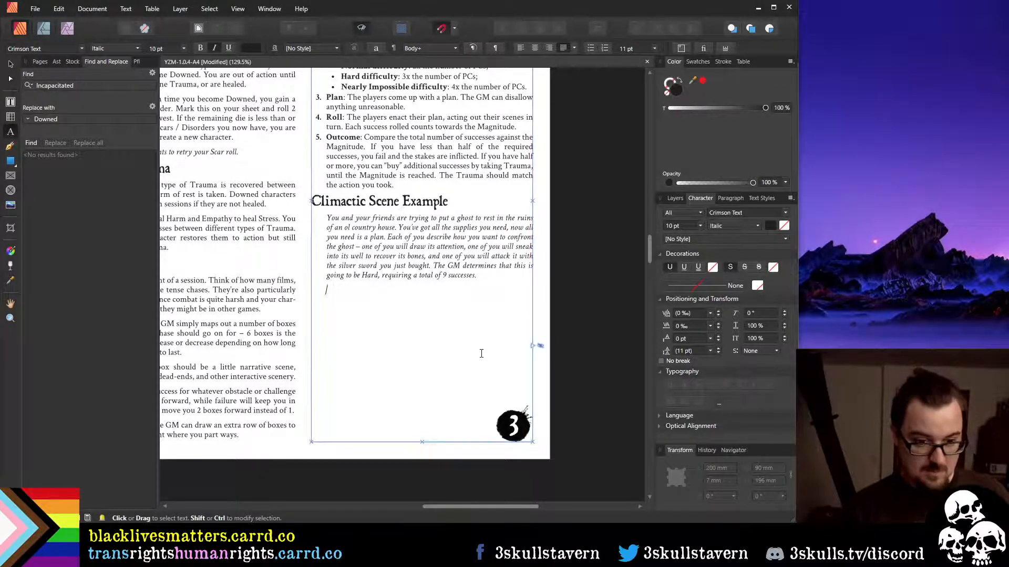
Begin the example's second paragraph with "You each take turns narrating"
{"action": "type", "text": "You each to"}
{"action": "key", "text": "BackSpace"}
{"action": "key", "text": "BackSpace"}
{"action": "type", "text": "ake tu"}
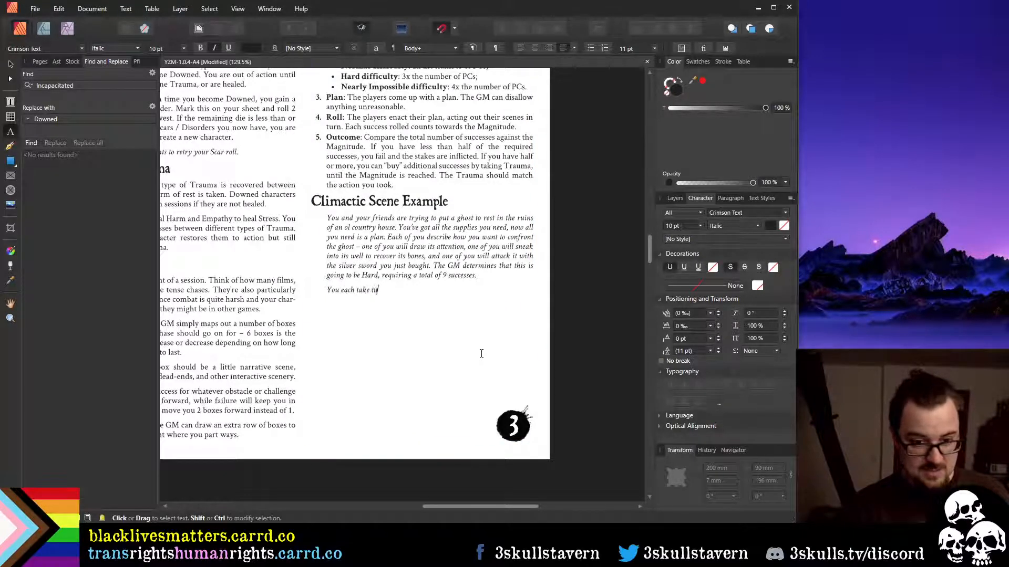
{"action": "type", "text": "rns narr"}
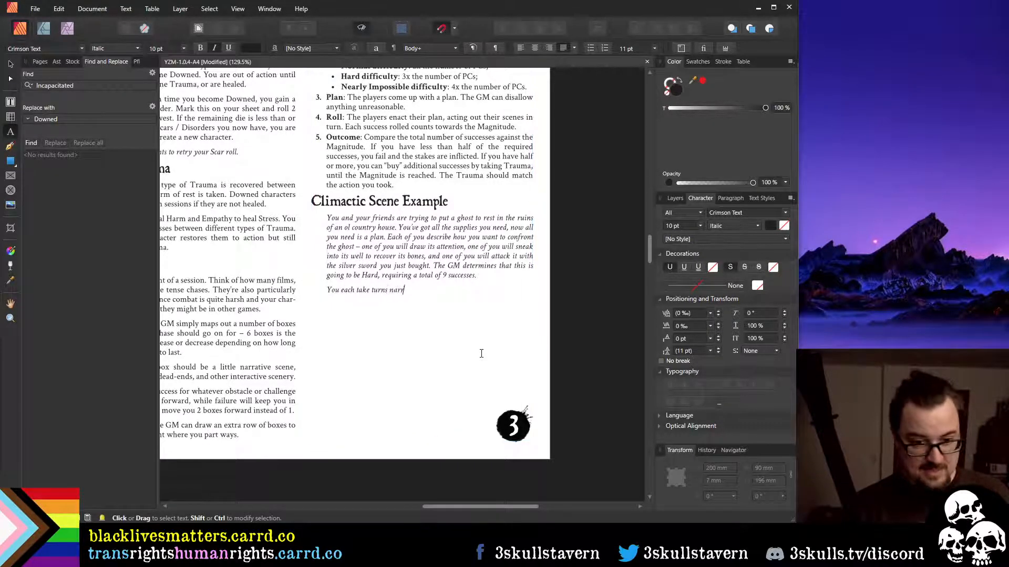
{"action": "type", "text": "ating what you"}
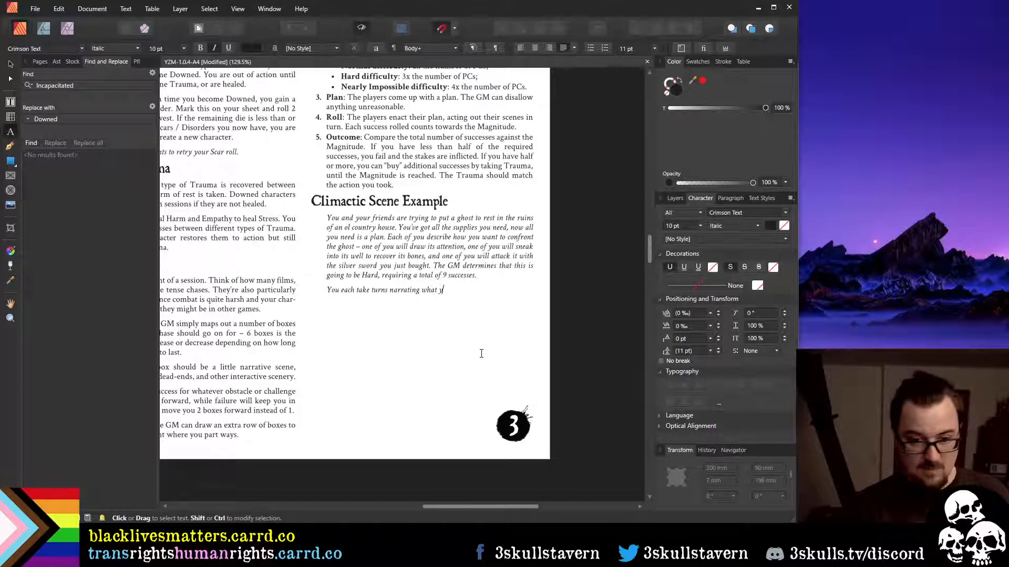
{"action": "key", "text": "BackSpace"}
{"action": "key", "text": "BackSpace"}
{"action": "key", "text": "BackSpace"}
{"action": "key", "text": "BackSpace"}
{"action": "key", "text": "BackSpace"}
{"action": "key", "text": "BackSpace"}
{"action": "key", "text": "BackSpace"}
{"action": "key", "text": "BackSpace"}
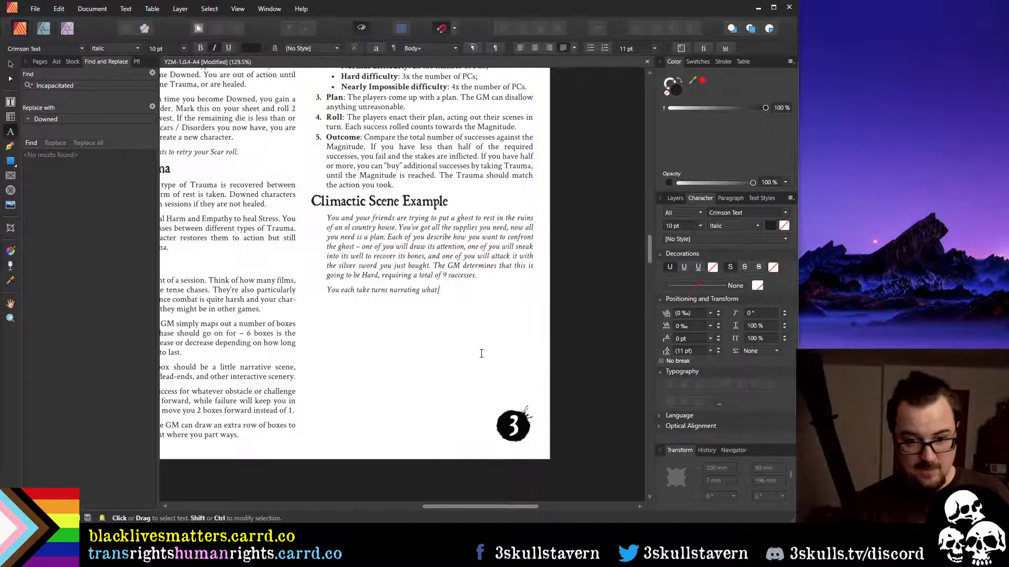
Continue the second paragraph's opening sentence with "your confrontation with the ghost"
{"action": "type", "text": "your "}
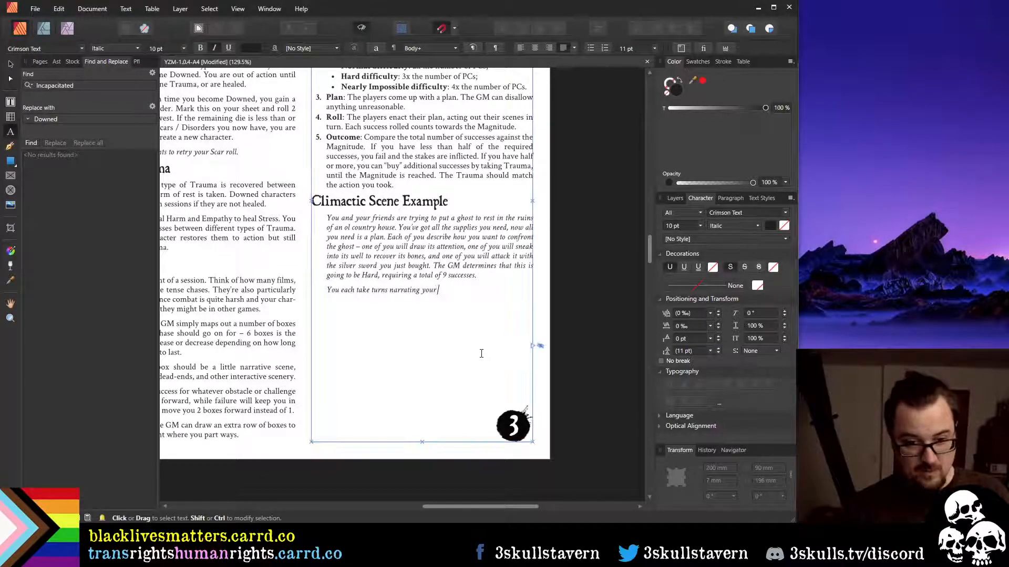
{"action": "type", "text": "confrontatio"}
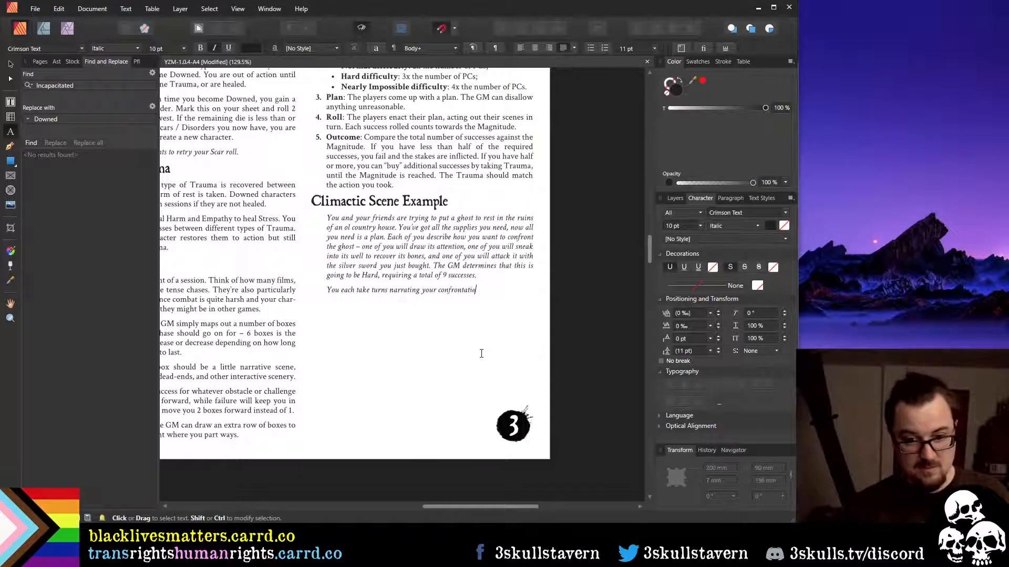
{"action": "type", "text": "n with the ghost a"}
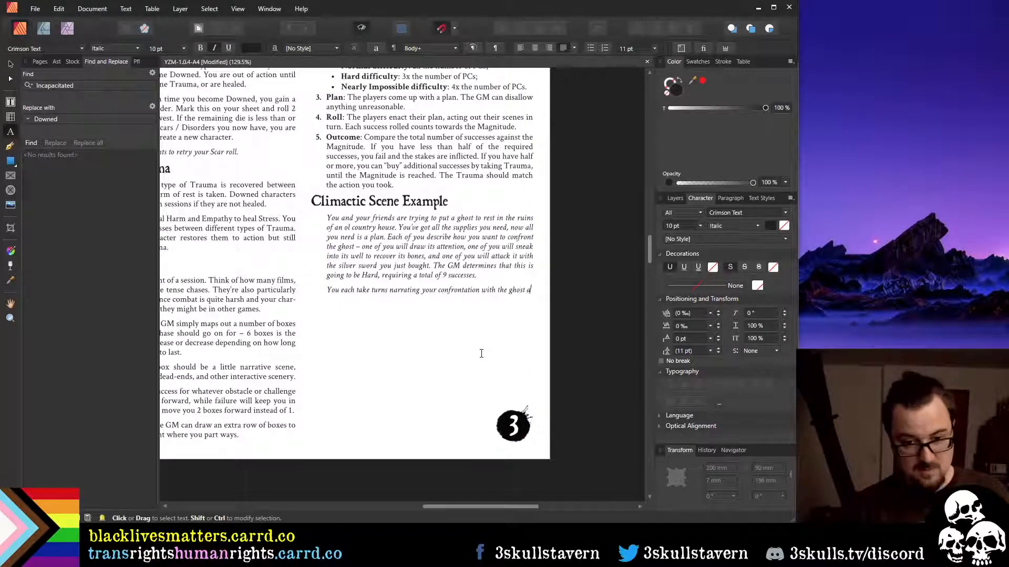
{"action": "key", "text": "BackSpace"}
Extend the sentence about the ghost confrontation with ", rolling the relevant skills on your turns"
{"action": "type", "text": ", ro"}
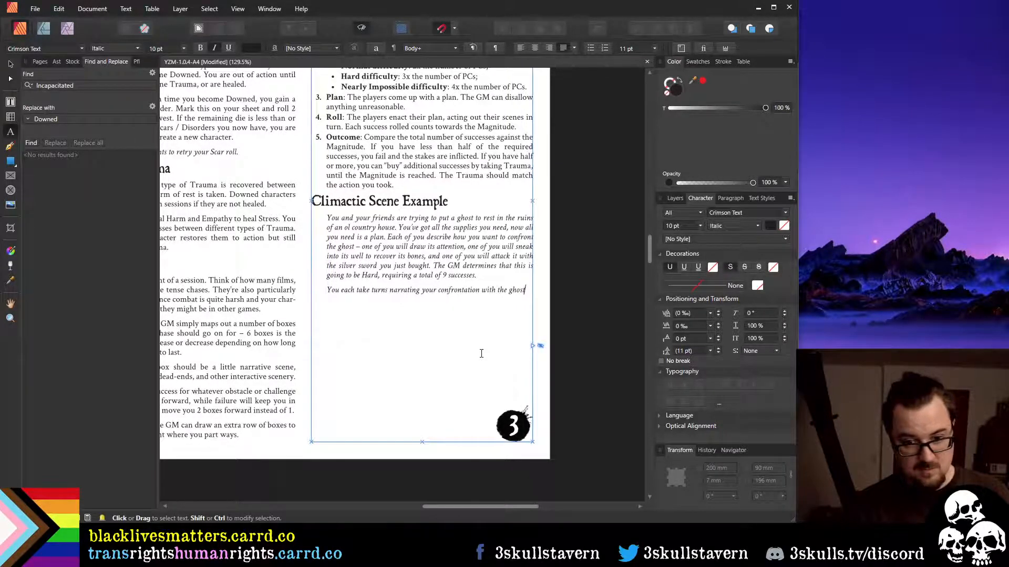
{"action": "type", "text": "lling"}
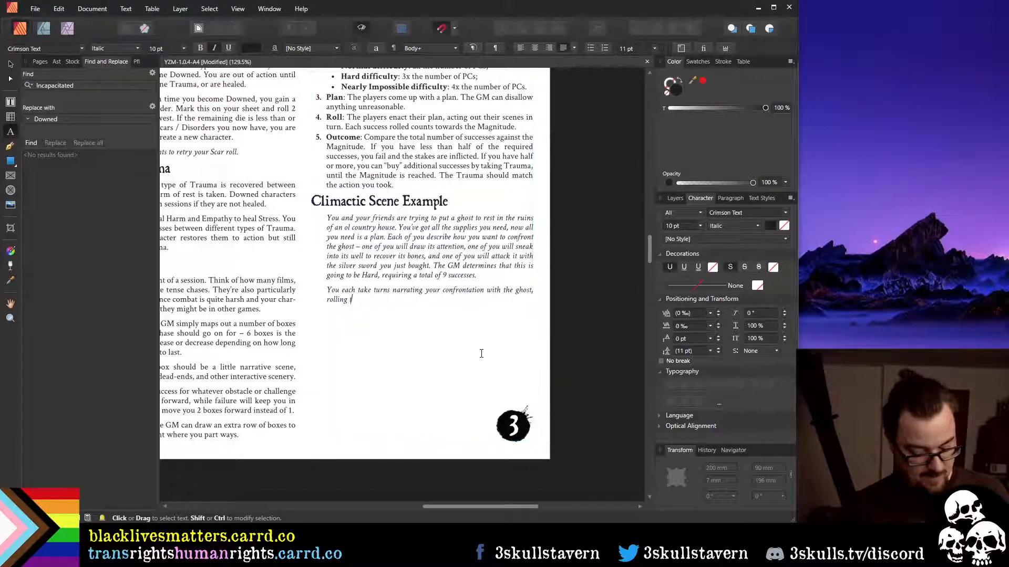
{"action": "type", "text": " the rele"}
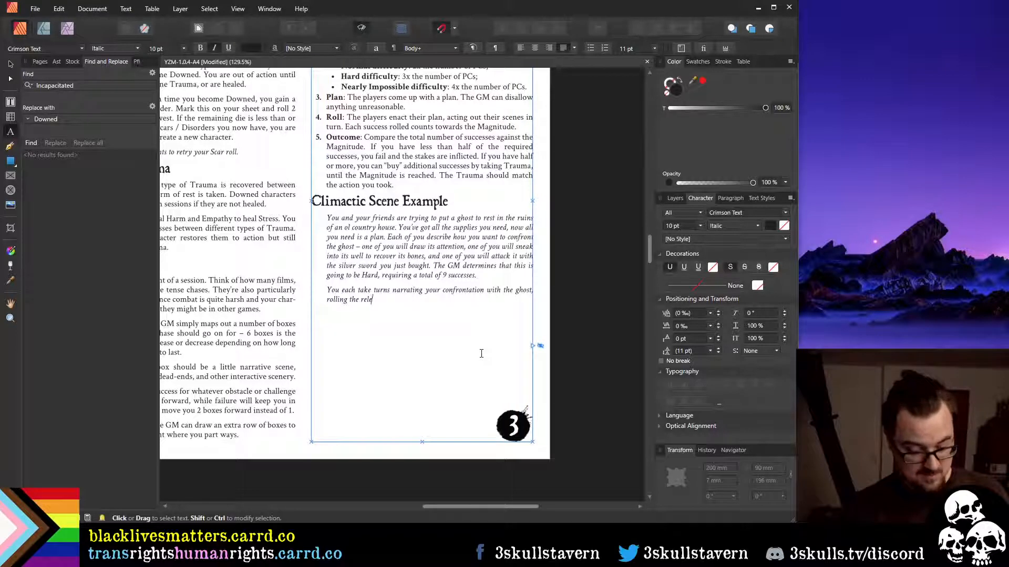
{"action": "type", "text": "vant skills "}
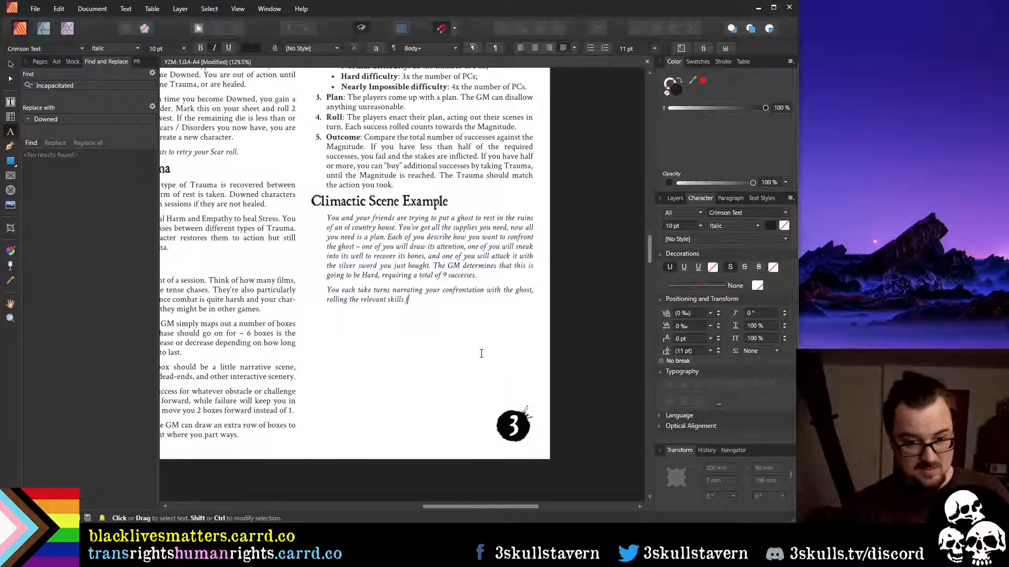
{"action": "type", "text": "for"}
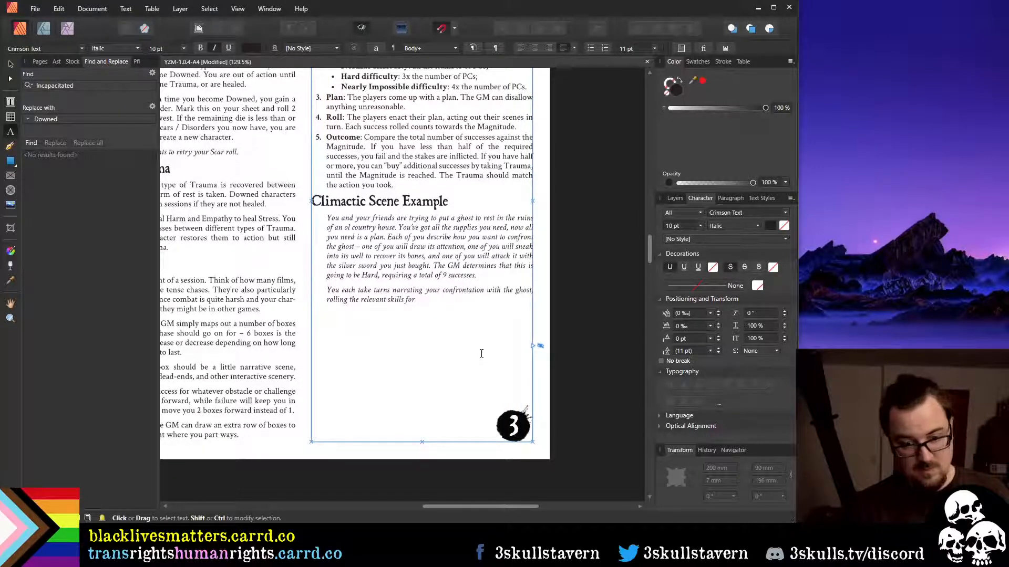
{"action": "key", "text": "BackSpace"}
{"action": "key", "text": "BackSpace"}
{"action": "key", "text": "BackSpace"}
{"action": "key", "text": "BackSpace"}
{"action": "type", "text": "on your turns"}
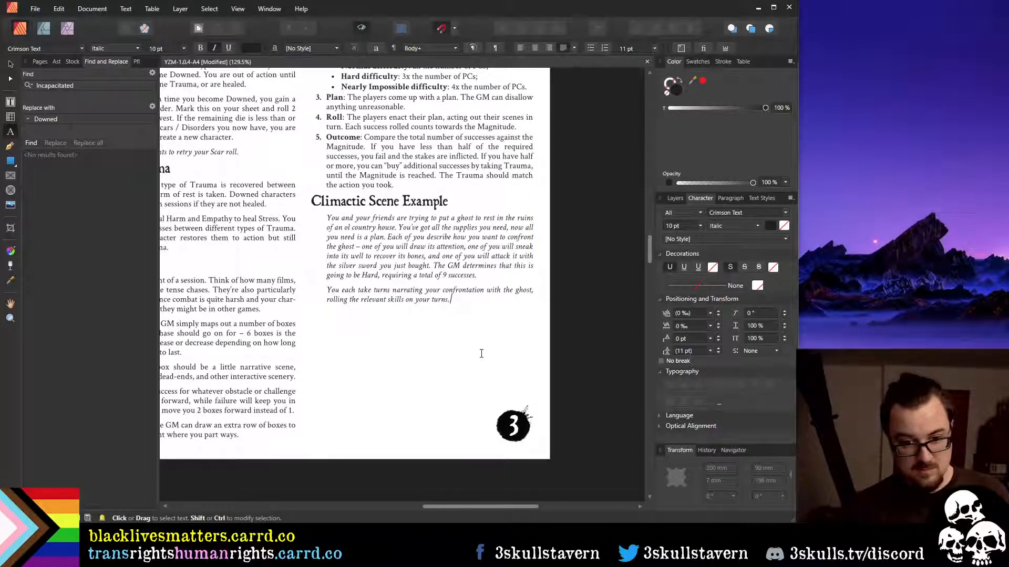
End that sentence with a full stop and add "Unfortunately, you only roll a total"
{"action": "type", "text": ". Unfor"}
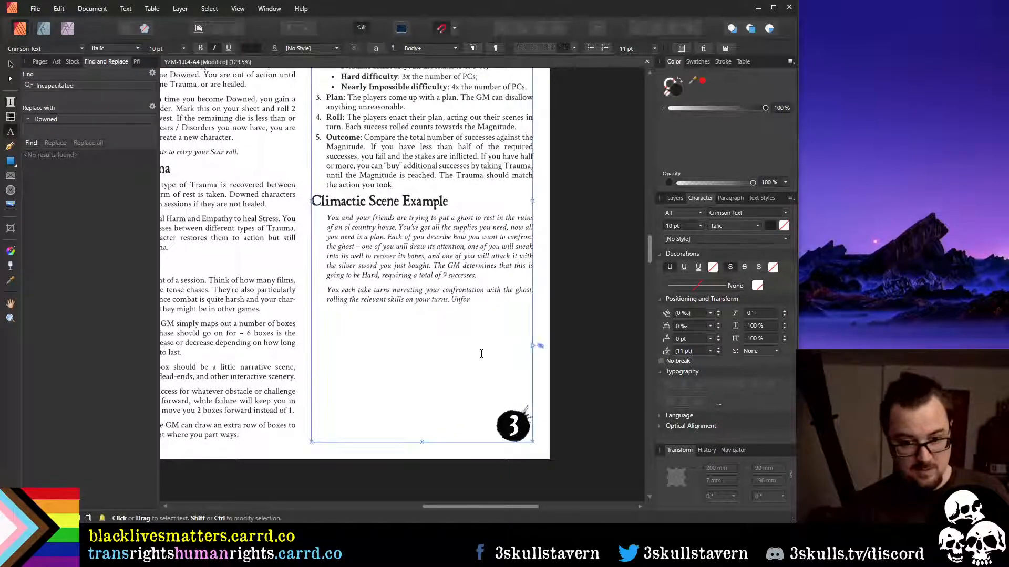
{"action": "type", "text": "tunately, you"}
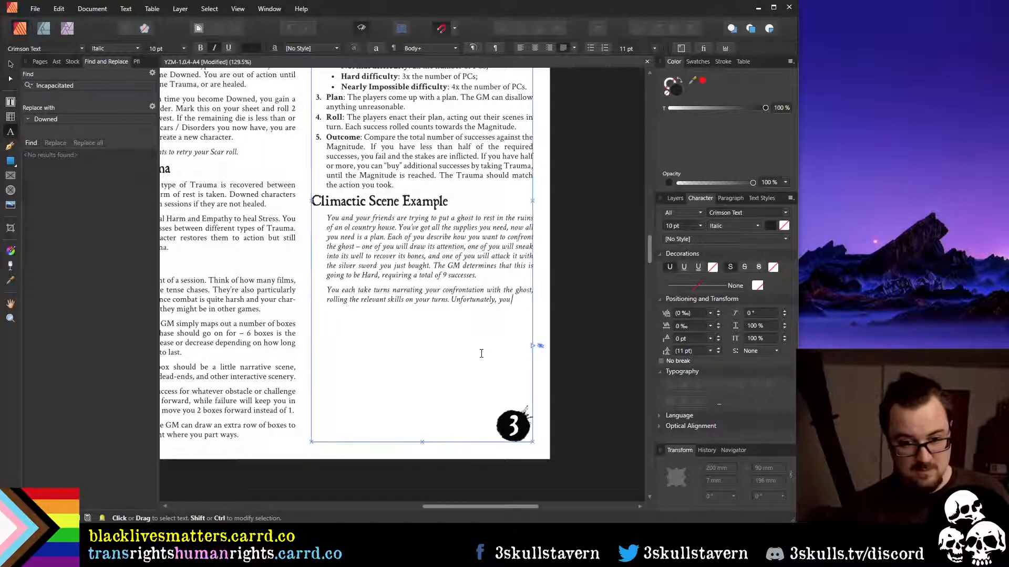
{"action": "type", "text": " only hroo"}
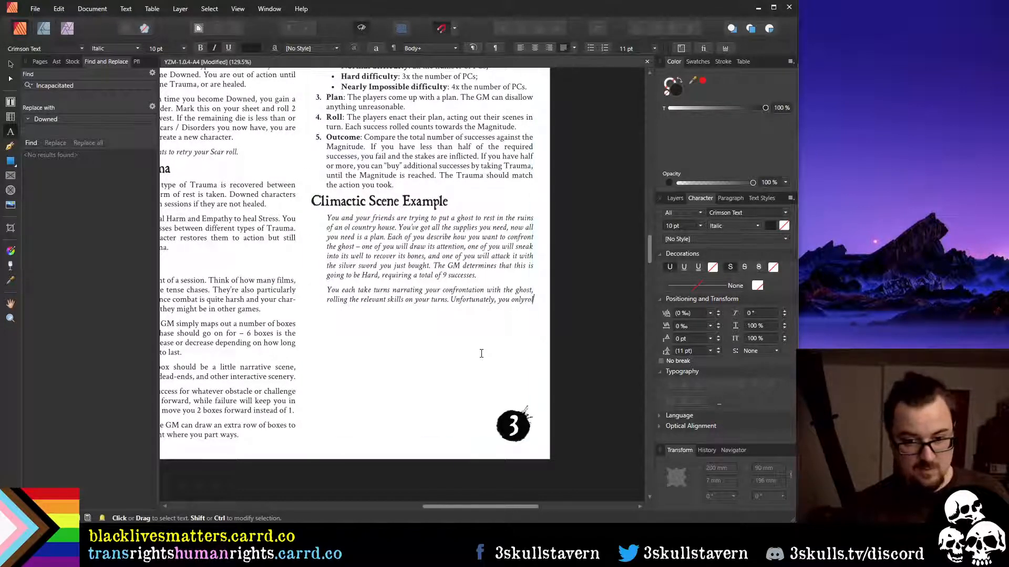
{"action": "key", "text": "BackSpace"}
{"action": "key", "text": "BackSpace"}
{"action": "key", "text": "BackSpace"}
{"action": "type", "text": "roll a total"}
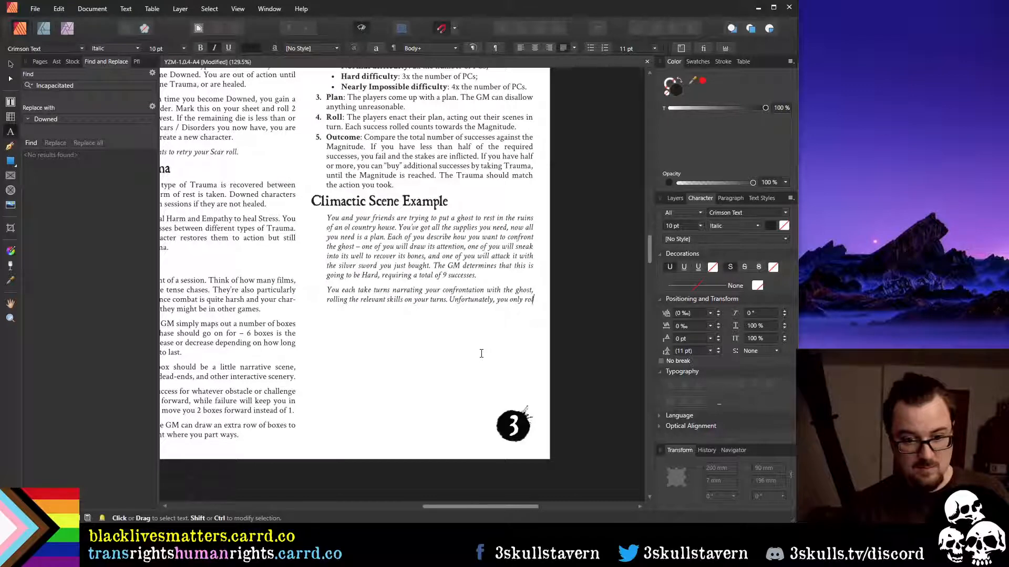
{"action": "key", "text": "BackSpace"}
{"action": "key", "text": "BackSpace"}
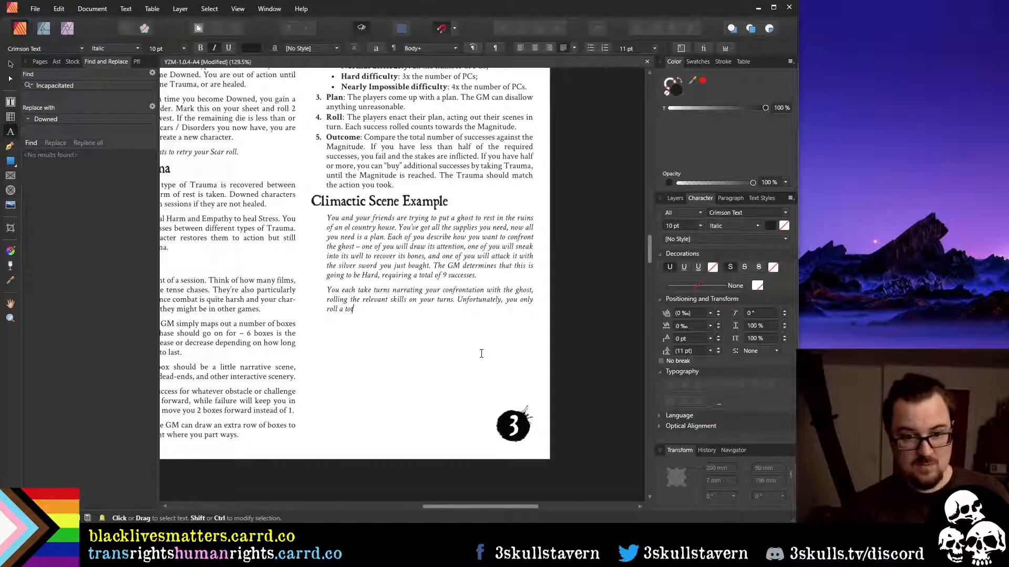
Complete the unfinished sentence in the second paragraph with "of 5 successes."
{"action": "key", "text": "Escape"}
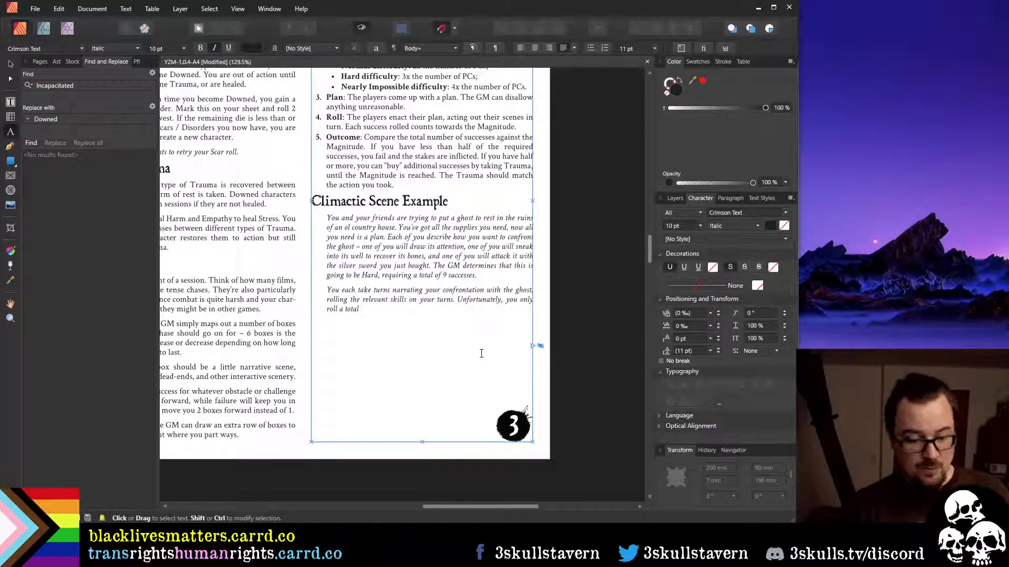
{"action": "type", "text": "of 5 succe"}
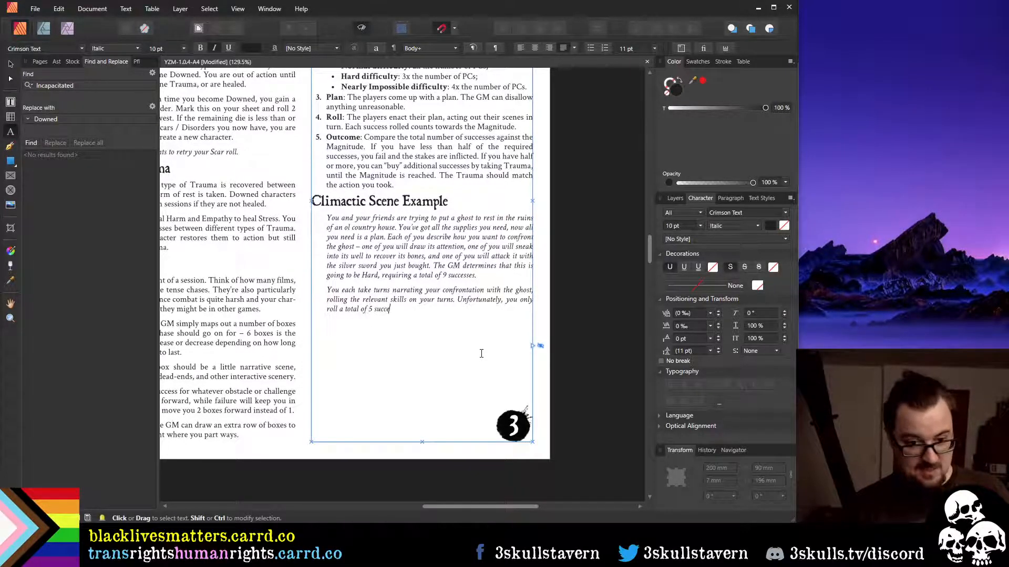
{"action": "type", "text": "sses."}
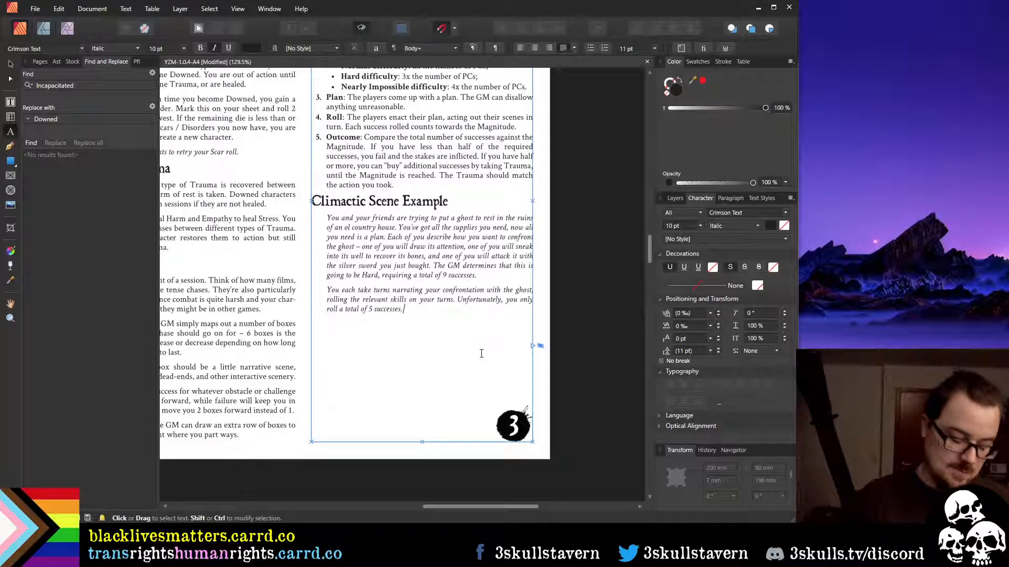
{"action": "type", "text": "Th"}
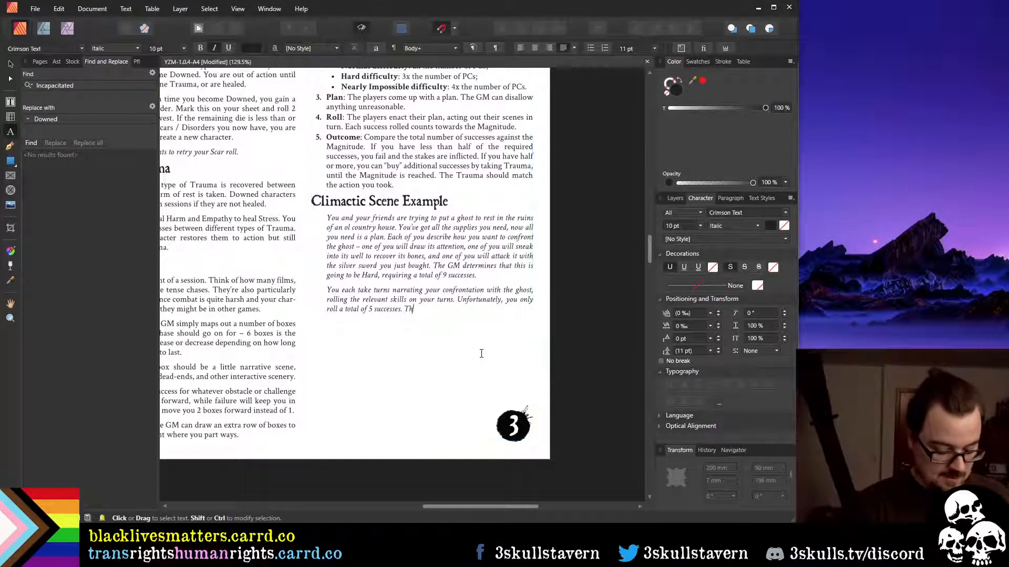
{"action": "key", "text": "BackSpace"}
{"action": "key", "text": "BackSpace"}
{"action": "key", "text": "BackSpace"}
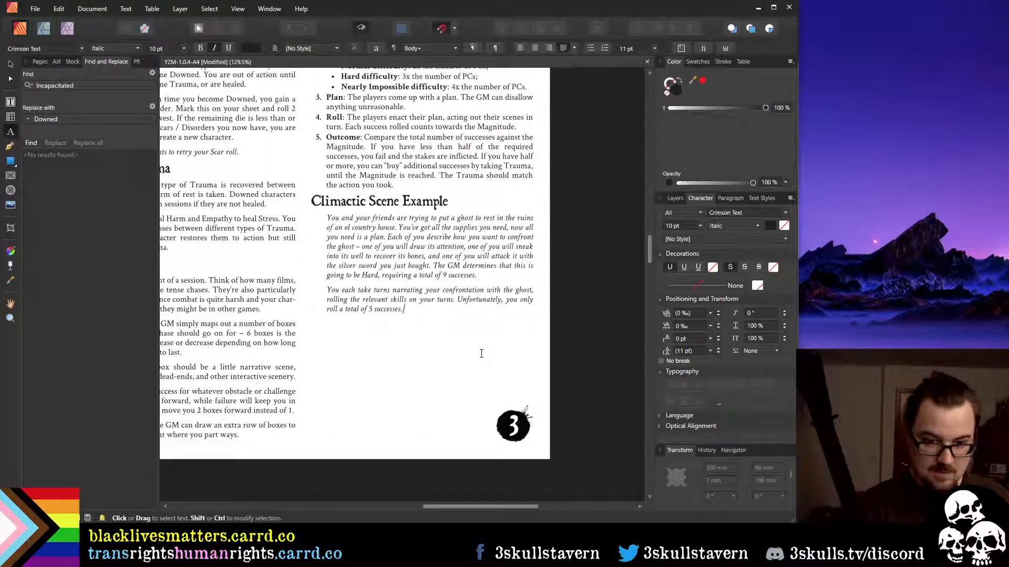
Remove "one of" before "you will attack it" in the example's first paragraph and make that "you" bold
{"action": "key", "text": "Up"}
{"action": "key", "text": "Up"}
{"action": "key", "text": "Up"}
{"action": "key", "text": "Up"}
{"action": "key", "text": "ctrl+Right"}
{"action": "key", "text": "ctrl+Right"}
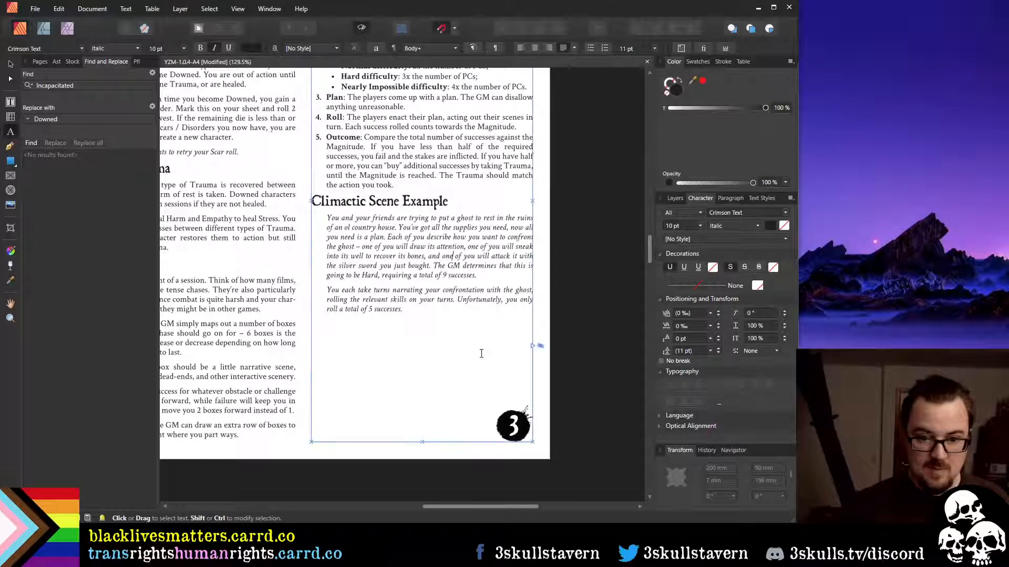
{"action": "key", "text": "ctrl+shift+Right"}
{"action": "key", "text": "ctrl+shift+Right"}
{"action": "key", "text": "Delete"}
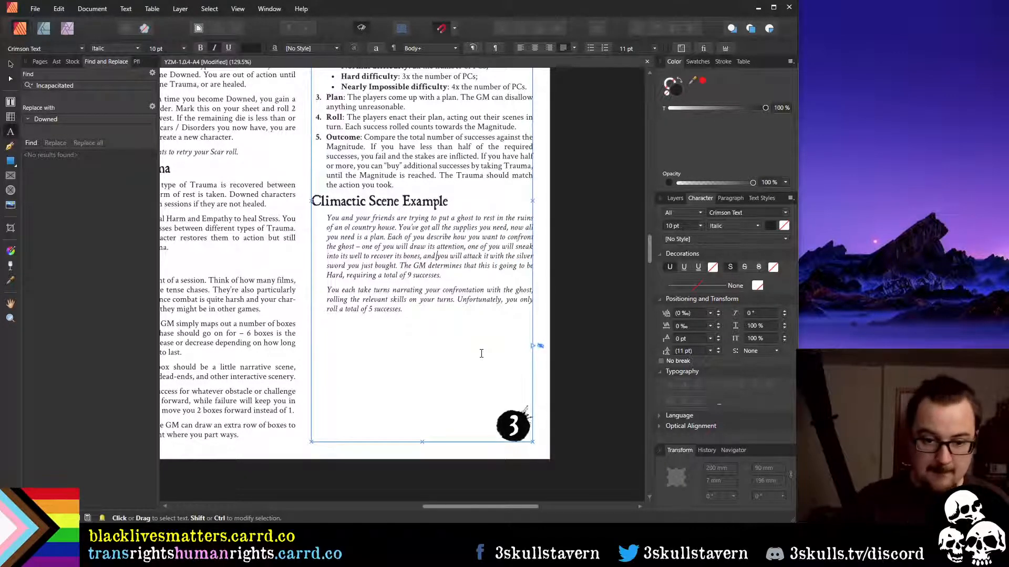
{"action": "key", "text": "ctrl+shift+Right"}
{"action": "key", "text": "alt+Left"}
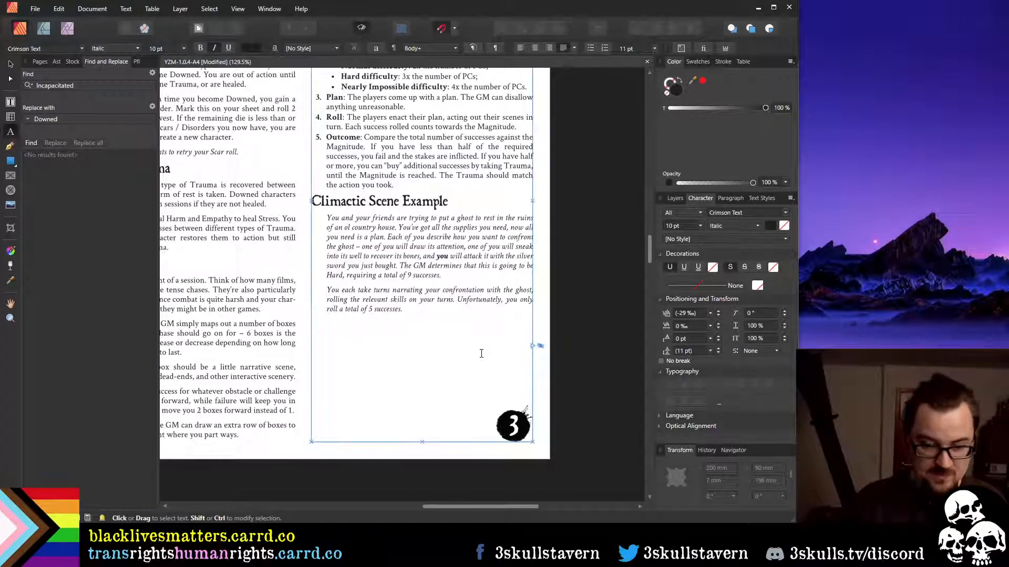
Add "You discuss taking a Trauma and decide it makes" at the end of the second paragraph
{"action": "key", "text": "Down"}
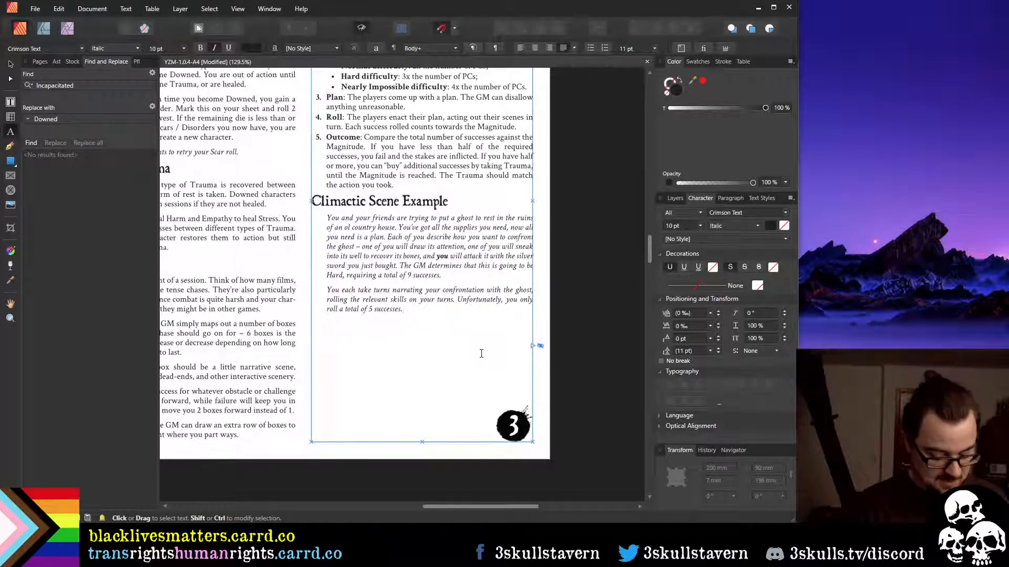
{"action": "type", "text": "Y"}
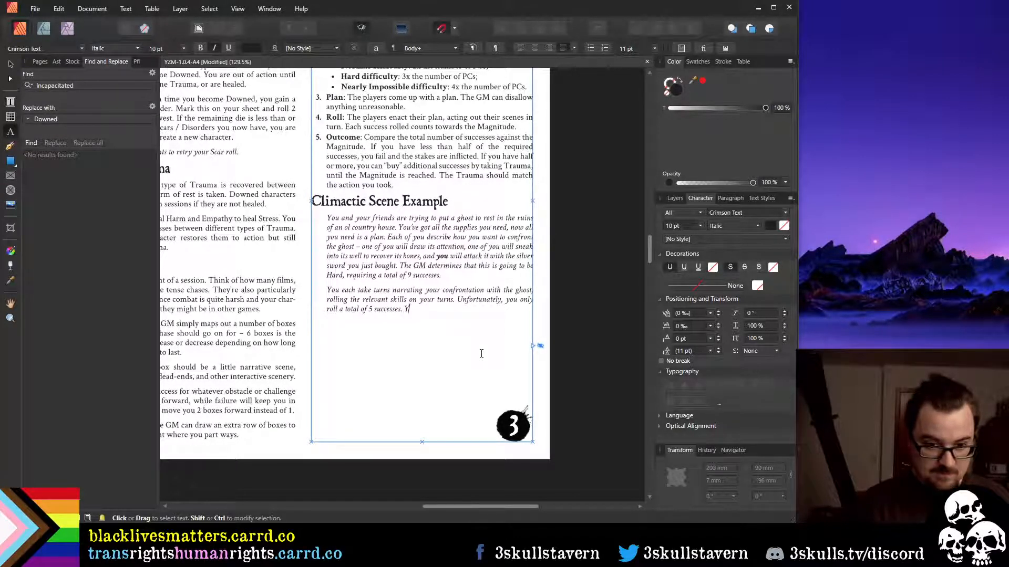
{"action": "type", "text": "ou discu"}
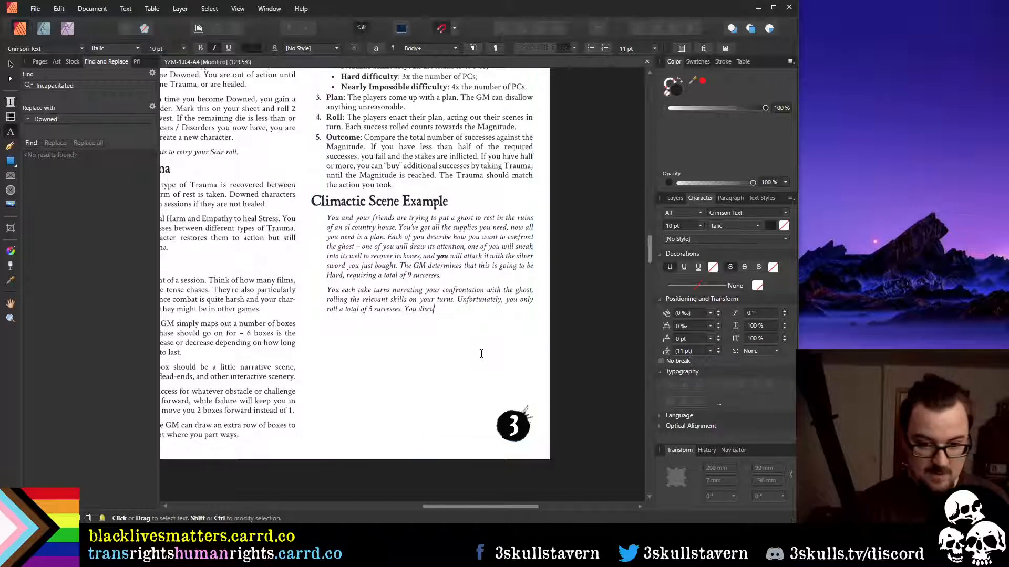
{"action": "type", "text": "ss tak"}
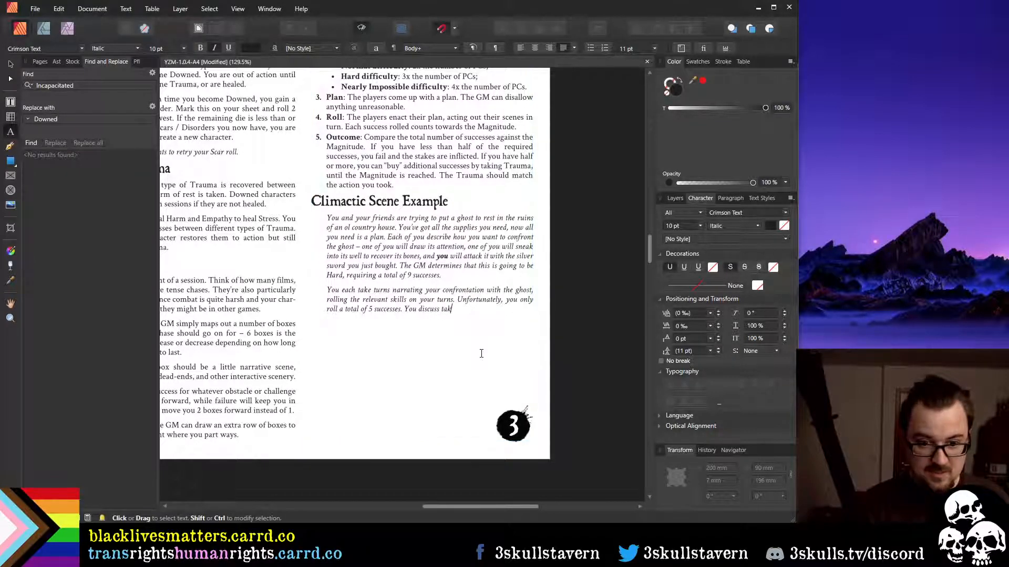
{"action": "type", "text": "ing a Trauma and do"}
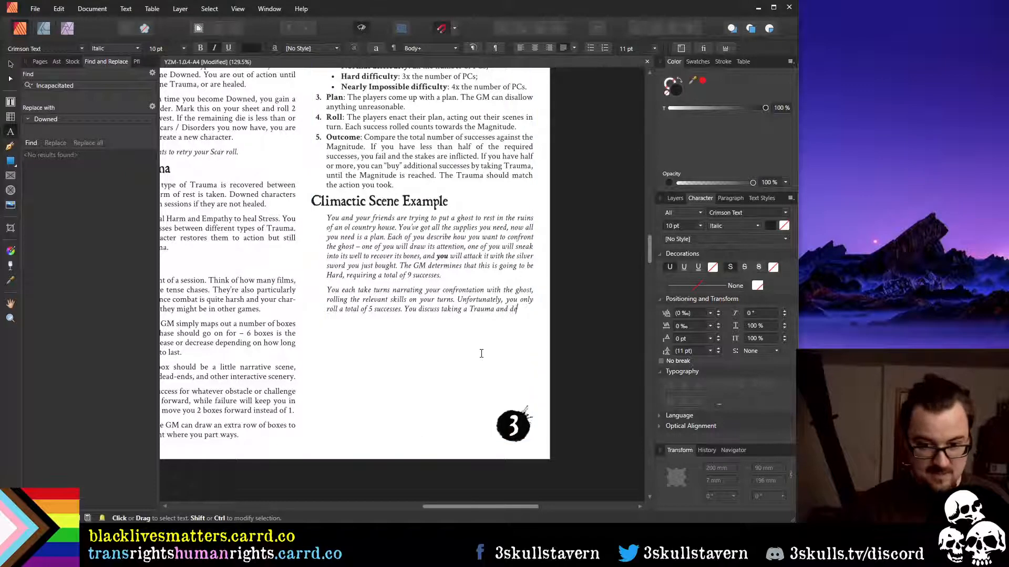
{"action": "key", "text": "BackSpace"}
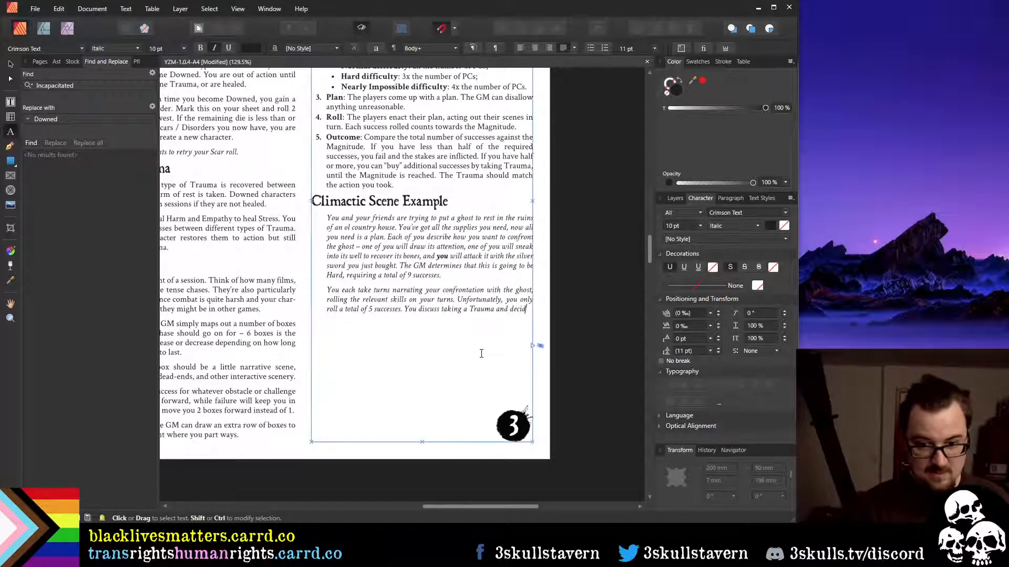
{"action": "type", "text": "ecide it makes"}
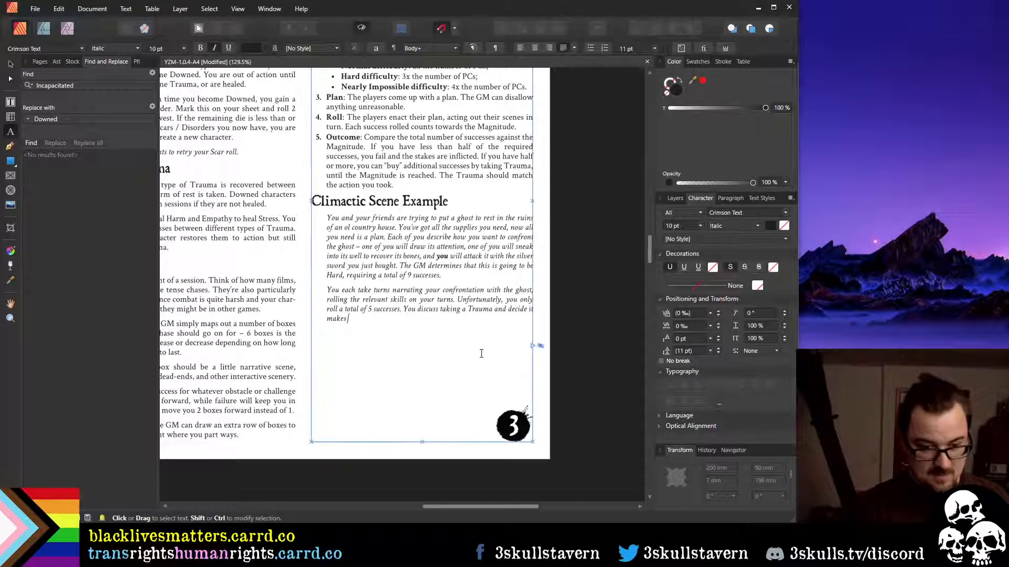
Continue the Trauma sentence with "the most sense for you to take a heavy blow"
{"action": "type", "text": " the most ser"}
{"action": "type", "text": "se"}
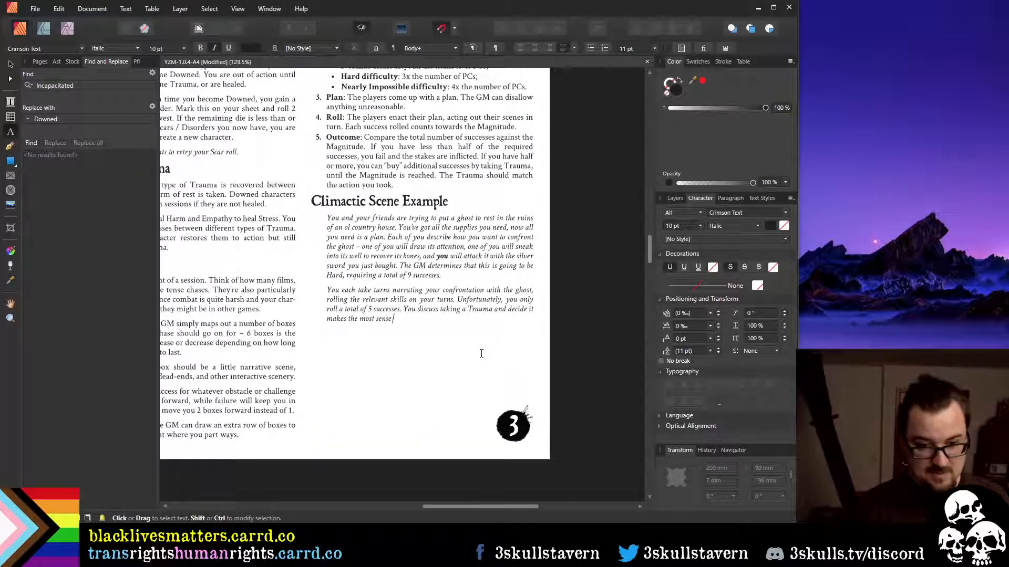
{"action": "type", "text": " for you to "}
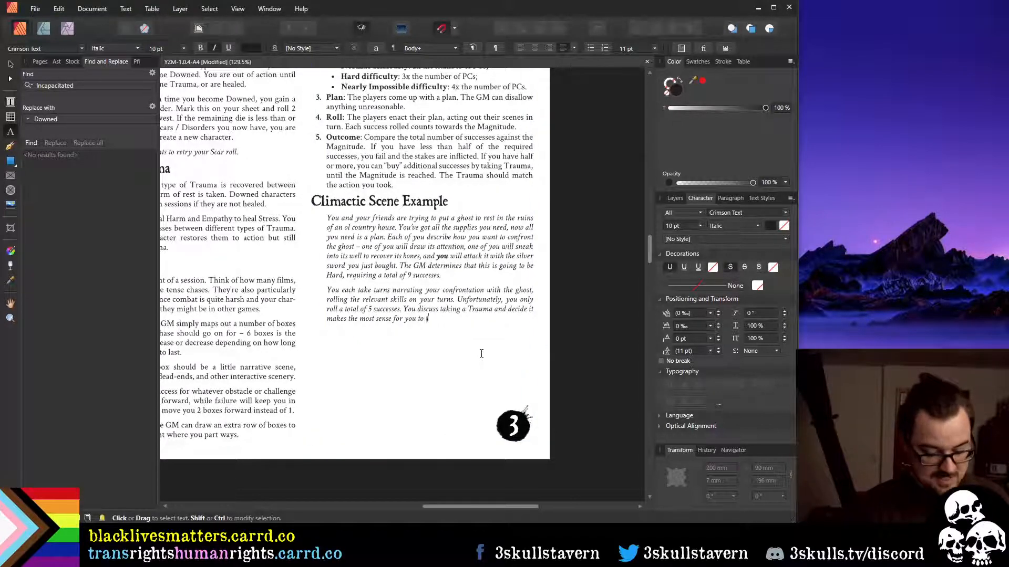
{"action": "type", "text": "take a heavy v"}
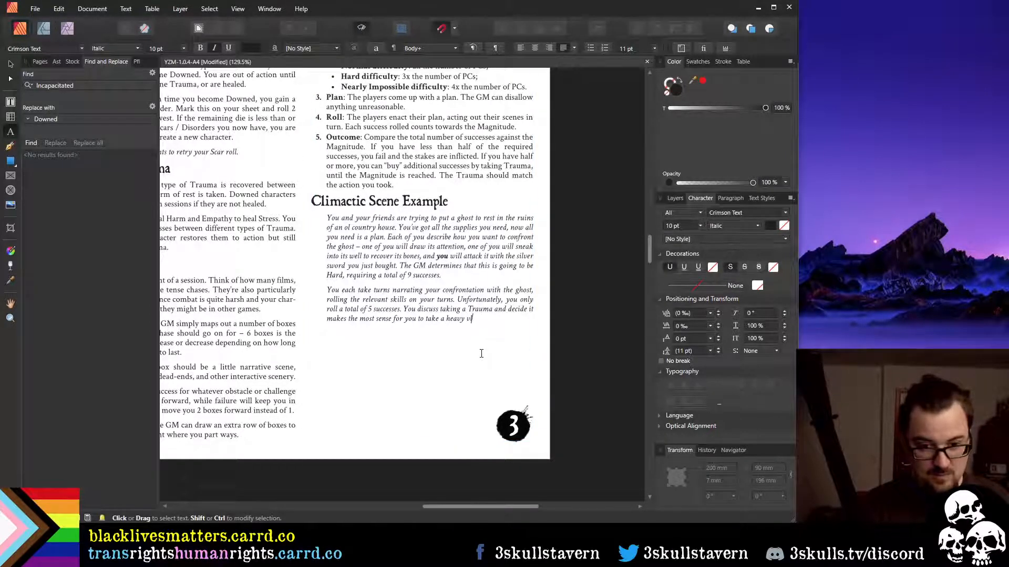
{"action": "key", "text": "BackSpace"}
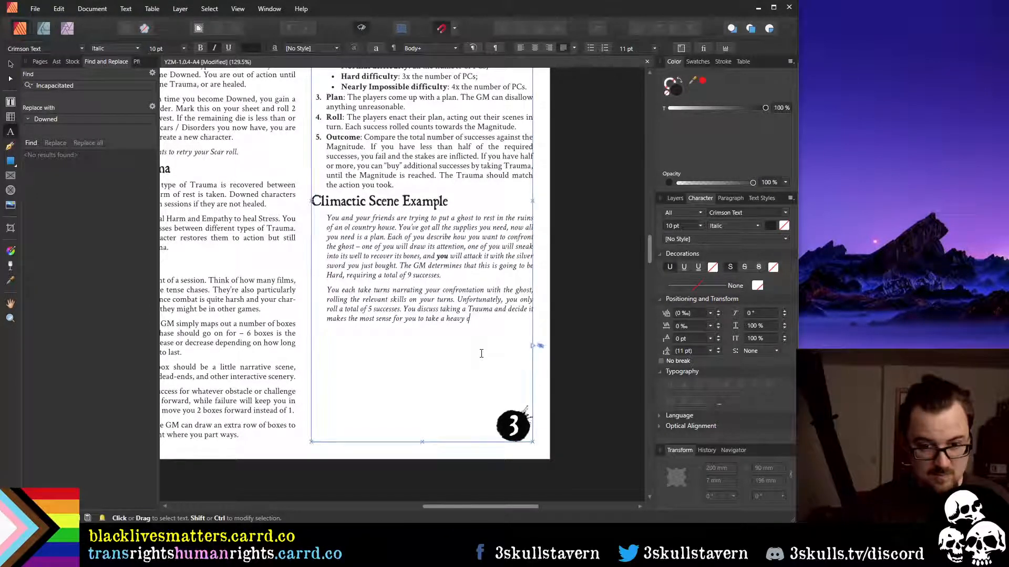
{"action": "type", "text": "c"}
{"action": "type", "text": "low"}
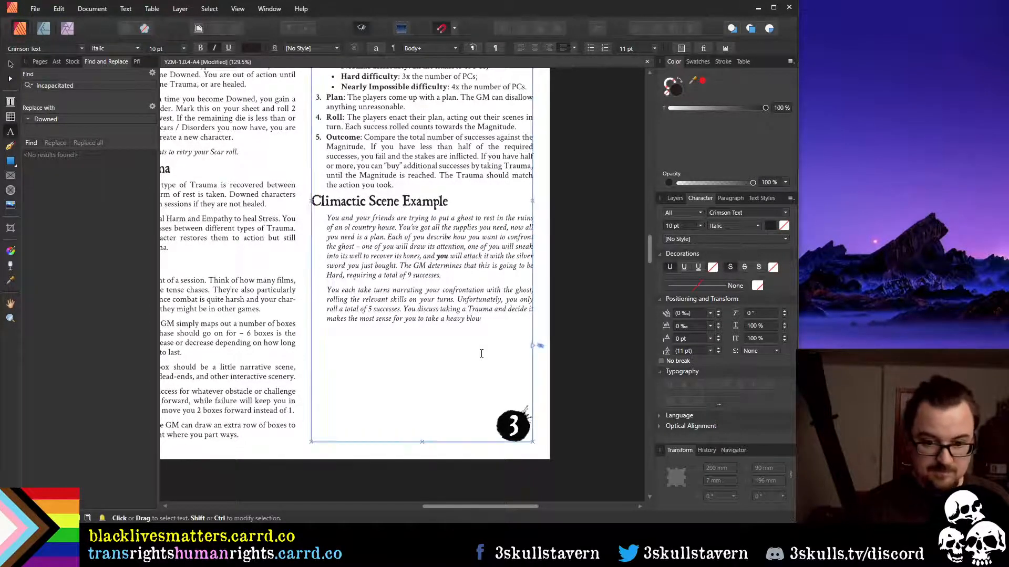
Delete the words "heavy blow" from the end of the Trauma sentence and write them again
{"action": "key", "text": "ctrl+Left"}
{"action": "key", "text": "ctrl+Left"}
{"action": "key", "text": "ctrl+Left"}
{"action": "key", "text": "ctrl+Left"}
{"action": "key", "text": "ctrl+Left"}
{"action": "key", "text": "End"}
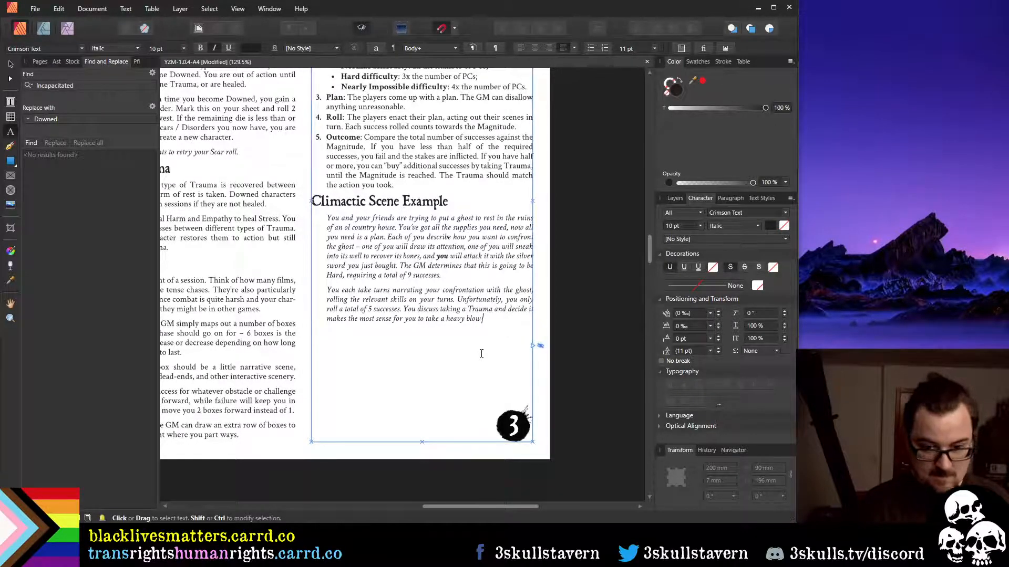
{"action": "key", "text": "ctrl+BackSpace"}
{"action": "key", "text": "ctrl+BackSpace"}
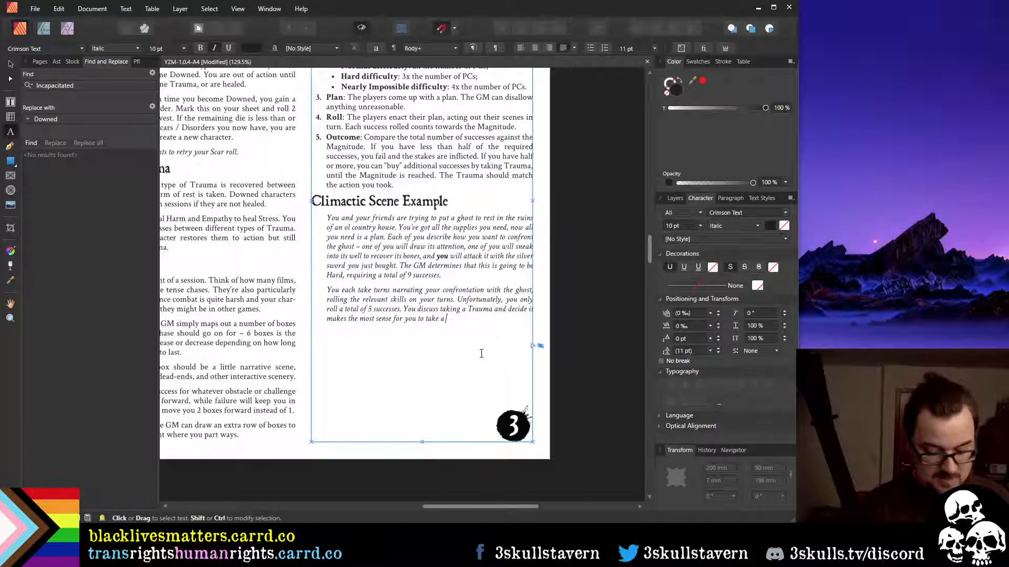
{"action": "type", "text": "heavy blow"}
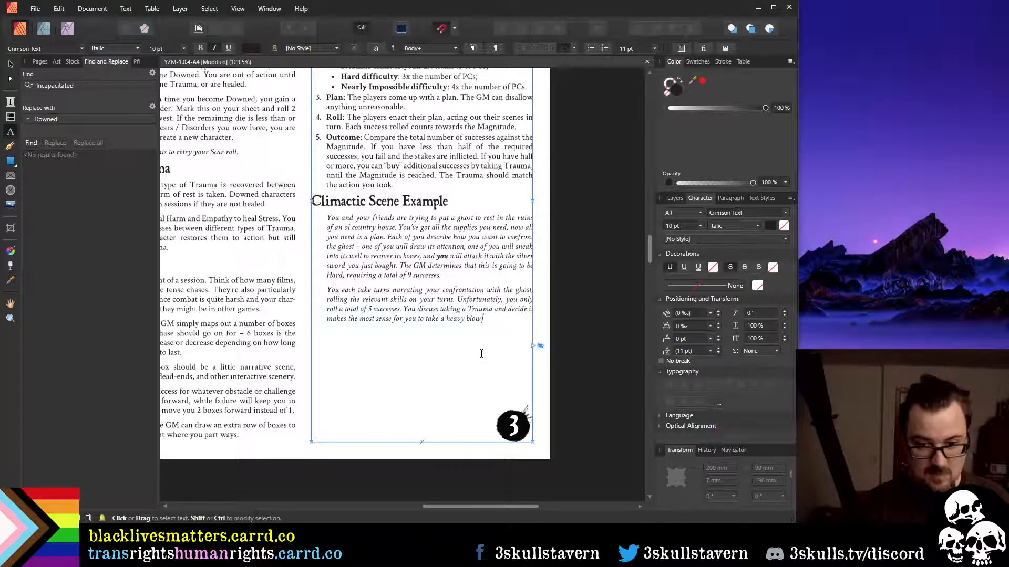
Extend the Trauma sentence with "when confronting it"
{"action": "type", "text": " when confort"}
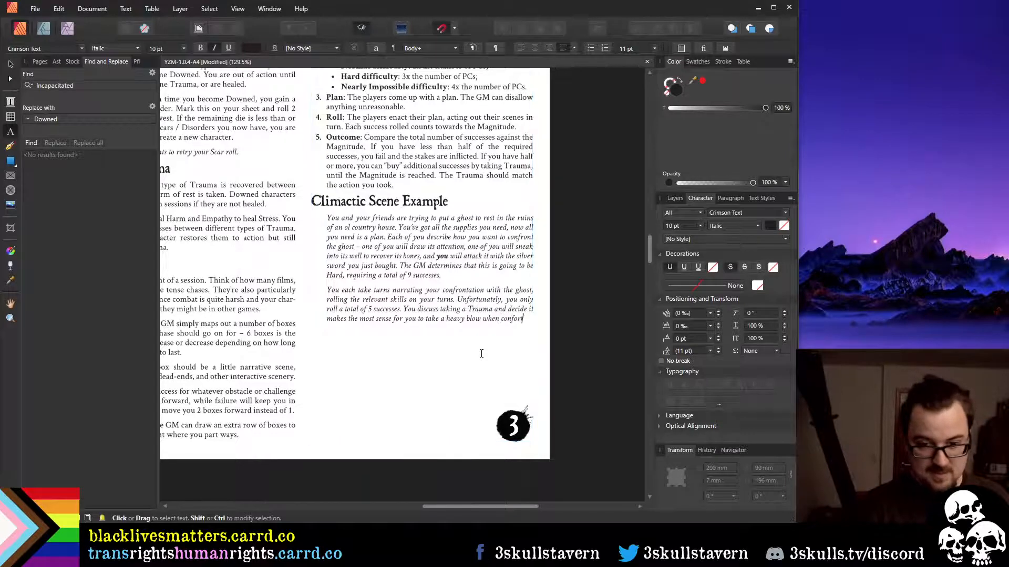
{"action": "key", "text": "BackSpace"}
{"action": "type", "text": "ronting it"}
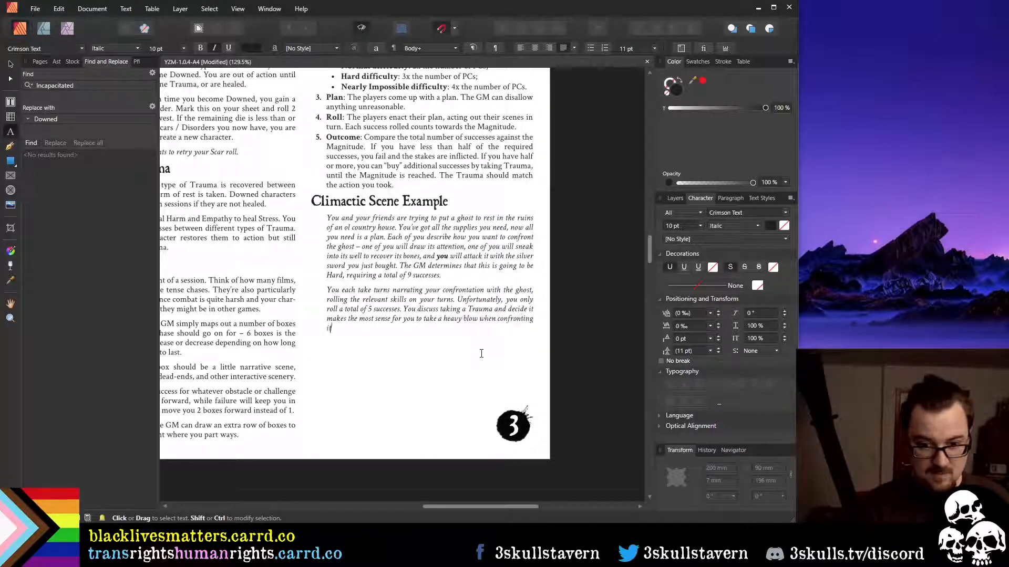
{"action": "key", "text": "Escape"}
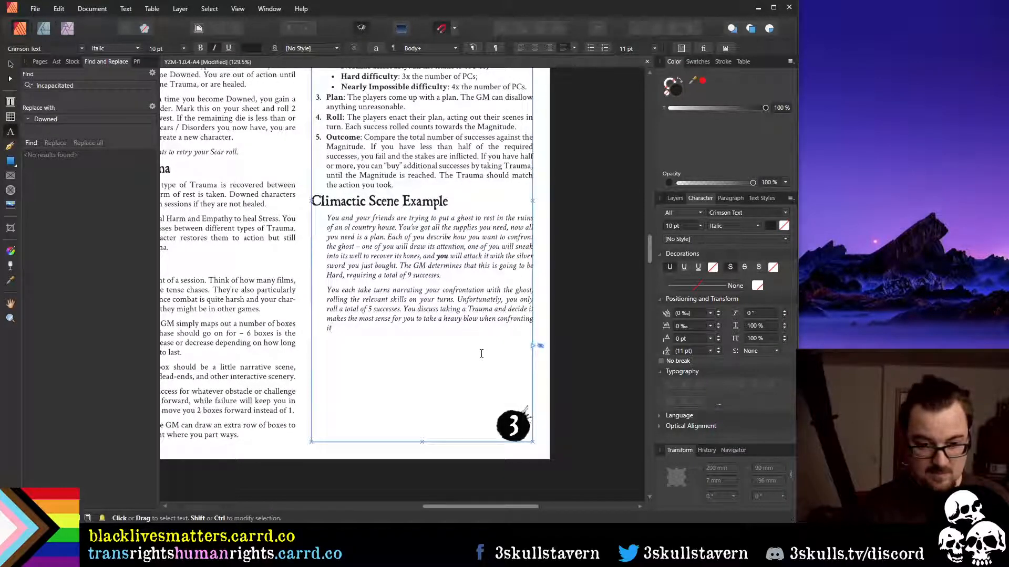
End the Trauma sentence with a full stop and add "You take 3 Harm"
{"action": "type", "text": ". Yo"}
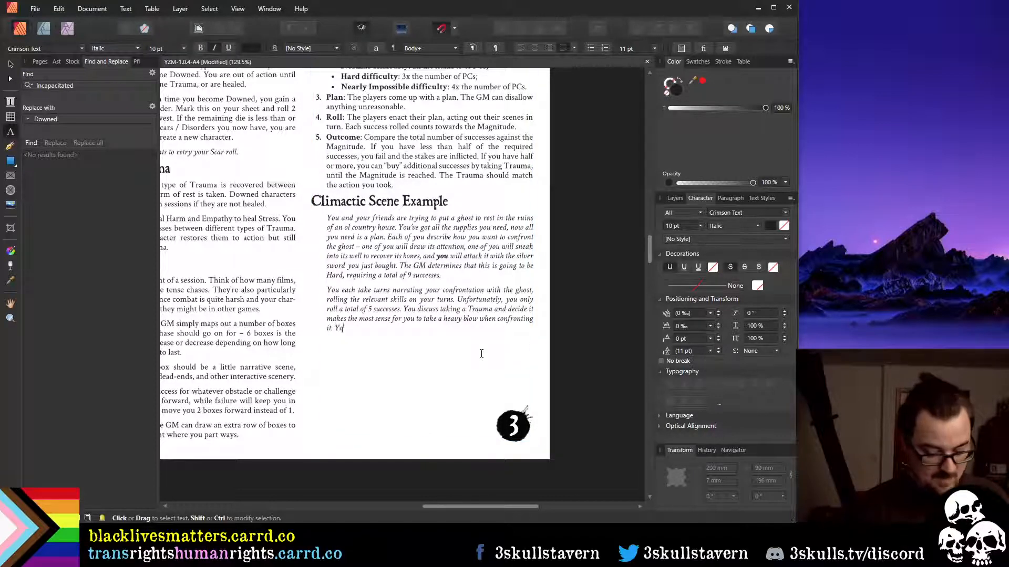
{"action": "type", "text": "u take 3"}
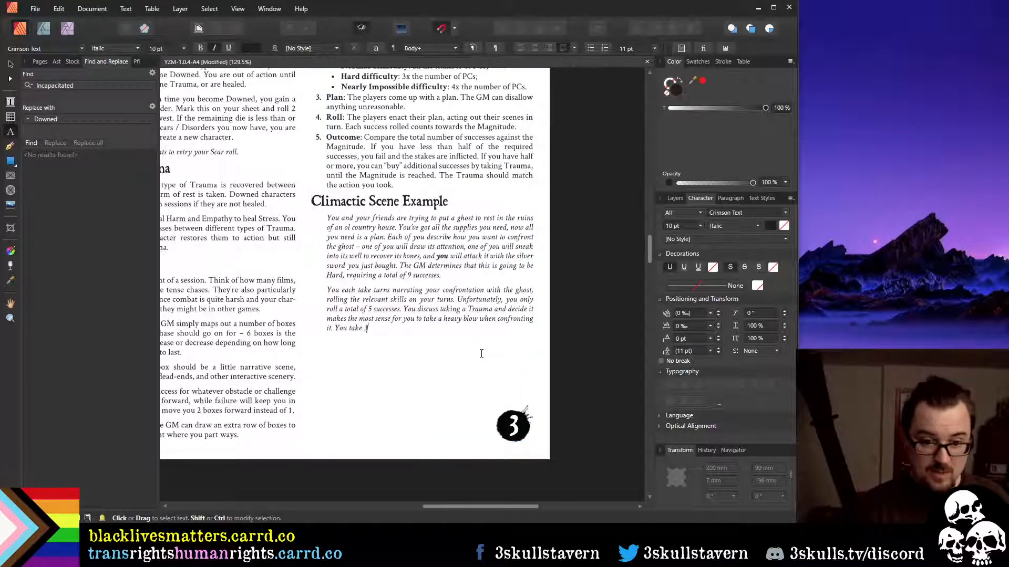
{"action": "type", "text": " Harm"}
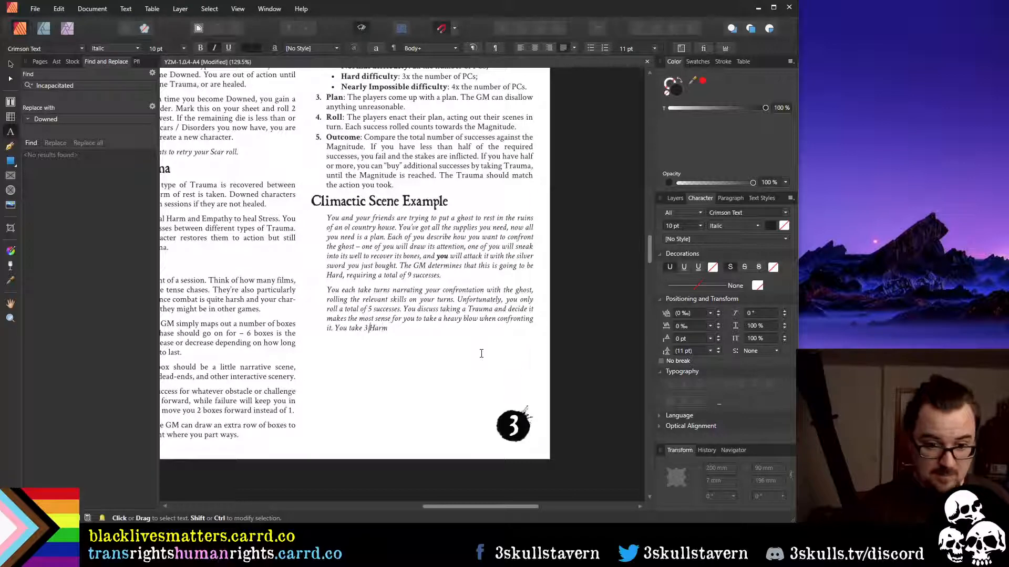
Insert "agree to" before "take 3 Harm" so the sentence reads "You agree to take 3 Harm"
{"action": "type", "text": "agree tio"}
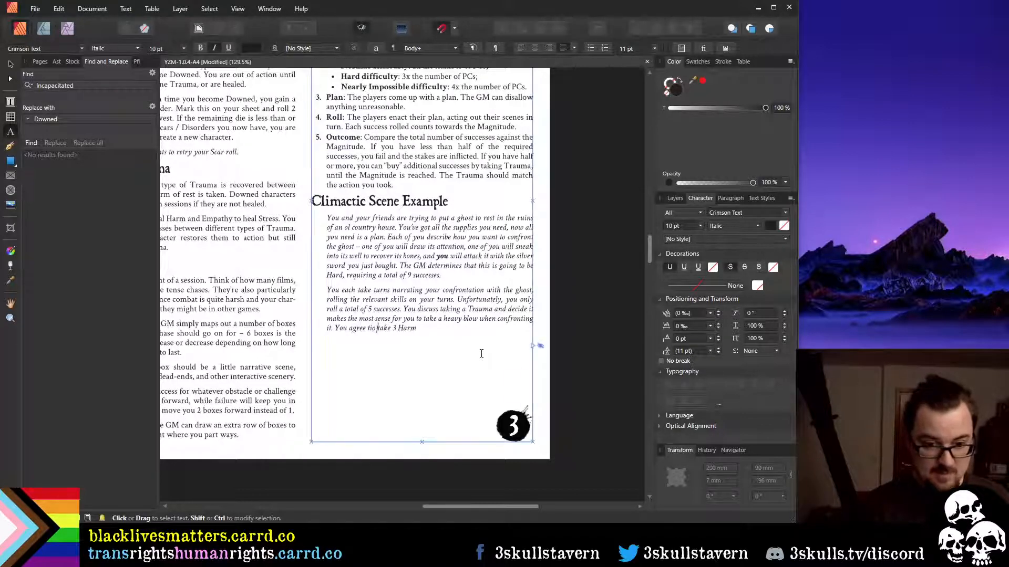
{"action": "type", "text": "po"}
{"action": "key", "text": "BackSpace"}
{"action": "key", "text": "BackSpace"}
{"action": "key", "text": "BackSpace"}
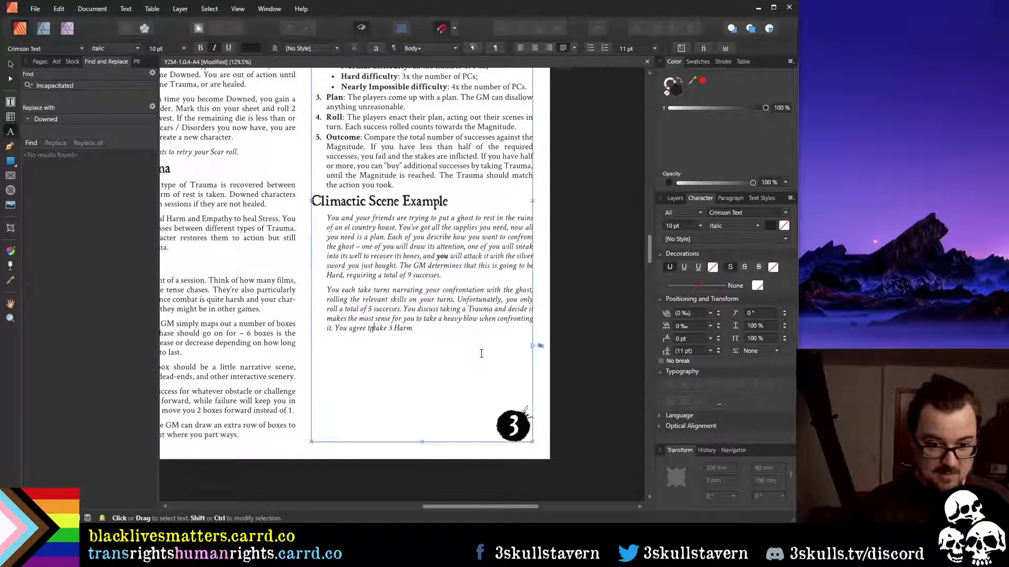
{"action": "type", "text": "o"}
Extend the last sentence of the second example paragraph with "while your friends each take 1 Stress for"
{"action": "key", "text": "End"}
{"action": "type", "text": "while your fri"}
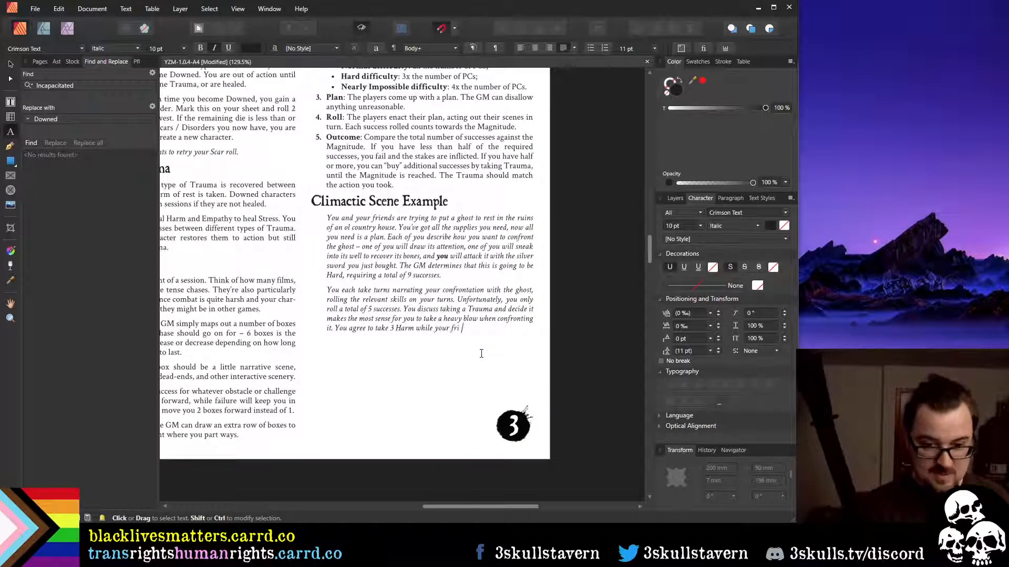
{"action": "key", "text": "BackSpace"}
{"action": "type", "text": "ends"}
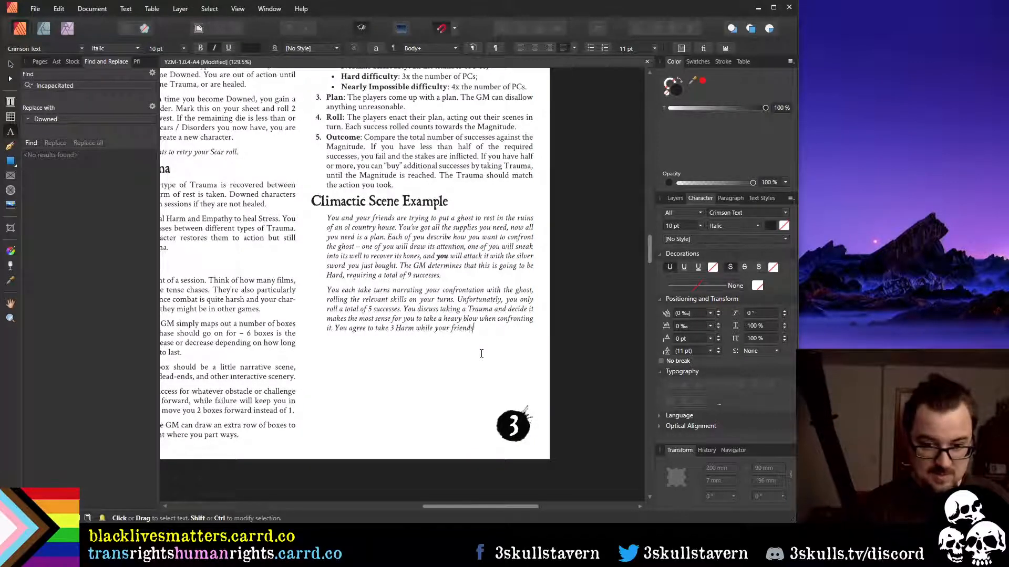
{"action": "type", "text": " each take 1"}
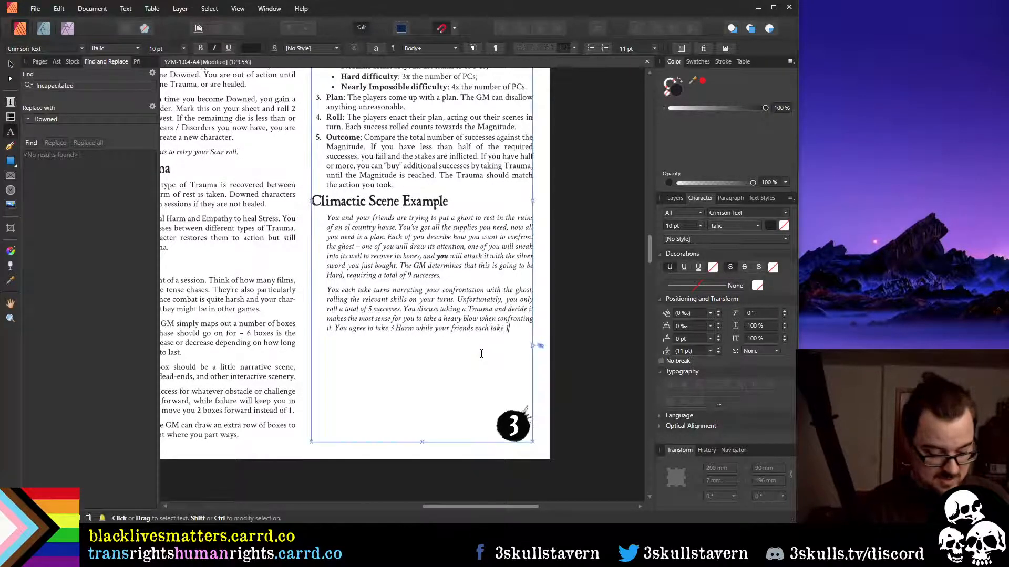
{"action": "type", "text": " Stress for"}
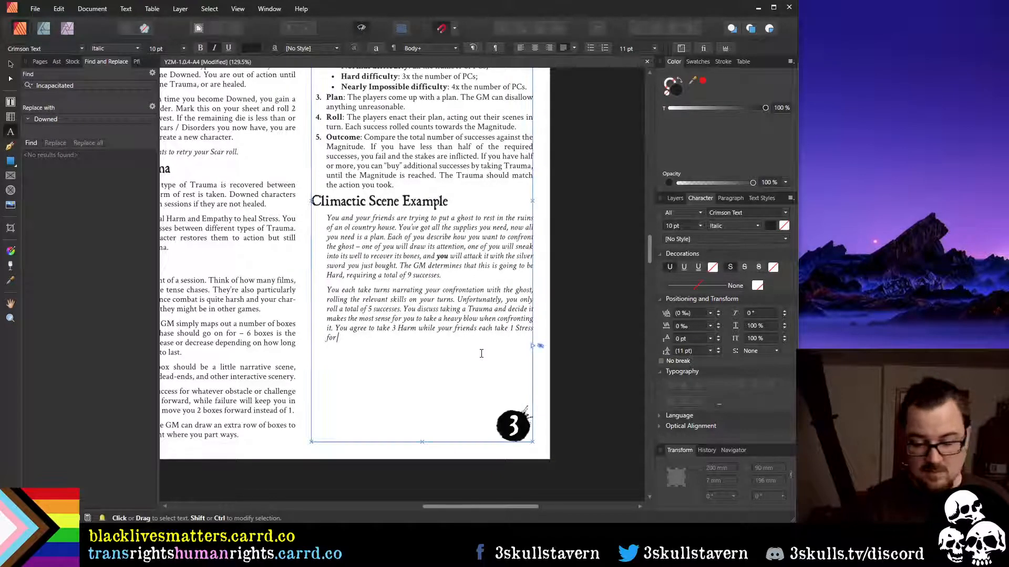
Remove the "a" before "Trauma" so the sentence reads "You discuss taking Trauma and decide"
{"action": "key", "text": "Up"}
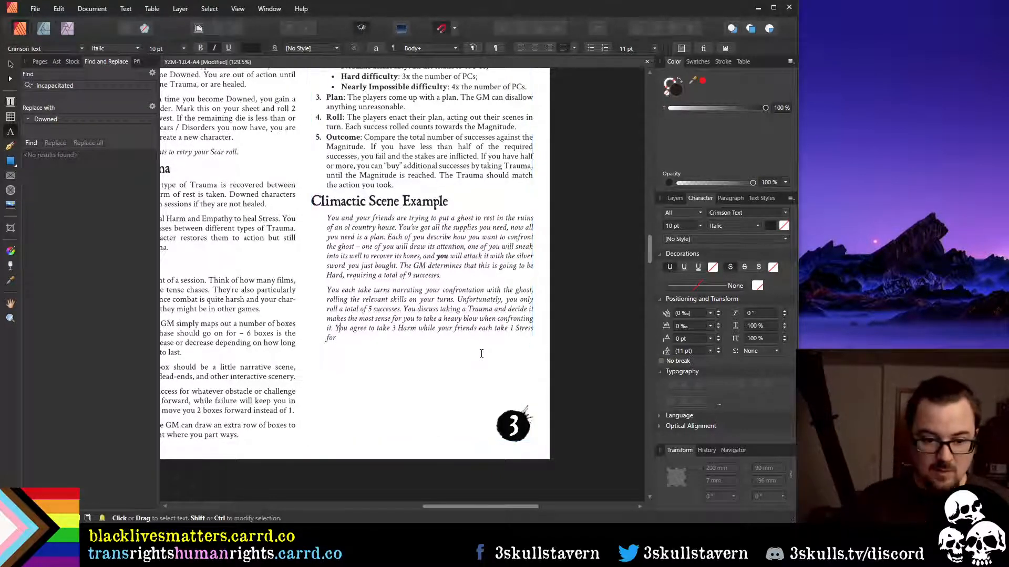
{"action": "key", "text": "Right"}
{"action": "key", "text": "Right"}
{"action": "key", "text": "Right"}
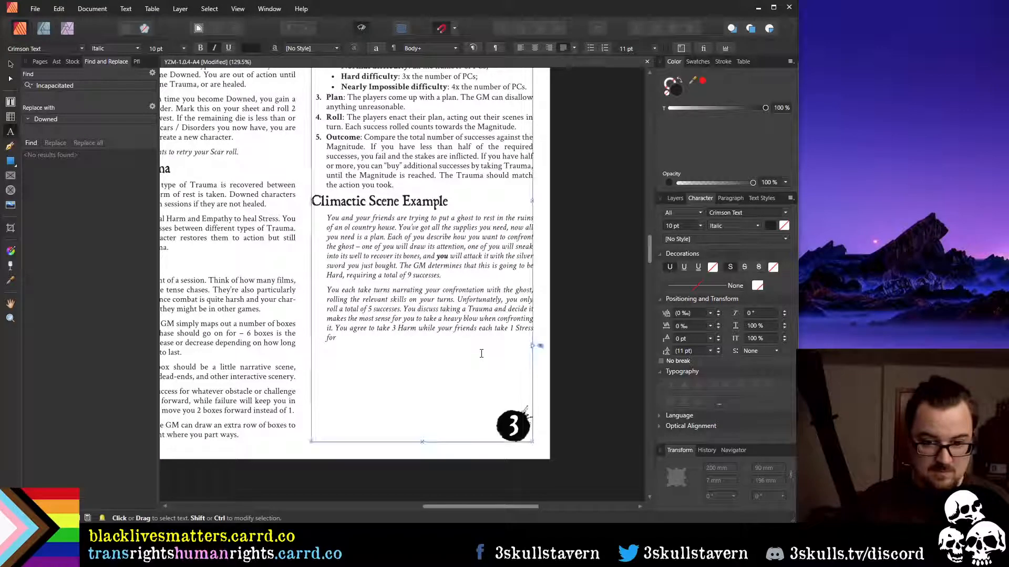
{"action": "key", "text": "ctrl+Right"}
{"action": "key", "text": "ctrl+Right"}
{"action": "key", "text": "ctrl+Right"}
{"action": "key", "text": "ctrl+Right"}
{"action": "key", "text": "ctrl+Right"}
{"action": "key", "text": "ctrl+Right"}
{"action": "key", "text": "ctrl+Right"}
{"action": "key", "text": "ctrl+Right"}
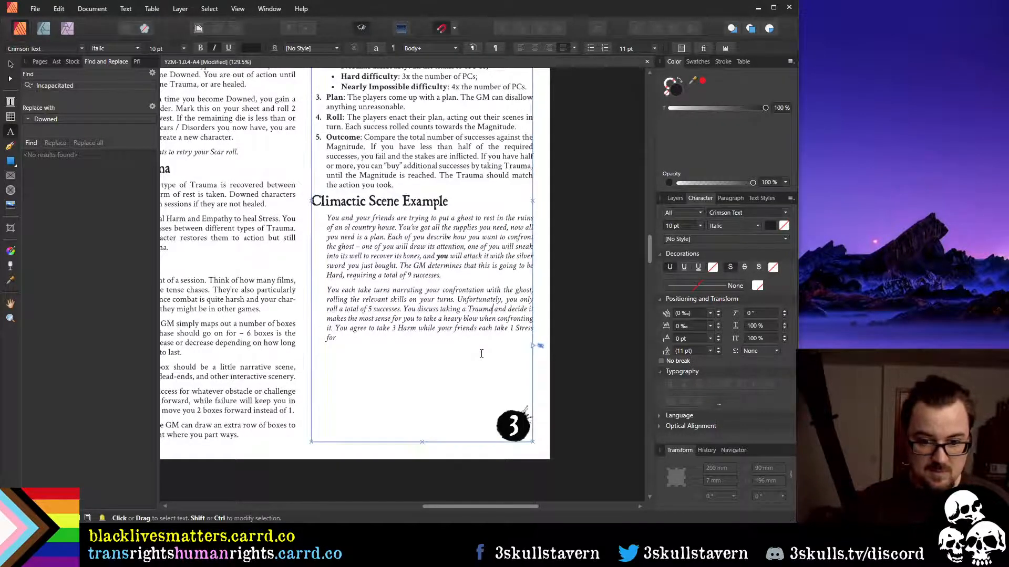
{"action": "key", "text": "BackSpace"}
{"action": "key", "text": "BackSpace"}
Insert "all to take 1 Stress for the anxiety" after "makes the most sense for you"
{"action": "key", "text": "ctrl+Right"}
{"action": "key", "text": "ctrl+Right"}
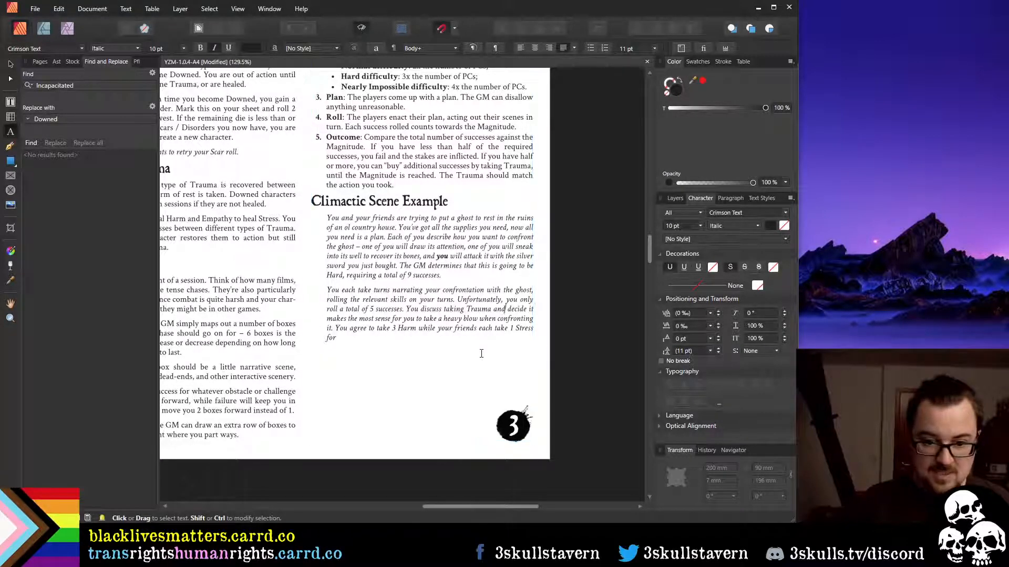
{"action": "key", "text": "ctrl+Right"}
{"action": "key", "text": "ctrl+Right"}
{"action": "key", "text": "ctrl+Right"}
{"action": "key", "text": "ctrl+Right"}
{"action": "key", "text": "ctrl+Right"}
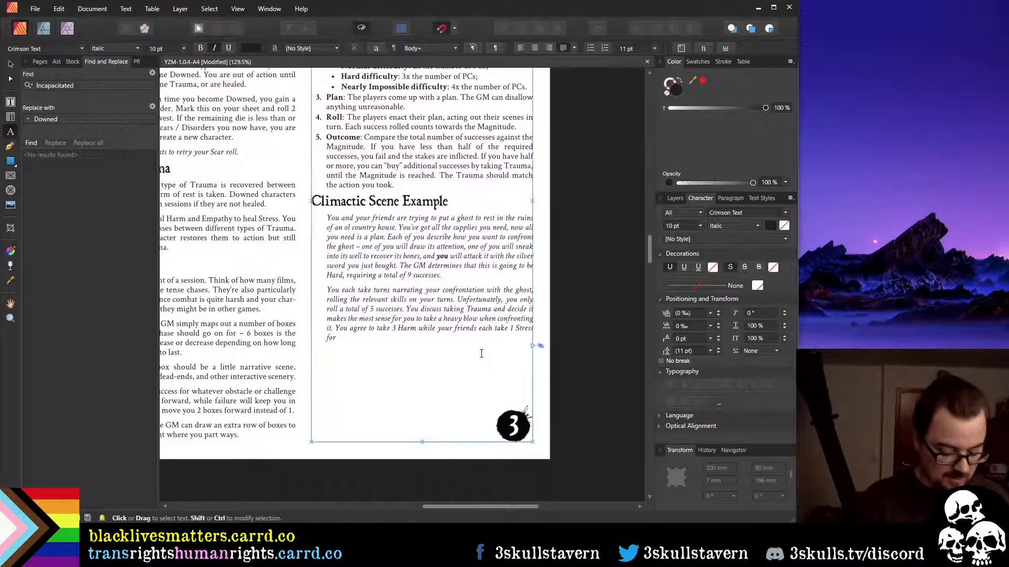
{"action": "type", "text": "all to take 1 Stre"}
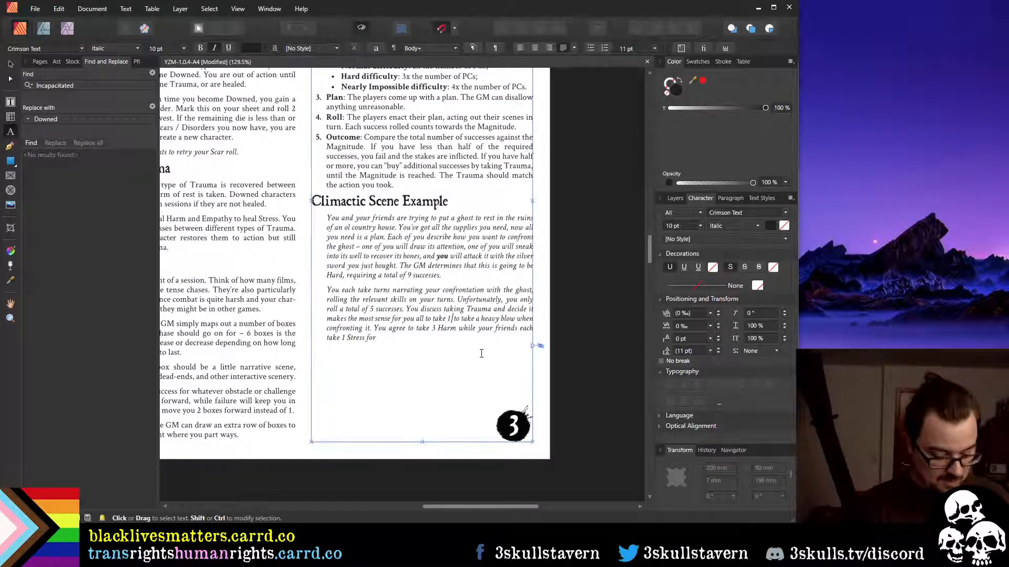
{"action": "type", "text": "ss for the"}
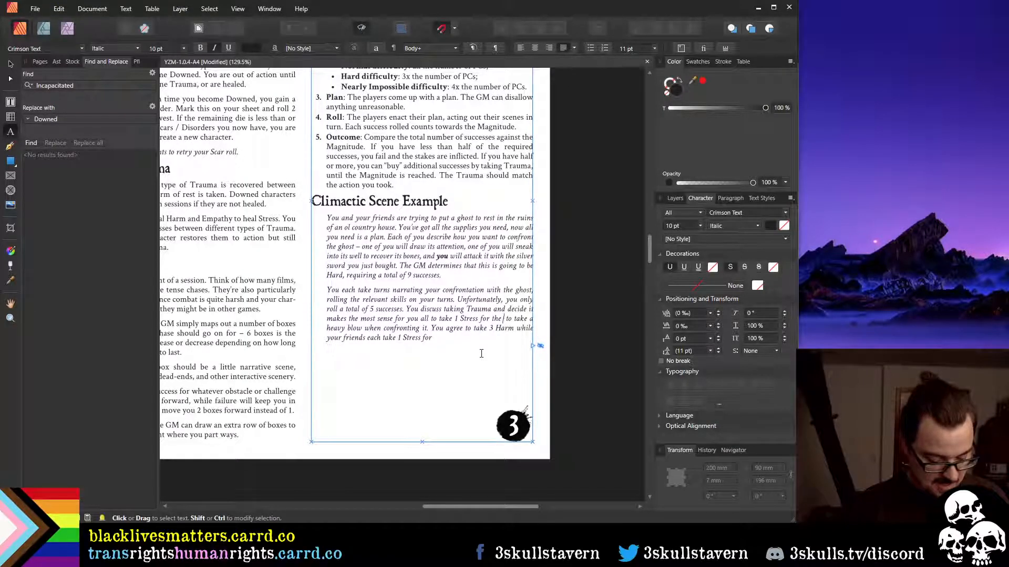
{"action": "type", "text": " anxiety"}
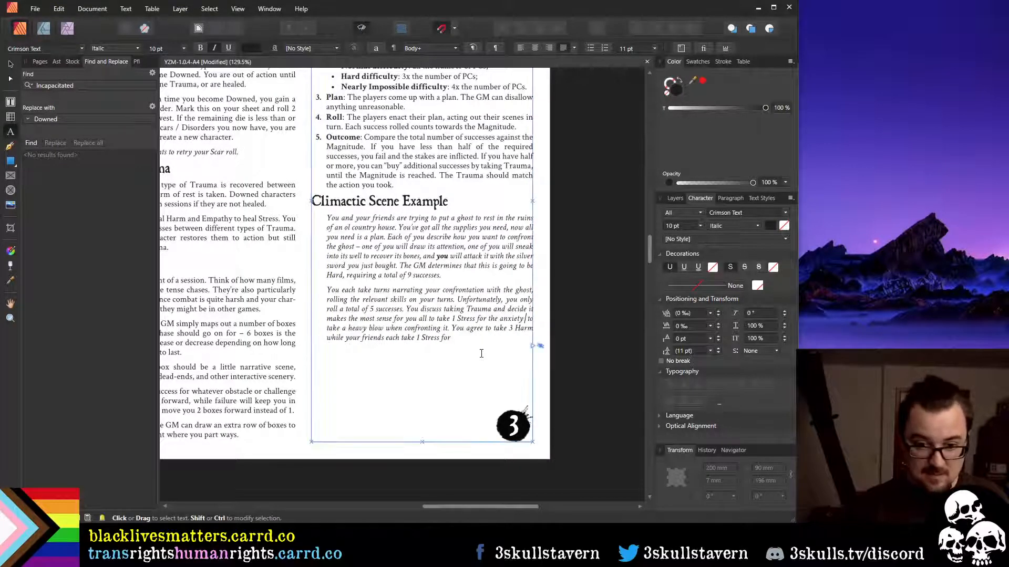
Replace "for the anxiety" with "from anxiety" after "1 Stress"
{"action": "key", "text": "BackSpace"}
{"action": "key", "text": "BackSpace"}
{"action": "key", "text": "BackSpace"}
{"action": "key", "text": "BackSpace"}
{"action": "key", "text": "BackSpace"}
{"action": "key", "text": "BackSpace"}
{"action": "key", "text": "BackSpace"}
{"action": "key", "text": "BackSpace"}
{"action": "key", "text": "BackSpace"}
{"action": "key", "text": "BackSpace"}
{"action": "key", "text": "BackSpace"}
{"action": "key", "text": "BackSpace"}
{"action": "key", "text": "BackSpace"}
{"action": "key", "text": "BackSpace"}
{"action": "key", "text": "BackSpace"}
{"action": "key", "text": "BackSpace"}
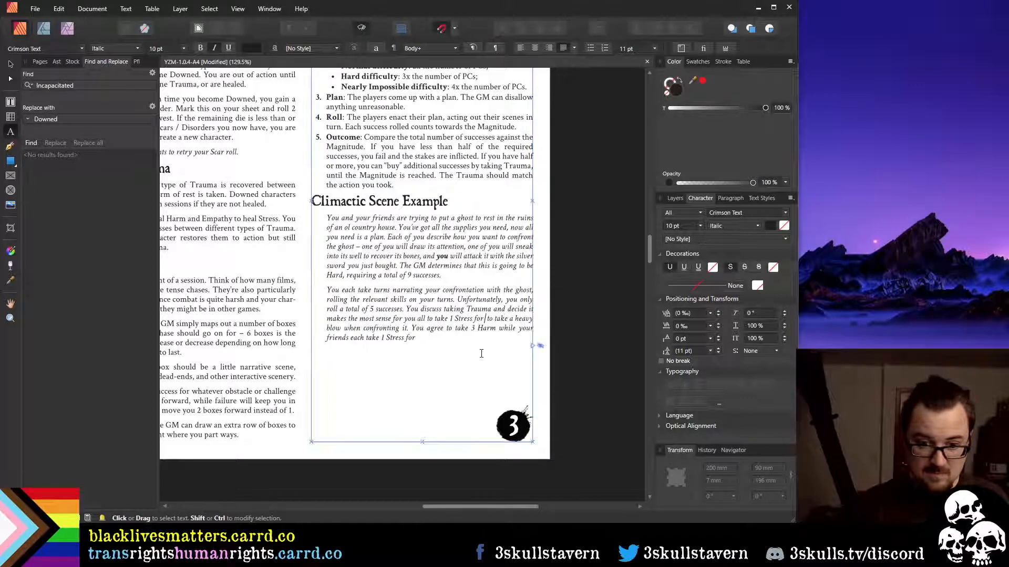
{"action": "type", "text": "from anxiety"}
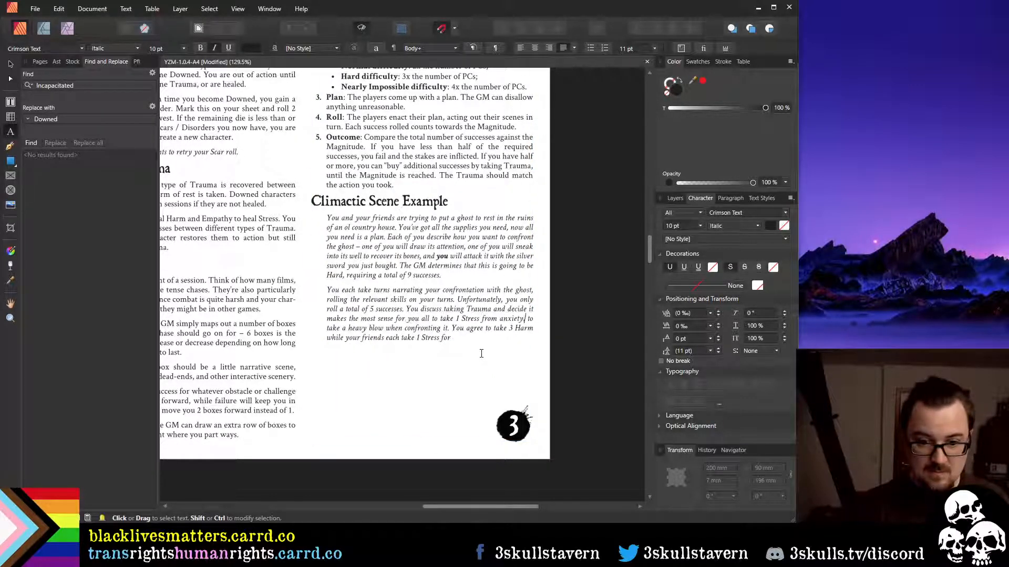
Insert ", and for you" after "anxiety" and reword the following phrase to "to take the remaining Trauma as a heavy blow"
{"action": "type", "text": ", and for you"}
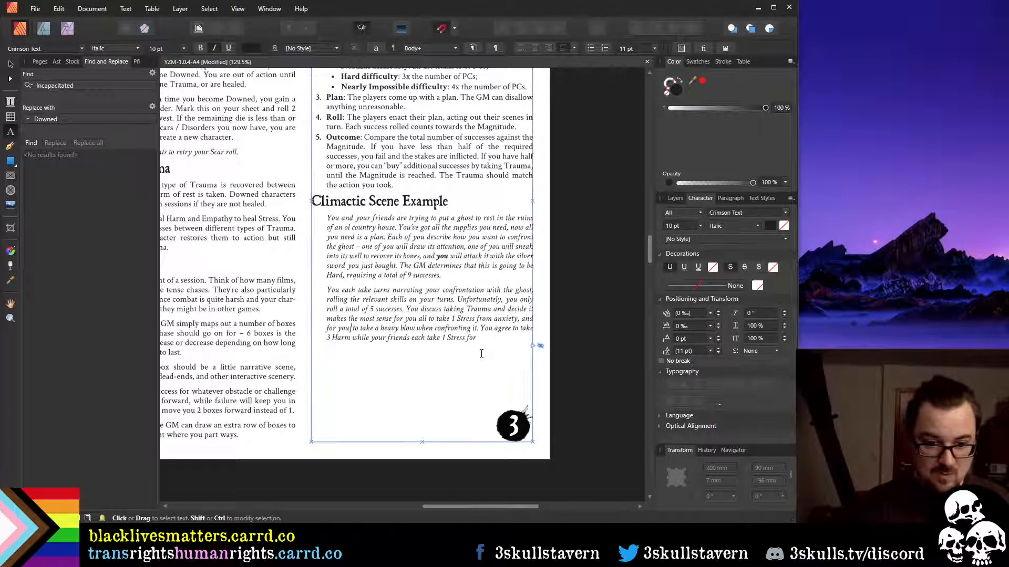
{"action": "key", "text": "BackSpace"}
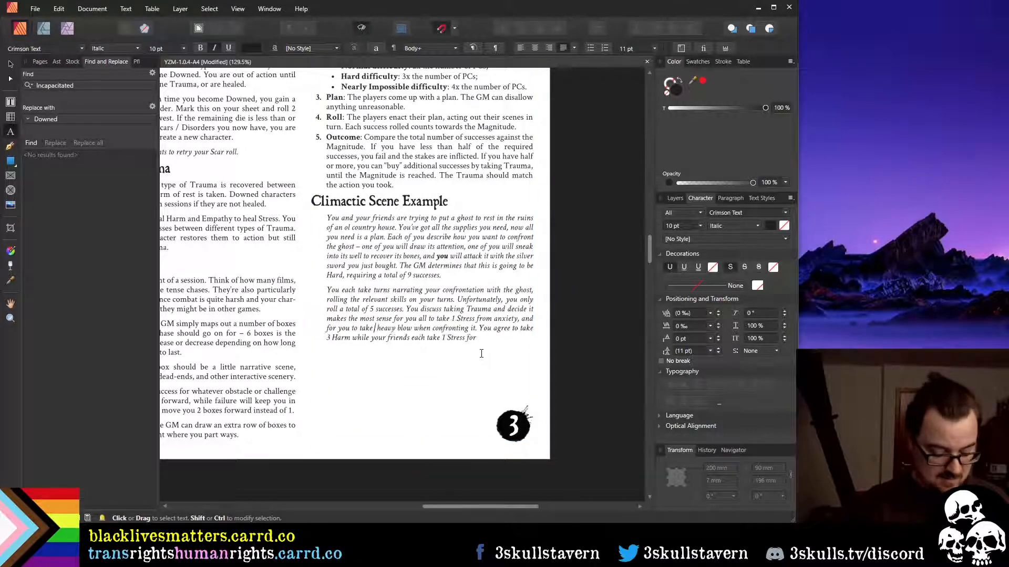
{"action": "type", "text": "the remaining"}
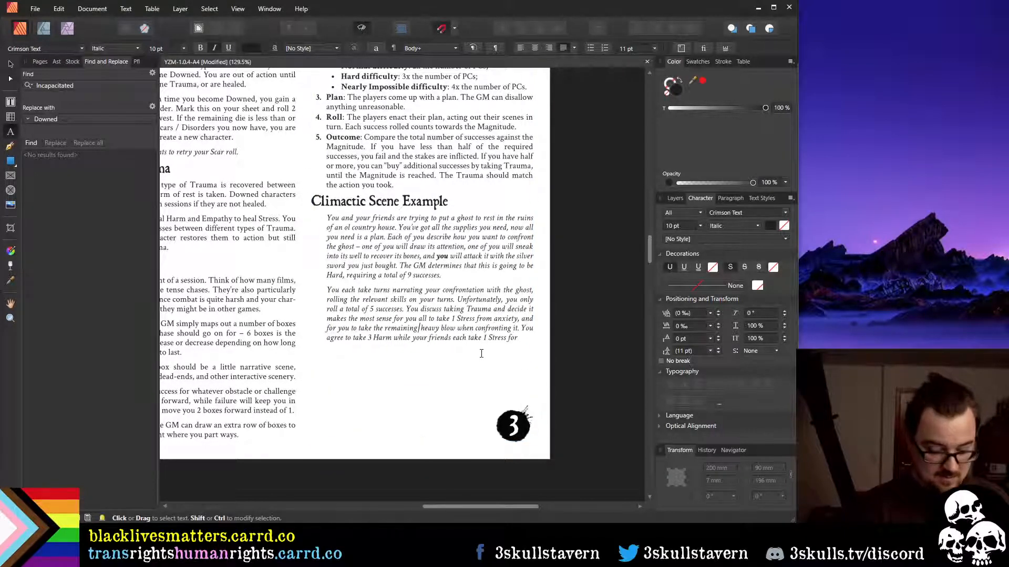
{"action": "type", "text": " Trauma as a"}
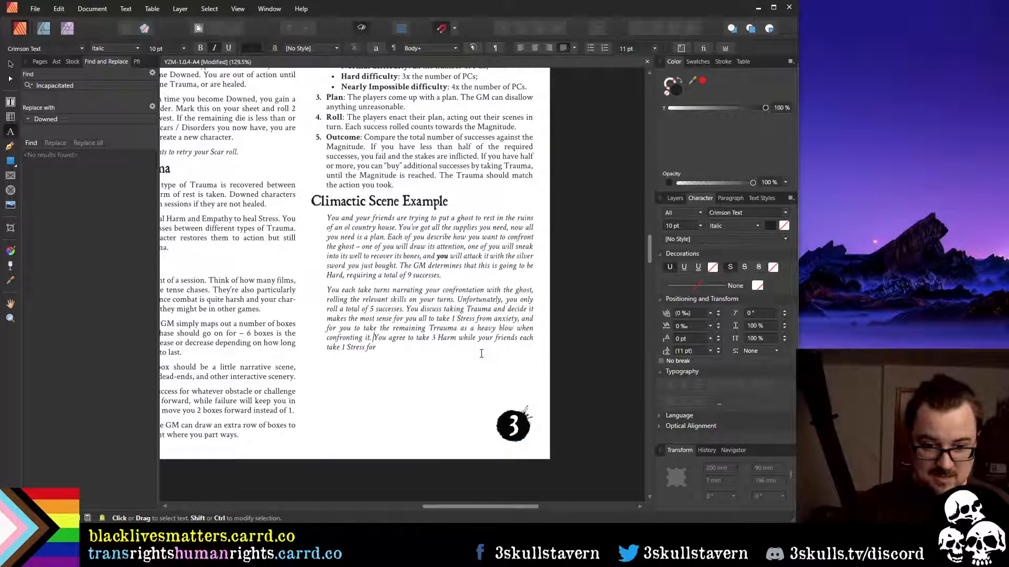
Add "– 2 Harm" after "when confronting it" and delete the whole "You agree to take 3 Harm" sentence that follows
{"action": "type", "text": "– 2 Har"}
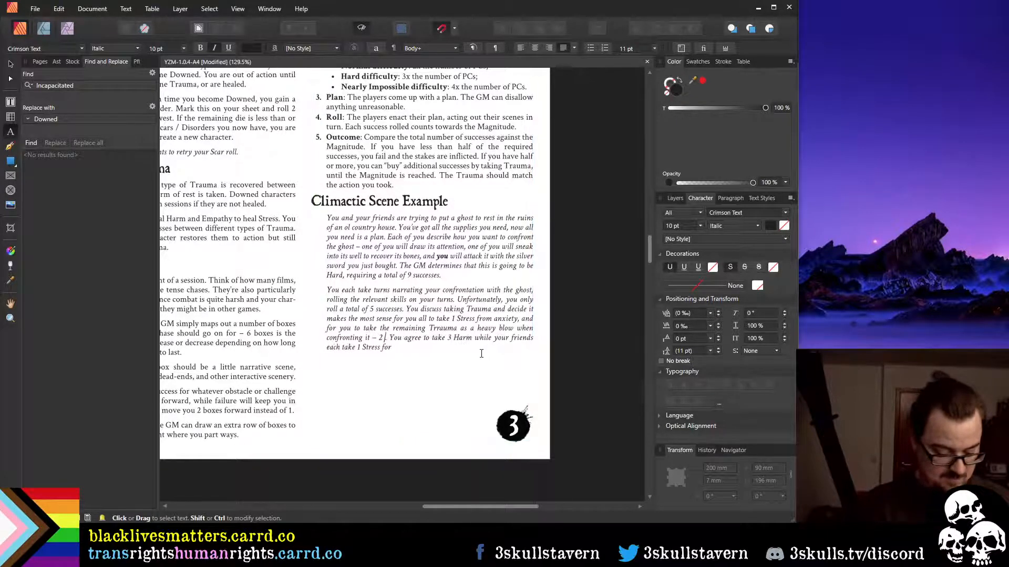
{"action": "type", "text": "m"}
{"action": "key", "text": "Right"}
{"action": "key", "text": "Right"}
{"action": "key", "text": "ctrl+shift+End"}
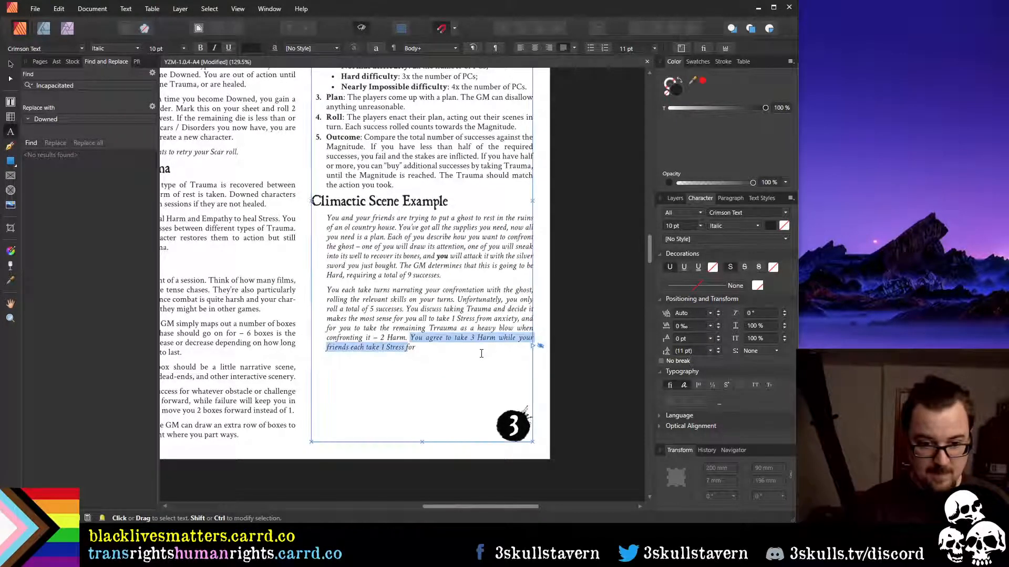
{"action": "key", "text": "BackSpace"}
{"action": "key", "text": "BackSpace"}
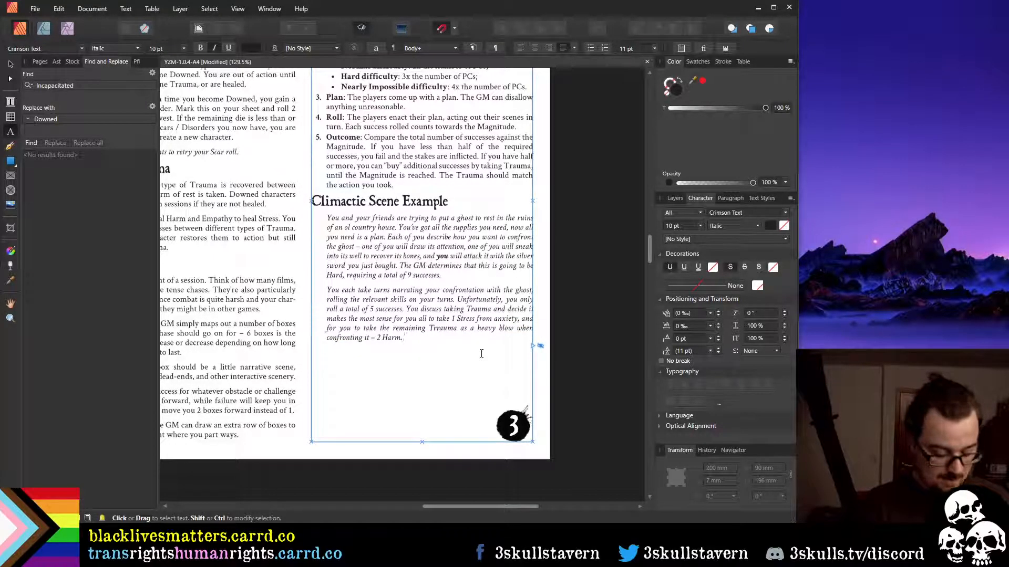
{"action": "key", "text": "BackSpace"}
Start a new paragraph below the Trauma paragraph with the word "The"
{"action": "type", "text": "The GM"}
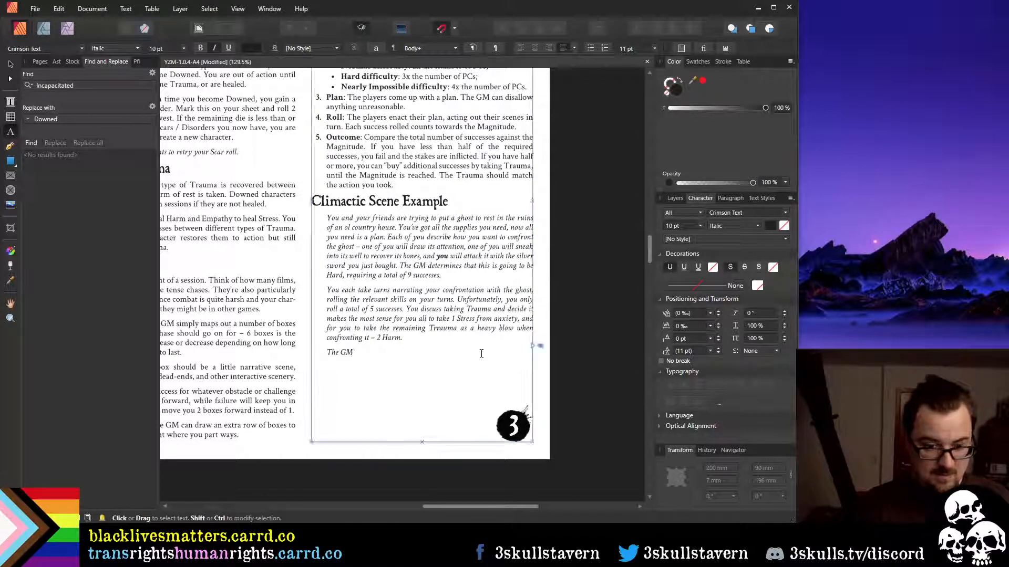
{"action": "key", "text": "BackSpace"}
{"action": "key", "text": "BackSpace"}
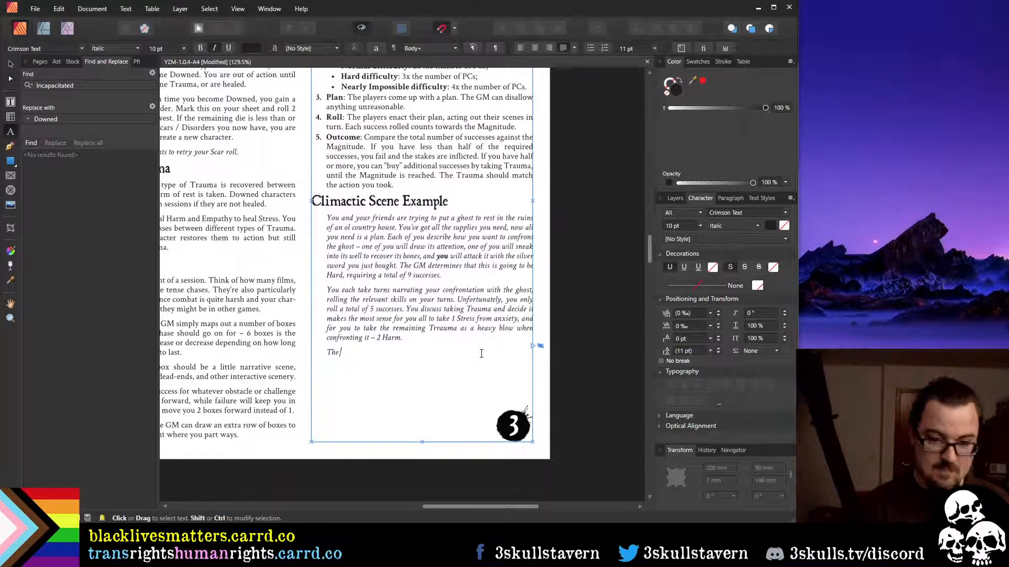
Replace "your" after "narrating" with "how you are" in the second paragraph's opening sentence
{"action": "key", "text": "Up"}
{"action": "key", "text": "Up"}
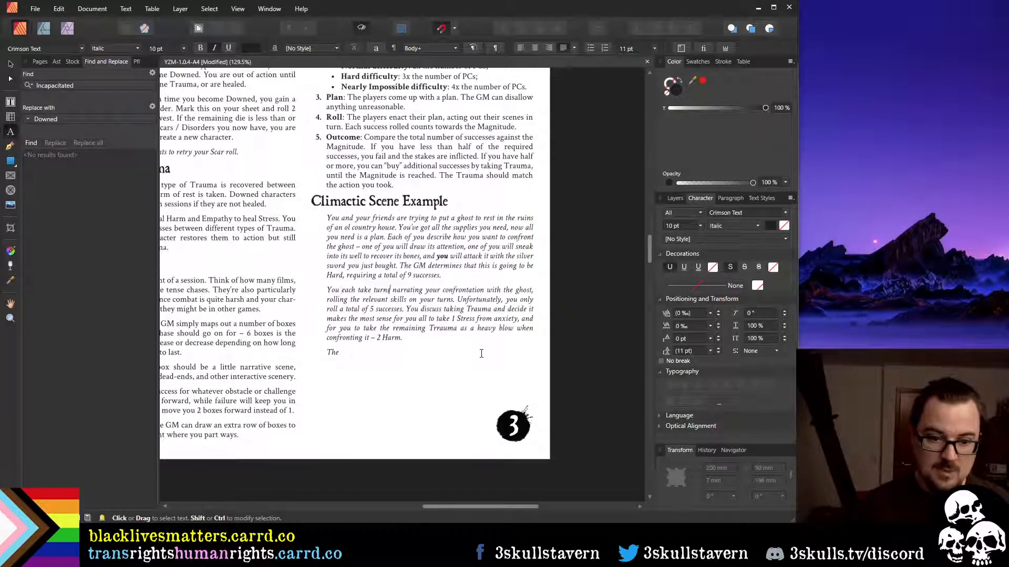
{"action": "type", "text": "how you"}
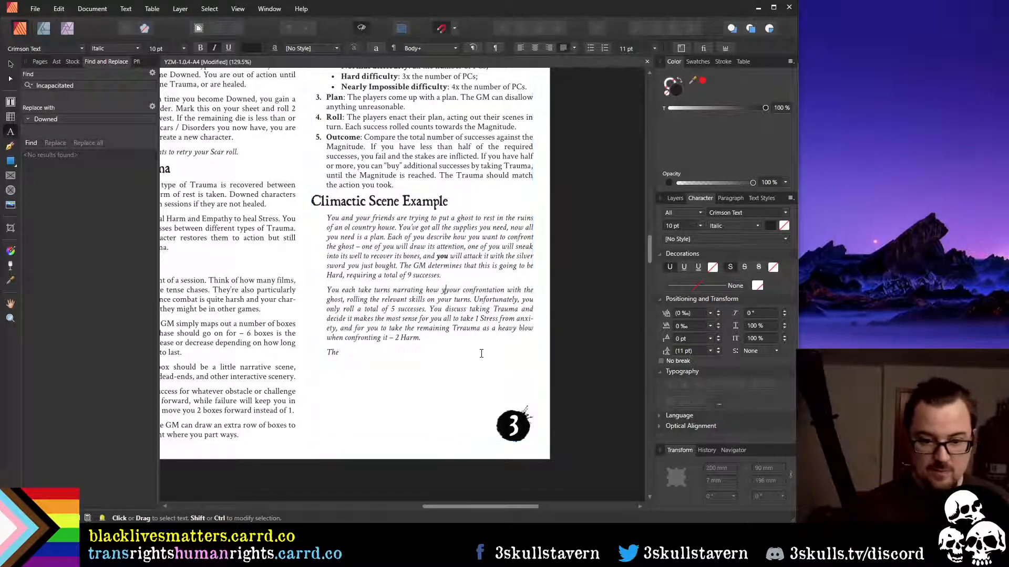
{"action": "key", "text": "Delete"}
{"action": "key", "text": "Delete"}
{"action": "key", "text": "Delete"}
{"action": "key", "text": "Delete"}
{"action": "type", "text": "are"}
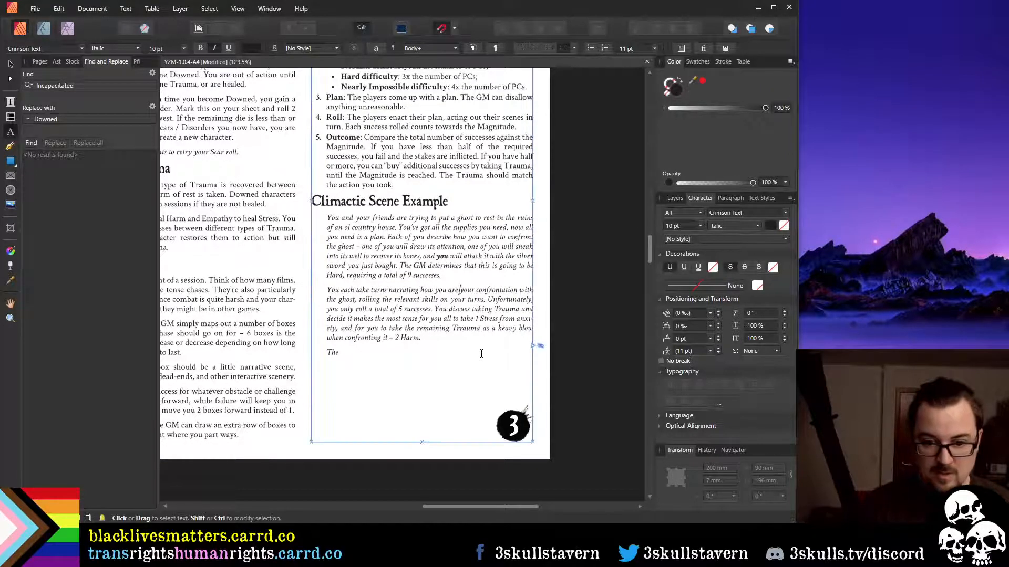
{"action": "key", "text": "Delete"}
Change "confrontation with the ghost" to "confrontating the ghost"
{"action": "key", "text": "ctrl+Right"}
{"action": "key", "text": "BackSpace"}
{"action": "key", "text": "BackSpace"}
{"action": "key", "text": "BackSpace"}
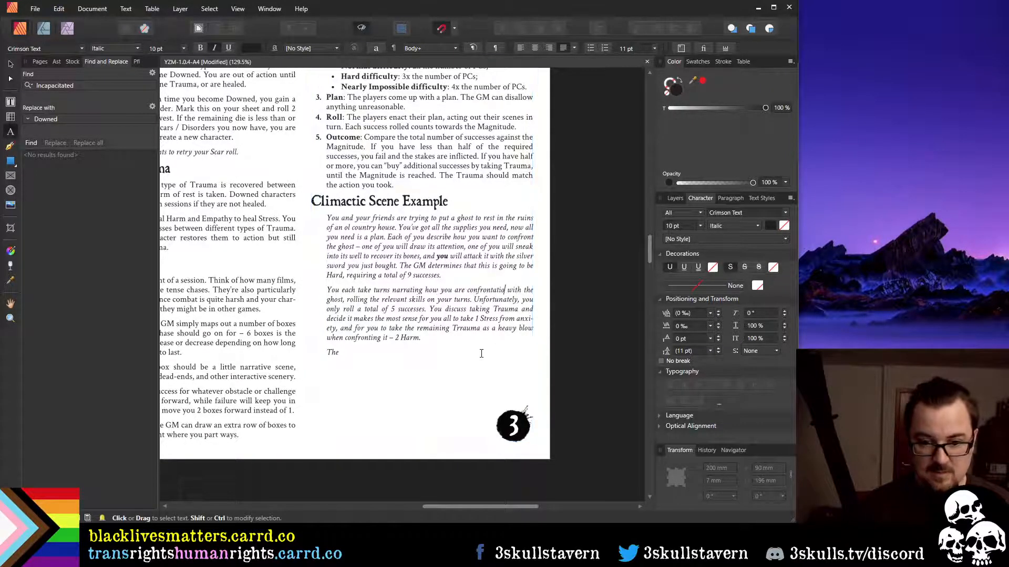
{"action": "type", "text": "ing"}
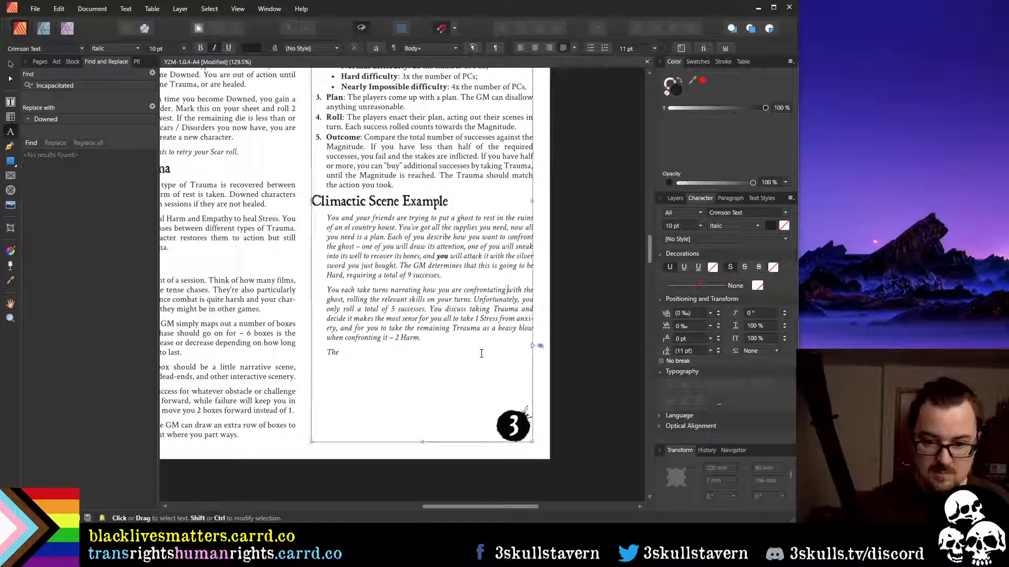
{"action": "key", "text": "Delete"}
{"action": "key", "text": "Delete"}
{"action": "key", "text": "Delete"}
{"action": "key", "text": "Delete"}
{"action": "key", "text": "Delete"}
Delete "are" and shorten the verb so the phrase reads "how you confront the ghost"
{"action": "key", "text": "ctrl+Left"}
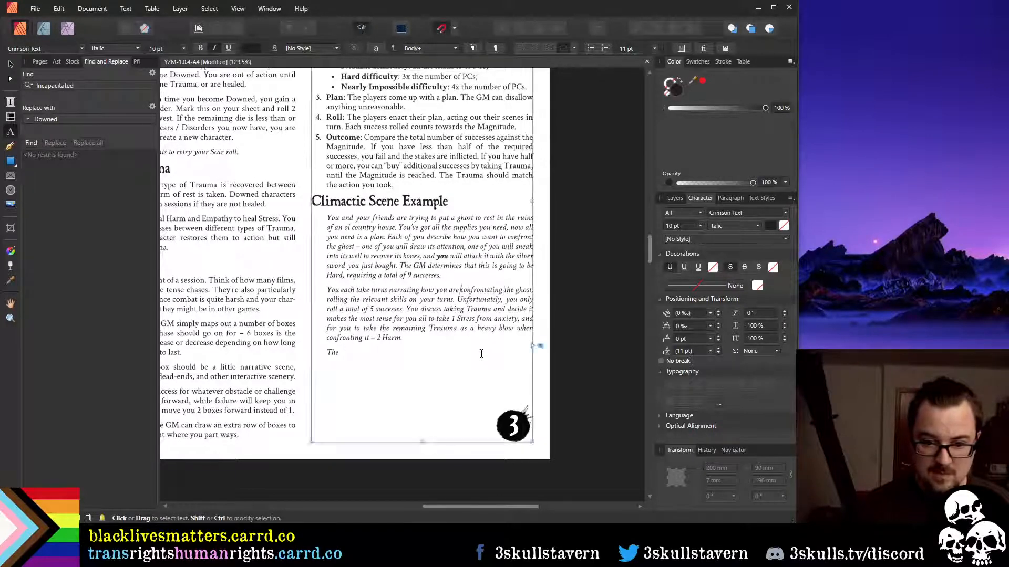
{"action": "key", "text": "ctrl+shift+Left"}
{"action": "key", "text": "BackSpace"}
{"action": "key", "text": "ctrl+Right"}
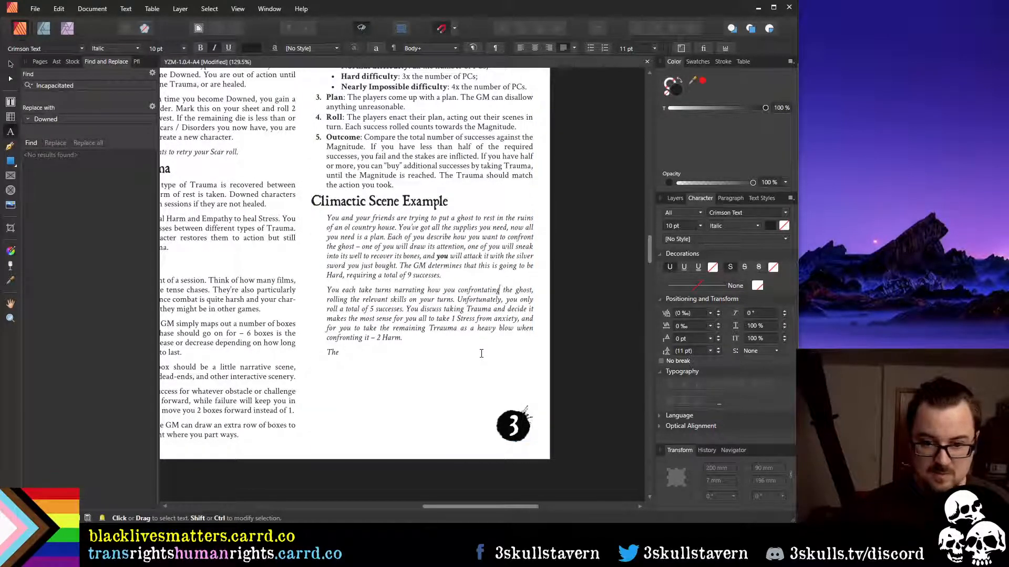
{"action": "key", "text": "BackSpace"}
{"action": "key", "text": "BackSpace"}
{"action": "key", "text": "BackSpace"}
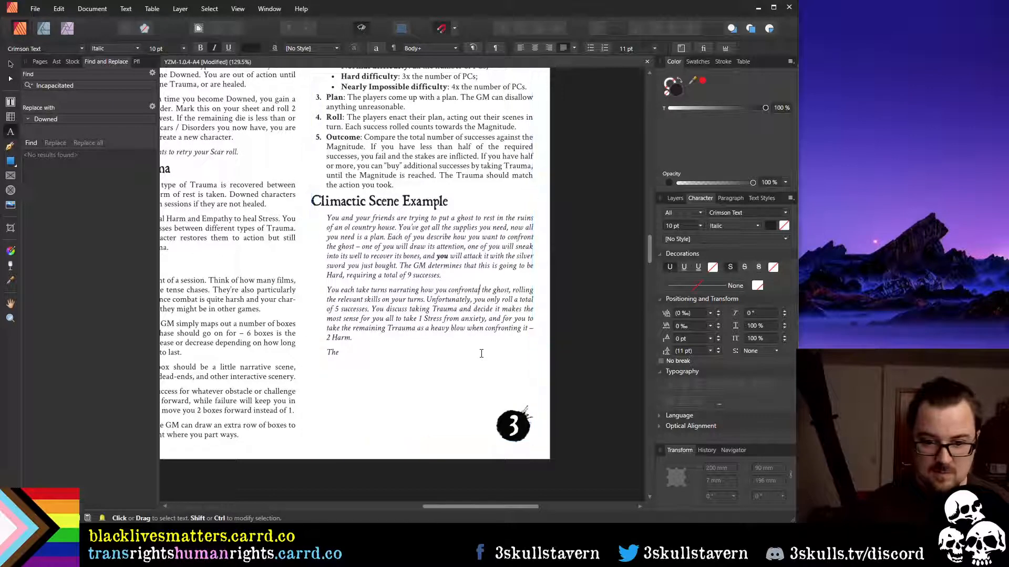
{"action": "key", "text": "BackSpace"}
{"action": "key", "text": "BackSpace"}
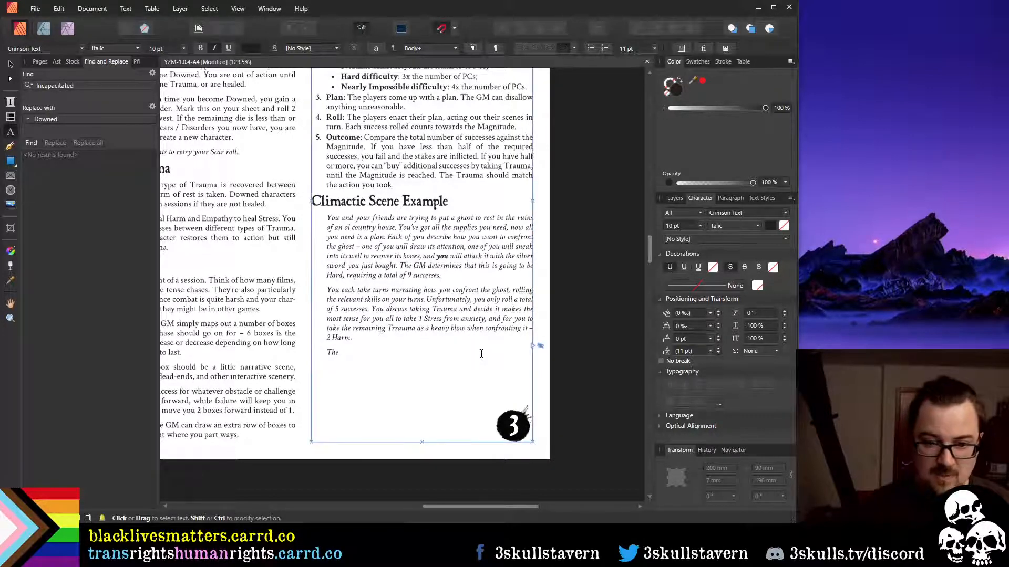
Insert ", and tying the results into your narrative" after "the relevant skills on your turns" in the second example paragraph
{"action": "key", "text": "ctrl+Right"}
{"action": "key", "text": "ctrl+Right"}
{"action": "key", "text": "ctrl+Right"}
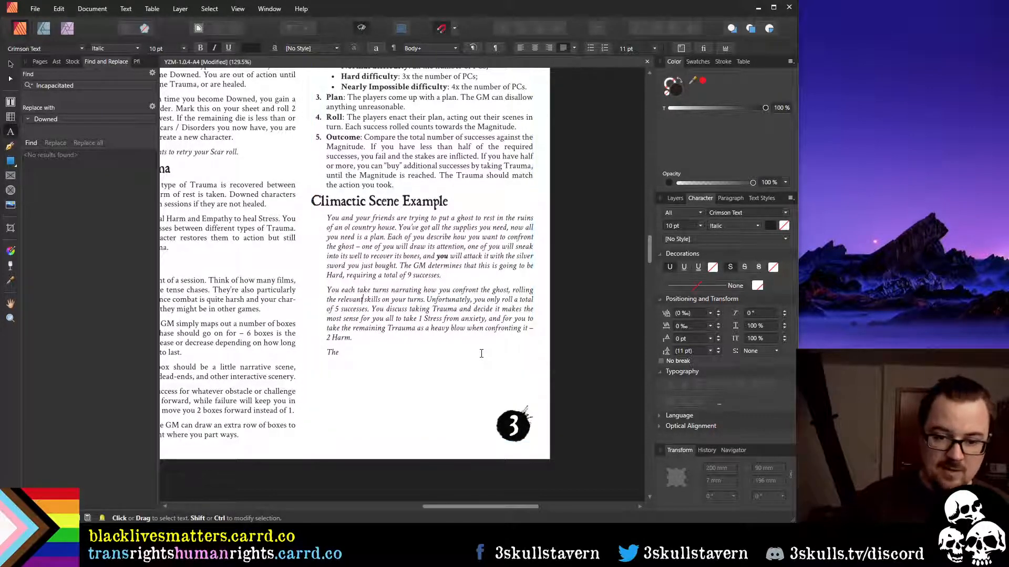
{"action": "key", "text": "ctrl+Right"}
{"action": "key", "text": "ctrl+Right"}
{"action": "key", "text": "BackSpace"}
{"action": "type", "text": ", and ty"}
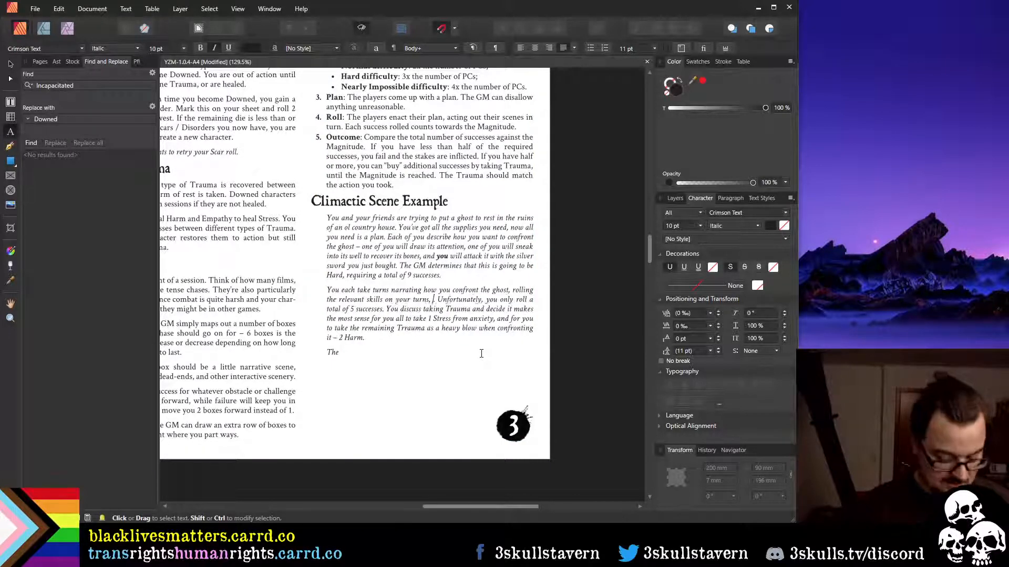
{"action": "type", "text": "ing the results into"}
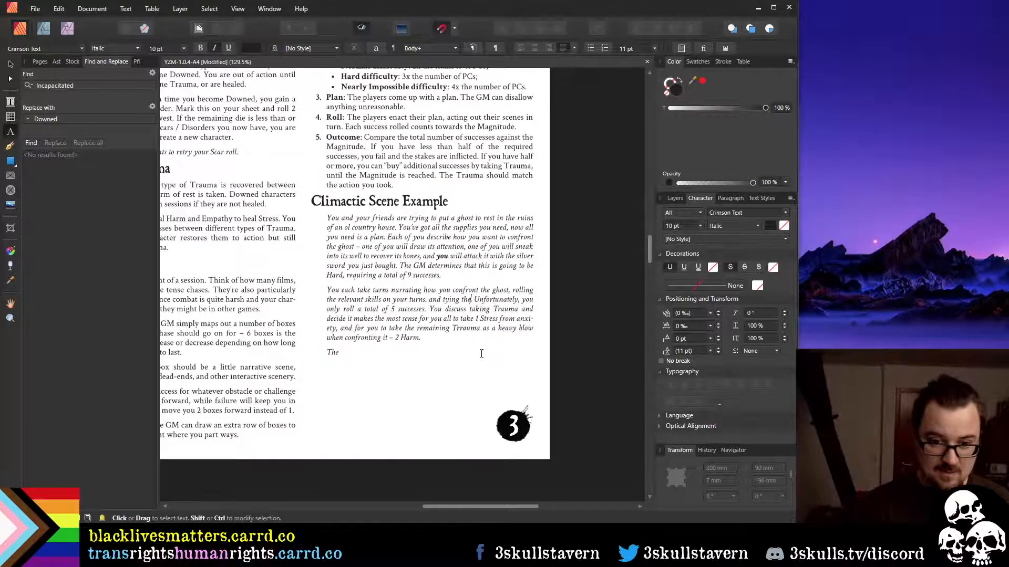
{"action": "type", "text": " your narra"}
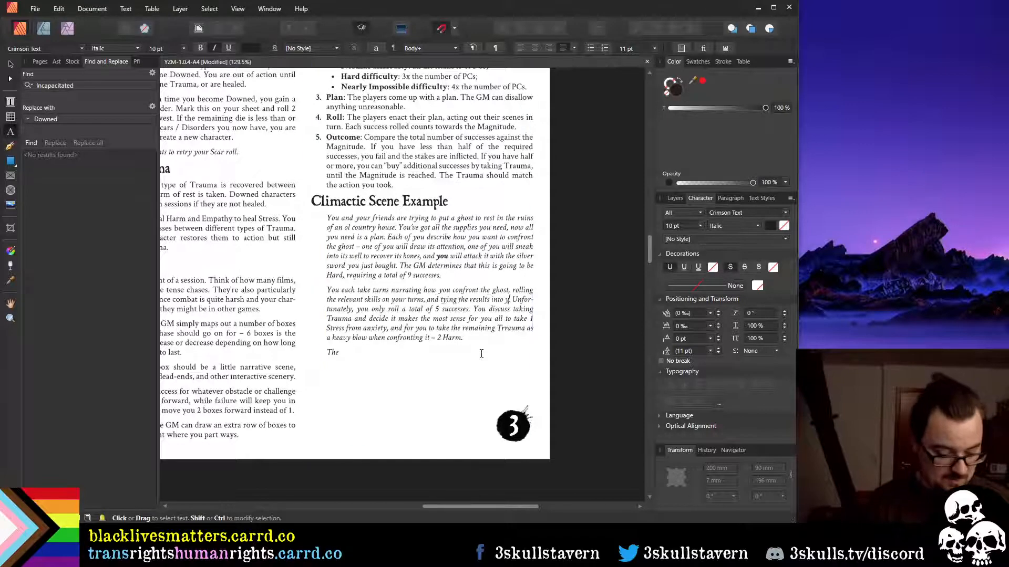
{"action": "type", "text": "tive. Unfortunately, you only roll a total of 5 successes. You"}
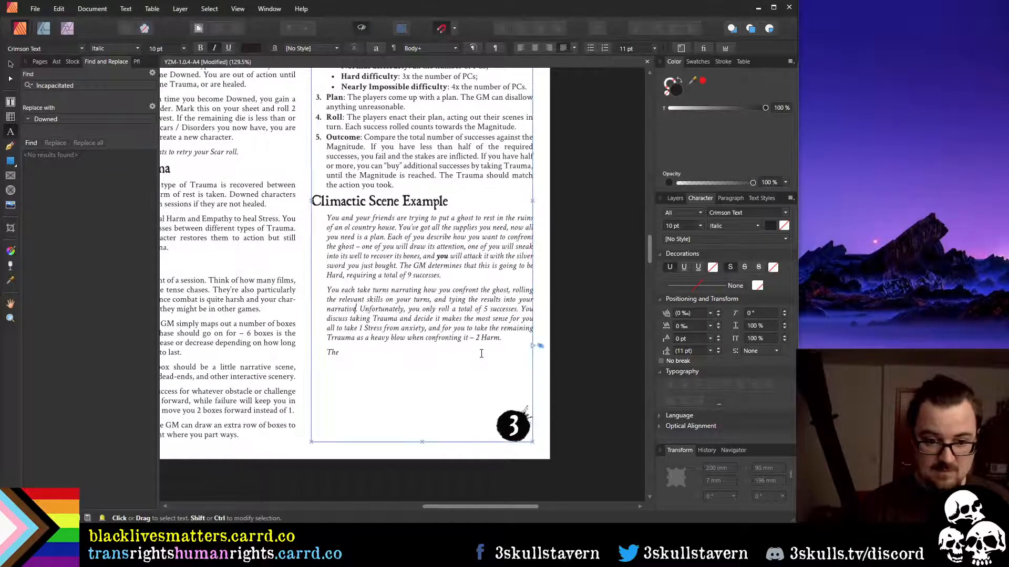
Replace "it" after "confronting" with "the ghost head on" in the second example paragraph's last sentence
{"action": "key", "text": "ctrl+Right"}
{"action": "key", "text": "ctrl+Right"}
{"action": "key", "text": "ctrl+Right"}
{"action": "key", "text": "ctrl+Right"}
{"action": "key", "text": "ctrl+Right"}
{"action": "key", "text": "ctrl+Right"}
{"action": "key", "text": "ctrl+Right"}
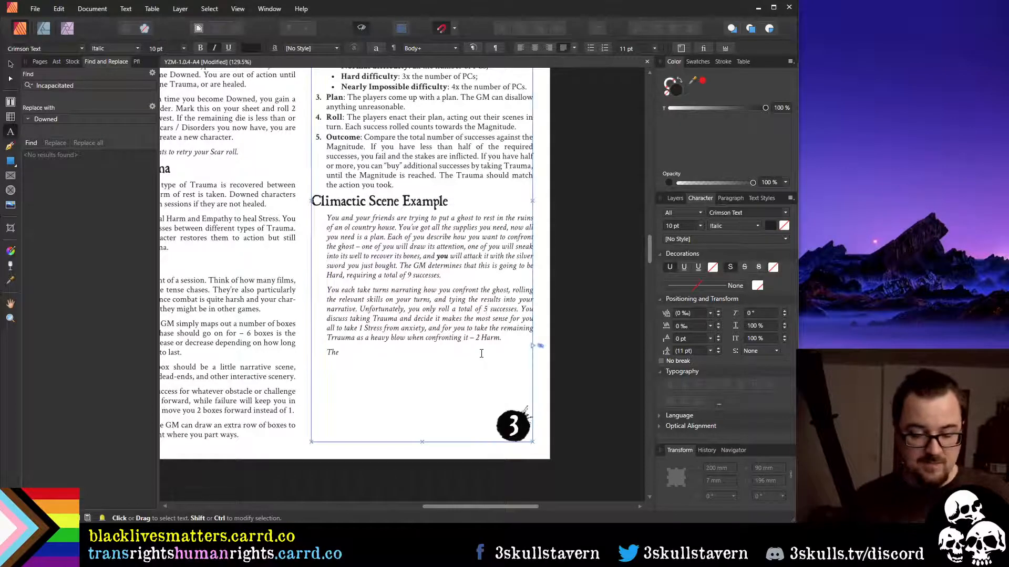
{"action": "key", "text": "Down"}
{"action": "key", "text": "Down"}
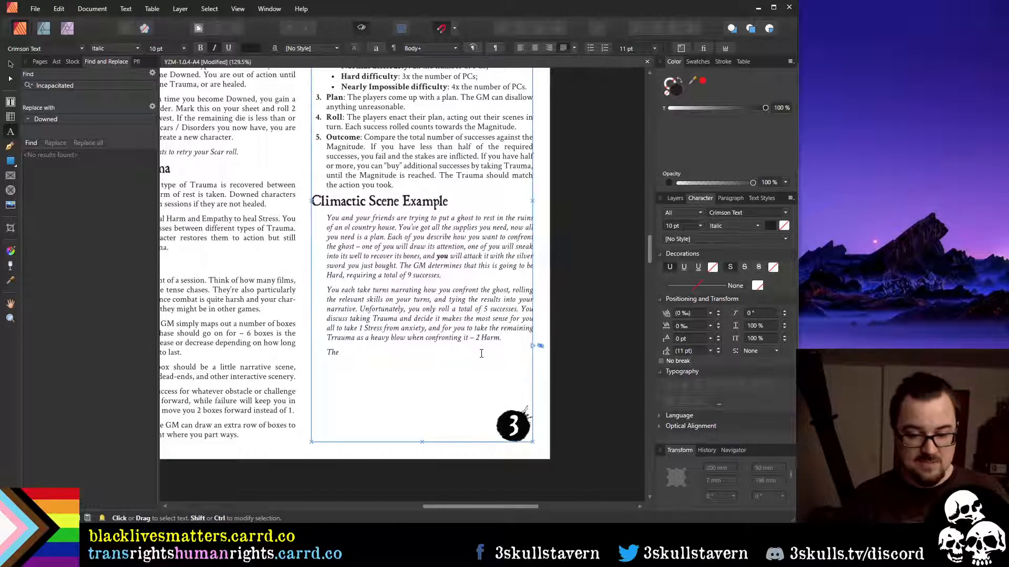
{"action": "key", "text": "ctrl+Left"}
{"action": "key", "text": "ctrl+Left"}
{"action": "key", "text": "ctrl+Left"}
{"action": "key", "text": "ctrl+Left"}
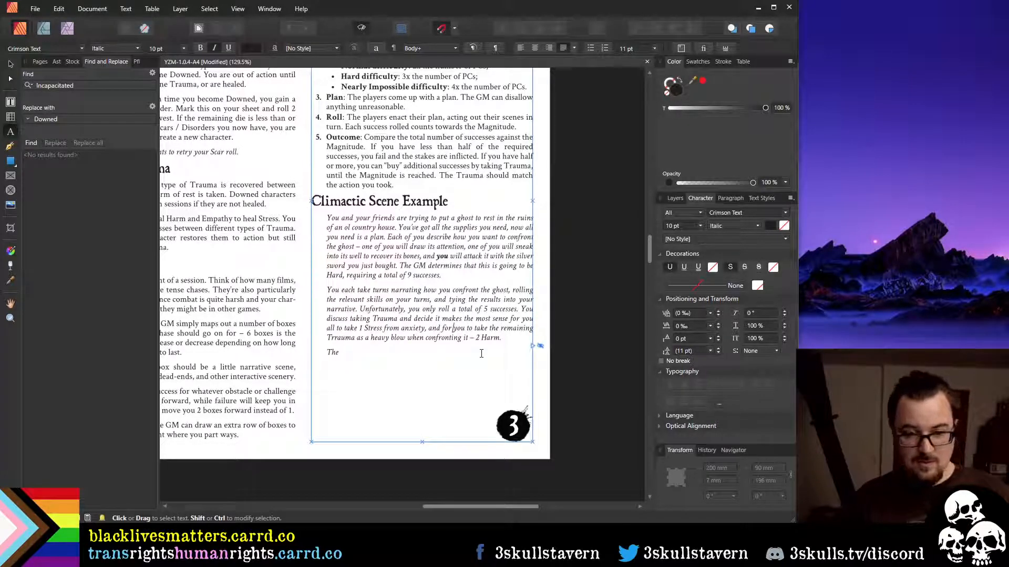
{"action": "key", "text": "Down"}
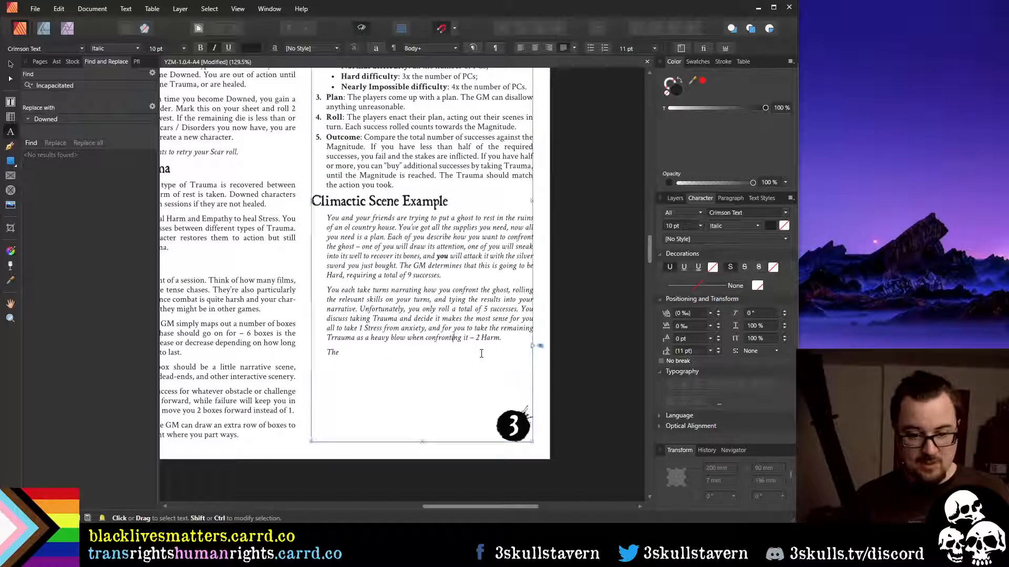
{"action": "key", "text": "Delete"}
{"action": "key", "text": "Delete"}
{"action": "type", "text": "the ghost head po"}
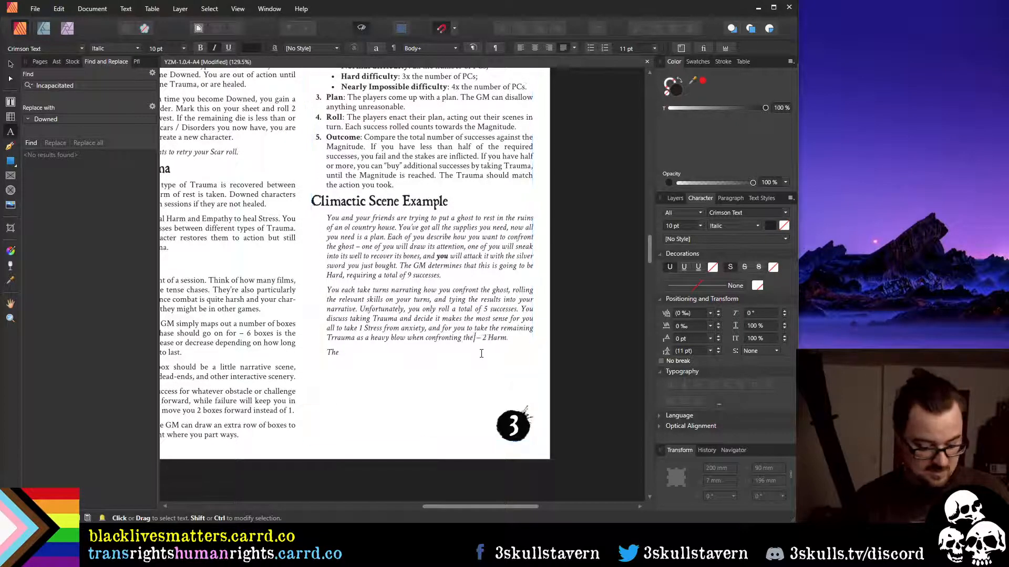
{"action": "key", "text": "BackSpace"}
{"action": "key", "text": "BackSpace"}
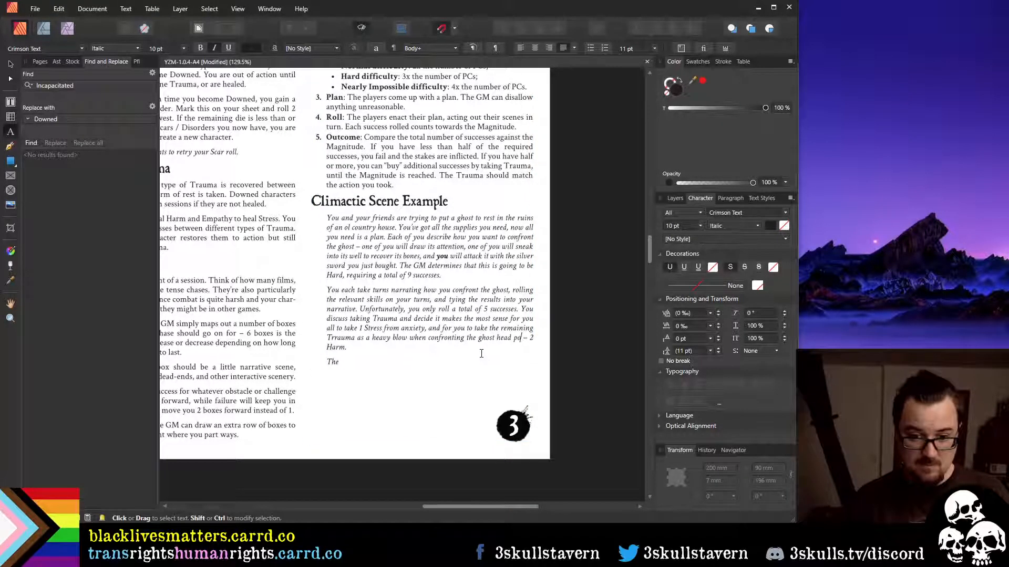
{"action": "type", "text": "on"}
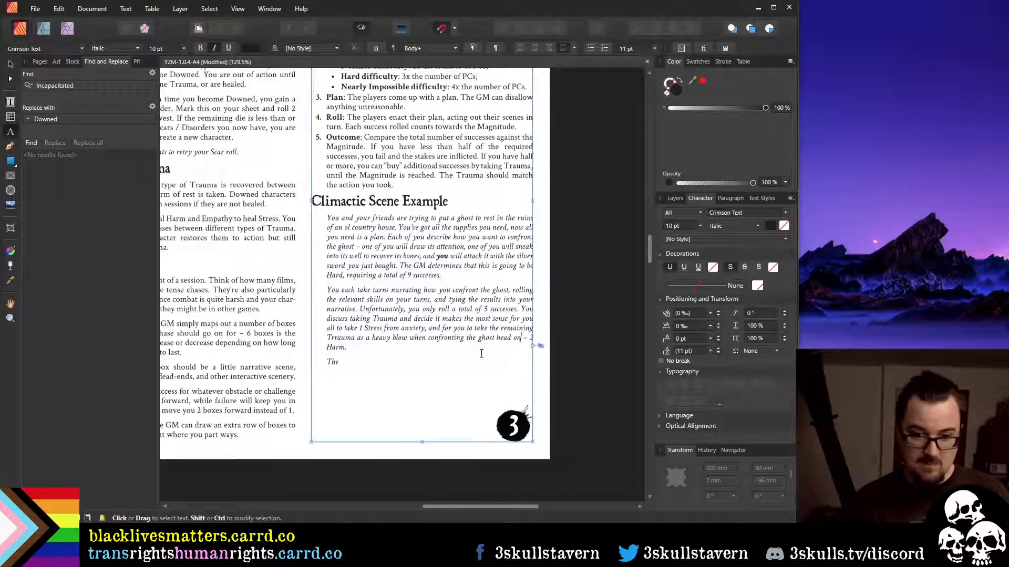
Replace the misspelled "Trrauma" after "the remaining" with "2 Harm"
{"action": "key", "text": "ctrl+Left"}
{"action": "key", "text": "ctrl+Left"}
{"action": "key", "text": "ctrl+Left"}
{"action": "key", "text": "ctrl+Left"}
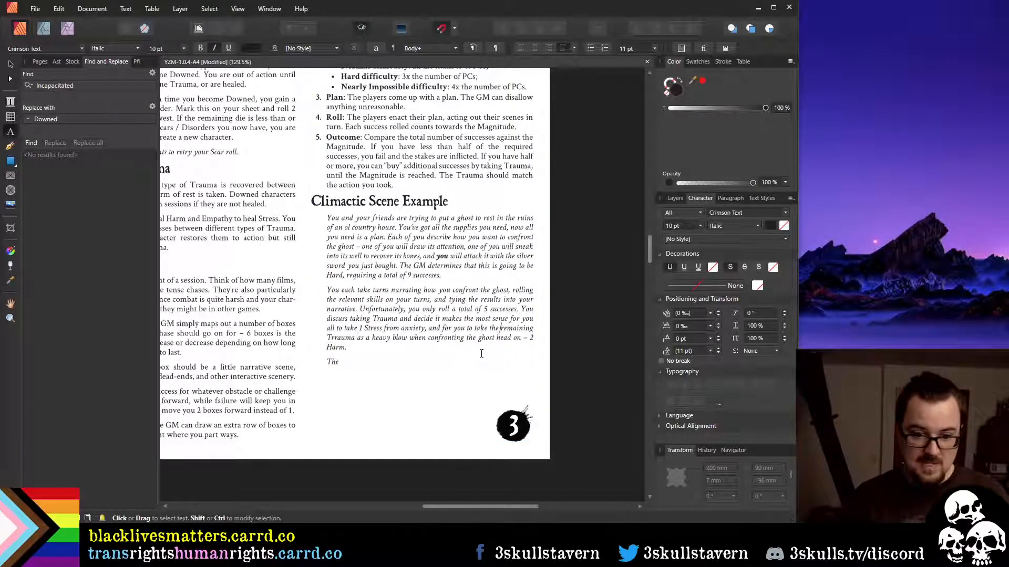
{"action": "key", "text": "ctrl+shift+Right"}
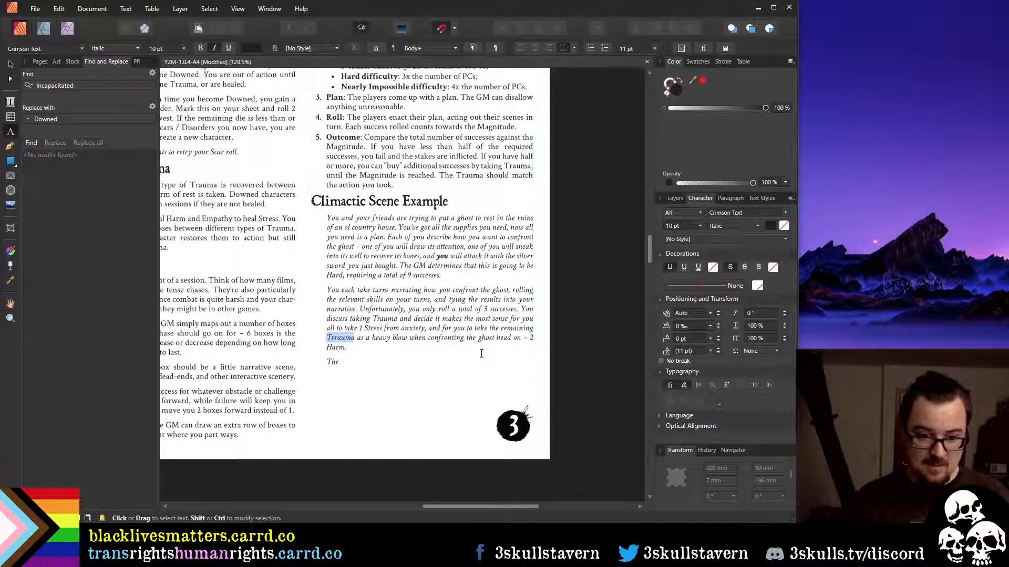
{"action": "type", "text": "2 Harm"}
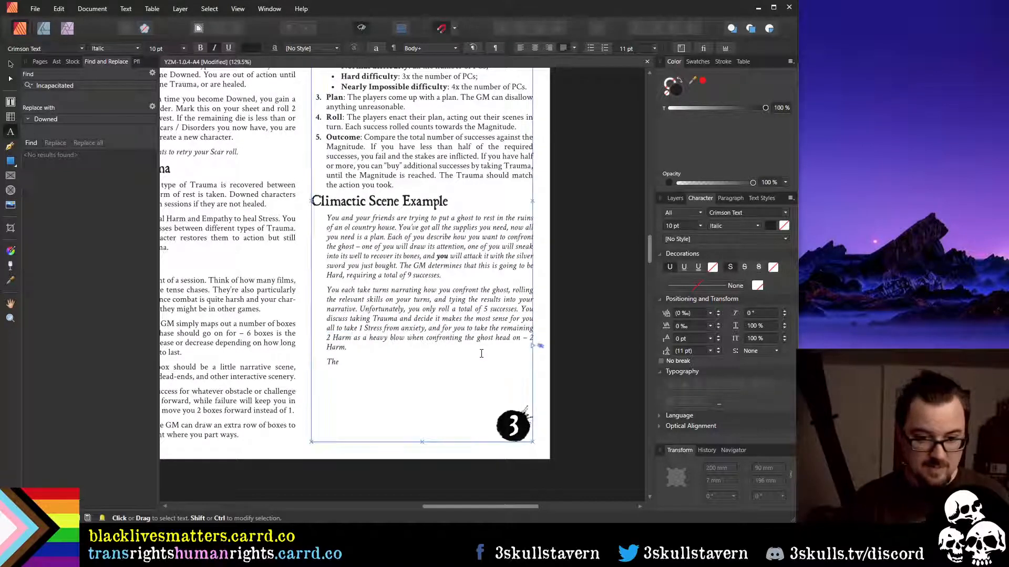
Delete the trailing "– 2 Harm" after "head on" and insert "Trauma as" before the other "2 Harm"
{"action": "key", "text": "End"}
{"action": "key", "text": "ctrl+shift+Left"}
{"action": "key", "text": "ctrl+shift+Left"}
{"action": "key", "text": "ctrl+shift+Left"}
{"action": "key", "text": "ctrl+shift+Left"}
{"action": "key", "text": "ctrl+shift+Right"}
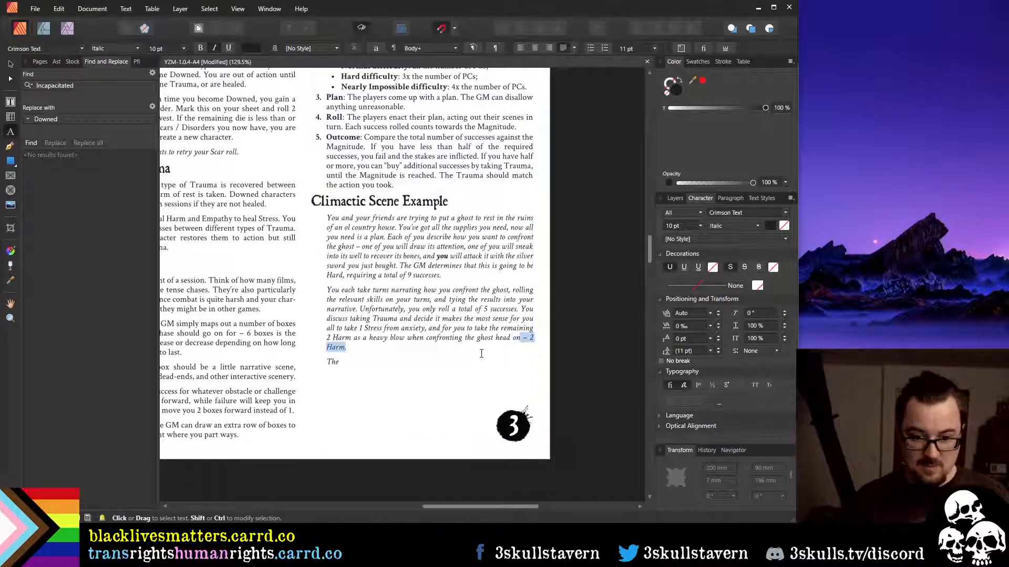
{"action": "key", "text": "BackSpace"}
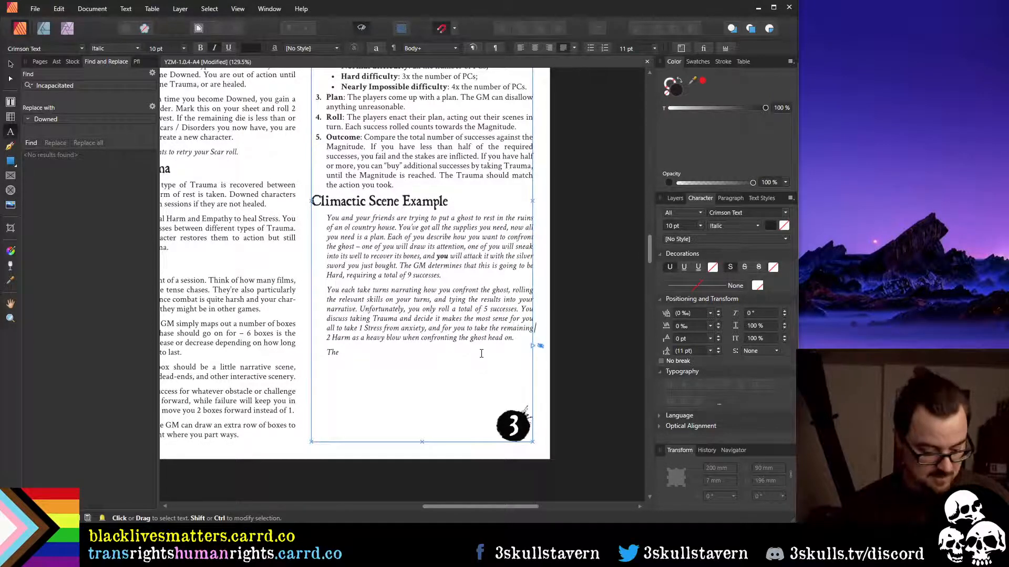
{"action": "key", "text": "Home"}
{"action": "type", "text": "Trauma as"}
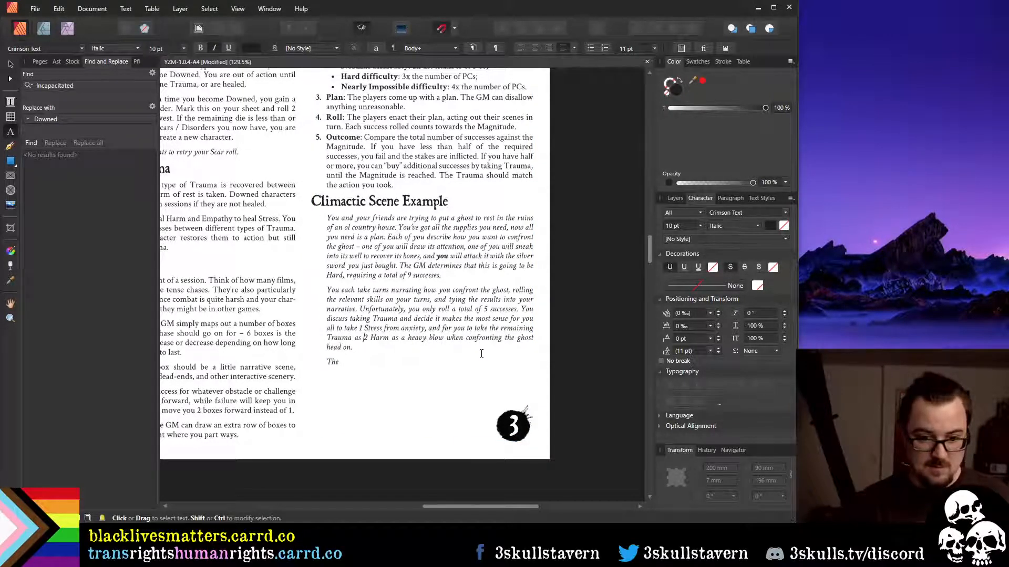
Remove "as a heavy blow" so the sentence reads "Trauma as 2 Harm when confronting the ghost head on."
{"action": "key", "text": "Right"}
{"action": "key", "text": "Right"}
{"action": "key", "text": "Right"}
{"action": "key", "text": "Right"}
{"action": "key", "text": "Right"}
{"action": "key", "text": "Right"}
{"action": "key", "text": "Right"}
{"action": "key", "text": "Right"}
{"action": "key", "text": "shift+Right"}
{"action": "key", "text": "shift+Right"}
{"action": "key", "text": "shift+Right"}
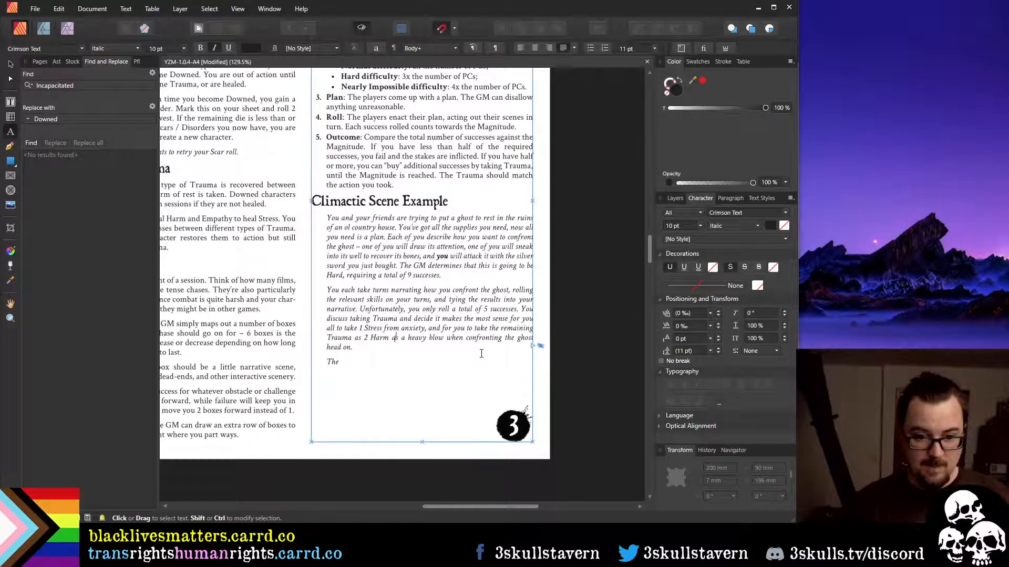
{"action": "key", "text": "shift+Right"}
{"action": "key", "text": "shift+Right"}
{"action": "key", "text": "shift+Right"}
{"action": "key", "text": "shift+Right"}
{"action": "key", "text": "shift+Right"}
{"action": "key", "text": "shift+Right"}
{"action": "key", "text": "shift+Right"}
{"action": "key", "text": "shift+Right"}
{"action": "key", "text": "shift+Right"}
{"action": "key", "text": "shift+Right"}
{"action": "key", "text": "shift+Right"}
{"action": "key", "text": "BackSpace"}
{"action": "key", "text": "BackSpace"}
{"action": "key", "text": "BackSpace"}
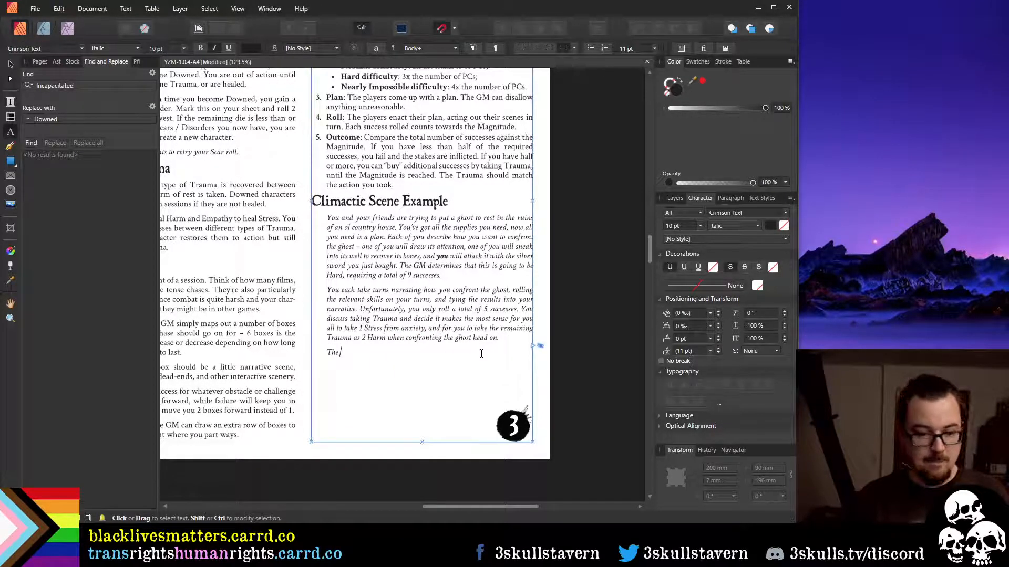
Continue the final paragraph after "The" with "GM narrates how your actions result in the ghost"
{"action": "type", "text": "GM"}
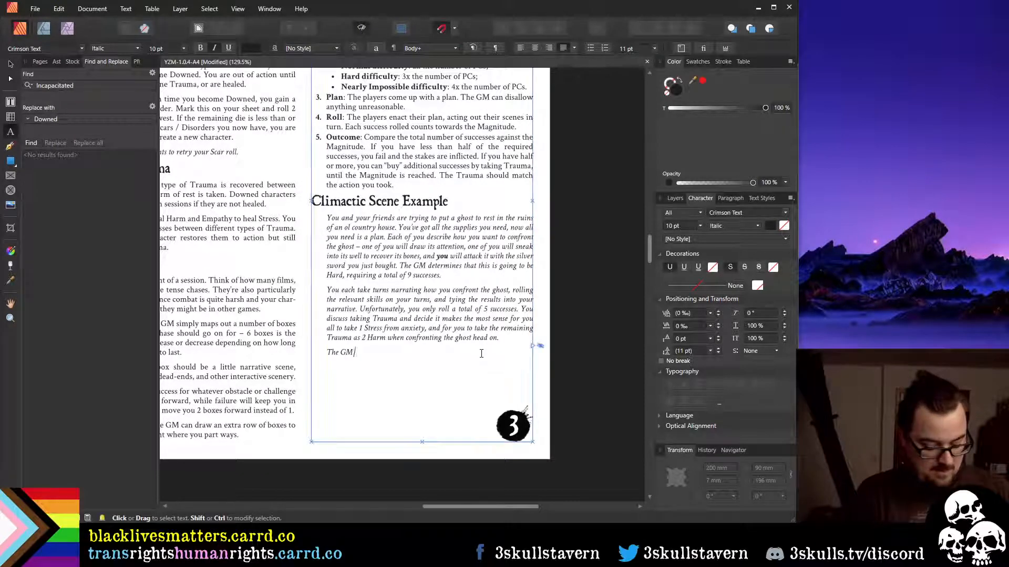
{"action": "type", "text": " narrate"}
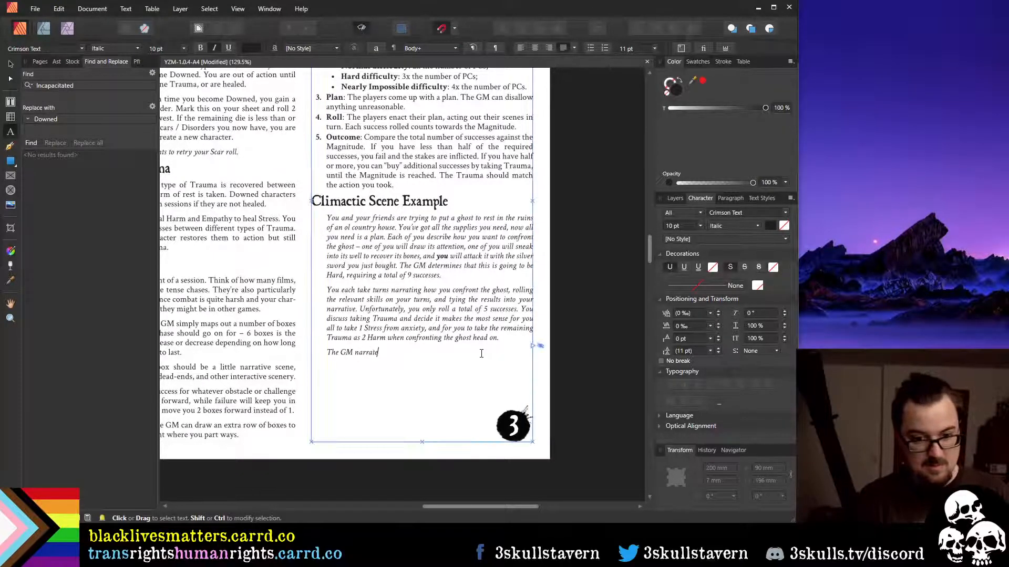
{"action": "type", "text": "s how your"}
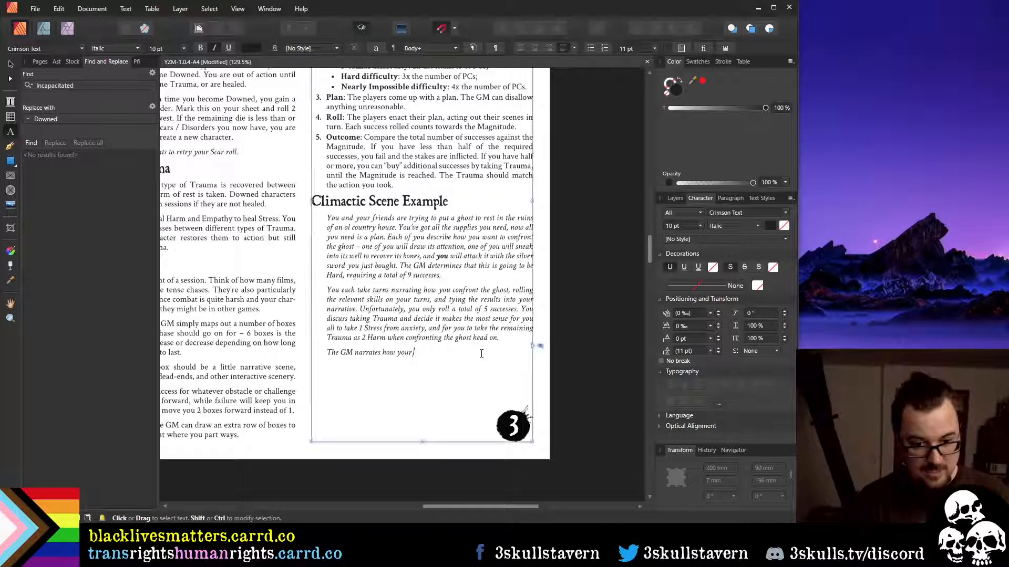
{"action": "type", "text": " actions"}
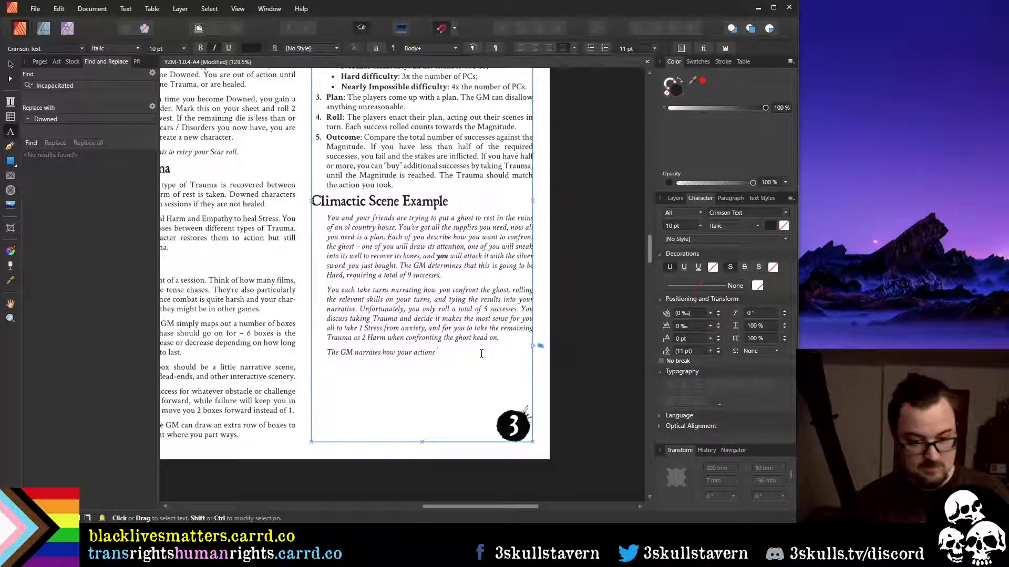
{"action": "type", "text": " result in the"}
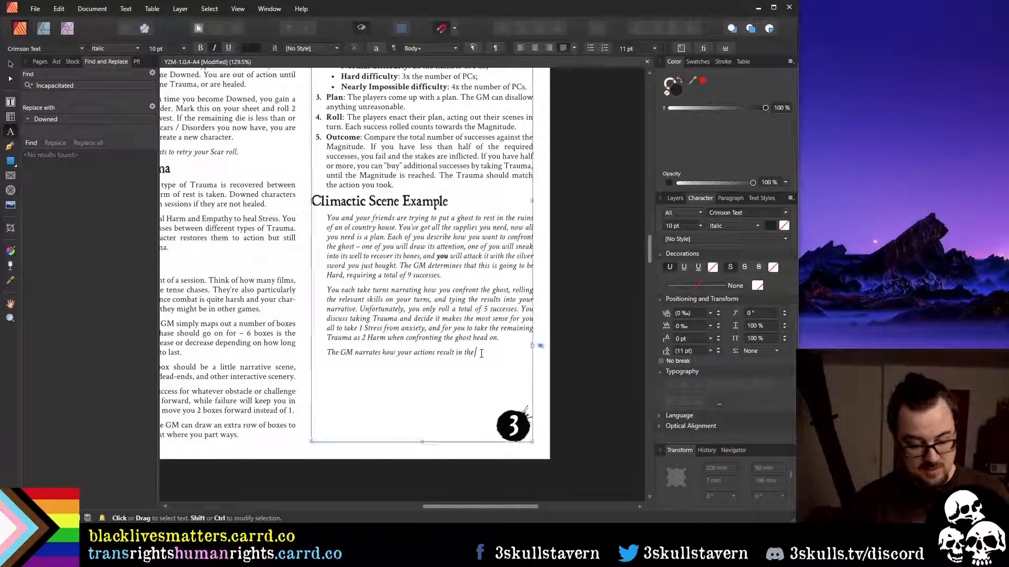
{"action": "type", "text": " ghost be"}
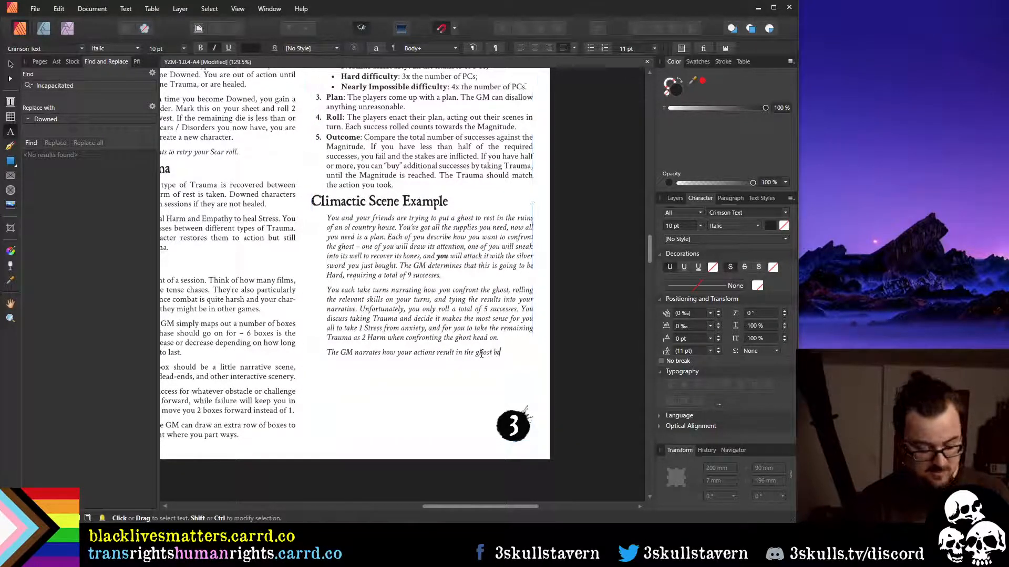
{"action": "type", "text": "ing"}
{"action": "key", "text": "BackSpace"}
{"action": "key", "text": "BackSpace"}
{"action": "key", "text": "BackSpace"}
{"action": "key", "text": "BackSpace"}
{"action": "key", "text": "BackSpace"}
{"action": "key", "text": "BackSpace"}
{"action": "key", "text": "BackSpace"}
{"action": "key", "text": "BackSpace"}
{"action": "key", "text": "BackSpace"}
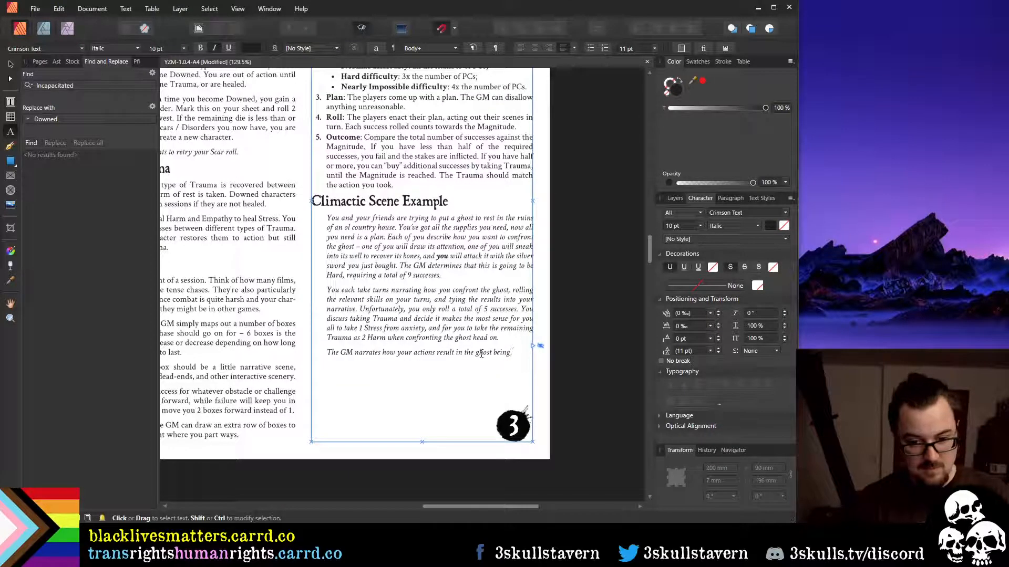
{"action": "type", "text": "st"}
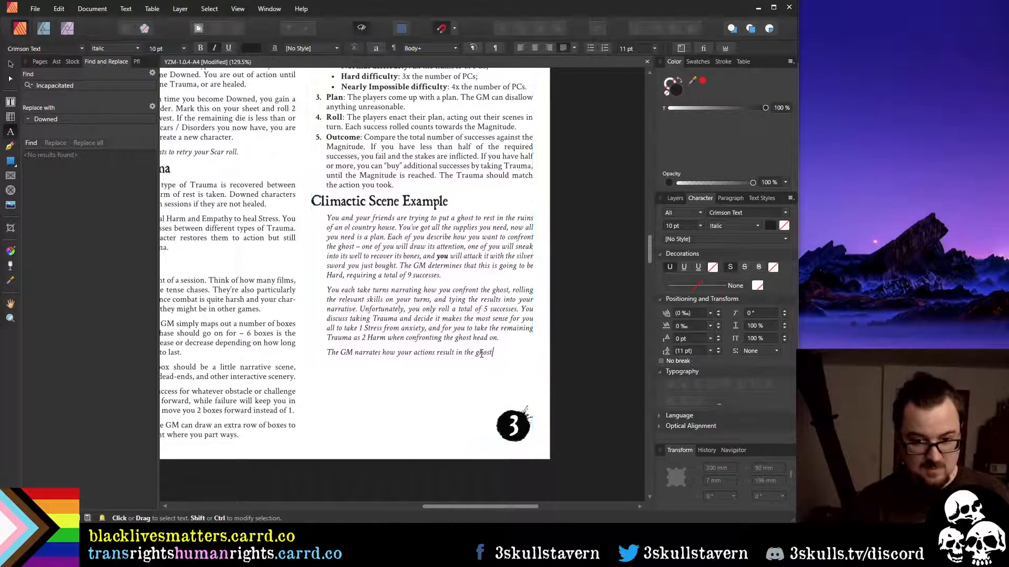
Extend the final paragraph's sentence so "the ghost" continues as "the ghost's remains being found and salted just before you"
{"action": "type", "text": "'s remains be"}
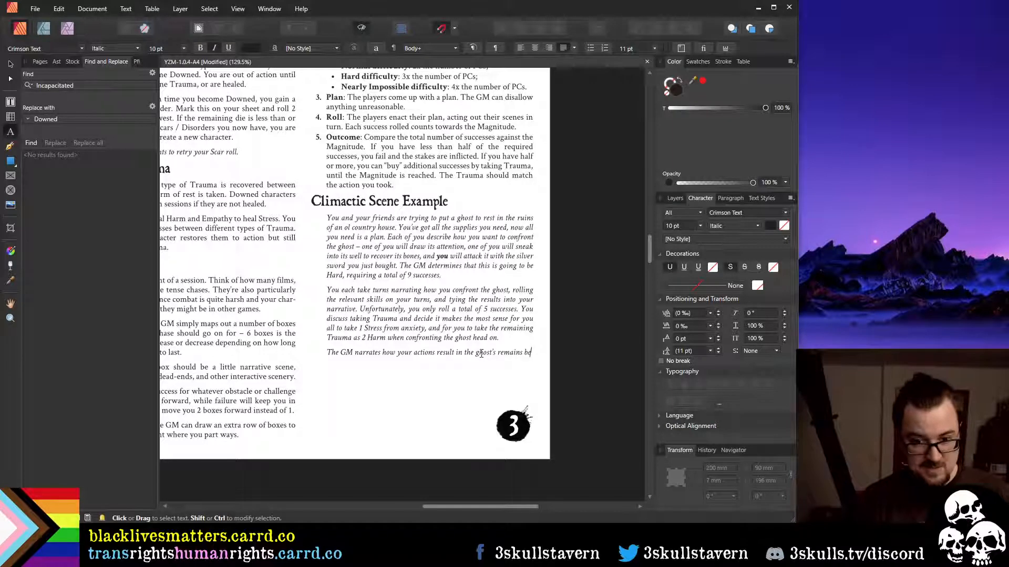
{"action": "type", "text": "ing found and su"}
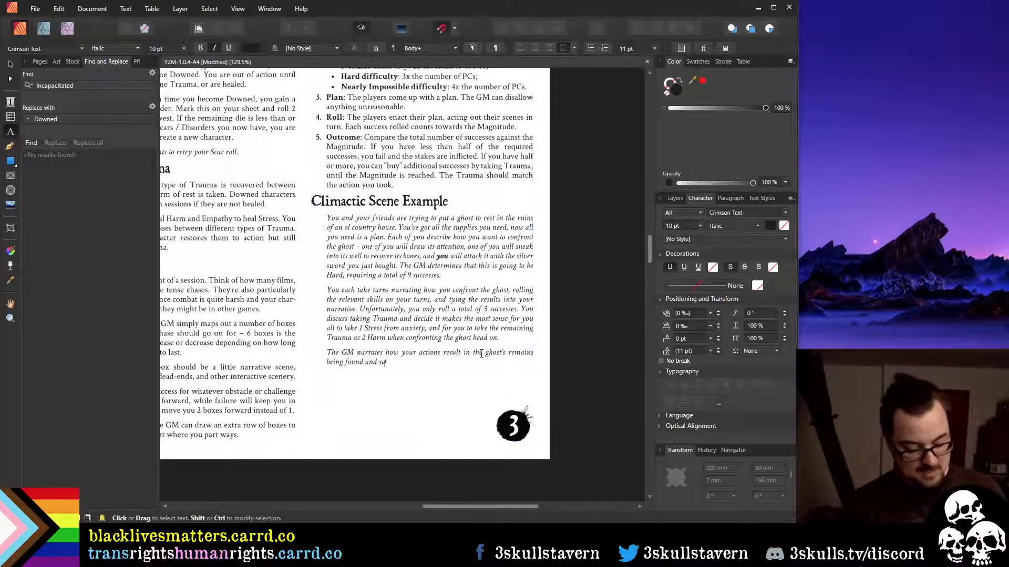
{"action": "key", "text": "BackSpace"}
{"action": "type", "text": "alte "}
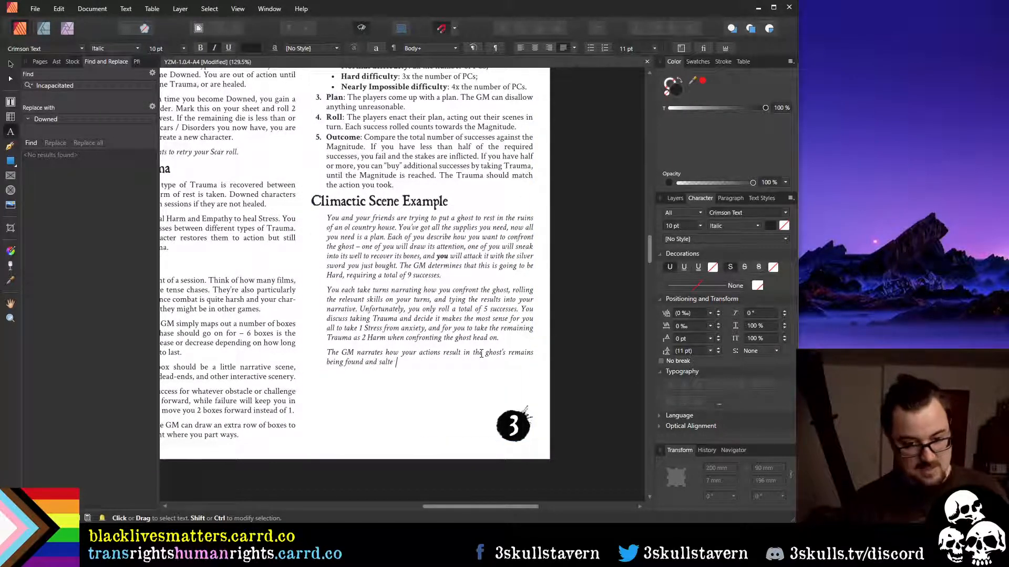
{"action": "type", "text": "d just bef"}
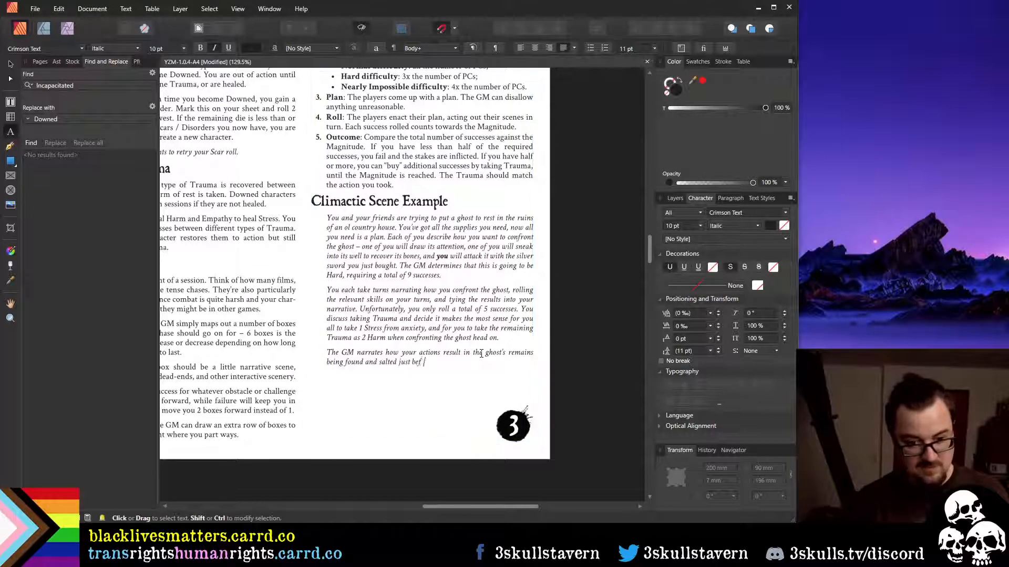
{"action": "type", "text": "ore your"}
{"action": "key", "text": "Escape"}
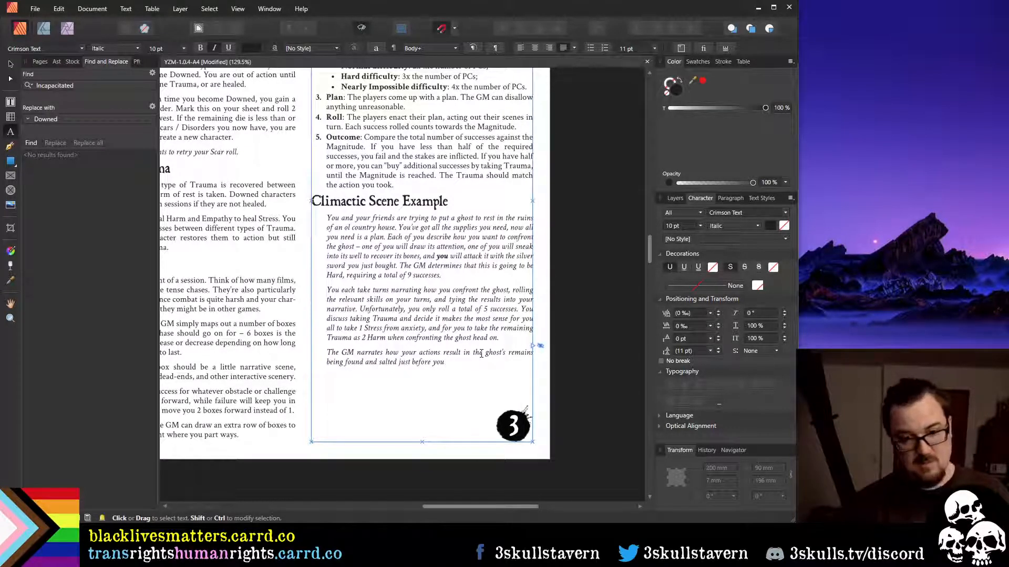
Replace "before you" at the end of the final paragraph with "as the ghost is preparing a fatal blow on your downed body"
{"action": "key", "text": "ctrl+BackSpace"}
{"action": "key", "text": "ctrl+BackSpace"}
{"action": "type", "text": "as the g"}
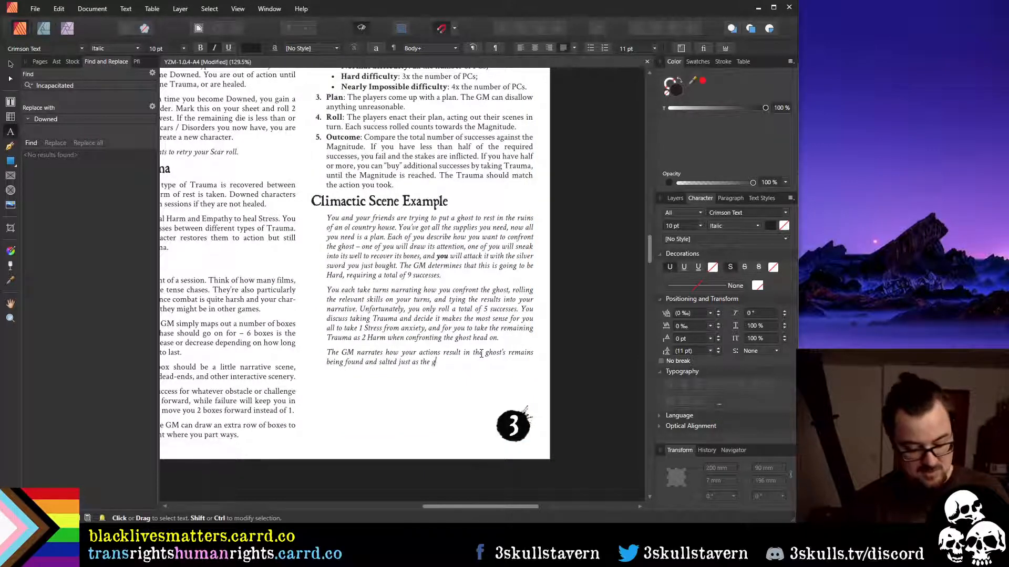
{"action": "type", "text": "host is prepar"}
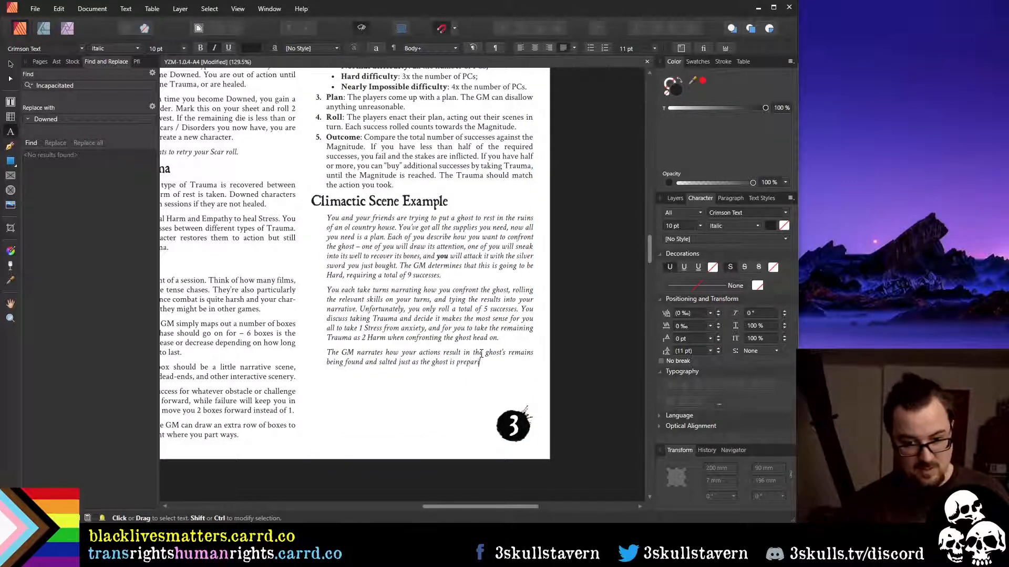
{"action": "type", "text": "ing a"}
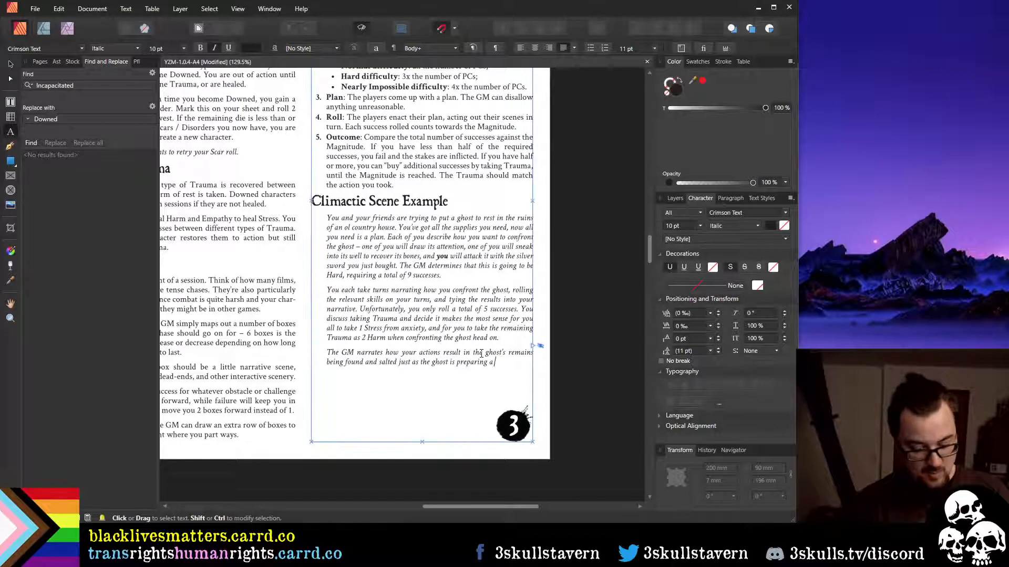
{"action": "type", "text": " fatal blow on"}
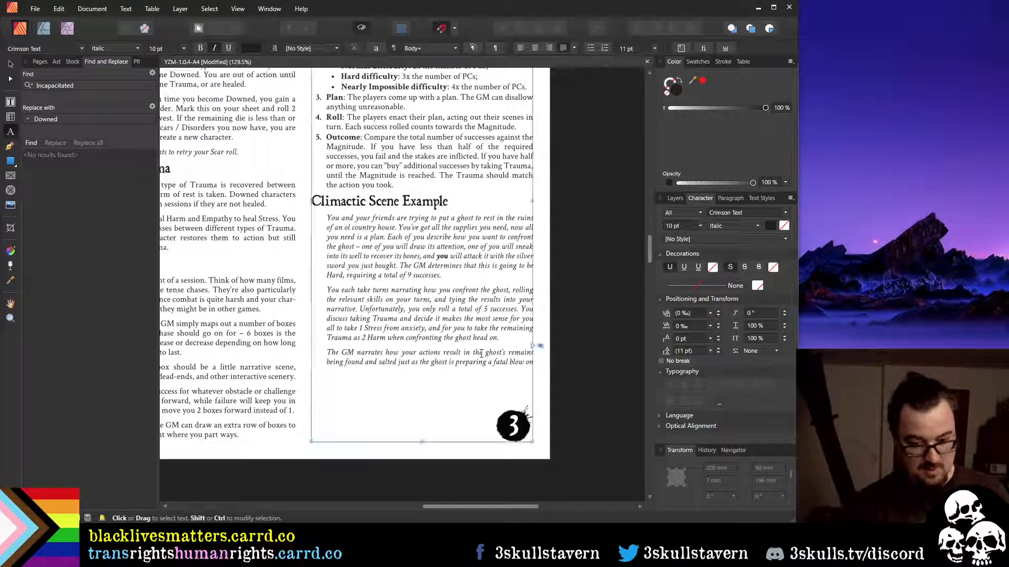
{"action": "type", "text": " your"}
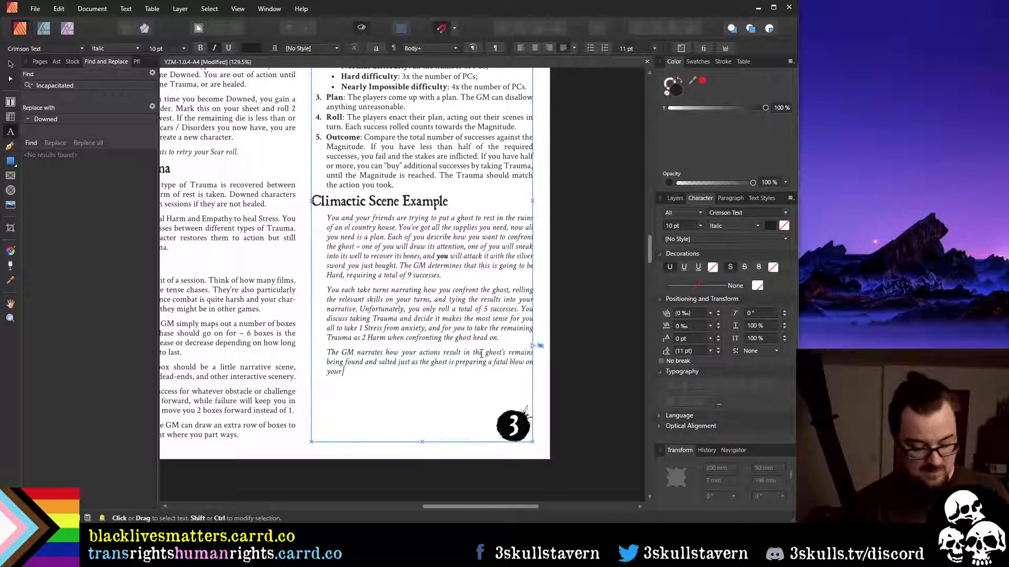
{"action": "type", "text": " downed body"}
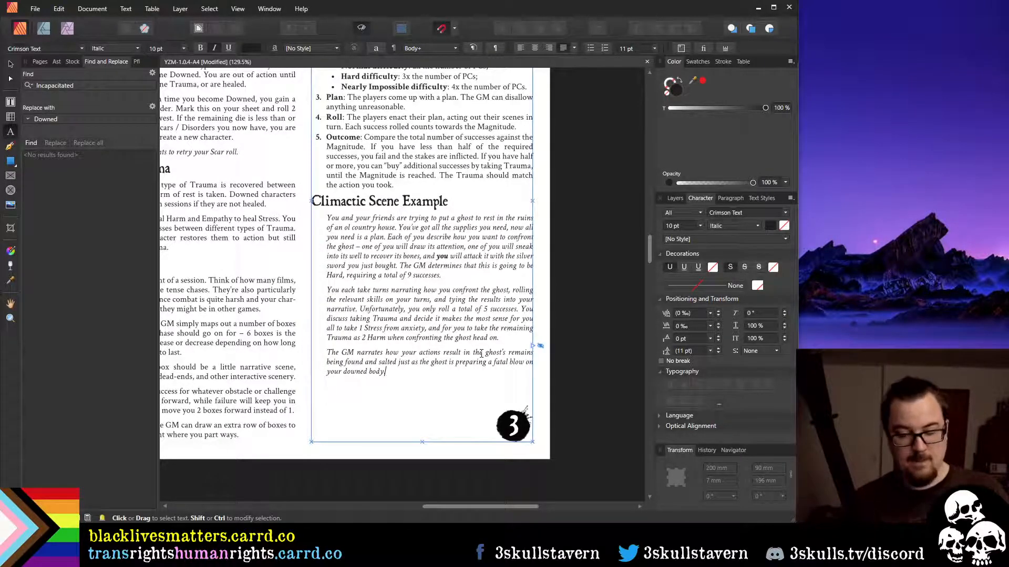
Close the final paragraph's sentence with a period and add "Success!" after it
{"action": "type", "text": ". Succe"}
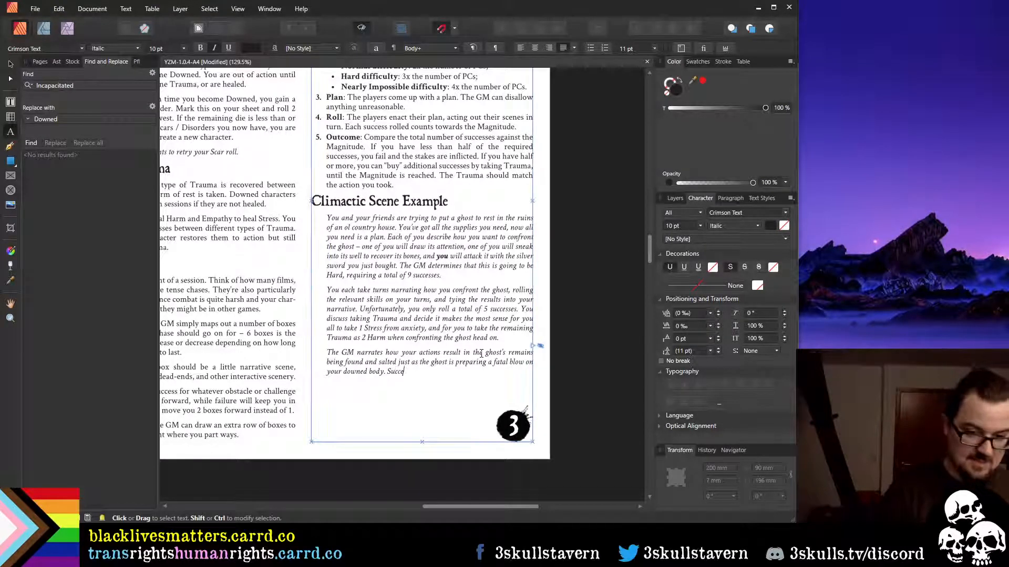
{"action": "type", "text": "ss"}
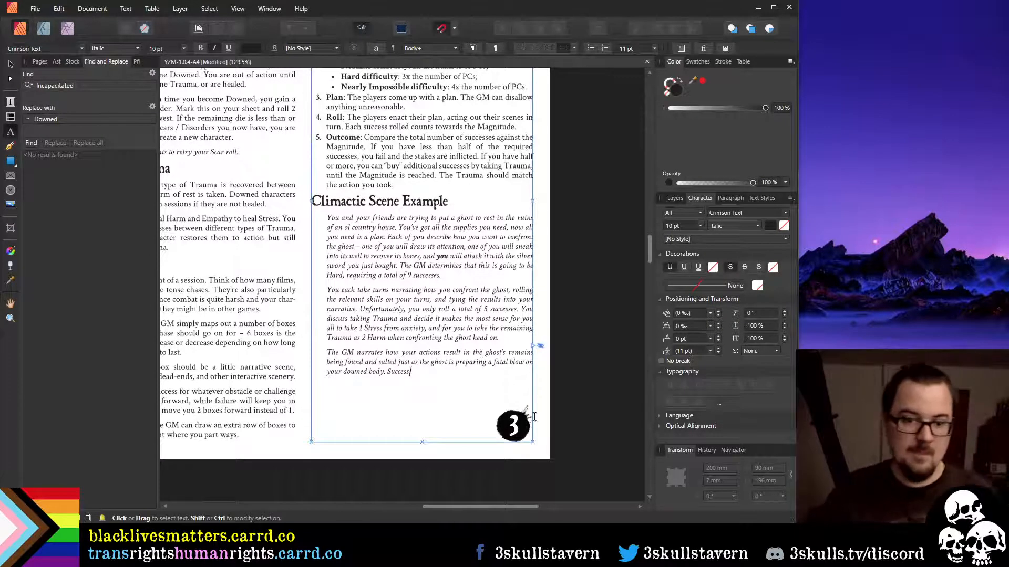
{"action": "type", "text": "!"}
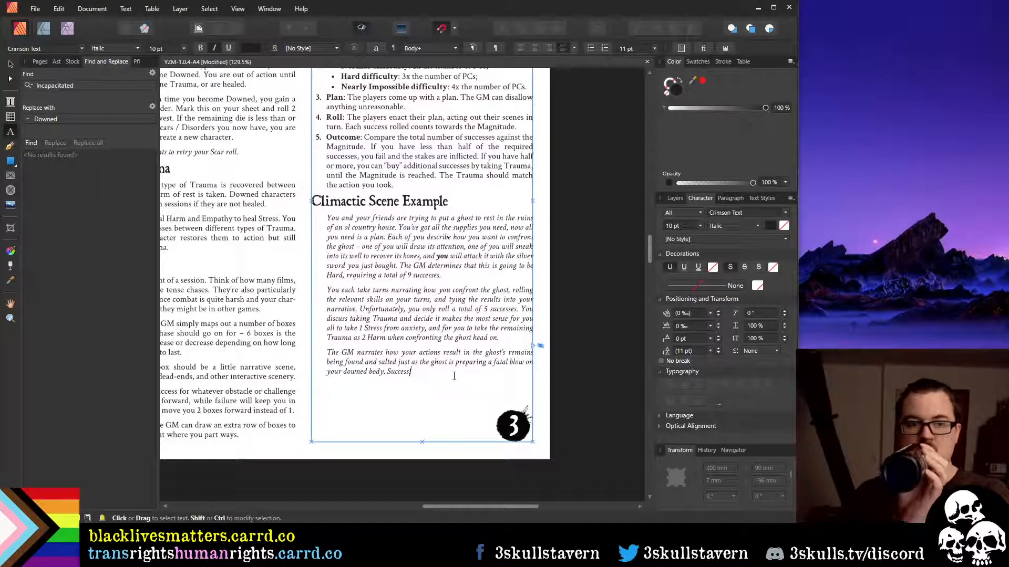
In the example's first paragraph, correct "ol" to "old" and replace the comma after "supplies you need" with a semicolon
{"action": "left_click", "coordinate": [351, 228]}
{"action": "key", "text": "Escape"}
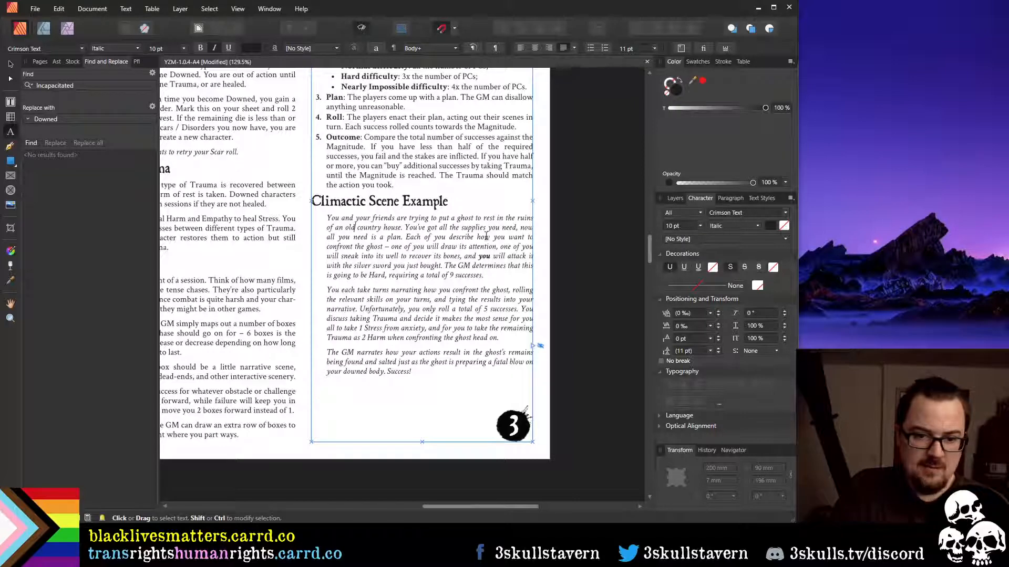
{"action": "left_click", "coordinate": [520, 227]}
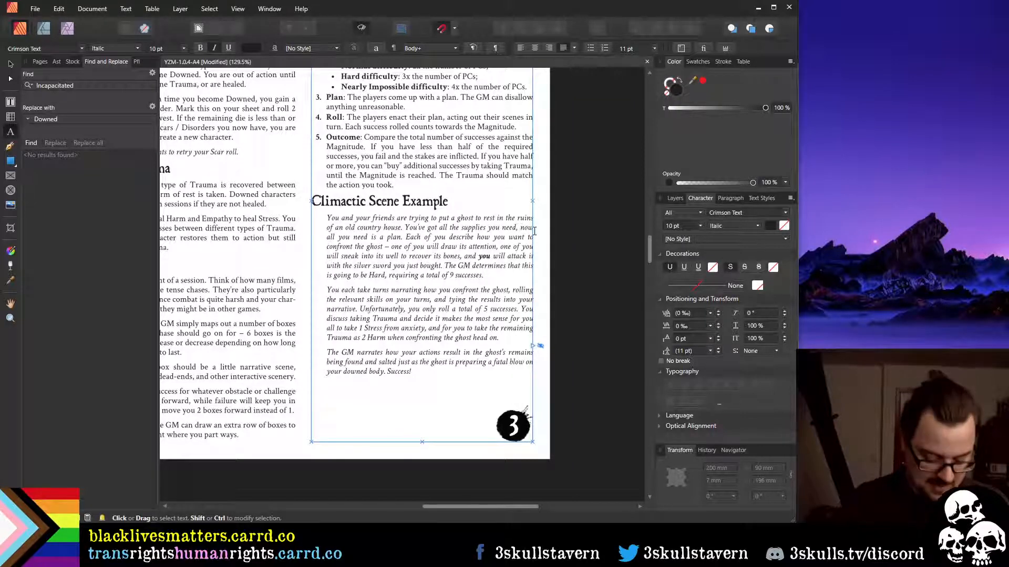
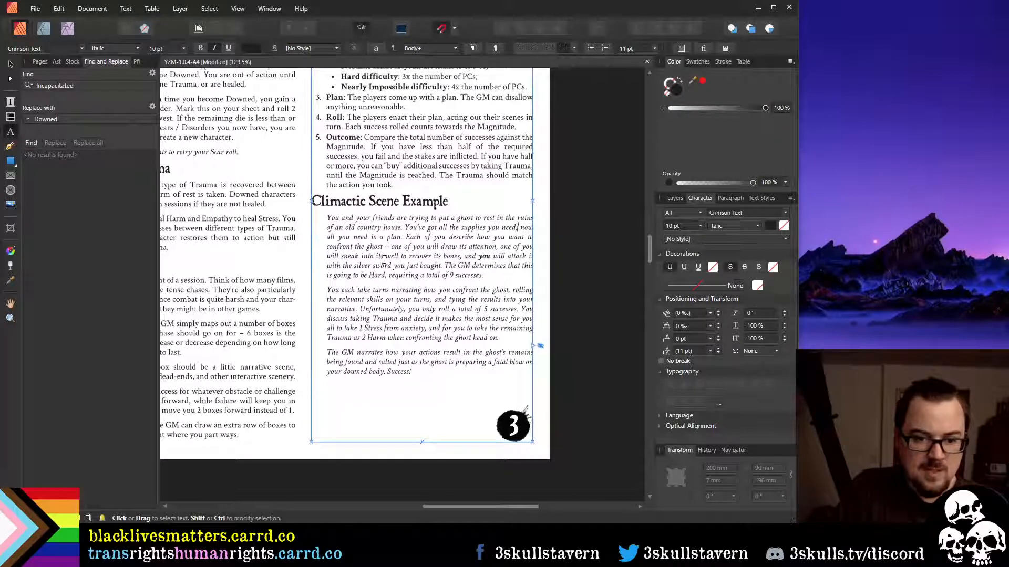
{"action": "type", "text": ";"}
Change "its well" to "the well" and insert "and salt" after "recover" in the first paragraph
{"action": "double_click", "coordinate": [381, 256]}
{"action": "type", "text": "the"}
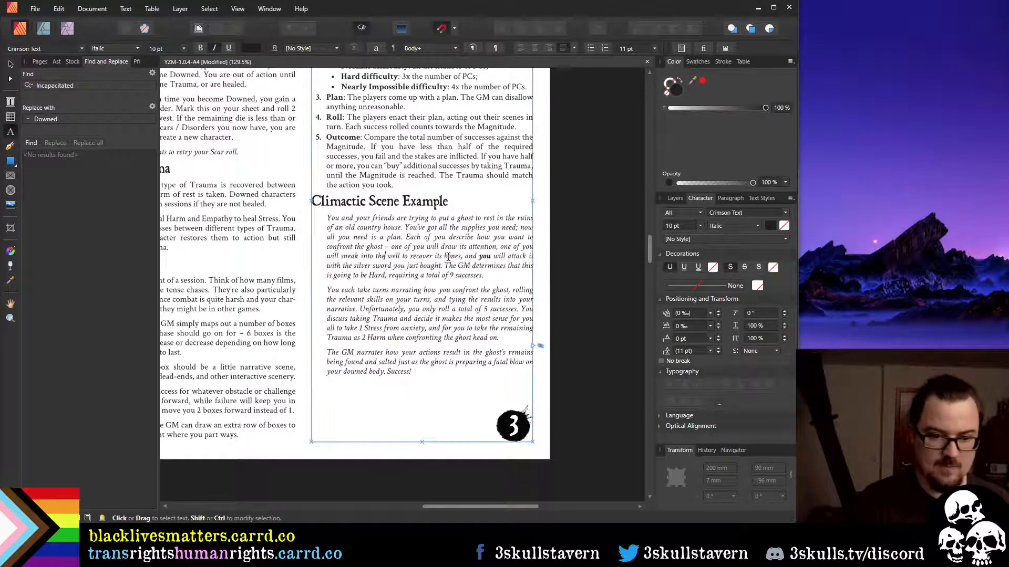
{"action": "key", "text": "ctrl+Right"}
{"action": "key", "text": "ctrl+Right"}
{"action": "key", "text": "ctrl+Right"}
{"action": "key", "text": "ctrl+Right"}
{"action": "type", "text": "an"}
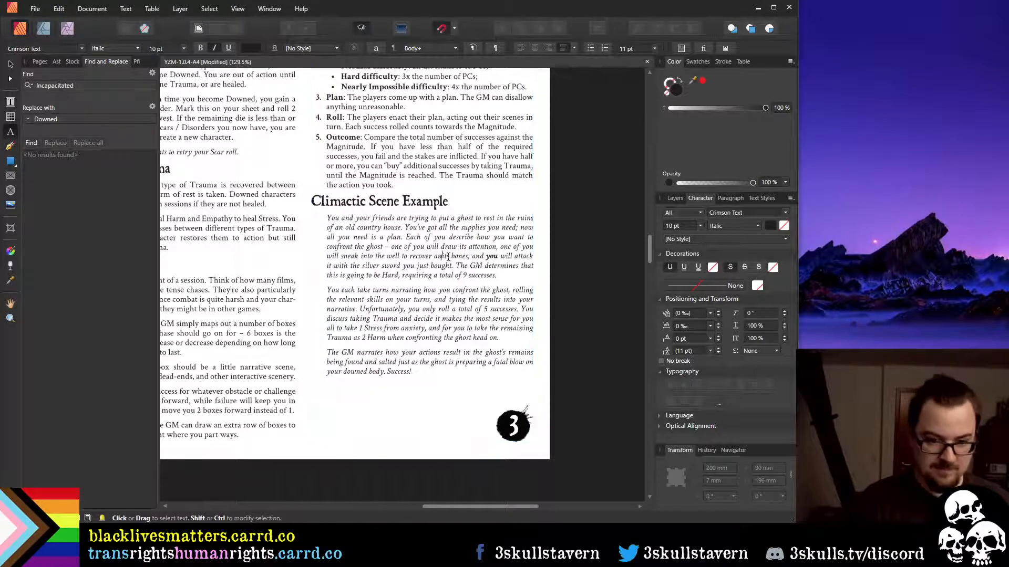
{"action": "type", "text": "d salt"}
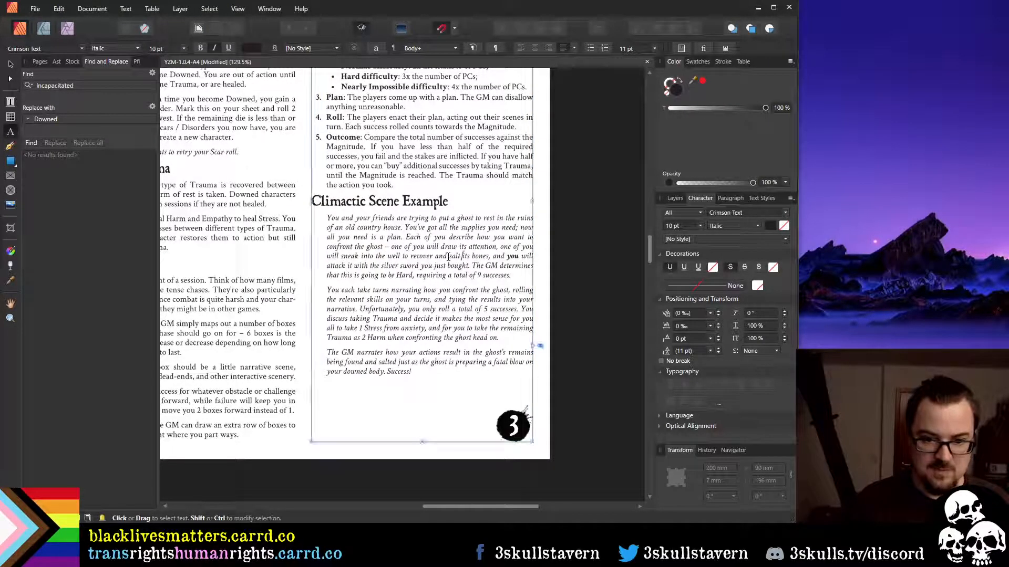
Proofread the rest of the first example paragraph from "its bones" and continue into the second paragraph
{"action": "key", "text": "Right"}
{"action": "key", "text": "Right"}
{"action": "key", "text": "Right"}
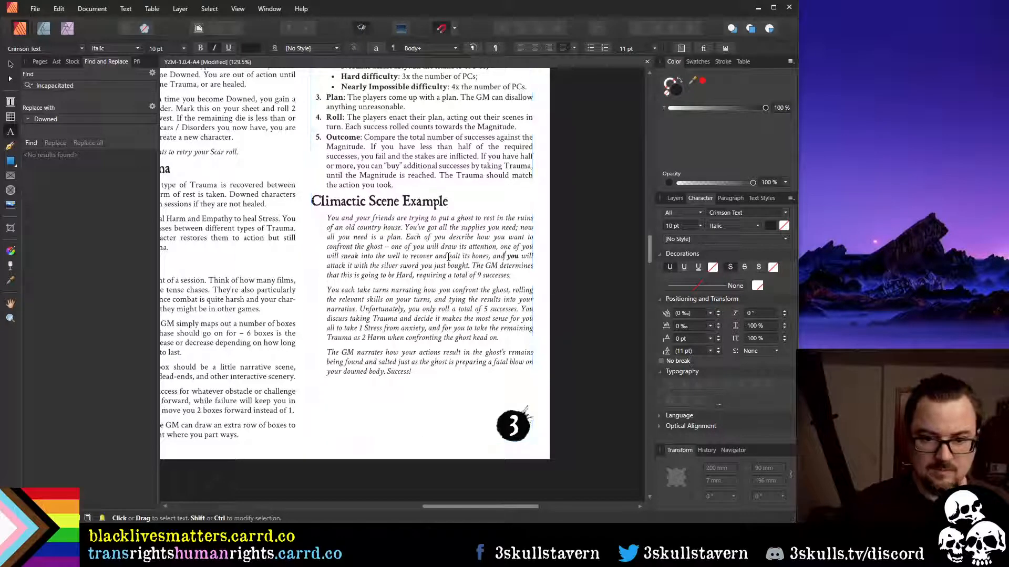
{"action": "key", "text": "ctrl+Right"}
{"action": "key", "text": "ctrl+Right"}
{"action": "key", "text": "ctrl+Right"}
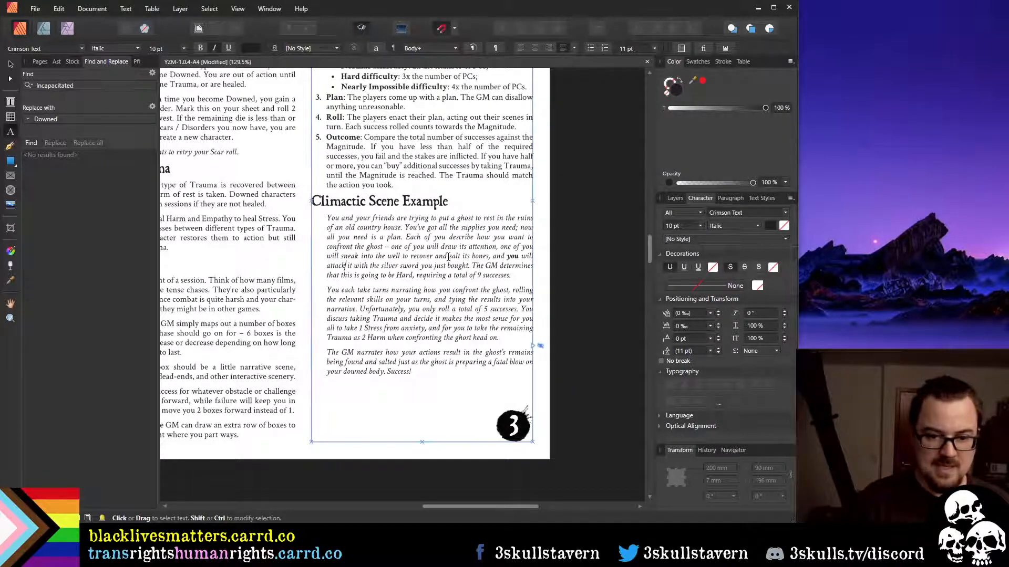
{"action": "key", "text": "ctrl+Right"}
{"action": "key", "text": "ctrl+Right"}
{"action": "key", "text": "ctrl+Right"}
{"action": "key", "text": "ctrl+Right"}
{"action": "key", "text": "ctrl+Right"}
{"action": "key", "text": "ctrl+Right"}
{"action": "key", "text": "ctrl+Right"}
{"action": "key", "text": "ctrl+Right"}
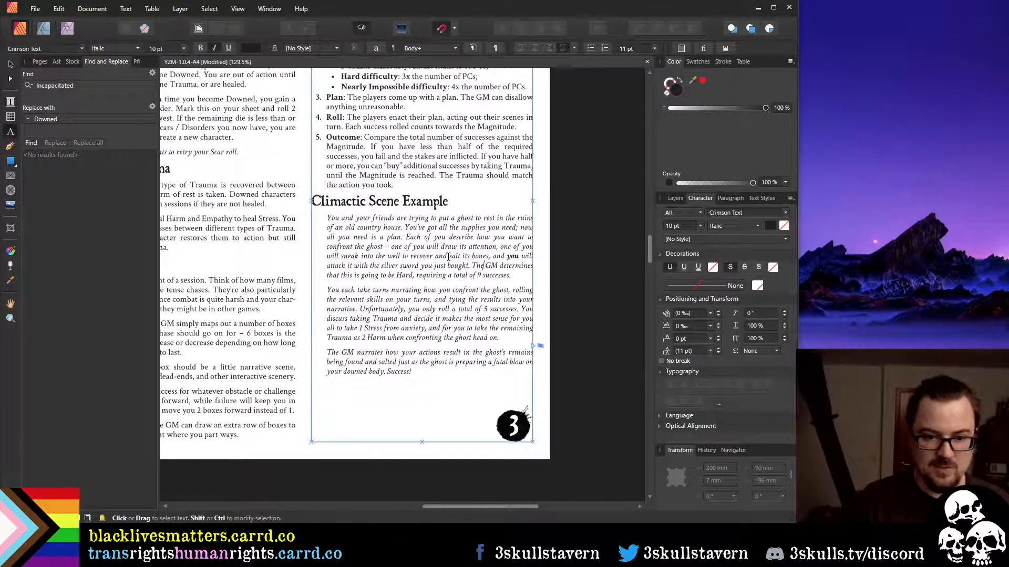
{"action": "key", "text": "ctrl+Right"}
{"action": "key", "text": "ctrl+Right"}
{"action": "key", "text": "ctrl+Right"}
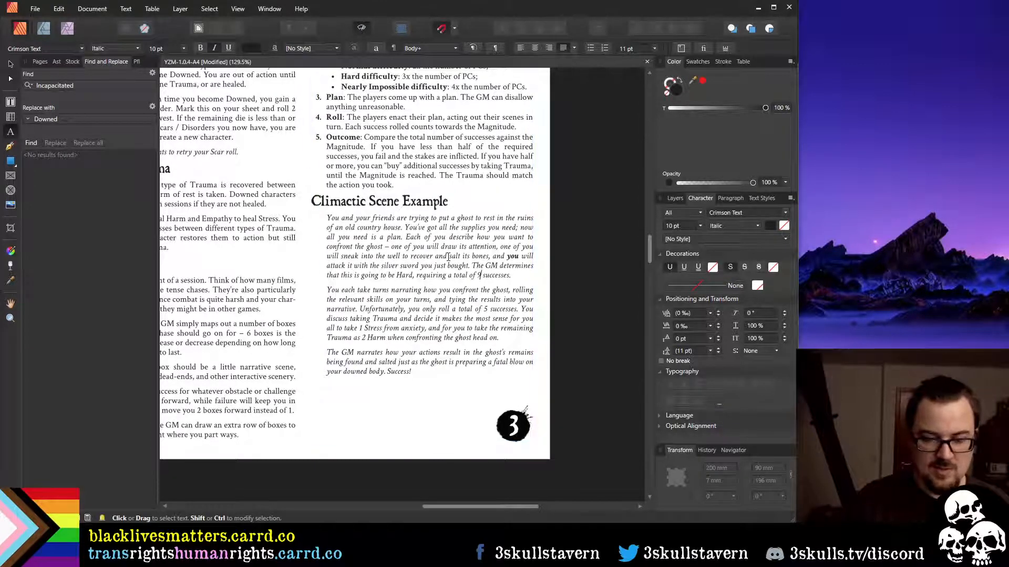
{"action": "key", "text": "ctrl+Right"}
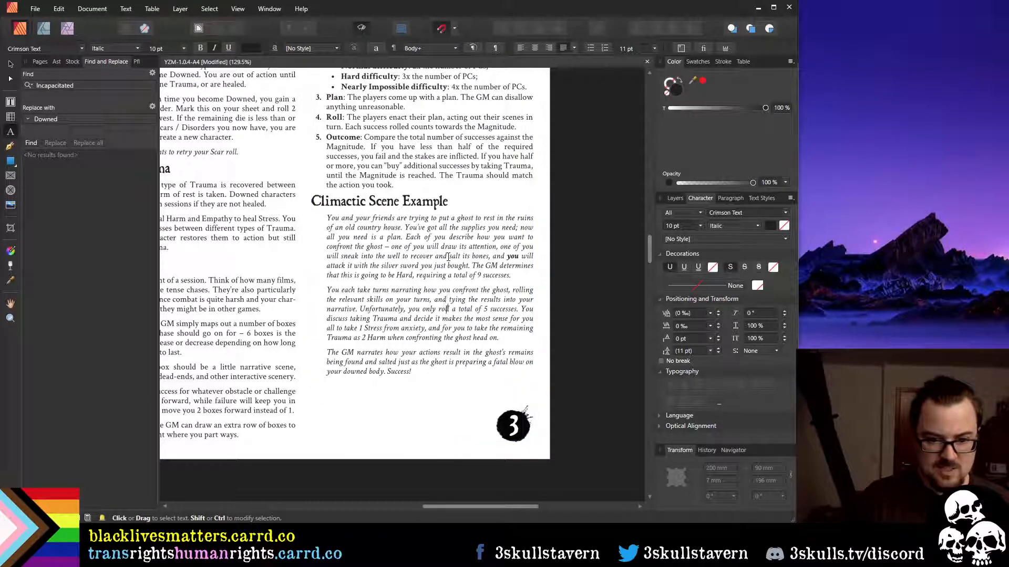
Break the second paragraph before "Unfortunately", ending the first part with "narrative:" and adding an empty paragraph beneath it
{"action": "key", "text": "ctrl+Left"}
{"action": "key", "text": "ctrl+Left"}
{"action": "key", "text": "ctrl+Left"}
{"action": "key", "text": "ctrl+Left"}
{"action": "key", "text": "ctrl+Left"}
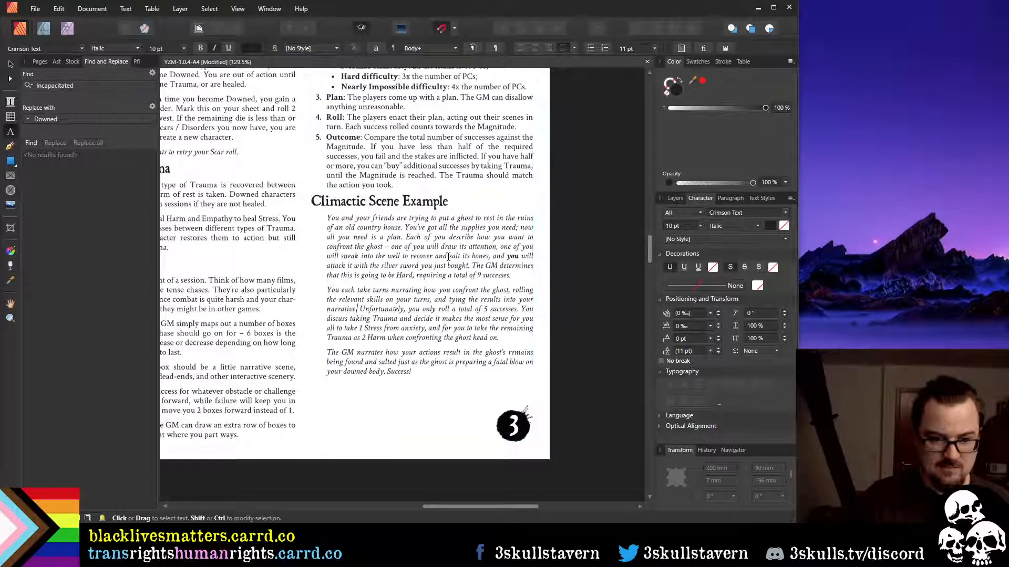
{"action": "key", "text": "Escape"}
{"action": "key", "text": "Left"}
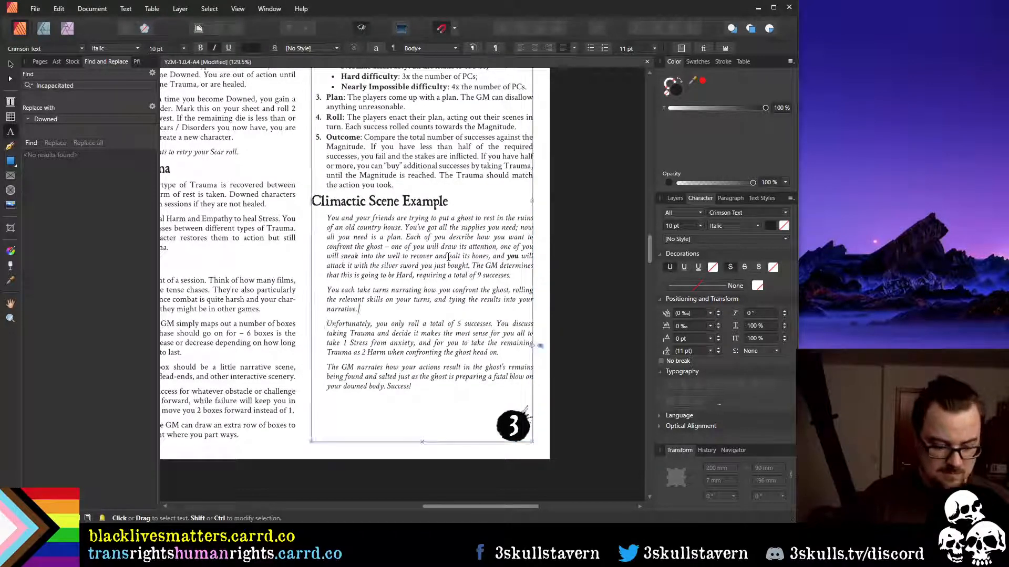
{"action": "key", "text": "BackSpace"}
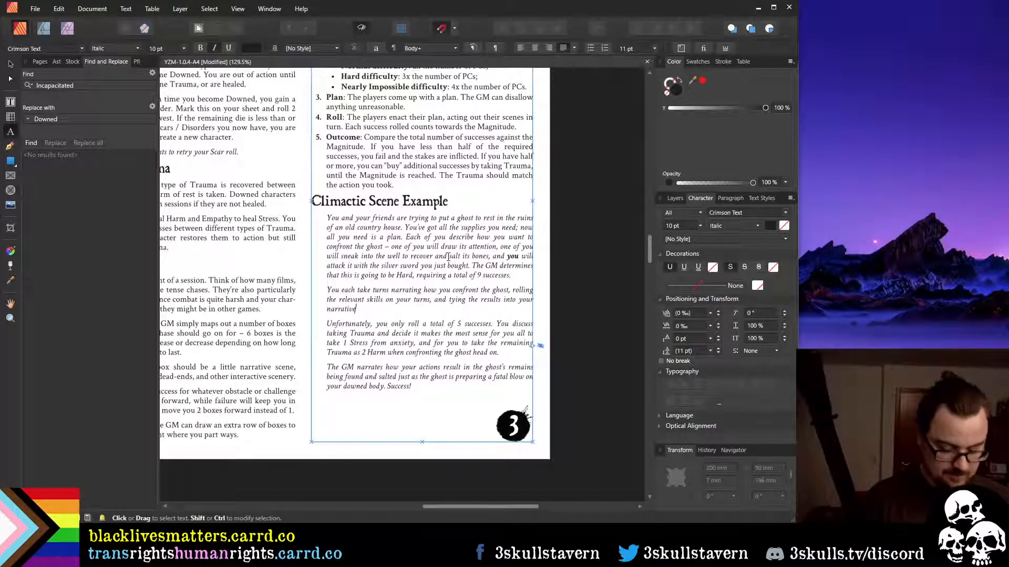
{"action": "type", "text": ":"}
{"action": "key", "text": "Return"}
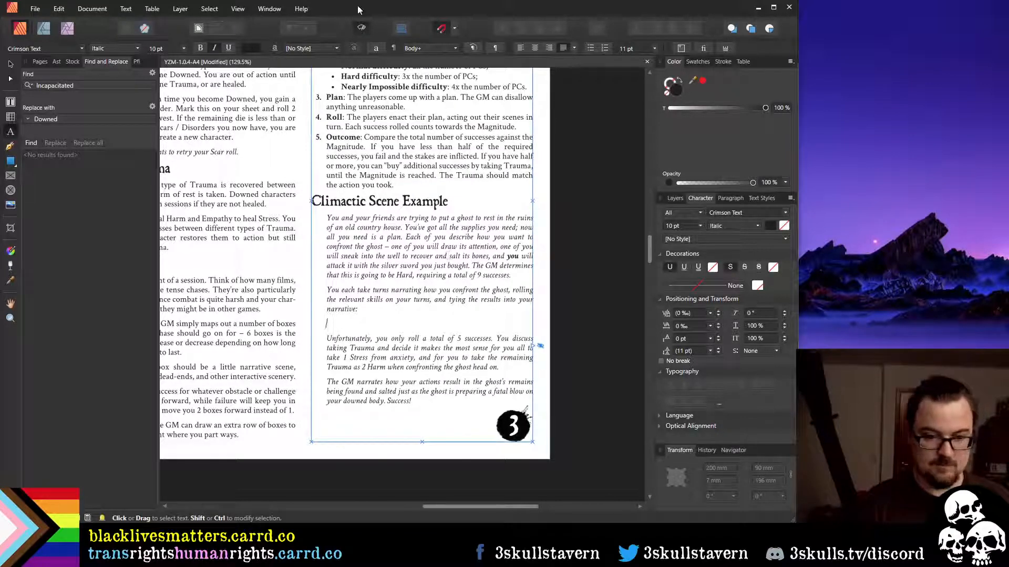
In the empty paragraph, write a player's name followed by "rolls 2 successes to draw the ghost"
{"action": "left_click", "coordinate": [591, 48]}
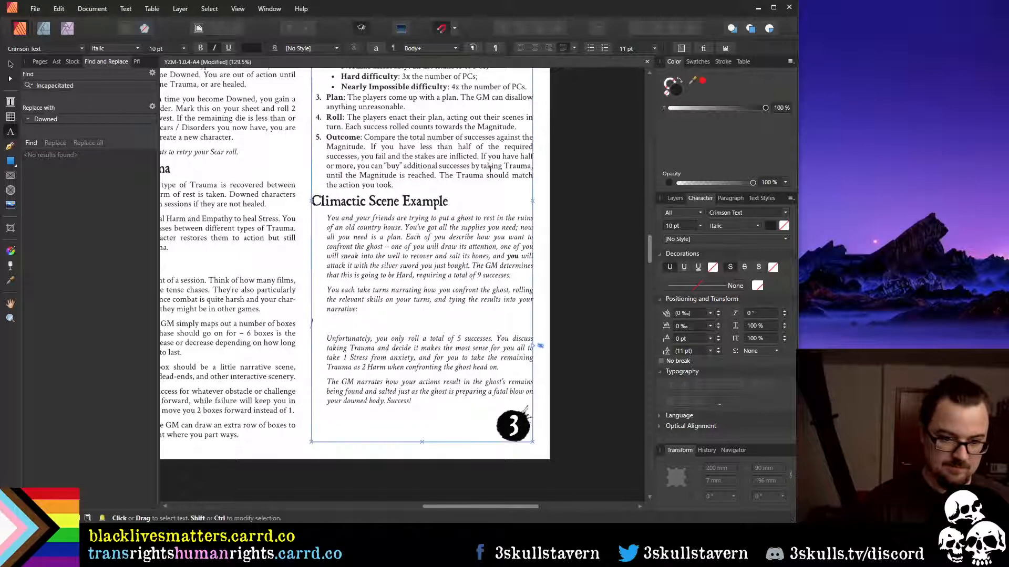
{"action": "type", "text": "Ja"}
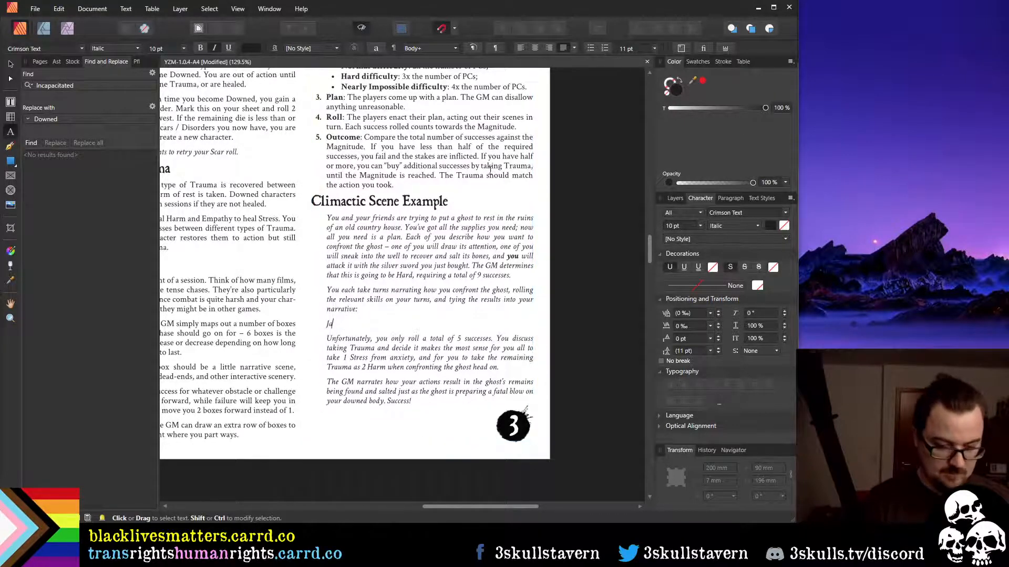
{"action": "type", "text": "c"}
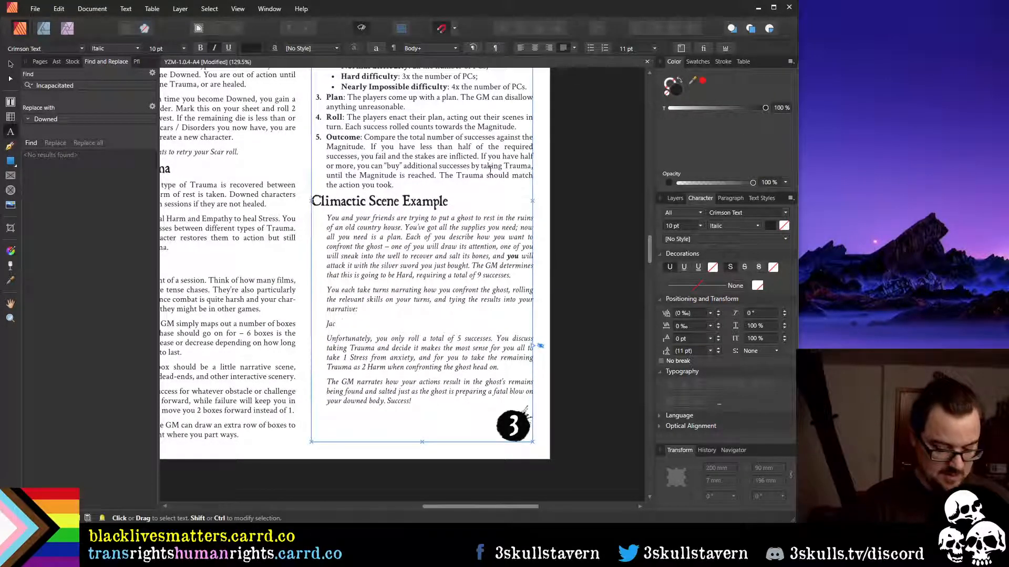
{"action": "type", "text": "kie rolls"}
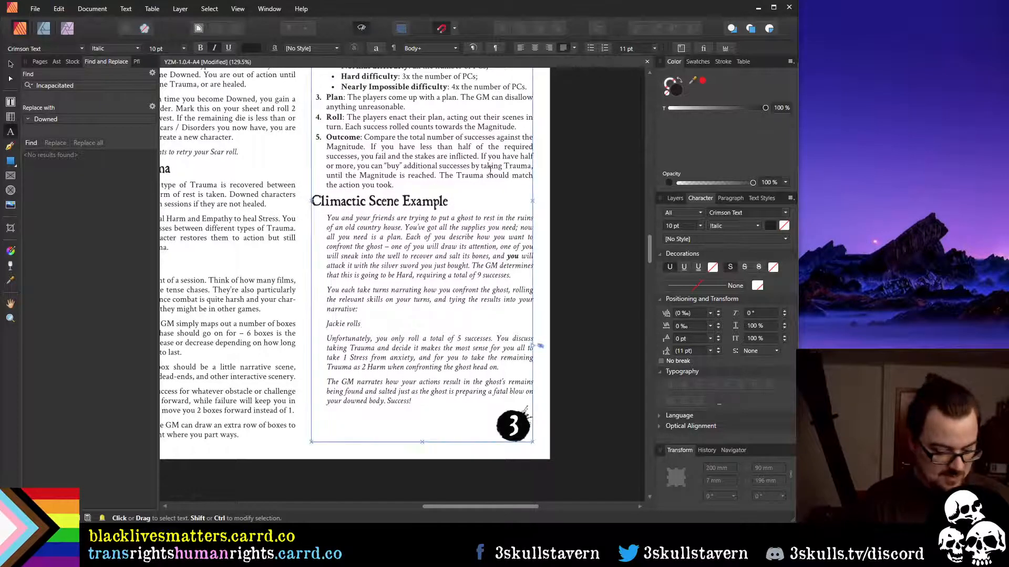
{"action": "type", "text": " 2 succes"}
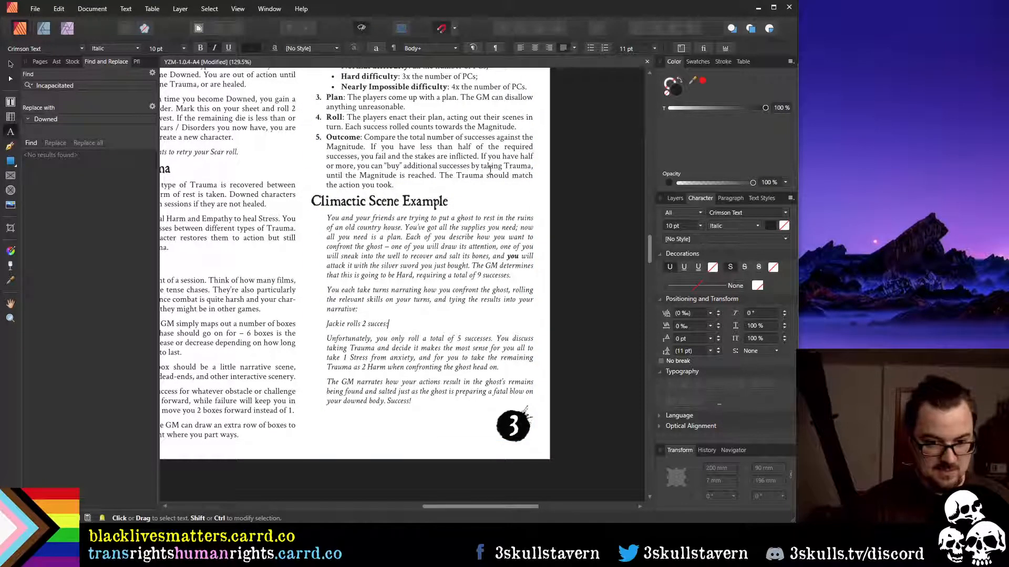
{"action": "type", "text": "ses to"}
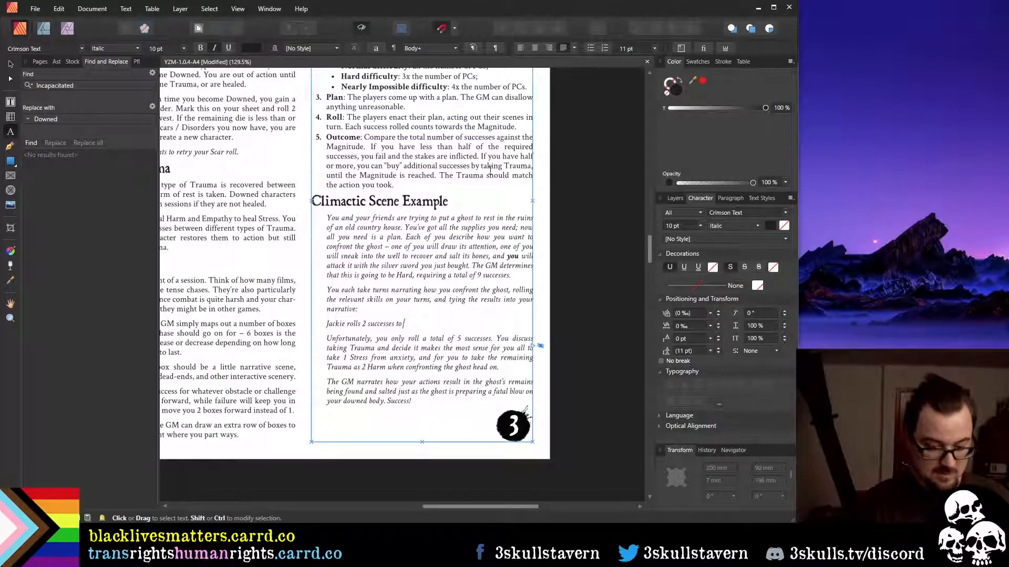
{"action": "type", "text": "draw the"}
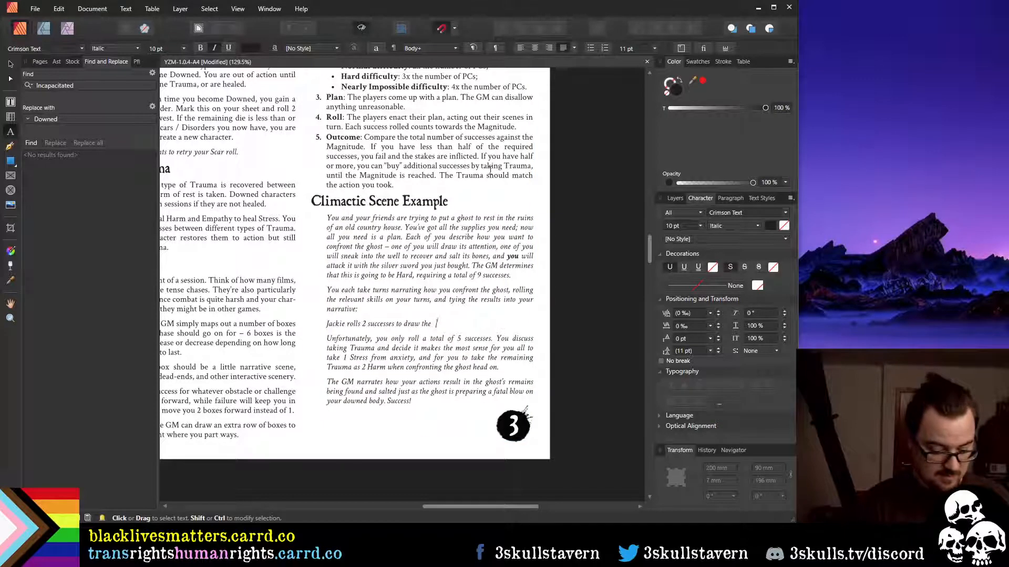
{"action": "type", "text": " ghhost"}
{"action": "key", "text": "Escape"}
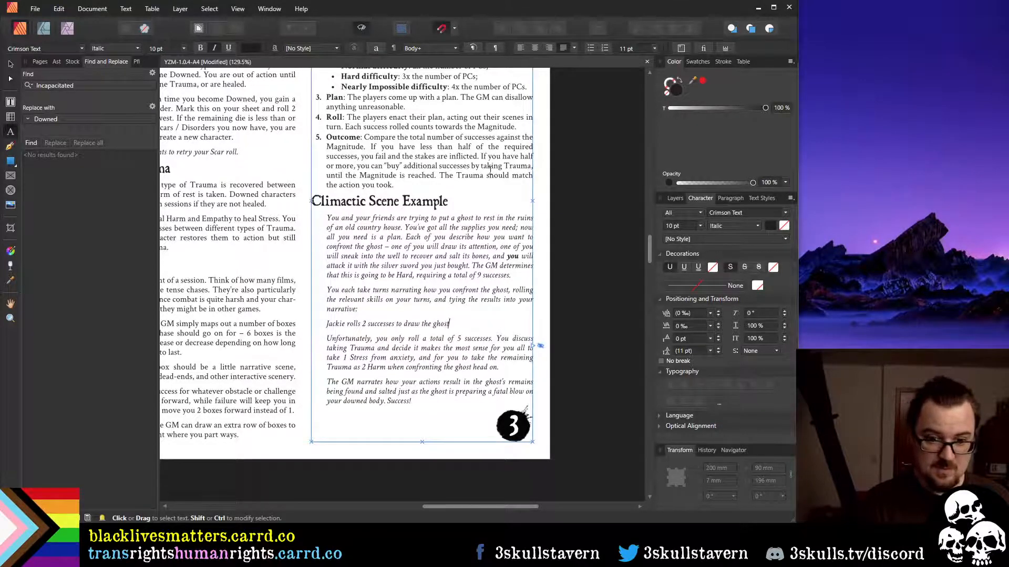
Change "draw" to "get" in the new line and finish it with "'s attention."
{"action": "double_click", "coordinate": [411, 324]}
{"action": "type", "text": "get"}
{"action": "key", "text": "End"}
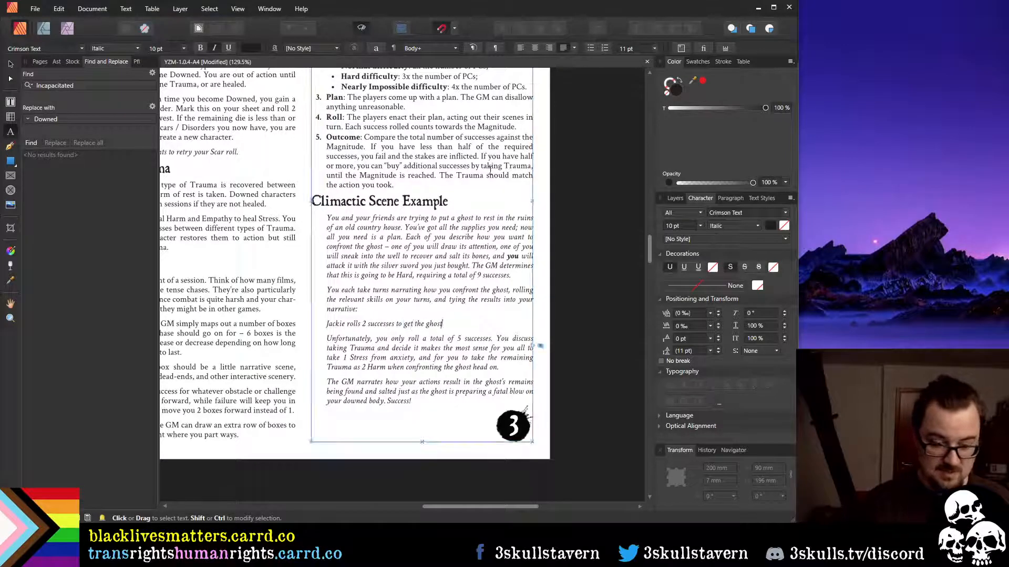
{"action": "type", "text": "'s attention"}
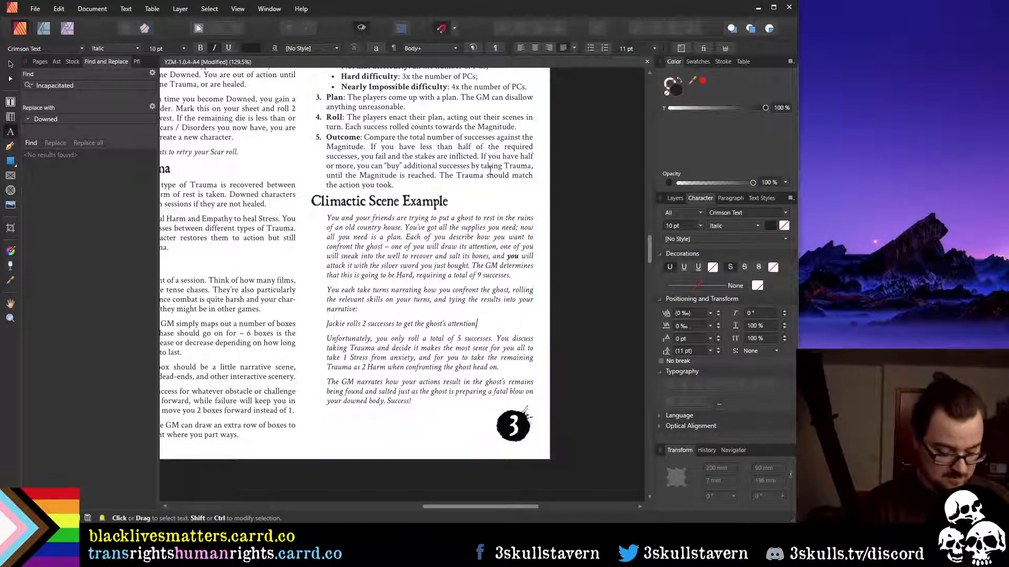
{"action": "type", "text": "."}
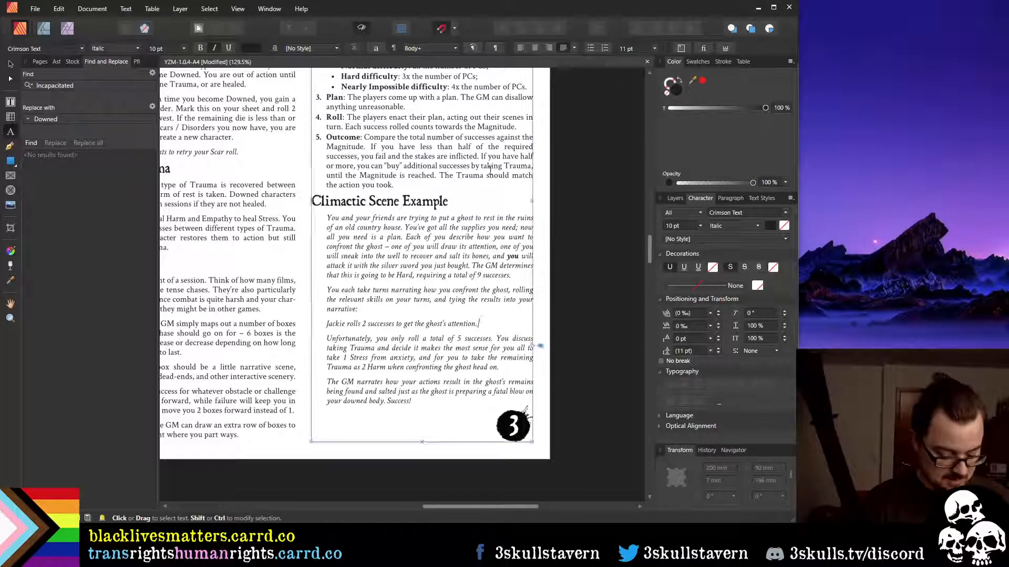
Begin a second sentence with another player's name and "rolls", and replace the player's name at the start of the line
{"action": "type", "text": " Sean"}
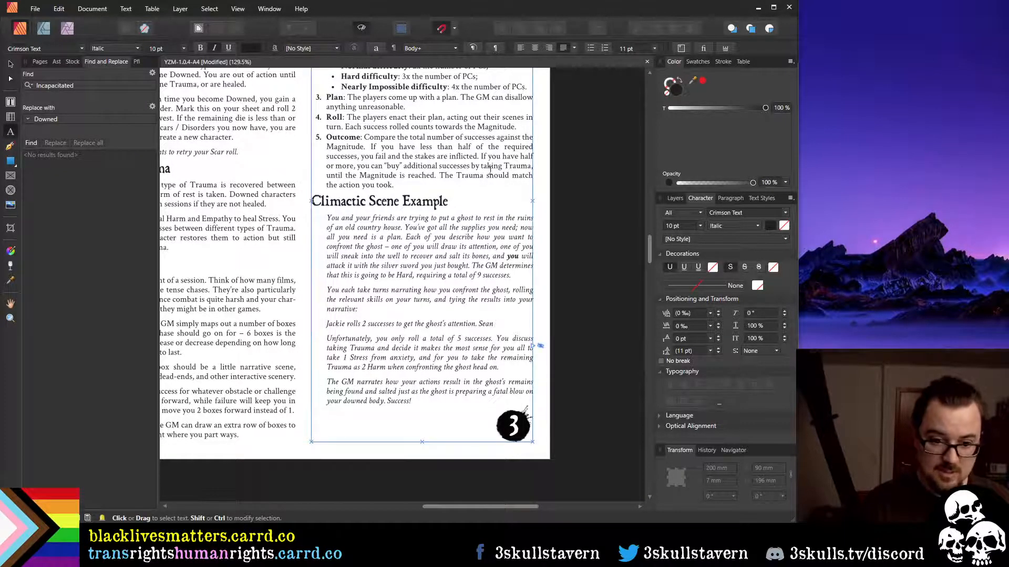
{"action": "type", "text": " rolls"}
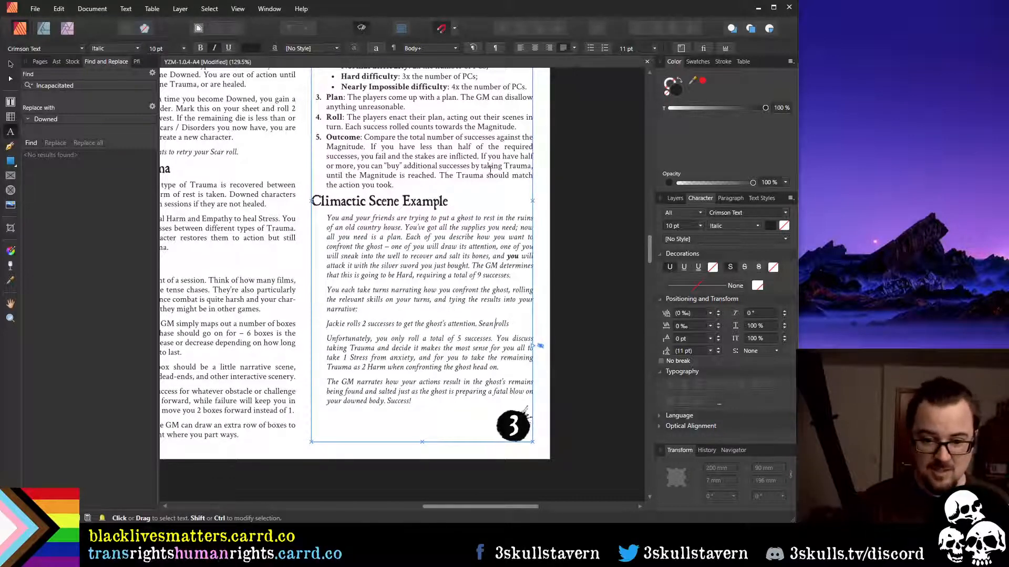
{"action": "key", "text": "Home"}
{"action": "key", "text": "ctrl+shift+Right"}
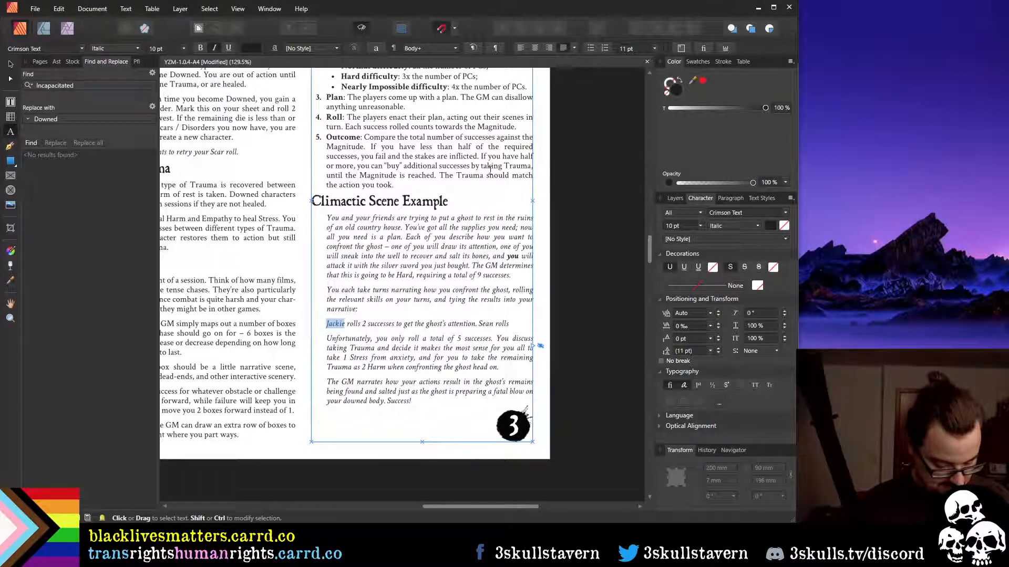
{"action": "type", "text": "Kristh"}
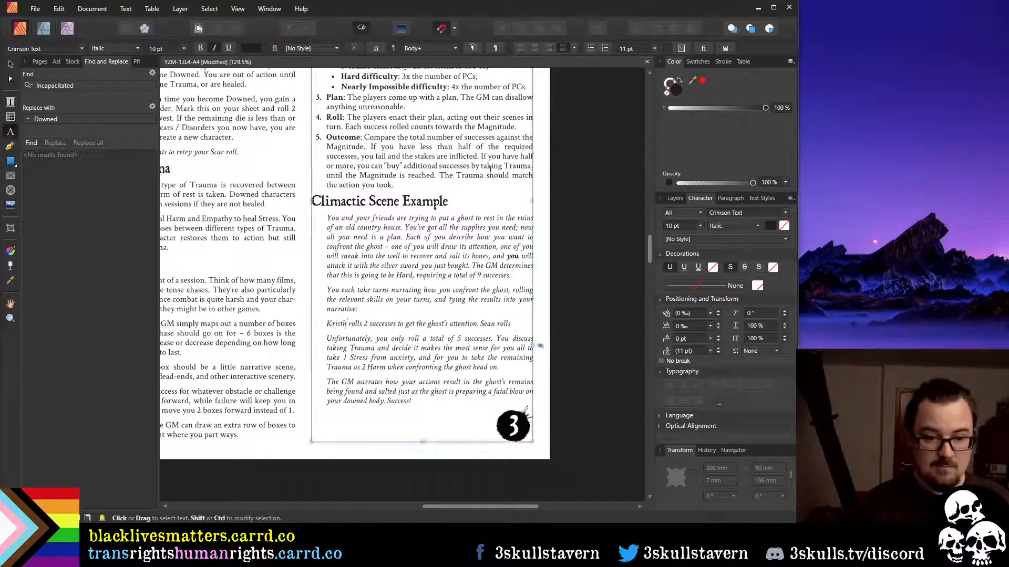
{"action": "type", "text": "in"}
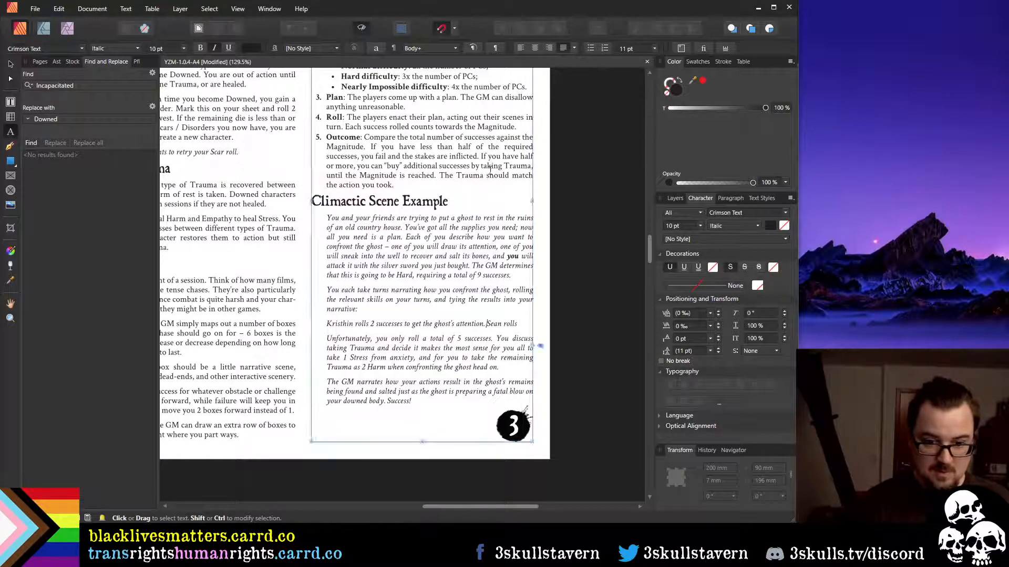
Replace the second player's name before "rolls" with a different one
{"action": "key", "text": "ctrl+shift+Right"}
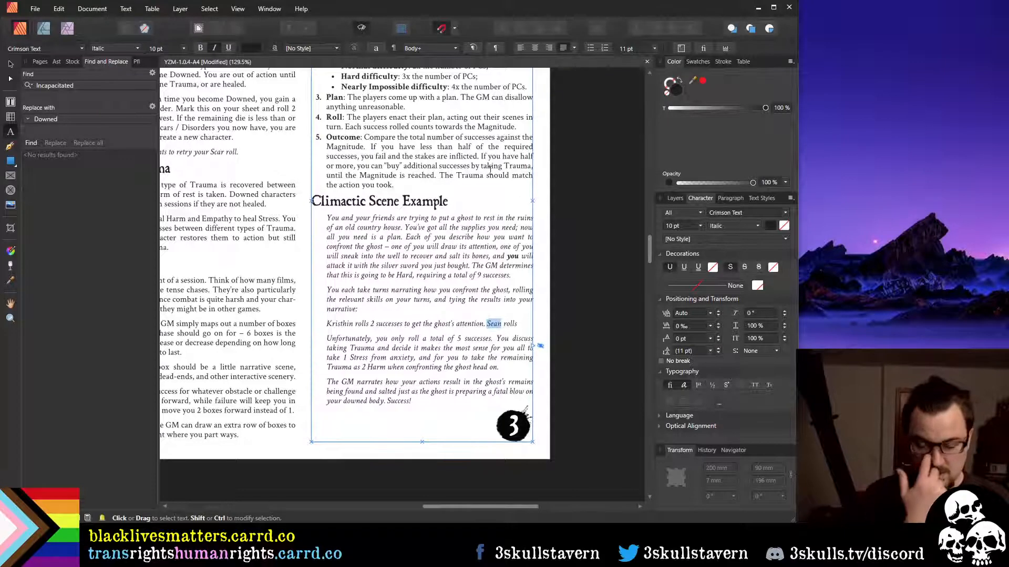
{"action": "type", "text": "JO"}
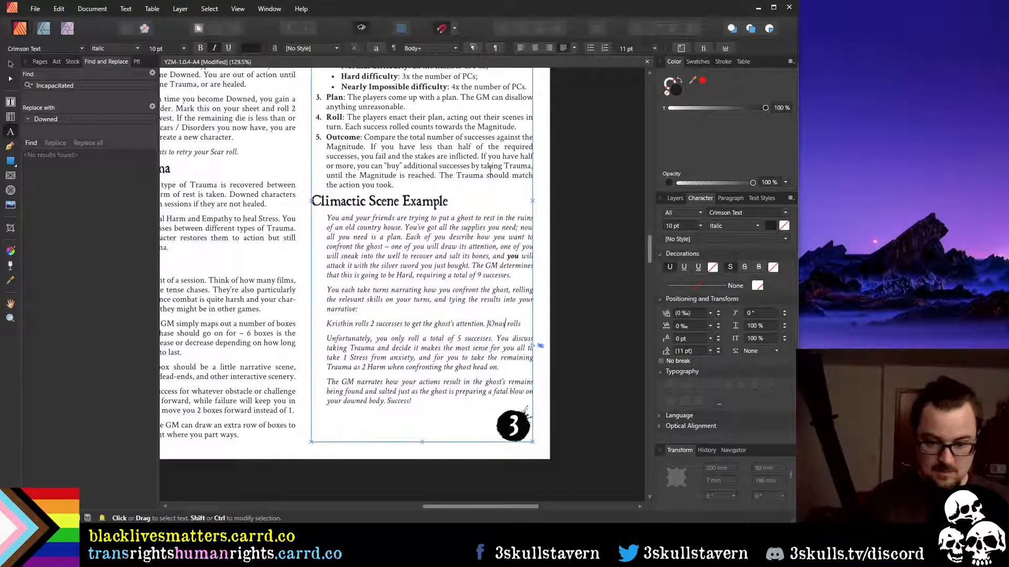
{"action": "key", "text": "BackSpace"}
{"action": "type", "text": "onas"}
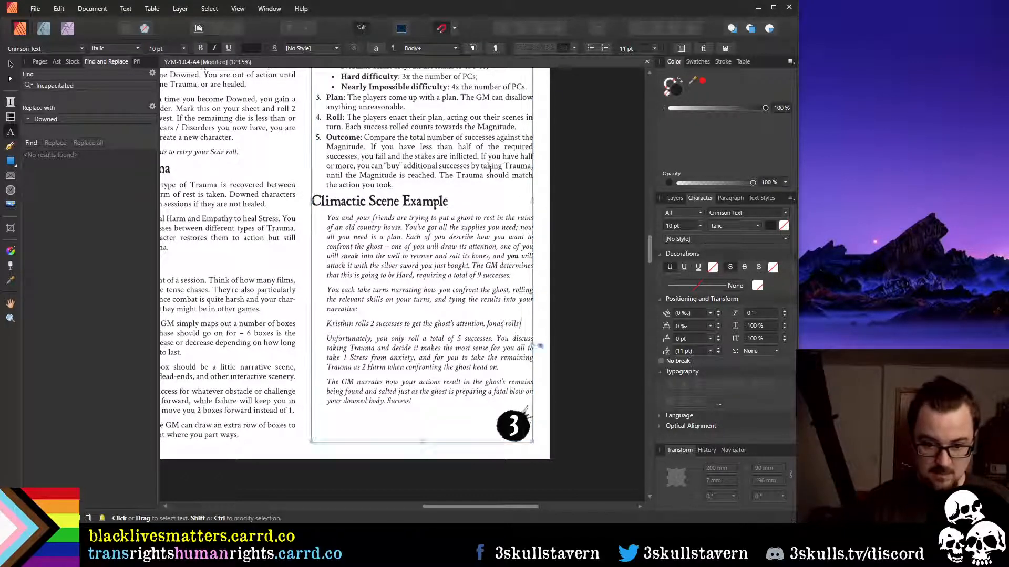
Continue the second player's sentence with "2 successes to sneak into the well"
{"action": "key", "text": "End"}
{"action": "type", "text": "1"}
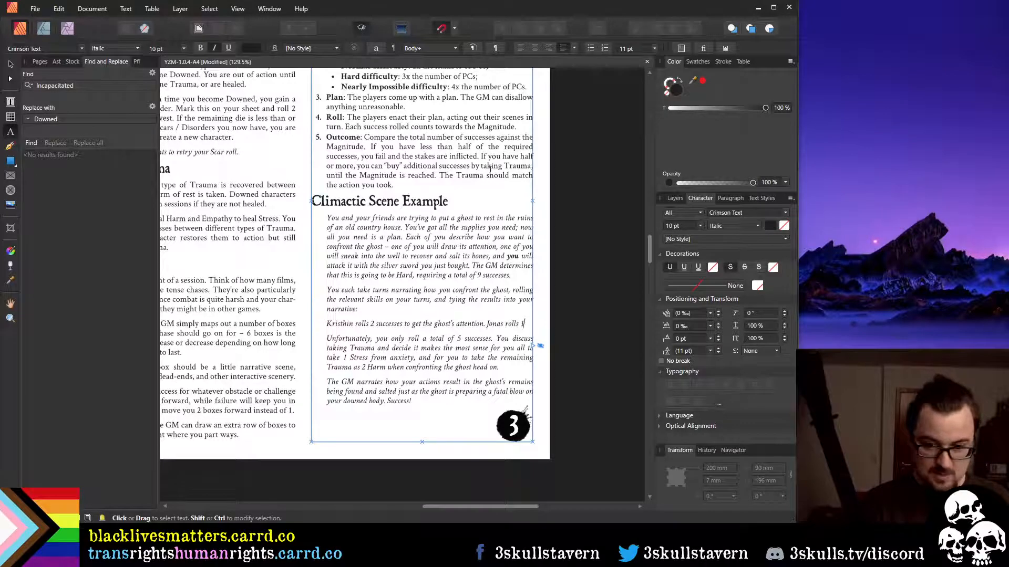
{"action": "key", "text": "BackSpace"}
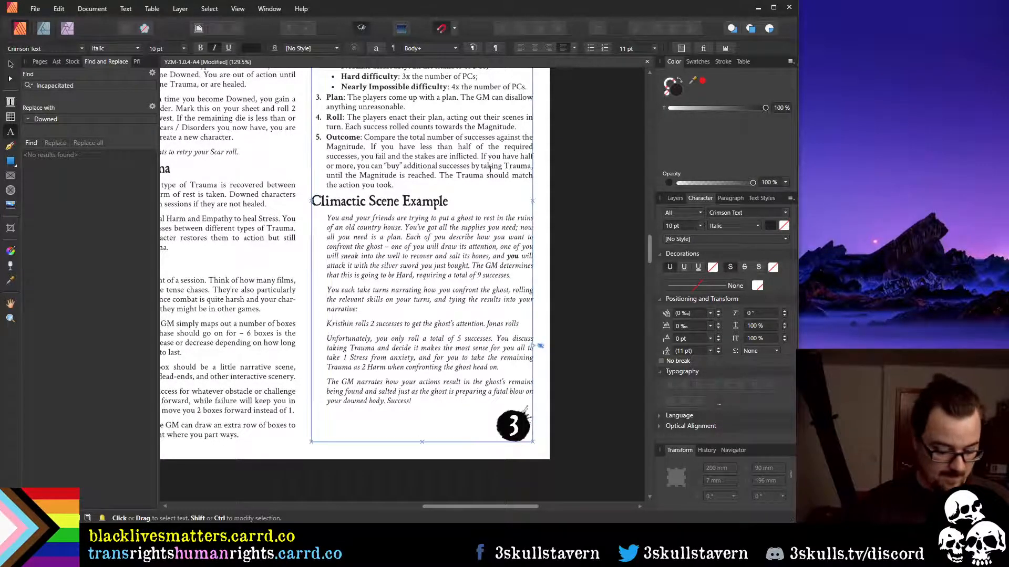
{"action": "type", "text": "2"}
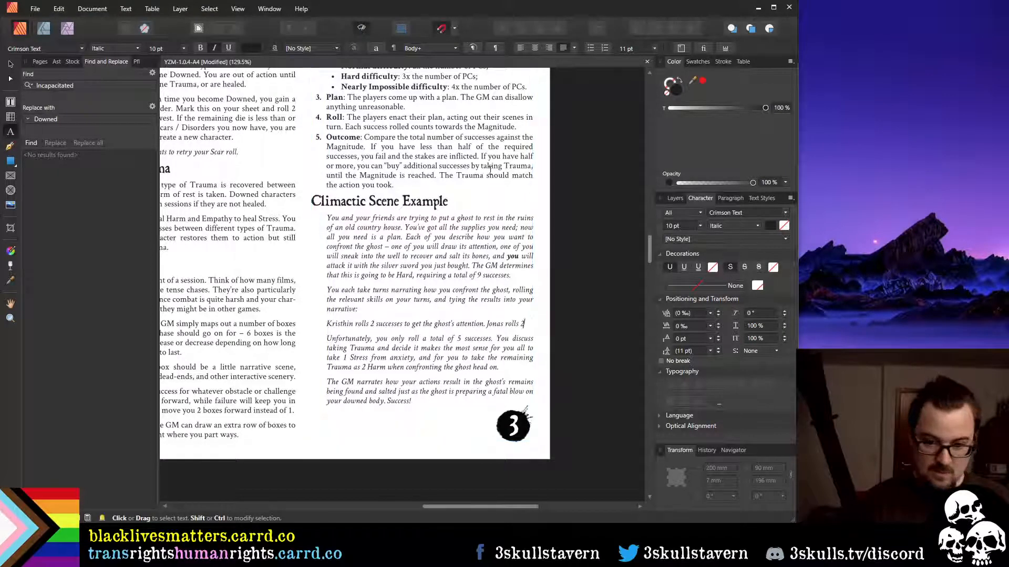
{"action": "type", "text": " succes"}
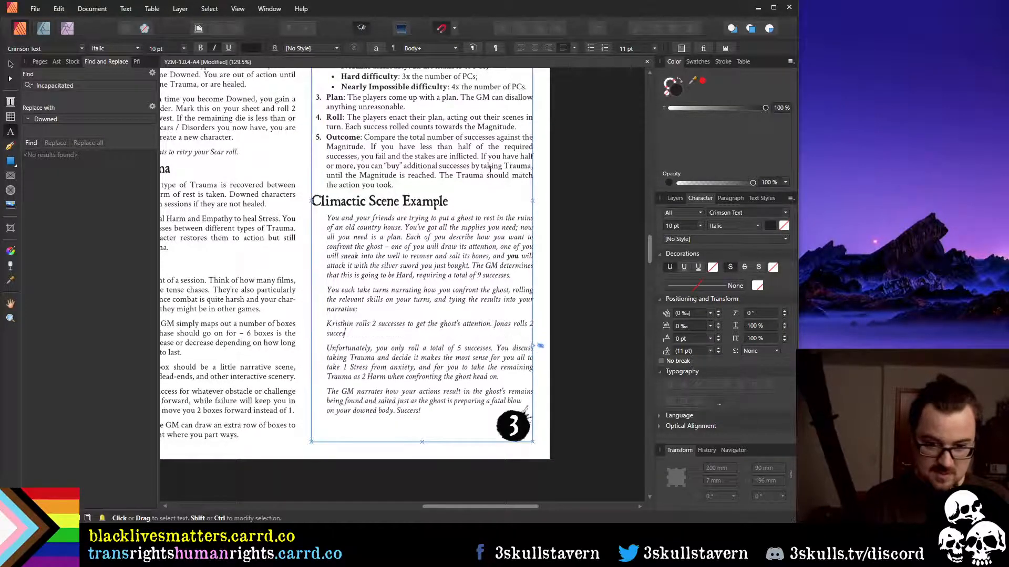
{"action": "type", "text": "ses to sneak into th"}
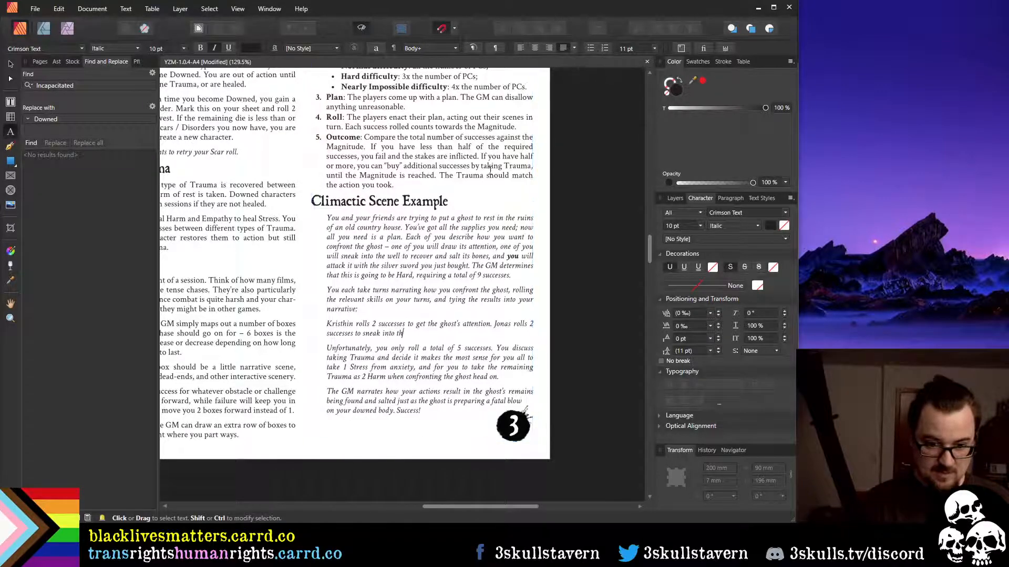
{"action": "type", "text": "e well"}
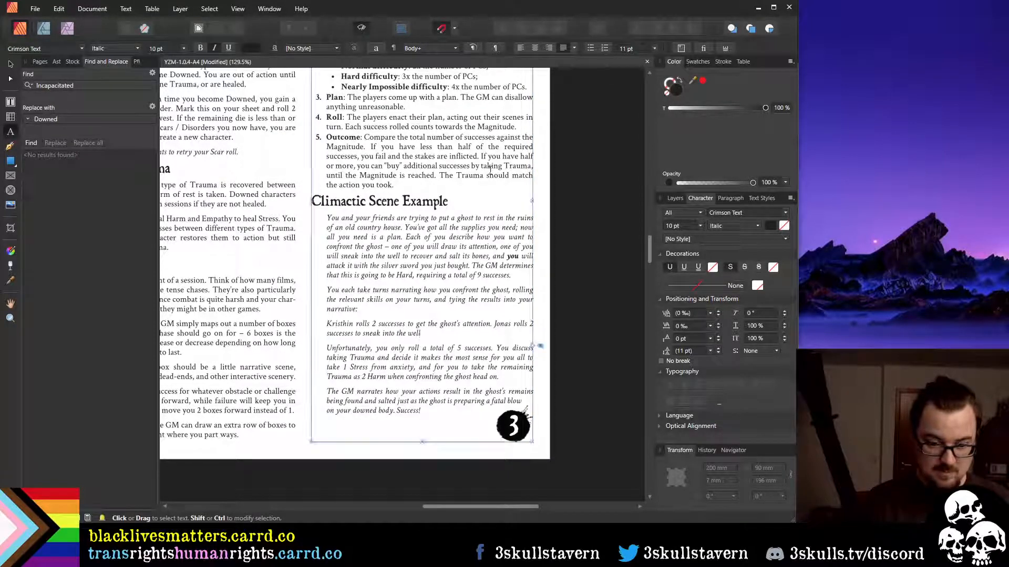
{"action": "type", "text": "."}
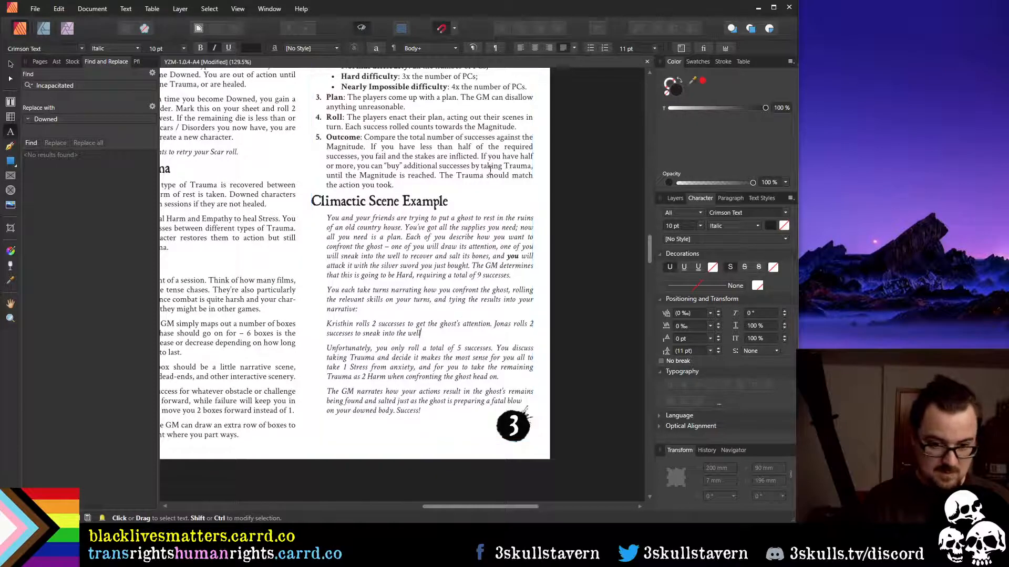
Add ", but" after "well" and change the period after "attention" to a comma, joining the two rolls into one sentence
{"action": "key", "text": "BackSpace"}
{"action": "type", "text": ", but you"}
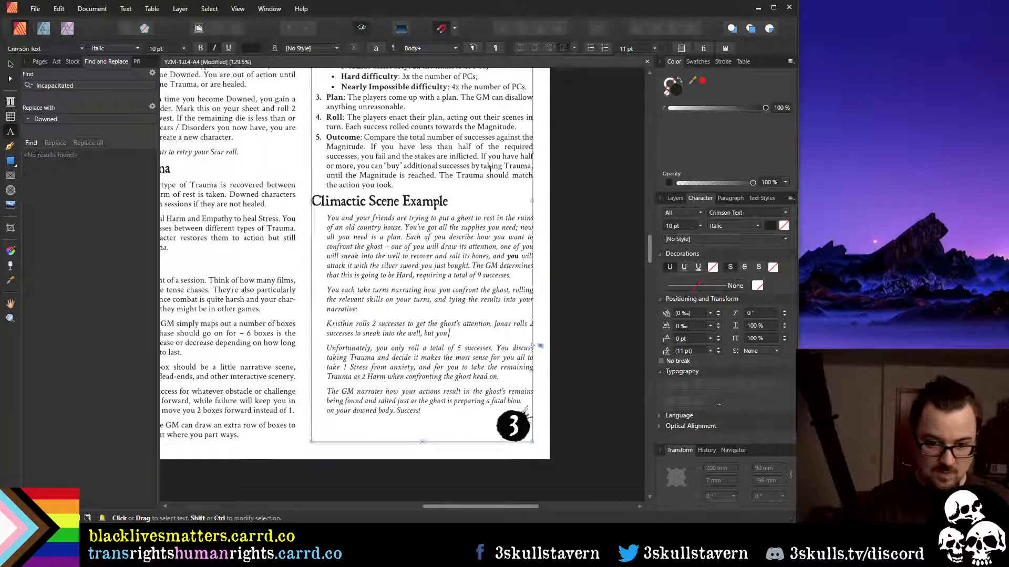
{"action": "key", "text": "BackSpace"}
{"action": "key", "text": "BackSpace"}
{"action": "key", "text": "BackSpace"}
{"action": "key", "text": "BackSpace"}
{"action": "key", "text": "BackSpace"}
{"action": "key", "text": "BackSpace"}
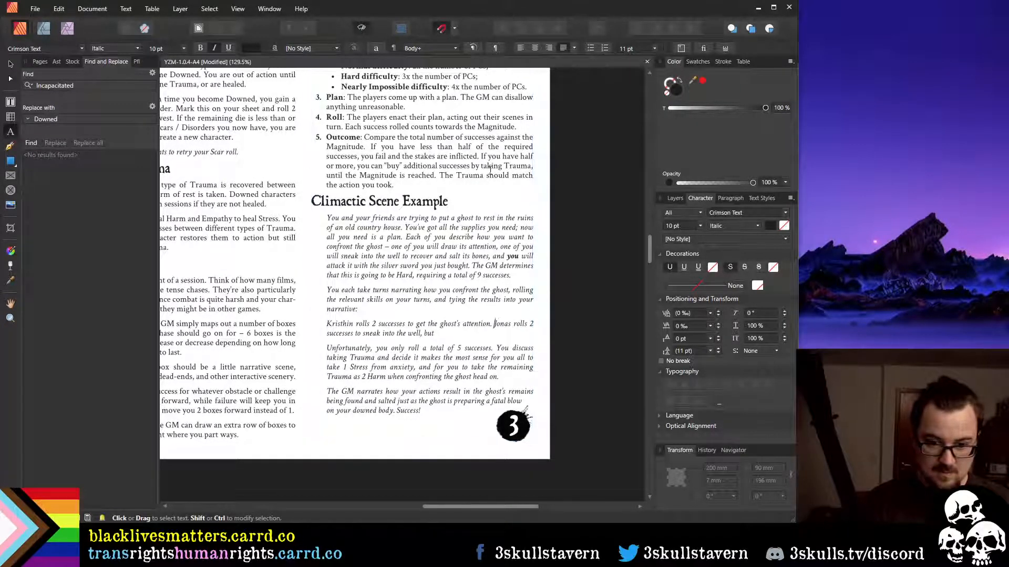
{"action": "key", "text": "BackSpace"}
{"action": "type", "text": ","}
{"action": "key", "text": "Down"}
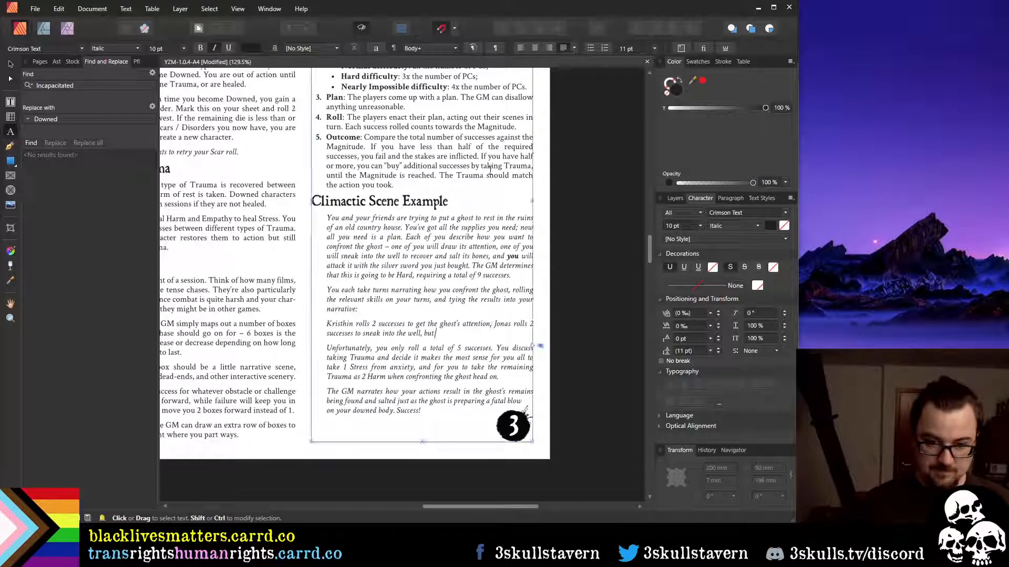
Finish the sentence with "you only roll 1 success as you step out with your silver sword to keep it at bay."
{"action": "type", "text": "you only"}
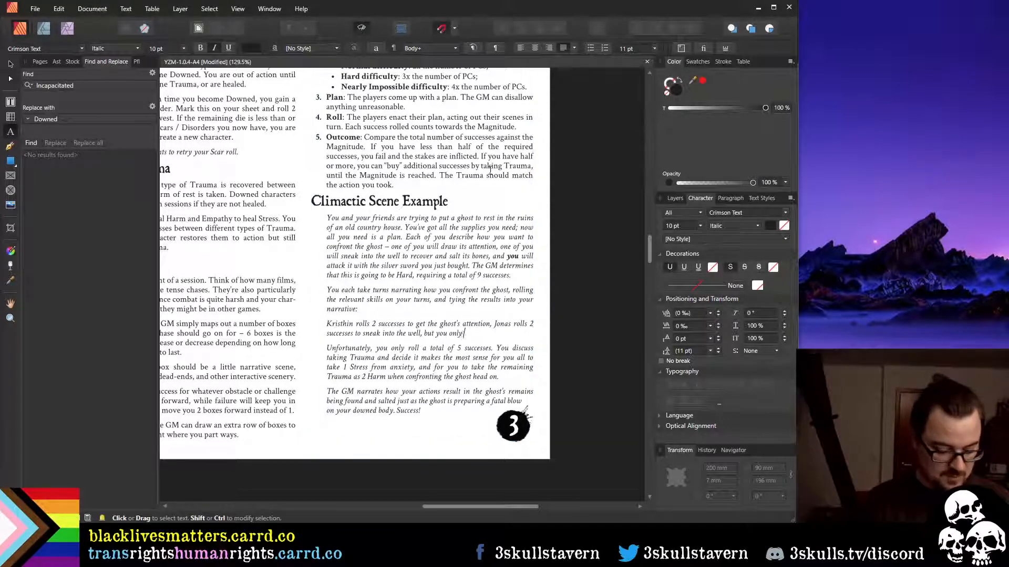
{"action": "type", "text": " roll 1 success"}
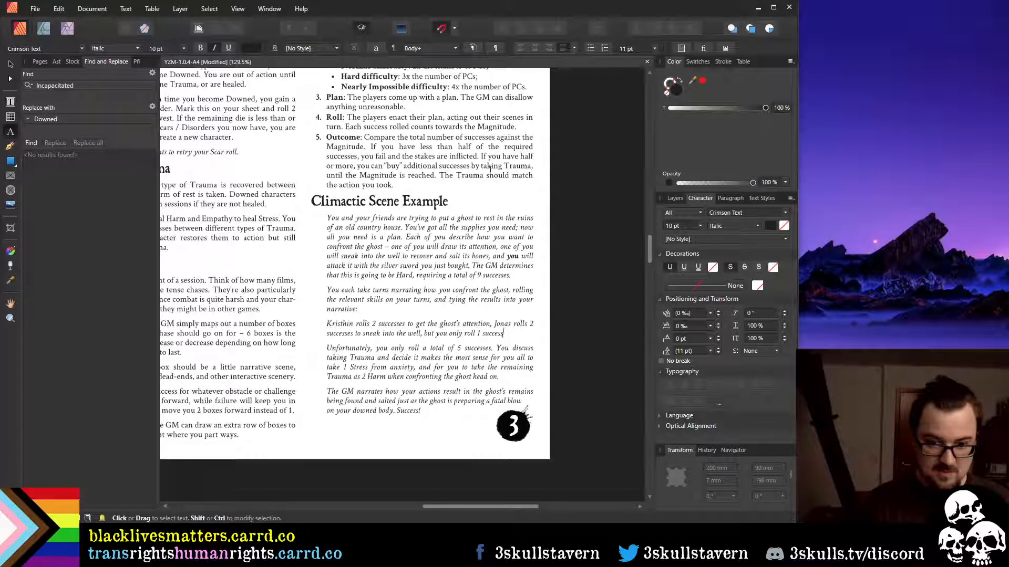
{"action": "key", "text": "Escape"}
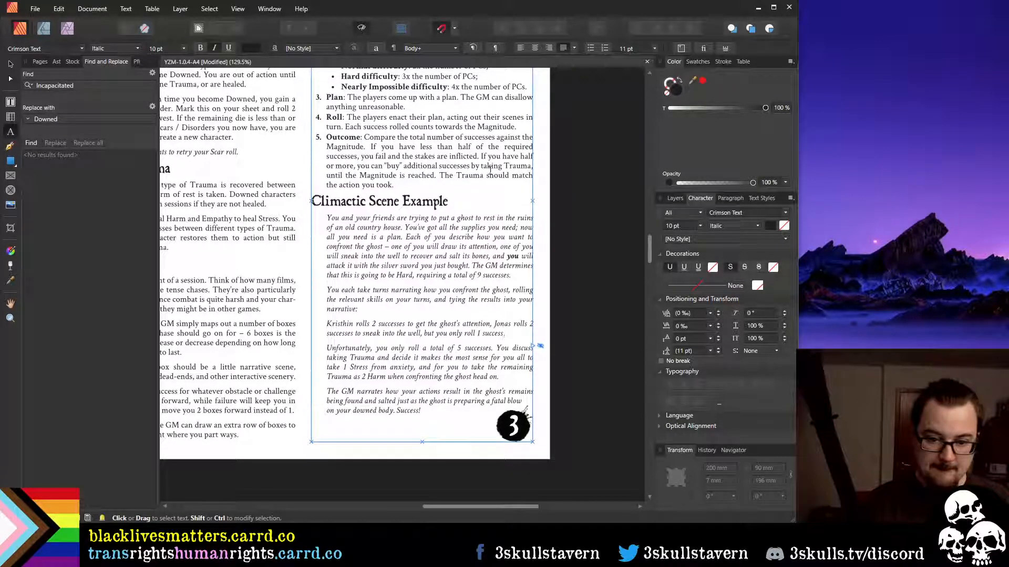
{"action": "type", "text": "as you"}
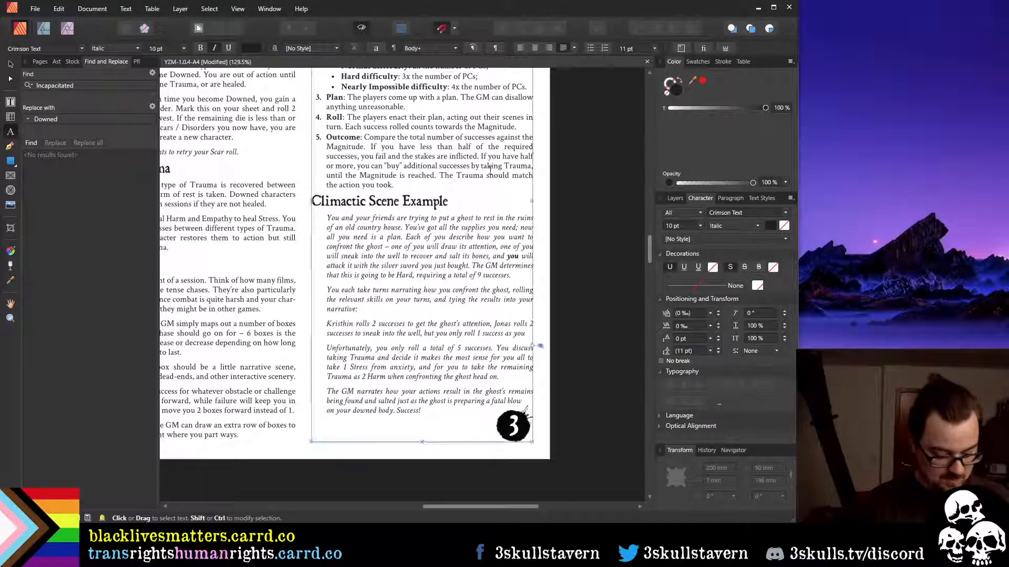
{"action": "type", "text": " step uut w"}
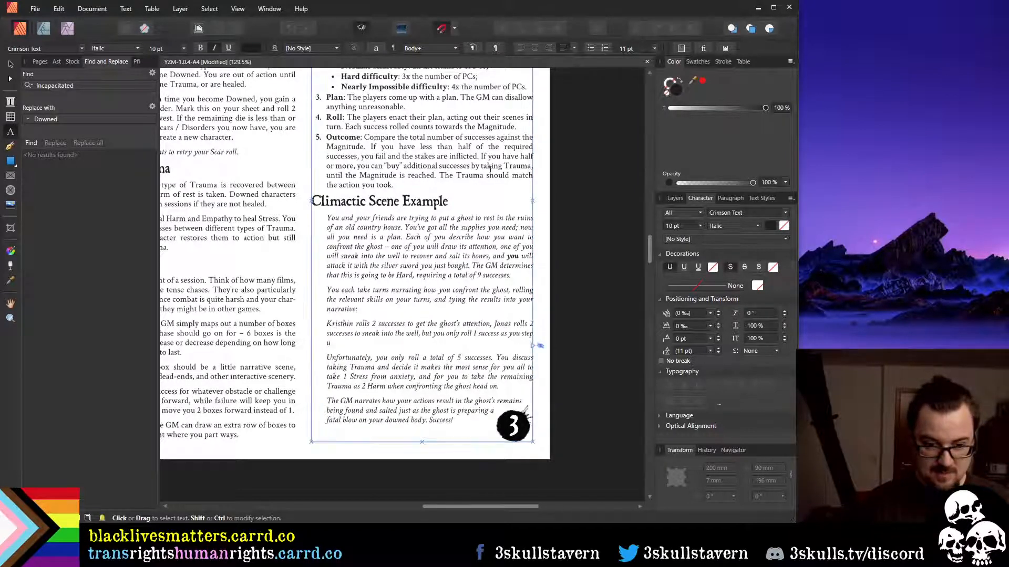
{"action": "type", "text": "ith your"}
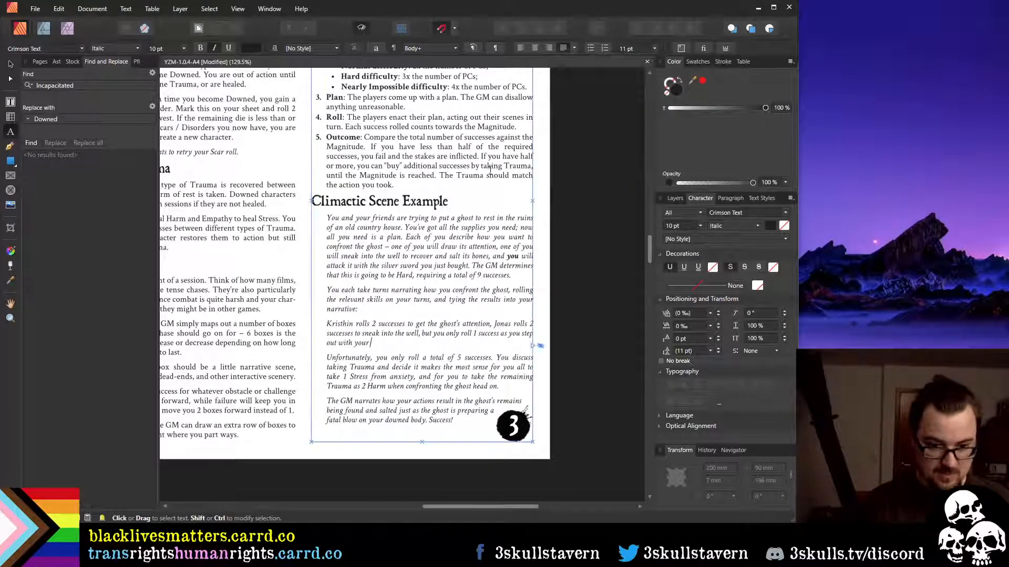
{"action": "type", "text": " silver sw"}
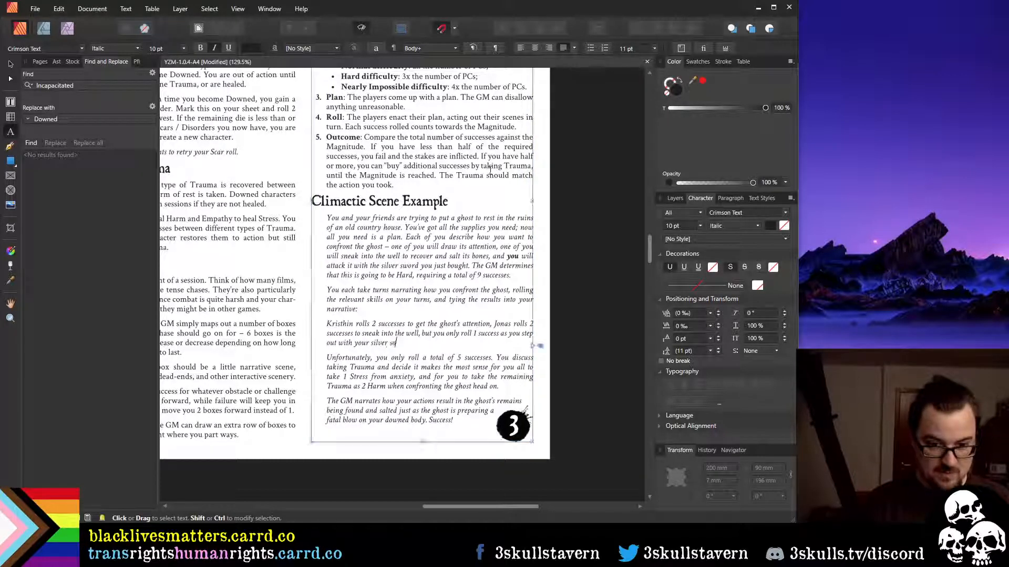
{"action": "type", "text": "ord to keep it at"}
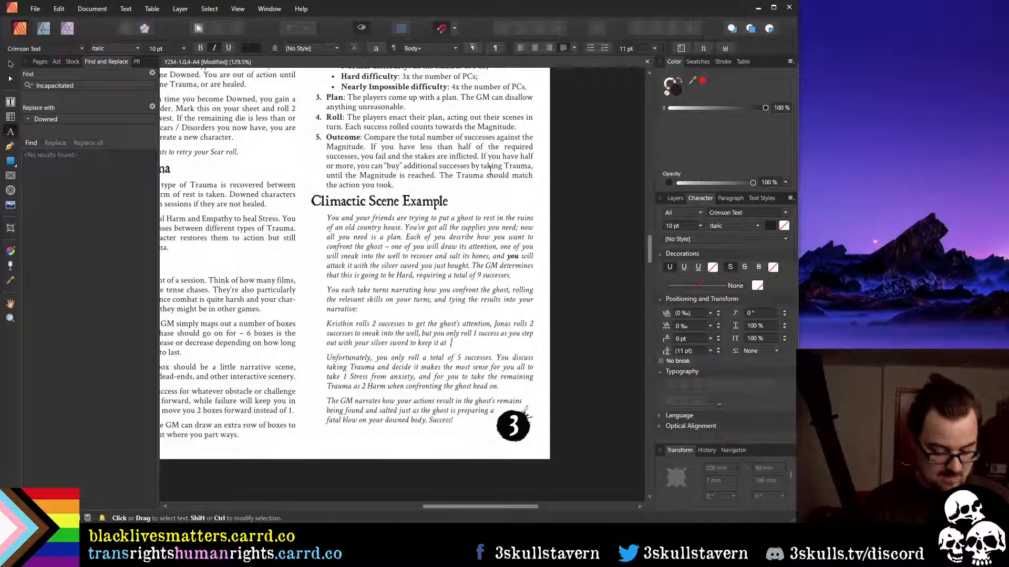
{"action": "type", "text": " bay."}
Replace "you only roll a" after "Unfortunately," with "that is only a"
{"action": "key", "text": "Right"}
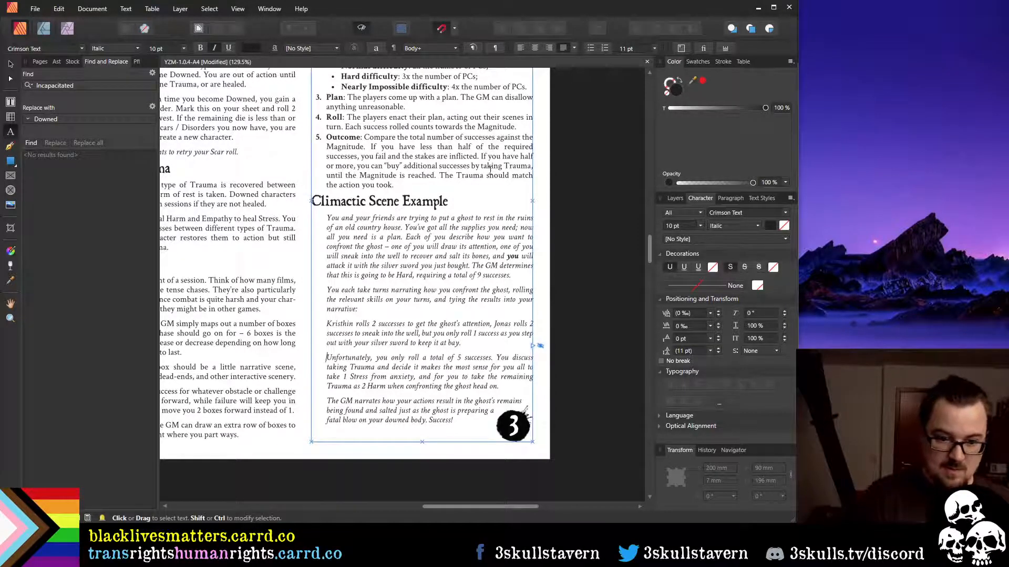
{"action": "key", "text": "ctrl+Right"}
{"action": "key", "text": "ctrl+Right"}
{"action": "key", "text": "ctrl+shift+Right"}
{"action": "key", "text": "ctrl+shift+Right"}
{"action": "key", "text": "ctrl+shift+Right"}
{"action": "key", "text": "ctrl+shift+Right"}
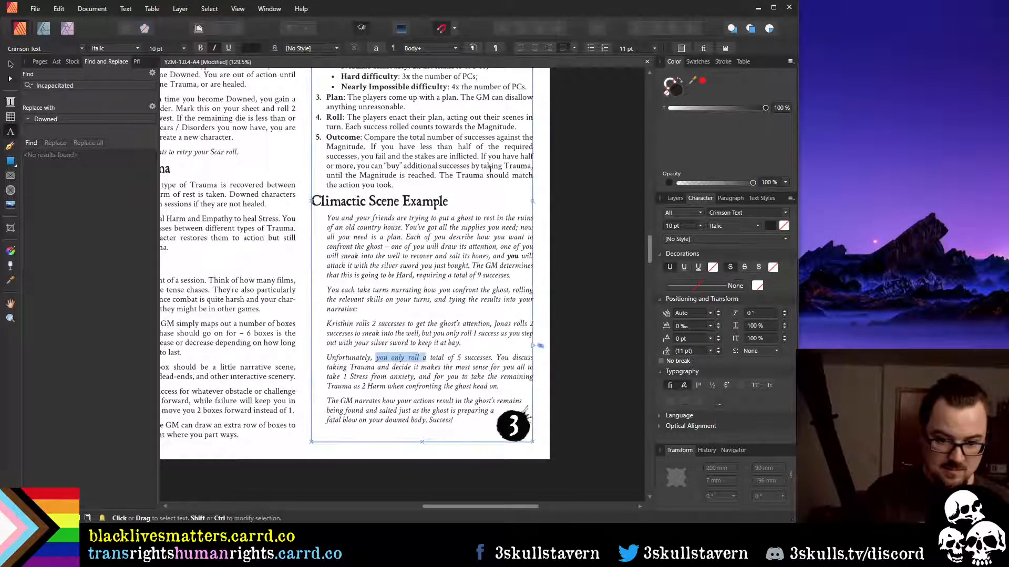
{"action": "type", "text": "that is only a"}
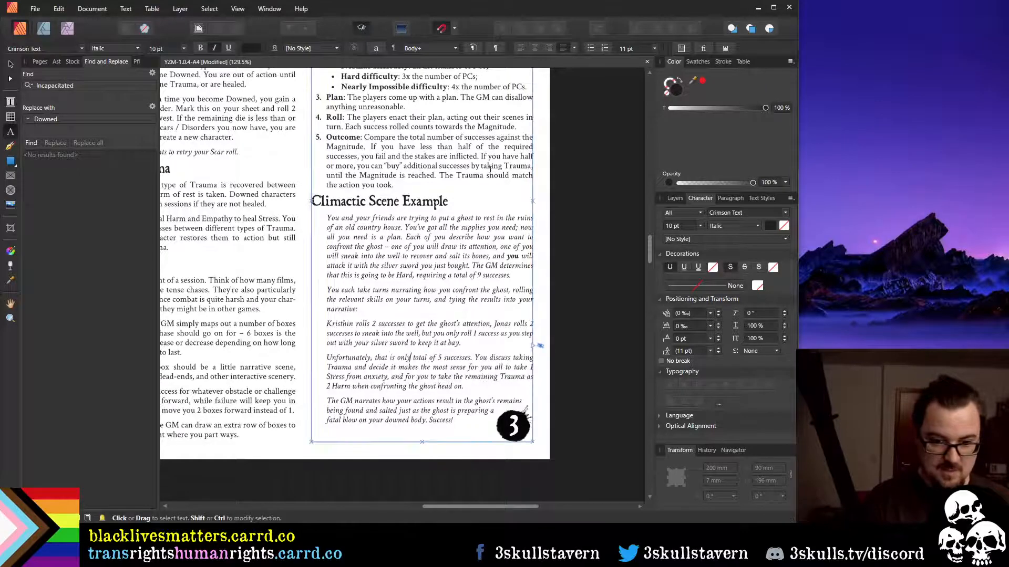
Replace "anxiety" with "fear at the sight of the ghost" in the sentence about everyone taking 1 Stress
{"action": "key", "text": "ctrl+Right"}
{"action": "key", "text": "ctrl+Right"}
{"action": "key", "text": "ctrl+Right"}
{"action": "key", "text": "ctrl+Right"}
{"action": "key", "text": "ctrl+Right"}
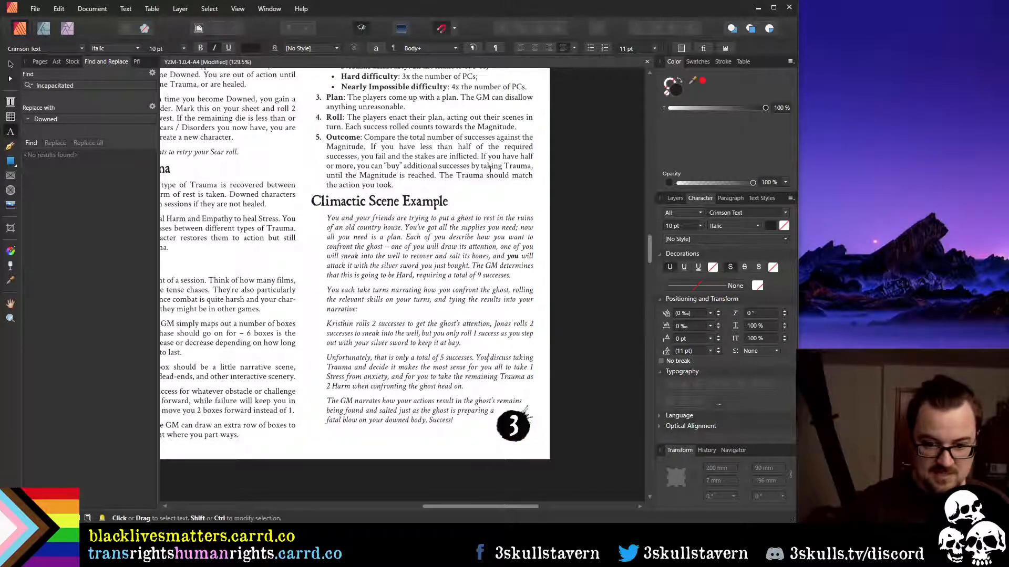
{"action": "key", "text": "Escape"}
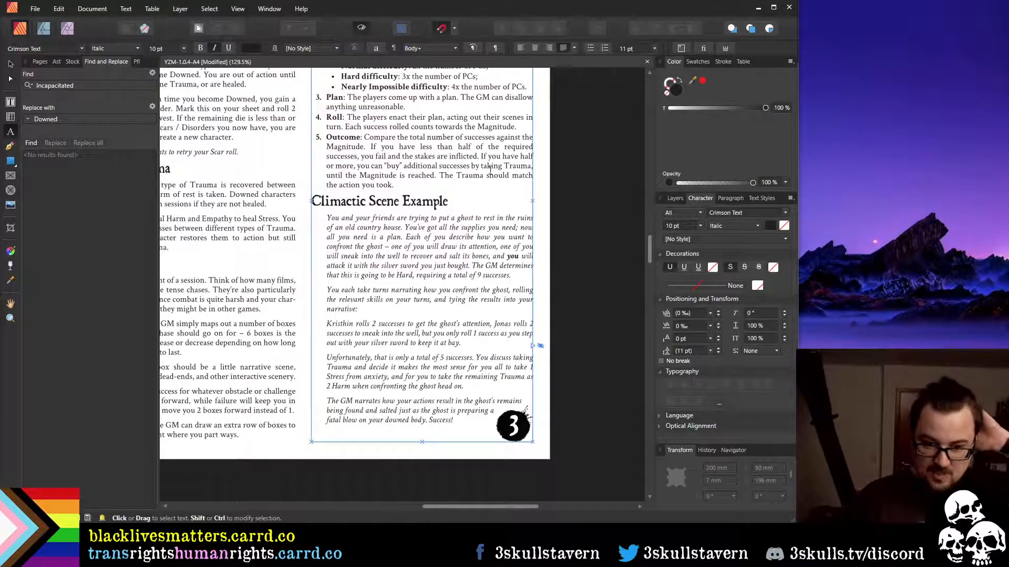
{"action": "key", "text": "ctrl+Right"}
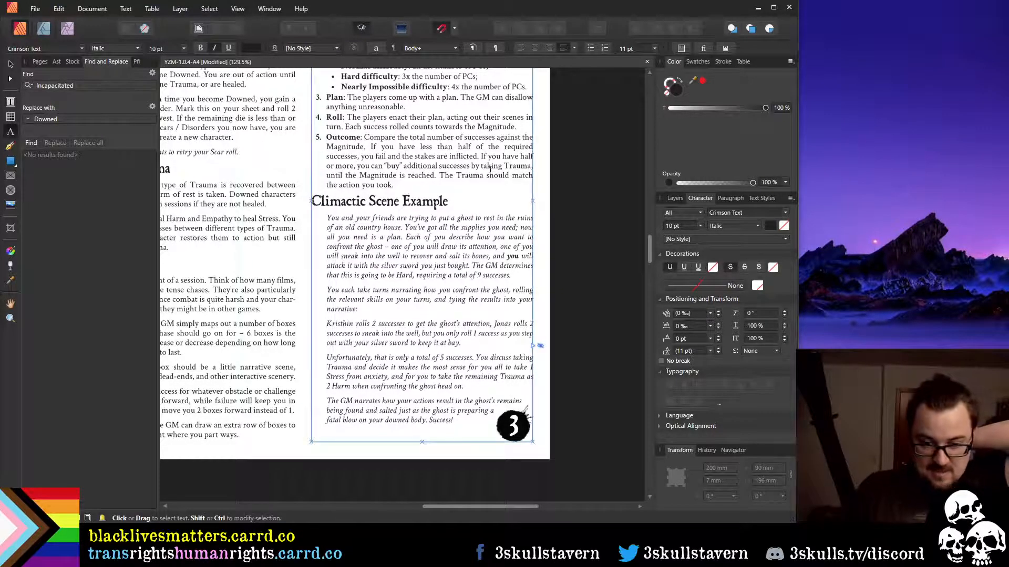
{"action": "key", "text": "ctrl+Right"}
{"action": "key", "text": "ctrl+Right"}
{"action": "key", "text": "ctrl+Right"}
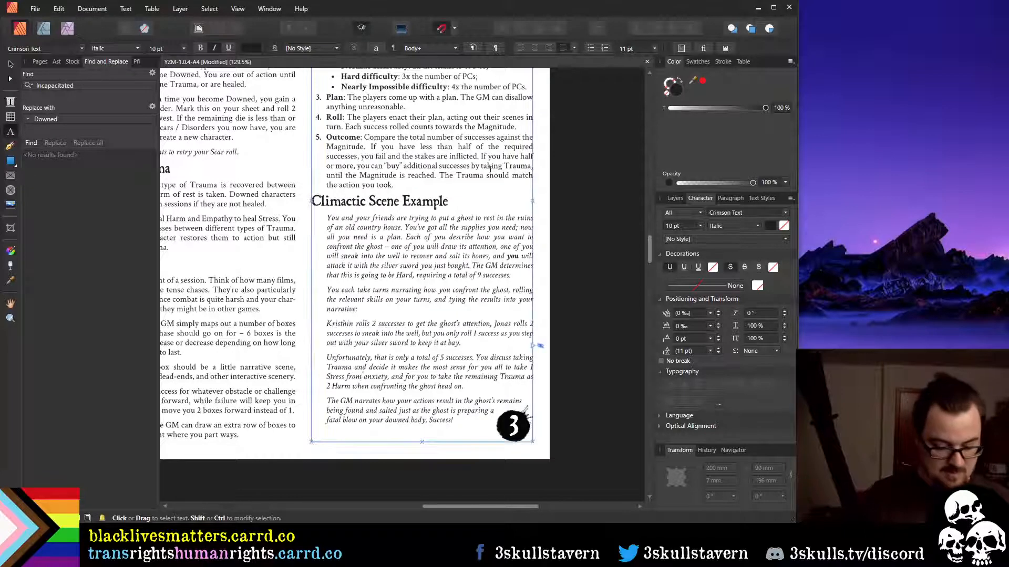
{"action": "type", "text": "the"}
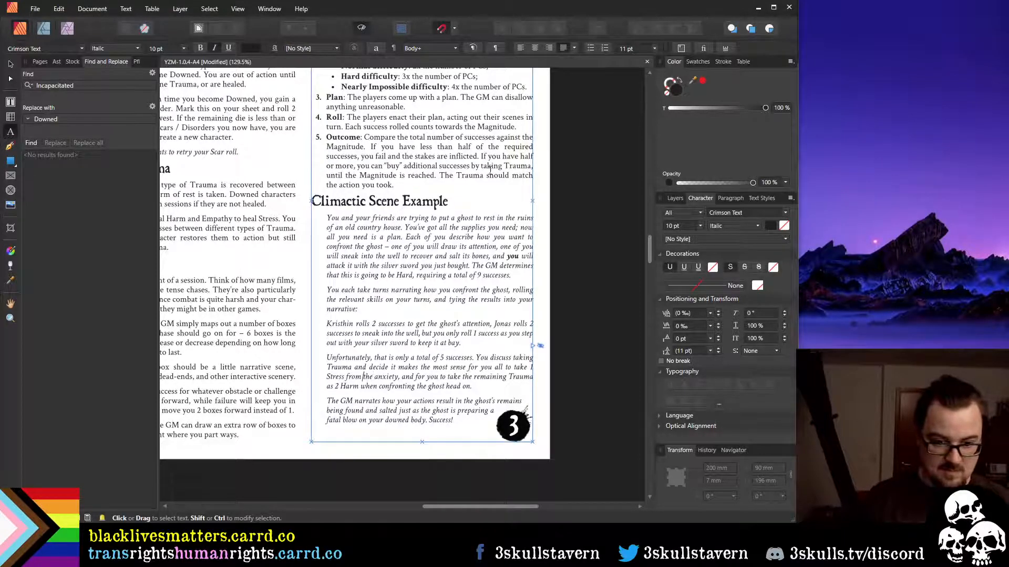
{"action": "key", "text": "ctrl+shift+Right"}
{"action": "key", "text": "ctrl+shift+Right"}
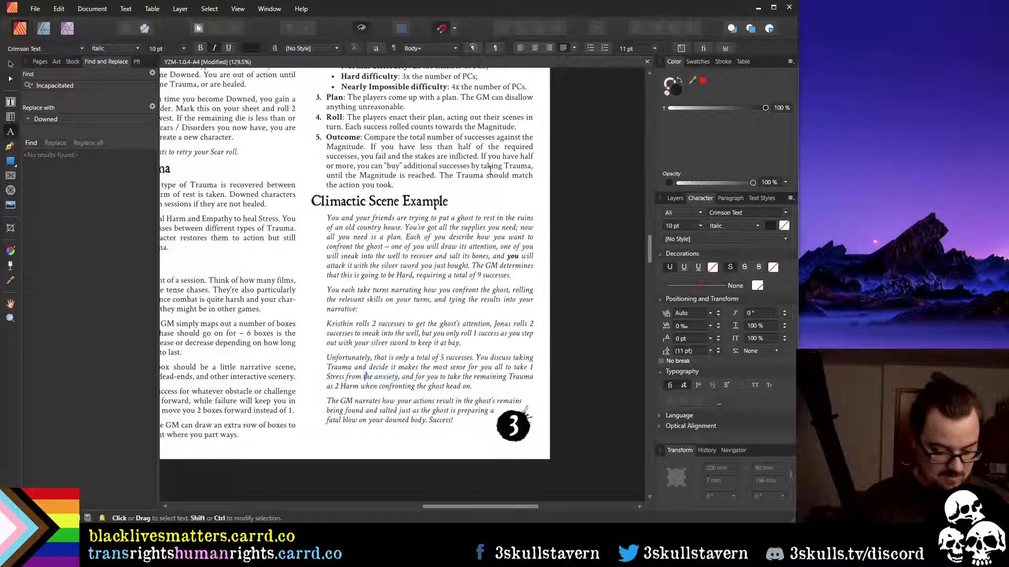
{"action": "type", "text": "fear at t"}
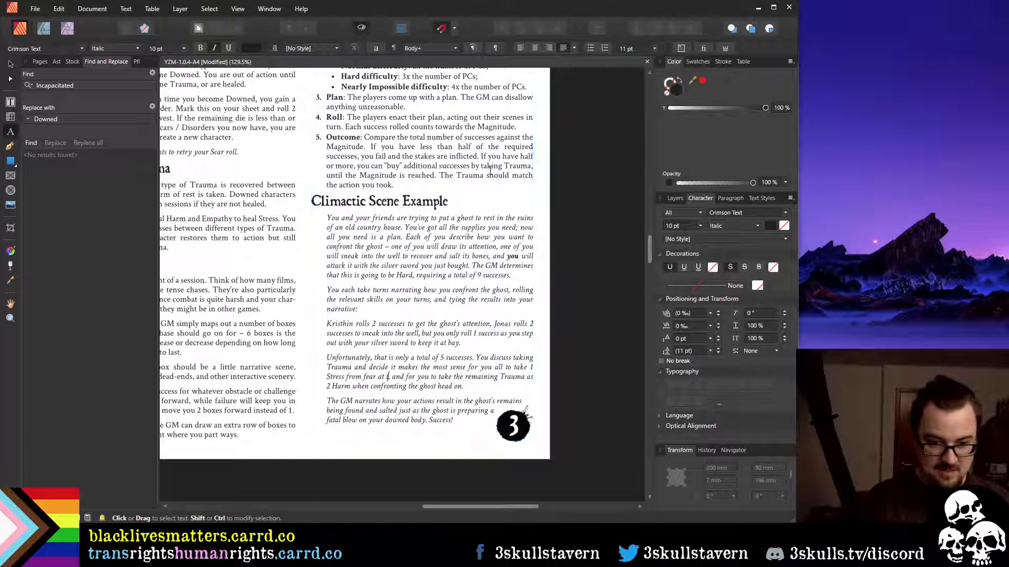
{"action": "type", "text": "he sight of t"}
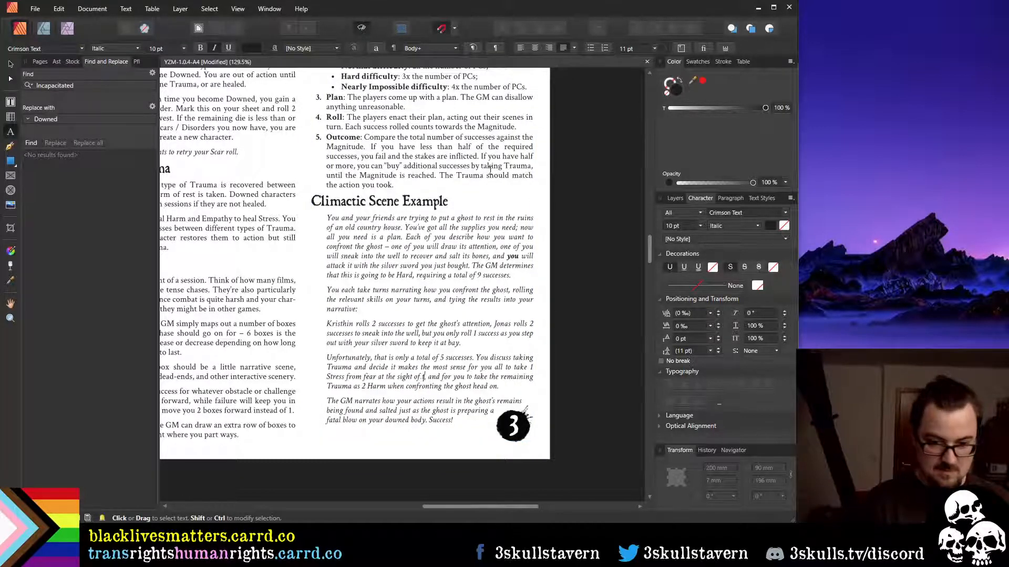
{"action": "type", "text": "he ghost"}
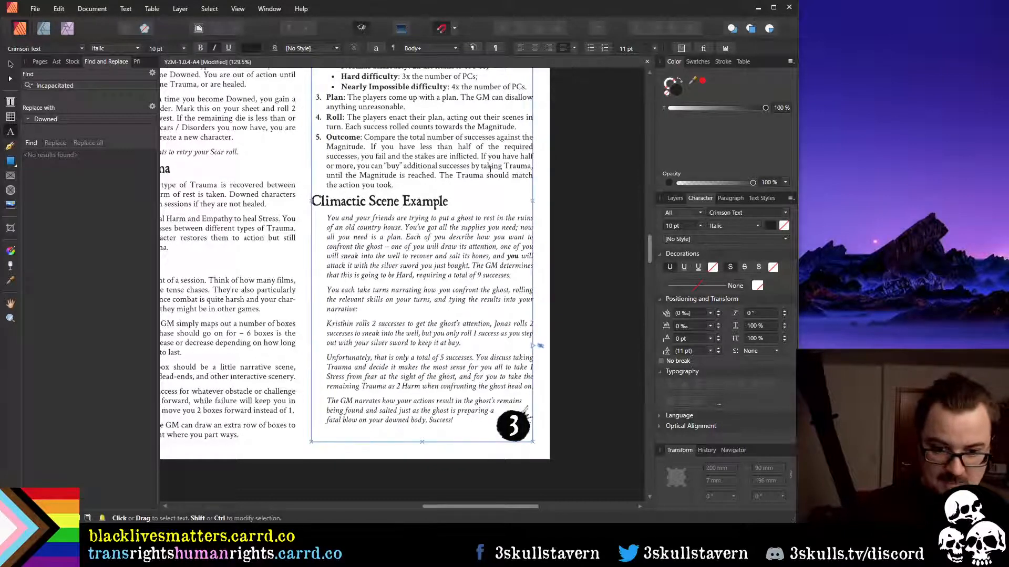
Make "you" bold before "to take the remaining Trauma" and change "when confronting" to "while confronting" in the same sentence
{"action": "key", "text": "ctrl+shift+Left"}
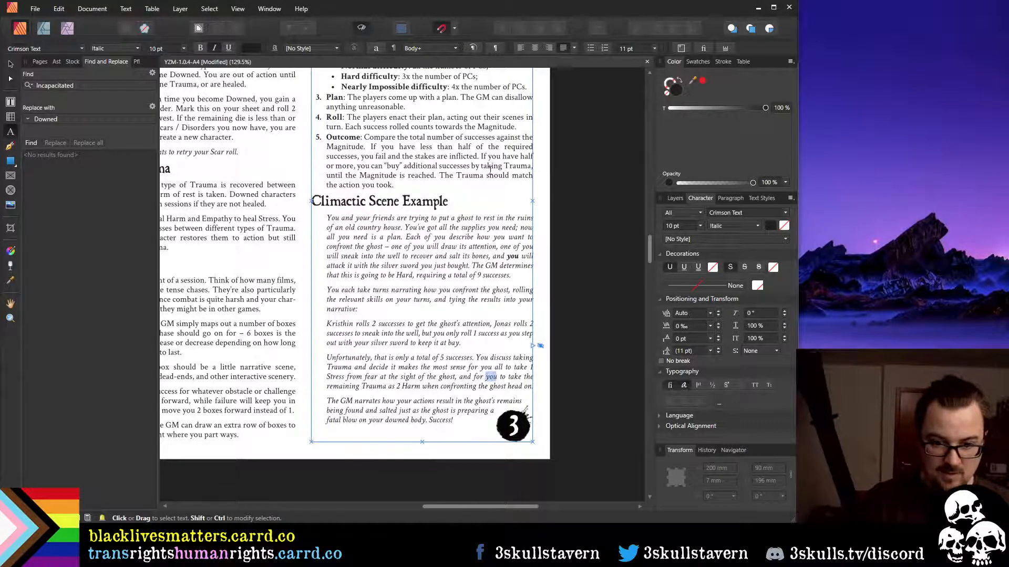
{"action": "key", "text": "ctrl+b"}
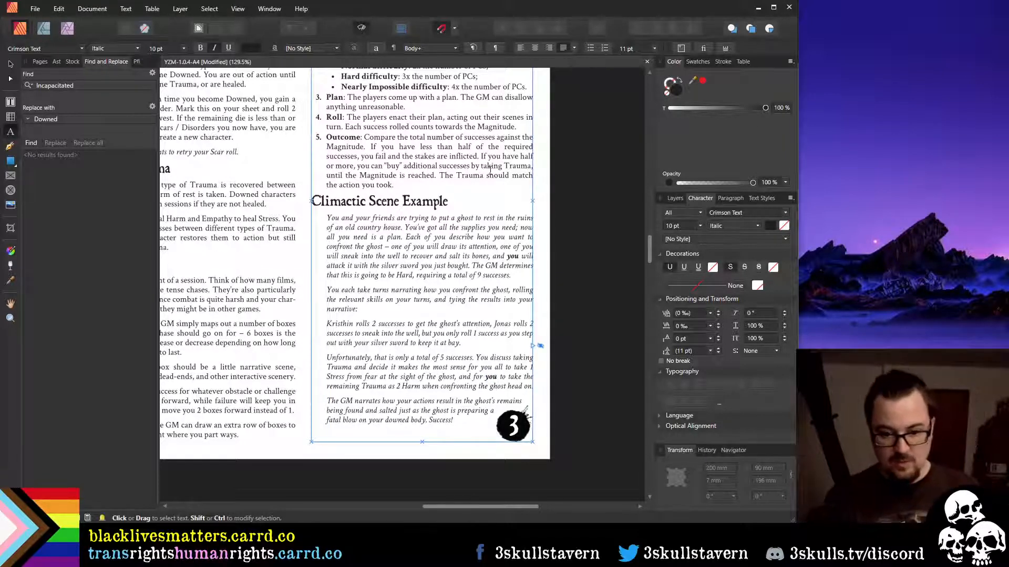
{"action": "key", "text": "ctrl+Left"}
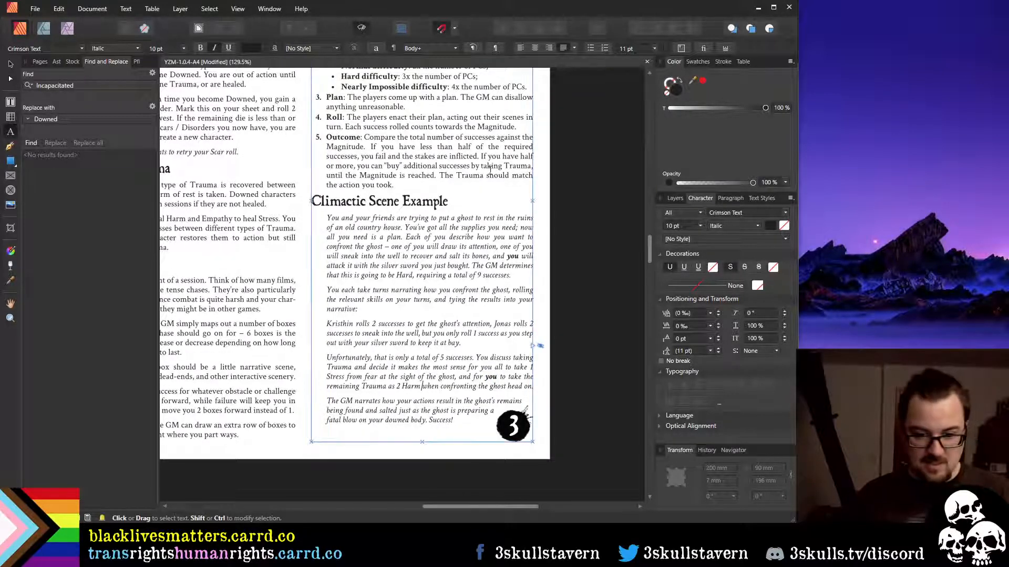
{"action": "key", "text": "BackSpace"}
{"action": "key", "text": "BackSpace"}
{"action": "type", "text": "ile"}
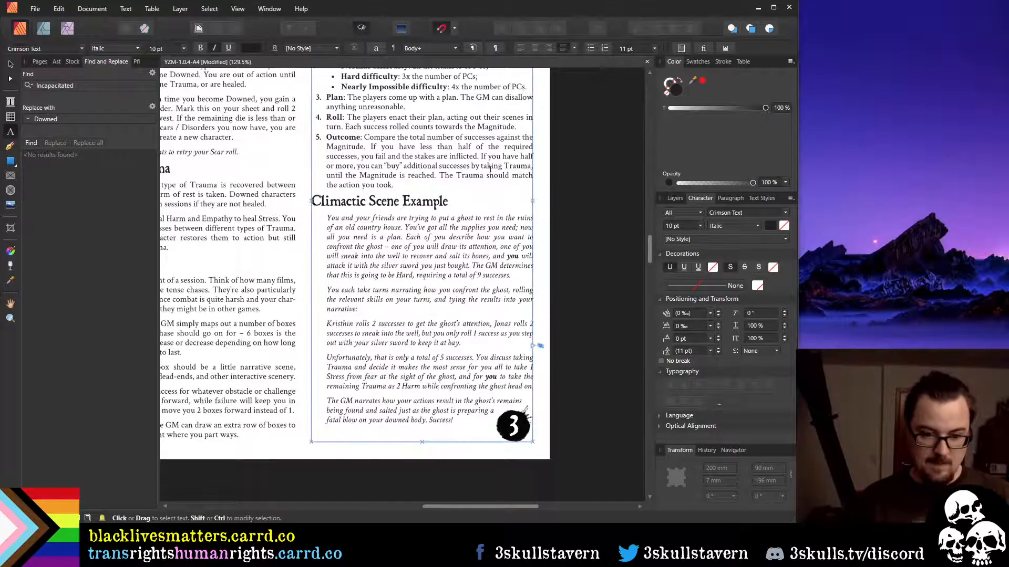
Replace "your" after "The GM narrates how" with "you fall to the ghost" in the closing paragraph
{"action": "key", "text": "Down"}
{"action": "key", "text": "Down"}
{"action": "key", "text": "Up"}
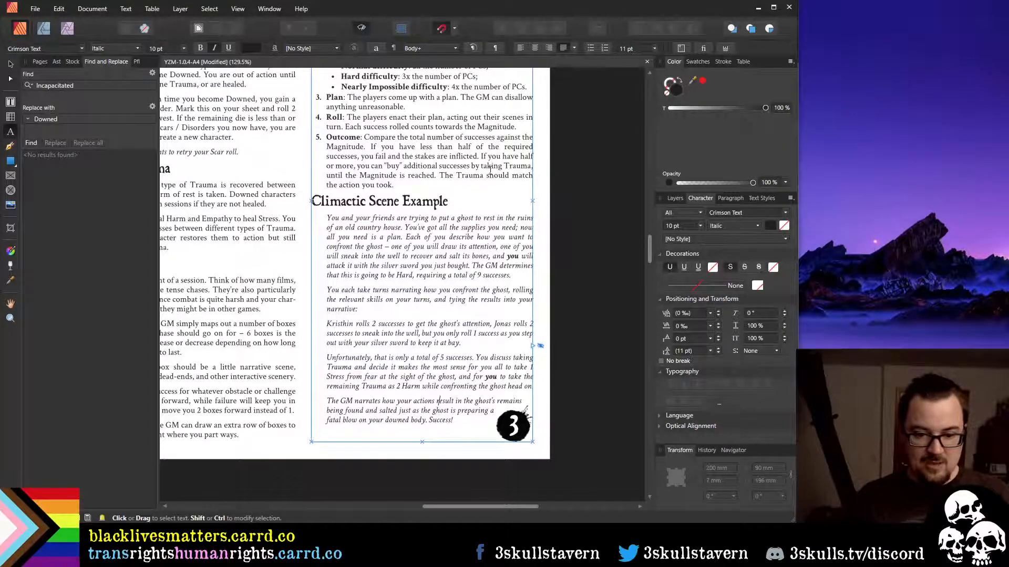
{"action": "key", "text": "Right"}
{"action": "key", "text": "Right"}
{"action": "key", "text": "Right"}
{"action": "key", "text": "Right"}
{"action": "key", "text": "Right"}
{"action": "key", "text": "Right"}
{"action": "key", "text": "Right"}
{"action": "key", "text": "Right"}
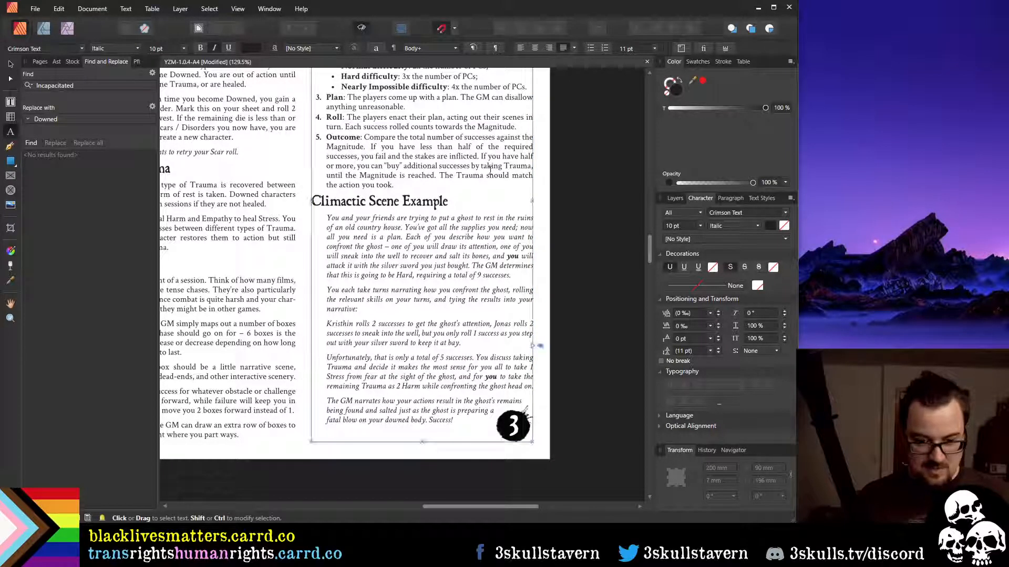
{"action": "key", "text": "shift+Right"}
{"action": "key", "text": "shift+Right"}
{"action": "key", "text": "shift+Right"}
{"action": "key", "text": "shift+Right"}
{"action": "type", "text": "you"}
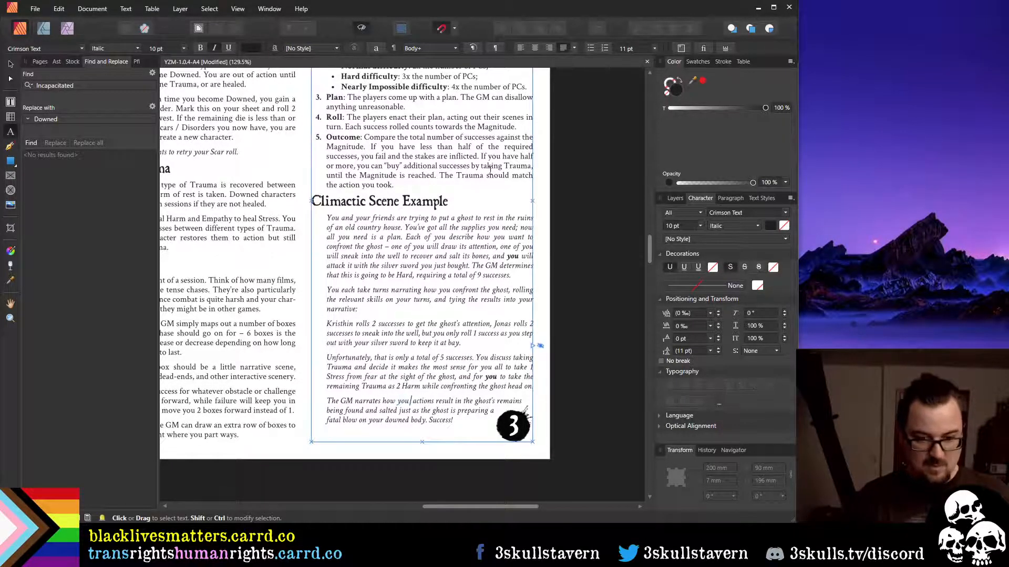
{"action": "type", "text": " fall"}
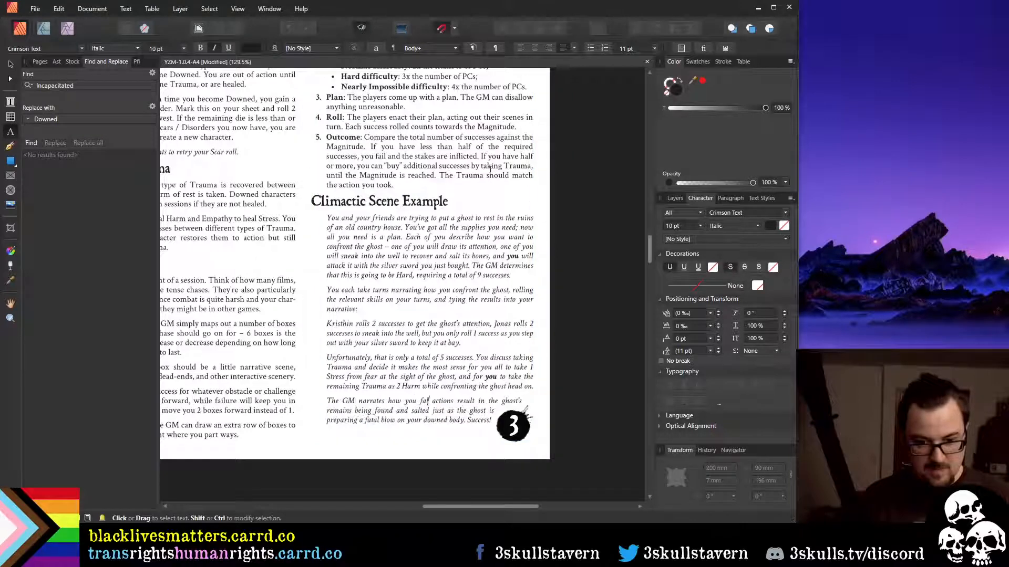
{"action": "type", "text": " to the ghost"}
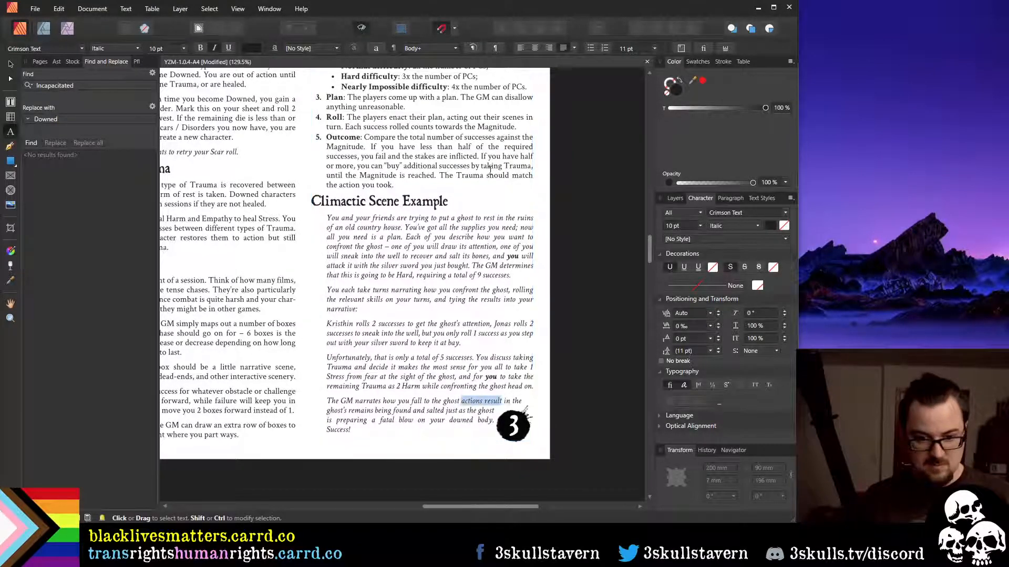
Replace "actions result in the ghost's" with "just as its" and change "being found" to "are found"
{"action": "key", "text": "ctrl+shift+Right"}
{"action": "key", "text": "ctrl+shift+Right"}
{"action": "key", "text": "ctrl+shift+Right"}
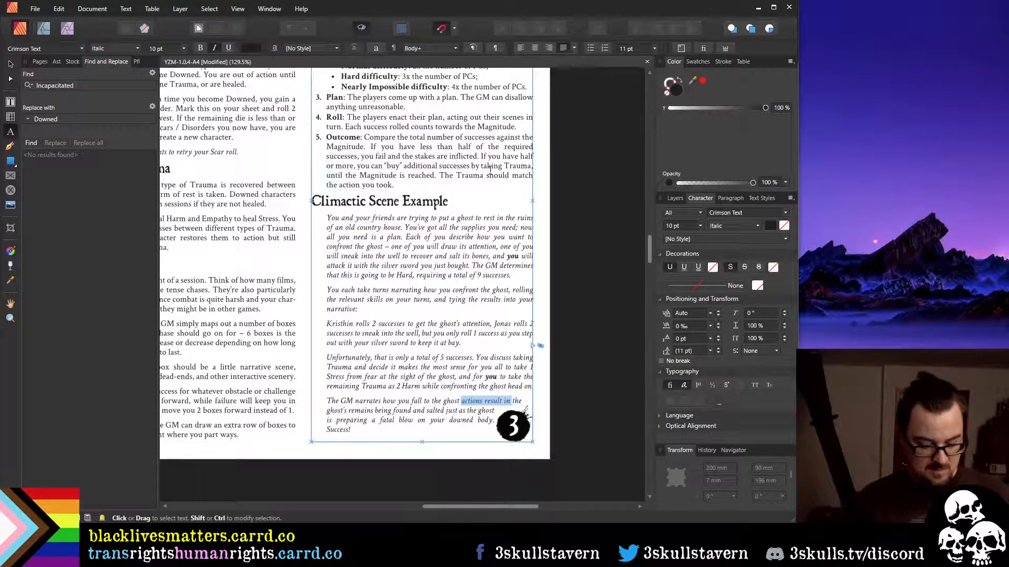
{"action": "type", "text": "just as"}
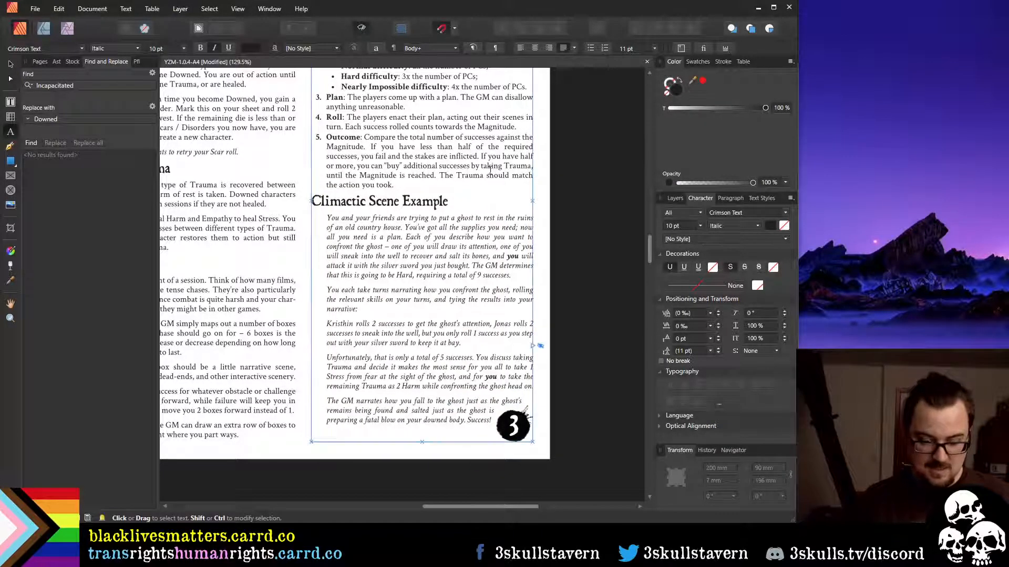
{"action": "key", "text": "ctrl+shift+Right"}
{"action": "key", "text": "ctrl+shift+Right"}
{"action": "type", "text": "it s"}
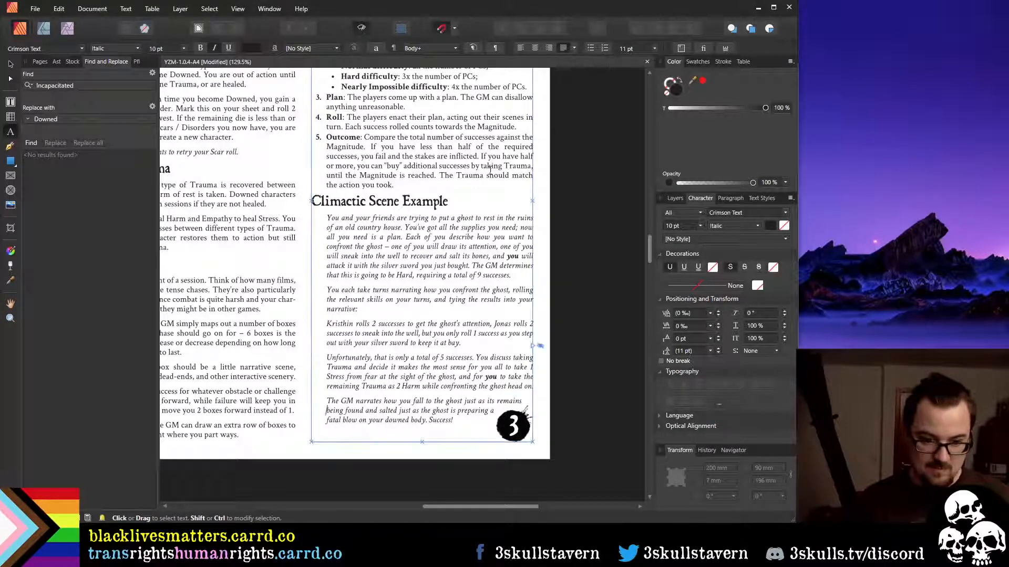
{"action": "key", "text": "ctrl+Right"}
{"action": "key", "text": "Right"}
{"action": "key", "text": "ctrl+shift+Right"}
{"action": "type", "text": "are"}
End the sentence after "salted" and replace "just as the" with "As the" to begin a new sentence
{"action": "key", "text": "ctrl+Right"}
{"action": "key", "text": "ctrl+Right"}
{"action": "key", "text": "ctrl+Right"}
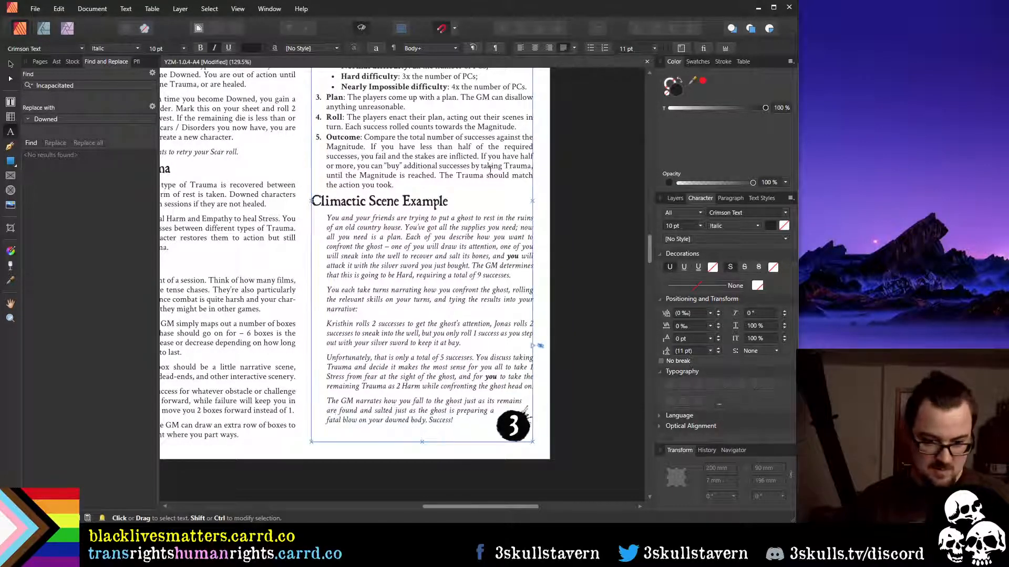
{"action": "key", "text": "ctrl+shift+Right"}
{"action": "key", "text": "ctrl+shift+Right"}
{"action": "key", "text": "ctrl+shift+Right"}
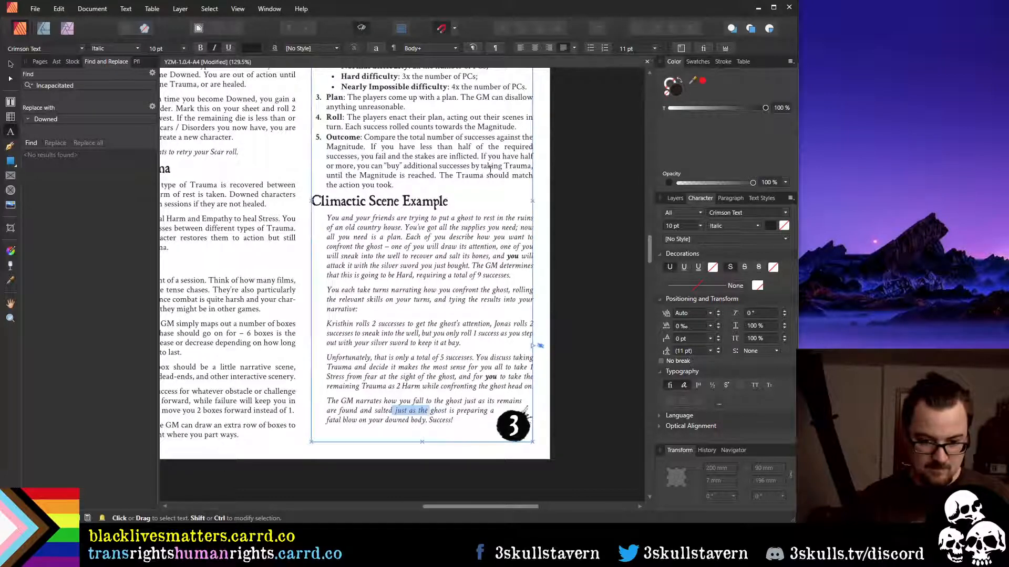
{"action": "key", "text": "BackSpace"}
{"action": "type", "text": ". As the"}
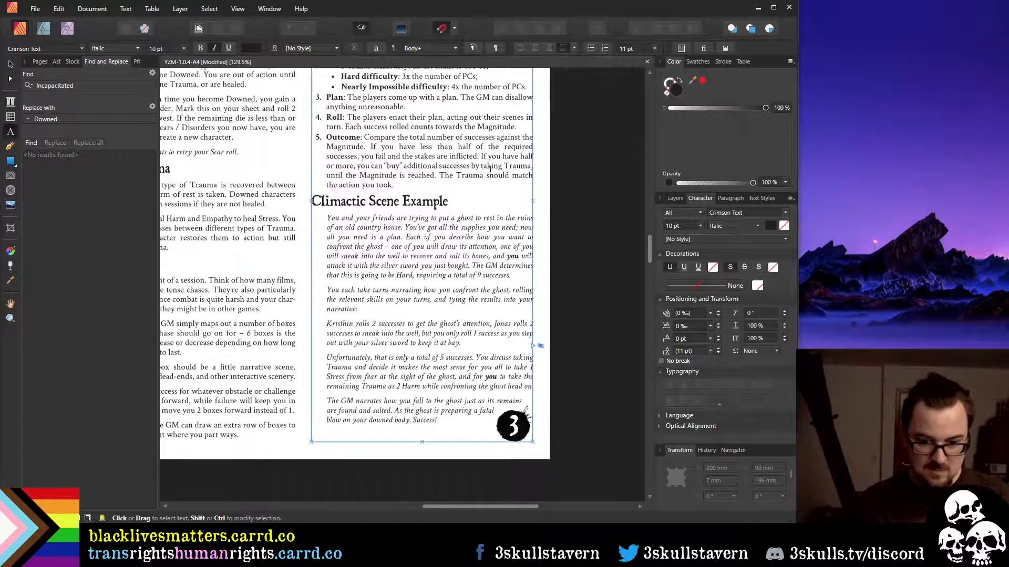
Change "is preparing" to "prepares" in the sentence about the ghost's fatal blow
{"action": "key", "text": "ctrl+Right"}
{"action": "key", "text": "ctrl+shift+Right"}
{"action": "key", "text": "BackSpace"}
{"action": "key", "text": "ctrl+Right"}
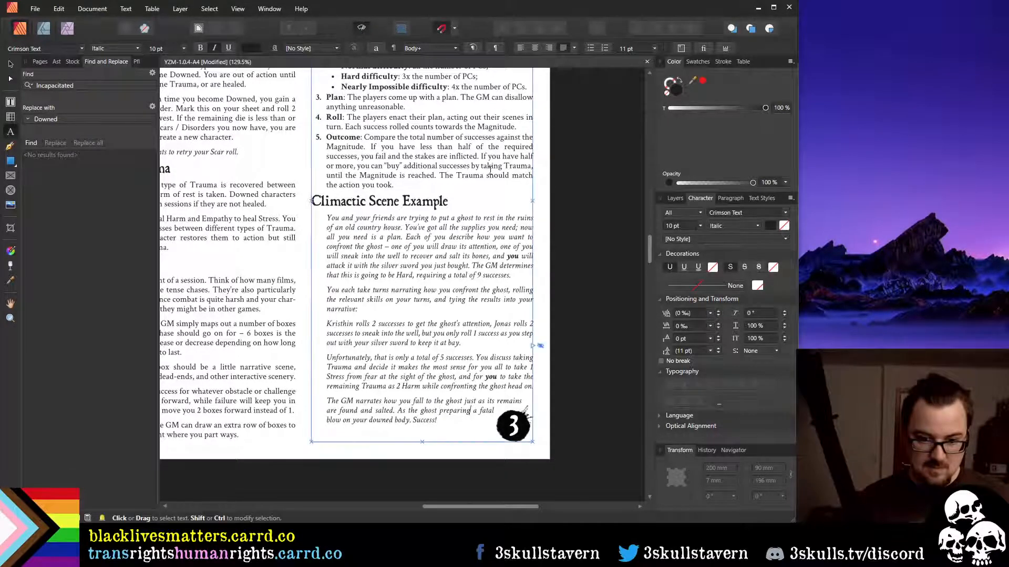
{"action": "key", "text": "BackSpace"}
{"action": "key", "text": "BackSpace"}
{"action": "type", "text": "es"}
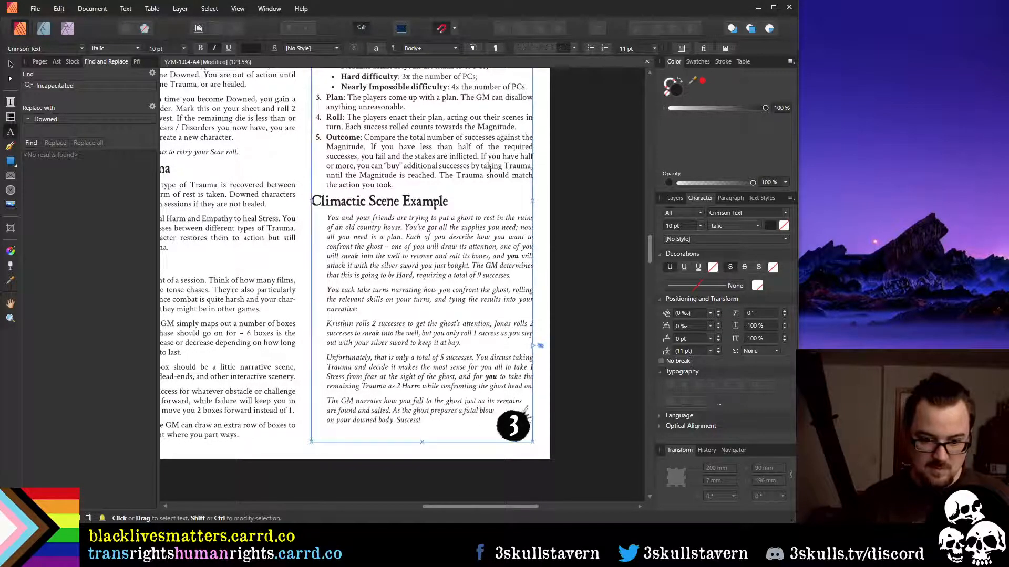
Continue the sentence after "your downed body" with ", it suddenly disappears." and put "Success!" in its own paragraph
{"action": "key", "text": "ctrl+Right"}
{"action": "key", "text": "ctrl+Right"}
{"action": "key", "text": "ctrl+Right"}
{"action": "key", "text": "ctrl+Right"}
{"action": "key", "text": "ctrl+Right"}
{"action": "key", "text": "ctrl+Right"}
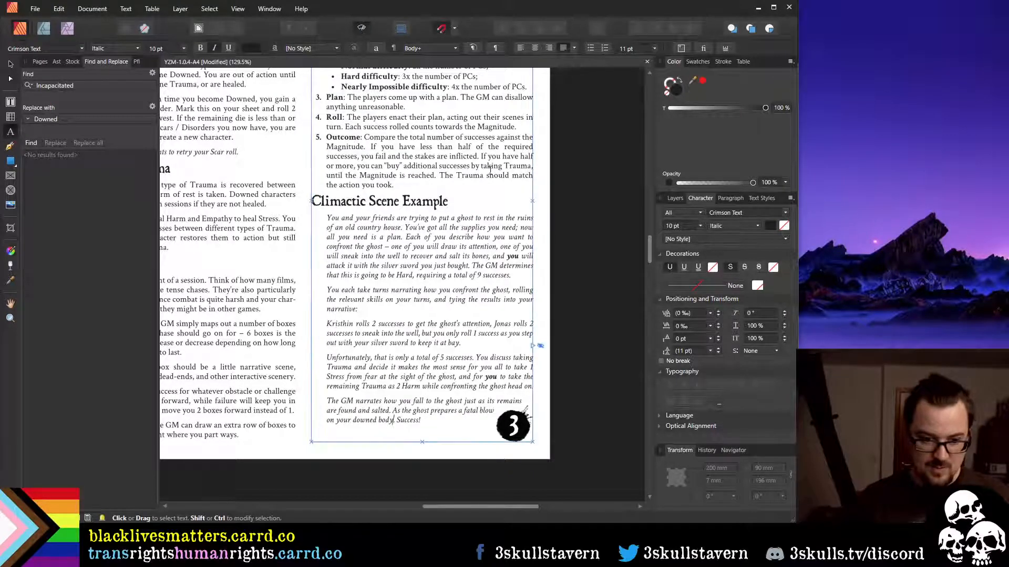
{"action": "key", "text": "Delete"}
{"action": "type", "text": ", it"}
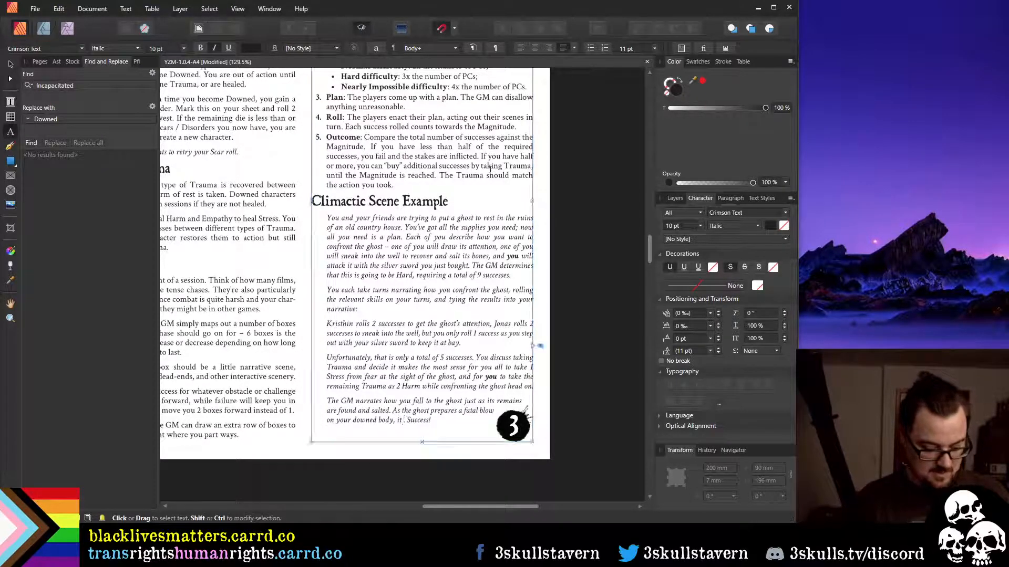
{"action": "type", "text": " suddenly di"}
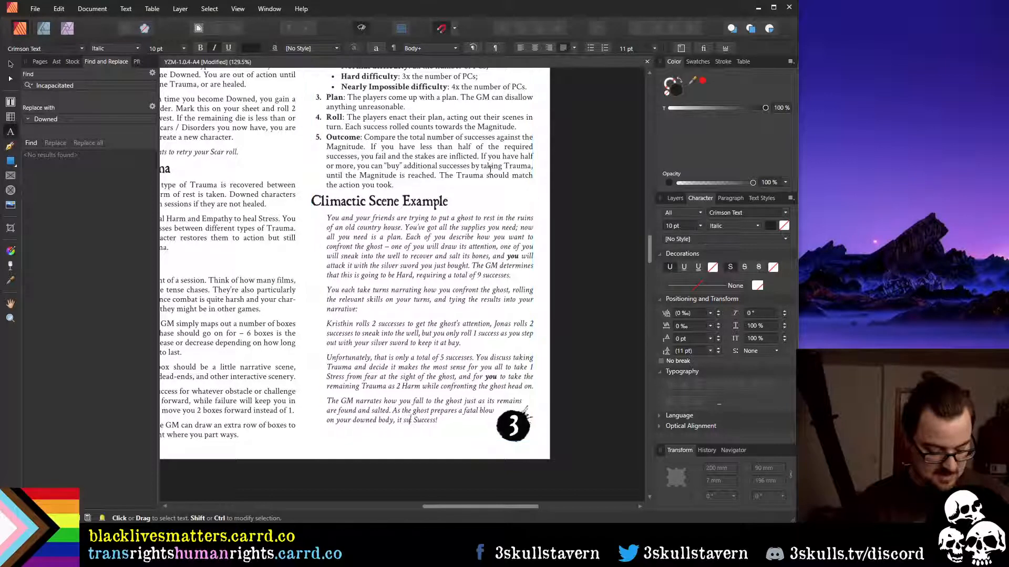
{"action": "type", "text": "sappear"}
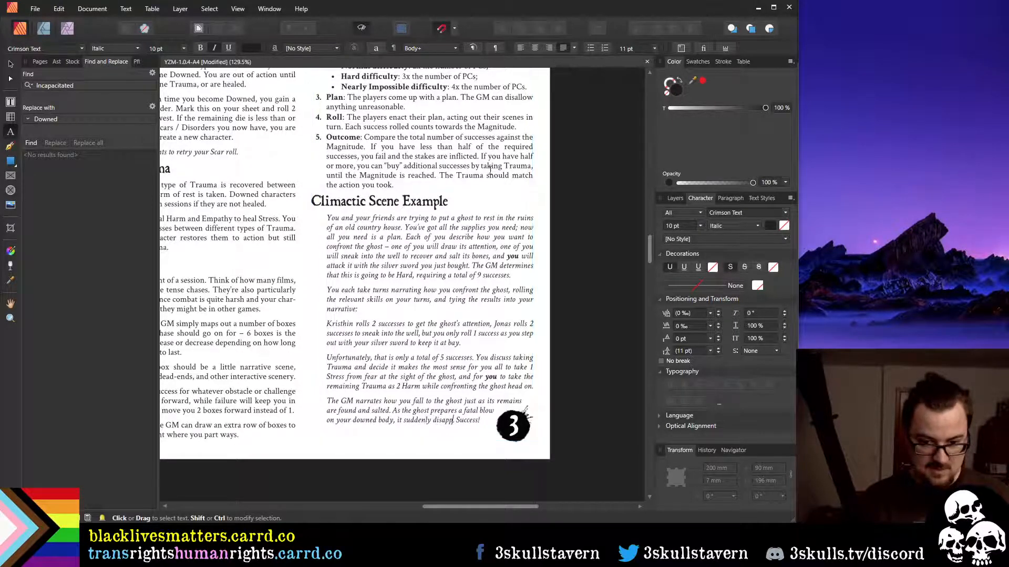
{"action": "type", "text": "s."}
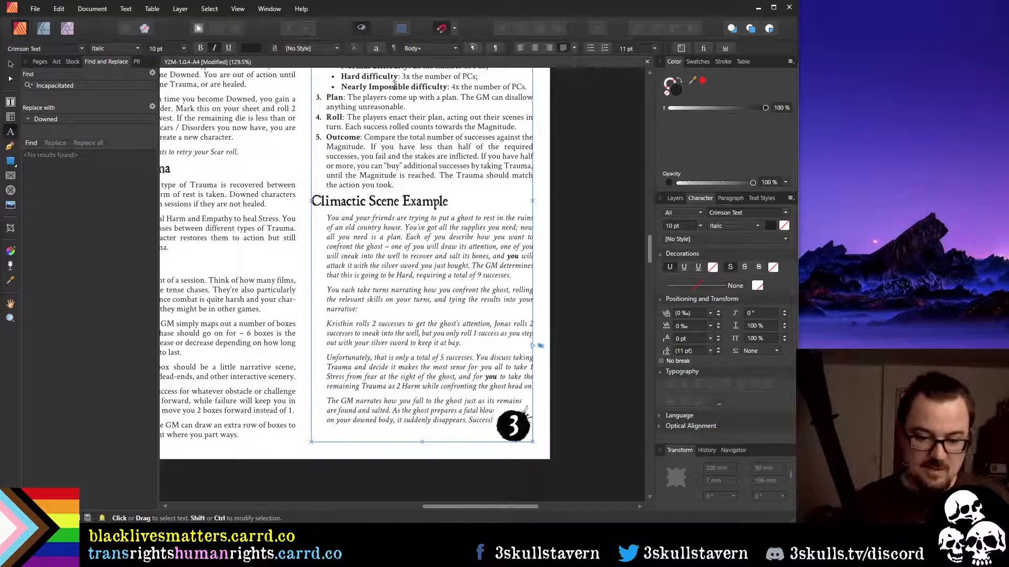
{"action": "key", "text": "Return"}
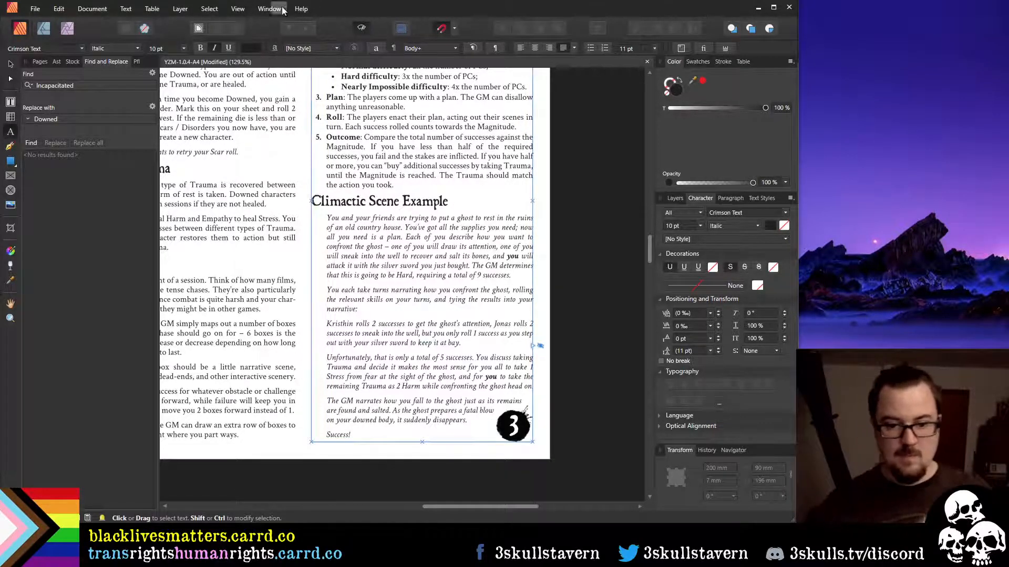
Deselect the example's text frame and save the document
{"action": "left_click", "coordinate": [594, 413]}
{"action": "scroll", "coordinate": [300, 314], "scroll_direction": "down", "scroll_amount": 3}
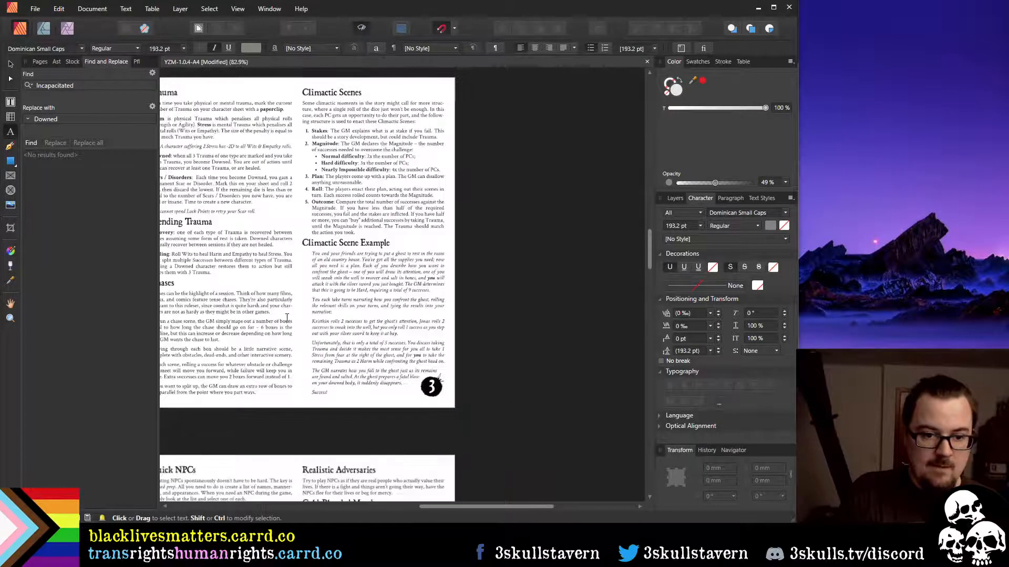
{"action": "left_click_drag", "start_coordinate": [491, 508], "coordinate": [402, 495]}
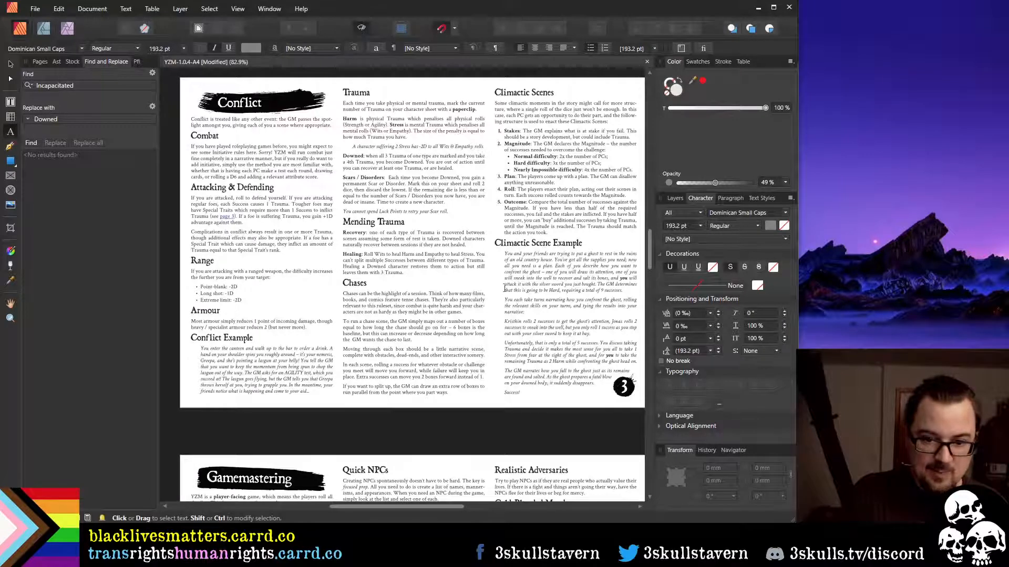
{"action": "key", "text": "ctrl+s"}
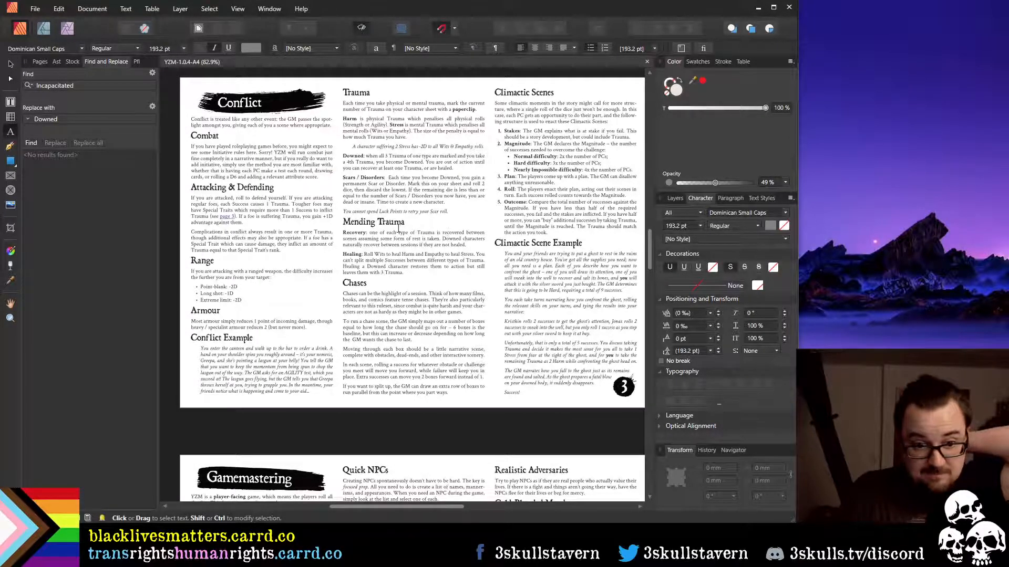
Try indenting the italic note about Luck Points and the Scar roll, and remove the indent again
{"action": "left_click_drag", "start_coordinate": [459, 212], "coordinate": [342, 212]}
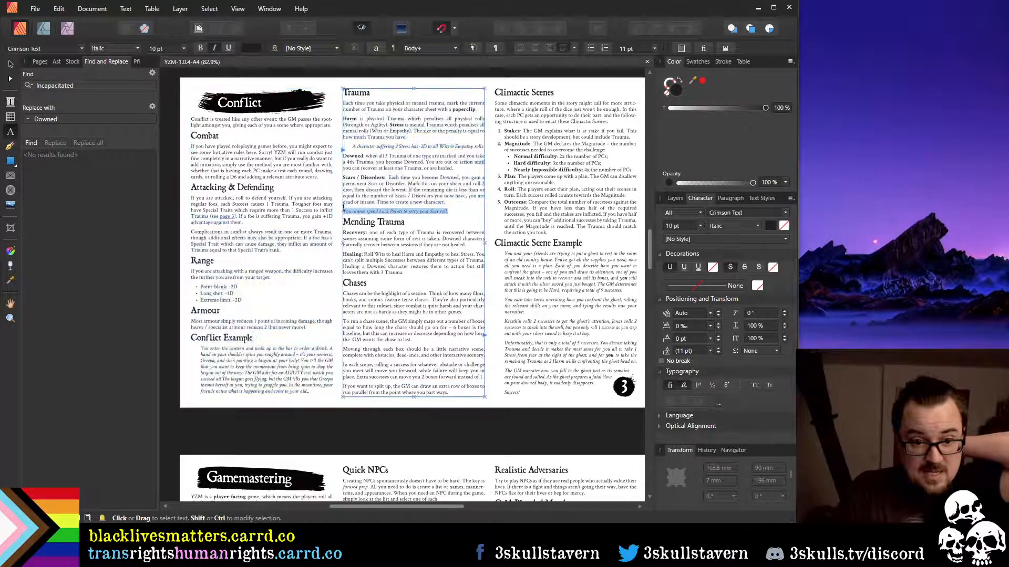
{"action": "left_click", "coordinate": [353, 146]}
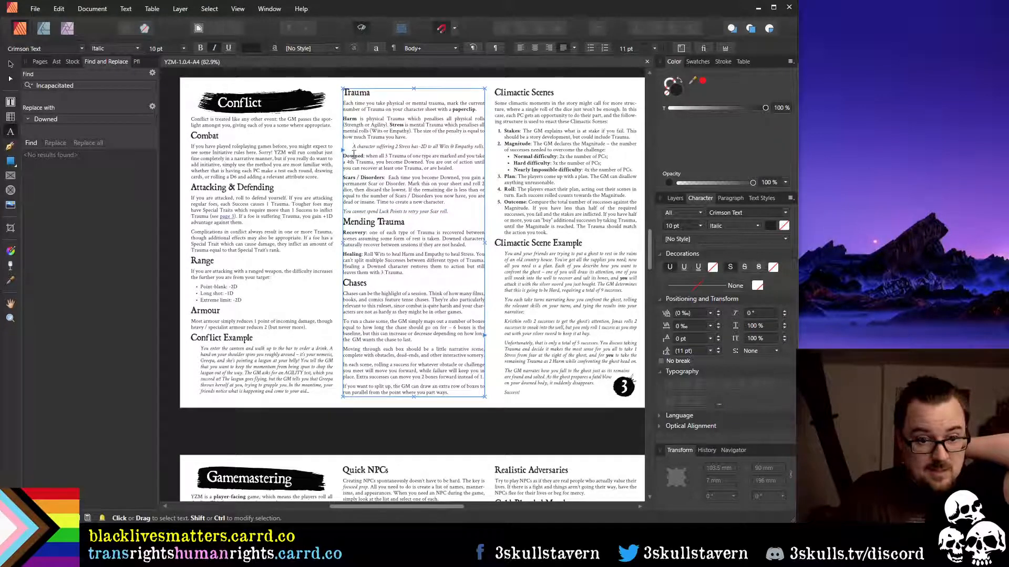
{"action": "left_click", "coordinate": [345, 213]}
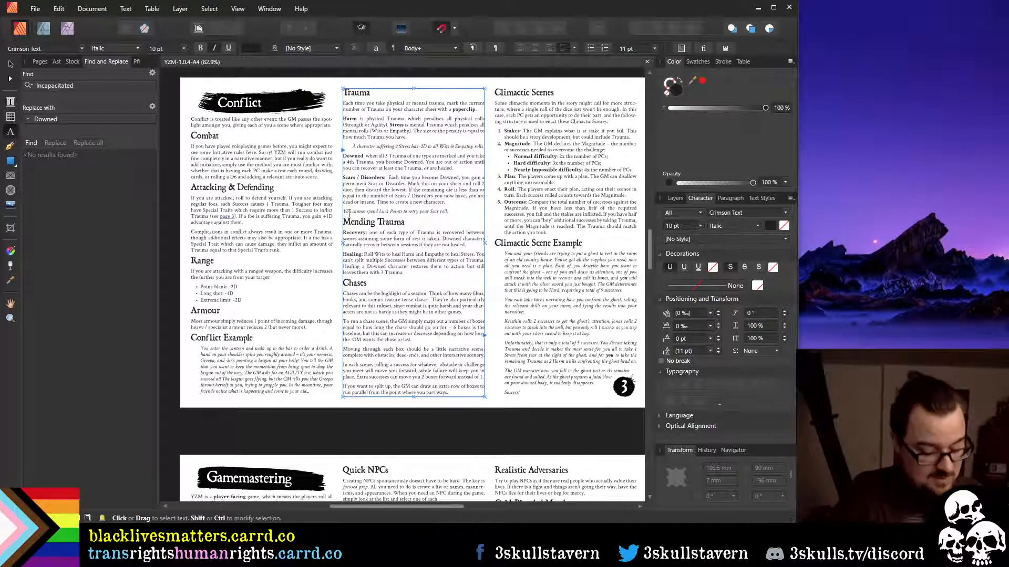
{"action": "key", "text": "Tab"}
{"action": "left_click", "coordinate": [420, 261]}
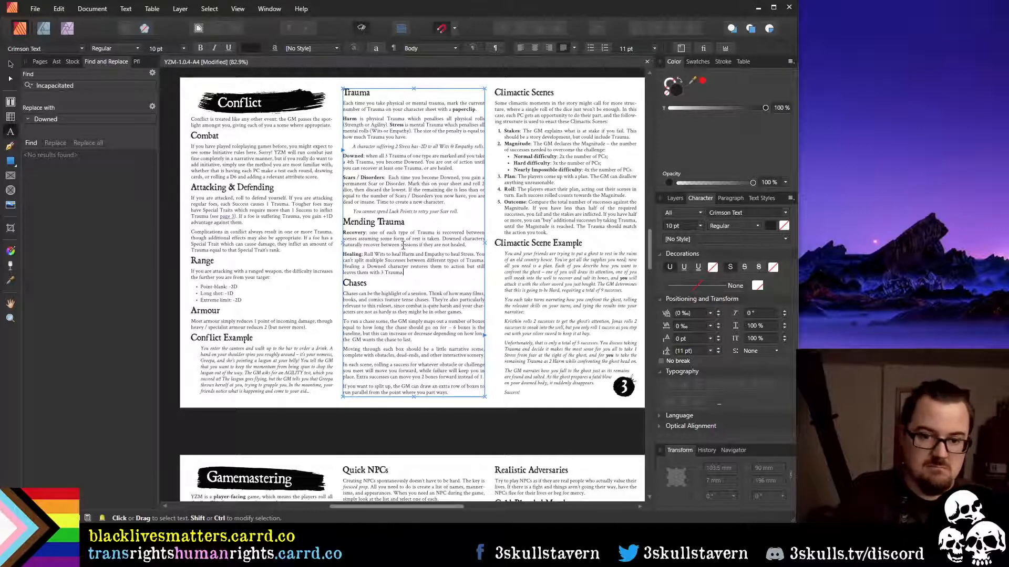
{"action": "left_click", "coordinate": [362, 210]}
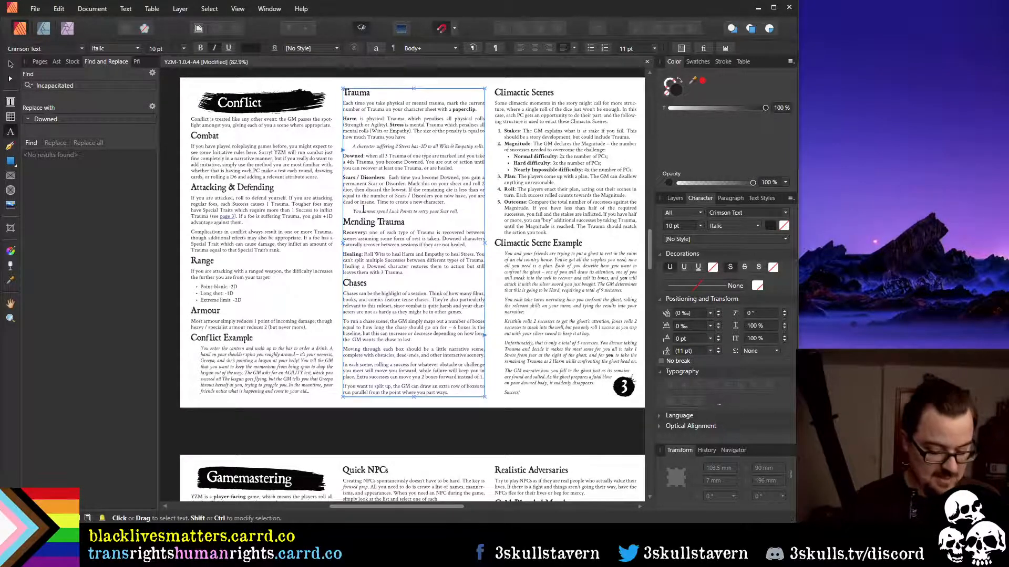
{"action": "key", "text": "BackSpace"}
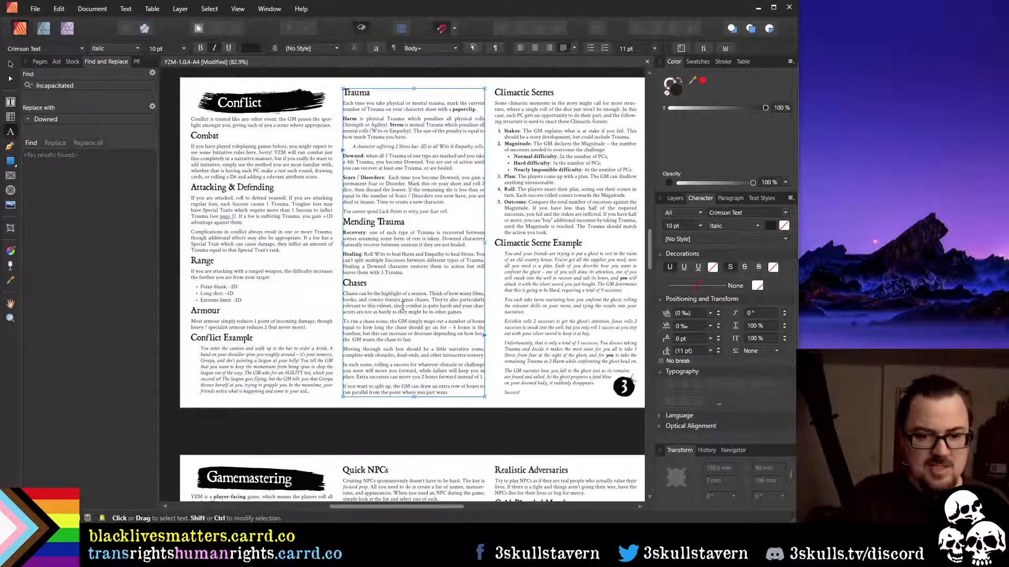
In the Chases section, replace everything after "In each scene," in that paragraph with "take a token if you"
{"action": "scroll", "coordinate": [473, 317], "scroll_direction": "up", "scroll_amount": 2}
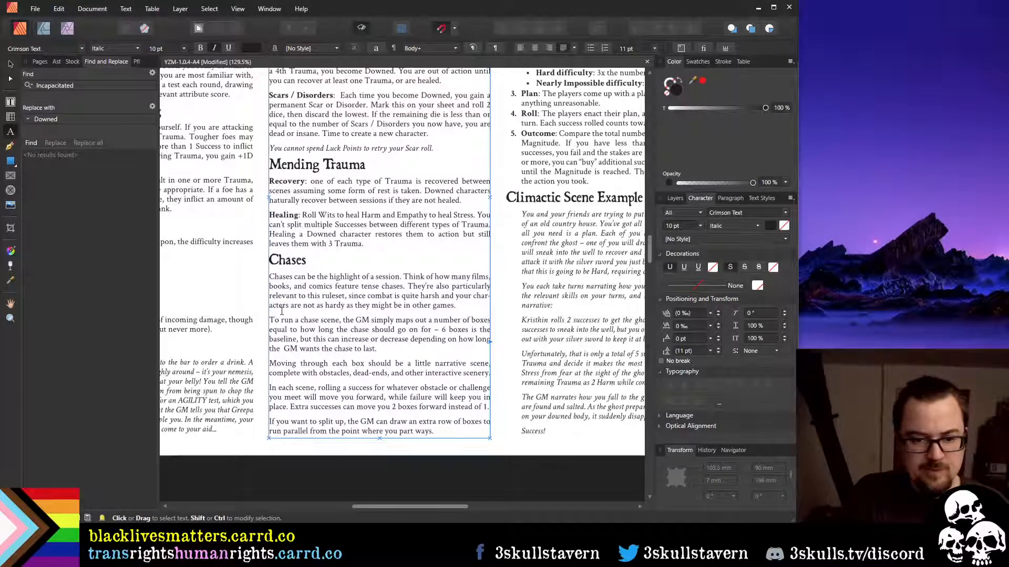
{"action": "scroll", "coordinate": [301, 316], "scroll_direction": "up", "scroll_amount": 2}
{"action": "scroll", "coordinate": [306, 313], "scroll_direction": "down", "scroll_amount": 3}
{"action": "scroll", "coordinate": [321, 308], "scroll_direction": "up", "scroll_amount": 2}
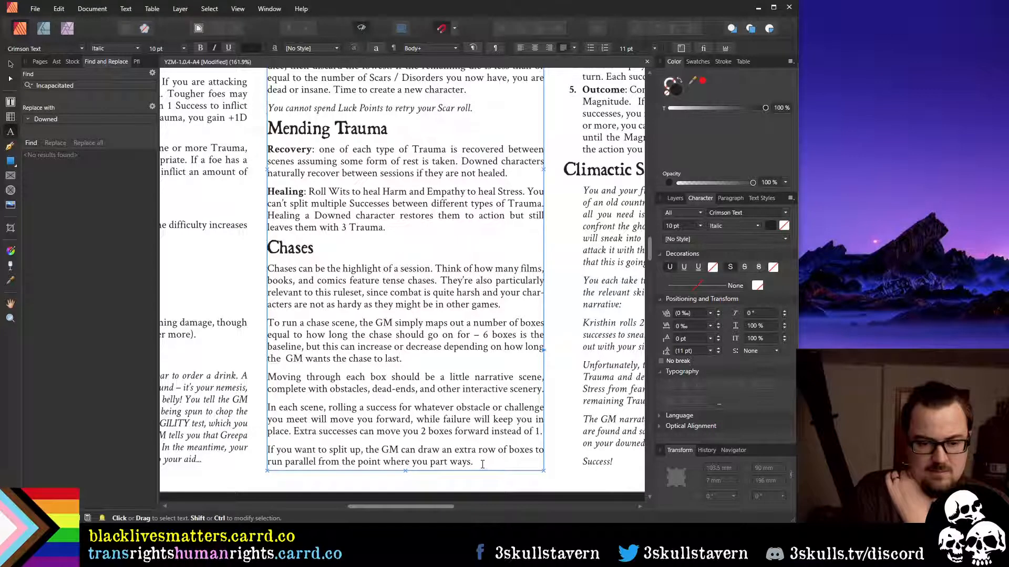
{"action": "left_click", "coordinate": [317, 410]}
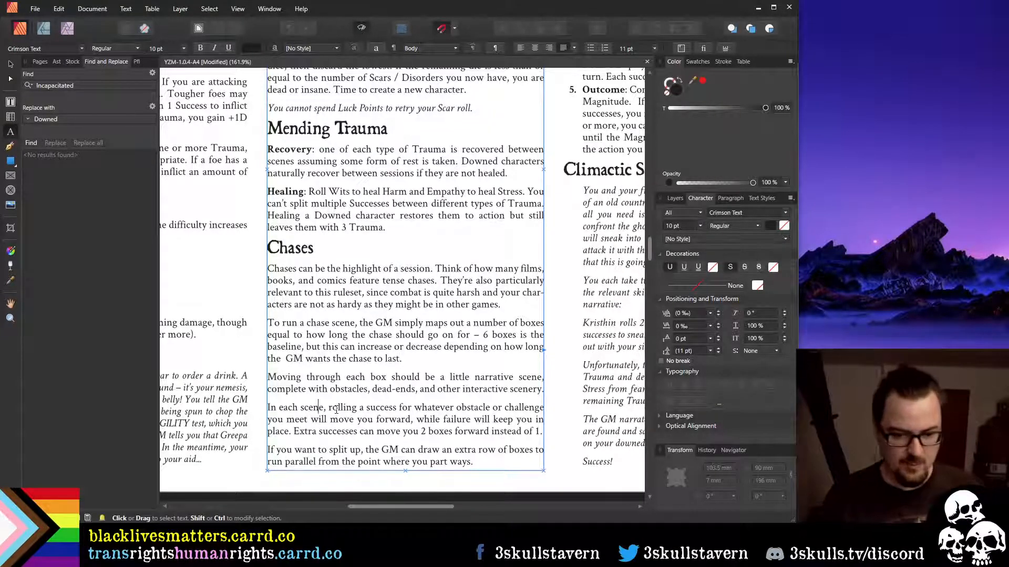
{"action": "key", "text": "Right"}
{"action": "key", "text": "Right"}
{"action": "key", "text": "Right"}
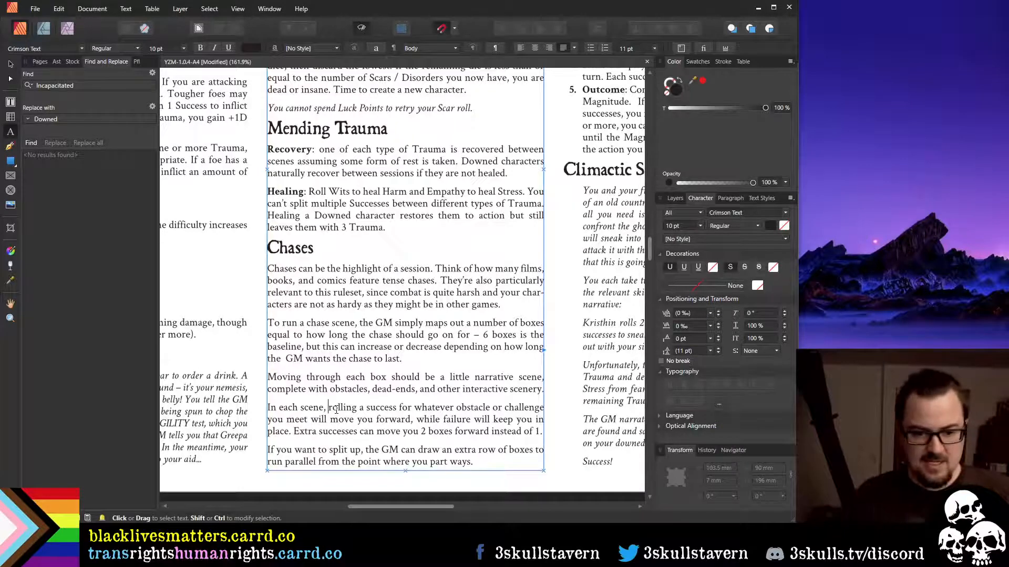
{"action": "key", "text": "Left"}
{"action": "key", "text": "Left"}
{"action": "key", "text": "ctrl+shift+Left"}
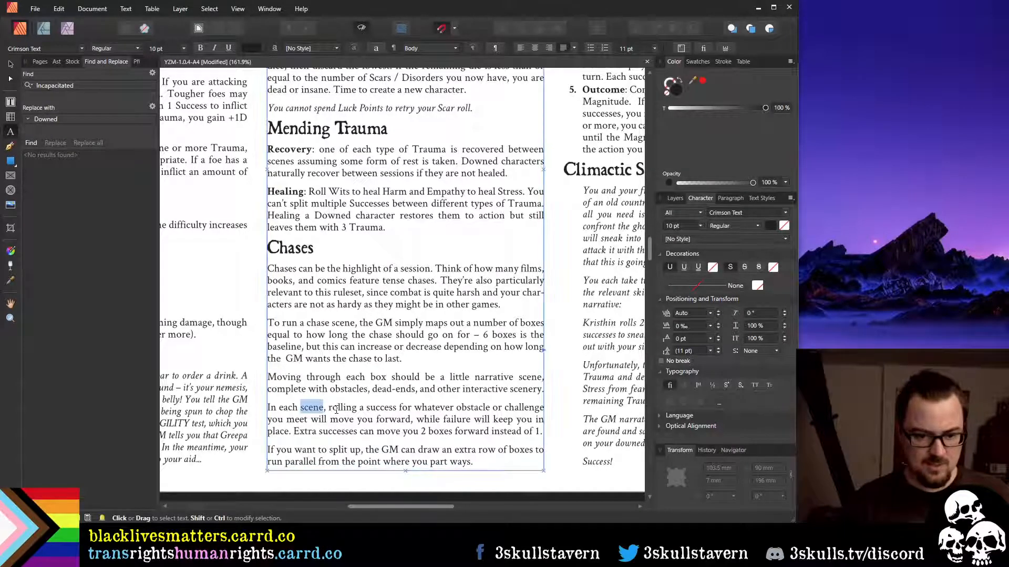
{"action": "key", "text": "ctrl+Right"}
{"action": "key", "text": "ctrl+Left"}
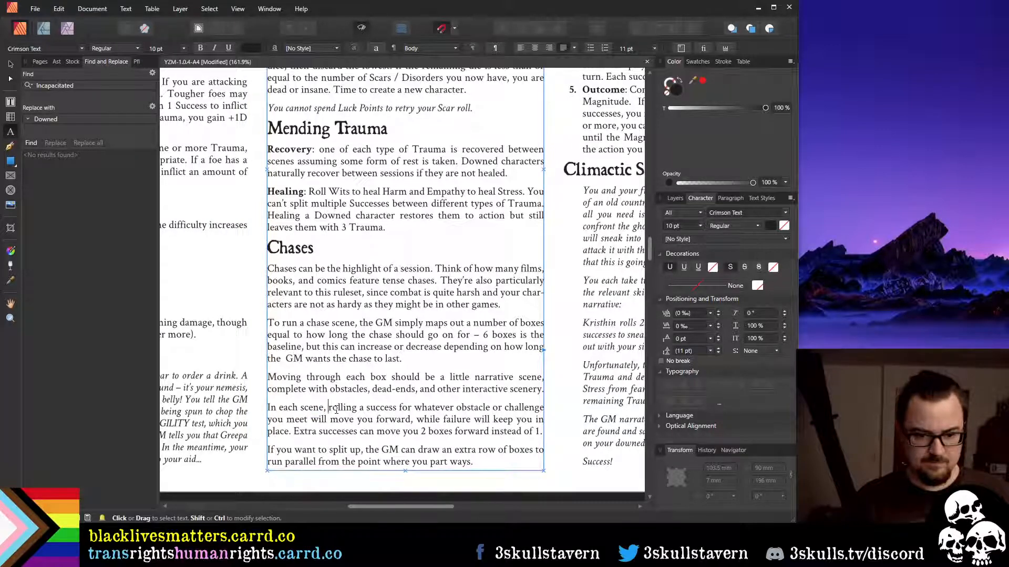
{"action": "key", "text": "ctrl+shift+Down"}
{"action": "type", "text": "take a"}
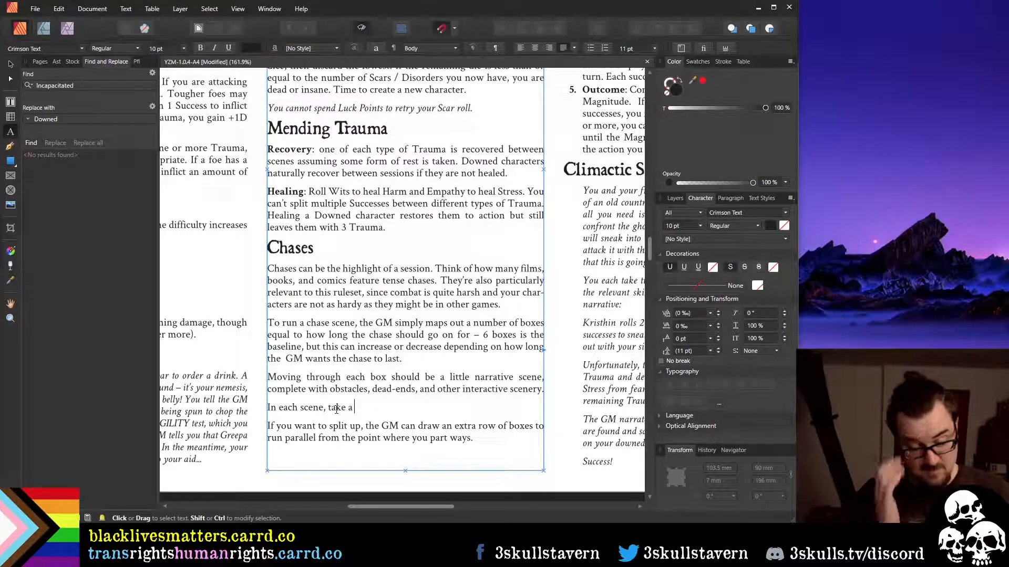
{"action": "type", "text": " token if"}
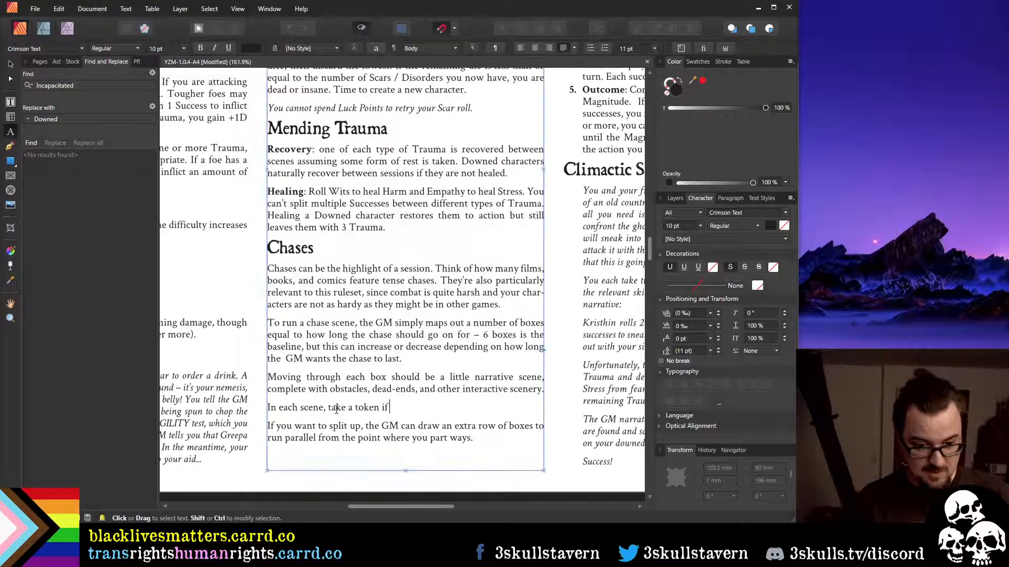
{"action": "type", "text": " you"}
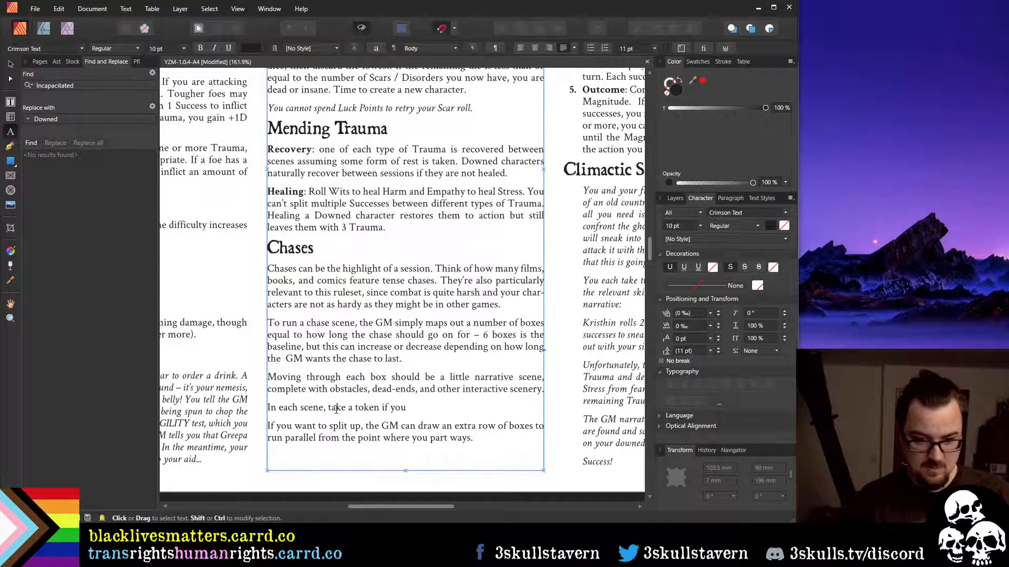
Insert "make a relevant skill test based on" before "take a token if you" in the Chases paragraph
{"action": "key", "text": "Up"}
{"action": "key", "text": "Up"}
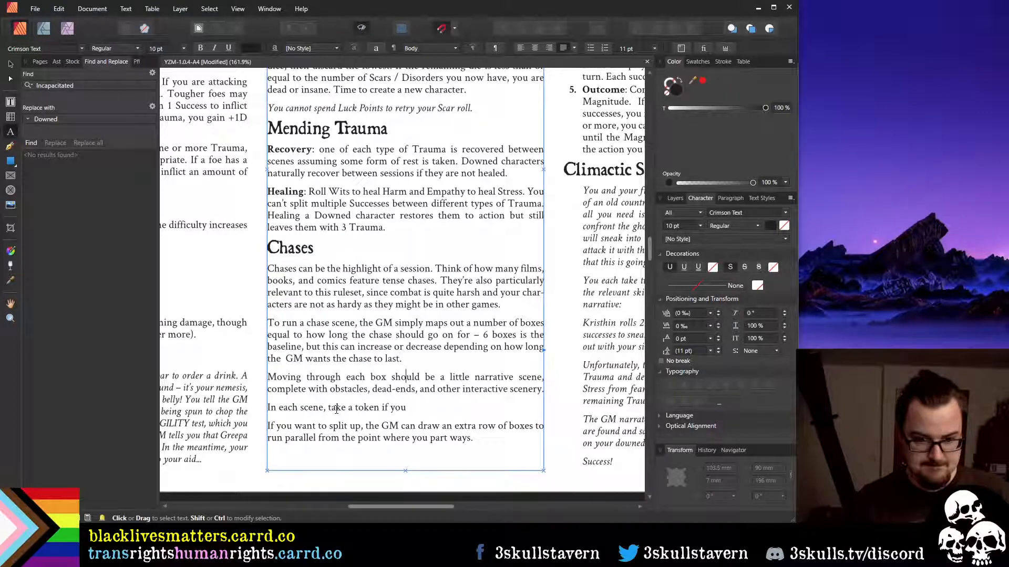
{"action": "key", "text": "End"}
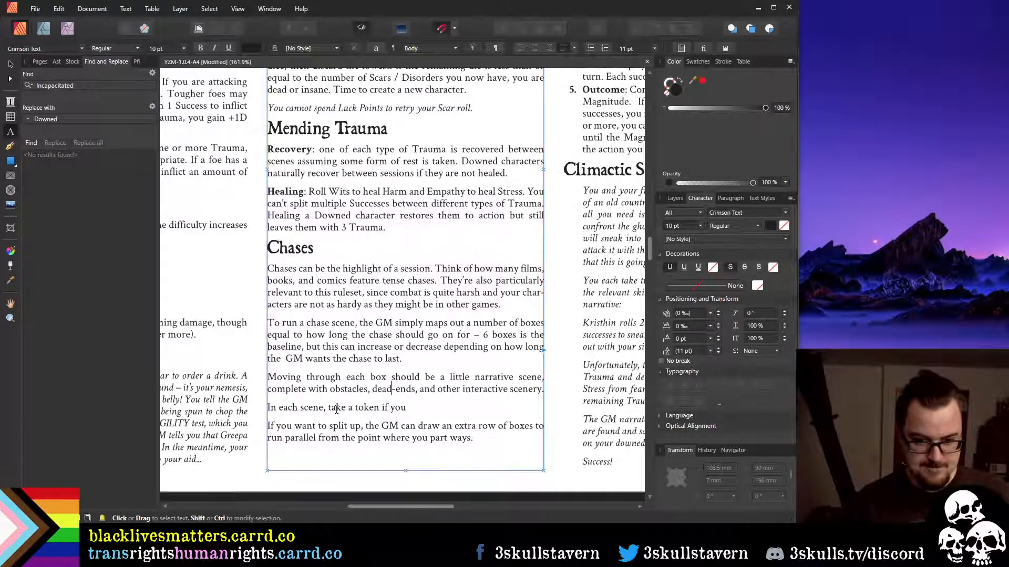
{"action": "key", "text": "ctrl+Left"}
{"action": "key", "text": "ctrl+Left"}
{"action": "key", "text": "ctrl+Left"}
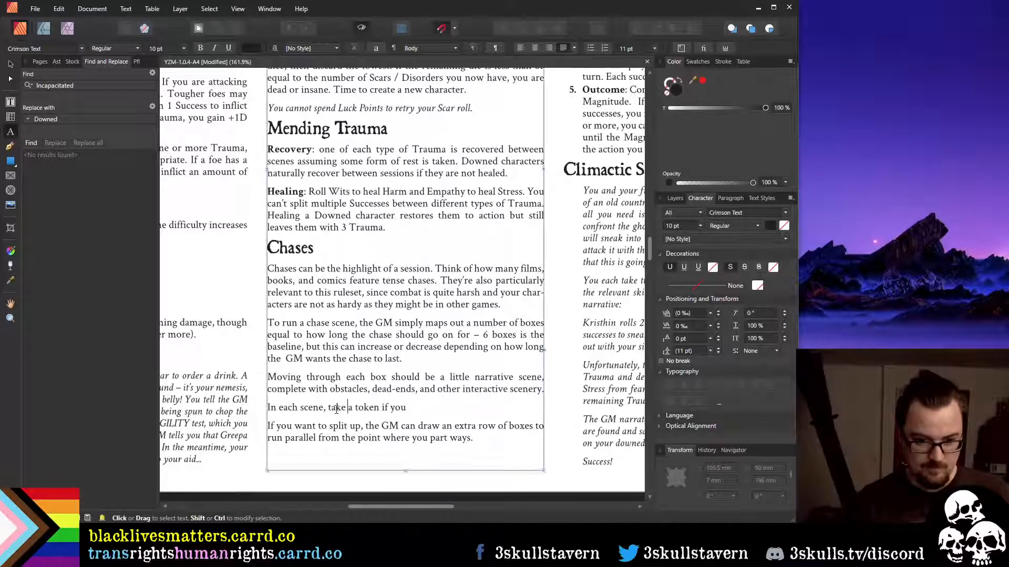
{"action": "type", "text": "make a "}
{"action": "type", "text": "relevant skill"}
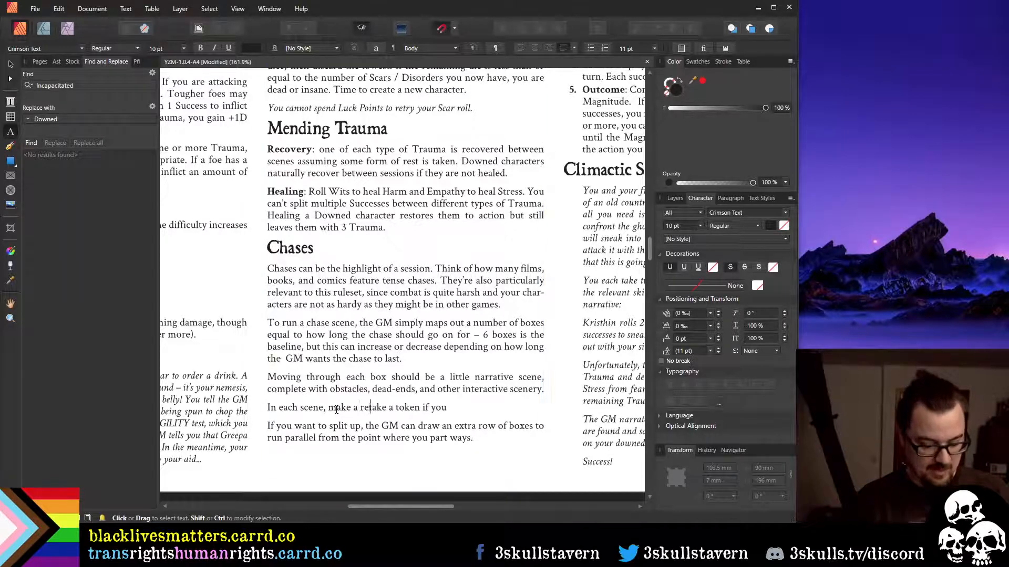
{"action": "type", "text": " test based"}
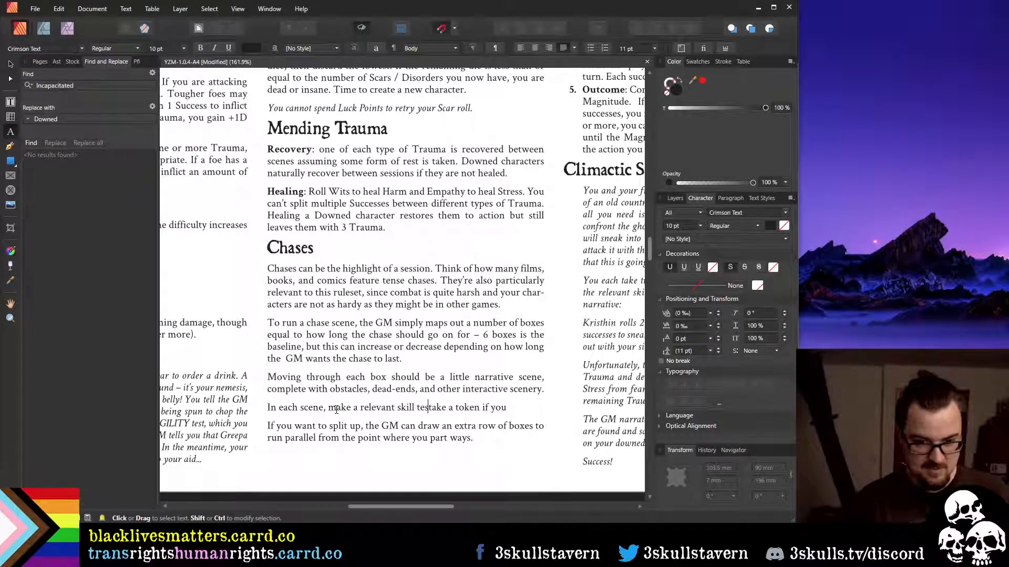
{"action": "type", "text": " on t"}
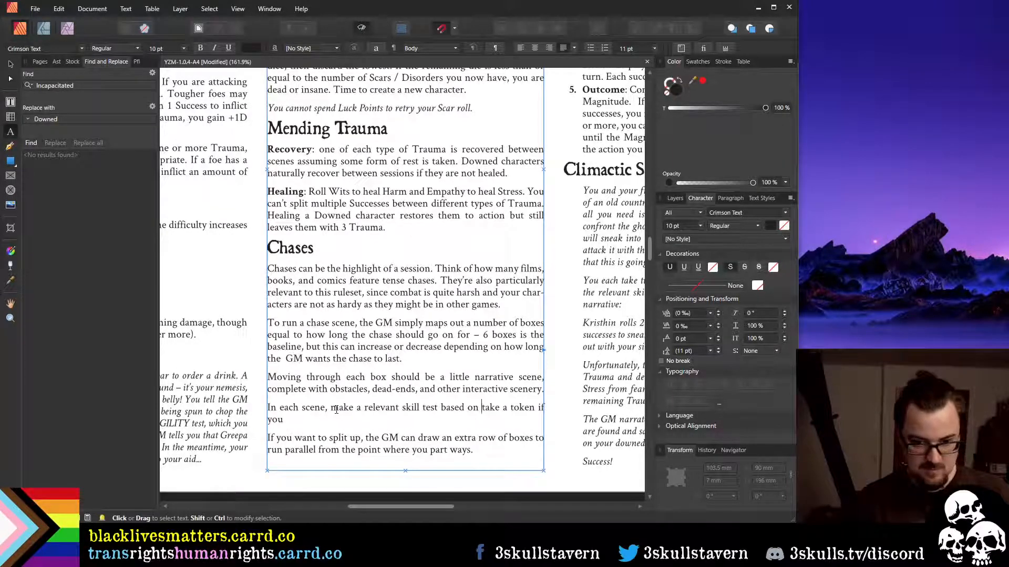
Remove the opening "In each scene," so the Chases paragraph begins with a capitalised "Make"
{"action": "key", "text": "Home"}
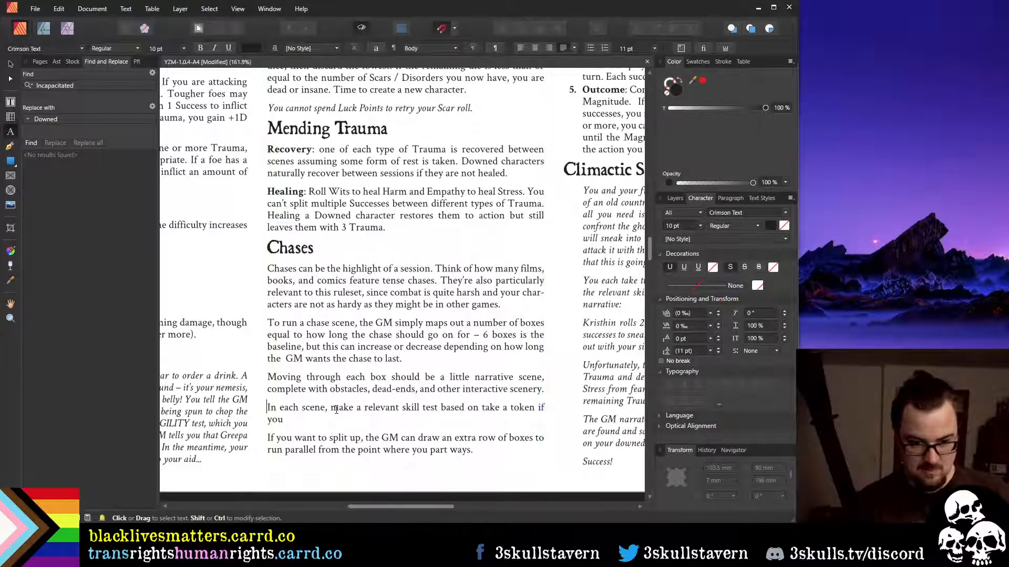
{"action": "left_click", "coordinate": [336, 410]}
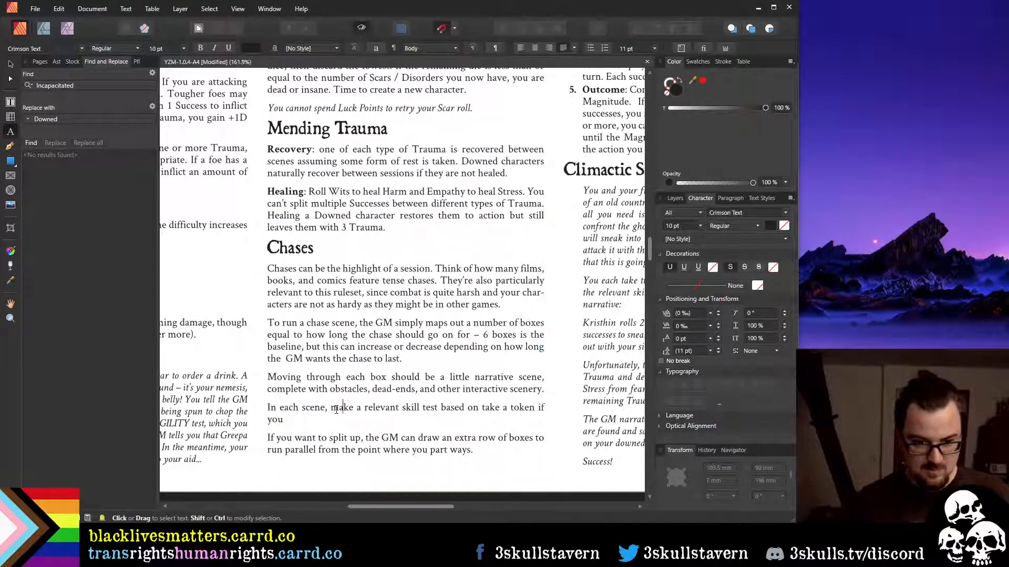
{"action": "key", "text": "shift+Home"}
{"action": "type", "text": "M"}
Insert "each scene, and" after "based on" so the sentence leads into "take a token if you"
{"action": "key", "text": "End"}
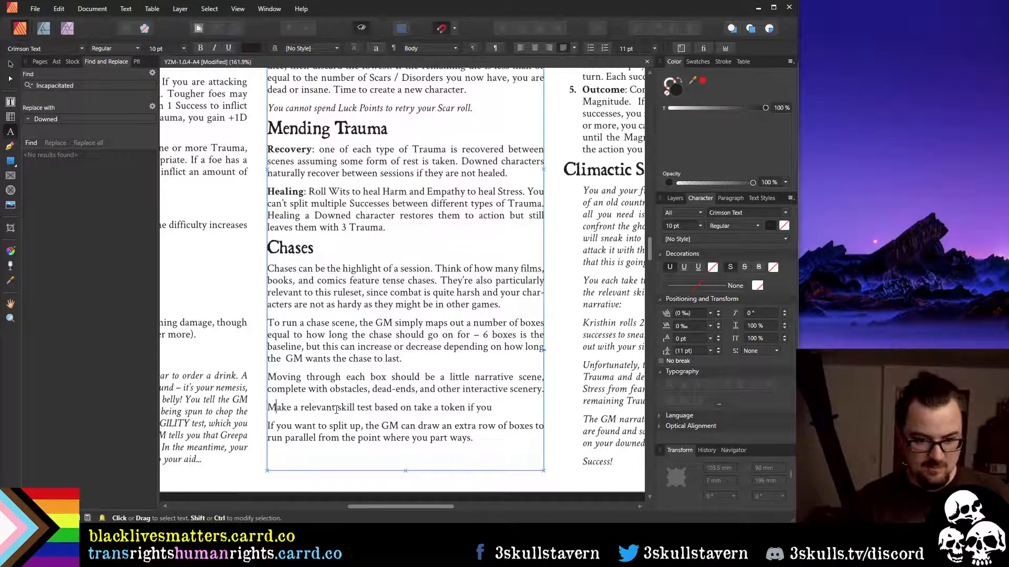
{"action": "key", "text": "ctrl+Left"}
{"action": "key", "text": "ctrl+Left"}
{"action": "key", "text": "ctrl+Left"}
{"action": "key", "text": "ctrl+Left"}
{"action": "key", "text": "ctrl+Left"}
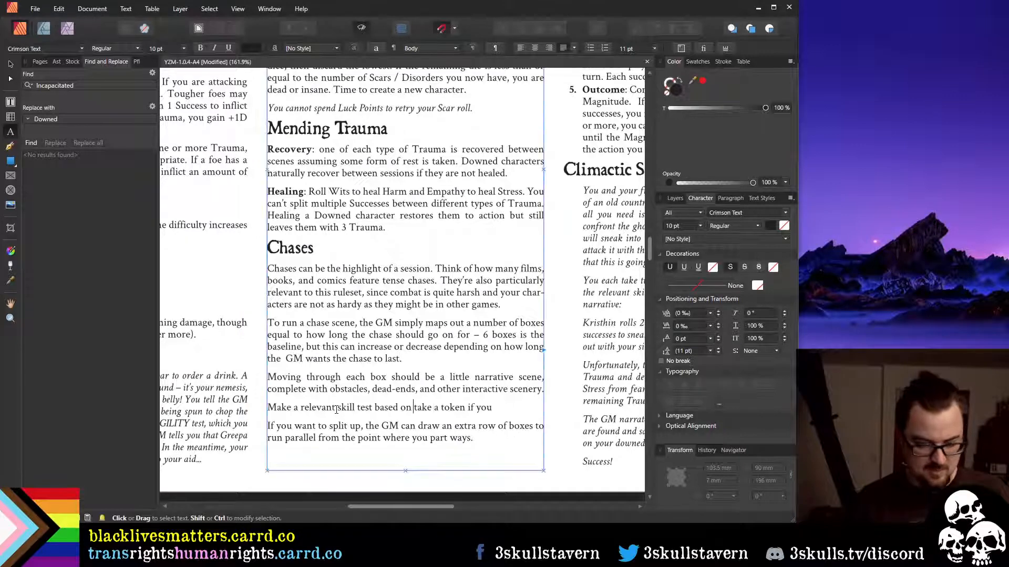
{"action": "type", "text": "wh"}
{"action": "key", "text": "BackSpace"}
{"action": "key", "text": "BackSpace"}
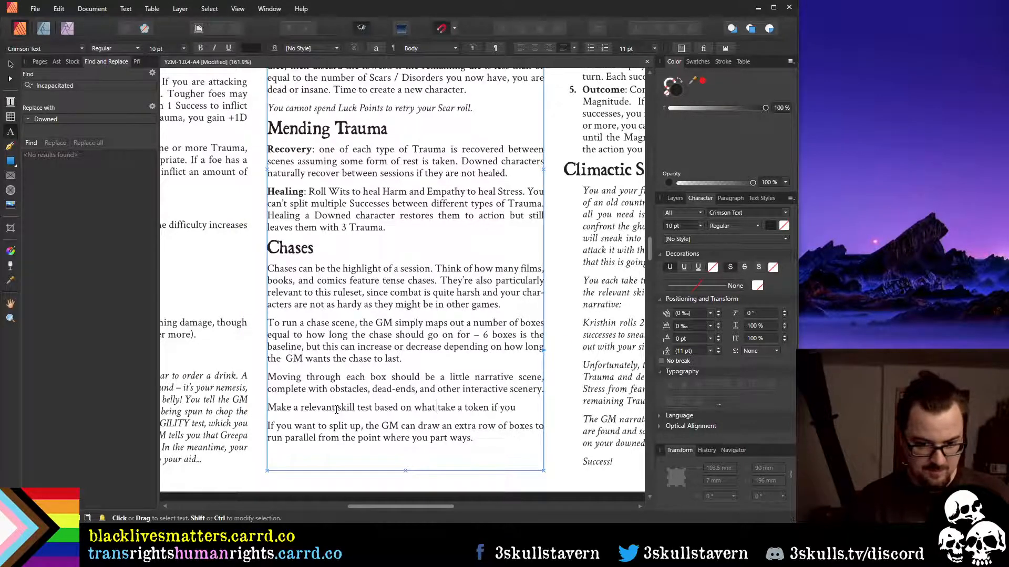
{"action": "type", "text": "each scene"}
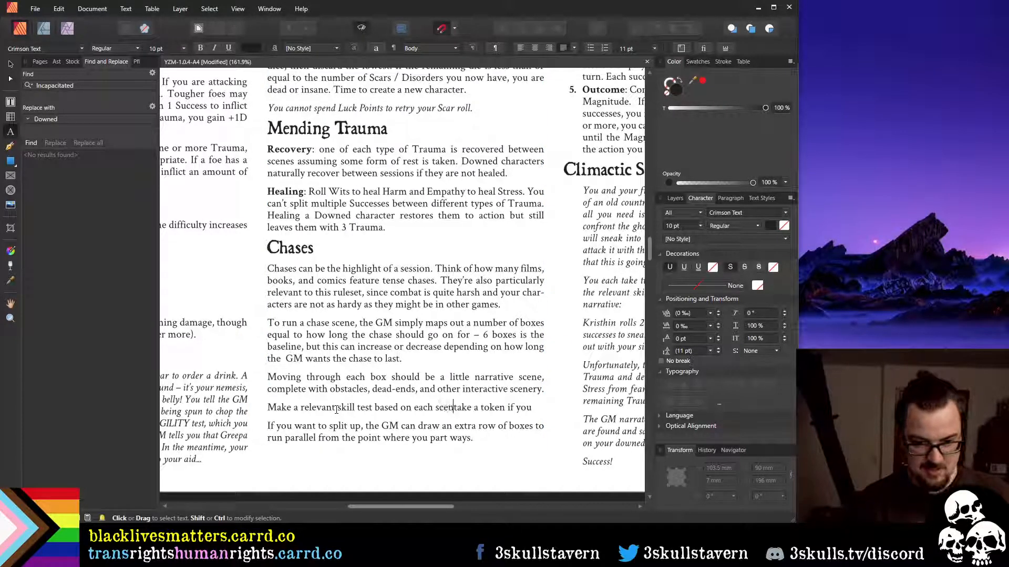
{"action": "type", "text": ", and take a token if you "}
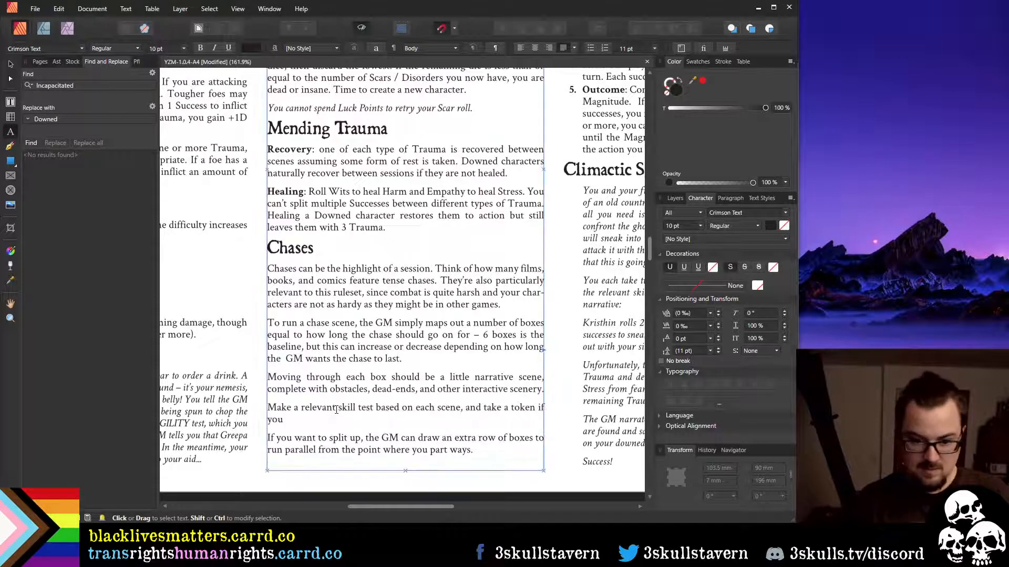
End the skill test sentence with "succeed." and add the sentence "If you fail, the GM gets a token."
{"action": "type", "text": "succeed."}
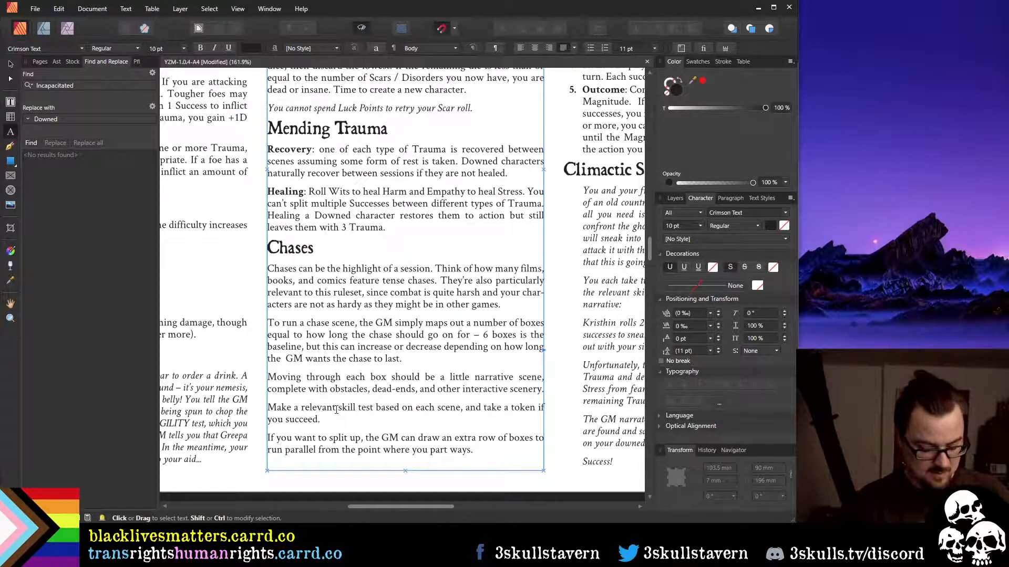
{"action": "type", "text": " If you fail, t"}
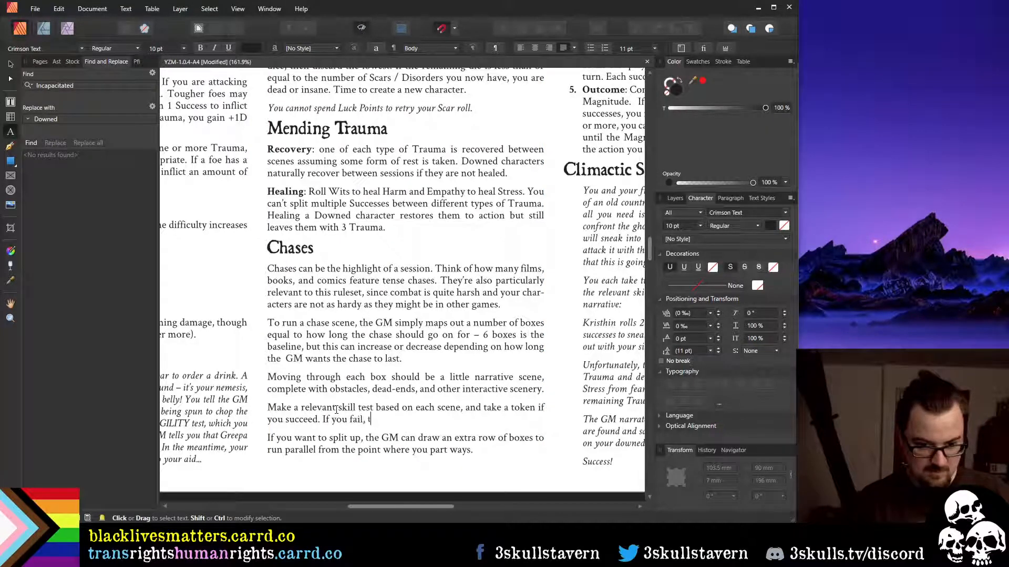
{"action": "type", "text": "he GM gets a token."}
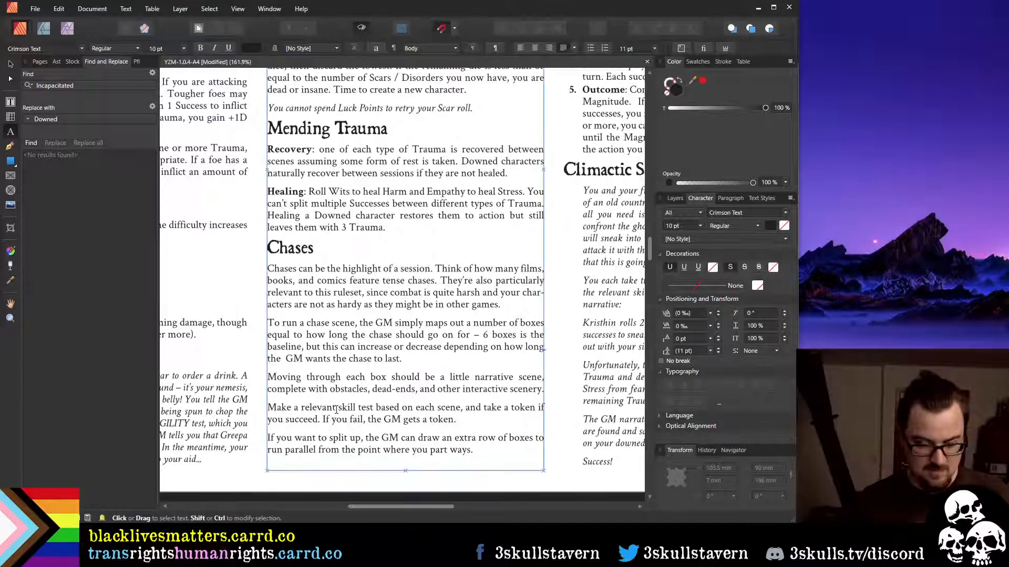
Delete the paragraph about splitting up and drawing an extra row of boxes at the end of the Chases section
{"action": "key", "text": "Right"}
{"action": "key", "text": "shift+Down"}
{"action": "key", "text": "shift+Down"}
{"action": "key", "text": "BackSpace"}
{"action": "key", "text": "BackSpace"}
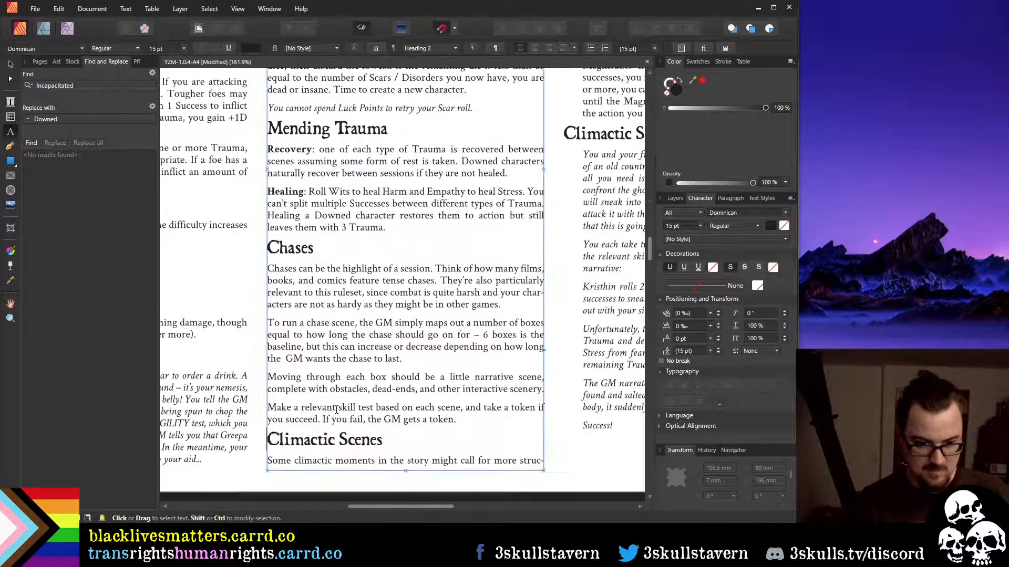
Add a closing Chases paragraph reading "When you have gone through all the boxes, whoever has the most tokens wins."
{"action": "key", "text": "Return"}
{"action": "type", "text": "Whe"}
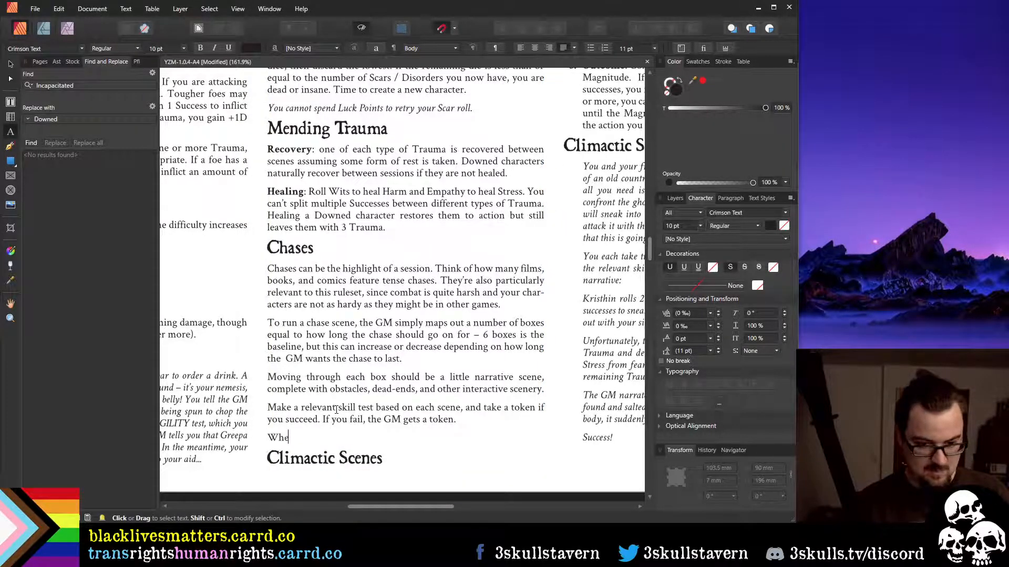
{"action": "type", "text": "n you h"}
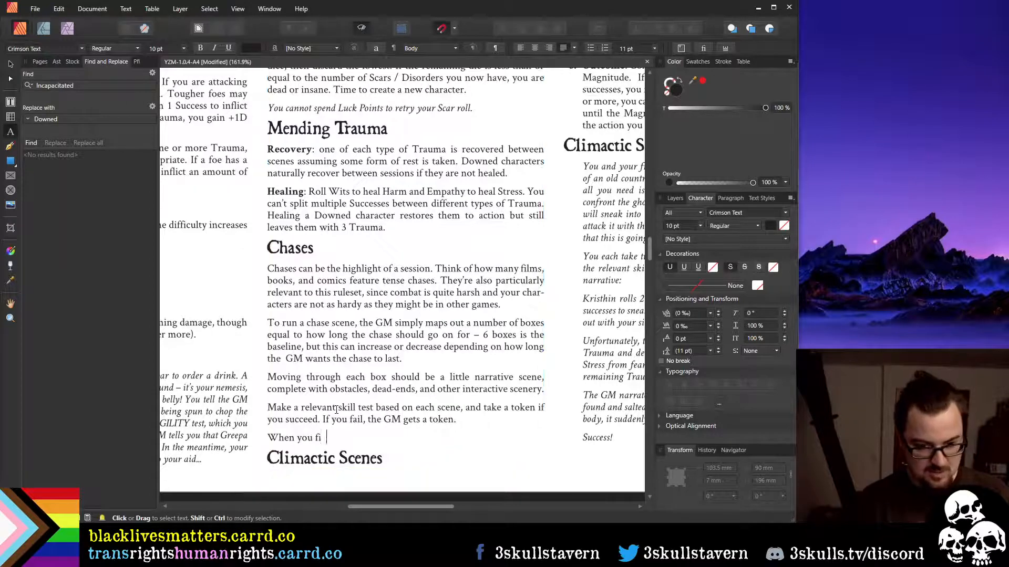
{"action": "type", "text": "ave gone thour"}
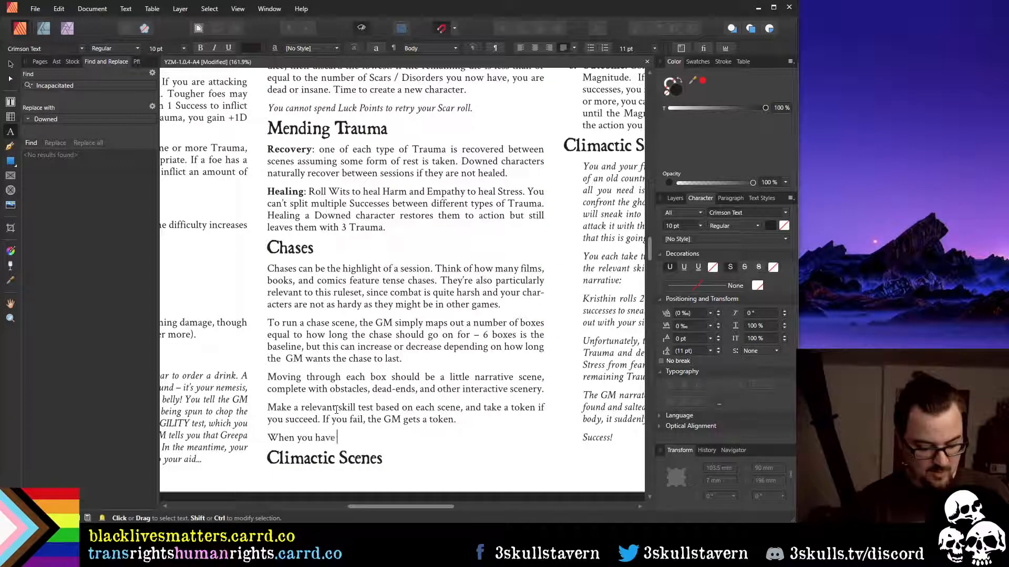
{"action": "key", "text": "BackSpace"}
{"action": "key", "text": "BackSpace"}
{"action": "key", "text": "BackSpace"}
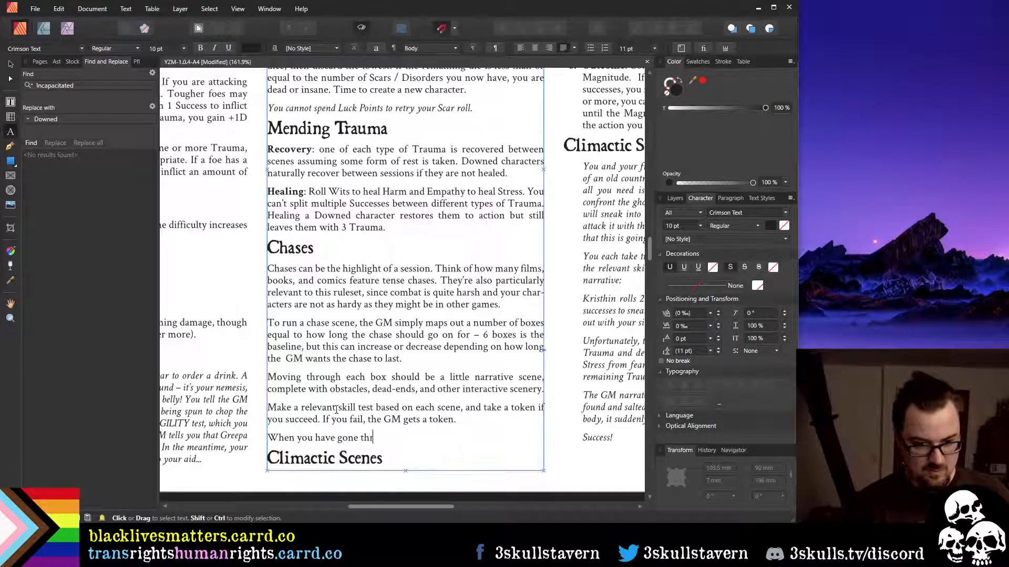
{"action": "type", "text": "rough all the boxe"}
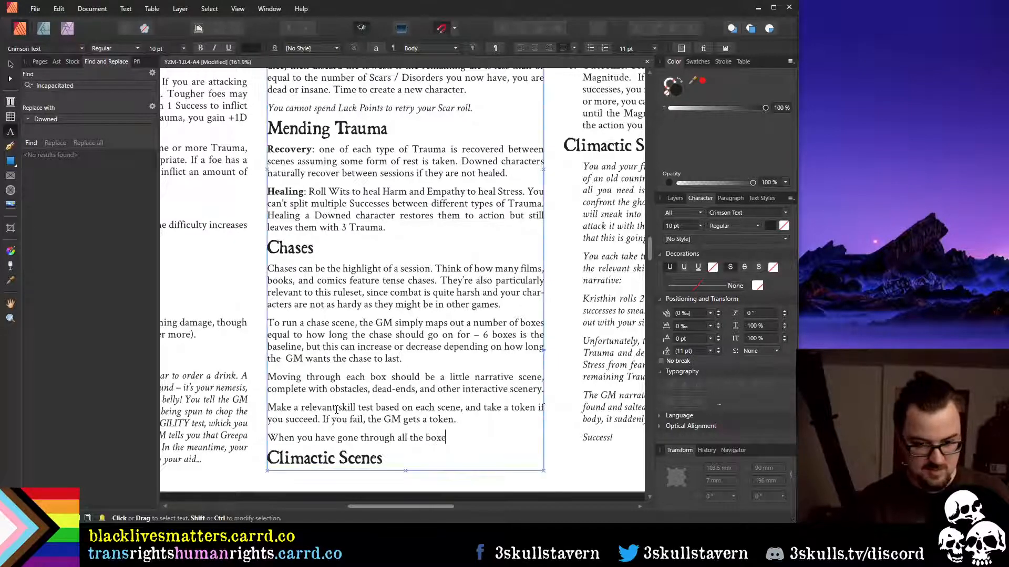
{"action": "type", "text": "s, whoever "}
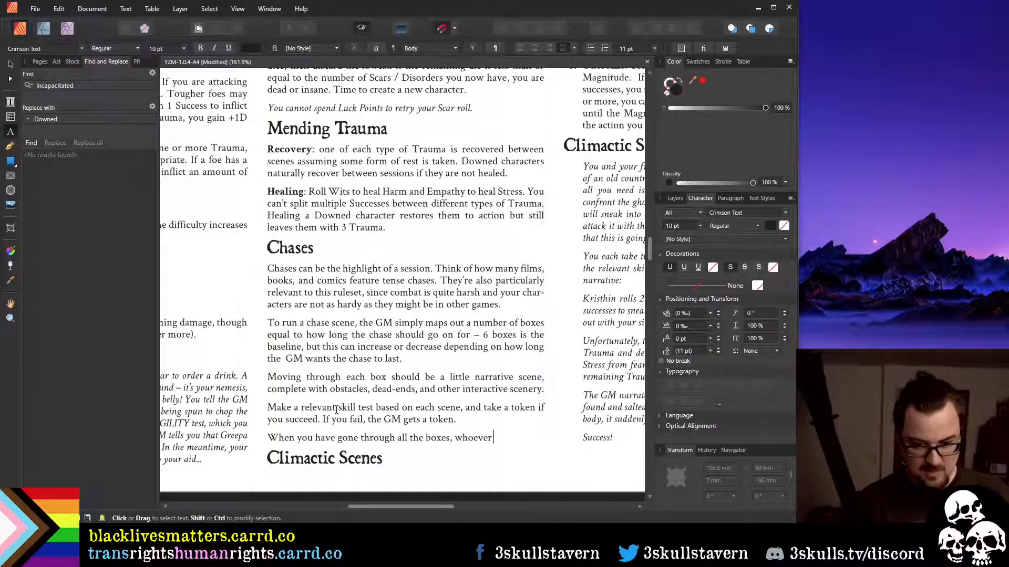
{"action": "type", "text": "has the most"}
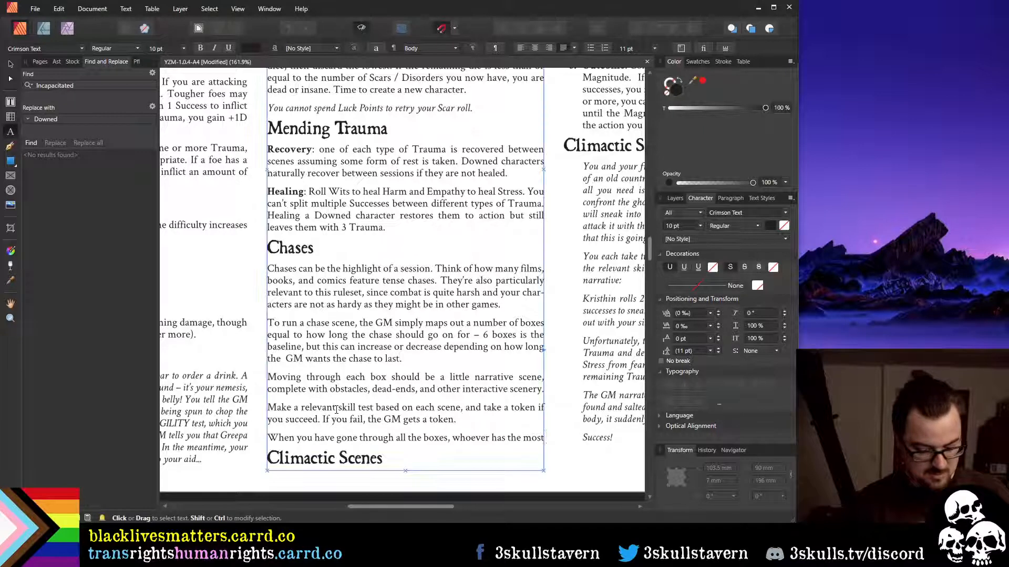
{"action": "type", "text": " tokens wins."}
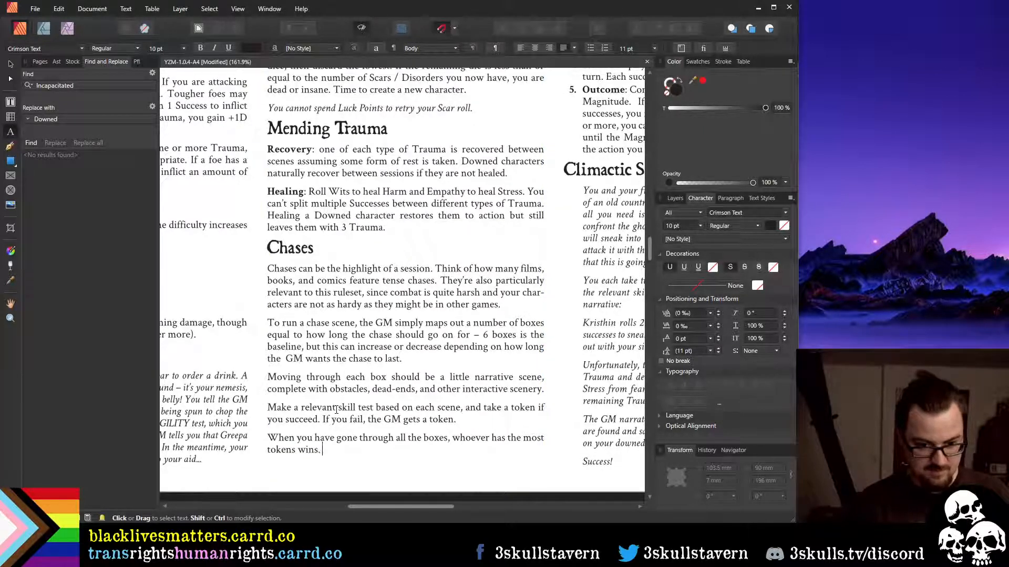
{"action": "key", "text": "Escape"}
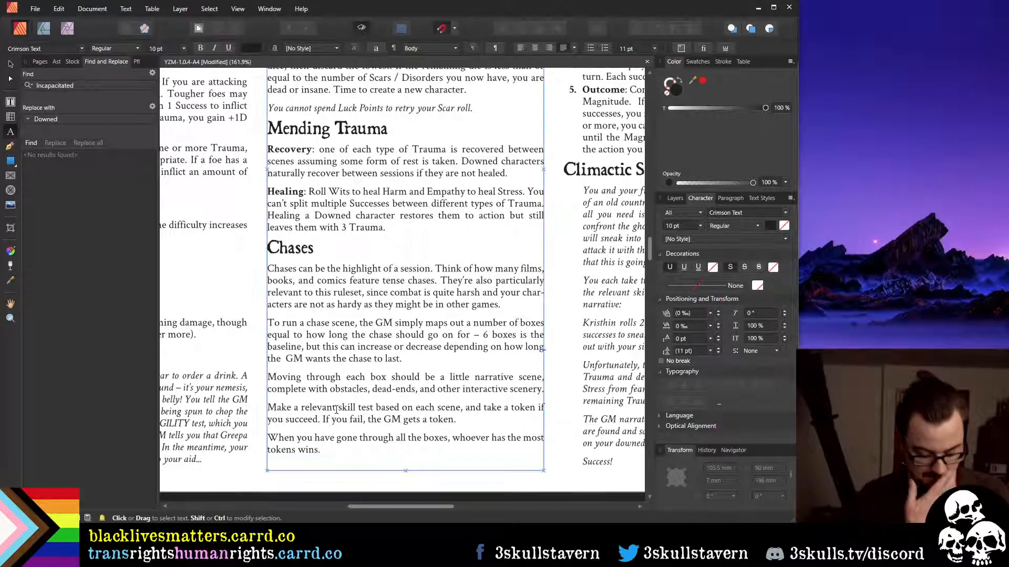
{"action": "type", "text": "I"}
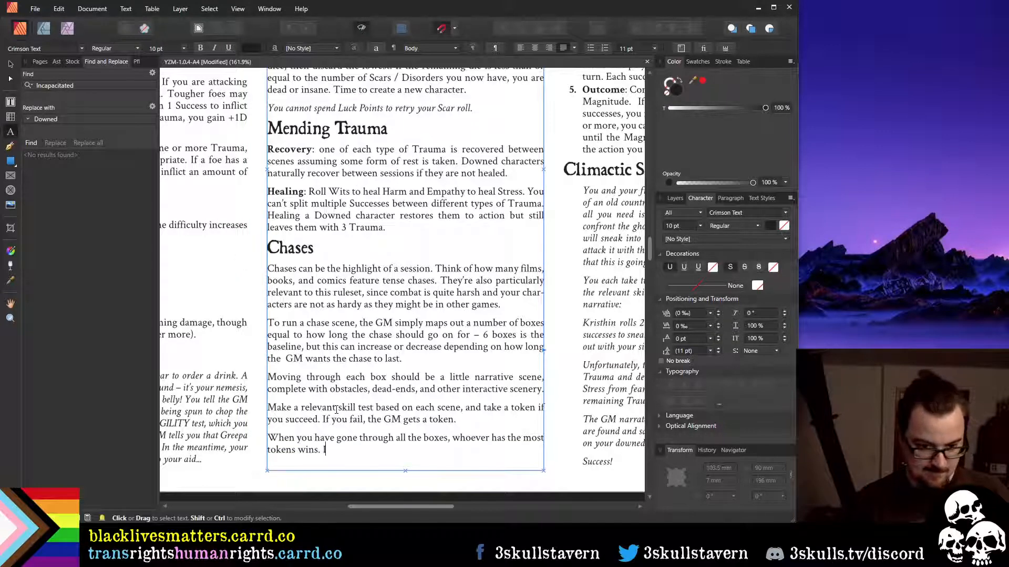
{"action": "type", "text": "f the"}
{"action": "key", "text": "Escape"}
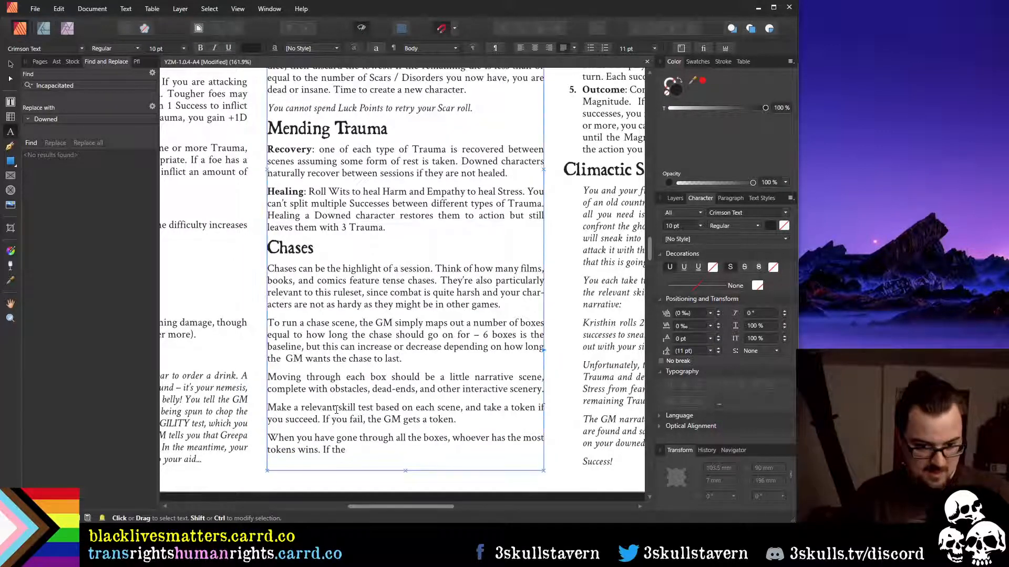
{"action": "key", "text": "BackSpace"}
{"action": "key", "text": "BackSpace"}
{"action": "key", "text": "BackSpace"}
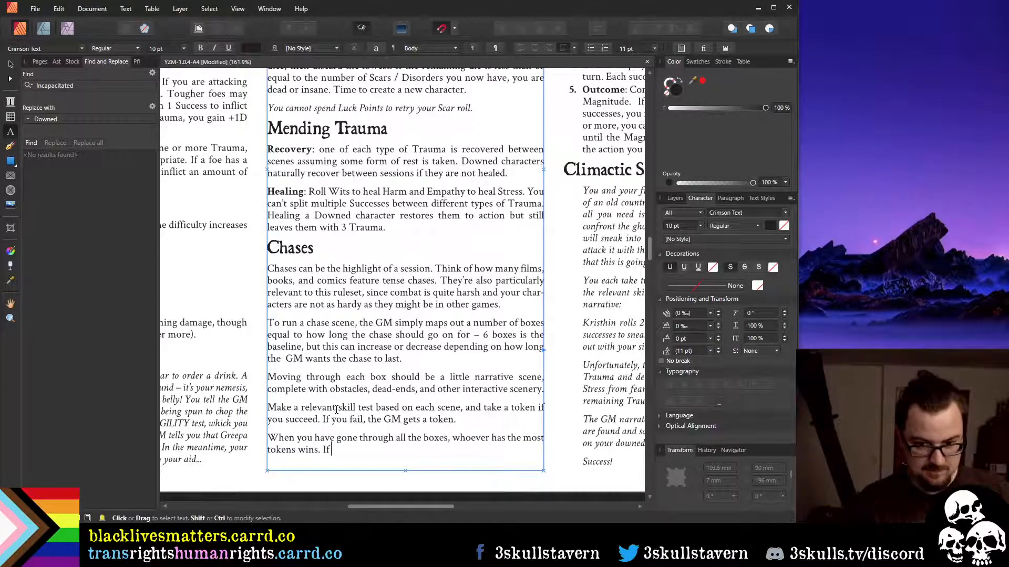
Replace everything from "whoever has the most tokens" to the end of the Chases section with "you have won"
{"action": "key", "text": "ctrl+Left"}
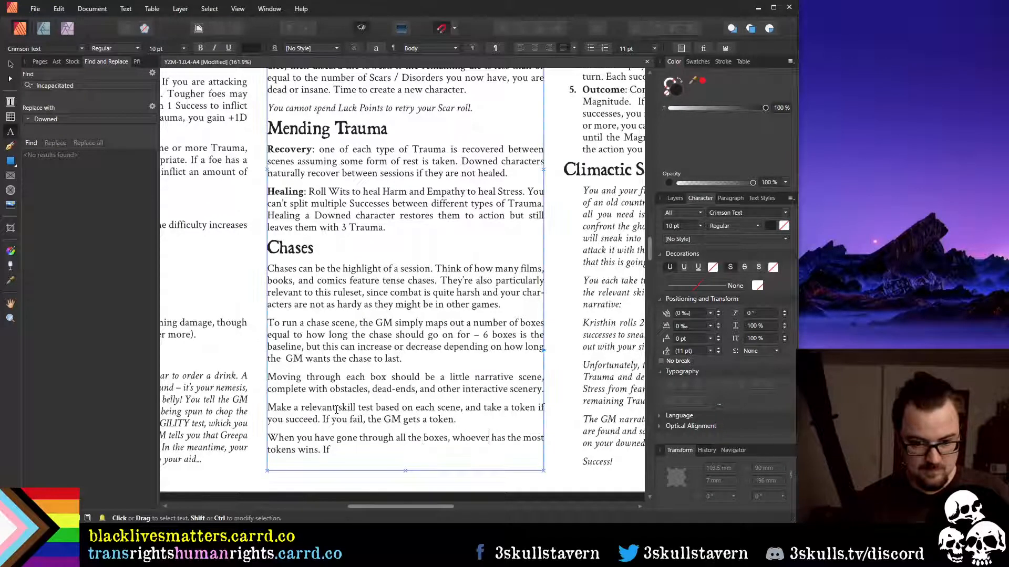
{"action": "key", "text": "ctrl+shift+End"}
{"action": "type", "text": "you hav"}
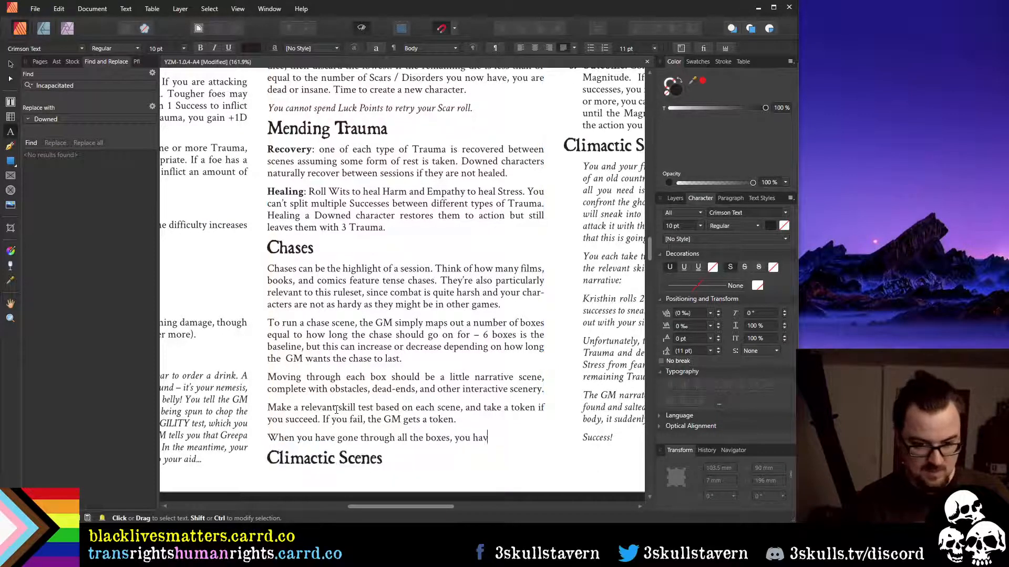
{"action": "type", "text": "e won"}
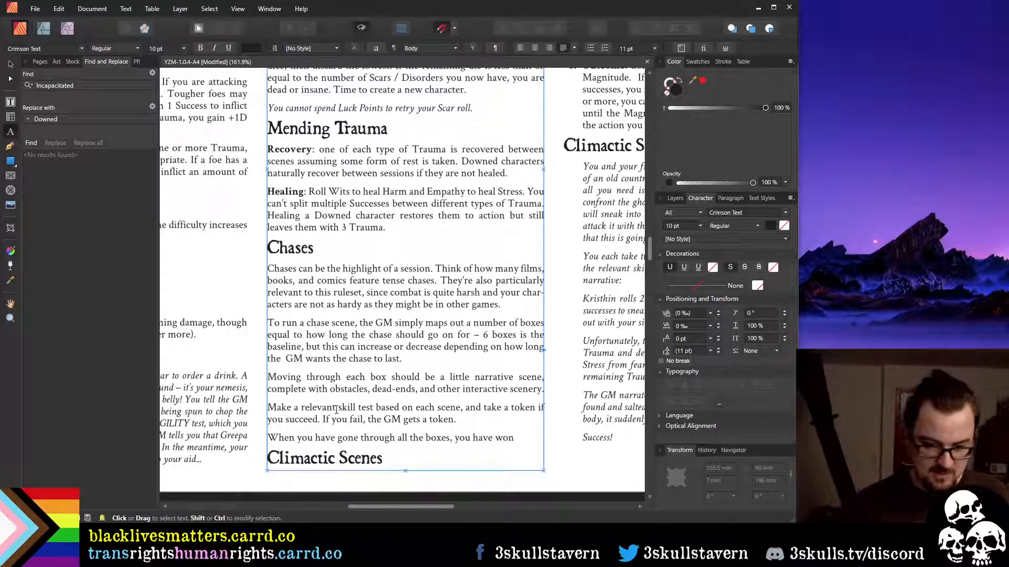
{"action": "key", "text": "ctrl+Left"}
{"action": "key", "text": "ctrl+shift+Left"}
{"action": "key", "text": "BackSpace"}
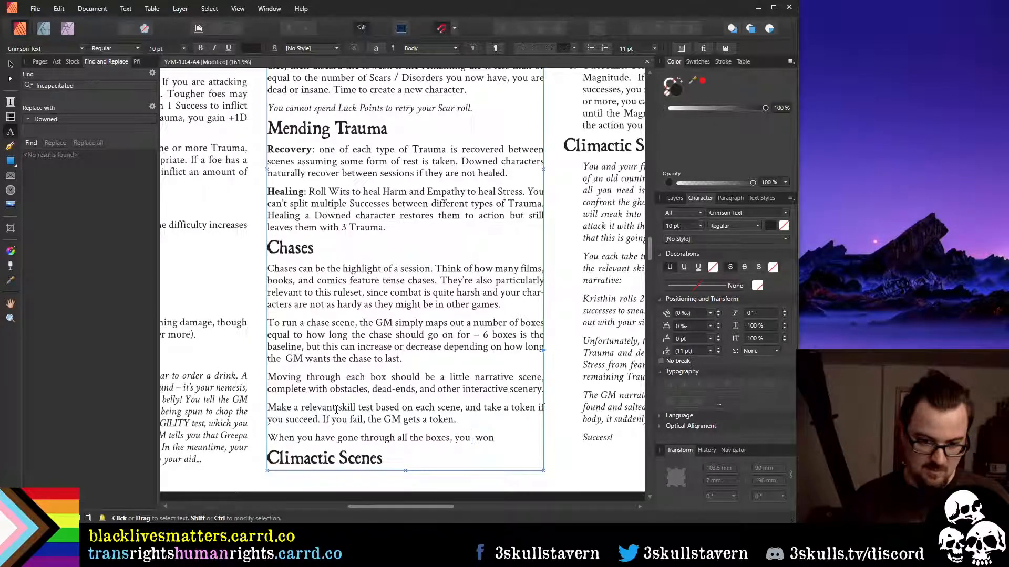
{"action": "type", "text": "have"}
Complete the winning condition in the last Chases paragraph with "if you have 2 or more tokens than the GM."
{"action": "key", "text": "End"}
{"action": "type", "text": "if"}
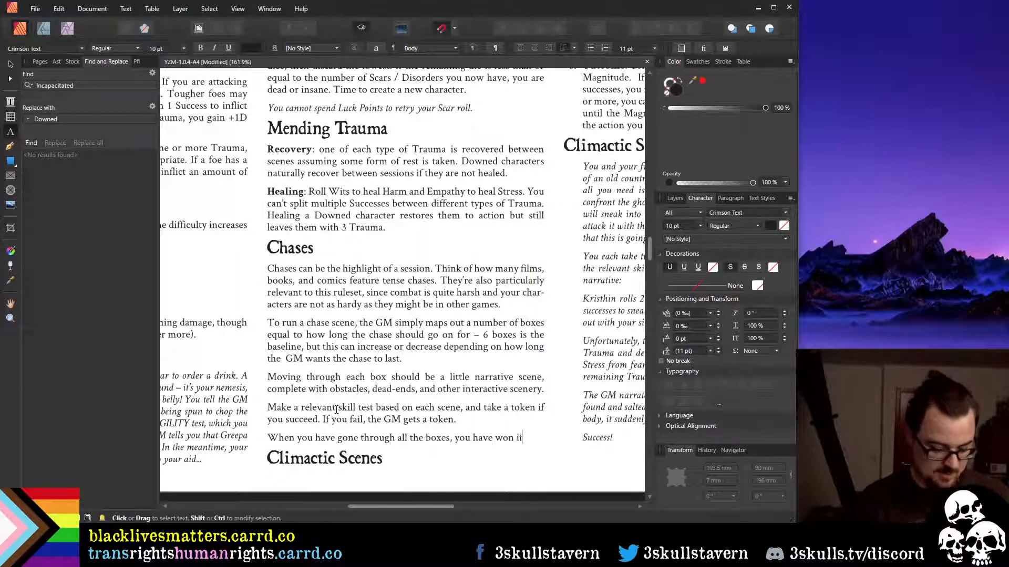
{"action": "type", "text": " you have 2"}
{"action": "type", "text": "or more tokens "}
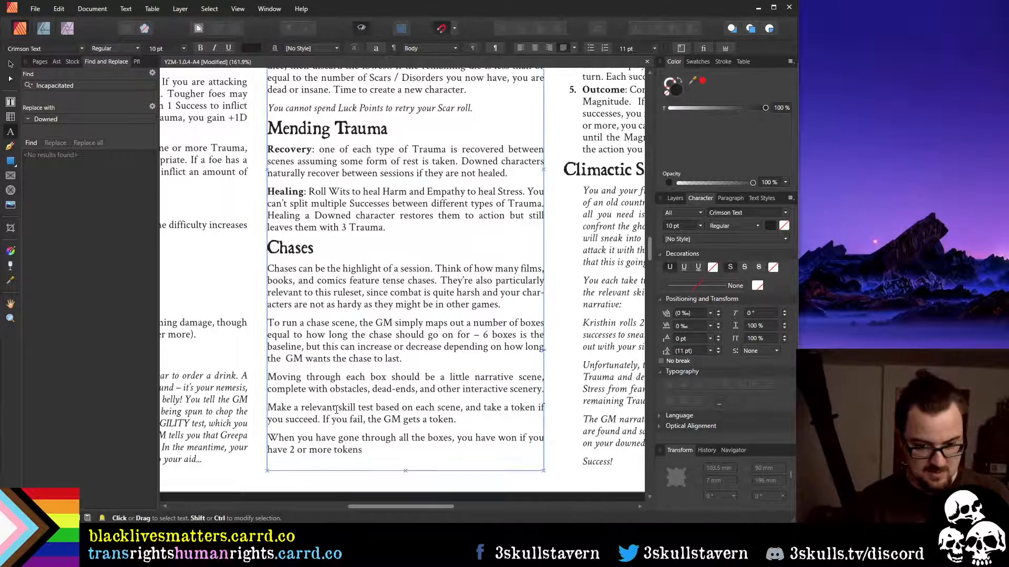
{"action": "type", "text": "than the GM."}
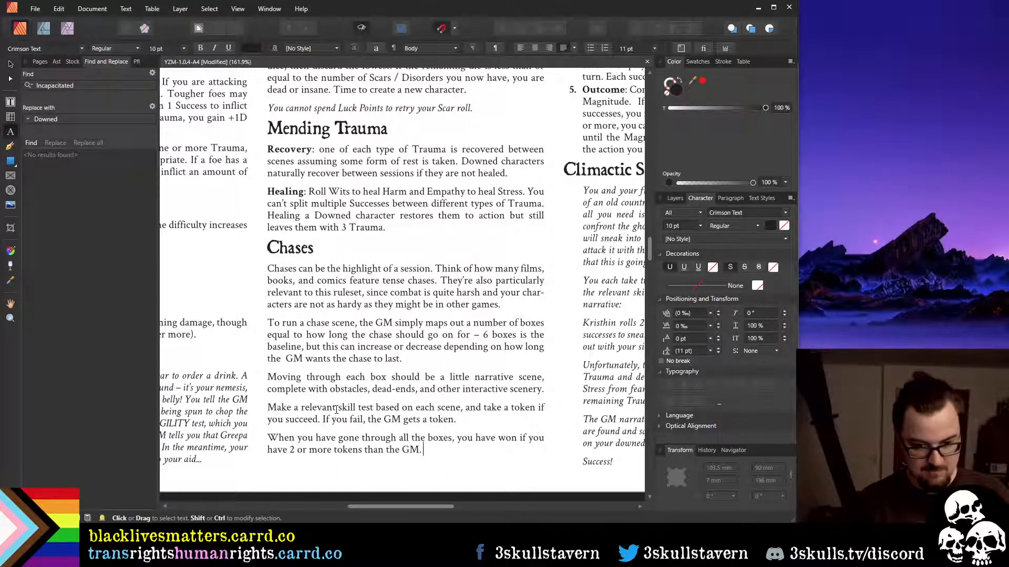
{"action": "key", "text": "Escape"}
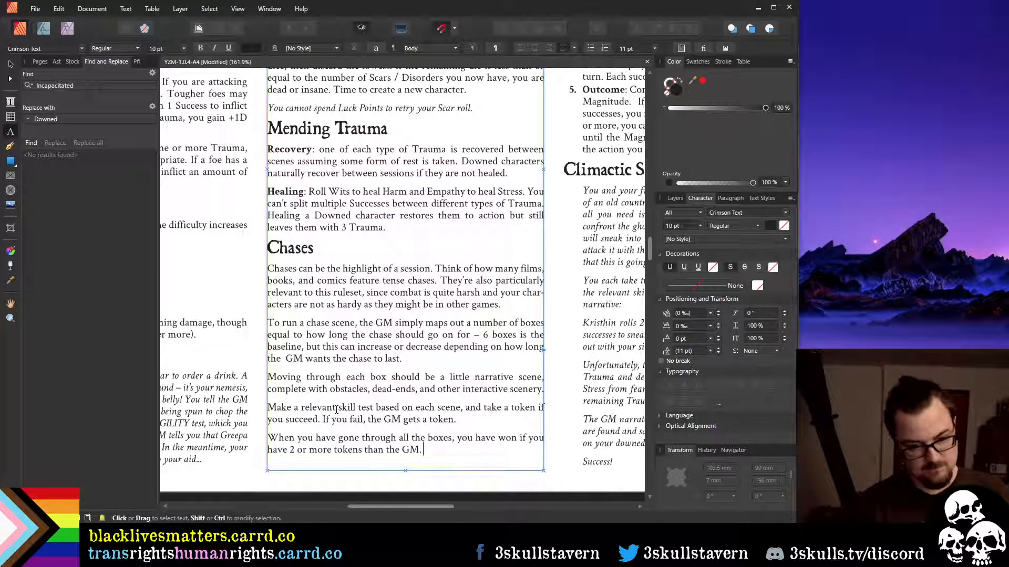
{"action": "key", "text": "Up"}
{"action": "key", "text": "Delete"}
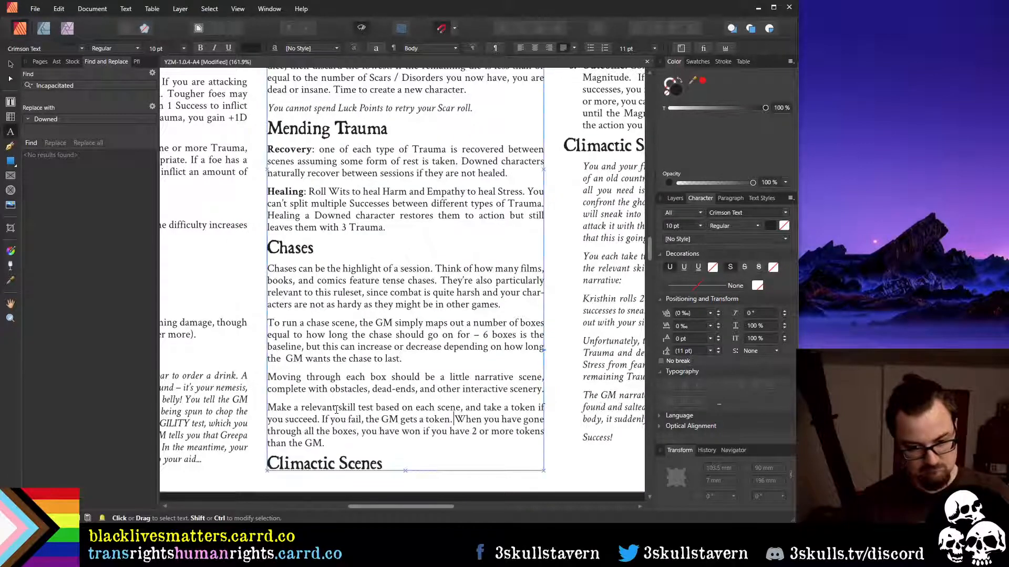
{"action": "key", "text": "Down"}
{"action": "key", "text": "Up"}
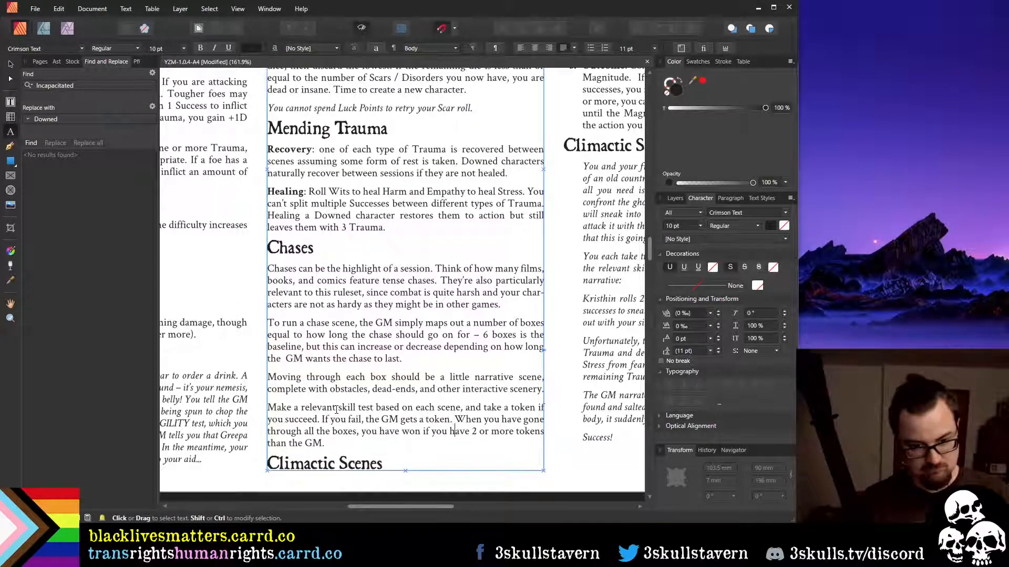
{"action": "key", "text": "Up"}
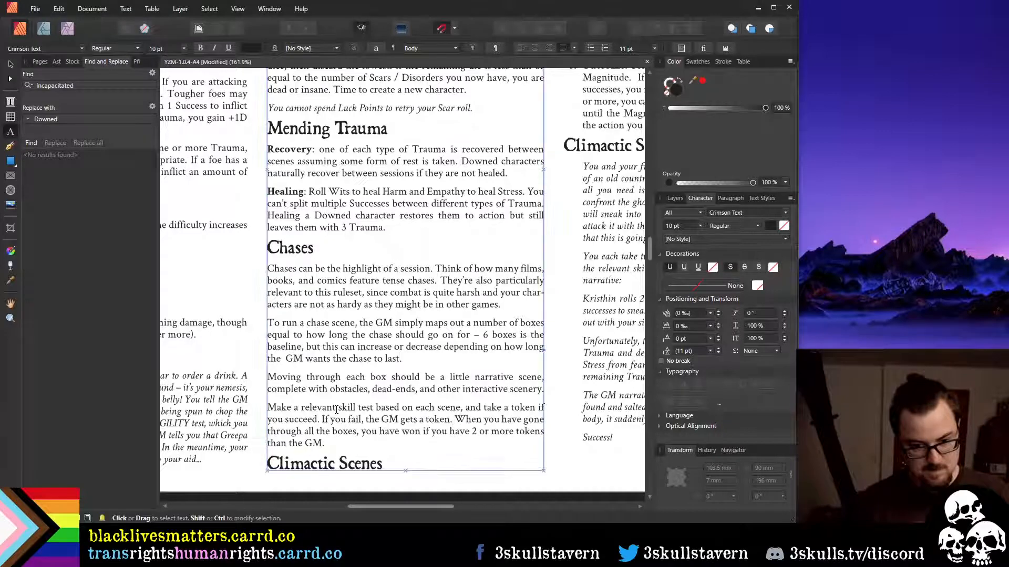
{"action": "key", "text": "Return"}
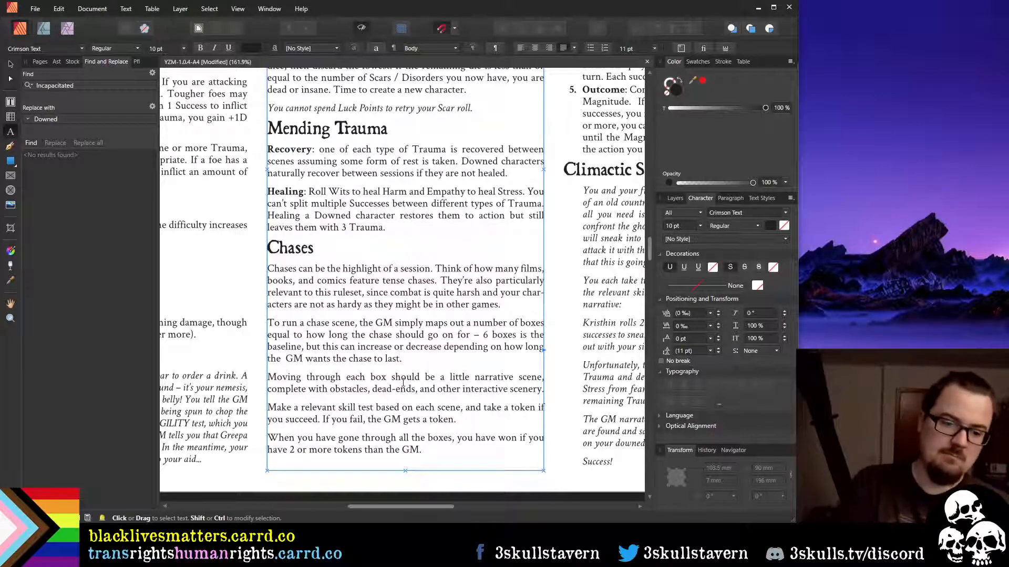
Remove the extra space before "GM wants the chase to last" and change the baseline number of boxes to 5
{"action": "left_click", "coordinate": [283, 362]}
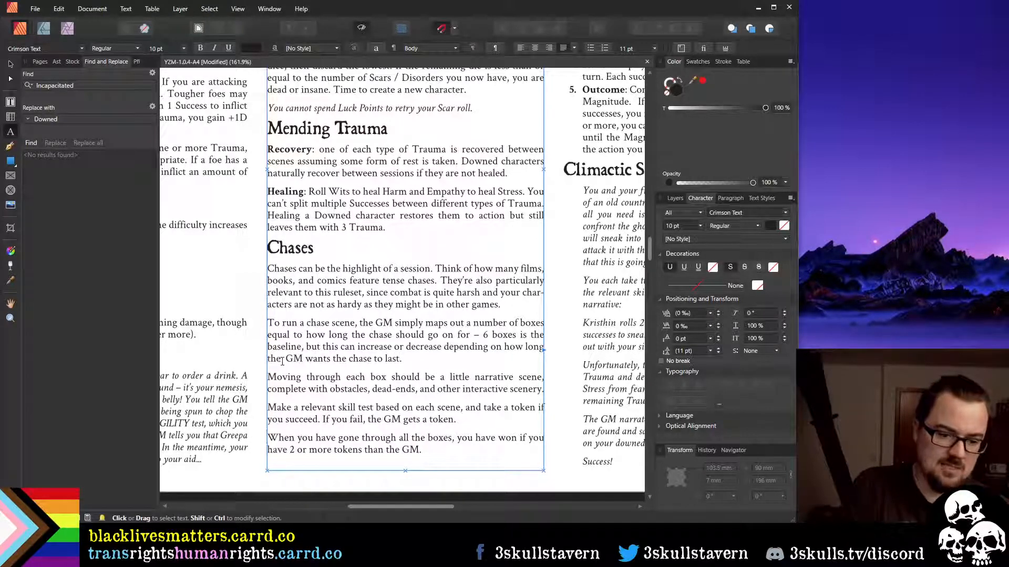
{"action": "key", "text": "BackSpace"}
{"action": "left_click", "coordinate": [452, 362]}
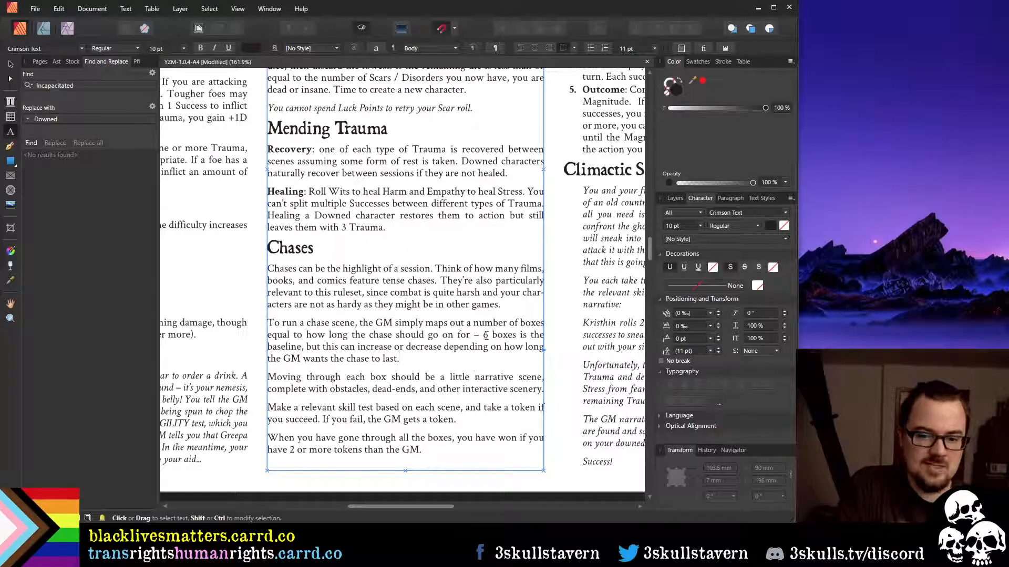
{"action": "double_click", "coordinate": [487, 335]}
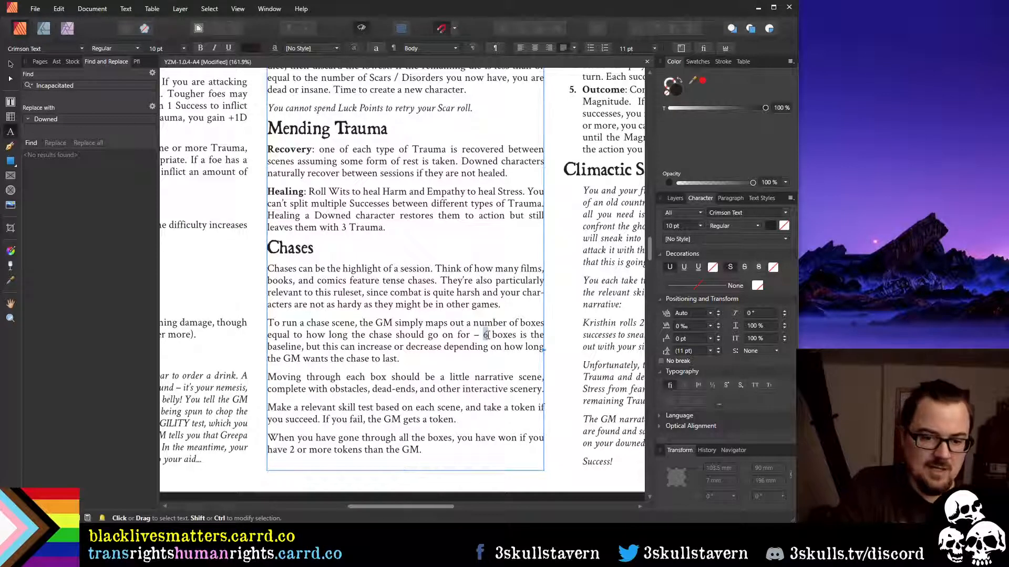
{"action": "type", "text": "5"}
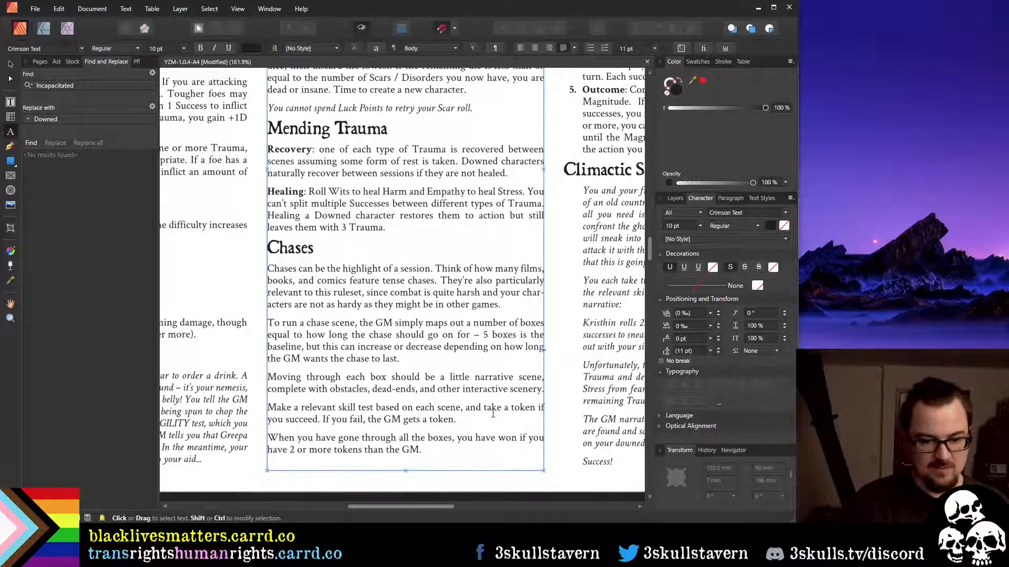
Start the skill test sentence in Chases with "Taking it in turns," and make the following "make" lowercase
{"action": "type", "text": "Taking it in t"}
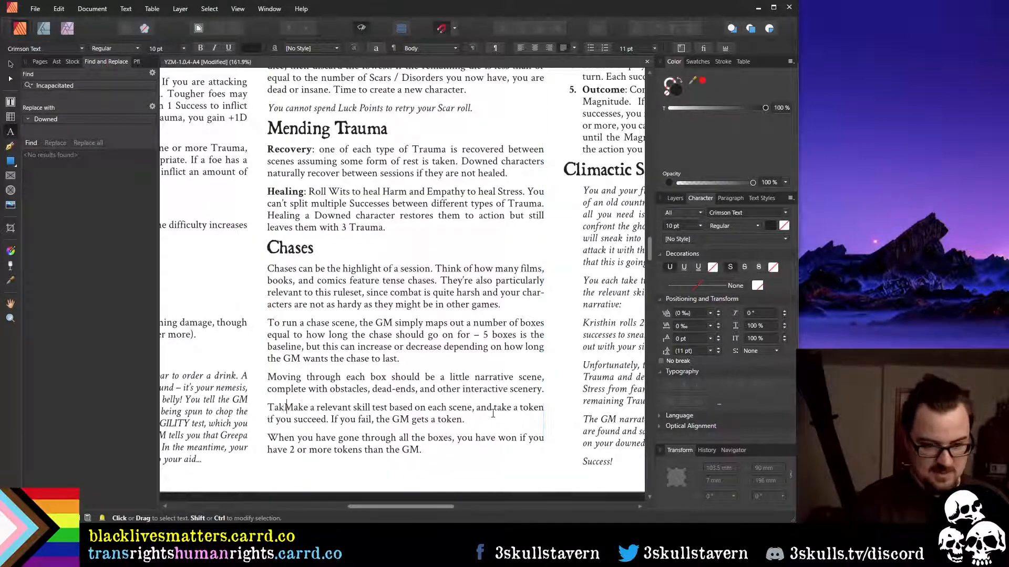
{"action": "type", "text": "urns, m"}
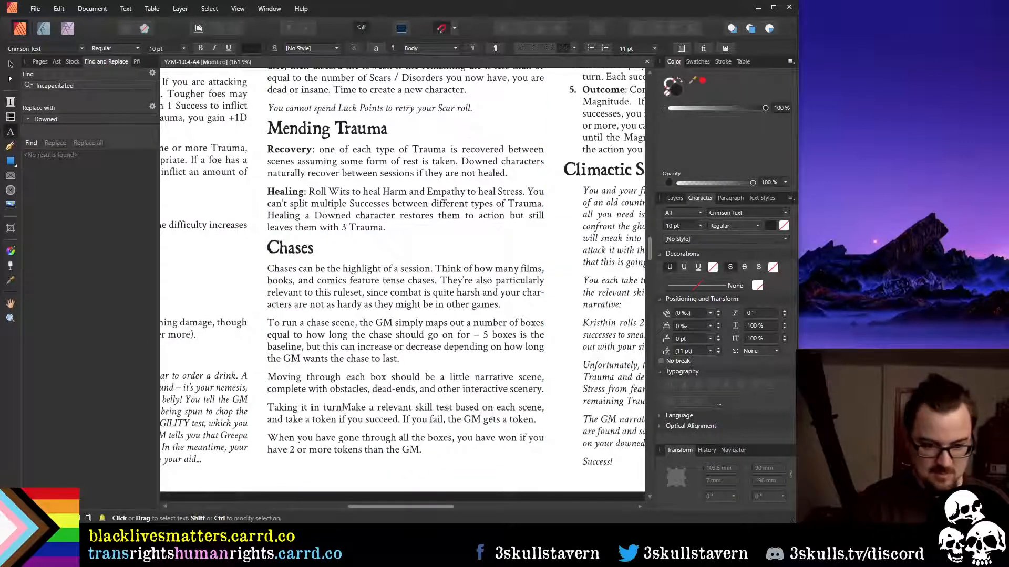
{"action": "key", "text": "Delete"}
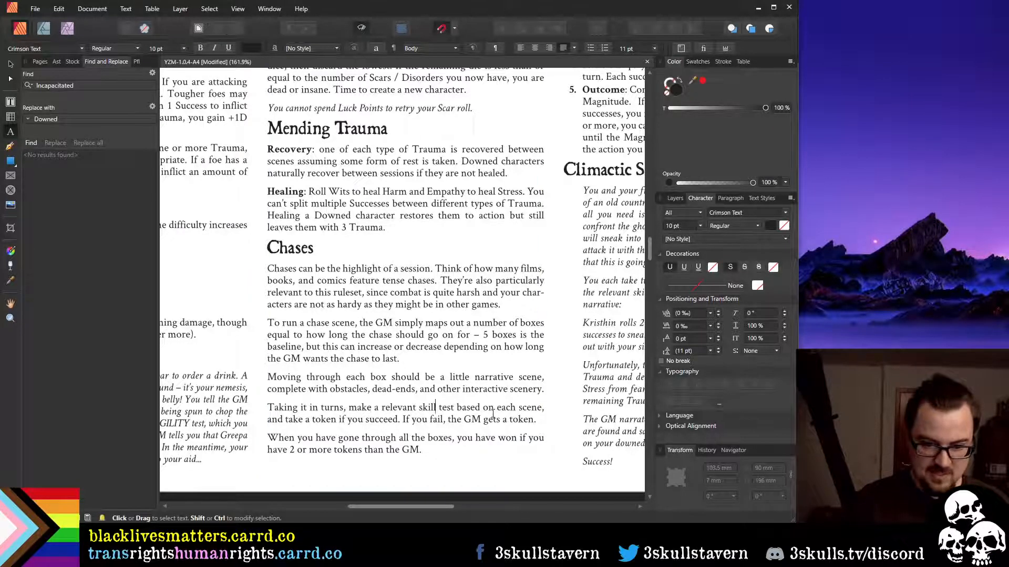
{"action": "key", "text": "Right"}
{"action": "key", "text": "Right"}
{"action": "key", "text": "Right"}
{"action": "key", "text": "Right"}
{"action": "key", "text": "Right"}
{"action": "key", "text": "Right"}
{"action": "key", "text": "Right"}
{"action": "key", "text": "Right"}
{"action": "key", "text": "Right"}
{"action": "key", "text": "Right"}
{"action": "key", "text": "Right"}
{"action": "key", "text": "Right"}
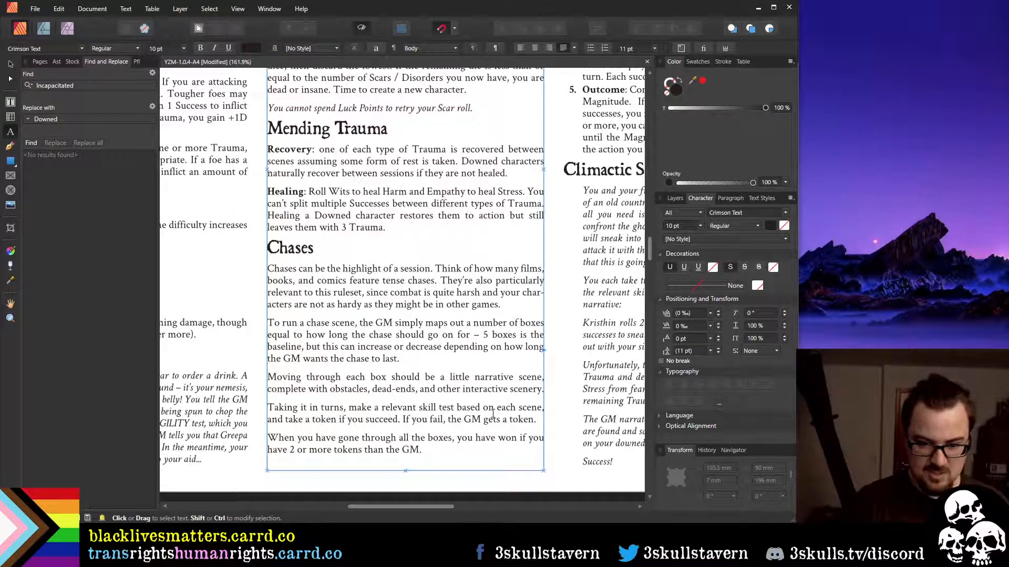
{"action": "key", "text": "End"}
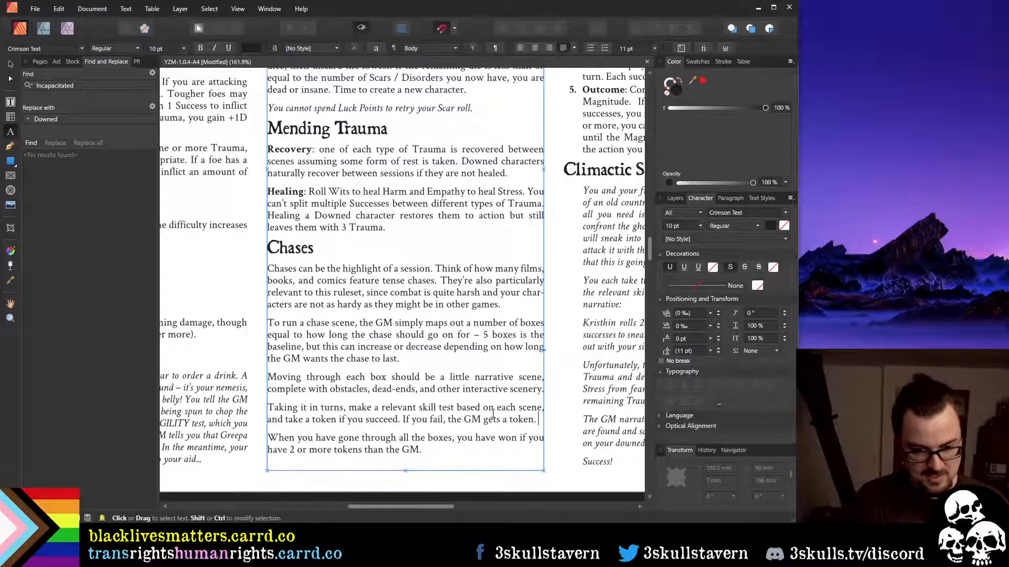
{"action": "key", "text": "Down"}
{"action": "key", "text": "Down"}
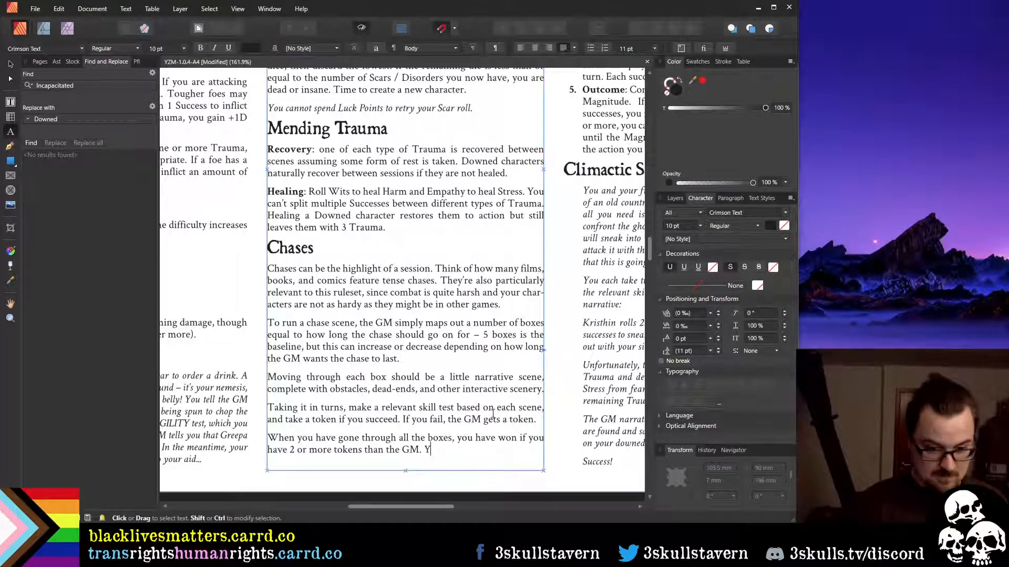
{"action": "type", "text": "You can push"}
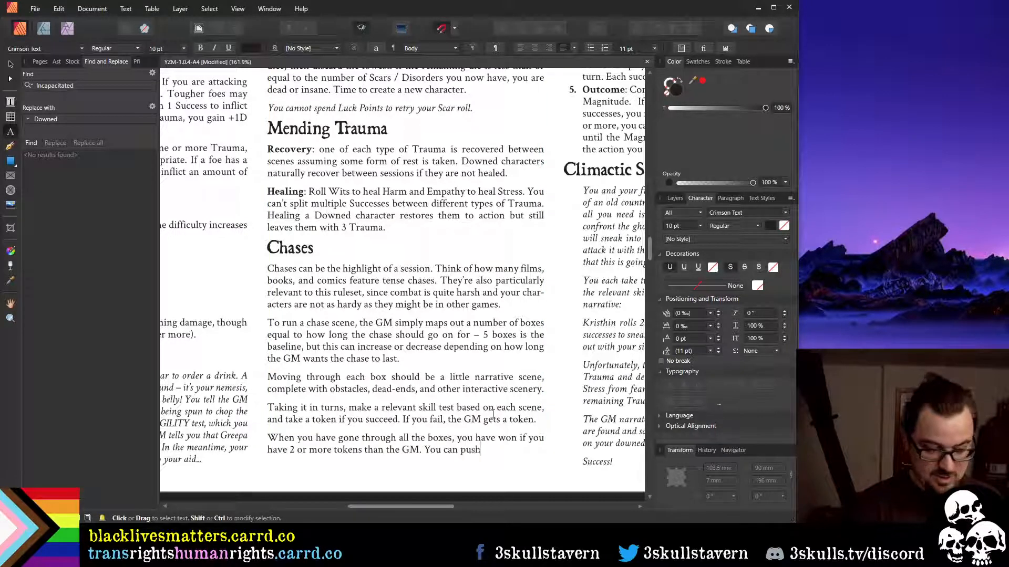
{"action": "type", "text": " as normal."}
{"action": "key", "text": "Escape"}
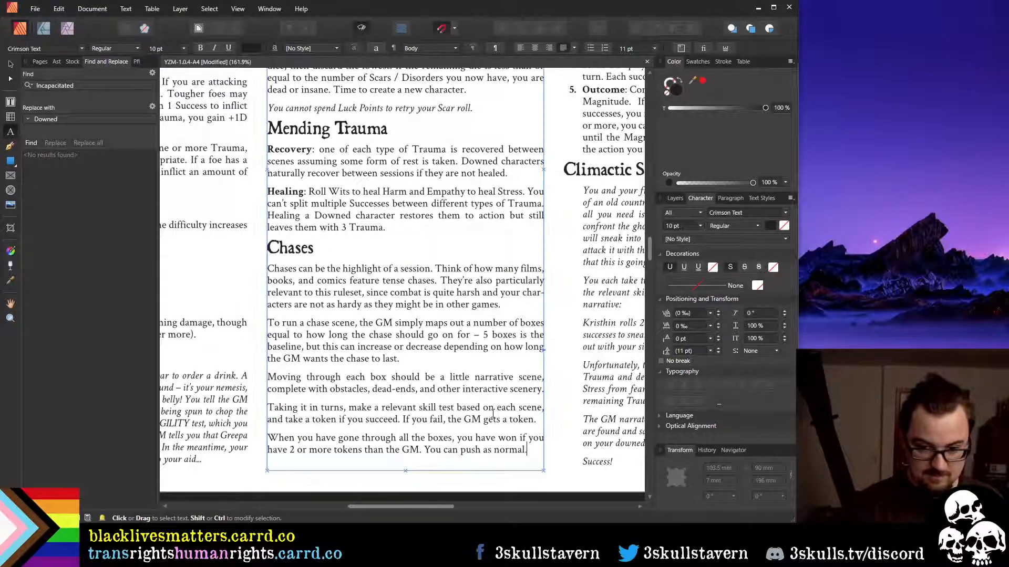
{"action": "key", "text": "ctrl+shift+Left"}
{"action": "key", "text": "ctrl+shift+Left"}
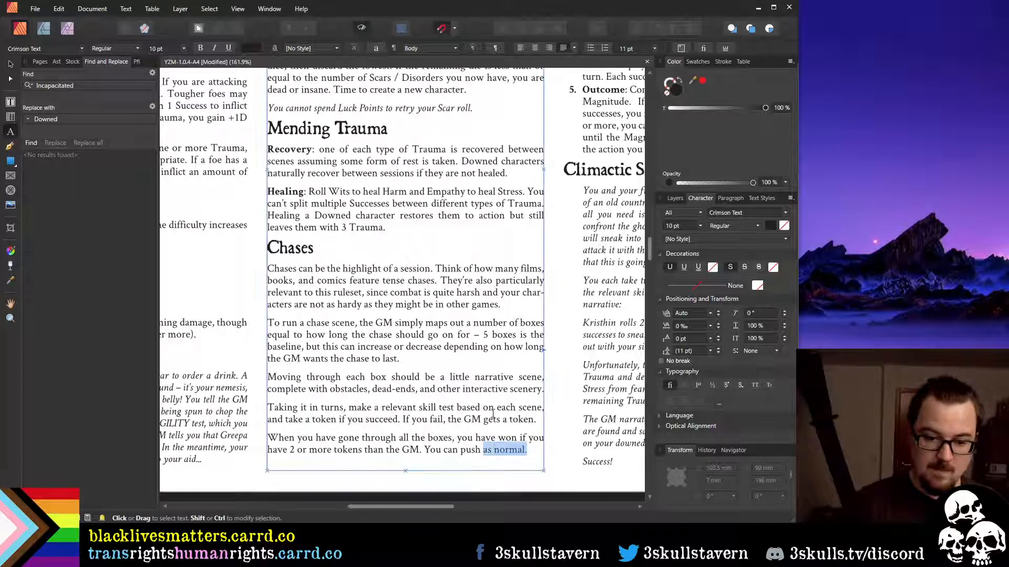
{"action": "key", "text": "BackSpace"}
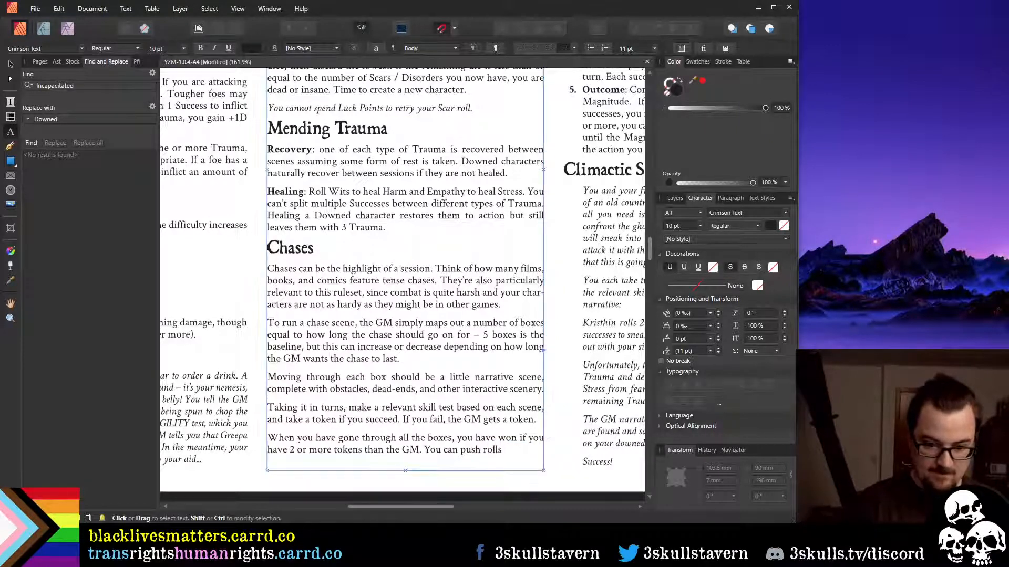
{"action": "key", "text": "ctrl+BackSpace"}
{"action": "key", "text": "ctrl+BackSpace"}
{"action": "key", "text": "ctrl+BackSpace"}
{"action": "key", "text": "BackSpace"}
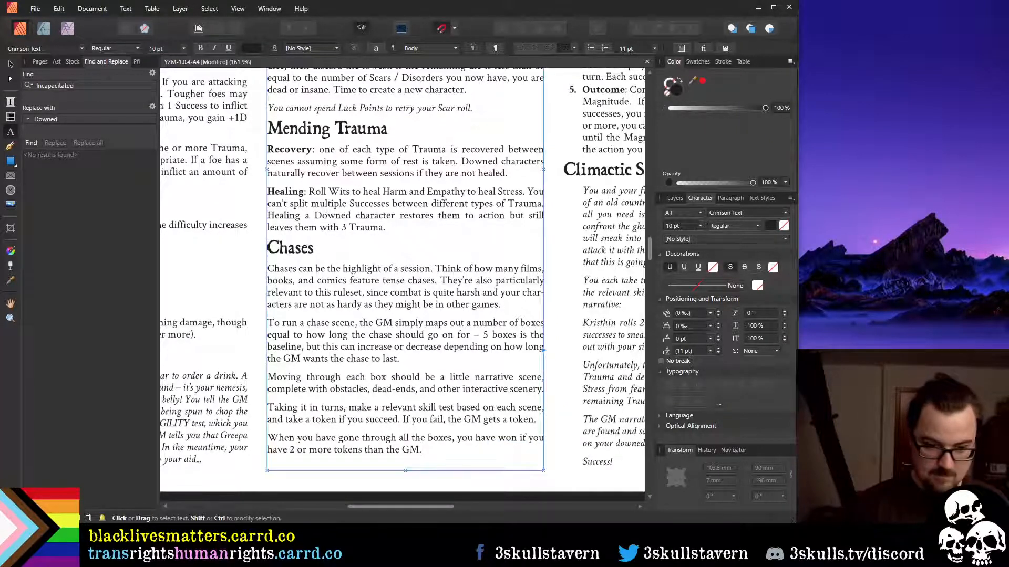
Add "Each skill test can be pushed like normal." to the end of the "Taking it in turns" paragraph in Chases
{"action": "key", "text": "Up"}
{"action": "key", "text": "Up"}
{"action": "key", "text": "End"}
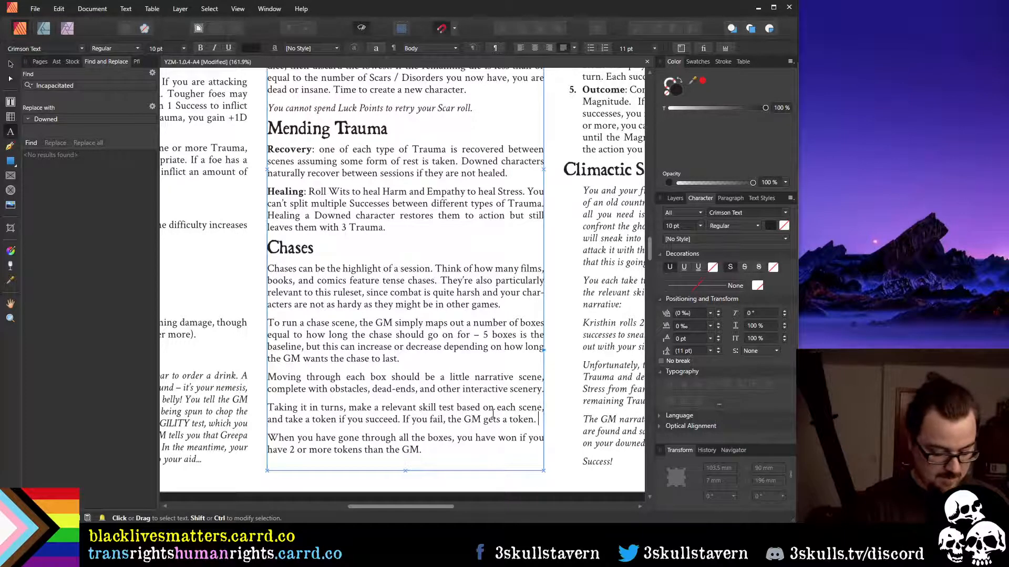
{"action": "type", "text": "Each "}
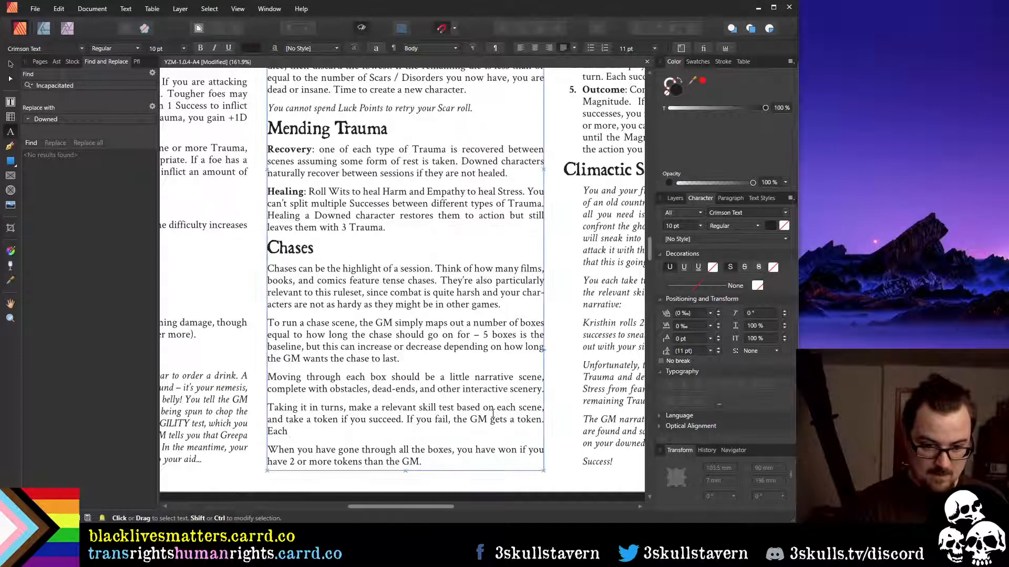
{"action": "type", "text": "skill test"}
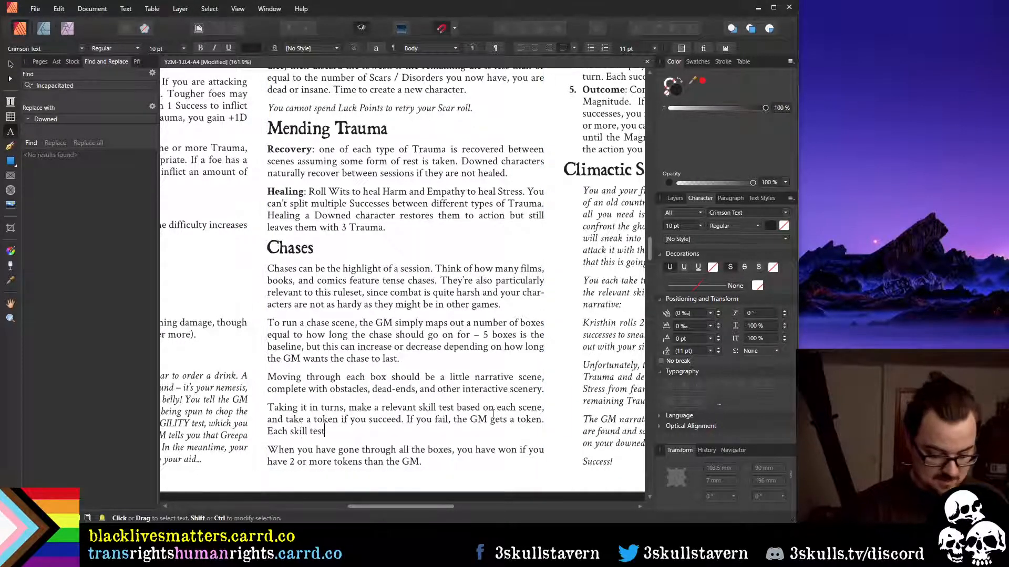
{"action": "type", "text": " can be pushed"}
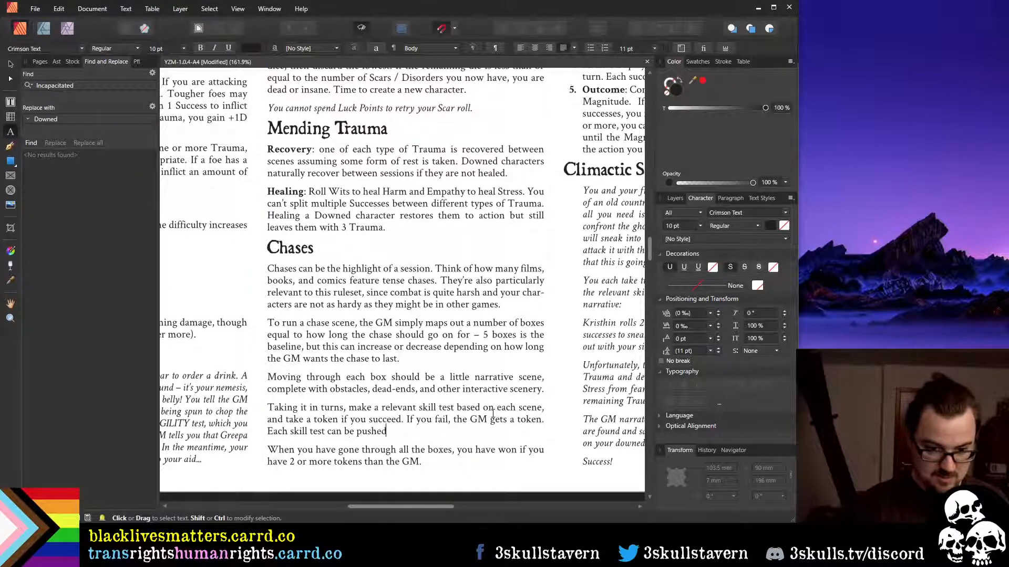
{"action": "type", "text": " like normal."}
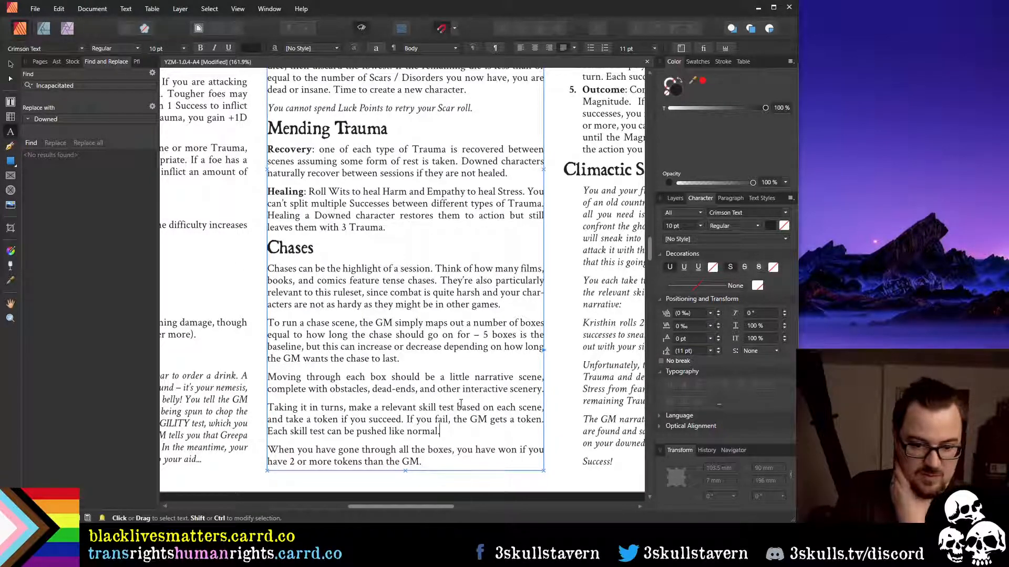
Review the Conflict page and the Gamemastering page, ending at the Quick NPCs table of example mannerisms and appearances
{"action": "left_click", "coordinate": [426, 436]}
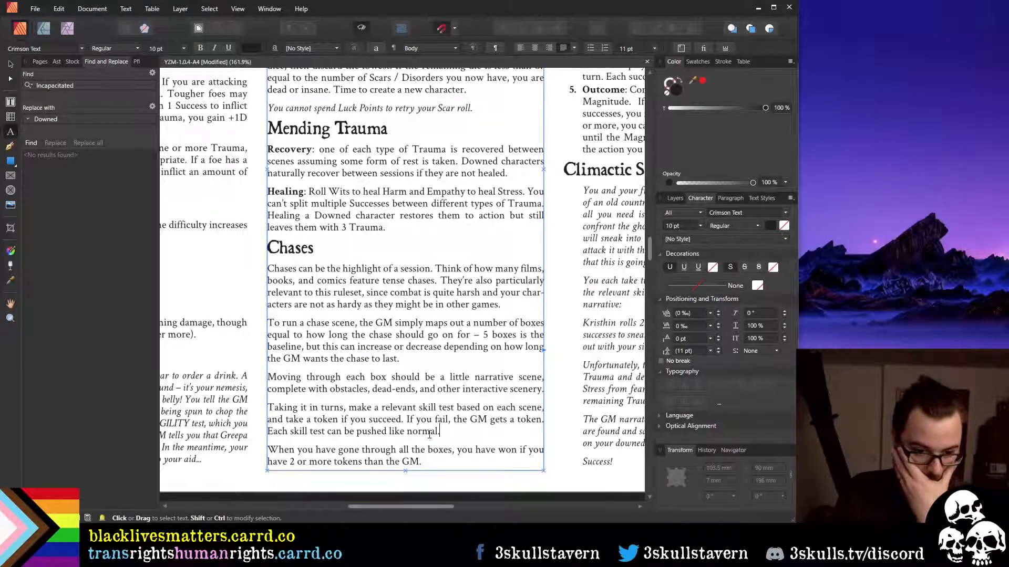
{"action": "scroll", "coordinate": [436, 334], "scroll_direction": "down", "scroll_amount": 1}
{"action": "scroll", "coordinate": [444, 347], "scroll_direction": "down", "scroll_amount": 4}
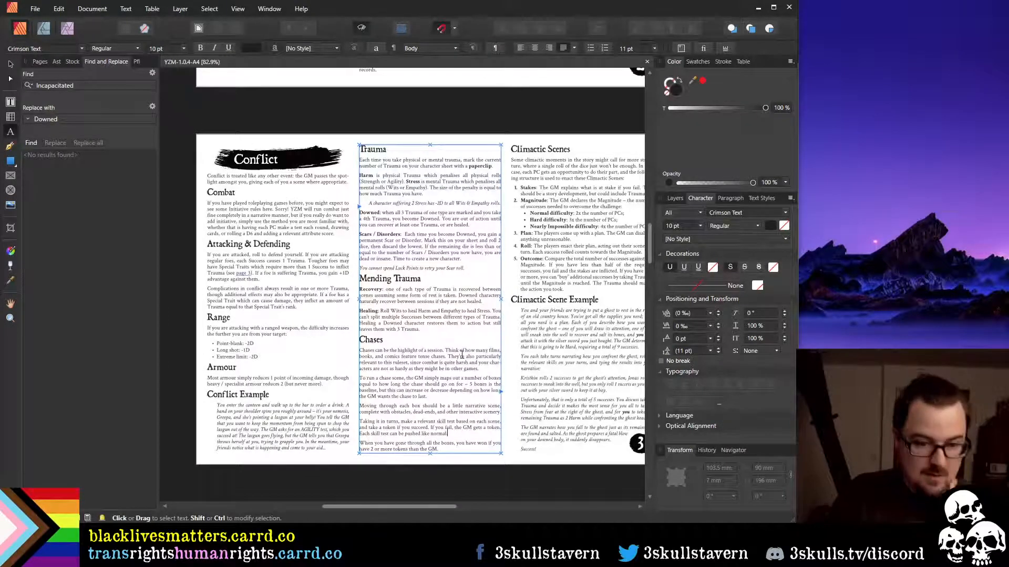
{"action": "scroll", "coordinate": [483, 342], "scroll_direction": "up", "scroll_amount": 2}
{"action": "scroll", "coordinate": [485, 342], "scroll_direction": "up", "scroll_amount": 6}
{"action": "scroll", "coordinate": [499, 357], "scroll_direction": "down", "scroll_amount": 13}
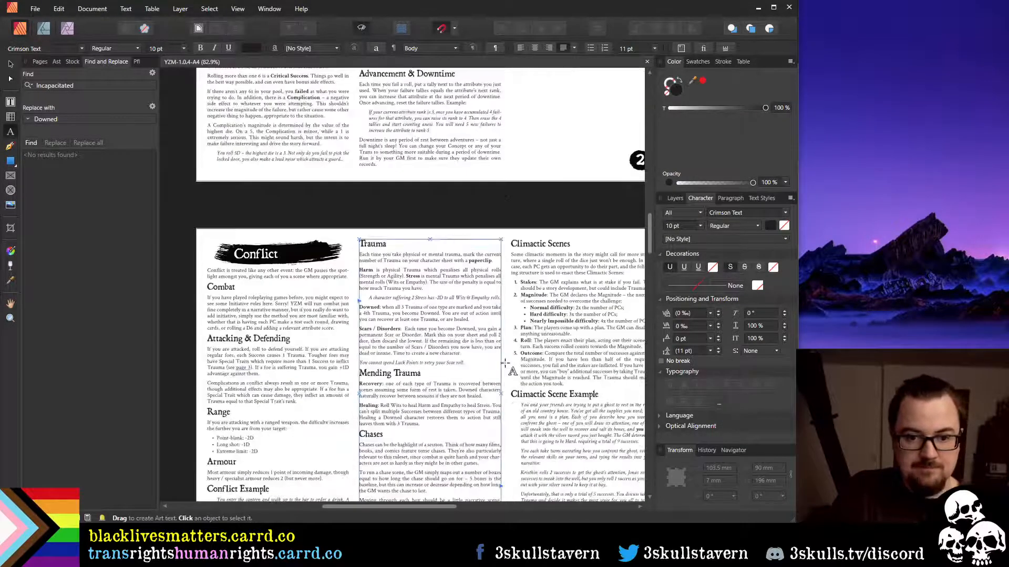
{"action": "scroll", "coordinate": [518, 371], "scroll_direction": "up", "scroll_amount": 3}
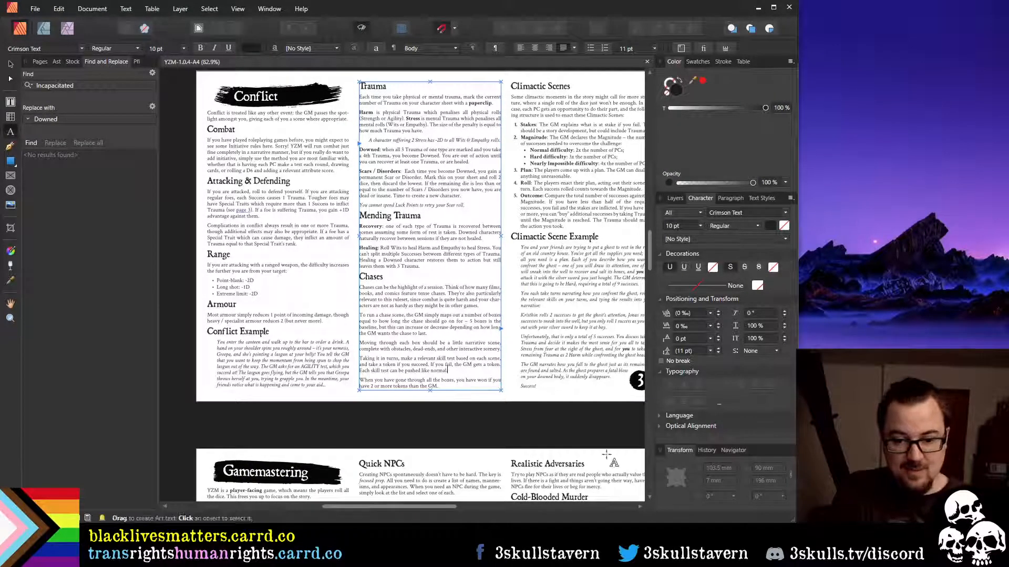
{"action": "left_click_drag", "start_coordinate": [437, 507], "coordinate": [457, 506]}
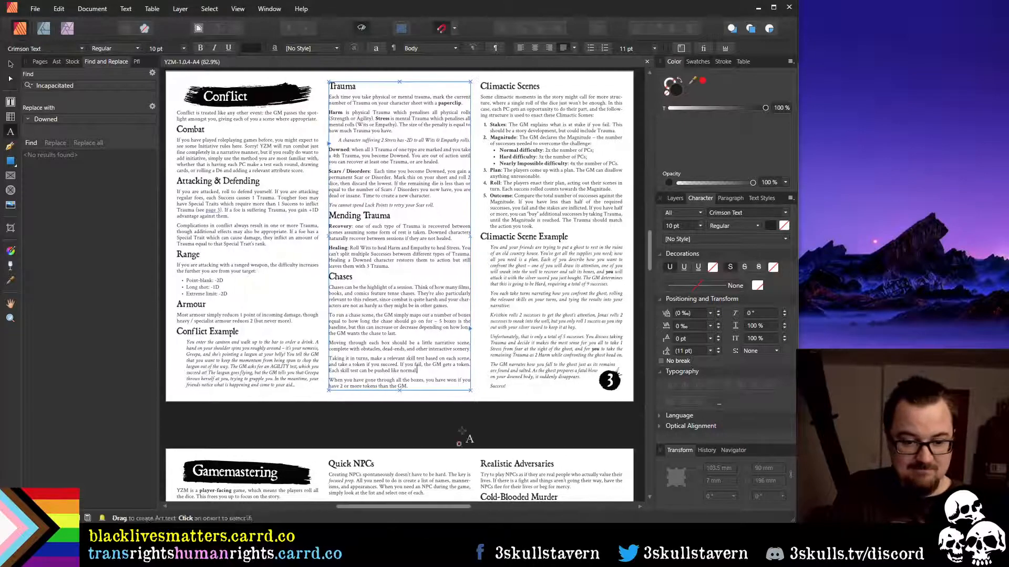
{"action": "scroll", "coordinate": [462, 432], "scroll_direction": "down", "scroll_amount": 8}
{"action": "scroll", "coordinate": [461, 301], "scroll_direction": "up", "scroll_amount": 2}
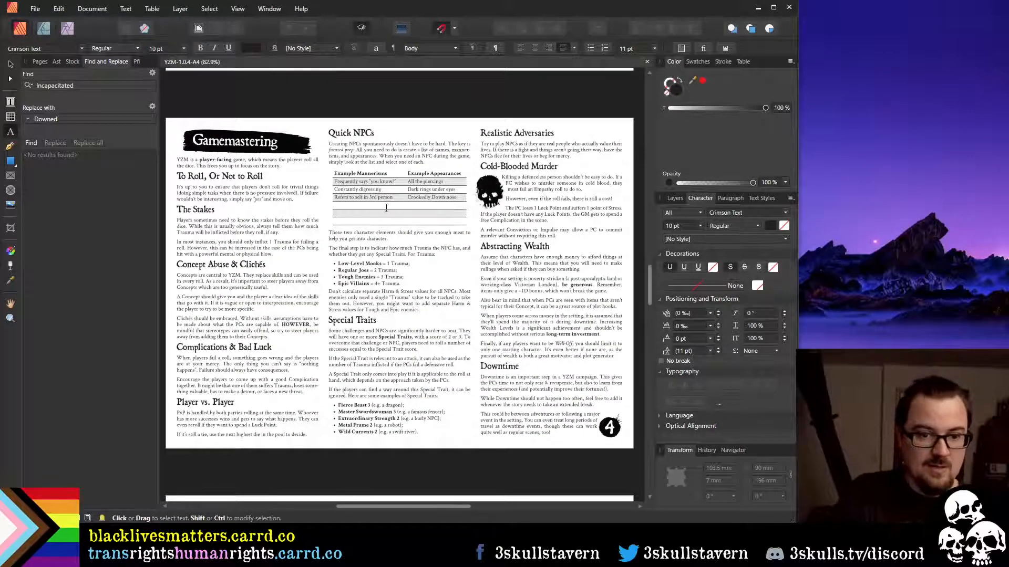
{"action": "scroll", "coordinate": [392, 212], "scroll_direction": "up", "scroll_amount": 6}
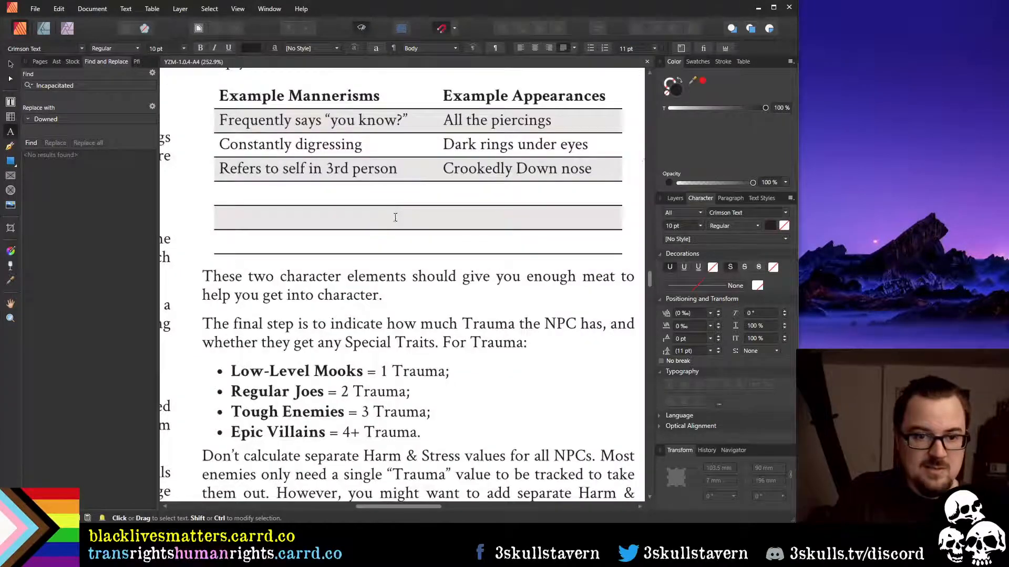
{"action": "scroll", "coordinate": [407, 234], "scroll_direction": "down", "scroll_amount": 3}
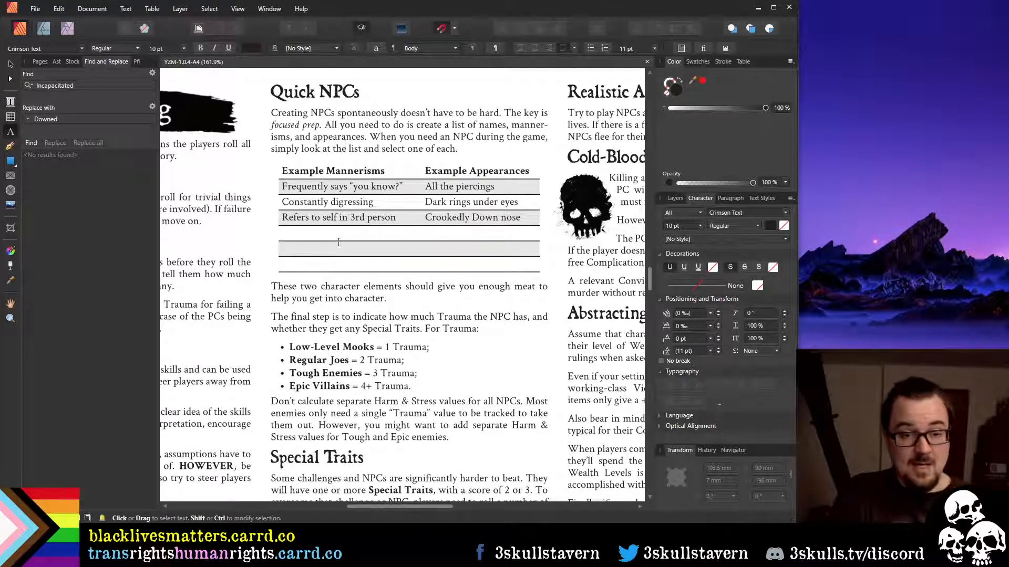
Switch to the browser window with the Thesaurus.com synonyms for "immobilized" and close it
{"action": "mouse_move", "coordinate": [194, 531]}
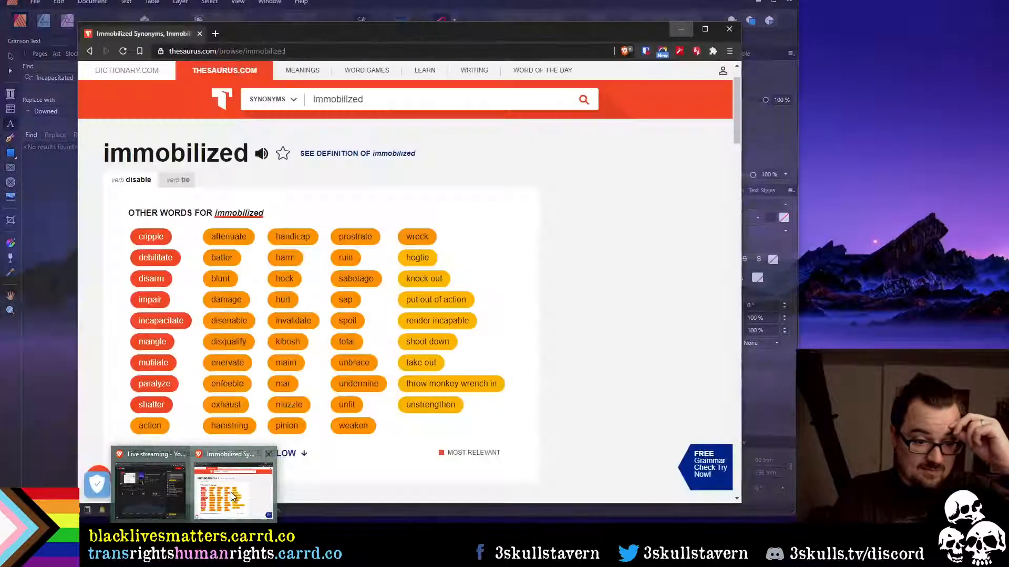
{"action": "left_click", "coordinate": [231, 493]}
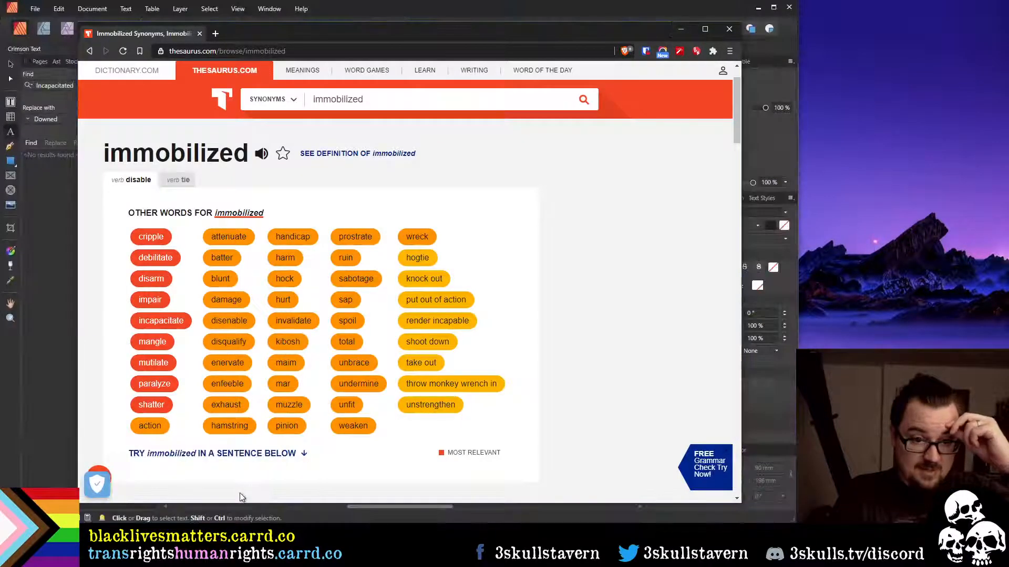
{"action": "left_click", "coordinate": [730, 29]}
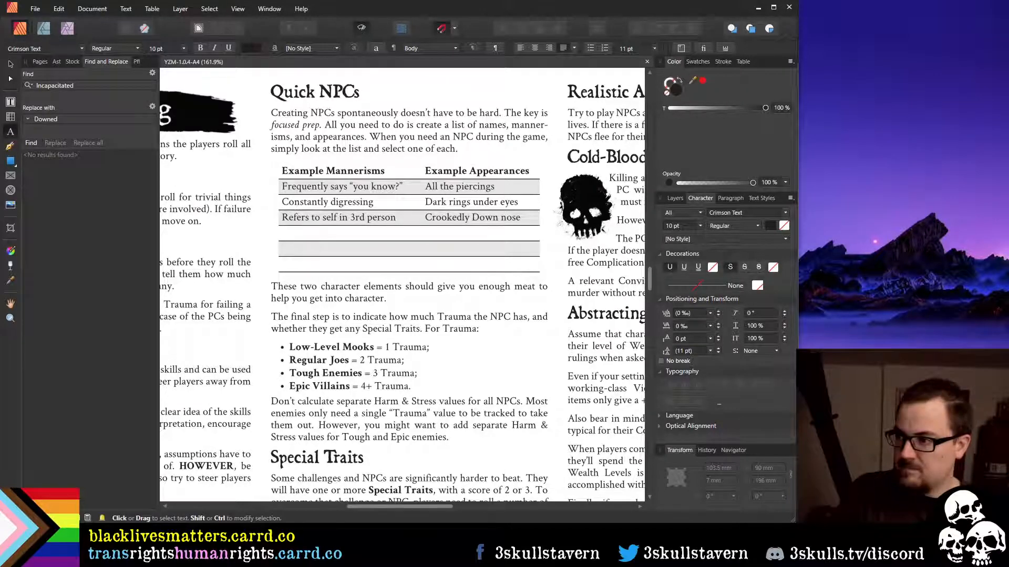
Open the technicalgrimoire.com home page in a new browser window
{"action": "left_click_drag", "start_coordinate": [1008, 66], "coordinate": [357, 37]}
{"action": "type", "text": "technical"}
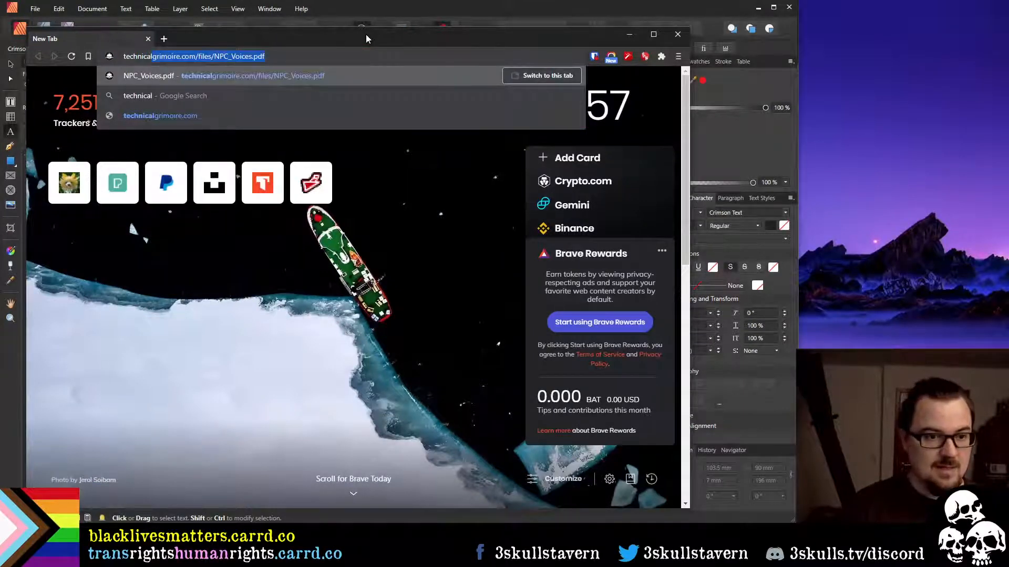
{"action": "type", "text": "grimoire."}
{"action": "key", "text": "Return"}
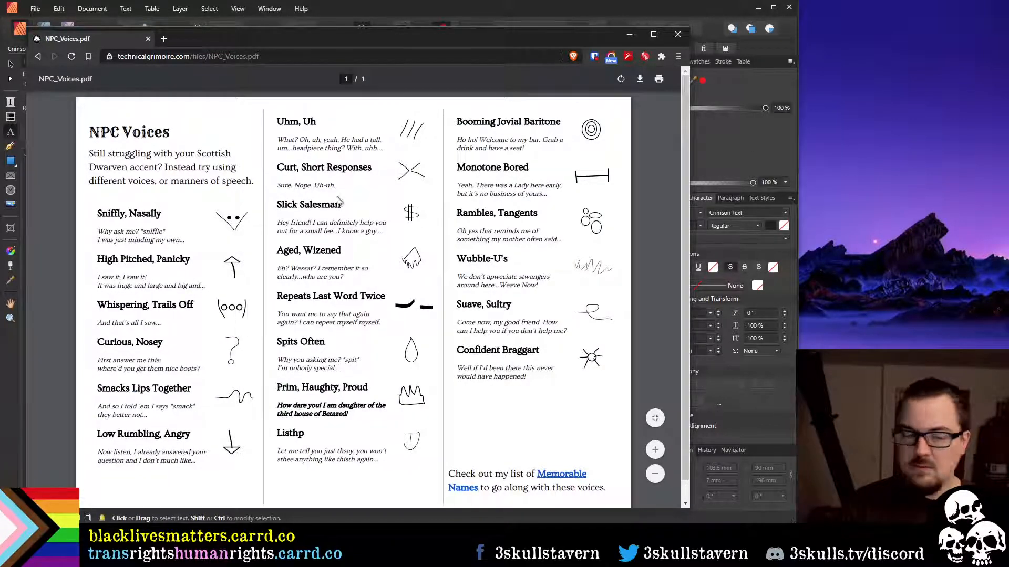
{"action": "left_click", "coordinate": [183, 58]}
{"action": "left_click", "coordinate": [184, 58]}
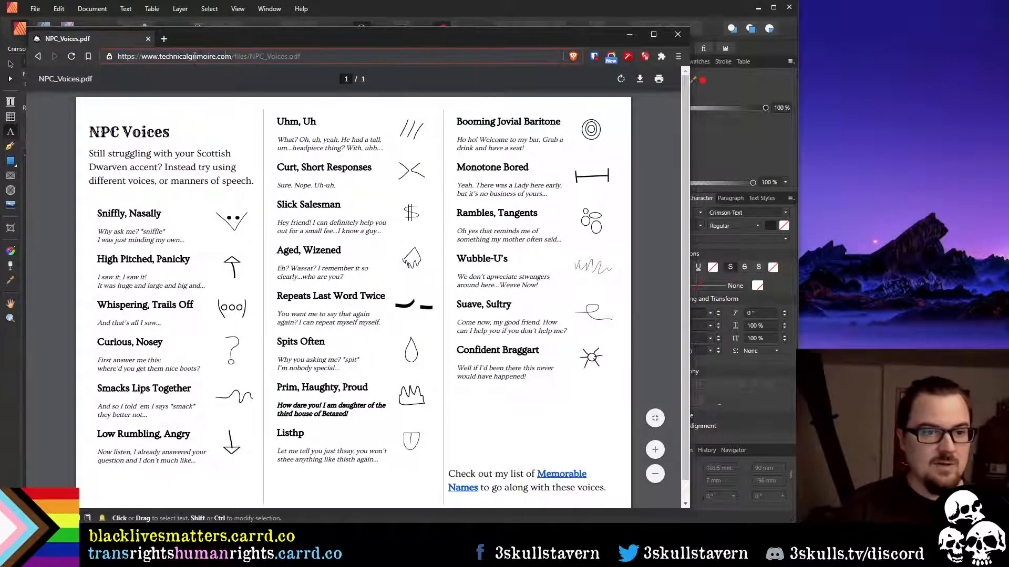
{"action": "left_click_drag", "start_coordinate": [231, 56], "coordinate": [582, 60]}
{"action": "key", "text": "BackSpace"}
{"action": "key", "text": "Return"}
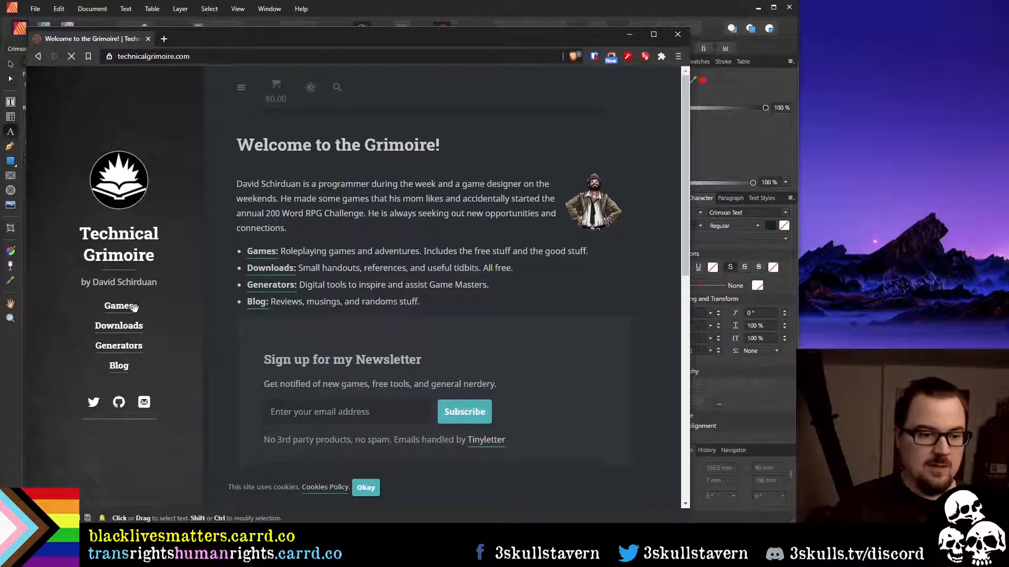
Open the NPC Voices handout from the site's Downloads page for reference
{"action": "left_click", "coordinate": [286, 270]}
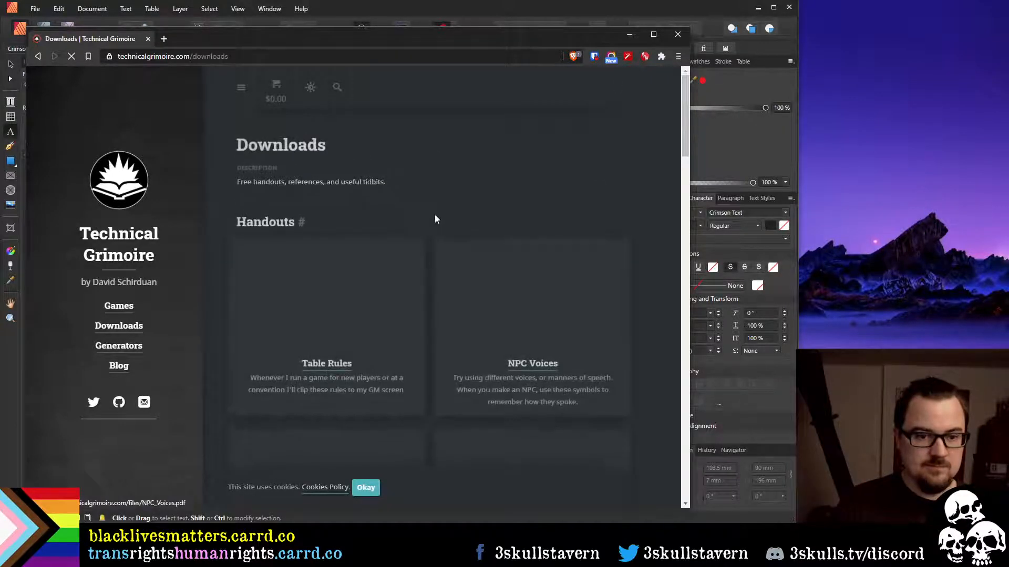
{"action": "scroll", "coordinate": [434, 216], "scroll_direction": "down", "scroll_amount": 1}
{"action": "left_click", "coordinate": [541, 314]}
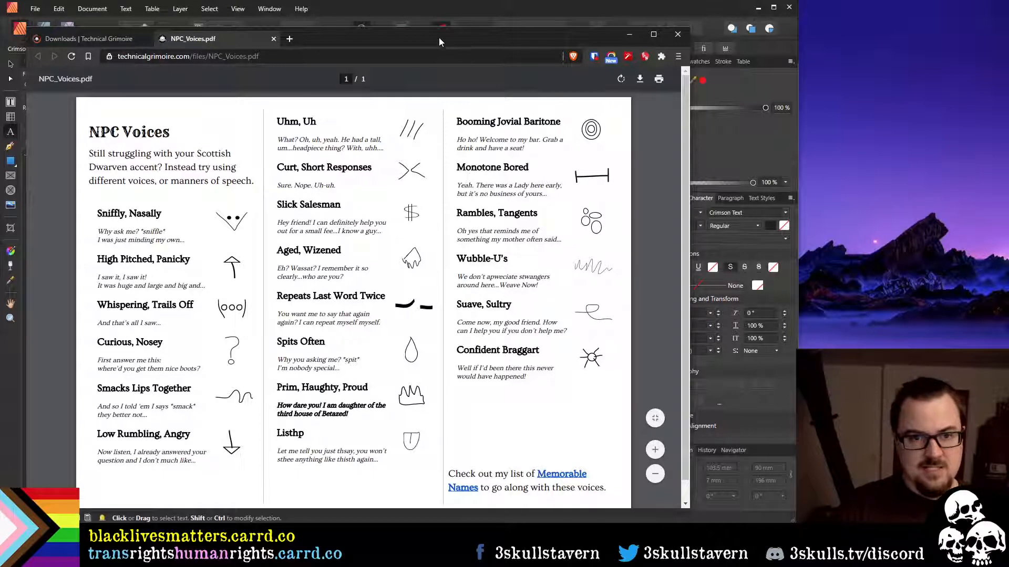
{"action": "left_click_drag", "start_coordinate": [440, 37], "coordinate": [446, 25]}
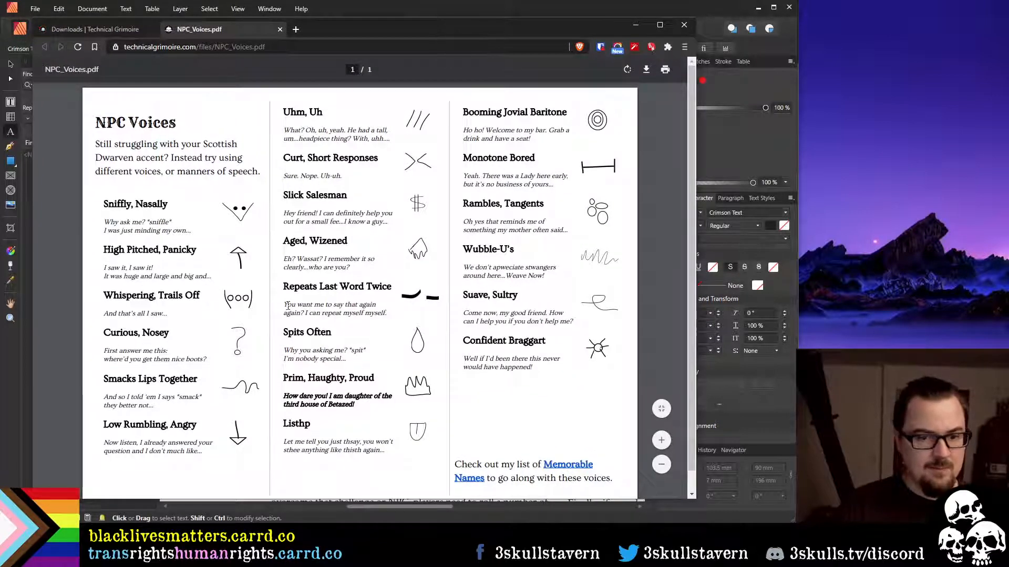
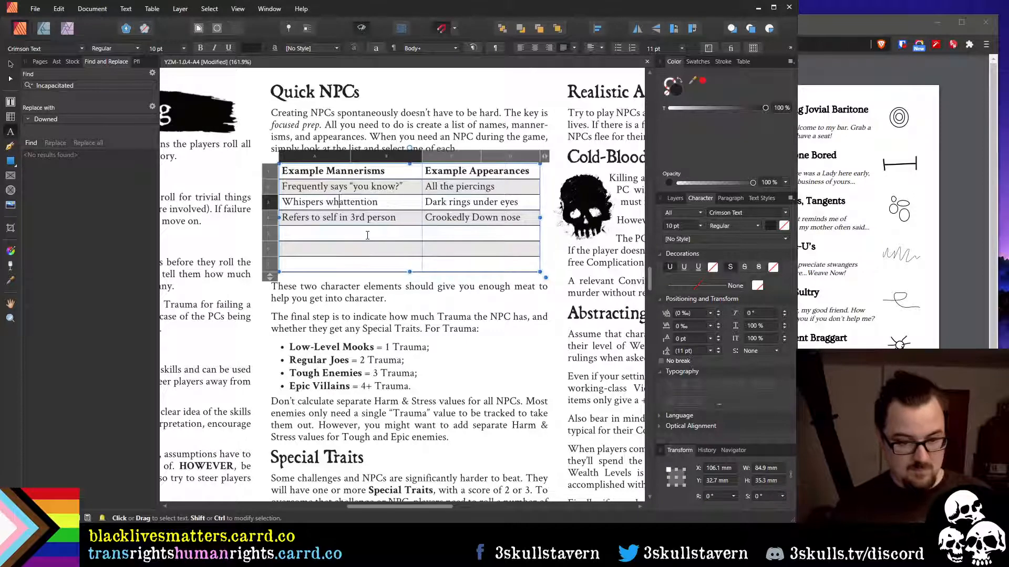
Complete the second example mannerism in the Quick NPCs table so it reads "Whispers when attention is given"
{"action": "key", "text": "End"}
{"action": "type", "text": "is given"}
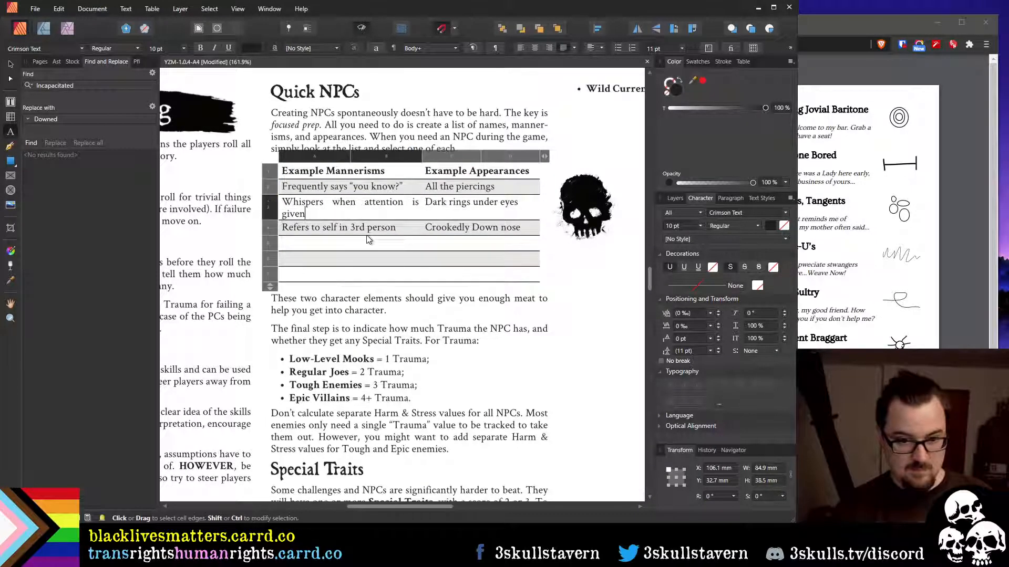
{"action": "key", "text": "Escape"}
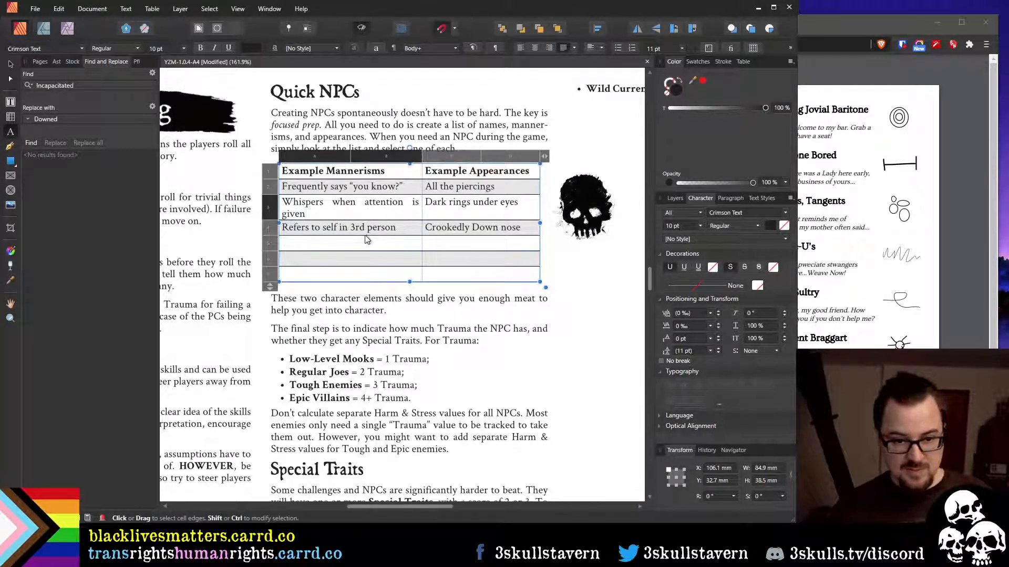
Tighten the tracking of the "Whispers when attention is given" entry so it fits on one line
{"action": "left_click_drag", "start_coordinate": [345, 215], "coordinate": [281, 203]}
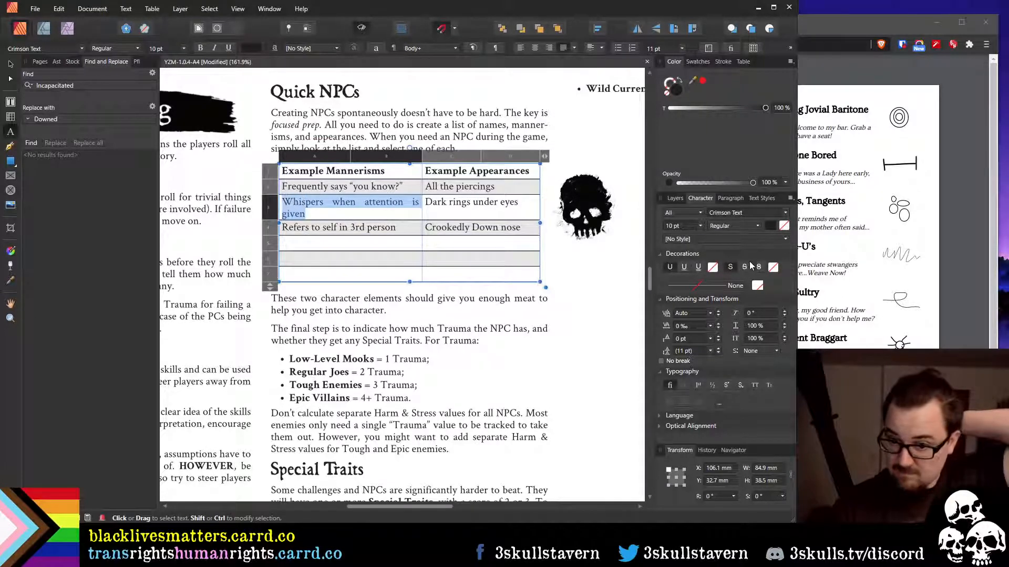
{"action": "left_click", "coordinate": [711, 325]}
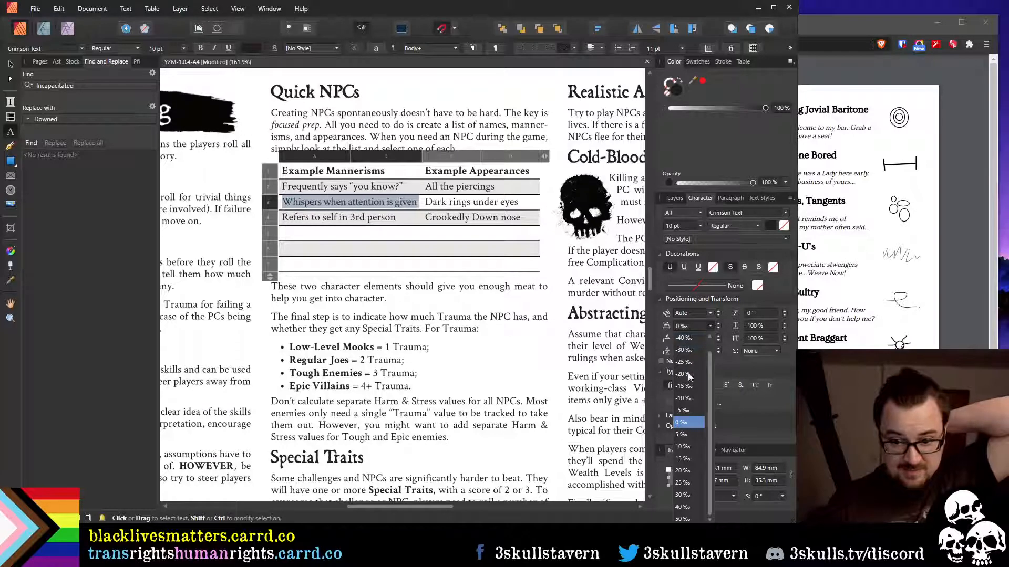
{"action": "key", "text": "Escape"}
{"action": "key", "text": "Escape"}
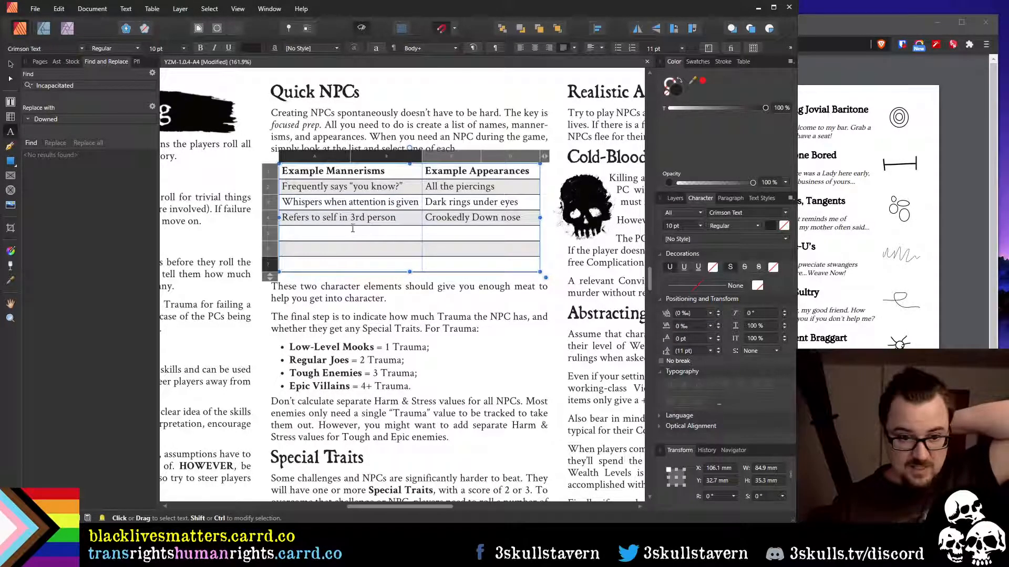
Consult the NPC Voices PDF and enter "Loud and confident" in the empty mannerism cell below "Refers to self in 3rd person"
{"action": "left_click", "coordinate": [384, 233]}
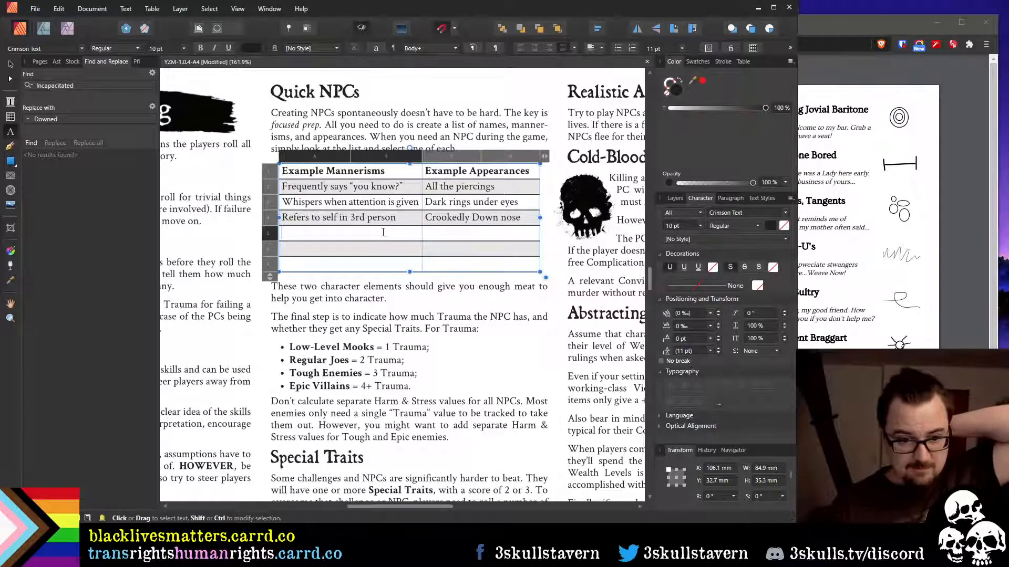
{"action": "left_click", "coordinate": [947, 327]}
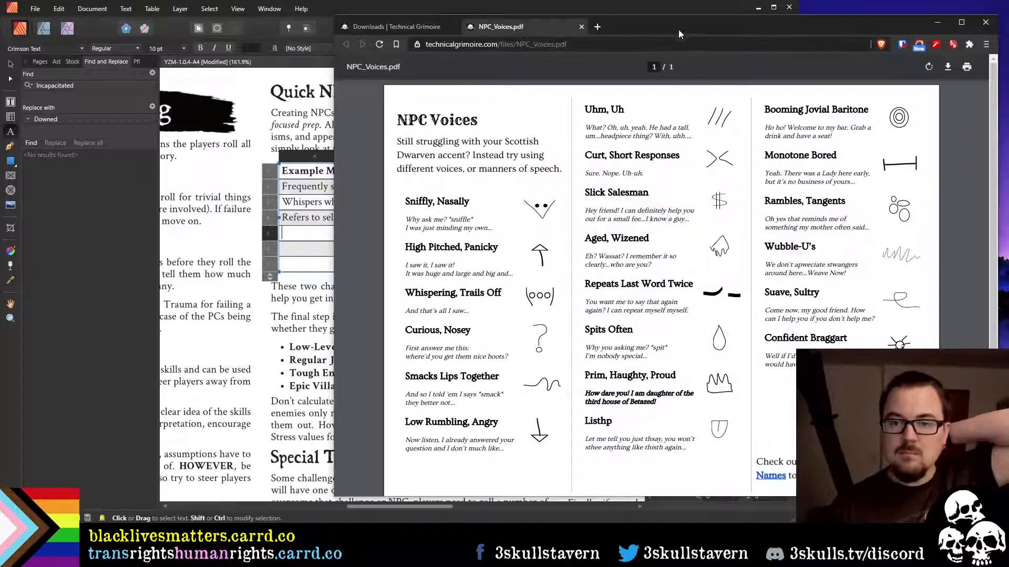
{"action": "left_click_drag", "start_coordinate": [677, 32], "coordinate": [483, 19]}
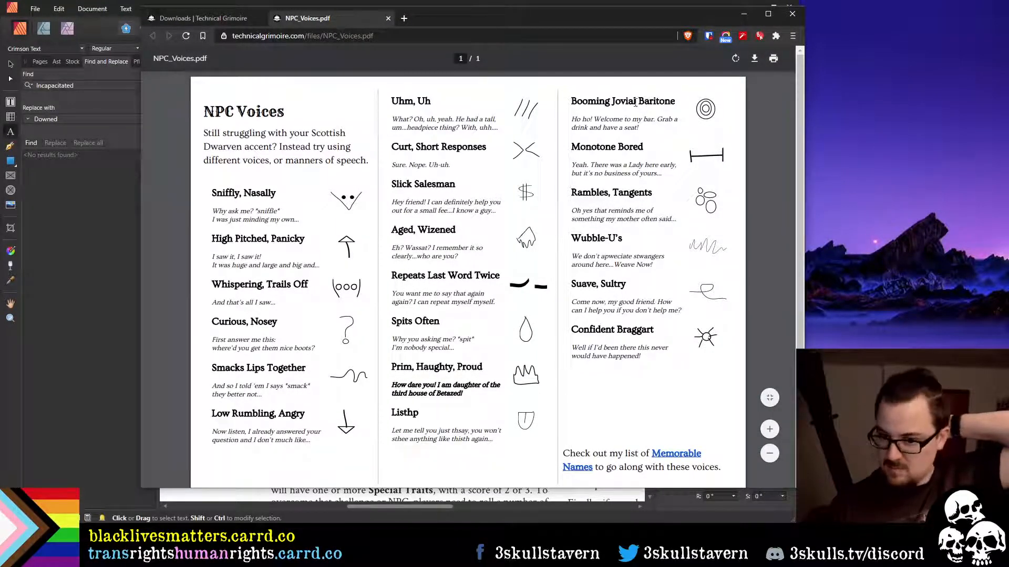
{"action": "left_click_drag", "start_coordinate": [577, 23], "coordinate": [624, 316]}
{"action": "left_click", "coordinate": [335, 232]}
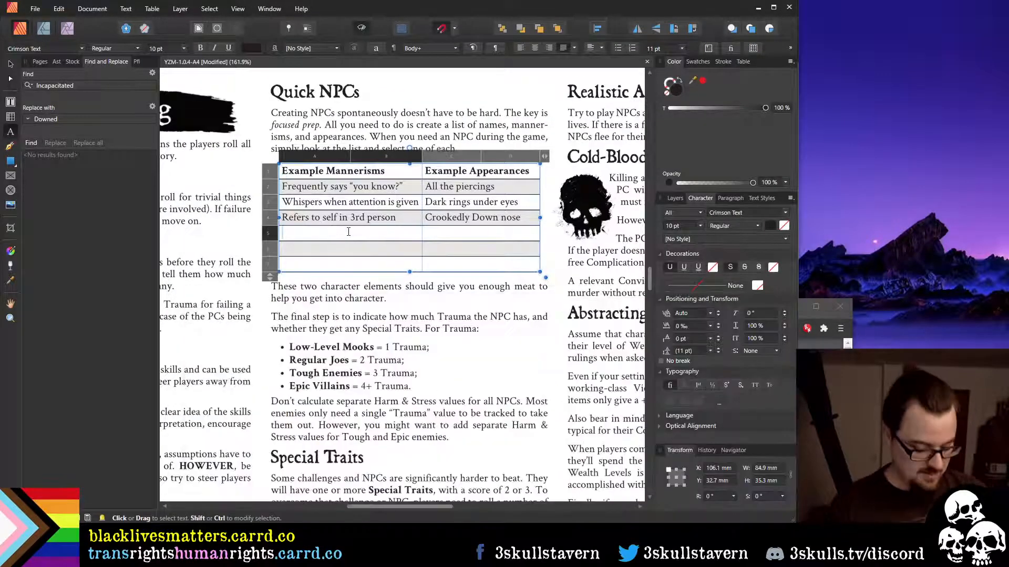
{"action": "type", "text": "Loud and"}
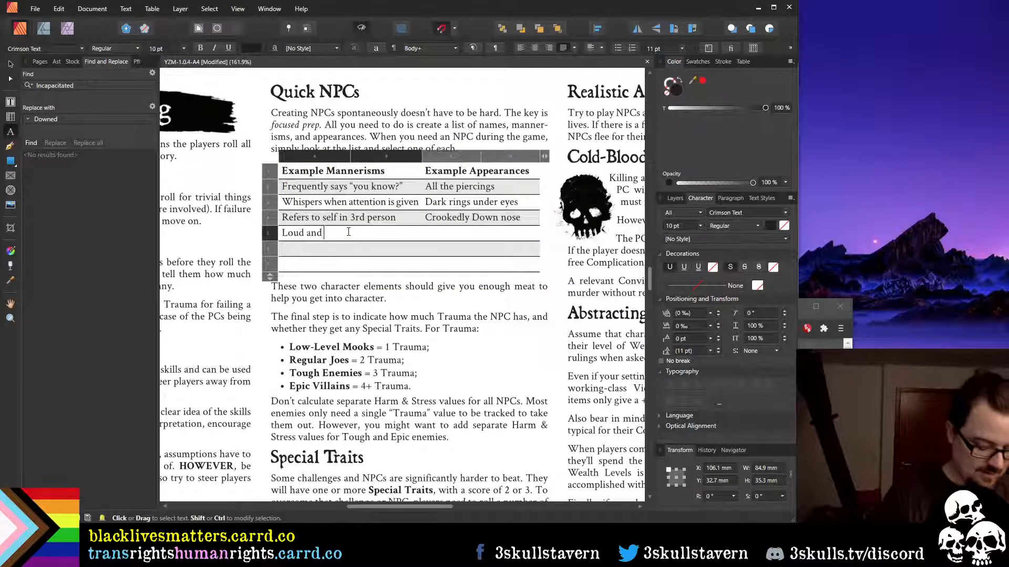
{"action": "type", "text": " confident"}
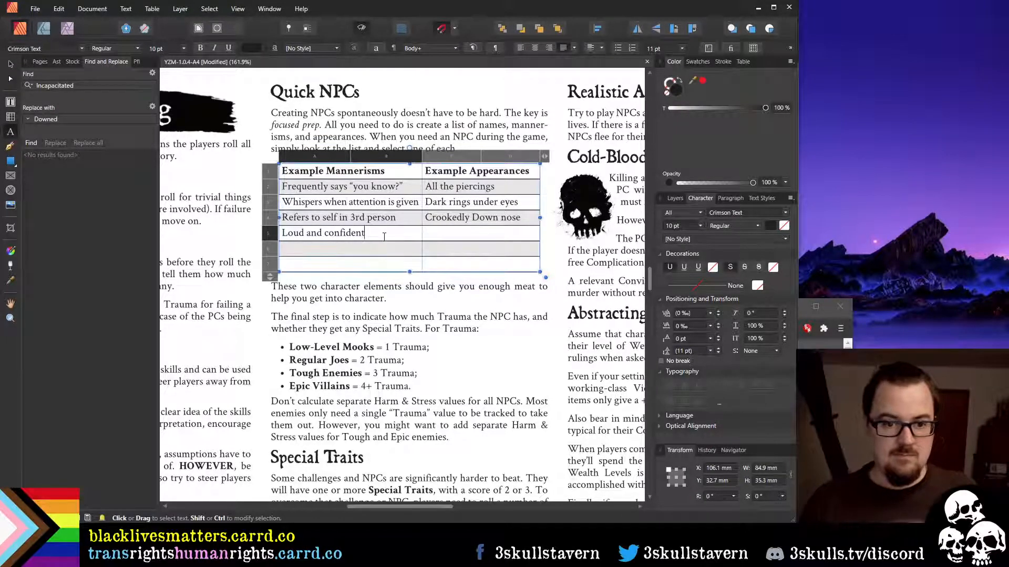
Consult the NPC Voices PDF and enter "Sticks nose in everyone's business" in the mannerism cell below "Loud and confident"
{"action": "left_click", "coordinate": [828, 338]}
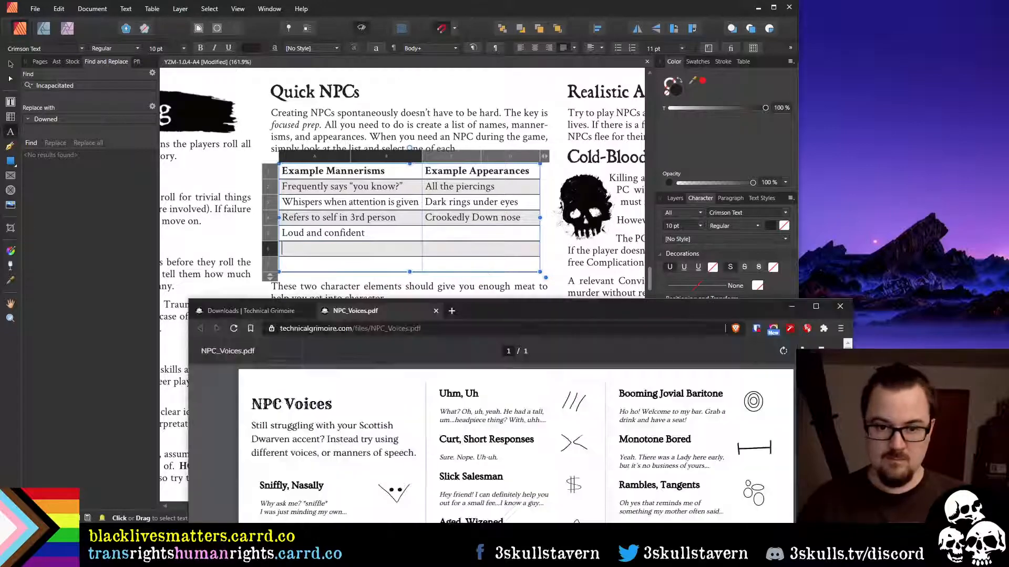
{"action": "left_click_drag", "start_coordinate": [606, 310], "coordinate": [591, 53]}
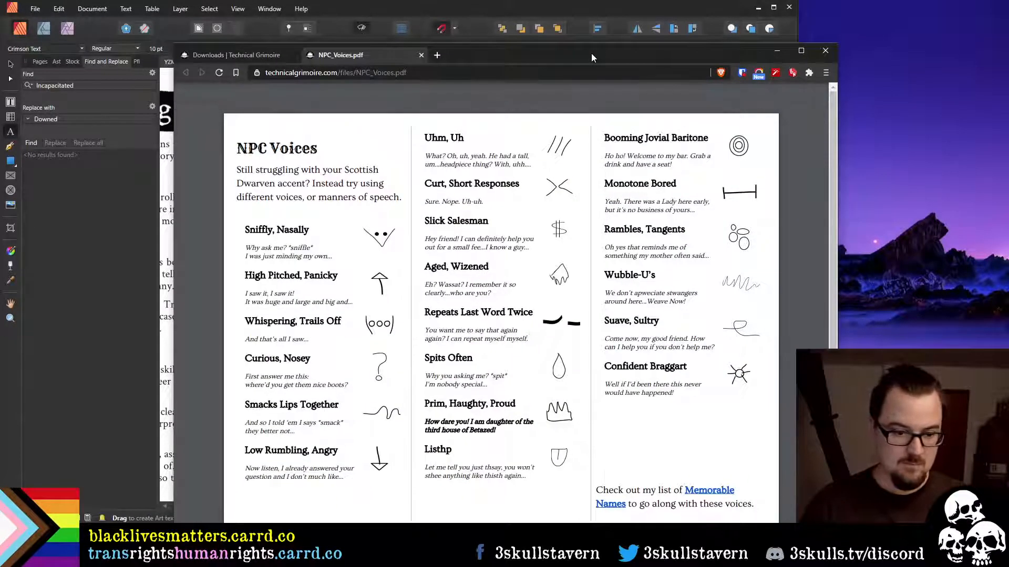
{"action": "left_click_drag", "start_coordinate": [591, 52], "coordinate": [579, 341]}
{"action": "left_click", "coordinate": [367, 247]}
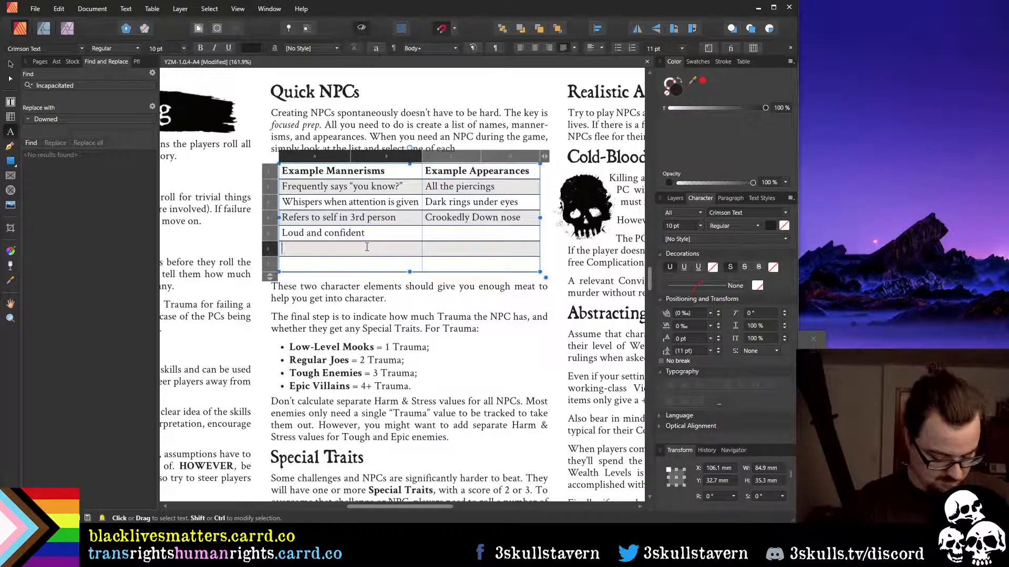
{"action": "type", "text": "Stick"}
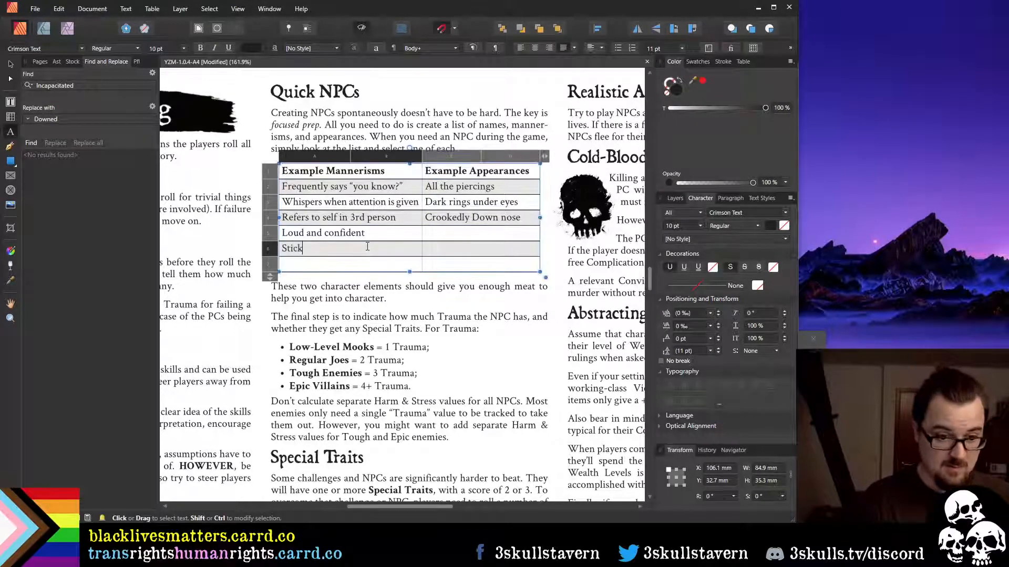
{"action": "type", "text": "s nose in ev"}
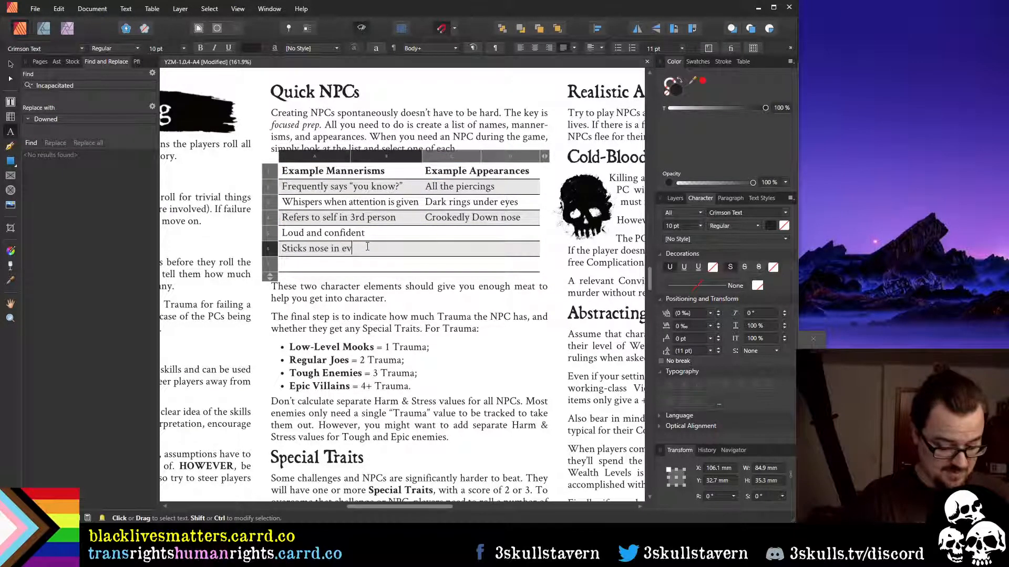
{"action": "type", "text": "eryone's business"}
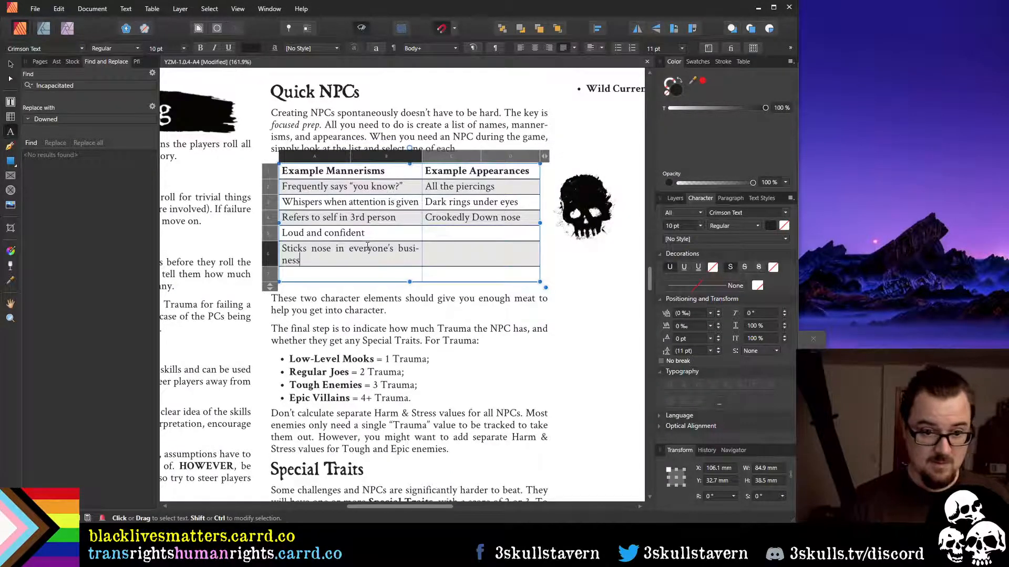
Set the tracking of the "Sticks nose in everyone's business" entry to -10 ‰
{"action": "triple_click", "coordinate": [367, 247]}
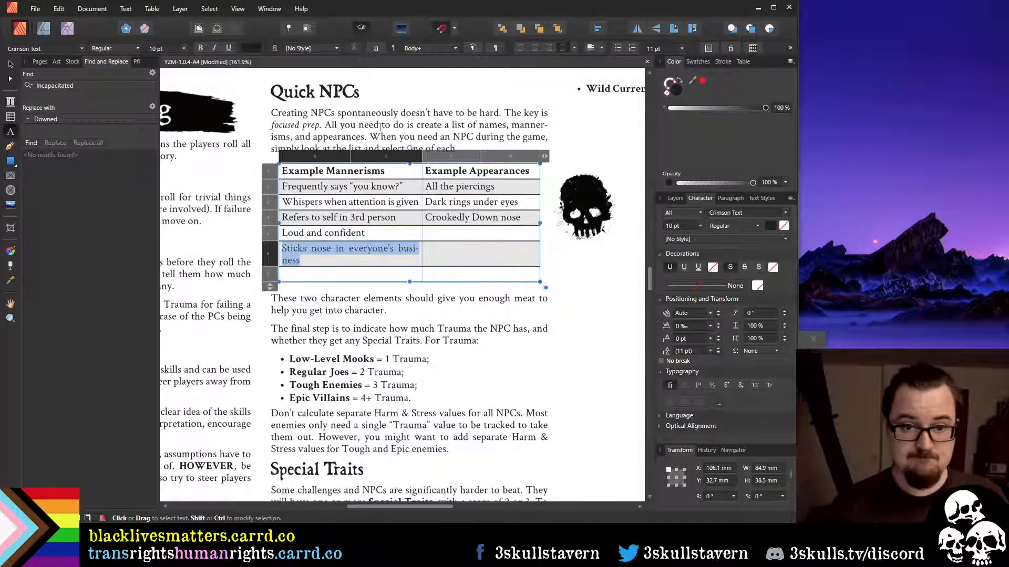
{"action": "left_click", "coordinate": [710, 326]}
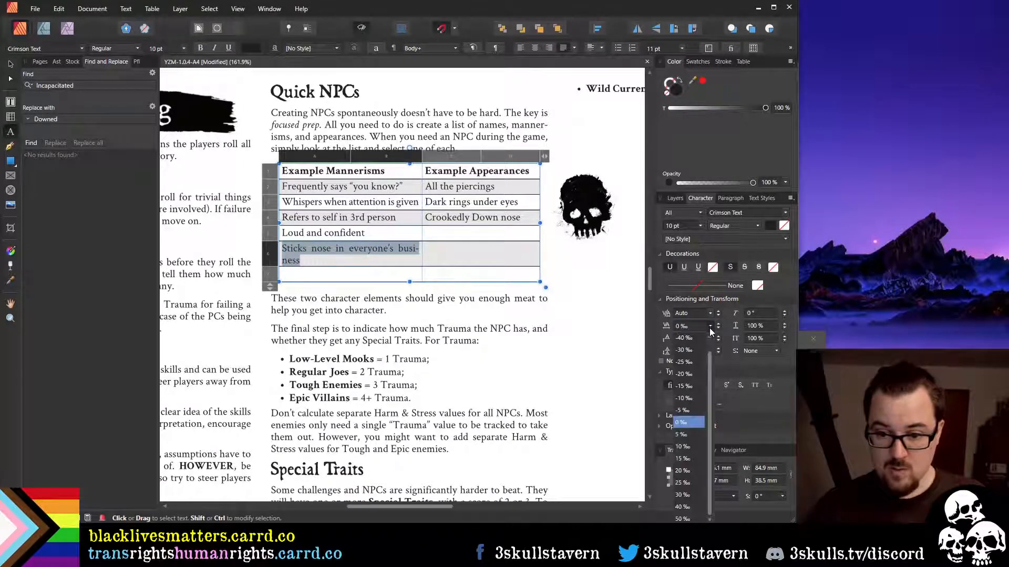
{"action": "left_click", "coordinate": [691, 399]}
Consult the NPC Voices PDF again, close it, and enter "Constantly cracking bad jokes" in the last mannerism cell
{"action": "left_click", "coordinate": [367, 269]}
{"action": "left_click", "coordinate": [368, 267]}
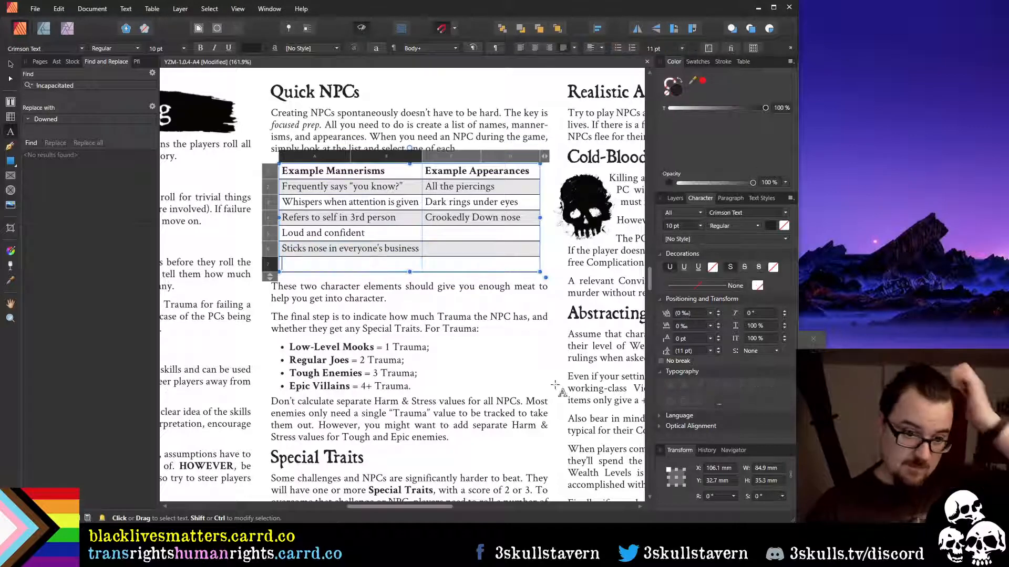
{"action": "left_click", "coordinate": [812, 404]}
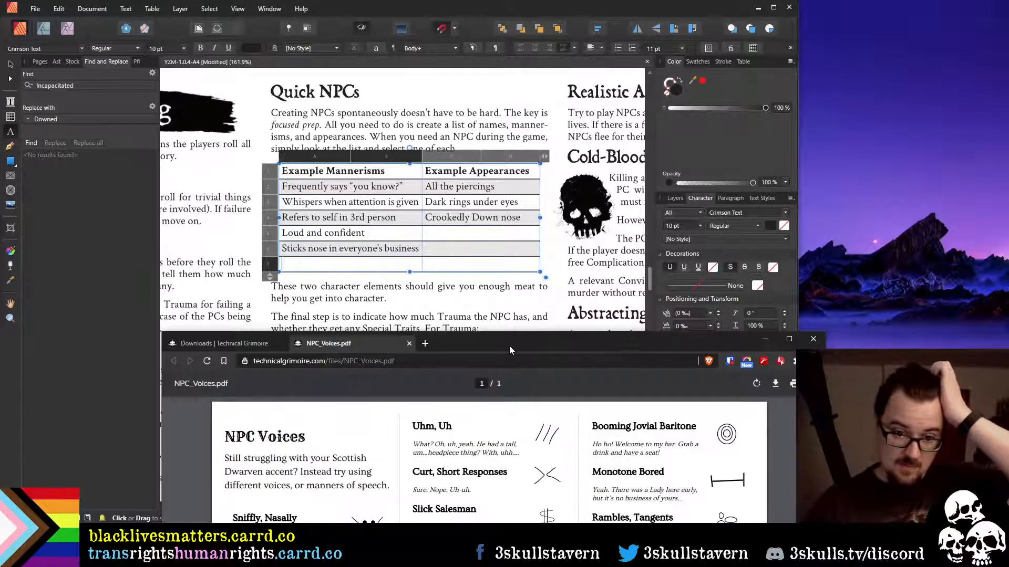
{"action": "left_click_drag", "start_coordinate": [509, 347], "coordinate": [510, 65]}
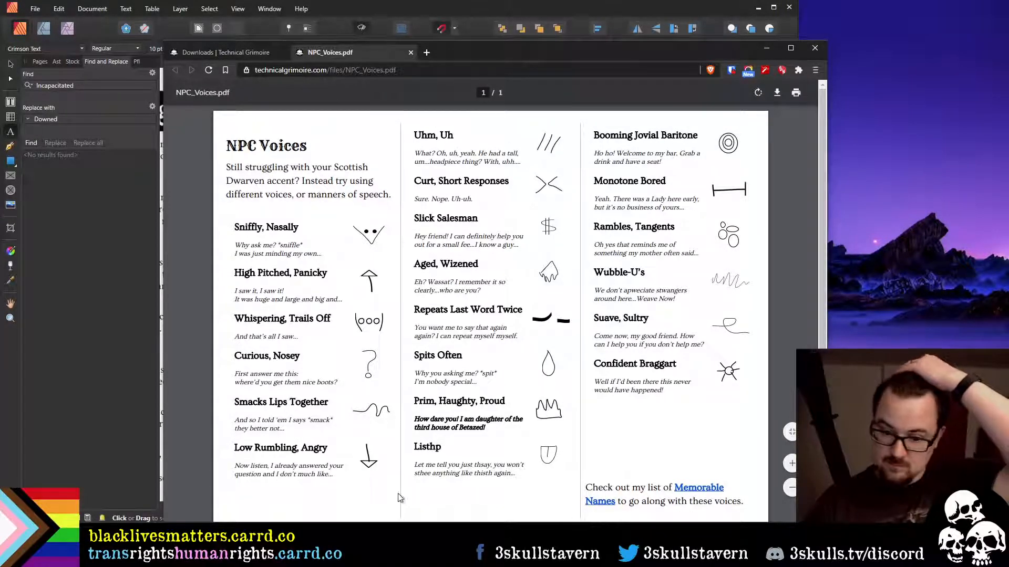
{"action": "left_click", "coordinate": [195, 534]}
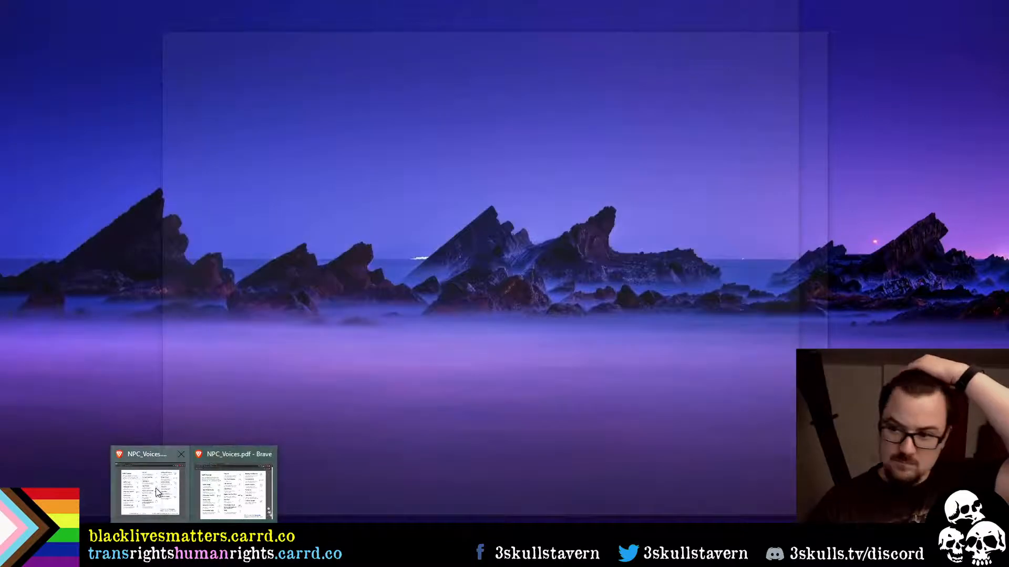
{"action": "left_click", "coordinate": [159, 491]}
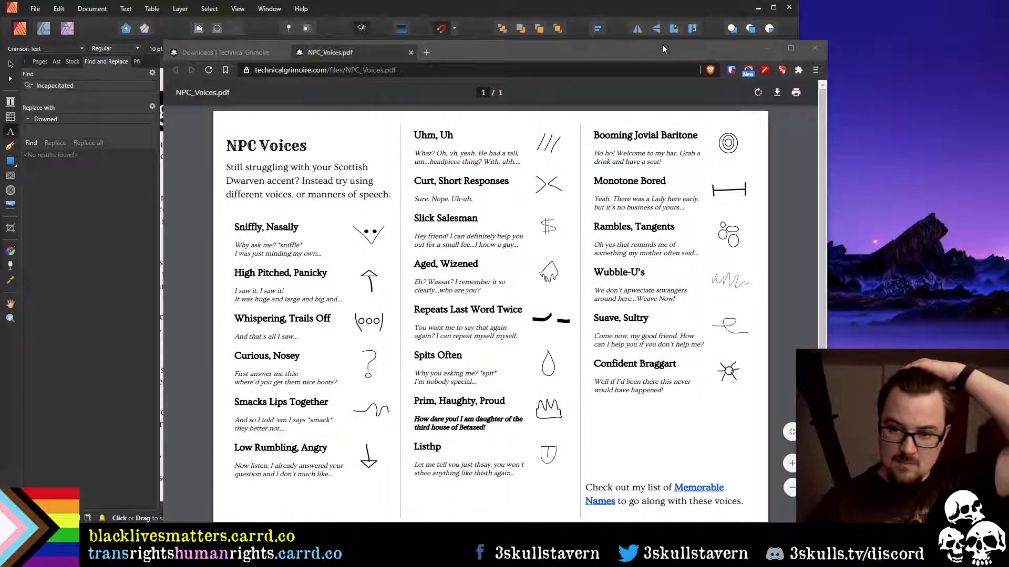
{"action": "left_click", "coordinate": [815, 48]}
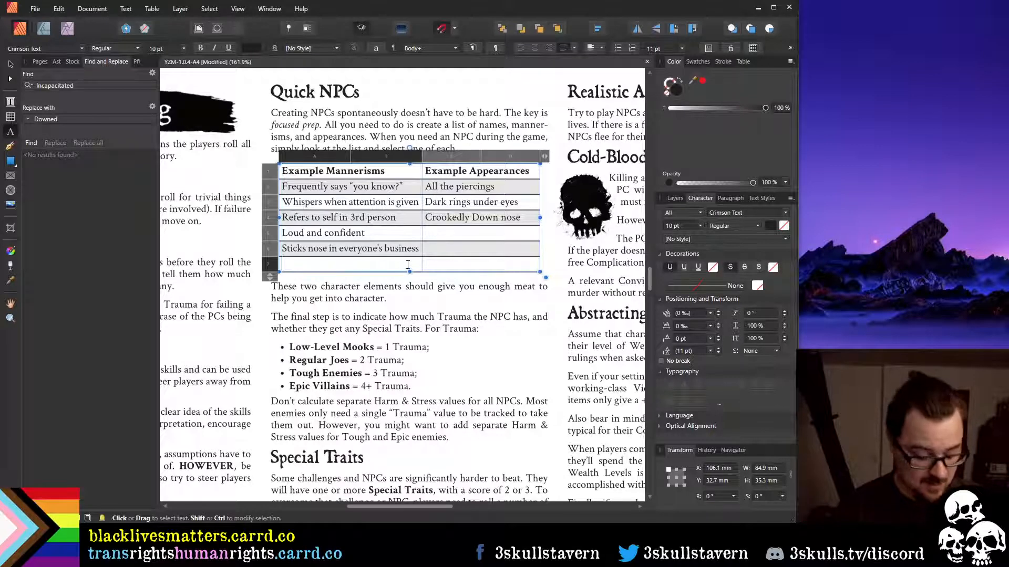
{"action": "type", "text": "Constant"}
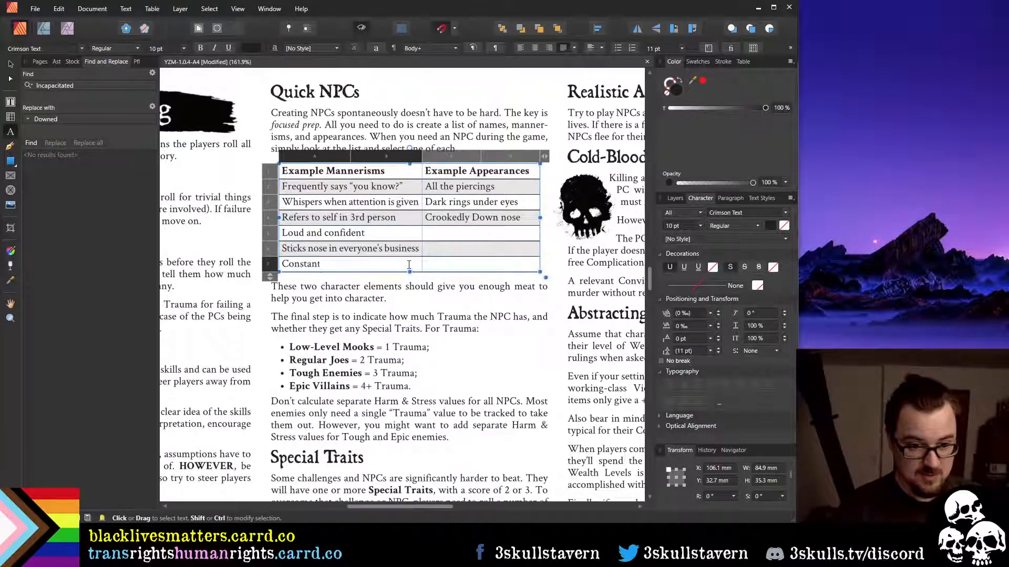
{"action": "type", "text": "ly crack "}
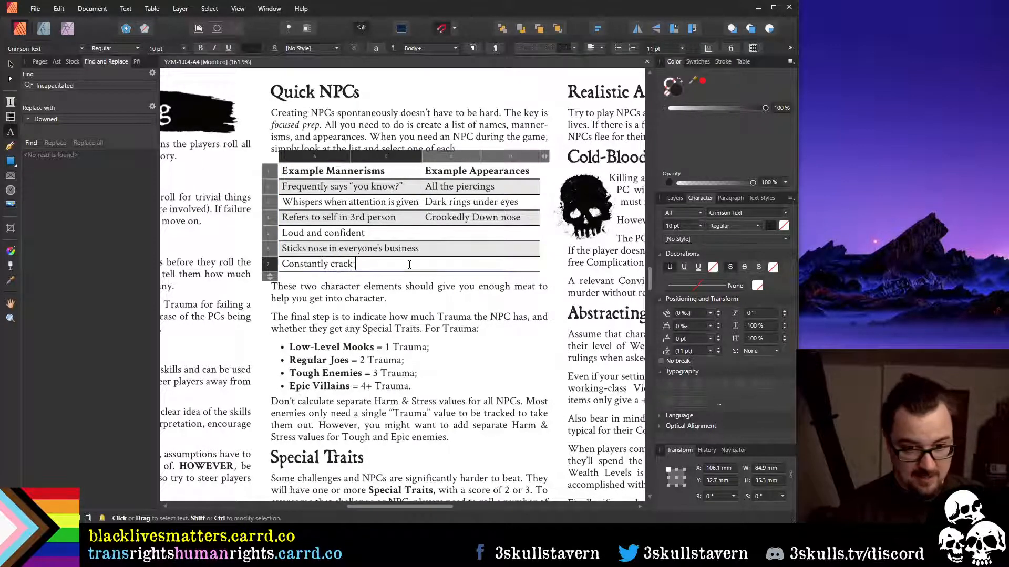
{"action": "type", "text": "ing bad jokes"}
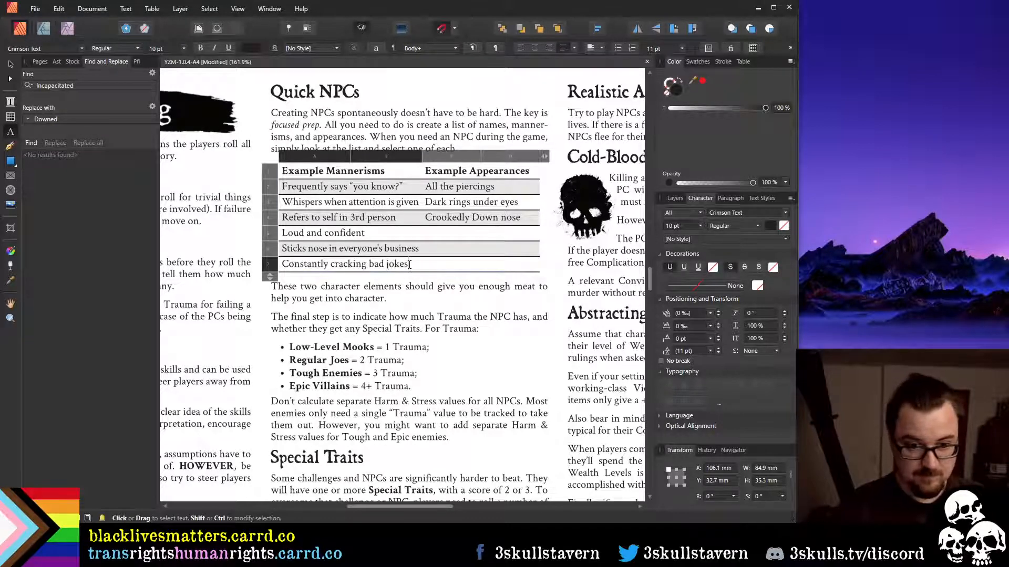
Italicize the word "bad" in the "Constantly cracking bad jokes" entry
{"action": "key", "text": "ctrl+Left"}
{"action": "key", "text": "Left"}
{"action": "key", "text": "ctrl+shift+Left"}
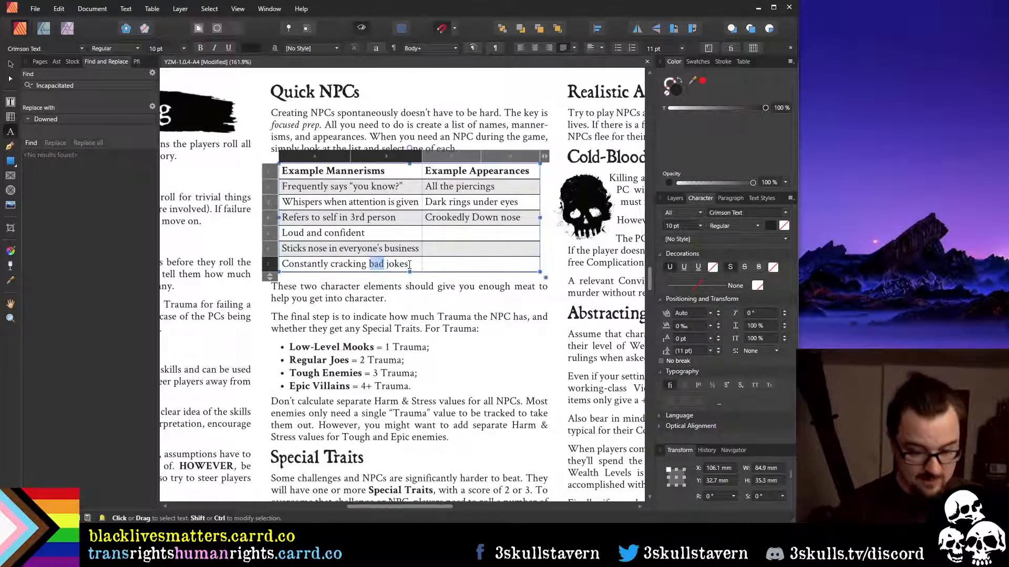
{"action": "key", "text": "ctrl+i"}
{"action": "key", "text": "Escape"}
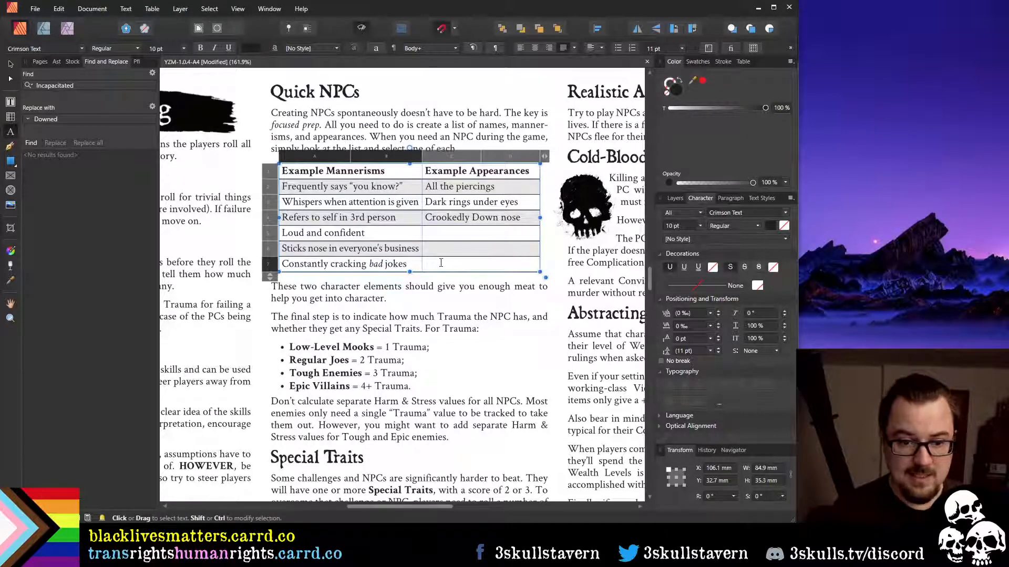
Replace "Down" with "broken" in the third example appearance so it reads "Crookedly broken nose"
{"action": "left_click", "coordinate": [457, 232]}
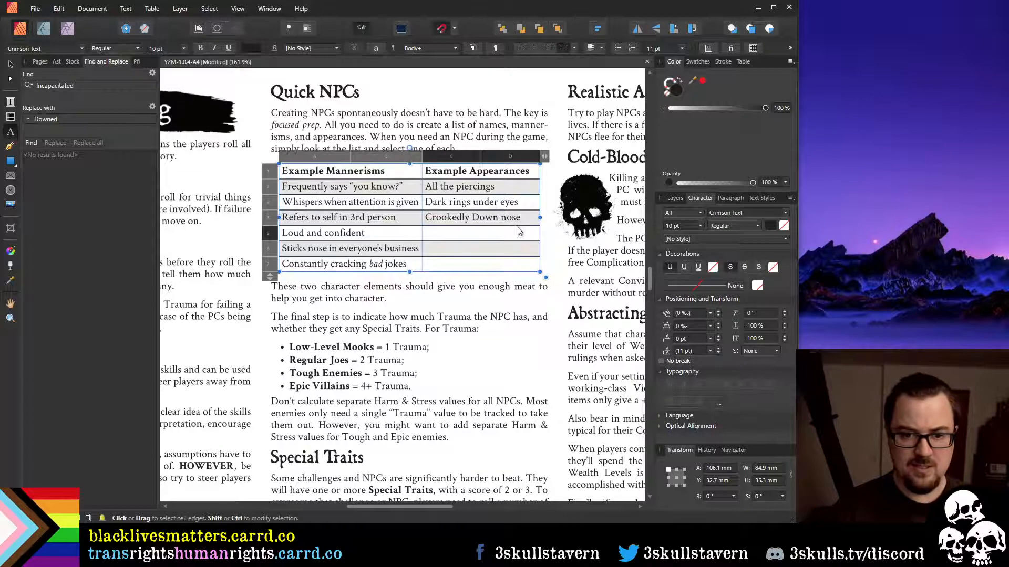
{"action": "left_click", "coordinate": [479, 219]}
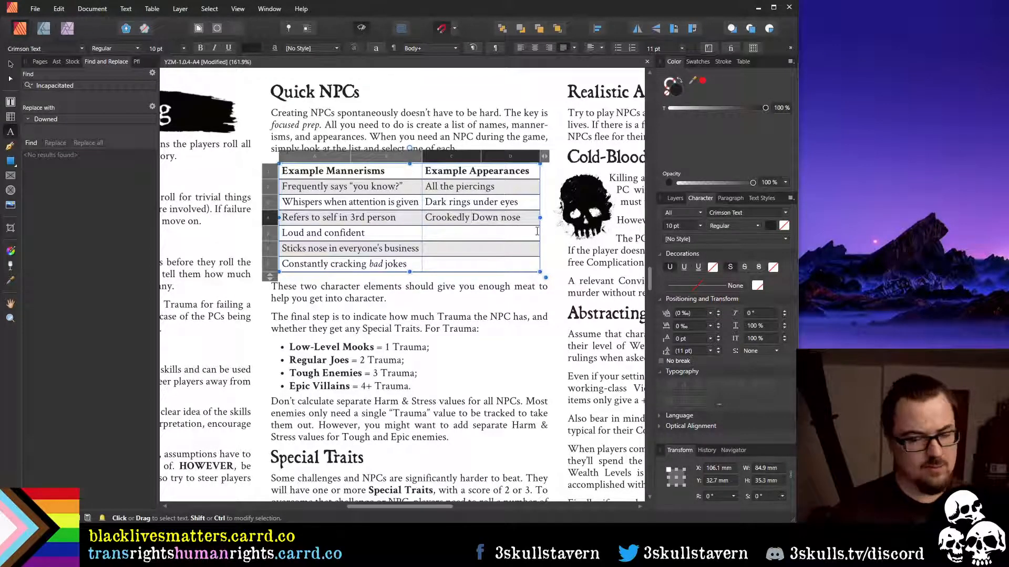
{"action": "key", "text": "BackSpace"}
{"action": "key", "text": "BackSpace"}
{"action": "key", "text": "BackSpace"}
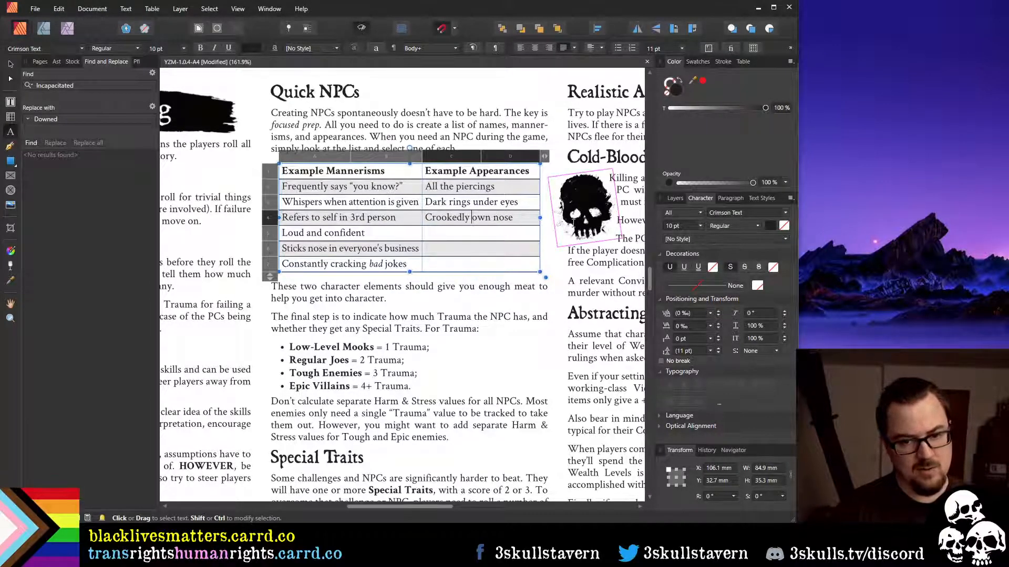
{"action": "key", "text": "Delete"}
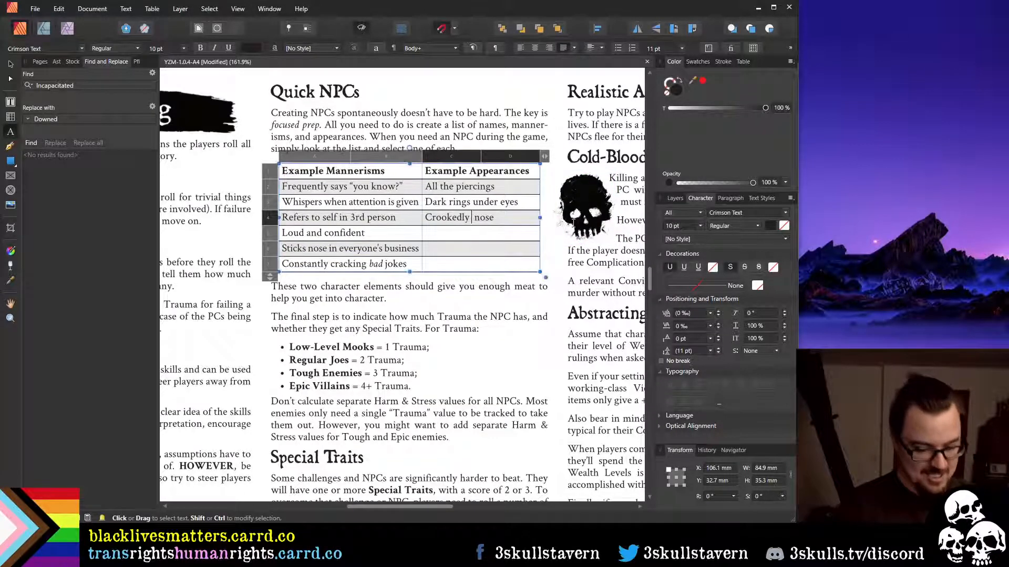
{"action": "type", "text": "broken"}
Enter "Ostentatious hat" in the appearance cell beside "Loud and confident"
{"action": "key", "text": "Tab"}
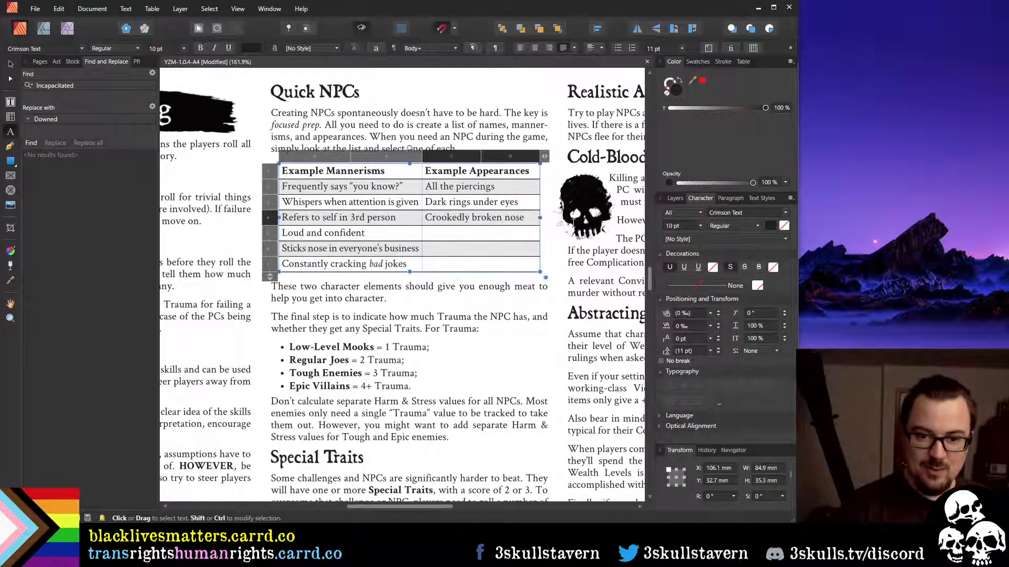
{"action": "key", "text": "Tab"}
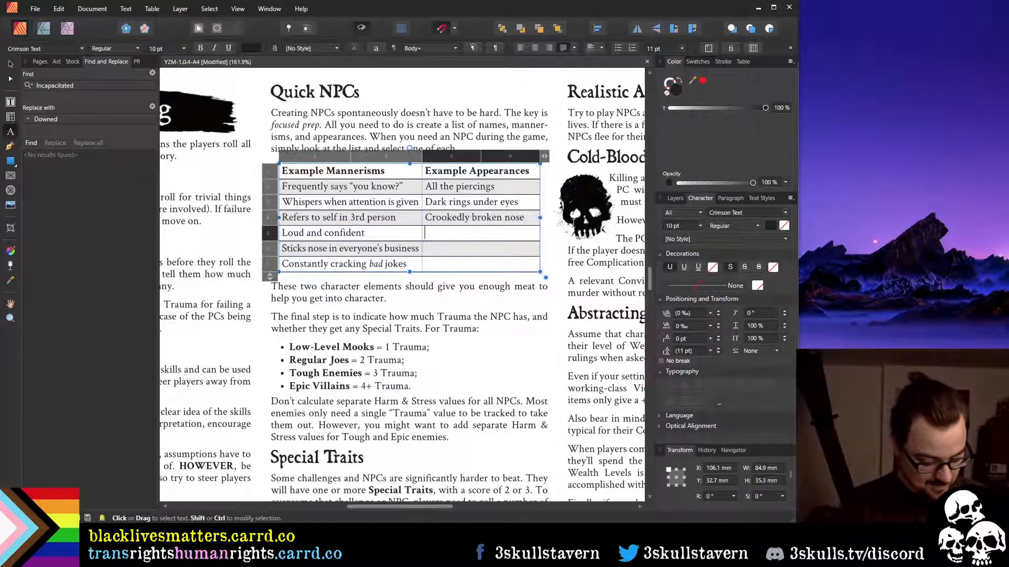
{"action": "type", "text": "Au"}
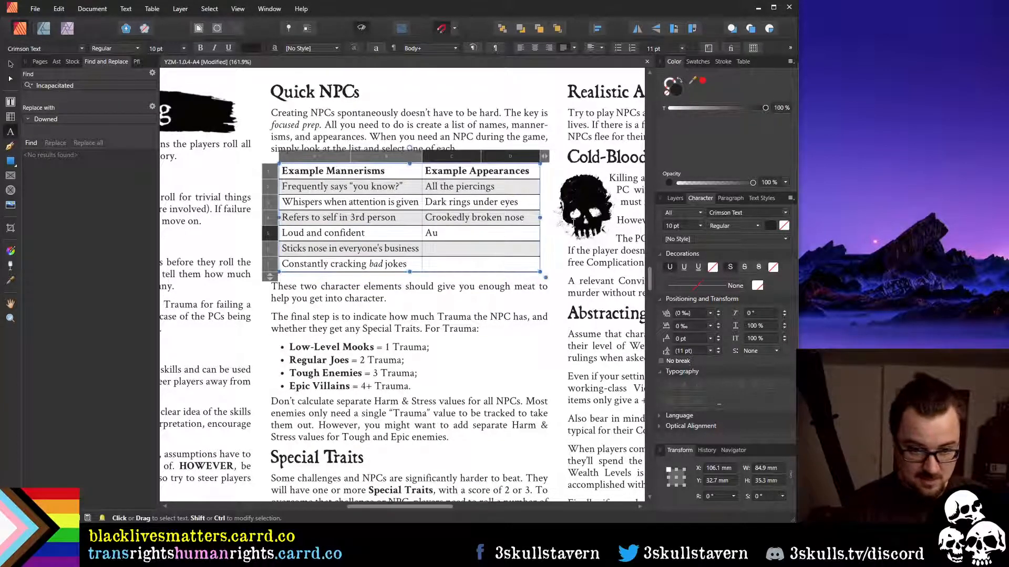
{"action": "key", "text": "BackSpace"}
{"action": "key", "text": "BackSpace"}
{"action": "type", "text": "Ost"}
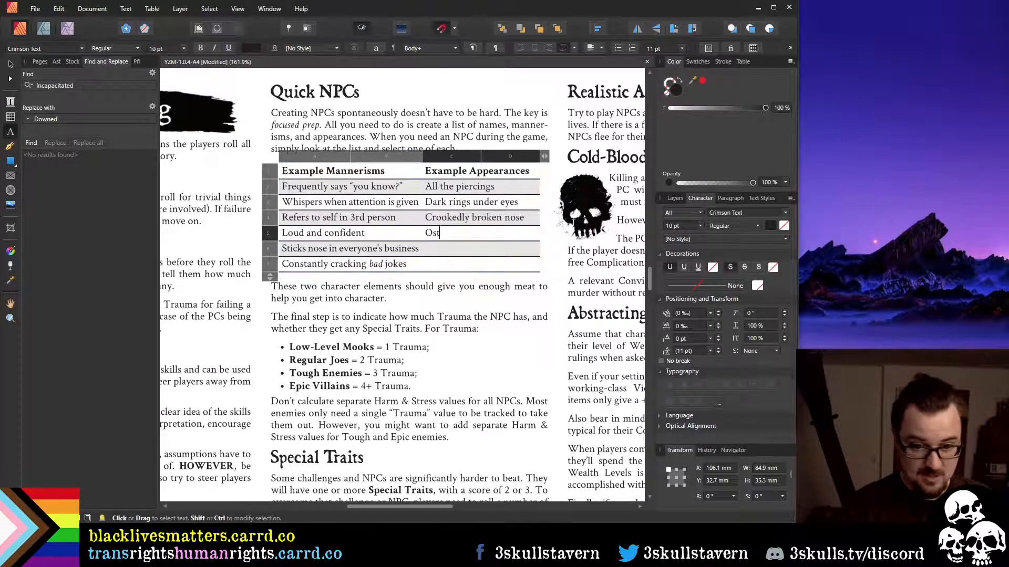
{"action": "type", "text": "entatious"}
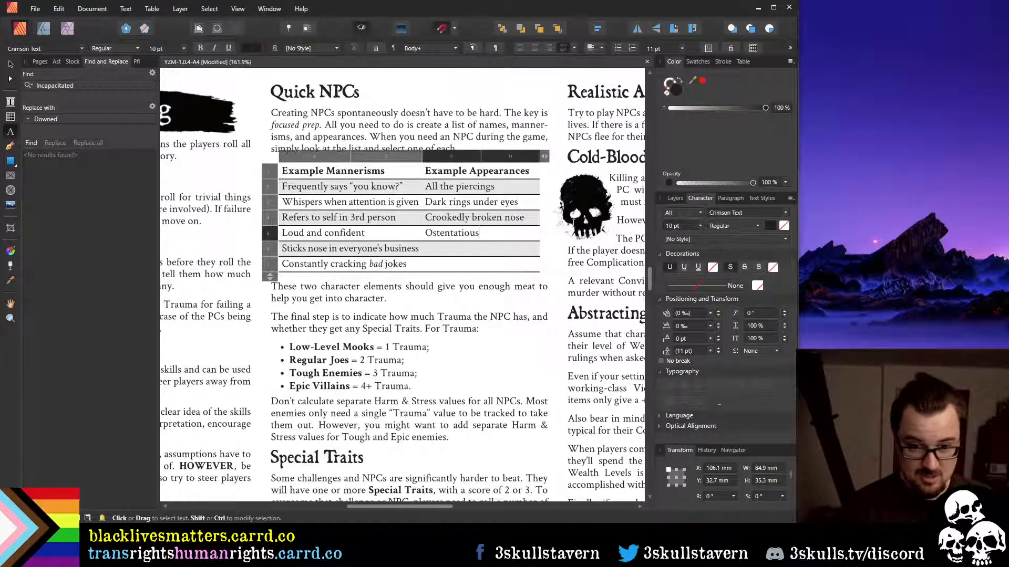
{"action": "type", "text": " hat"}
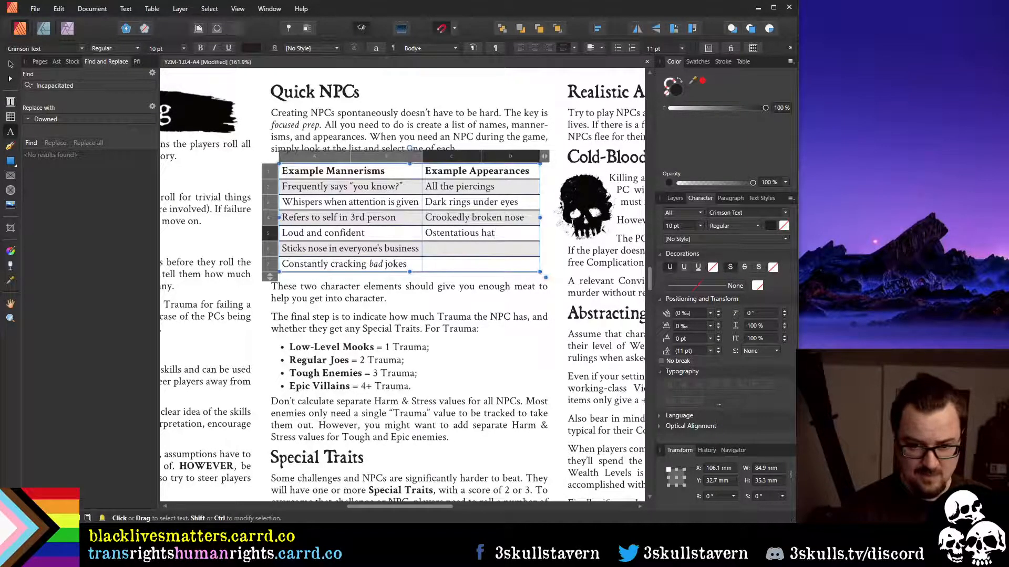
{"action": "double_click", "coordinate": [460, 234]}
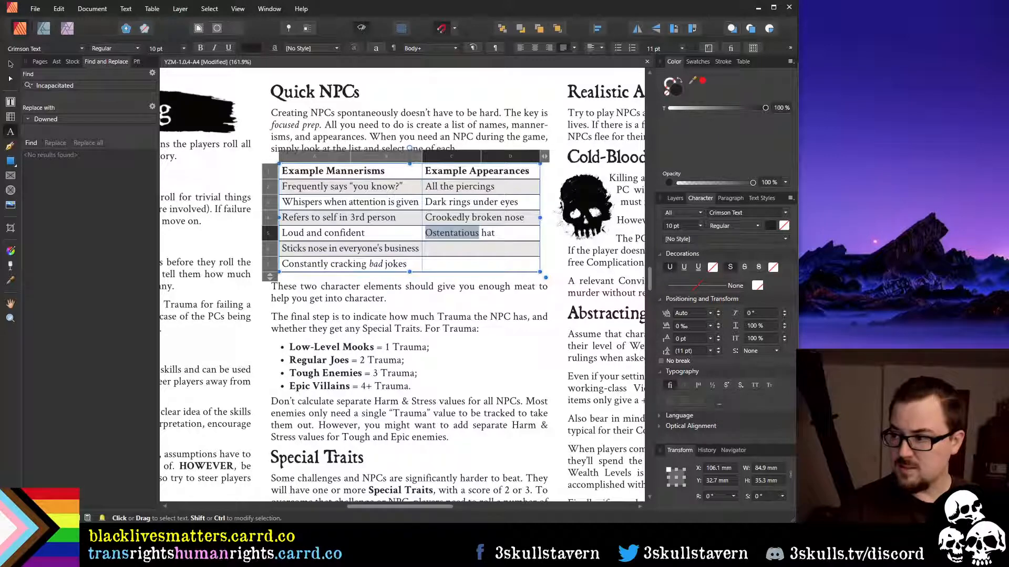
Try "Food stained" as the appearance beside "Sticks nose in everyone's business" and clear the cell again
{"action": "left_click", "coordinate": [479, 249]}
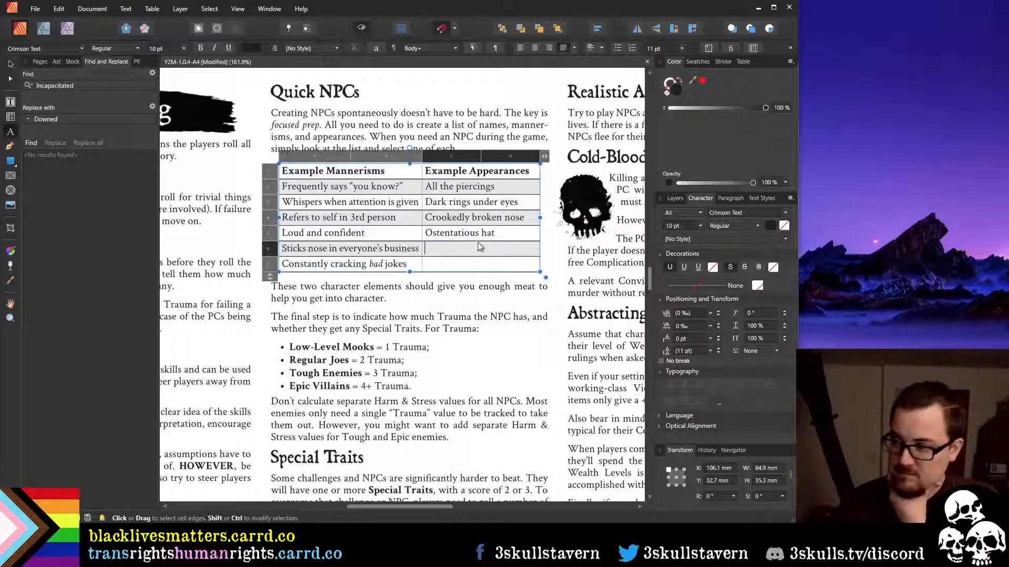
{"action": "type", "text": "Food"}
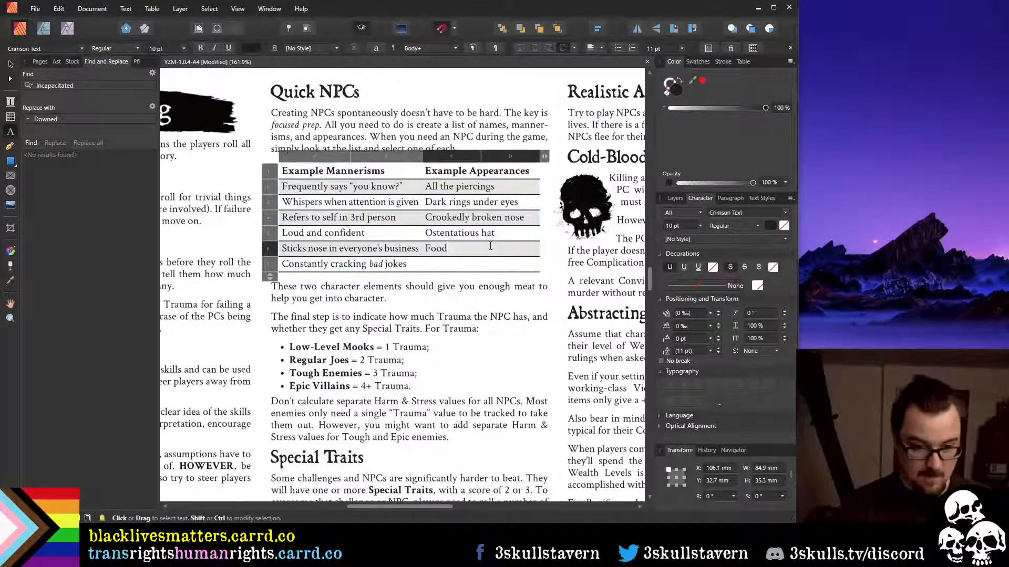
{"action": "type", "text": " stained"}
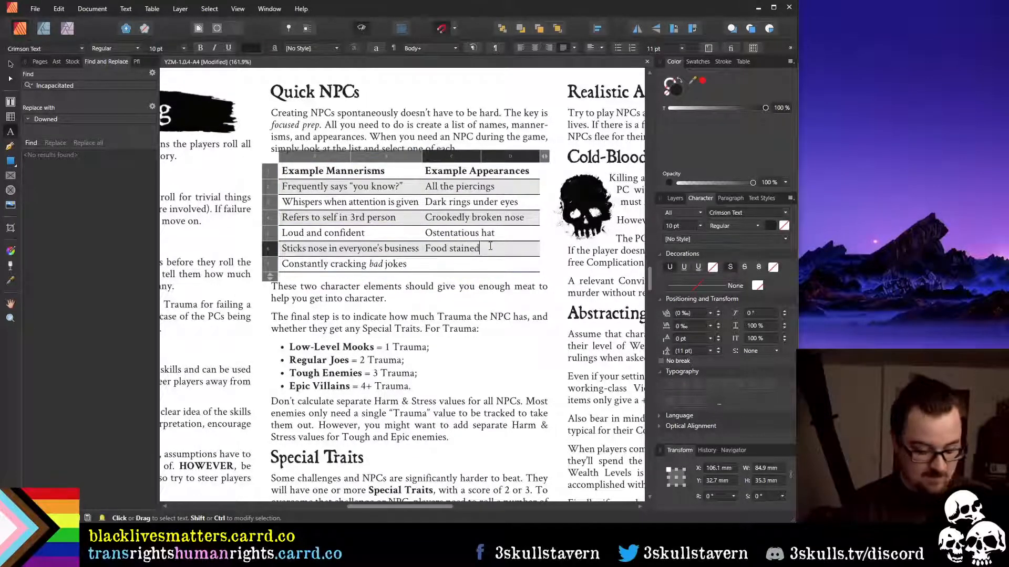
{"action": "key", "text": "Escape"}
{"action": "triple_click", "coordinate": [490, 246]}
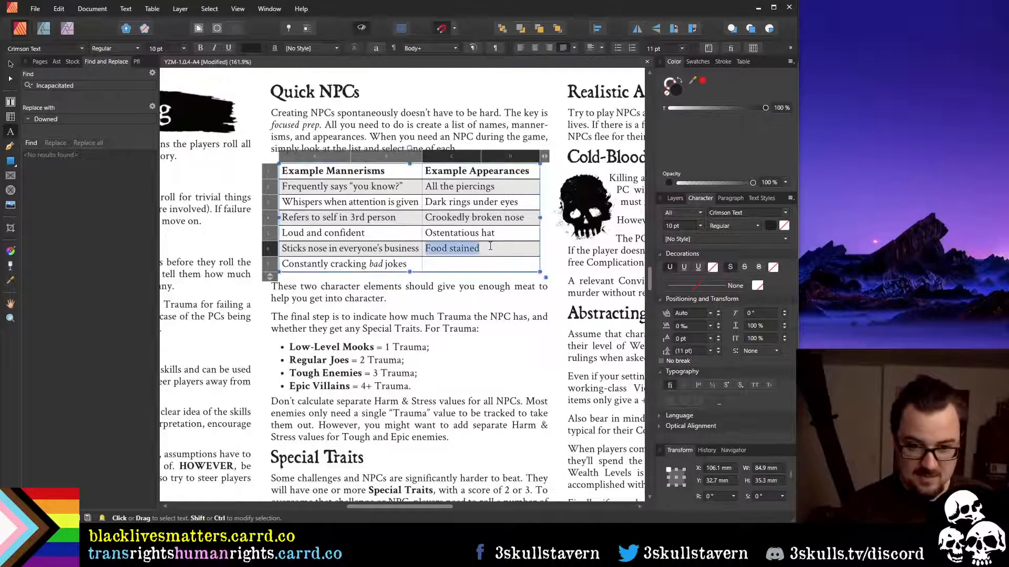
{"action": "key", "text": "BackSpace"}
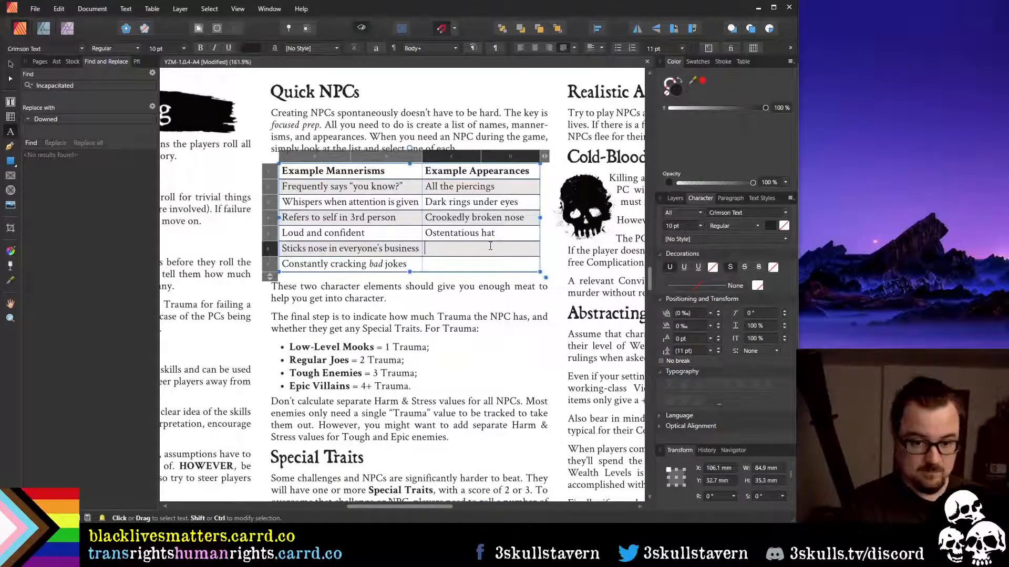
{"action": "key", "text": "Down"}
{"action": "key", "text": "Escape"}
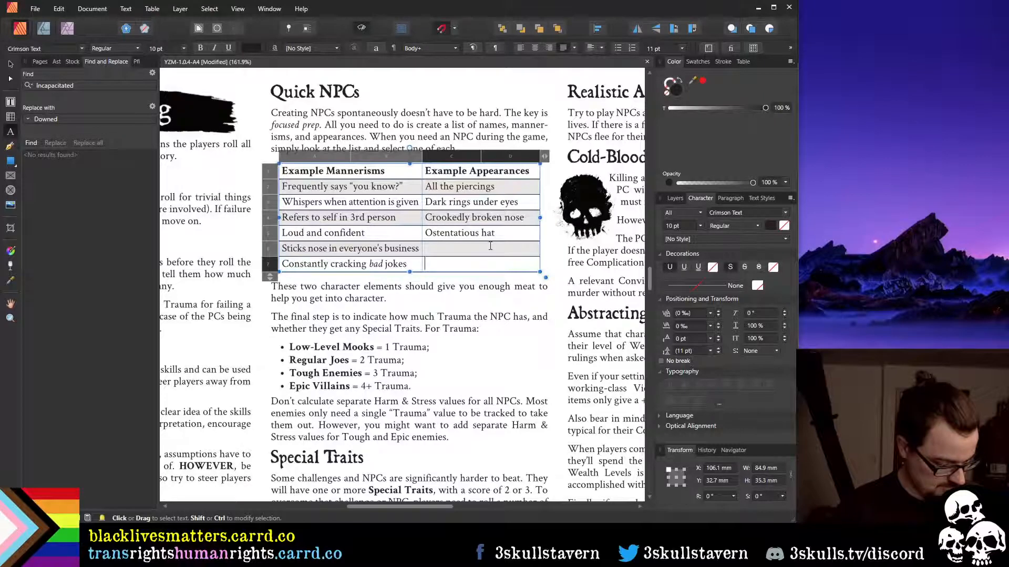
{"action": "type", "text": "Heavily"}
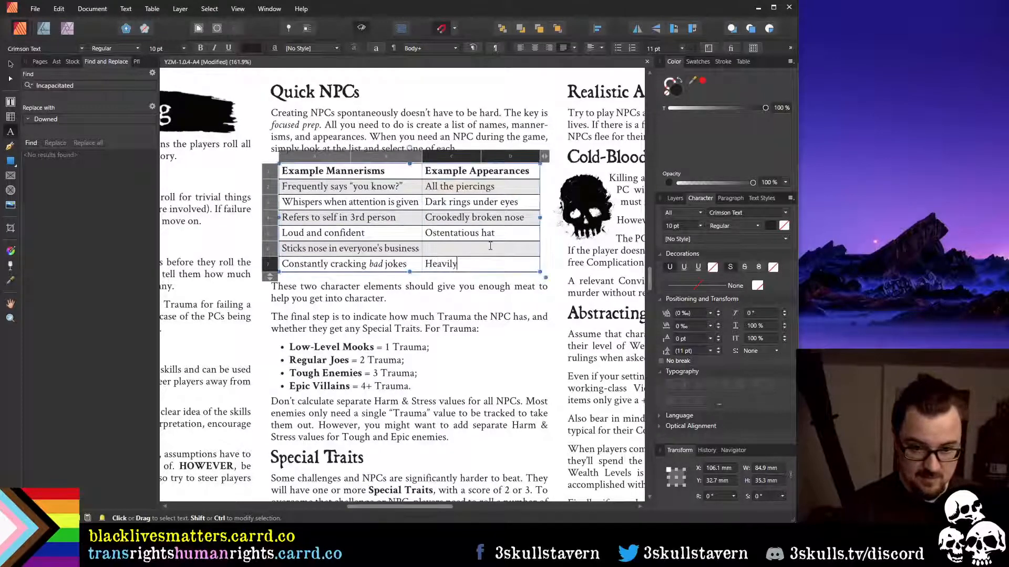
{"action": "key", "text": "ctrl+shift+Left"}
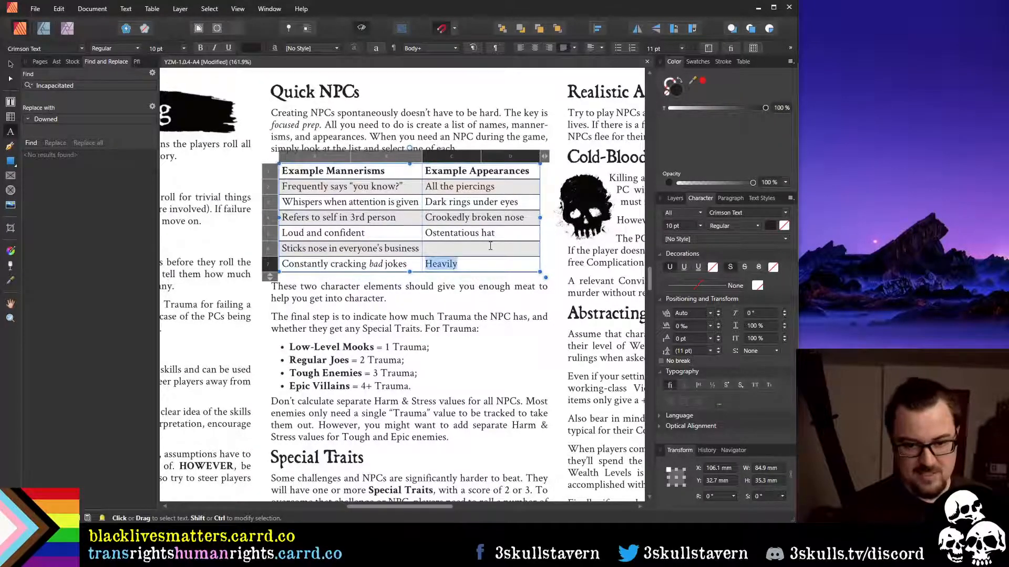
{"action": "key", "text": "BackSpace"}
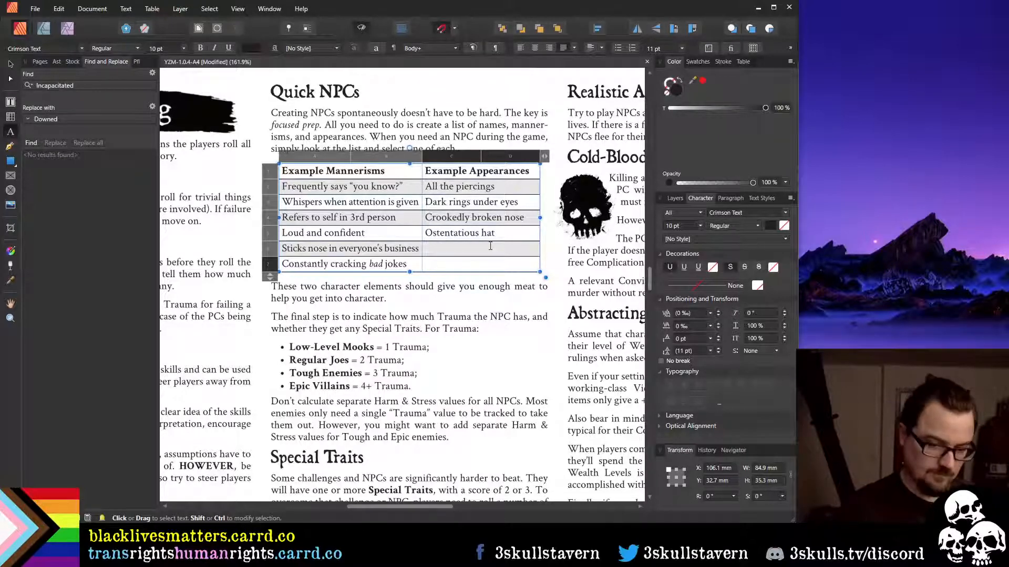
Enter "Dirty, dishevelled clothes" in the appearance cell beside "Sticks nose in everyone's business", correcting the spelling of "dishevelled"
{"action": "left_click", "coordinate": [490, 246]}
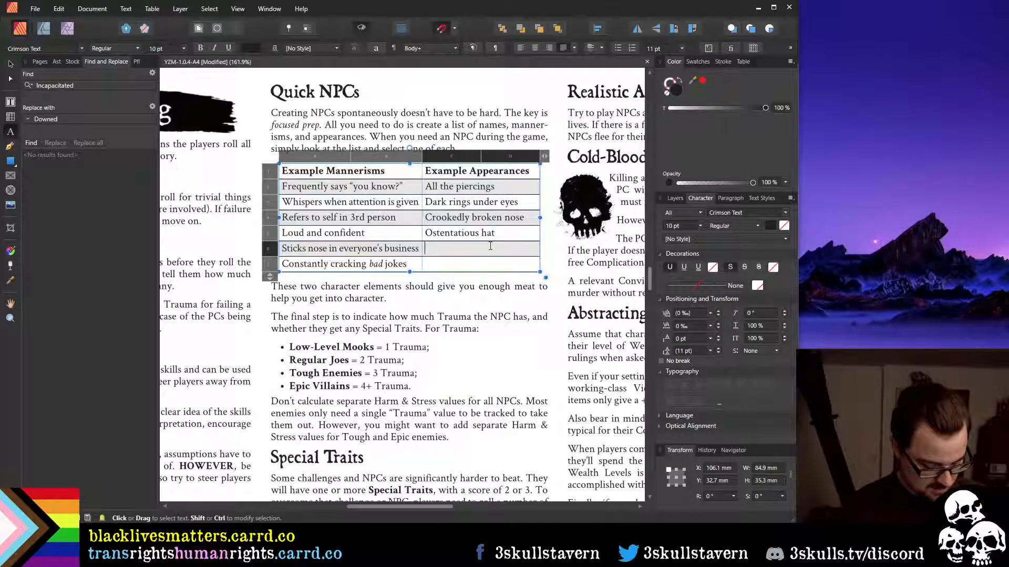
{"action": "type", "text": "Dirty"}
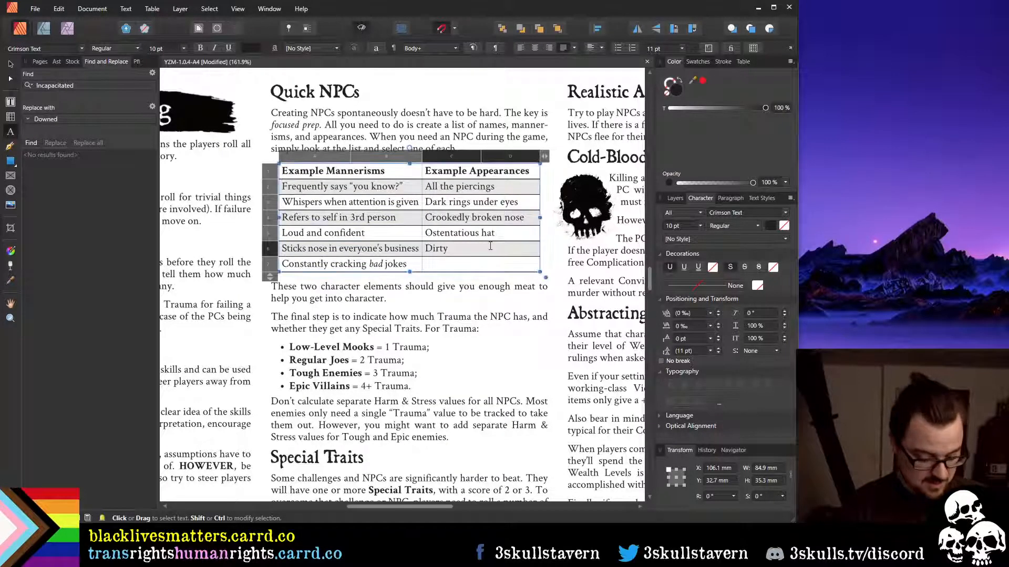
{"action": "type", "text": ", diss"}
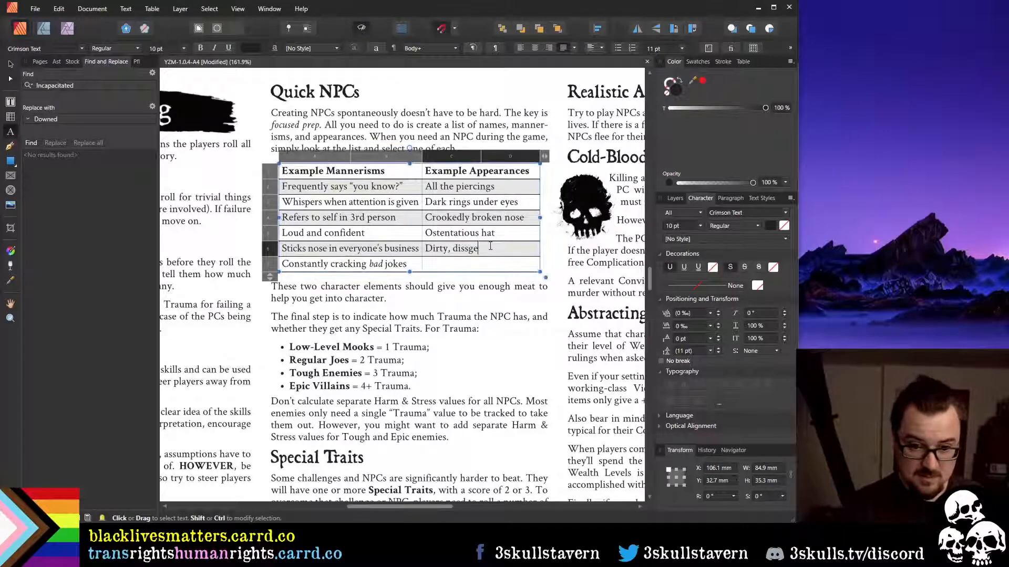
{"action": "type", "text": "hel"}
{"action": "key", "text": "BackSpace"}
{"action": "type", "text": "vel"}
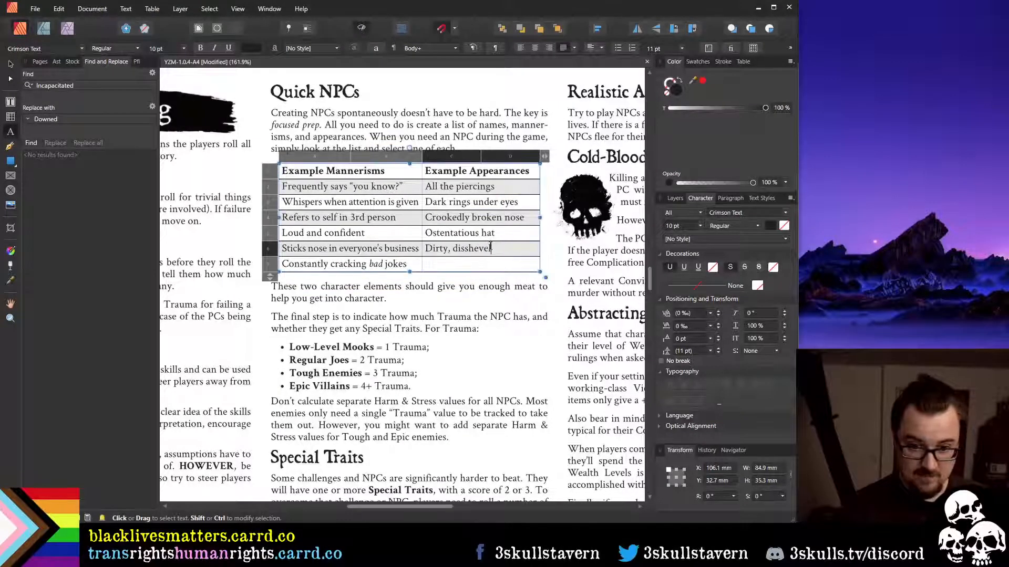
{"action": "type", "text": "led clothes"}
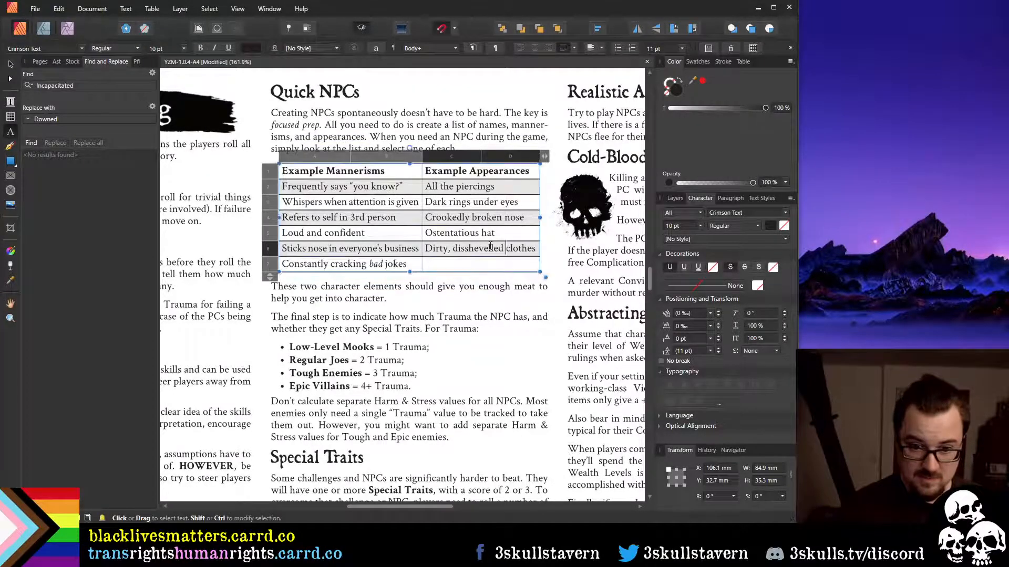
{"action": "double_click", "coordinate": [490, 247]}
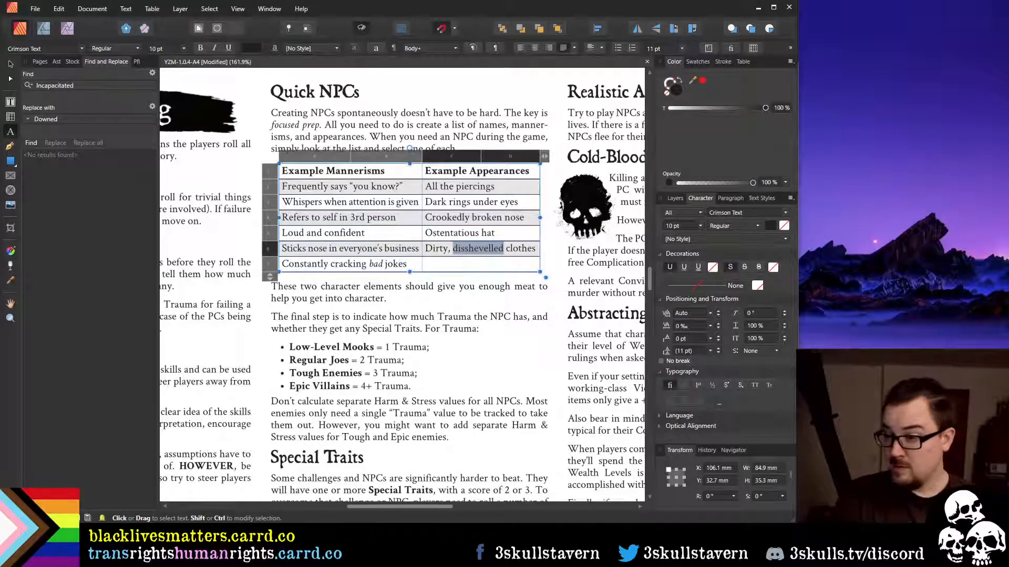
{"action": "left_click", "coordinate": [467, 248]}
{"action": "key", "text": "BackSpace"}
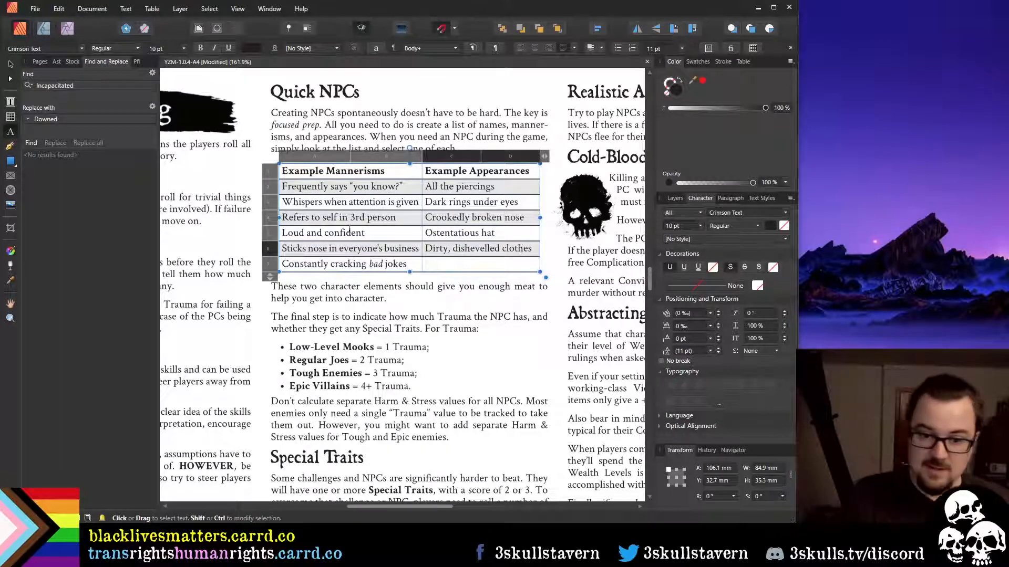
Enter "Dressed in all black" as the example appearance beside "Constantly cracking bad jokes" and leave the table
{"action": "left_click", "coordinate": [508, 268]}
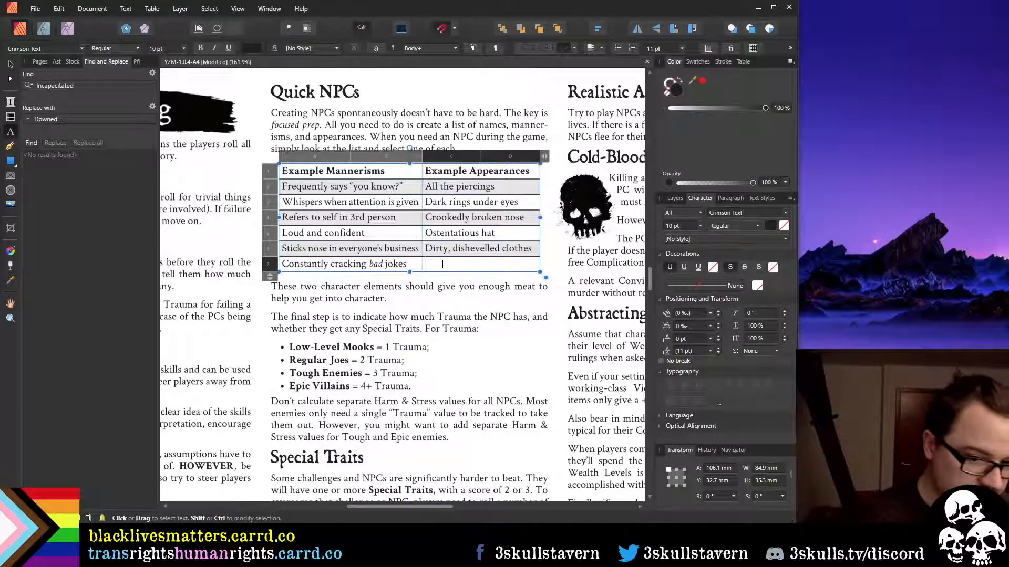
{"action": "type", "text": "Dre"}
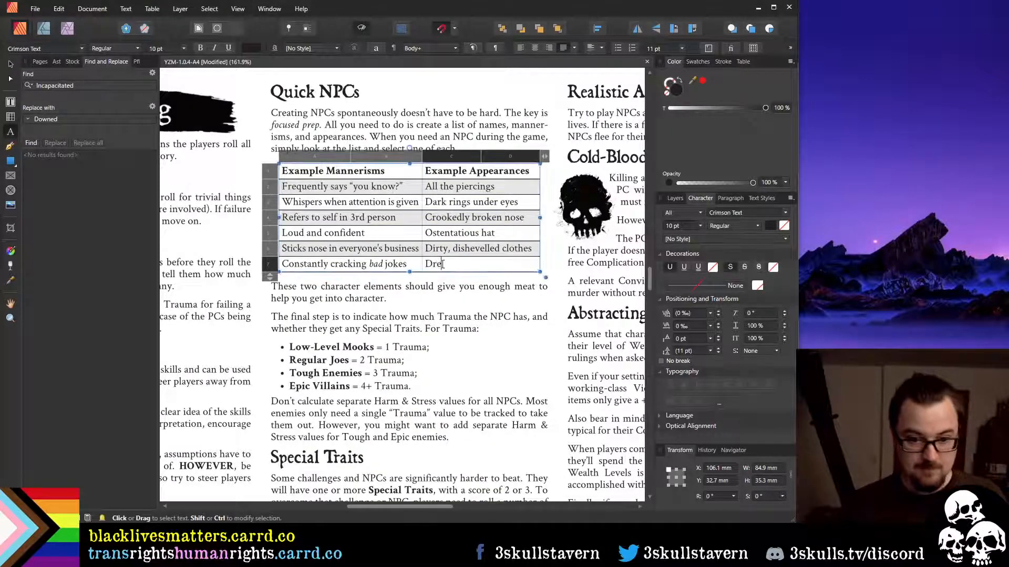
{"action": "type", "text": "ssed in all "}
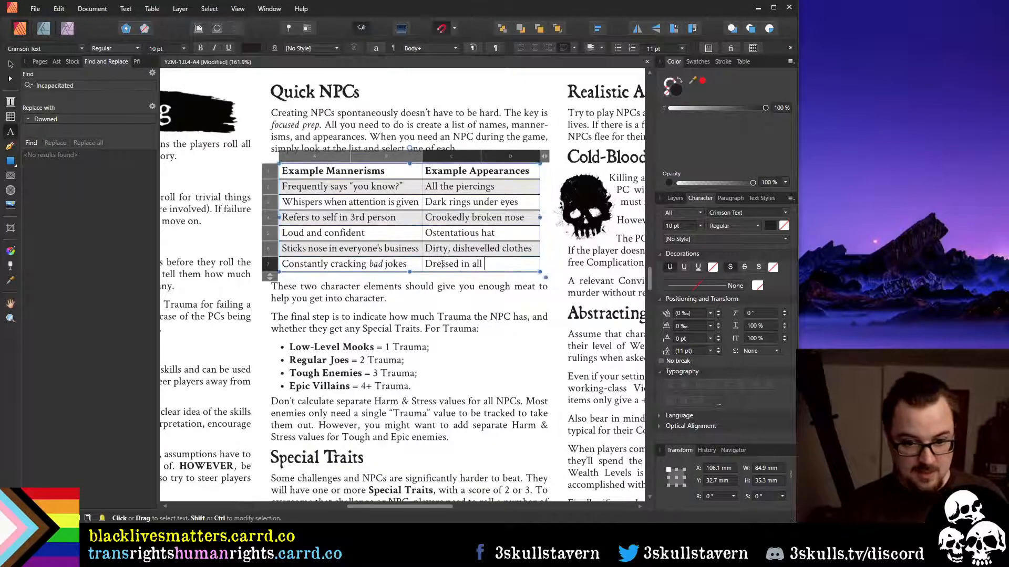
{"action": "type", "text": "black"}
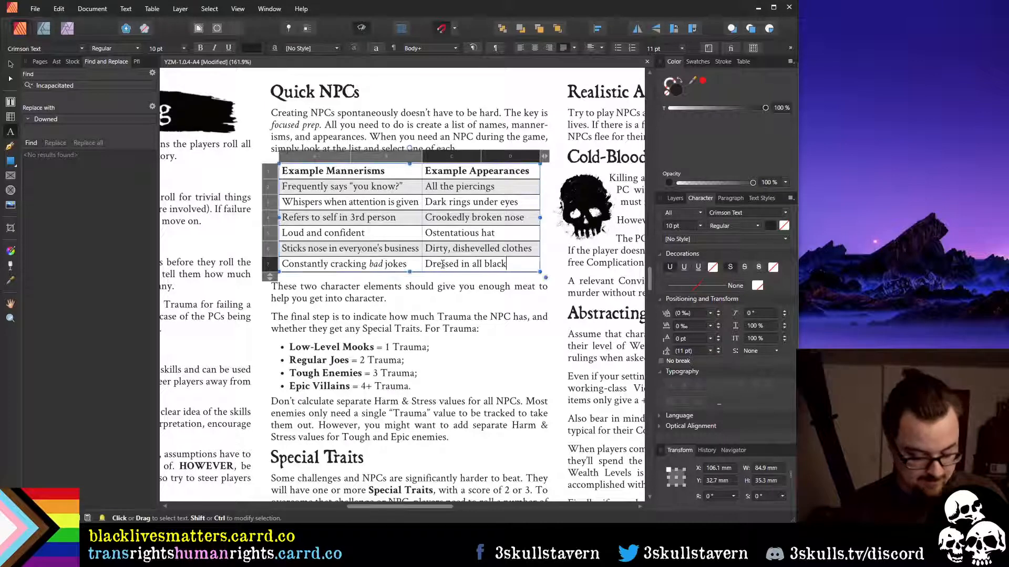
{"action": "type", "text": ", mask too"}
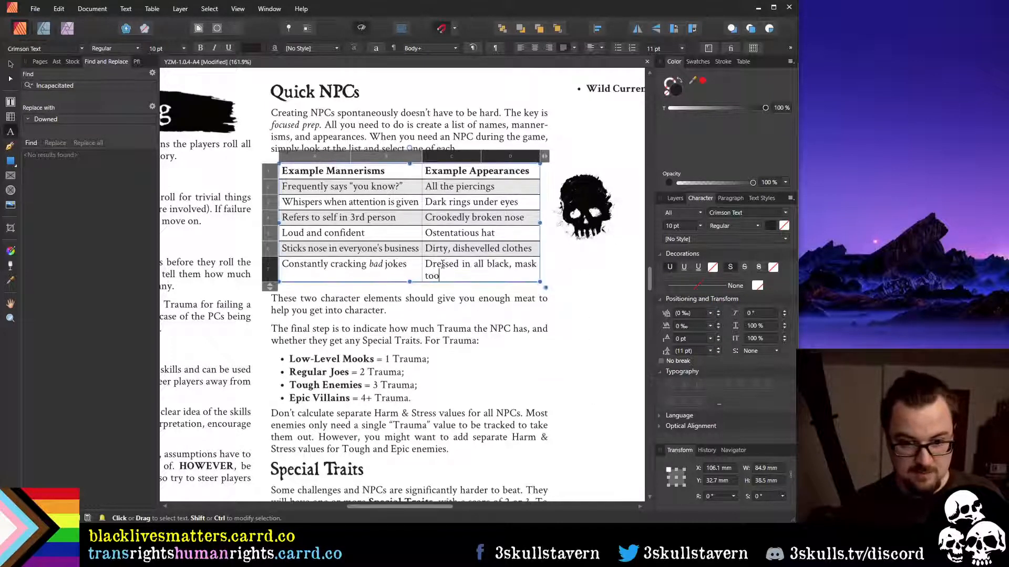
{"action": "triple_click", "coordinate": [442, 265]}
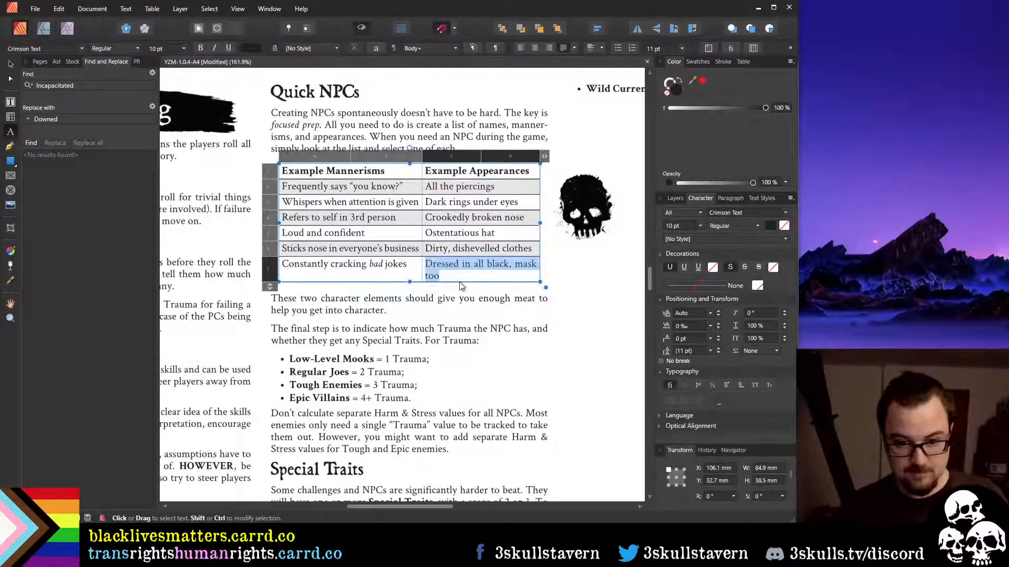
{"action": "left_click", "coordinate": [516, 270]}
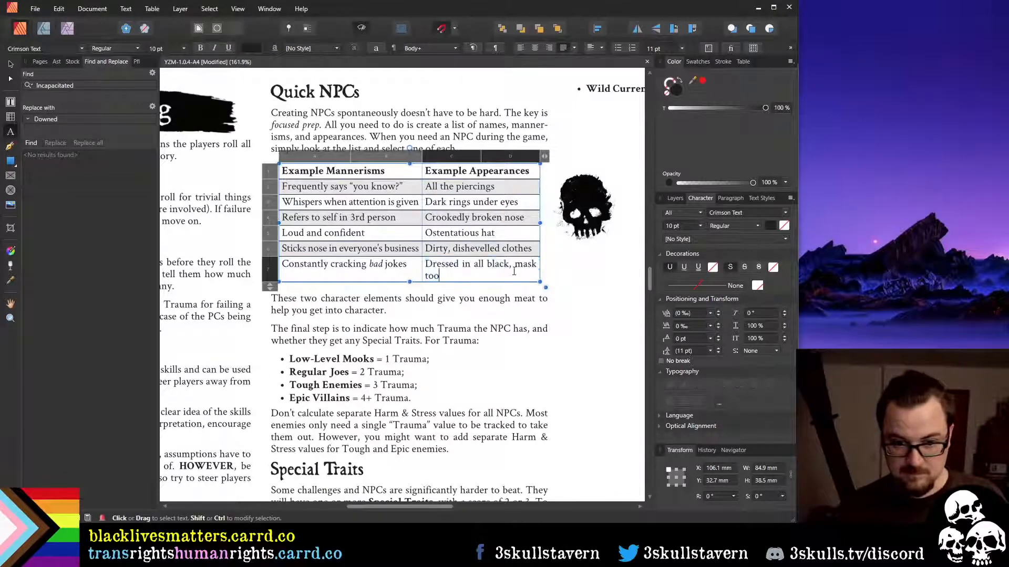
{"action": "left_click_drag", "start_coordinate": [509, 268], "coordinate": [512, 273]}
{"action": "key", "text": "BackSpace"}
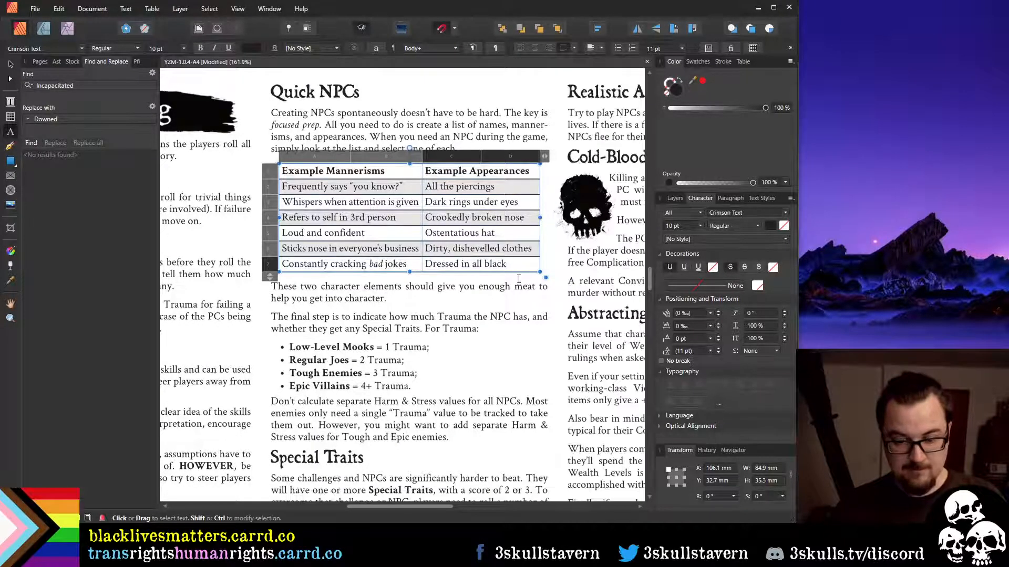
{"action": "key", "text": "Escape"}
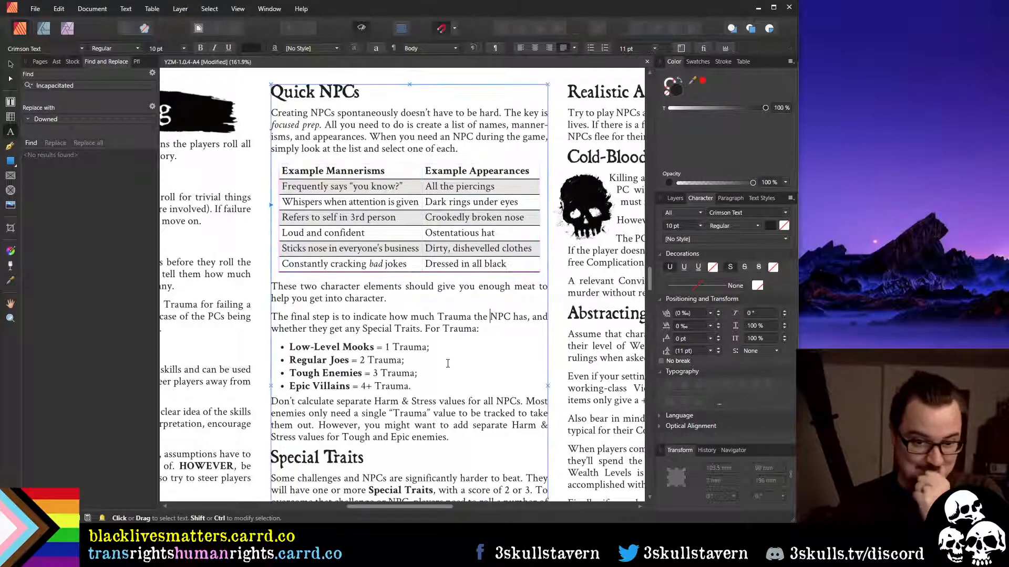
{"action": "left_click", "coordinate": [486, 312]}
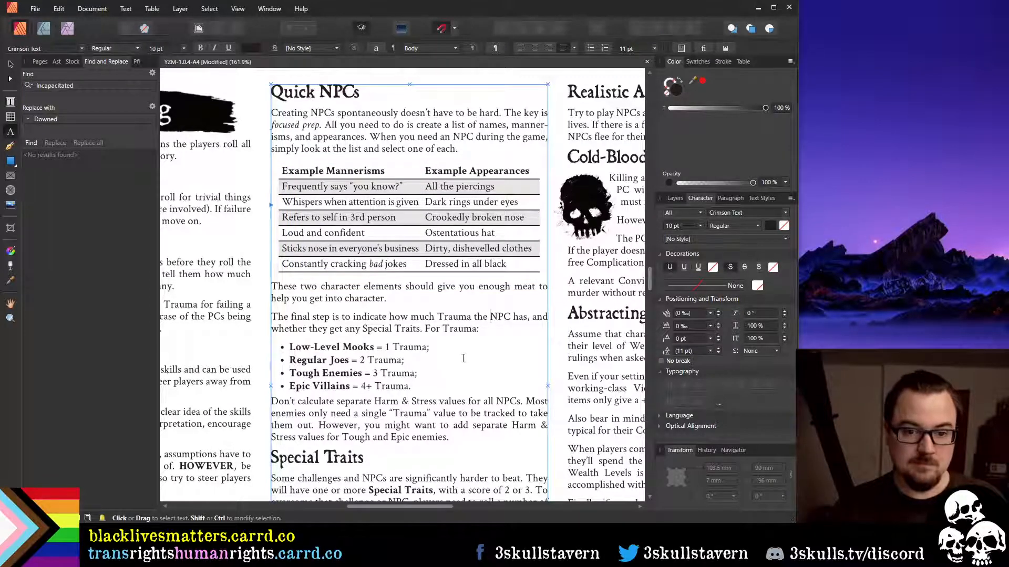
Save the document with the completed Quick NPCs table
{"action": "scroll", "coordinate": [463, 358], "scroll_direction": "down", "scroll_amount": 2}
{"action": "scroll", "coordinate": [502, 340], "scroll_direction": "down", "scroll_amount": 5, "text": "ctrl"}
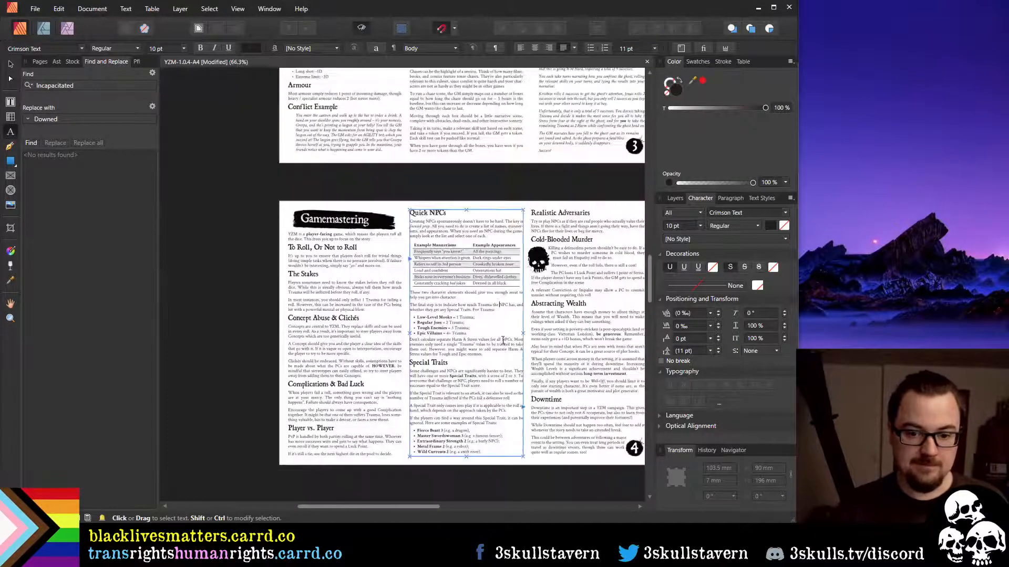
{"action": "key", "text": "ctrl+s"}
Review the document's pages from the cover to the character sheets, and examine the Random Inspiration page
{"action": "scroll", "coordinate": [526, 342], "scroll_direction": "up", "scroll_amount": 1}
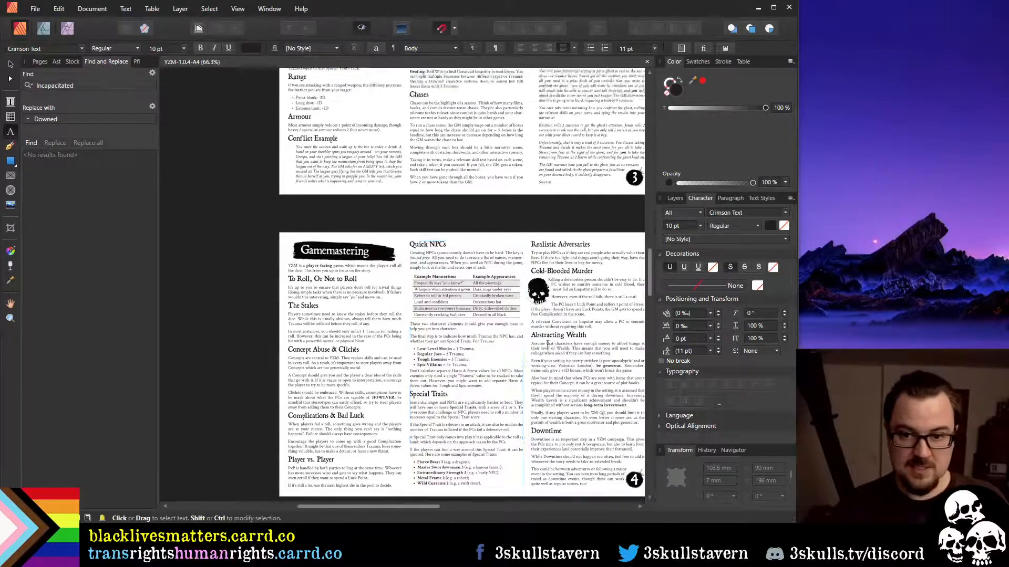
{"action": "scroll", "coordinate": [547, 344], "scroll_direction": "up", "scroll_amount": 15}
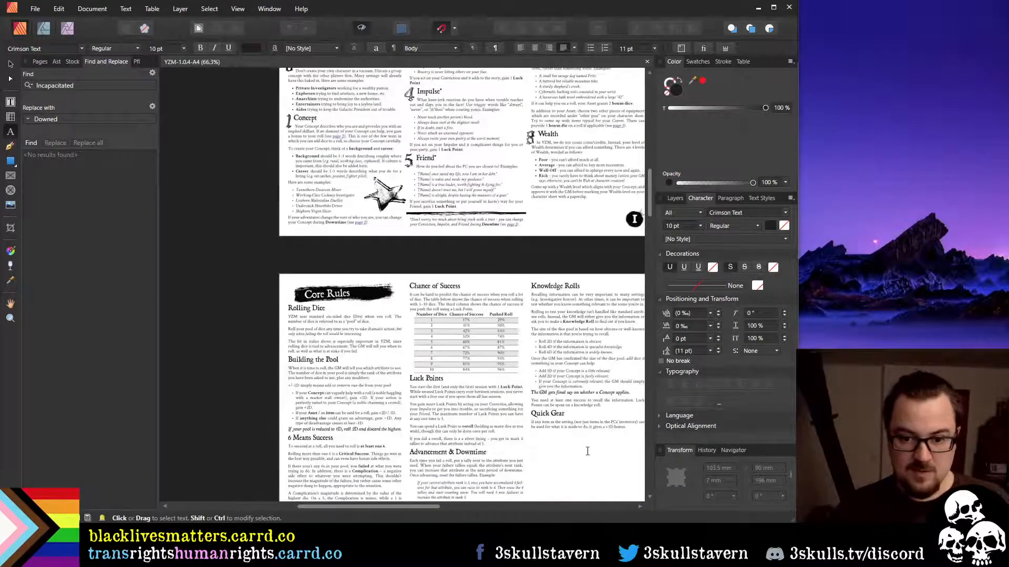
{"action": "scroll", "coordinate": [590, 429], "scroll_direction": "up", "scroll_amount": 10}
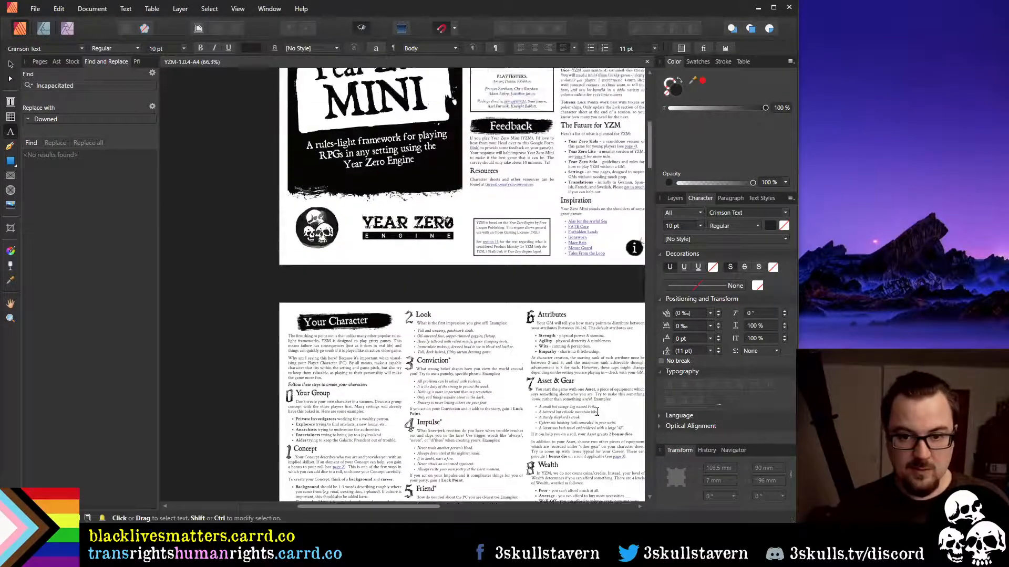
{"action": "scroll", "coordinate": [597, 411], "scroll_direction": "down", "scroll_amount": 20}
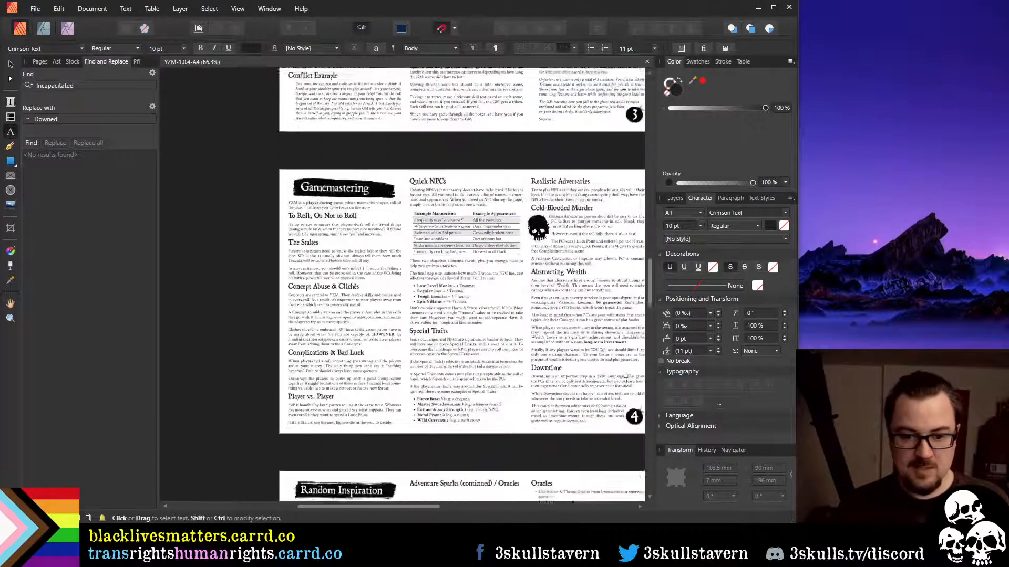
{"action": "scroll", "coordinate": [626, 378], "scroll_direction": "down", "scroll_amount": 15}
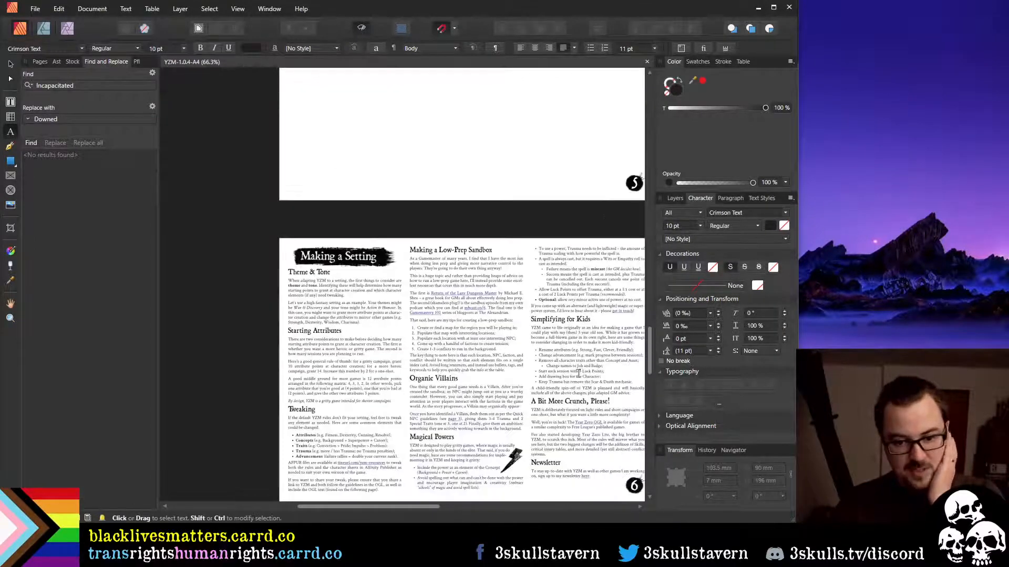
{"action": "scroll", "coordinate": [578, 373], "scroll_direction": "down", "scroll_amount": 9}
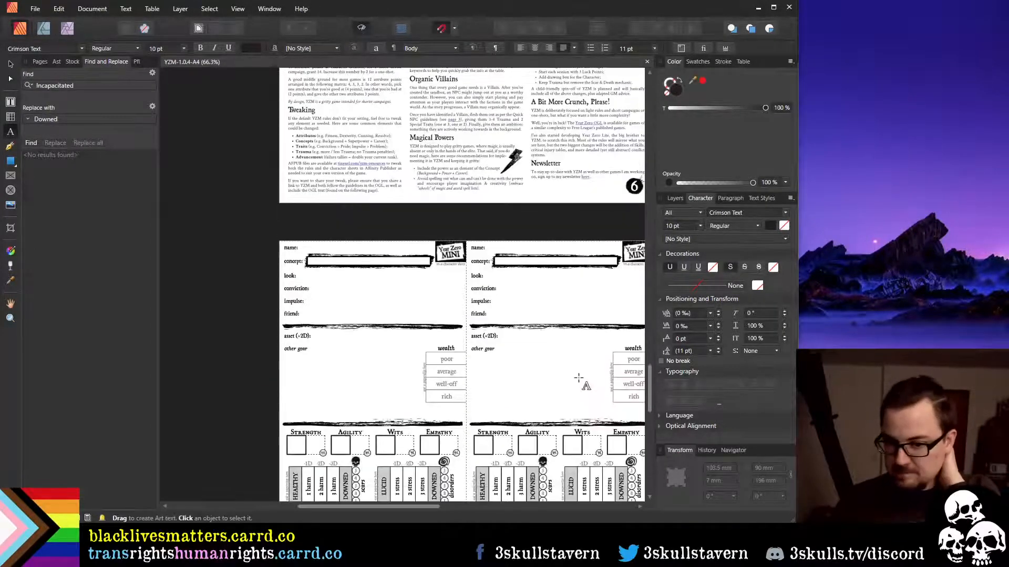
{"action": "scroll", "coordinate": [602, 397], "scroll_direction": "down", "scroll_amount": 3}
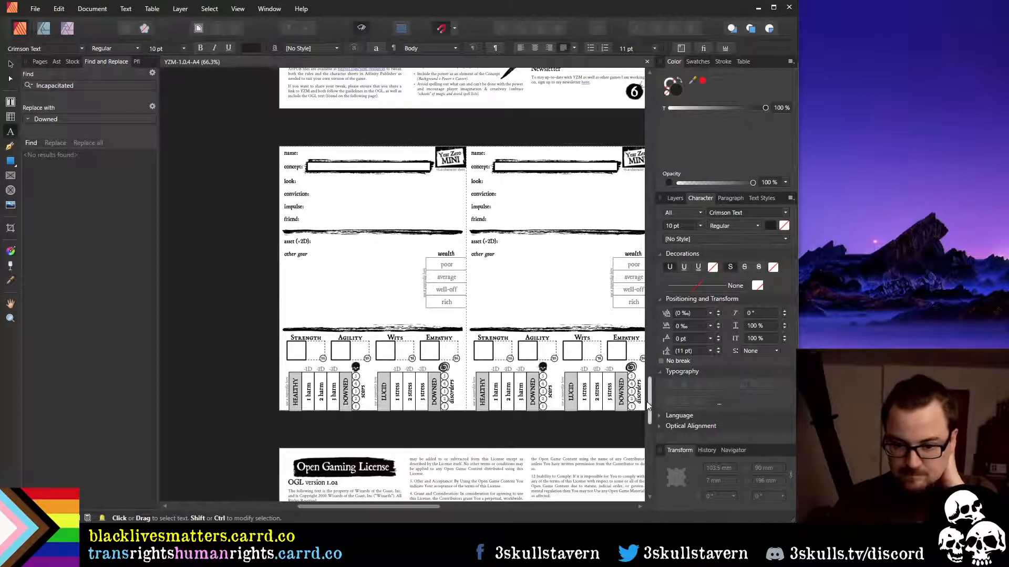
{"action": "left_click_drag", "start_coordinate": [649, 402], "coordinate": [648, 323]}
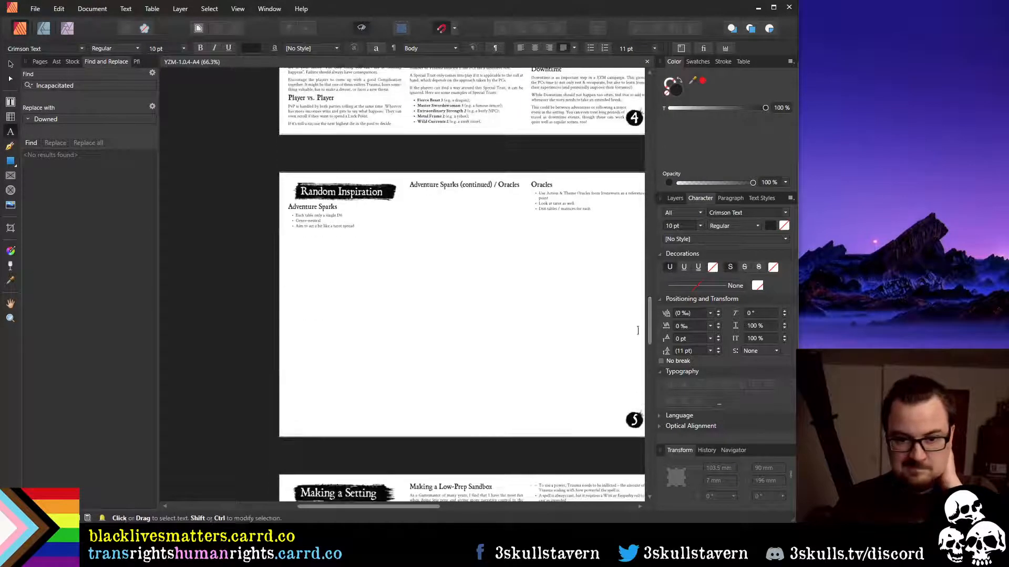
{"action": "left_click_drag", "start_coordinate": [418, 508], "coordinate": [443, 506]}
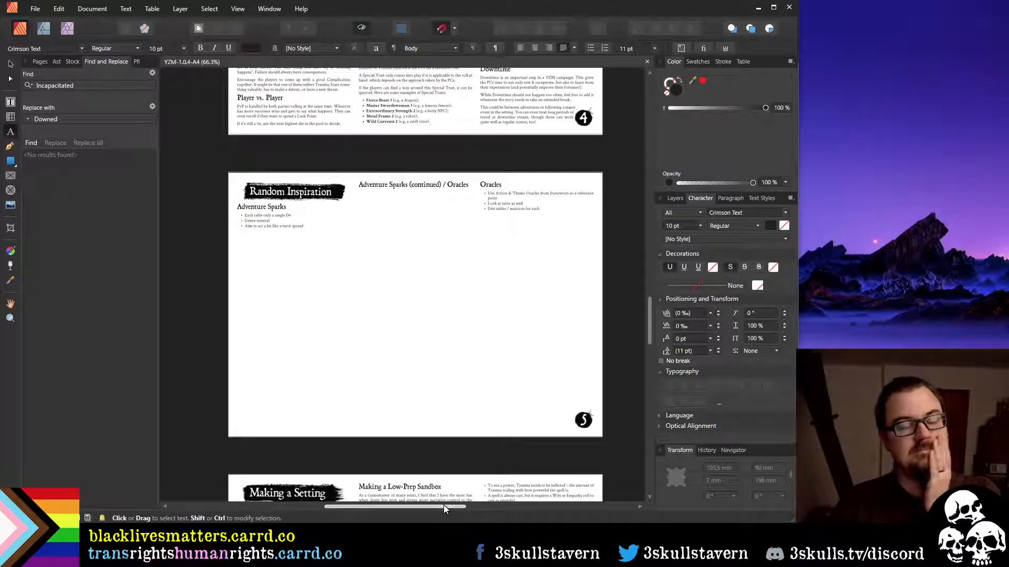
{"action": "scroll", "coordinate": [386, 241], "scroll_direction": "up", "scroll_amount": 2}
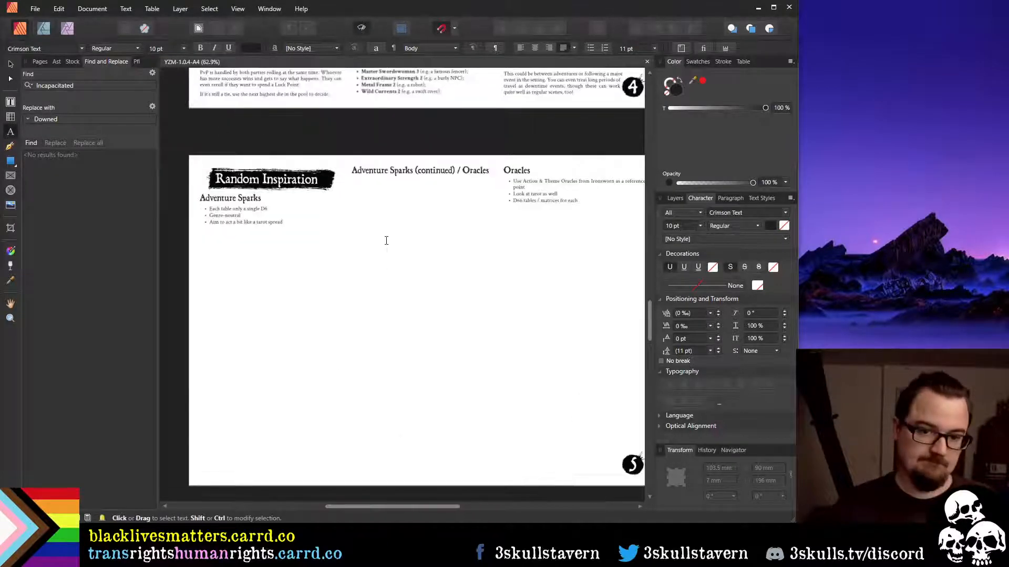
{"action": "left_click_drag", "start_coordinate": [379, 506], "coordinate": [389, 506]}
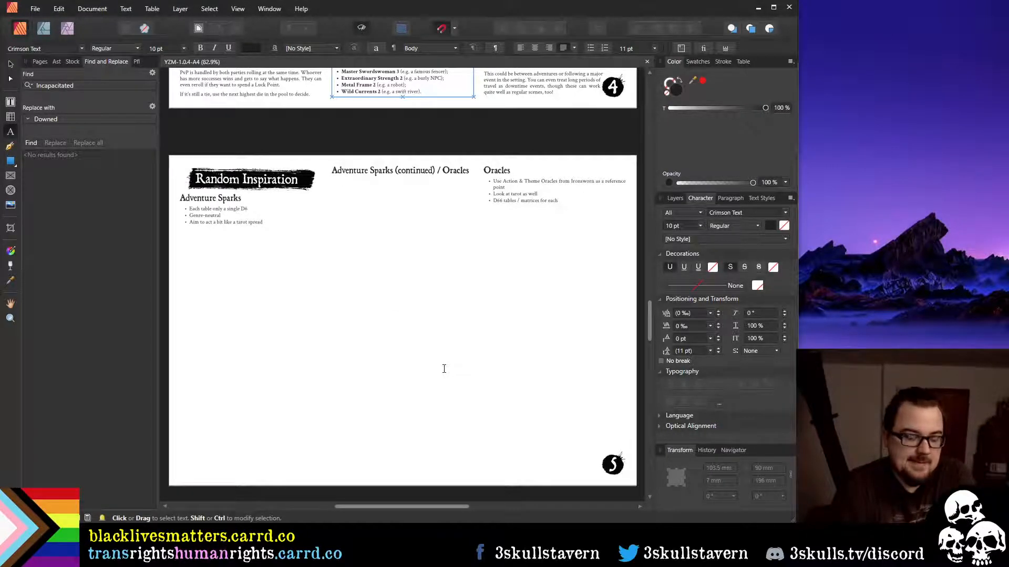
Clear the search term for finding text and undo the most recent edits in the document
{"action": "key", "text": "ctrl+f"}
{"action": "key", "text": "BackSpace"}
{"action": "key", "text": "ctrl+z"}
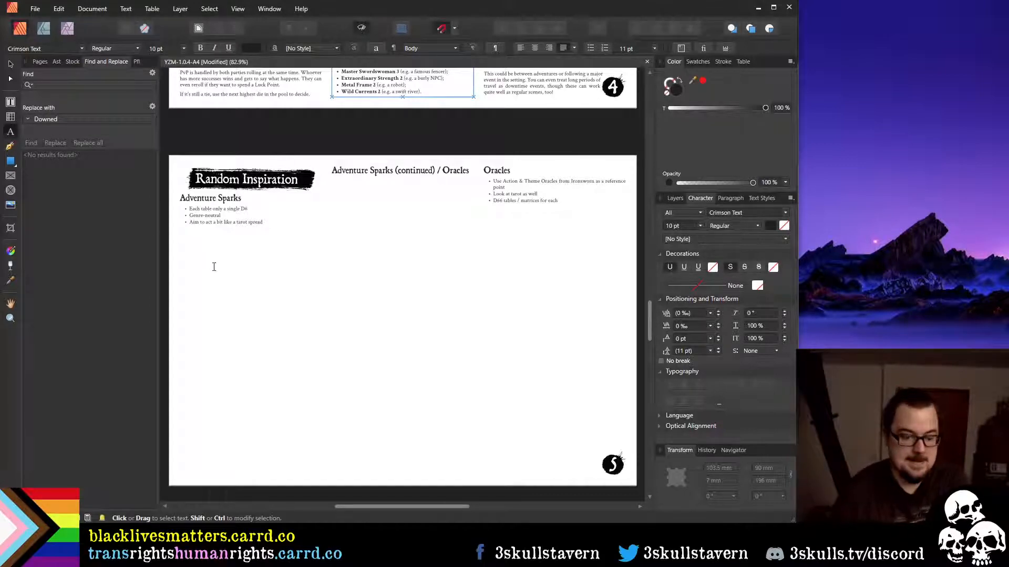
{"action": "key", "text": "ctrl+z"}
{"action": "key", "text": "ctrl+z"}
{"action": "scroll", "coordinate": [339, 238], "scroll_direction": "up", "scroll_amount": 6}
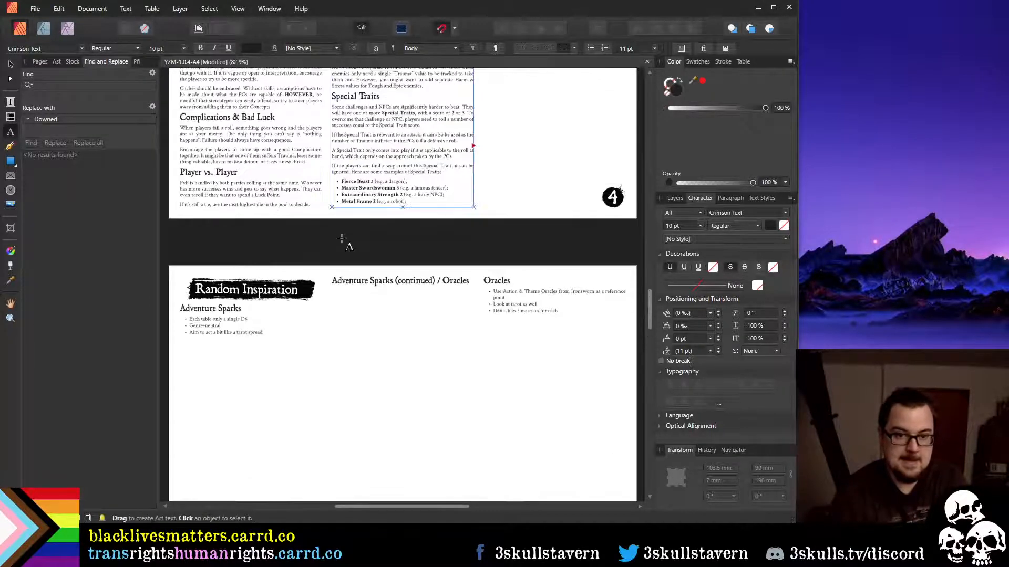
Undo the stray text entered before "NPC has" in the Trauma paragraph of the Quick NPCs section
{"action": "type", "text": "gg"}
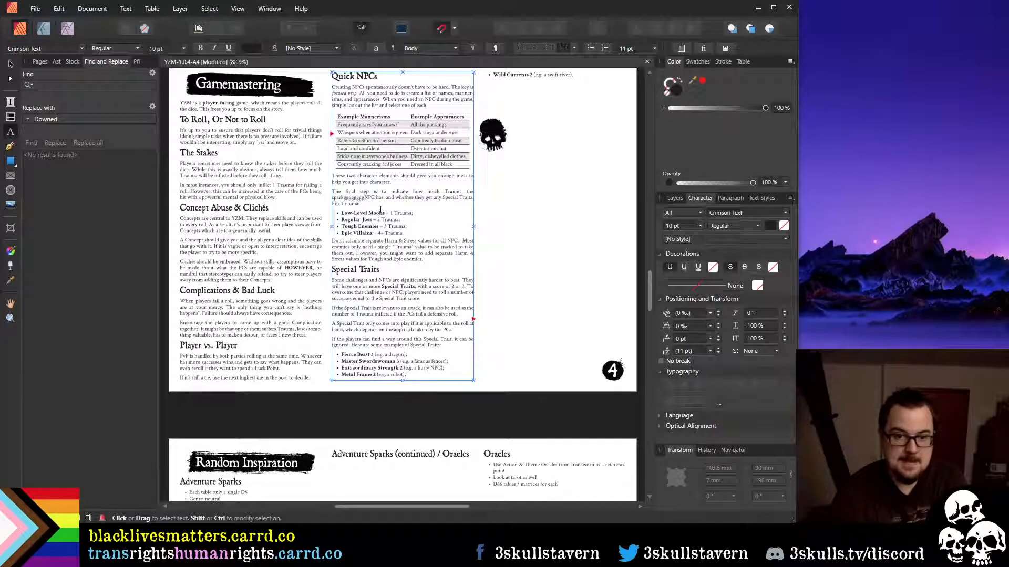
{"action": "key", "text": "ctrl+z"}
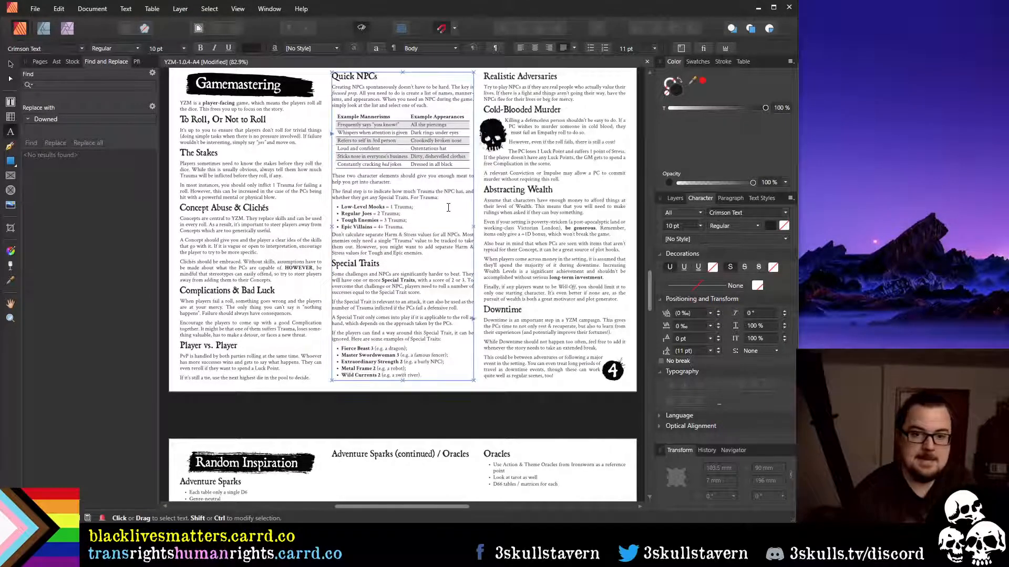
{"action": "scroll", "coordinate": [418, 147], "scroll_direction": "up", "scroll_amount": 3}
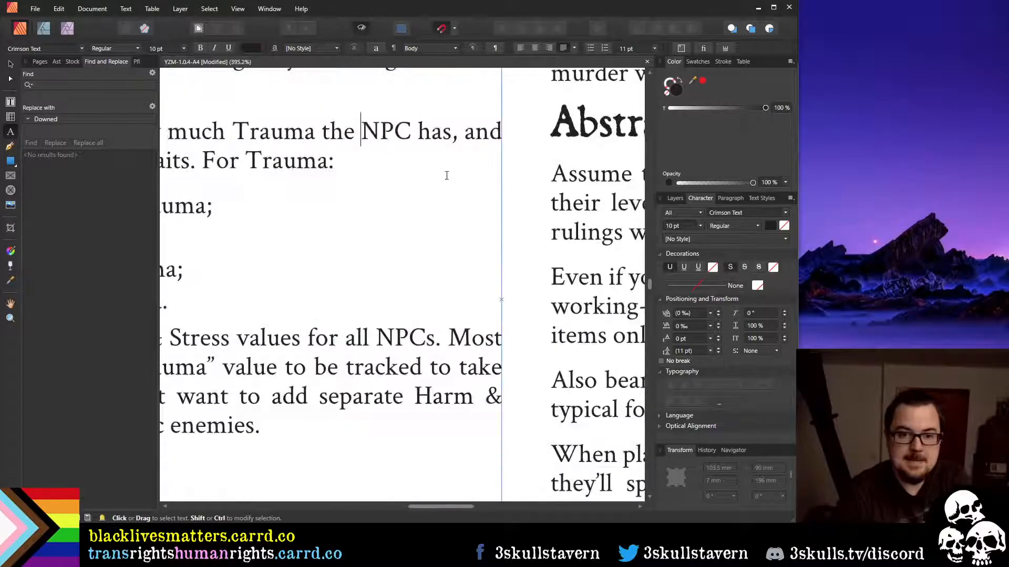
{"action": "scroll", "coordinate": [252, 363], "scroll_direction": "down", "scroll_amount": 6}
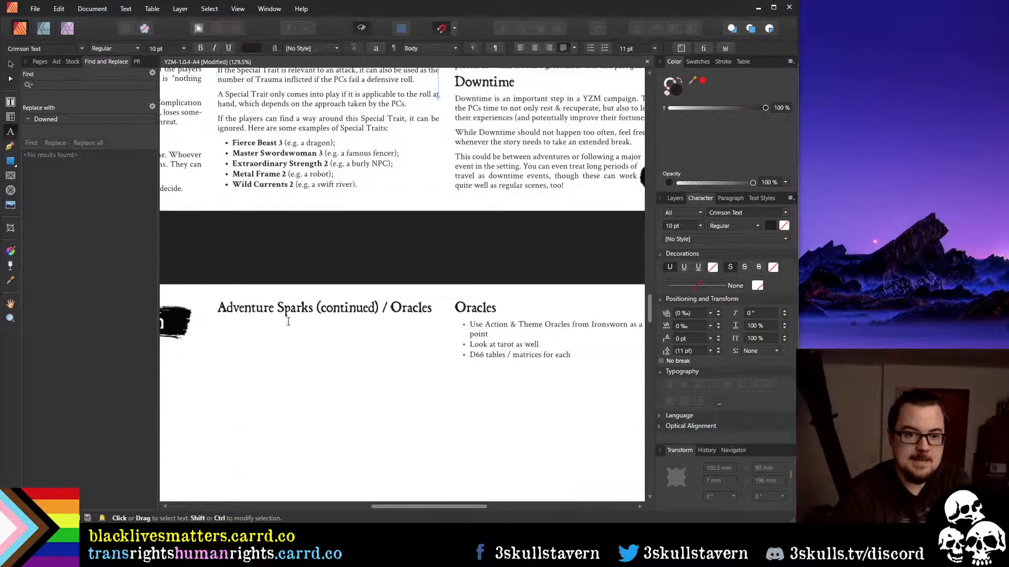
Search the document for "spark" from the Adventure Sparks section of the Random Inspiration page
{"action": "left_click", "coordinate": [252, 363]}
{"action": "left_click_drag", "start_coordinate": [408, 507], "coordinate": [299, 508]}
{"action": "left_click", "coordinate": [403, 389]}
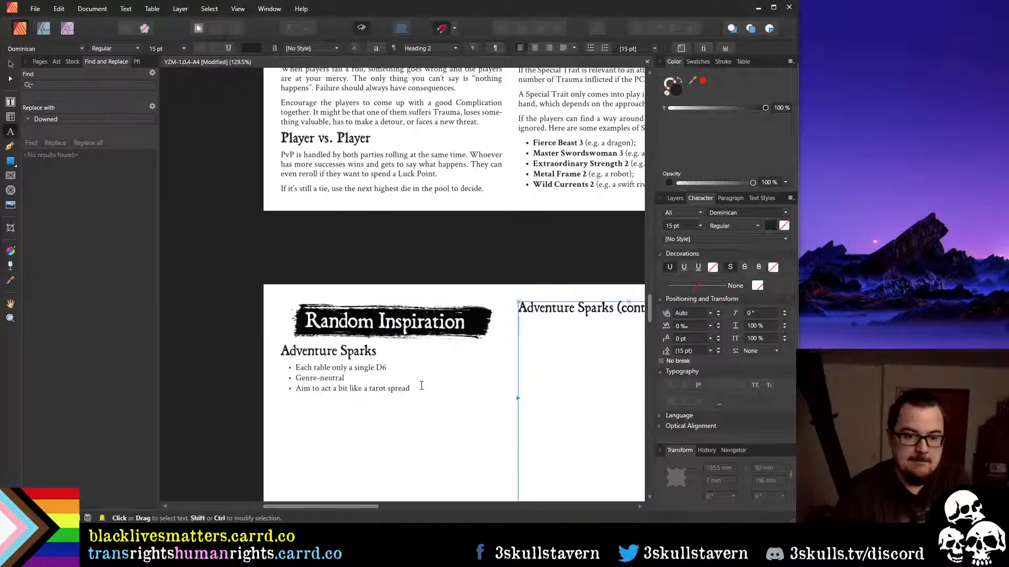
{"action": "left_click", "coordinate": [62, 85]}
{"action": "type", "text": "spark"}
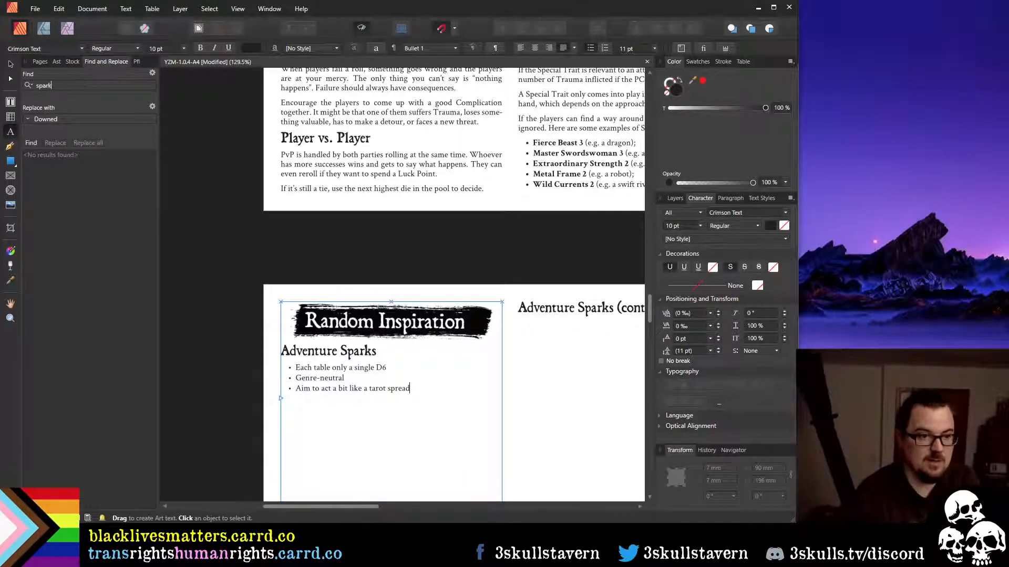
{"action": "key", "text": "Return"}
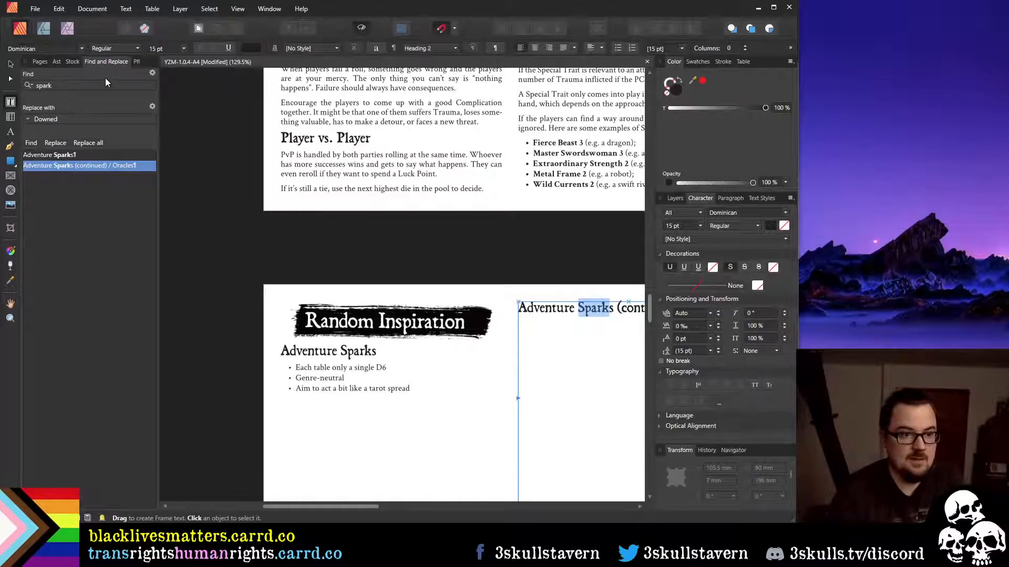
Clear the search and replacement terms, and return to the last bullet under Adventure Sparks
{"action": "left_click_drag", "start_coordinate": [98, 86], "coordinate": [30, 88]}
{"action": "key", "text": "BackSpace"}
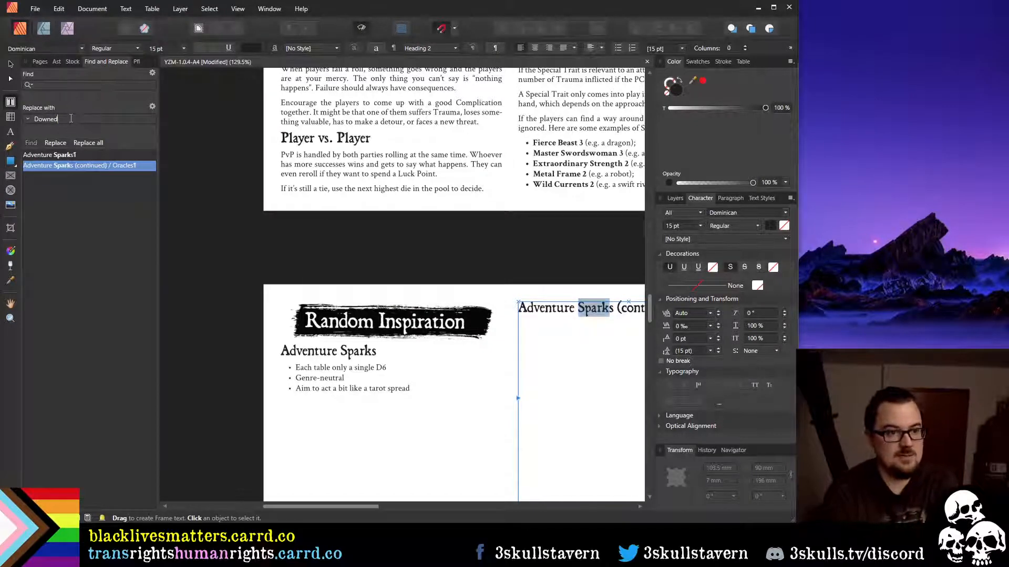
{"action": "left_click_drag", "start_coordinate": [69, 119], "coordinate": [33, 121]}
{"action": "key", "text": "BackSpace"}
{"action": "left_click", "coordinate": [410, 393]}
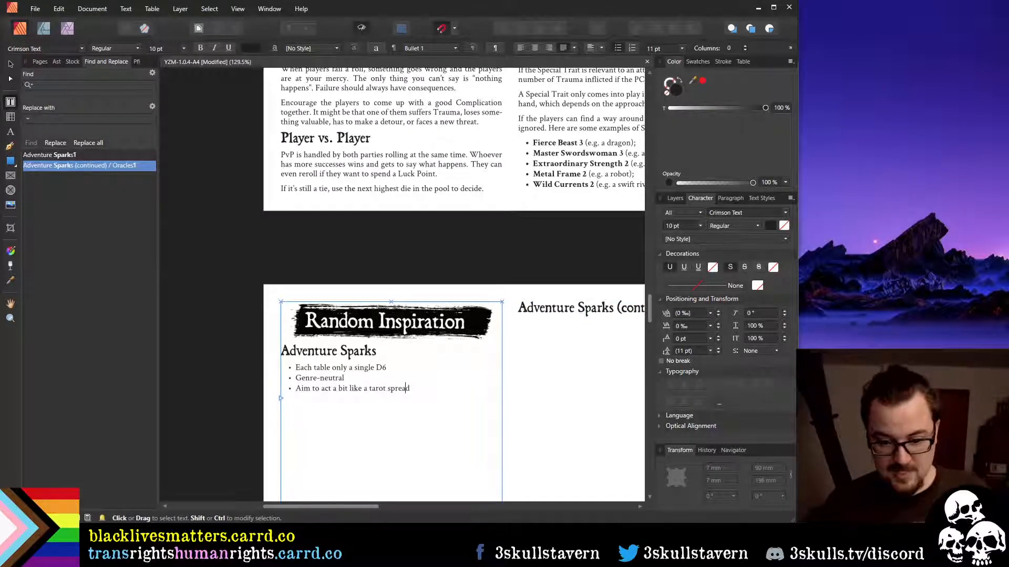
Switch to the PDF Reader and examine the Spark Table in the Electric Bastionland rulebook
{"action": "key", "text": "alt+Tab"}
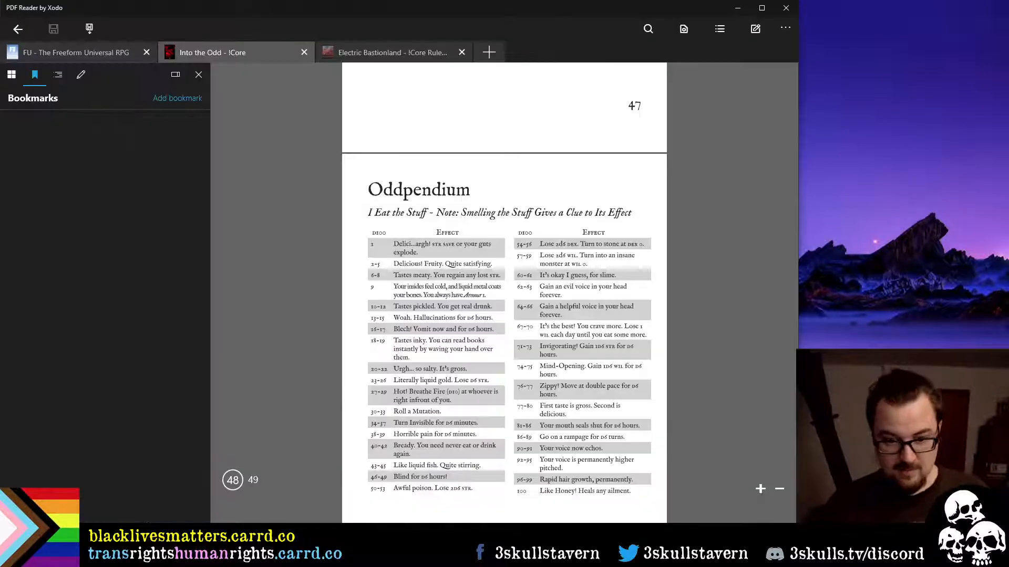
{"action": "left_click", "coordinate": [368, 52]}
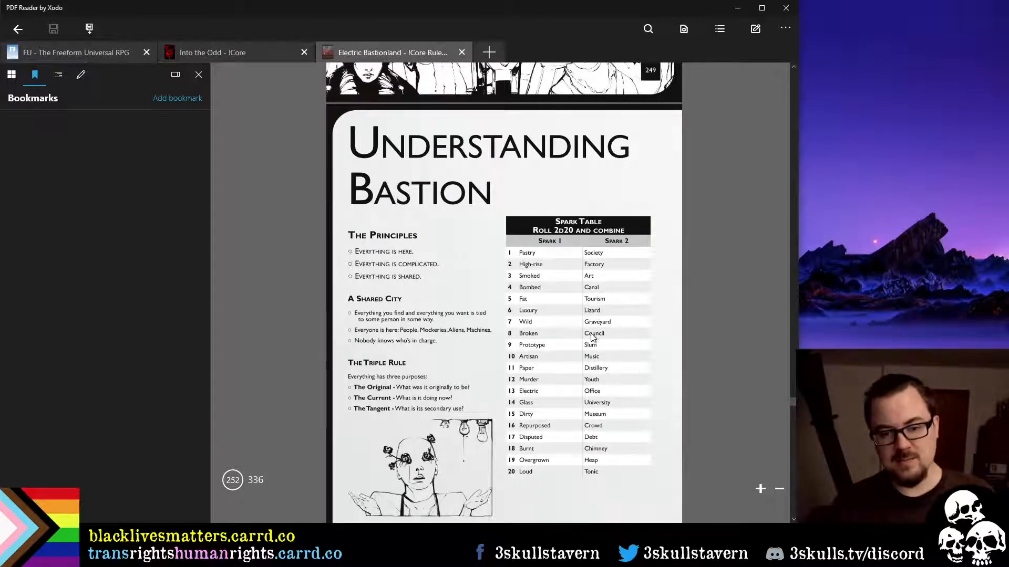
{"action": "scroll", "coordinate": [545, 277], "scroll_direction": "down", "scroll_amount": 3}
{"action": "scroll", "coordinate": [546, 278], "scroll_direction": "up", "scroll_amount": 2}
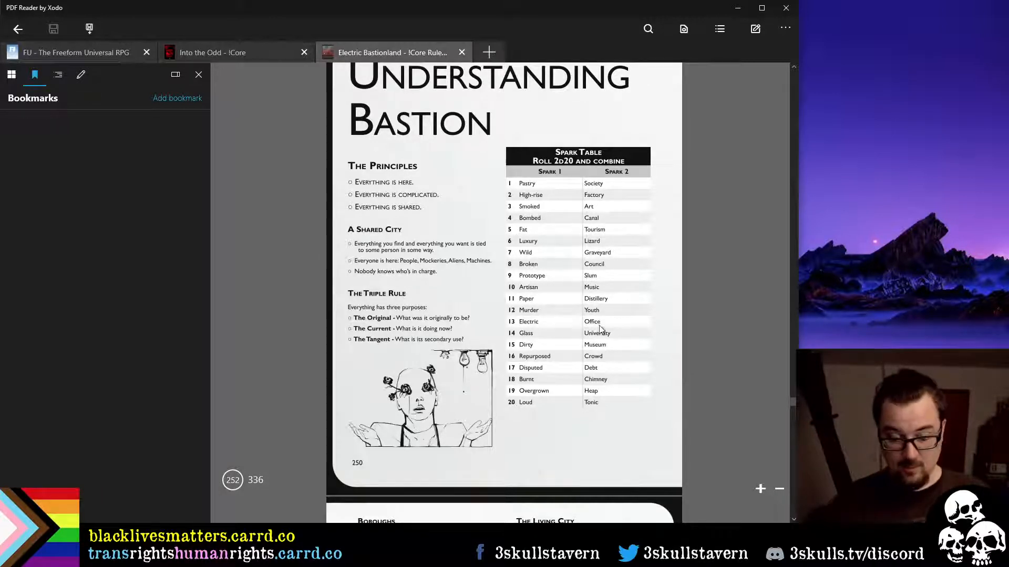
{"action": "scroll", "coordinate": [582, 325], "scroll_direction": "down", "scroll_amount": 6}
{"action": "scroll", "coordinate": [578, 321], "scroll_direction": "up", "scroll_amount": 7}
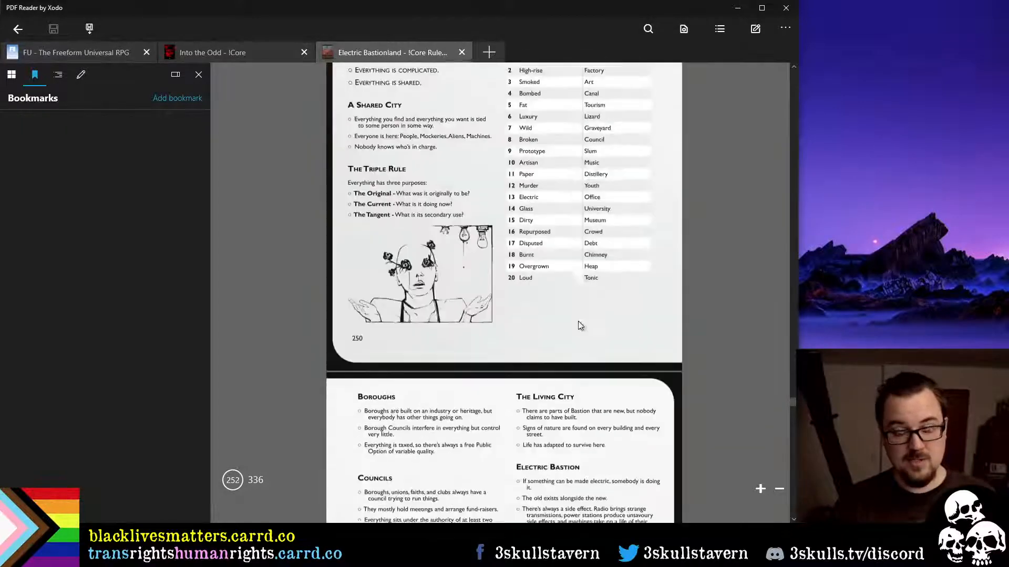
{"action": "scroll", "coordinate": [576, 318], "scroll_direction": "down", "scroll_amount": 1}
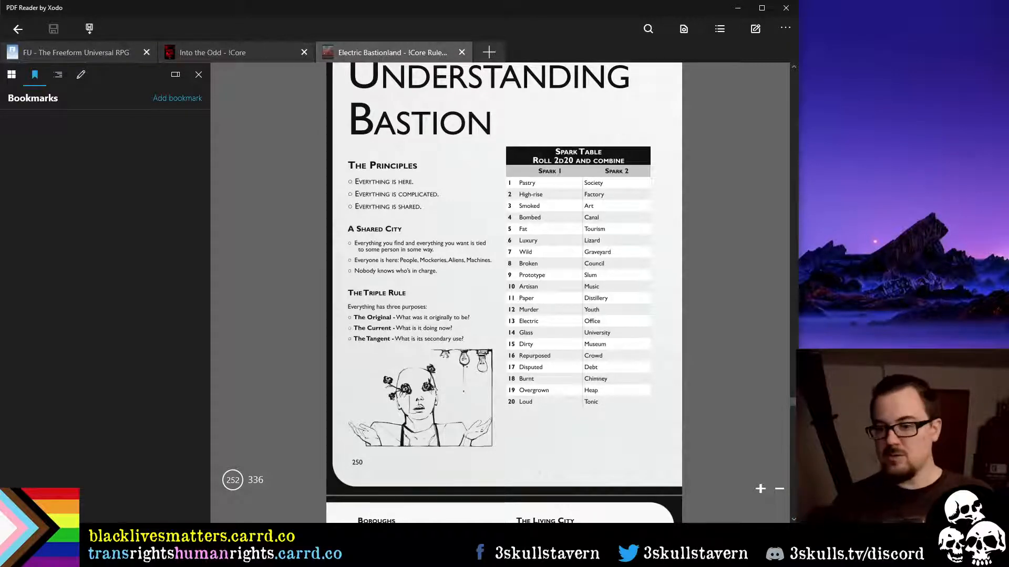
Open the Ironsworn rulebook and find the Action table in its Oracles chapter
{"action": "left_click", "coordinate": [209, 555]}
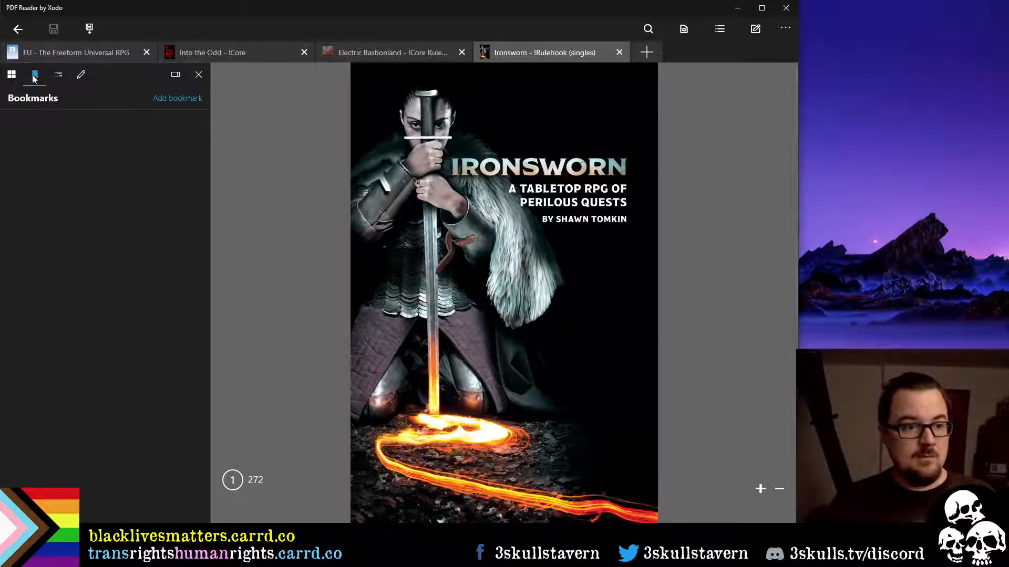
{"action": "scroll", "coordinate": [459, 224], "scroll_direction": "down", "scroll_amount": 10}
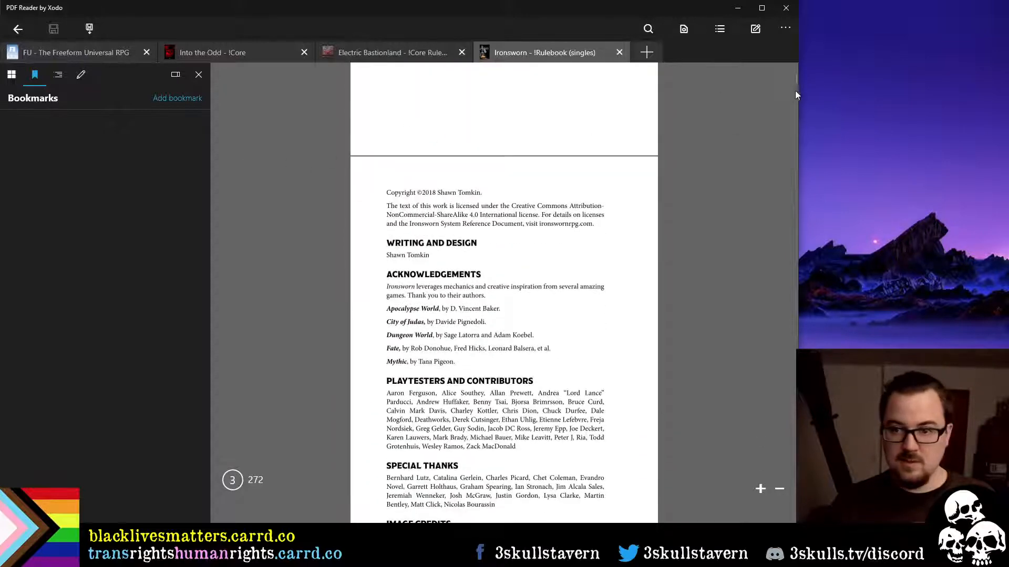
{"action": "left_click_drag", "start_coordinate": [793, 80], "coordinate": [786, 385]}
{"action": "scroll", "coordinate": [645, 331], "scroll_direction": "up", "scroll_amount": 15}
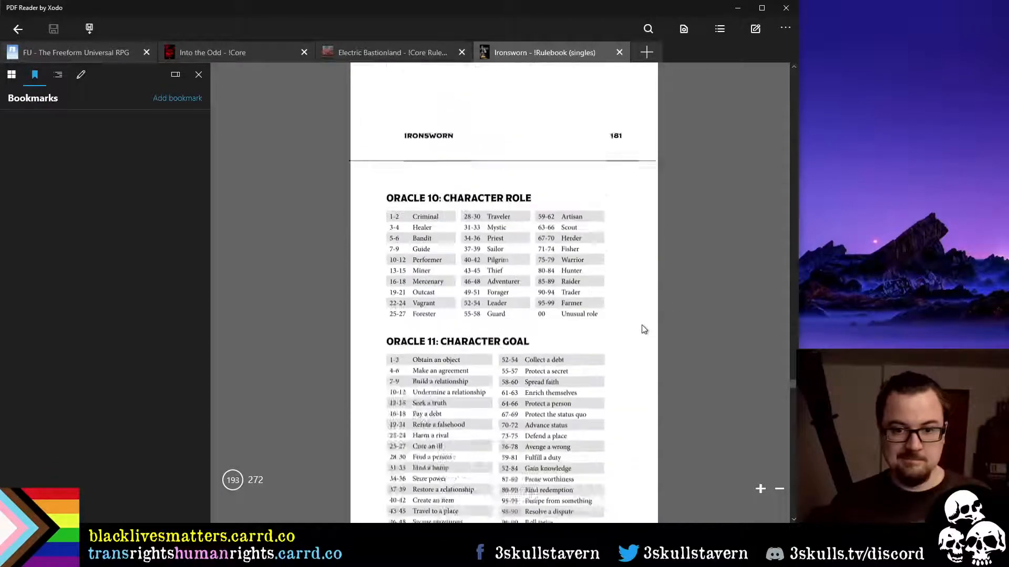
{"action": "scroll", "coordinate": [642, 331], "scroll_direction": "up", "scroll_amount": 20}
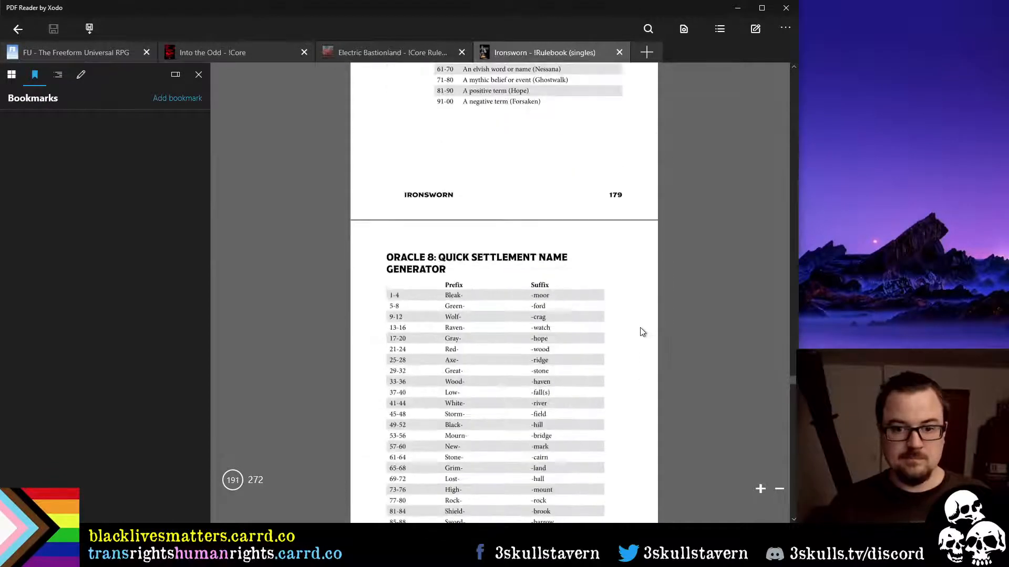
{"action": "scroll", "coordinate": [641, 331], "scroll_direction": "up", "scroll_amount": 7}
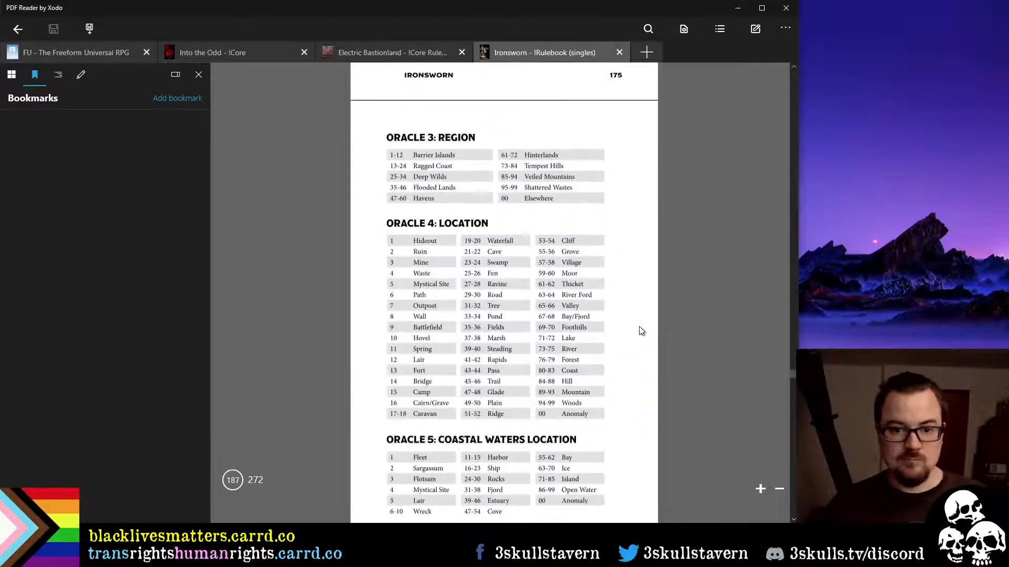
{"action": "scroll", "coordinate": [641, 331], "scroll_direction": "up", "scroll_amount": 20}
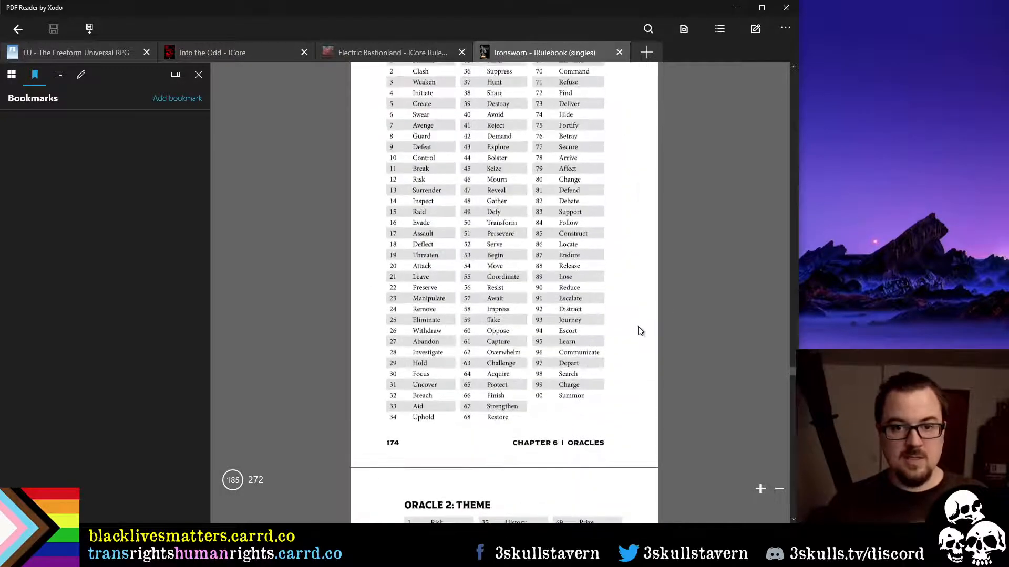
Examine the Oracle 1: Action and Oracle 2: Theme tables as references for the inspiration tables
{"action": "scroll", "coordinate": [639, 330], "scroll_direction": "down", "scroll_amount": 10}
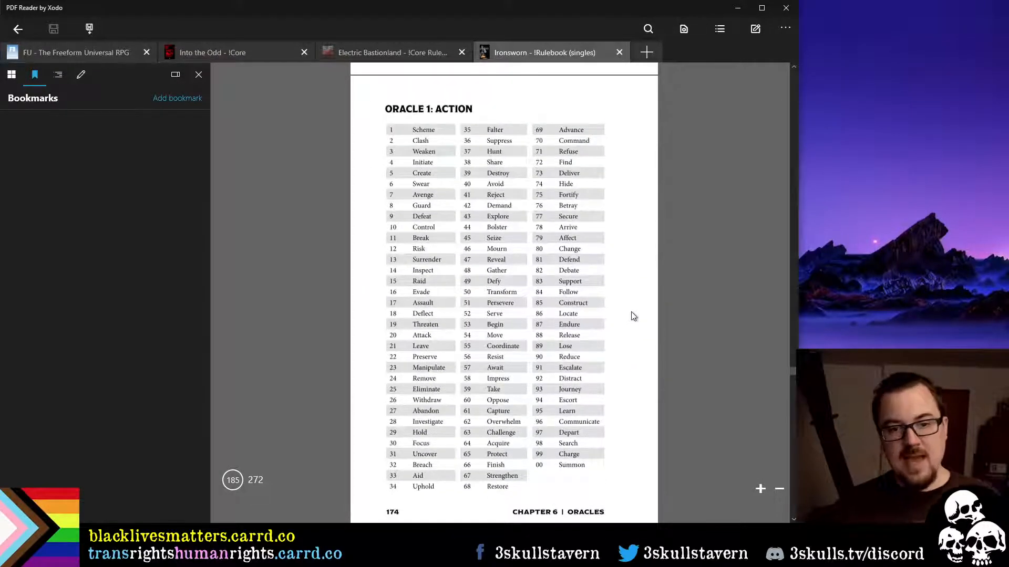
{"action": "scroll", "coordinate": [634, 314], "scroll_direction": "up", "scroll_amount": 10}
{"action": "scroll", "coordinate": [628, 316], "scroll_direction": "down", "scroll_amount": 5}
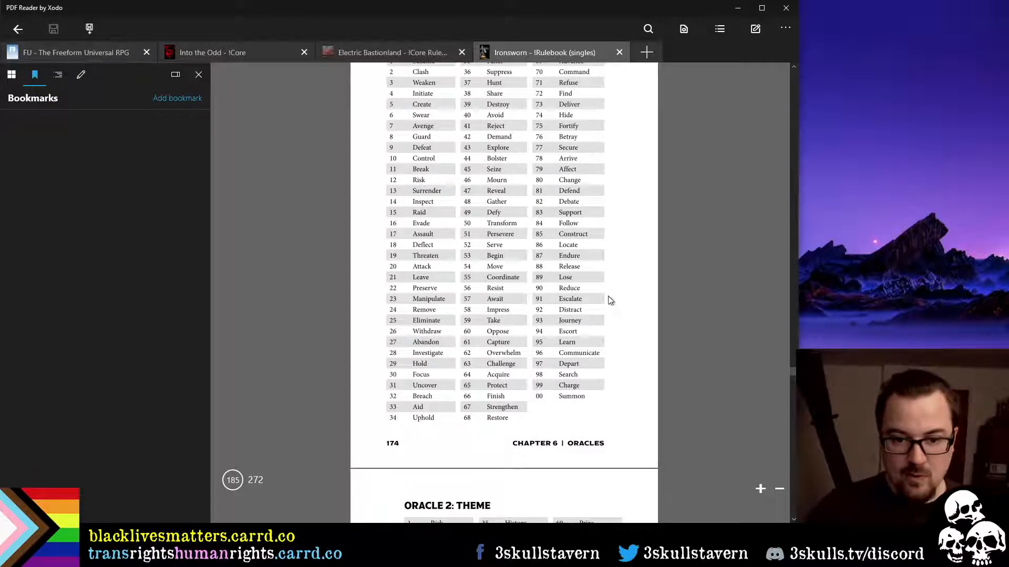
{"action": "scroll", "coordinate": [571, 251], "scroll_direction": "down", "scroll_amount": 5}
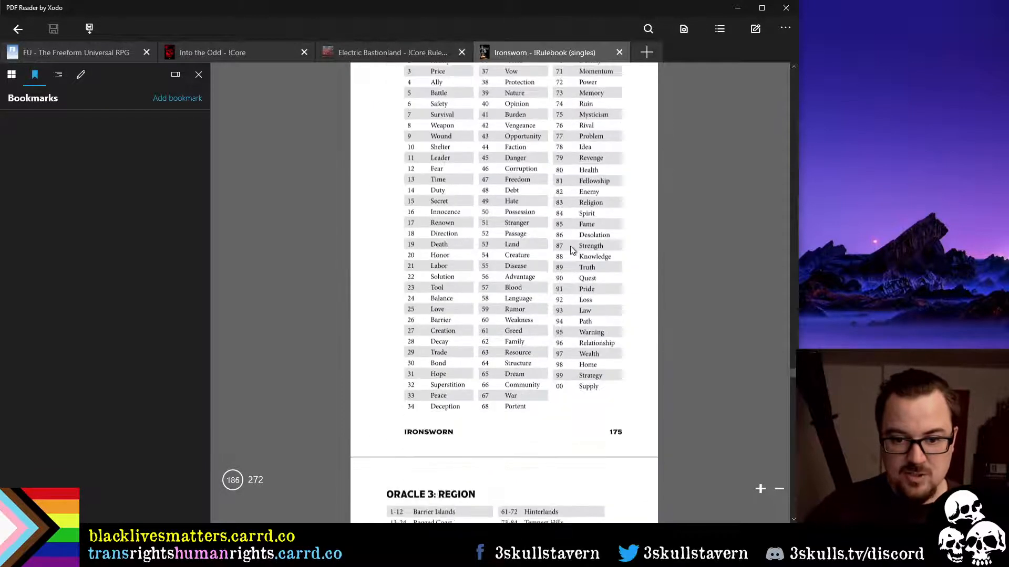
{"action": "scroll", "coordinate": [573, 251], "scroll_direction": "down", "scroll_amount": 1}
{"action": "scroll", "coordinate": [572, 250], "scroll_direction": "up", "scroll_amount": 1}
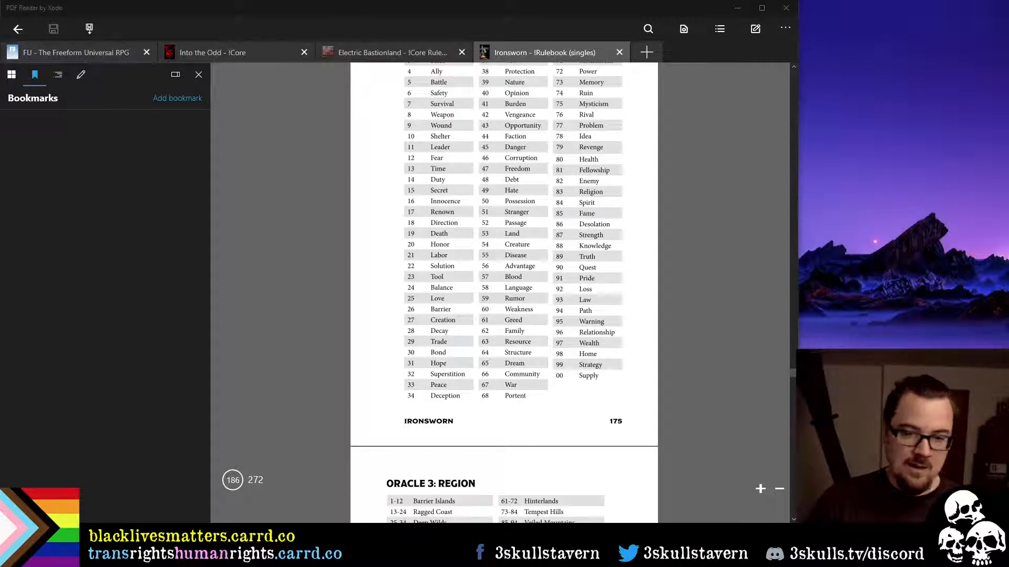
Switch back to Affinity Publisher and compare the Random Inspiration page with the Quick NPCs table on the Gamemastering page
{"action": "key", "text": "alt+Tab"}
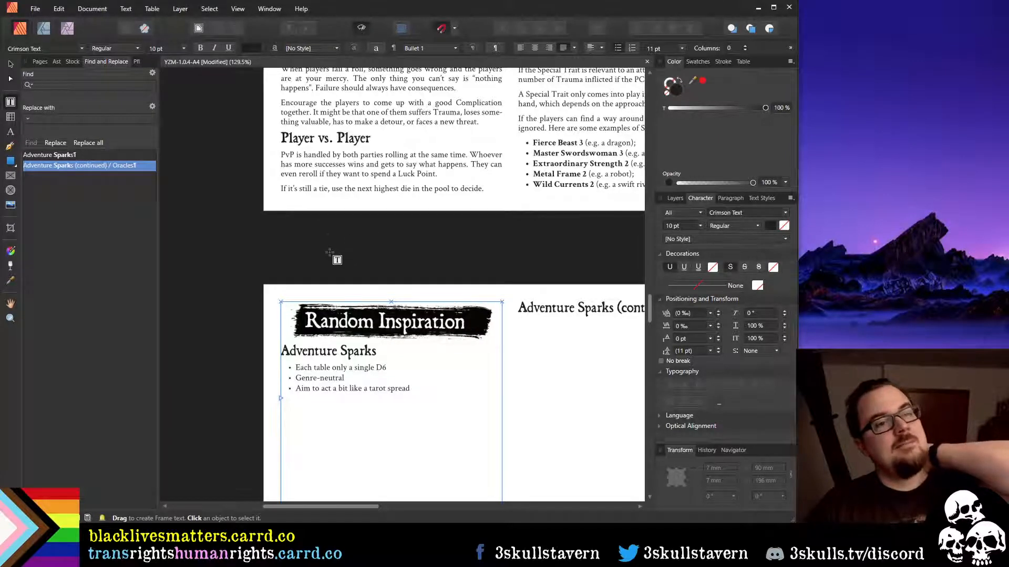
{"action": "scroll", "coordinate": [436, 284], "scroll_direction": "down", "scroll_amount": 7}
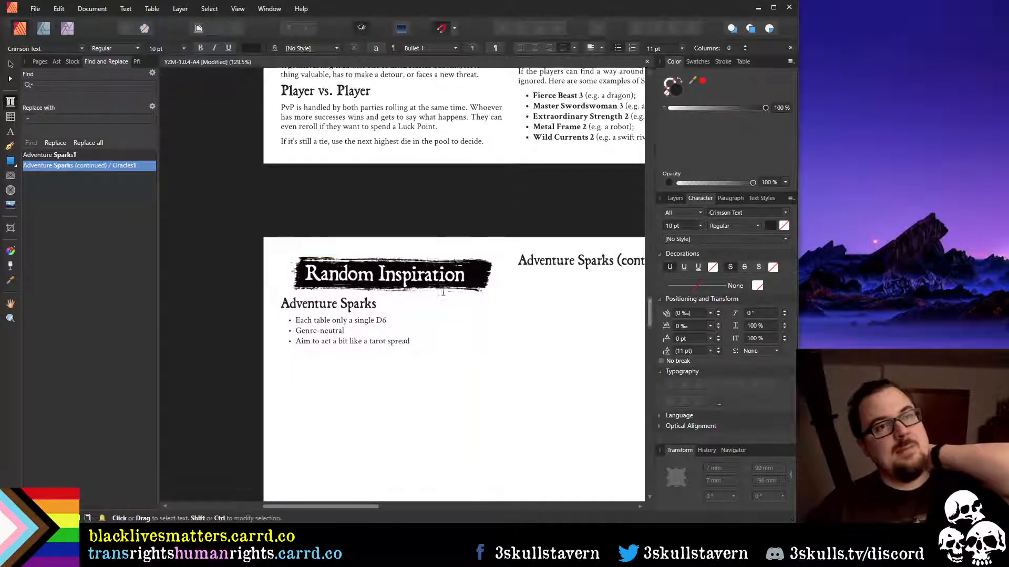
{"action": "left_click", "coordinate": [449, 295]}
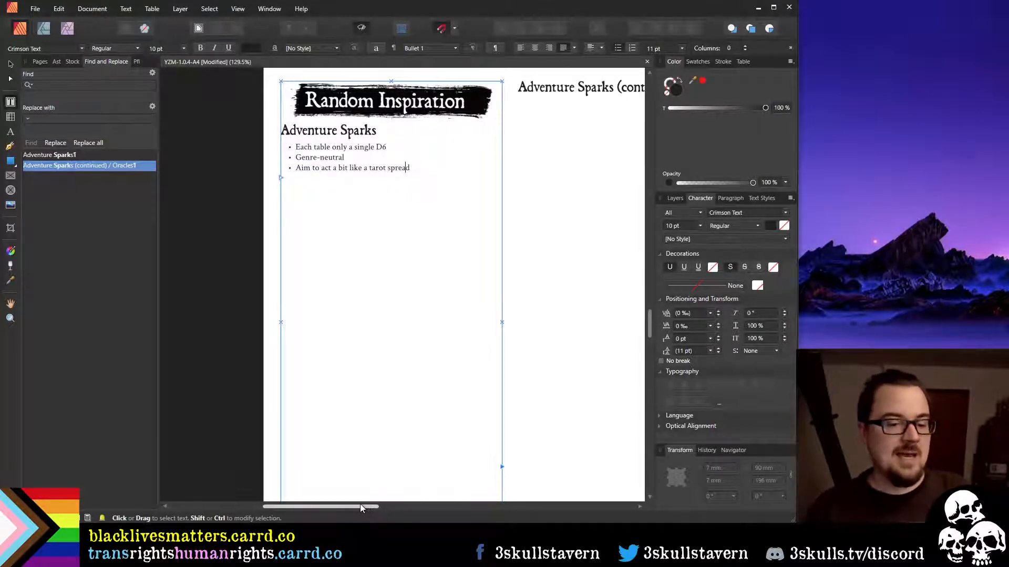
{"action": "left_click_drag", "start_coordinate": [361, 508], "coordinate": [398, 509]}
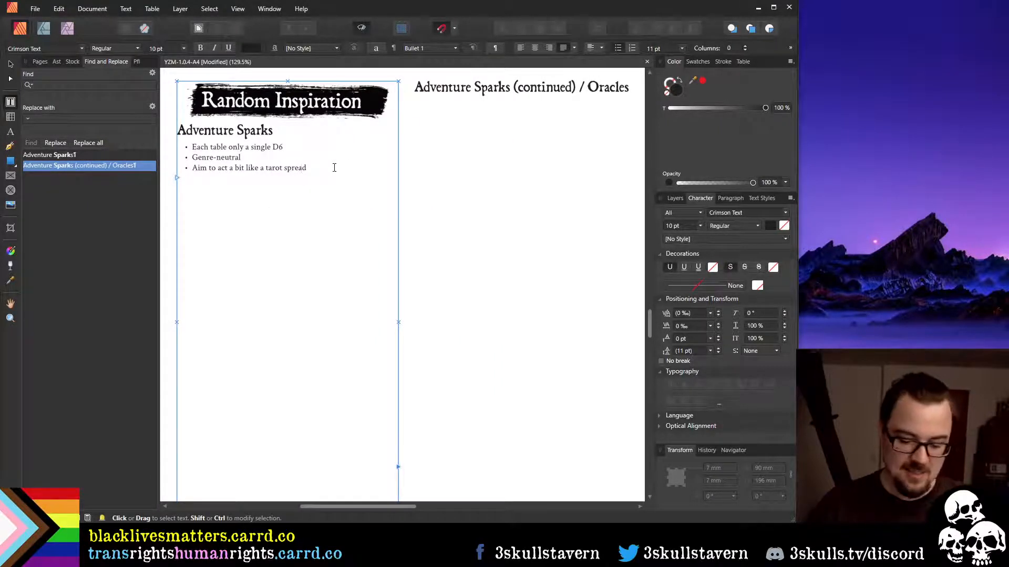
{"action": "scroll", "coordinate": [335, 167], "scroll_direction": "up", "scroll_amount": 10}
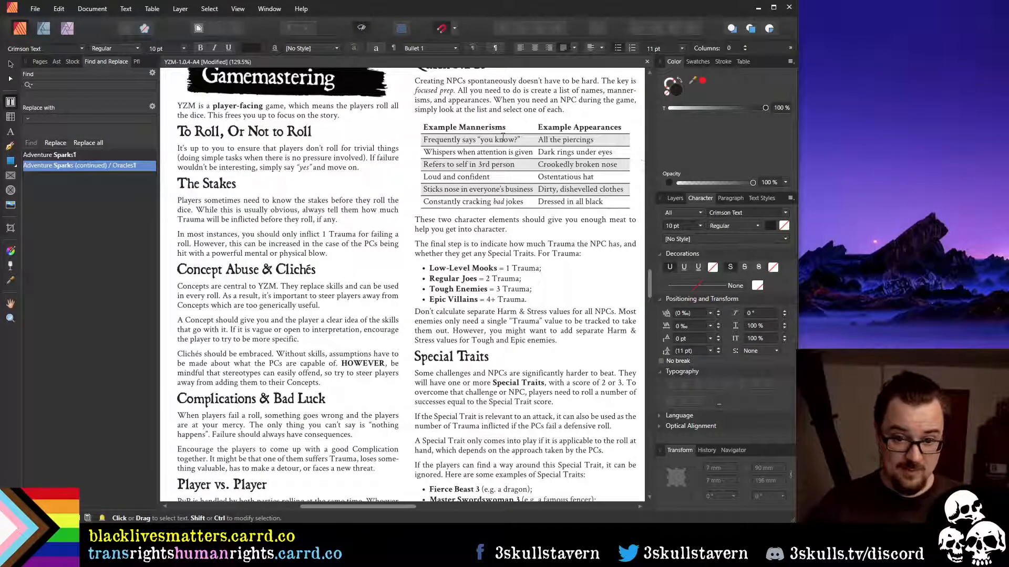
{"action": "scroll", "coordinate": [480, 164], "scroll_direction": "down", "scroll_amount": 5}
{"action": "scroll", "coordinate": [472, 173], "scroll_direction": "down", "scroll_amount": 11}
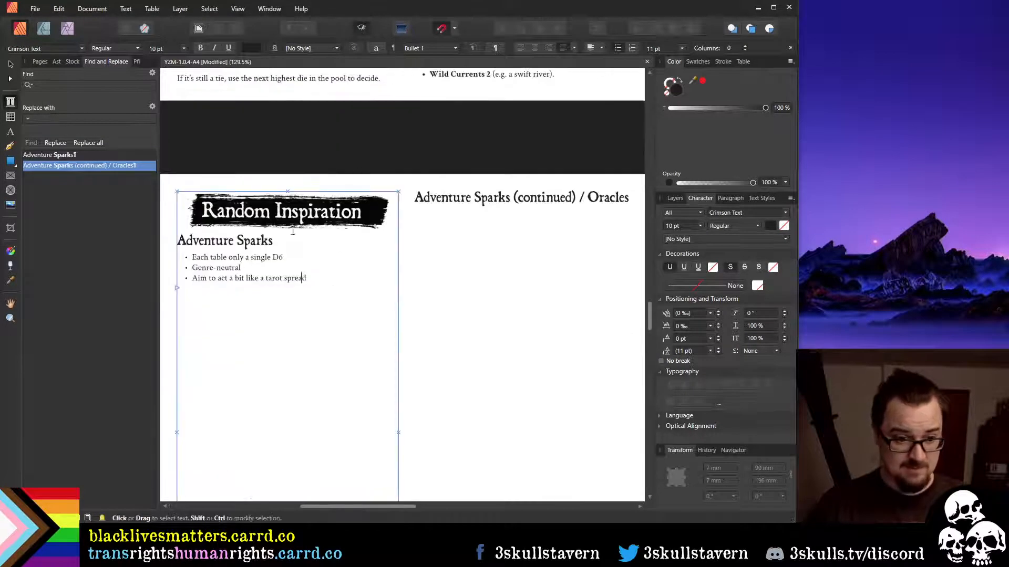
{"action": "scroll", "coordinate": [288, 235], "scroll_direction": "down", "scroll_amount": 1}
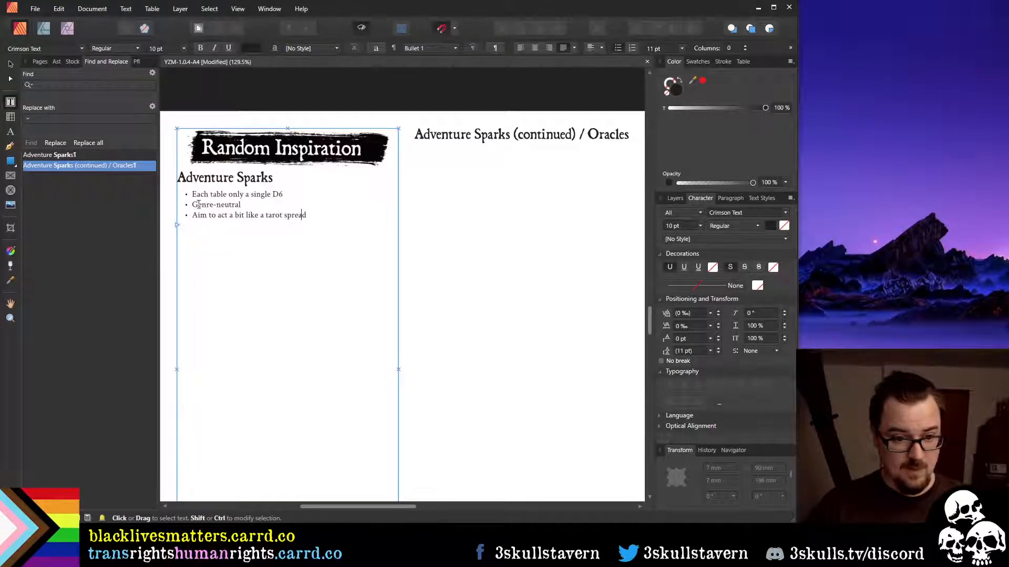
Try deleting the three note bullets under Adventure Sparks, and undo the deletion
{"action": "mouse_move", "coordinate": [191, 194]}
{"action": "left_mouse_down"}
{"action": "mouse_move", "coordinate": [307, 216]}
{"action": "mouse_move", "coordinate": [208, 215]}
{"action": "mouse_move", "coordinate": [174, 199]}
{"action": "mouse_move", "coordinate": [192, 198]}
{"action": "left_mouse_up"}
{"action": "left_click", "coordinate": [297, 226]}
{"action": "left_click", "coordinate": [205, 194]}
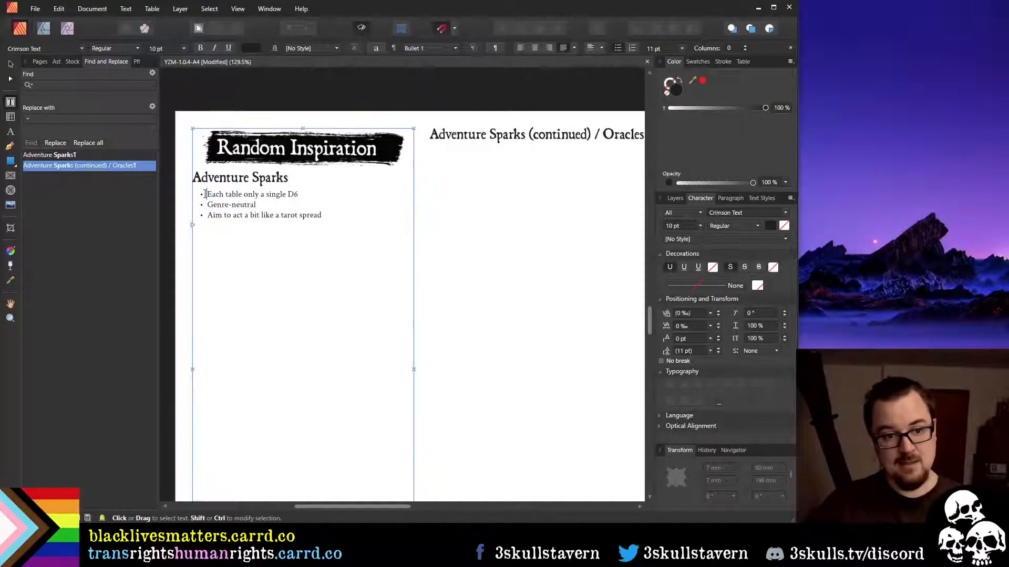
{"action": "left_click", "coordinate": [332, 219], "text": "shift"}
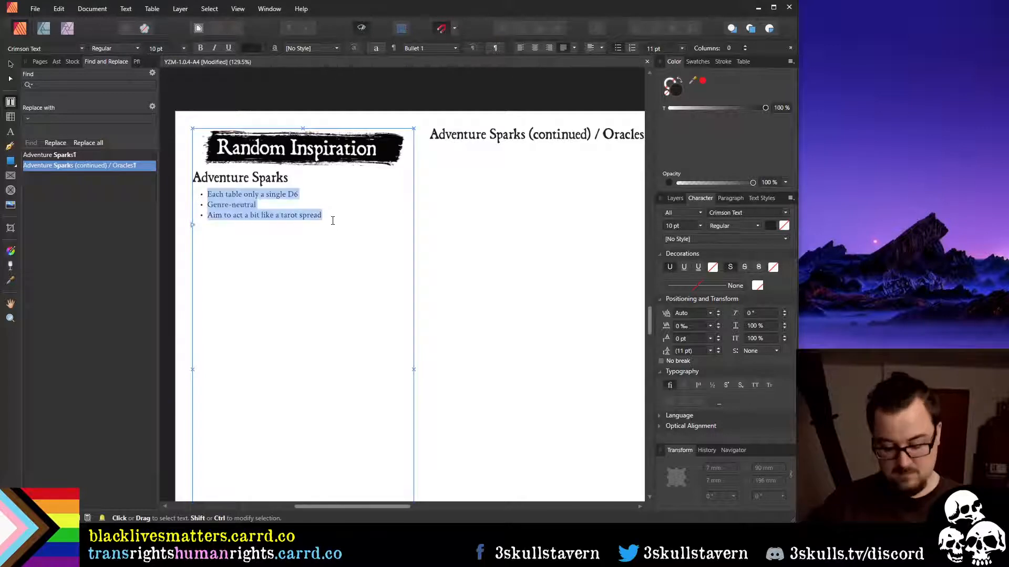
{"action": "key", "text": "Delete"}
{"action": "key", "text": "ctrl+z"}
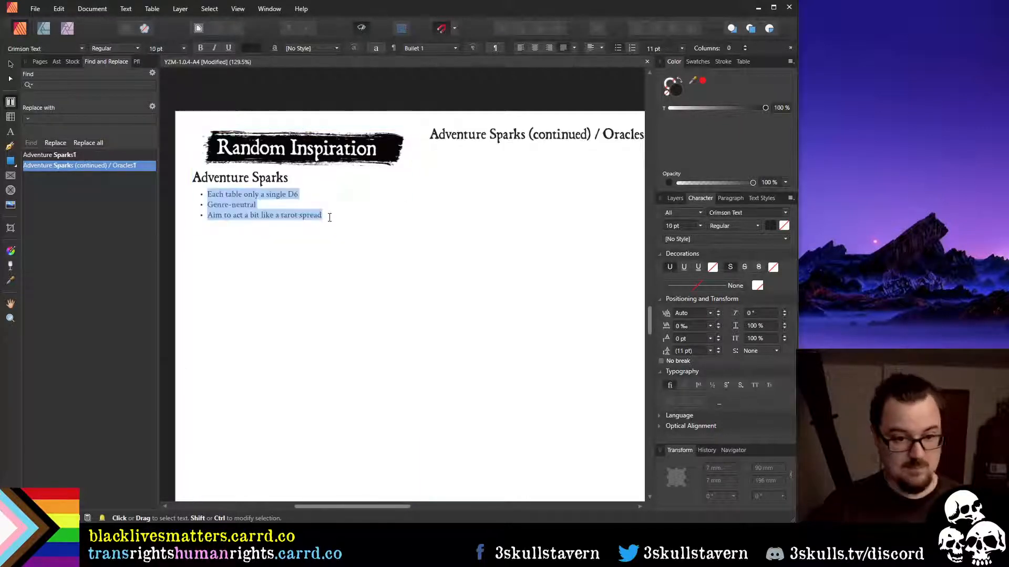
{"action": "left_click", "coordinate": [242, 198]}
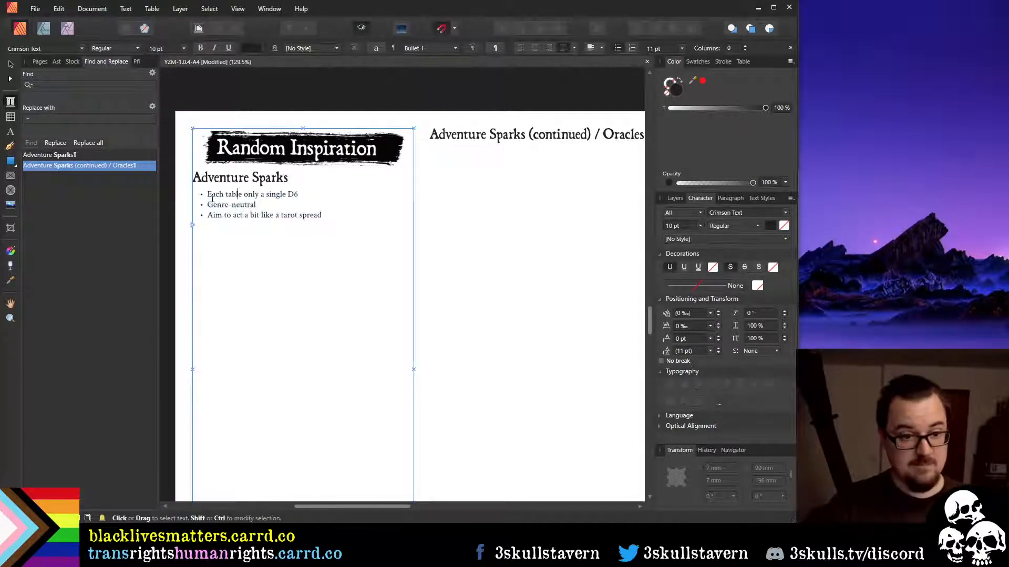
Delete the three note bullets under the Adventure Sparks heading
{"action": "key", "text": "shift+Down"}
{"action": "key", "text": "shift+Down"}
{"action": "key", "text": "shift+Down"}
{"action": "key", "text": "shift+Down"}
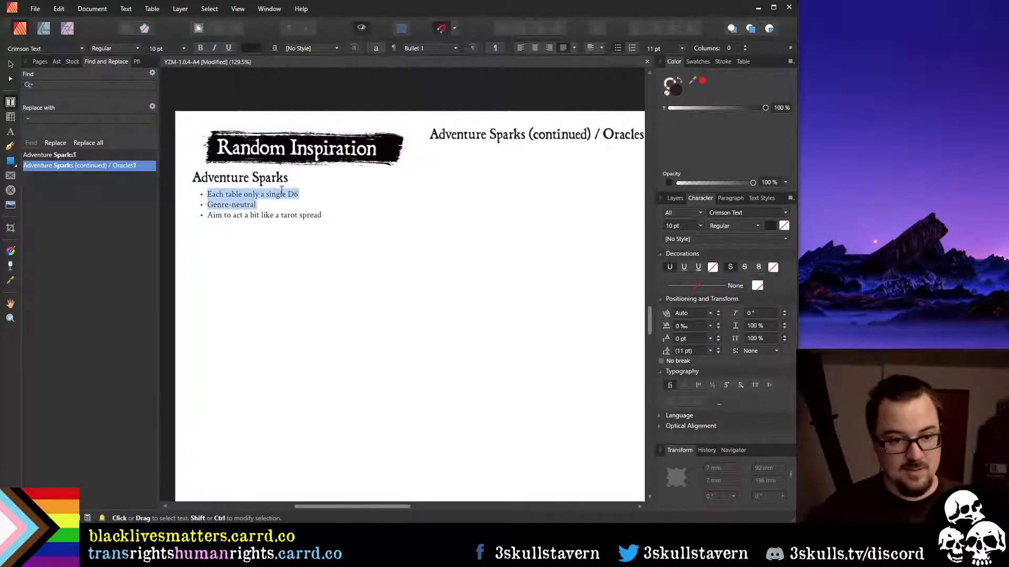
{"action": "key", "text": "shift+Up"}
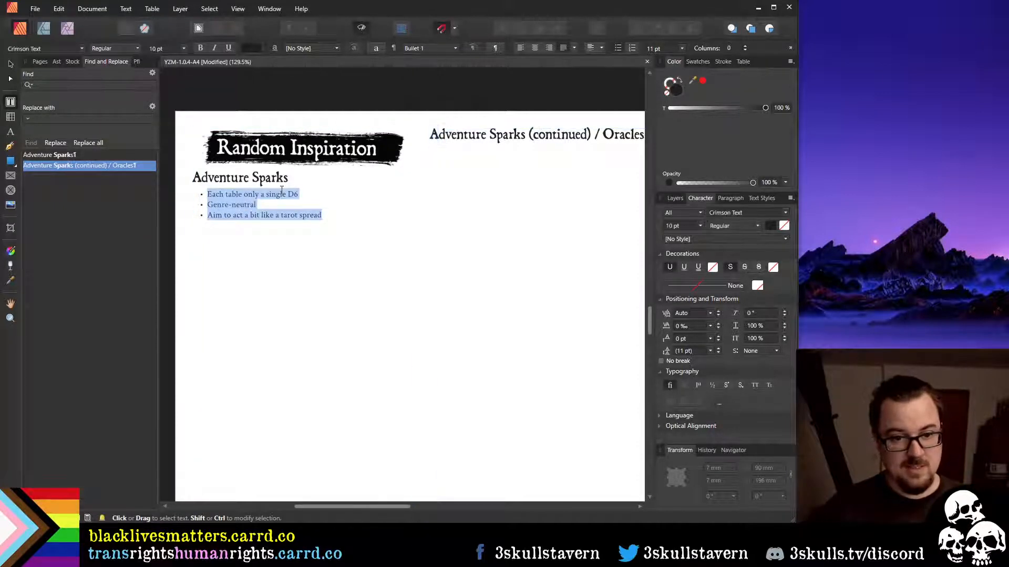
{"action": "key", "text": "Delete"}
{"action": "key", "text": "Escape"}
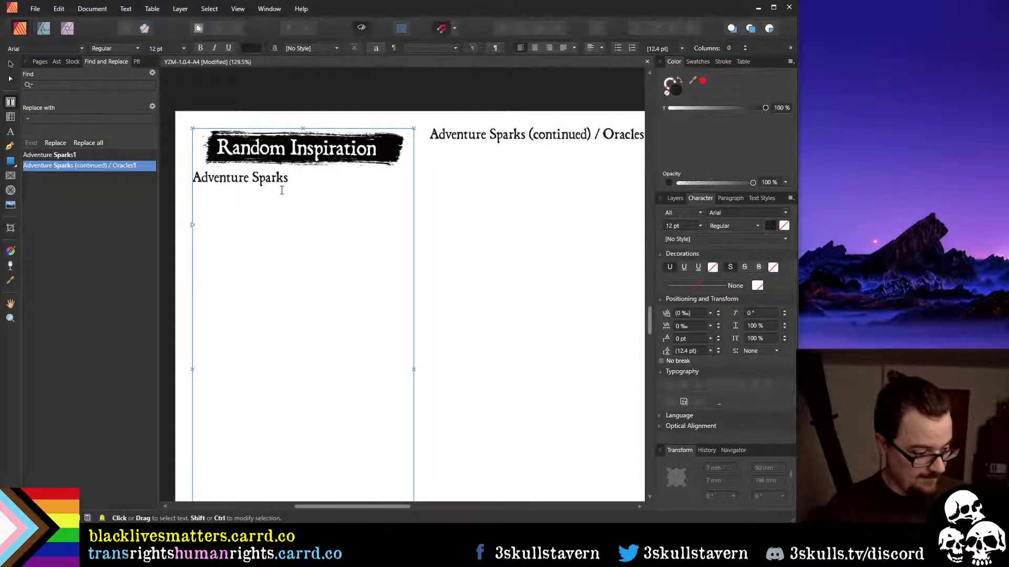
{"action": "left_click", "coordinate": [282, 190]}
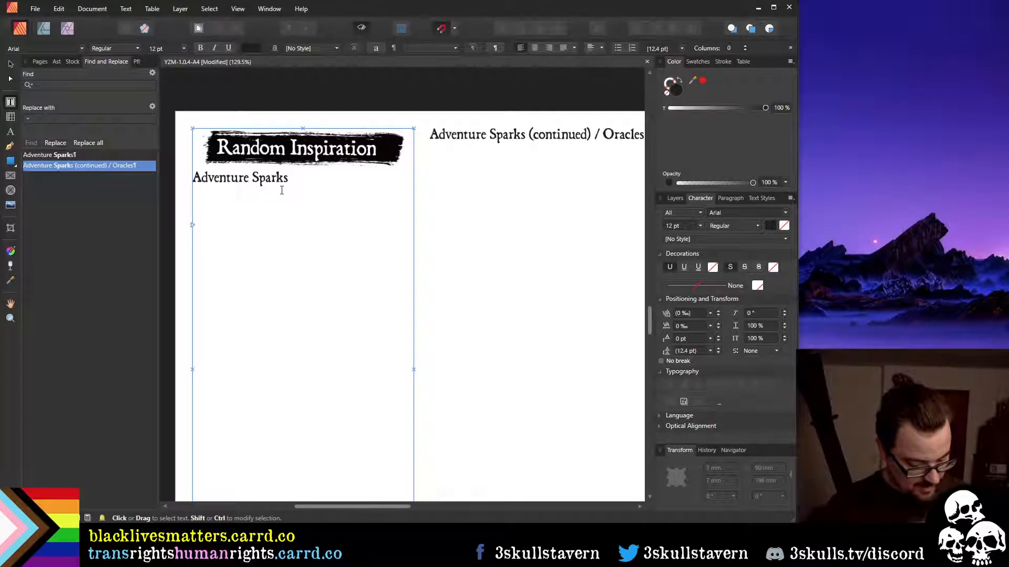
{"action": "type", "text": "An"}
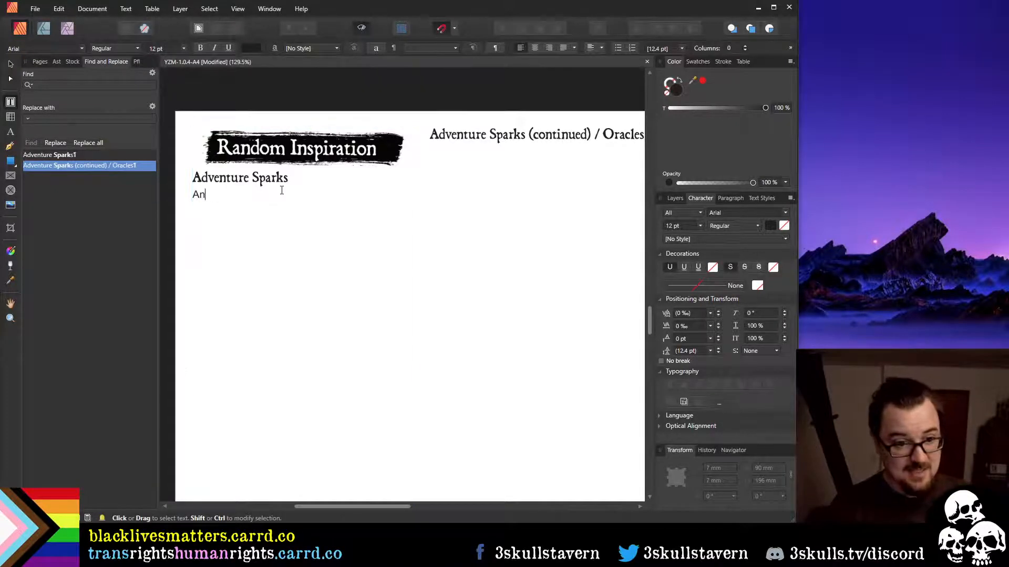
{"action": "key", "text": "BackSpace"}
{"action": "key", "text": "BackSpace"}
{"action": "key", "text": "Escape"}
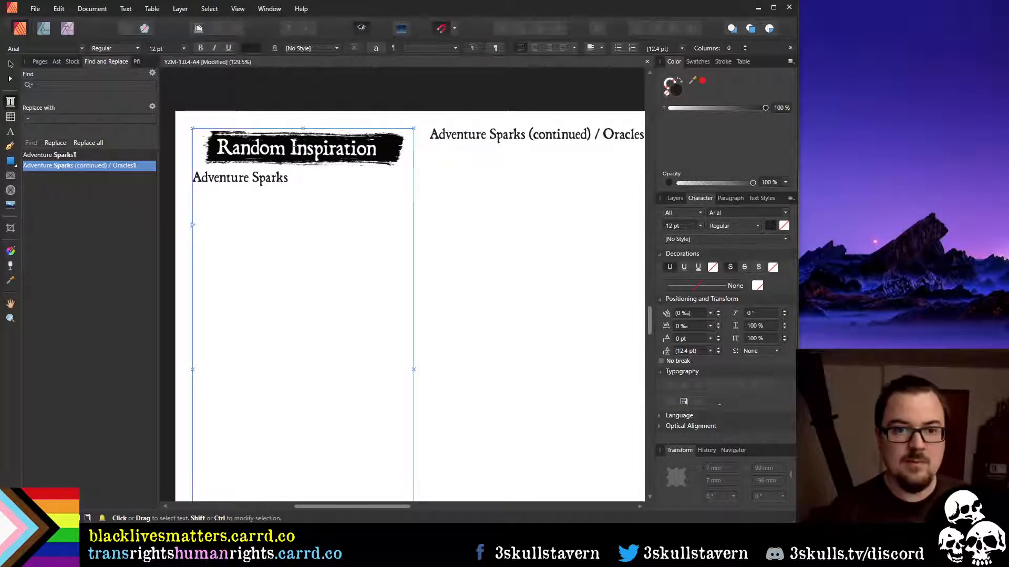
Apply the Heading 2 paragraph style to the empty line below the Adventure Sparks heading
{"action": "left_click", "coordinate": [436, 47]}
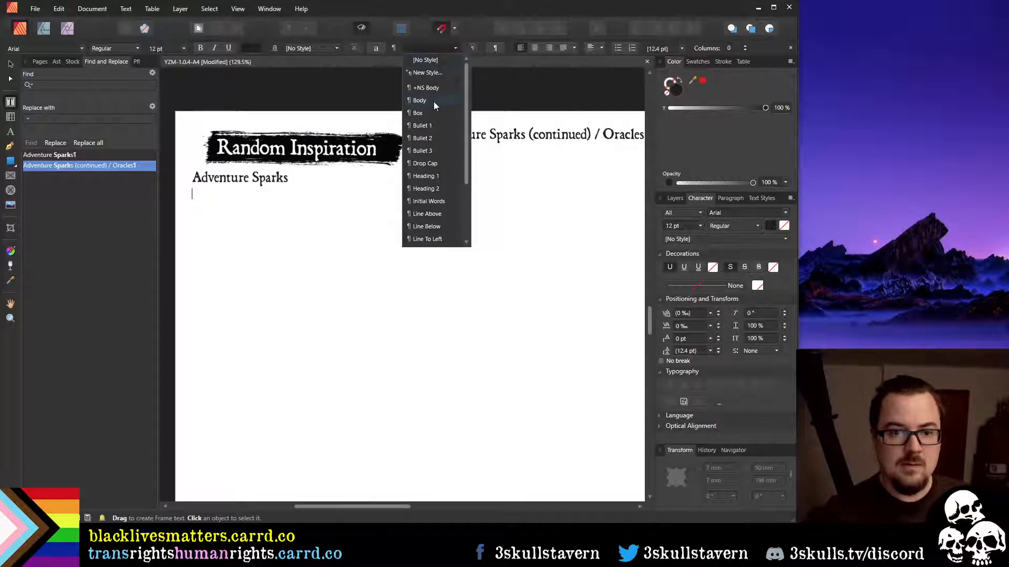
{"action": "left_click", "coordinate": [244, 182]}
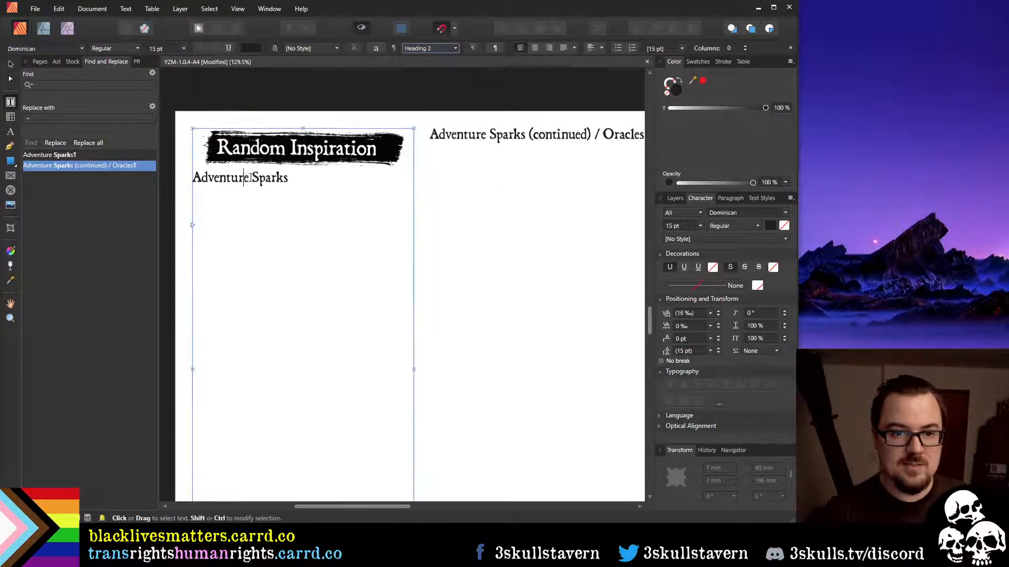
{"action": "left_click", "coordinate": [247, 197]}
{"action": "left_click", "coordinate": [439, 49]}
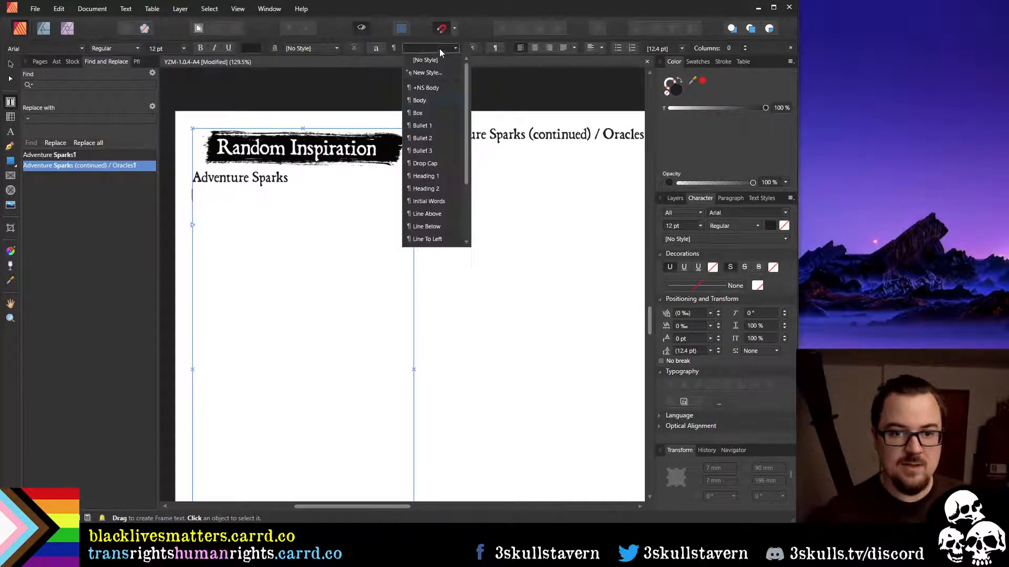
{"action": "left_click", "coordinate": [438, 189]}
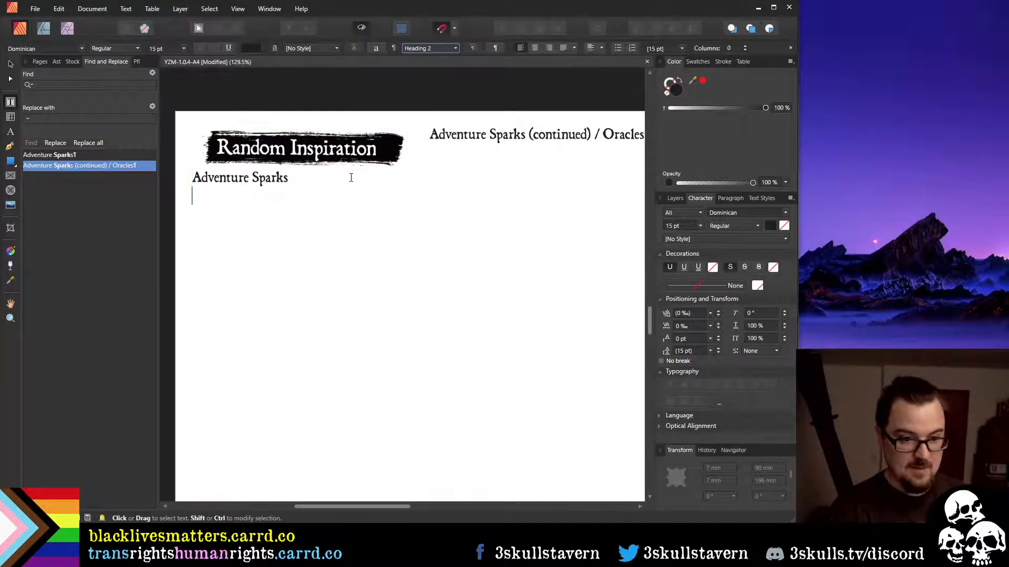
Enter the table title "Antagonist's Motivation" on the line below the Adventure Sparks heading
{"action": "left_click", "coordinate": [241, 200]}
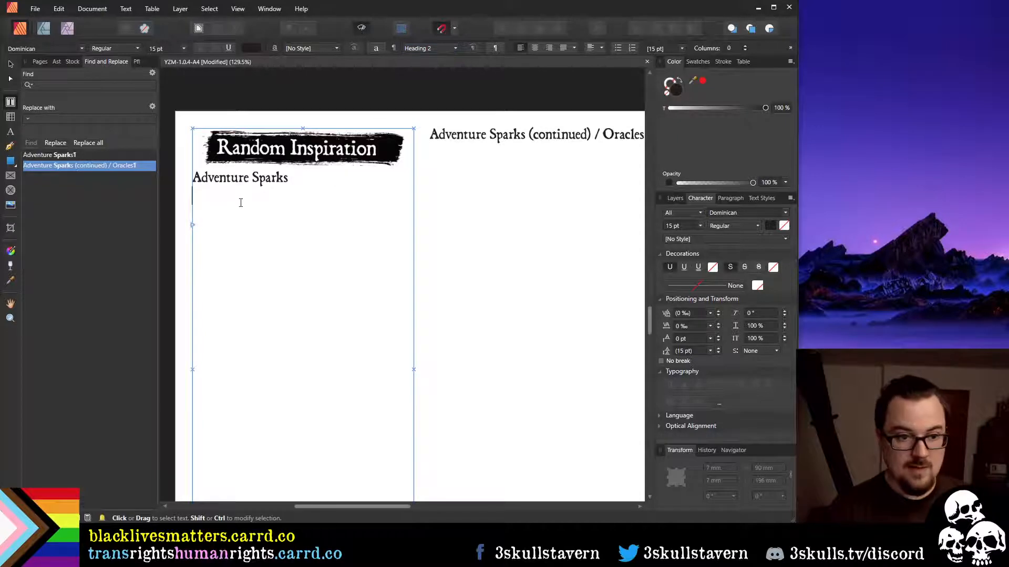
{"action": "type", "text": "sdfsdf"}
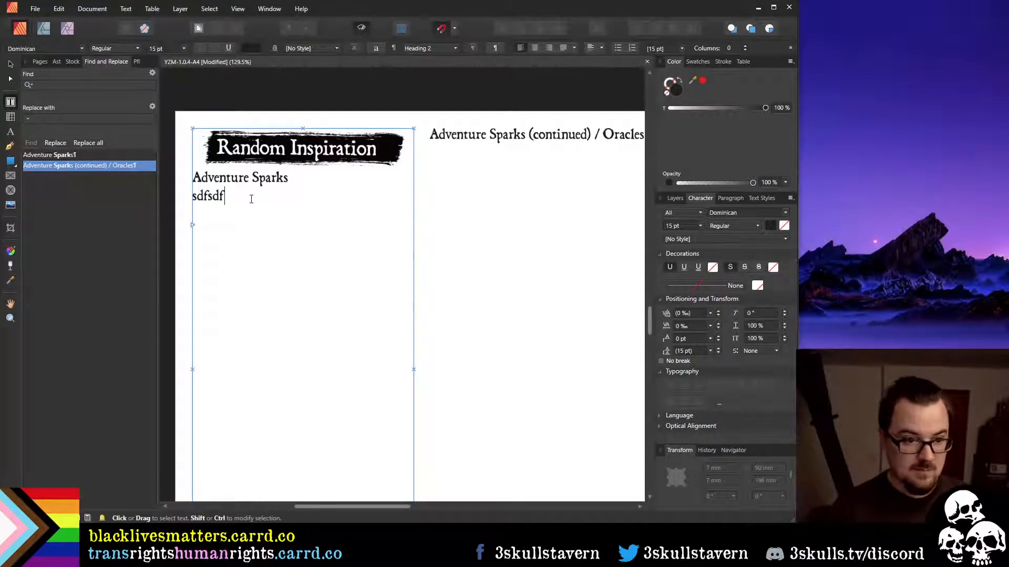
{"action": "key", "text": "shift+Home"}
{"action": "type", "text": "Antogi"}
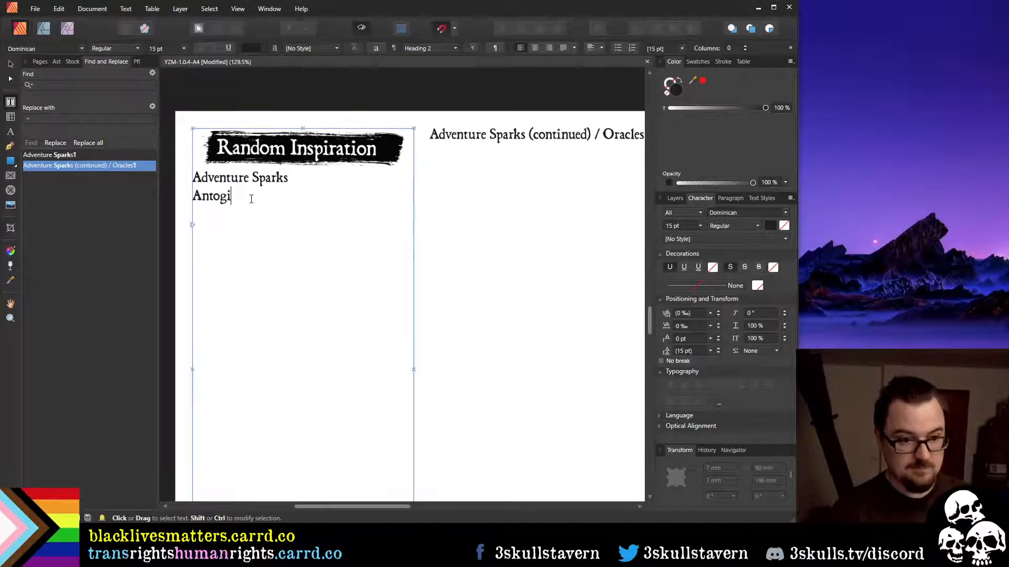
{"action": "key", "text": "BackSpace"}
{"action": "key", "text": "BackSpace"}
{"action": "key", "text": "BackSpace"}
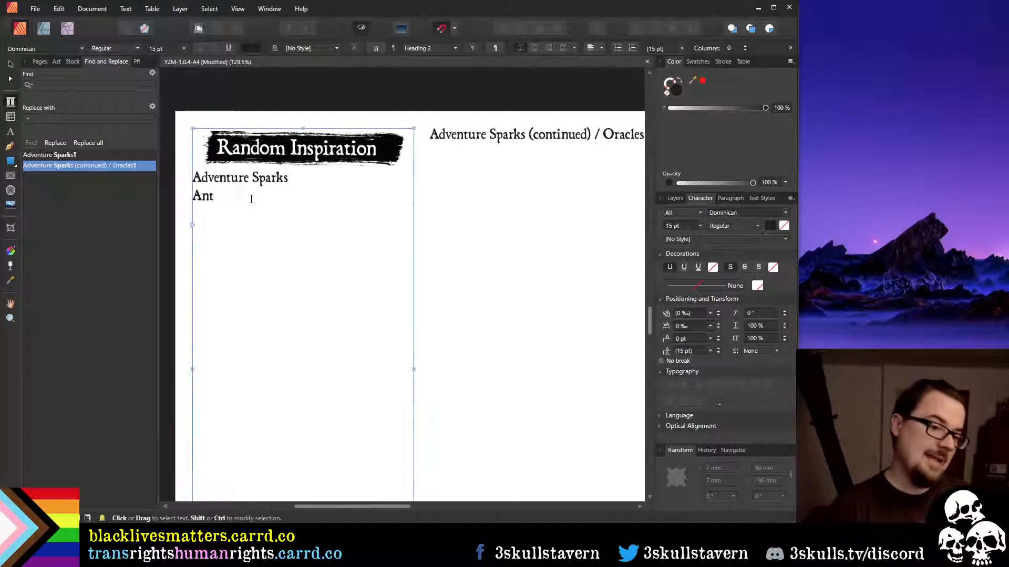
{"action": "type", "text": "agonist*"}
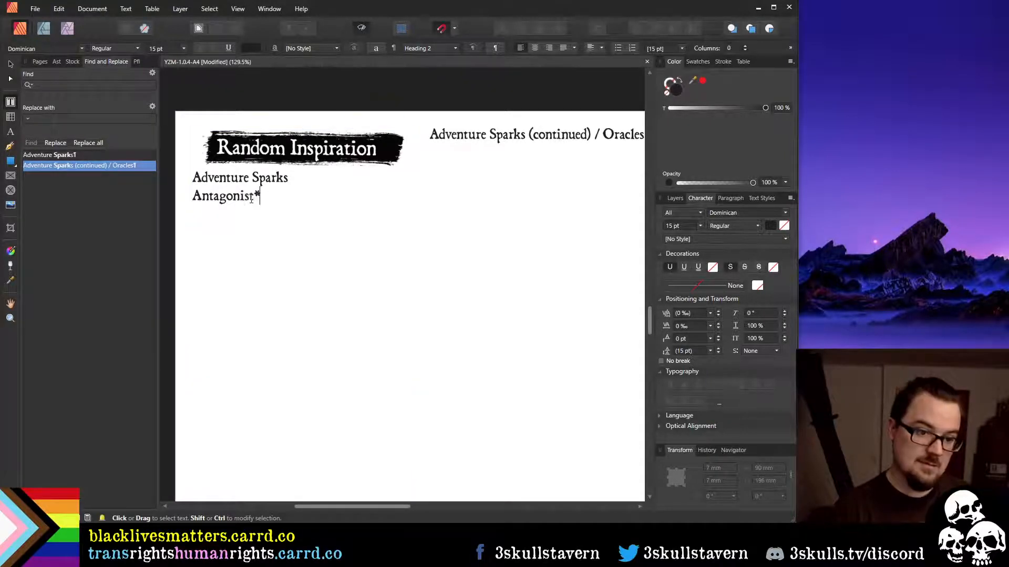
{"action": "key", "text": "BackSpace"}
{"action": "type", "text": "'s"}
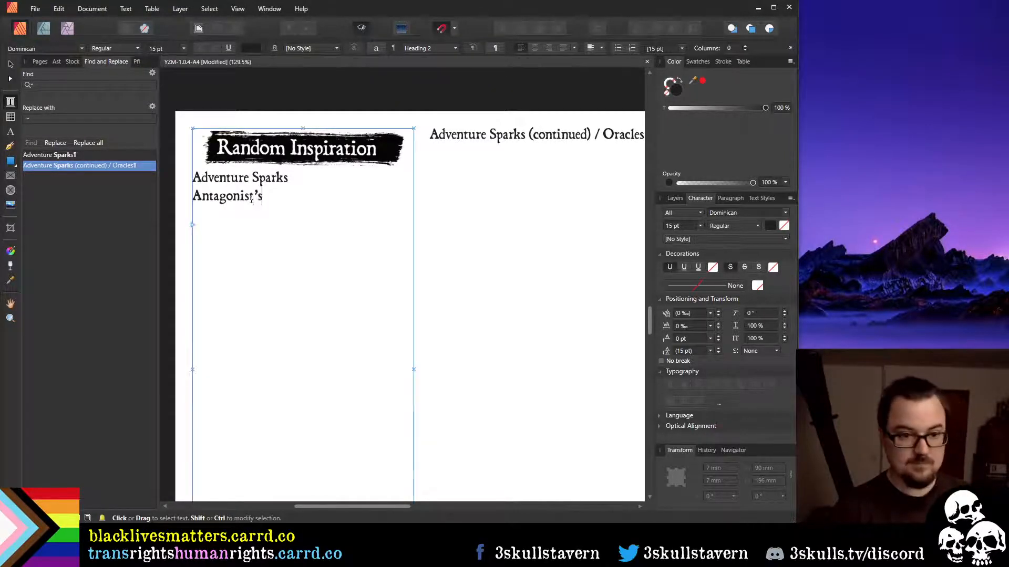
{"action": "key", "text": "Escape"}
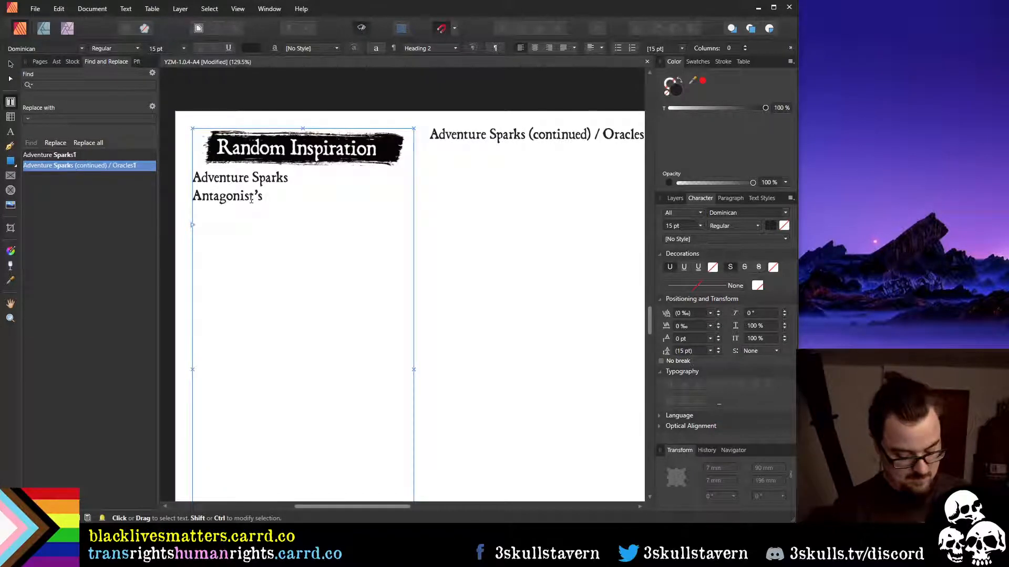
{"action": "type", "text": "Motivation"}
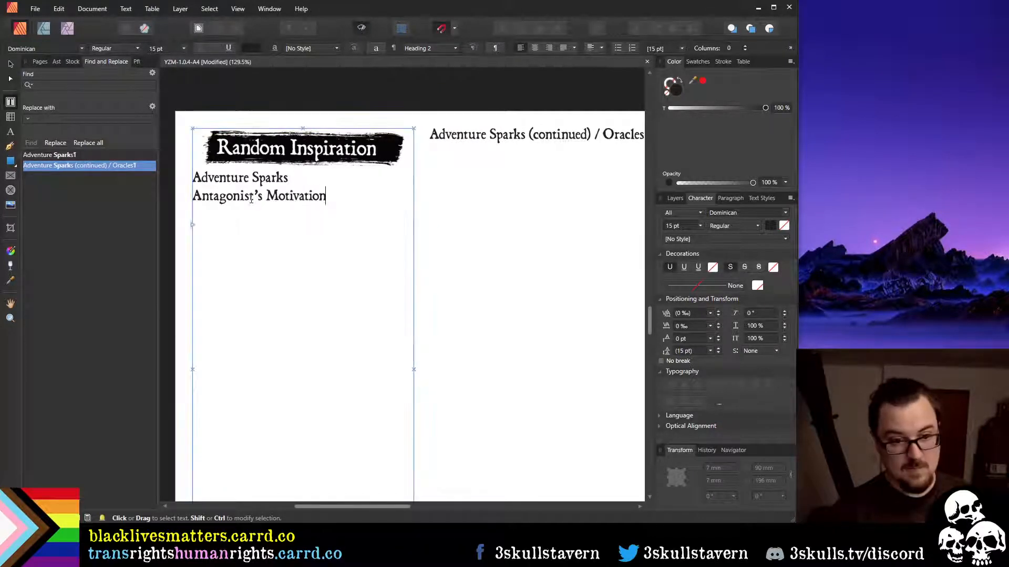
Set the "Antagonist's Motivation" line to 13 pt in the Dominican Italic font
{"action": "key", "text": "shift+Home"}
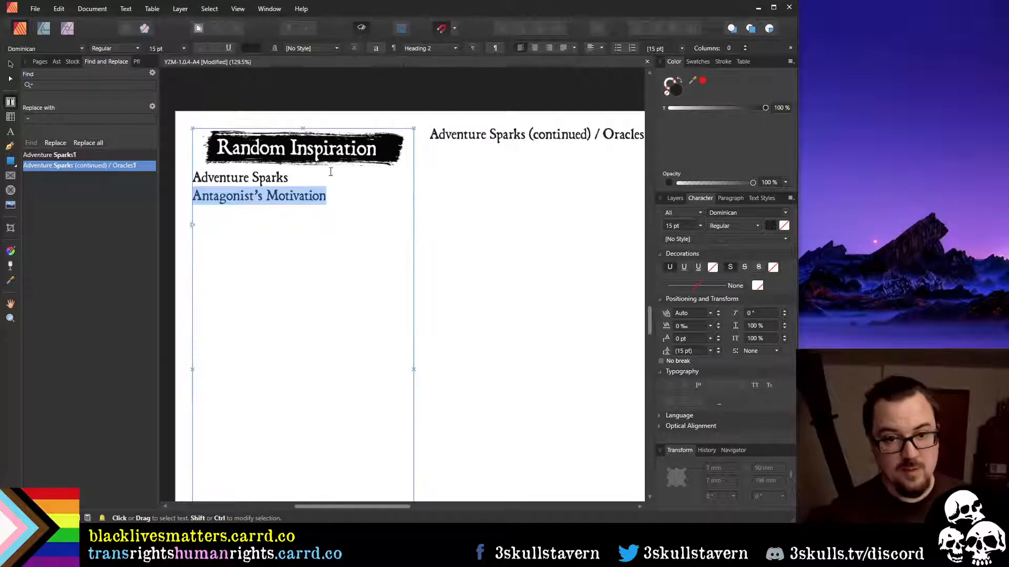
{"action": "left_click", "coordinate": [345, 201]}
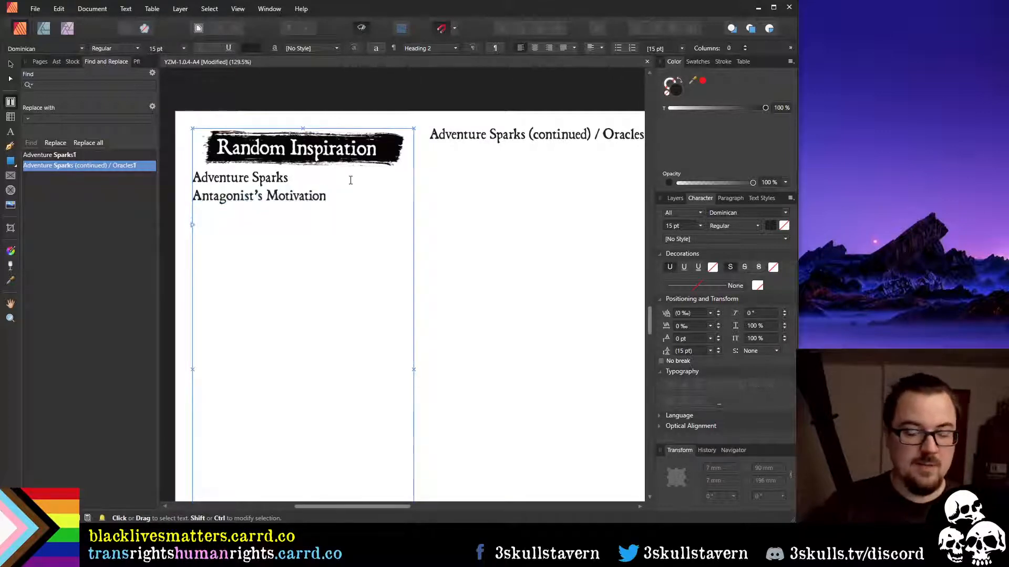
{"action": "triple_click", "coordinate": [205, 196]}
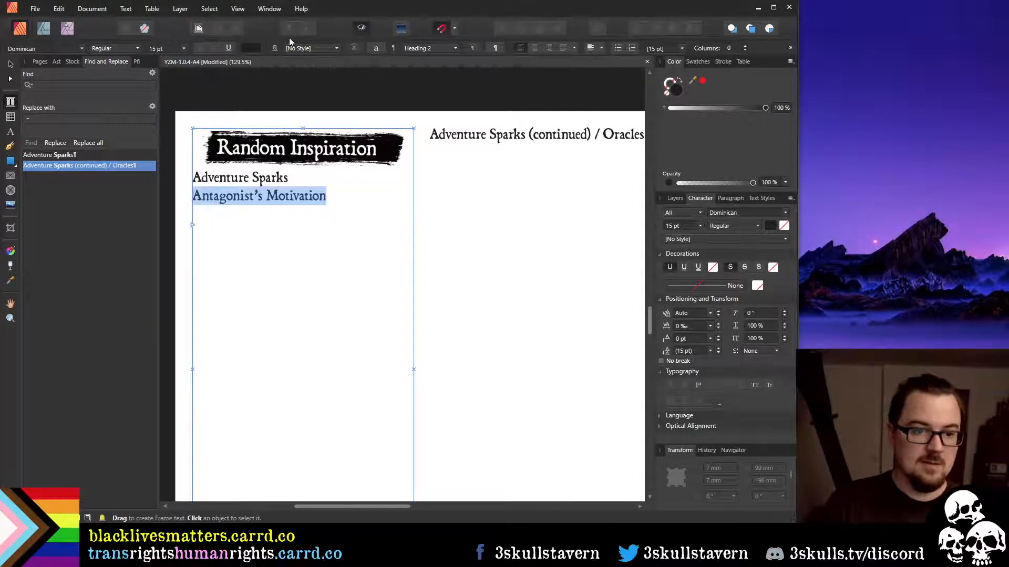
{"action": "scroll", "coordinate": [375, 168], "scroll_direction": "up", "scroll_amount": 5}
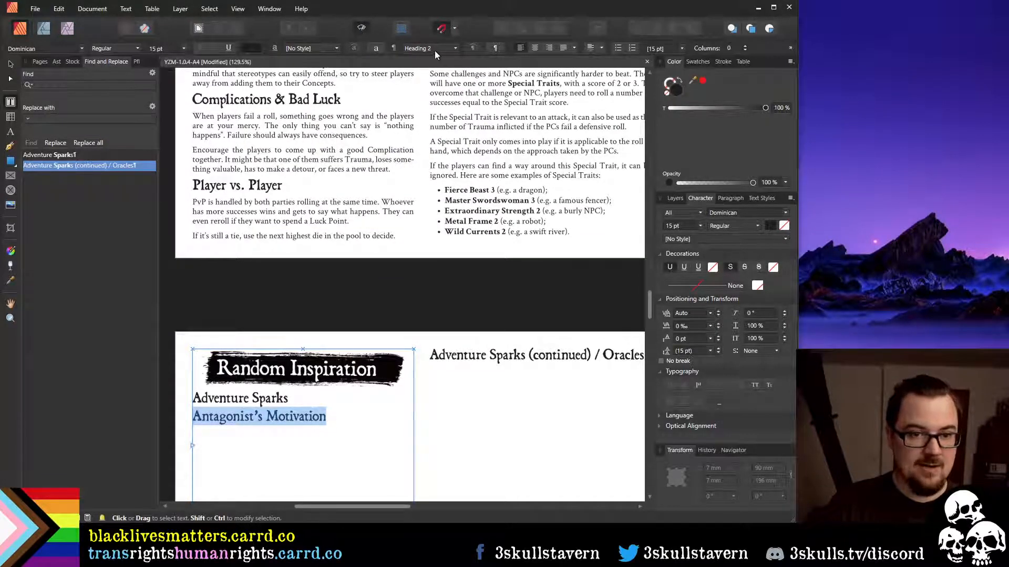
{"action": "left_click", "coordinate": [183, 49]}
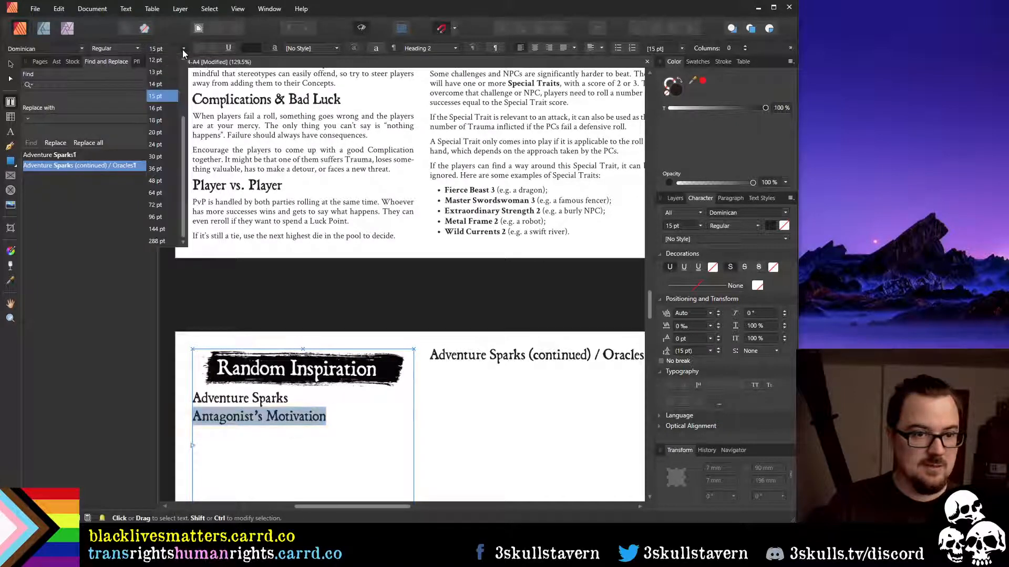
{"action": "left_click", "coordinate": [160, 72]}
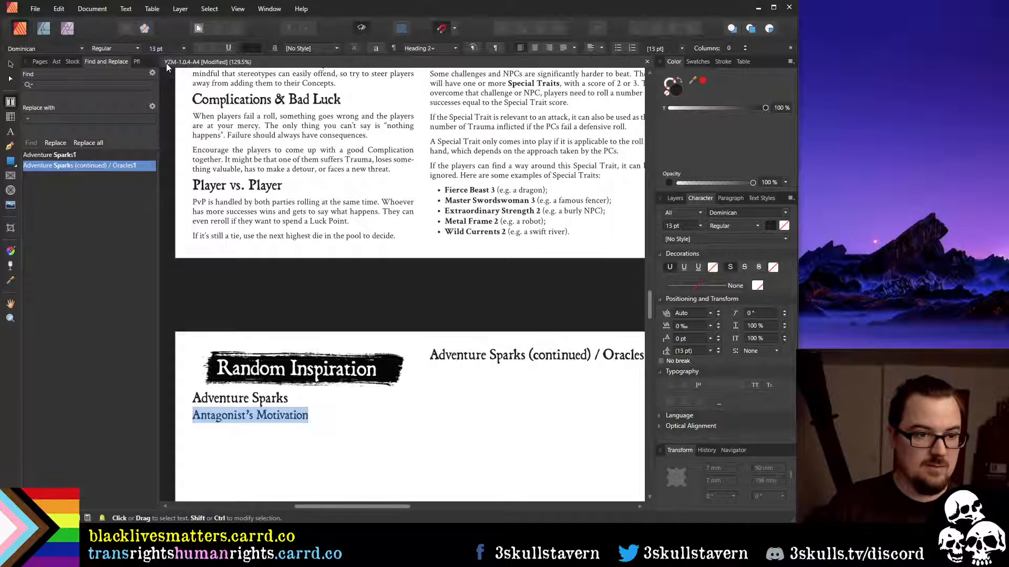
{"action": "left_click", "coordinate": [77, 49]}
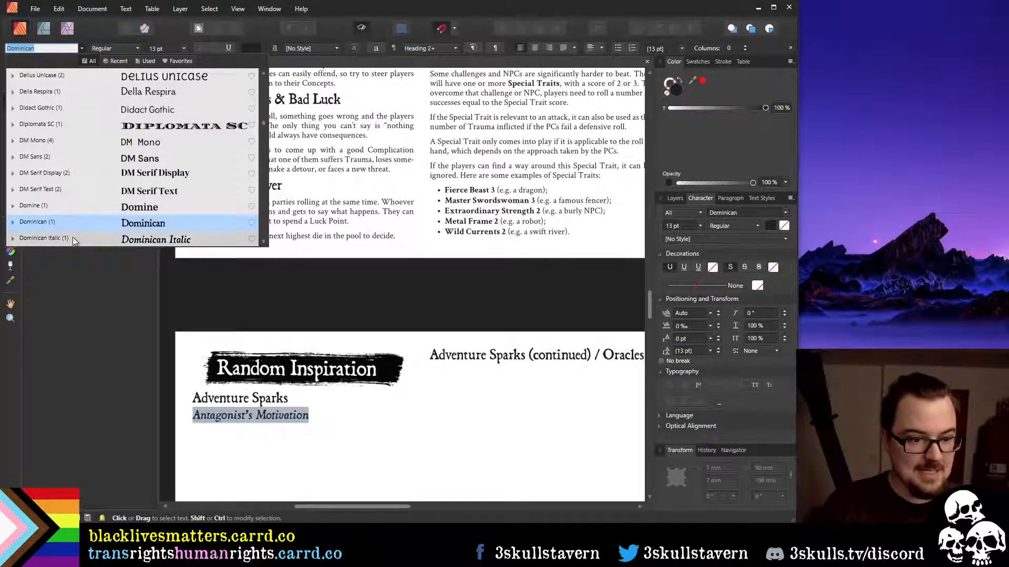
{"action": "left_click", "coordinate": [72, 237]}
{"action": "left_click", "coordinate": [296, 432]}
{"action": "scroll", "coordinate": [326, 416], "scroll_direction": "down", "scroll_amount": 2}
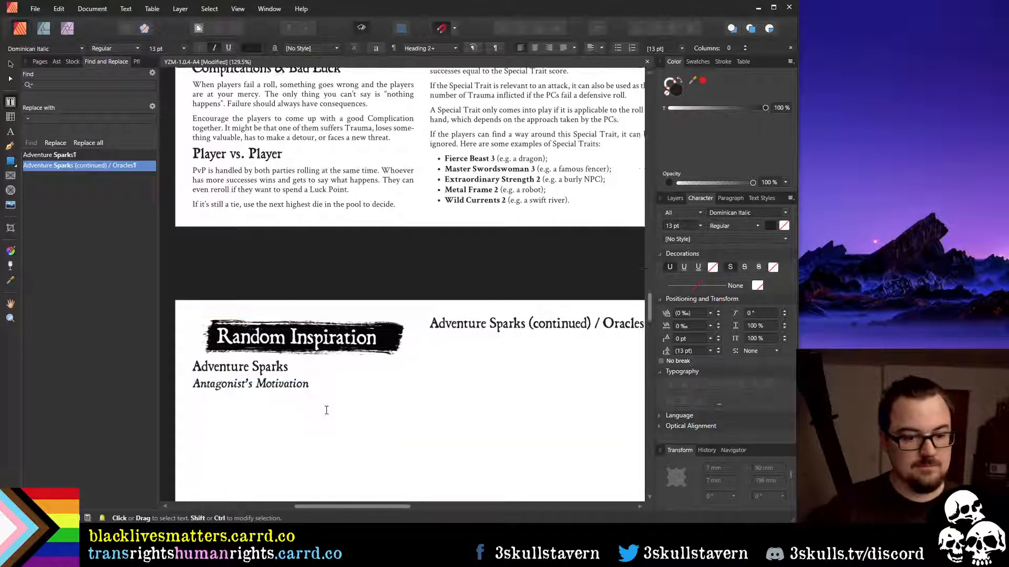
Set the font size of the "Antagonist's Motivation" line to 12 pt
{"action": "left_click", "coordinate": [266, 337]}
{"action": "left_click", "coordinate": [265, 352]}
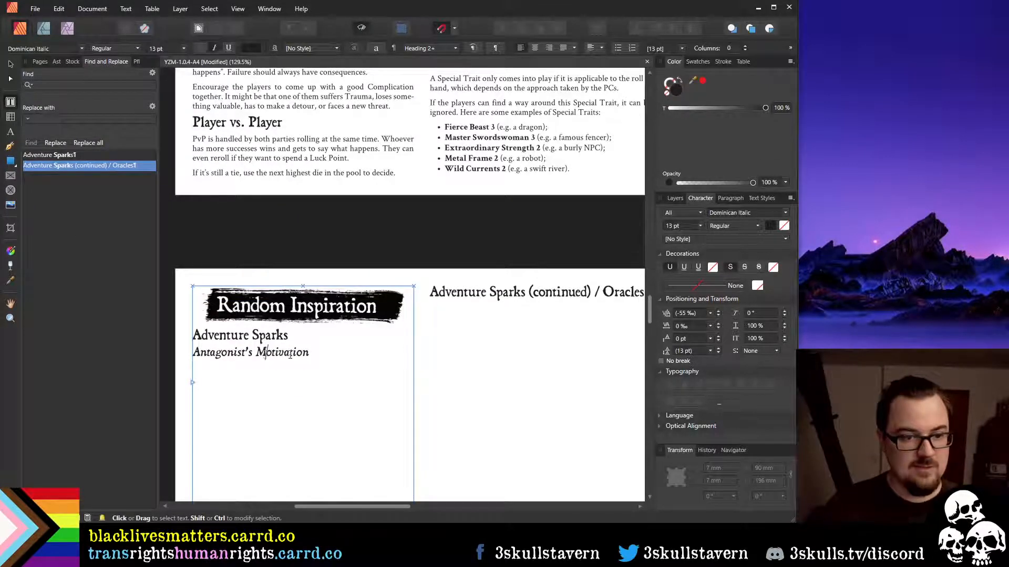
{"action": "left_click_drag", "start_coordinate": [313, 355], "coordinate": [193, 353]}
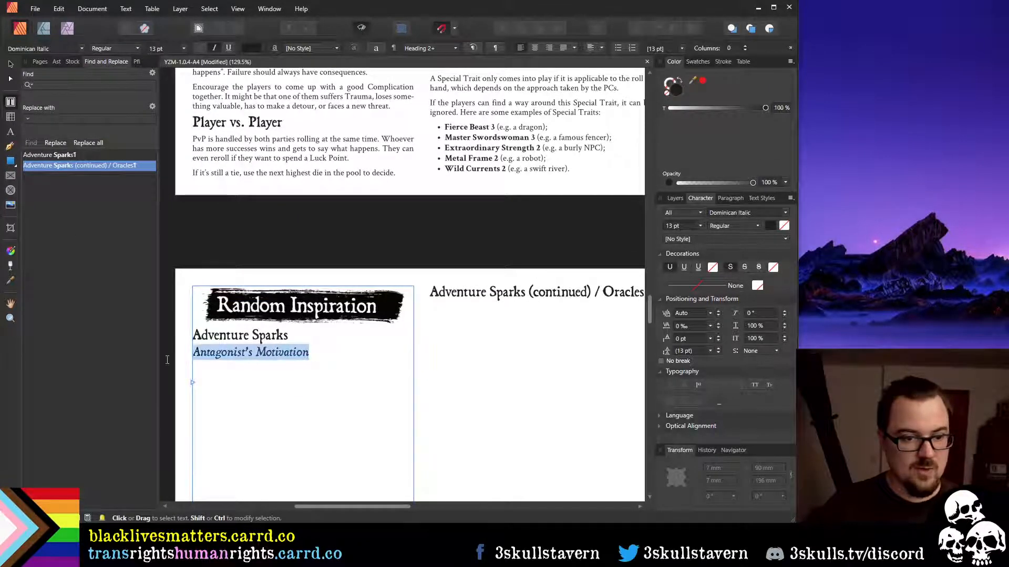
{"action": "left_click", "coordinate": [184, 49]}
{"action": "left_click", "coordinate": [156, 68]}
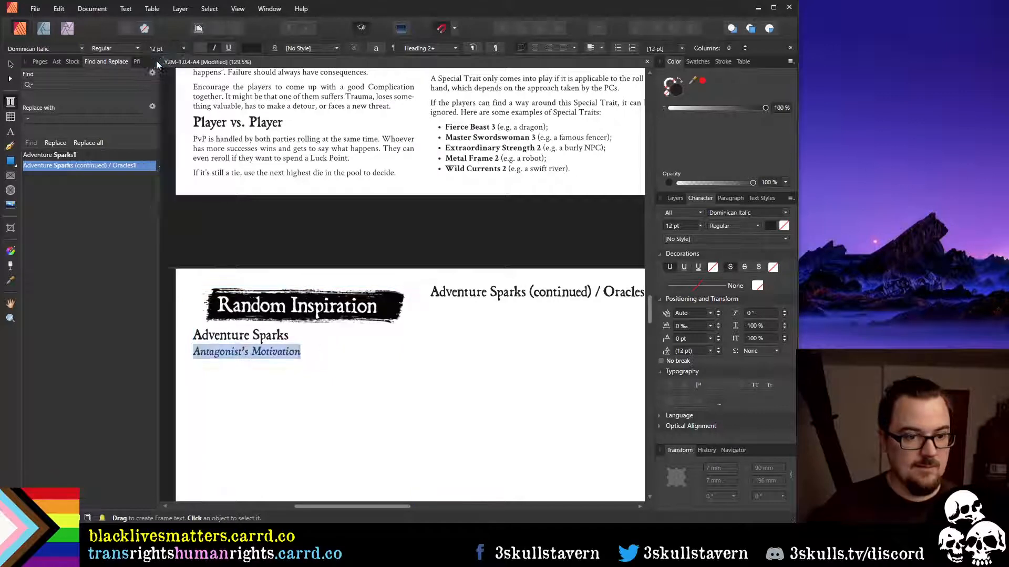
{"action": "left_click", "coordinate": [310, 132]}
{"action": "left_click", "coordinate": [321, 352]}
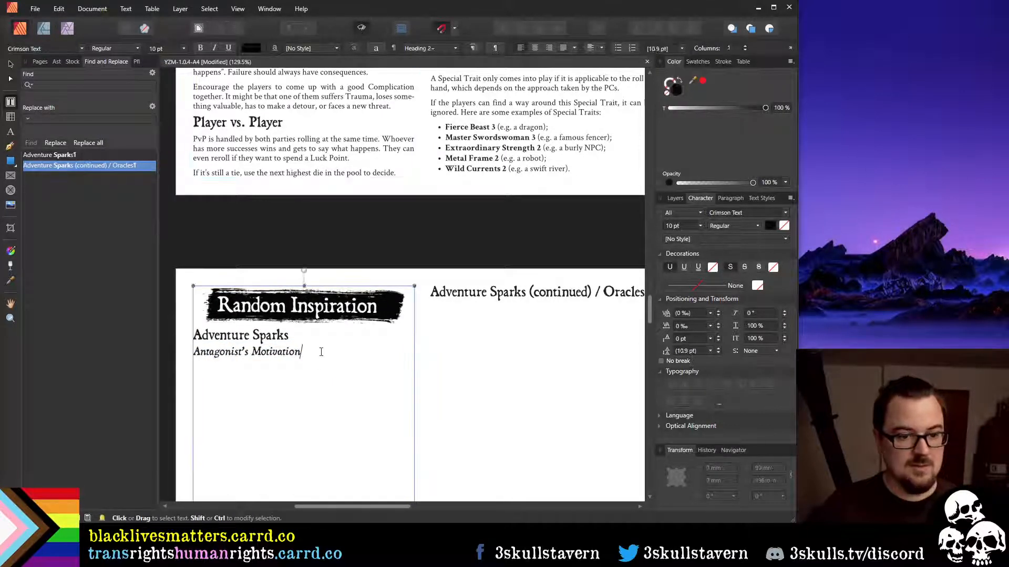
{"action": "key", "text": "Return"}
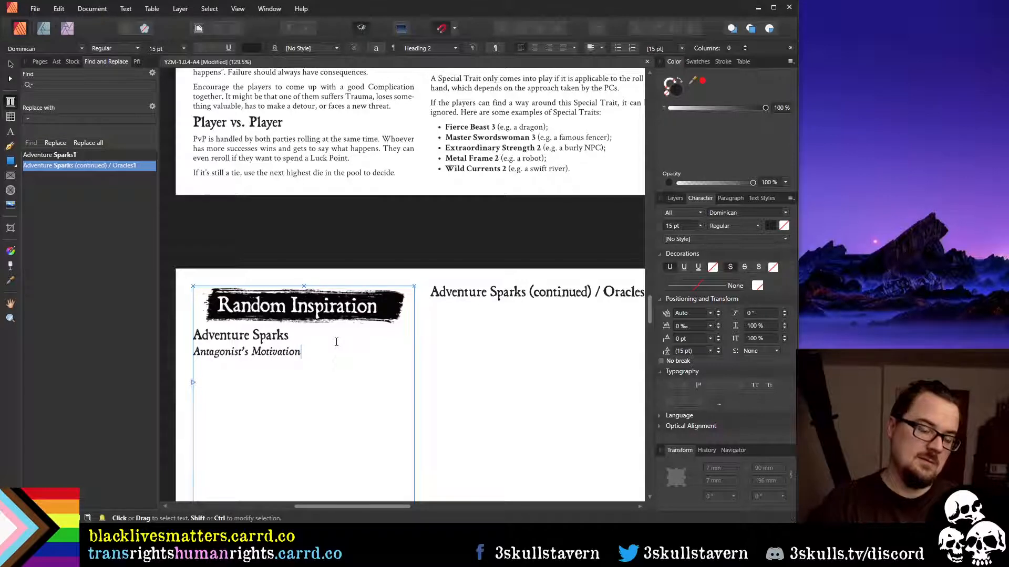
Apply the Body paragraph style to the "Antagonist's Motivation" line and make it bold italic
{"action": "left_click_drag", "start_coordinate": [310, 349], "coordinate": [194, 352]}
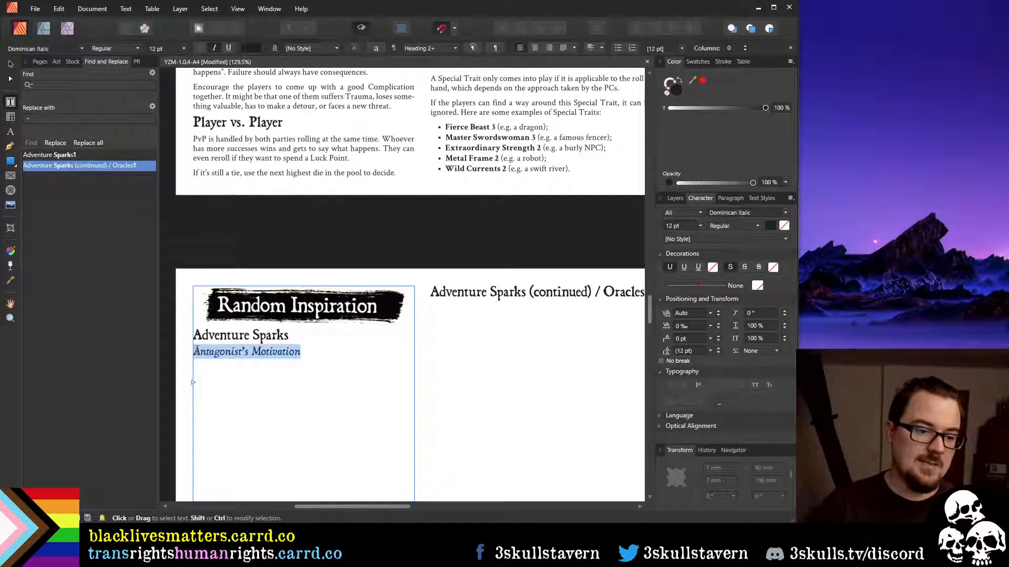
{"action": "left_click", "coordinate": [272, 138]}
{"action": "left_click_drag", "start_coordinate": [321, 357], "coordinate": [194, 353]}
{"action": "left_click", "coordinate": [429, 49]}
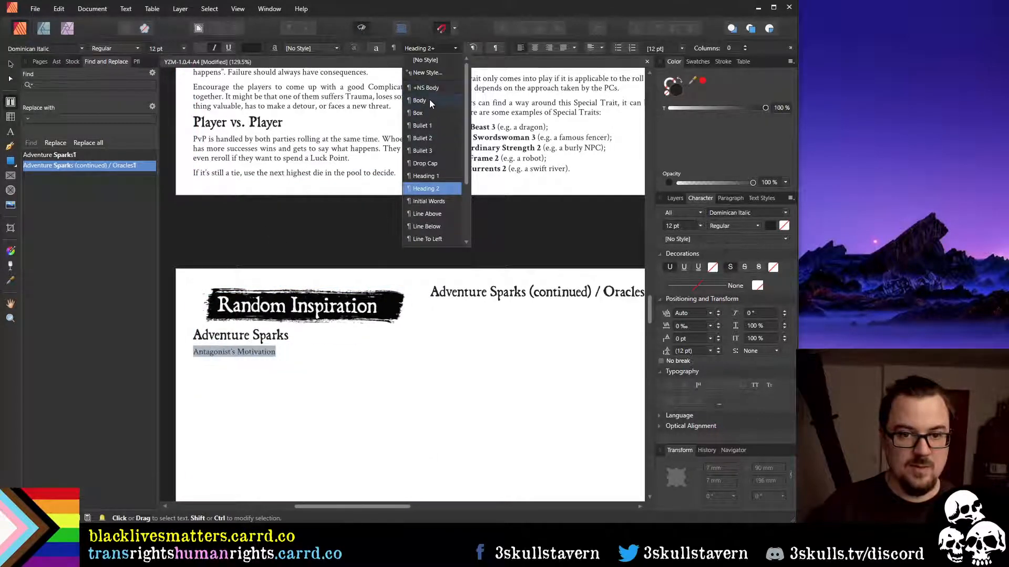
{"action": "left_click", "coordinate": [430, 100]}
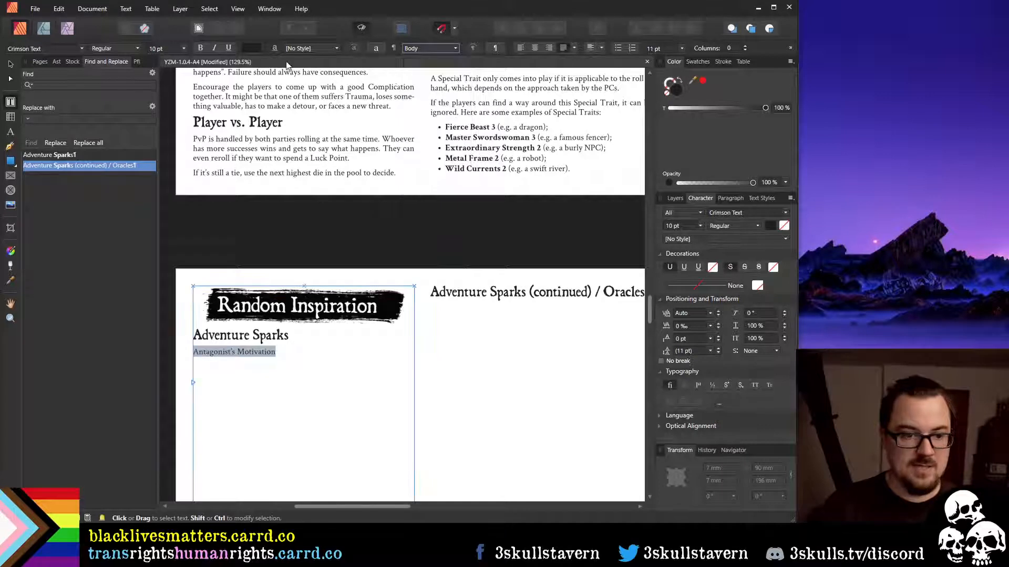
{"action": "left_click", "coordinate": [200, 46]}
{"action": "key", "text": "ctrl+i"}
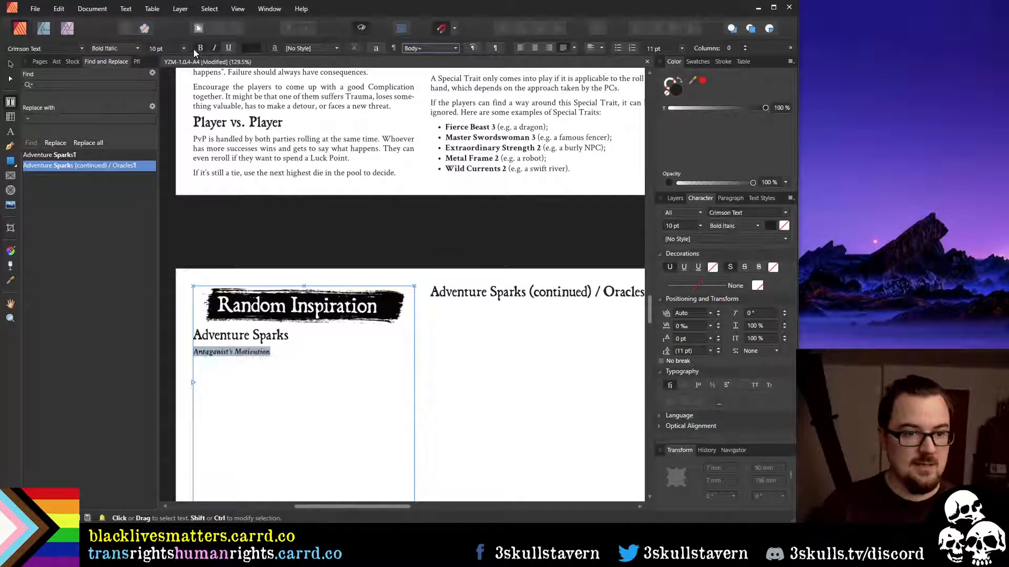
Enlarge the bold italic "Antagonist's Motivation" line to 12 pt
{"action": "left_click", "coordinate": [184, 48]}
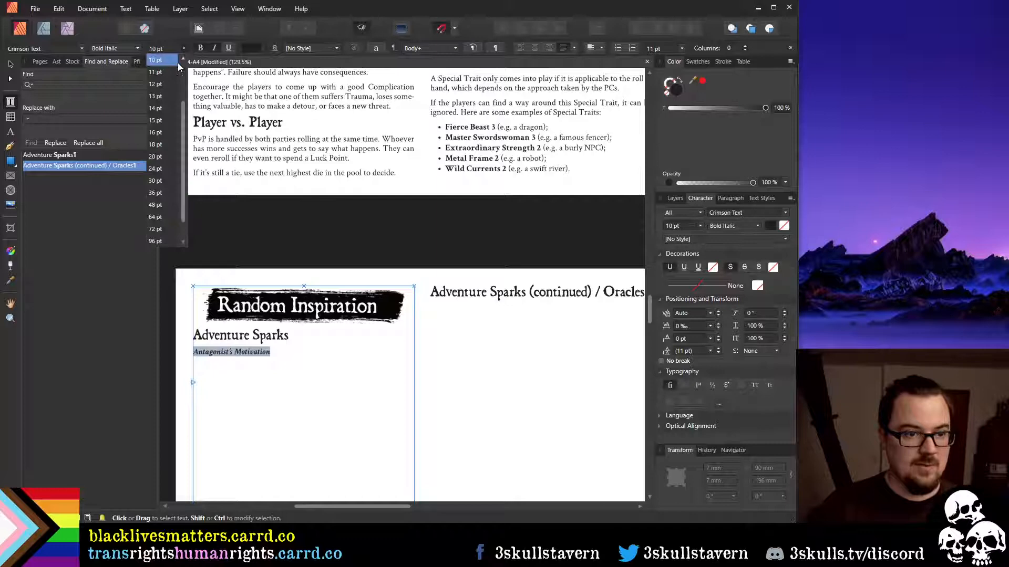
{"action": "left_click", "coordinate": [159, 84]}
{"action": "left_click", "coordinate": [313, 360]}
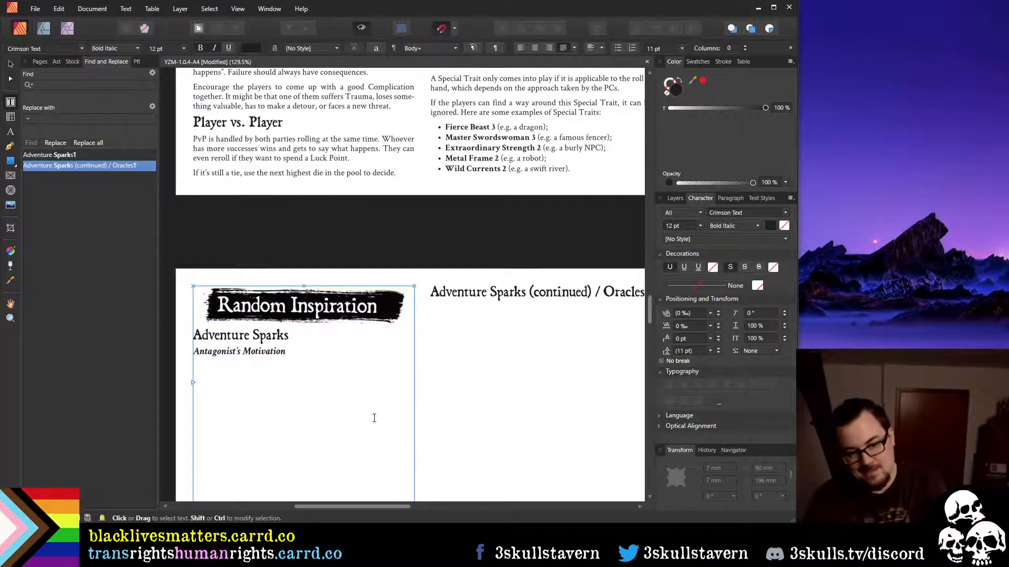
Check the font, size and paragraph style of the italic line "Follow these steps to create your character:" above Your Group
{"action": "scroll", "coordinate": [374, 418], "scroll_direction": "up", "scroll_amount": 15}
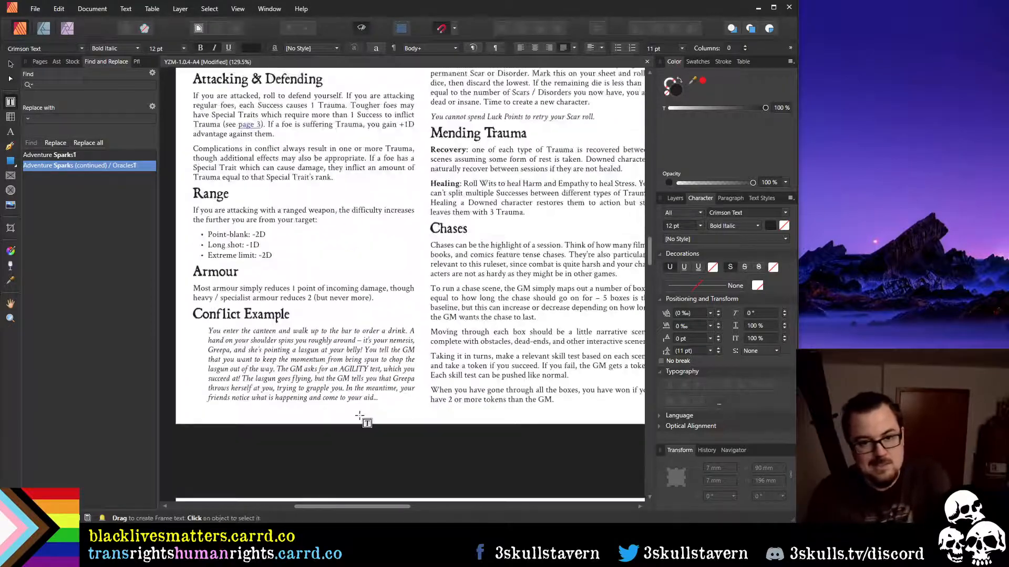
{"action": "scroll", "coordinate": [360, 416], "scroll_direction": "up", "scroll_amount": 15}
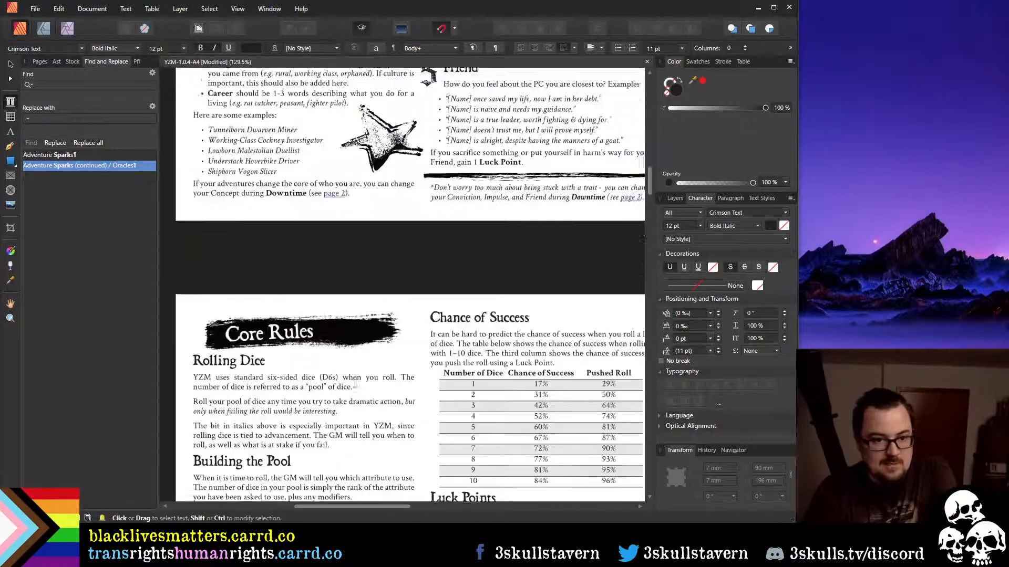
{"action": "scroll", "coordinate": [355, 383], "scroll_direction": "up", "scroll_amount": 8}
{"action": "scroll", "coordinate": [316, 263], "scroll_direction": "down", "scroll_amount": 3}
{"action": "scroll", "coordinate": [291, 160], "scroll_direction": "up", "scroll_amount": 3}
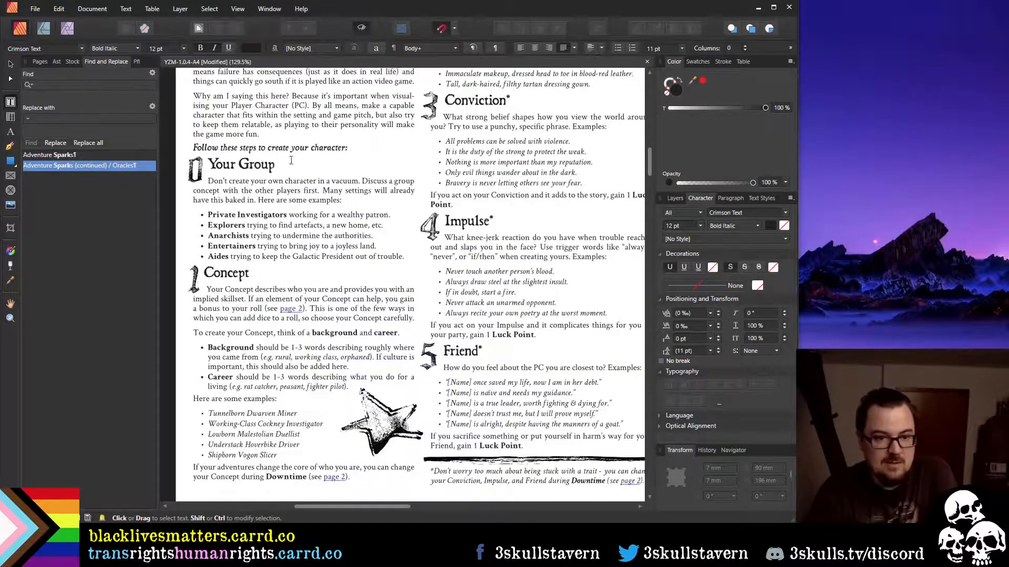
{"action": "left_click", "coordinate": [287, 148]}
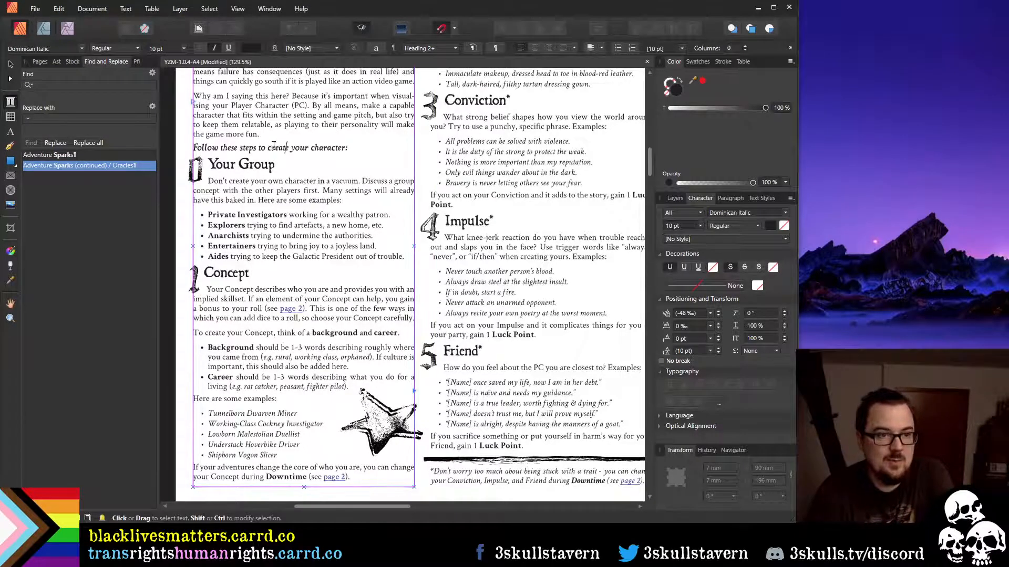
Set the "Antagonist's Motivation" line on the Random Inspiration page to the Dominican Italic font at 10 pt
{"action": "scroll", "coordinate": [351, 256], "scroll_direction": "down", "scroll_amount": 8}
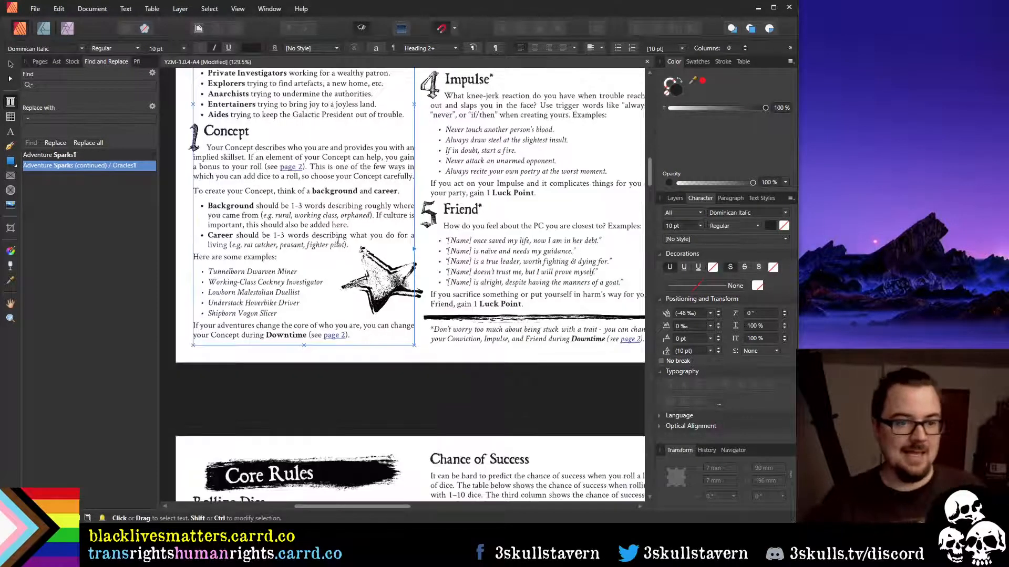
{"action": "scroll", "coordinate": [351, 256], "scroll_direction": "down", "scroll_amount": 15}
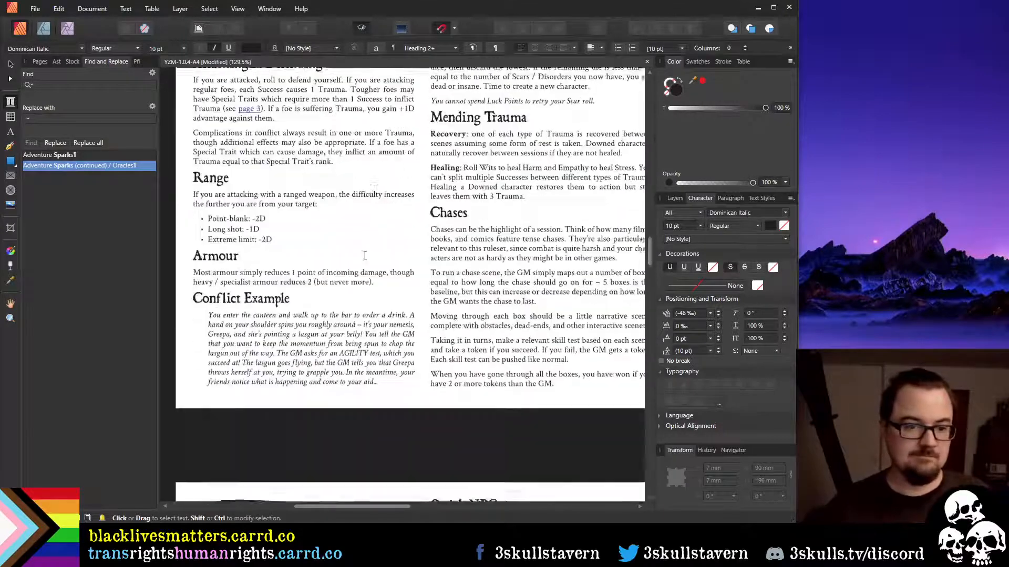
{"action": "scroll", "coordinate": [348, 265], "scroll_direction": "down", "scroll_amount": 10}
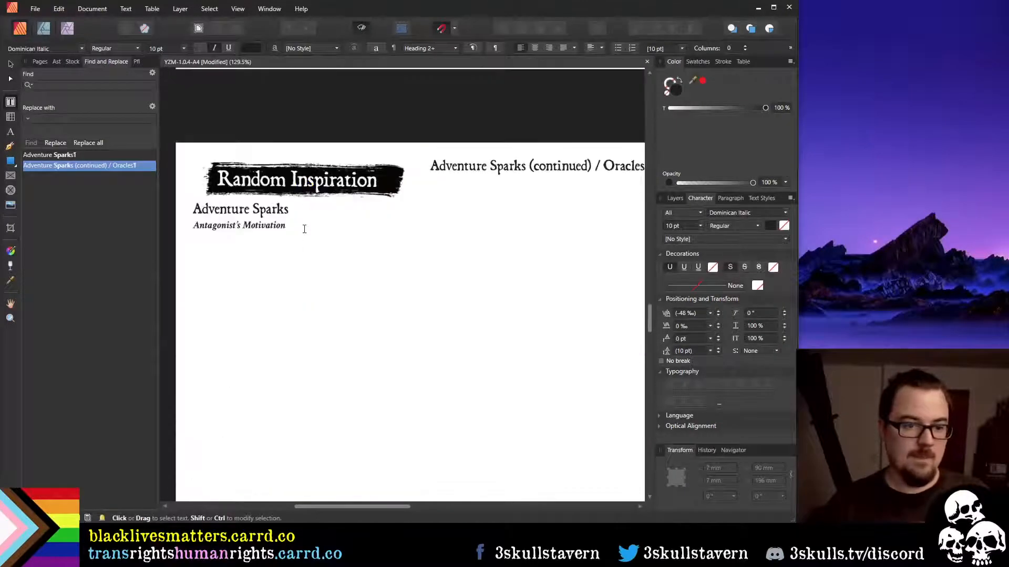
{"action": "left_click", "coordinate": [301, 228]}
{"action": "triple_click", "coordinate": [301, 228]}
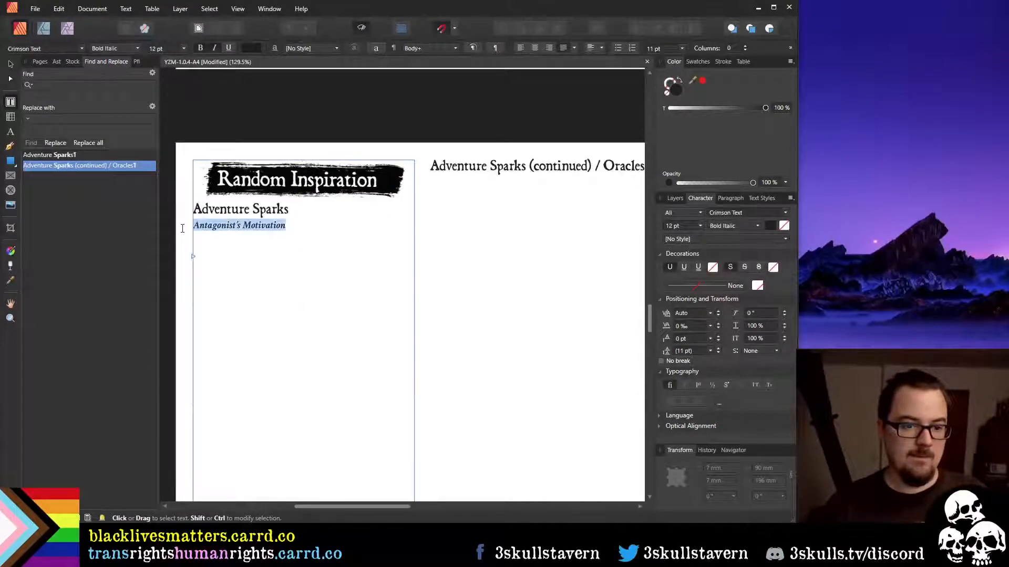
{"action": "left_click", "coordinate": [68, 49]}
{"action": "type", "text": "domin"}
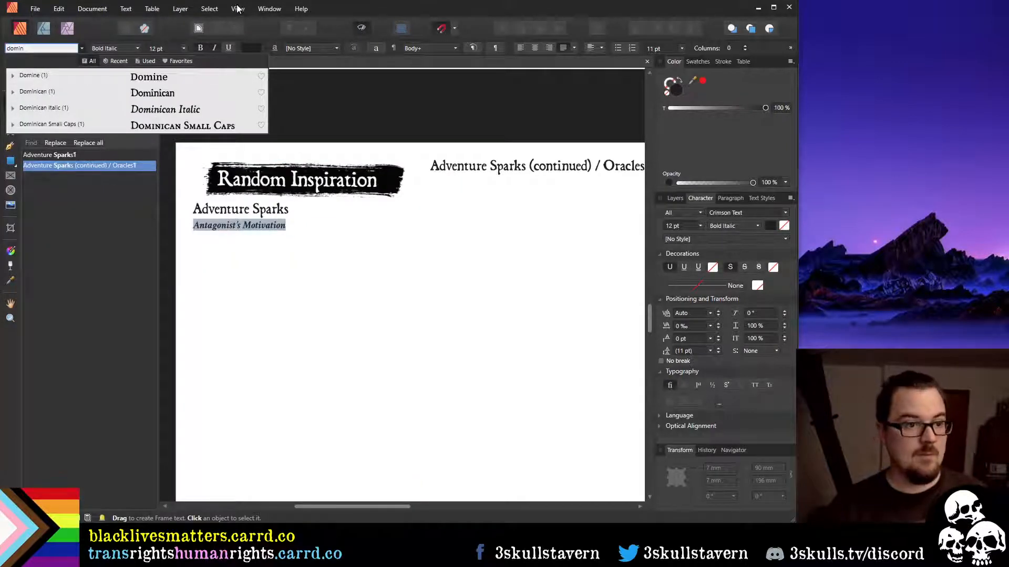
{"action": "left_click", "coordinate": [168, 109]}
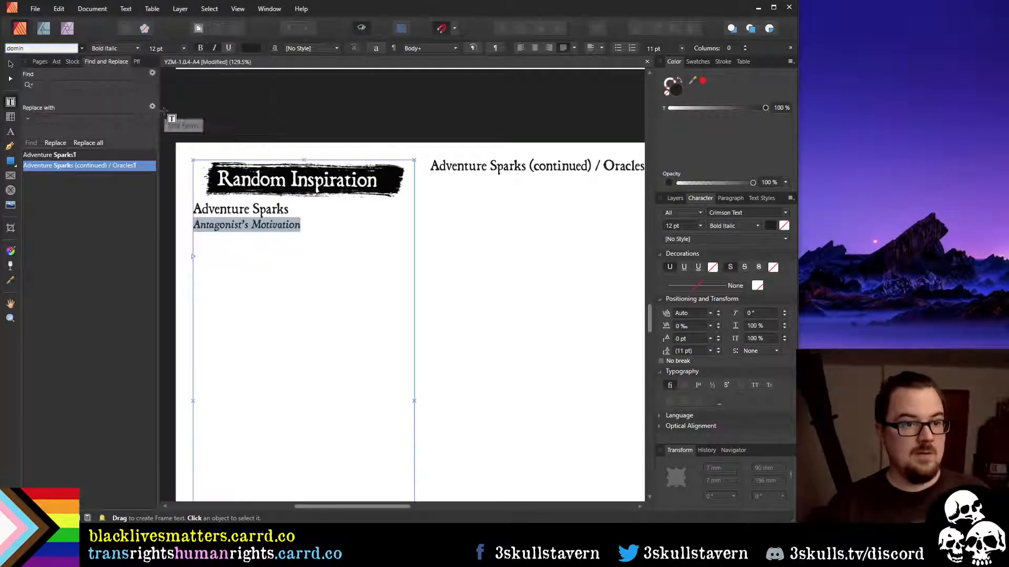
{"action": "left_click", "coordinate": [184, 48]}
{"action": "scroll", "coordinate": [166, 70], "scroll_direction": "up", "scroll_amount": 3}
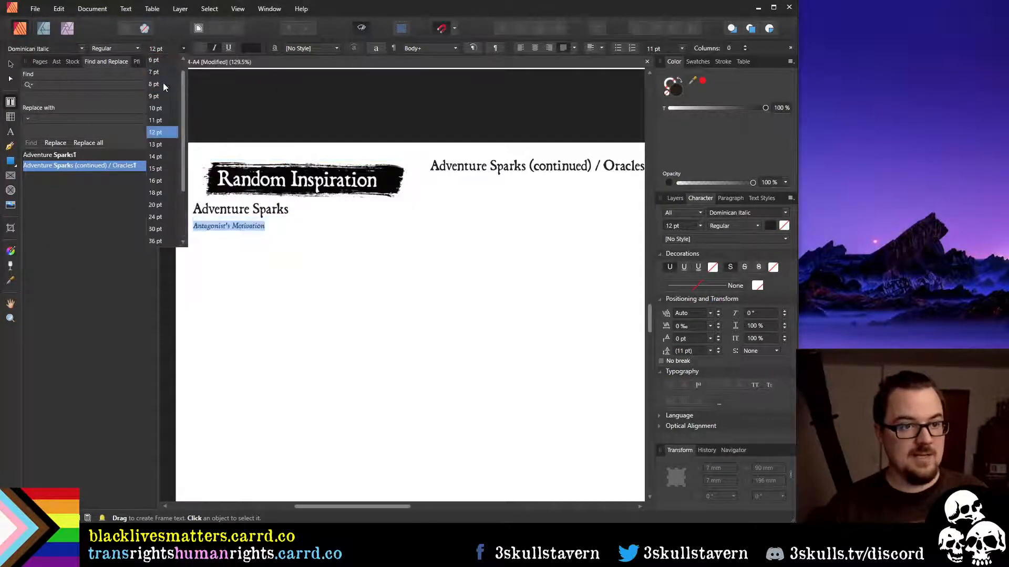
{"action": "left_click", "coordinate": [156, 108]}
{"action": "left_click", "coordinate": [297, 227]}
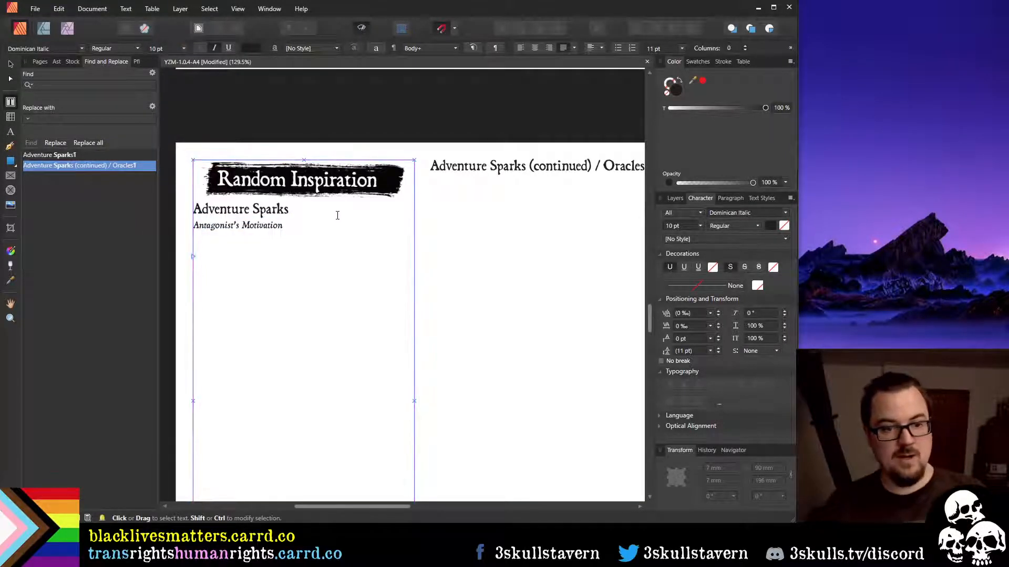
Start a new paragraph style from the "Antagonist's Motivation" line, naming it Header 3 and basing it on Heading 2
{"action": "key", "text": "Return"}
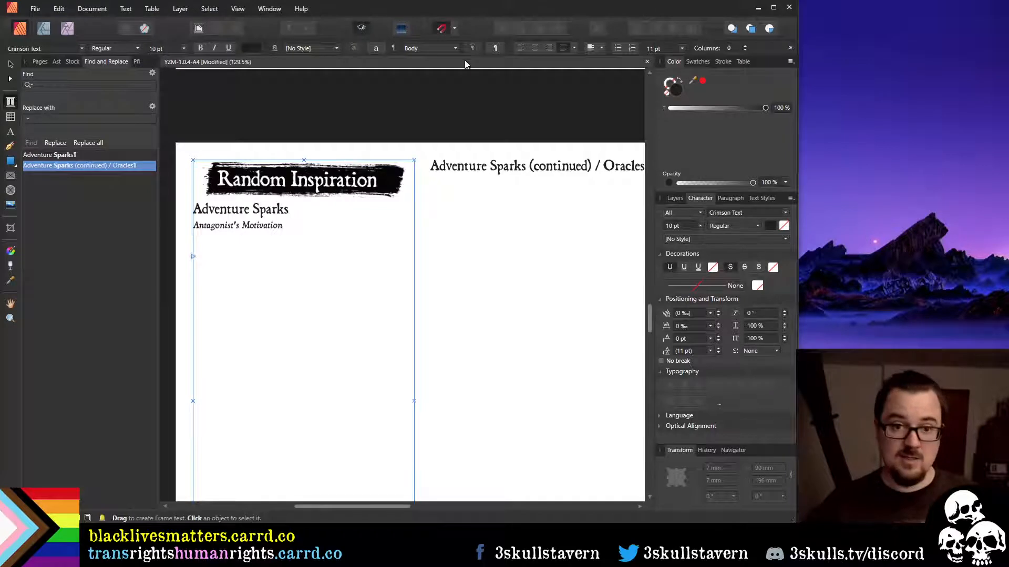
{"action": "left_click_drag", "start_coordinate": [282, 227], "coordinate": [193, 226]}
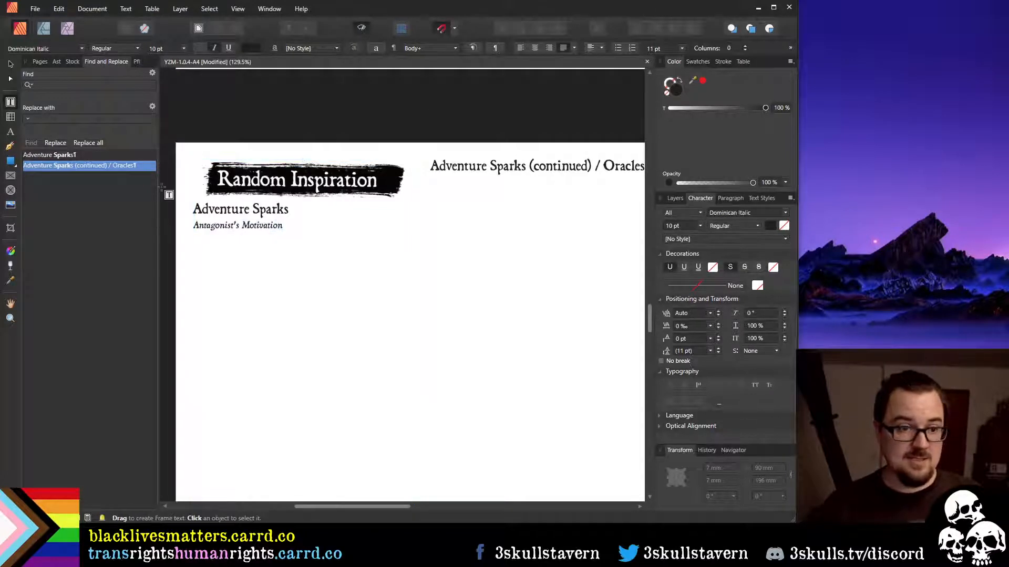
{"action": "left_click", "coordinate": [55, 9]}
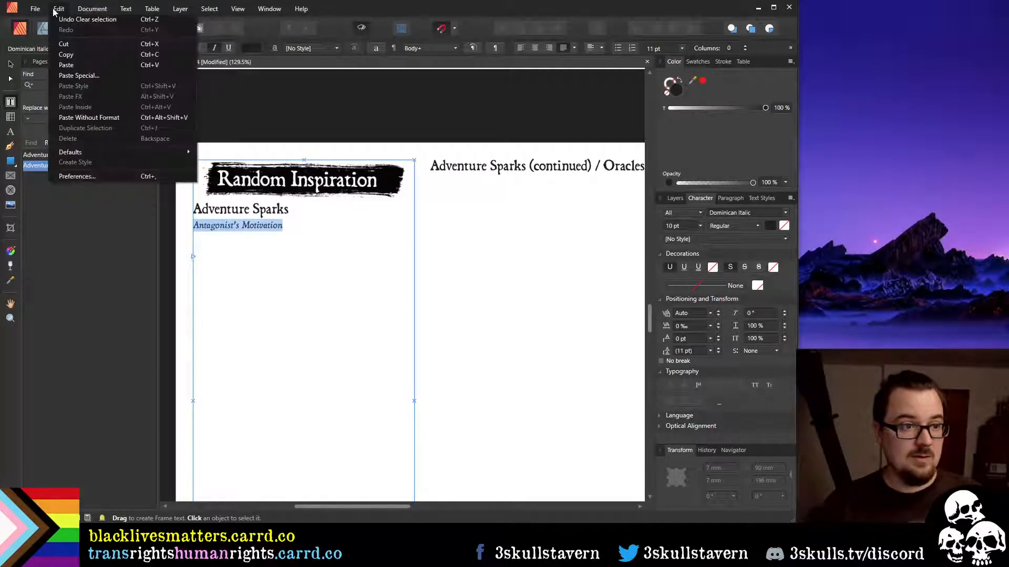
{"action": "left_click", "coordinate": [60, 9]}
{"action": "left_click", "coordinate": [415, 48]}
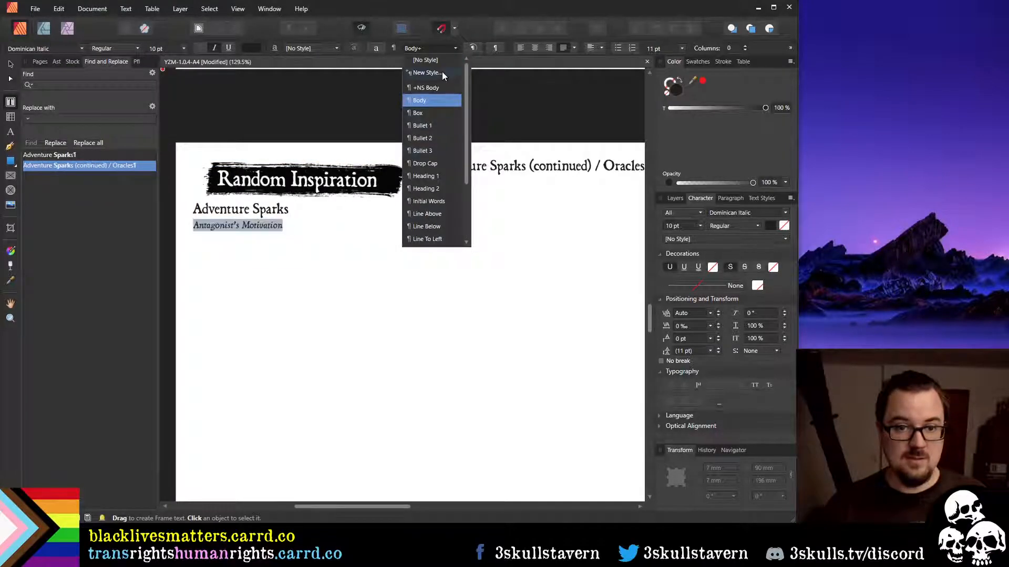
{"action": "left_click", "coordinate": [442, 73]}
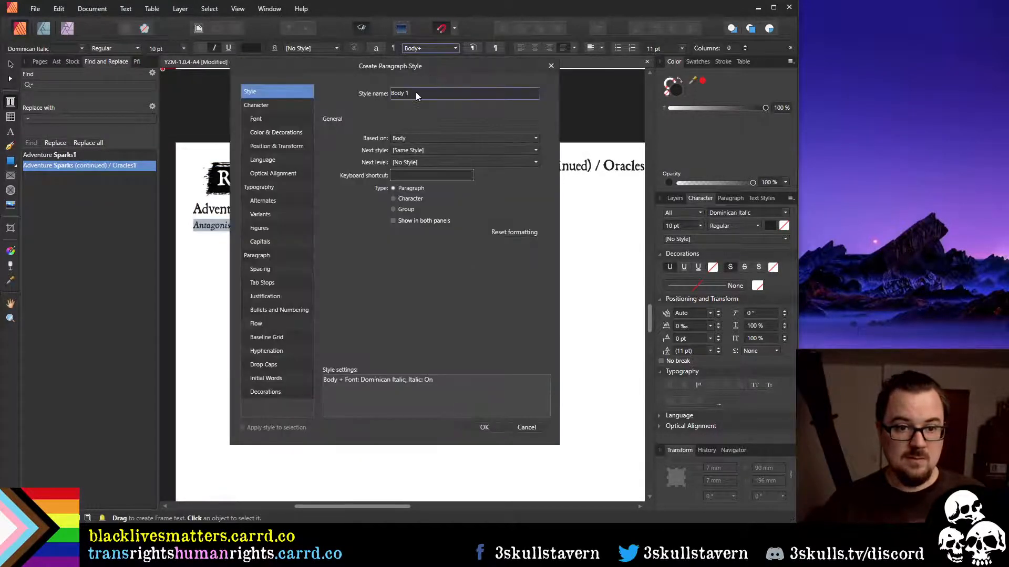
{"action": "left_click", "coordinate": [416, 93]}
{"action": "type", "text": "Header 3"}
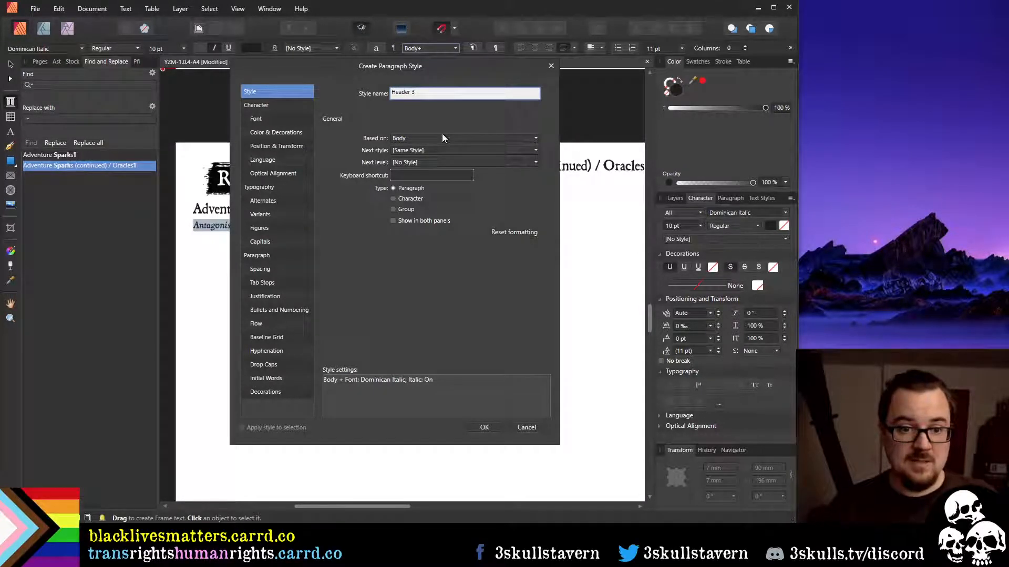
{"action": "left_click", "coordinate": [443, 135]}
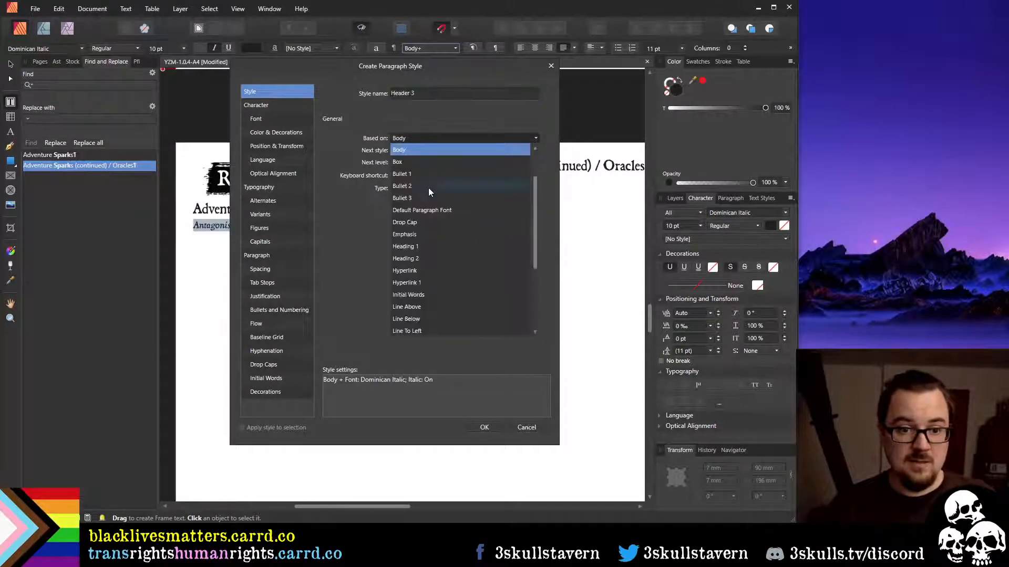
{"action": "left_click", "coordinate": [421, 259]}
Rename the new paragraph style Heading 3, set its next style to Numbered 1, and create it
{"action": "left_click", "coordinate": [409, 95]}
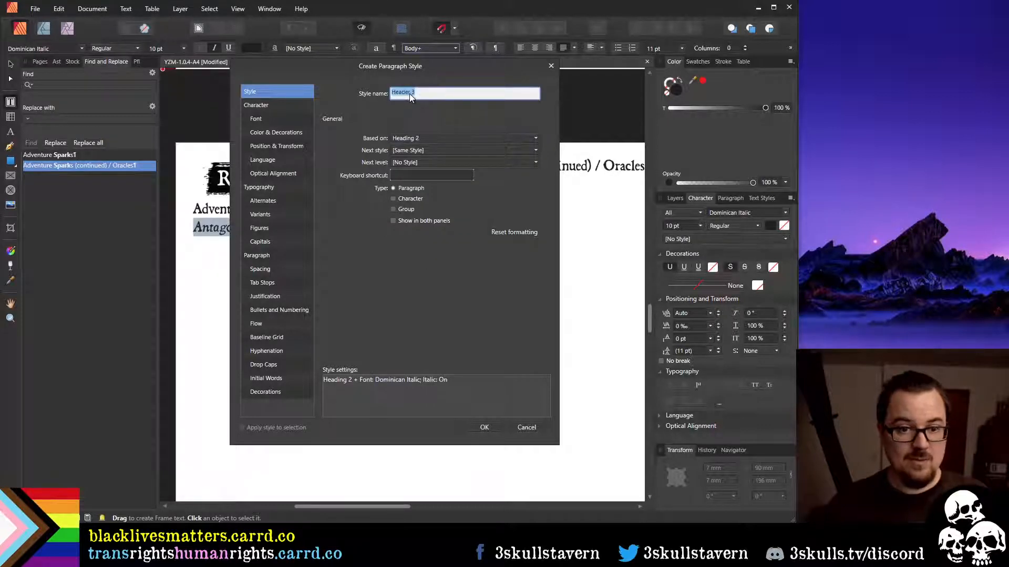
{"action": "left_click", "coordinate": [409, 93]}
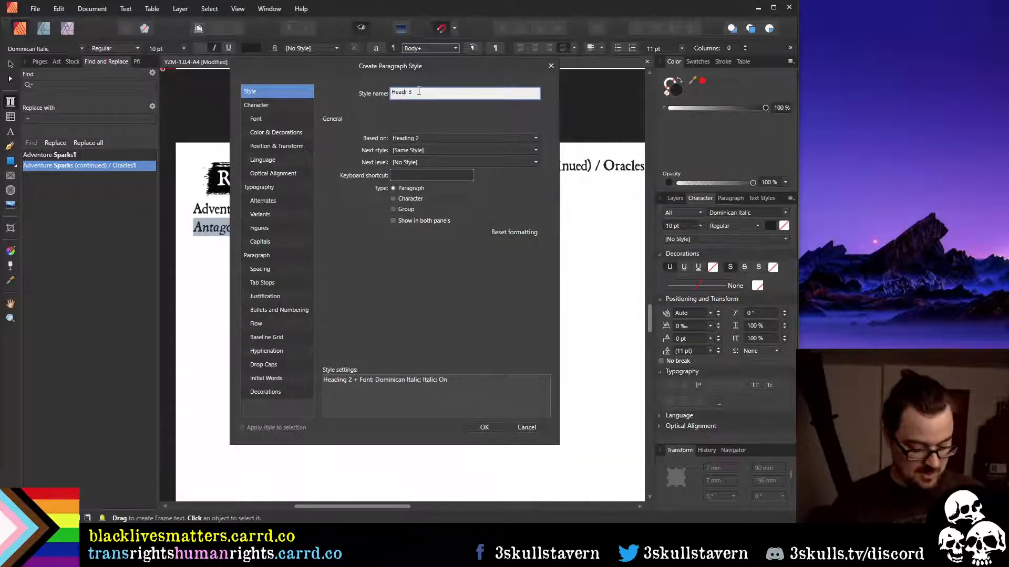
{"action": "left_click", "coordinate": [440, 151]}
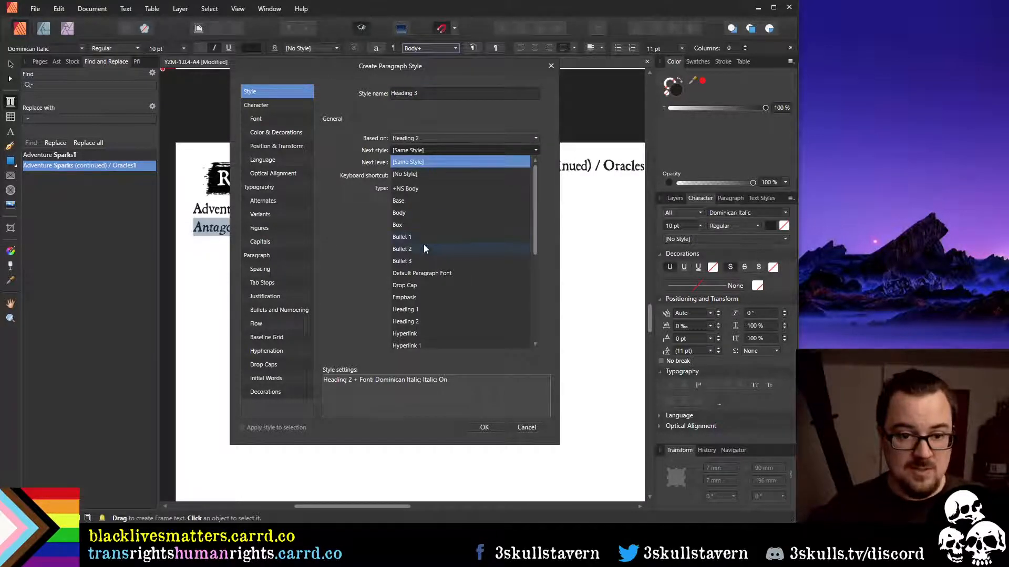
{"action": "scroll", "coordinate": [440, 259], "scroll_direction": "down", "scroll_amount": 5}
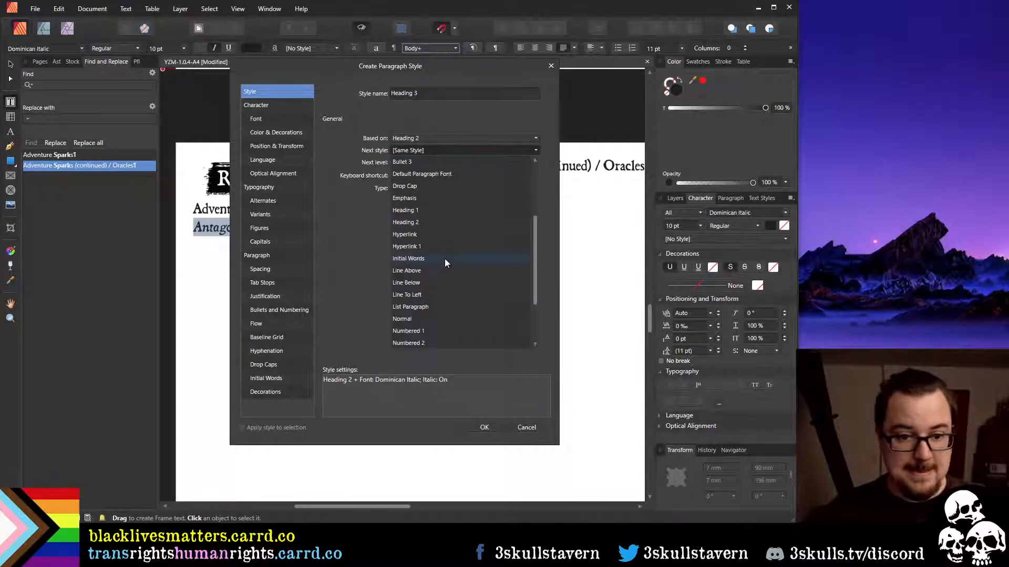
{"action": "left_click", "coordinate": [436, 257]}
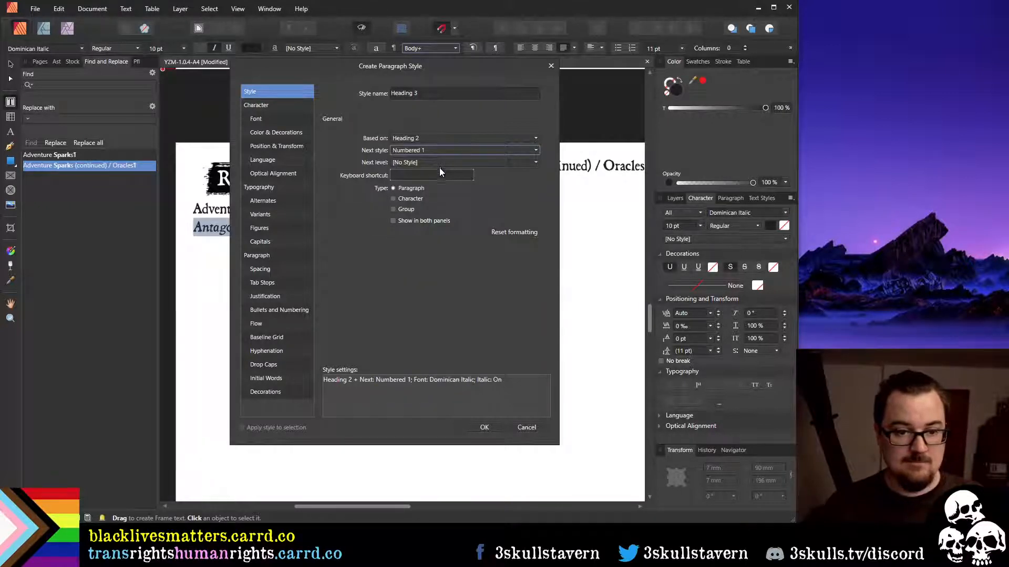
{"action": "left_click", "coordinate": [483, 427]}
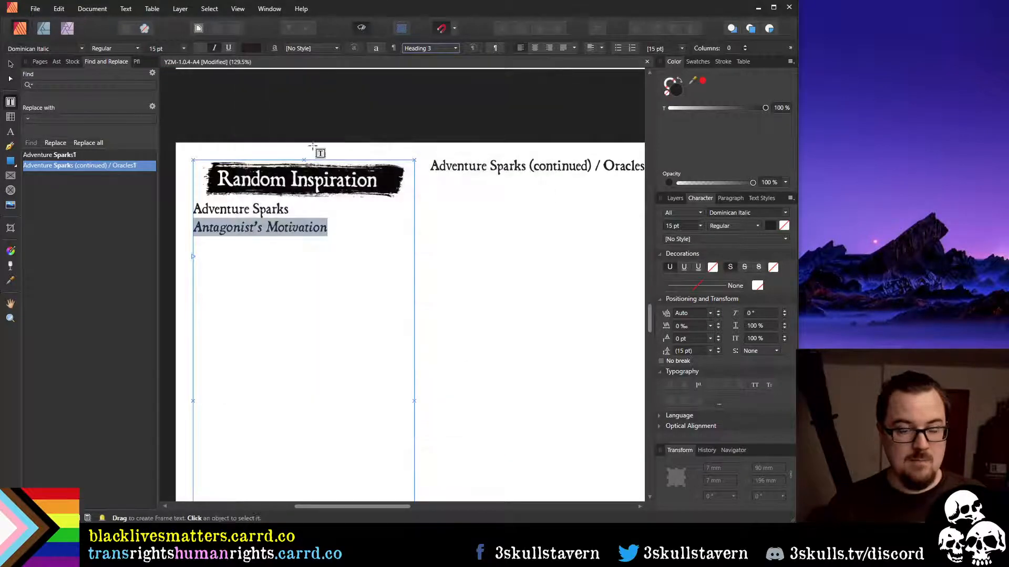
Set the "Antagonist's Motivation" line to 10 pt and update the Heading 3 paragraph style to match it
{"action": "left_click", "coordinate": [182, 48]}
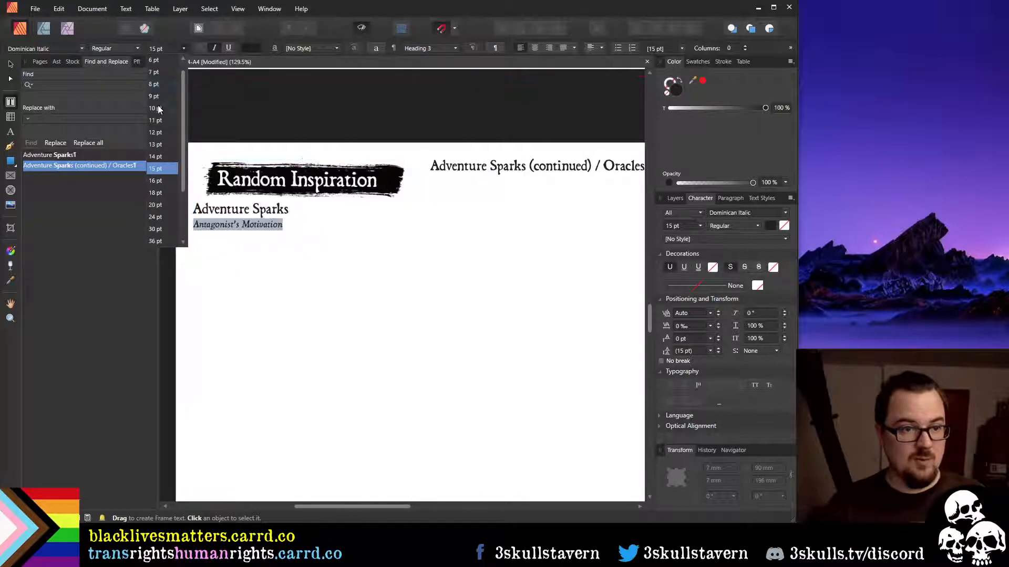
{"action": "left_click", "coordinate": [157, 109]}
{"action": "left_click", "coordinate": [65, 8]}
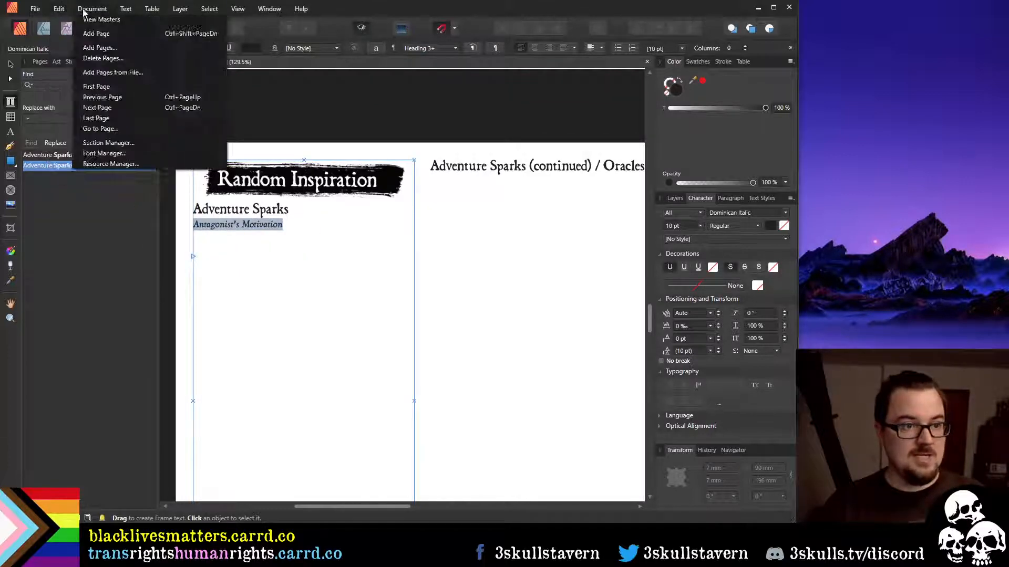
{"action": "mouse_move", "coordinate": [126, 8]}
{"action": "mouse_move", "coordinate": [143, 213]}
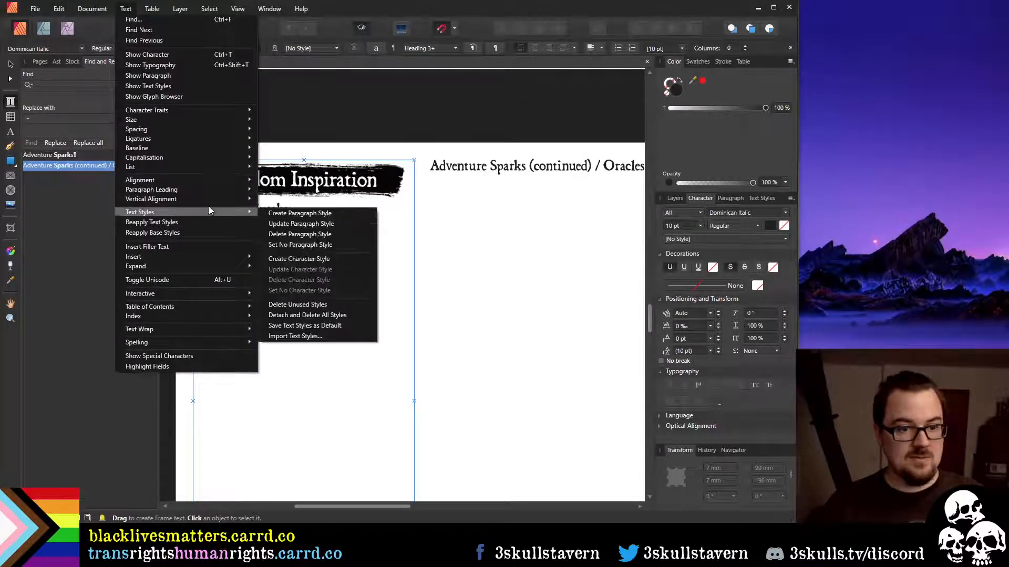
{"action": "left_click", "coordinate": [314, 225]}
Enter a six-item numbered placeholder list below "Antagonist's Motivation", with "sdgjk" as the first item and "sdg" for the other five
{"action": "left_click", "coordinate": [305, 230]}
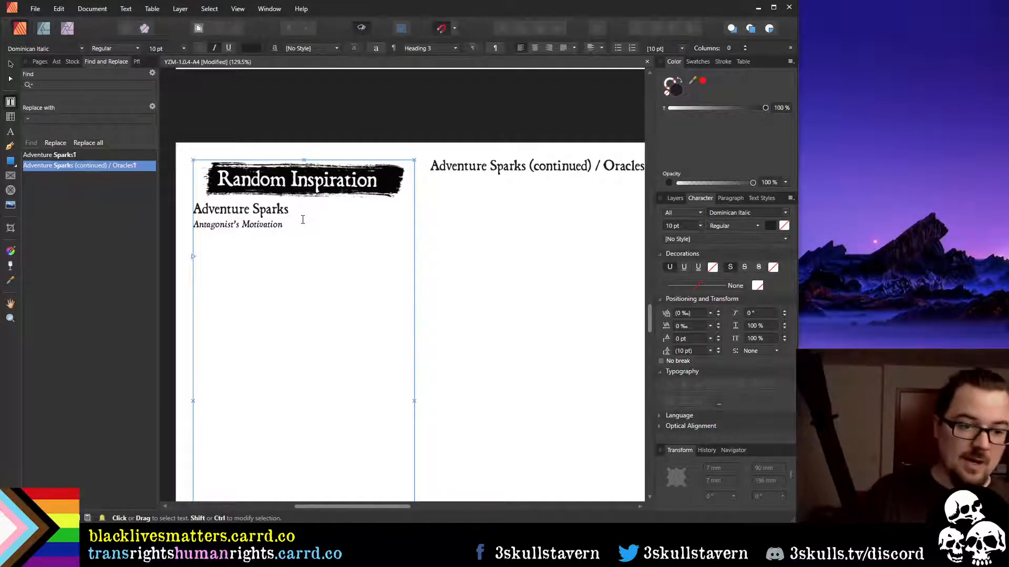
{"action": "key", "text": "Return"}
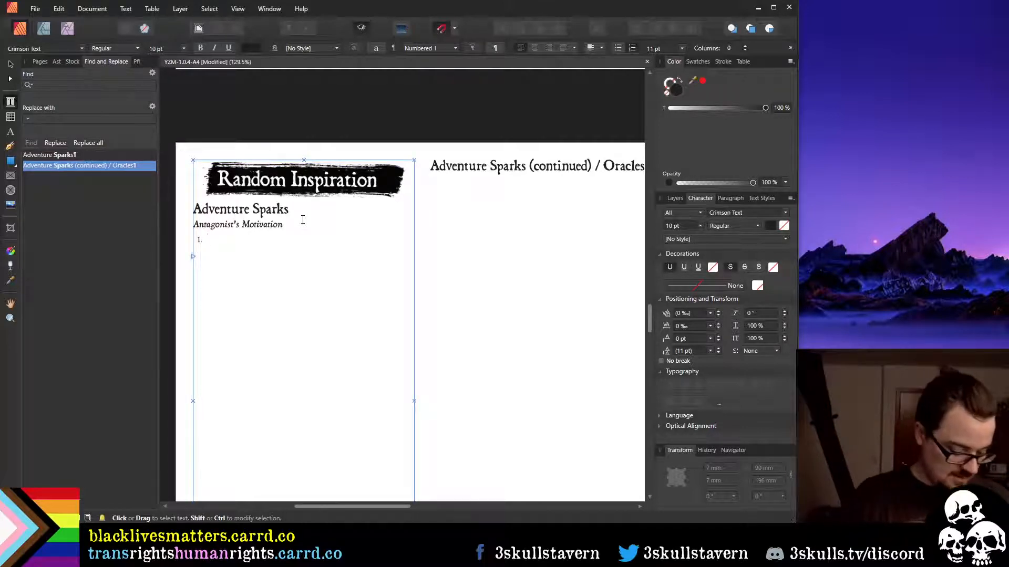
{"action": "type", "text": "sdgjk"}
{"action": "key", "text": "Return"}
{"action": "type", "text": "sdg"}
{"action": "key", "text": "Return"}
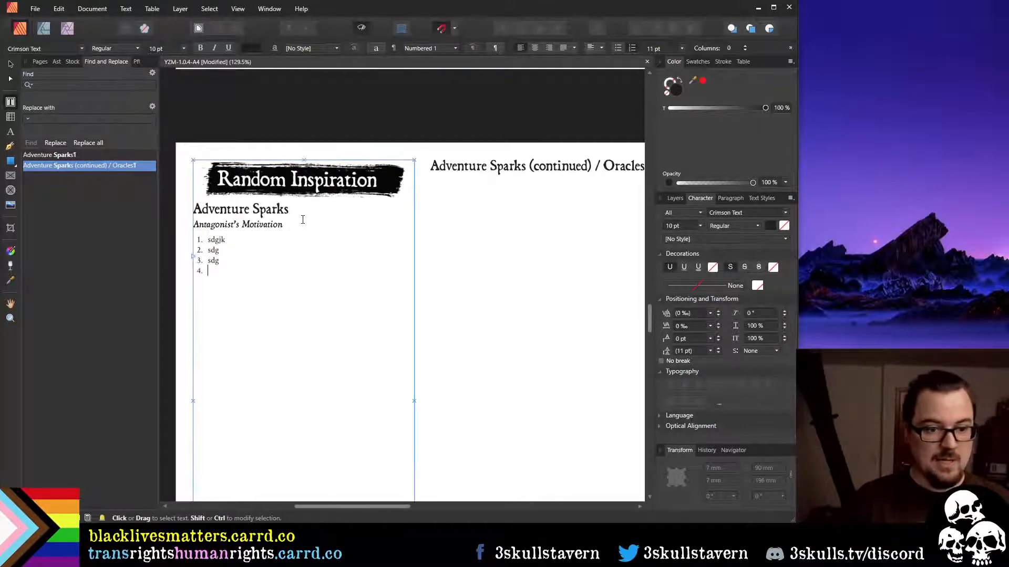
{"action": "type", "text": "sdg"}
{"action": "key", "text": "Return"}
{"action": "type", "text": "sdg"}
{"action": "key", "text": "Return"}
{"action": "type", "text": "sdg"}
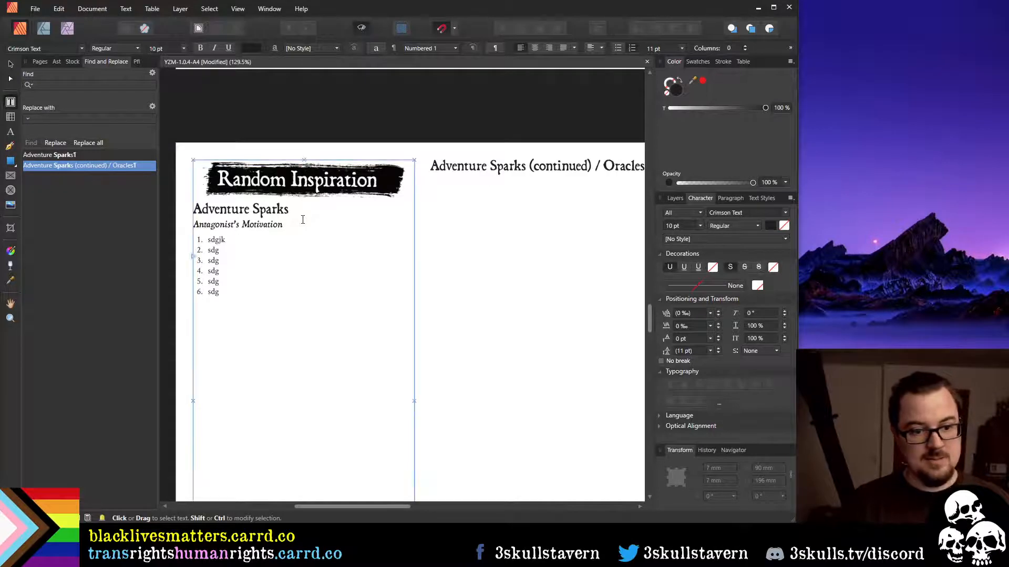
{"action": "key", "text": "Return"}
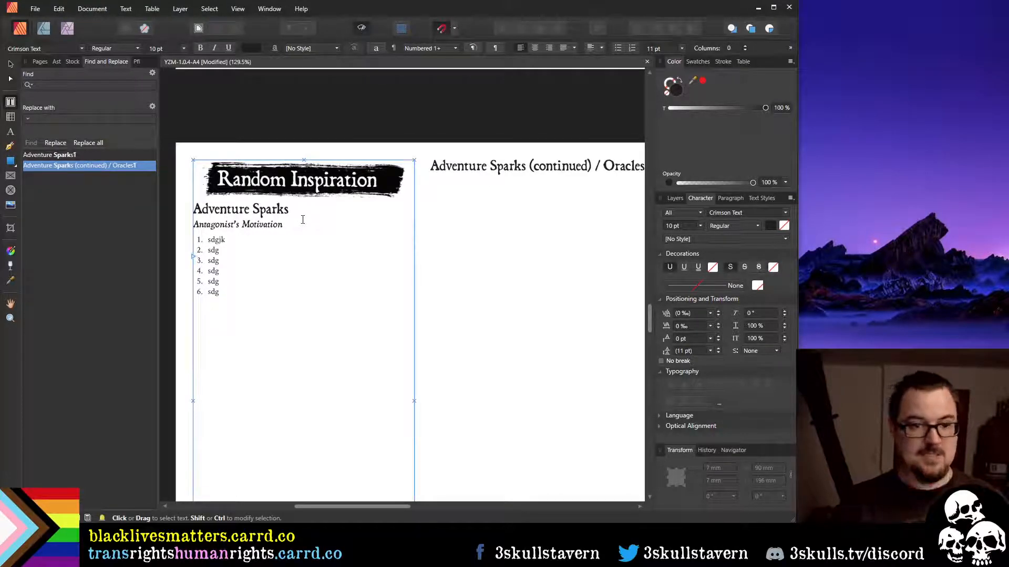
{"action": "key", "text": "Escape"}
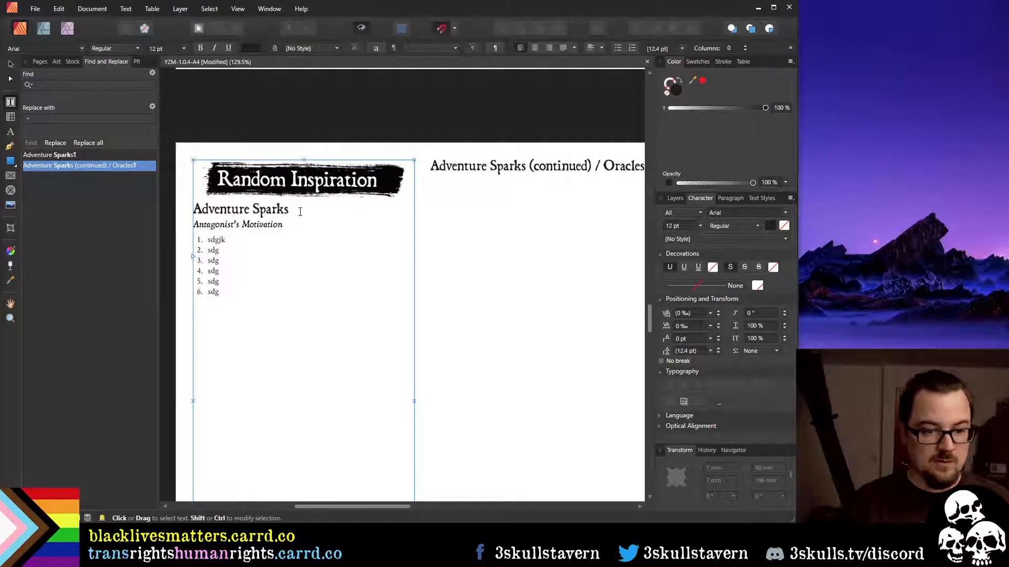
{"action": "type", "text": "Anta"}
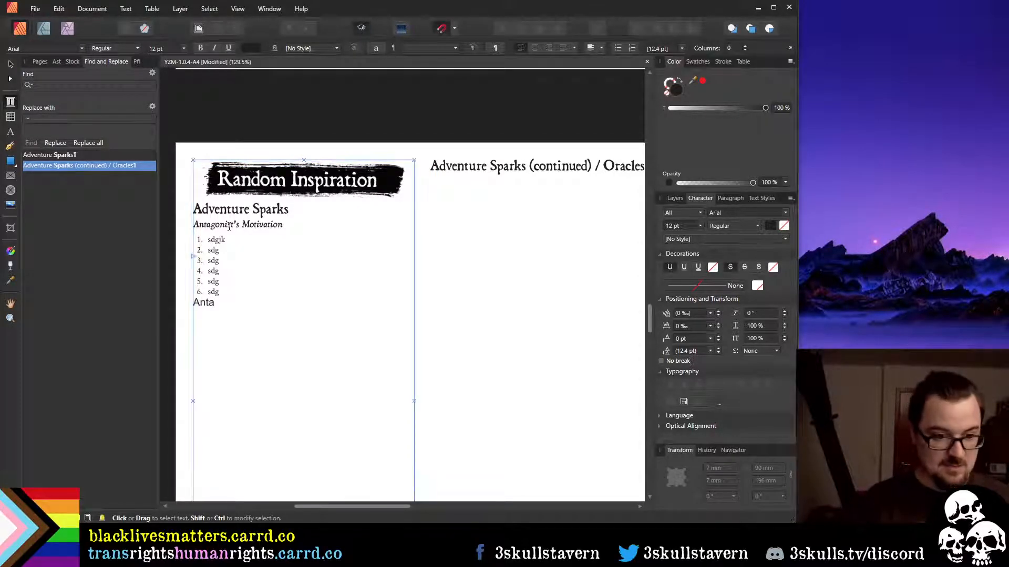
{"action": "key", "text": "BackSpace"}
{"action": "key", "text": "BackSpace"}
{"action": "key", "text": "BackSpace"}
{"action": "key", "text": "BackSpace"}
Copy the "Antagonist's Motivation" heading and paste it below its six-item numbered list
{"action": "key", "text": "Up"}
{"action": "key", "text": "Up"}
{"action": "key", "text": "Up"}
{"action": "key", "text": "Up"}
{"action": "key", "text": "Up"}
{"action": "key", "text": "Up"}
{"action": "key", "text": "Up"}
{"action": "key", "text": "Up"}
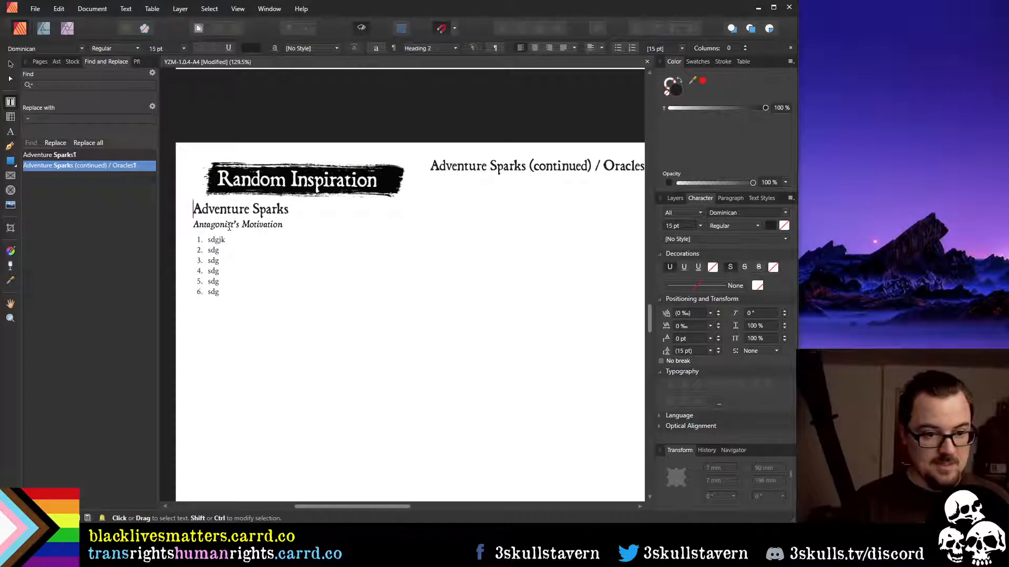
{"action": "key", "text": "Down"}
{"action": "key", "text": "shift+End"}
{"action": "key", "text": "ctrl+c"}
{"action": "key", "text": "Down"}
{"action": "key", "text": "Down"}
{"action": "key", "text": "Down"}
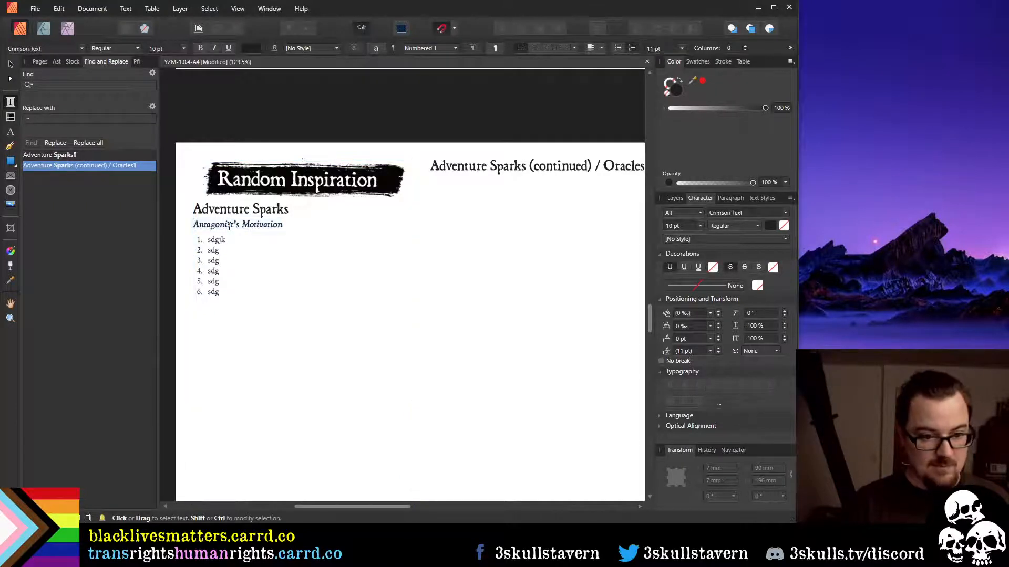
{"action": "key", "text": "Return"}
{"action": "key", "text": "ctrl+v"}
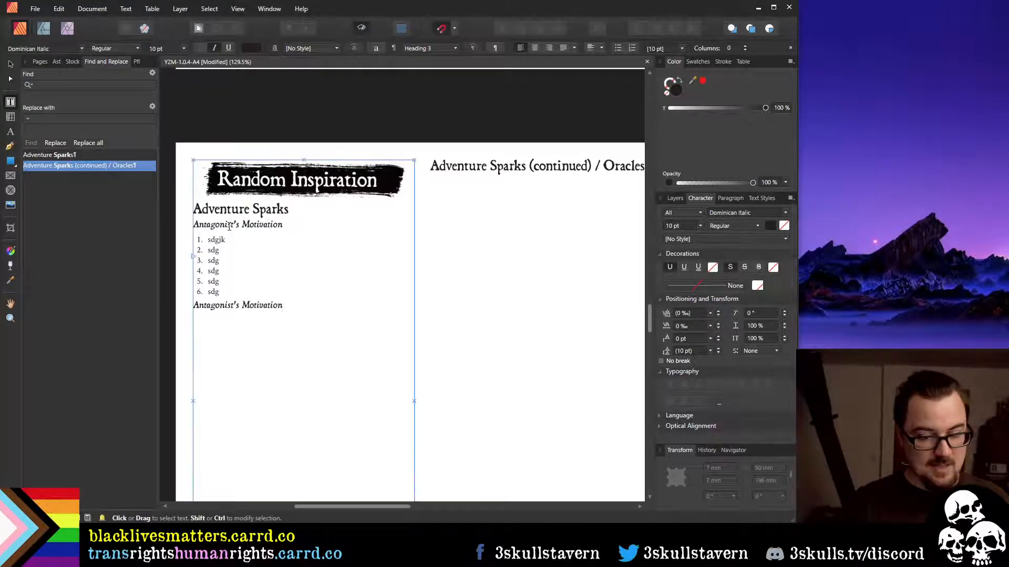
Reword the pasted heading as "Antagonist's Problem" and enter six numbered placeholder items below it, three "sdf" followed by three "sdg"
{"action": "key", "text": "ctrl+shift+Left"}
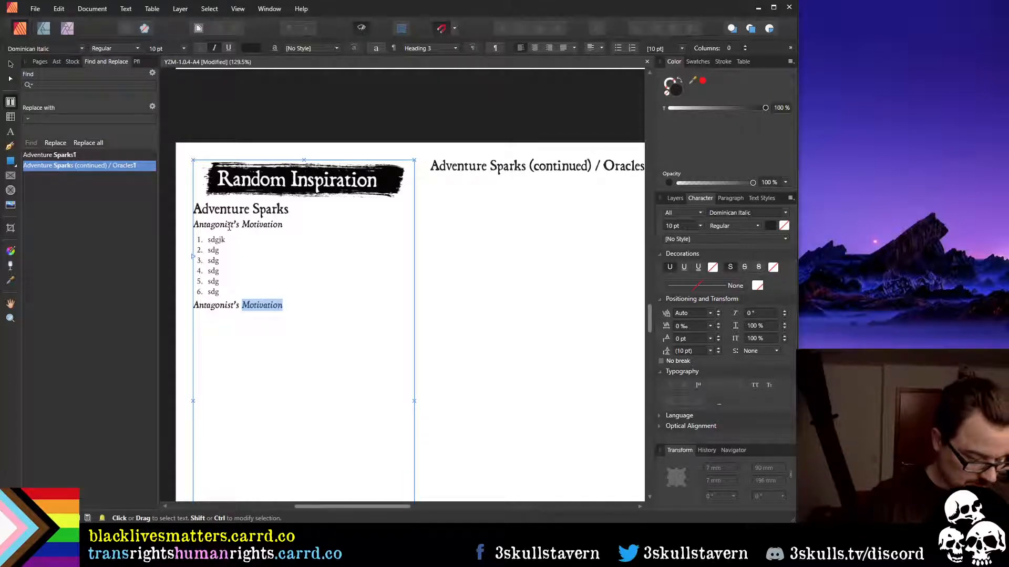
{"action": "type", "text": "Problem"}
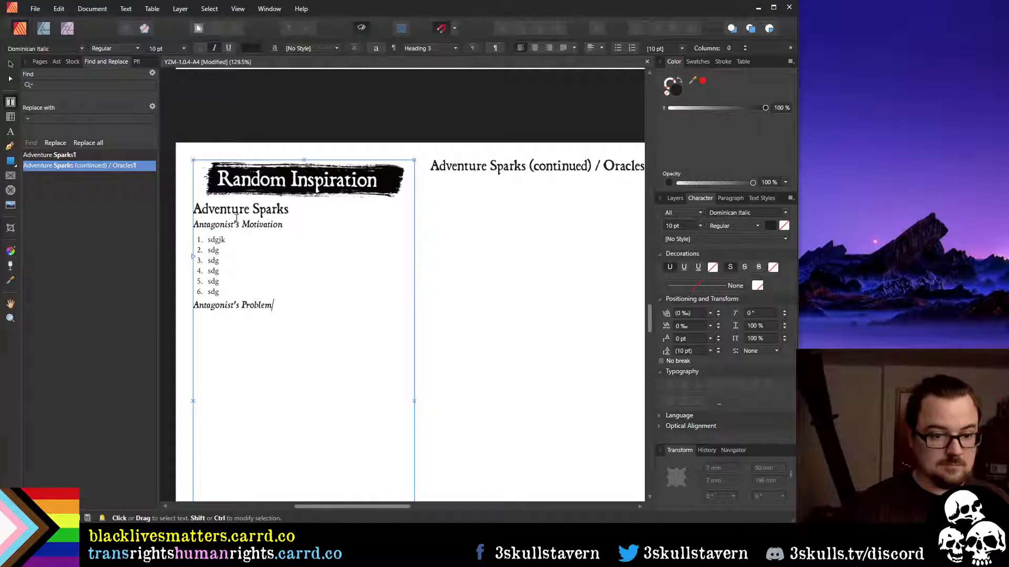
{"action": "key", "text": "Return"}
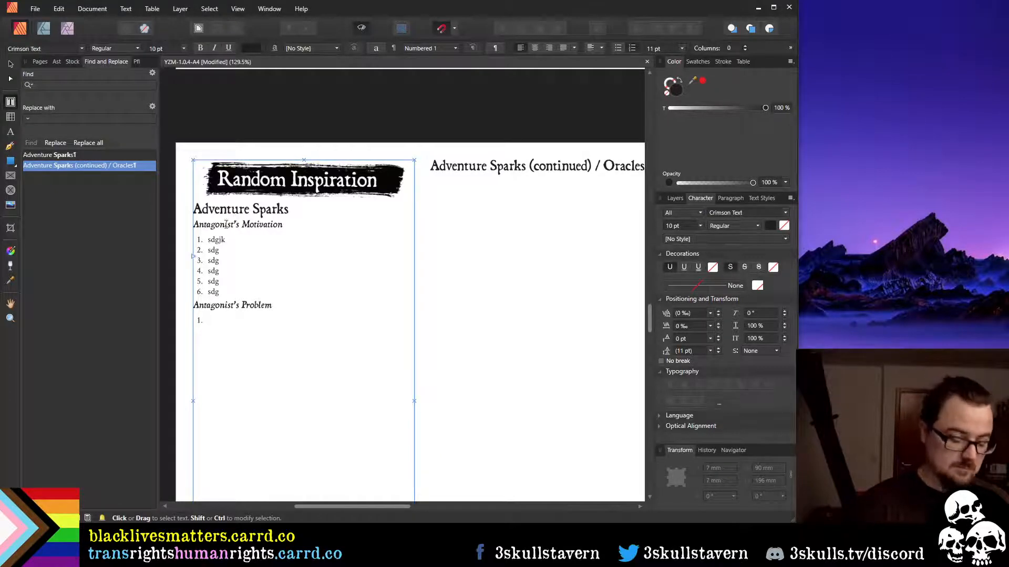
{"action": "type", "text": "sdf sdf sdf sdg sdg"}
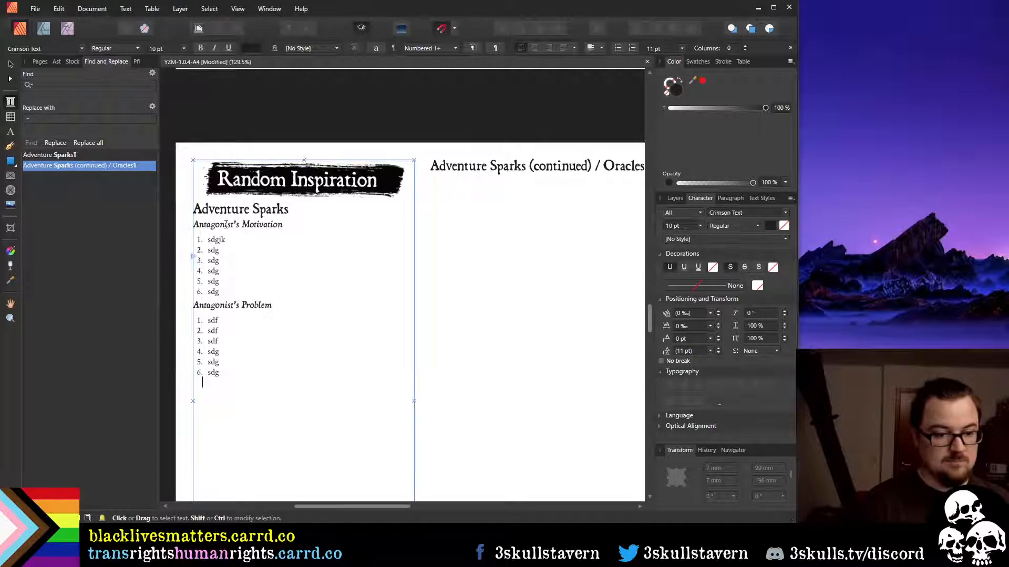
{"action": "key", "text": "BackSpace"}
{"action": "key", "text": "Return"}
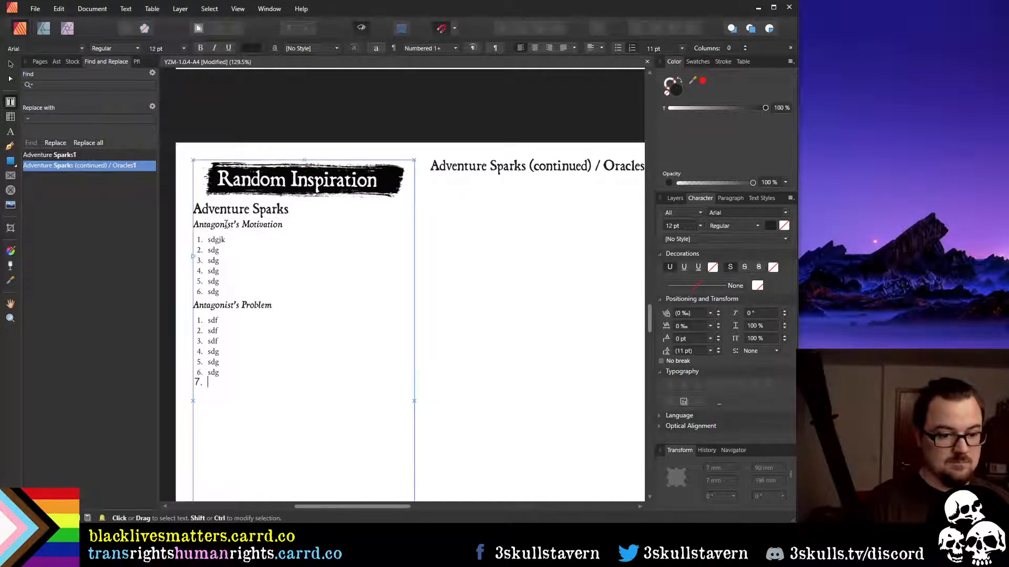
{"action": "key", "text": "BackSpace"}
Paste the copied heading below the "Antagonist's Problem" list and reword it as "Antagonist's Rival"
{"action": "key", "text": "ctrl+v"}
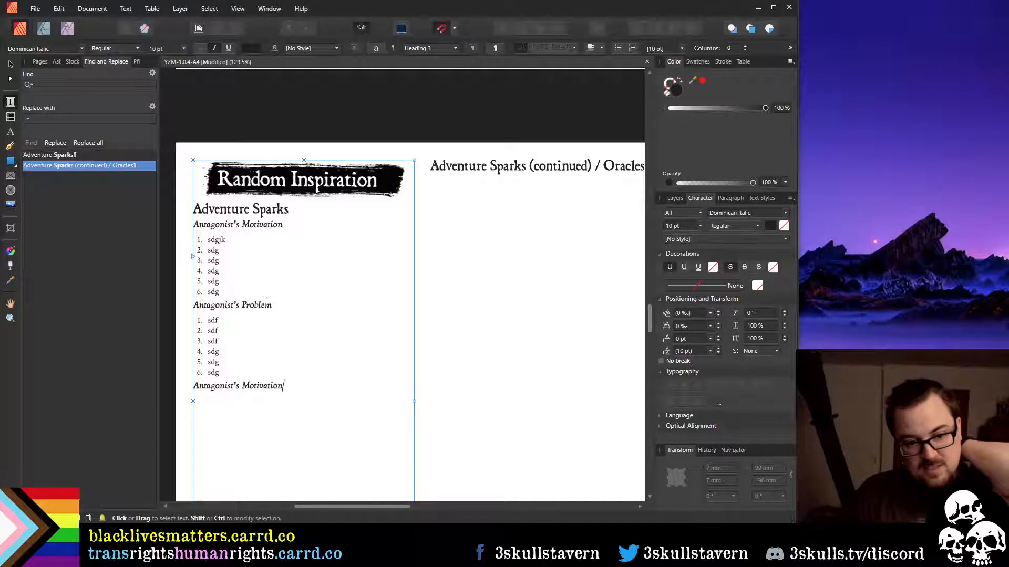
{"action": "double_click", "coordinate": [277, 386]}
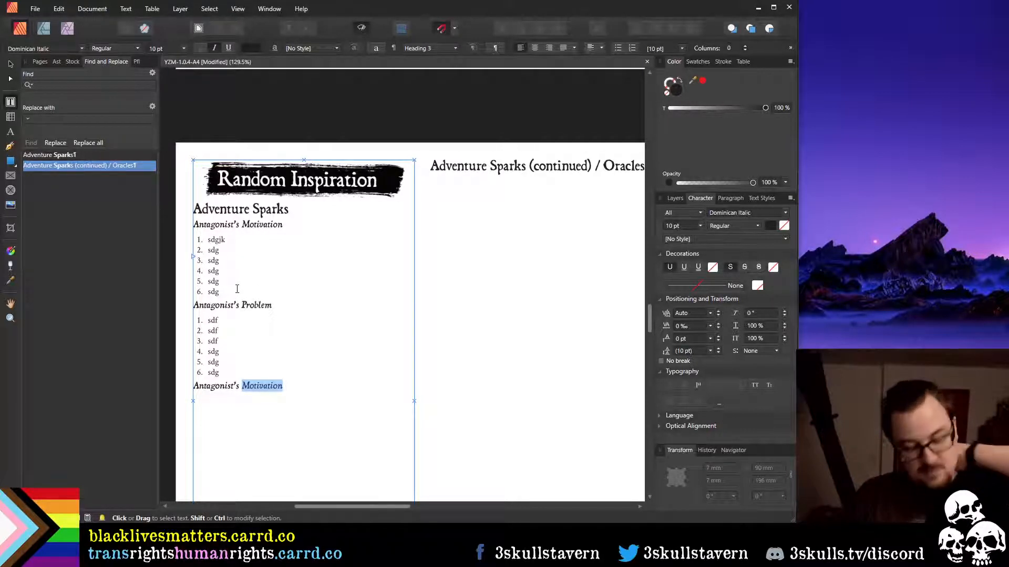
{"action": "key", "text": "shift+Home"}
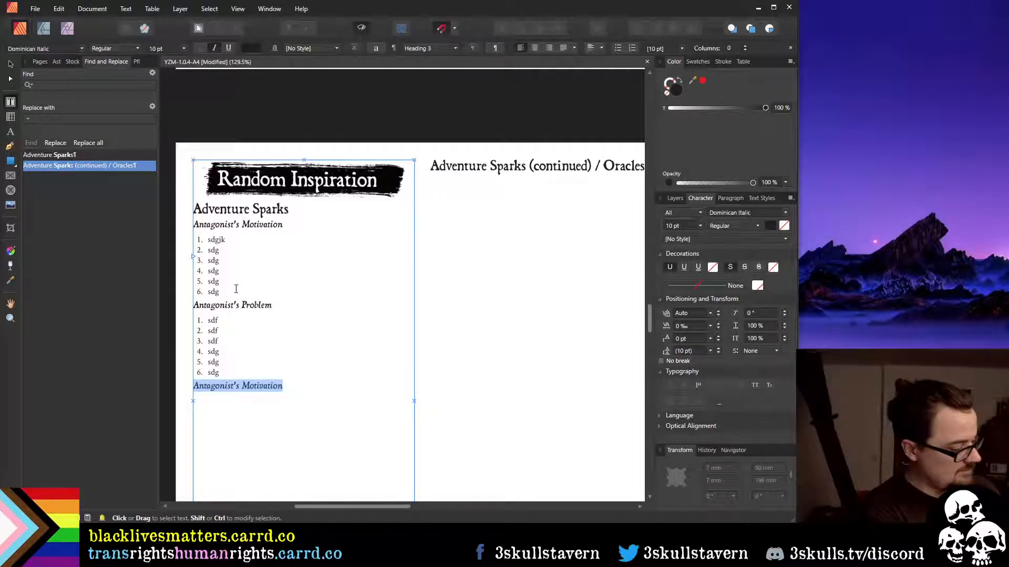
{"action": "key", "text": "End"}
{"action": "key", "text": "ctrl+shift+Left"}
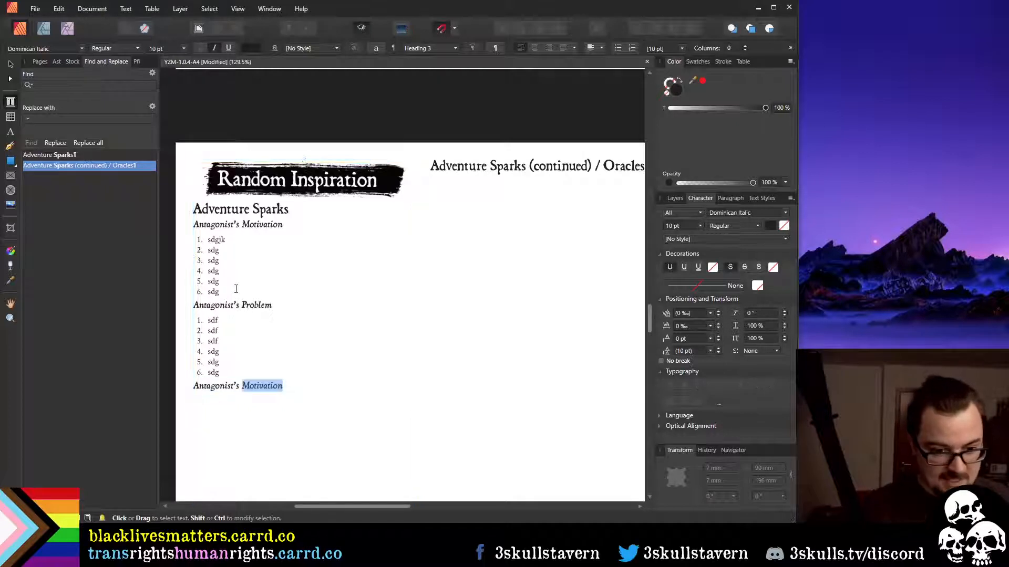
{"action": "type", "text": "Rival"}
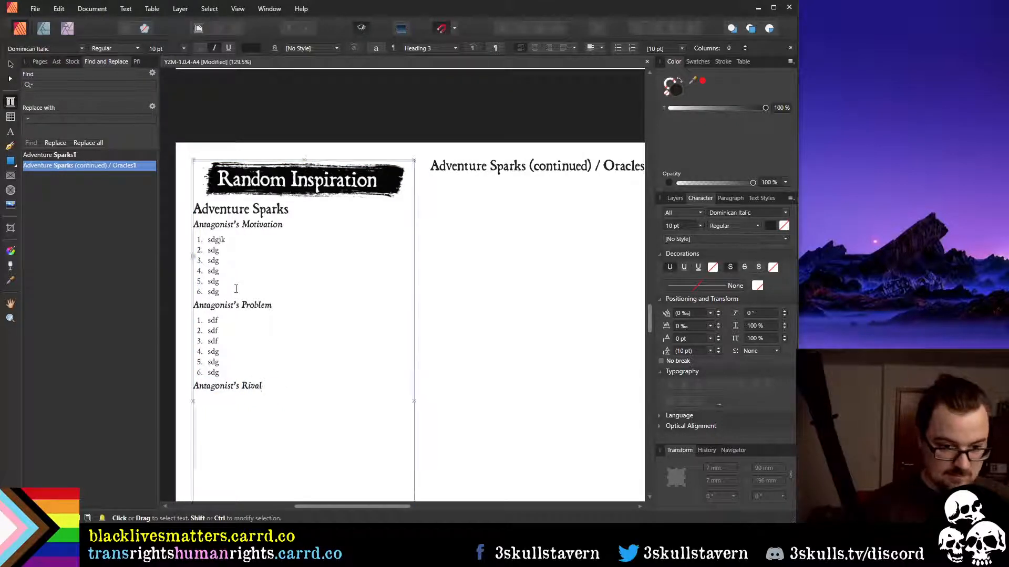
Enter a six-item numbered placeholder list below "Antagonist's Rival": "arddfh", "dfhdrh" and four "dfh" items
{"action": "key", "text": "Return"}
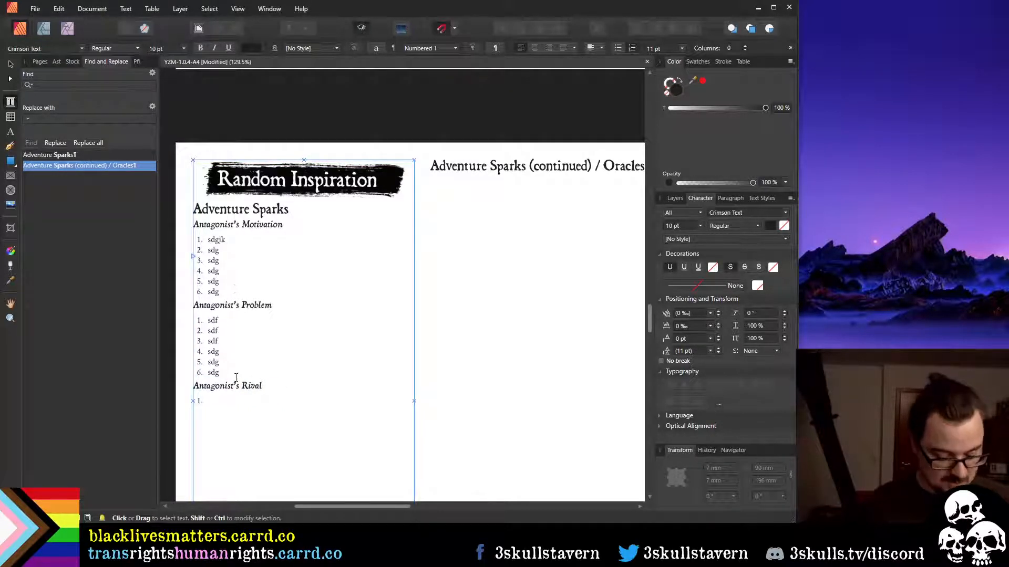
{"action": "type", "text": "arddfh"}
{"action": "key", "text": "Return"}
{"action": "type", "text": "dfhdrh"}
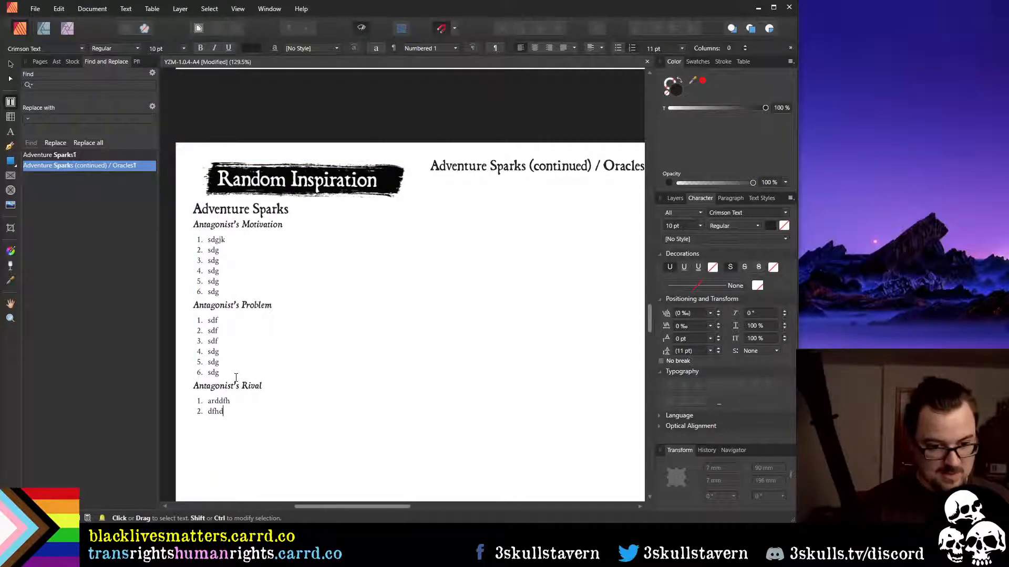
{"action": "key", "text": "Return"}
{"action": "type", "text": "dfh"}
{"action": "key", "text": "Return"}
{"action": "type", "text": "dfh"}
{"action": "key", "text": "Return"}
{"action": "type", "text": "dfh dfh"}
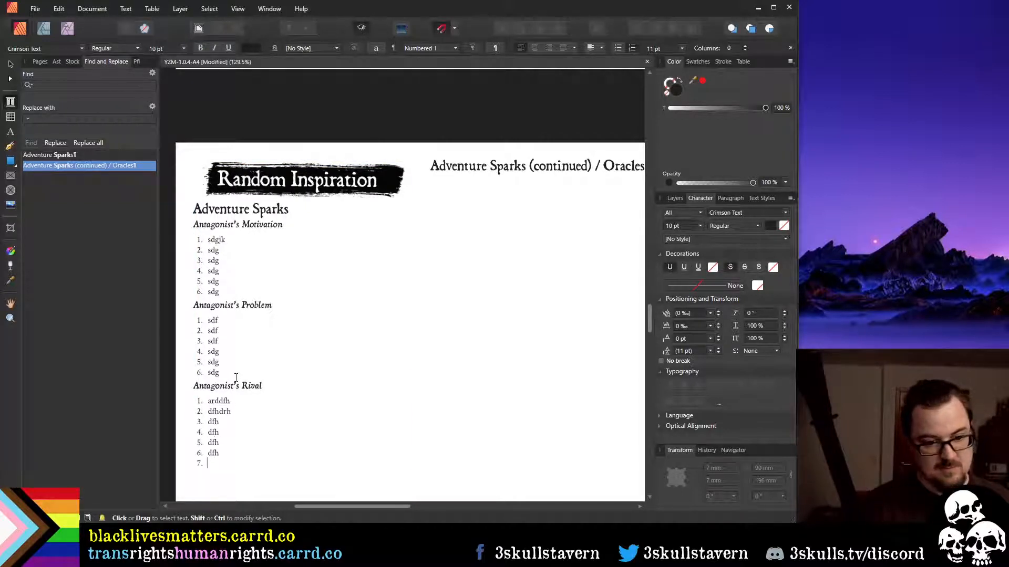
{"action": "key", "text": "BackSpace"}
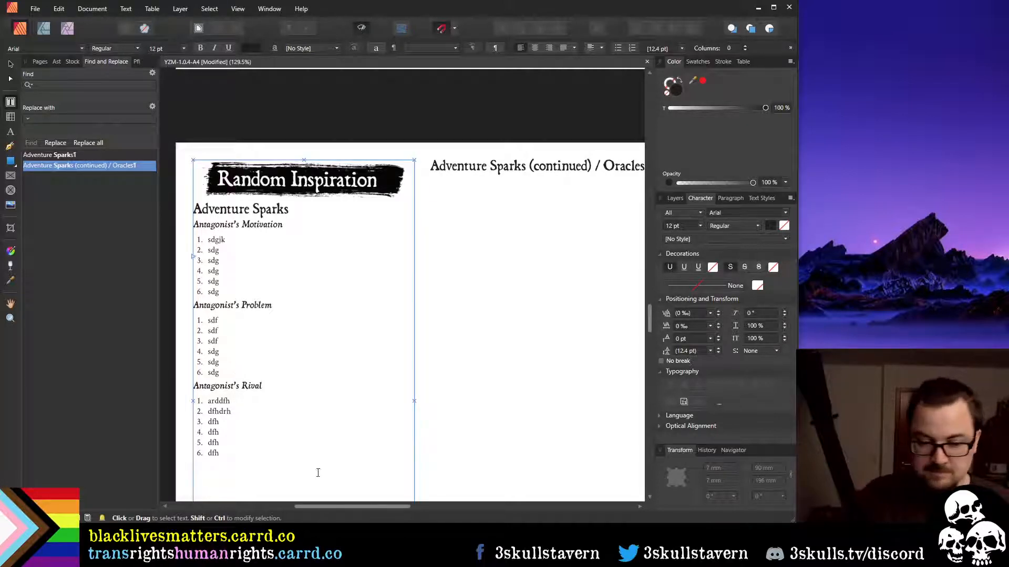
{"action": "scroll", "coordinate": [336, 407], "scroll_direction": "down", "scroll_amount": 5}
{"action": "scroll", "coordinate": [342, 398], "scroll_direction": "up", "scroll_amount": 2}
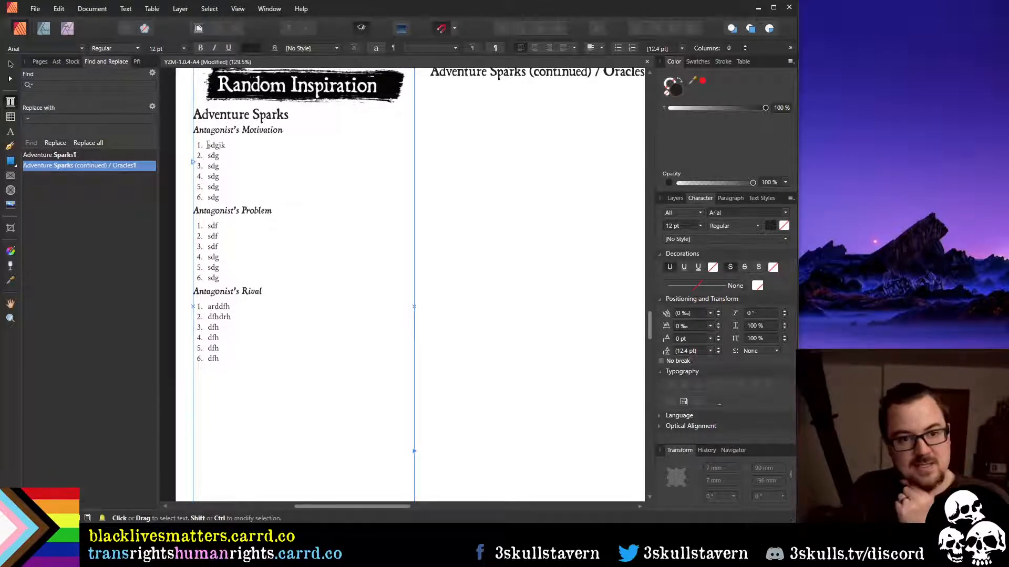
{"action": "left_click_drag", "start_coordinate": [208, 145], "coordinate": [300, 144]}
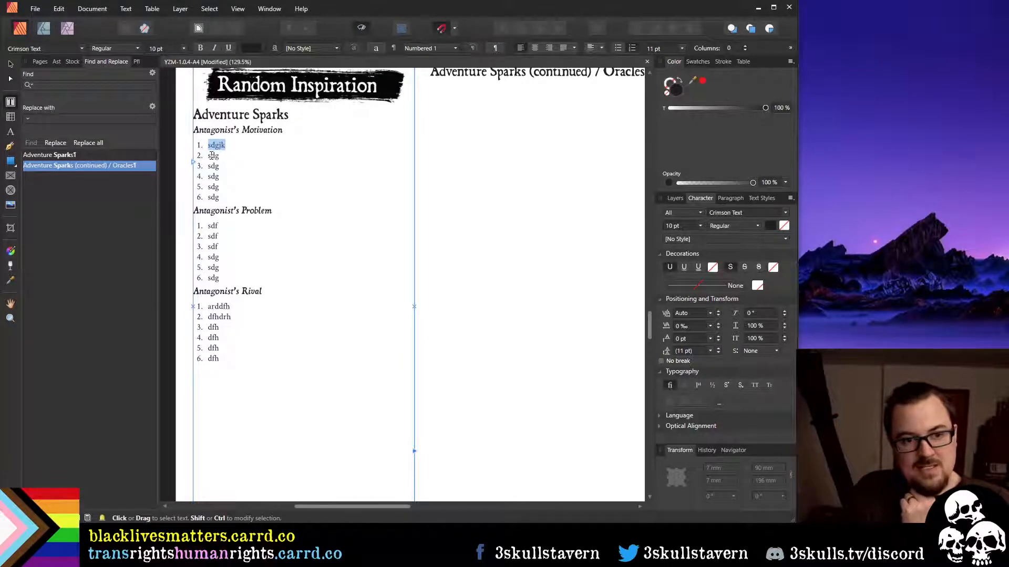
{"action": "left_click_drag", "start_coordinate": [208, 156], "coordinate": [322, 150]}
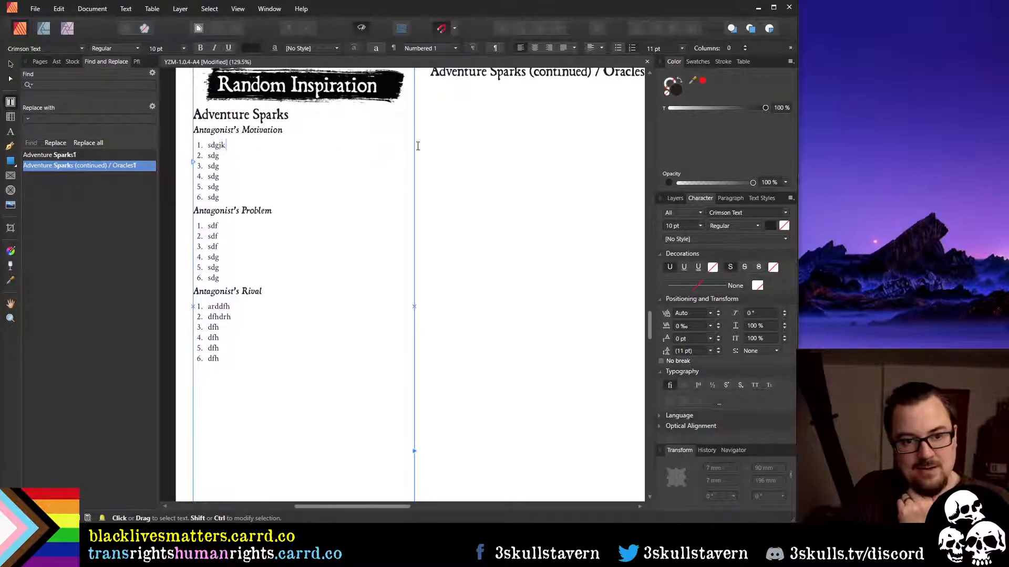
{"action": "left_click", "coordinate": [315, 266]}
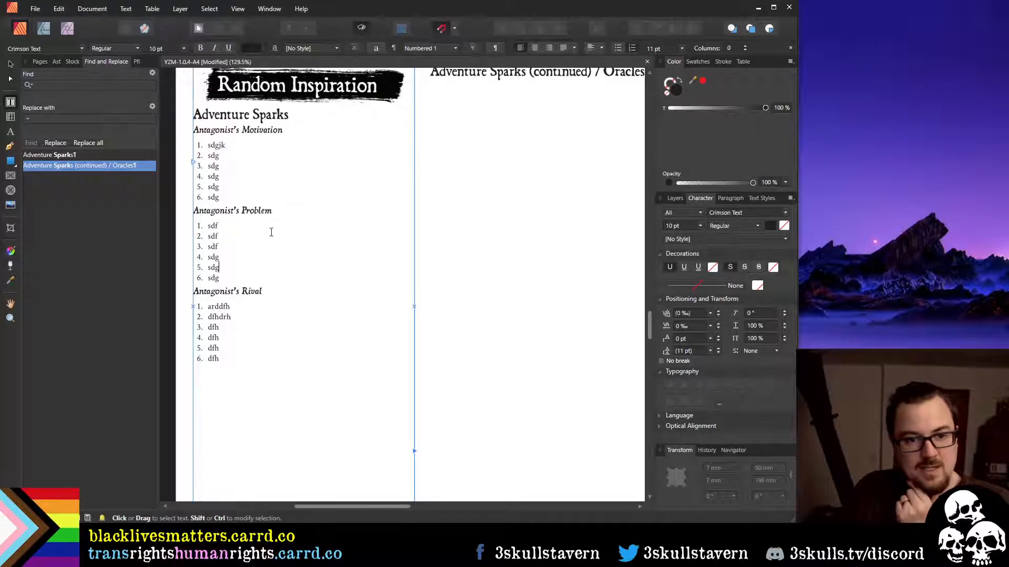
{"action": "left_click", "coordinate": [271, 232]}
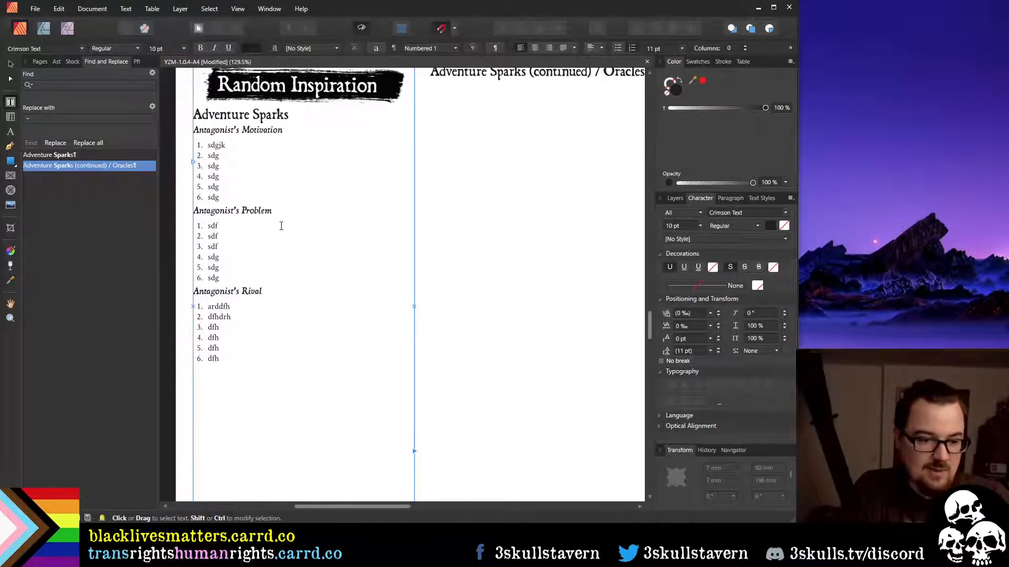
Copy the "Antagonist's Rival" heading with its numbered list and paste it twice below the original
{"action": "left_click", "coordinate": [270, 376]}
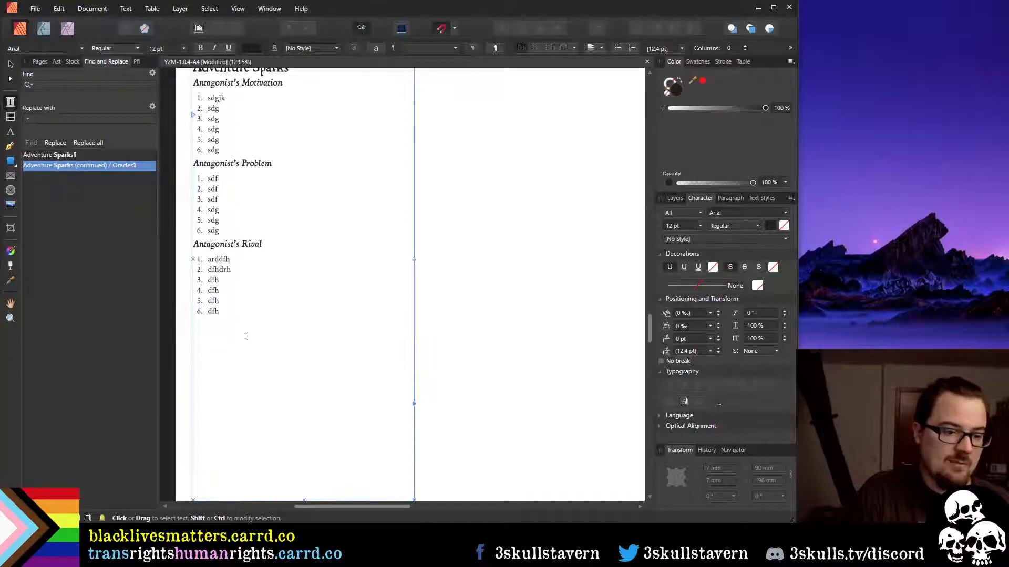
{"action": "scroll", "coordinate": [245, 336], "scroll_direction": "down", "scroll_amount": 2}
{"action": "left_click_drag", "start_coordinate": [237, 289], "coordinate": [193, 227]}
{"action": "key", "text": "ctrl+c"}
{"action": "left_click", "coordinate": [207, 311]}
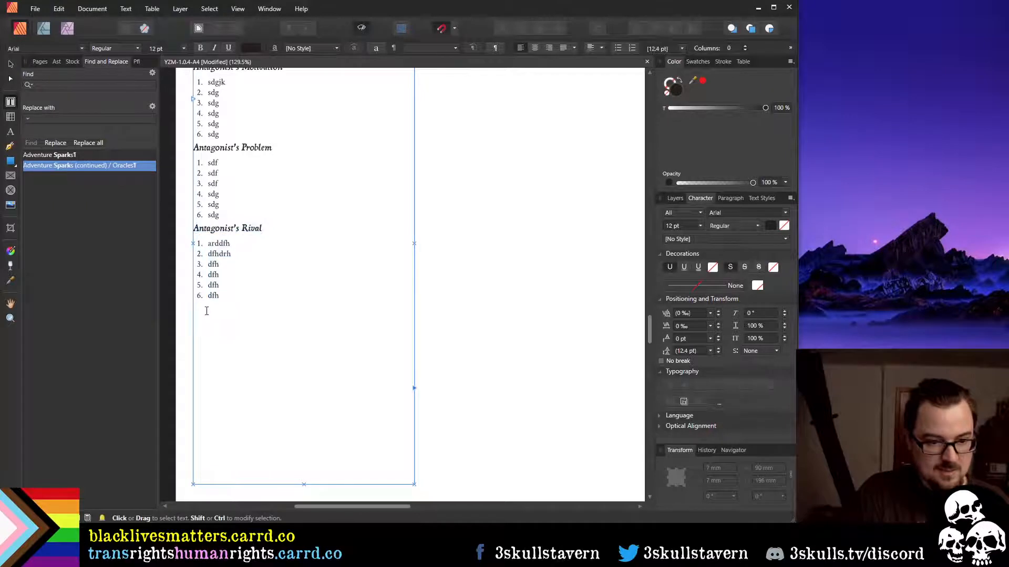
{"action": "key", "text": "ctrl+v"}
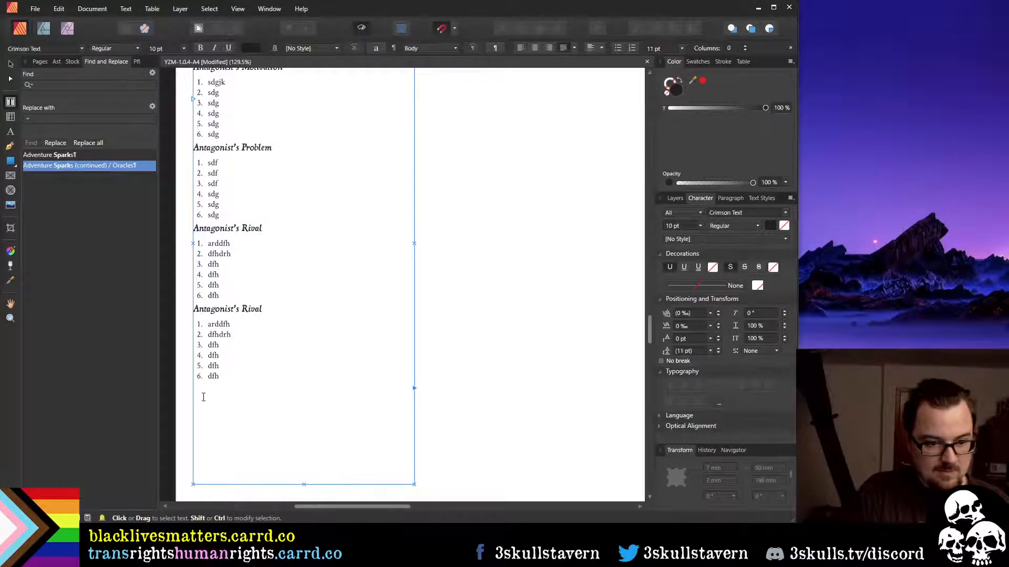
{"action": "key", "text": "ctrl+v"}
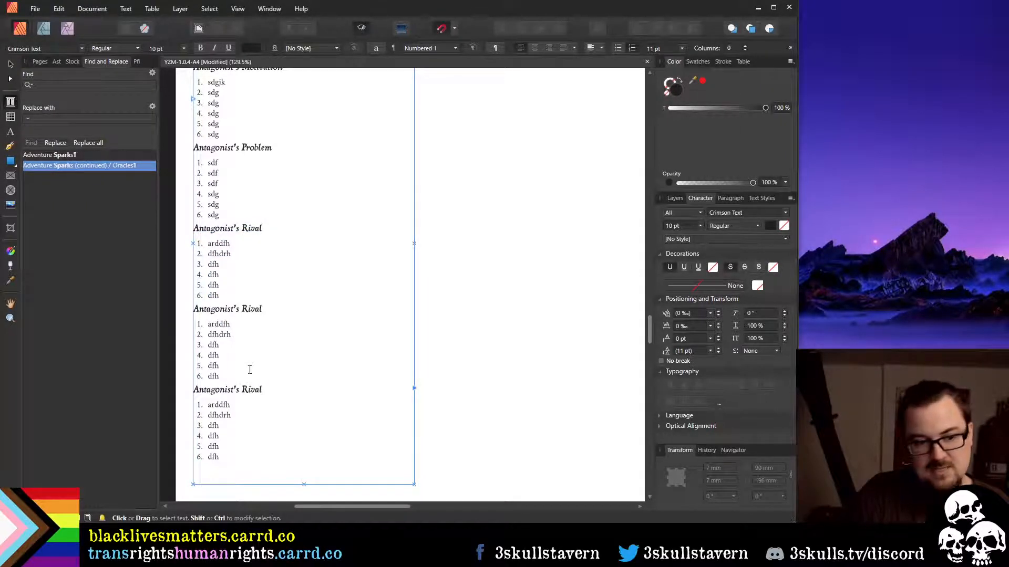
Examine how the placeholder tables fill the first column of the Random Inspiration page
{"action": "double_click", "coordinate": [254, 310]}
{"action": "left_click", "coordinate": [274, 310]}
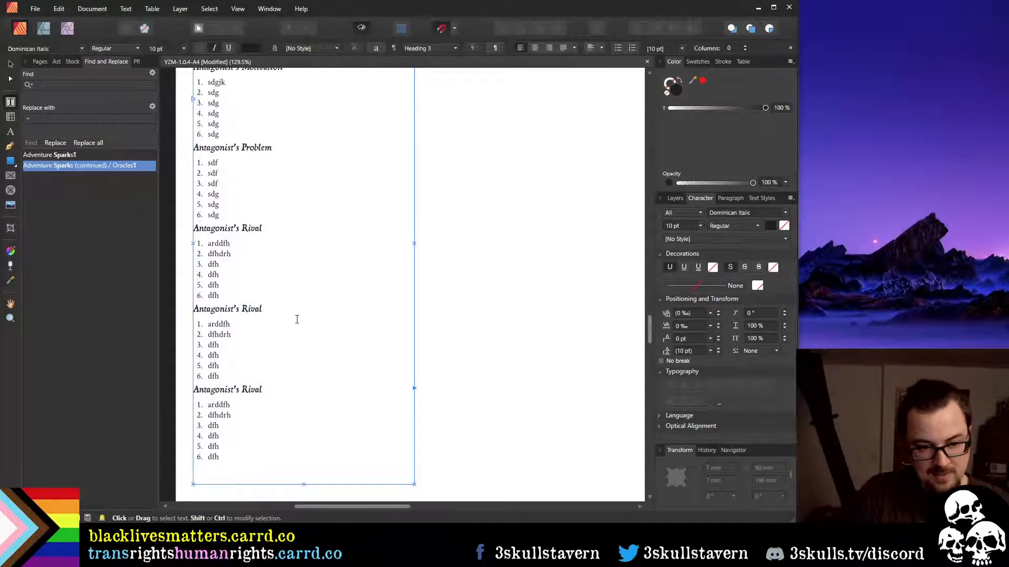
{"action": "scroll", "coordinate": [295, 318], "scroll_direction": "up", "scroll_amount": 3}
{"action": "scroll", "coordinate": [292, 329], "scroll_direction": "down", "scroll_amount": 3}
{"action": "scroll", "coordinate": [296, 328], "scroll_direction": "down", "scroll_amount": 3}
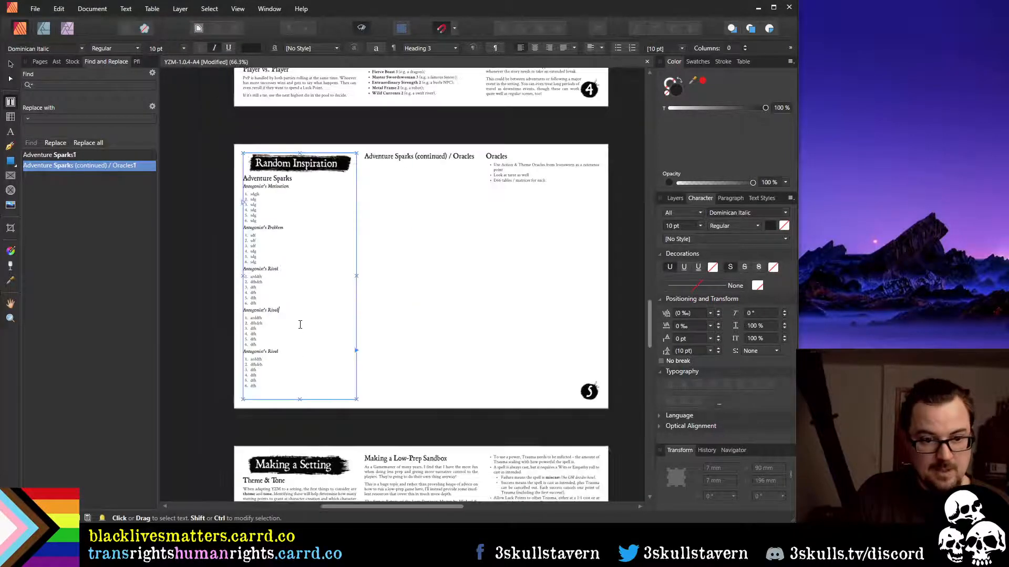
{"action": "scroll", "coordinate": [299, 324], "scroll_direction": "up", "scroll_amount": 1}
{"action": "scroll", "coordinate": [310, 238], "scroll_direction": "up", "scroll_amount": 1}
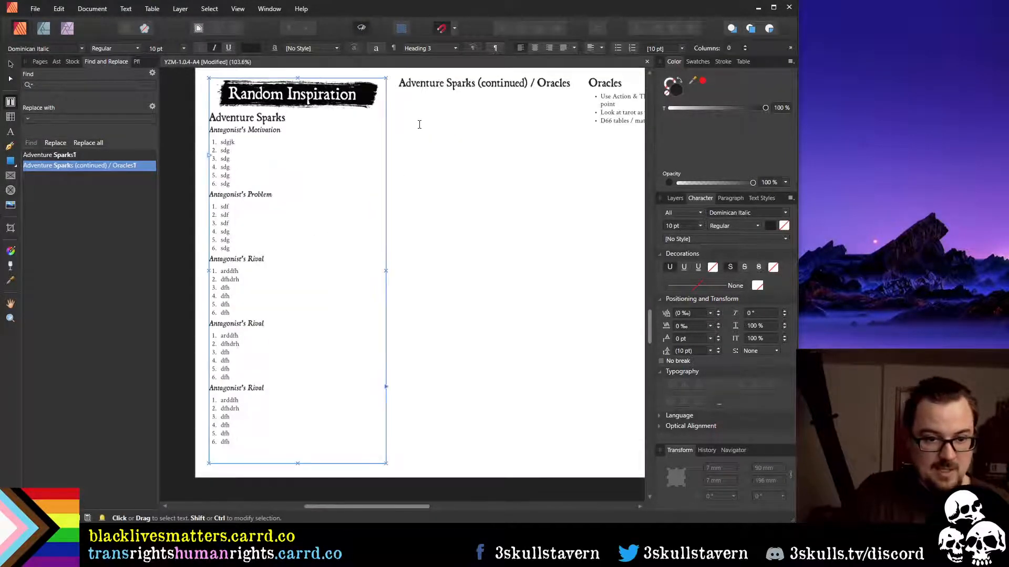
{"action": "scroll", "coordinate": [536, 252], "scroll_direction": "down", "scroll_amount": 1}
{"action": "scroll", "coordinate": [484, 379], "scroll_direction": "up", "scroll_amount": 2}
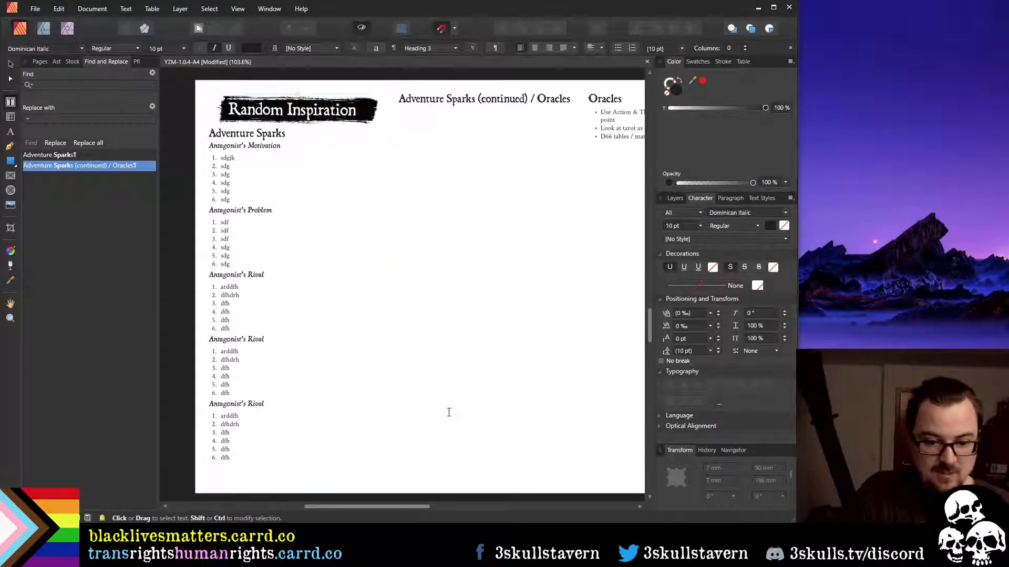
Delete the "Oracles" heading and its bulleted notes from the third column of page 5
{"action": "left_click_drag", "start_coordinate": [364, 509], "coordinate": [436, 507]}
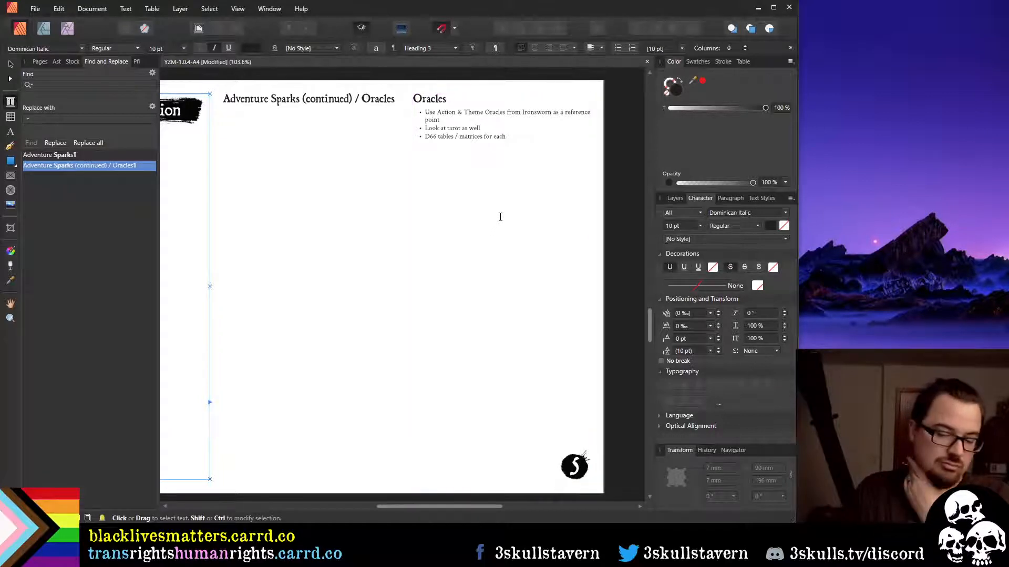
{"action": "left_click_drag", "start_coordinate": [522, 137], "coordinate": [412, 97]}
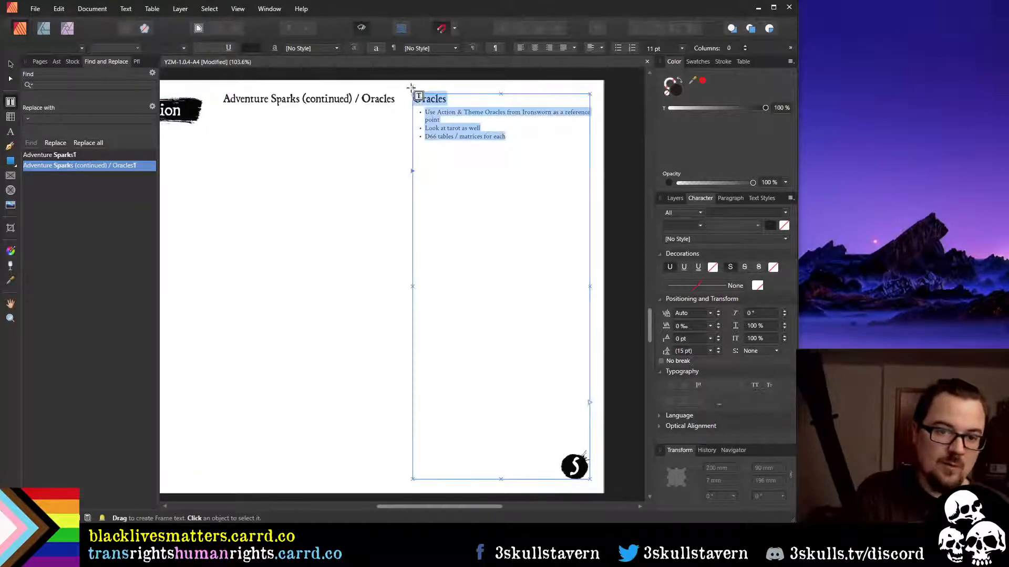
{"action": "key", "text": "Delete"}
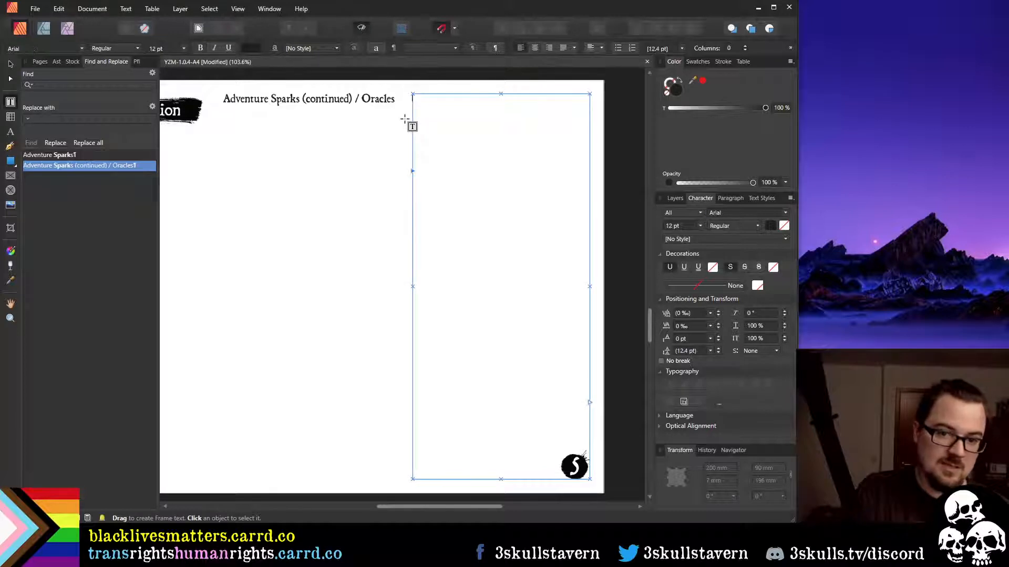
Remove the leftover blank lines in the third column and shorten the second column's heading to "Adventure Sparks"
{"action": "key", "text": "BackSpace"}
{"action": "key", "text": "BackSpace"}
{"action": "key", "text": "BackSpace"}
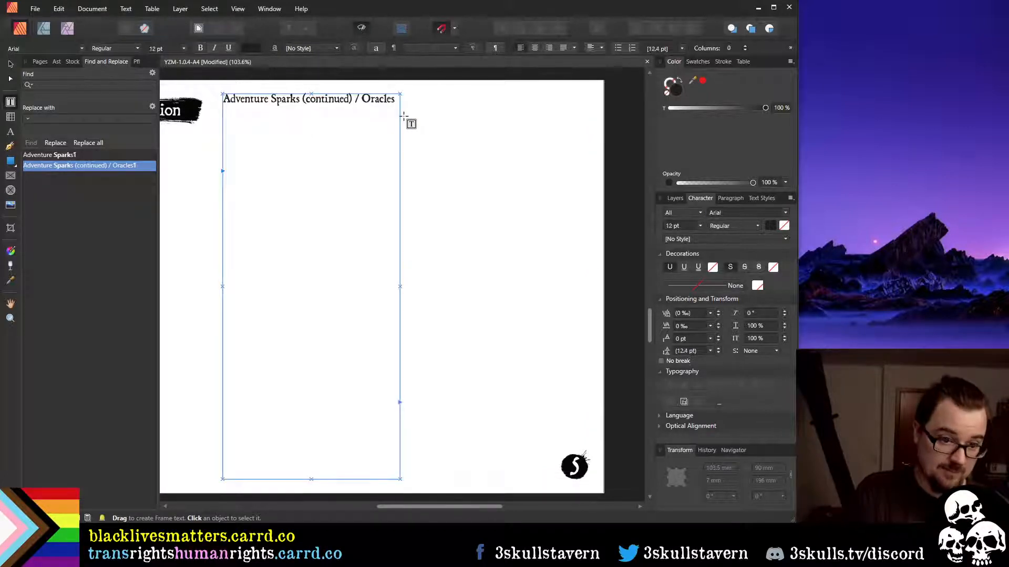
{"action": "left_click_drag", "start_coordinate": [395, 100], "coordinate": [298, 98]}
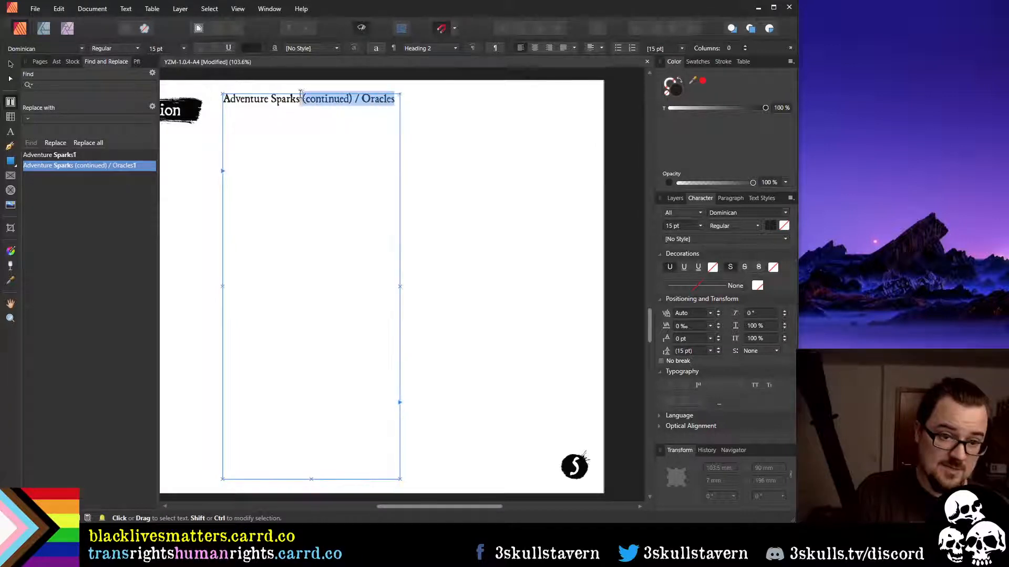
{"action": "key", "text": "Delete"}
Add a body paragraph below the first column's "Adventure Sparks" heading: "These table can be used to come up with some ideas for"
{"action": "left_click_drag", "start_coordinate": [417, 507], "coordinate": [273, 483]}
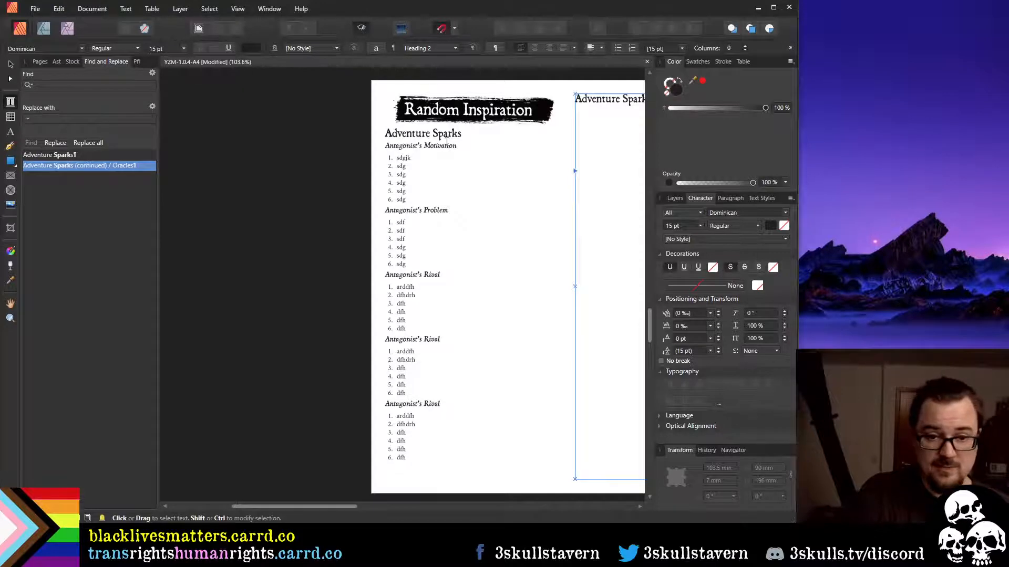
{"action": "left_click_drag", "start_coordinate": [462, 133], "coordinate": [372, 133]}
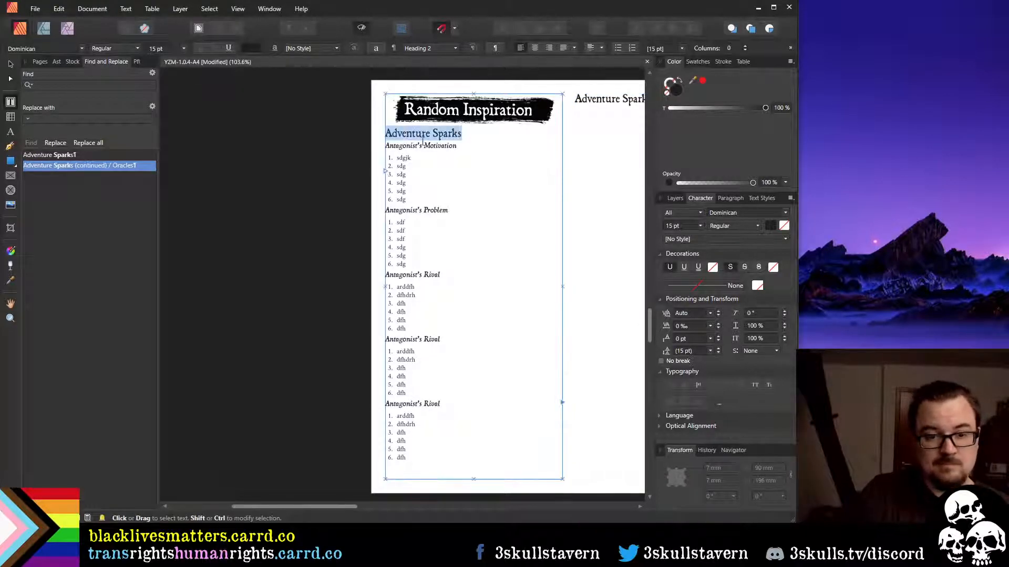
{"action": "left_click", "coordinate": [472, 130]}
{"action": "key", "text": "Return"}
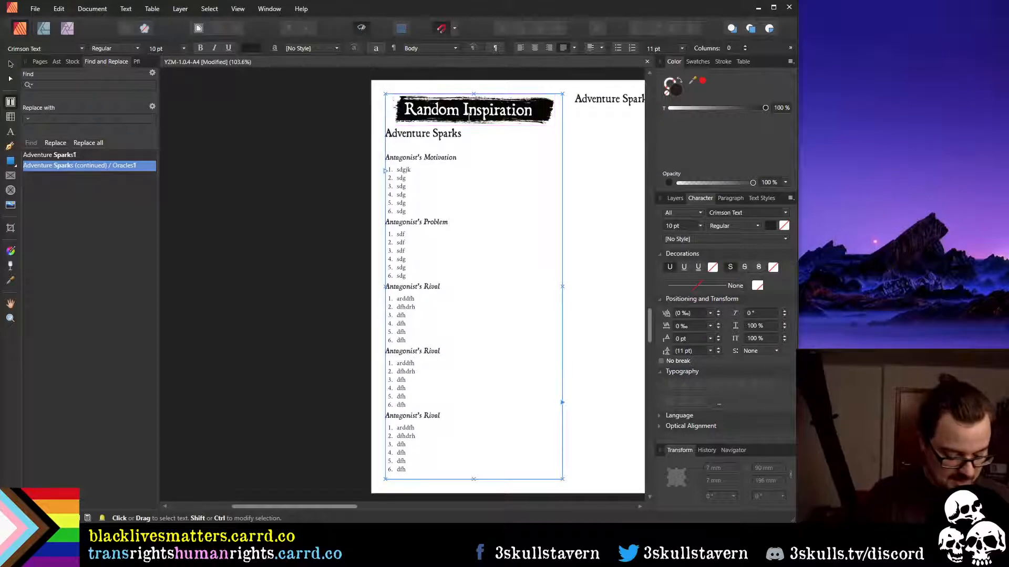
{"action": "type", "text": "The in"}
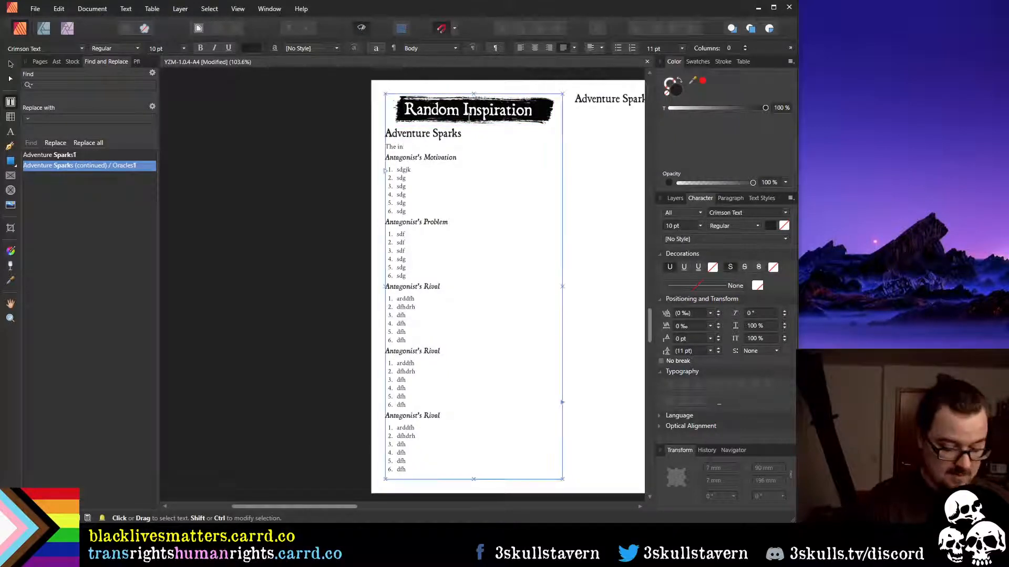
{"action": "key", "text": "BackSpace"}
{"action": "key", "text": "BackSpace"}
{"action": "key", "text": "BackSpace"}
{"action": "type", "text": "se table as"}
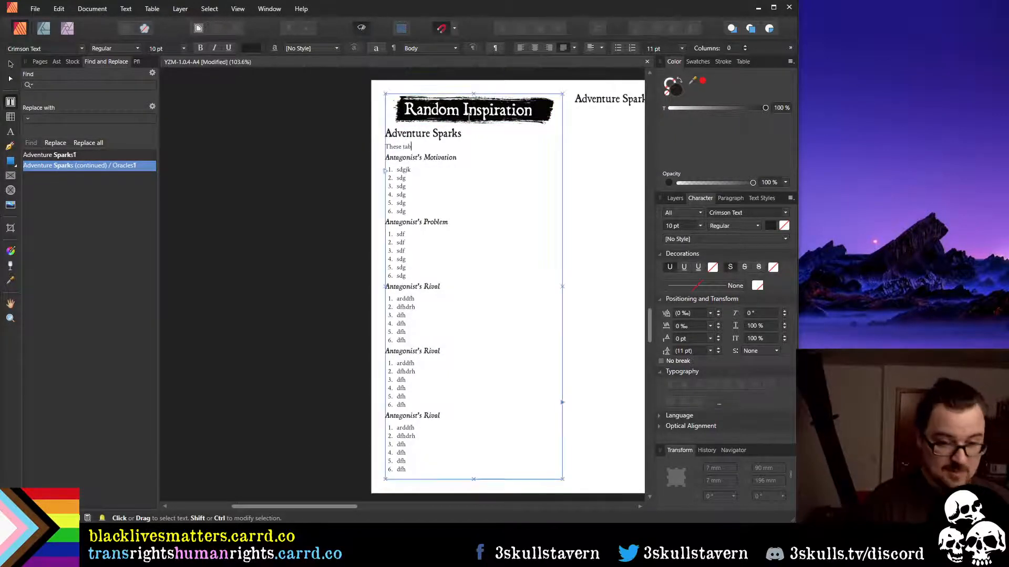
{"action": "key", "text": "BackSpace"}
{"action": "key", "text": "BackSpace"}
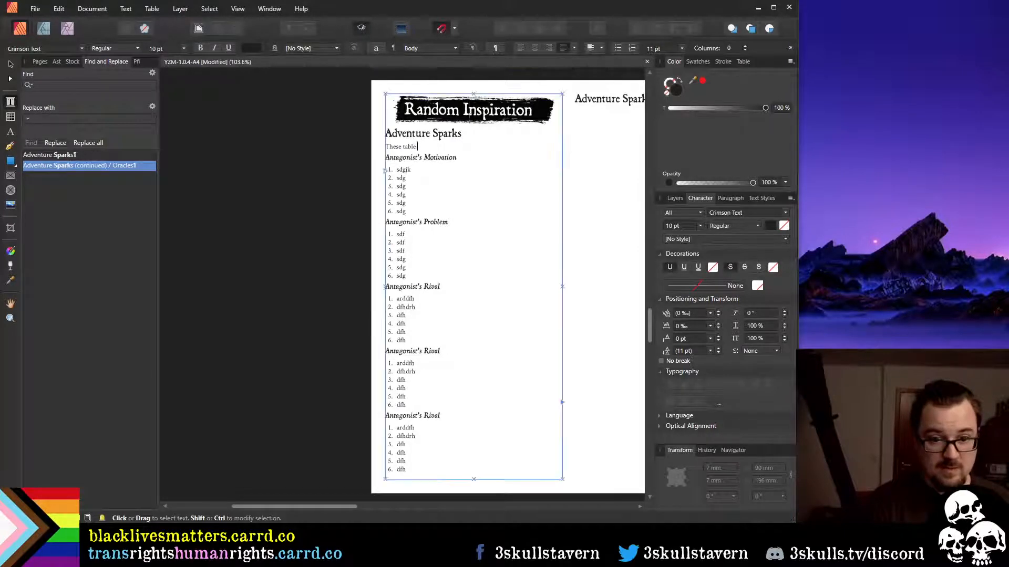
{"action": "type", "text": "can be used "}
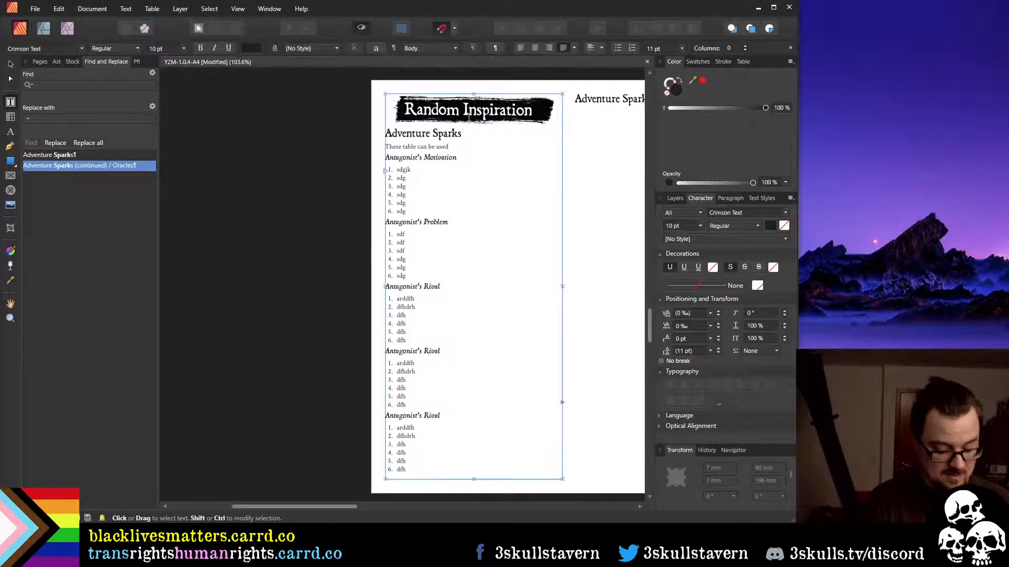
{"action": "type", "text": "to"}
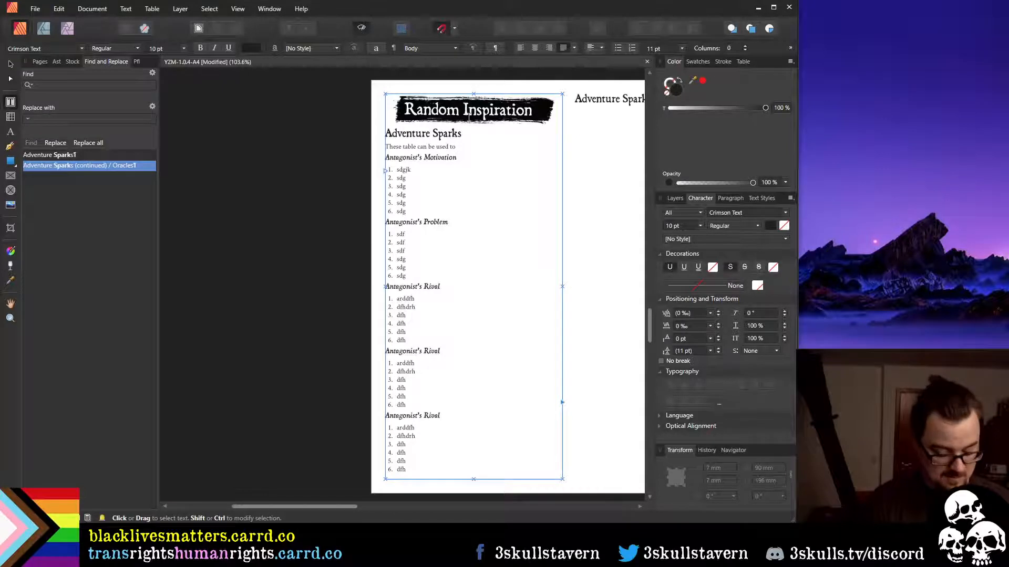
{"action": "type", "text": " come up with "}
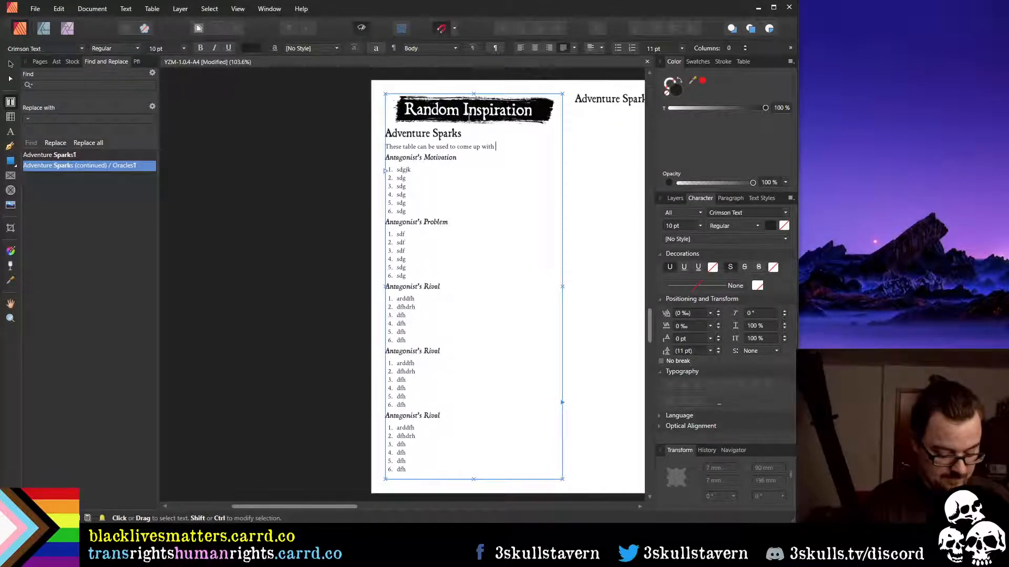
{"action": "type", "text": "some id"}
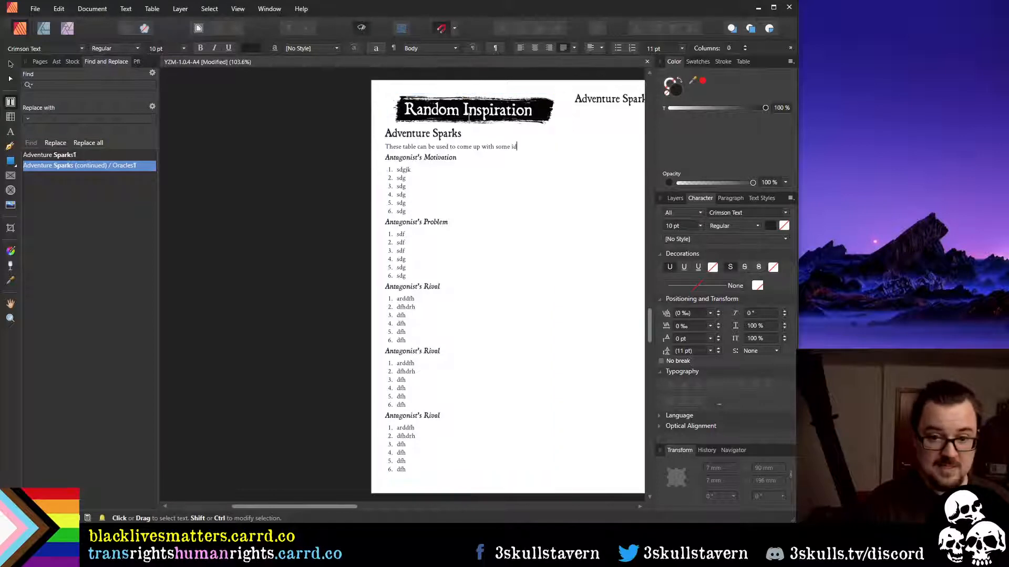
{"action": "type", "text": "eas for"}
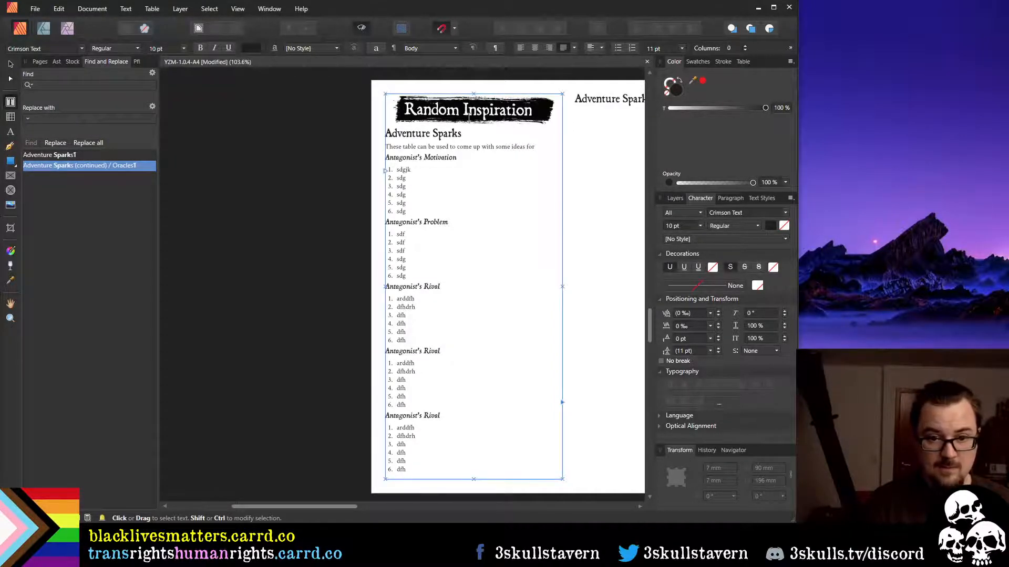
Replace "to come up with some ideas for" in the intro paragraph with "to inspire ideas for your adventure"
{"action": "key", "text": "Left"}
{"action": "key", "text": "Left"}
{"action": "key", "text": "Left"}
{"action": "key", "text": "Left"}
{"action": "key", "text": "Left"}
{"action": "key", "text": "Left"}
{"action": "key", "text": "Left"}
{"action": "key", "text": "Left"}
{"action": "key", "text": "Left"}
{"action": "key", "text": "Left"}
{"action": "key", "text": "Left"}
{"action": "key", "text": "Left"}
{"action": "key", "text": "Left"}
{"action": "key", "text": "Left"}
{"action": "key", "text": "Left"}
{"action": "key", "text": "Left"}
{"action": "key", "text": "Left"}
{"action": "key", "text": "Left"}
{"action": "key", "text": "Left"}
{"action": "key", "text": "Left"}
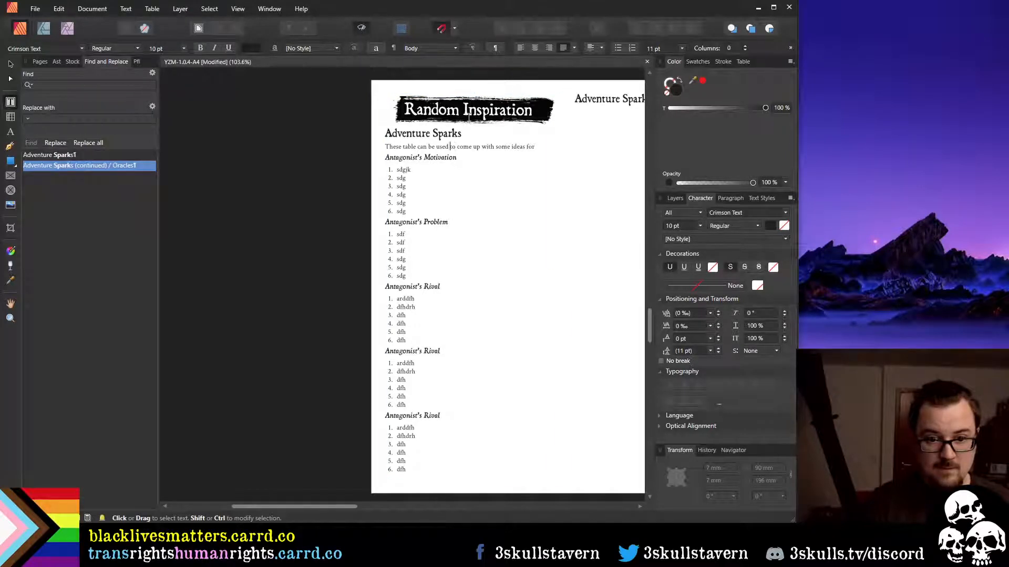
{"action": "key", "text": "ctrl+shift+Right"}
{"action": "key", "text": "ctrl+shift+Right"}
{"action": "key", "text": "ctrl+shift+Right"}
{"action": "key", "text": "ctrl+shift+Right"}
{"action": "key", "text": "ctrl+shift+Right"}
{"action": "key", "text": "ctrl+shift+Right"}
{"action": "key", "text": "ctrl+shift+Right"}
{"action": "type", "text": "f "}
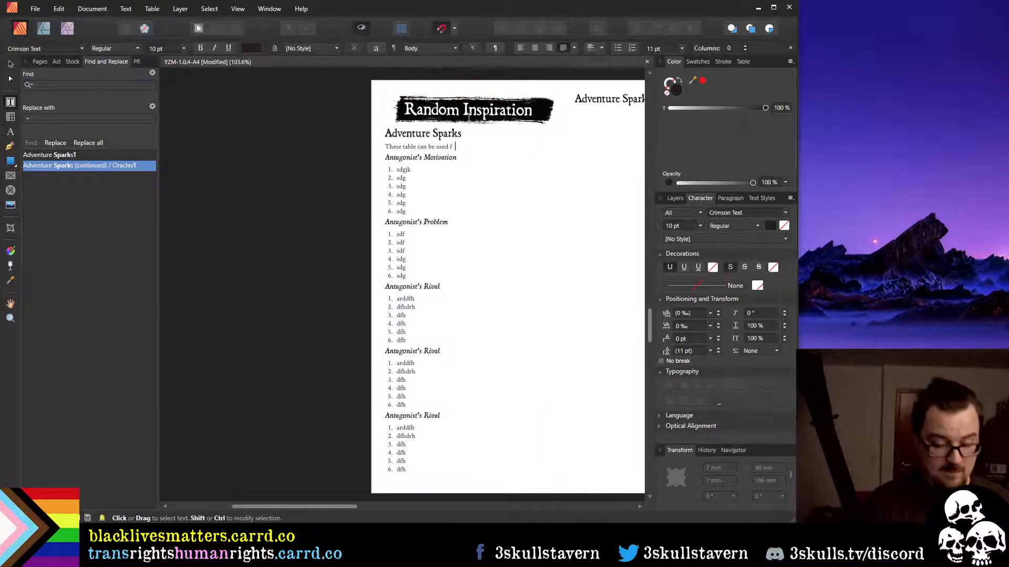
{"action": "type", "text": "or inspira"}
{"action": "key", "text": "ctrl+BackSpace"}
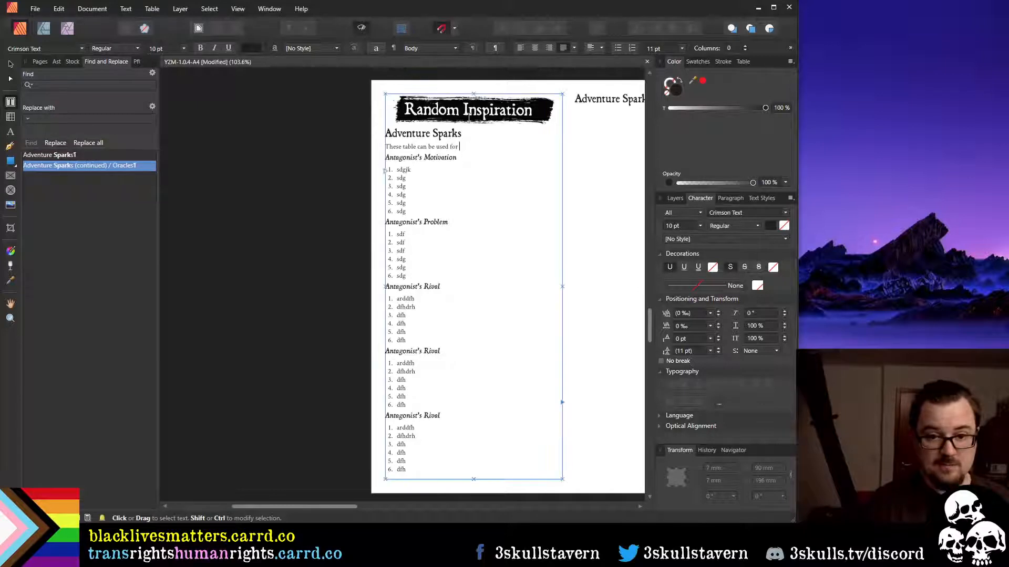
{"action": "key", "text": "ctrl+BackSpace"}
{"action": "type", "text": "to inspi"}
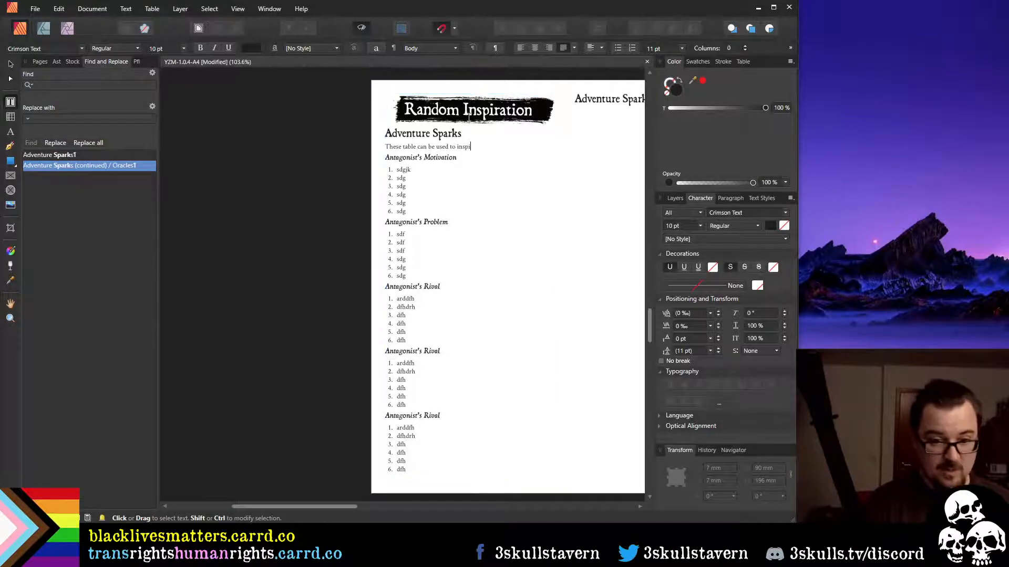
{"action": "type", "text": "re ideas for you"}
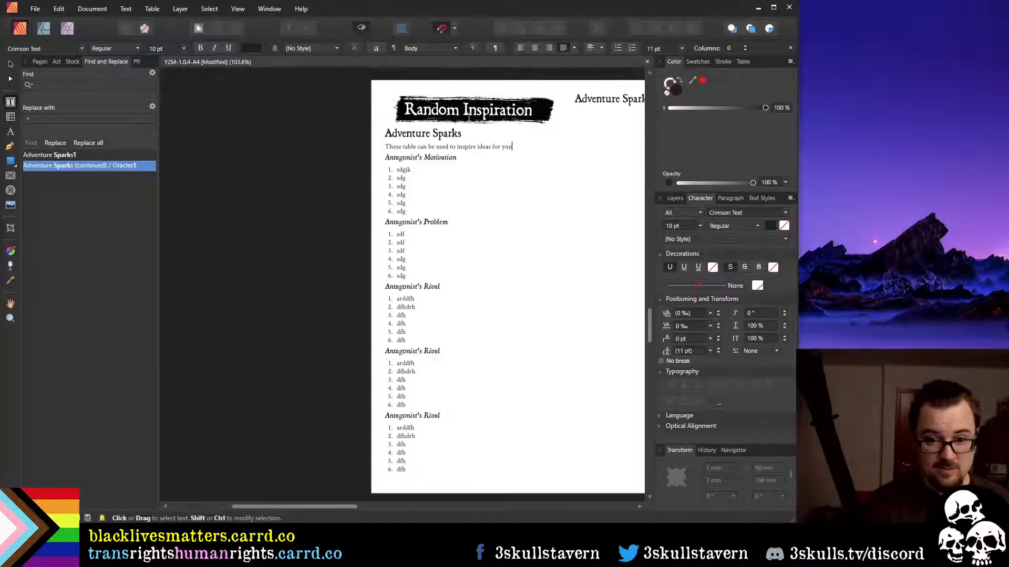
{"action": "type", "text": "r adven"}
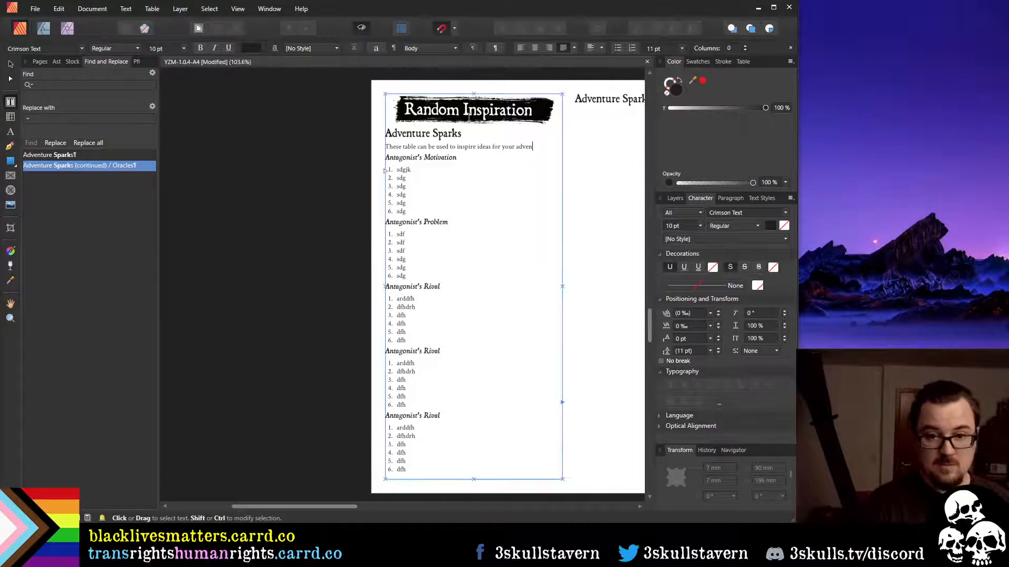
Finish the intro's first sentence and add "Use as many or as few as you need – or come up with new tables yourself!"
{"action": "type", "text": "ture. Use as mans"}
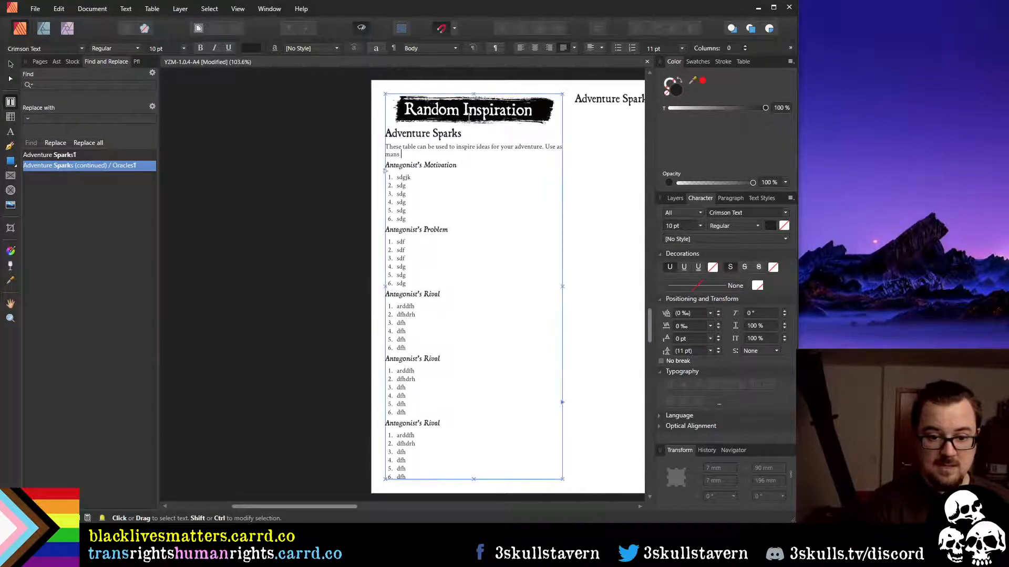
{"action": "key", "text": "BackSpace"}
{"action": "type", "text": "y or as f"}
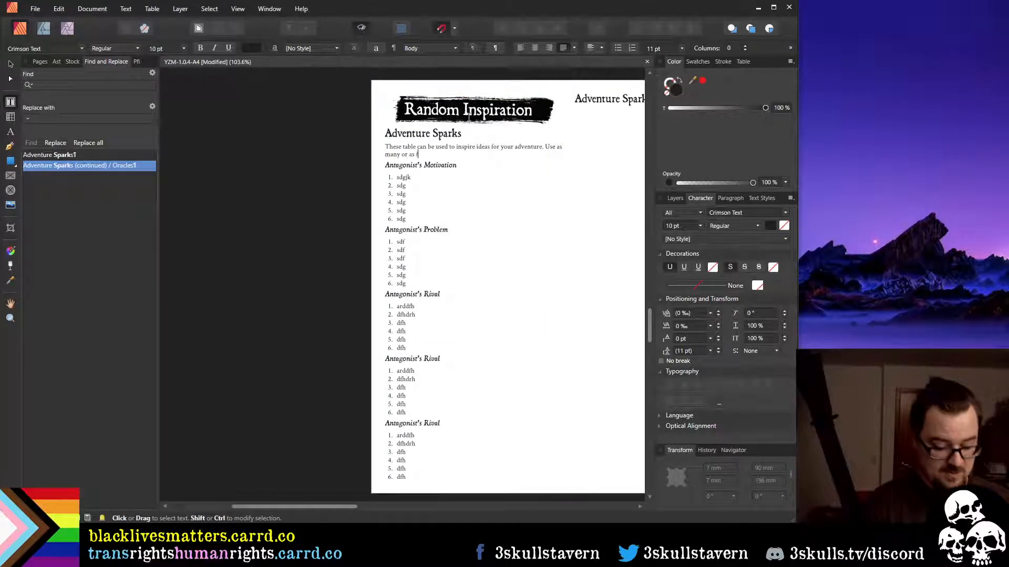
{"action": "type", "text": "ew as you ne"}
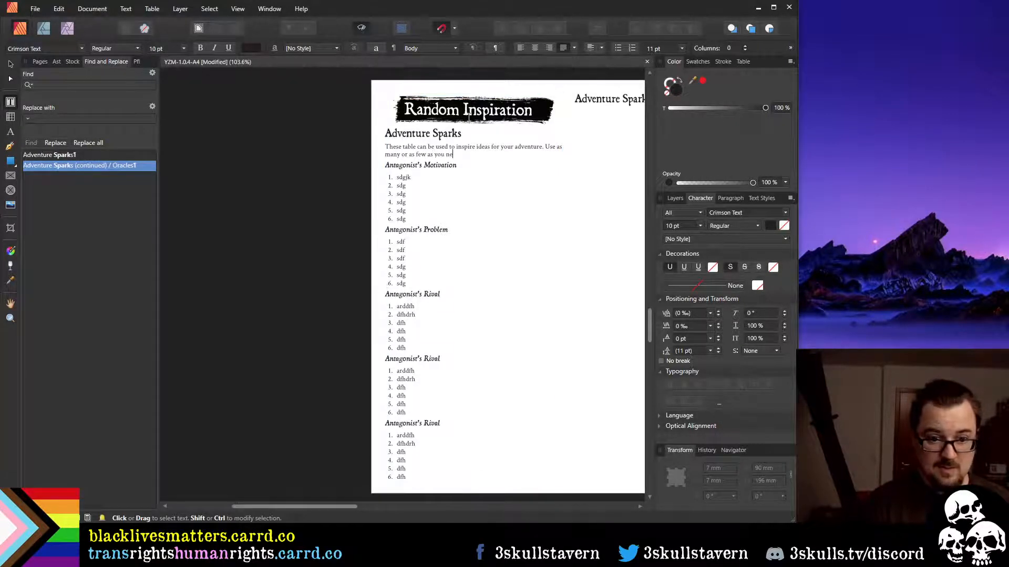
{"action": "type", "text": "ed -- or "}
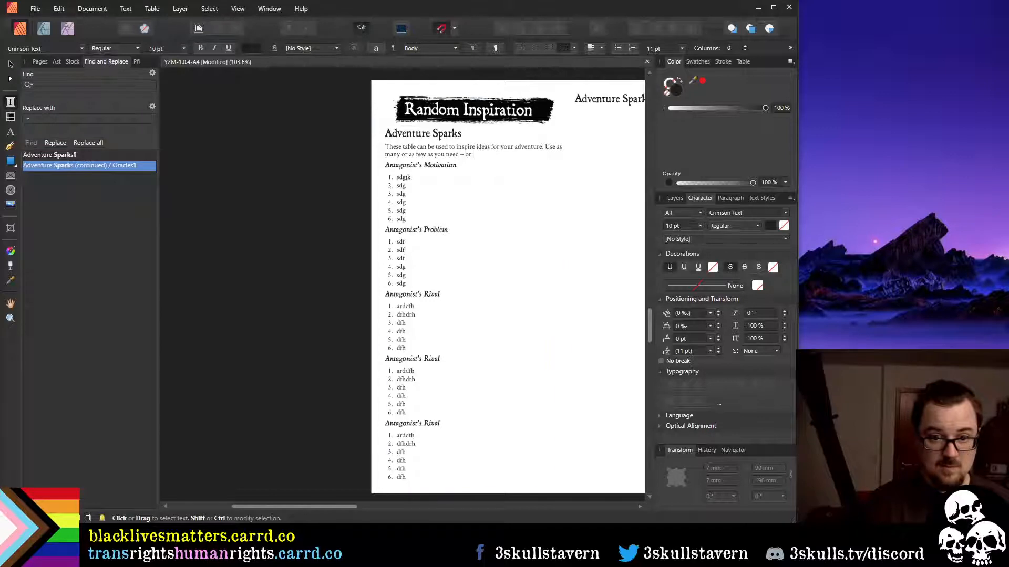
{"action": "type", "text": "come up with new "}
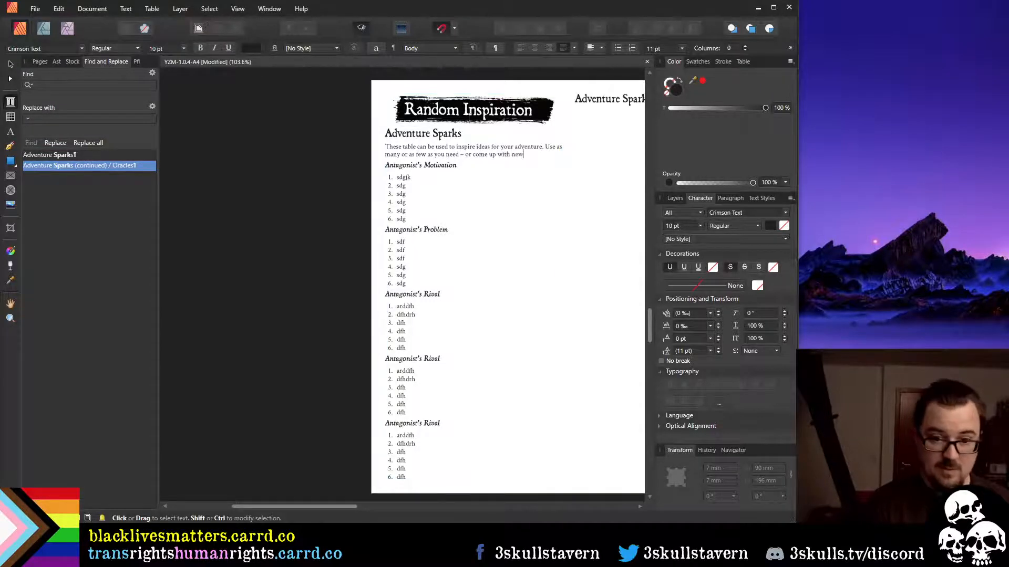
{"action": "type", "text": "tables"}
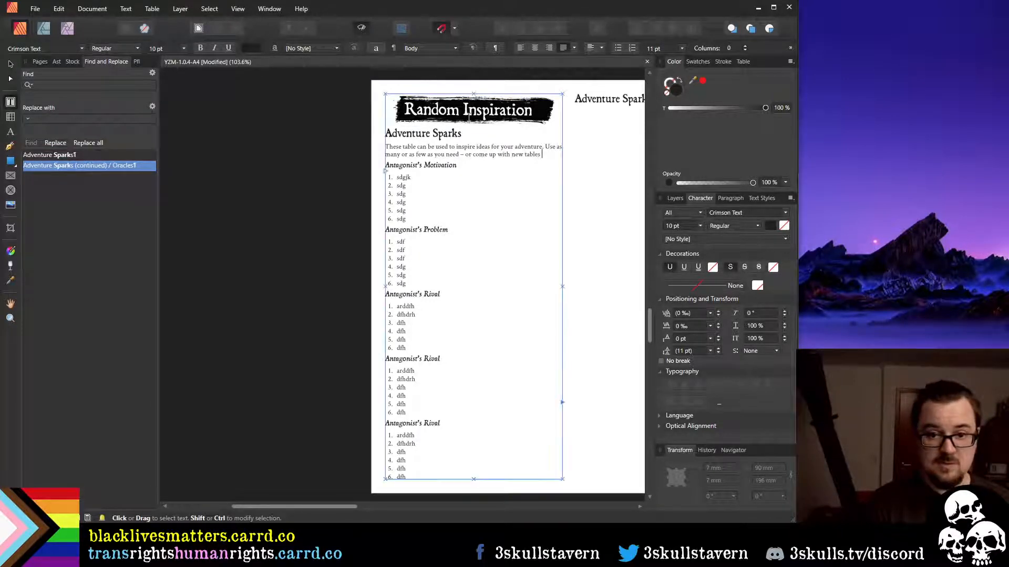
{"action": "type", "text": " yourself!"}
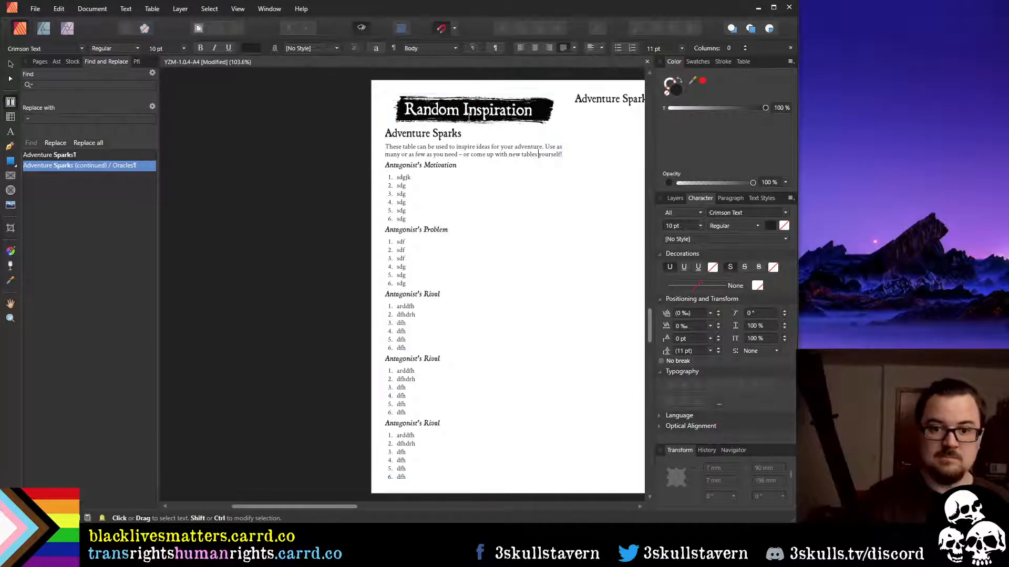
Delete "yourself" from the intro's second sentence and insert "even" before "come up with new tables"
{"action": "key", "text": "ctrl+Left"}
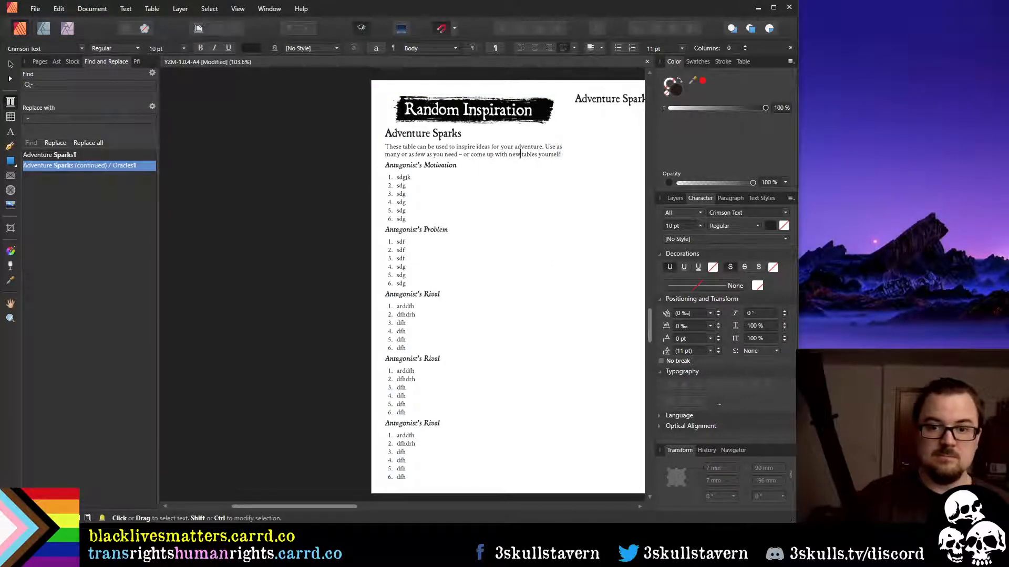
{"action": "key", "text": "ctrl+shift+Right"}
{"action": "key", "text": "BackSpace"}
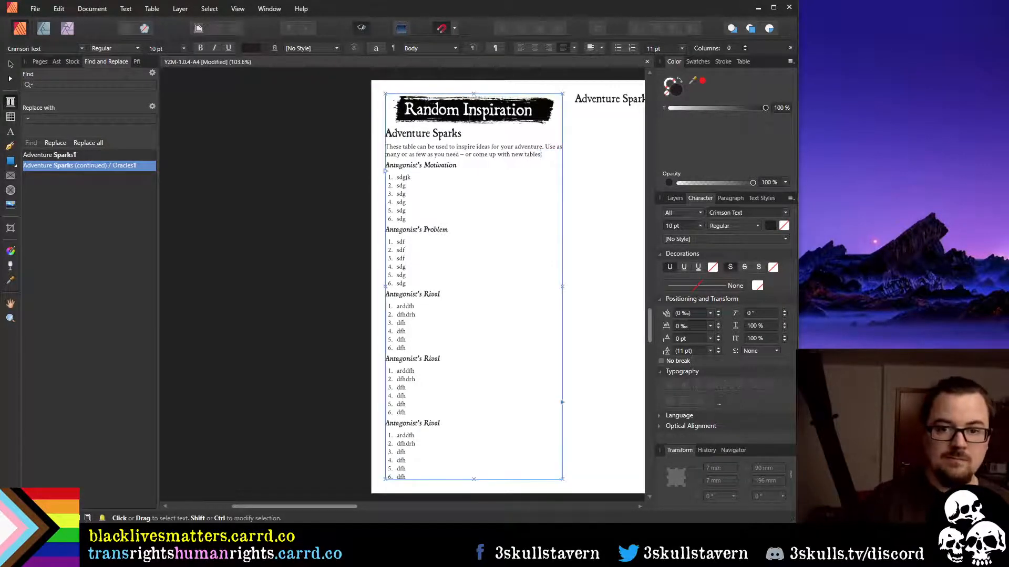
{"action": "key", "text": "ctrl+Left"}
{"action": "key", "text": "Escape"}
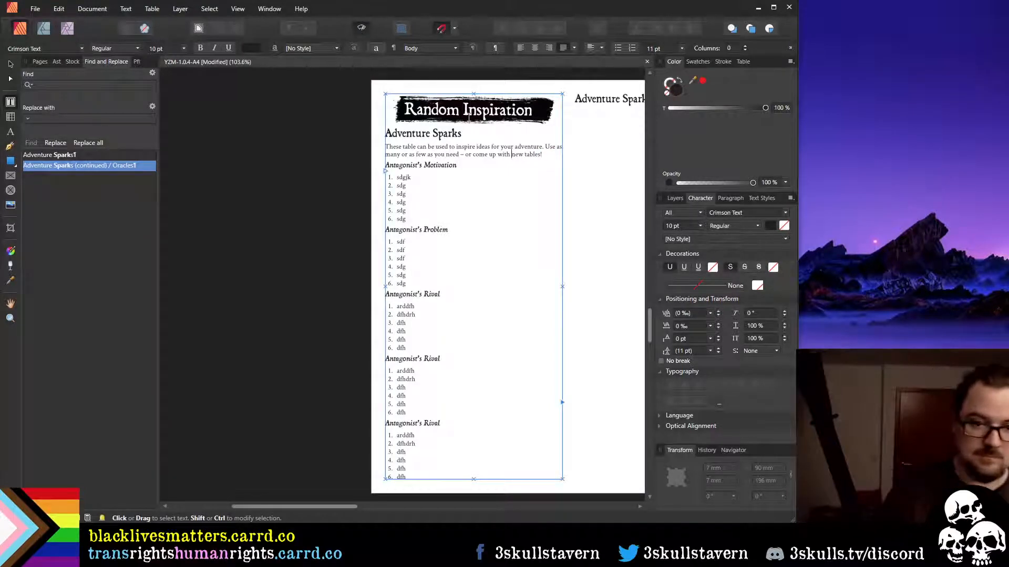
{"action": "key", "text": "ctrl+Left"}
{"action": "key", "text": "ctrl+Left"}
{"action": "key", "text": "ctrl+Left"}
{"action": "key", "text": "ctrl+Left"}
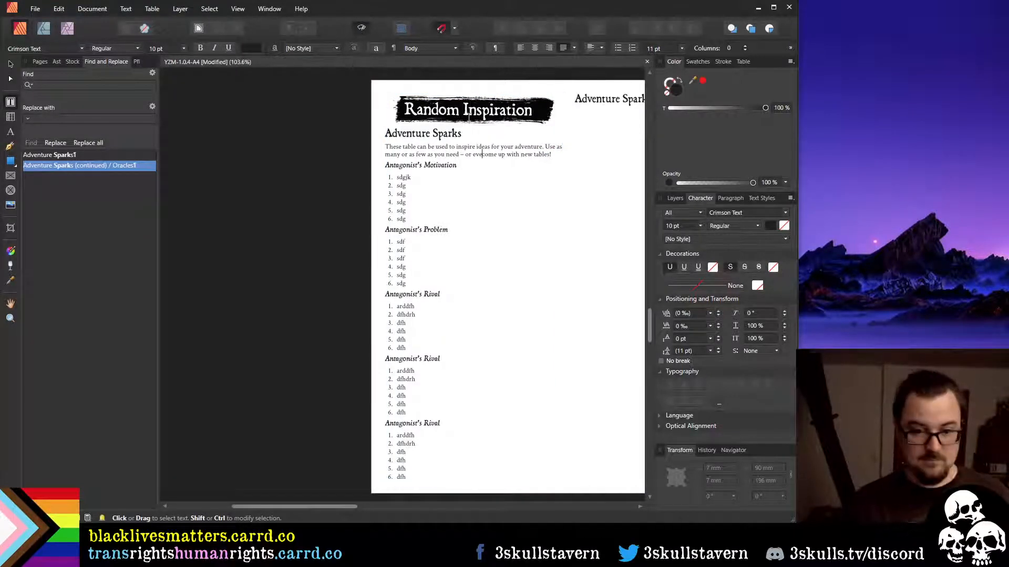
{"action": "key", "text": "Escape"}
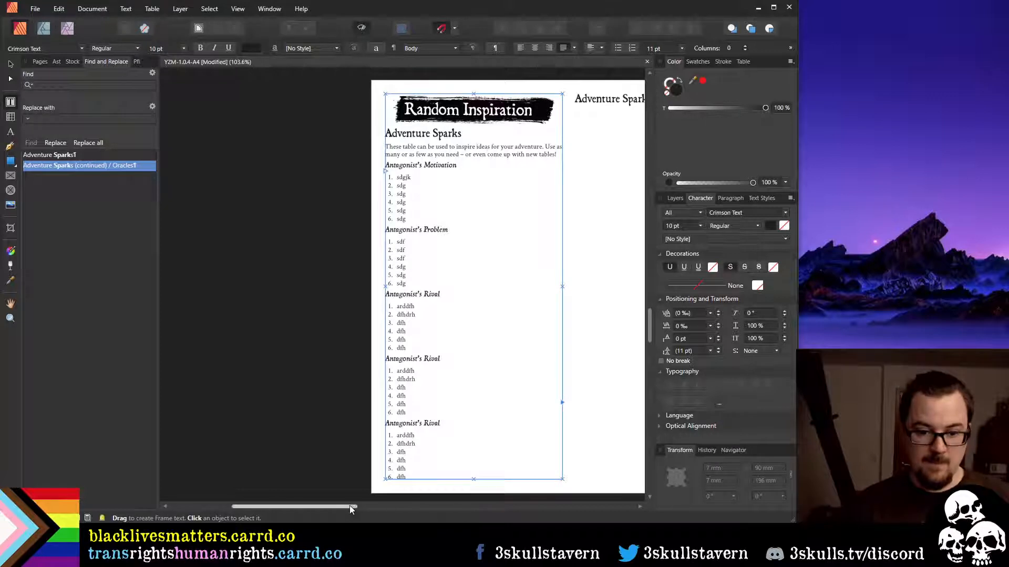
Replace the fourth table's "Antagonist's Rival" title with "What is happening in the"
{"action": "left_click_drag", "start_coordinate": [349, 505], "coordinate": [415, 508]}
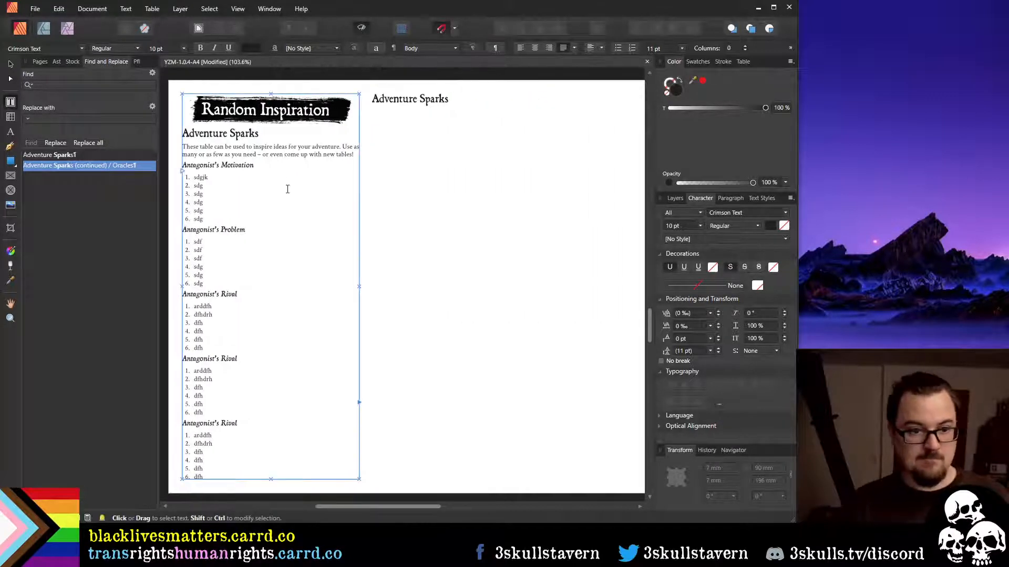
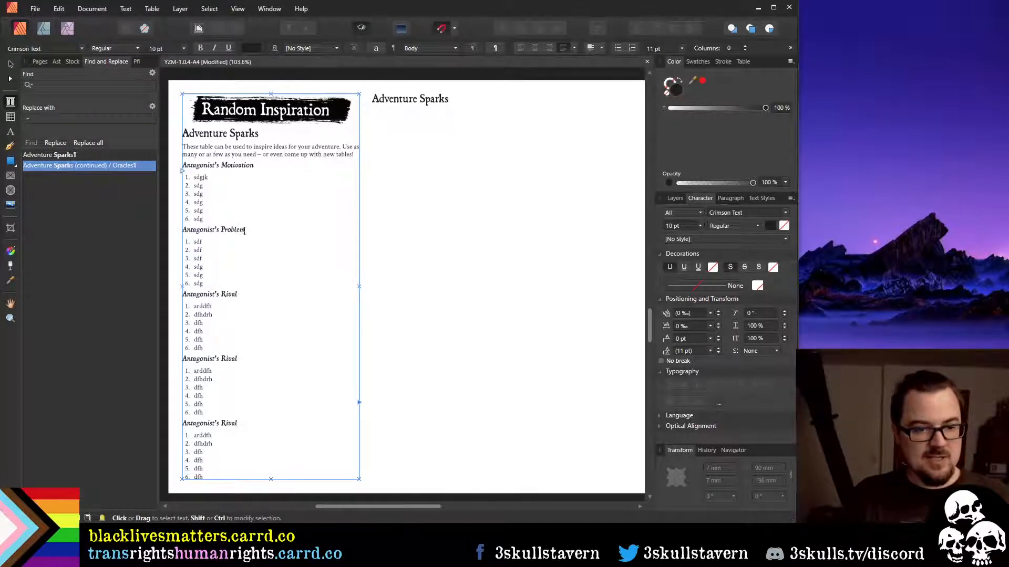
{"action": "triple_click", "coordinate": [254, 358]}
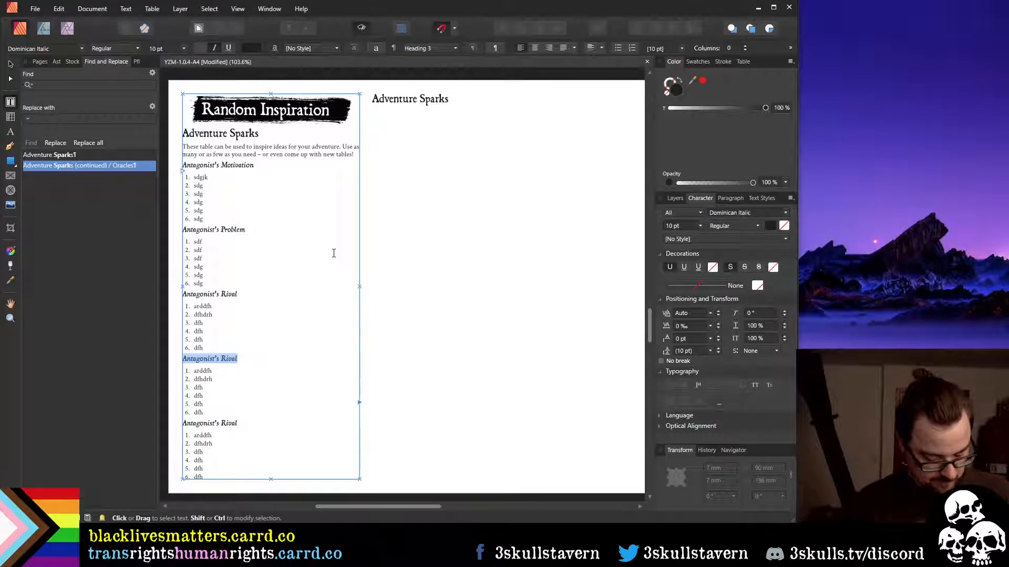
{"action": "type", "text": "Wisp"}
{"action": "key", "text": "BackSpace"}
{"action": "key", "text": "BackSpace"}
{"action": "key", "text": "BackSpace"}
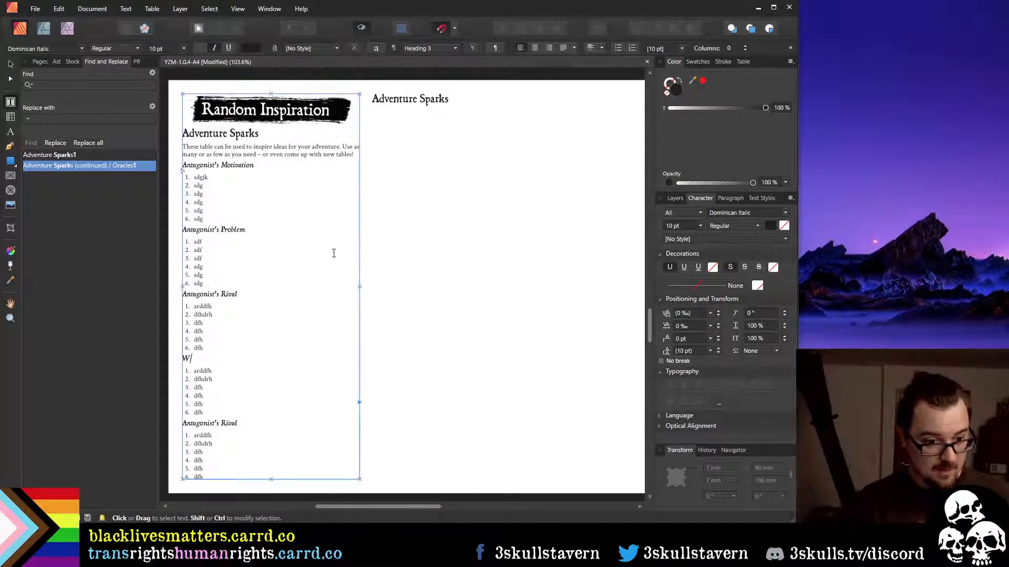
{"action": "type", "text": "hat is "}
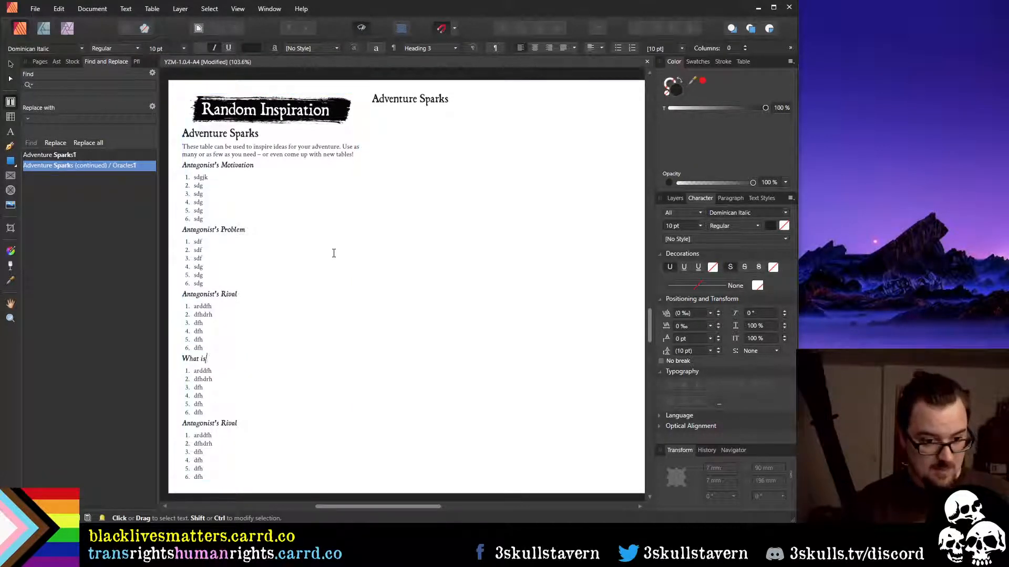
{"action": "type", "text": "happening in the"}
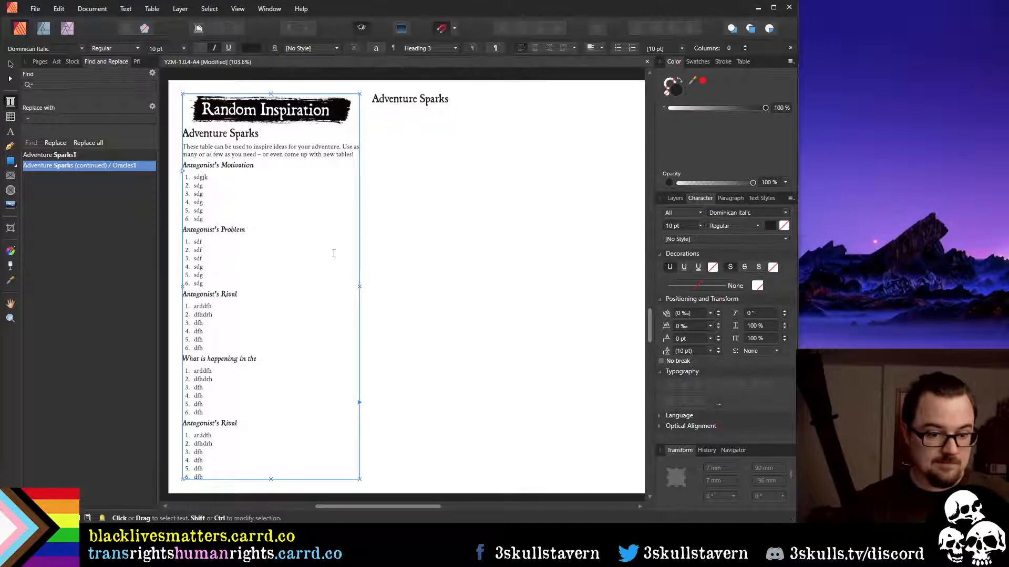
Replace "in the" in the fourth table's title with "at the start of the adventure?"
{"action": "key", "text": "ctrl+shift+Left"}
{"action": "key", "text": "ctrl+shift+Left"}
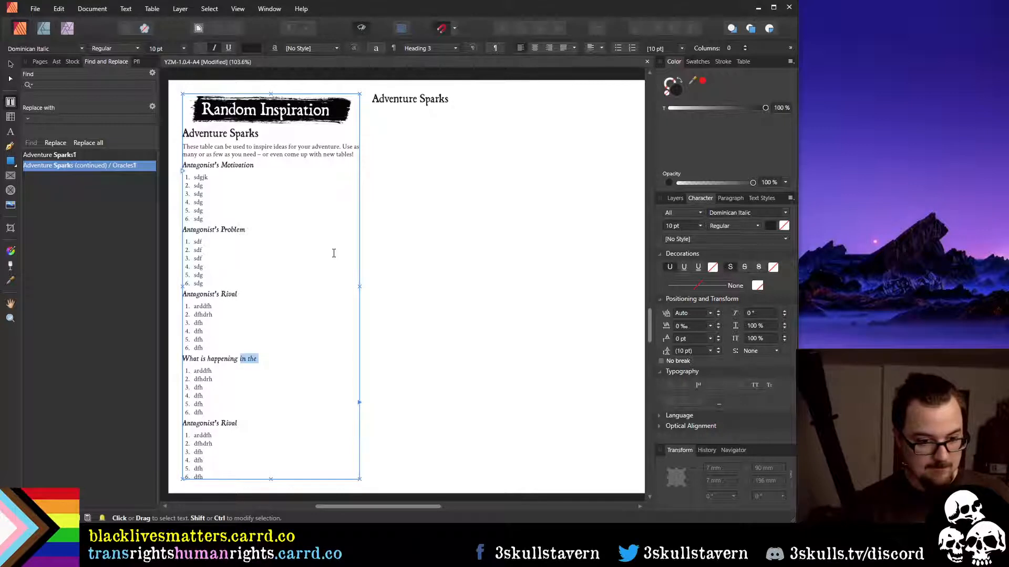
{"action": "type", "text": "a"}
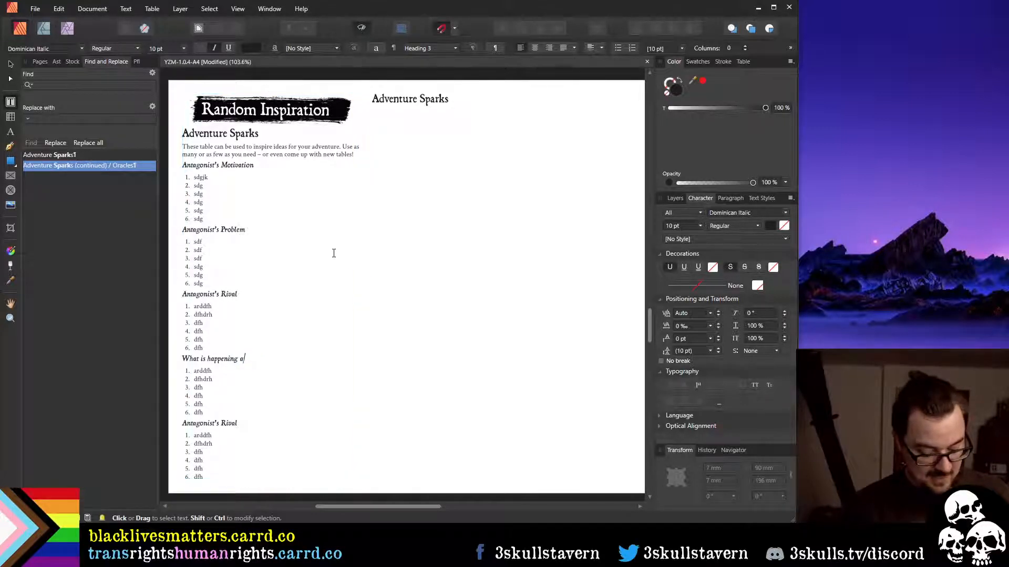
{"action": "type", "text": "t the adventure"}
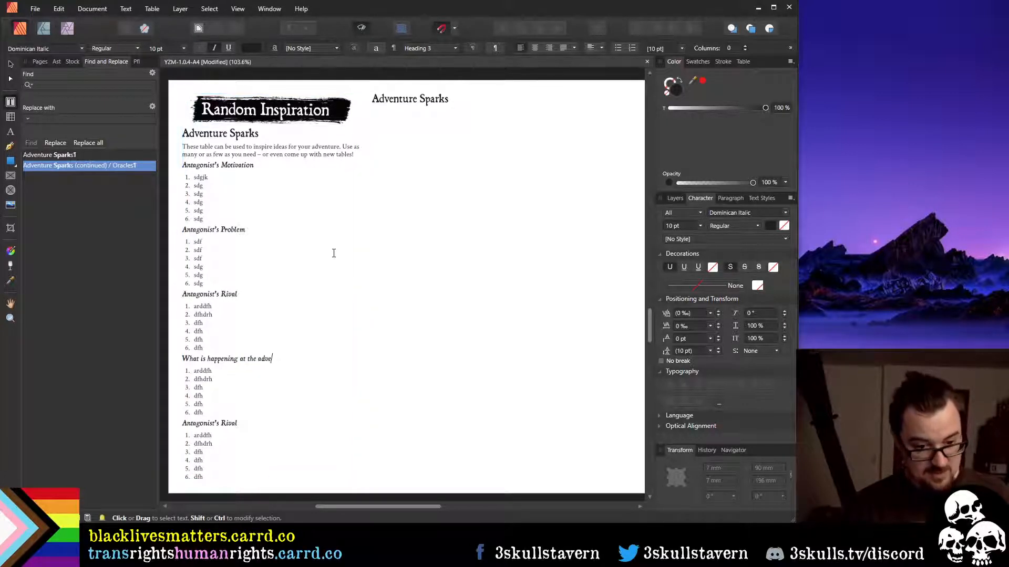
{"action": "key", "text": "ctrl+BackSpace"}
{"action": "key", "text": "ctrl+BackSpace"}
{"action": "type", "text": "the "}
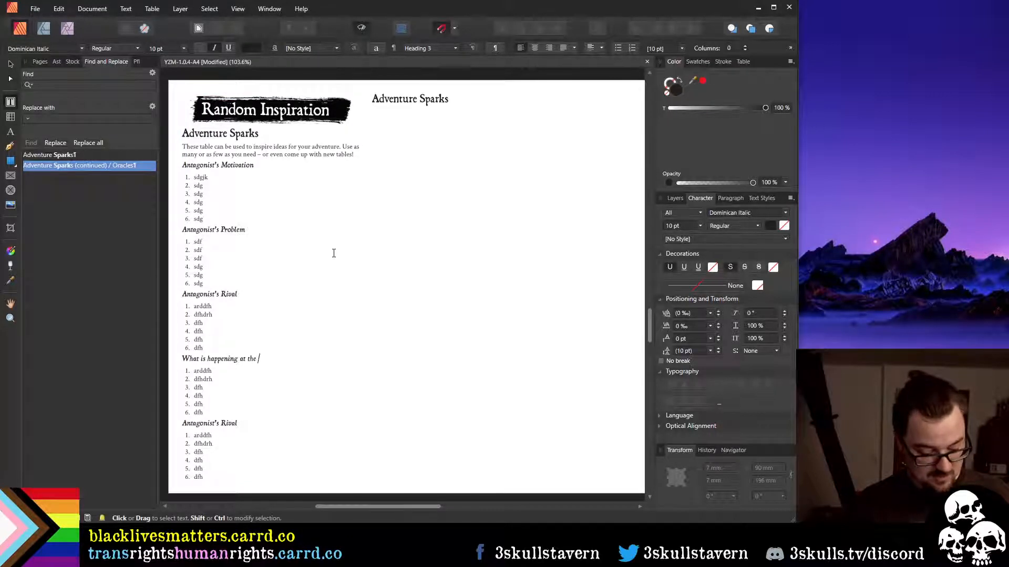
{"action": "type", "text": "start of t"}
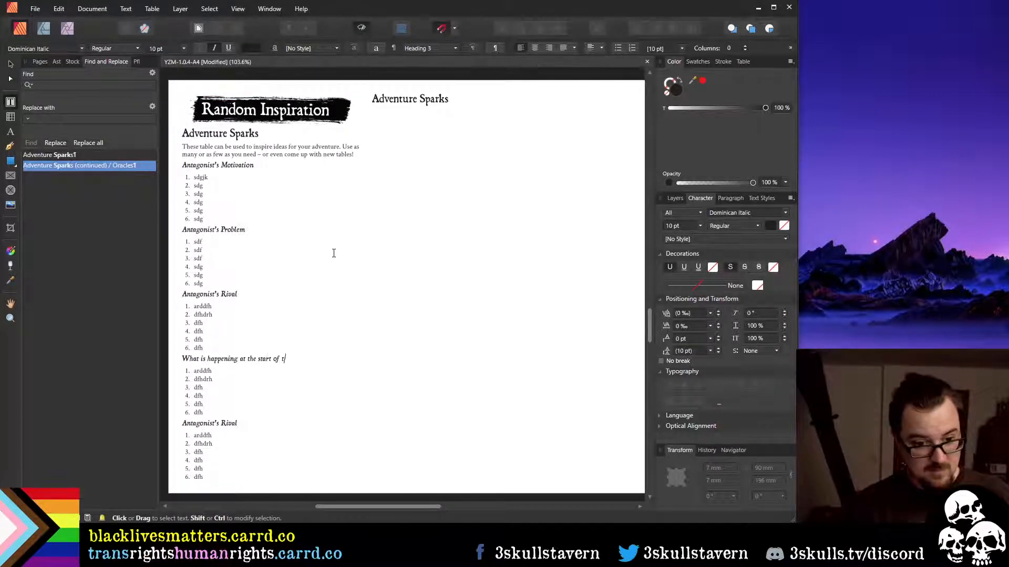
{"action": "type", "text": "he adventure?"}
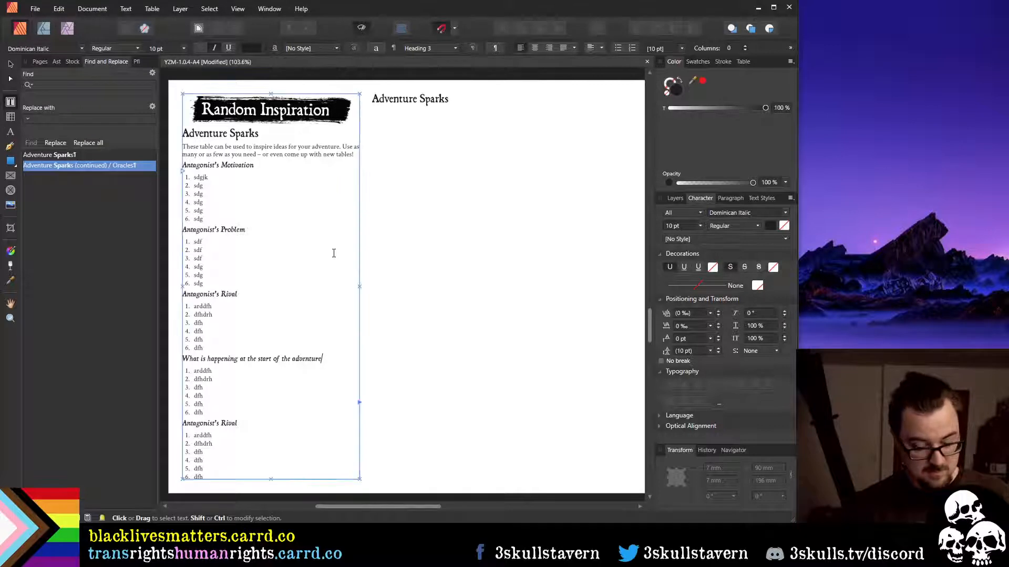
Insert "What is the" before "Antagonist's Motivation" in the first table's title
{"action": "key", "text": "Down"}
{"action": "key", "text": "Up"}
{"action": "key", "text": "Up"}
{"action": "key", "text": "Up"}
{"action": "key", "text": "Up"}
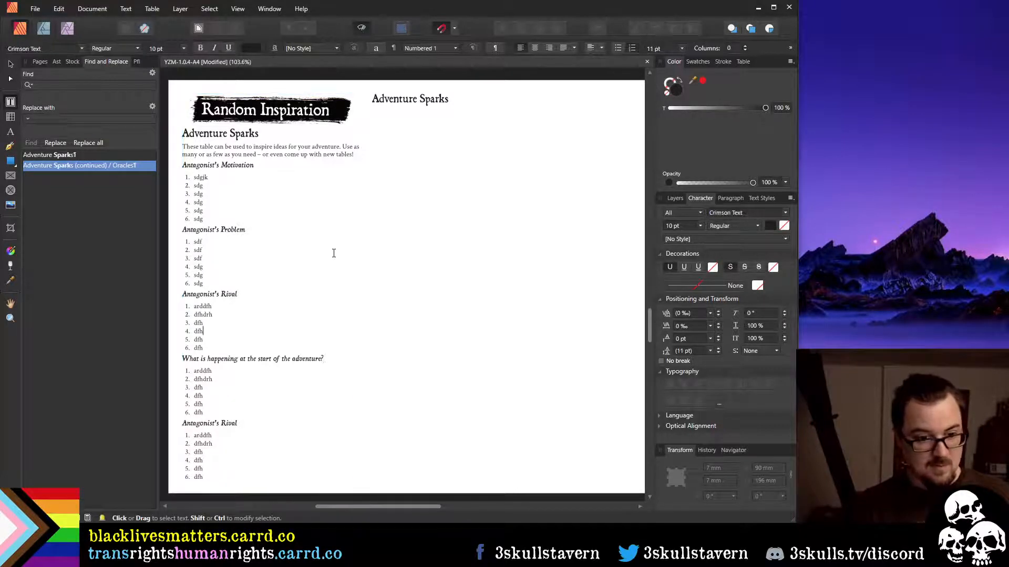
{"action": "key", "text": "Up"}
{"action": "key", "text": "Up"}
{"action": "key", "text": "Up"}
{"action": "key", "text": "End"}
{"action": "key", "text": "Home"}
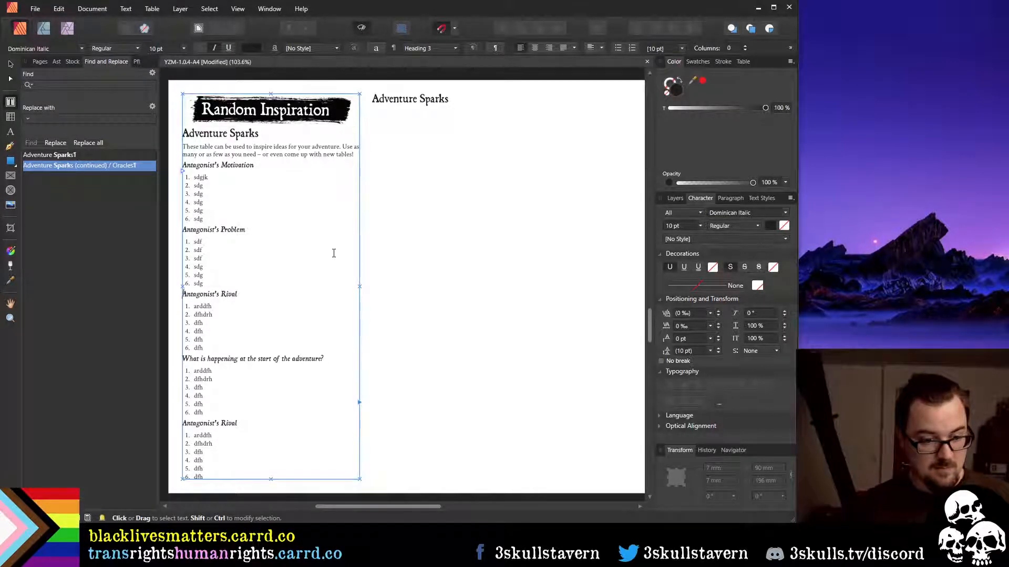
{"action": "key", "text": "Up"}
{"action": "key", "text": "Up"}
{"action": "key", "text": "Up"}
{"action": "key", "text": "Up"}
{"action": "key", "text": "Up"}
{"action": "key", "text": "Up"}
{"action": "key", "text": "End"}
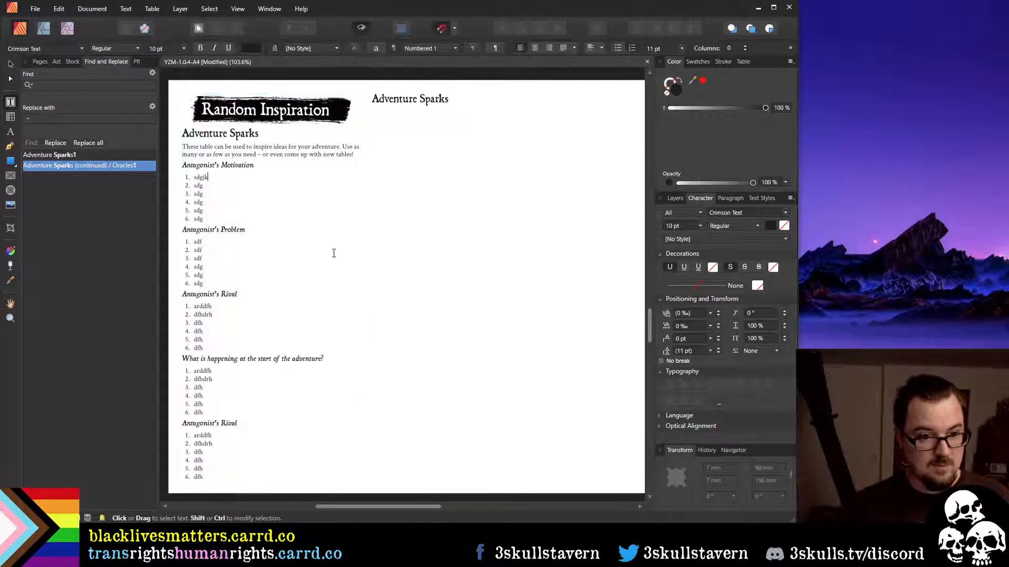
{"action": "key", "text": "Up"}
{"action": "key", "text": "Home"}
{"action": "type", "text": "What is the"}
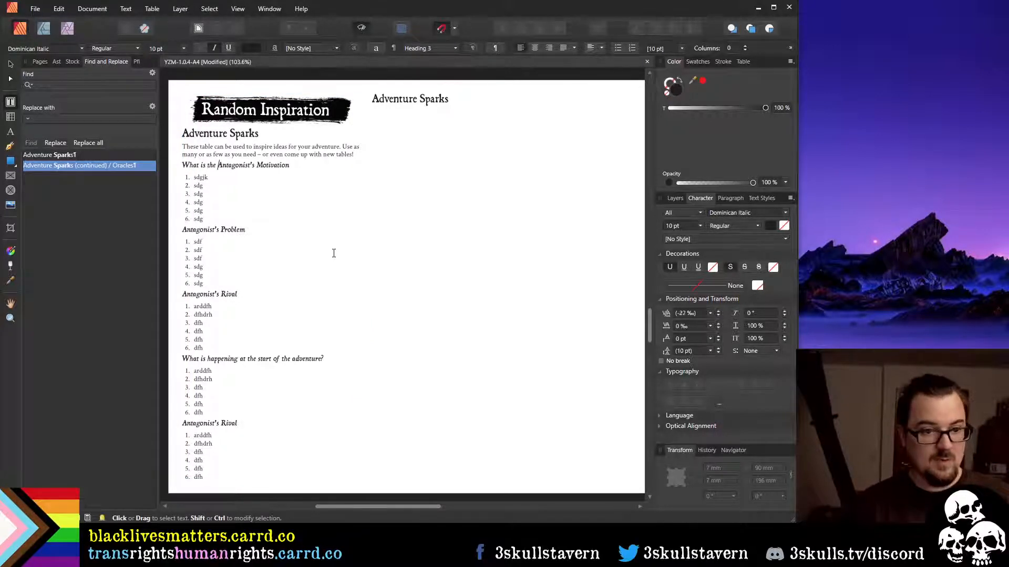
Change "Motivation" in the first table's title to lowercase "motivation" and end the title with a question mark
{"action": "key", "text": "End"}
{"action": "key", "text": "ctrl+Left"}
{"action": "key", "text": "Delete"}
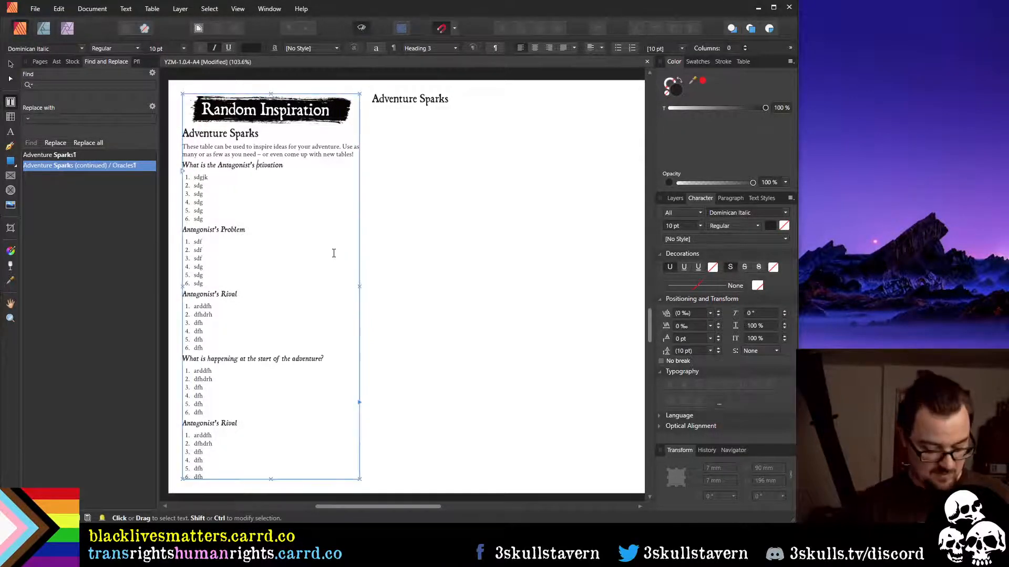
{"action": "type", "text": "mot"}
{"action": "key", "text": "End"}
{"action": "type", "text": "?="}
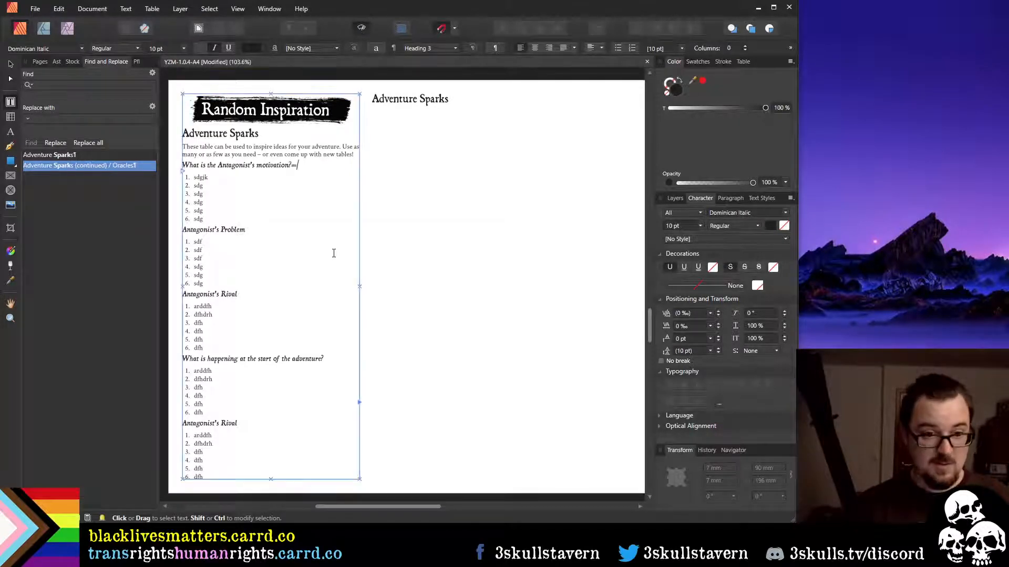
{"action": "key", "text": "BackSpace"}
Insert "What problem faces the" before "Antagonist's Problem" in the second table's title
{"action": "key", "text": "Down"}
{"action": "key", "text": "Down"}
{"action": "key", "text": "Down"}
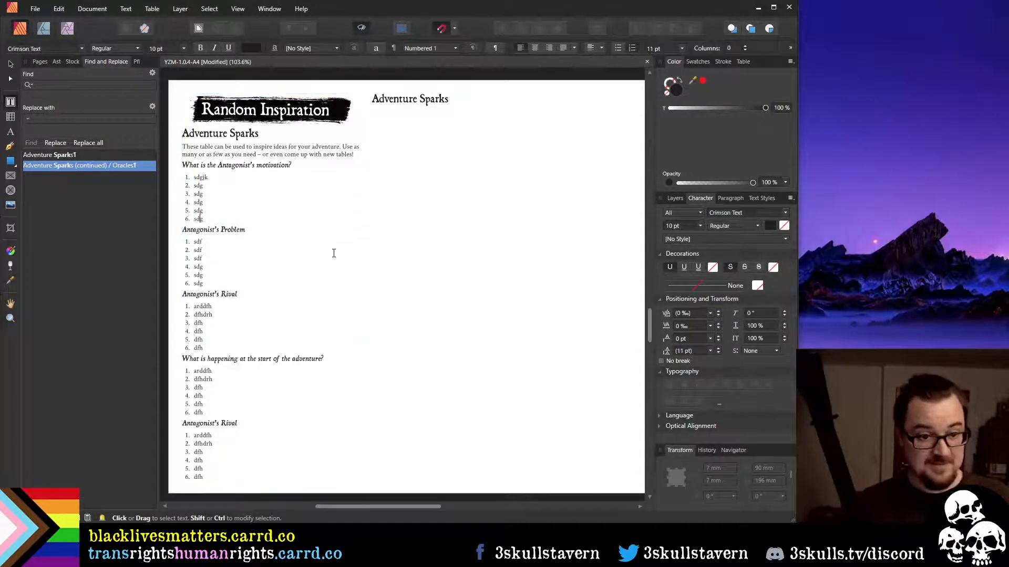
{"action": "key", "text": "Down"}
{"action": "key", "text": "Home"}
{"action": "type", "text": "What Antagon"}
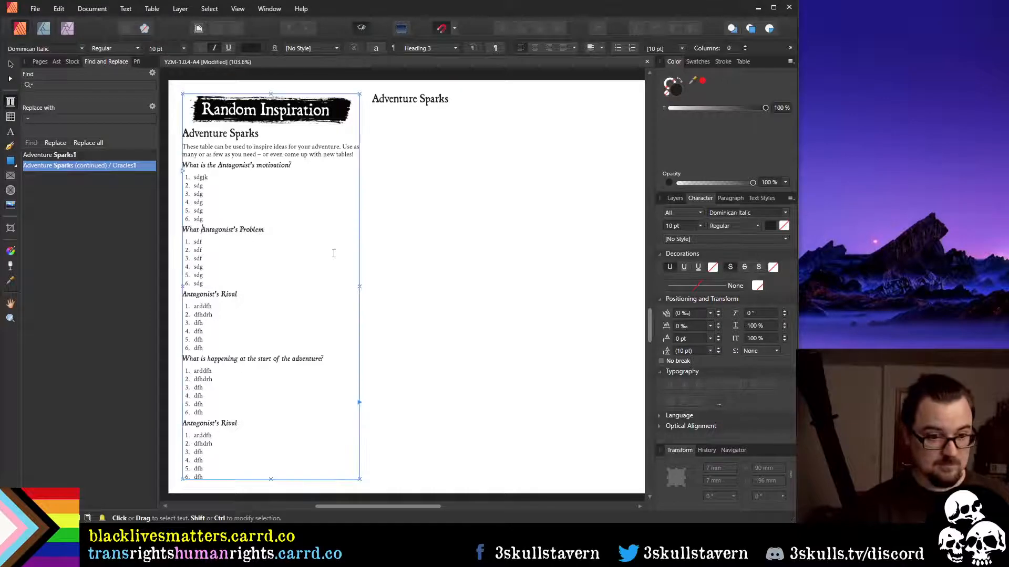
{"action": "type", "text": "is"}
{"action": "key", "text": "BackSpace"}
{"action": "key", "text": "BackSpace"}
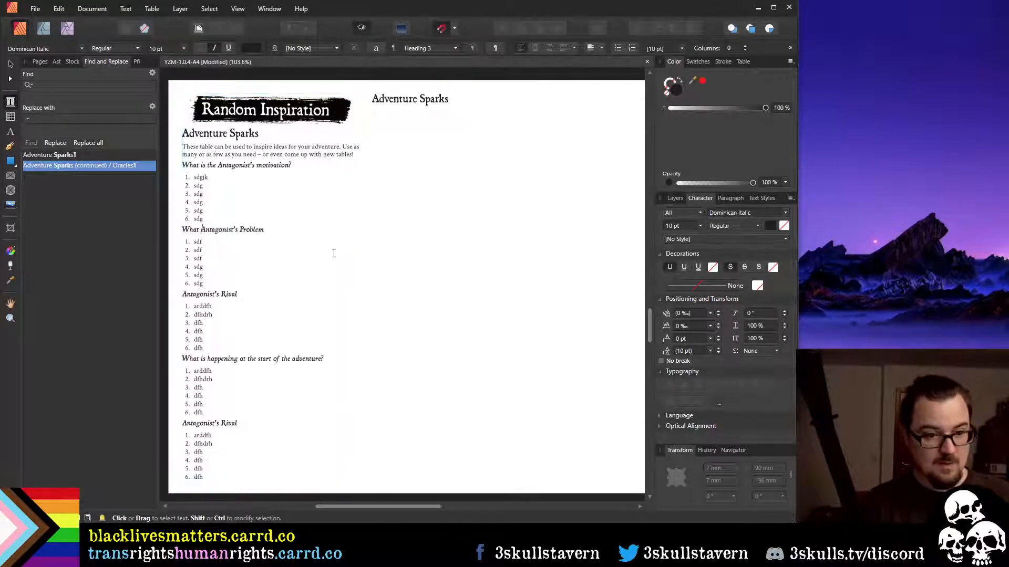
{"action": "type", "text": "problem "}
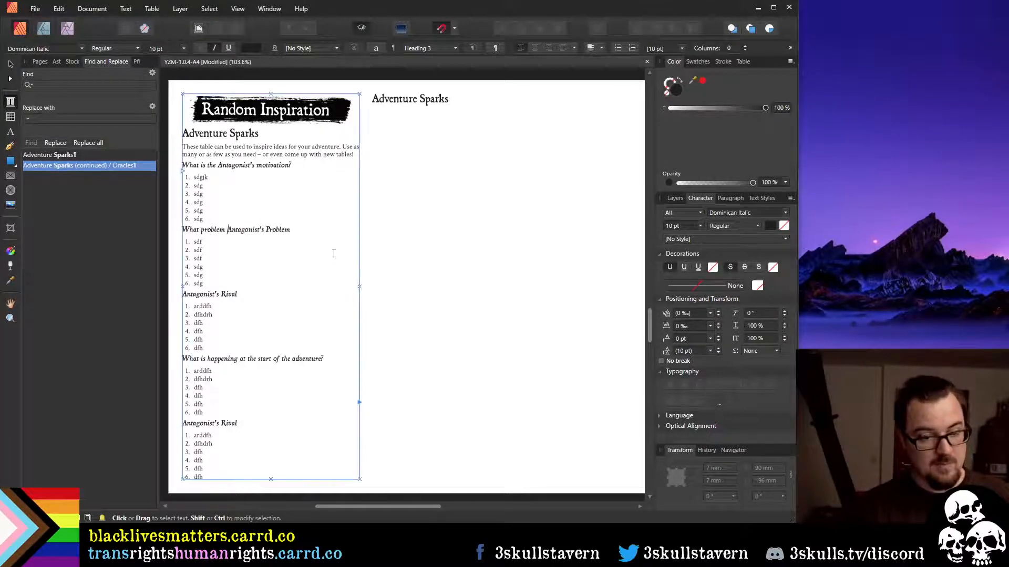
{"action": "type", "text": "faces the"}
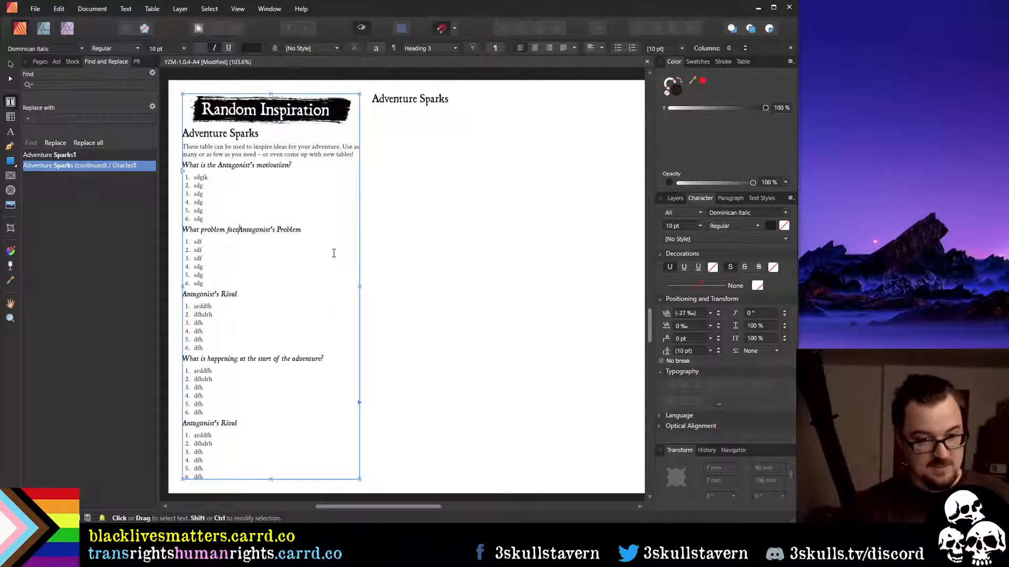
Replace the ending "'s Problem" with a question mark so the second title reads "What problem faces the Antagonist?"
{"action": "key", "text": "End"}
{"action": "key", "text": "ctrl+shift+Left"}
{"action": "key", "text": "ctrl+shift+Left"}
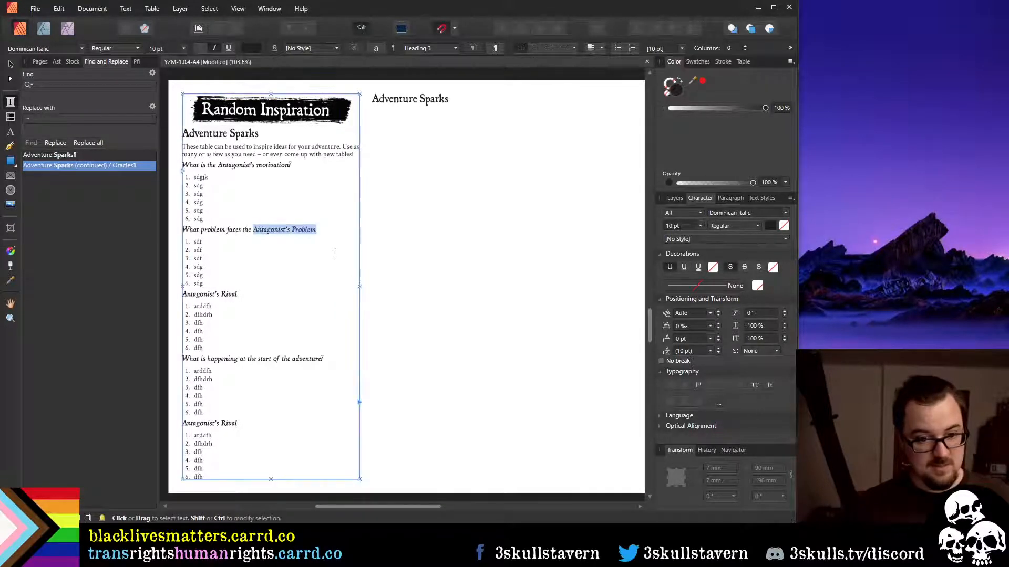
{"action": "key", "text": "ctrl+shift+Right"}
{"action": "key", "text": "shift+Left"}
{"action": "key", "text": "shift+Left"}
{"action": "type", "text": "?"}
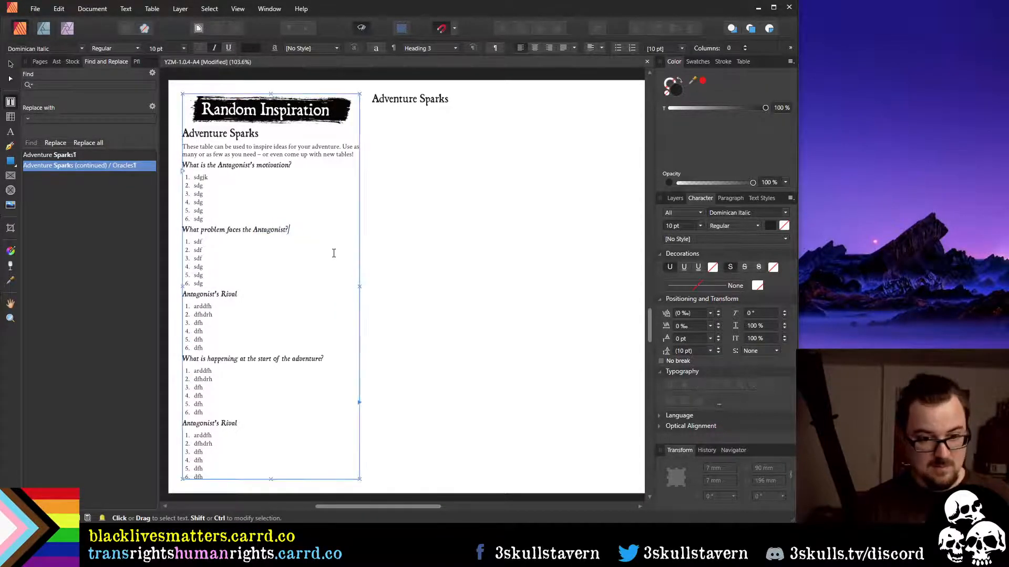
Reword the third table's title from "Antagonist's Rival" to "Who is the Antagonist's main rival?"
{"action": "key", "text": "Down"}
{"action": "key", "text": "Right"}
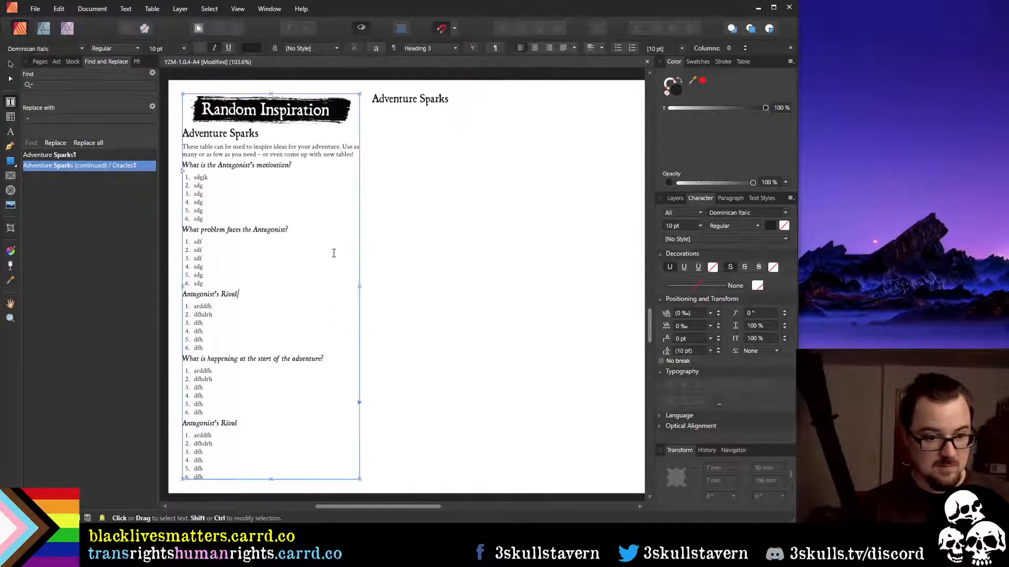
{"action": "type", "text": "Who is the"}
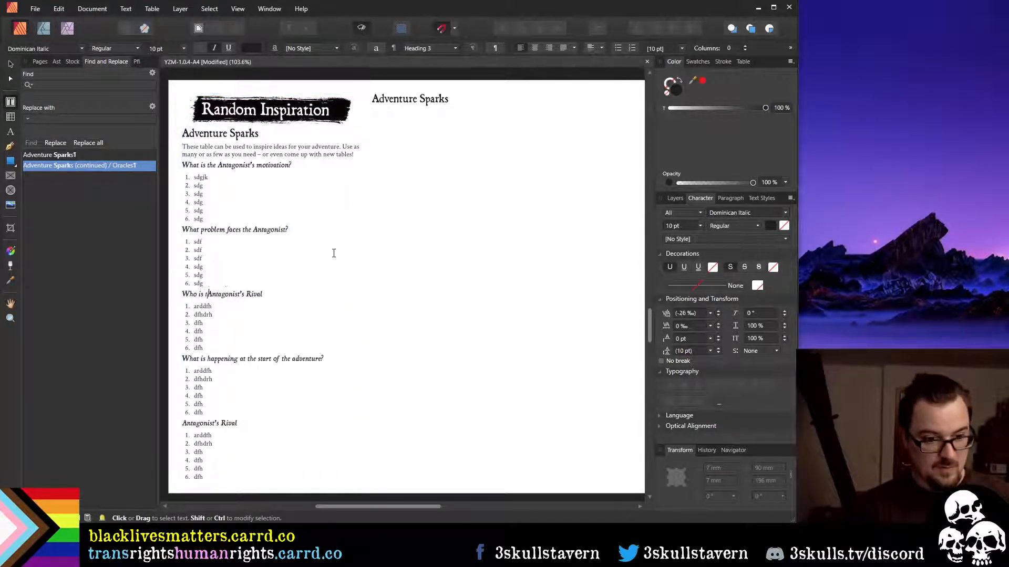
{"action": "key", "text": "End"}
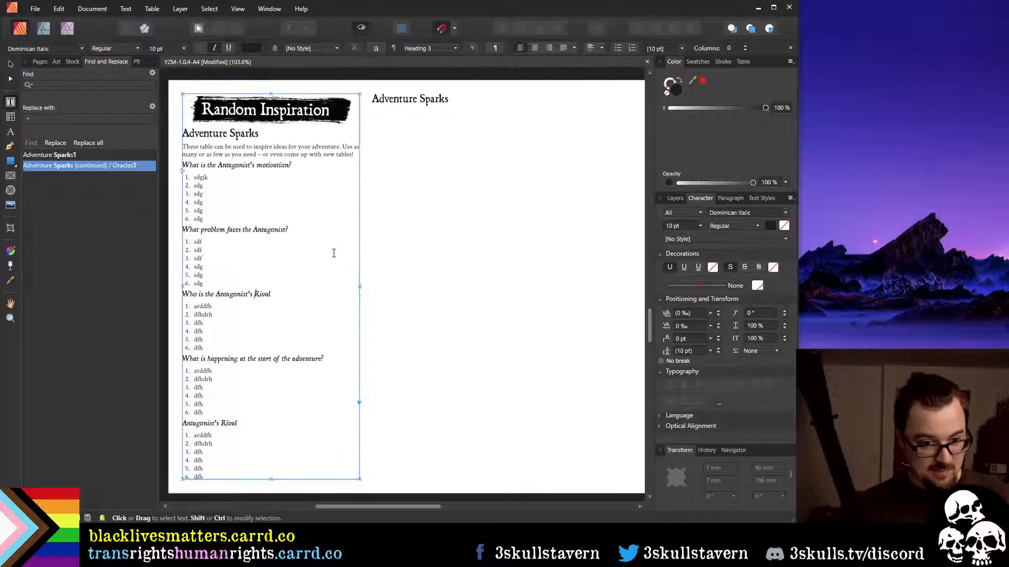
{"action": "key", "text": "ctrl+Left"}
{"action": "type", "text": "main"}
{"action": "key", "text": "Delete"}
{"action": "type", "text": "r"}
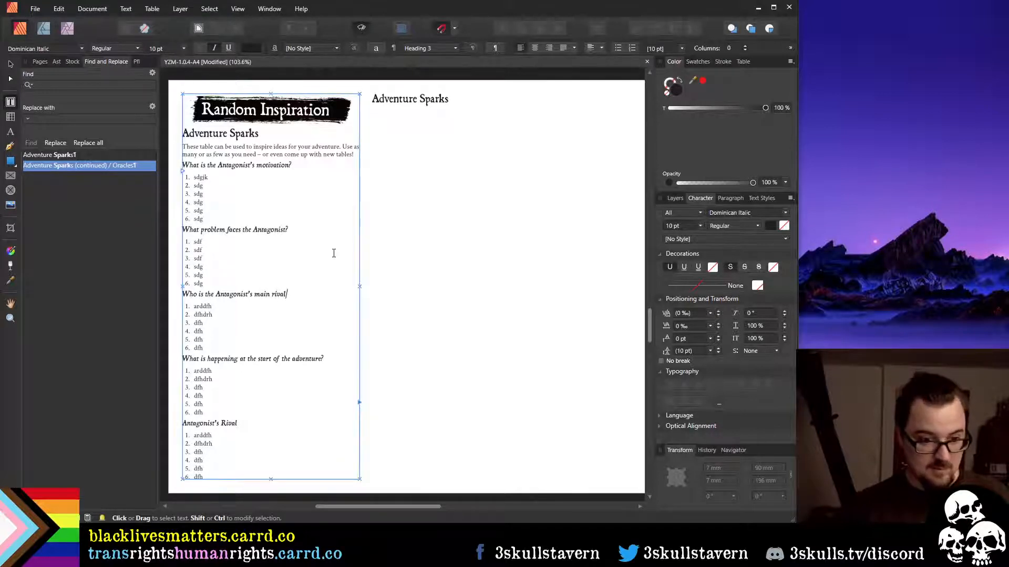
{"action": "key", "text": "End"}
{"action": "type", "text": "?"}
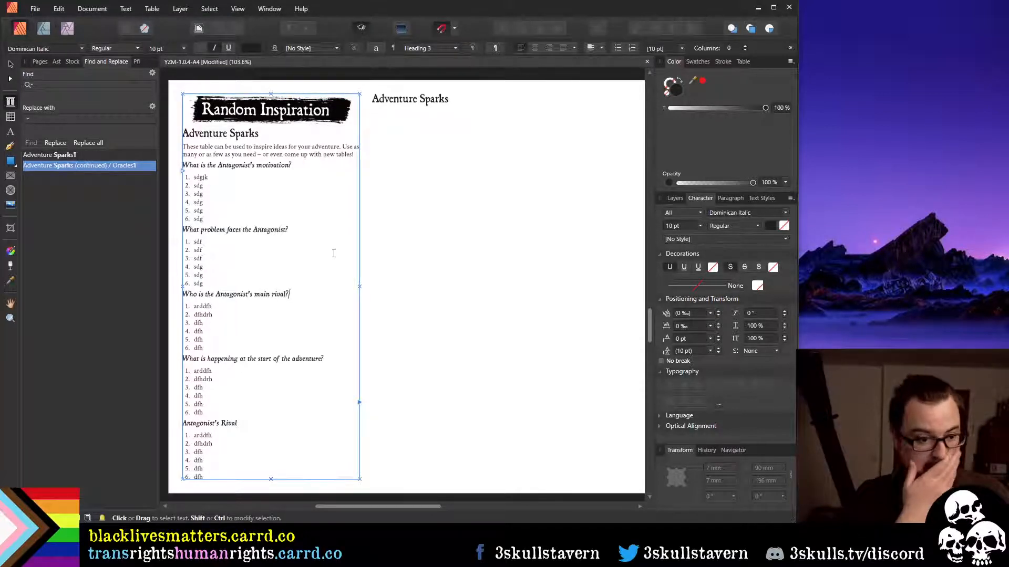
{"action": "key", "text": "Down"}
{"action": "key", "text": "Down"}
{"action": "key", "text": "Down"}
{"action": "key", "text": "Down"}
{"action": "key", "text": "Down"}
{"action": "key", "text": "Down"}
{"action": "key", "text": "Down"}
{"action": "key", "text": "Down"}
{"action": "key", "text": "Down"}
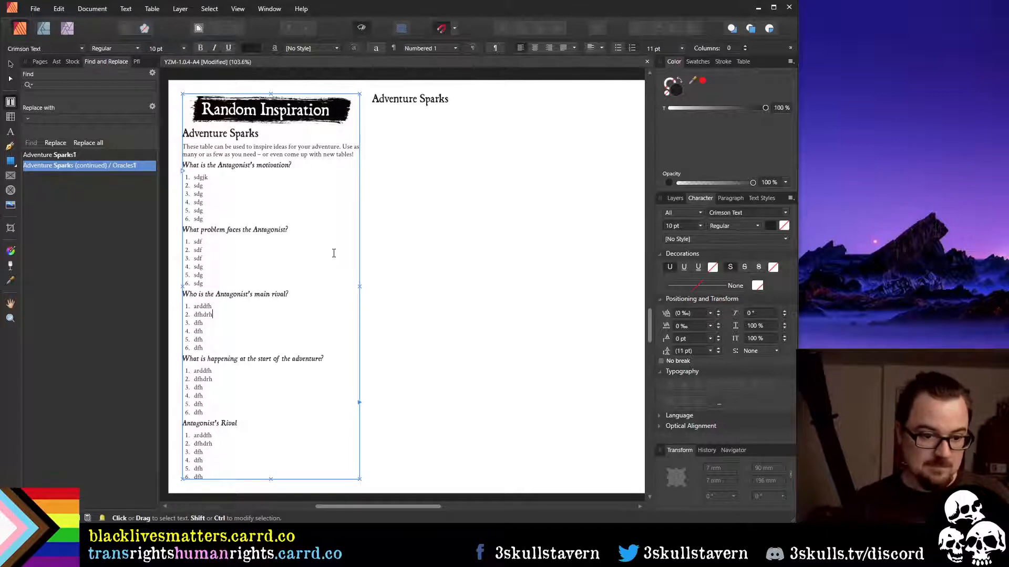
{"action": "key", "text": "Down"}
{"action": "key", "text": "Down"}
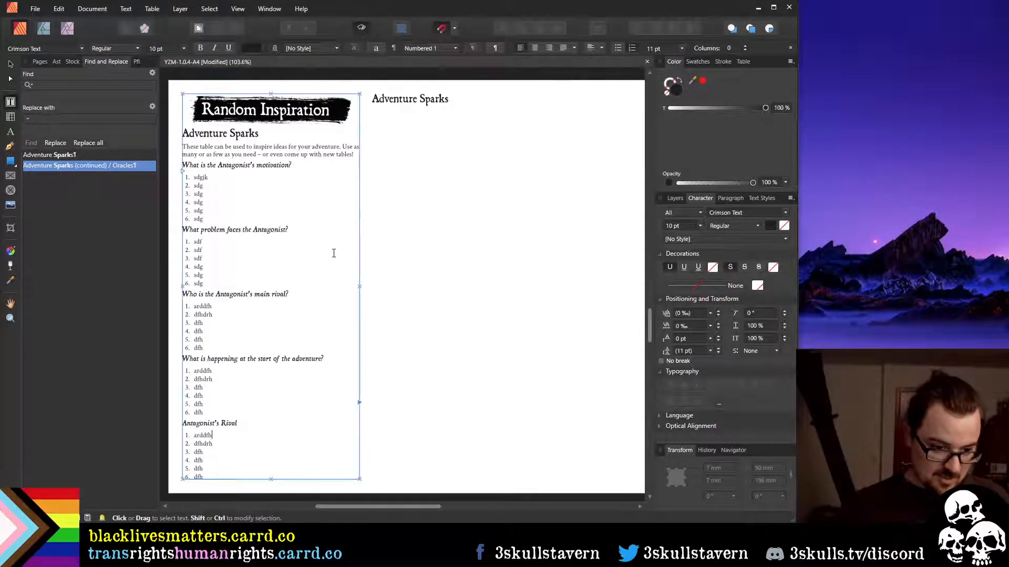
{"action": "key", "text": "End"}
{"action": "key", "text": "shift+Home"}
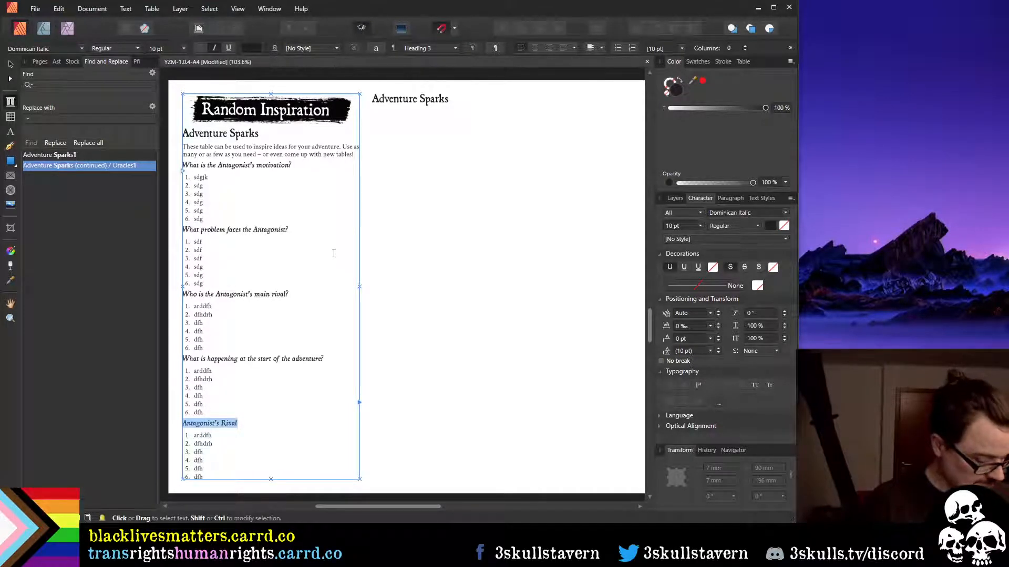
Copy the fourth table's title, "What is happening at the start of the adventure?"
{"action": "key", "text": "Up"}
{"action": "key", "text": "Up"}
{"action": "key", "text": "Up"}
{"action": "key", "text": "Up"}
{"action": "key", "text": "Up"}
{"action": "key", "text": "Up"}
{"action": "key", "text": "Up"}
{"action": "key", "text": "Up"}
{"action": "key", "text": "Up"}
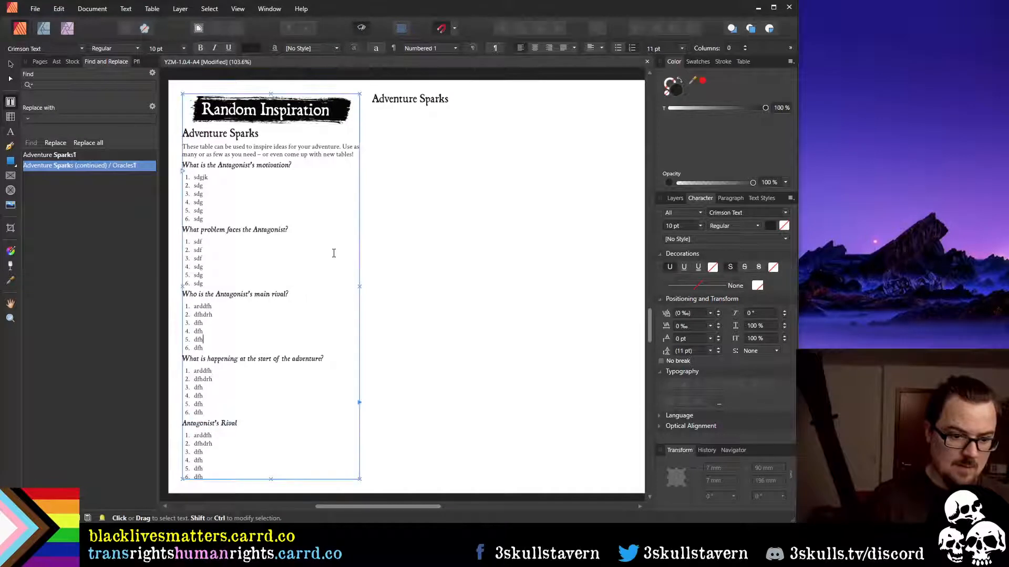
{"action": "key", "text": "Down"}
{"action": "key", "text": "Left"}
{"action": "key", "text": "Left"}
{"action": "key", "text": "Down"}
{"action": "key", "text": "Home"}
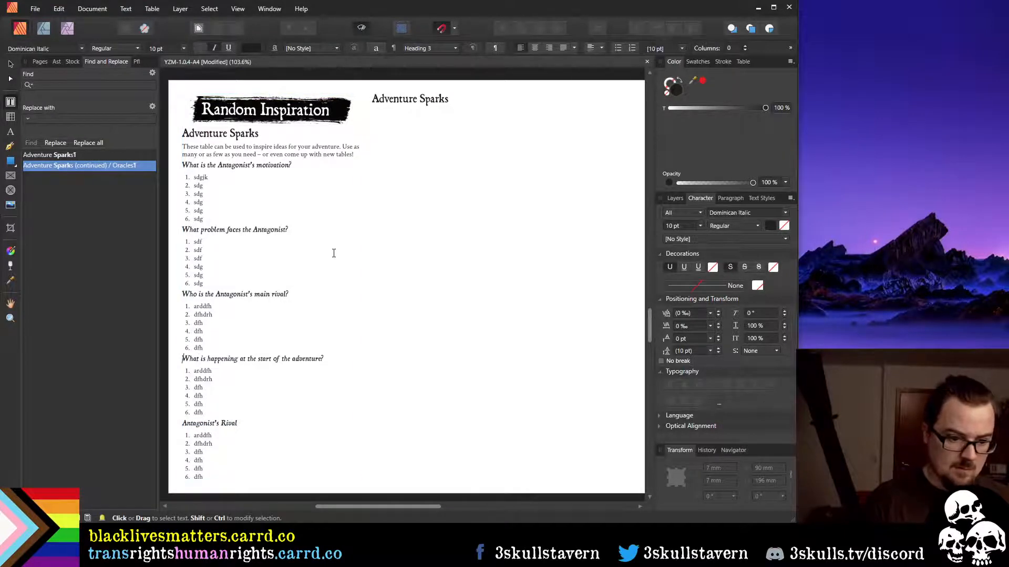
{"action": "key", "text": "shift+End"}
{"action": "key", "text": "ctrl+c"}
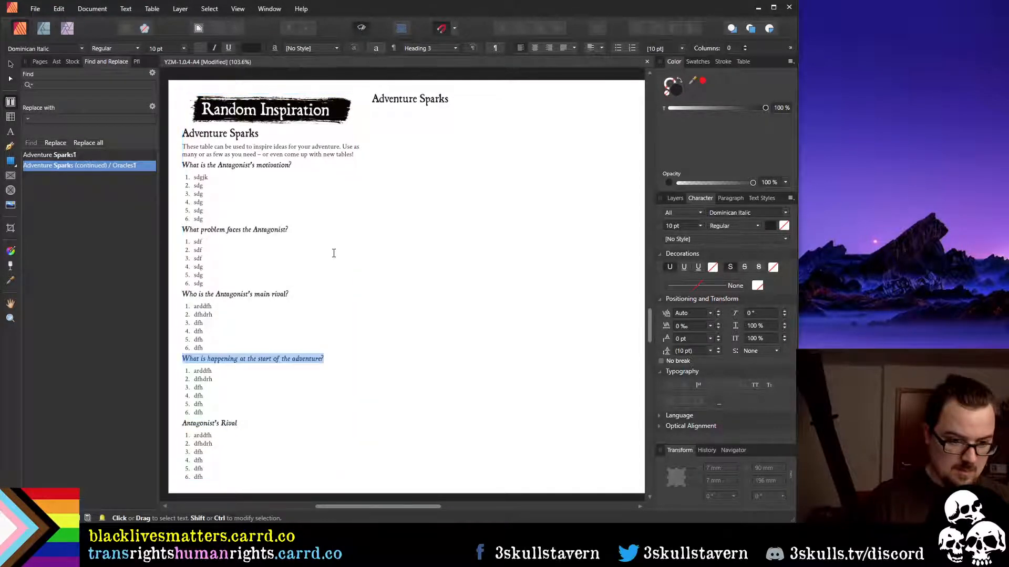
Replace the fifth table's title "Antagonist's Rival" with the copied "What is happening at the start of the adventure?"
{"action": "key", "text": "Down"}
{"action": "key", "text": "Down"}
{"action": "key", "text": "Down"}
{"action": "key", "text": "Down"}
{"action": "key", "text": "Down"}
{"action": "key", "text": "Down"}
{"action": "key", "text": "Down"}
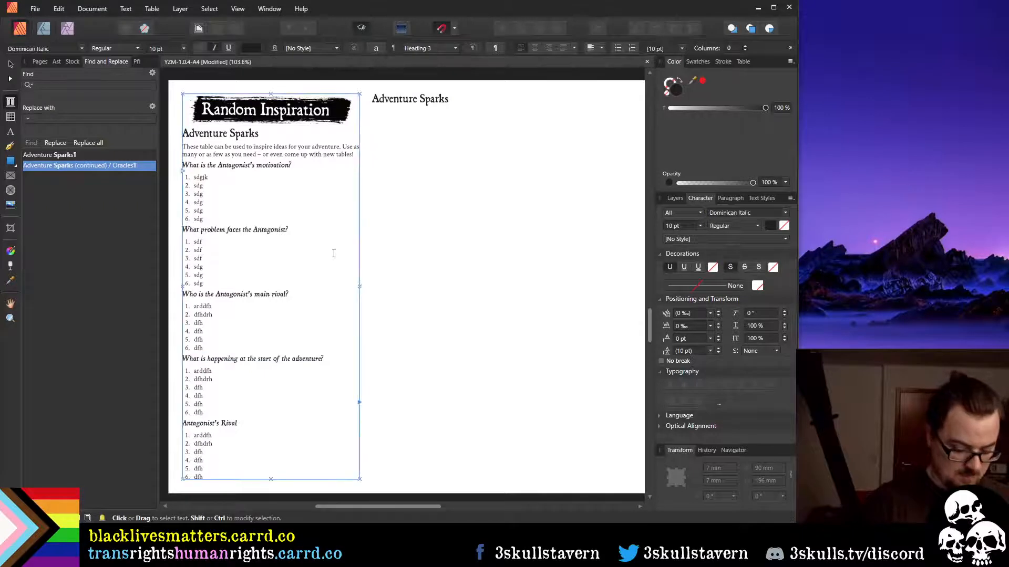
{"action": "key", "text": "shift+End"}
{"action": "key", "text": "ctrl+v"}
Retitle the fourth table "How do the player characters know the rival?"
{"action": "key", "text": "Up"}
{"action": "key", "text": "Up"}
{"action": "key", "text": "Up"}
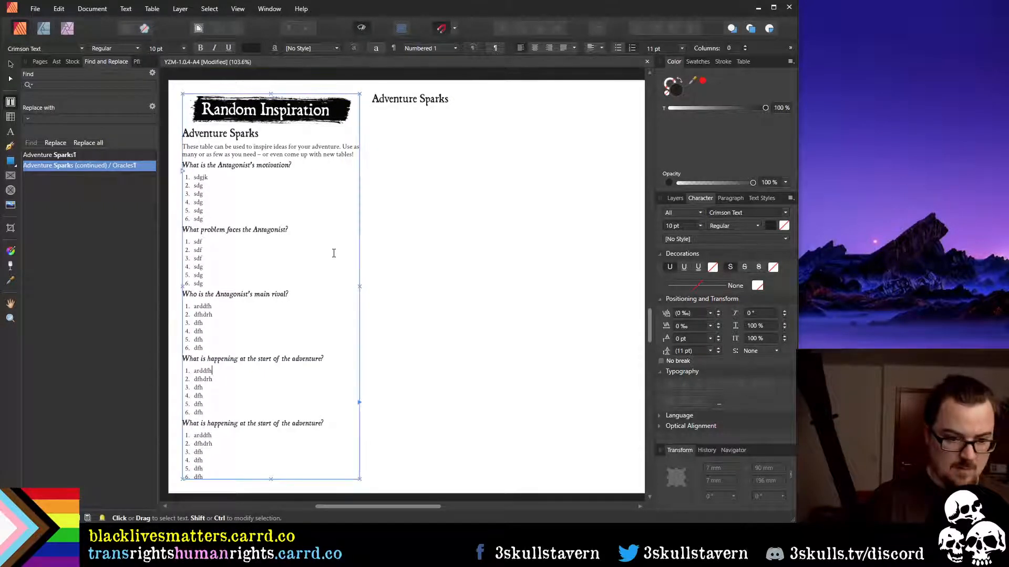
{"action": "key", "text": "Home"}
{"action": "key", "text": "shift+End"}
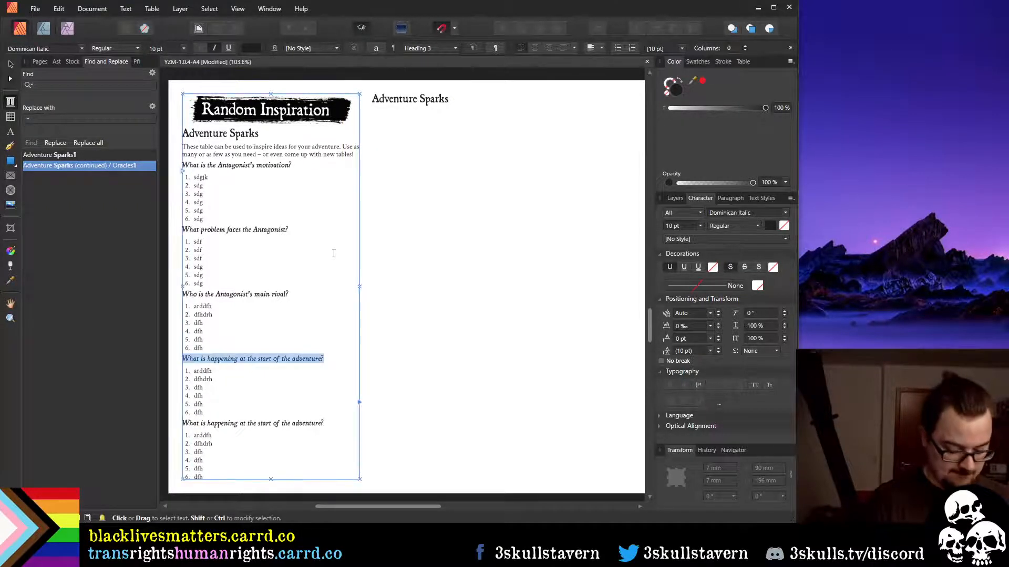
{"action": "type", "text": "How "}
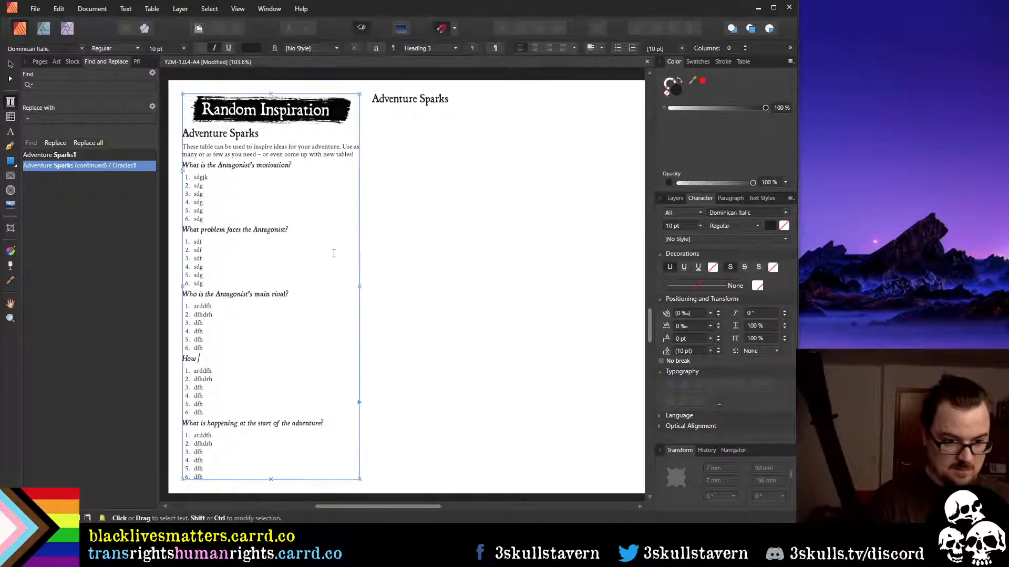
{"action": "type", "text": "do the p"}
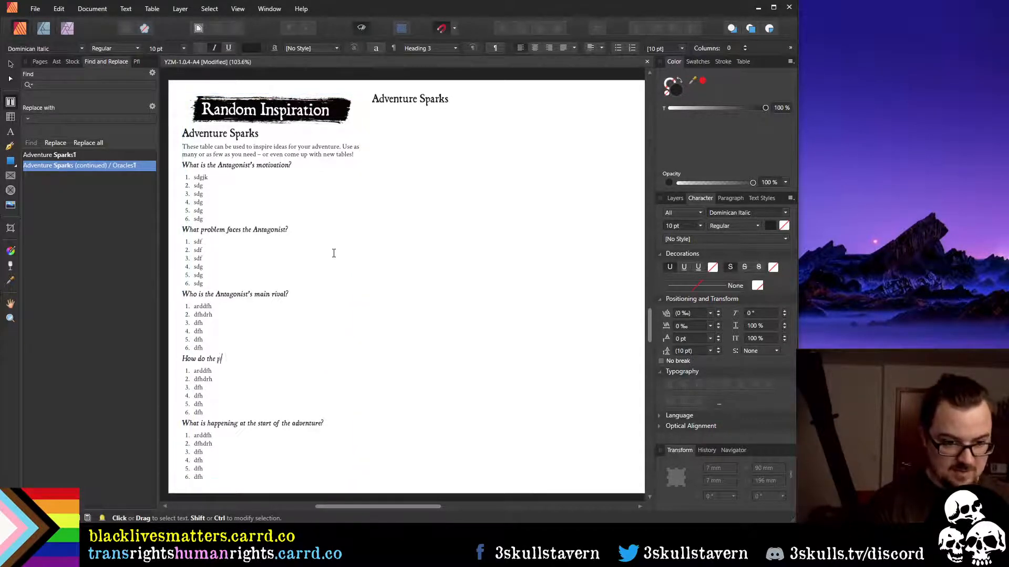
{"action": "type", "text": "layer charac"}
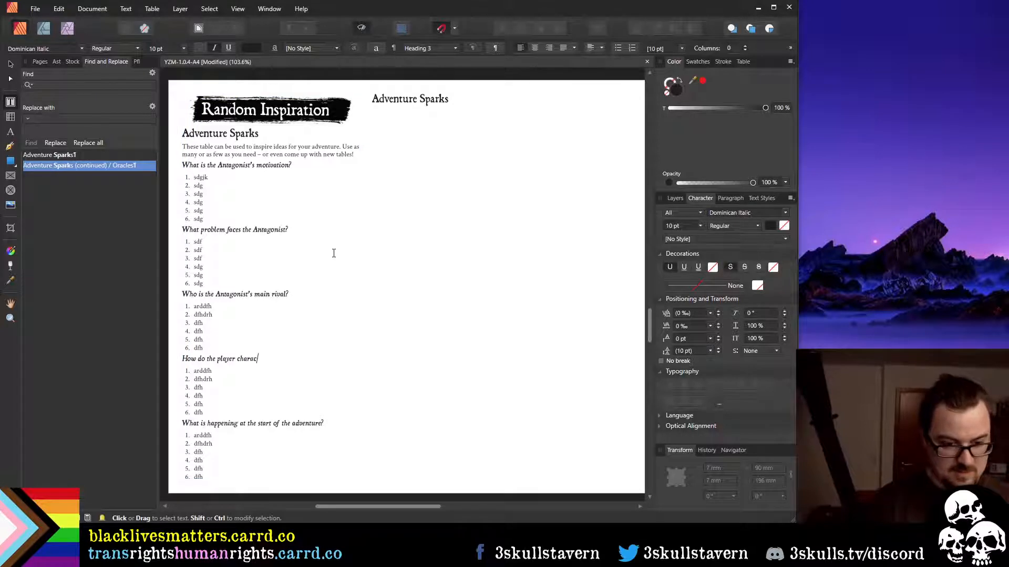
{"action": "type", "text": "ters kn"}
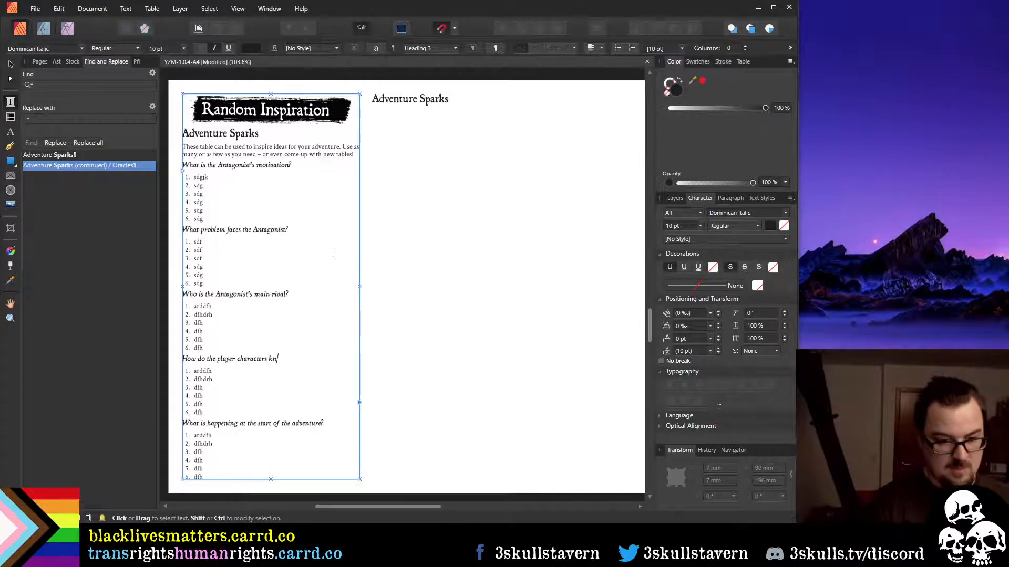
{"action": "type", "text": "ow the rival?"}
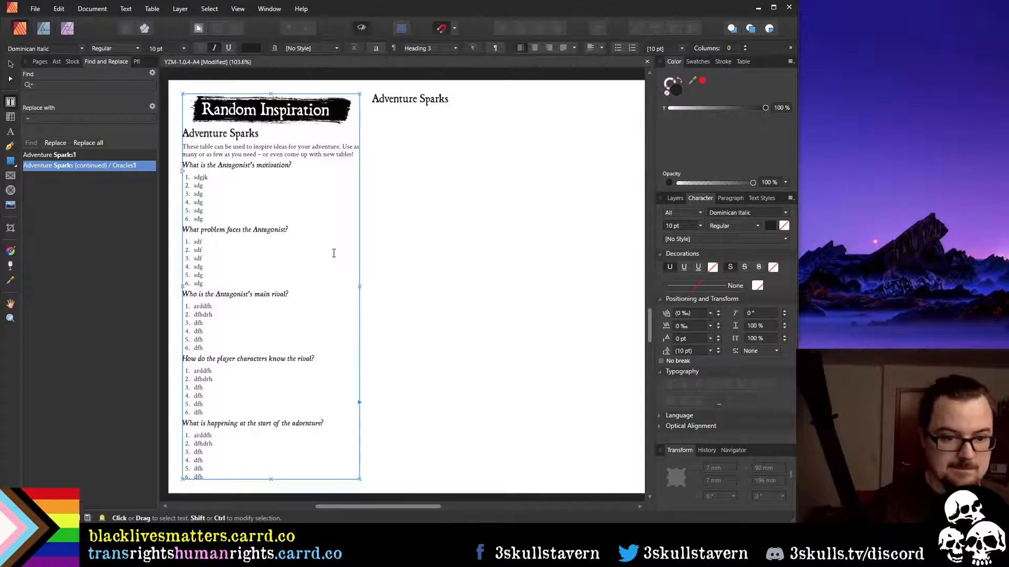
{"action": "key", "text": "BackSpace"}
{"action": "type", "text": "is"}
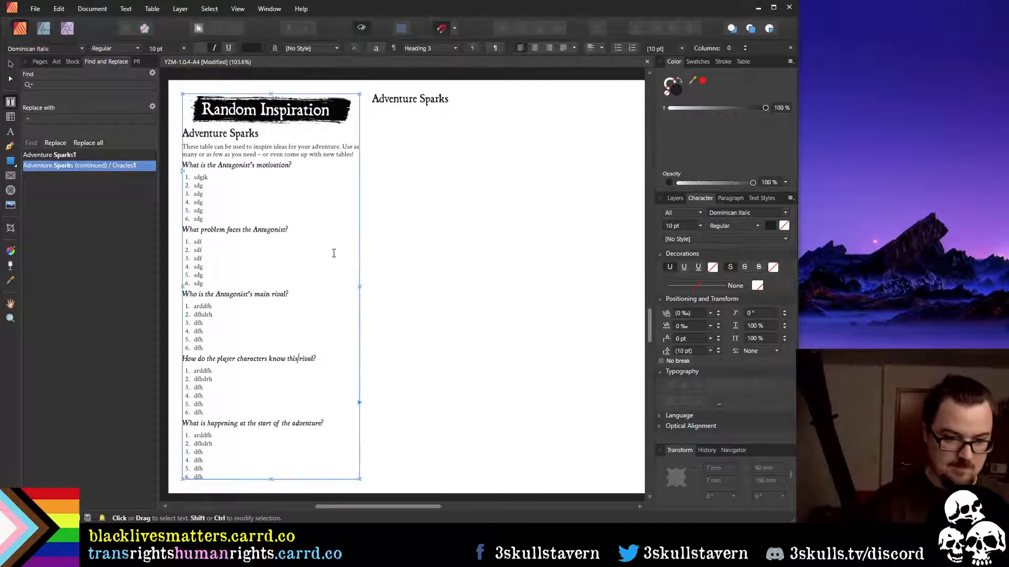
{"action": "key", "text": "BackSpace"}
{"action": "key", "text": "BackSpace"}
{"action": "type", "text": "e"}
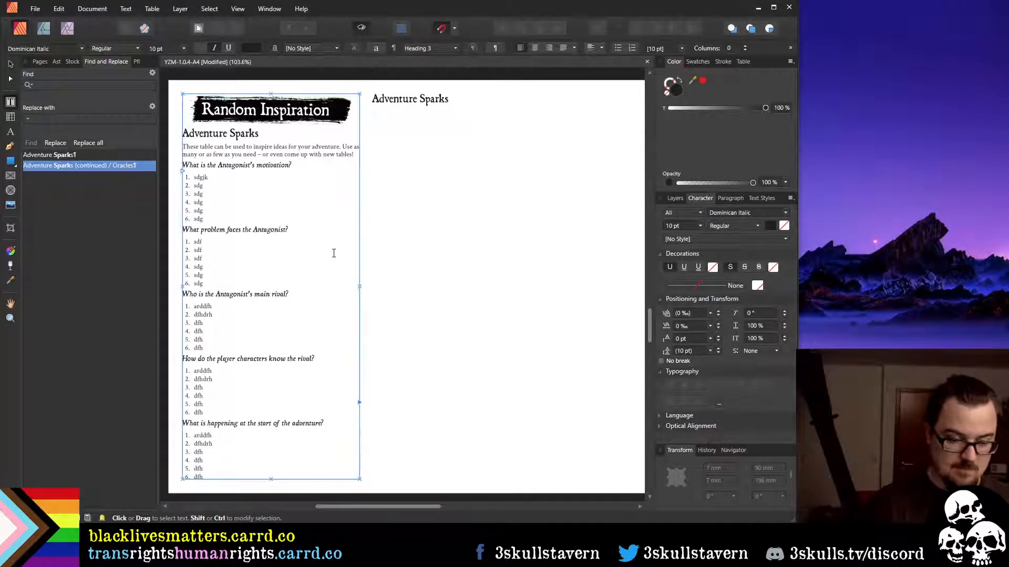
{"action": "key", "text": "ctrl+Left"}
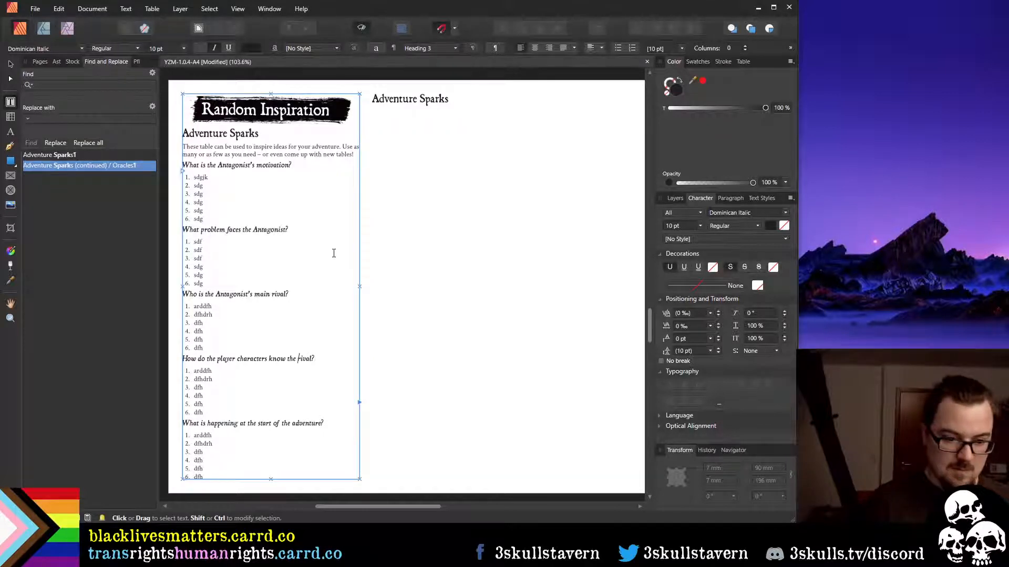
{"action": "key", "text": "Down"}
{"action": "key", "text": "Down"}
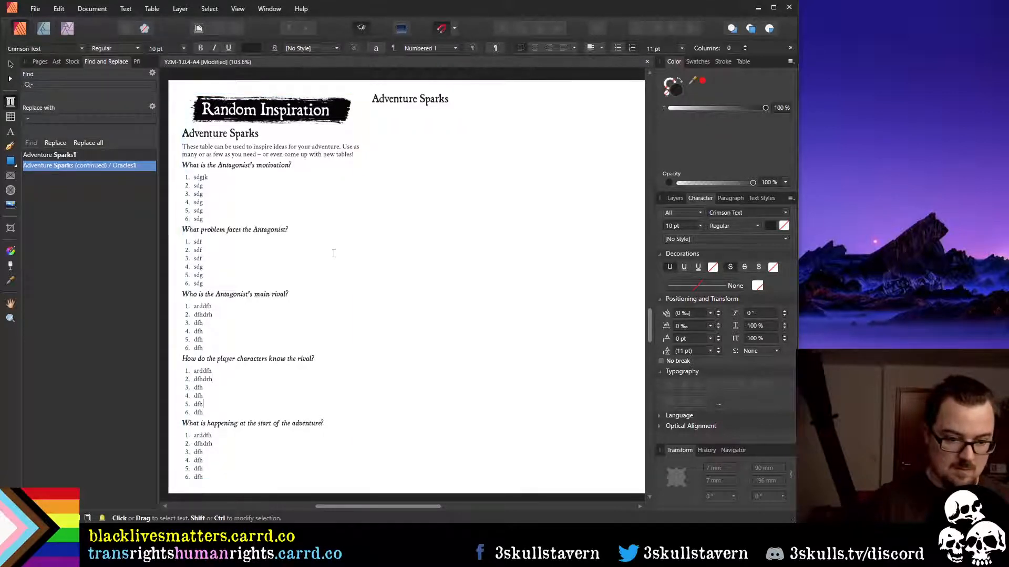
{"action": "key", "text": "Up"}
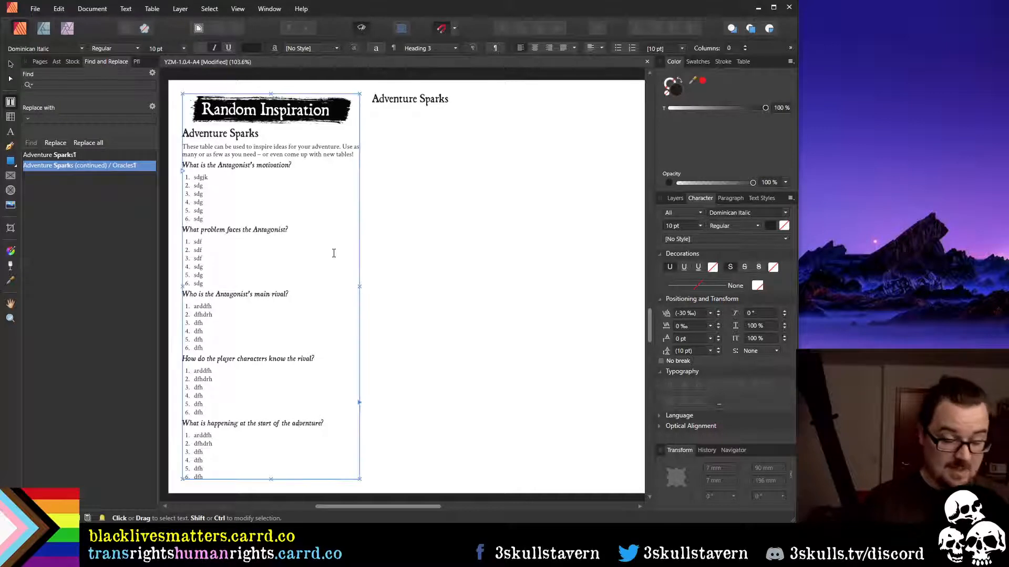
Delete the leftover "Adventure Sparks" heading and the empty numbered line from the second column
{"action": "left_click", "coordinate": [460, 95]}
{"action": "key", "text": "shift+Home"}
{"action": "key", "text": "BackSpace"}
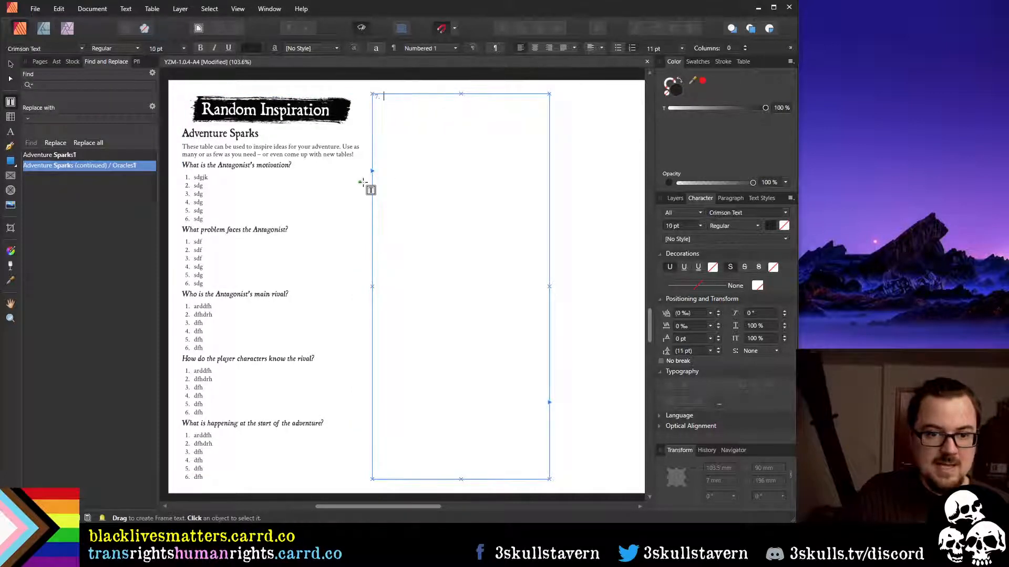
{"action": "key", "text": "BackSpace"}
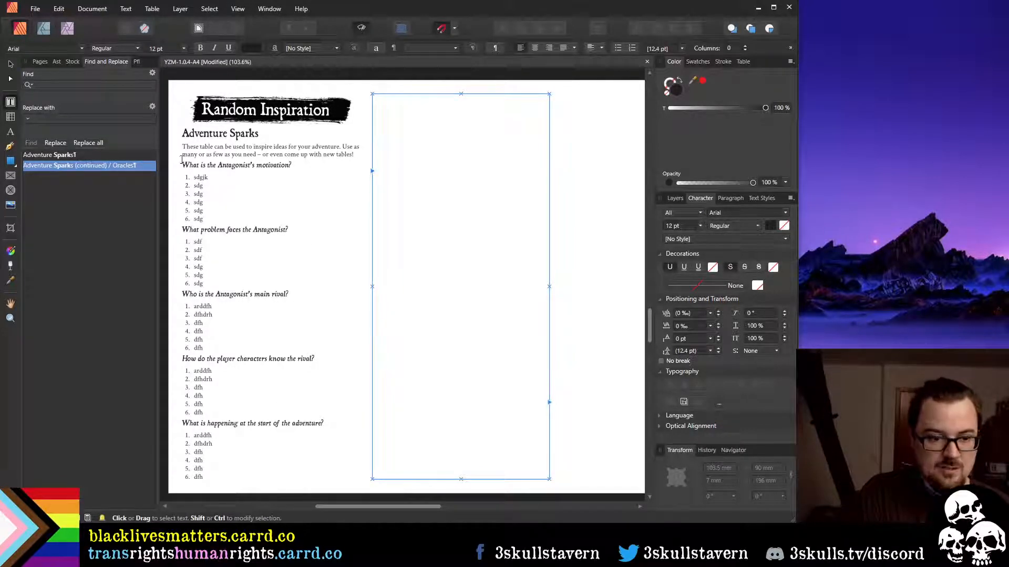
Duplicate all five titled tables from the first column into the empty second column
{"action": "left_click_drag", "start_coordinate": [182, 163], "coordinate": [201, 477]}
{"action": "key", "text": "ctrl+c"}
{"action": "left_click", "coordinate": [395, 115]}
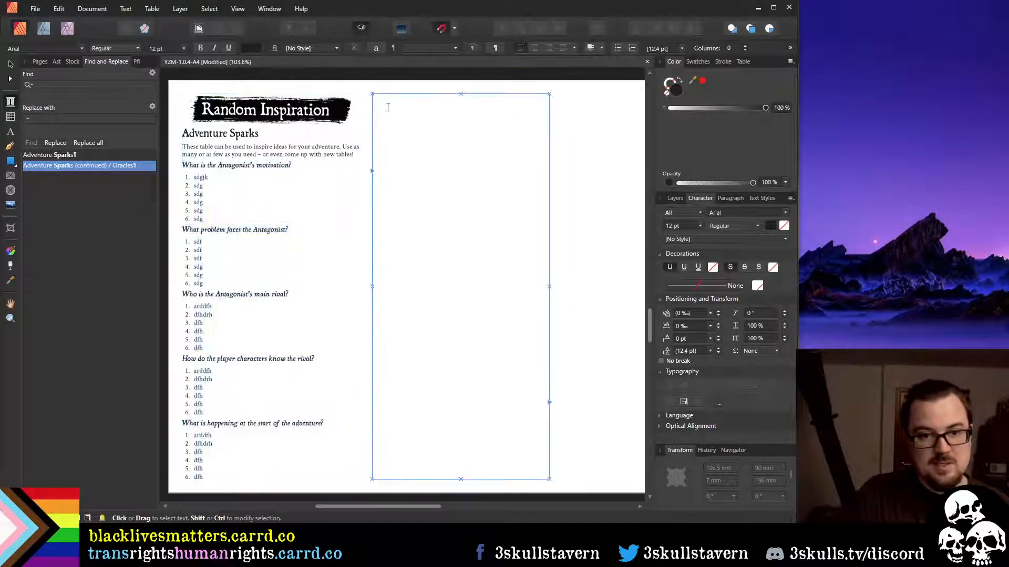
{"action": "key", "text": "ctrl+v"}
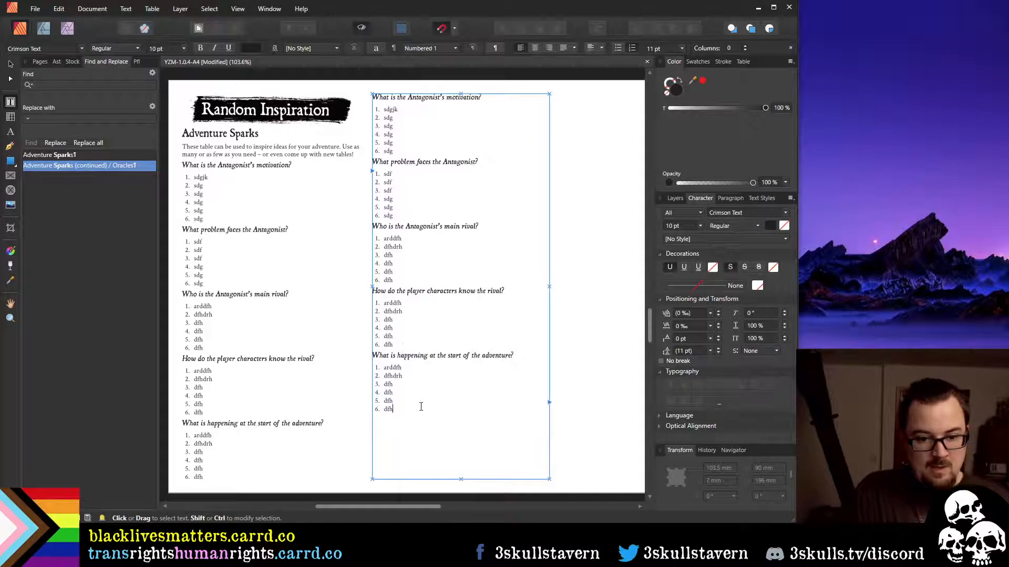
Duplicate the second column's last table, including its title, directly below itself as a sixth table
{"action": "left_click_drag", "start_coordinate": [419, 409], "coordinate": [374, 356]}
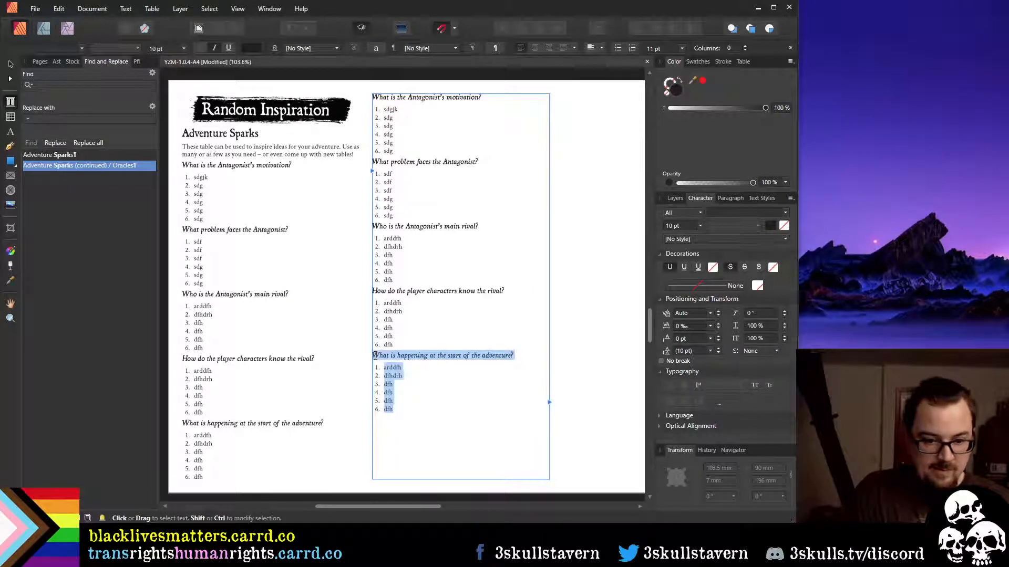
{"action": "left_click", "coordinate": [411, 432]}
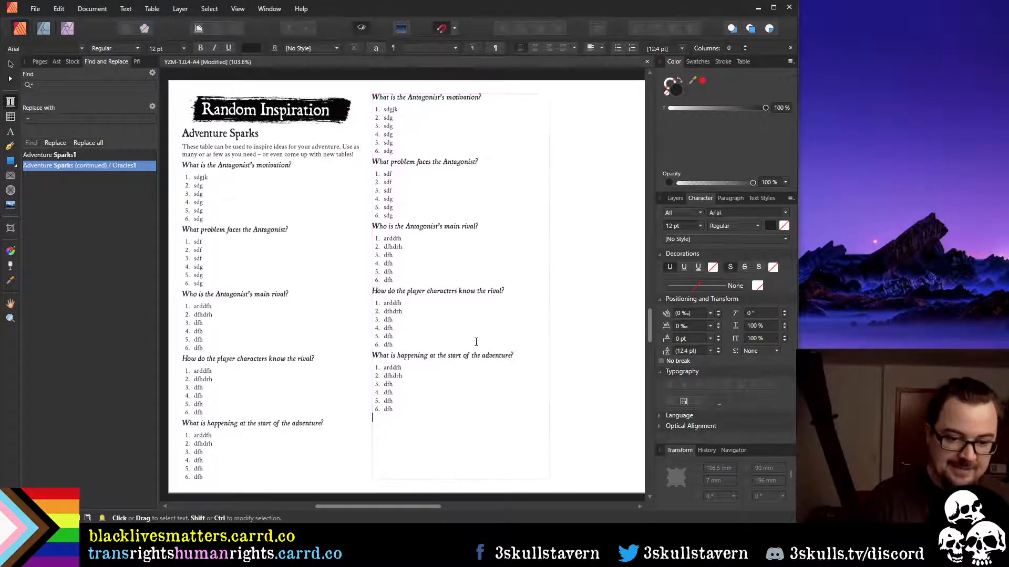
{"action": "key", "text": "BackSpace"}
{"action": "key", "text": "ctrl+v"}
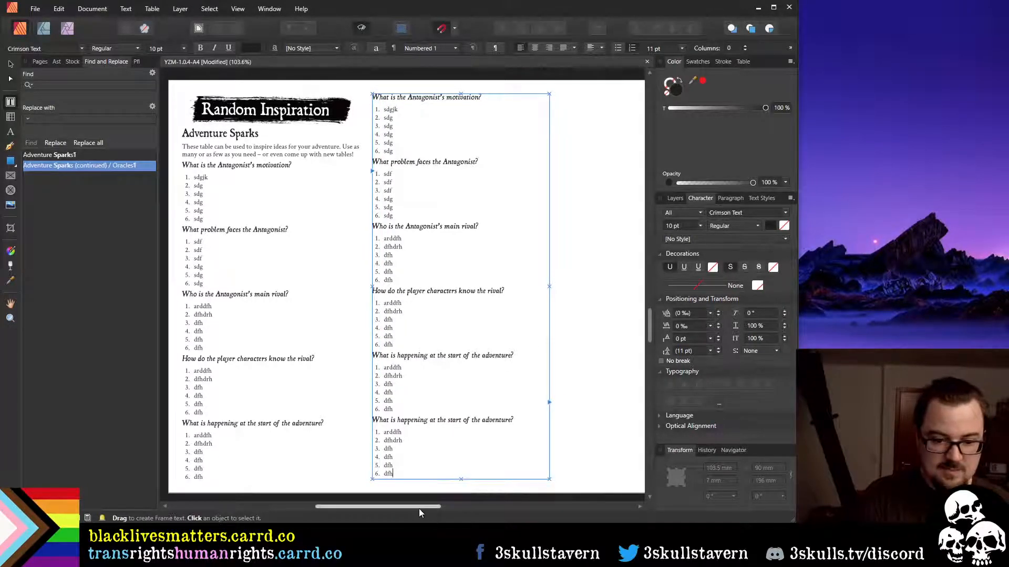
Duplicate all six tables from the second column into the page's third column
{"action": "left_click_drag", "start_coordinate": [418, 508], "coordinate": [464, 507]}
{"action": "left_click_drag", "start_coordinate": [347, 478], "coordinate": [265, 95]}
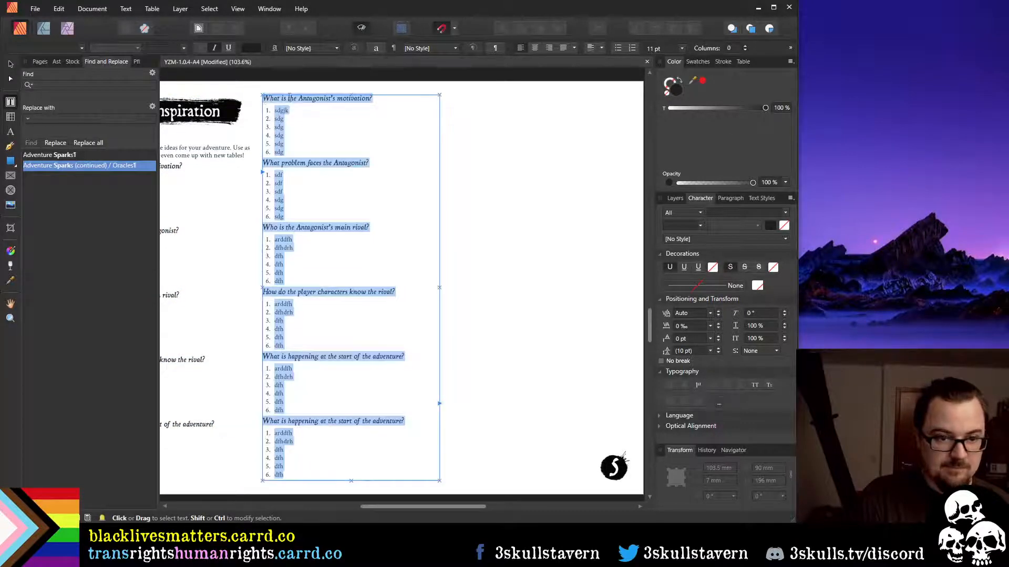
{"action": "left_click", "coordinate": [335, 476]}
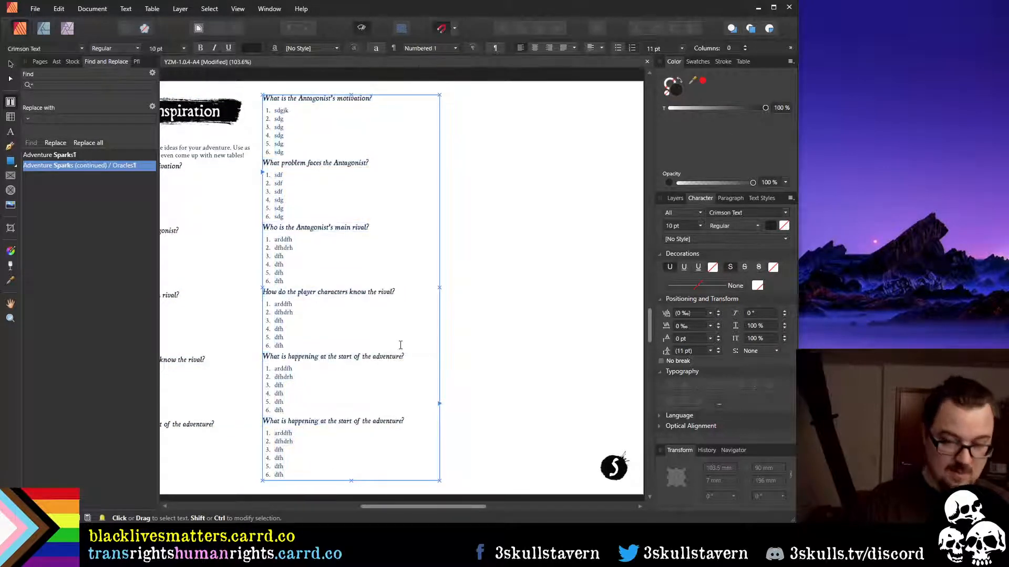
{"action": "key", "text": "Return"}
{"action": "key", "text": "BackSpace"}
{"action": "key", "text": "ctrl+v"}
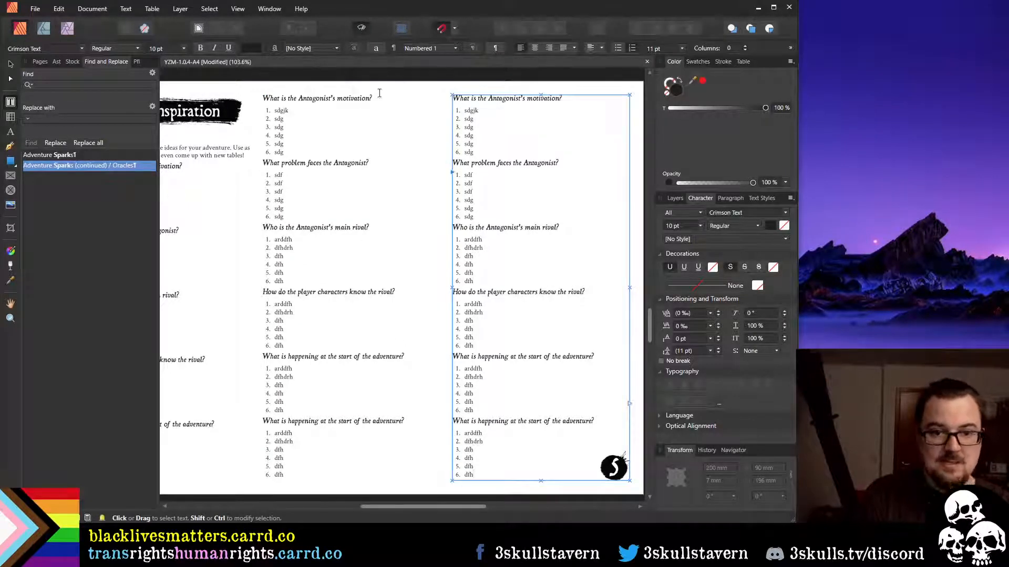
Replace the titles of the second column's first five tables with the placeholder "TBC"
{"action": "left_click_drag", "start_coordinate": [374, 99], "coordinate": [262, 98]}
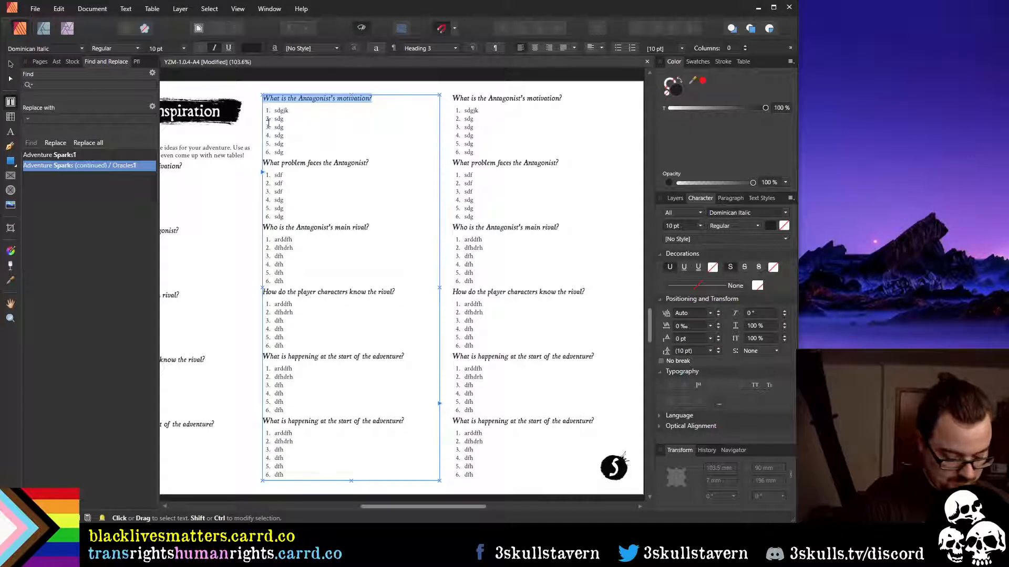
{"action": "type", "text": "TBC"}
{"action": "double_click", "coordinate": [273, 98]}
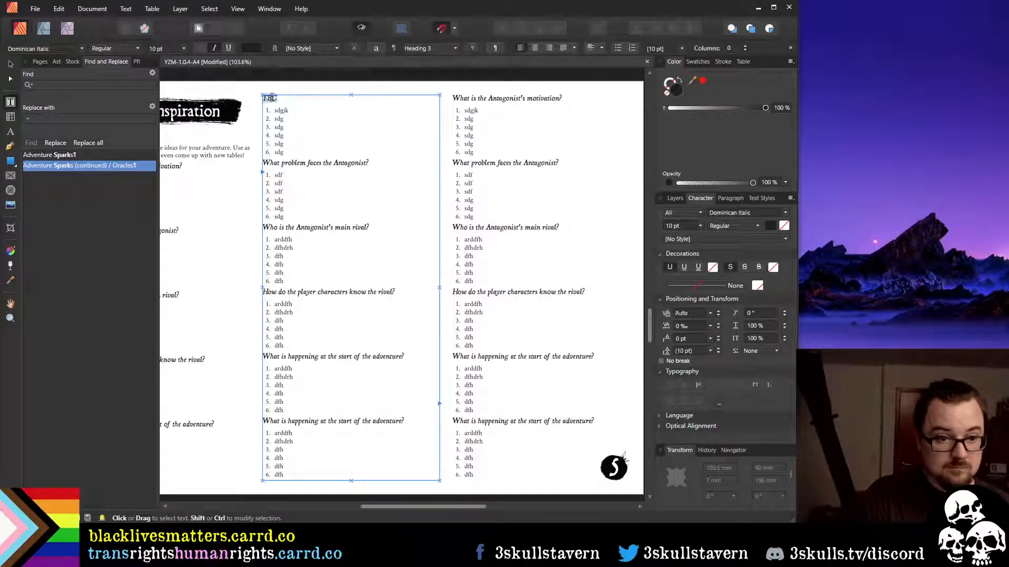
{"action": "left_click_drag", "start_coordinate": [384, 160], "coordinate": [262, 163]}
{"action": "type", "text": "TBC"}
{"action": "left_click_drag", "start_coordinate": [377, 228], "coordinate": [262, 227]}
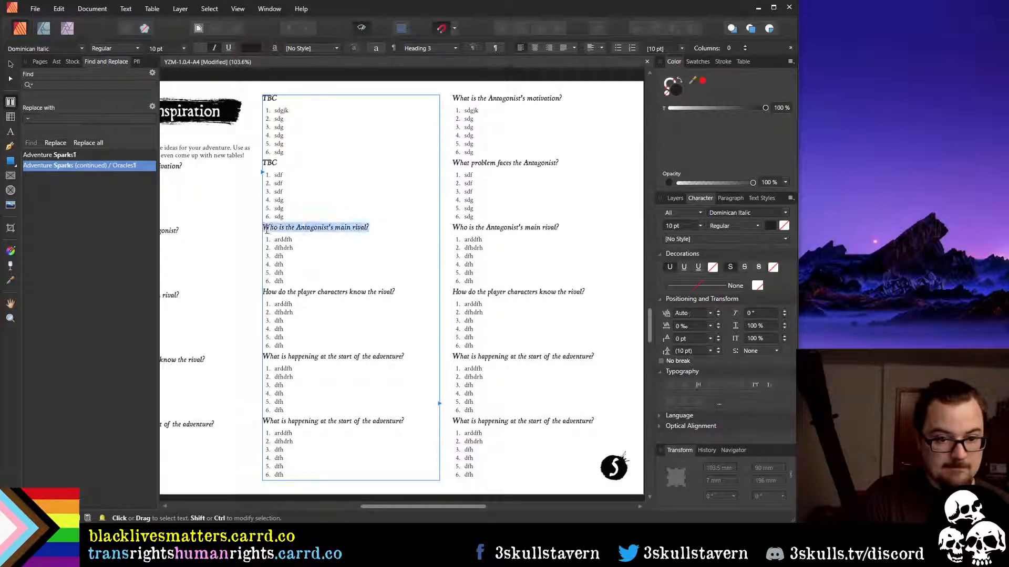
{"action": "type", "text": "TBC"}
{"action": "left_click_drag", "start_coordinate": [395, 292], "coordinate": [261, 291]}
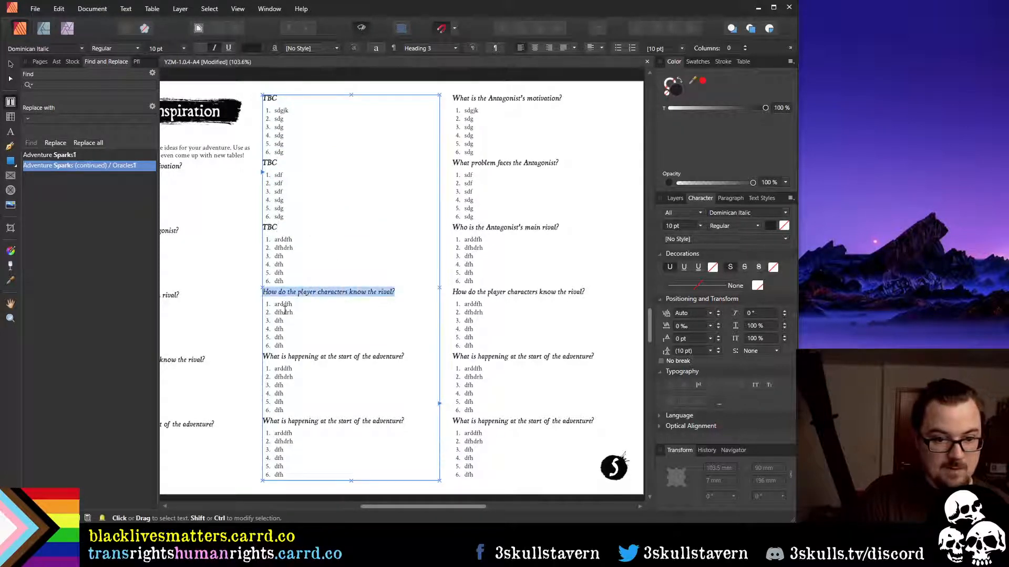
{"action": "type", "text": "TBC"}
{"action": "left_click_drag", "start_coordinate": [408, 357], "coordinate": [260, 357]}
{"action": "type", "text": "TBC"}
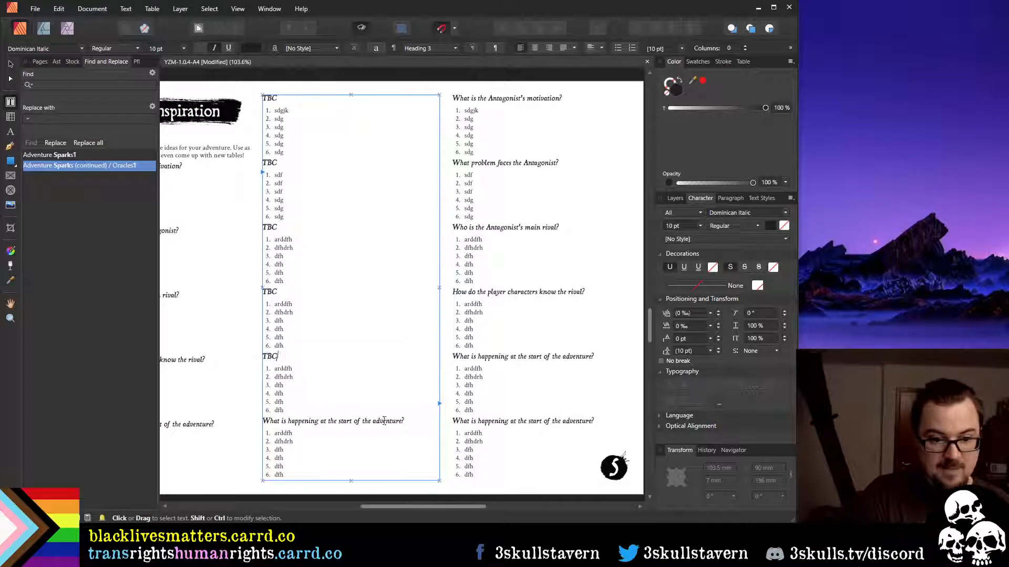
Replace the last heading of the middle column and the first heading of the third column with "TBC" on the Random Inspiration page
{"action": "left_click_drag", "start_coordinate": [410, 421], "coordinate": [262, 422]}
{"action": "type", "text": "TBC"}
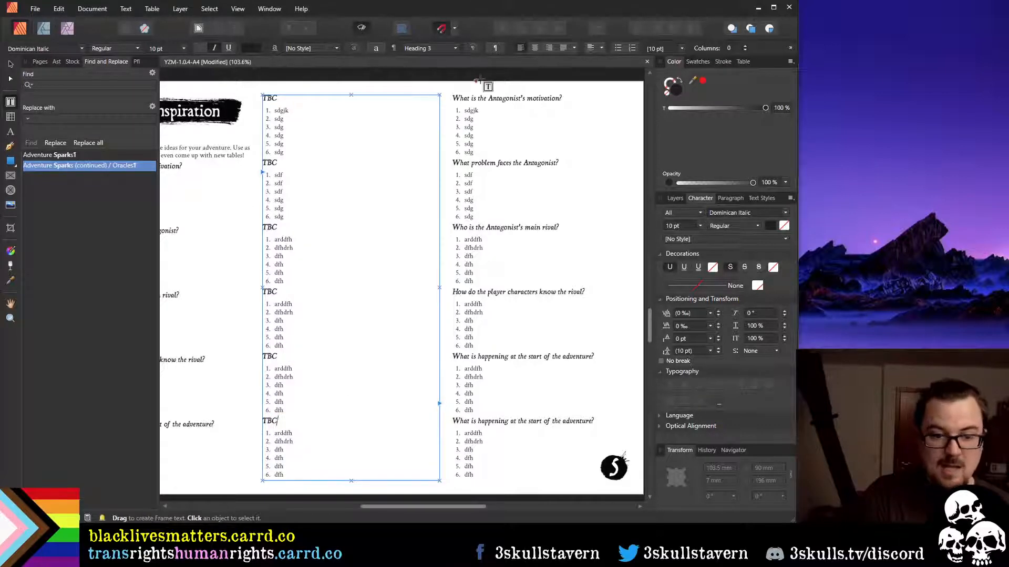
{"action": "left_click", "coordinate": [548, 95]}
{"action": "left_click_drag", "start_coordinate": [563, 98], "coordinate": [452, 98]}
{"action": "type", "text": "TBC"}
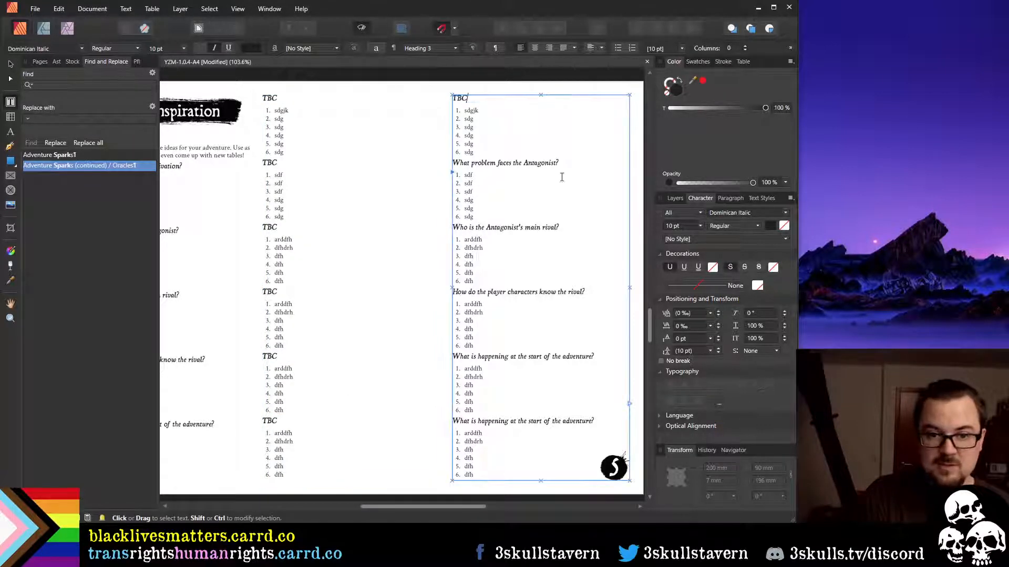
Replace the second, third and fourth question headings of the third column with "TBC"
{"action": "left_click_drag", "start_coordinate": [575, 159], "coordinate": [459, 164]}
{"action": "type", "text": "TBC"}
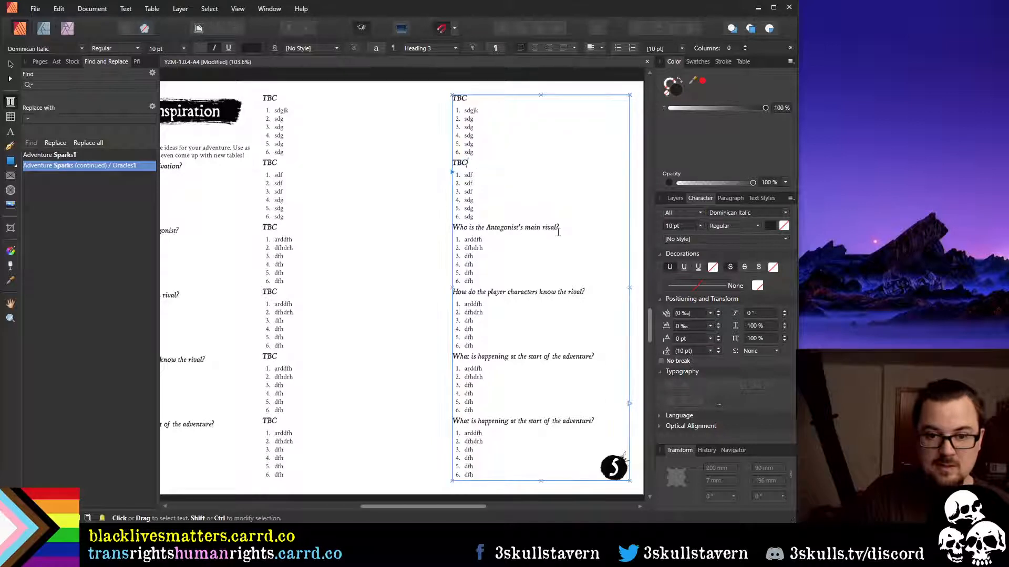
{"action": "left_click_drag", "start_coordinate": [559, 228], "coordinate": [452, 229]}
{"action": "type", "text": "TBC"}
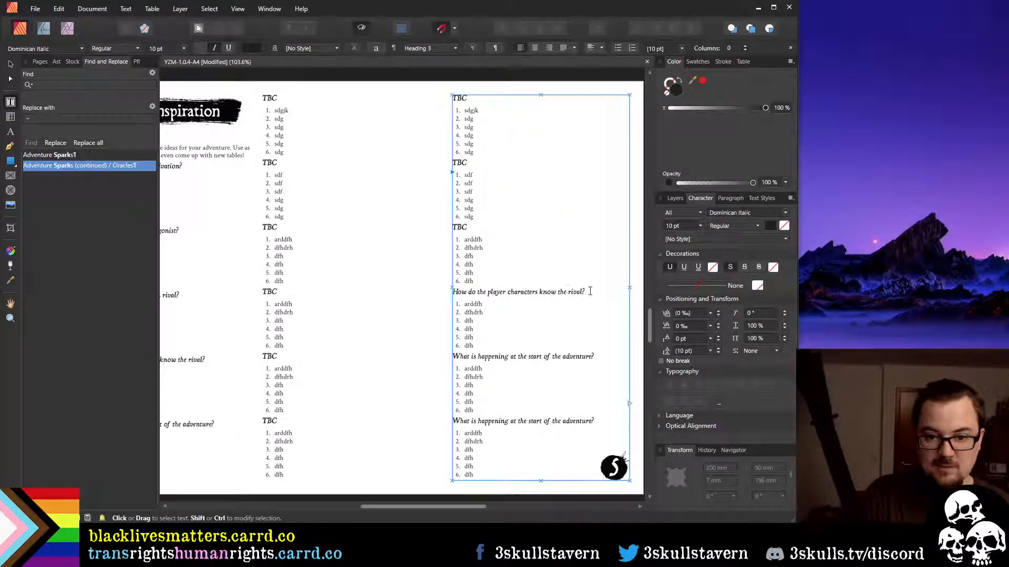
{"action": "left_click_drag", "start_coordinate": [586, 292], "coordinate": [452, 293]}
{"action": "type", "text": "TBC"}
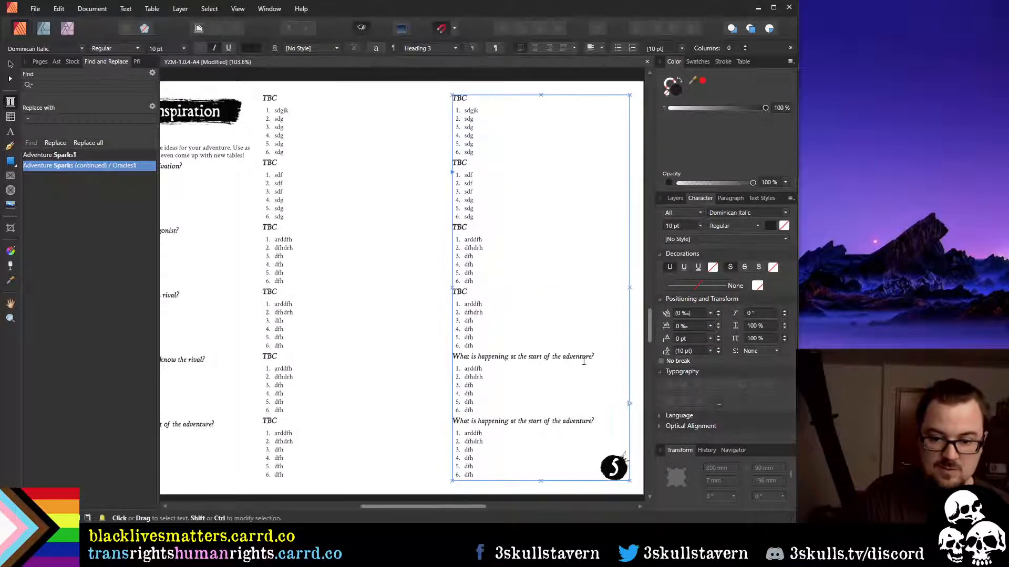
Replace both "What is happening at the start of the adventure?" headings in the third column with "TBC"
{"action": "left_click_drag", "start_coordinate": [595, 358], "coordinate": [443, 362]}
{"action": "left_click", "coordinate": [482, 358]}
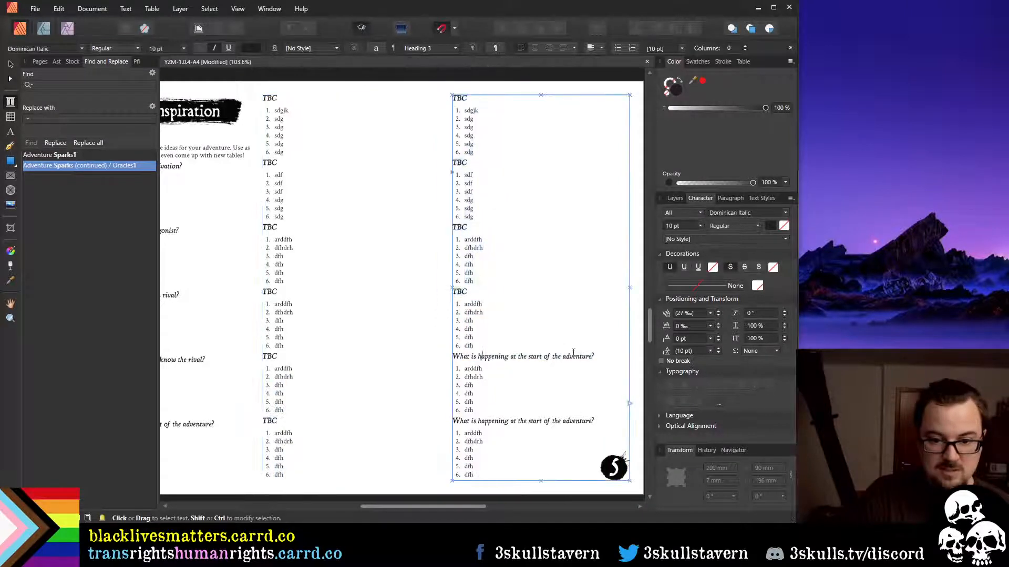
{"action": "left_click_drag", "start_coordinate": [594, 358], "coordinate": [452, 358]}
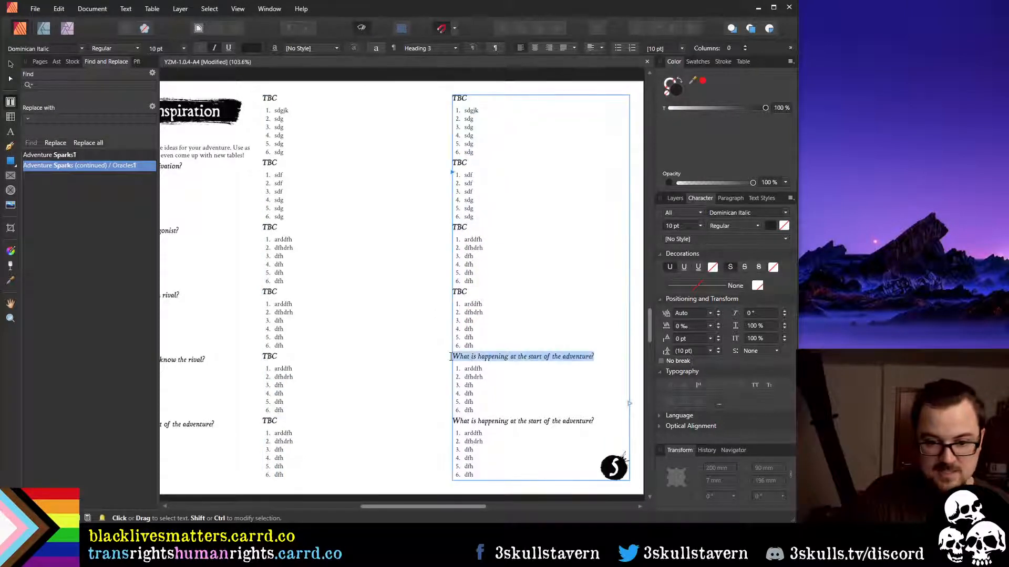
{"action": "type", "text": "TBC"}
{"action": "left_click_drag", "start_coordinate": [601, 421], "coordinate": [450, 421]}
{"action": "type", "text": "TBC"}
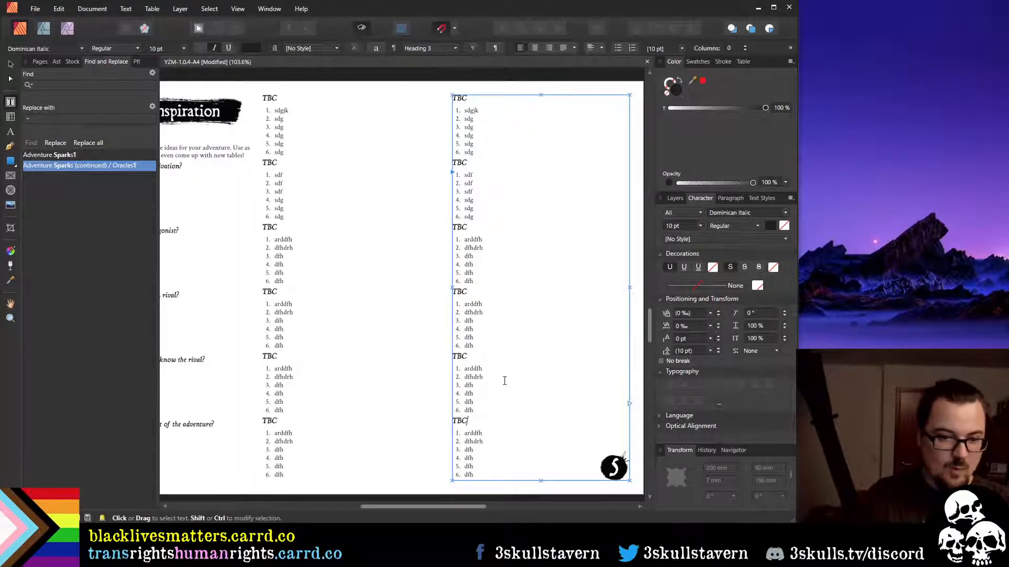
Check the placeholder tables on the Random Inspiration page and glance over the Making a Setting page that follows
{"action": "scroll", "coordinate": [504, 380], "scroll_direction": "down", "scroll_amount": 10}
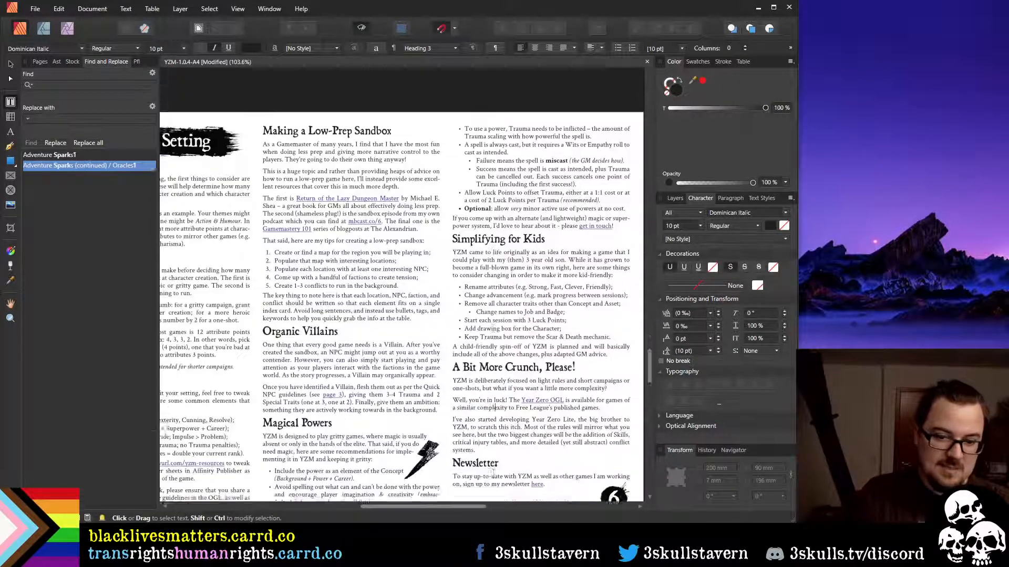
{"action": "scroll", "coordinate": [494, 408], "scroll_direction": "down", "scroll_amount": 2}
{"action": "scroll", "coordinate": [523, 353], "scroll_direction": "up", "scroll_amount": 2}
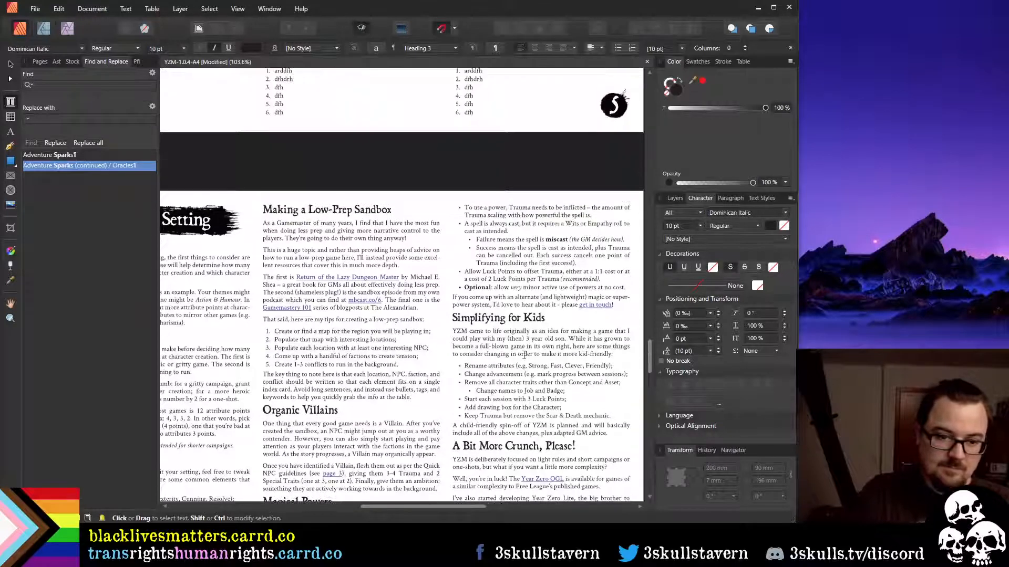
{"action": "scroll", "coordinate": [524, 355], "scroll_direction": "up", "scroll_amount": 6}
{"action": "scroll", "coordinate": [526, 356], "scroll_direction": "up", "scroll_amount": 10}
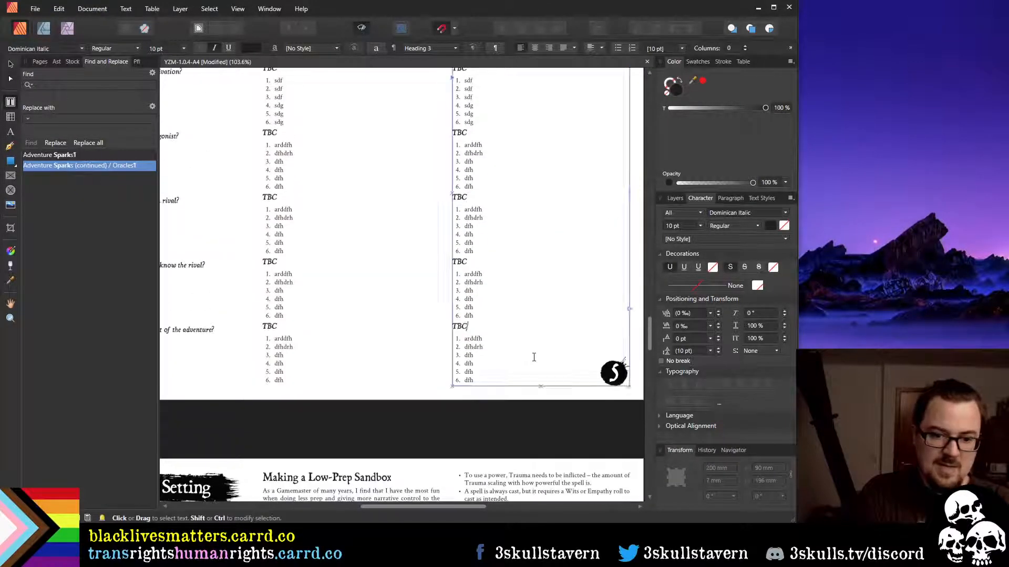
{"action": "scroll", "coordinate": [305, 344], "scroll_direction": "down", "scroll_amount": 4}
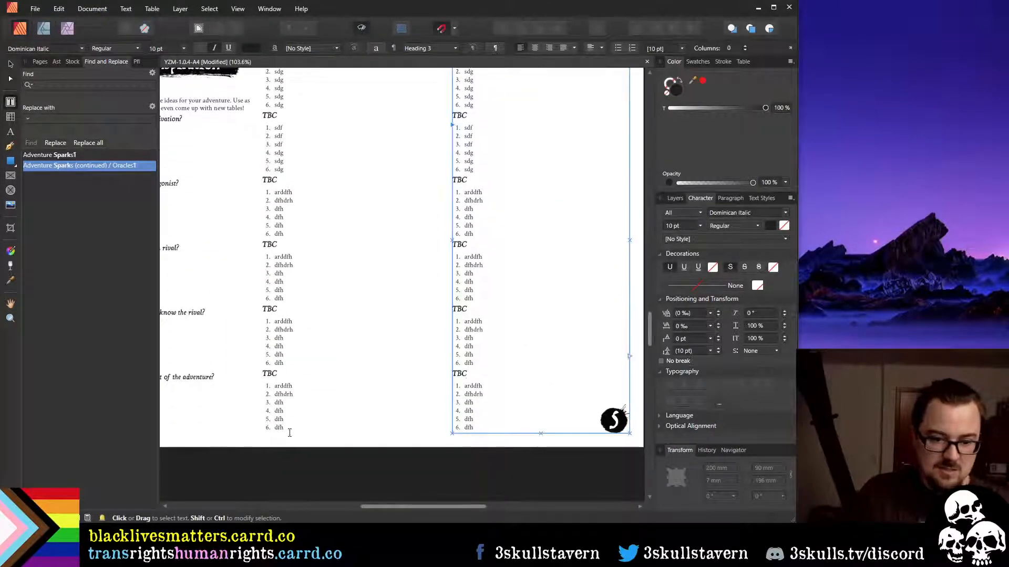
{"action": "left_click_drag", "start_coordinate": [400, 507], "coordinate": [378, 506]}
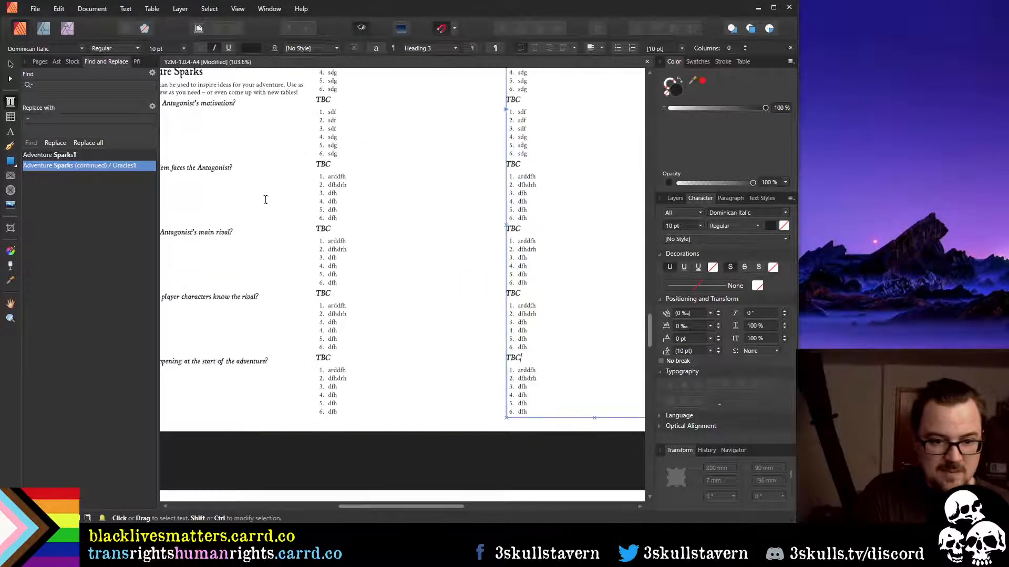
{"action": "scroll", "coordinate": [356, 203], "scroll_direction": "up", "scroll_amount": 1}
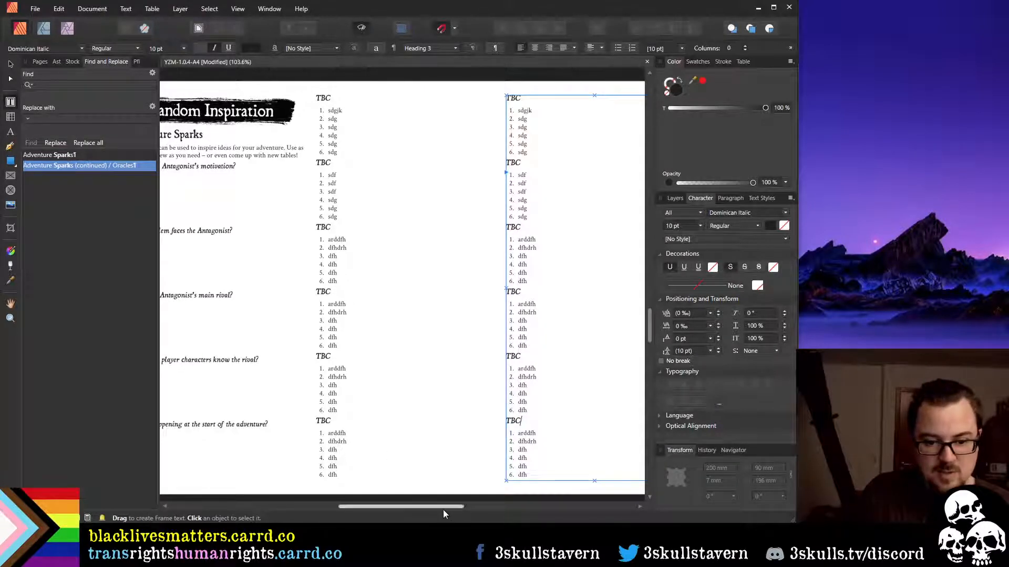
{"action": "left_click_drag", "start_coordinate": [443, 507], "coordinate": [466, 503]}
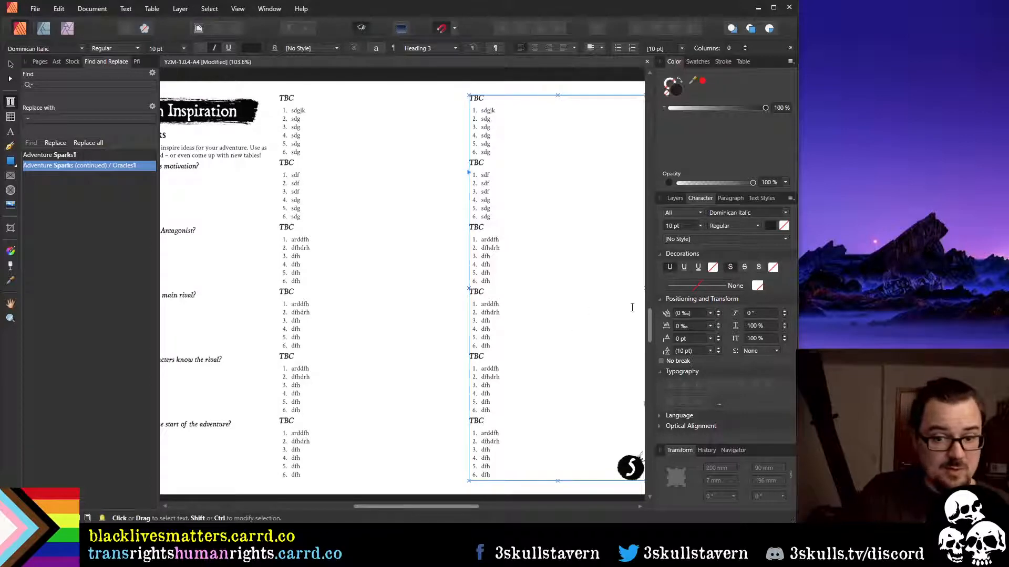
Show the page thumbnails and look through the booklet's layout from the cover to the Making a Setting page
{"action": "left_click", "coordinate": [35, 61]}
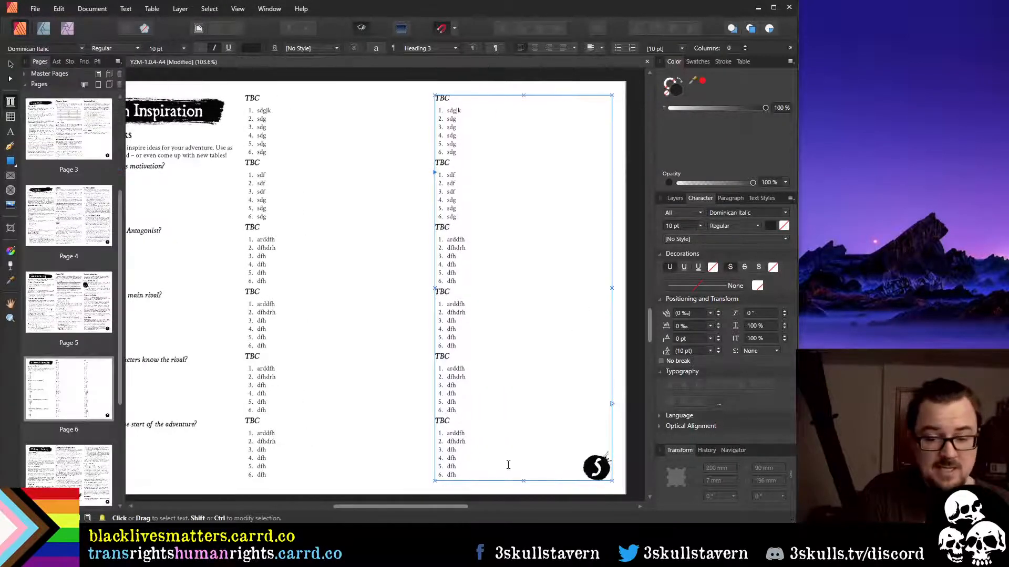
{"action": "scroll", "coordinate": [357, 371], "scroll_direction": "down", "scroll_amount": 1, "text": "ctrl"}
{"action": "scroll", "coordinate": [647, 316], "scroll_direction": "up", "scroll_amount": 1}
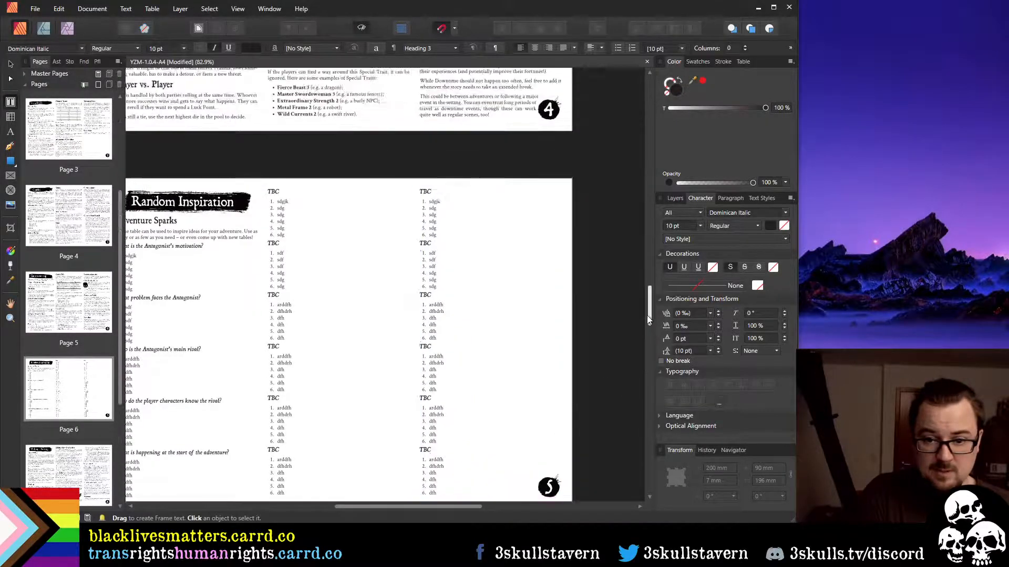
{"action": "left_click_drag", "start_coordinate": [647, 315], "coordinate": [631, 135]}
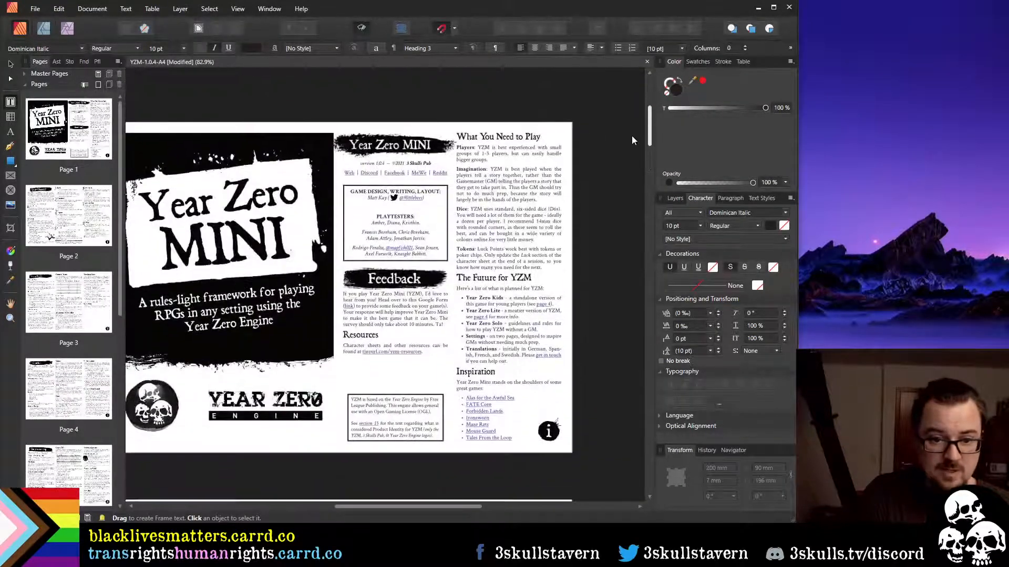
{"action": "scroll", "coordinate": [317, 387], "scroll_direction": "down", "scroll_amount": 1}
{"action": "left_click_drag", "start_coordinate": [351, 506], "coordinate": [329, 513]}
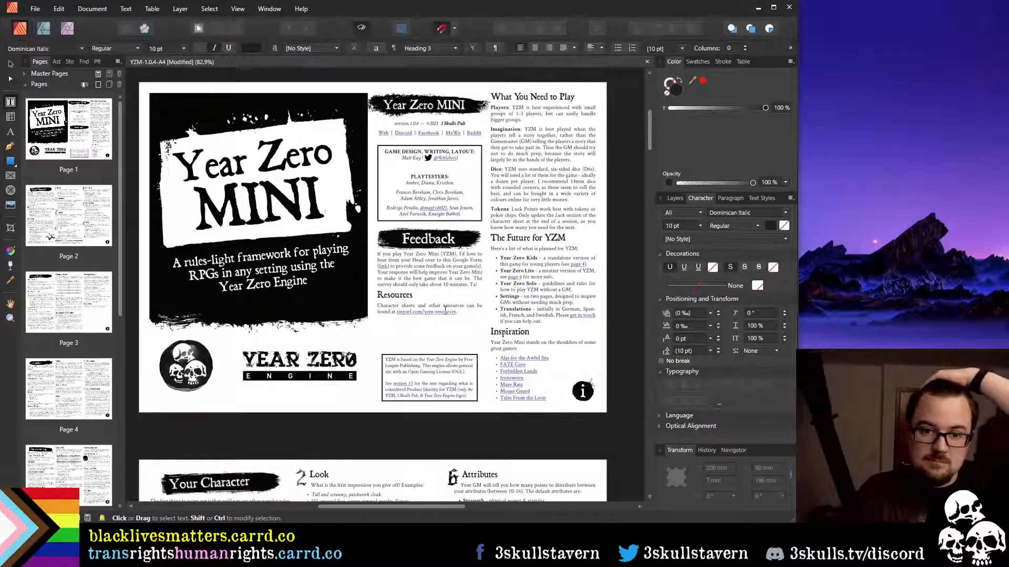
{"action": "scroll", "coordinate": [446, 324], "scroll_direction": "down", "scroll_amount": 5}
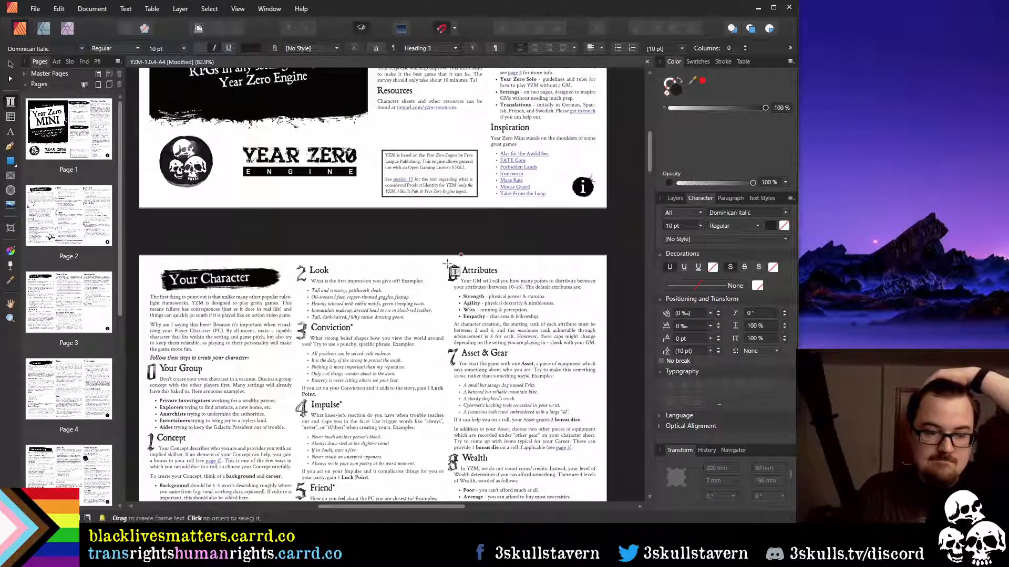
{"action": "scroll", "coordinate": [256, 401], "scroll_direction": "down", "scroll_amount": 4}
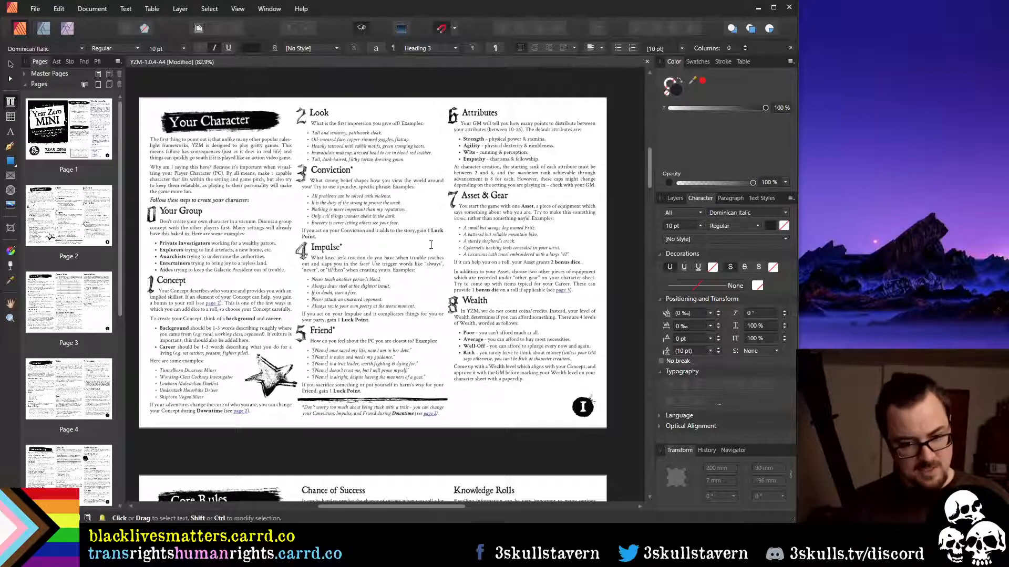
{"action": "scroll", "coordinate": [302, 365], "scroll_direction": "down", "scroll_amount": 10}
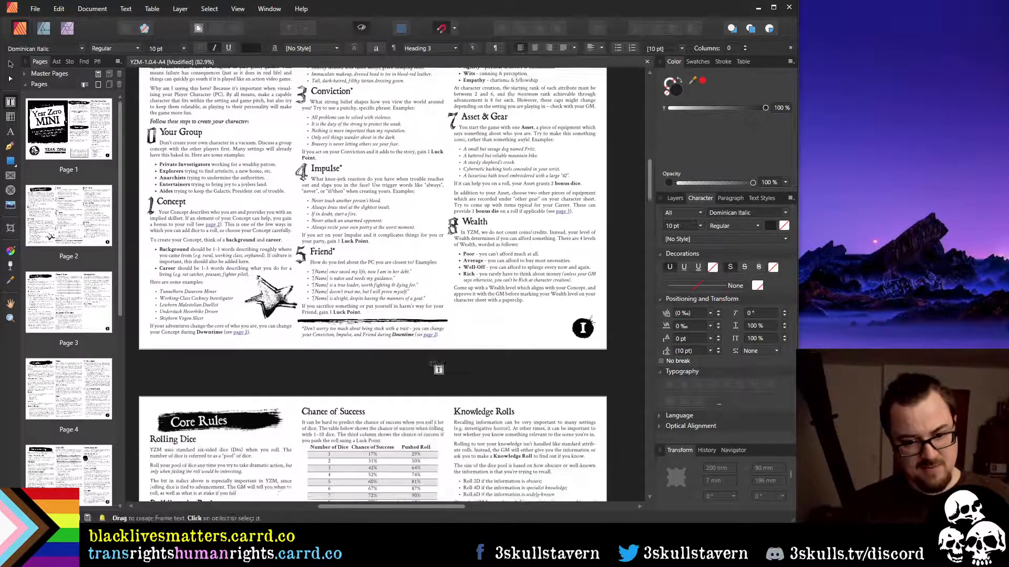
{"action": "scroll", "coordinate": [395, 358], "scroll_direction": "down", "scroll_amount": 20}
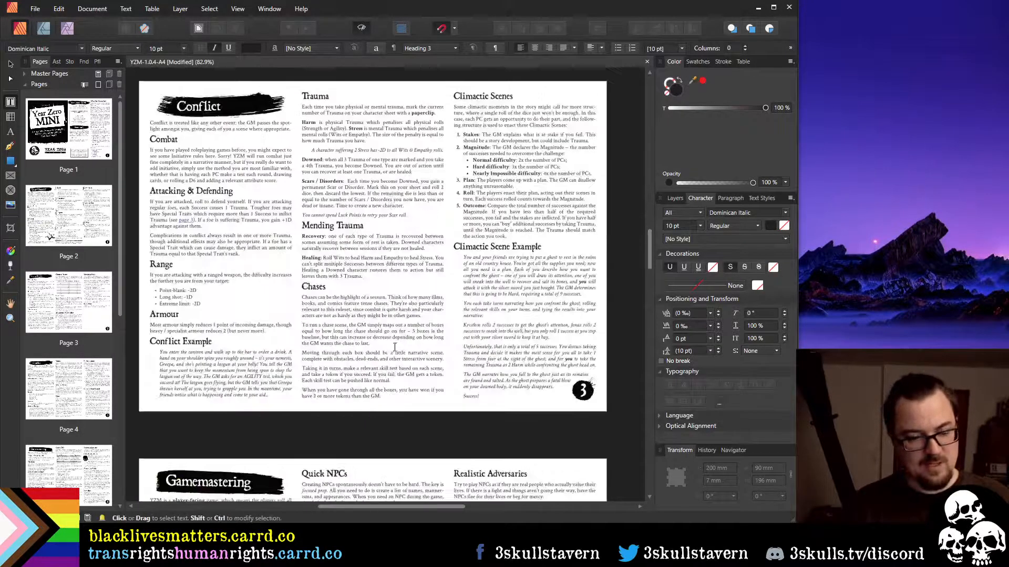
{"action": "scroll", "coordinate": [396, 328], "scroll_direction": "down", "scroll_amount": 10}
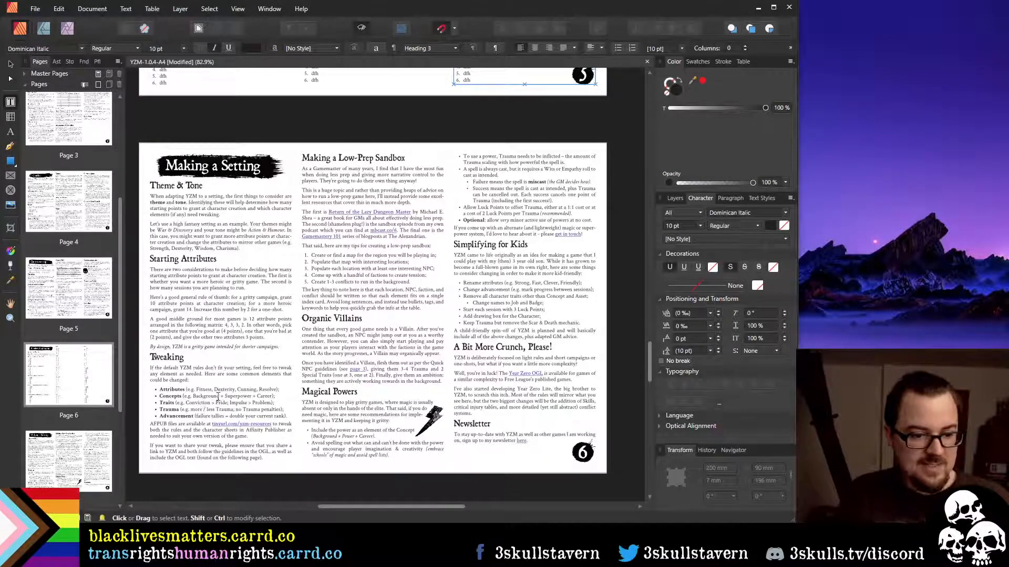
Examine the Traits bullet under Tweaking up close, selecting the replacement words "Pride" and "Problem" in turn
{"action": "scroll", "coordinate": [180, 405], "scroll_direction": "up", "scroll_amount": 5}
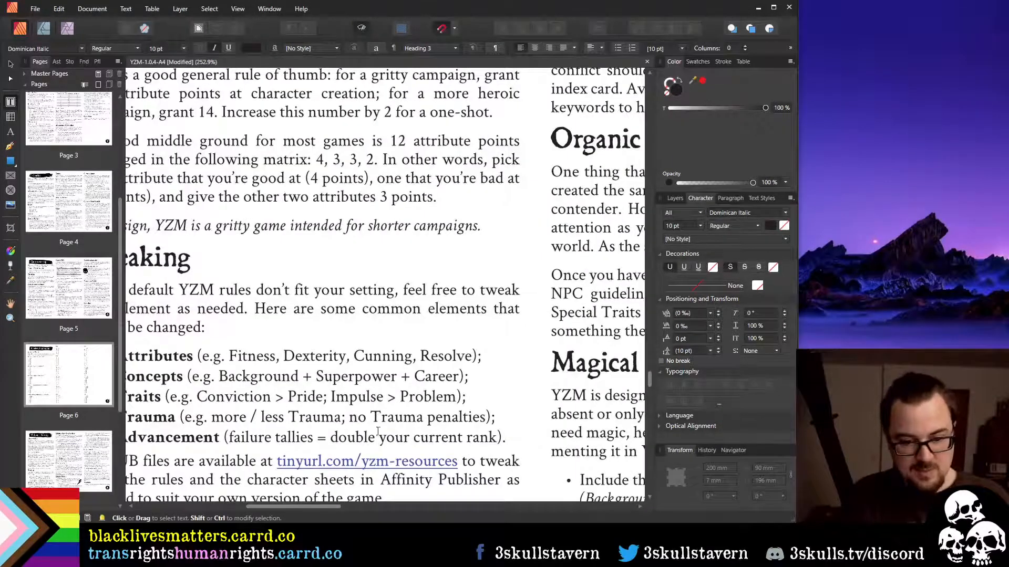
{"action": "left_click_drag", "start_coordinate": [295, 507], "coordinate": [284, 508]}
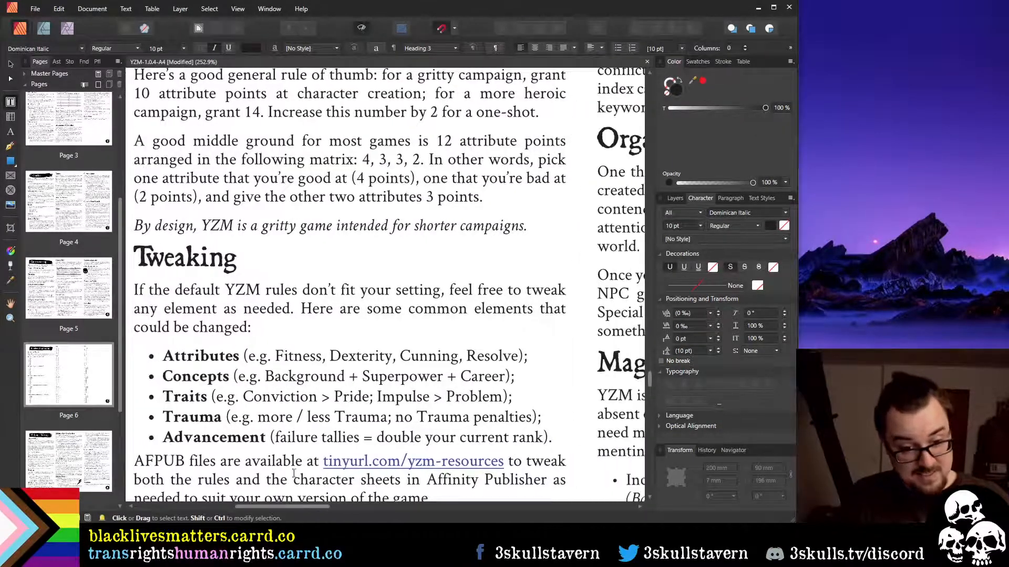
{"action": "double_click", "coordinate": [354, 398]}
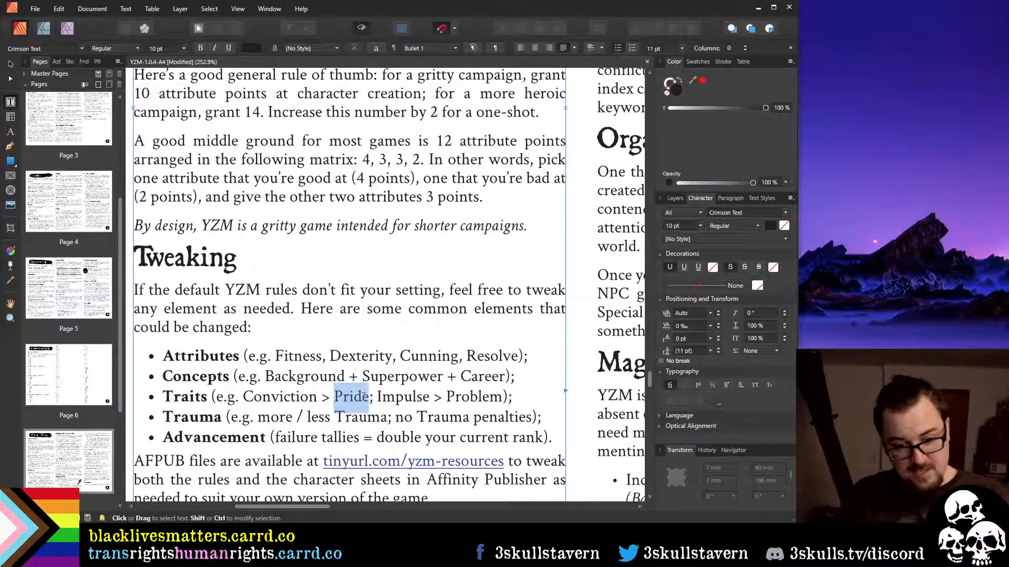
{"action": "double_click", "coordinate": [466, 396]}
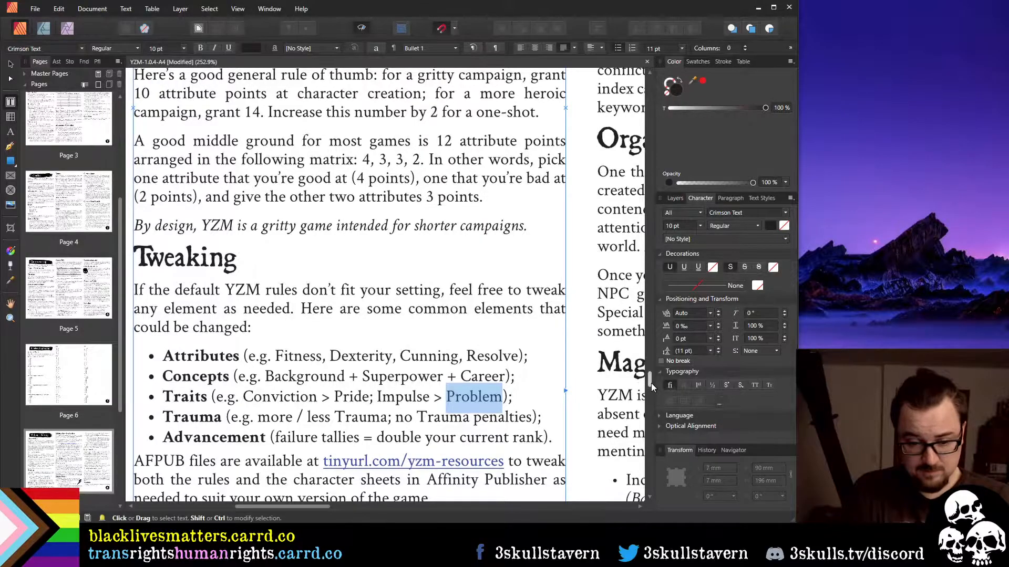
Review the character creation steps on the Your Character page and the Core Rules page after it
{"action": "left_click_drag", "start_coordinate": [651, 383], "coordinate": [659, 149]}
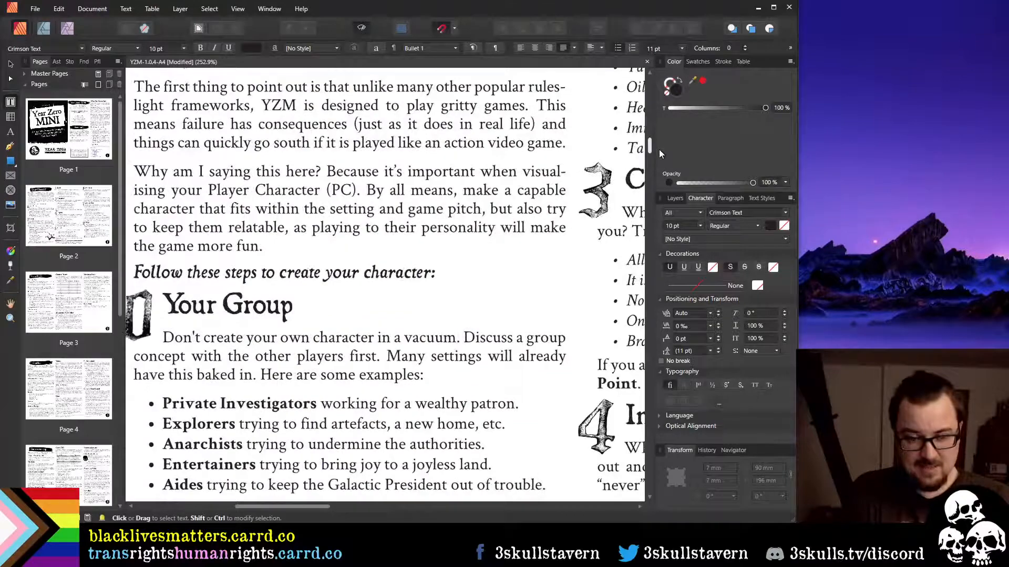
{"action": "scroll", "coordinate": [525, 257], "scroll_direction": "down", "scroll_amount": 5}
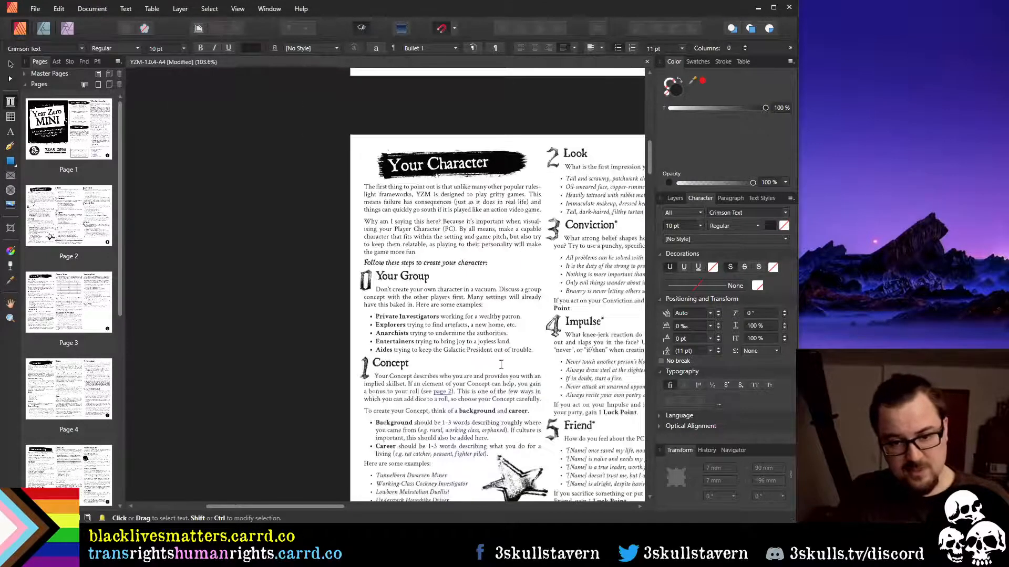
{"action": "left_click_drag", "start_coordinate": [347, 506], "coordinate": [420, 506]}
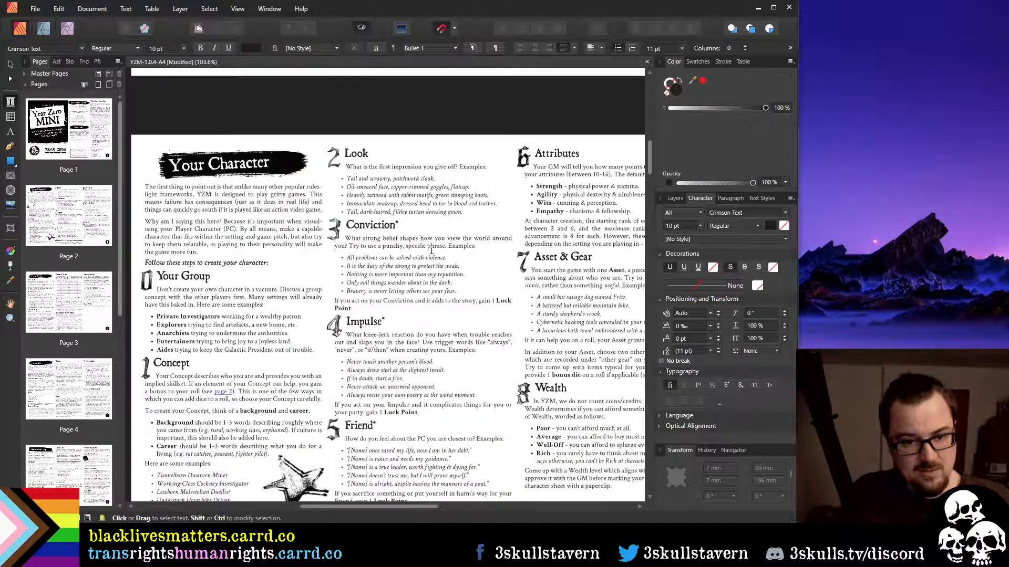
{"action": "scroll", "coordinate": [432, 250], "scroll_direction": "down", "scroll_amount": 2}
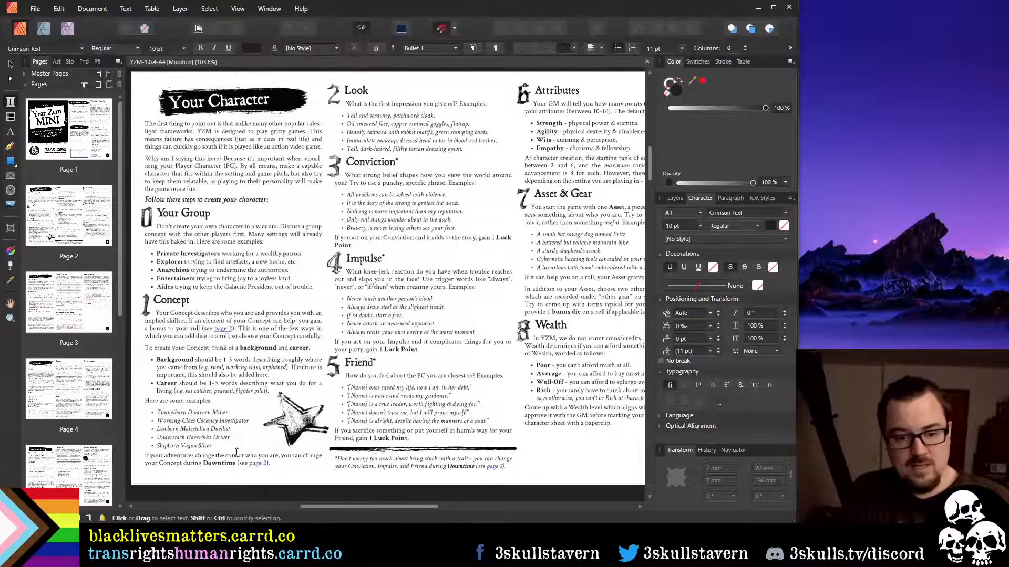
{"action": "left_click_drag", "start_coordinate": [330, 508], "coordinate": [356, 502]}
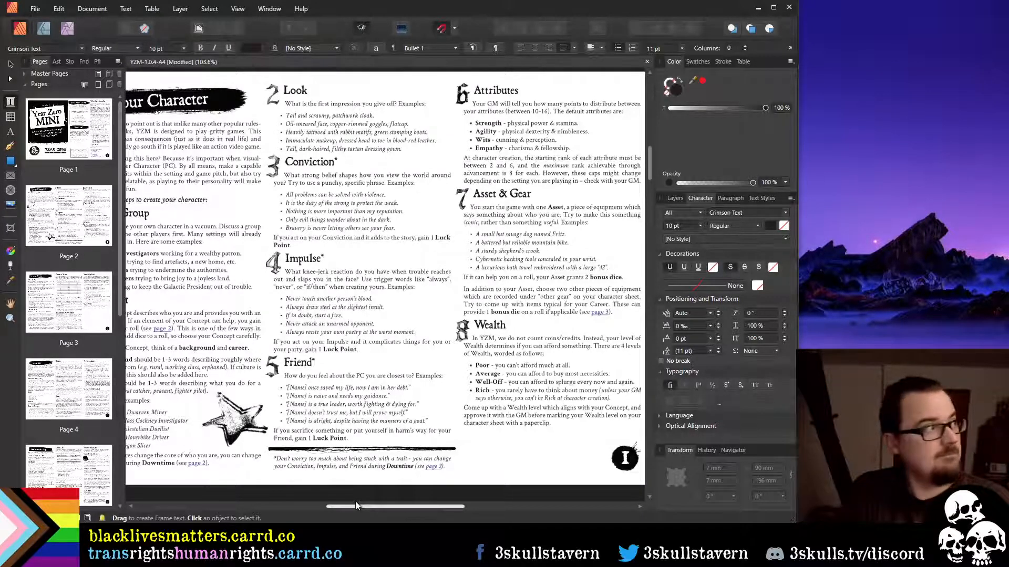
{"action": "left_click_drag", "start_coordinate": [356, 502], "coordinate": [351, 502]}
{"action": "scroll", "coordinate": [389, 365], "scroll_direction": "down", "scroll_amount": 3}
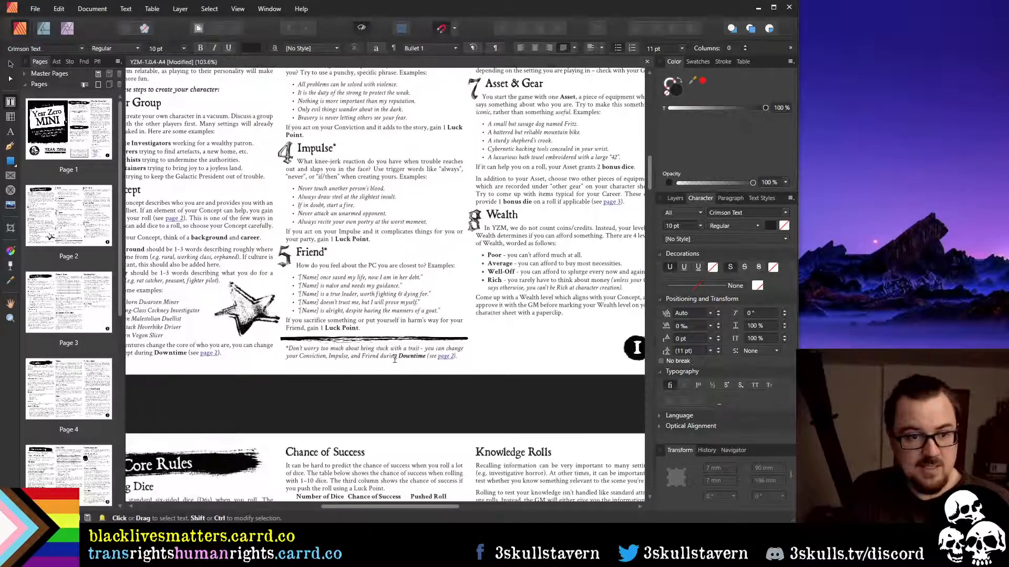
{"action": "left_click_drag", "start_coordinate": [651, 176], "coordinate": [639, 200]}
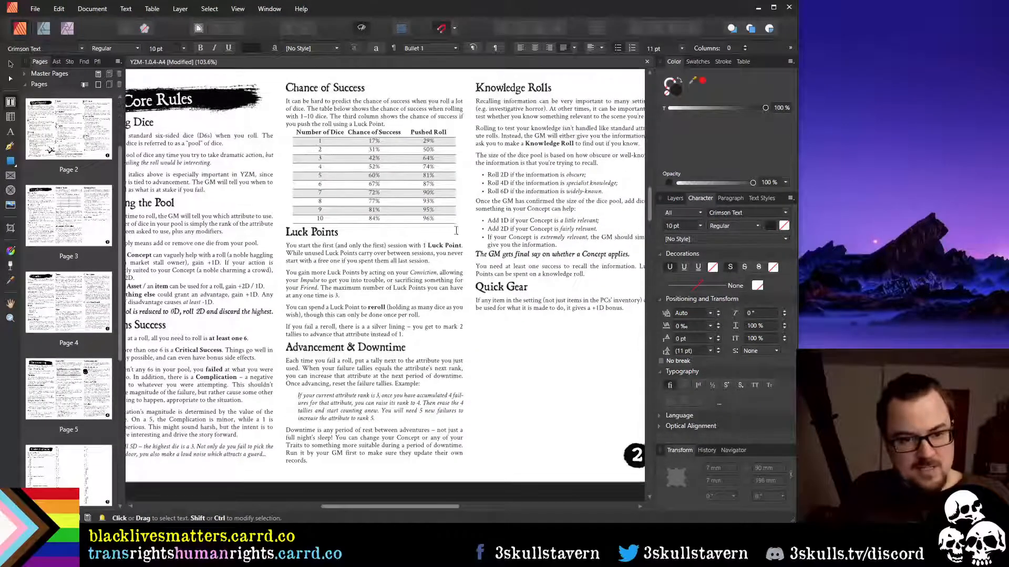
Move the Luck Points section, heading and paragraphs, ahead of the Chance of Success section on the Core Rules page
{"action": "scroll", "coordinate": [251, 297], "scroll_direction": "down", "scroll_amount": 1}
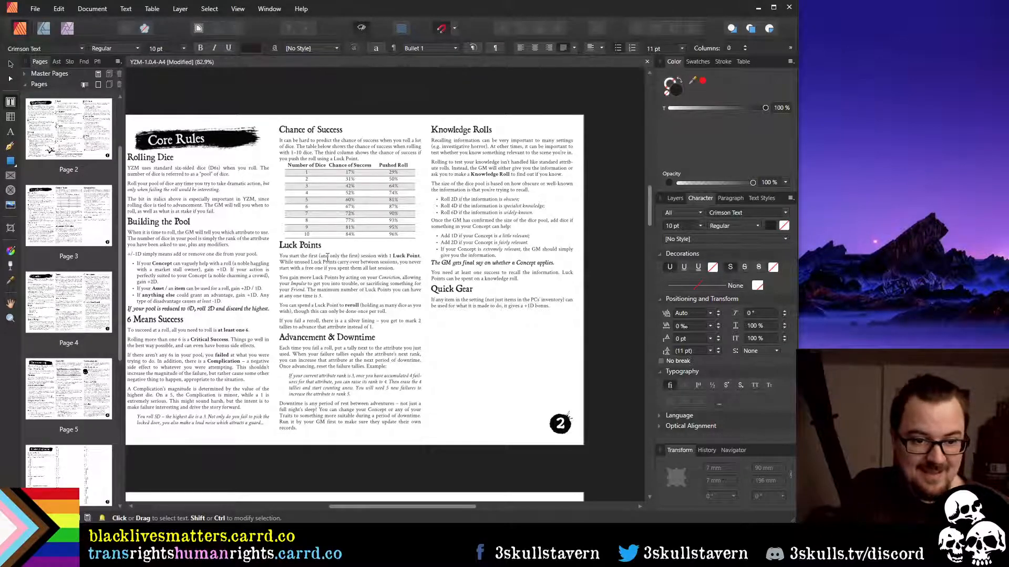
{"action": "left_click_drag", "start_coordinate": [389, 328], "coordinate": [280, 243]}
{"action": "key", "text": "ctrl+c"}
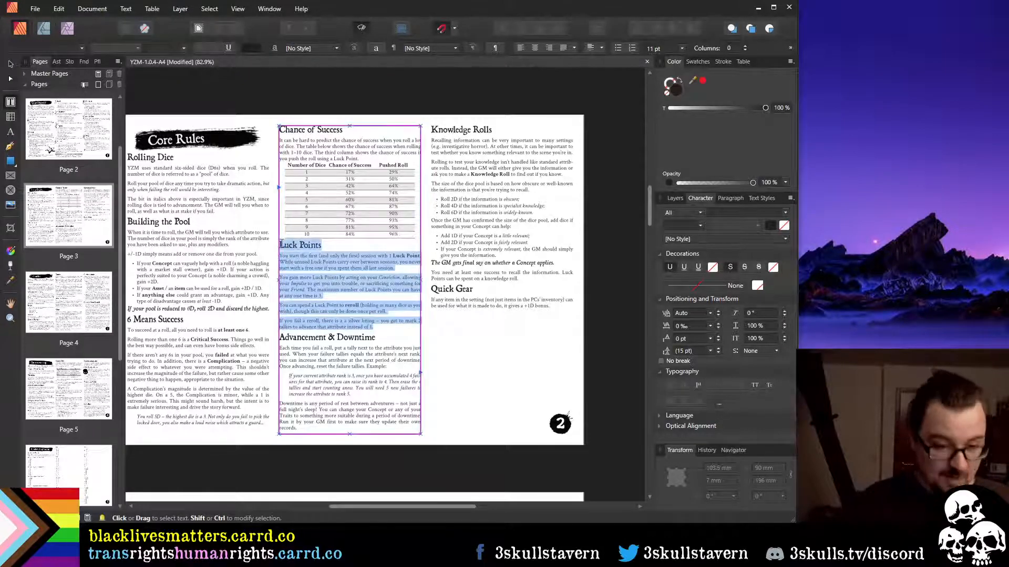
{"action": "key", "text": "Delete"}
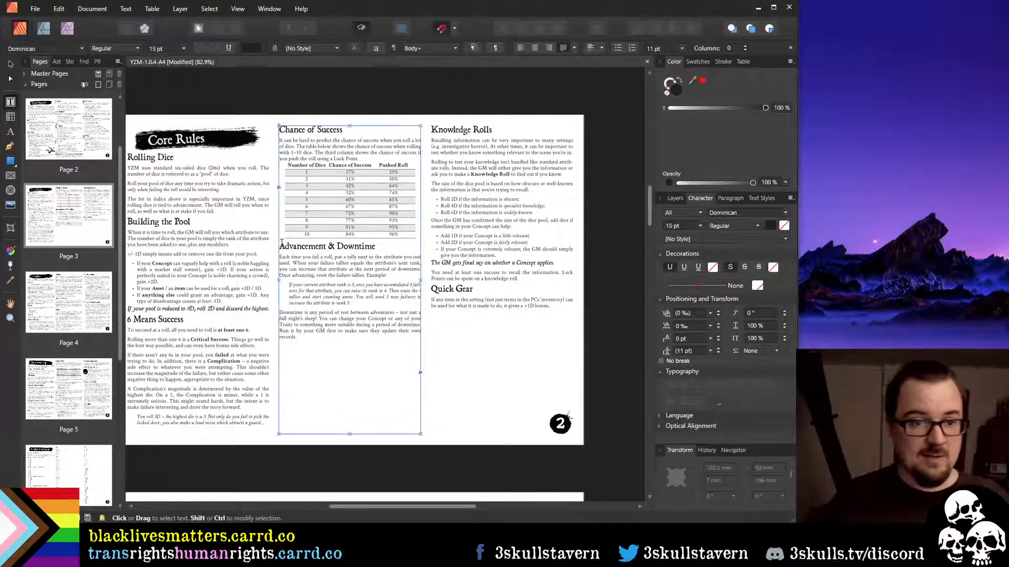
{"action": "key", "text": "ctrl+v"}
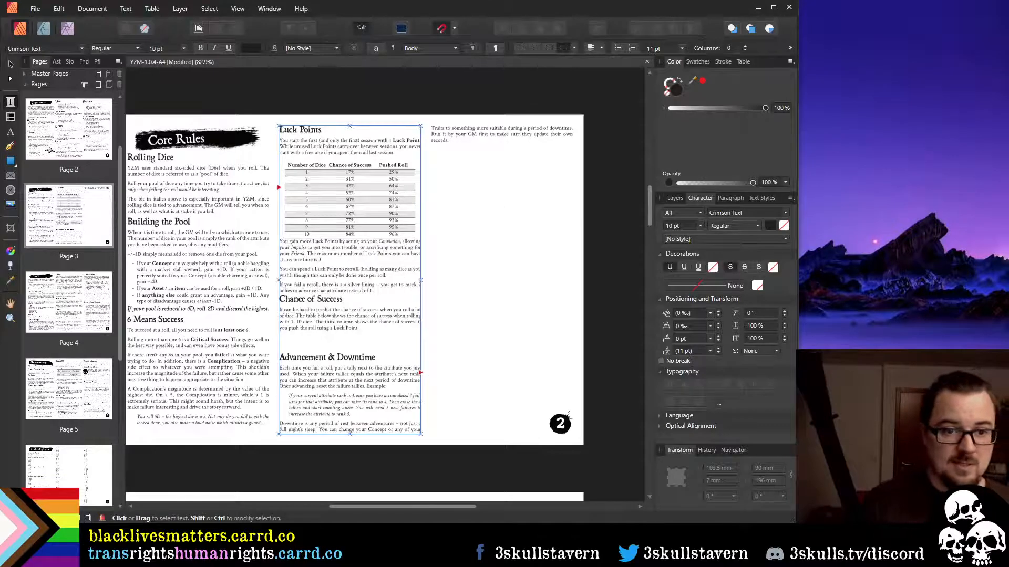
Move the dice odds table directly beneath the Chance of Success paragraph, with its top edge at about 88.3 mm
{"action": "left_click", "coordinate": [11, 64]}
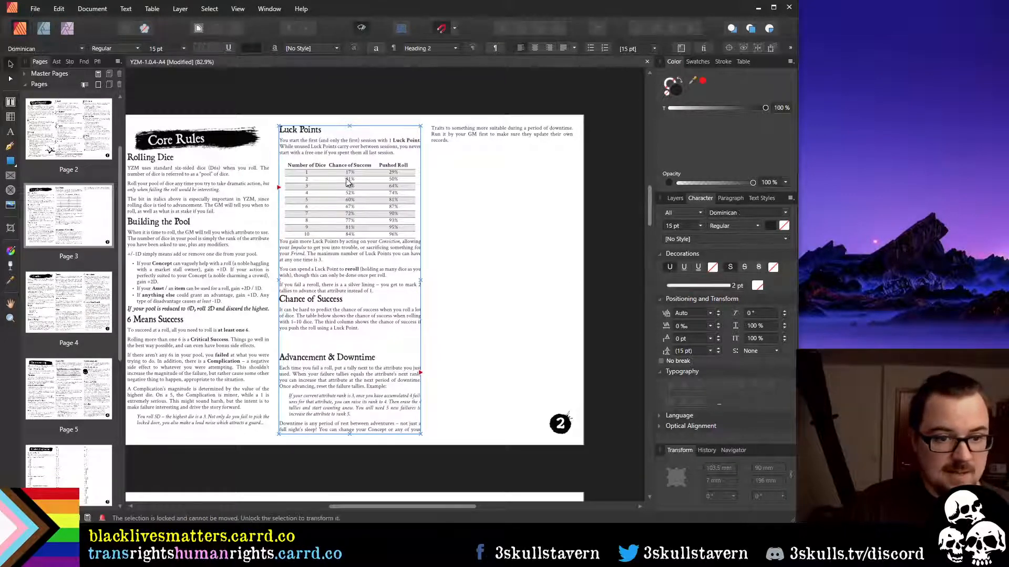
{"action": "left_click", "coordinate": [371, 198]}
{"action": "left_click_drag", "start_coordinate": [369, 196], "coordinate": [360, 286]}
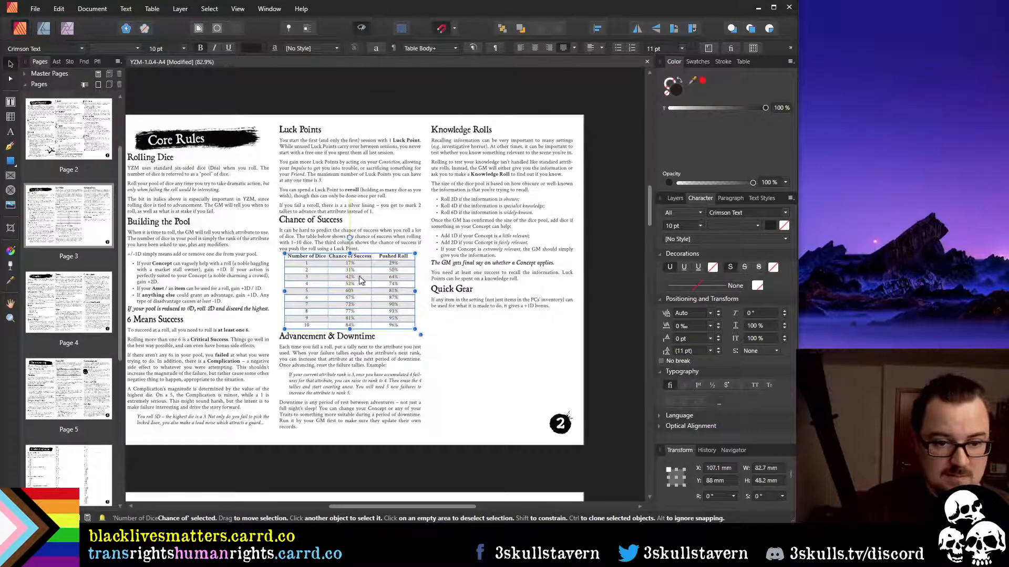
{"action": "scroll", "coordinate": [360, 278], "scroll_direction": "up", "scroll_amount": 5}
{"action": "scroll", "coordinate": [358, 272], "scroll_direction": "down", "scroll_amount": 2}
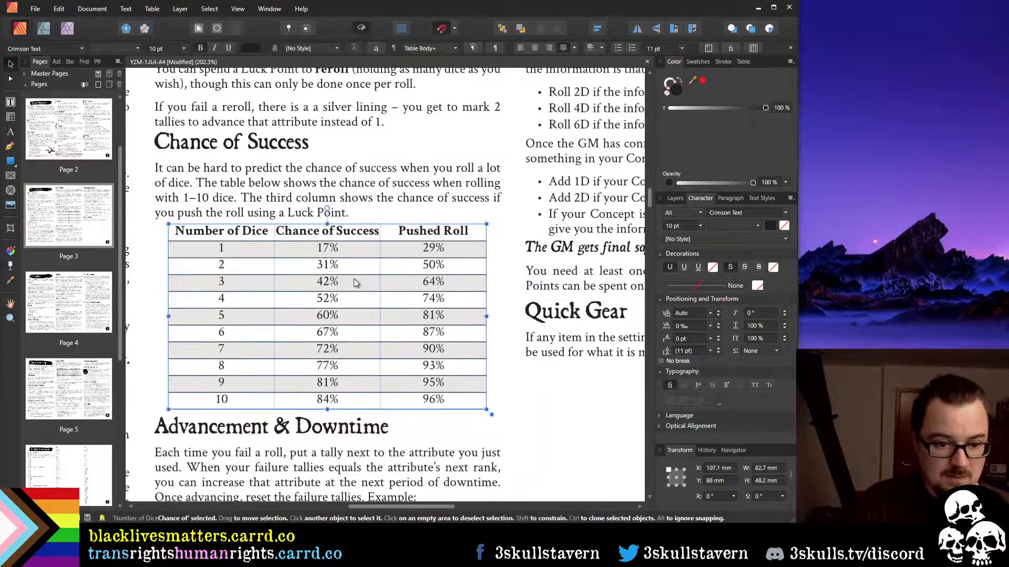
{"action": "left_click_drag", "start_coordinate": [359, 272], "coordinate": [360, 276]}
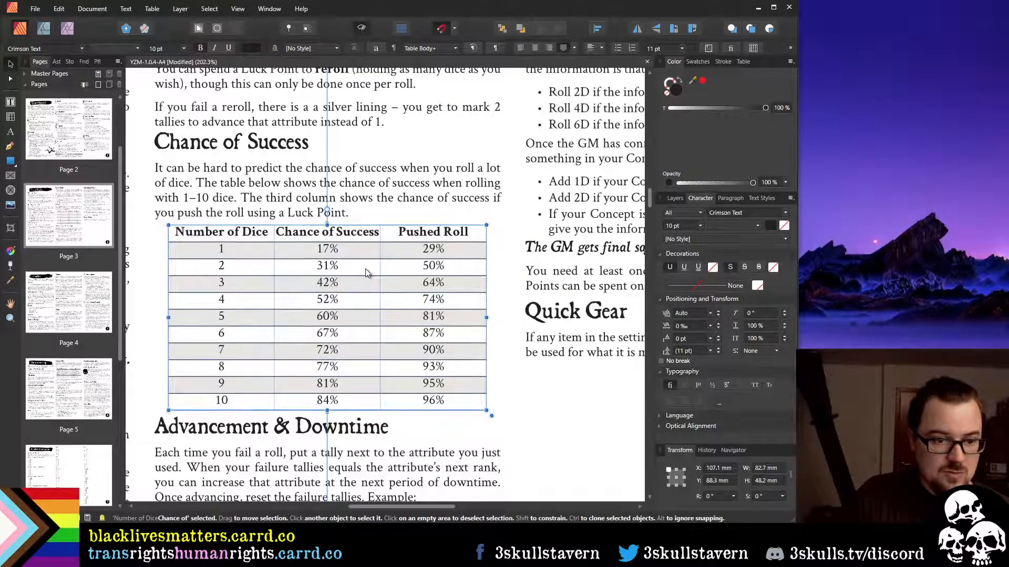
{"action": "left_click", "coordinate": [530, 439]}
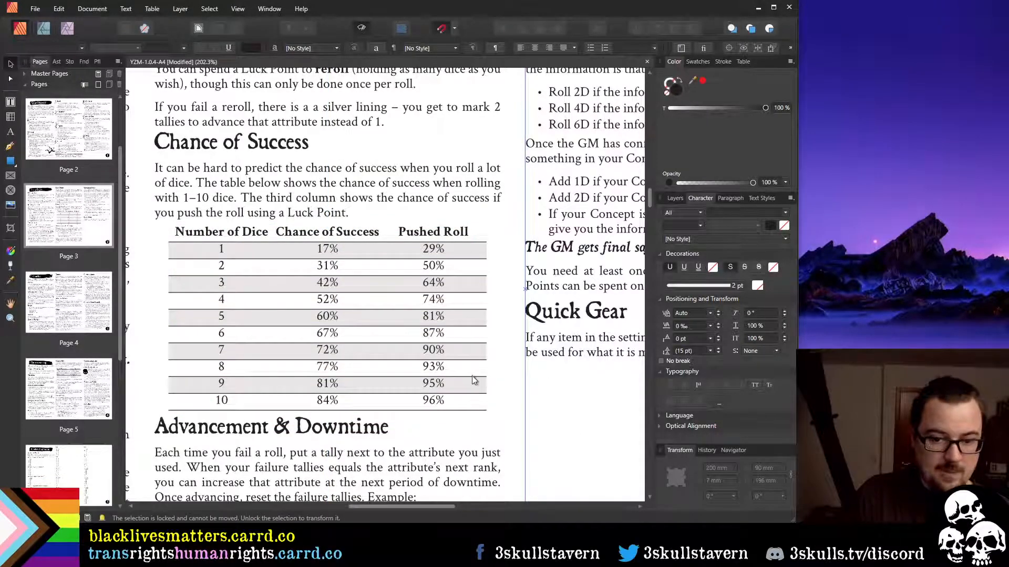
Change the third column's heading in the dice odds table from "Pushed Roll" to "Reroll"
{"action": "scroll", "coordinate": [479, 363], "scroll_direction": "down", "scroll_amount": 2}
{"action": "scroll", "coordinate": [479, 362], "scroll_direction": "down", "scroll_amount": 1}
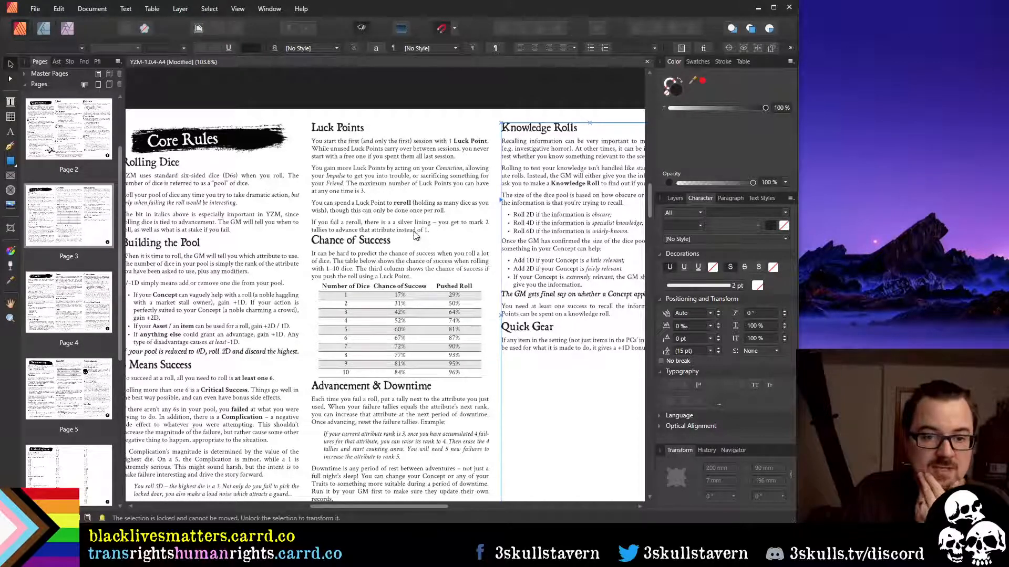
{"action": "left_click", "coordinate": [414, 208]}
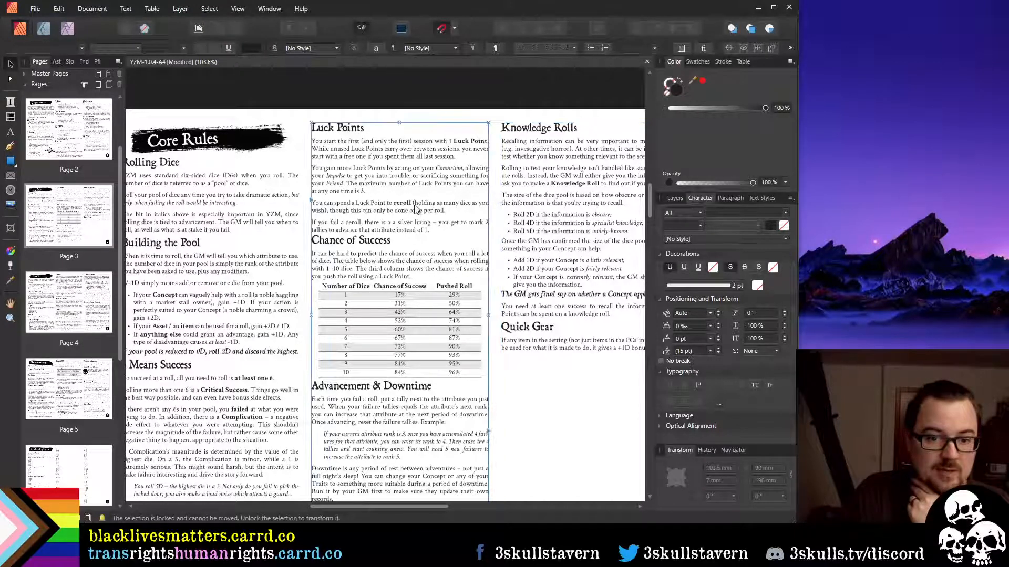
{"action": "left_click", "coordinate": [454, 287]}
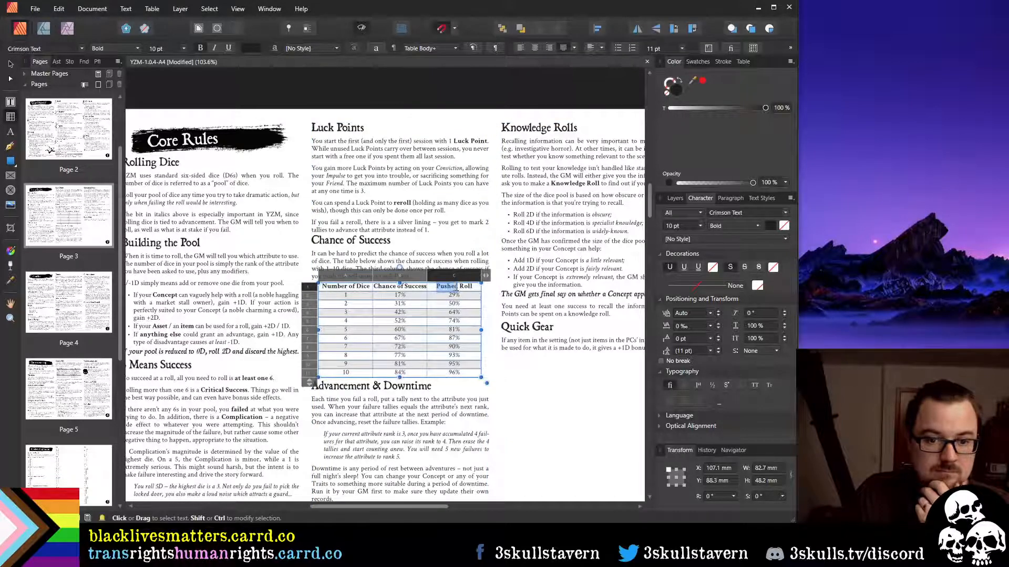
{"action": "double_click", "coordinate": [454, 287]}
{"action": "key", "text": "BackSpace"}
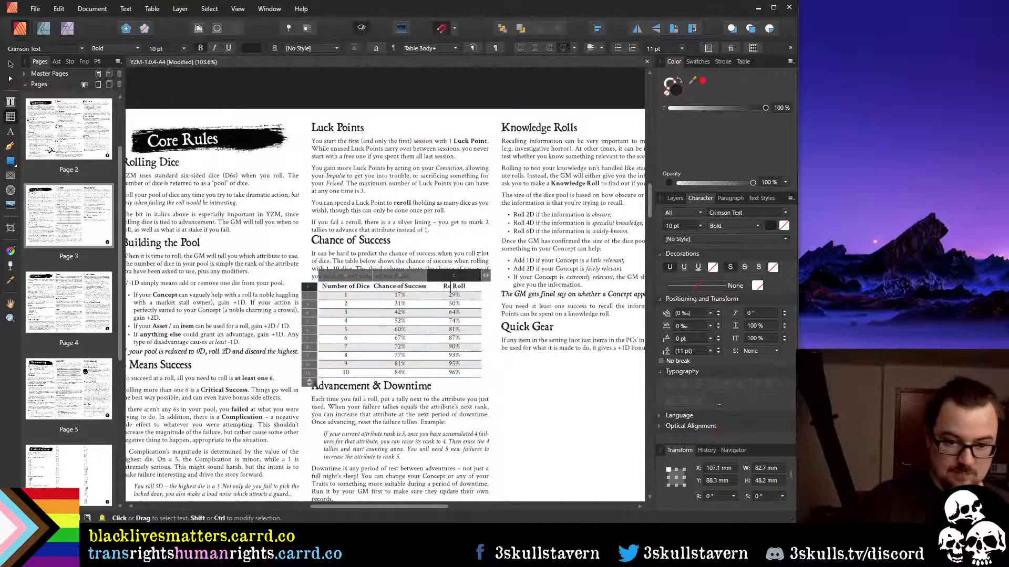
{"action": "type", "text": "r"}
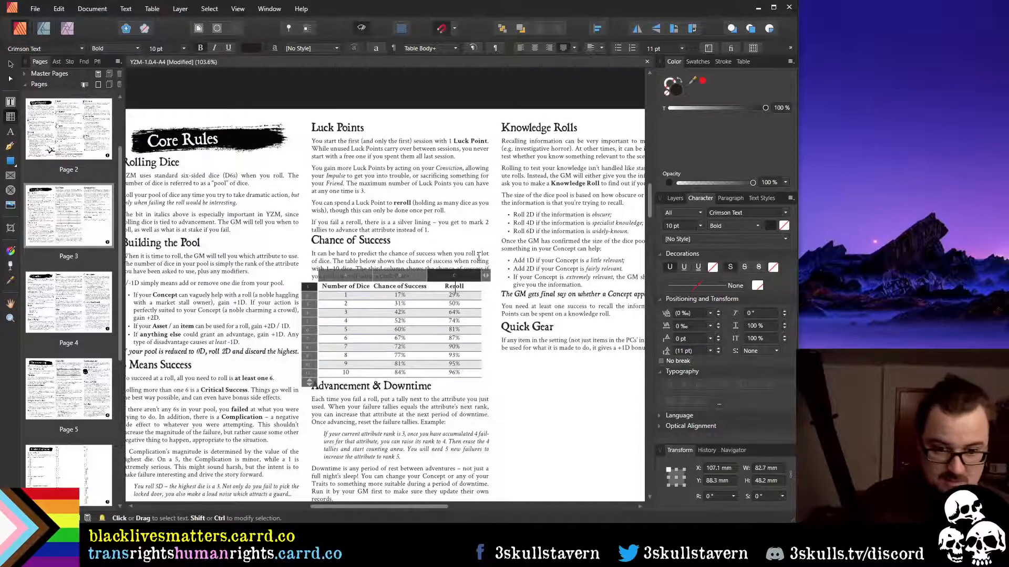
{"action": "key", "text": "Escape"}
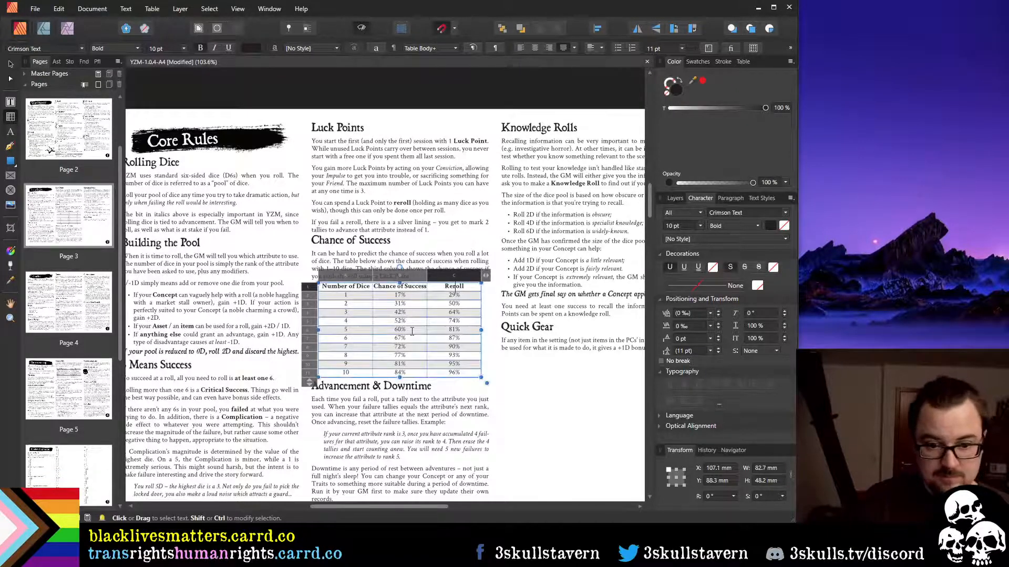
Try to split the table's "Chance of Success" column heading over two lines with line breaks, and undo the breaks
{"action": "left_click", "coordinate": [405, 288]}
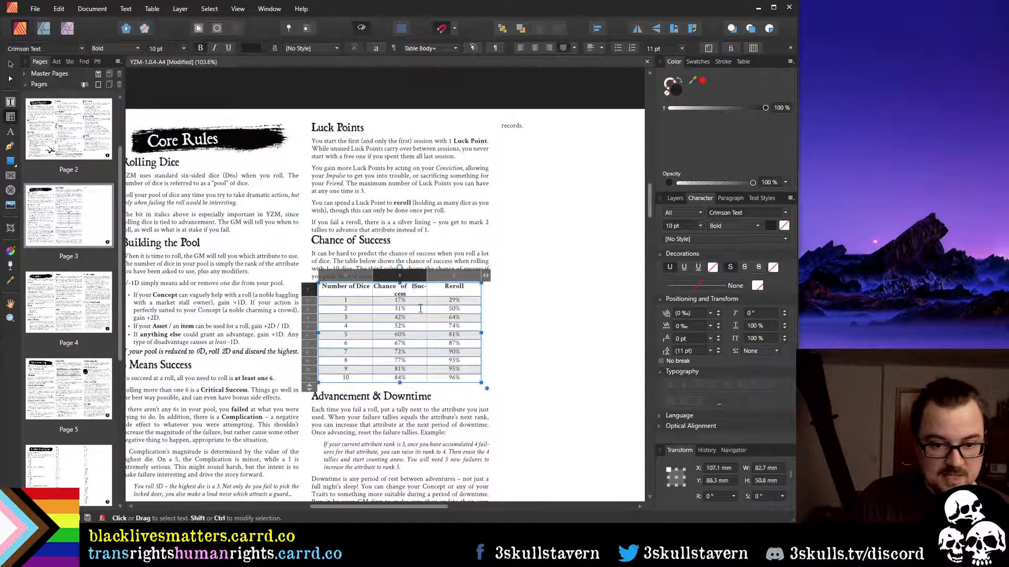
{"action": "key", "text": "Return"}
{"action": "left_click", "coordinate": [424, 287]}
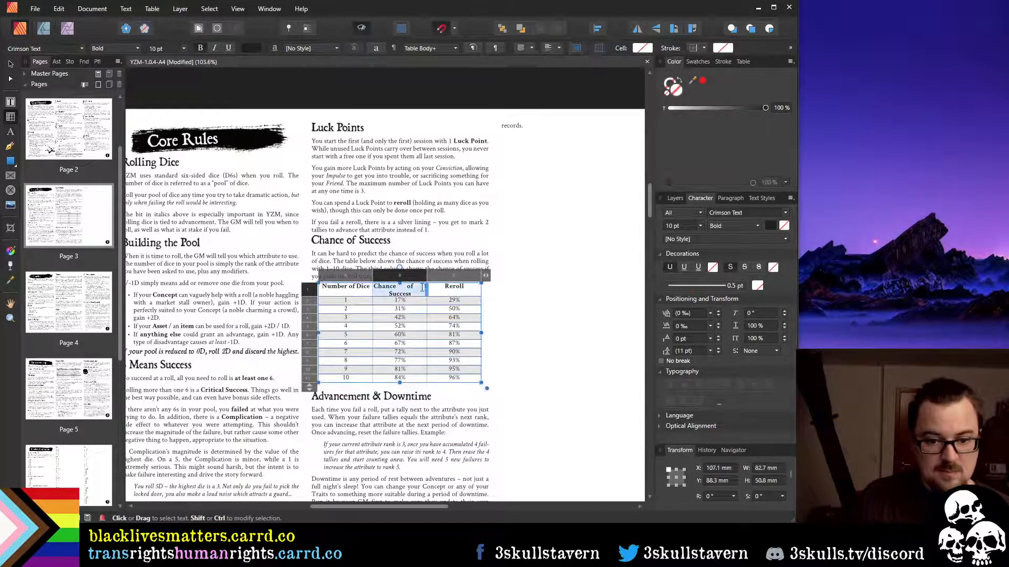
{"action": "key", "text": "Return"}
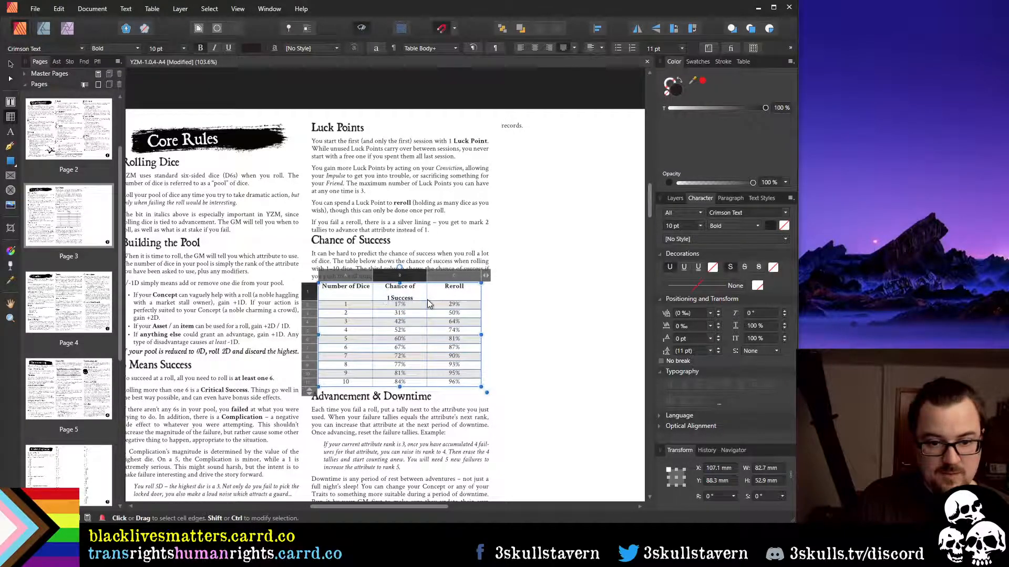
{"action": "left_click_drag", "start_coordinate": [416, 298], "coordinate": [371, 288]}
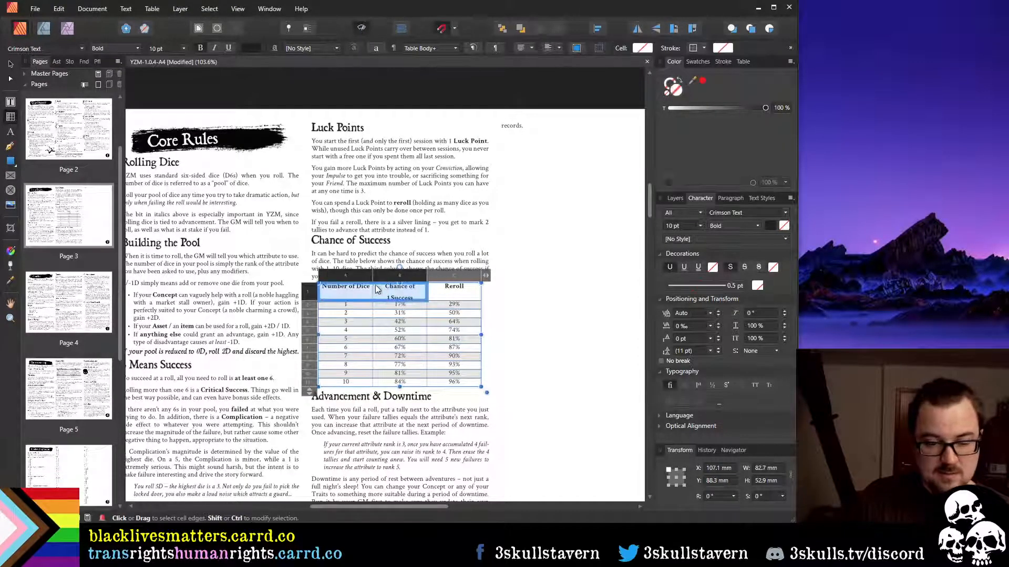
{"action": "left_click", "coordinate": [395, 295]}
{"action": "key", "text": "ctrl+z"}
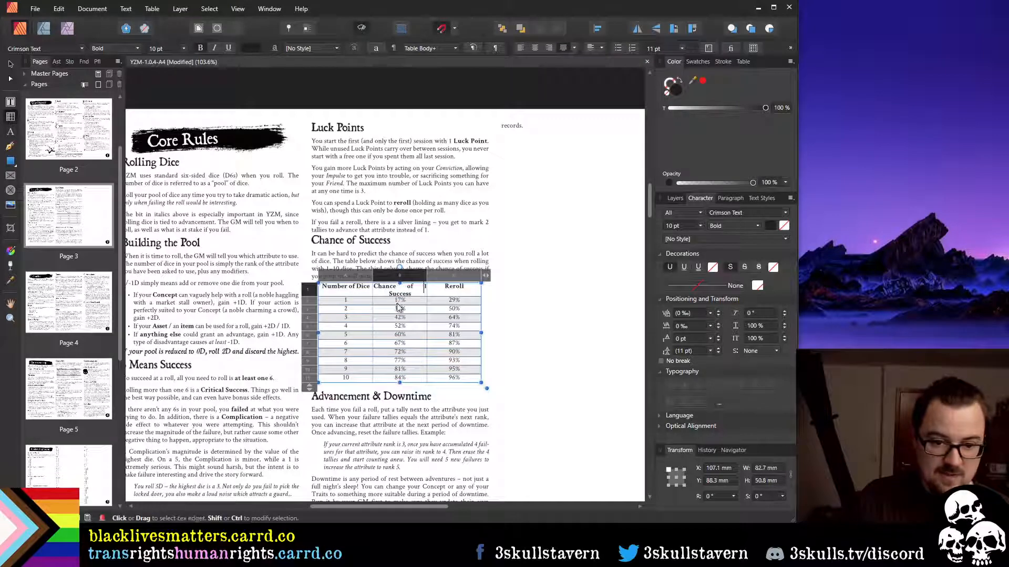
{"action": "key", "text": "ctrl+z"}
{"action": "left_click", "coordinate": [521, 410]}
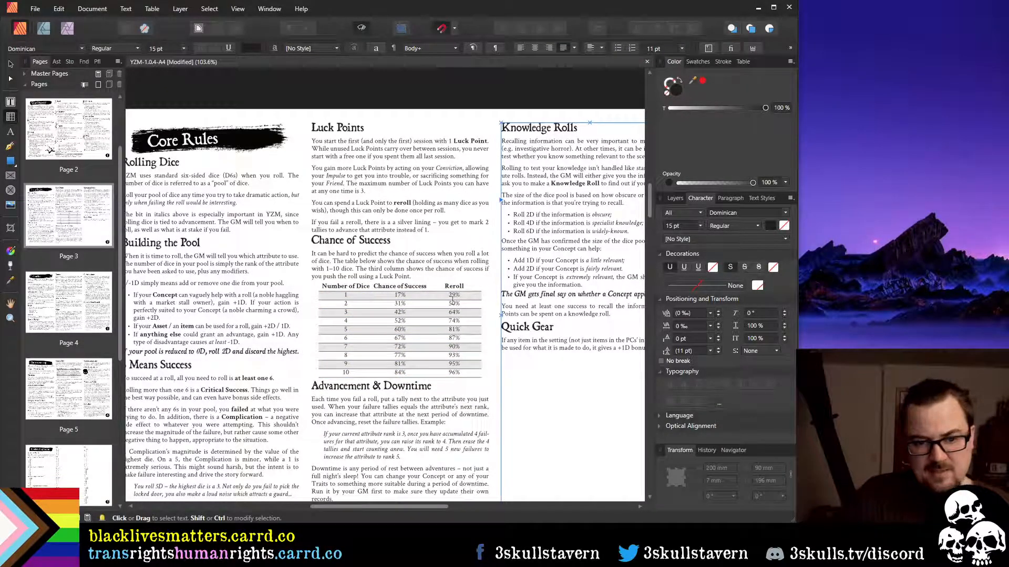
Widen the Chance of Success column of the dice odds table slightly, narrowing the Reroll column
{"action": "left_click_drag", "start_coordinate": [376, 286], "coordinate": [415, 374]}
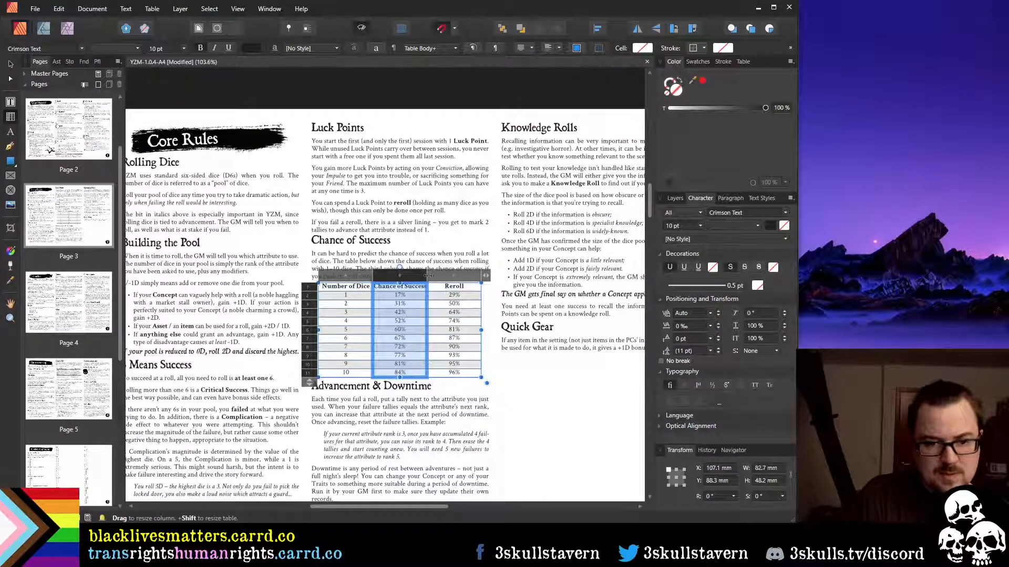
{"action": "left_click_drag", "start_coordinate": [428, 276], "coordinate": [439, 275]}
{"action": "left_click", "coordinate": [450, 447]}
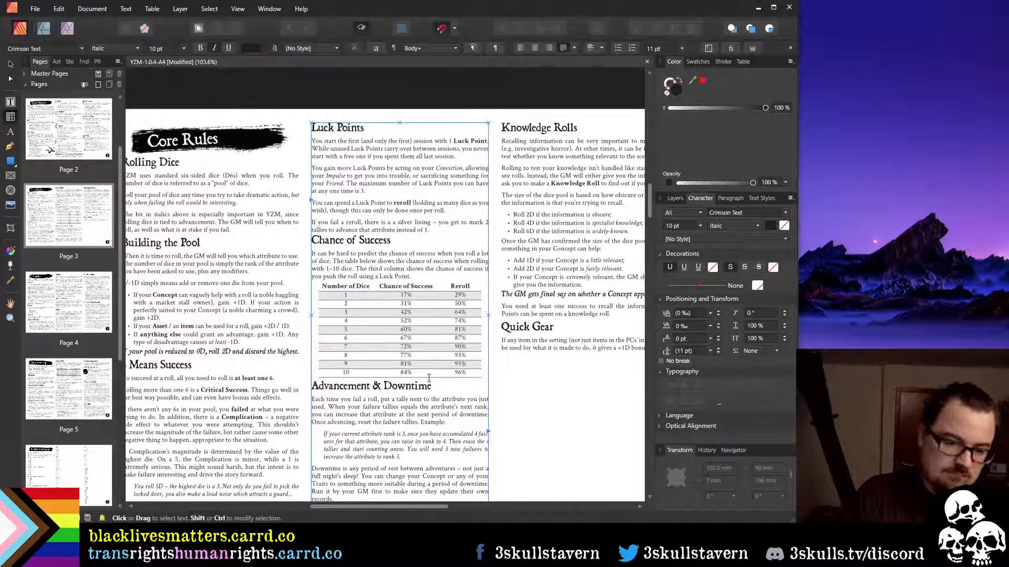
Review the rearranged Core Rules page and look through the following pages as far as the Random Inspiration page
{"action": "left_click", "coordinate": [452, 424]}
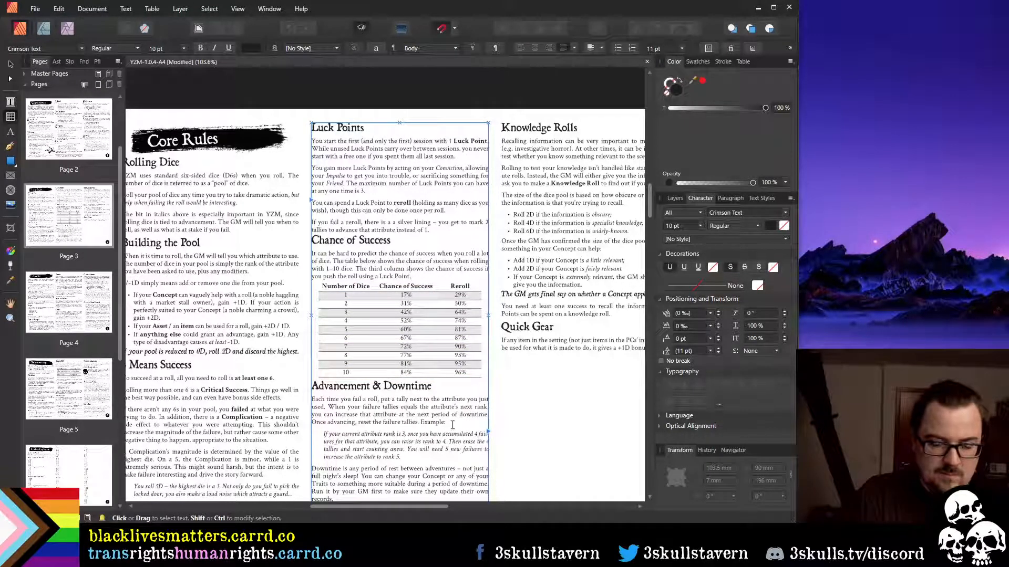
{"action": "scroll", "coordinate": [455, 418], "scroll_direction": "down", "scroll_amount": 2}
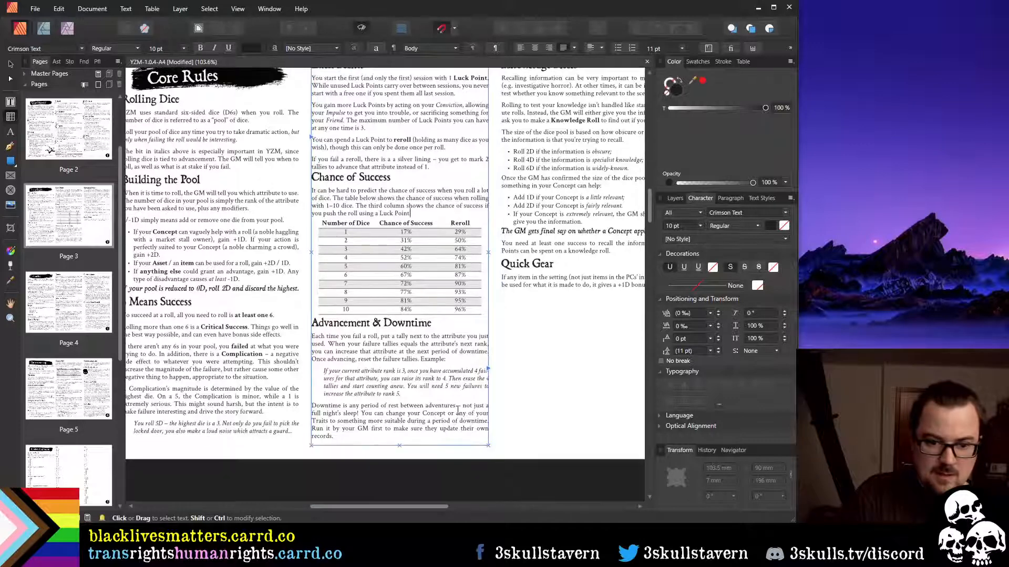
{"action": "scroll", "coordinate": [458, 410], "scroll_direction": "up", "scroll_amount": 3}
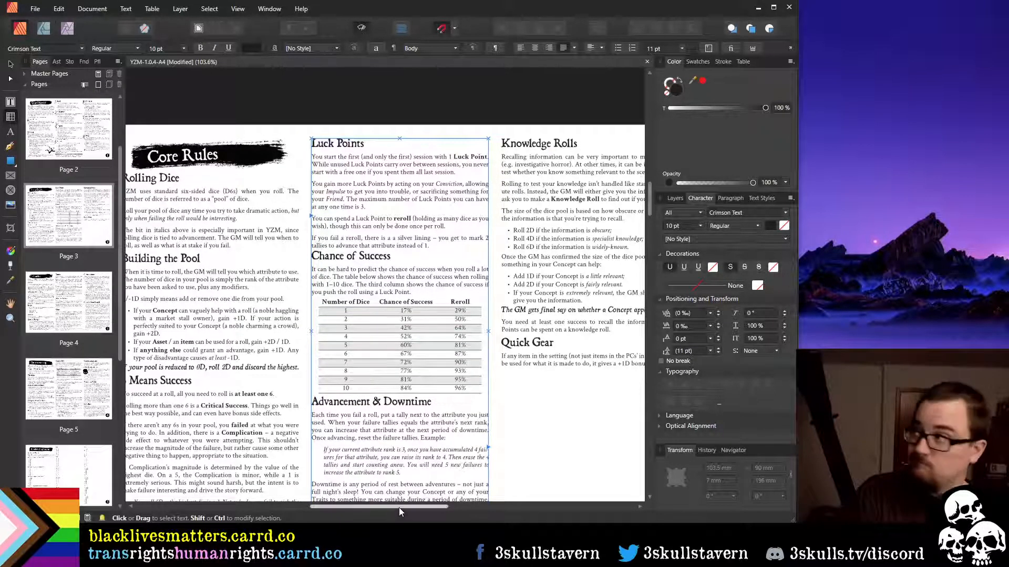
{"action": "left_click_drag", "start_coordinate": [399, 507], "coordinate": [450, 507]}
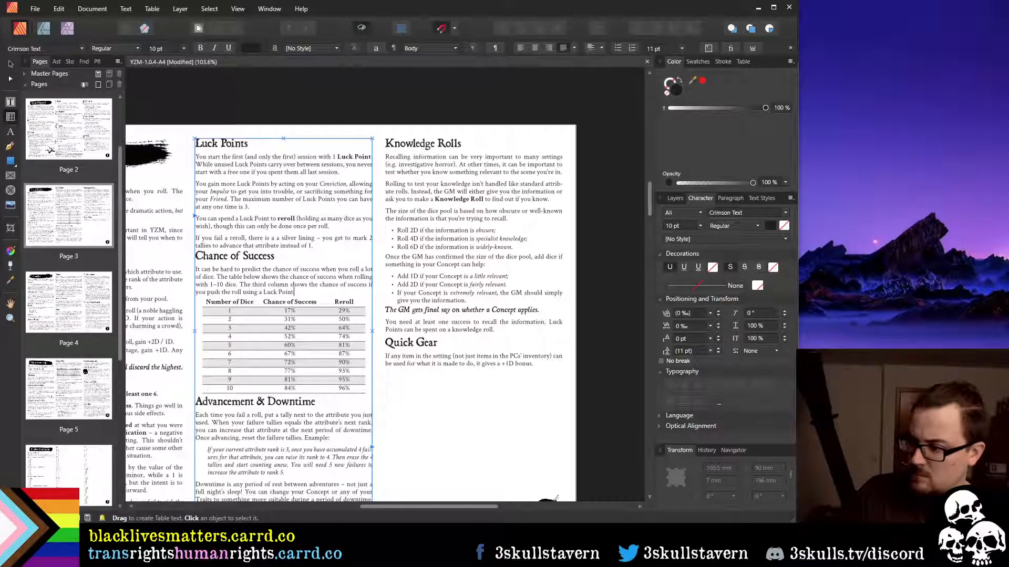
{"action": "scroll", "coordinate": [458, 468], "scroll_direction": "down", "scroll_amount": 3}
{"action": "scroll", "coordinate": [458, 467], "scroll_direction": "down", "scroll_amount": 20}
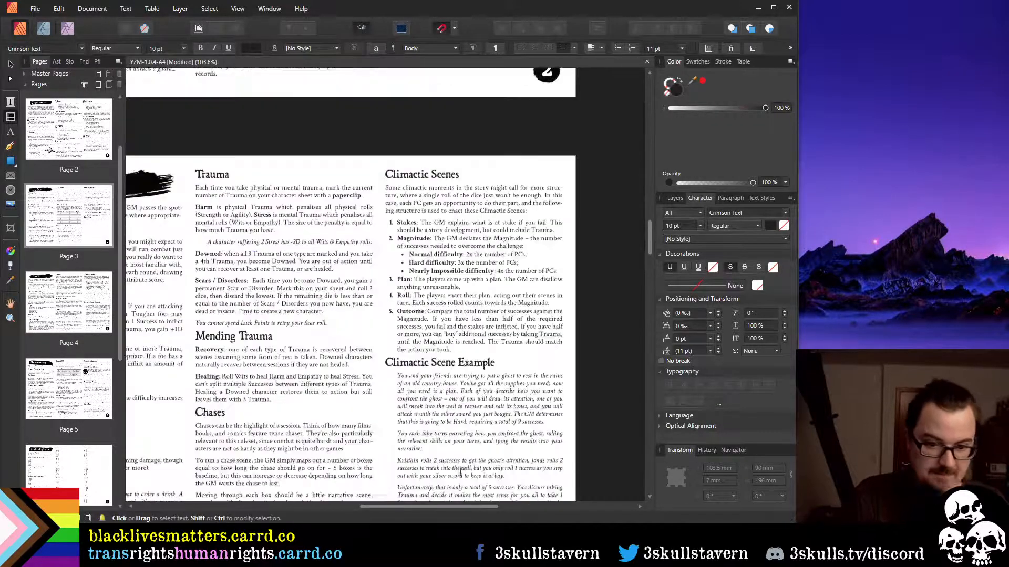
{"action": "scroll", "coordinate": [479, 409], "scroll_direction": "down", "scroll_amount": 5}
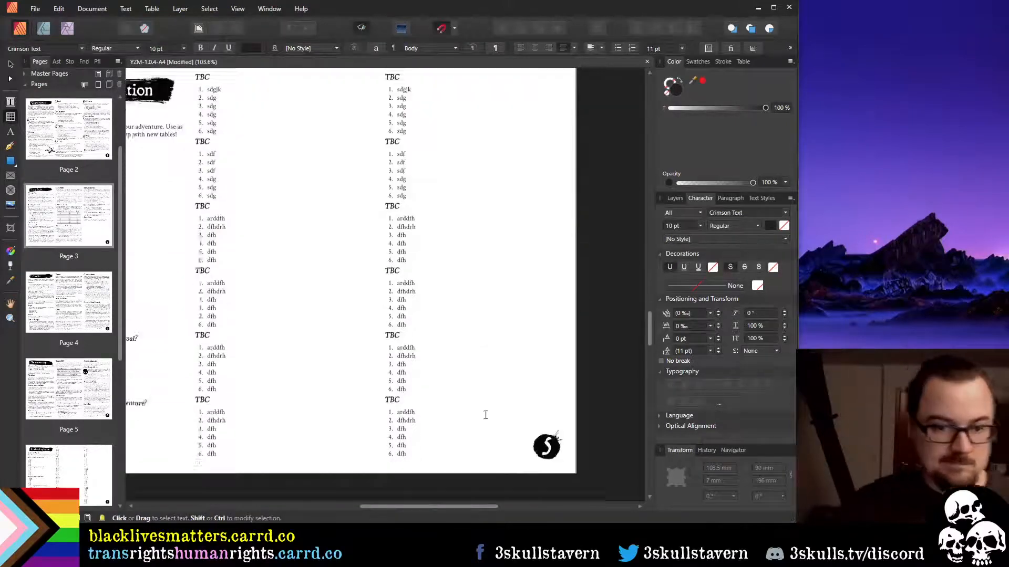
Examine the placeholder tables on the Random Inspiration page and place the text cursor after the middle column's first TBC heading
{"action": "left_click_drag", "start_coordinate": [402, 509], "coordinate": [316, 508]}
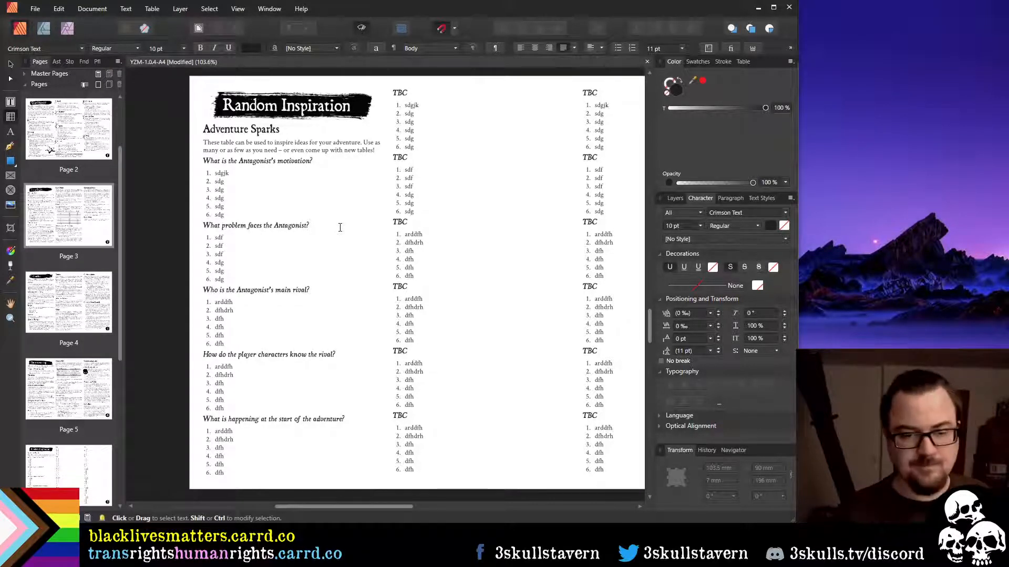
{"action": "left_click", "coordinate": [402, 94]}
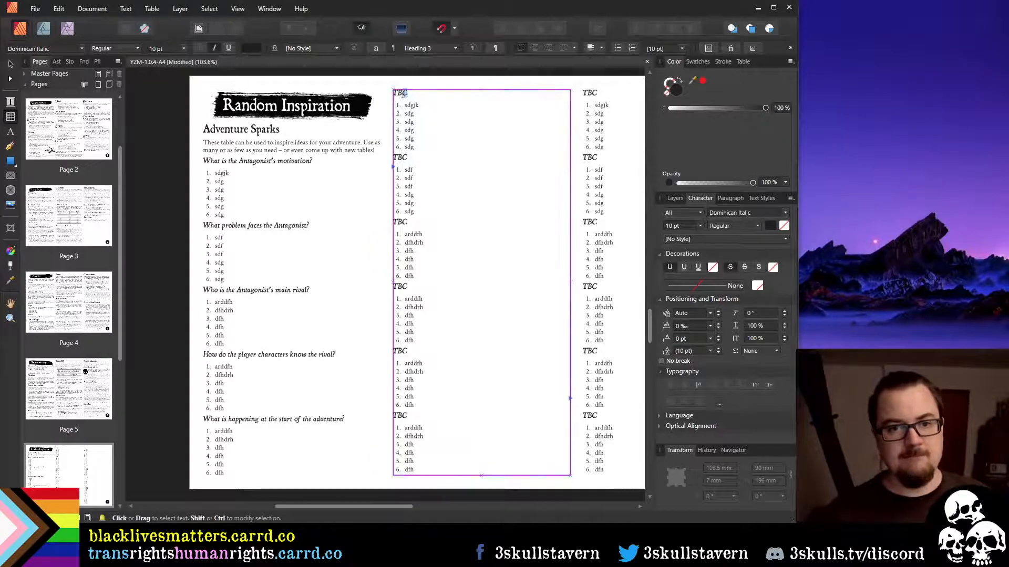
{"action": "double_click", "coordinate": [403, 94]}
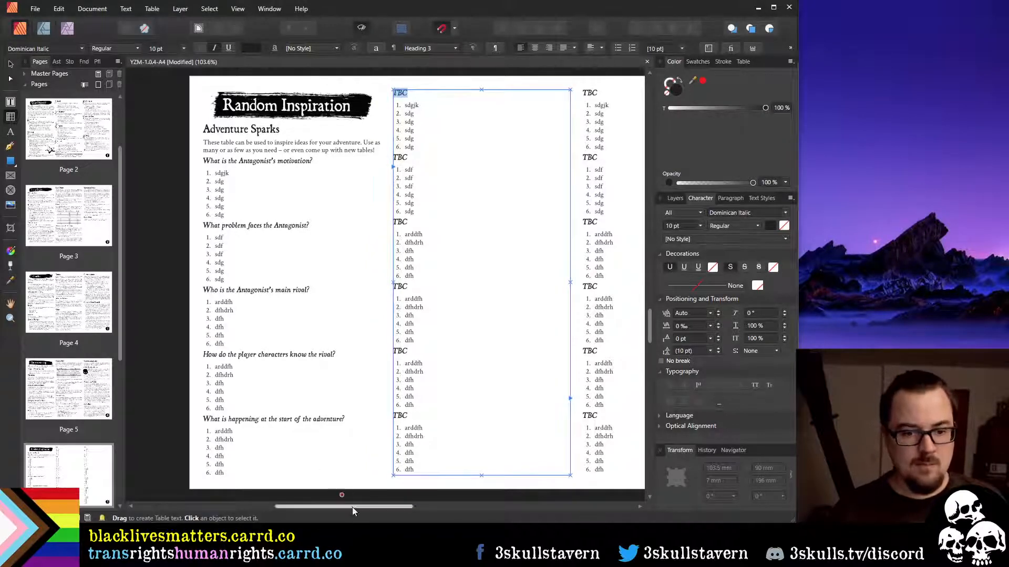
{"action": "scroll", "coordinate": [360, 505], "scroll_direction": "right", "scroll_amount": 2}
{"action": "scroll", "coordinate": [411, 136], "scroll_direction": "up", "scroll_amount": 3}
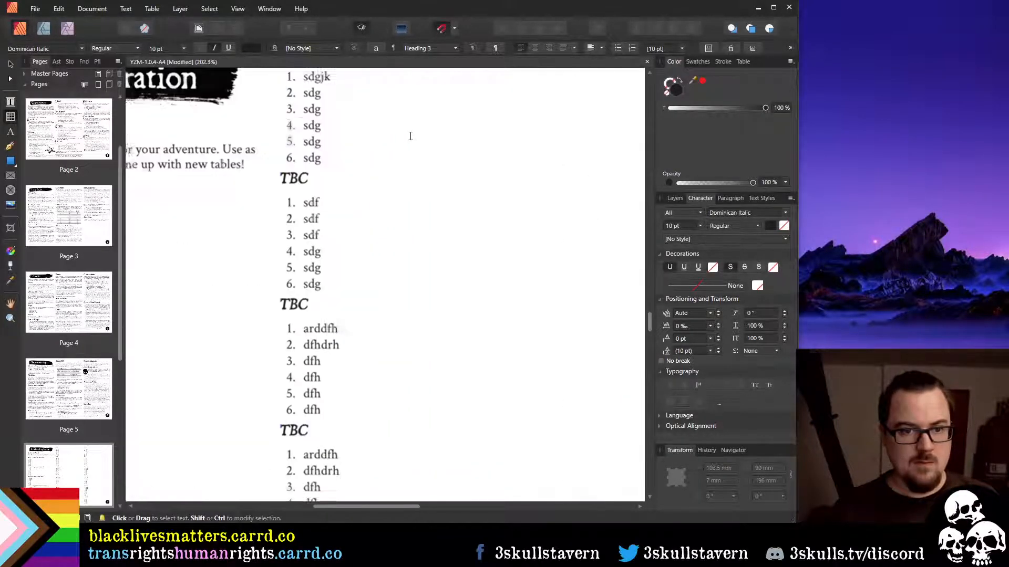
{"action": "scroll", "coordinate": [405, 135], "scroll_direction": "down", "scroll_amount": 3}
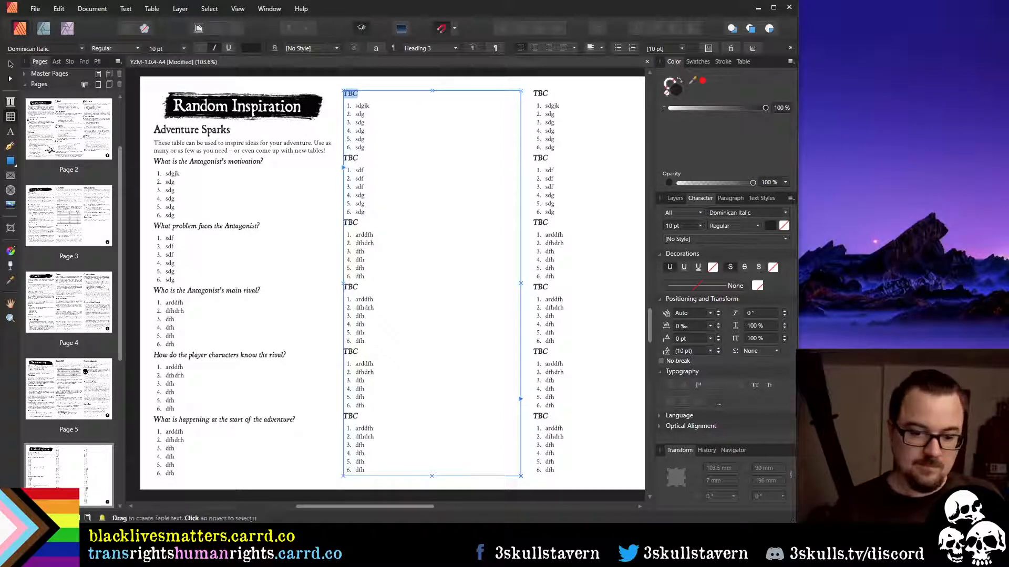
{"action": "left_click", "coordinate": [387, 96]}
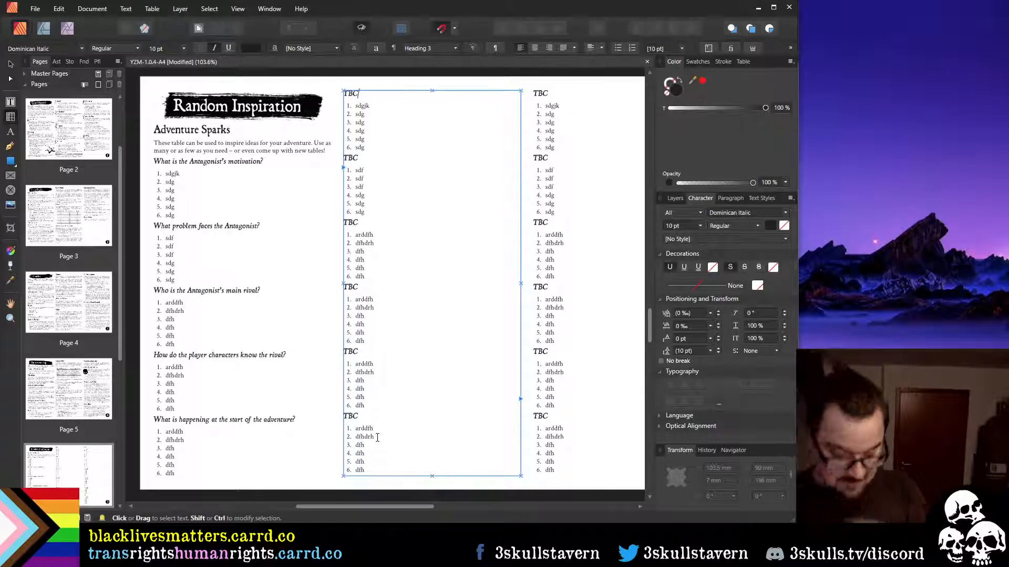
Replace the middle column's first TBC heading with "What mission"
{"action": "key", "text": "shift+Home"}
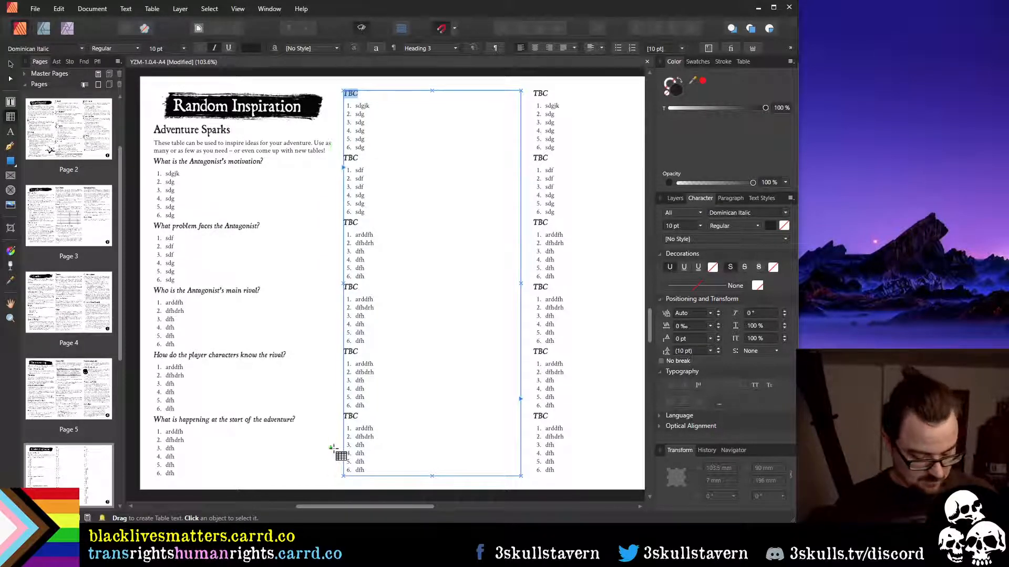
{"action": "type", "text": "What mission"}
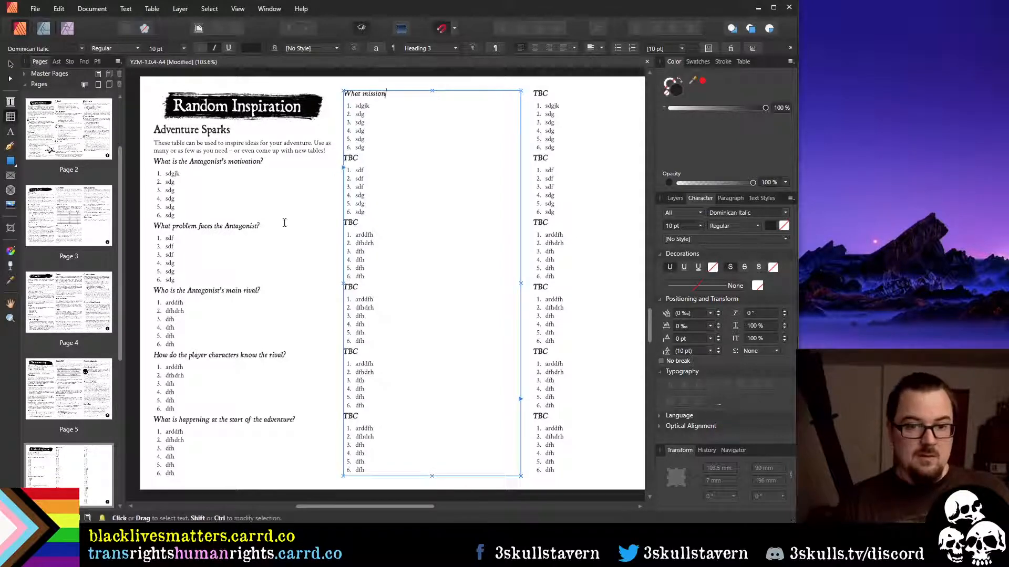
Replace the first column's last heading with "What mission does the rival want to send the PCs on?"
{"action": "left_click_drag", "start_coordinate": [310, 421], "coordinate": [154, 423]}
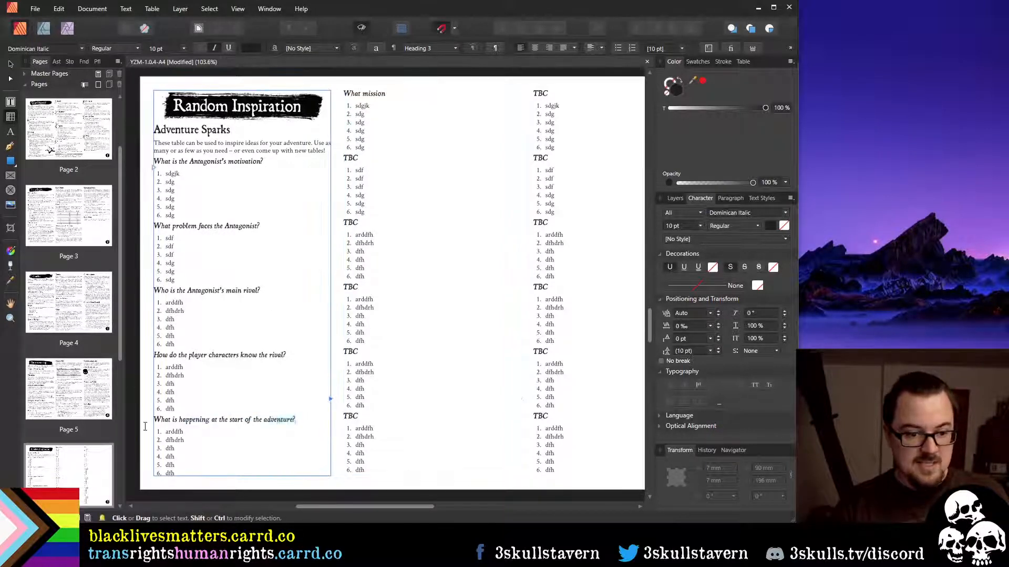
{"action": "triple_click", "coordinate": [154, 422]}
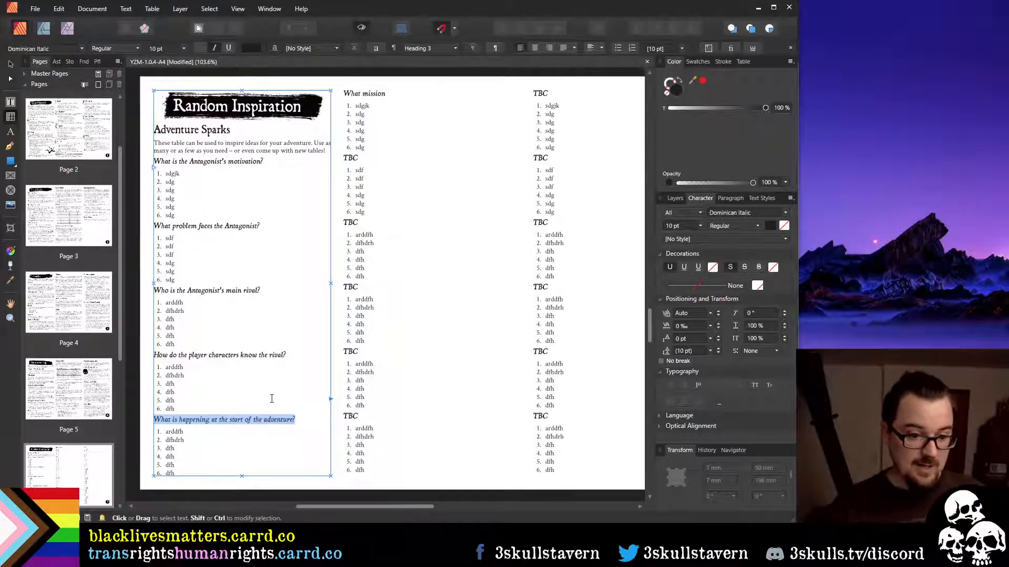
{"action": "type", "text": "What"}
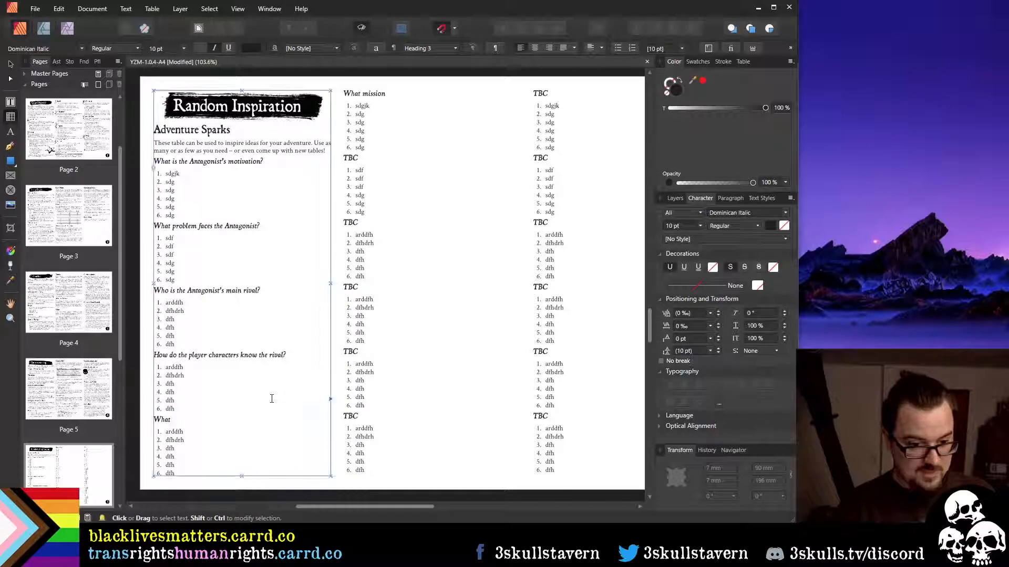
{"action": "type", "text": " missio"}
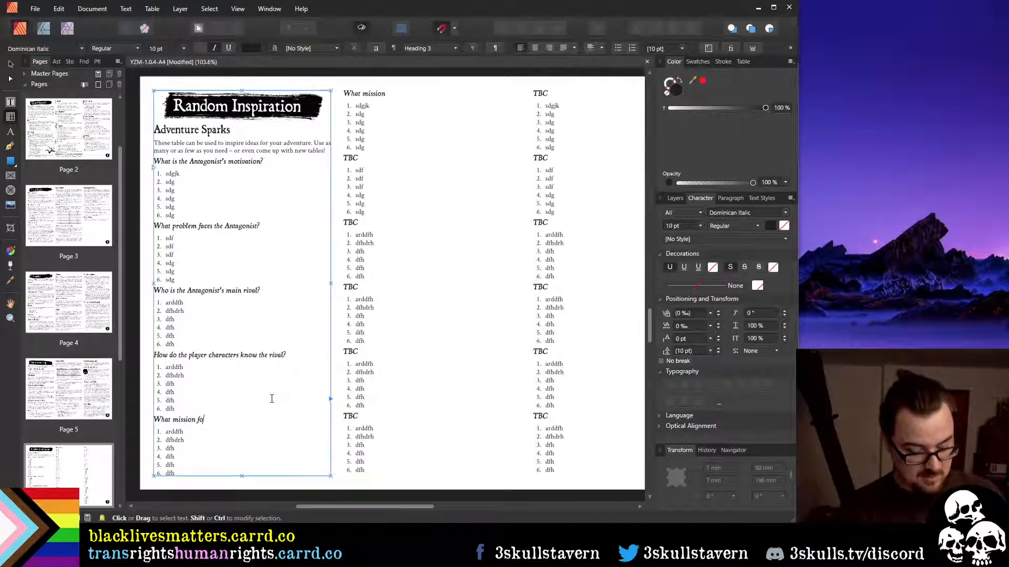
{"action": "type", "text": "n does the rival"}
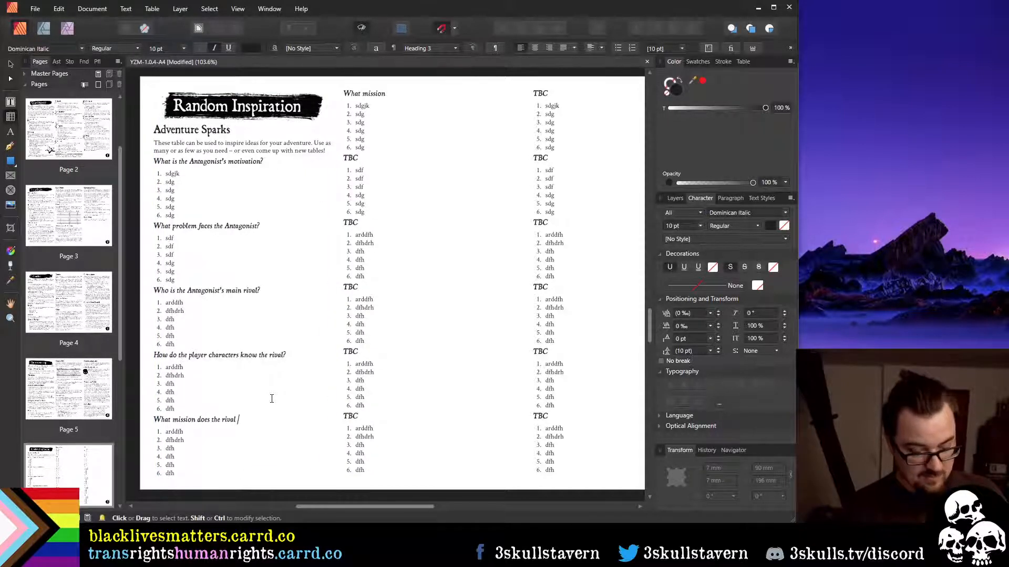
{"action": "key", "text": "Escape"}
{"action": "type", "text": "want to "}
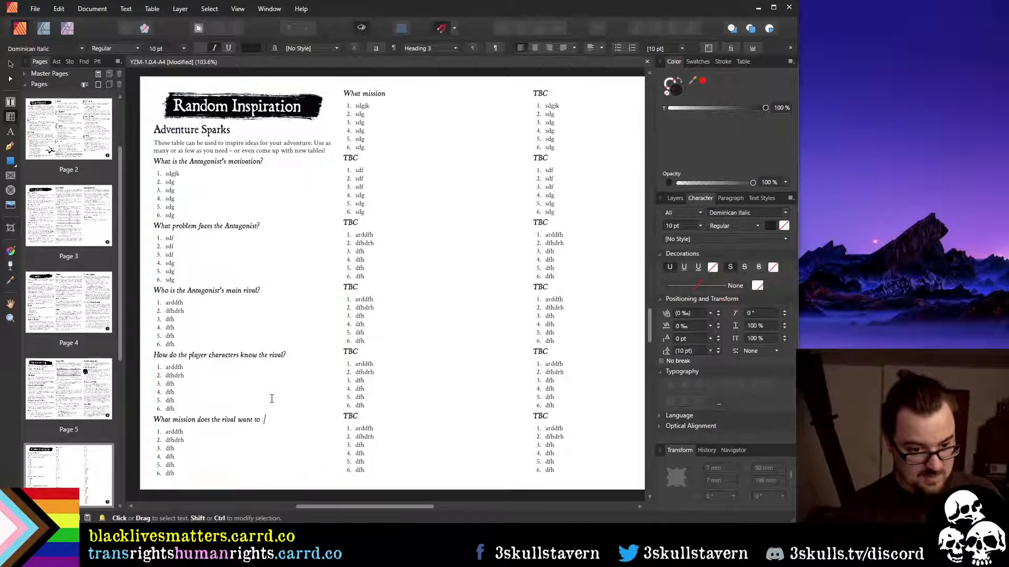
{"action": "type", "text": "send the"}
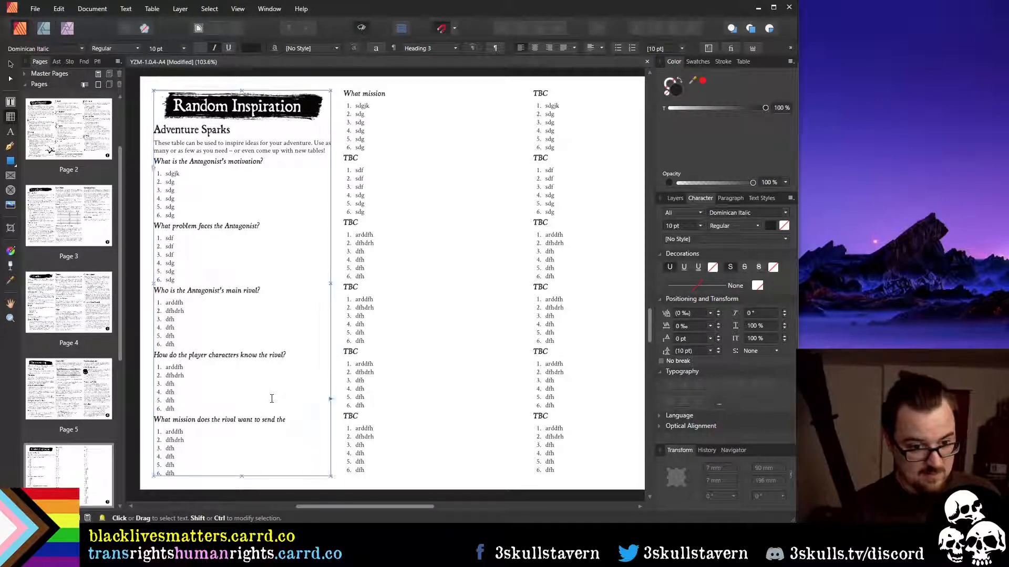
{"action": "type", "text": " Pcs on?"}
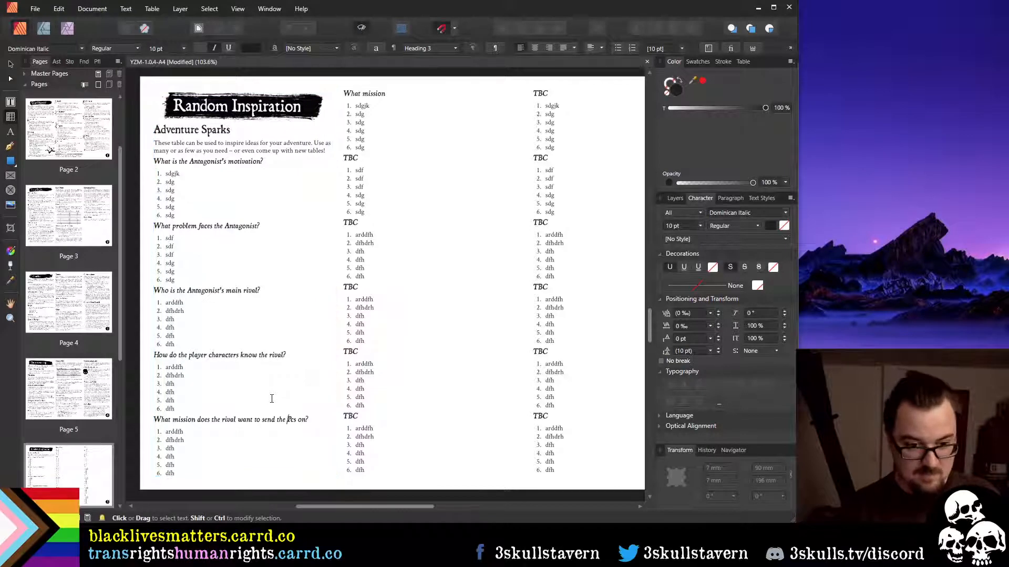
{"action": "key", "text": "Right"}
{"action": "key", "text": "Delete"}
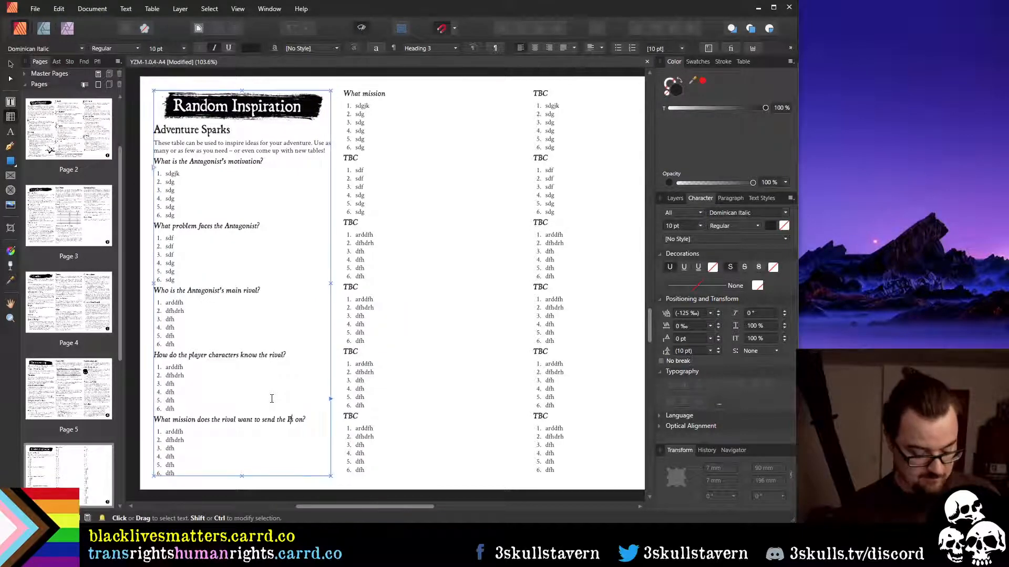
{"action": "type", "text": "C"}
Reword the end of the first column's last heading so it reads "What mission does the rival have for the PCs?"
{"action": "key", "text": "Home"}
{"action": "key", "text": "ctrl+Right"}
{"action": "key", "text": "ctrl+Right"}
{"action": "key", "text": "ctrl+Right"}
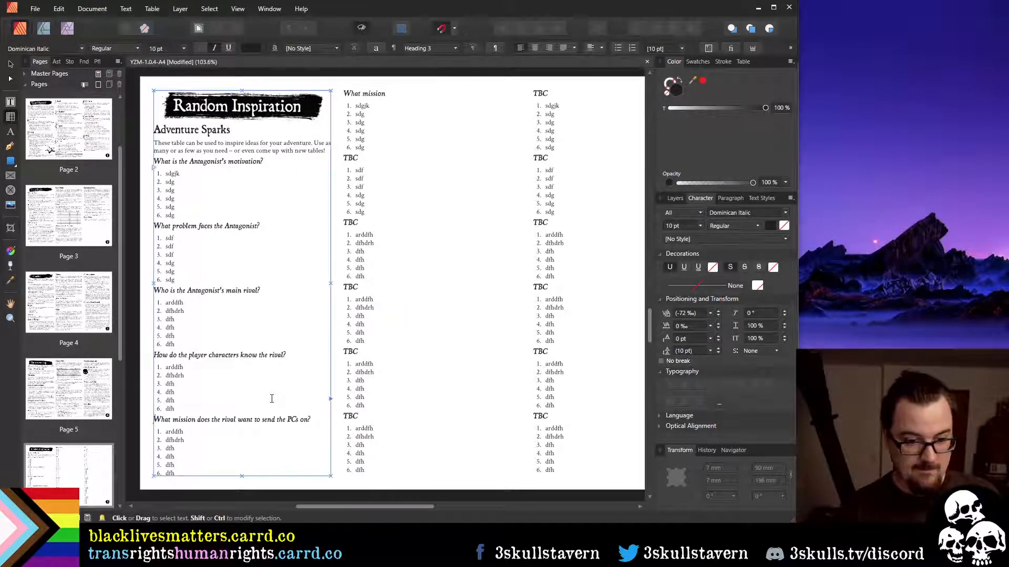
{"action": "key", "text": "ctrl+shift+Right"}
{"action": "key", "text": "ctrl+shift+Right"}
{"action": "key", "text": "ctrl+shift+Right"}
{"action": "key", "text": "ctrl+shift+Right"}
{"action": "key", "text": "ctrl+shift+Right"}
{"action": "key", "text": "ctrl+shift+Right"}
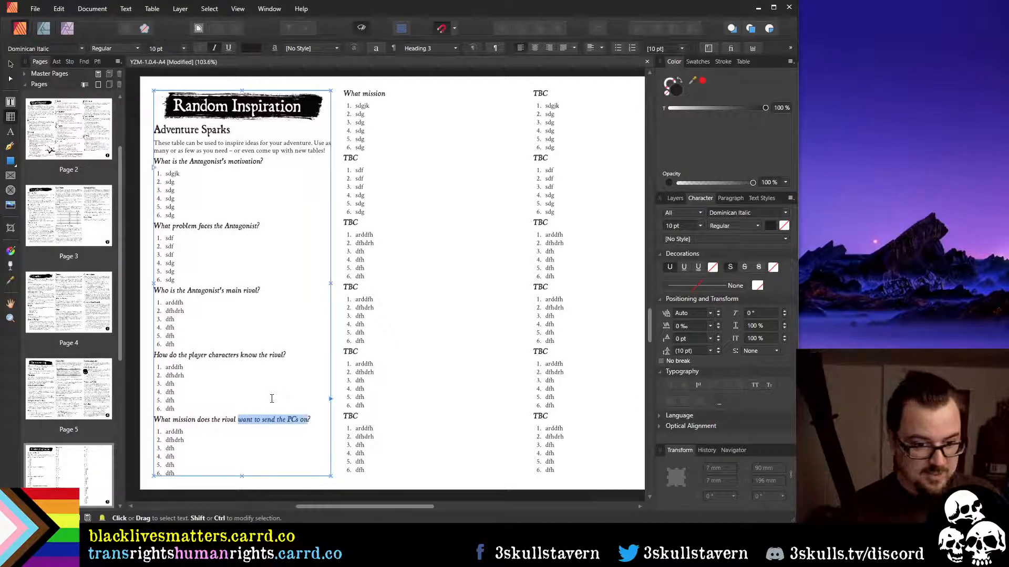
{"action": "type", "text": "have y"}
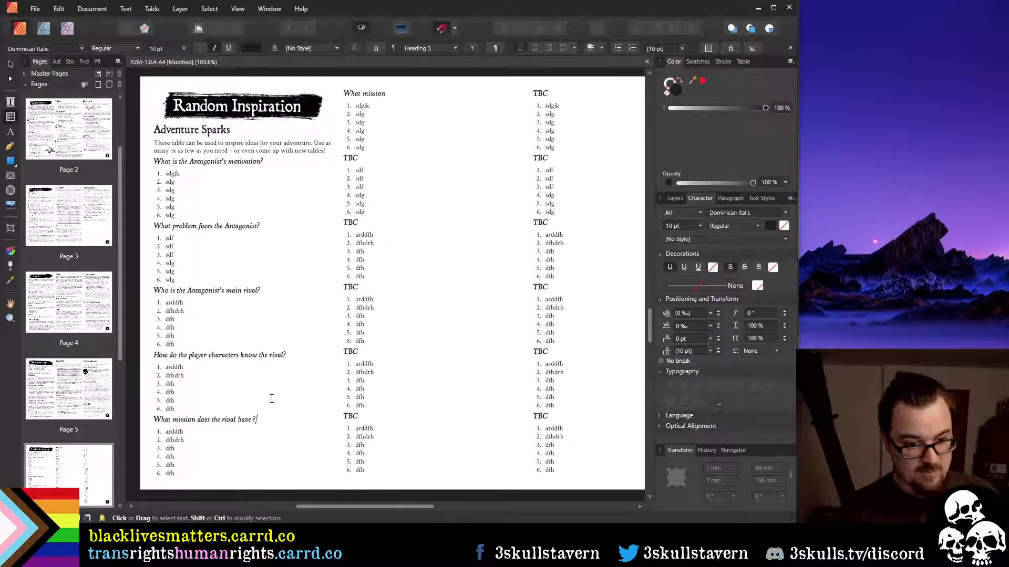
{"action": "type", "text": "for the PC"}
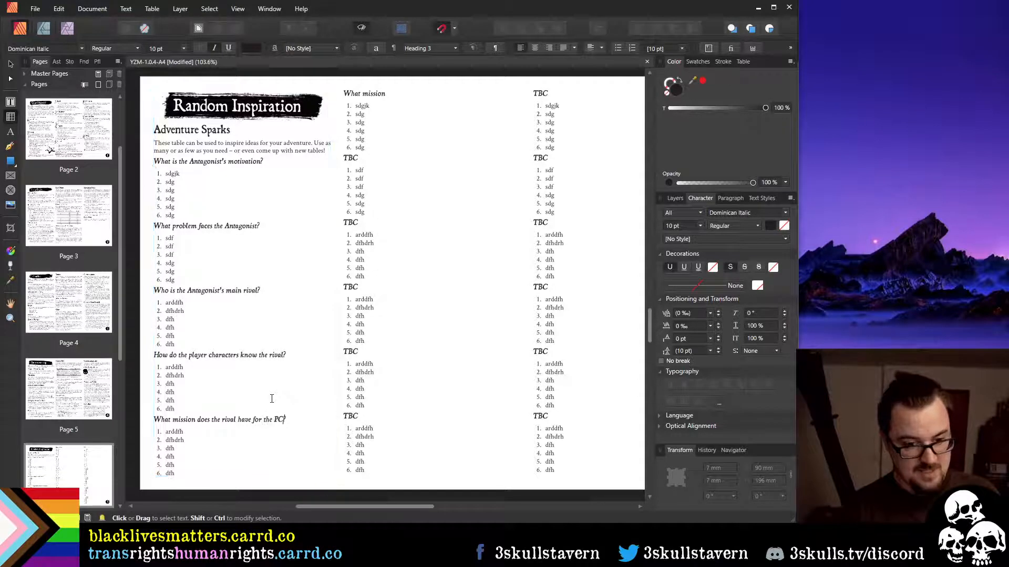
{"action": "type", "text": "s"}
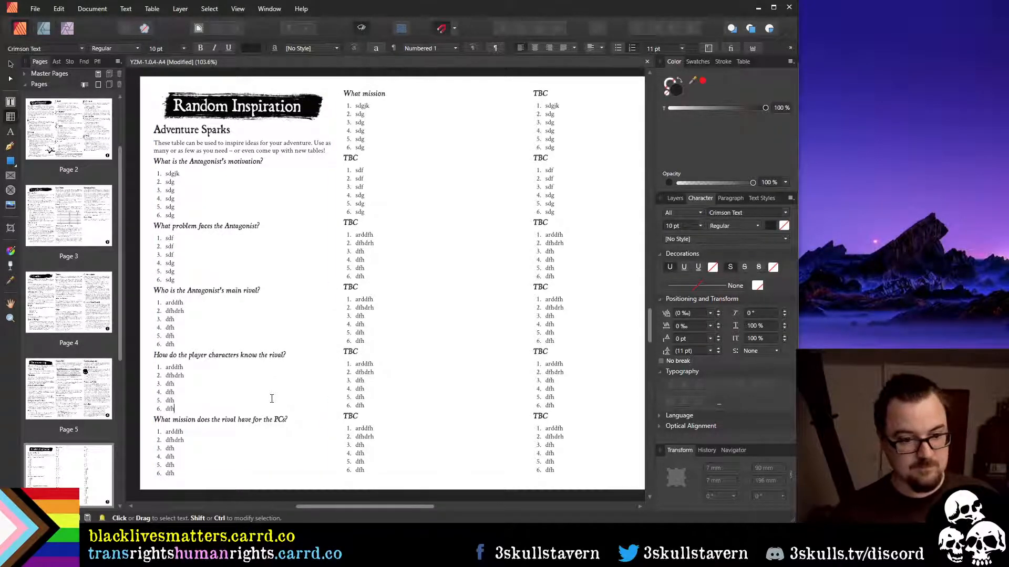
Shorten "player characters" to "PCs" in the heading about how they know the rival
{"action": "key", "text": "Up"}
{"action": "key", "text": "Up"}
{"action": "key", "text": "Up"}
{"action": "key", "text": "Up"}
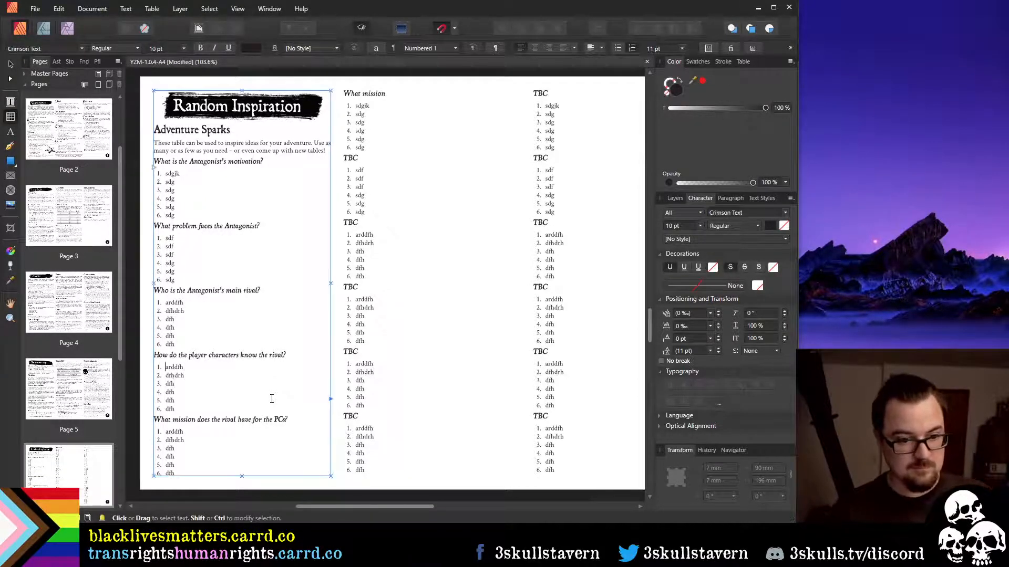
{"action": "key", "text": "ctrl+Right"}
{"action": "key", "text": "ctrl+Right"}
{"action": "key", "text": "ctrl+Right"}
{"action": "key", "text": "ctrl+shift+Right"}
{"action": "key", "text": "ctrl+shift+Right"}
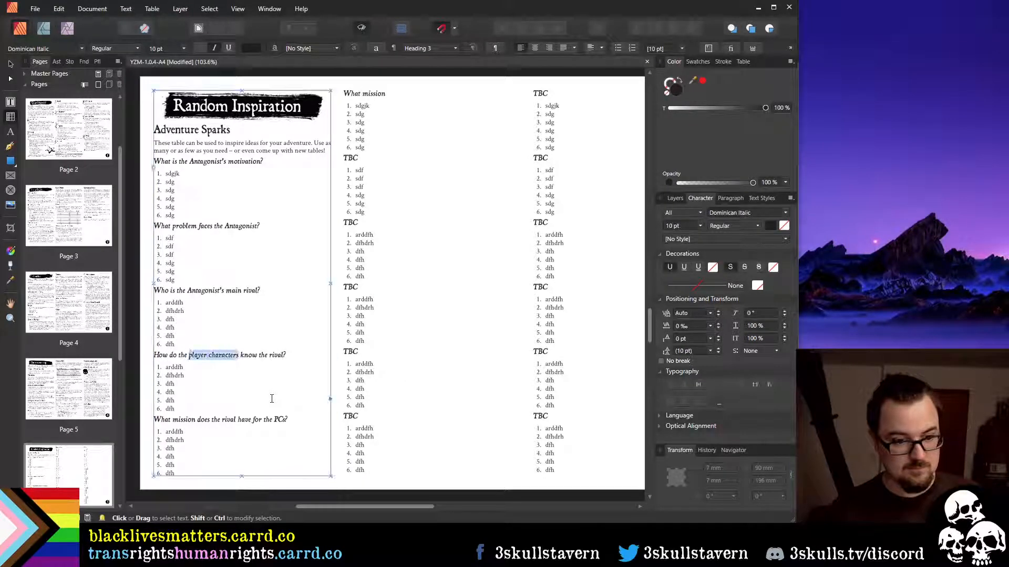
{"action": "type", "text": "PCs"}
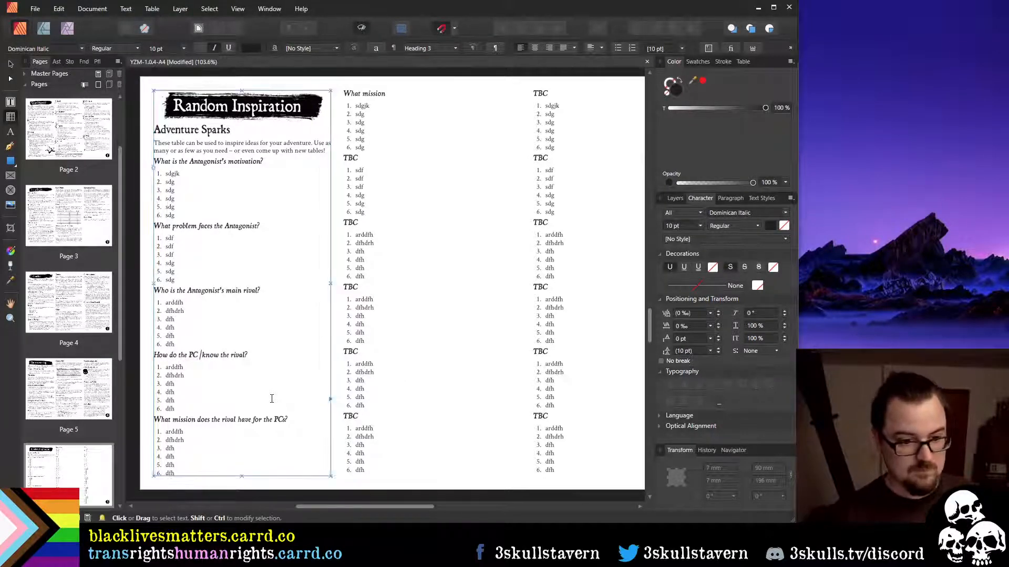
{"action": "key", "text": "Down"}
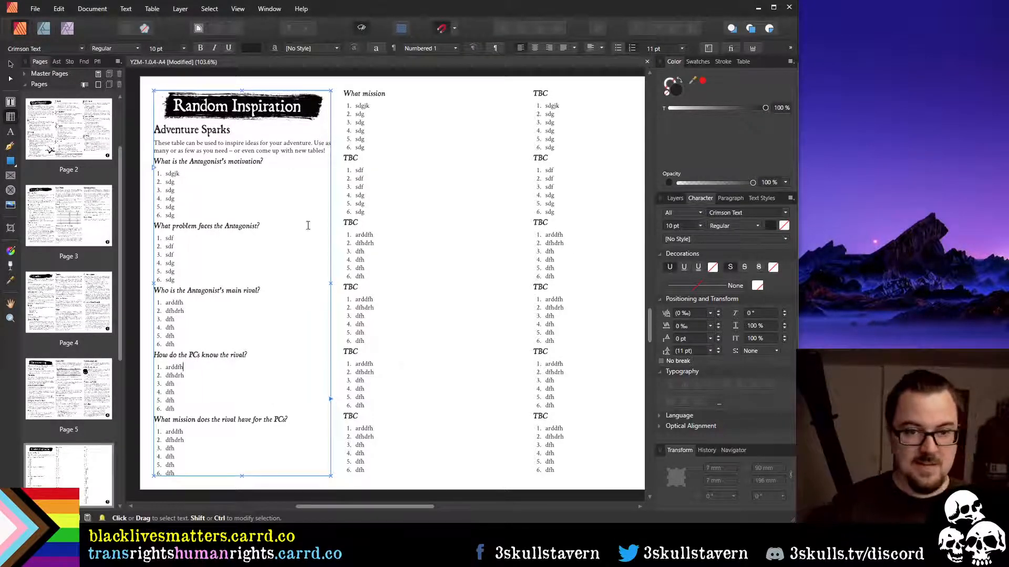
Replace the middle column's first heading with "Infiltration Mission"
{"action": "left_click_drag", "start_coordinate": [388, 94], "coordinate": [346, 88]}
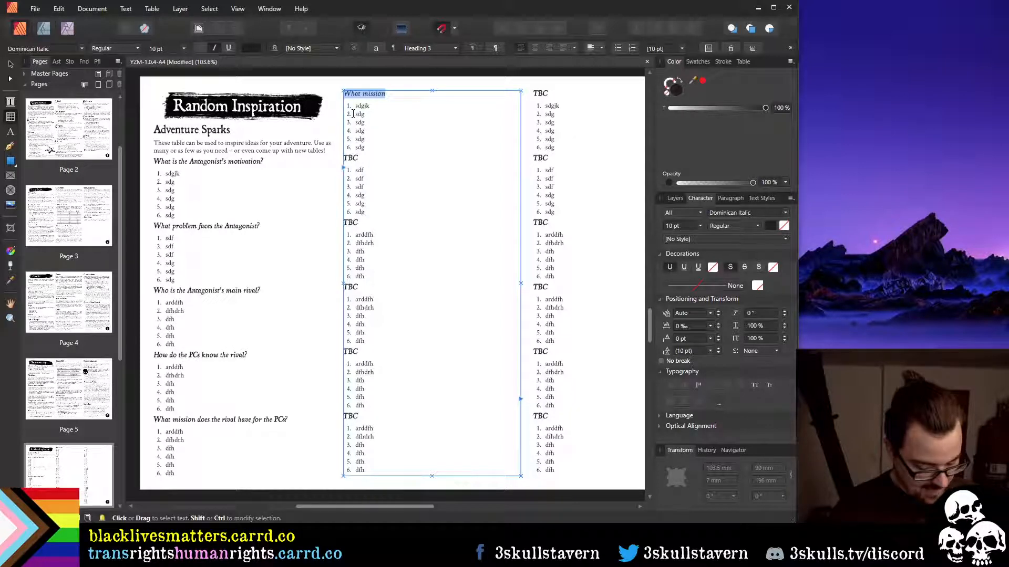
{"action": "type", "text": "Infl"}
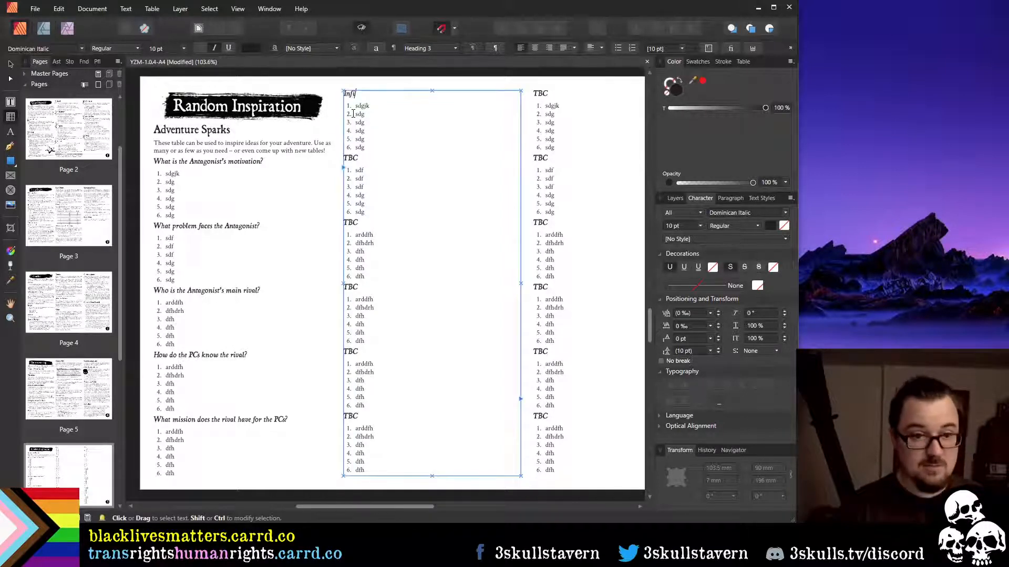
{"action": "key", "text": "BackSpace"}
{"action": "type", "text": "iltrat"}
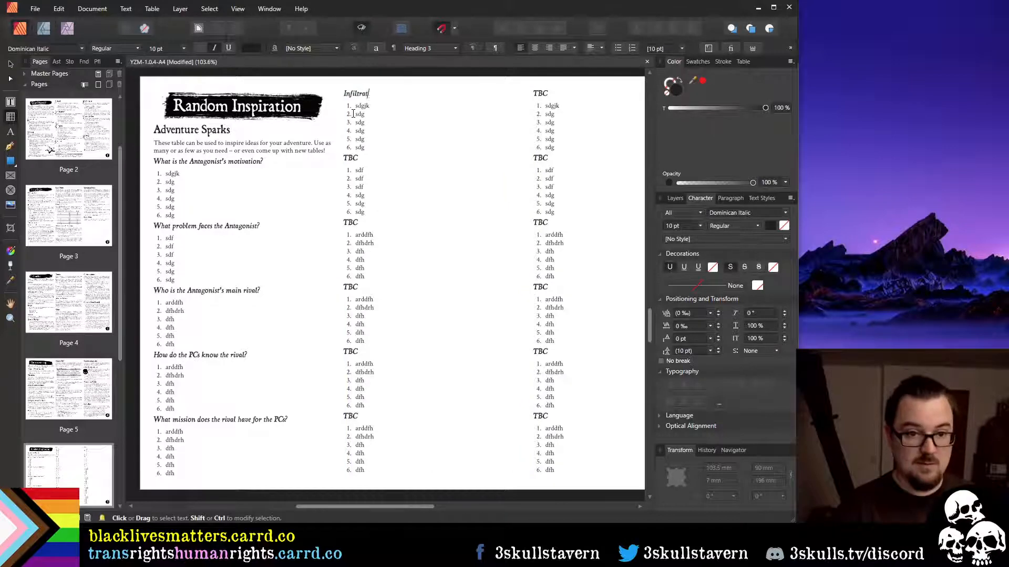
{"action": "type", "text": "ion Mission"}
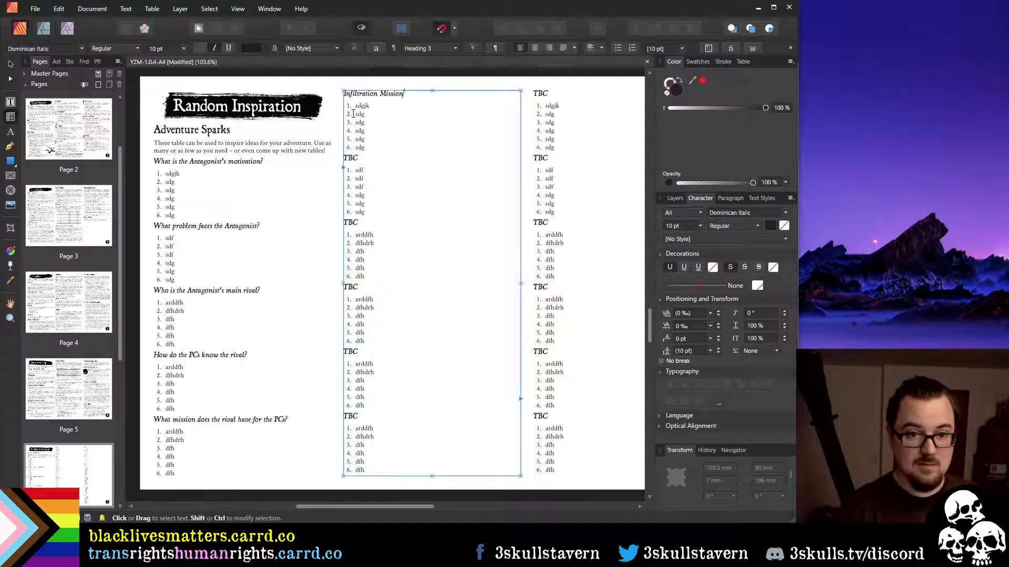
Delete the TBC placeholder text from the middle column's second heading, leaving its line empty
{"action": "key", "text": "Down"}
{"action": "key", "text": "Down"}
{"action": "key", "text": "Down"}
{"action": "key", "text": "Down"}
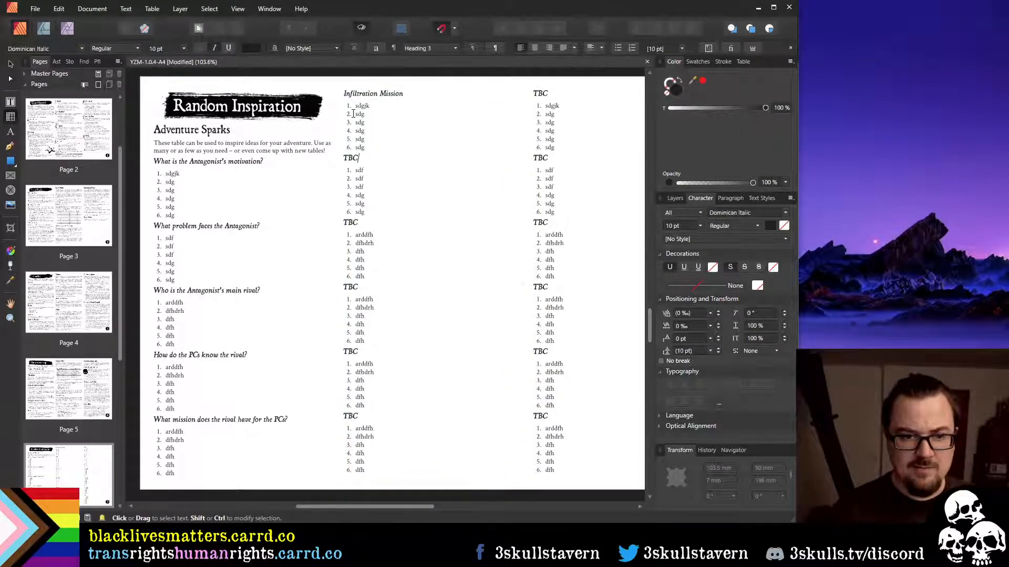
{"action": "key", "text": "shift+Home"}
{"action": "key", "text": "BackSpace"}
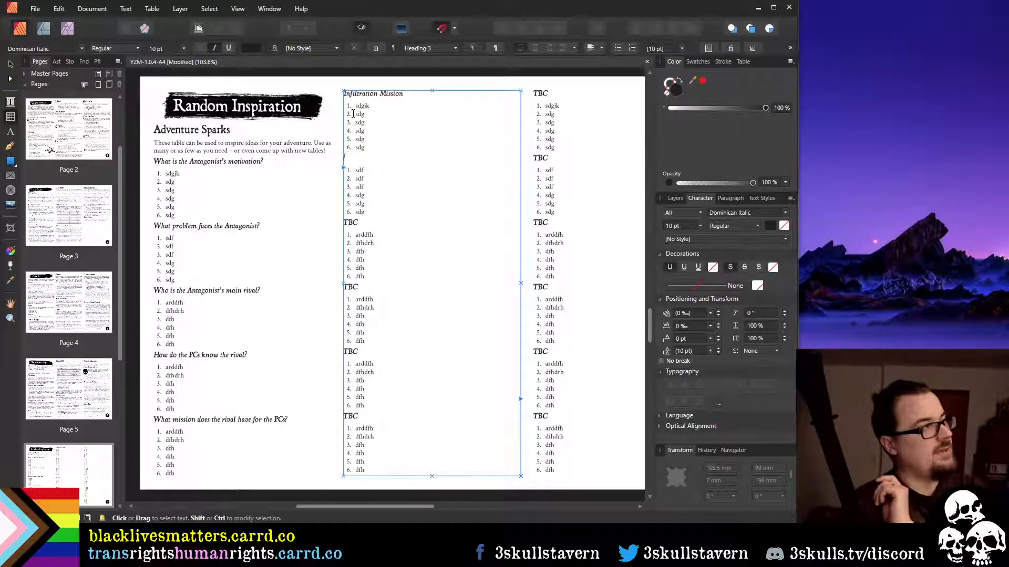
Replace the first placeholder entry under the rival's mission heading with "An infiltration mission."
{"action": "double_click", "coordinate": [176, 431]}
{"action": "type", "text": "In"}
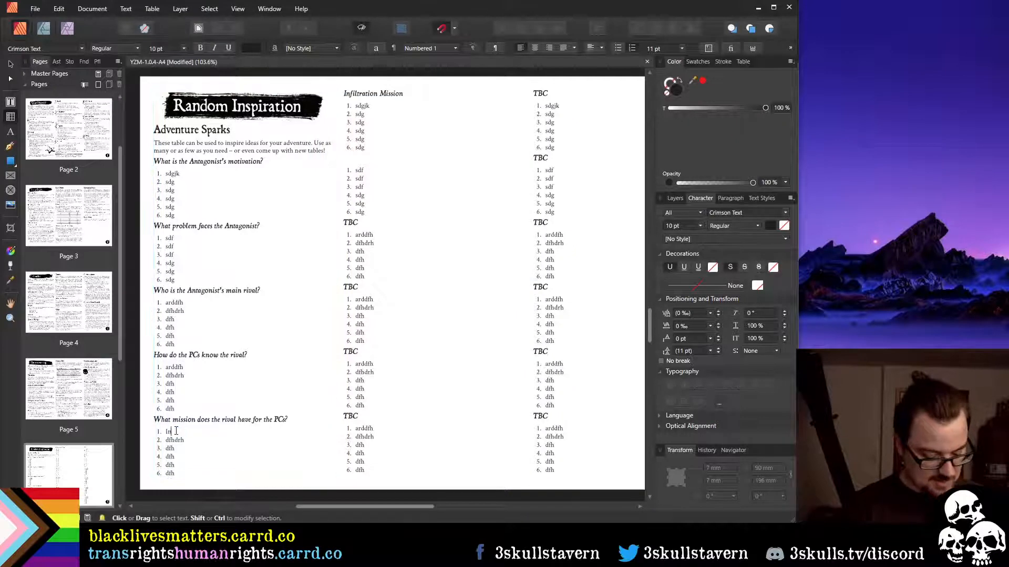
{"action": "type", "text": "filtrat"}
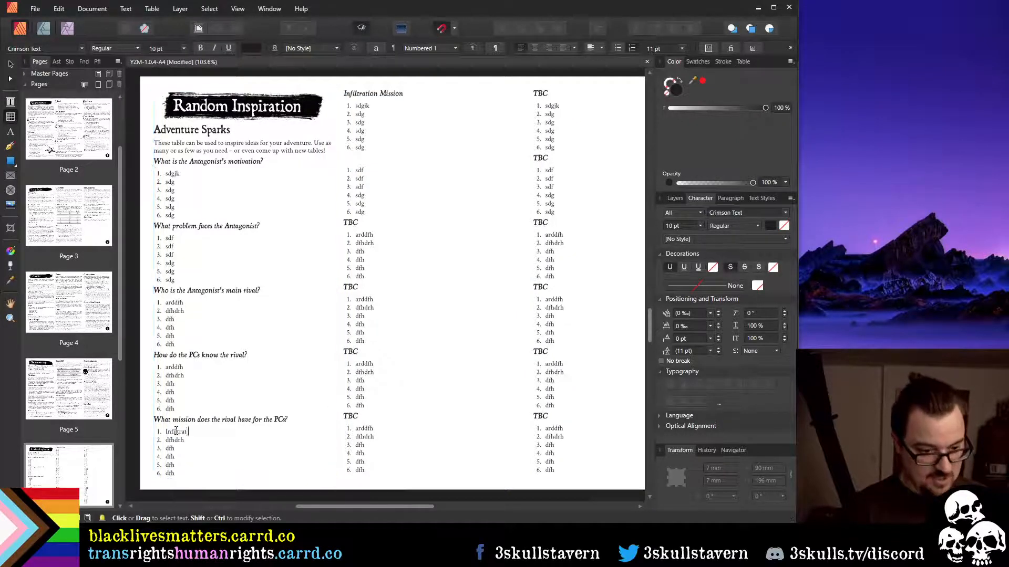
{"action": "type", "text": "ion Mission"}
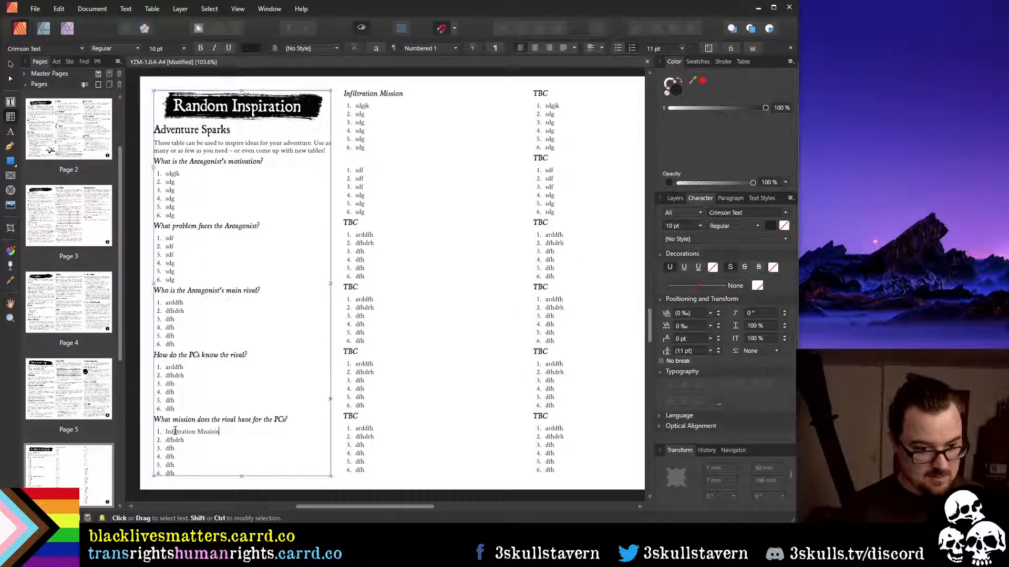
{"action": "key", "text": "Home"}
{"action": "type", "text": "An"}
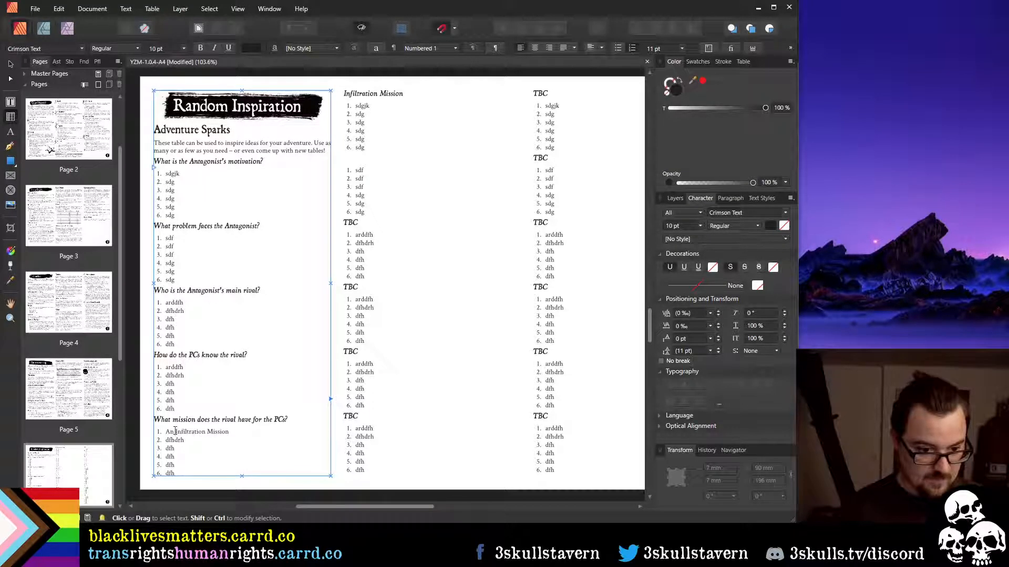
{"action": "key", "text": "ctrl+Right"}
{"action": "key", "text": "Delete"}
{"action": "type", "text": "m"}
{"action": "key", "text": "End"}
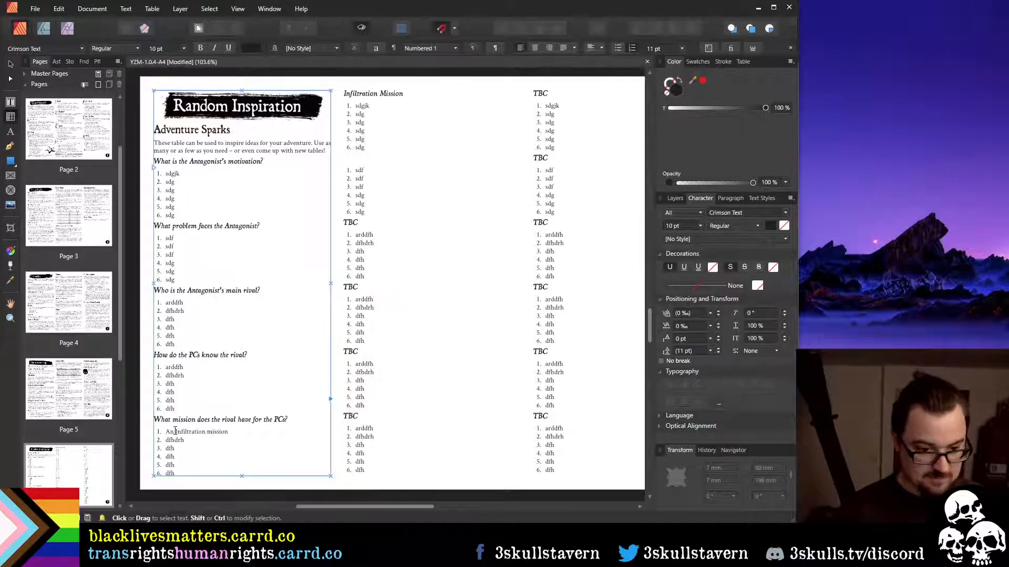
{"action": "type", "text": "."}
Replace the second placeholder entry under the rival's mission heading with "A Delivery mission."
{"action": "key", "text": "Down"}
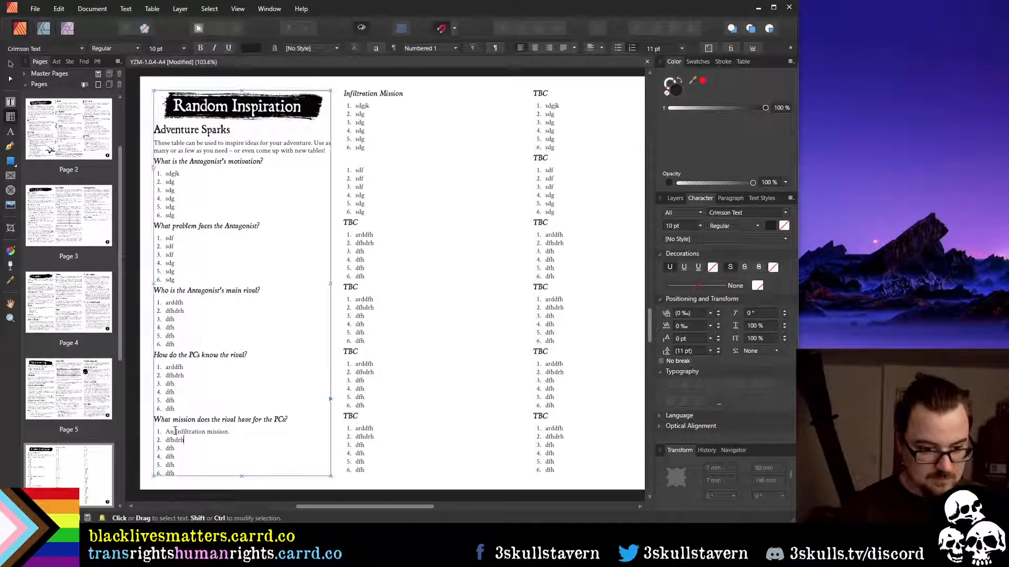
{"action": "key", "text": "shift+Home"}
{"action": "type", "text": "A"}
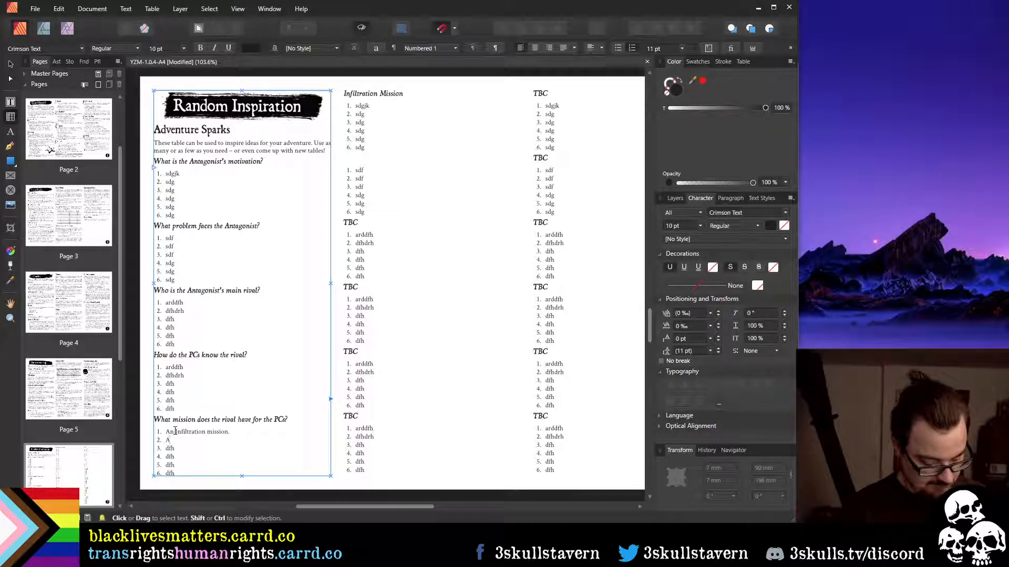
{"action": "type", "text": "De"}
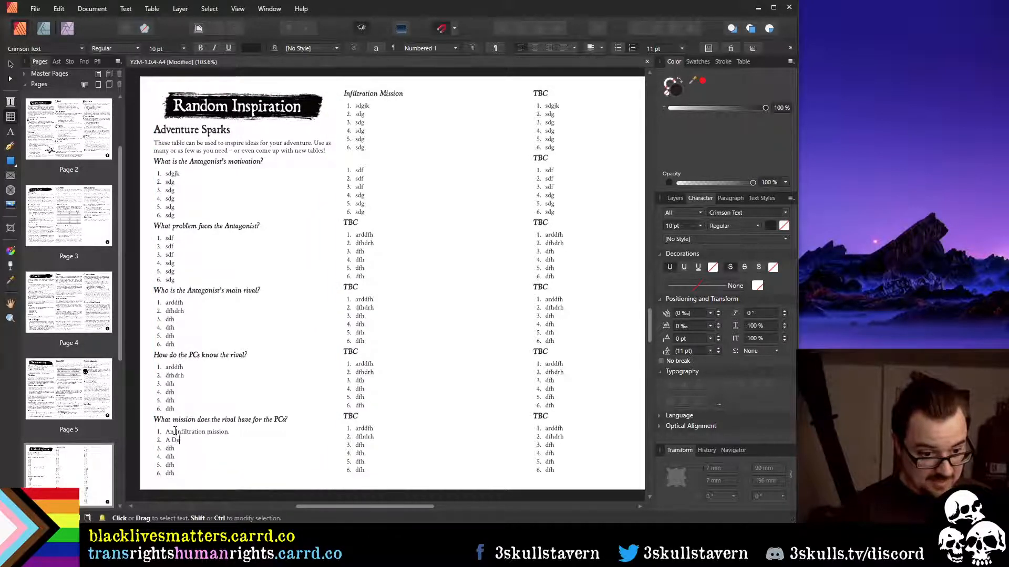
{"action": "type", "text": "livery mission."}
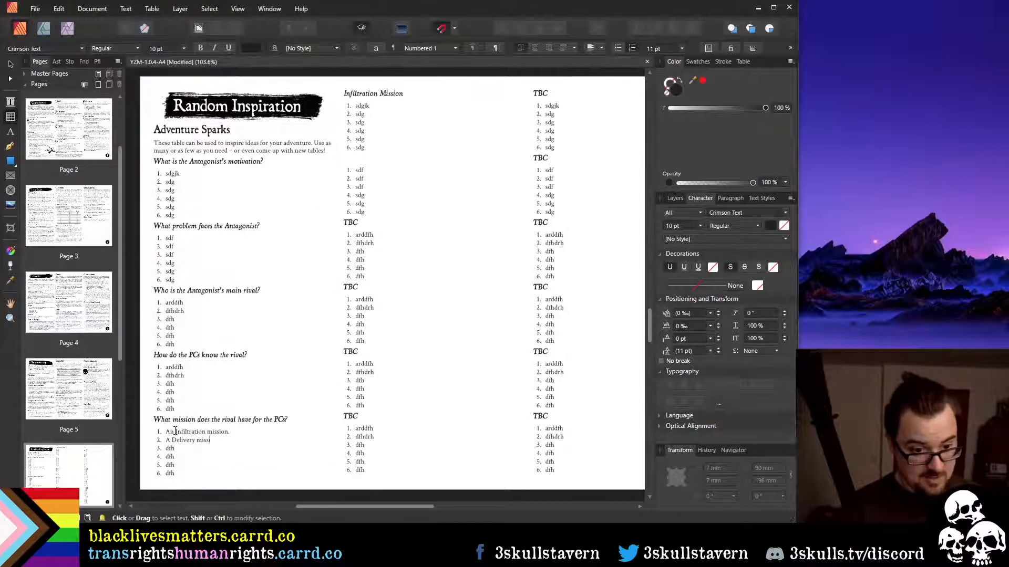
Enter "Delivery Mission" as the middle column's second heading
{"action": "left_click", "coordinate": [354, 157]}
{"action": "type", "text": "Deliv"}
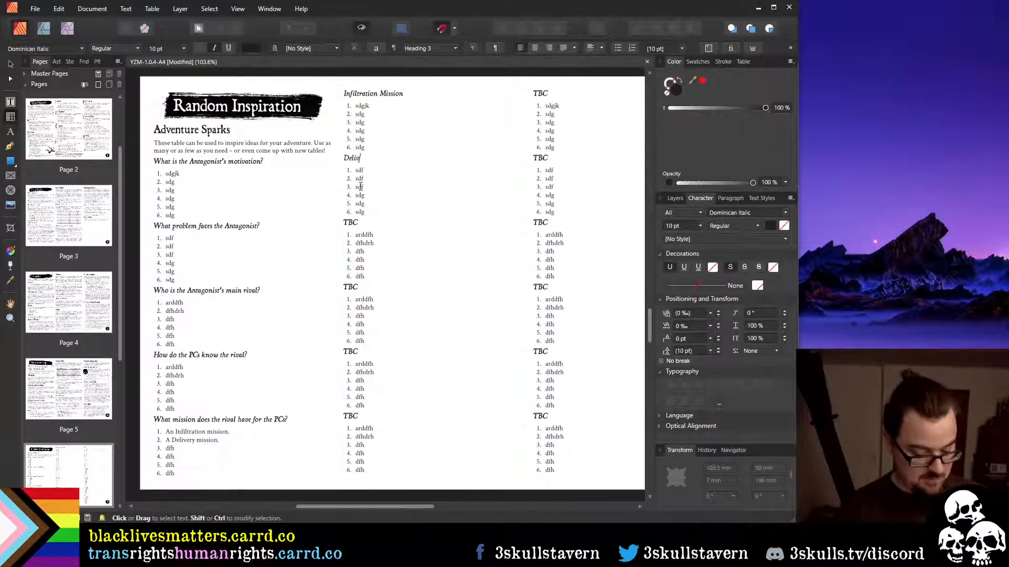
{"action": "type", "text": "ery Mission"}
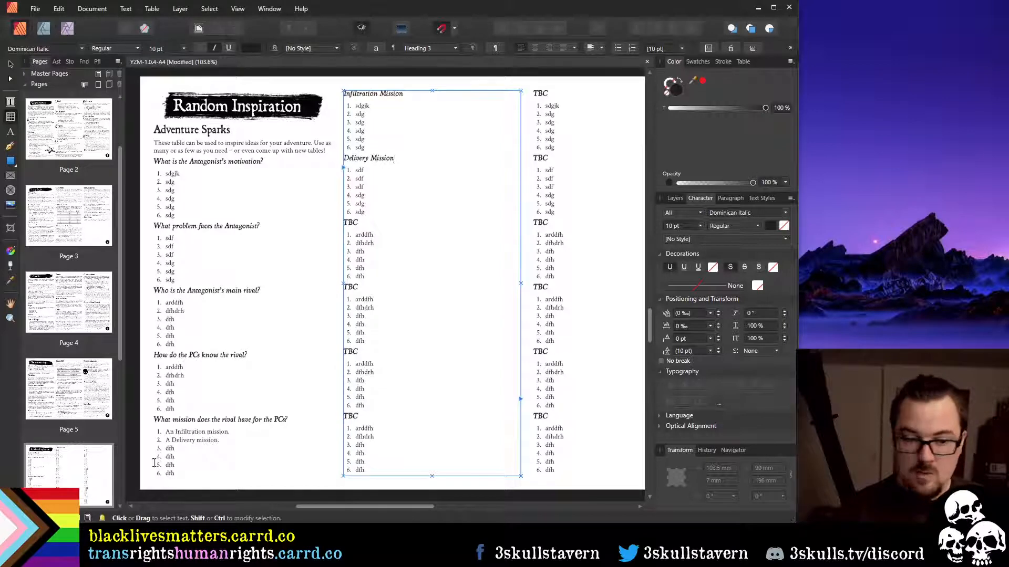
Replace the third placeholder entry under the rival's mission heading with "An Info-Gathering mission."
{"action": "left_click_drag", "start_coordinate": [166, 449], "coordinate": [175, 454]}
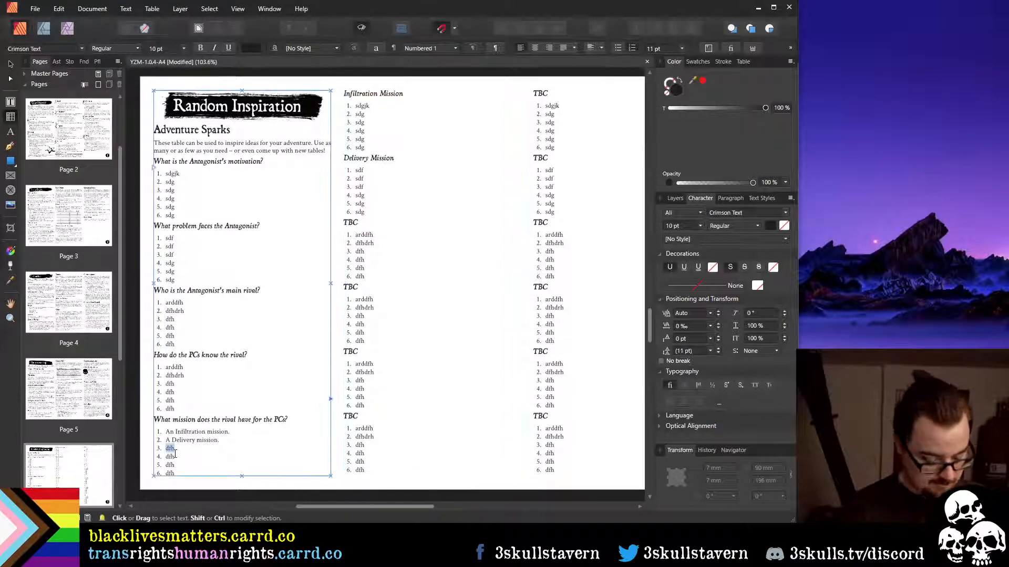
{"action": "type", "text": "An Info"}
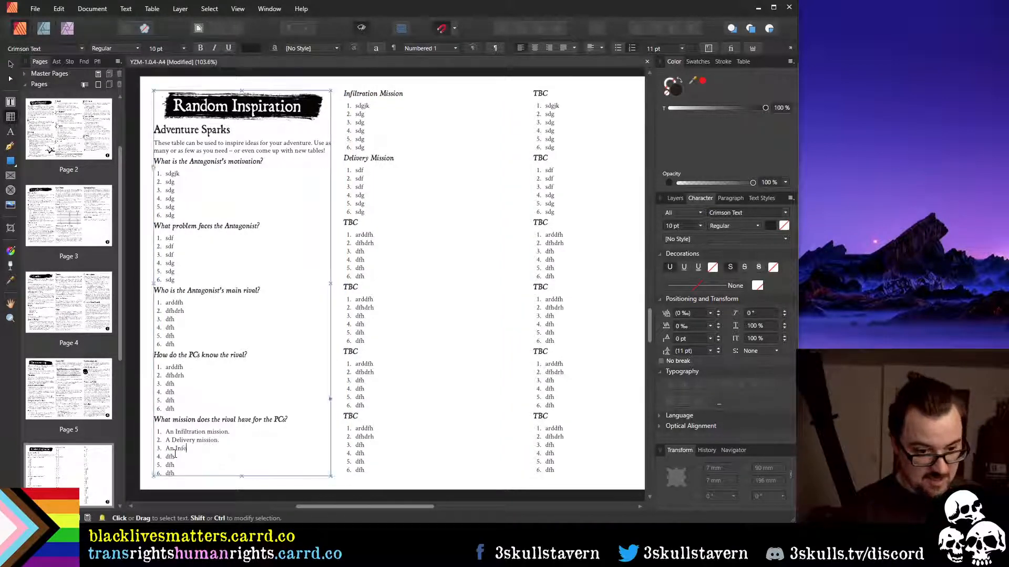
{"action": "type", "text": "-Gatherin"}
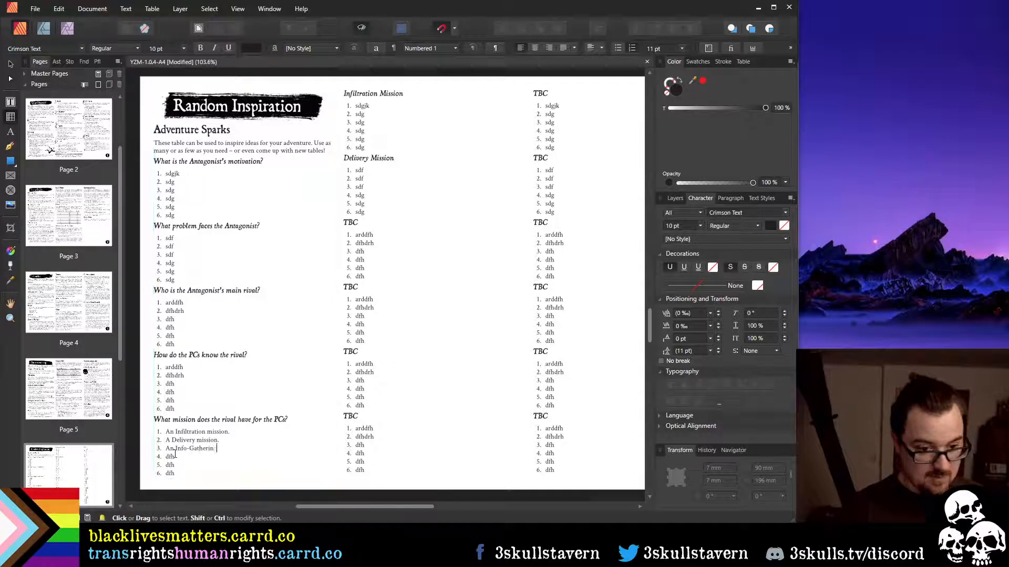
{"action": "type", "text": "g mis sion."}
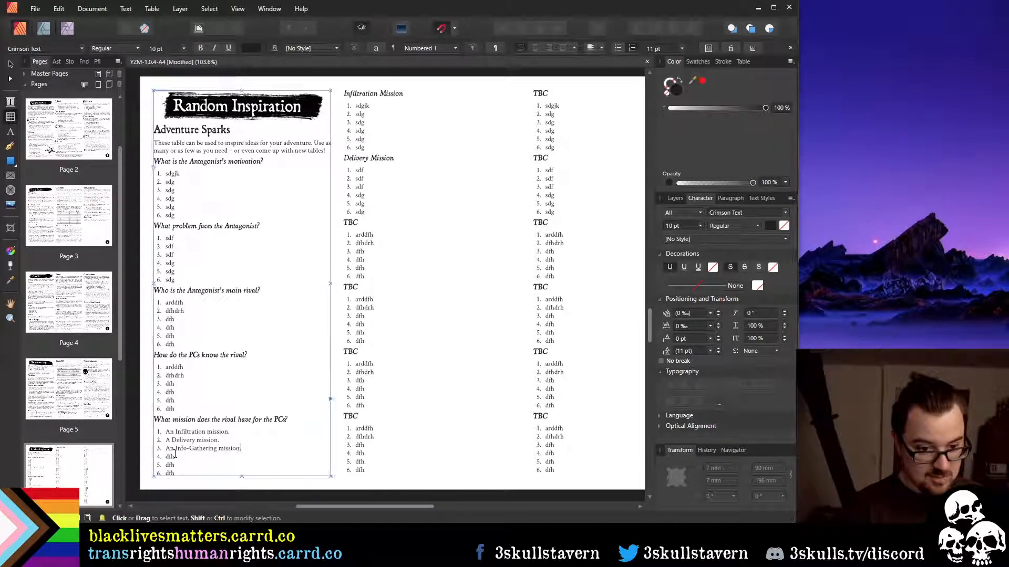
Replace the middle column's third heading with "Info-Gathering Missions"
{"action": "double_click", "coordinate": [356, 224]}
{"action": "type", "text": "Inf"}
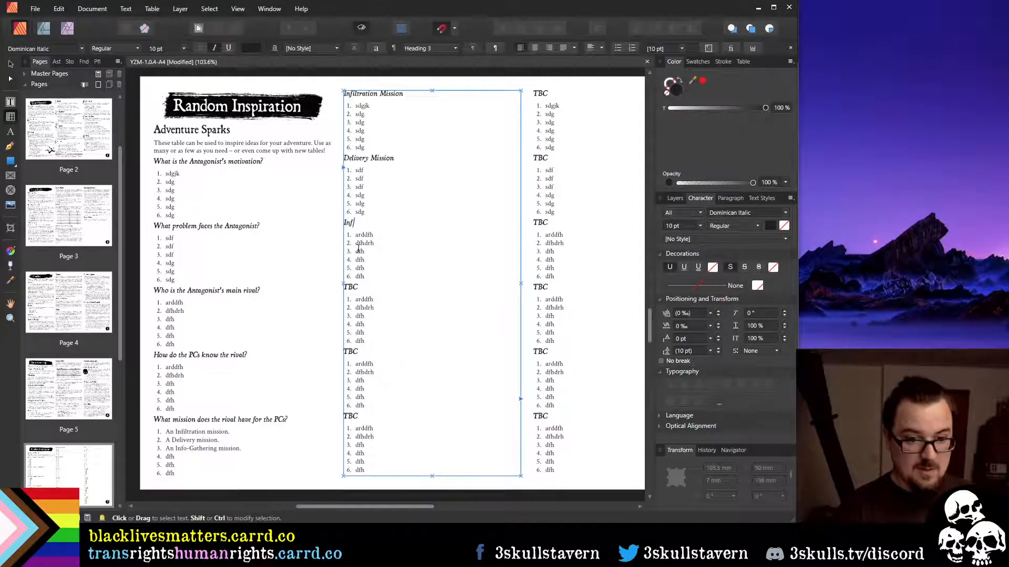
{"action": "type", "text": "o-Gather"}
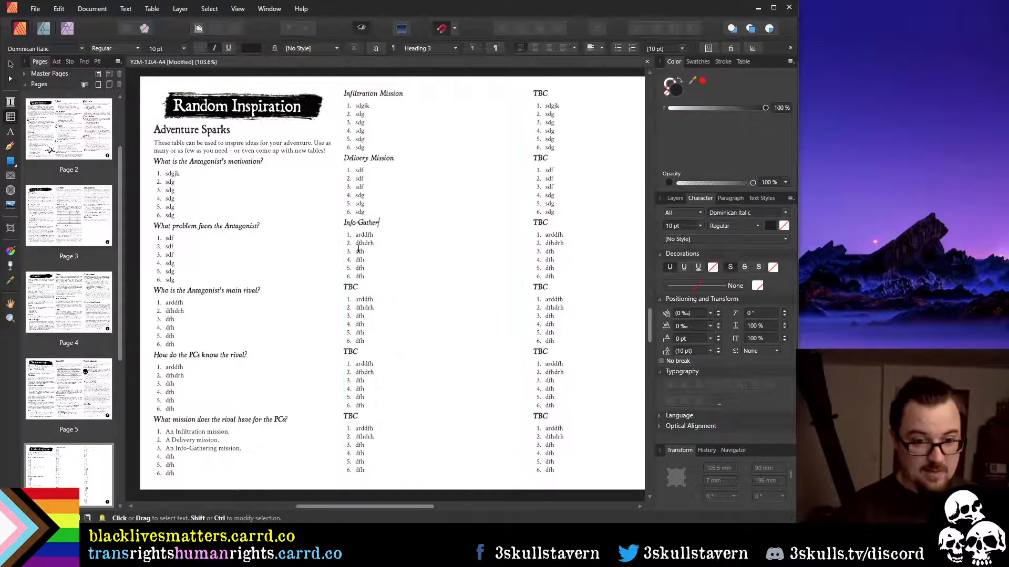
{"action": "type", "text": "ing Missions"}
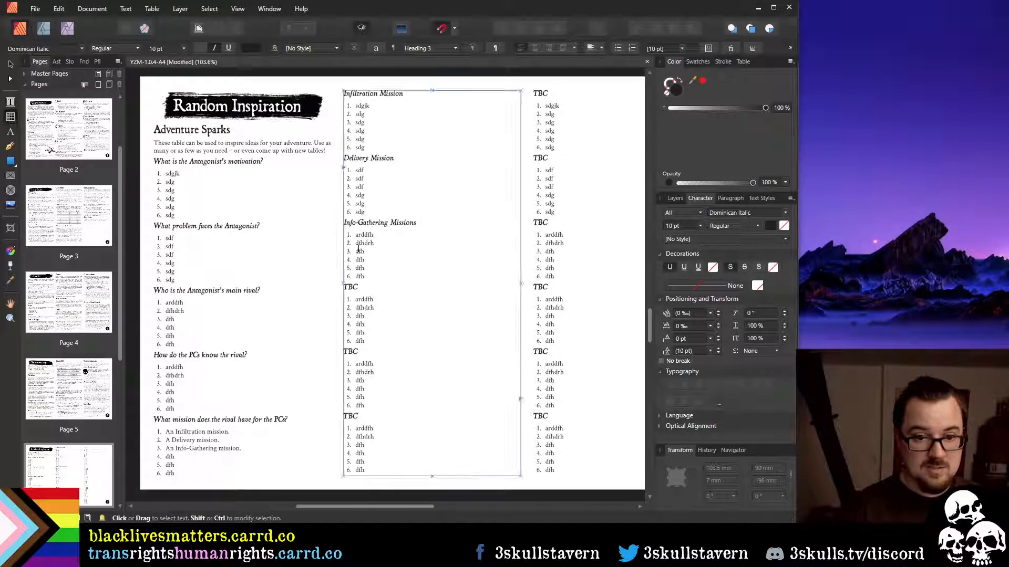
Make the Delivery Mission and Infiltration Mission headings plural, ending in "Missions"
{"action": "type", "text": "s"}
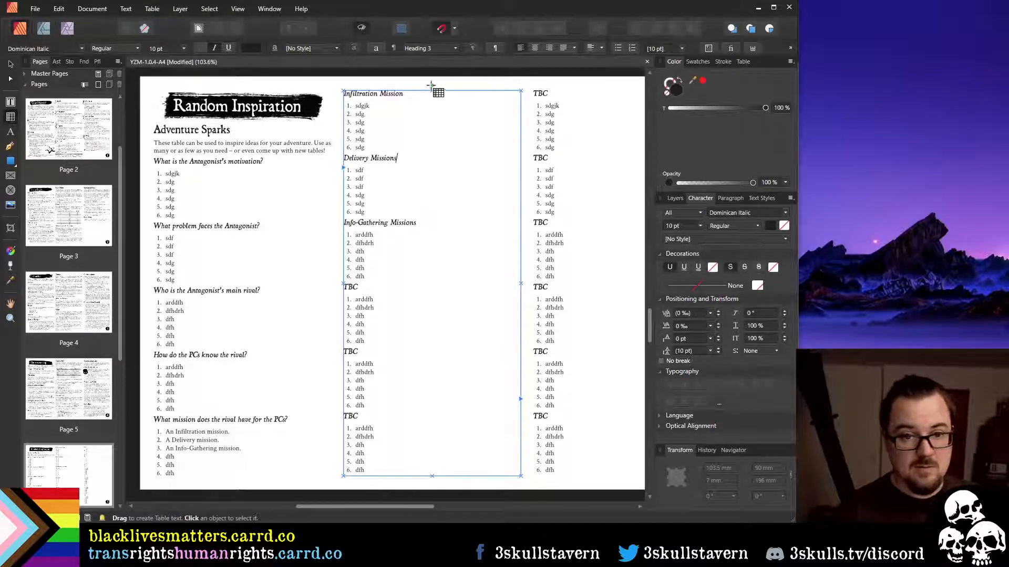
{"action": "left_click", "coordinate": [433, 101]}
{"action": "left_click", "coordinate": [429, 95]}
{"action": "type", "text": "s"}
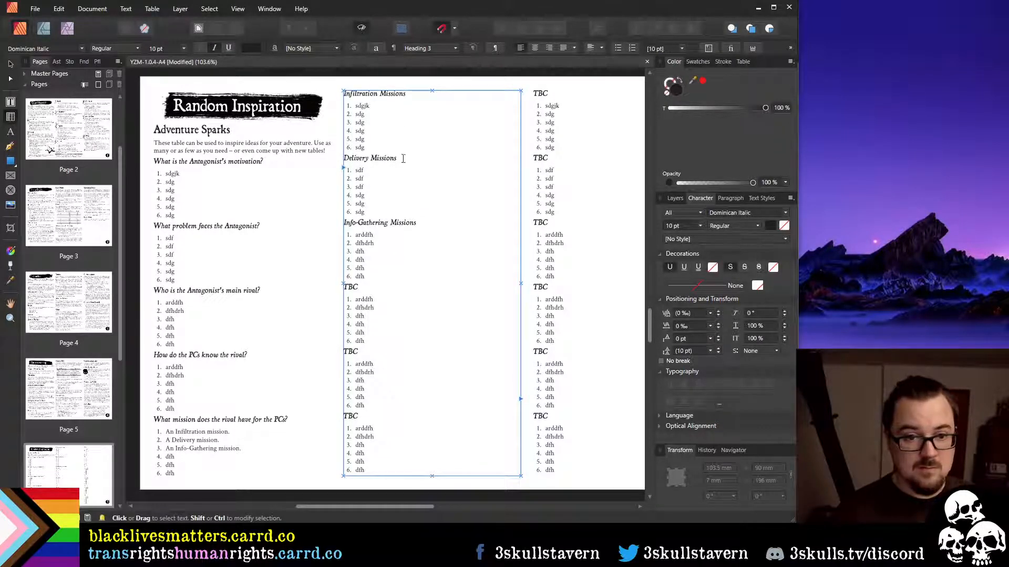
Change the middle column's first heading to "Infiltration Mission Generator"
{"action": "key", "text": "BackSpace"}
{"action": "type", "text": "Gen"}
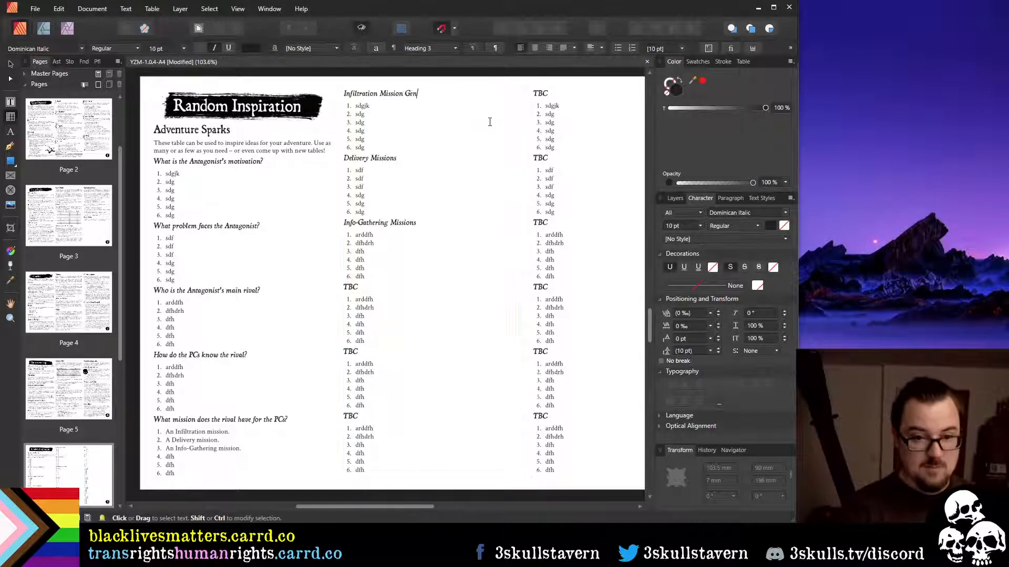
{"action": "type", "text": "erator"}
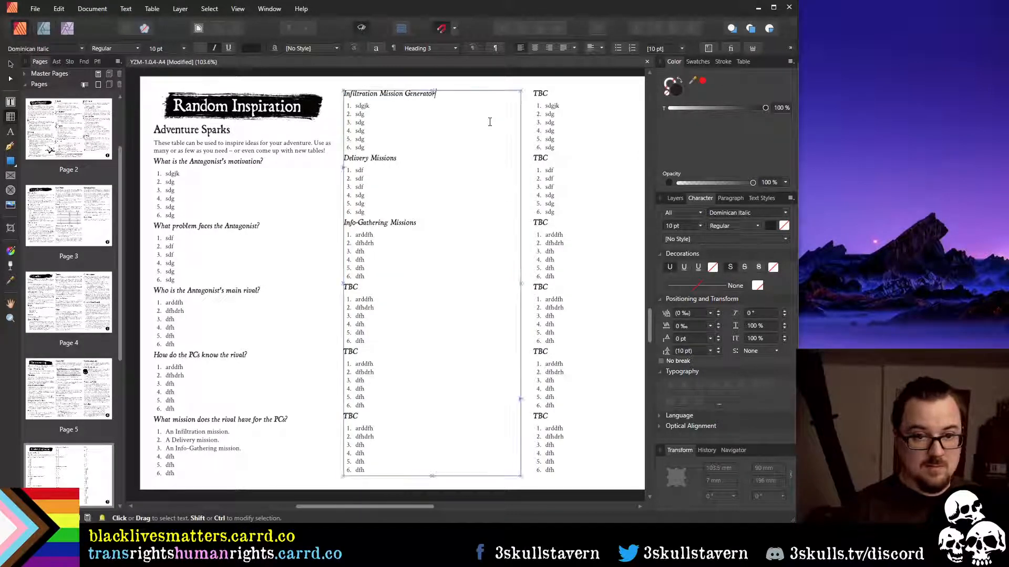
Change the middle column's second heading to "Delivery Mission Generator"
{"action": "key", "text": "Down"}
{"action": "key", "text": "Down"}
{"action": "key", "text": "Down"}
{"action": "key", "text": "Down"}
{"action": "key", "text": "Down"}
{"action": "key", "text": "Down"}
{"action": "key", "text": "Down"}
{"action": "key", "text": "End"}
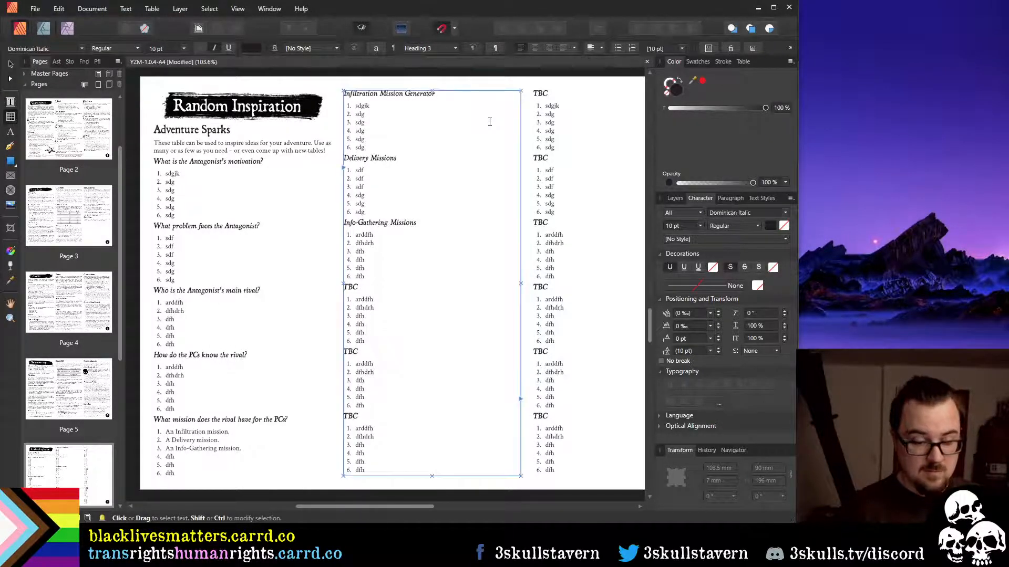
{"action": "key", "text": "BackSpace"}
{"action": "type", "text": "Generator"}
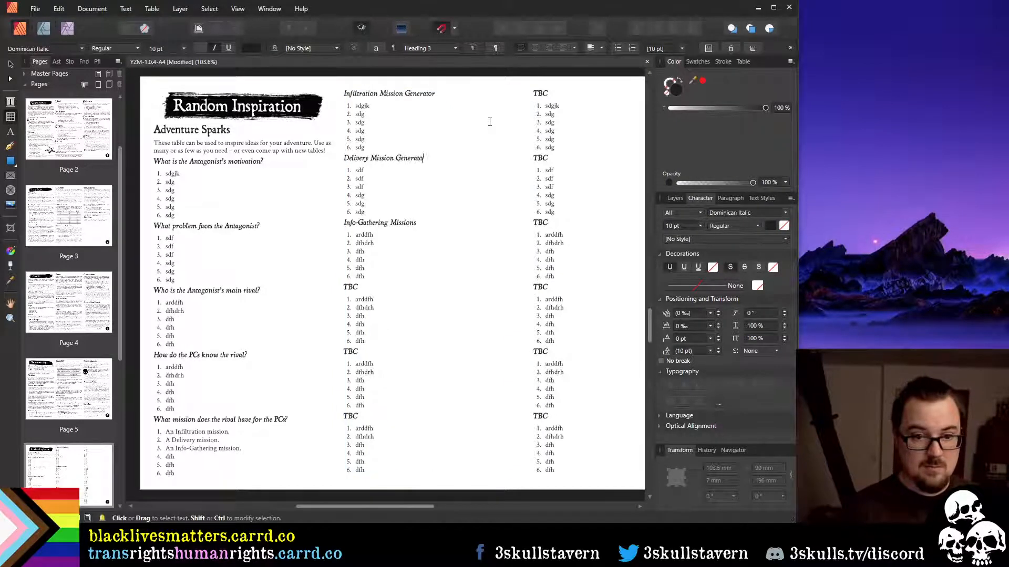
Change the middle column's third heading to "Info-Gathering Mission Generator"
{"action": "key", "text": "Down"}
{"action": "key", "text": "Down"}
{"action": "key", "text": "Down"}
{"action": "key", "text": "Down"}
{"action": "key", "text": "End"}
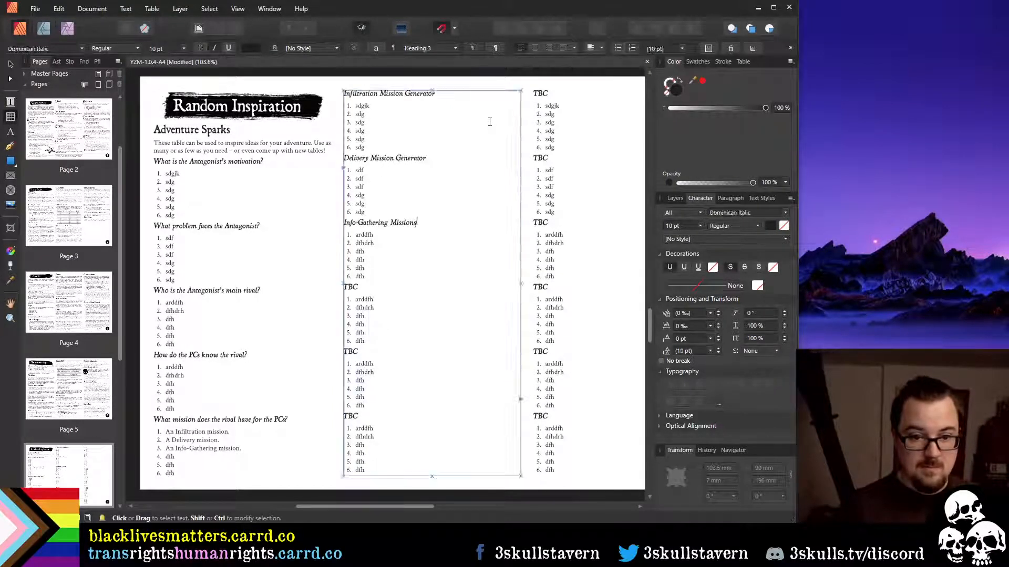
{"action": "key", "text": "BackSpace"}
{"action": "type", "text": "Generator"}
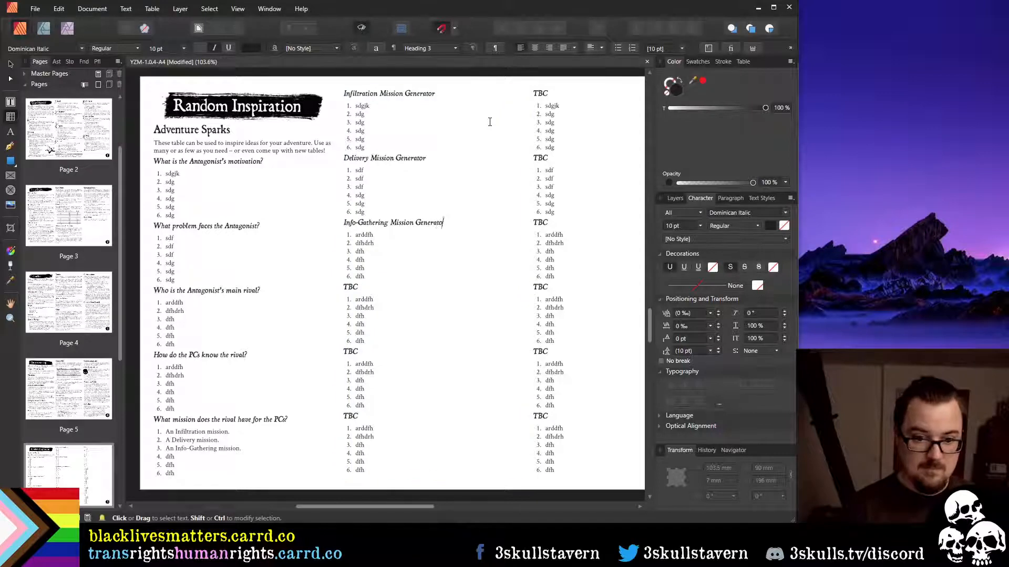
{"action": "key", "text": "Down"}
{"action": "key", "text": "Down"}
{"action": "key", "text": "Down"}
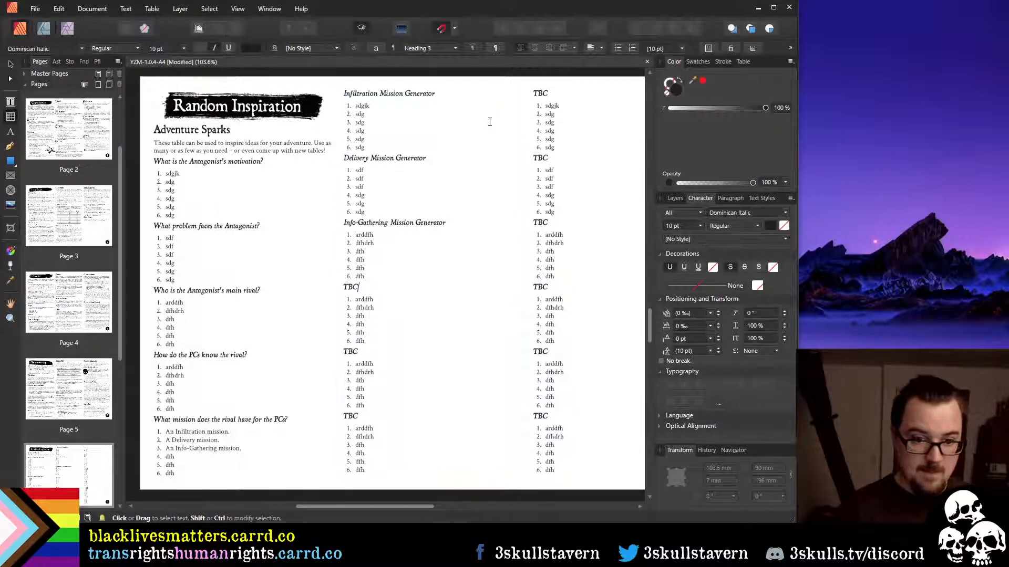
{"action": "key", "text": "shift+Home"}
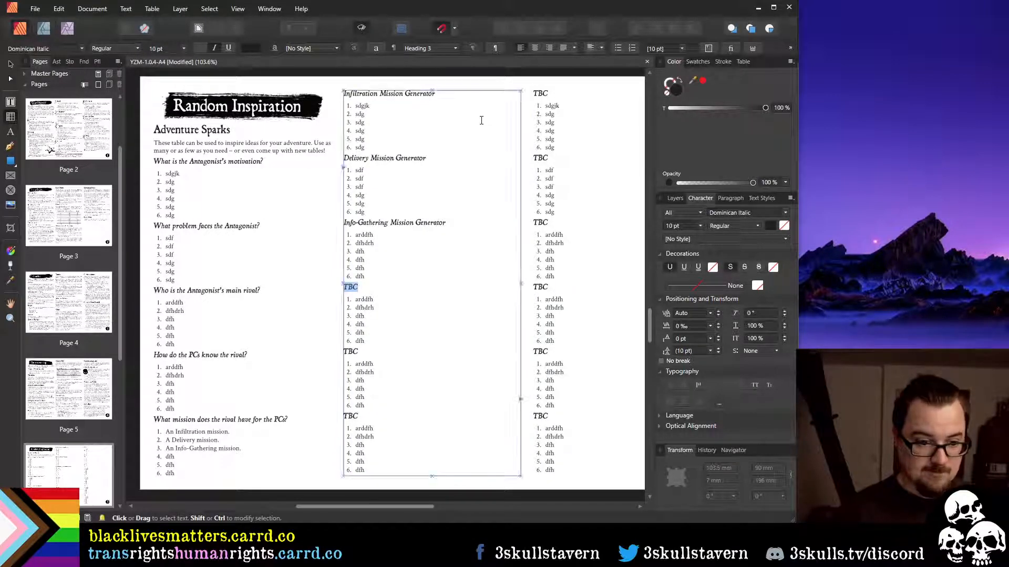
{"action": "double_click", "coordinate": [171, 457]}
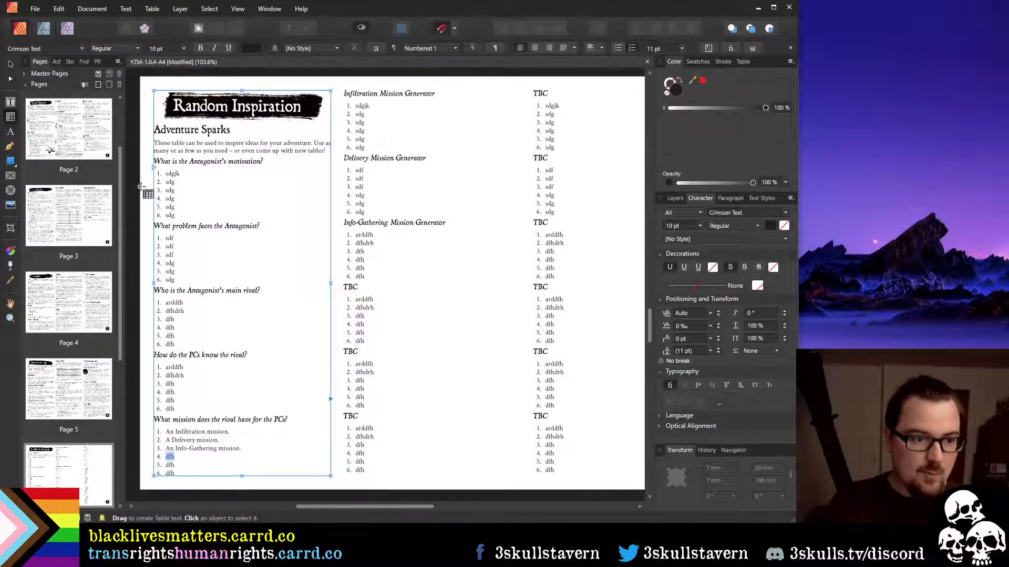
Look over the Making a Setting page that follows the Random Inspiration page
{"action": "scroll", "coordinate": [412, 244], "scroll_direction": "down", "scroll_amount": 1, "text": "ctrl"}
{"action": "scroll", "coordinate": [411, 244], "scroll_direction": "down", "scroll_amount": 1, "text": "ctrl"}
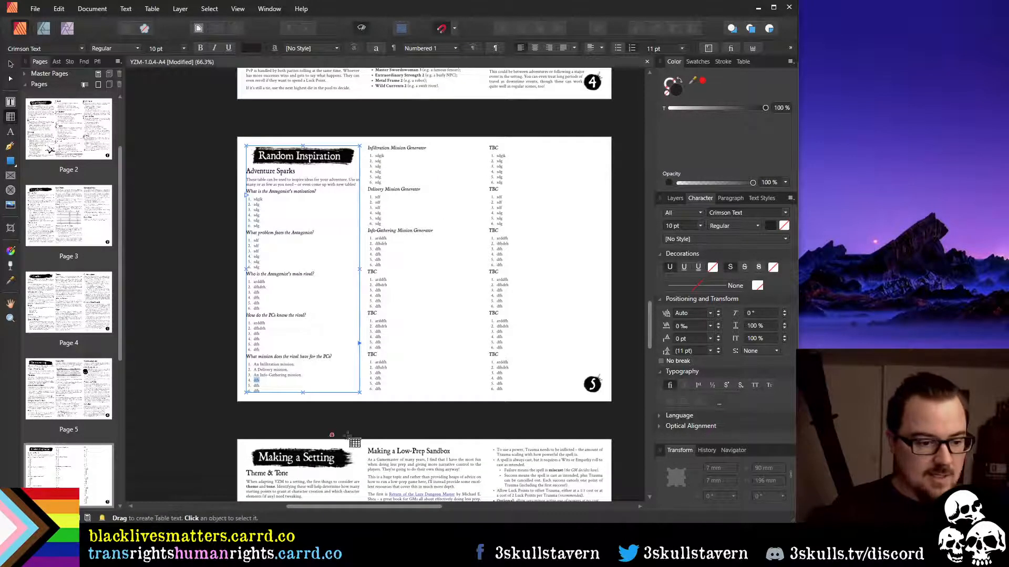
{"action": "scroll", "coordinate": [513, 398], "scroll_direction": "down", "scroll_amount": 3}
{"action": "scroll", "coordinate": [514, 398], "scroll_direction": "down", "scroll_amount": 4}
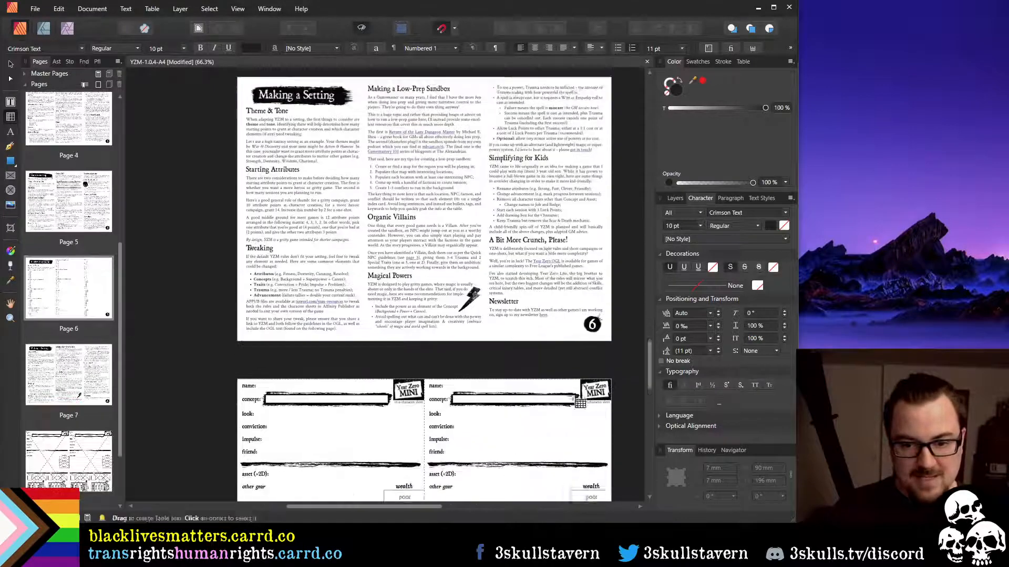
{"action": "scroll", "coordinate": [578, 367], "scroll_direction": "up", "scroll_amount": 1}
{"action": "scroll", "coordinate": [652, 365], "scroll_direction": "up", "scroll_amount": 1}
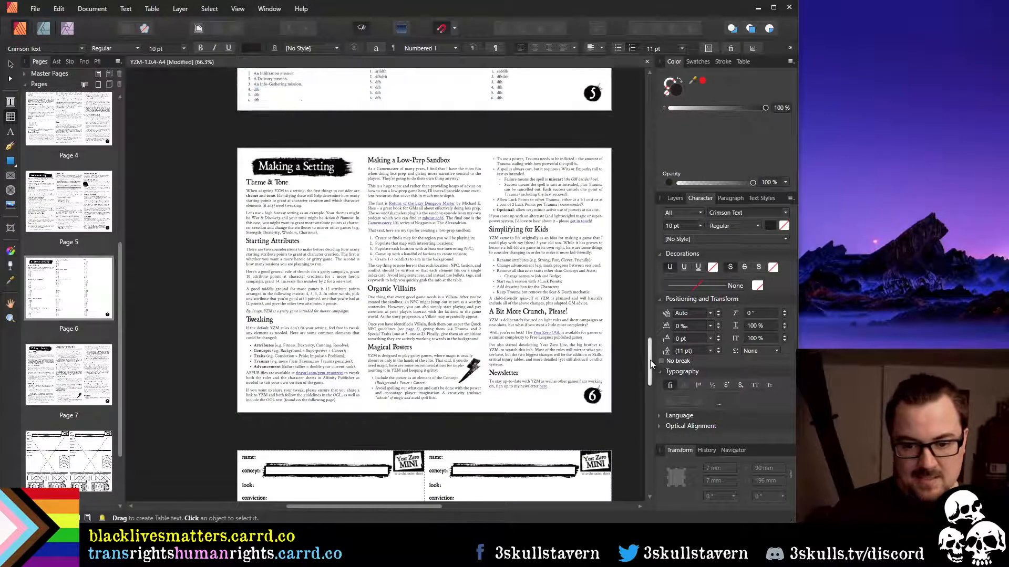
{"action": "left_click_drag", "start_coordinate": [373, 507], "coordinate": [405, 507]}
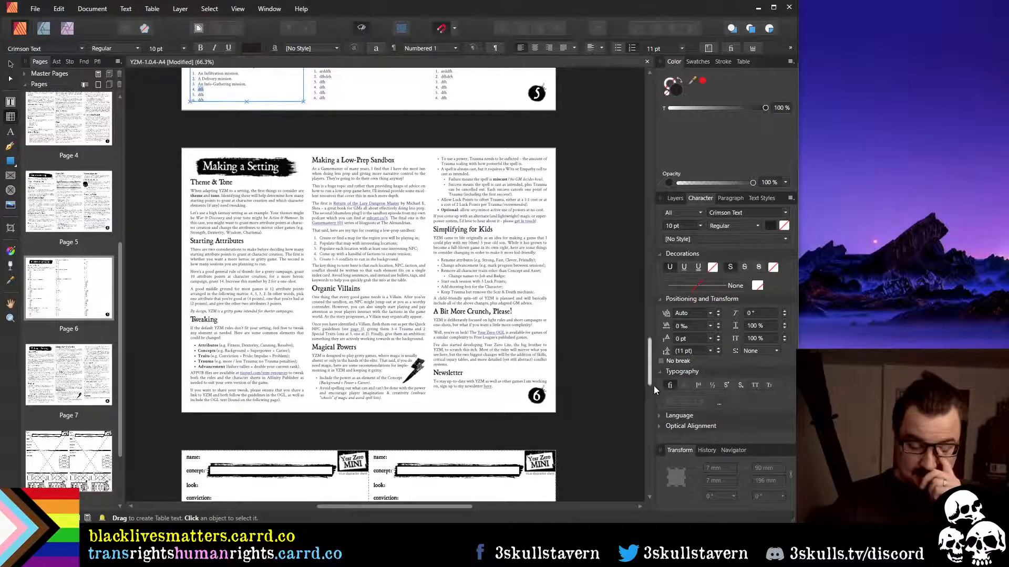
Read the list of planned releases under The Future for YZM and the Inspiration list on the booklet's first page
{"action": "left_click_drag", "start_coordinate": [648, 373], "coordinate": [650, 261]}
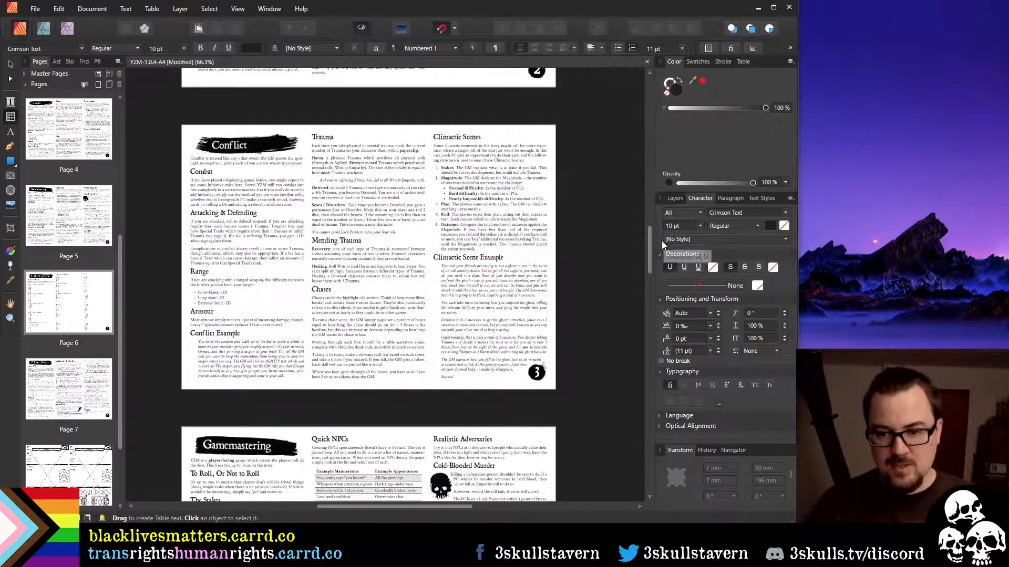
{"action": "left_click_drag", "start_coordinate": [648, 245], "coordinate": [650, 146]}
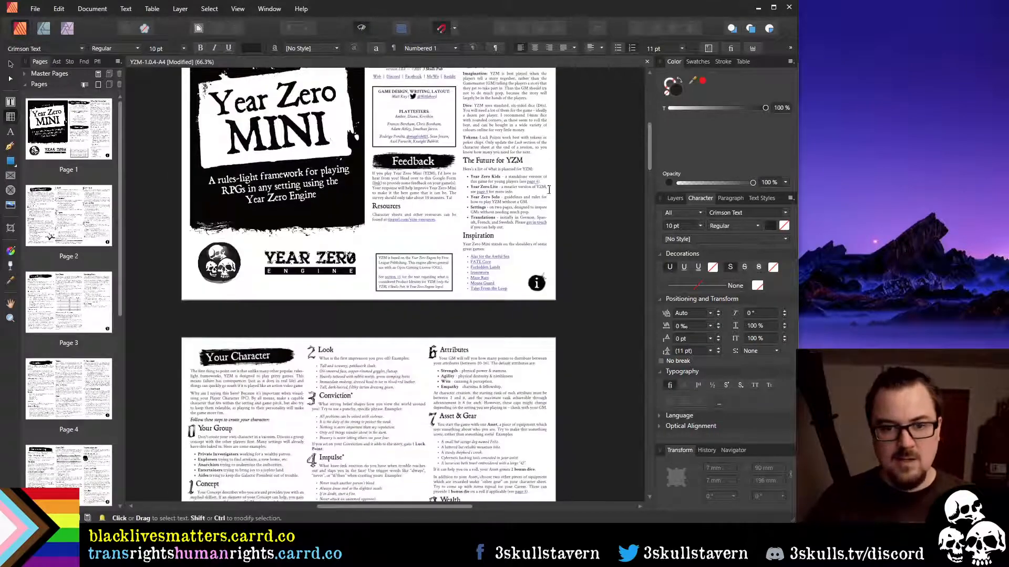
{"action": "scroll", "coordinate": [536, 241], "scroll_direction": "up", "scroll_amount": 5}
{"action": "scroll", "coordinate": [506, 191], "scroll_direction": "up", "scroll_amount": 3}
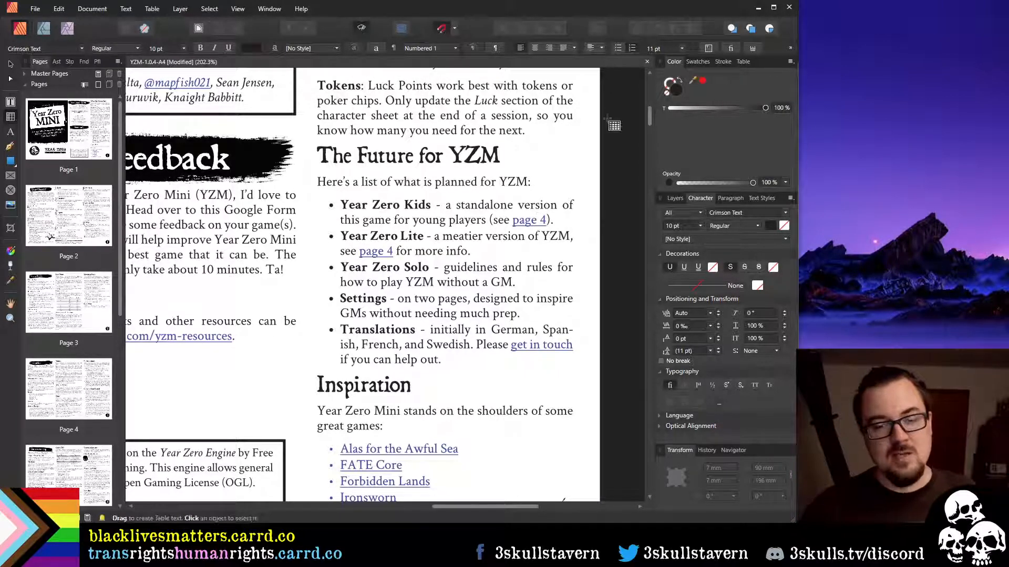
{"action": "scroll", "coordinate": [431, 231], "scroll_direction": "down", "scroll_amount": 3}
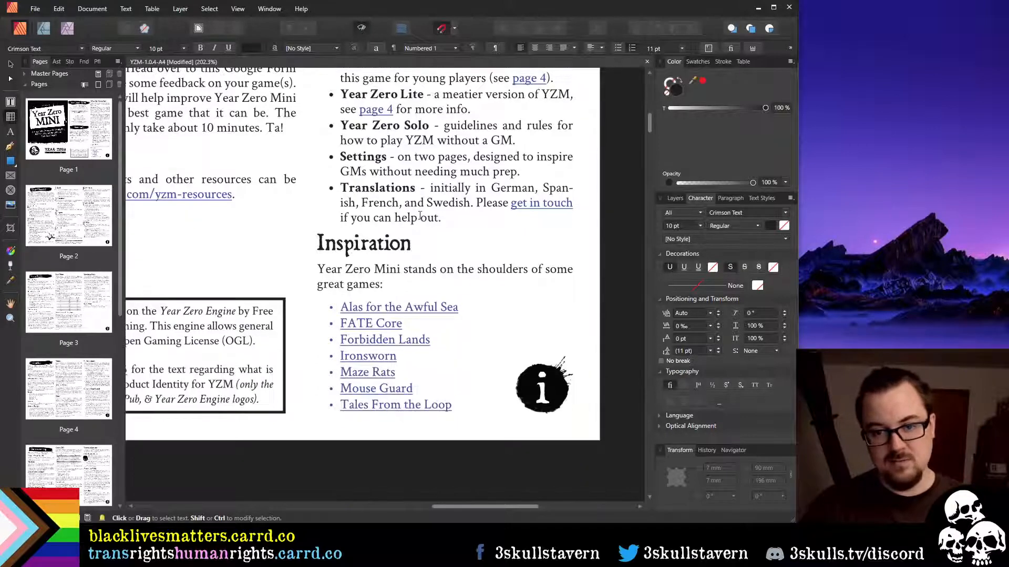
{"action": "scroll", "coordinate": [319, 171], "scroll_direction": "down", "scroll_amount": 4}
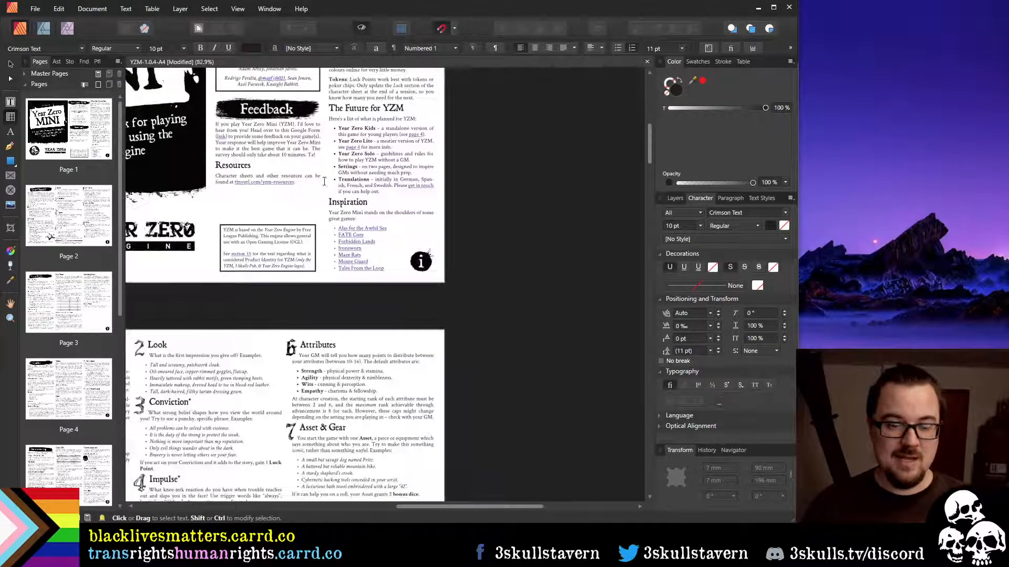
Review the booklet's pages from the cover through Your Character, Core Rules and Conflict to Gamemastering
{"action": "left_click_drag", "start_coordinate": [523, 506], "coordinate": [440, 505]}
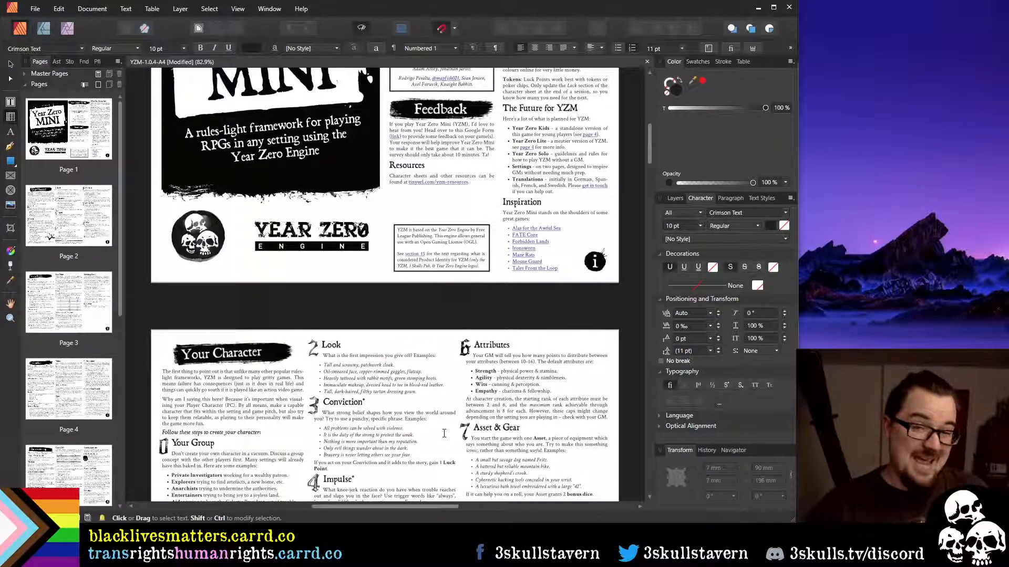
{"action": "scroll", "coordinate": [486, 284], "scroll_direction": "up", "scroll_amount": 1}
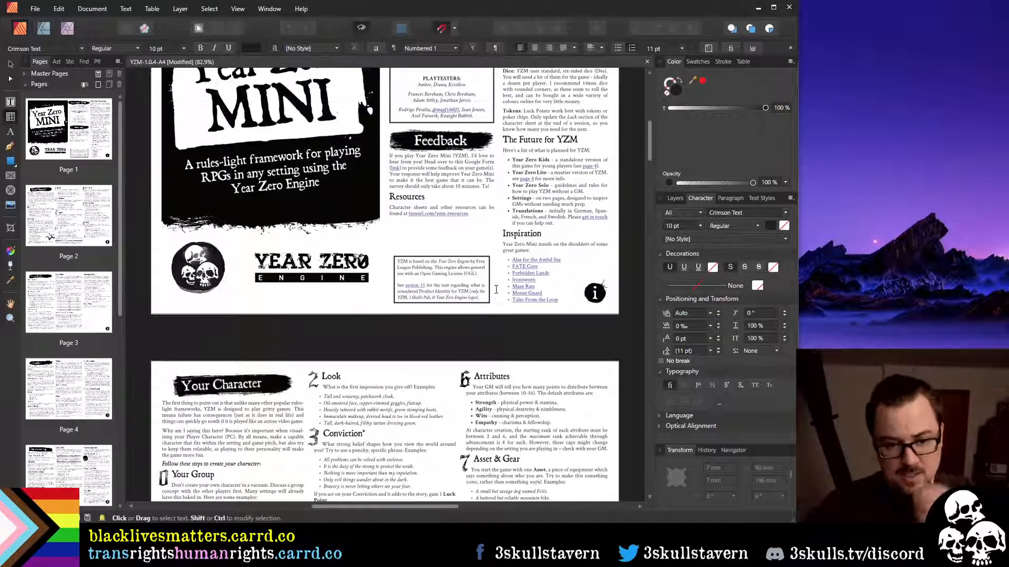
{"action": "scroll", "coordinate": [496, 289], "scroll_direction": "down", "scroll_amount": 12}
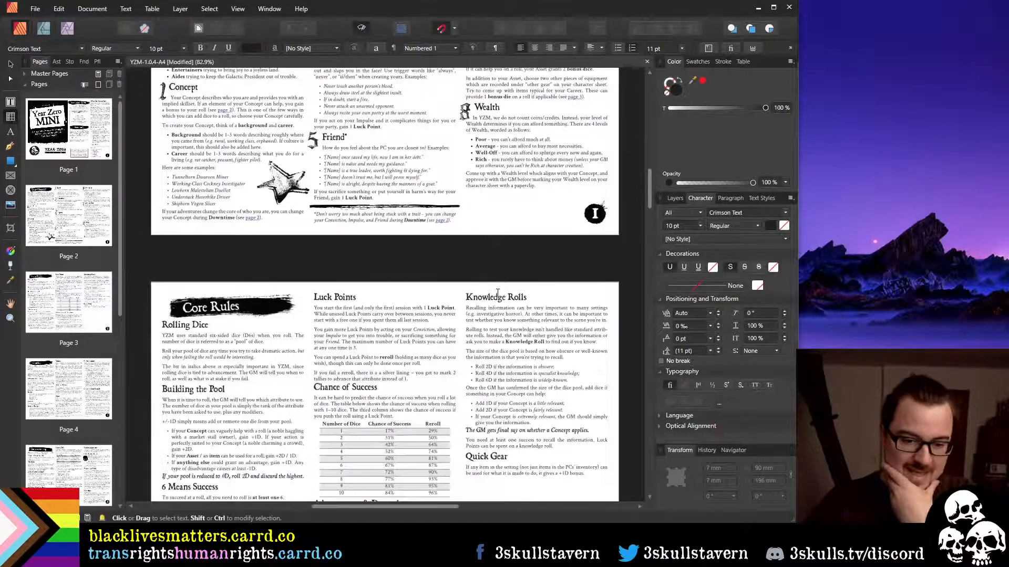
{"action": "scroll", "coordinate": [498, 292], "scroll_direction": "down", "scroll_amount": 5}
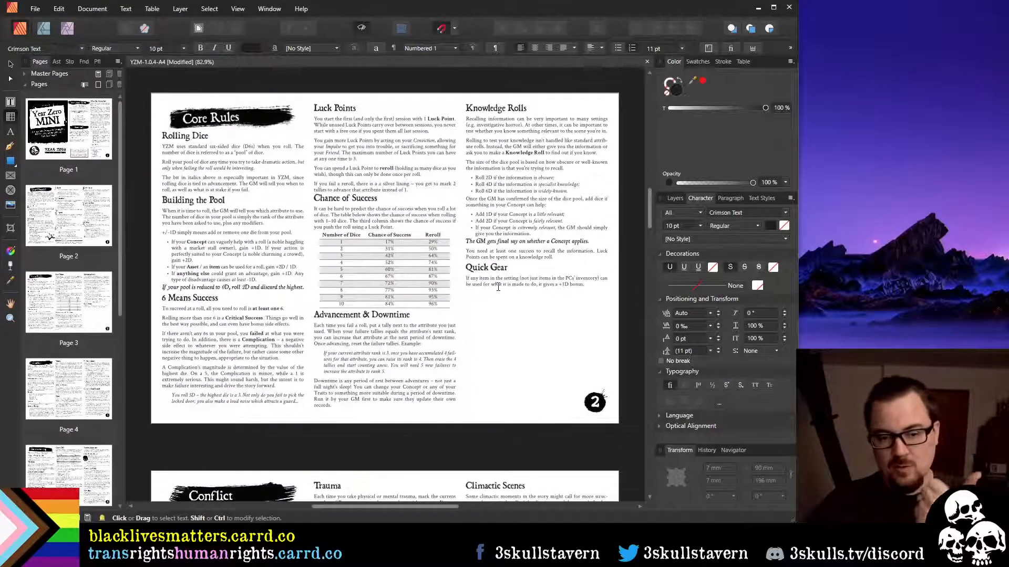
{"action": "scroll", "coordinate": [498, 287], "scroll_direction": "down", "scroll_amount": 18}
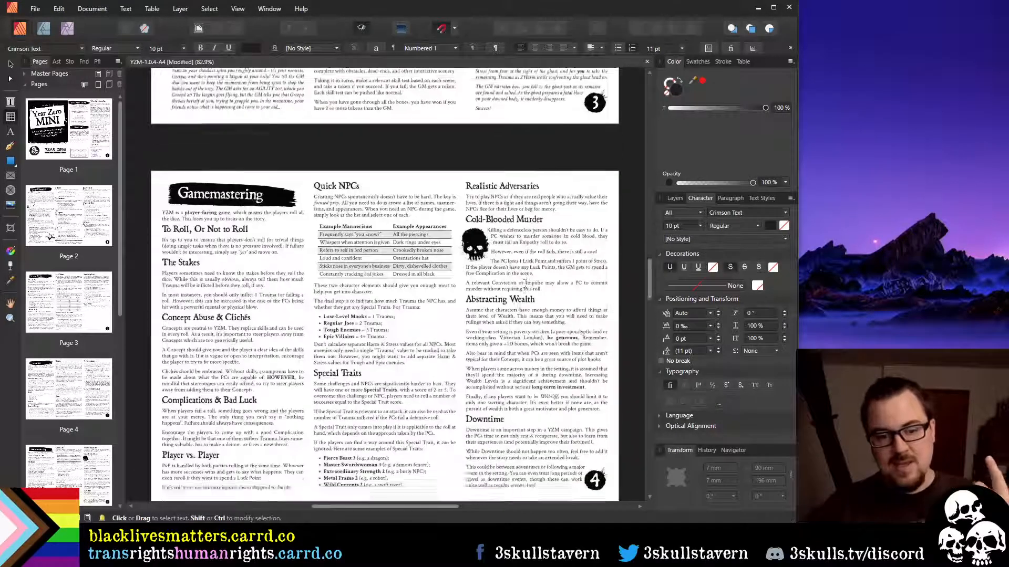
{"action": "scroll", "coordinate": [520, 303], "scroll_direction": "down", "scroll_amount": 5}
{"action": "scroll", "coordinate": [518, 304], "scroll_direction": "up", "scroll_amount": 3}
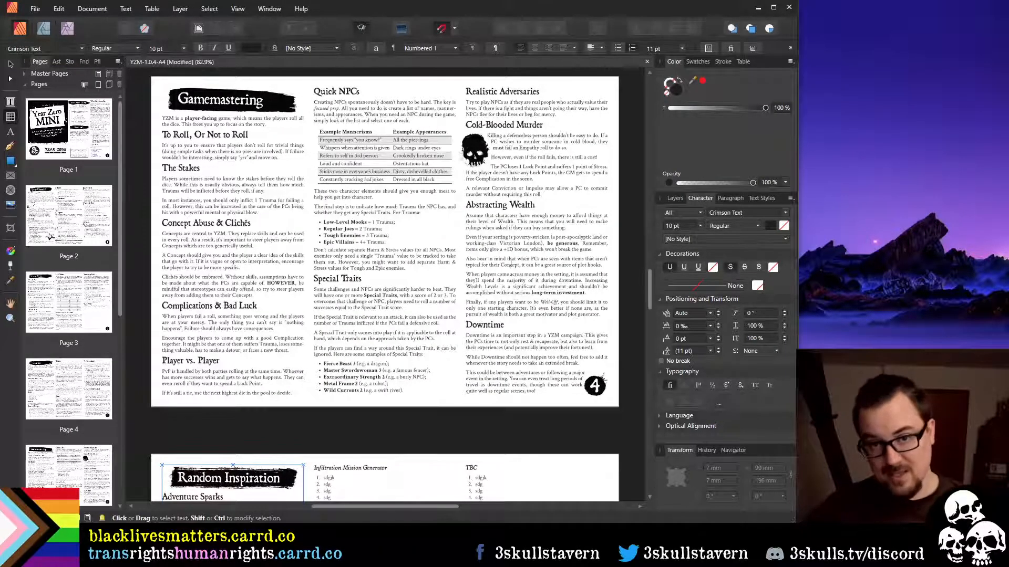
Look over the Random Inspiration page's tables and the Making a Setting page after the Gamemastering page
{"action": "scroll", "coordinate": [511, 263], "scroll_direction": "down", "scroll_amount": 3}
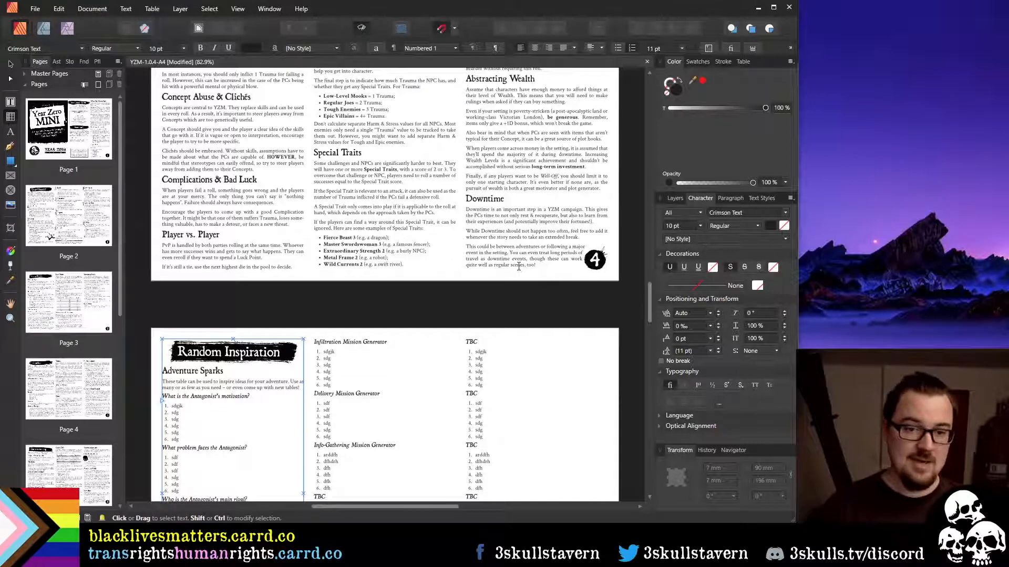
{"action": "scroll", "coordinate": [511, 270], "scroll_direction": "down", "scroll_amount": 6}
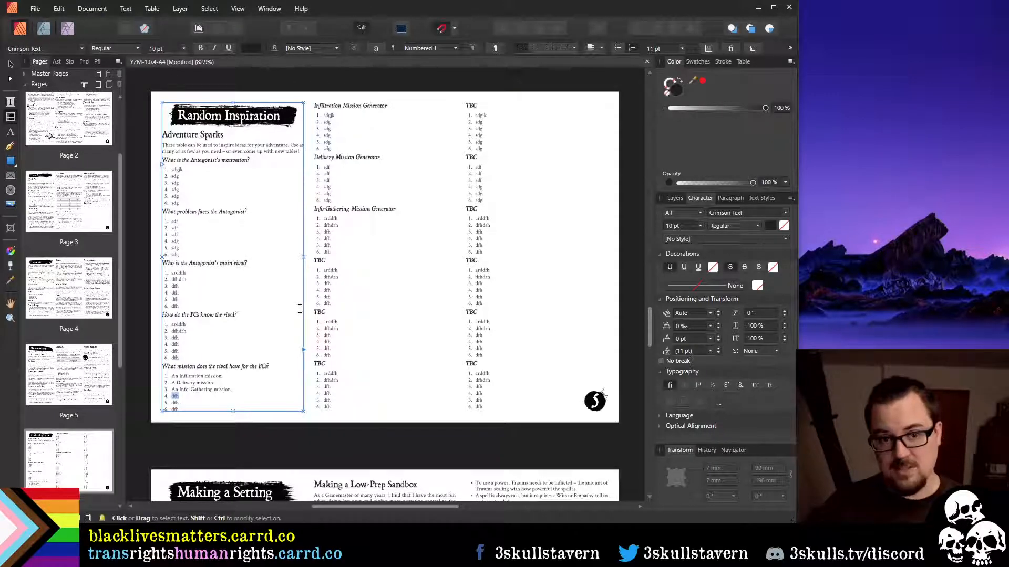
{"action": "scroll", "coordinate": [315, 308], "scroll_direction": "down", "scroll_amount": 6}
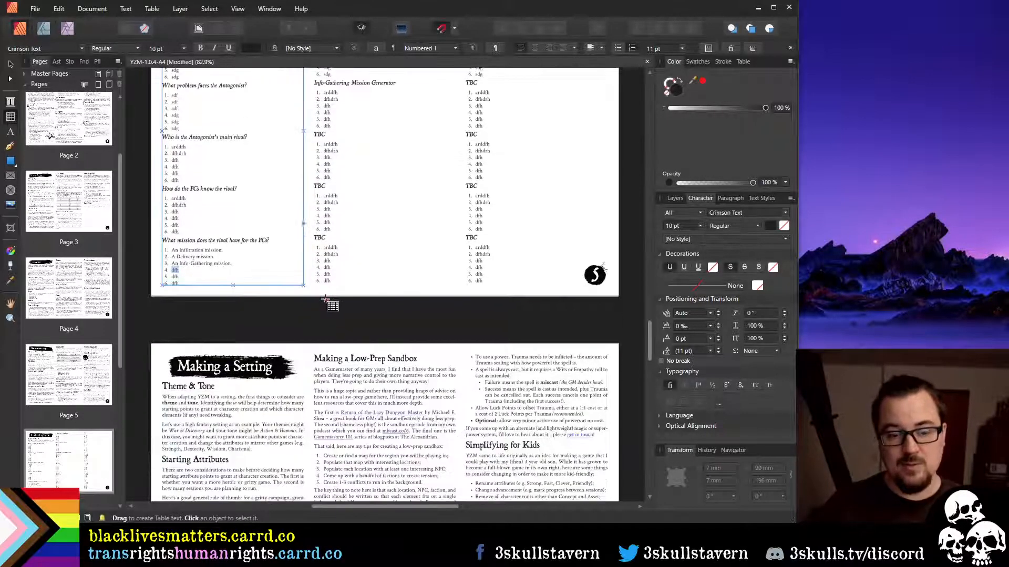
{"action": "scroll", "coordinate": [334, 320], "scroll_direction": "up", "scroll_amount": 3}
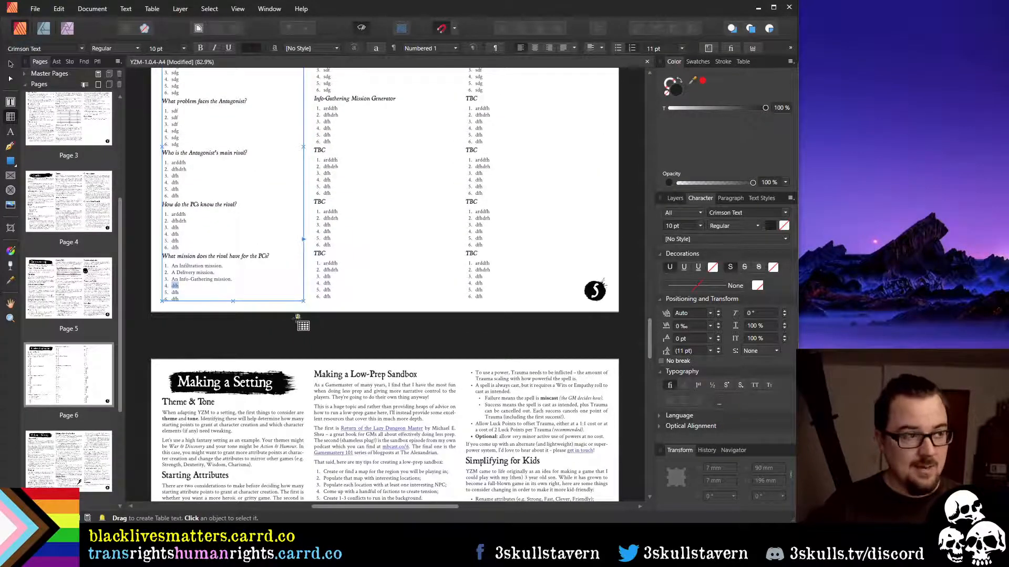
{"action": "scroll", "coordinate": [278, 326], "scroll_direction": "up", "scroll_amount": 3}
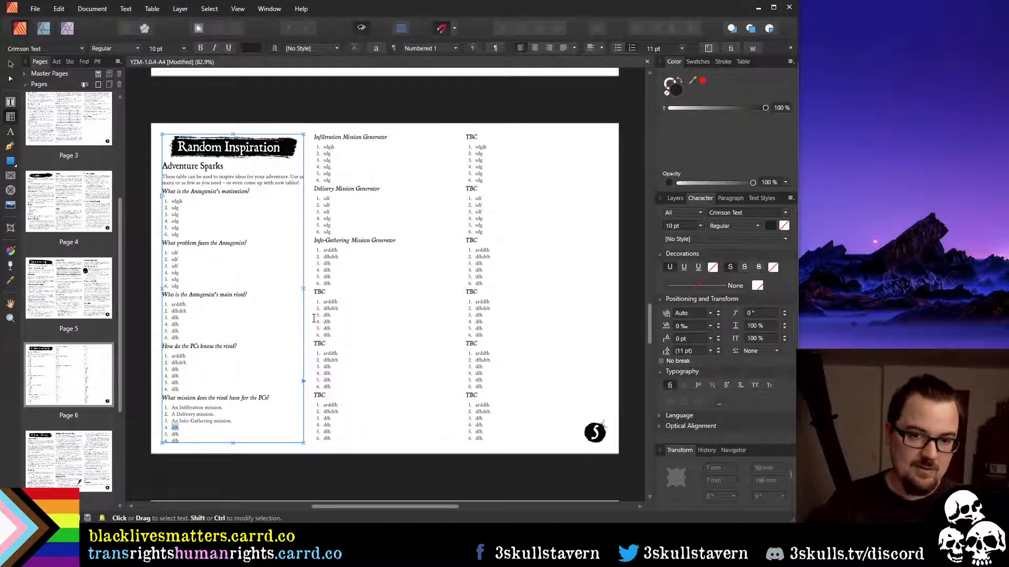
{"action": "scroll", "coordinate": [420, 329], "scroll_direction": "down", "scroll_amount": 7}
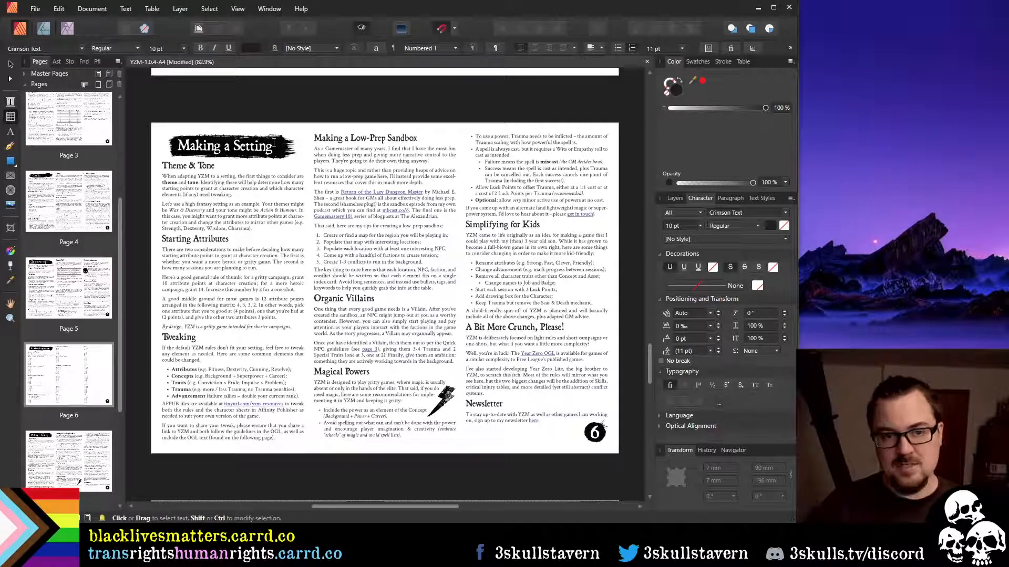
{"action": "scroll", "coordinate": [460, 307], "scroll_direction": "down", "scroll_amount": 3}
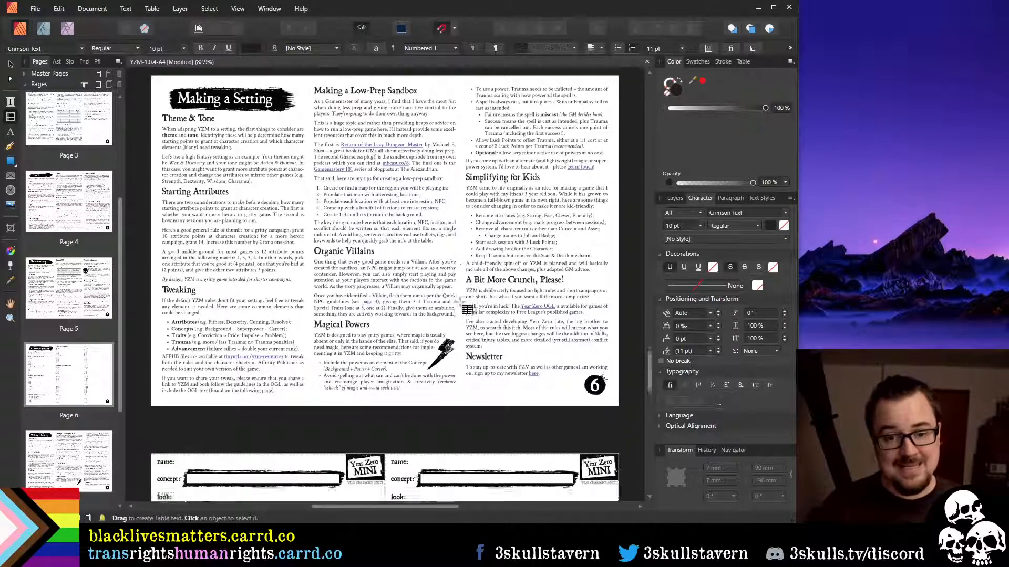
{"action": "scroll", "coordinate": [460, 307], "scroll_direction": "up", "scroll_amount": 10}
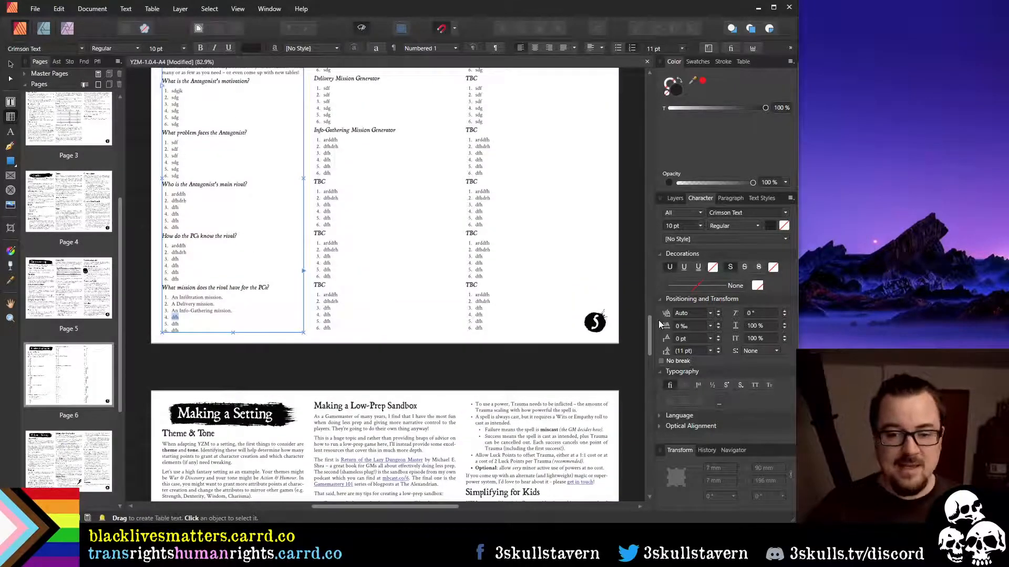
Review the Conflict, Core Rules and Gamemastering pages, ending at the Random Inspiration page
{"action": "left_click_drag", "start_coordinate": [650, 336], "coordinate": [650, 249]}
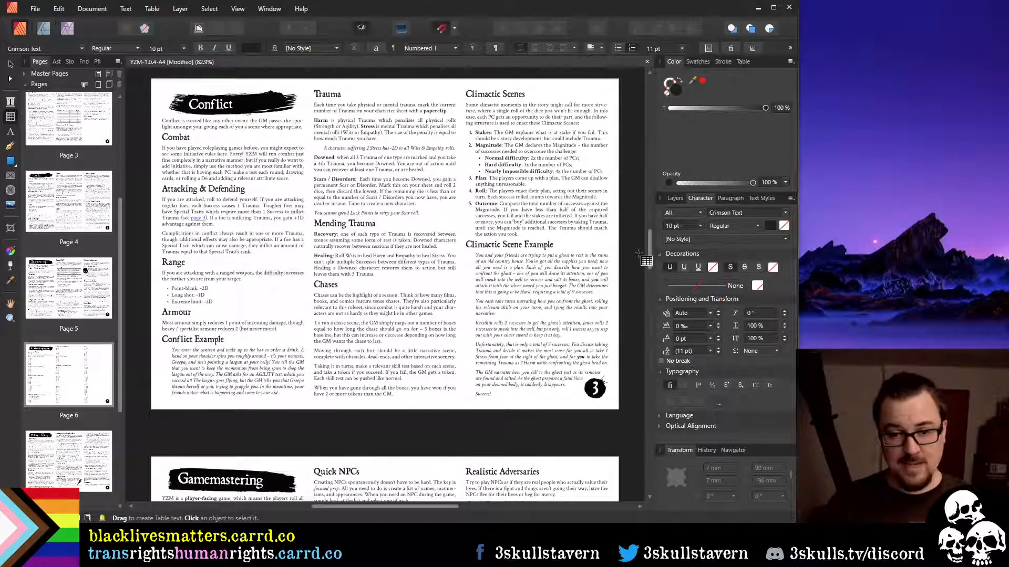
{"action": "scroll", "coordinate": [630, 260], "scroll_direction": "up", "scroll_amount": 6}
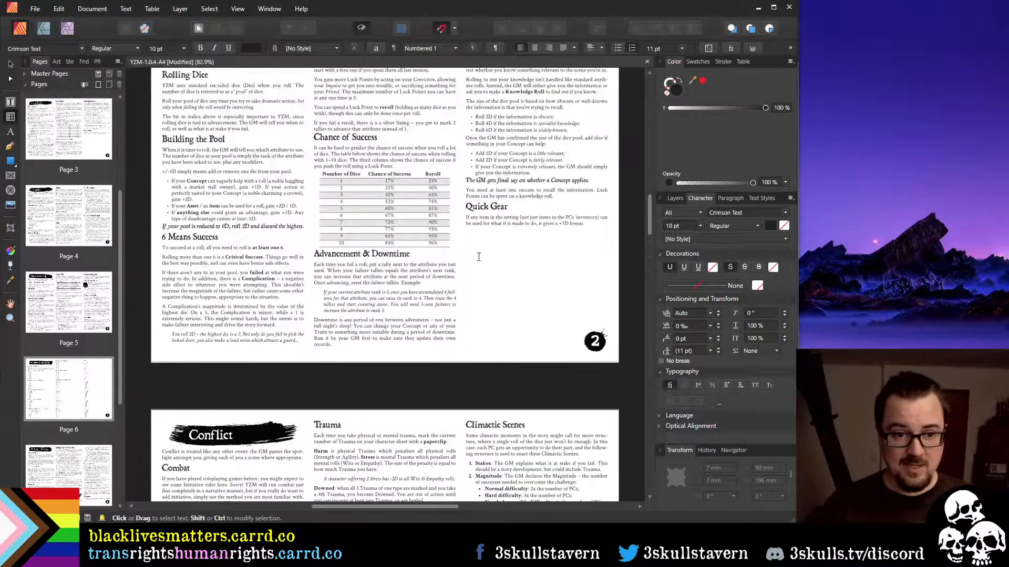
{"action": "scroll", "coordinate": [307, 227], "scroll_direction": "down", "scroll_amount": 5}
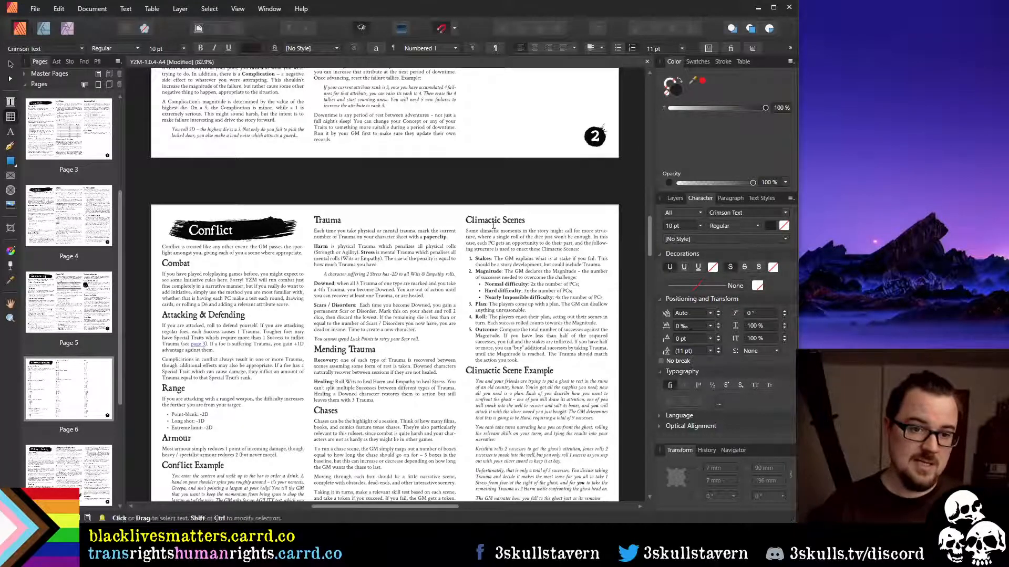
{"action": "scroll", "coordinate": [447, 182], "scroll_direction": "down", "scroll_amount": 2}
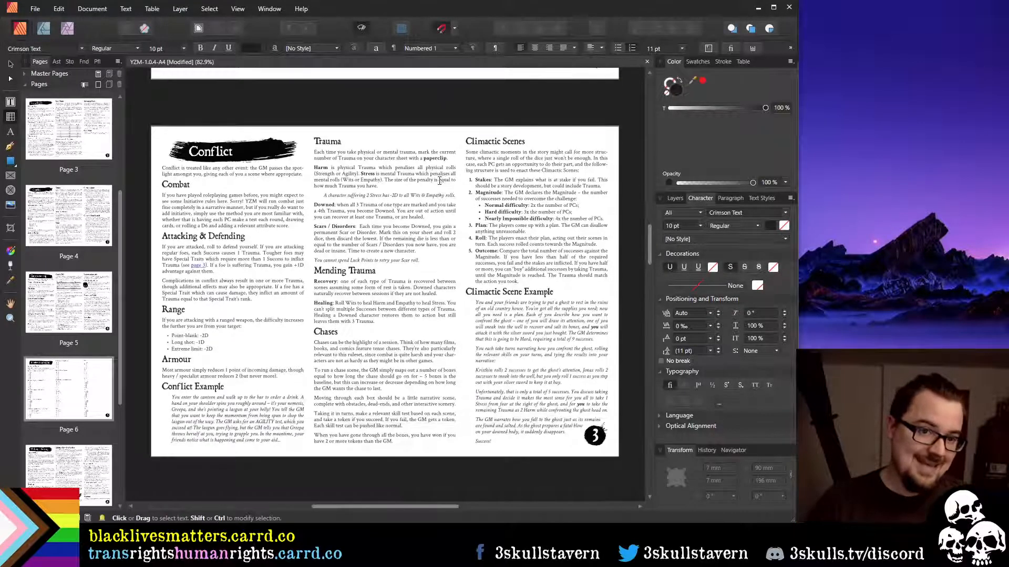
{"action": "scroll", "coordinate": [447, 181], "scroll_direction": "down", "scroll_amount": 12}
{"action": "scroll", "coordinate": [478, 250], "scroll_direction": "down", "scroll_amount": 2}
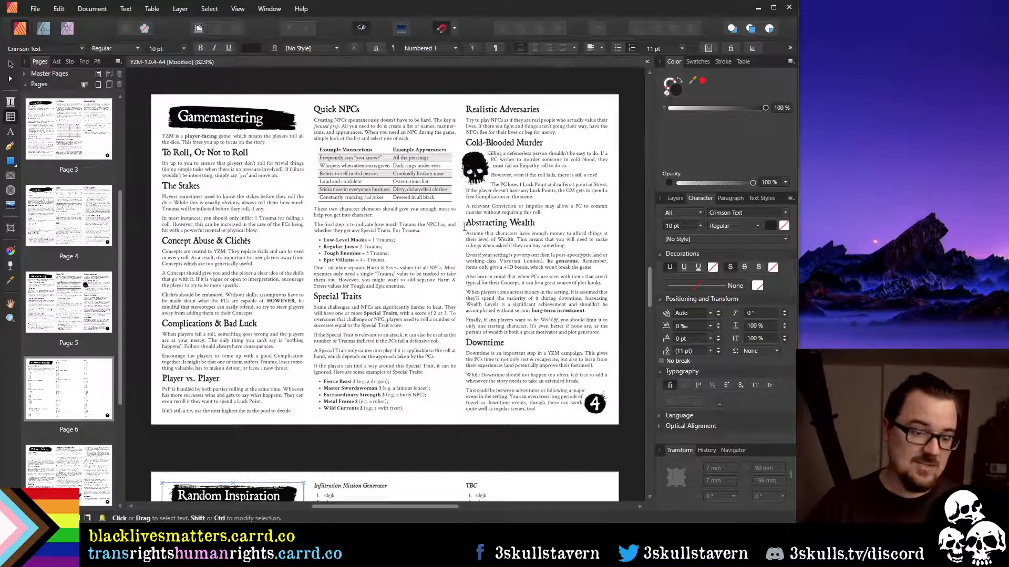
{"action": "scroll", "coordinate": [489, 224], "scroll_direction": "up", "scroll_amount": 1}
{"action": "scroll", "coordinate": [568, 273], "scroll_direction": "down", "scroll_amount": 12}
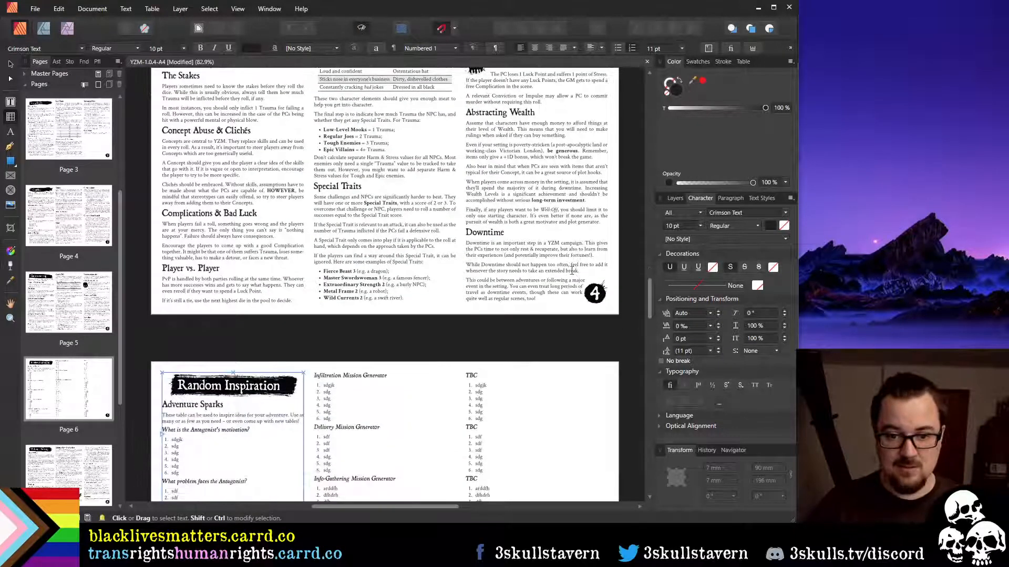
{"action": "scroll", "coordinate": [573, 254], "scroll_direction": "up", "scroll_amount": 3}
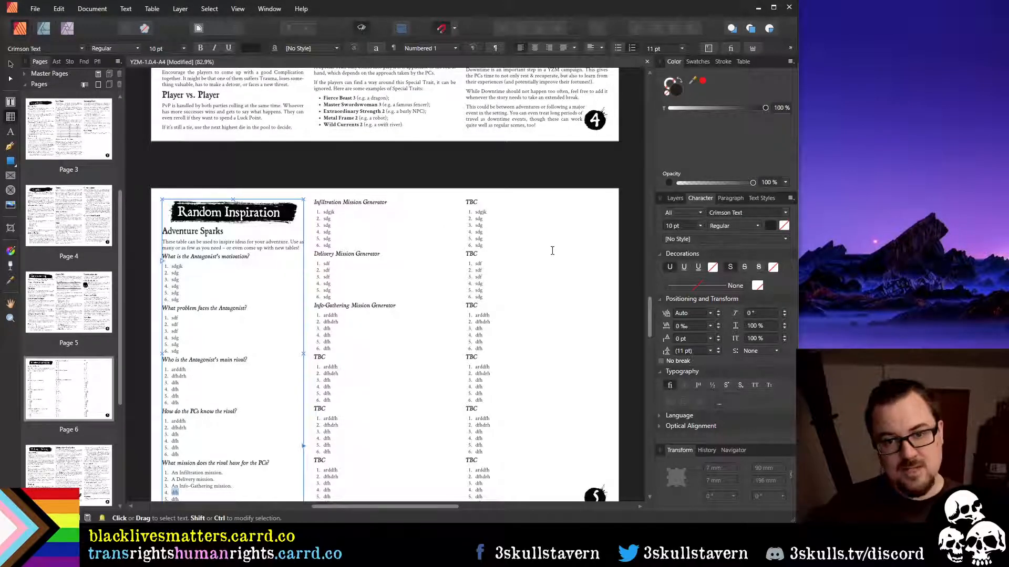
Highlight the Concept Abuse & Clichés paragraphs on the Gamemastering page, and look back at the Core Rules and Your Character pages
{"action": "left_click_drag", "start_coordinate": [650, 314], "coordinate": [650, 285]}
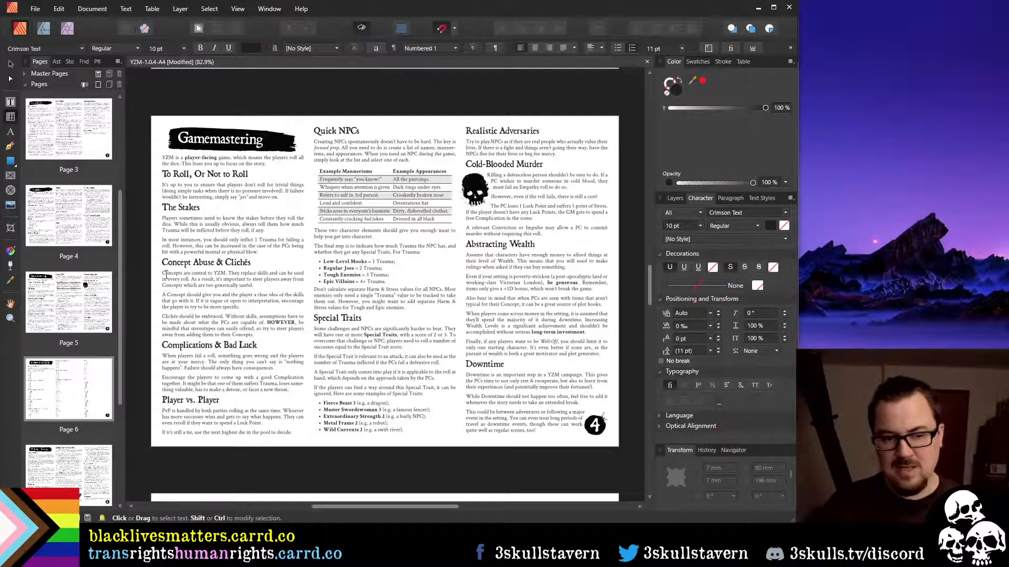
{"action": "left_click_drag", "start_coordinate": [163, 274], "coordinate": [255, 335]}
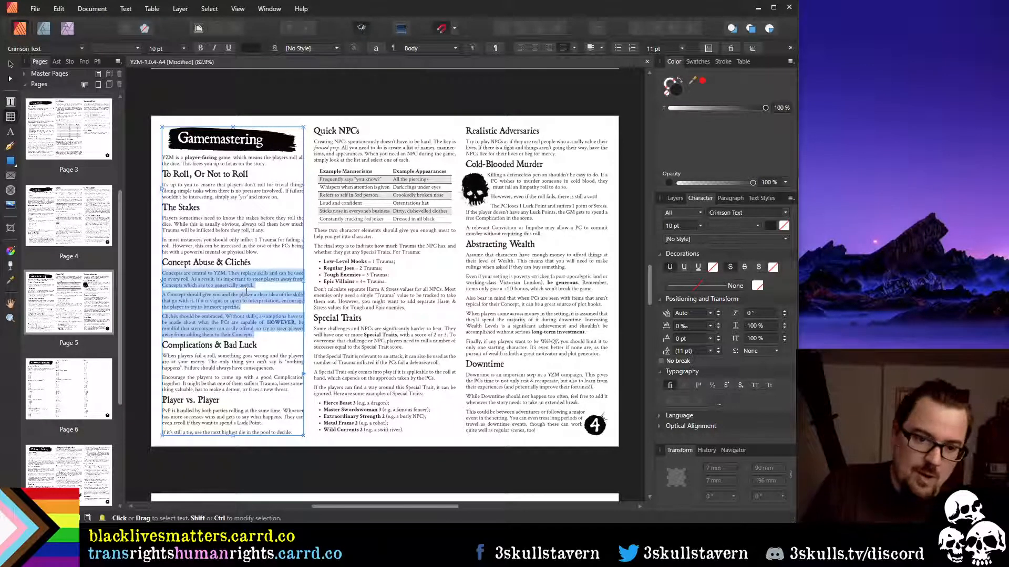
{"action": "scroll", "coordinate": [521, 403], "scroll_direction": "up", "scroll_amount": 15}
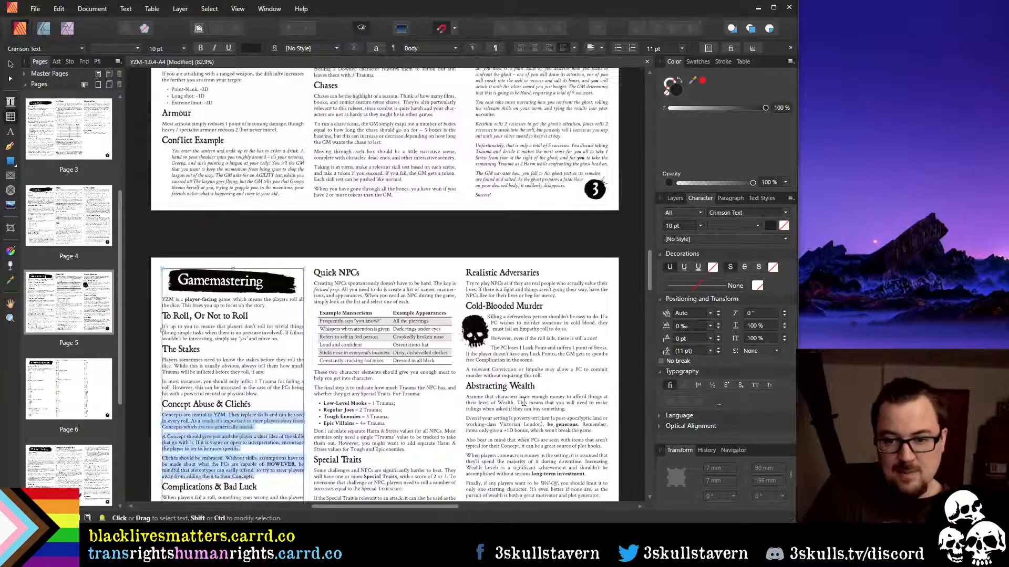
{"action": "scroll", "coordinate": [520, 401], "scroll_direction": "up", "scroll_amount": 5}
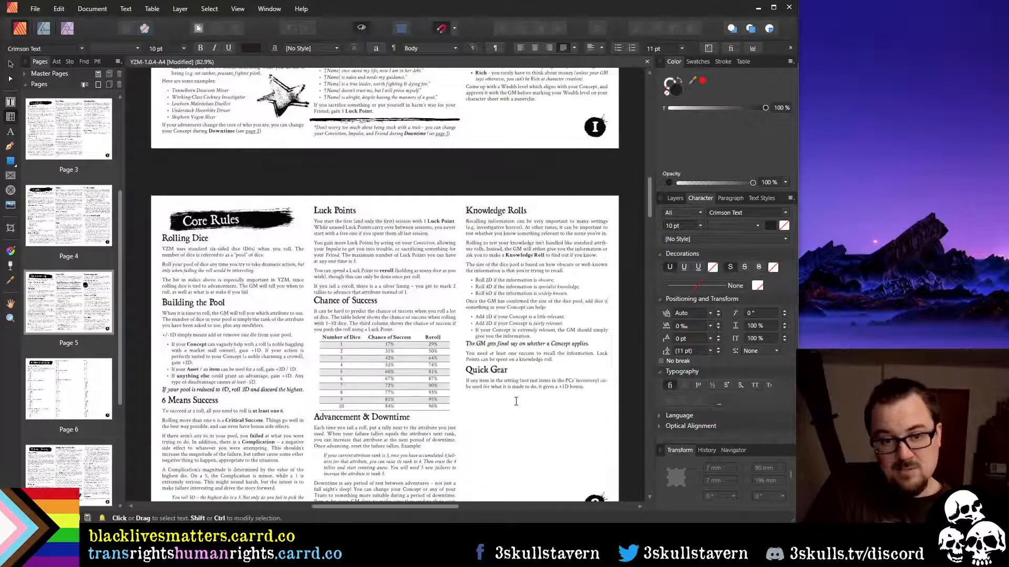
{"action": "scroll", "coordinate": [542, 371], "scroll_direction": "up", "scroll_amount": 8}
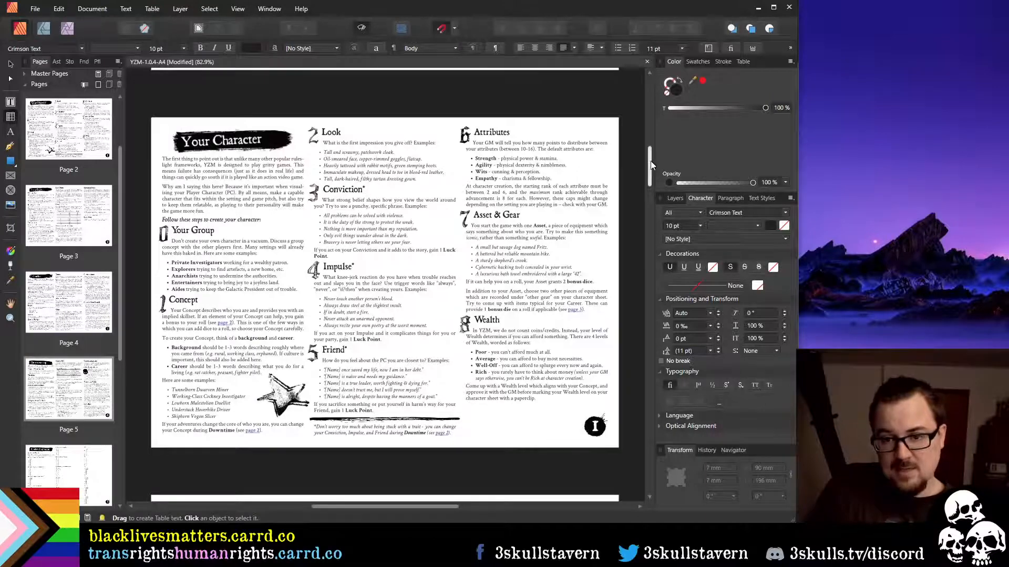
Return to the Gamemastering page and read its Quick NPCs and Special Traits sections
{"action": "left_click_drag", "start_coordinate": [649, 165], "coordinate": [619, 278]}
{"action": "left_click", "coordinate": [407, 270]}
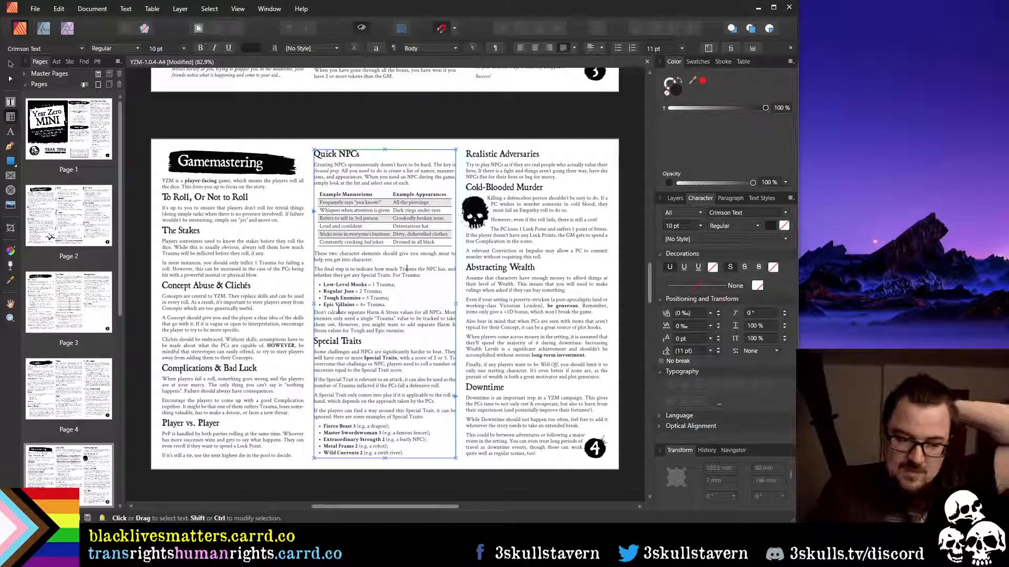
{"action": "scroll", "coordinate": [336, 315], "scroll_direction": "down", "scroll_amount": 3}
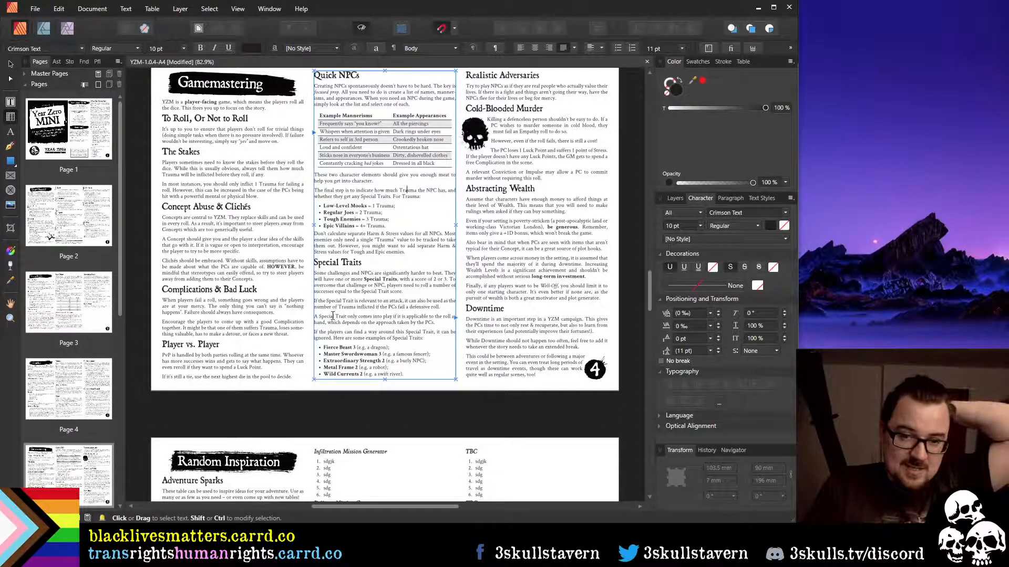
{"action": "scroll", "coordinate": [362, 331], "scroll_direction": "down", "scroll_amount": 1}
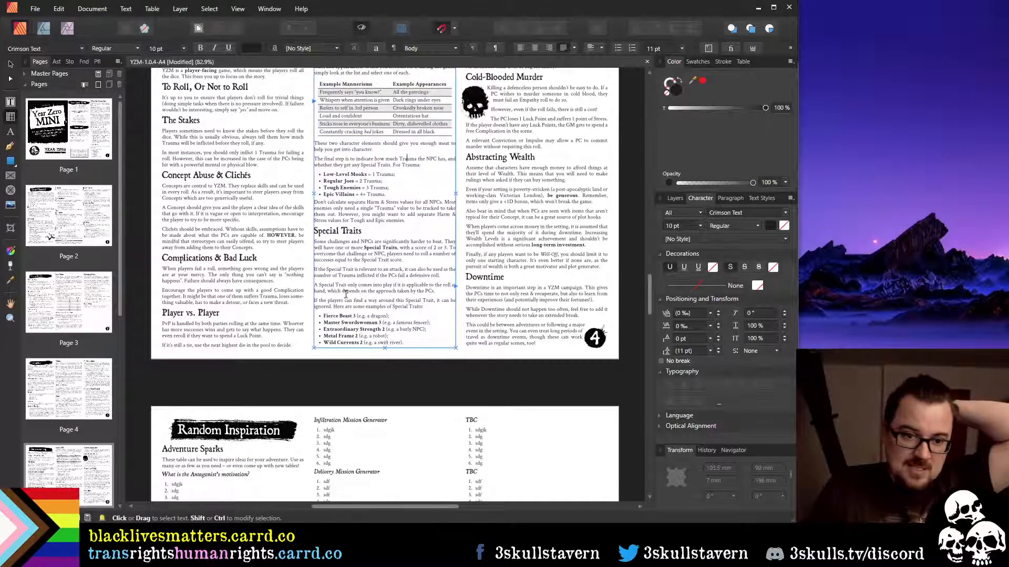
{"action": "scroll", "coordinate": [366, 310], "scroll_direction": "up", "scroll_amount": 2}
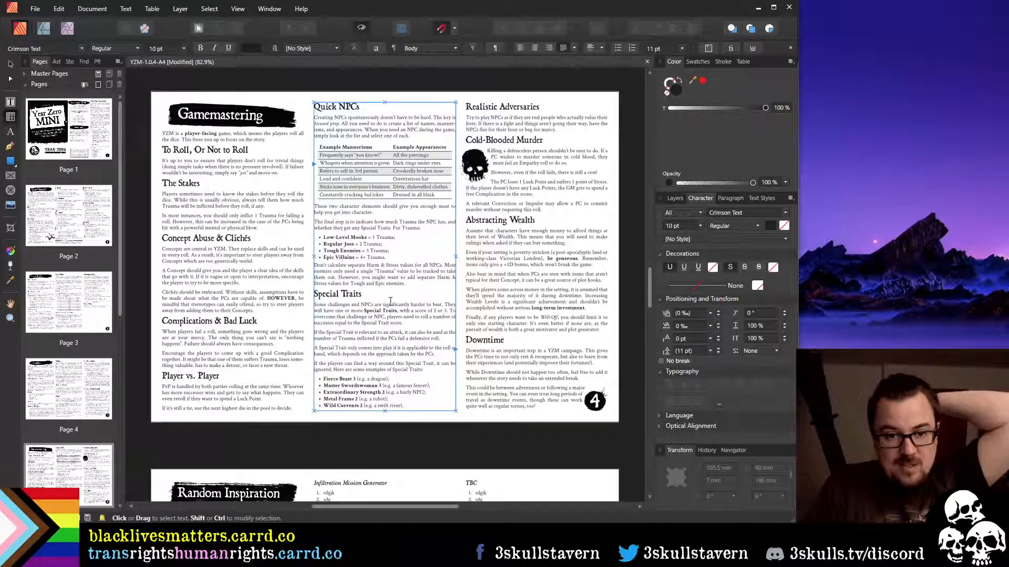
{"action": "scroll", "coordinate": [430, 352], "scroll_direction": "down", "scroll_amount": 3}
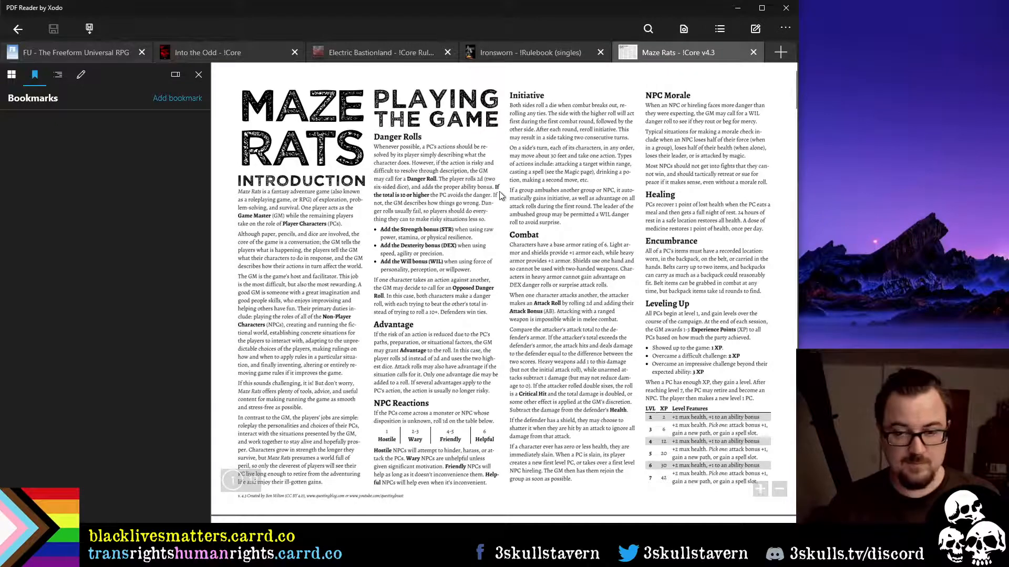
In the Xodo PDF reader, hide the Maze Rats rulebook's bookmarks and examine its random tables for magic, characters and treasure
{"action": "left_click", "coordinate": [199, 74]}
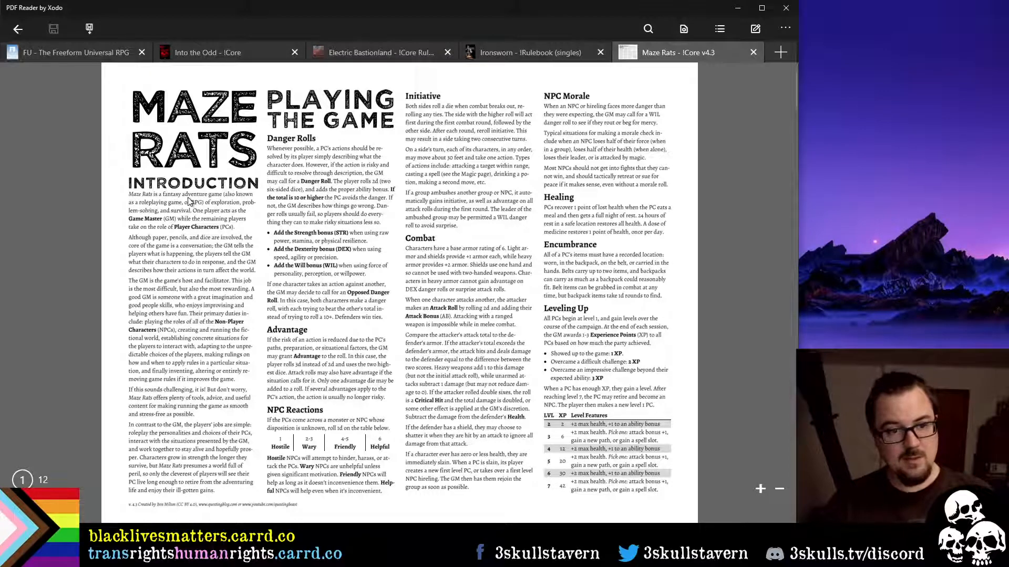
{"action": "scroll", "coordinate": [464, 222], "scroll_direction": "down", "scroll_amount": 8}
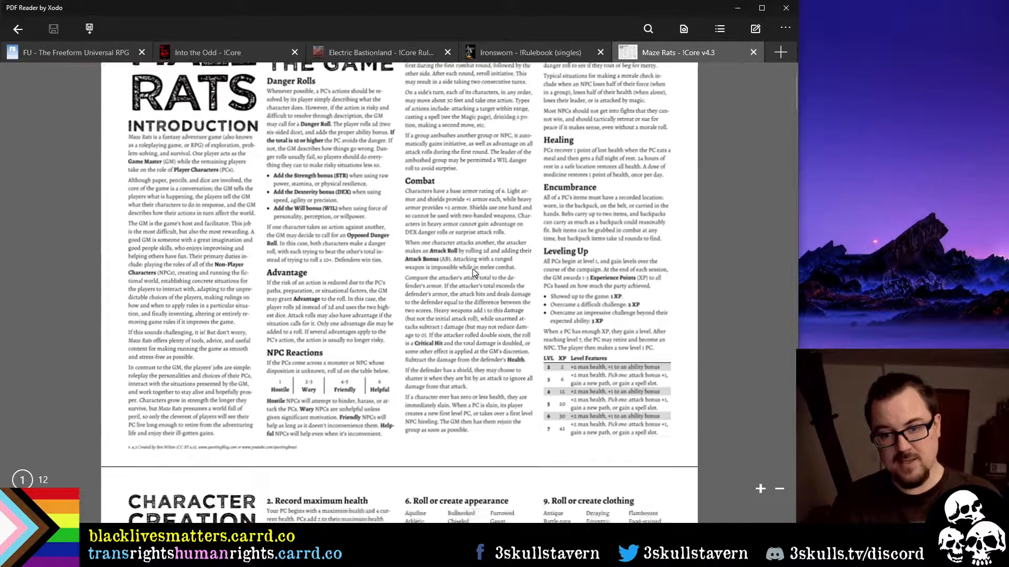
{"action": "scroll", "coordinate": [383, 185], "scroll_direction": "down", "scroll_amount": 15}
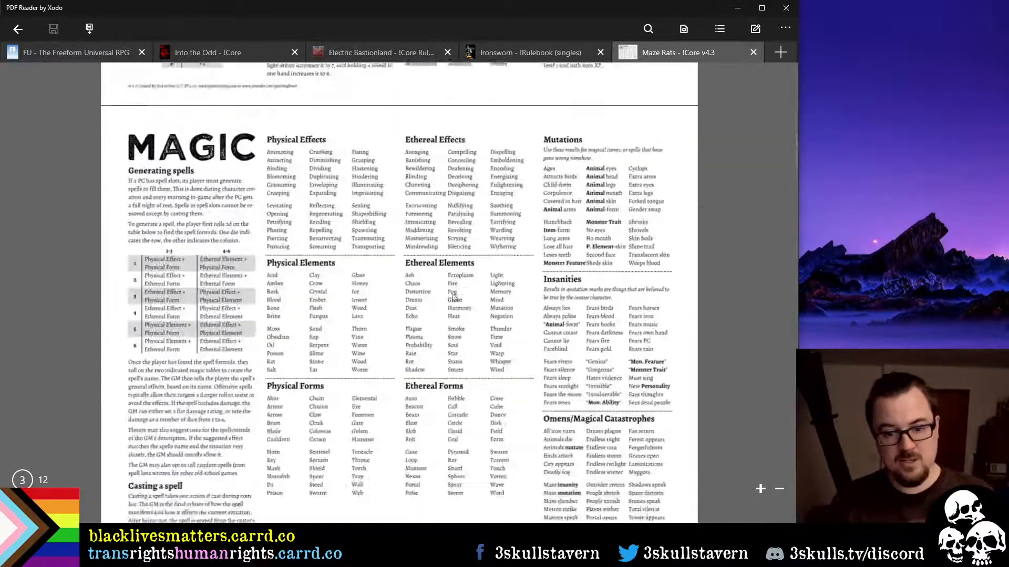
{"action": "scroll", "coordinate": [400, 258], "scroll_direction": "down", "scroll_amount": 8}
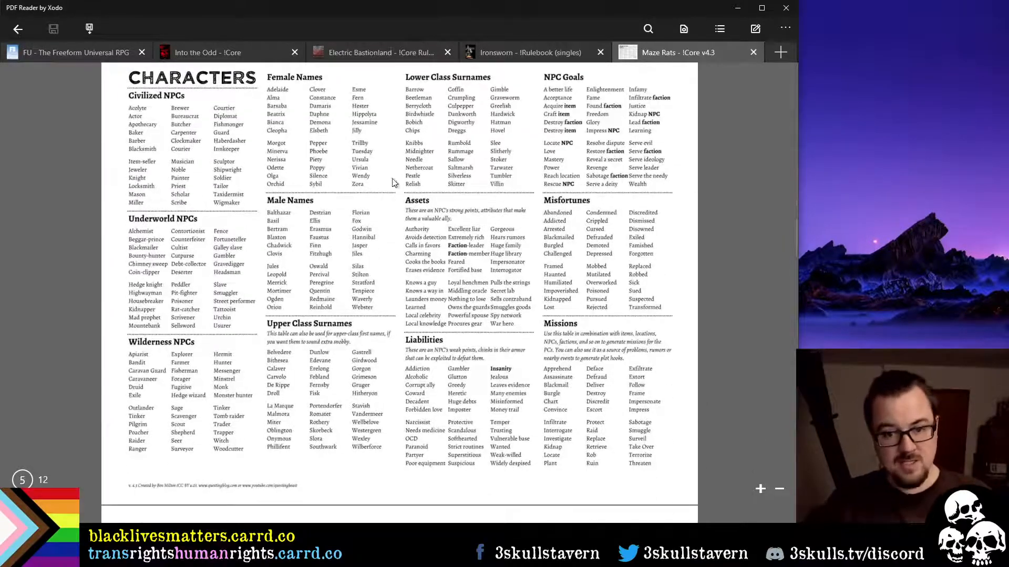
{"action": "scroll", "coordinate": [452, 333], "scroll_direction": "down", "scroll_amount": 8}
{"action": "scroll", "coordinate": [452, 331], "scroll_direction": "down", "scroll_amount": 4}
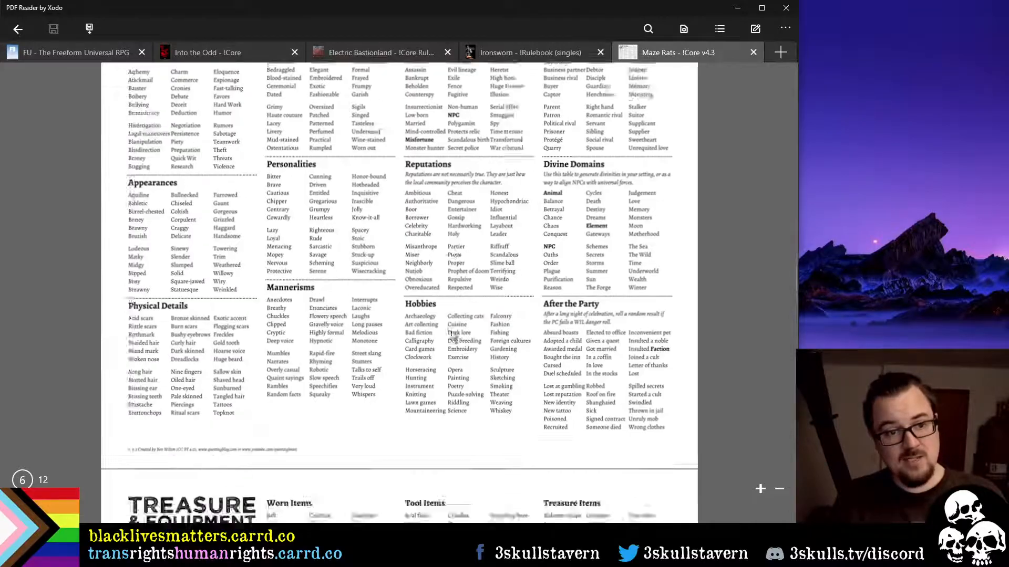
{"action": "scroll", "coordinate": [452, 331], "scroll_direction": "up", "scroll_amount": 4}
{"action": "scroll", "coordinate": [451, 331], "scroll_direction": "down", "scroll_amount": 7}
{"action": "scroll", "coordinate": [451, 332], "scroll_direction": "down", "scroll_amount": 12}
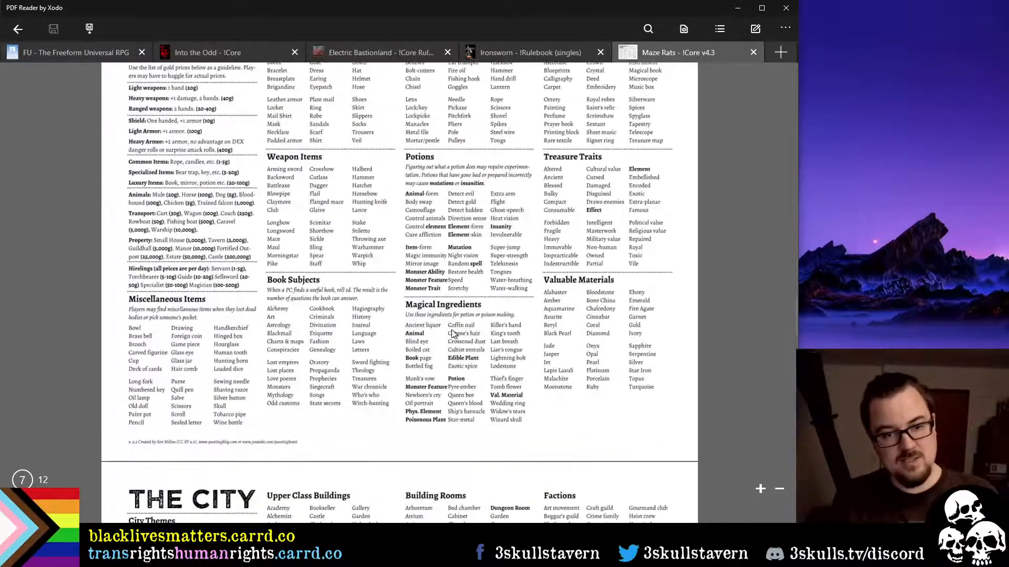
Look through the Maze Rats Gamemaster's Guide and Building the World pages, and go back through the random tables to the Magic page
{"action": "scroll", "coordinate": [452, 329], "scroll_direction": "down", "scroll_amount": 15}
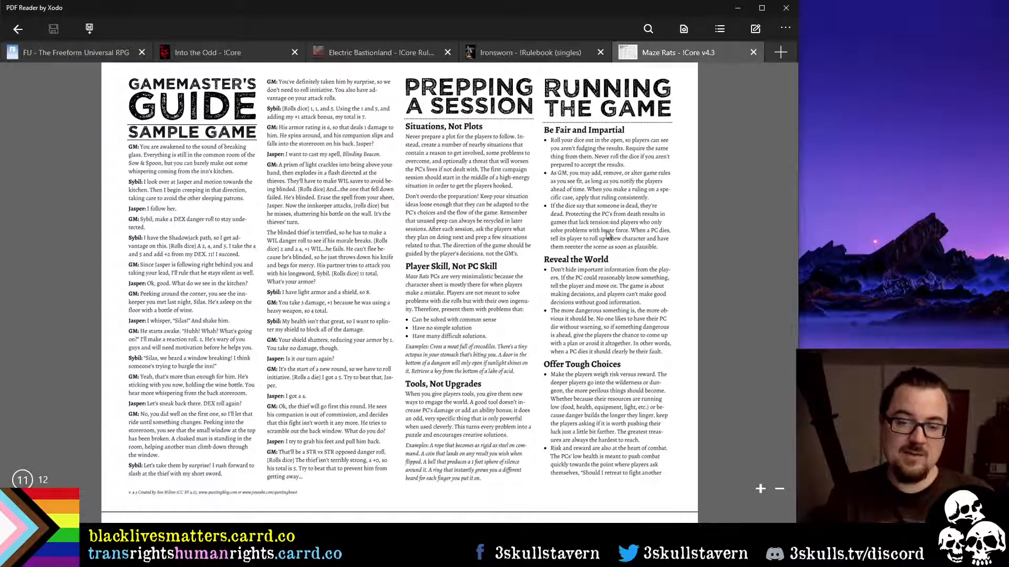
{"action": "scroll", "coordinate": [608, 235], "scroll_direction": "down", "scroll_amount": 3}
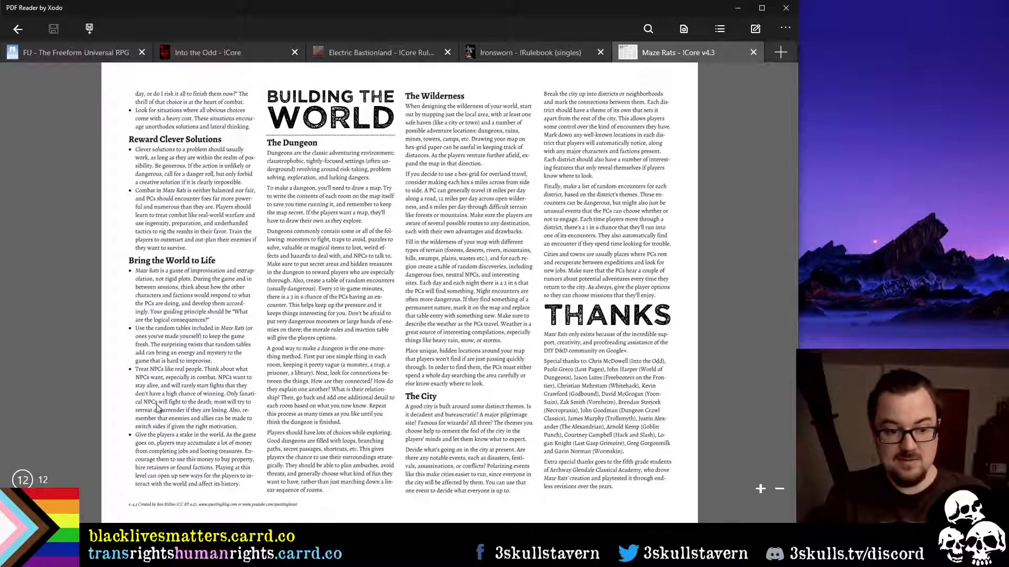
{"action": "scroll", "coordinate": [728, 402], "scroll_direction": "up", "scroll_amount": 10}
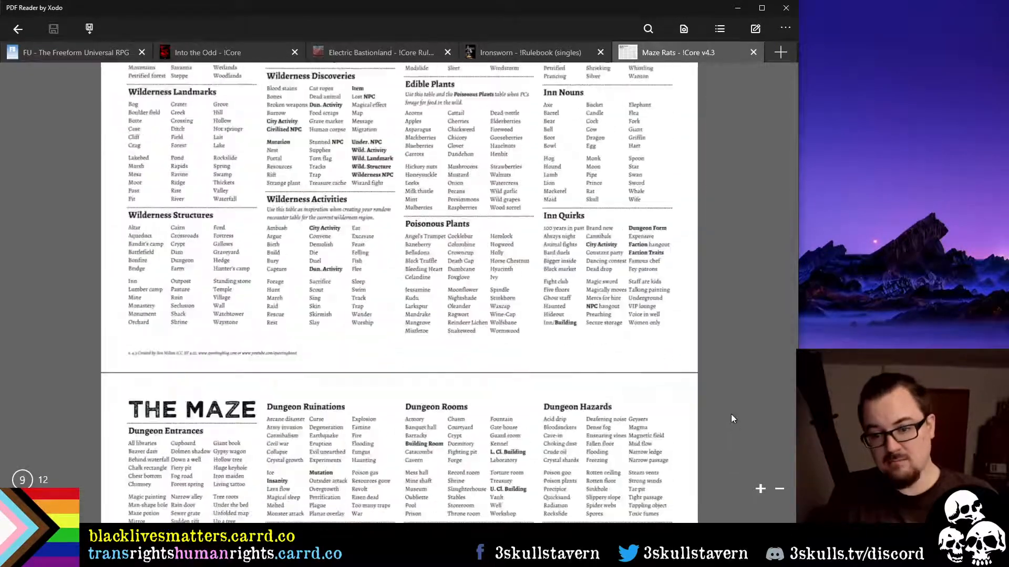
{"action": "scroll", "coordinate": [730, 419], "scroll_direction": "up", "scroll_amount": 15}
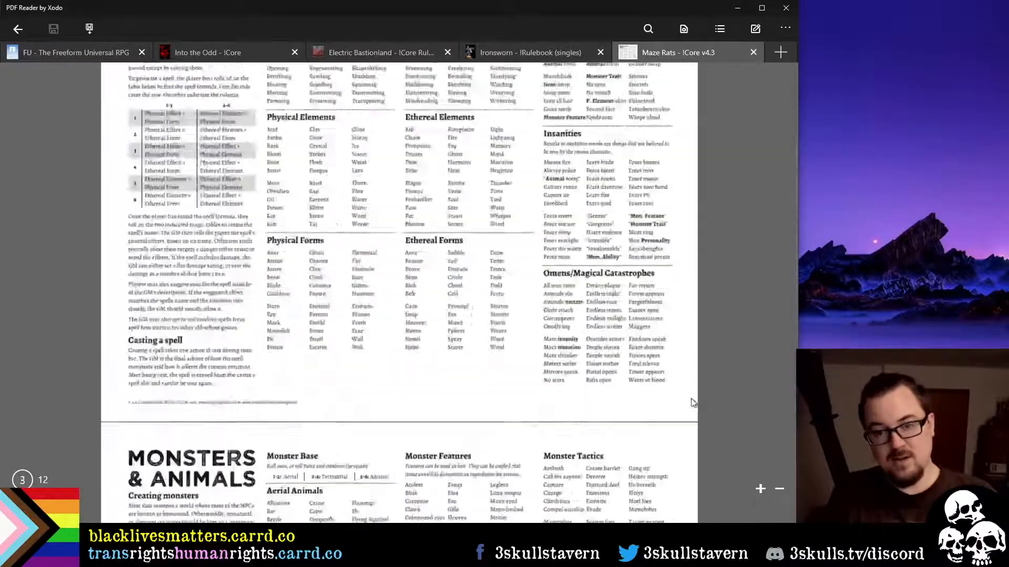
Go back to the first Maze Rats page, then switch to Affinity Publisher and view the booklet's Random Inspiration page
{"action": "scroll", "coordinate": [693, 402], "scroll_direction": "up", "scroll_amount": 6}
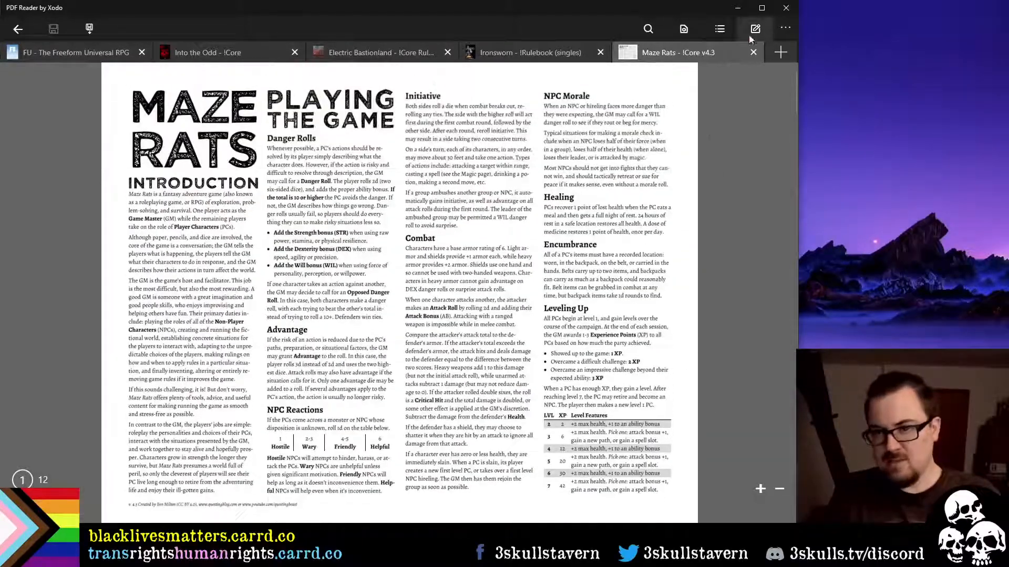
{"action": "key", "text": "alt+Tab"}
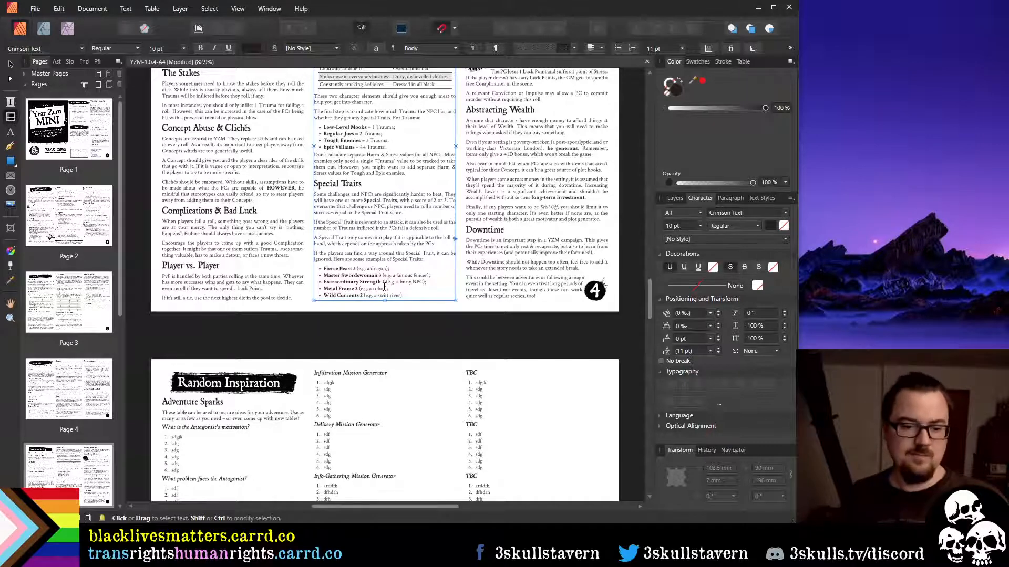
{"action": "scroll", "coordinate": [474, 259], "scroll_direction": "down", "scroll_amount": 3}
{"action": "scroll", "coordinate": [474, 259], "scroll_direction": "down", "scroll_amount": 3}
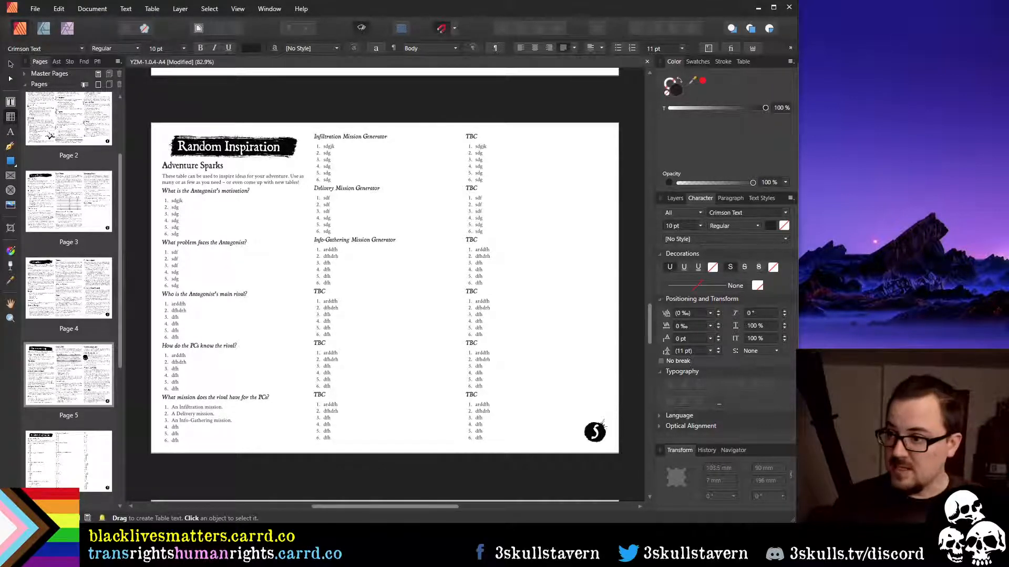
{"action": "left_click_drag", "start_coordinate": [1008, 68], "coordinate": [441, 13]}
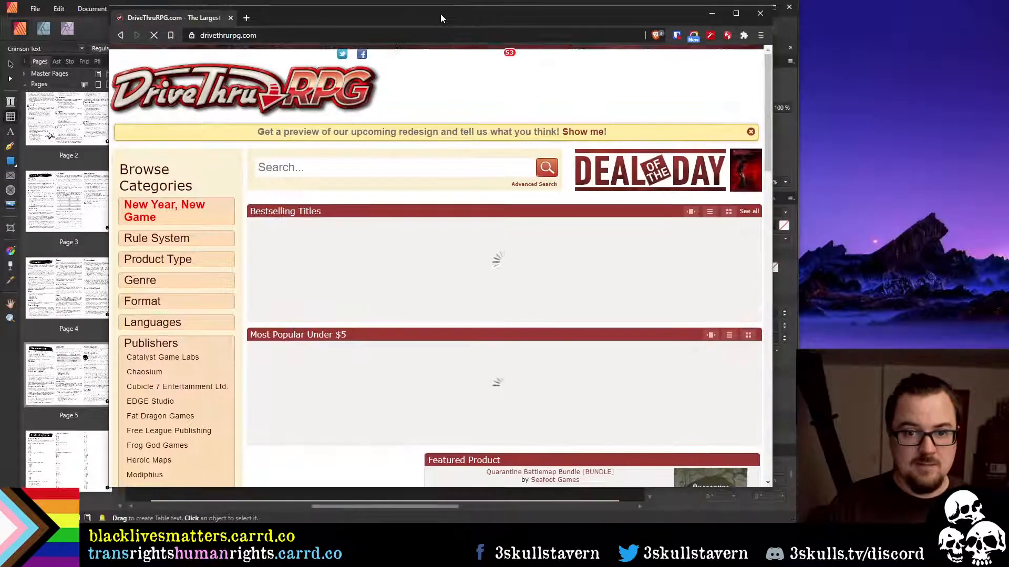
{"action": "left_click", "coordinate": [379, 172]}
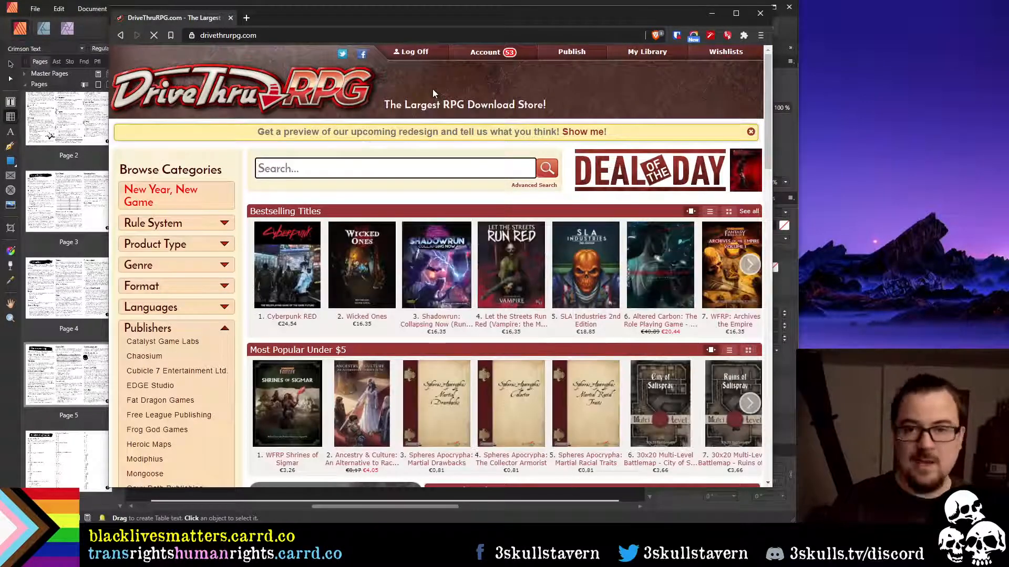
{"action": "left_click", "coordinate": [761, 14]}
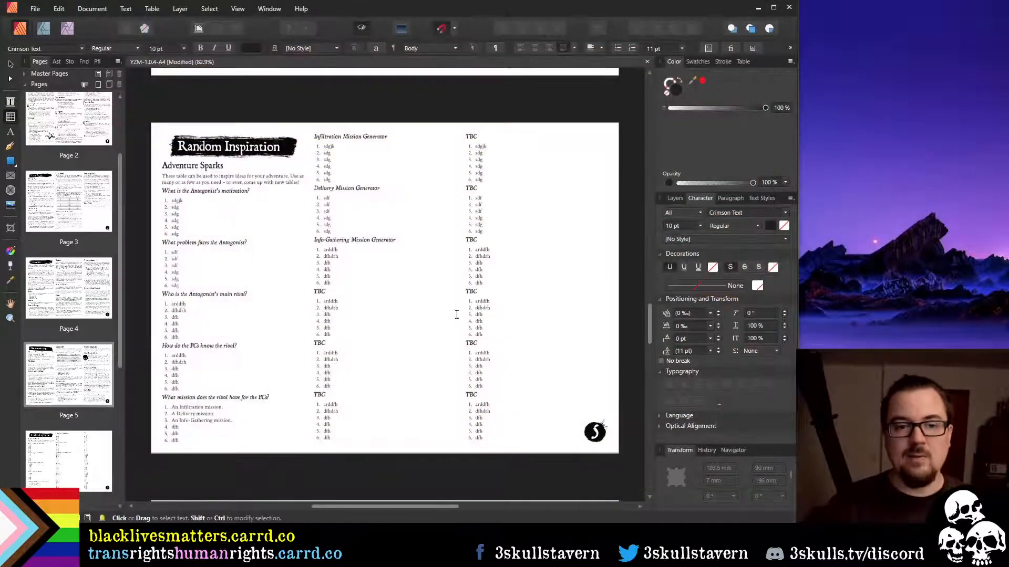
Clear the placeholder text from entries 4 to 6 of the "What mission does the rival have for the PCs?" table
{"action": "left_click", "coordinate": [337, 293]}
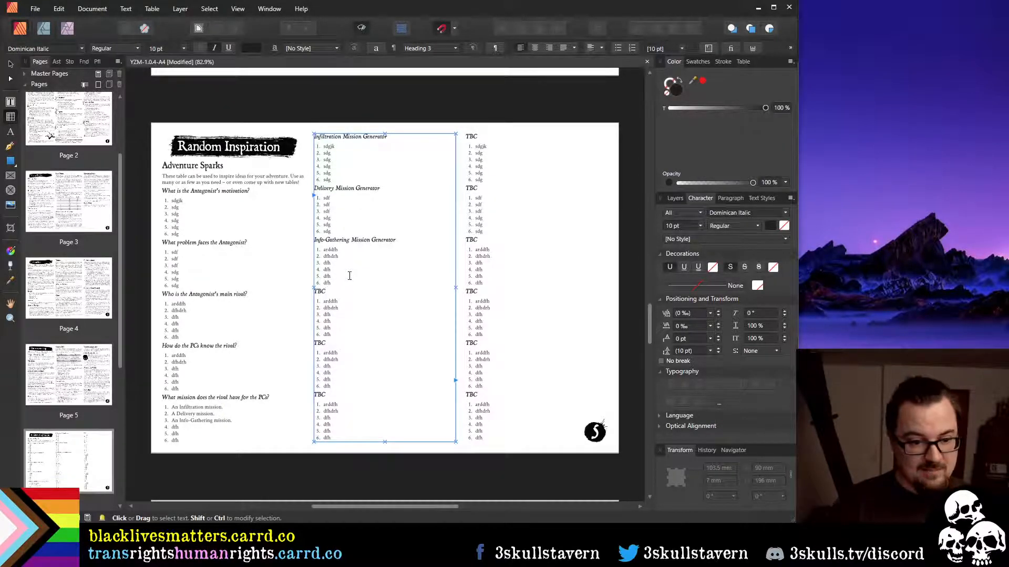
{"action": "left_click", "coordinate": [189, 432]}
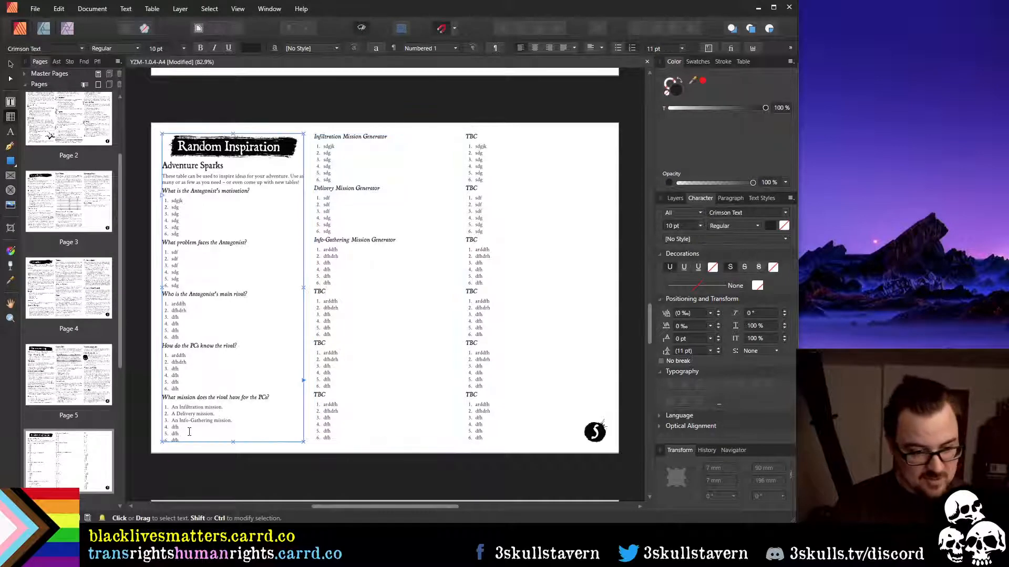
{"action": "left_click", "coordinate": [190, 428]}
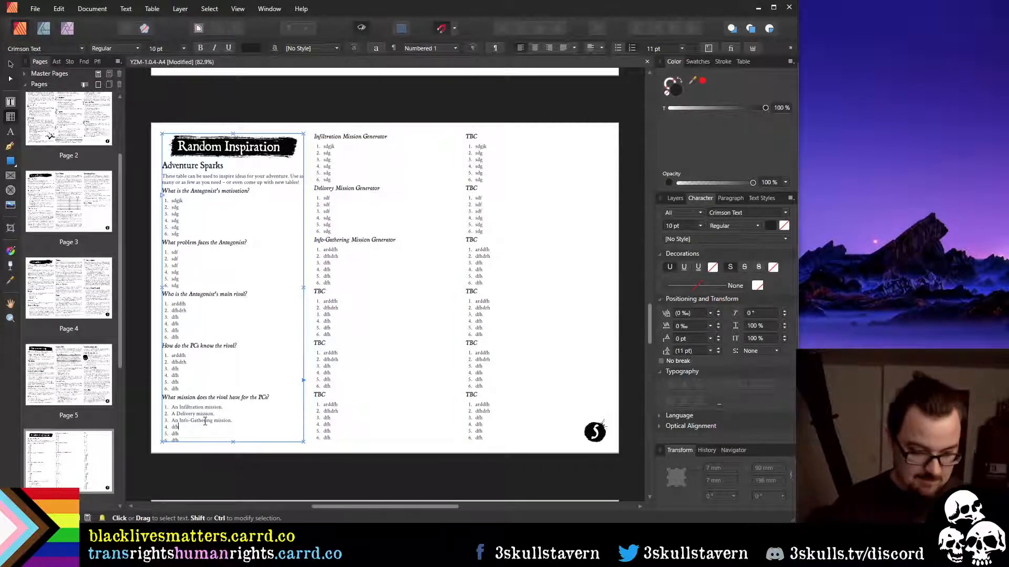
{"action": "key", "text": "BackSpace"}
{"action": "key", "text": "BackSpace"}
{"action": "key", "text": "BackSpace"}
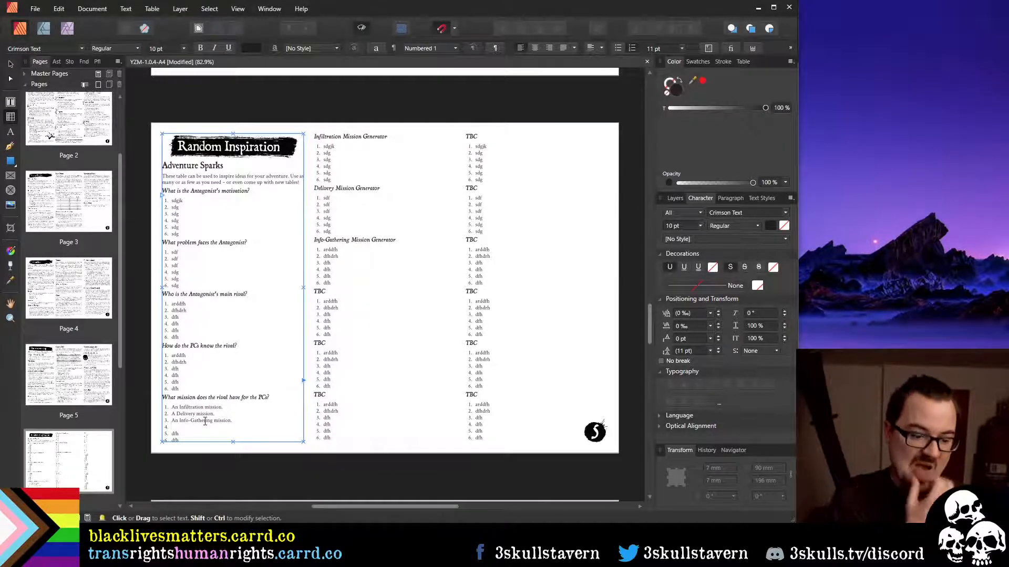
{"action": "key", "text": "Down"}
{"action": "key", "text": "Delete"}
{"action": "key", "text": "Delete"}
{"action": "key", "text": "Delete"}
{"action": "key", "text": "Down"}
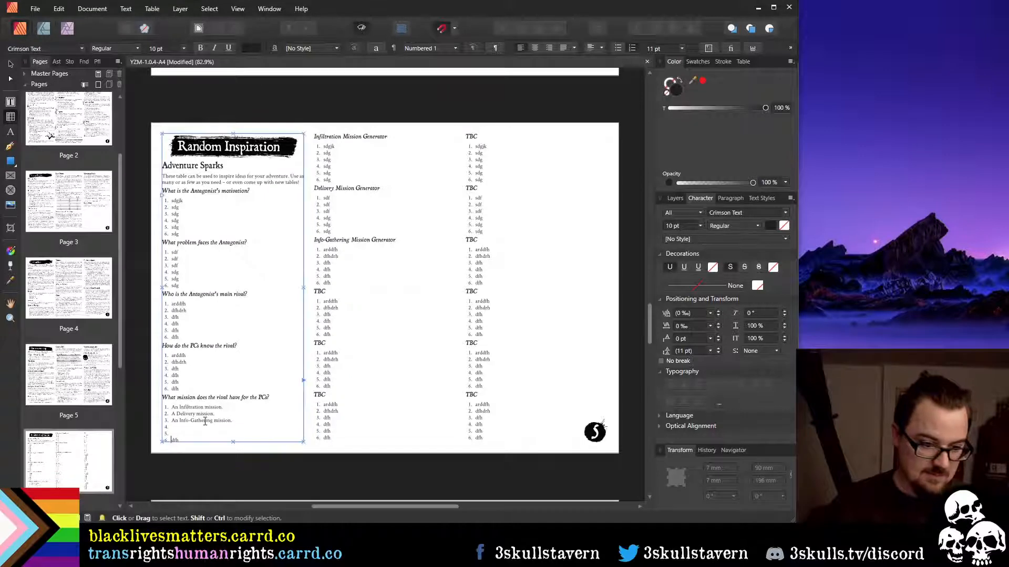
{"action": "key", "text": "Delete"}
{"action": "key", "text": "Delete"}
{"action": "key", "text": "Delete"}
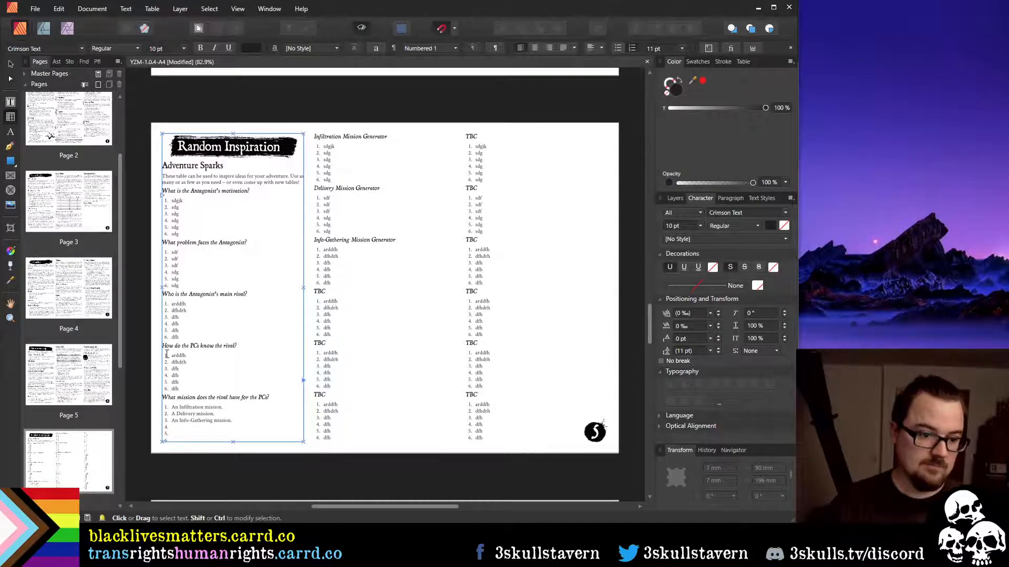
Clear the placeholder text from all six entries under "How do the PCs know the rival?", keeping the numbered list
{"action": "left_click", "coordinate": [172, 355]}
{"action": "key", "text": "Delete"}
{"action": "key", "text": "Delete"}
{"action": "key", "text": "Delete"}
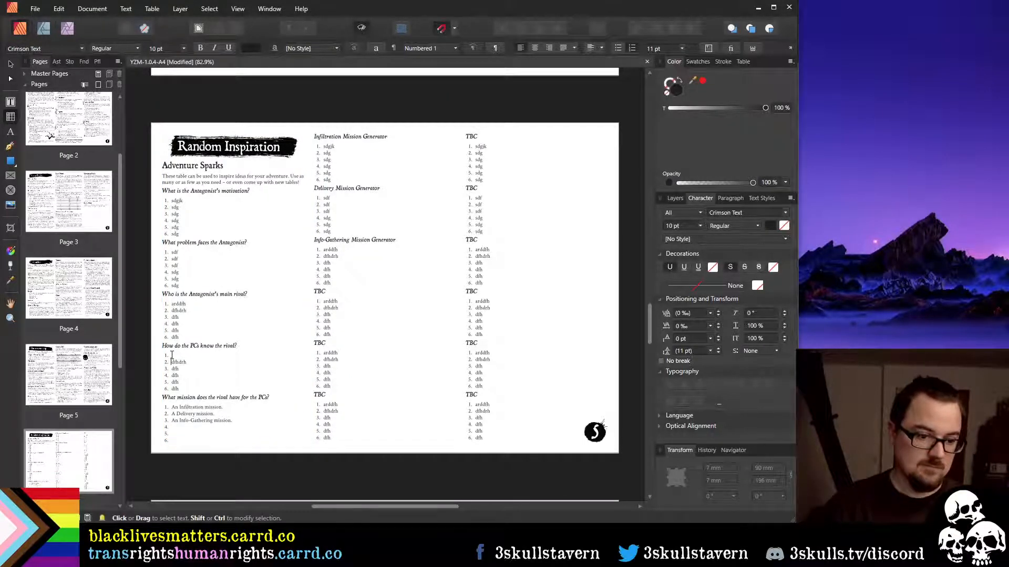
{"action": "key", "text": "Delete"}
{"action": "key", "text": "Delete"}
{"action": "key", "text": "Delete"}
{"action": "key", "text": "Delete"}
{"action": "key", "text": "Delete"}
{"action": "key", "text": "Delete"}
{"action": "key", "text": "Down"}
{"action": "key", "text": "Delete"}
{"action": "key", "text": "Delete"}
{"action": "key", "text": "Delete"}
{"action": "key", "text": "Down"}
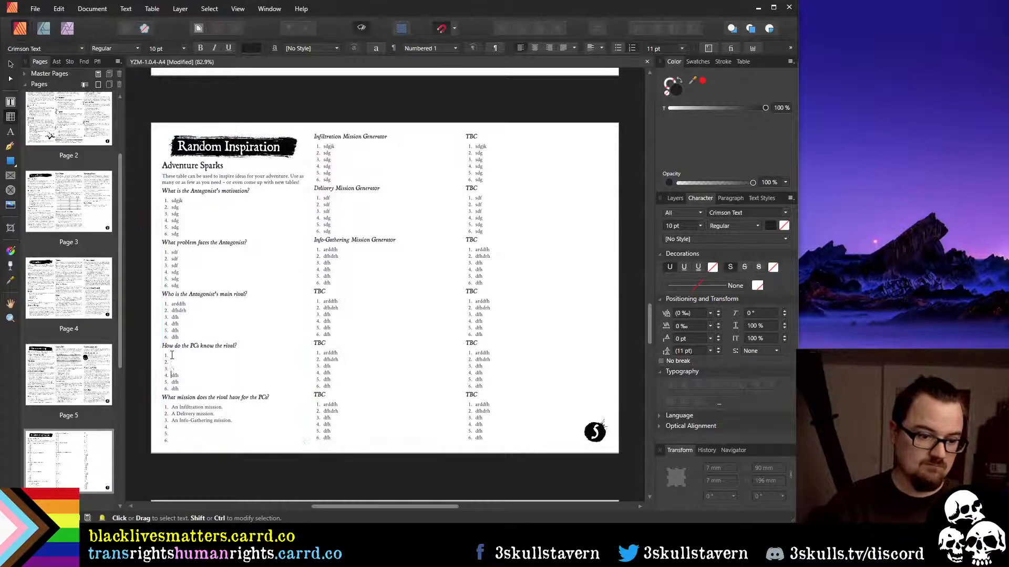
{"action": "key", "text": "Delete"}
{"action": "key", "text": "Delete"}
{"action": "key", "text": "Delete"}
{"action": "key", "text": "Down"}
{"action": "key", "text": "Down"}
{"action": "key", "text": "Delete"}
{"action": "key", "text": "Delete"}
{"action": "key", "text": "Delete"}
{"action": "key", "text": "Up"}
{"action": "key", "text": "Delete"}
{"action": "key", "text": "Delete"}
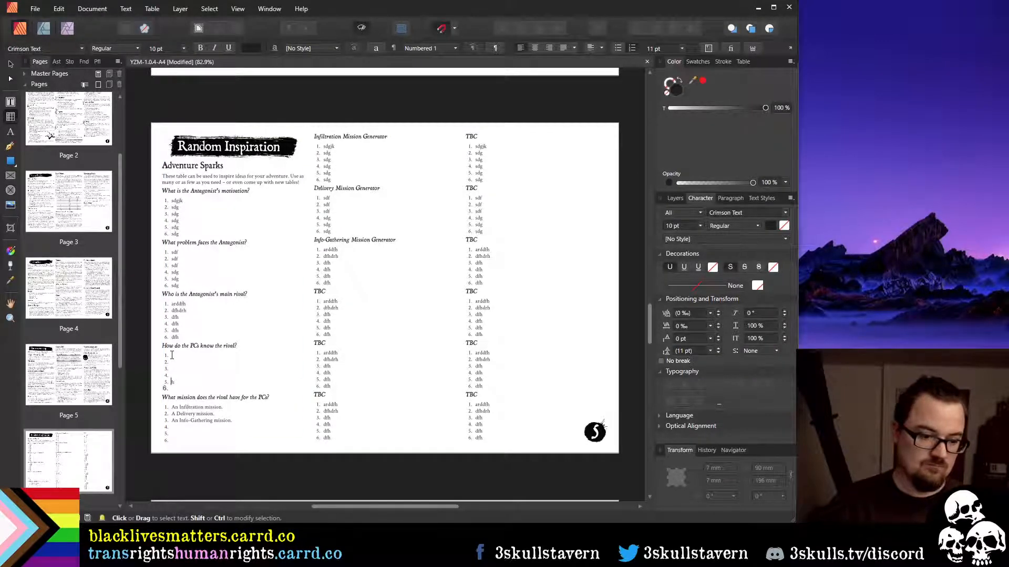
{"action": "key", "text": "Escape"}
{"action": "key", "text": "Down"}
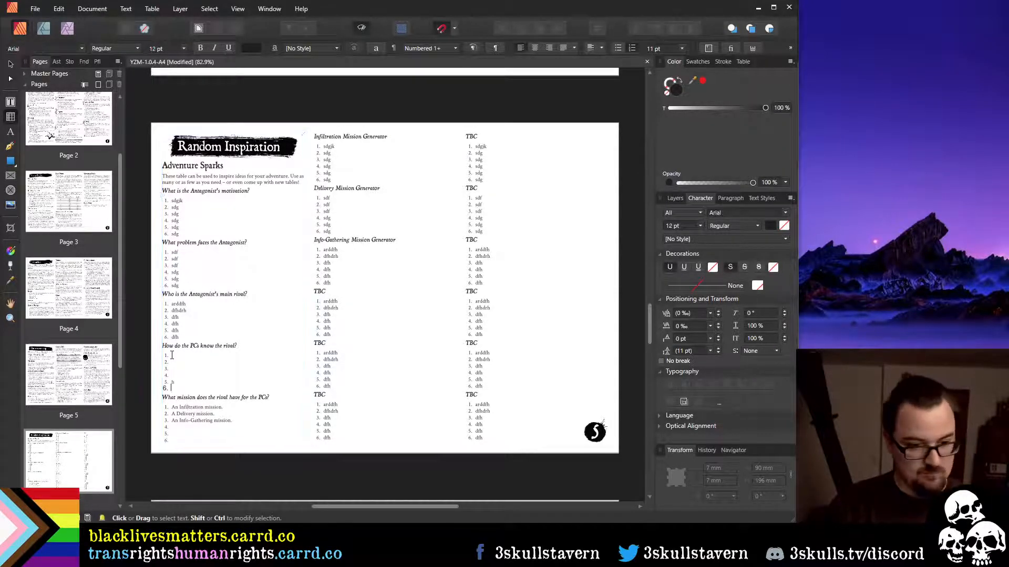
{"action": "key", "text": "Delete"}
{"action": "key", "text": "Delete"}
{"action": "key", "text": "Delete"}
{"action": "key", "text": "Up"}
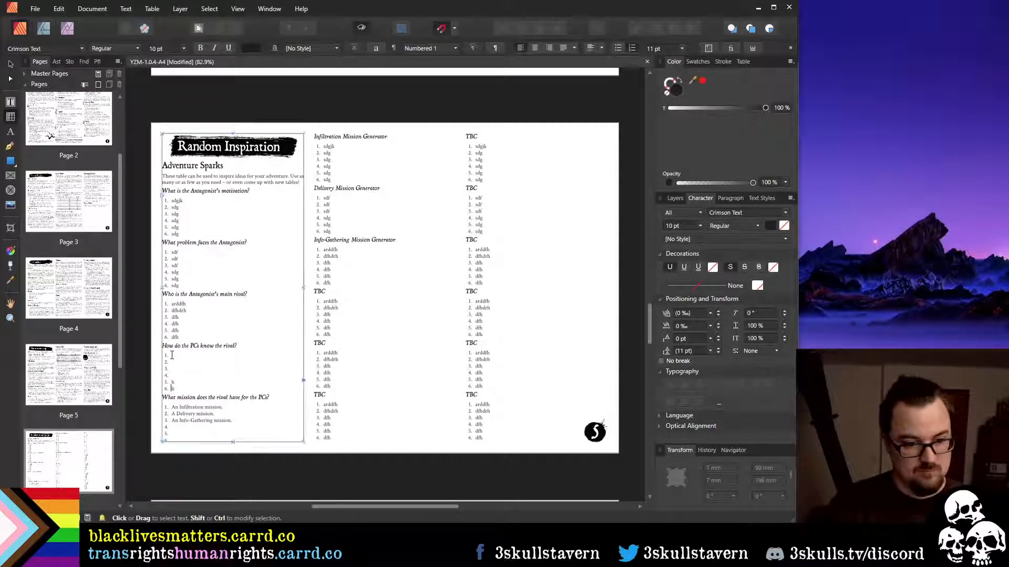
{"action": "key", "text": "Delete"}
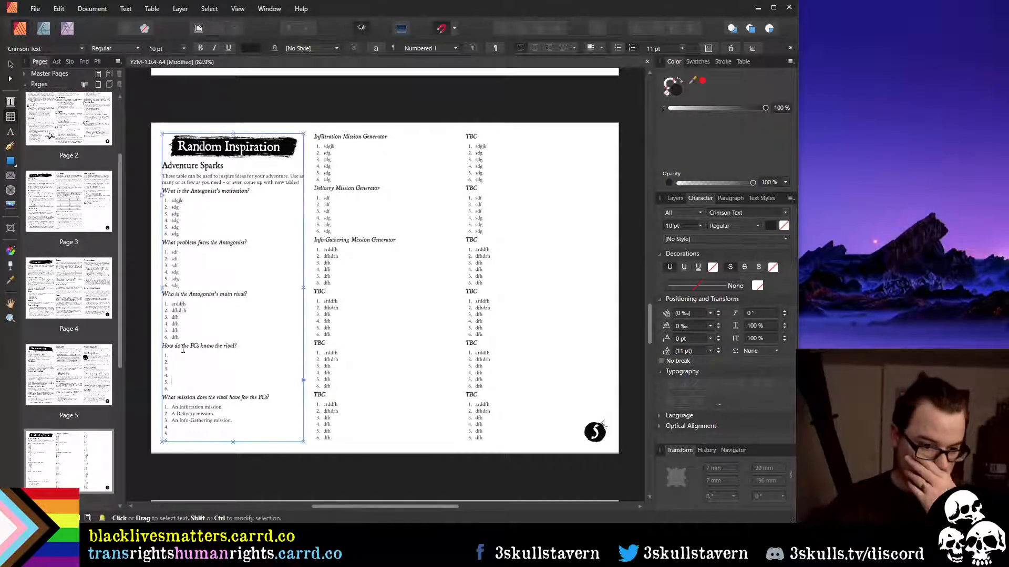
Replace entry 1 of the Antagonist's motivation table with "Greed - earn as much money as possible, at any price."
{"action": "left_click", "coordinate": [217, 428]}
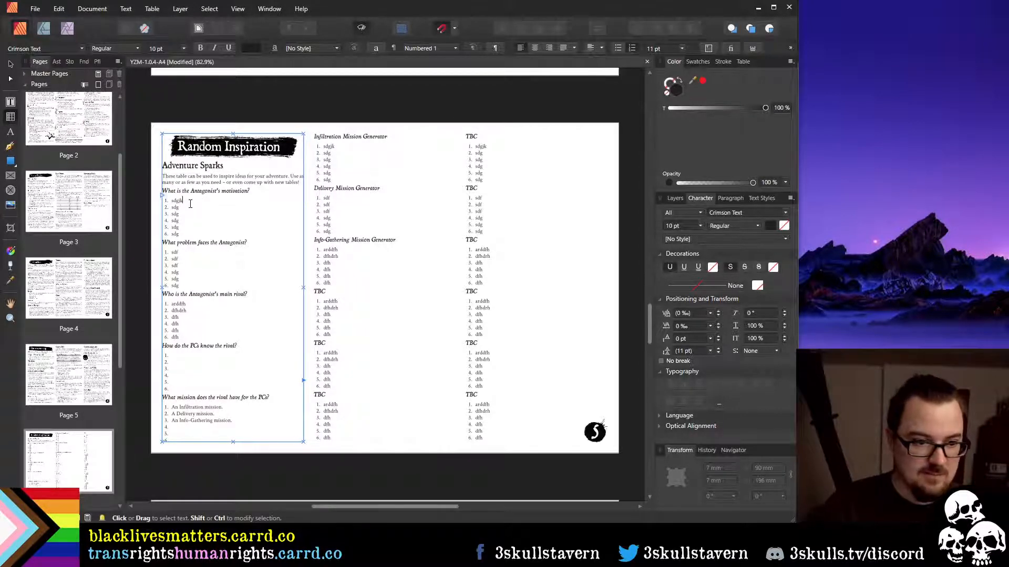
{"action": "key", "text": "shift+Home"}
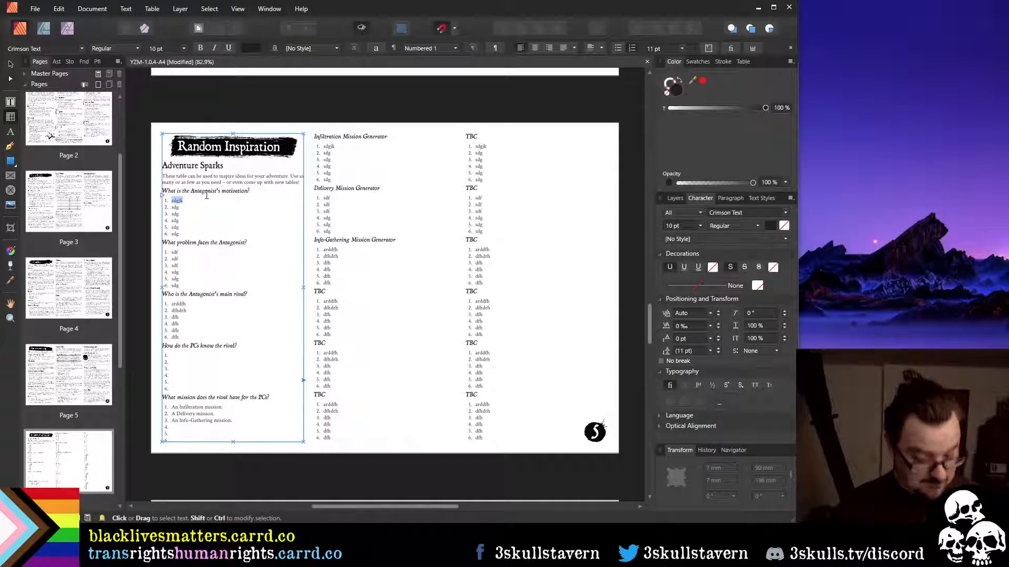
{"action": "key", "text": "BackSpace"}
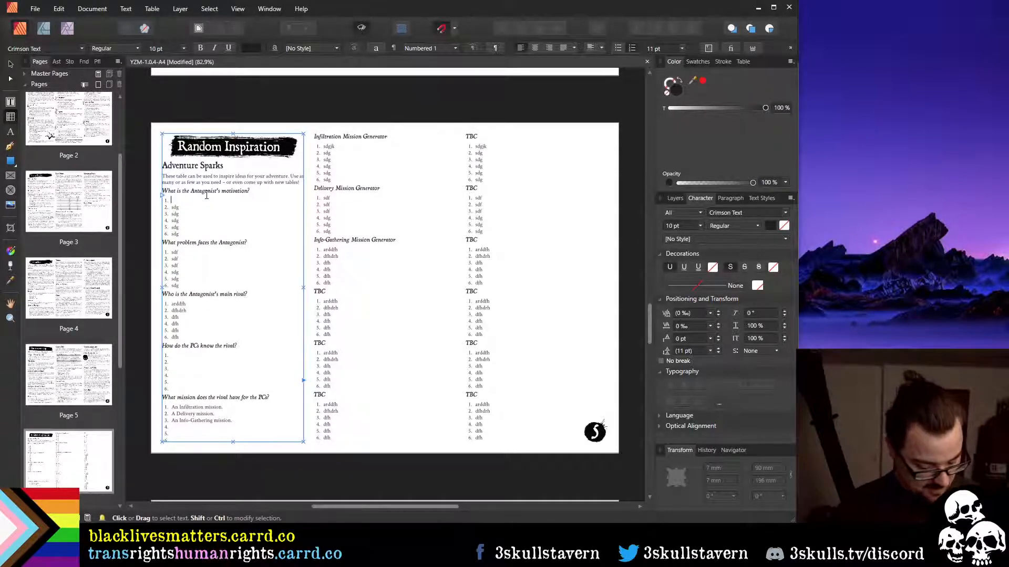
{"action": "type", "text": "Greed"}
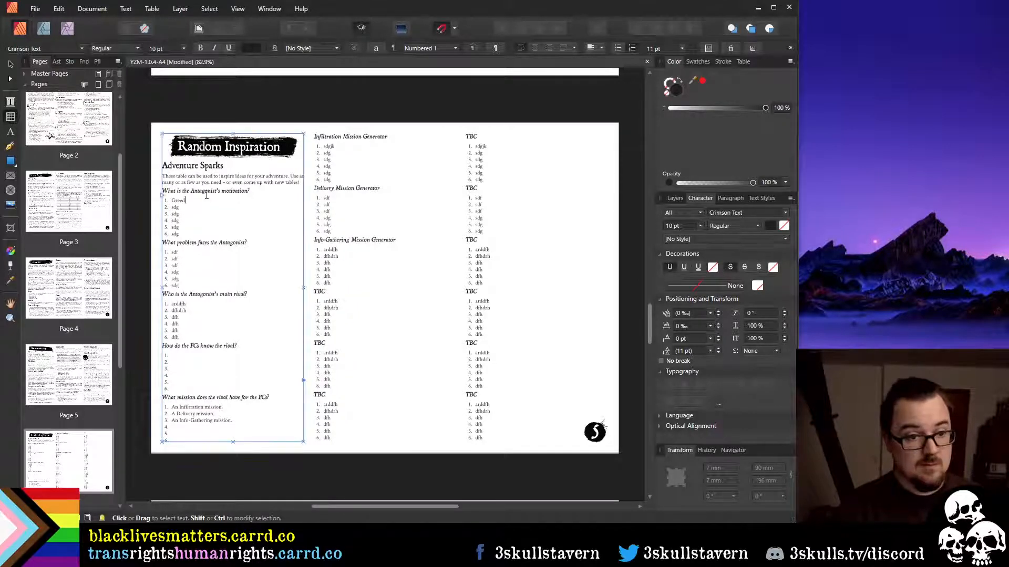
{"action": "type", "text": " -"}
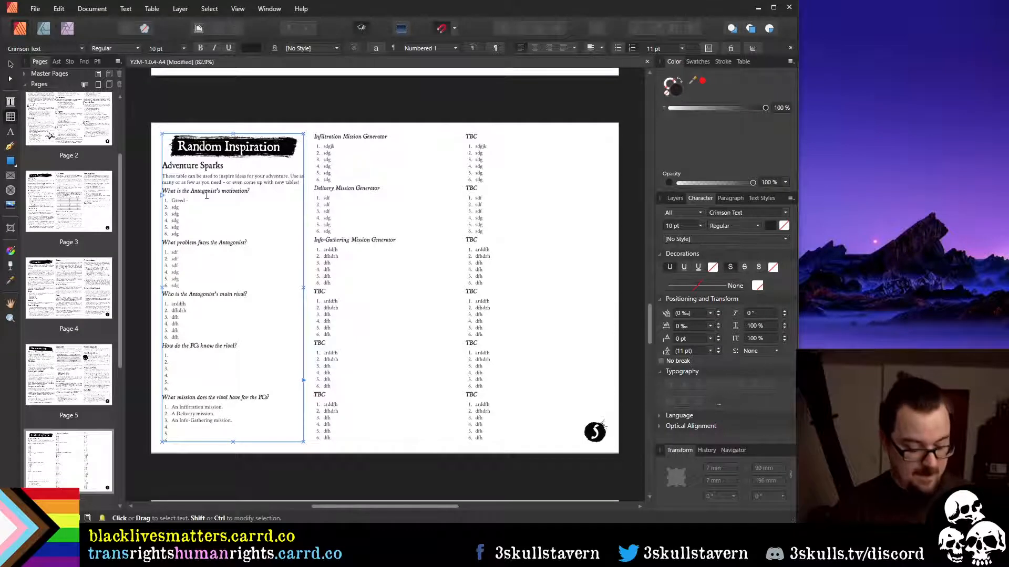
{"action": "type", "text": " earn"}
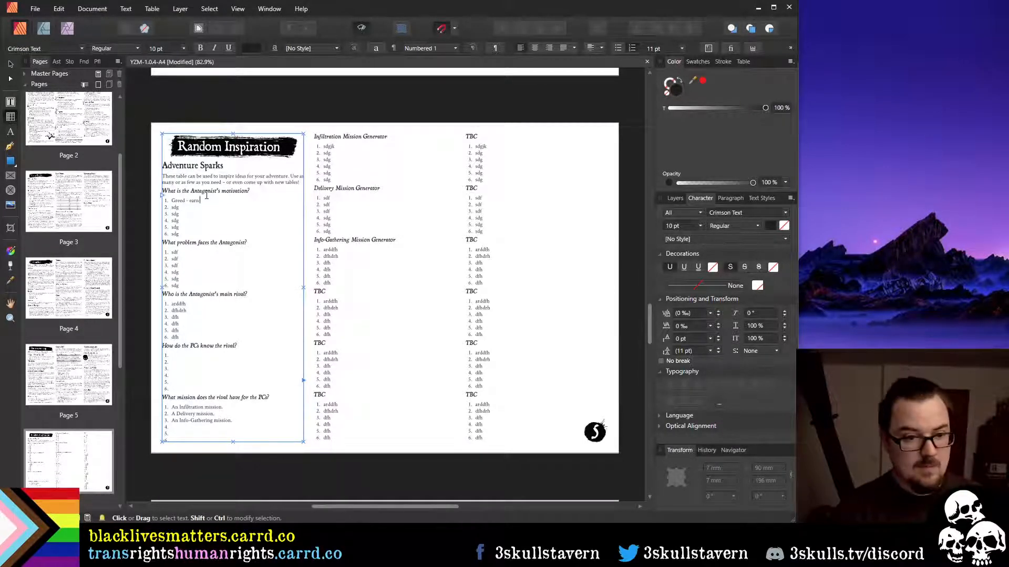
{"action": "type", "text": " as"}
{"action": "key", "text": "BackSpace"}
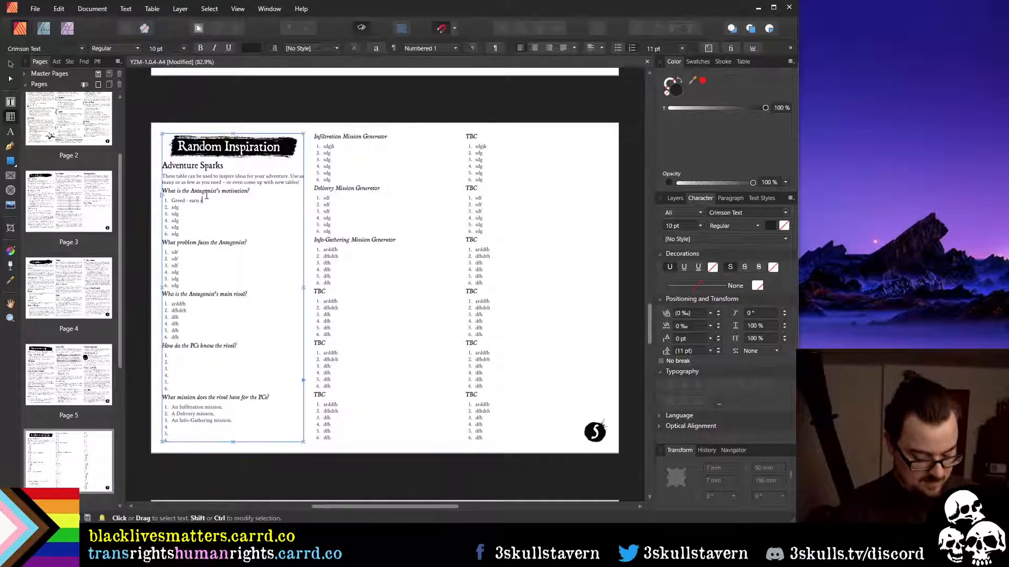
{"action": "type", "text": "s mu"}
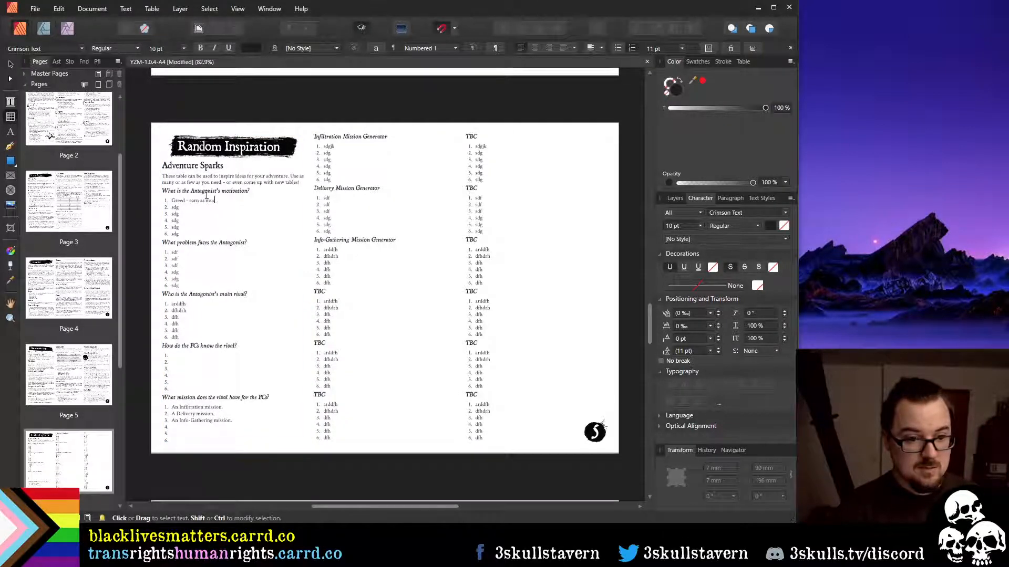
{"action": "type", "text": "ch money as pos"}
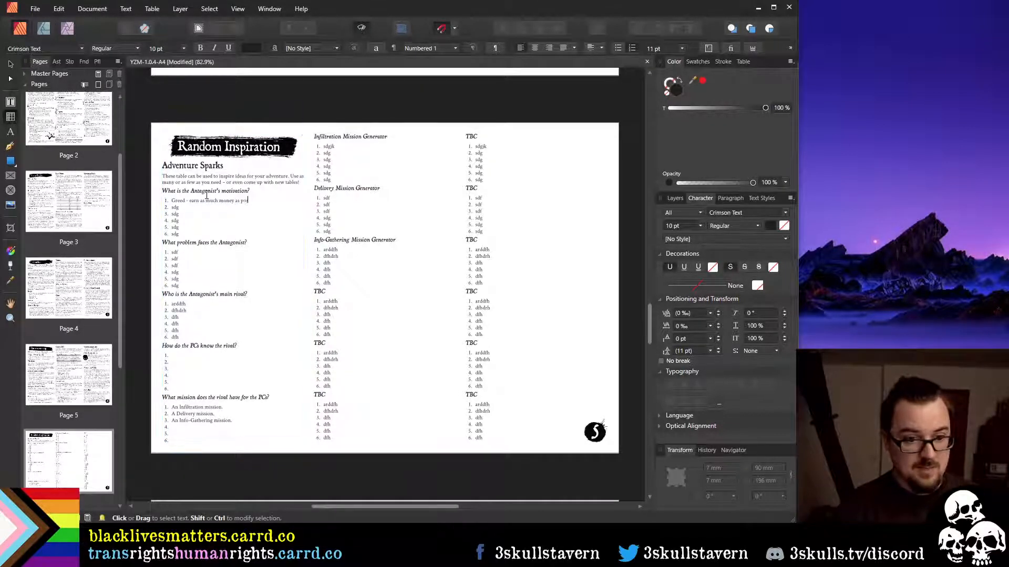
{"action": "type", "text": "sible, at "}
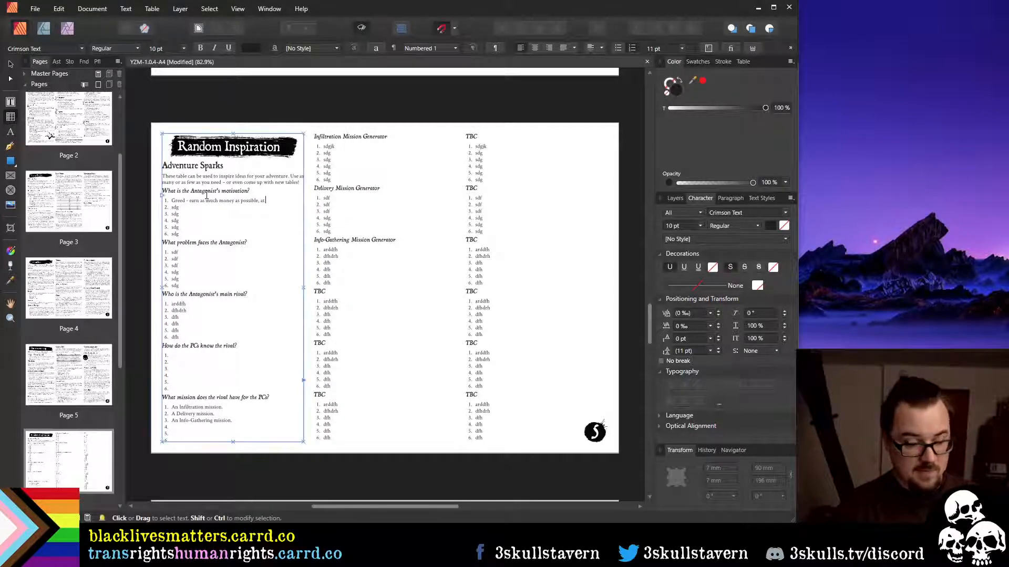
{"action": "type", "text": "any price."}
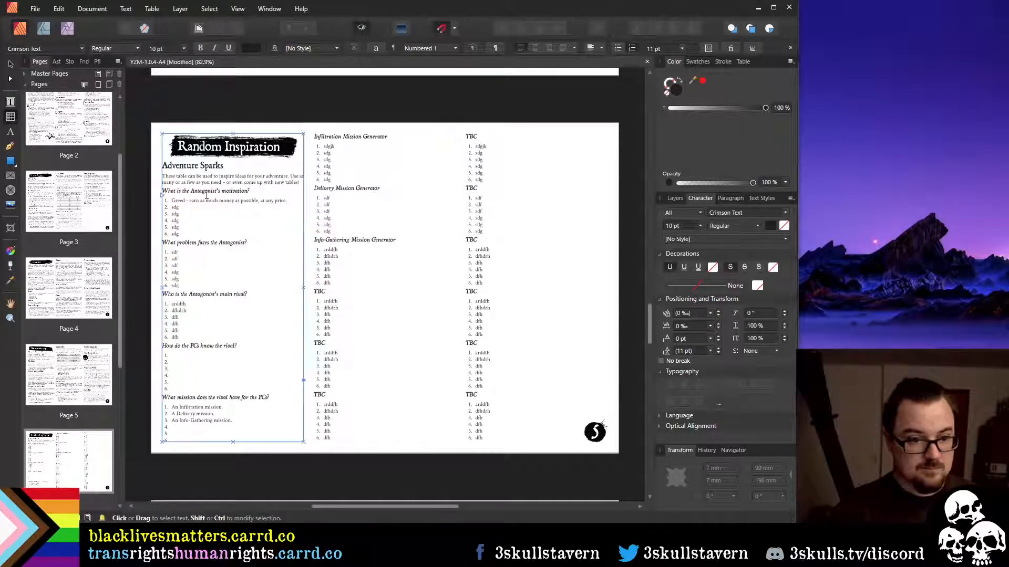
Replace the placeholder in entry 2 of the Antagonist's motivation table with "Power -"
{"action": "key", "text": "Down"}
{"action": "key", "text": "shift+Home"}
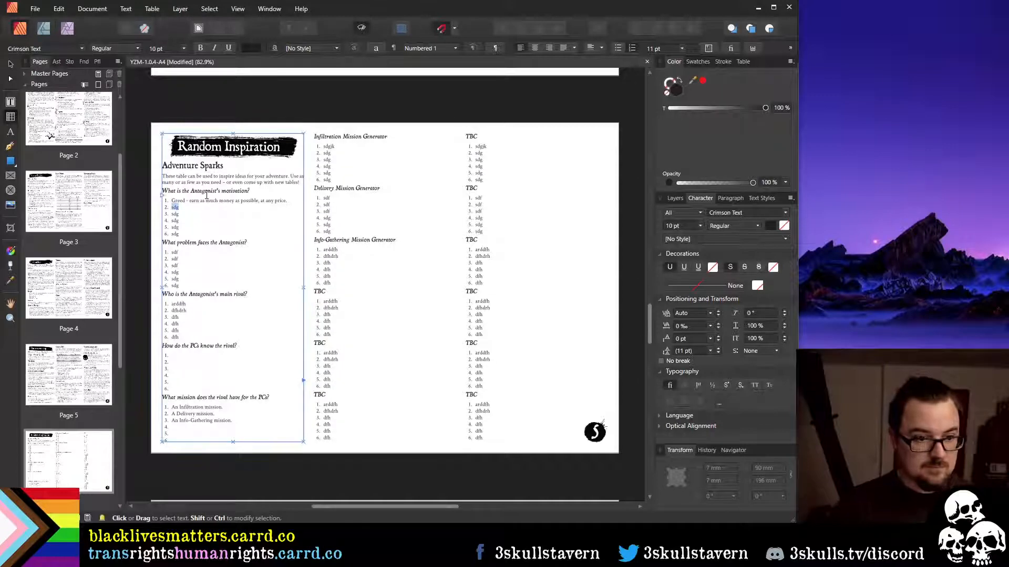
{"action": "key", "text": "BackSpace"}
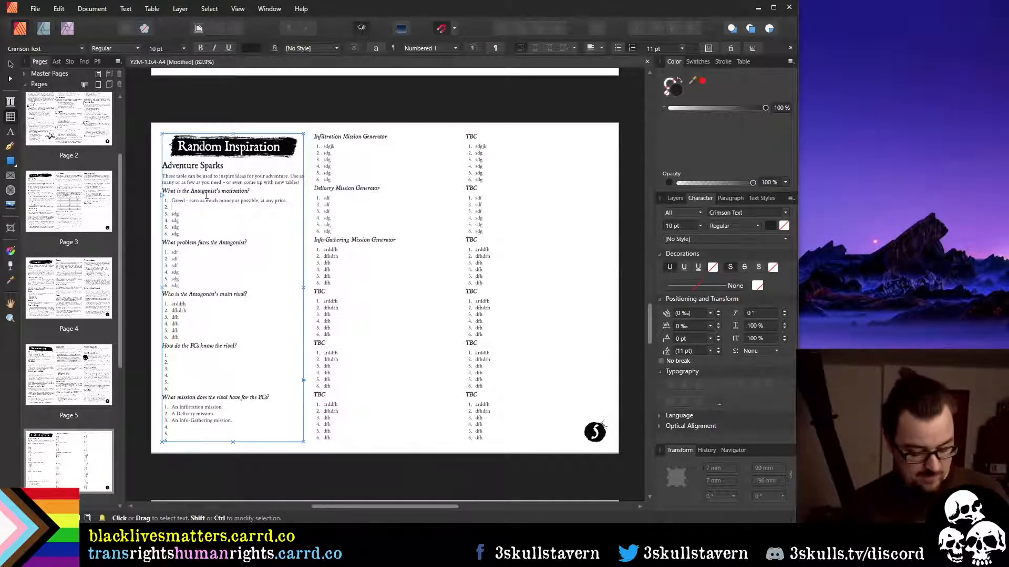
{"action": "type", "text": "Power -"}
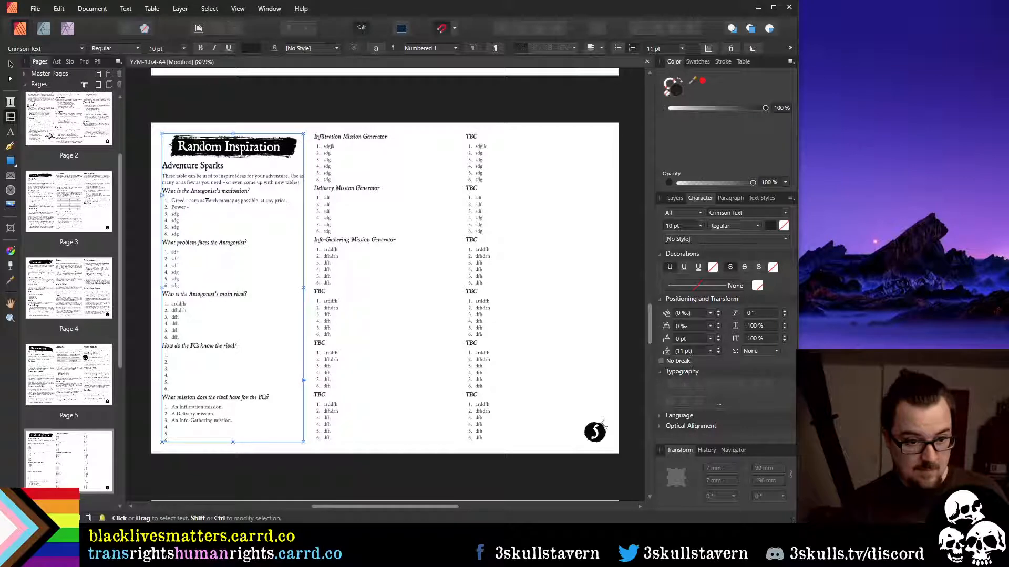
Reword the motivation table's heading to "What is the Antagonist's main motivation?" and return to the end of the Power entry
{"action": "key", "text": "Up"}
{"action": "key", "text": "Up"}
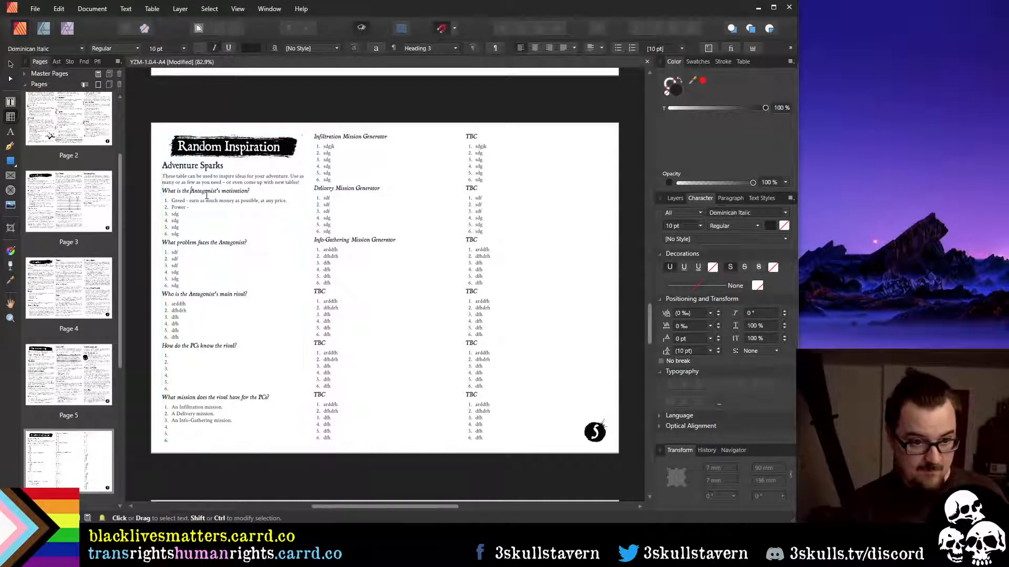
{"action": "type", "text": "main"}
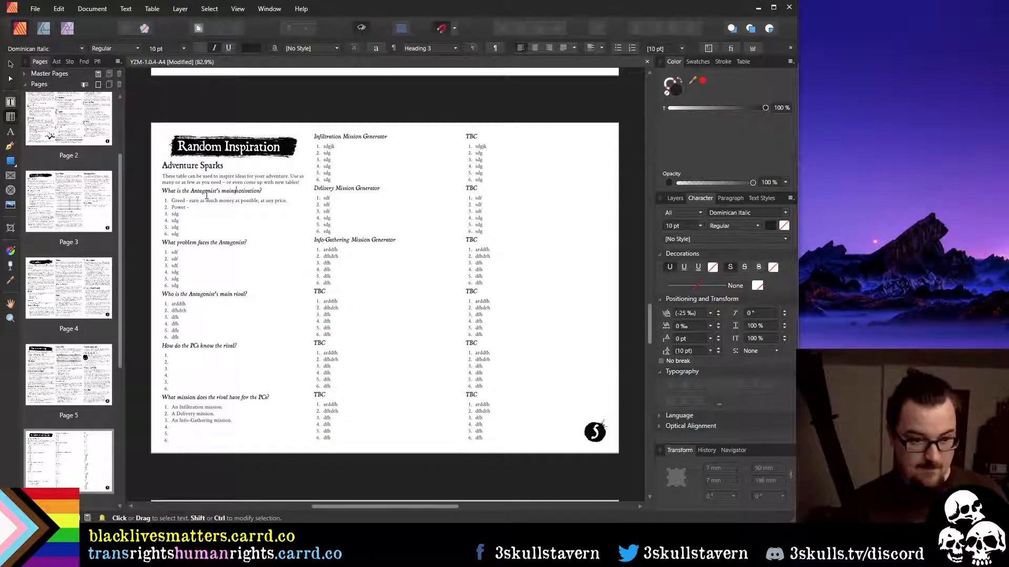
{"action": "key", "text": "Down"}
{"action": "key", "text": "Down"}
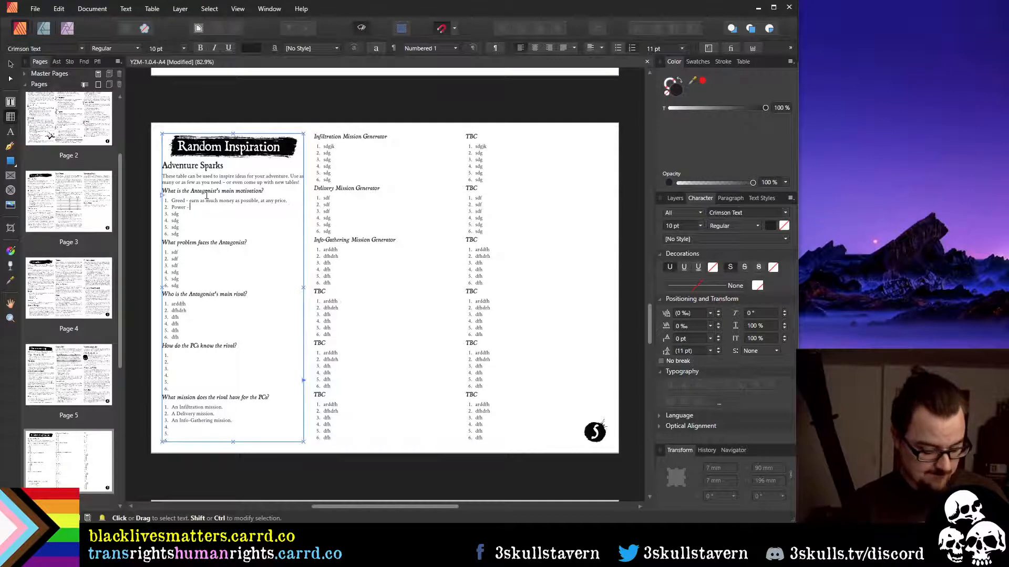
{"action": "type", "text": "ear"}
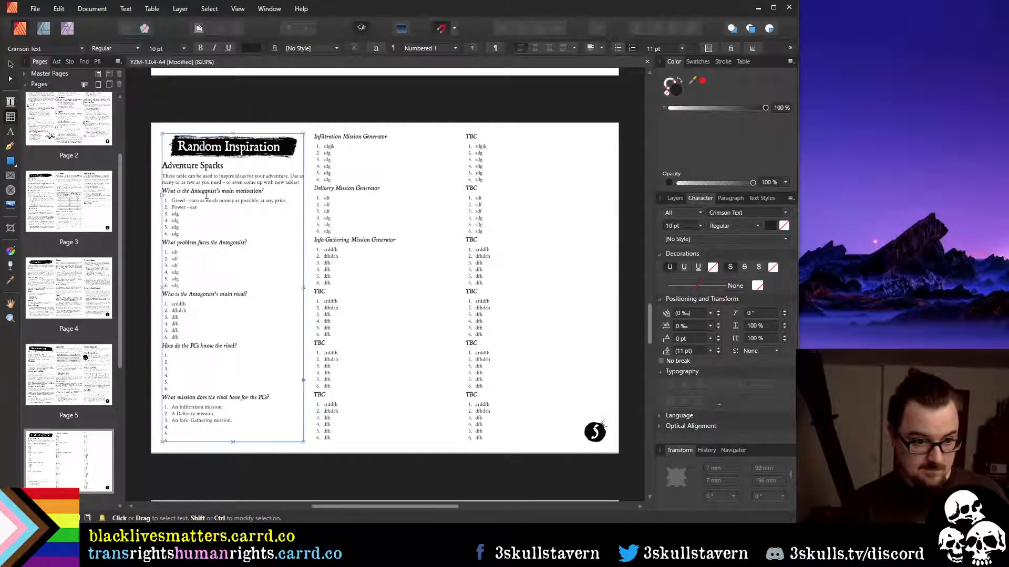
{"action": "key", "text": "BackSpace"}
{"action": "key", "text": "BackSpace"}
{"action": "key", "text": "BackSpace"}
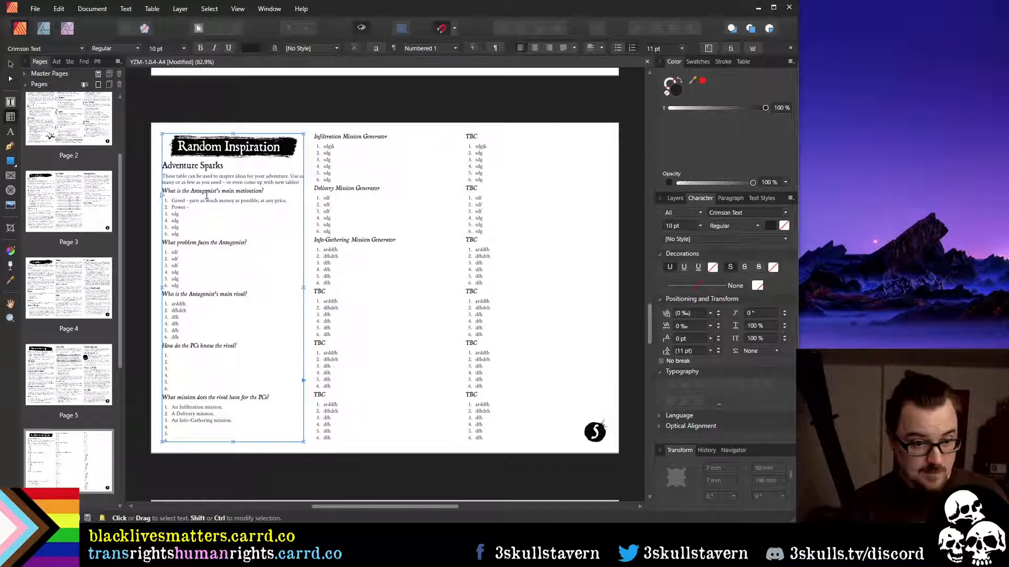
Delete the closing phrase "at any price" from the Greed entry of the Antagonist's motivation table
{"action": "key", "text": "Escape"}
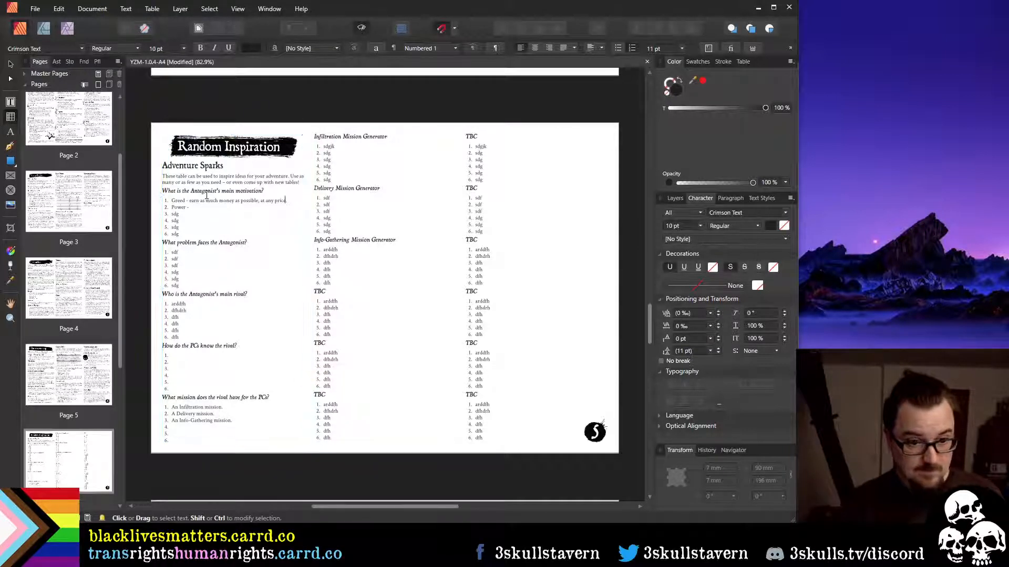
{"action": "key", "text": "ctrl+shift+Left"}
{"action": "key", "text": "ctrl+shift+Left"}
{"action": "key", "text": "ctrl+shift+Left"}
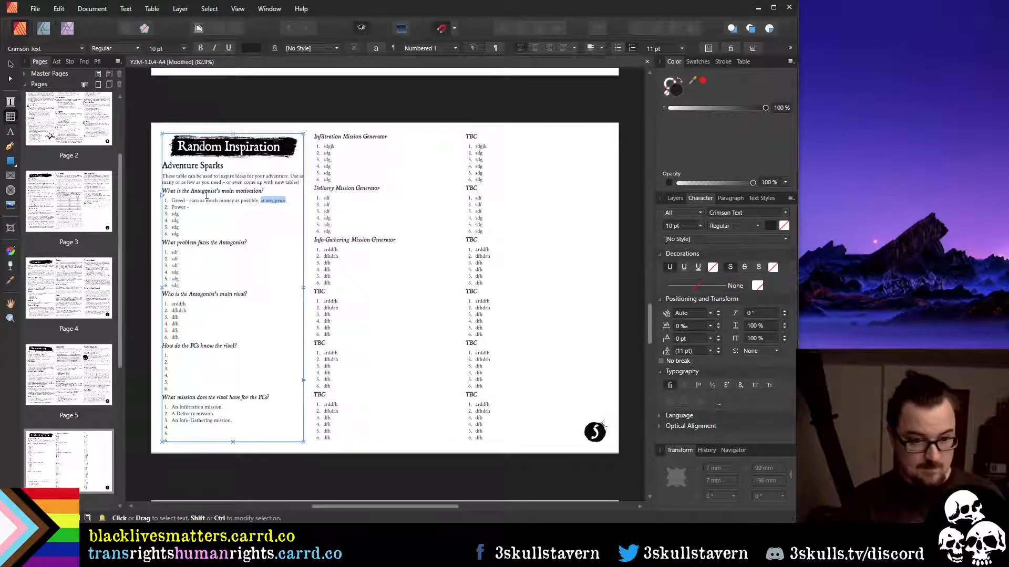
{"action": "key", "text": "BackSpace"}
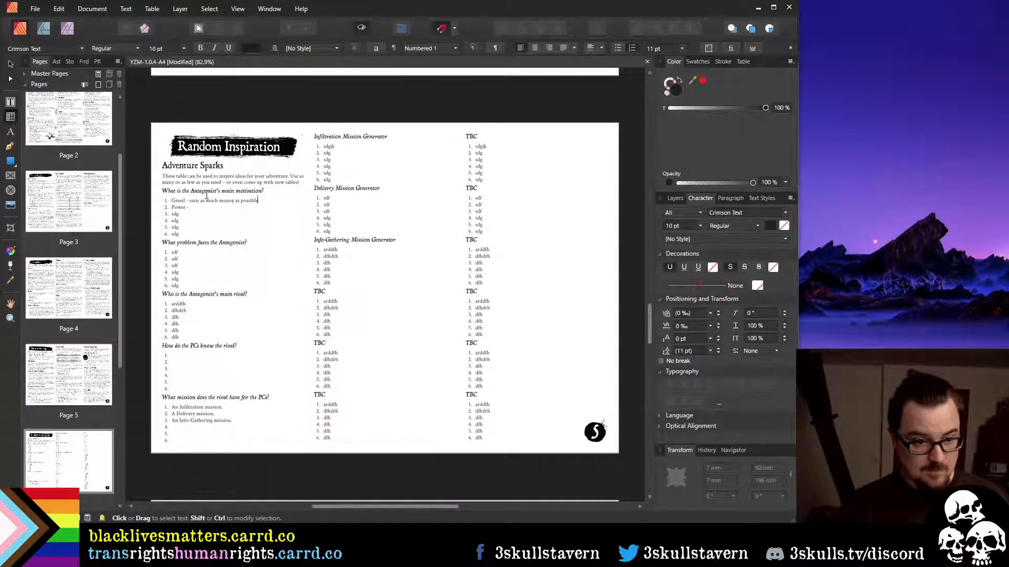
Remove the words "earn as" from the Greed entry's description, keeping its final full stop
{"action": "key", "text": "ctrl+Left"}
{"action": "key", "text": "ctrl+shift+Left"}
{"action": "key", "text": "ctrl+shift+Left"}
{"action": "key", "text": "BackSpace"}
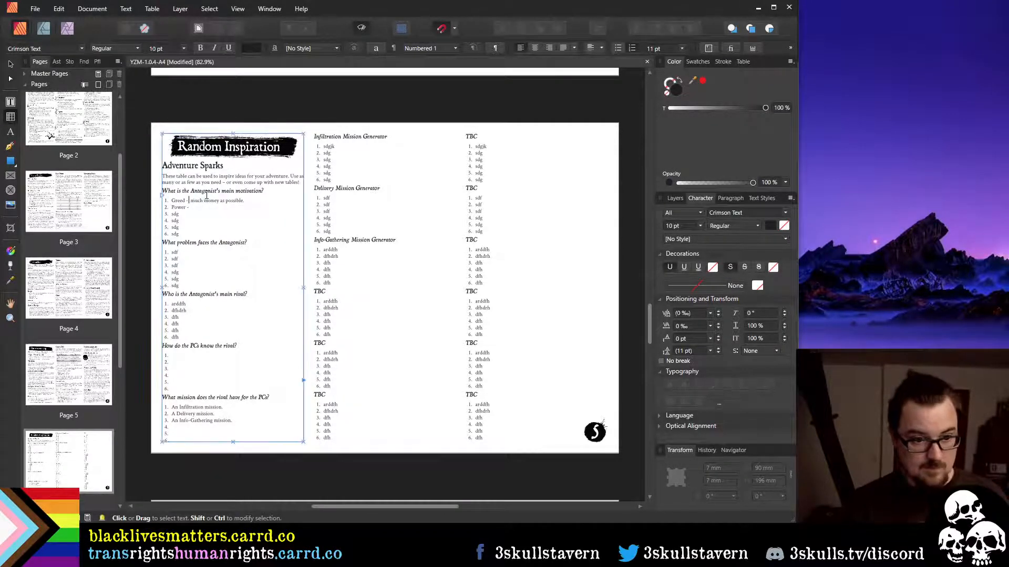
{"action": "key", "text": "End"}
{"action": "key", "text": "BackSpace"}
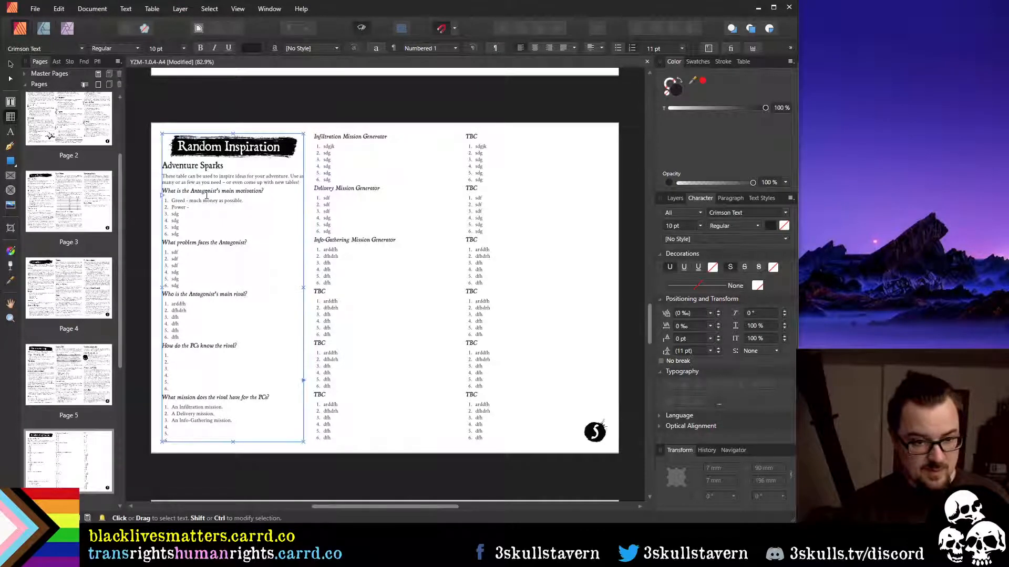
{"action": "key", "text": "ctrl+z"}
Strip the remaining description and dashes from the first two motivation entries so they read "Greed:" and "Power:"
{"action": "key", "text": "ctrl+shift+Left"}
{"action": "key", "text": "ctrl+shift+Left"}
{"action": "key", "text": "ctrl+shift+Left"}
{"action": "key", "text": "ctrl+shift+Left"}
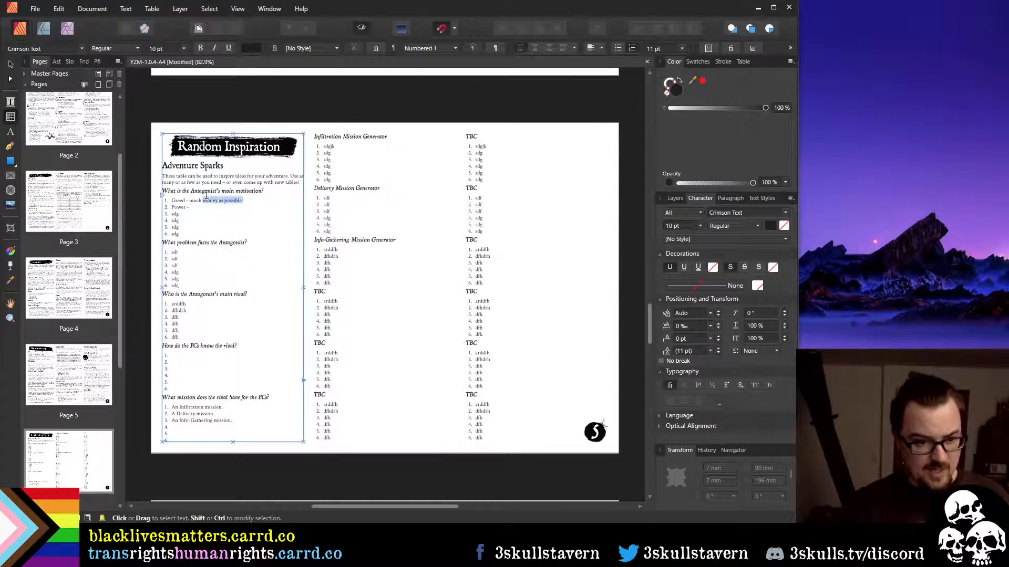
{"action": "key", "text": "Left"}
{"action": "key", "text": "Left"}
{"action": "key", "text": "Left"}
{"action": "key", "text": "Left"}
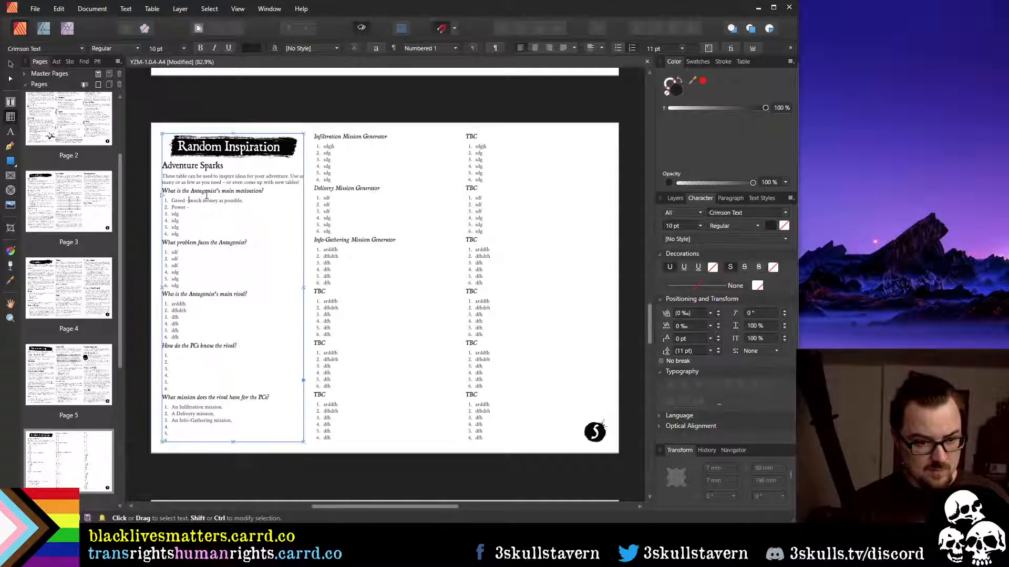
{"action": "key", "text": "shift+End"}
{"action": "key", "text": "BackSpace"}
{"action": "key", "text": "Down"}
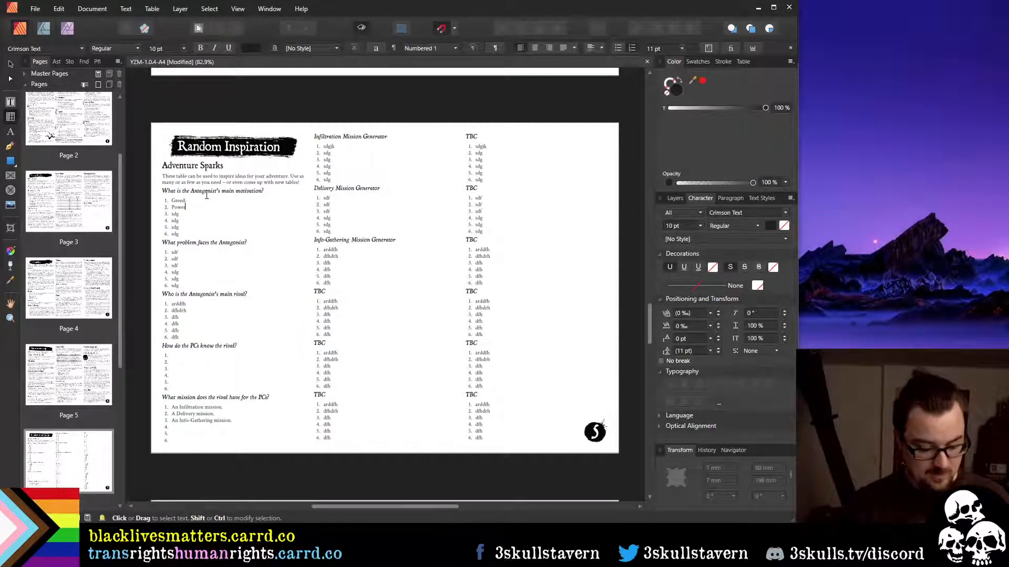
{"action": "type", "text": ":"}
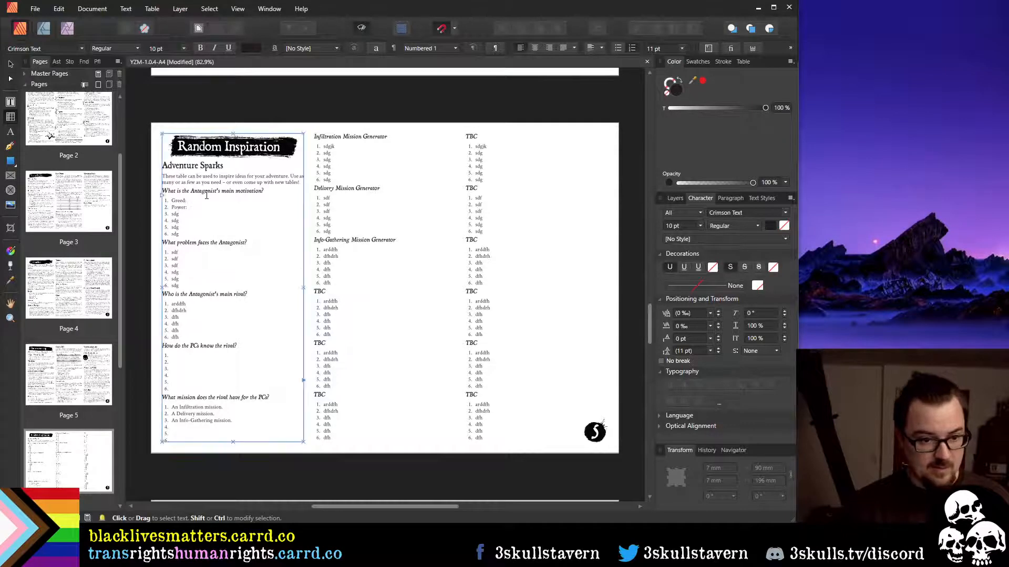
Replace the placeholder in entry 3 of the Antagonist's motivation table with "Anarchy:"
{"action": "key", "text": "Down"}
{"action": "key", "text": "BackSpace"}
{"action": "key", "text": "BackSpace"}
{"action": "key", "text": "BackSpace"}
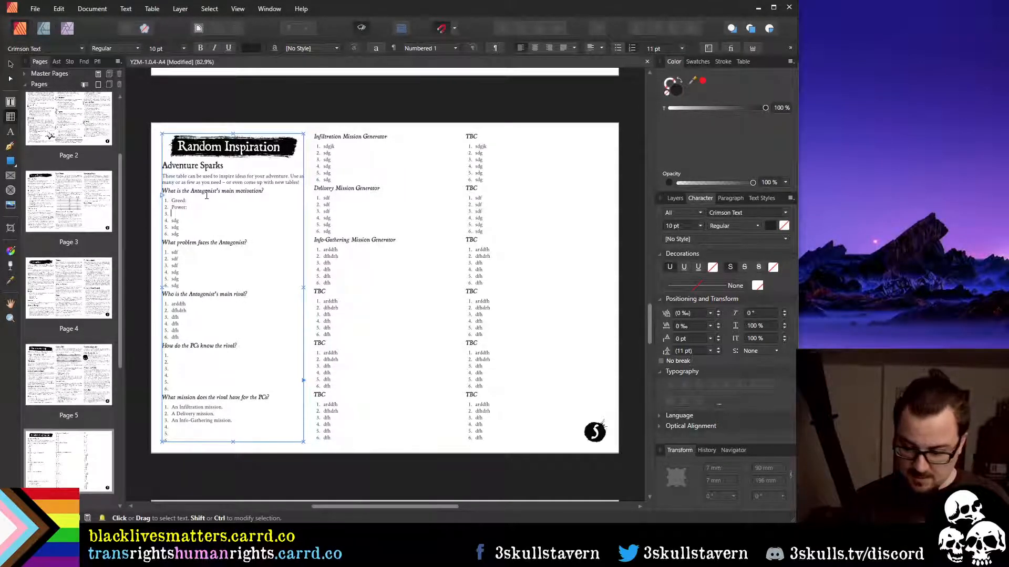
{"action": "type", "text": "Ana"}
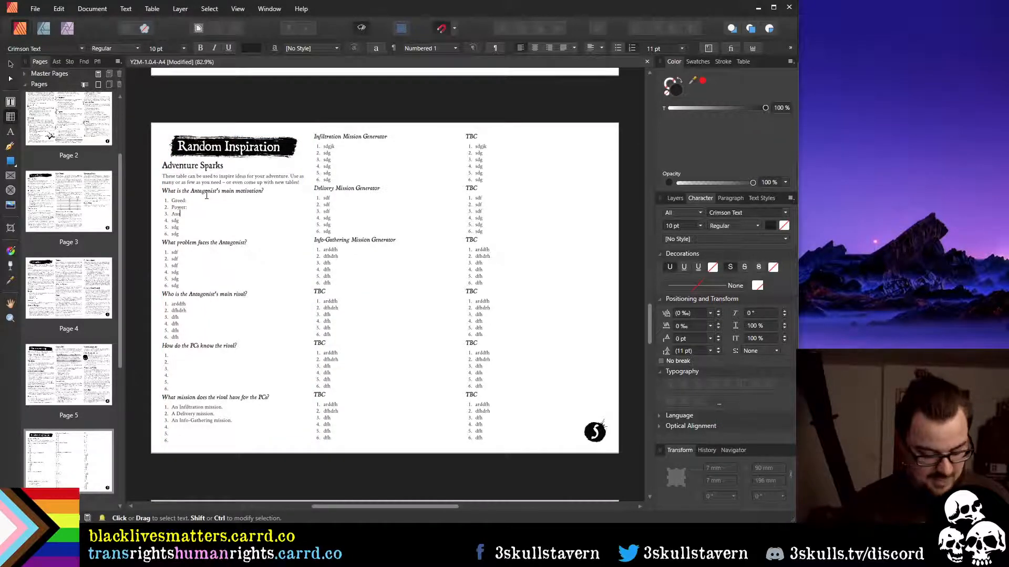
{"action": "type", "text": "rchy:"}
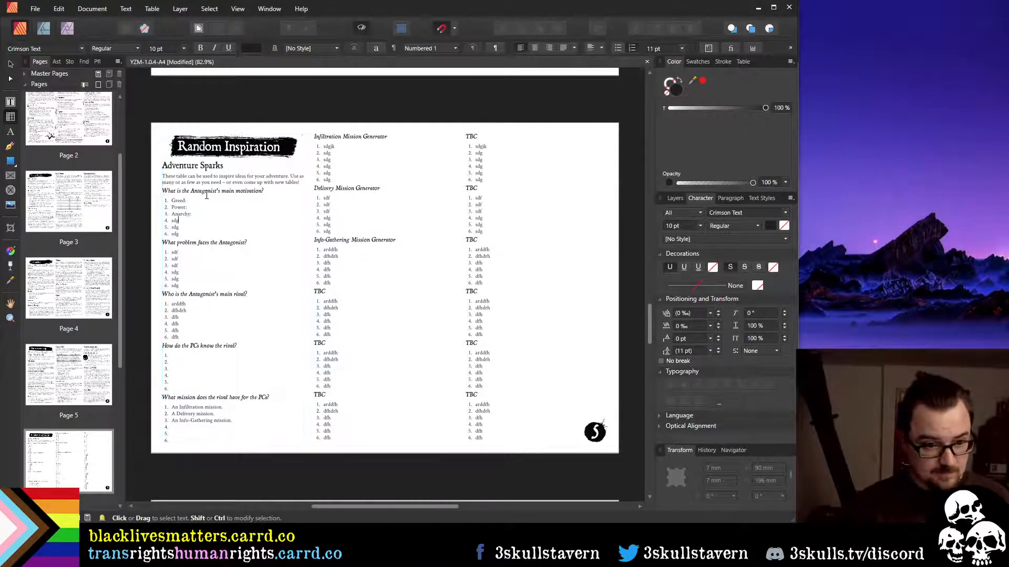
Clear the placeholder in motivation entry 4 and change entry 3 to "Chaos:"
{"action": "key", "text": "BackSpace"}
{"action": "key", "text": "BackSpace"}
{"action": "key", "text": "BackSpace"}
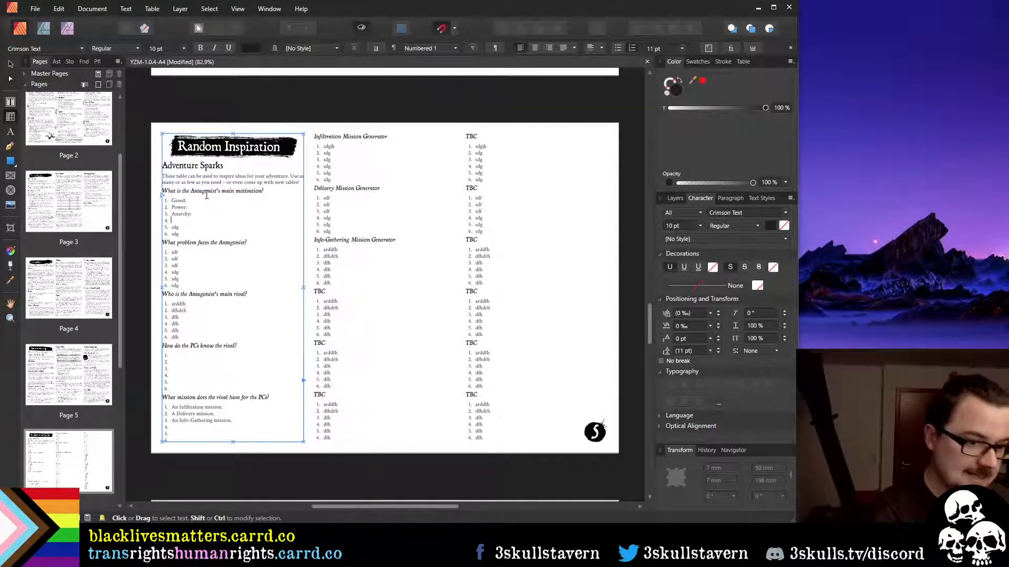
{"action": "key", "text": "shift+Up"}
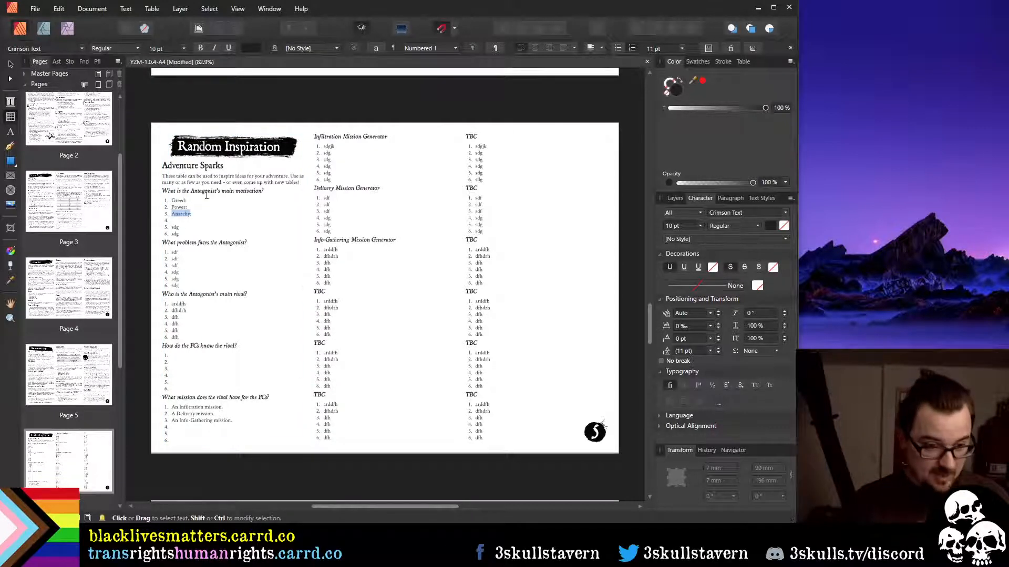
{"action": "type", "text": "Chaos:"}
{"action": "key", "text": "Down"}
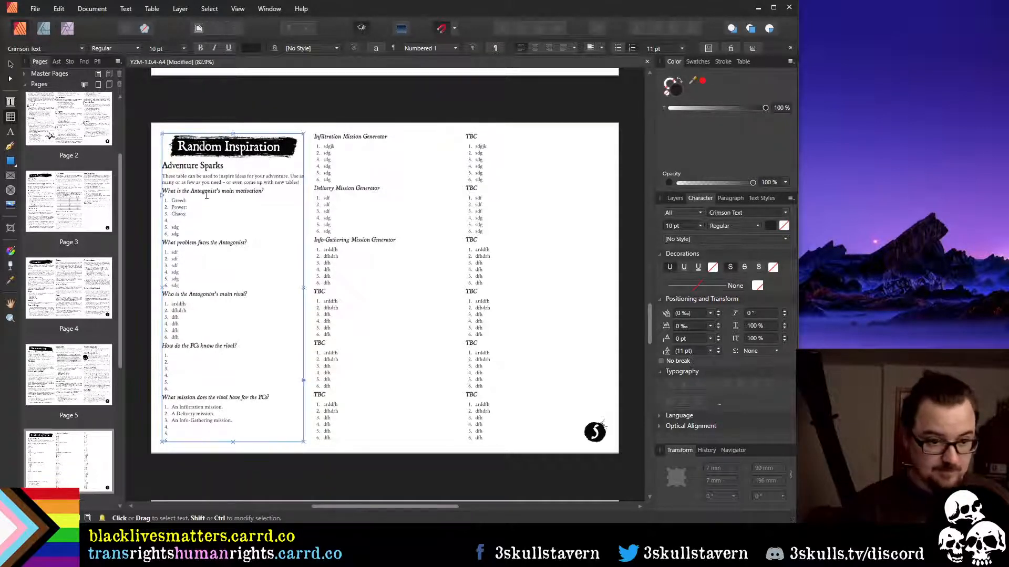
{"action": "key", "text": "Escape"}
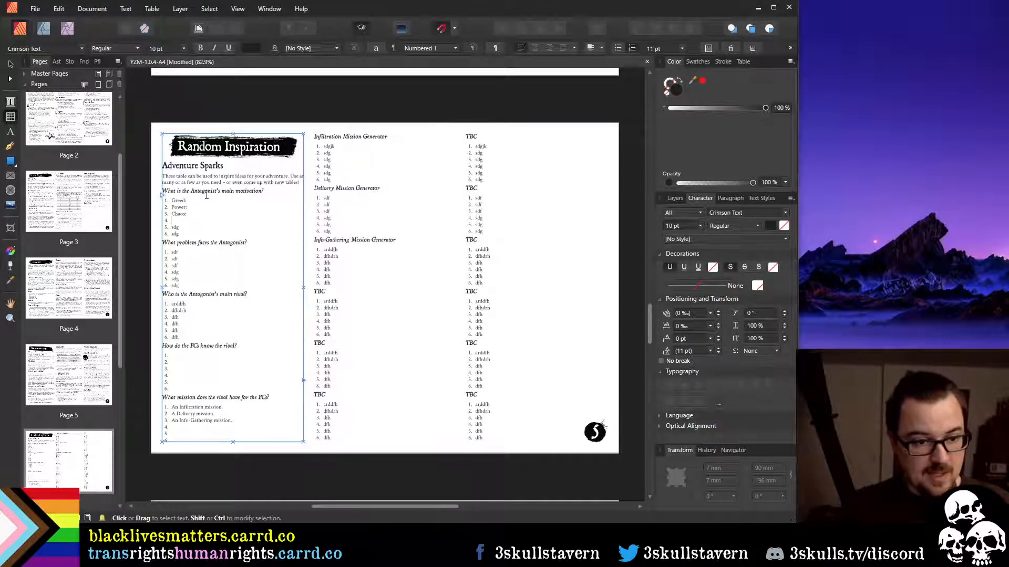
{"action": "scroll", "coordinate": [202, 242], "scroll_direction": "up", "scroll_amount": 3}
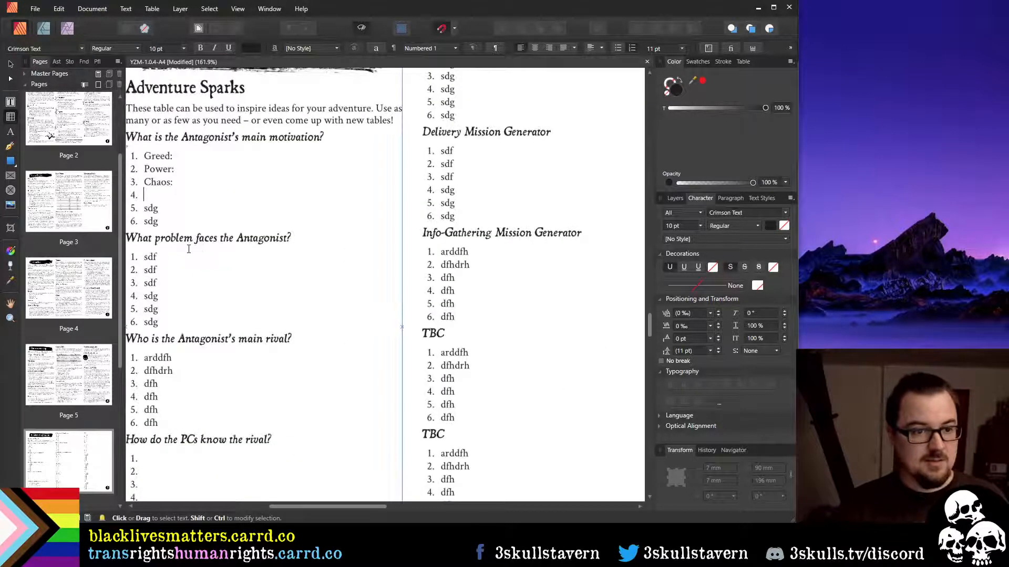
{"action": "left_click_drag", "start_coordinate": [294, 507], "coordinate": [272, 505]}
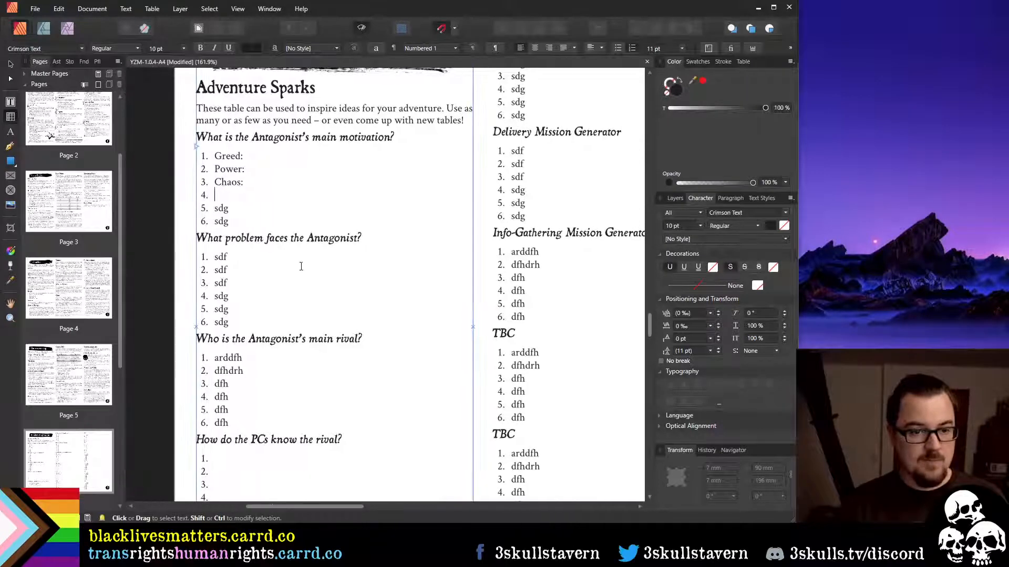
{"action": "scroll", "coordinate": [277, 258], "scroll_direction": "up", "scroll_amount": 1}
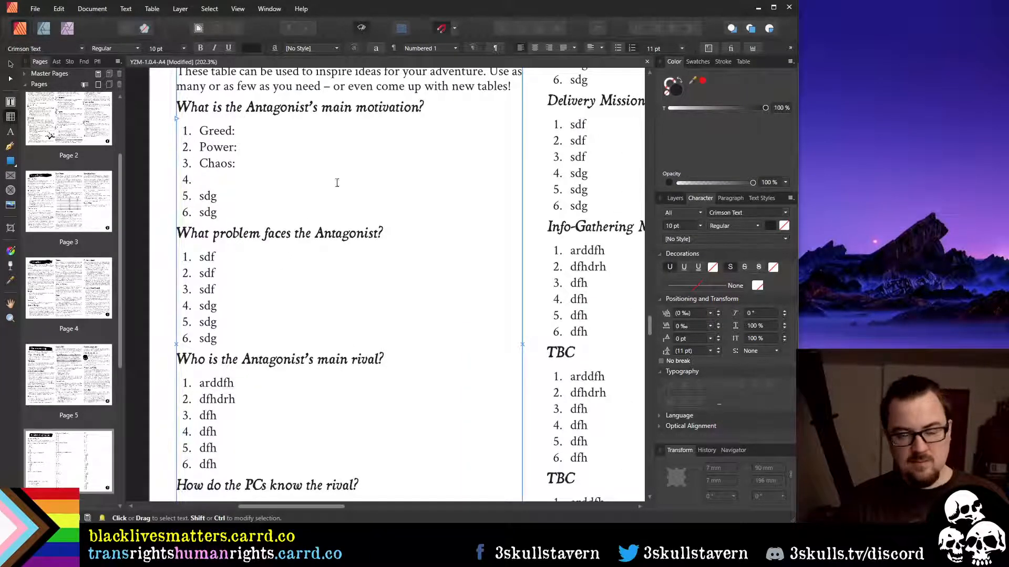
{"action": "scroll", "coordinate": [349, 226], "scroll_direction": "up", "scroll_amount": 3}
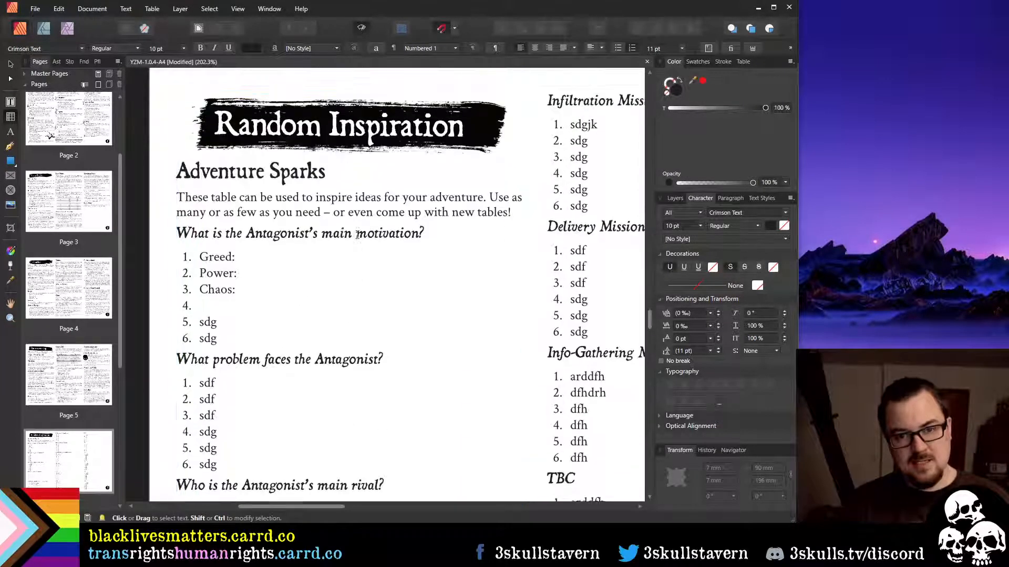
{"action": "scroll", "coordinate": [357, 235], "scroll_direction": "down", "scroll_amount": 1}
{"action": "scroll", "coordinate": [357, 235], "scroll_direction": "up", "scroll_amount": 2}
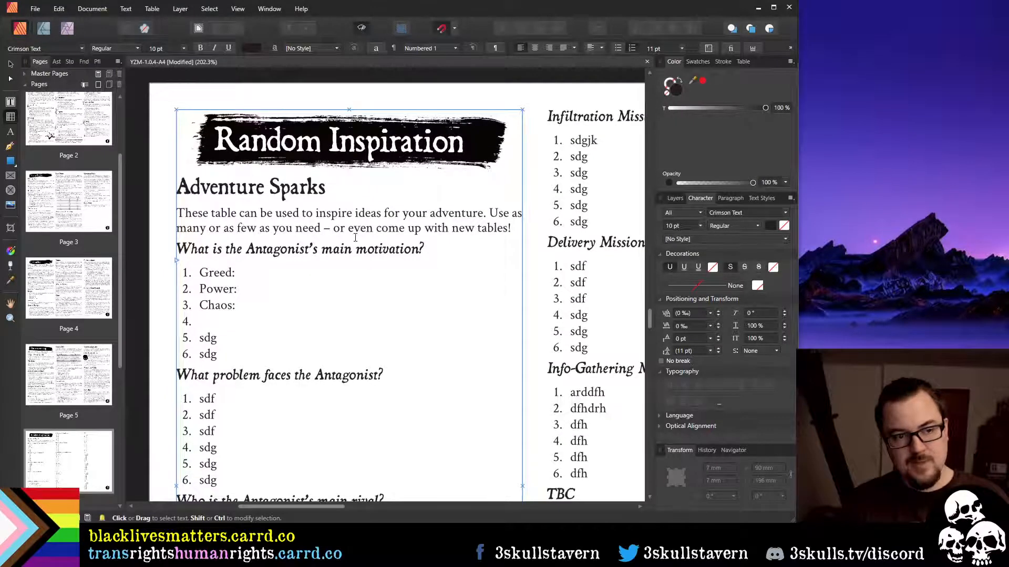
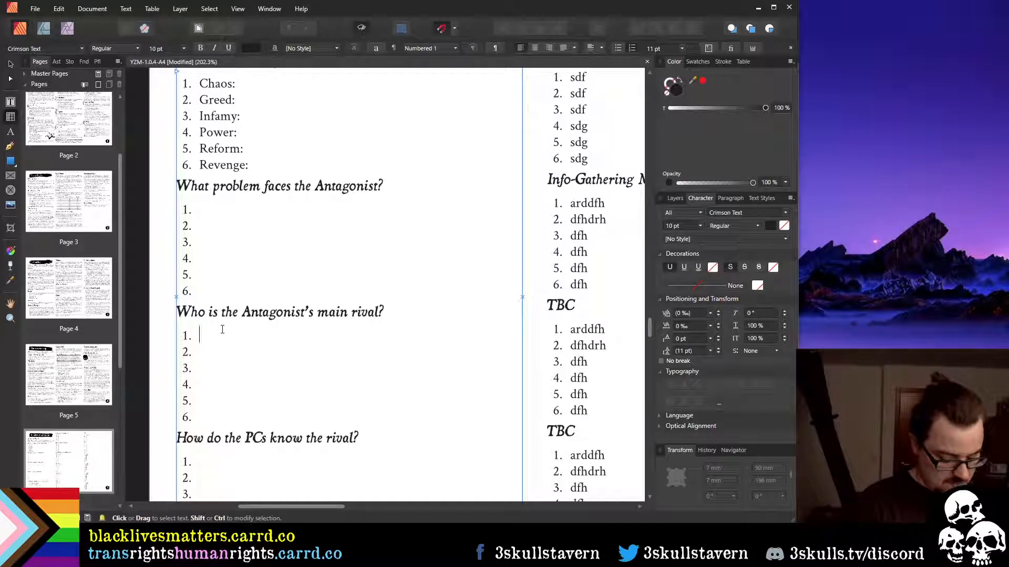
Enter "Associate:" and "Ex-Lover:" as entries 1 and 2 under "Who is the Antagonist's main rival?", keeping six numbered lines
{"action": "type", "text": "Assoc"}
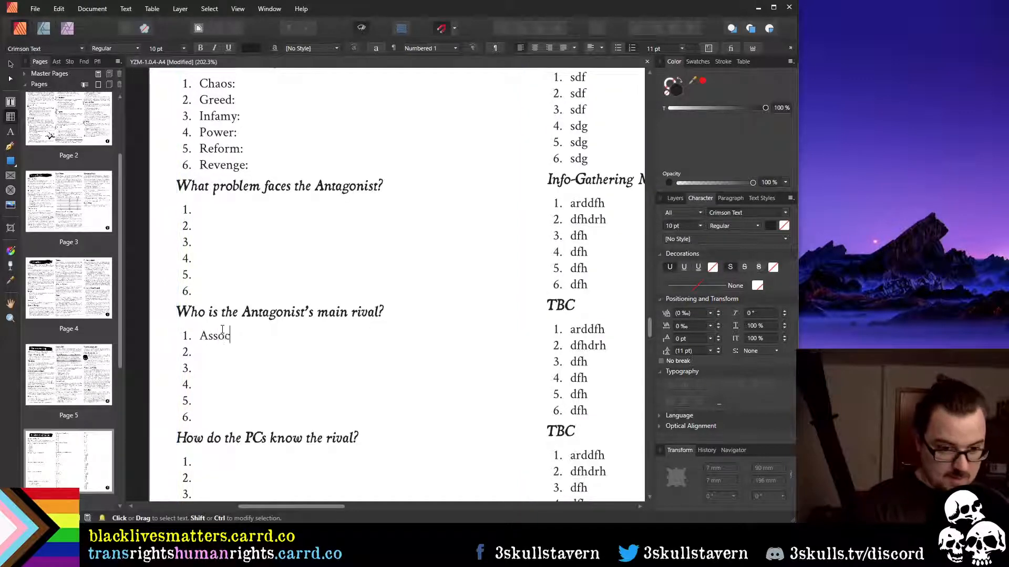
{"action": "type", "text": "iate"}
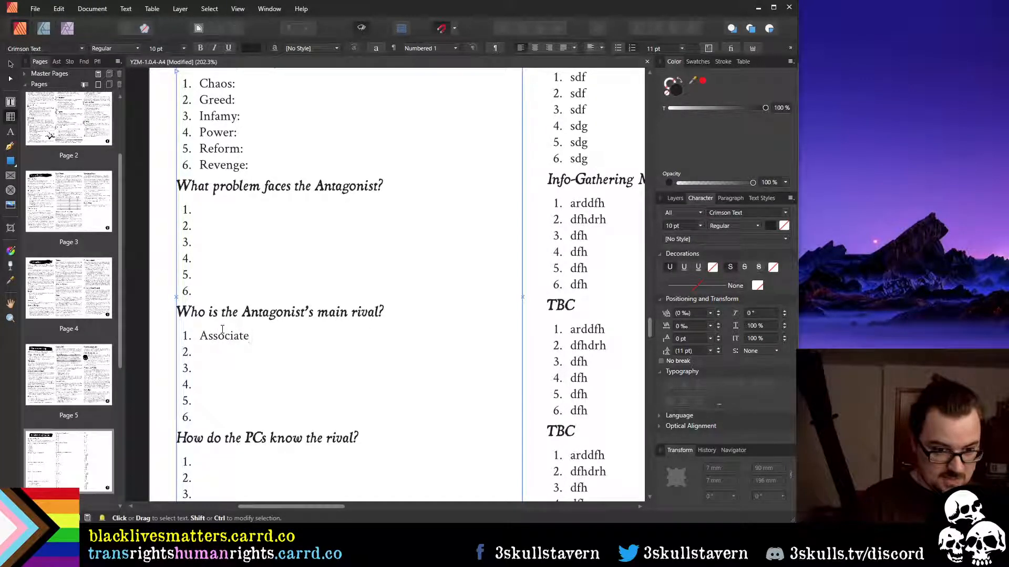
{"action": "type", "text": ":"}
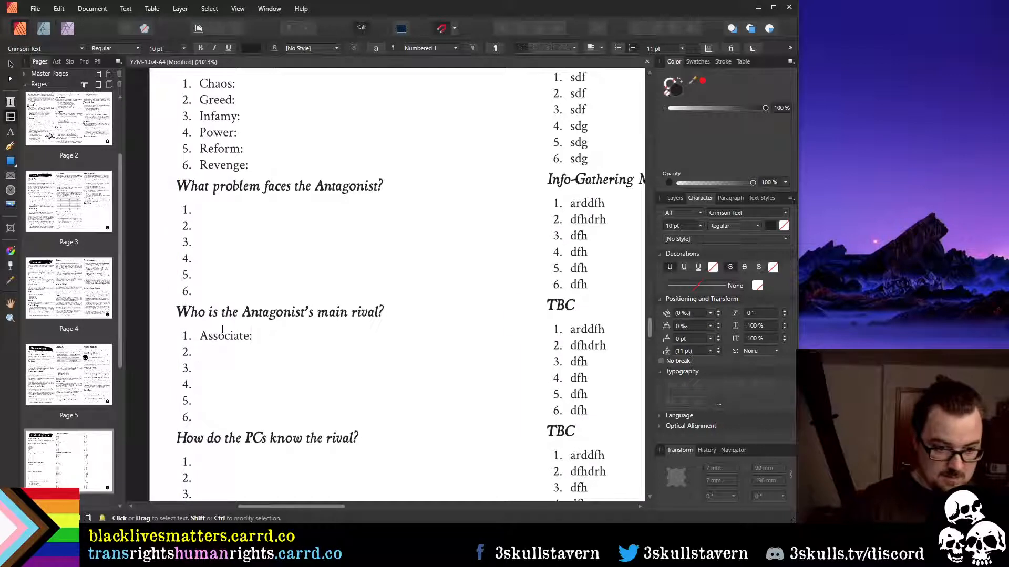
{"action": "key", "text": "Down"}
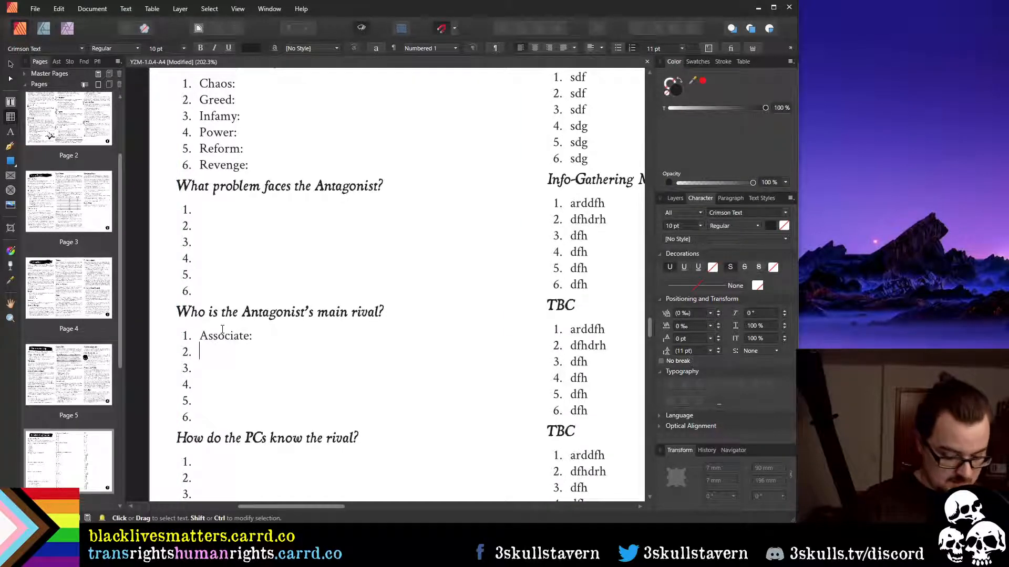
{"action": "type", "text": "Ex-L"}
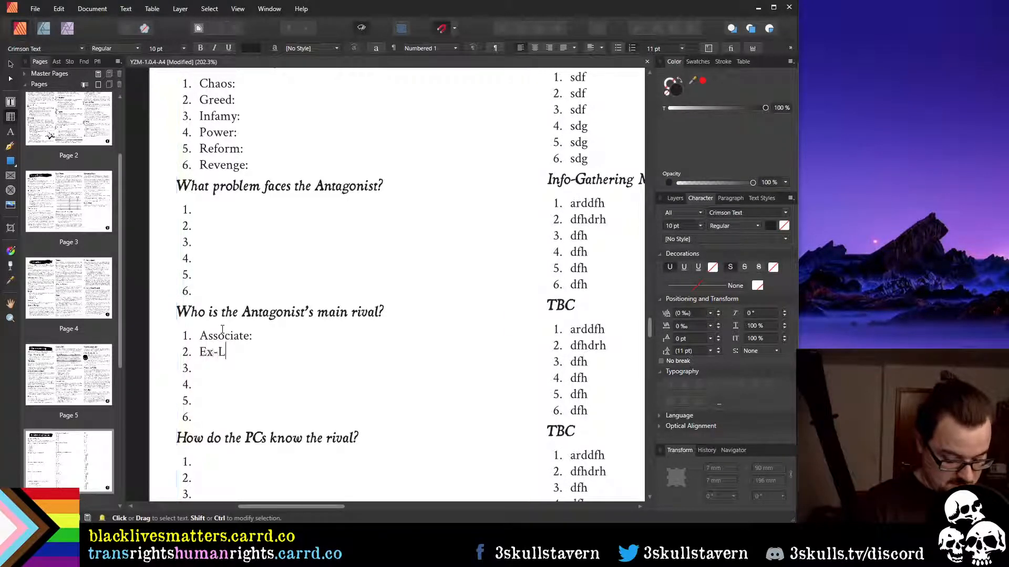
{"action": "type", "text": "over:"}
{"action": "key", "text": "Return"}
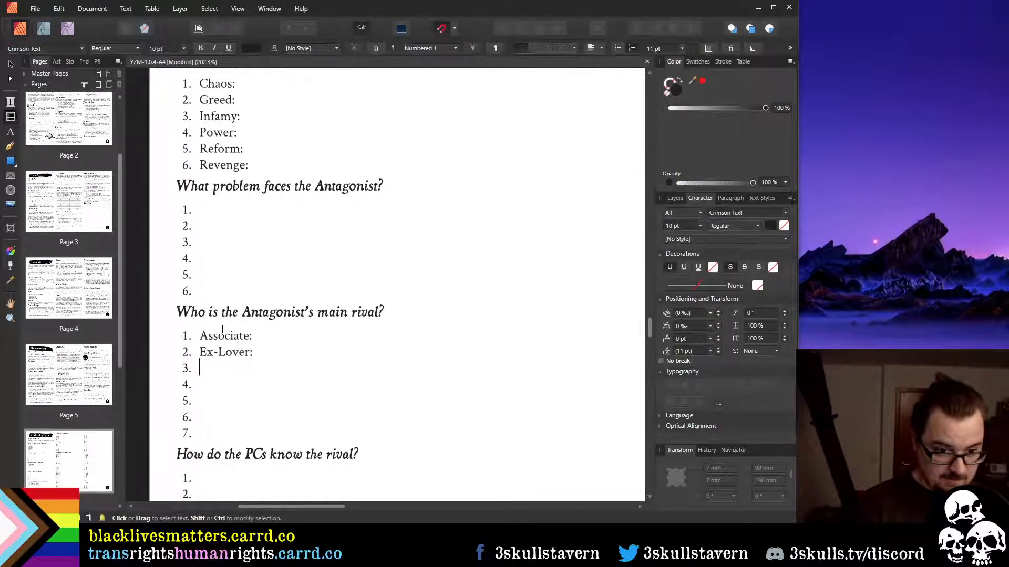
{"action": "key", "text": "Return"}
{"action": "key", "text": "ctrl+z"}
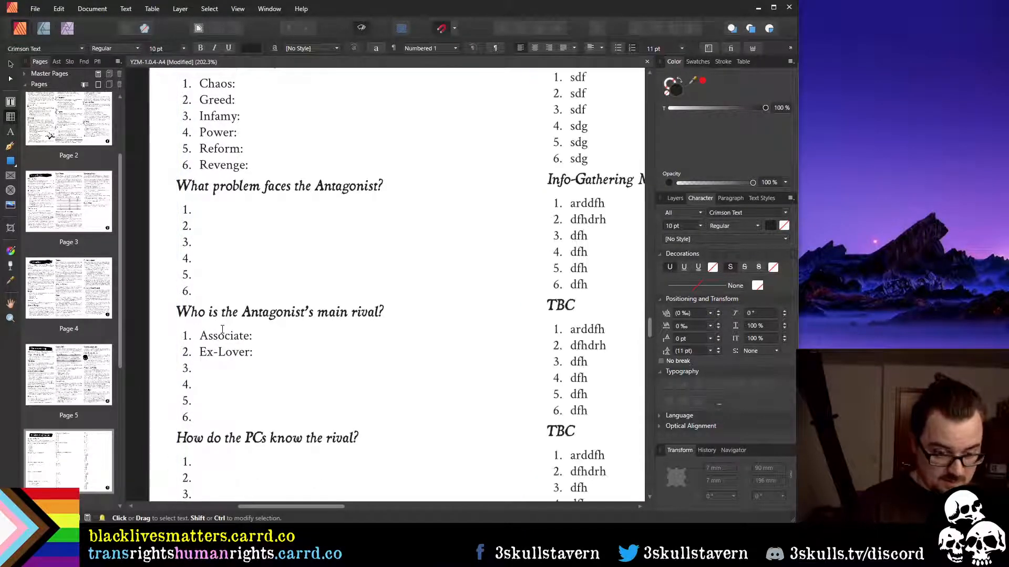
Enter "Opponent:" as entry 3 of the Antagonist's main rival table
{"action": "key", "text": "Down"}
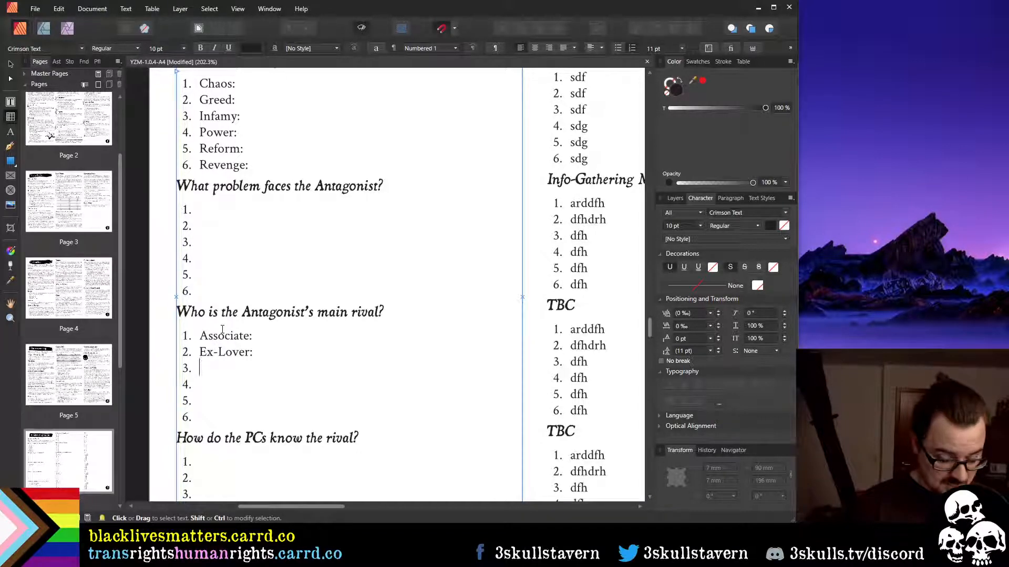
{"action": "type", "text": "Opponent"}
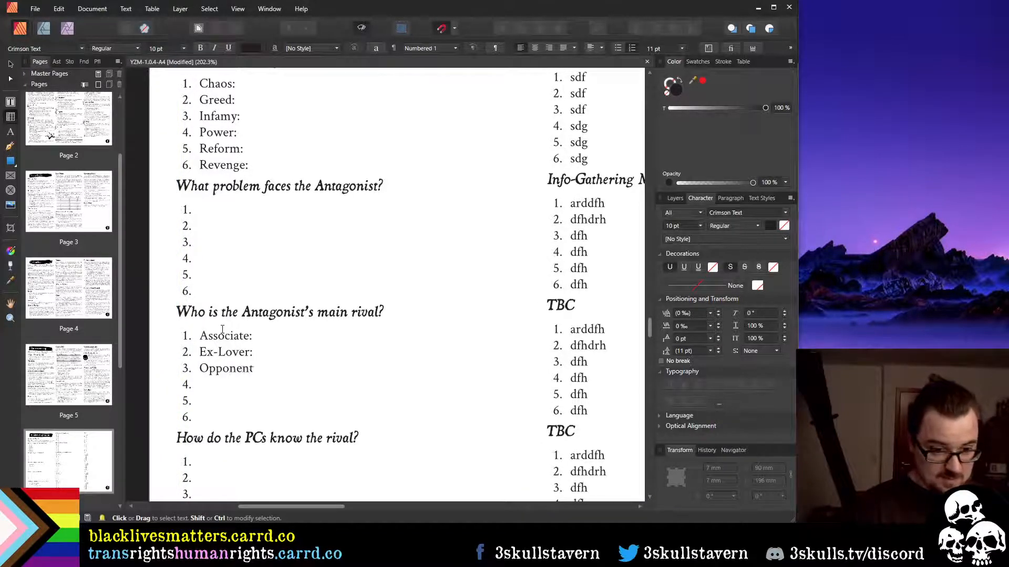
{"action": "type", "text": ":"}
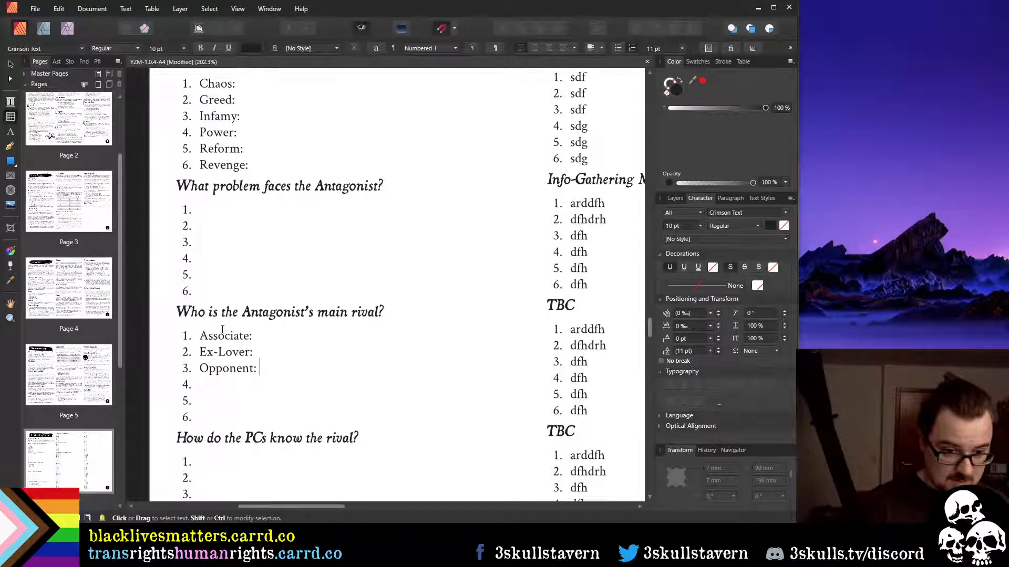
{"action": "key", "text": "Down"}
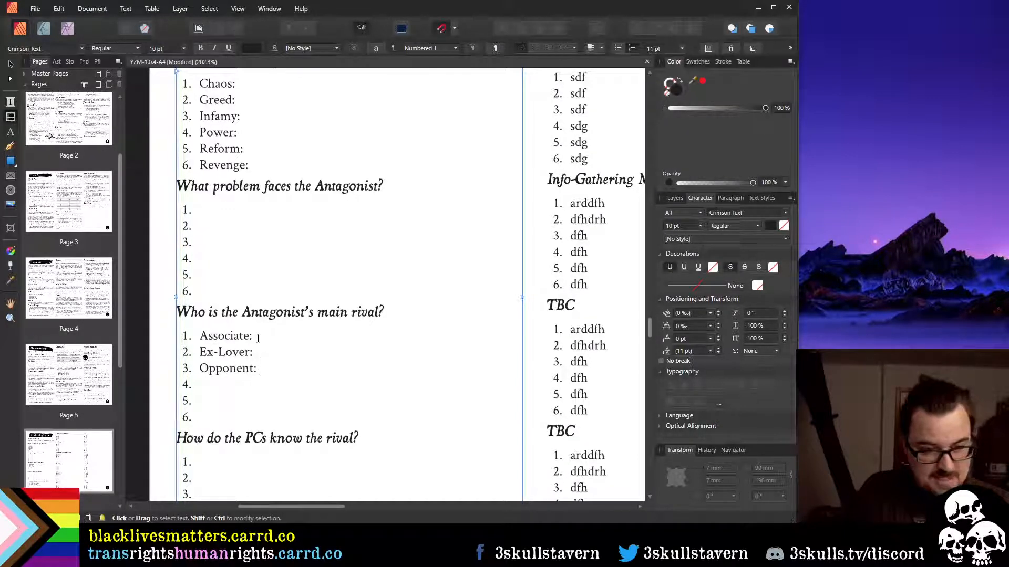
Enter "Mentor:" and "Ruler:" as entries 4 and 5 under "Who is the Antagonist's main rival?"
{"action": "left_click", "coordinate": [256, 387]}
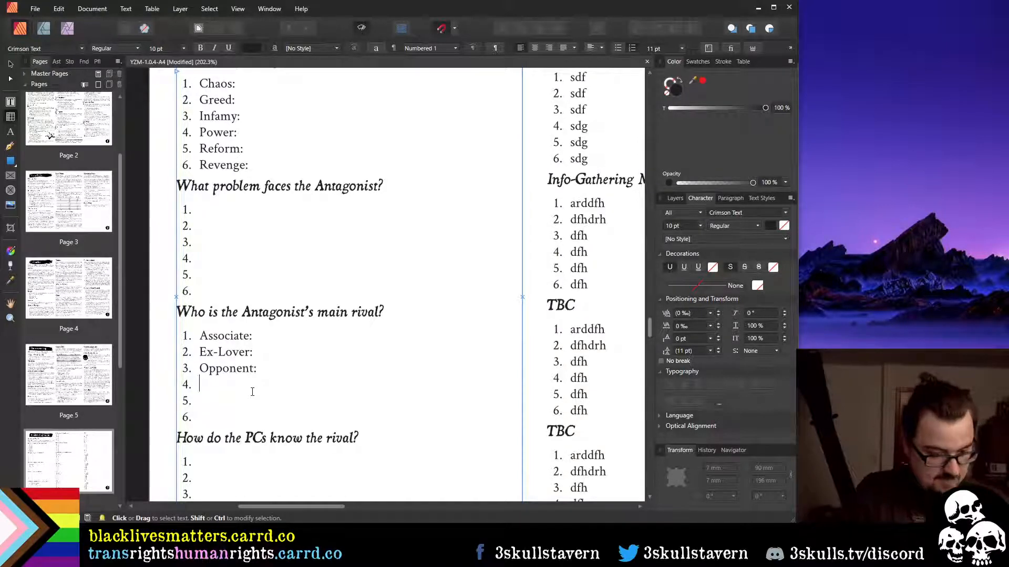
{"action": "type", "text": "Mentor:"}
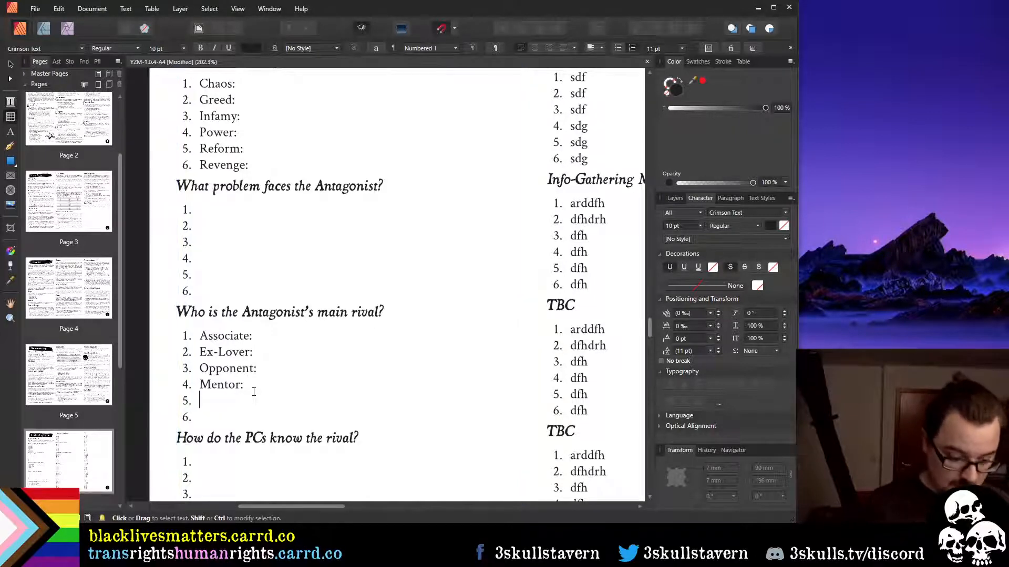
{"action": "key", "text": "Down"}
{"action": "type", "text": "Rukle"}
{"action": "key", "text": "BackSpace"}
{"action": "key", "text": "BackSpace"}
{"action": "key", "text": "BackSpace"}
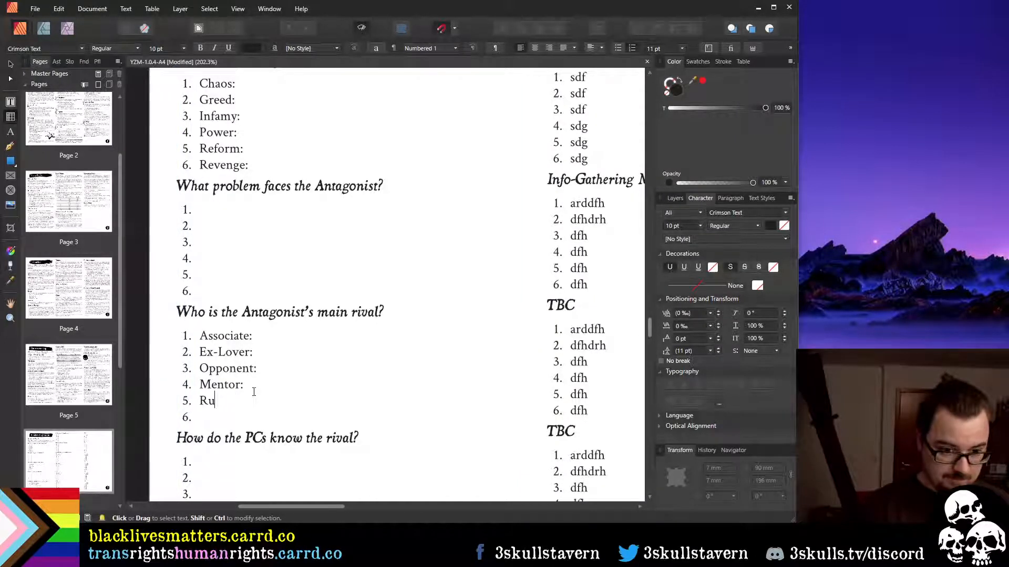
{"action": "type", "text": "ler:"}
{"action": "key", "text": "Down"}
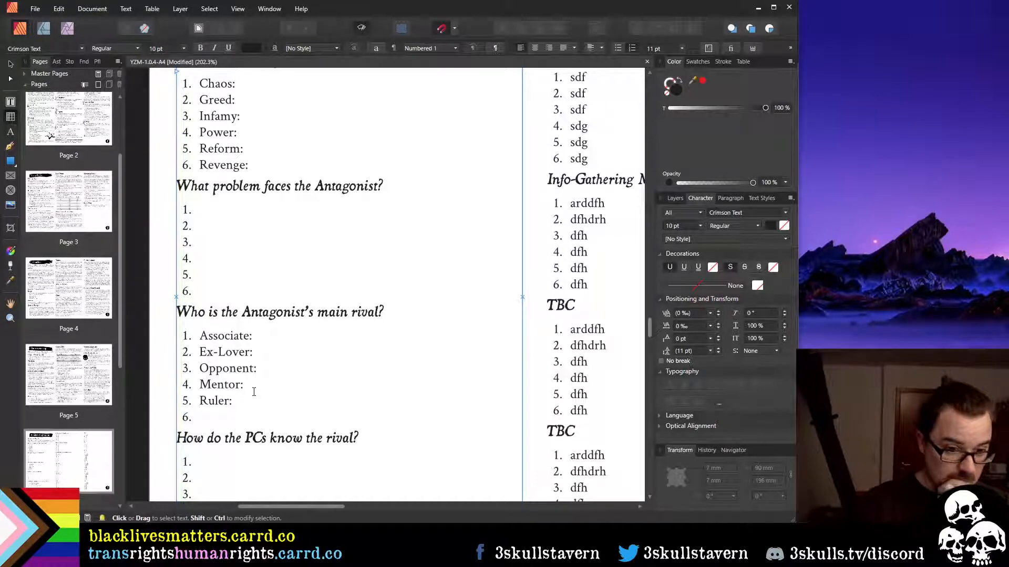
Enter "Clergy:" as entry 6 of the Antagonist's main rival table
{"action": "type", "text": "Clergy:"}
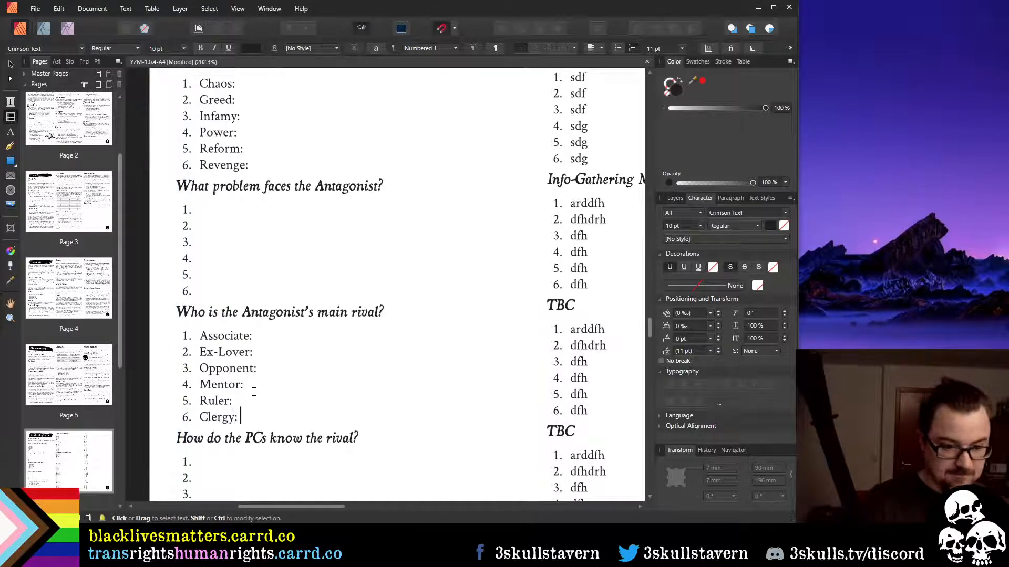
{"action": "left_click", "coordinate": [253, 390]}
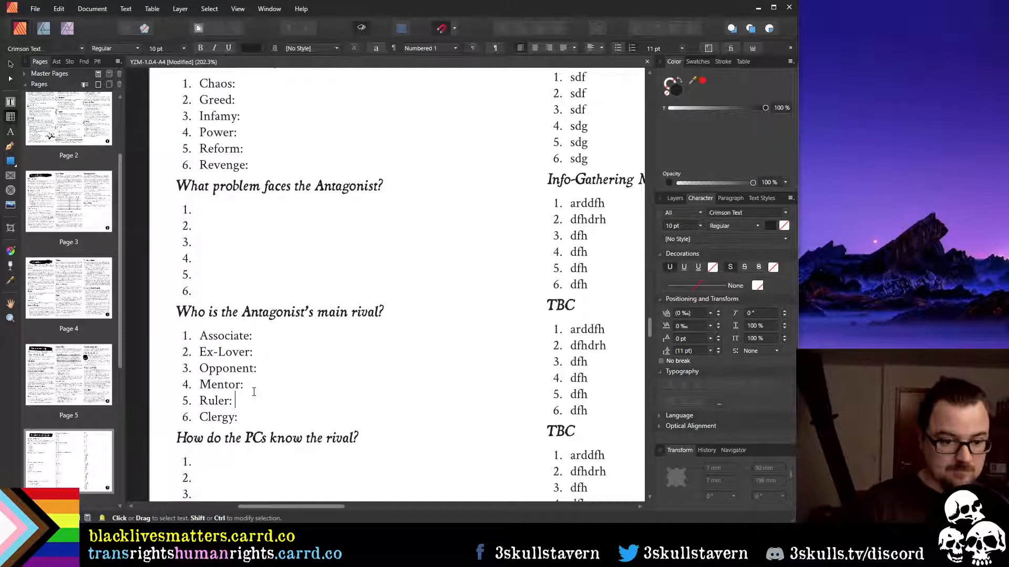
{"action": "key", "text": "Up"}
{"action": "key", "text": "Up"}
{"action": "key", "text": "Up"}
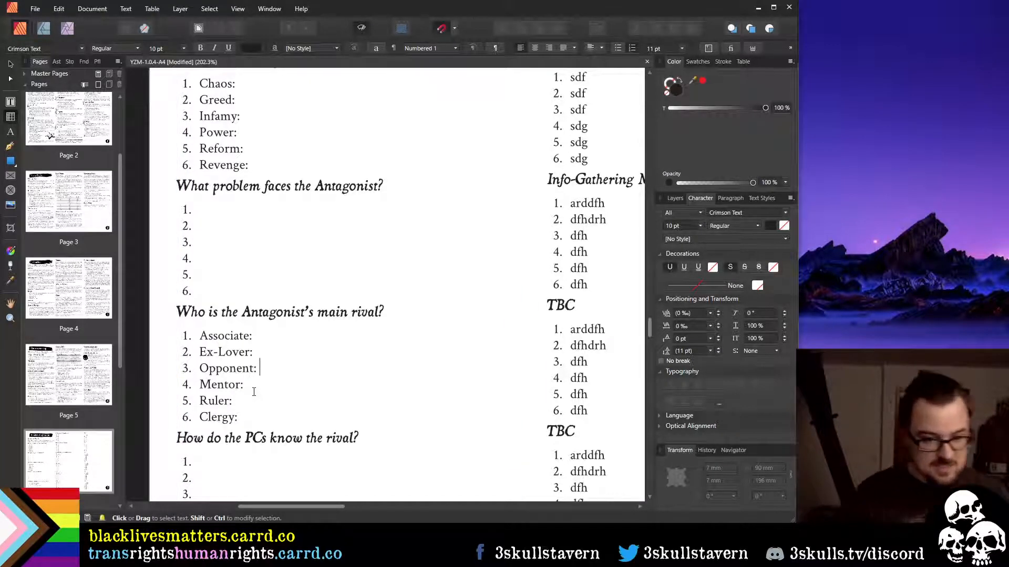
{"action": "key", "text": "Down"}
{"action": "key", "text": "Down"}
{"action": "key", "text": "Down"}
{"action": "key", "text": "Down"}
{"action": "key", "text": "Down"}
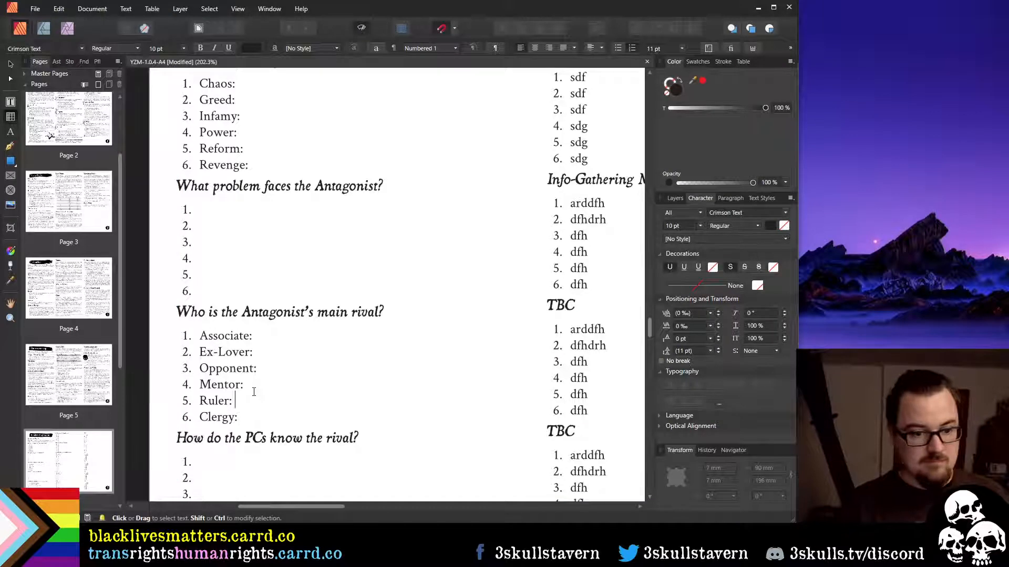
Replace the text of entry 6 in the Antagonist's main rival table with "Unknown:"
{"action": "key", "text": "shift+Home"}
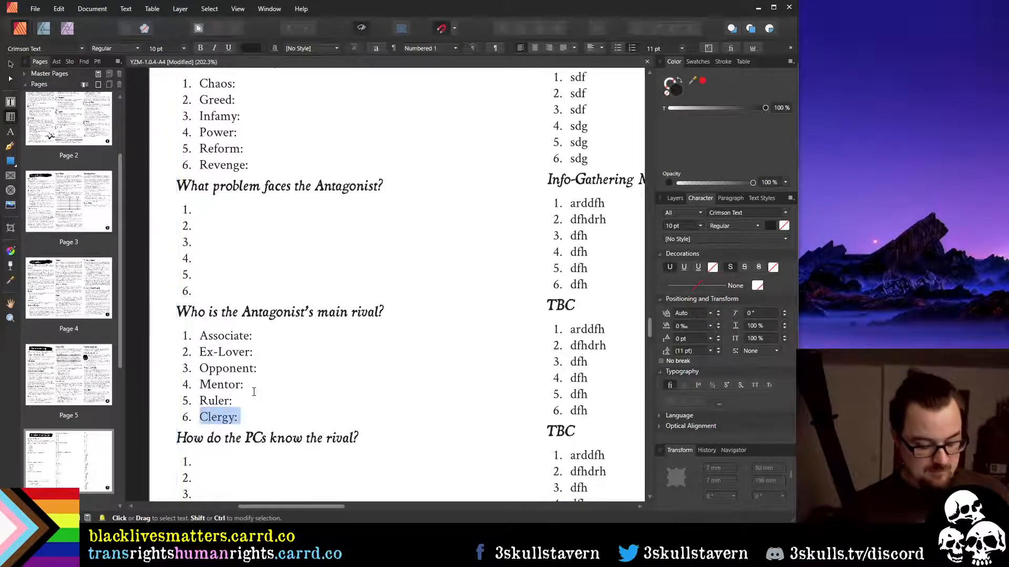
{"action": "type", "text": "A"}
{"action": "key", "text": "BackSpace"}
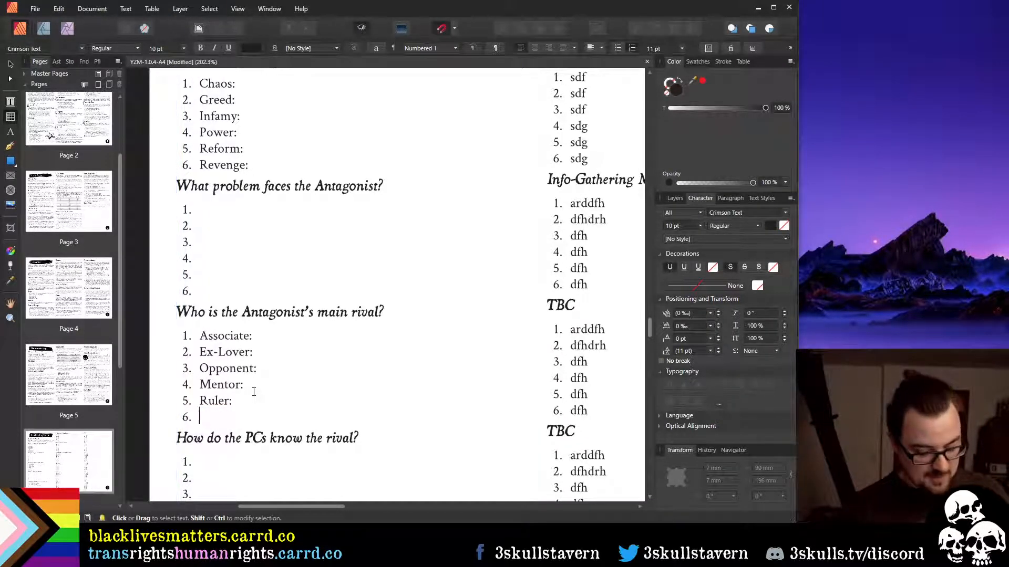
{"action": "type", "text": "Anonymou"}
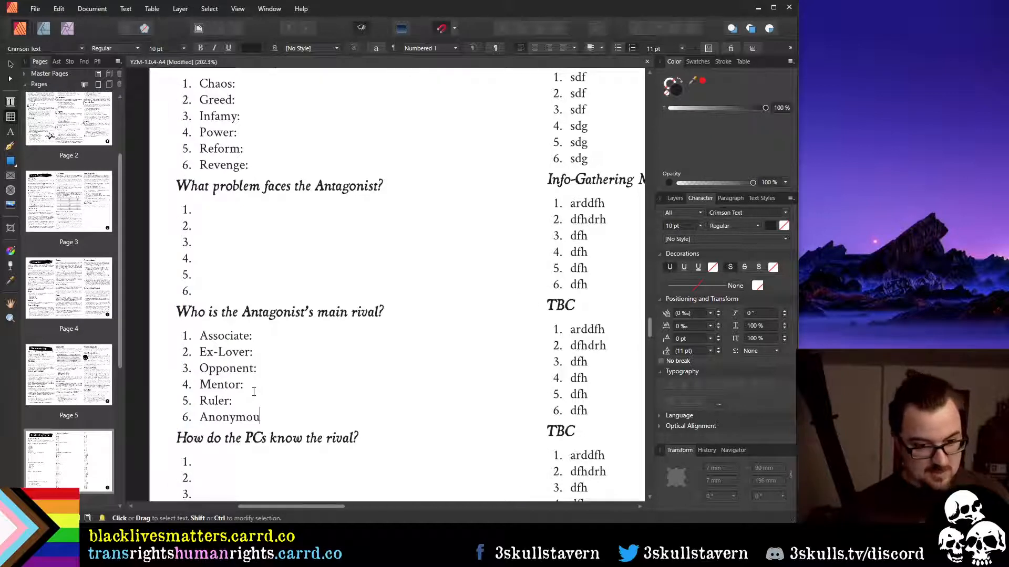
{"action": "type", "text": "s"}
{"action": "key", "text": "BackSpace"}
{"action": "key", "text": "BackSpace"}
{"action": "key", "text": "BackSpace"}
{"action": "key", "text": "BackSpace"}
{"action": "key", "text": "BackSpace"}
{"action": "key", "text": "BackSpace"}
{"action": "key", "text": "BackSpace"}
{"action": "key", "text": "BackSpace"}
{"action": "key", "text": "BackSpace"}
{"action": "type", "text": "Un"}
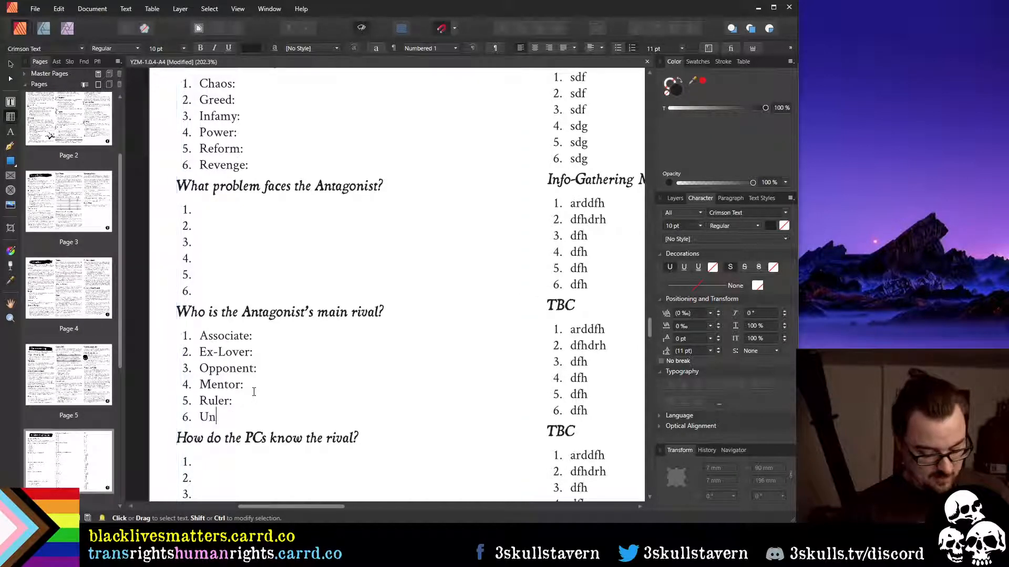
{"action": "type", "text": "known:"}
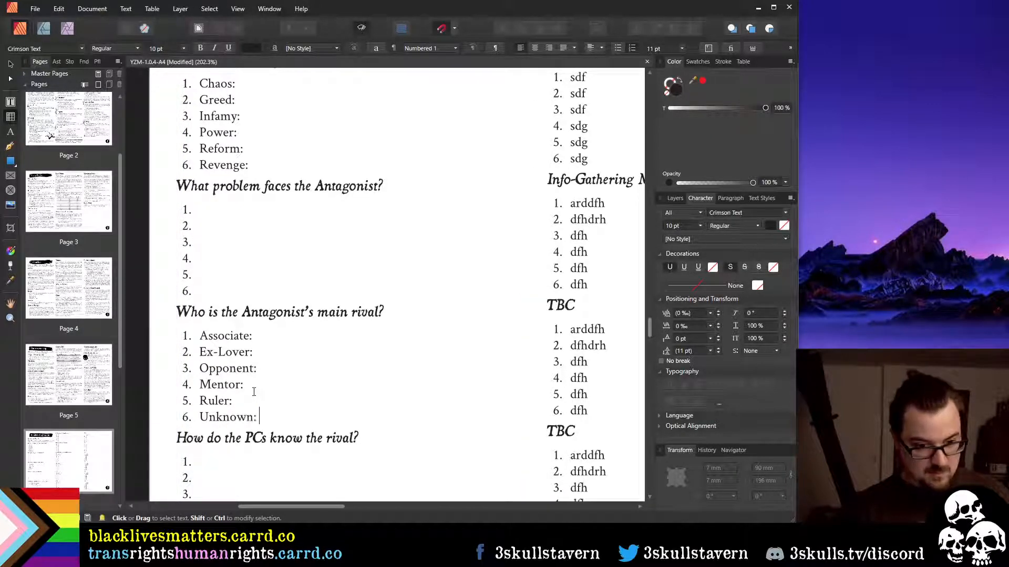
{"action": "key", "text": "Up"}
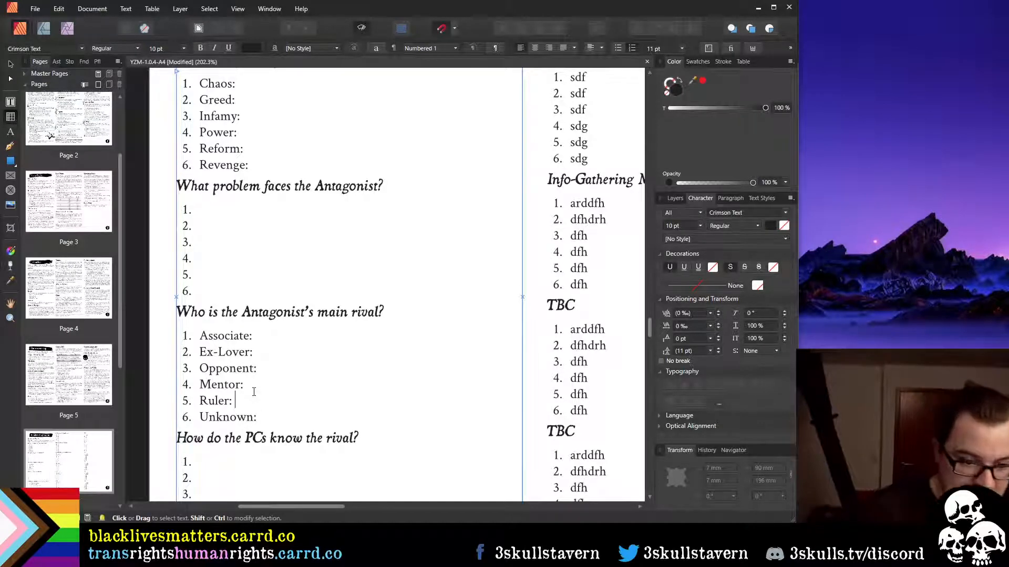
{"action": "key", "text": "Up"}
{"action": "key", "text": "Up"}
{"action": "key", "text": "Up"}
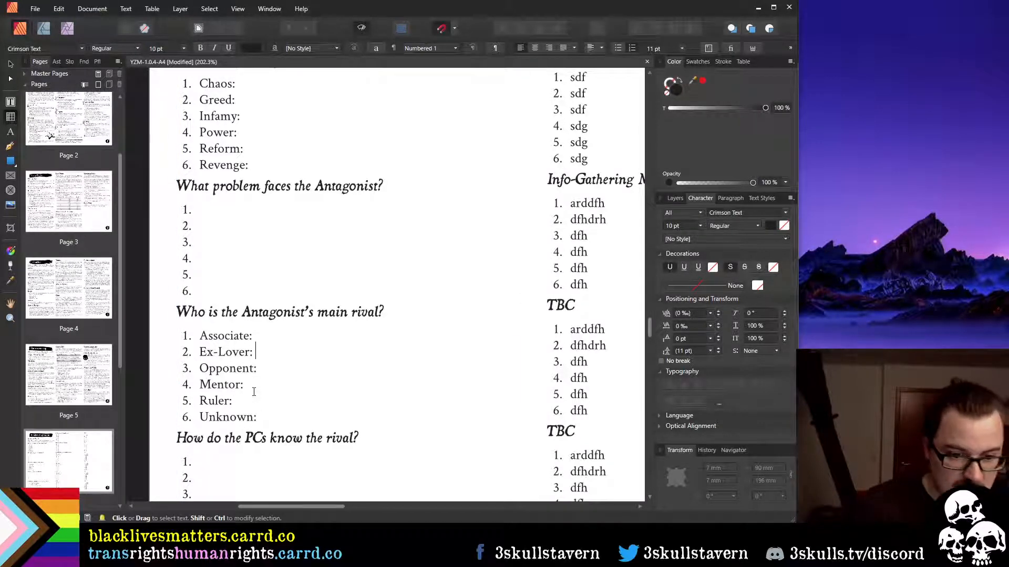
{"action": "key", "text": "Up"}
{"action": "key", "text": "Up"}
{"action": "key", "text": "Up"}
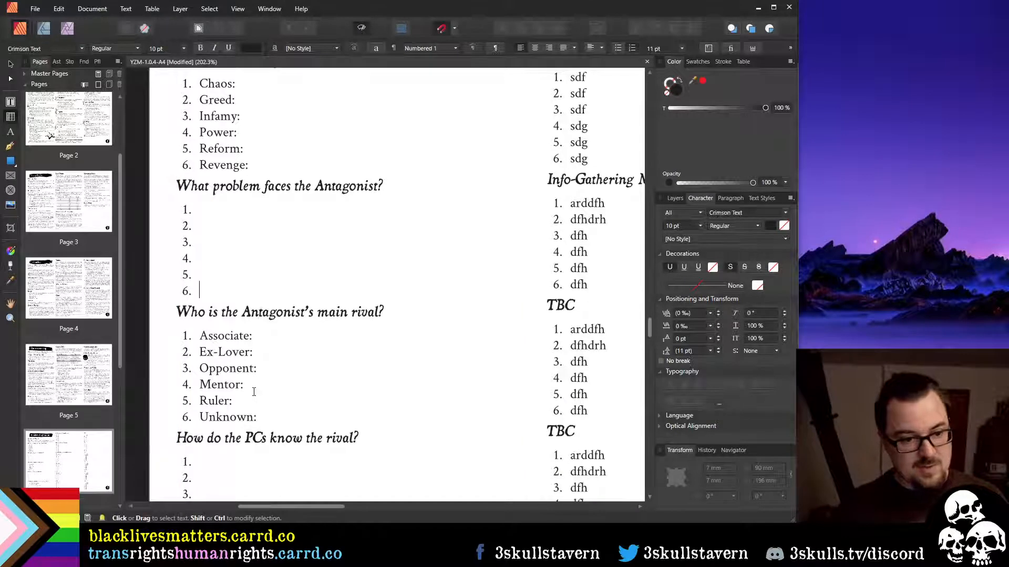
{"action": "key", "text": "Down"}
{"action": "key", "text": "Down"}
{"action": "key", "text": "Down"}
{"action": "key", "text": "Down"}
{"action": "key", "text": "Down"}
{"action": "key", "text": "Down"}
{"action": "key", "text": "Down"}
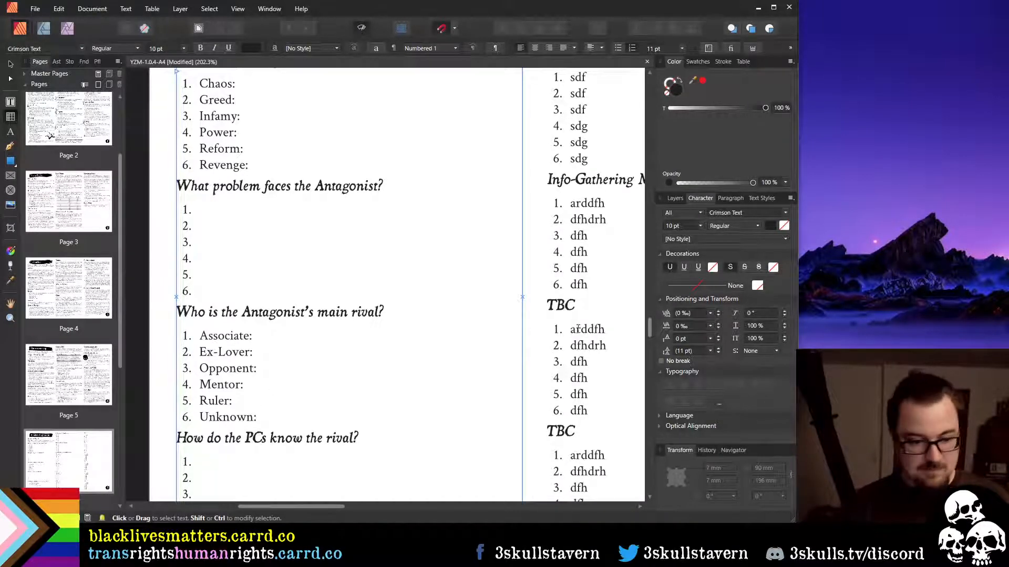
Put the mission types in the rival's mission table in lower case: "infiltration", "delivery" and "info-gathering"
{"action": "scroll", "coordinate": [578, 329], "scroll_direction": "down", "scroll_amount": 3}
{"action": "left_click", "coordinate": [238, 300]}
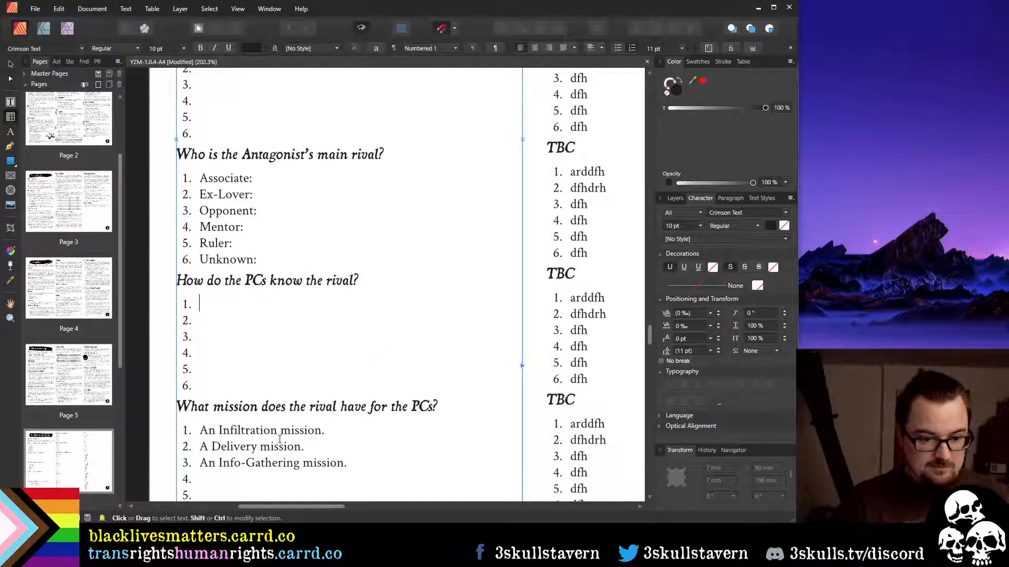
{"action": "left_click", "coordinate": [218, 430]}
{"action": "key", "text": "Delete"}
{"action": "type", "text": "i"}
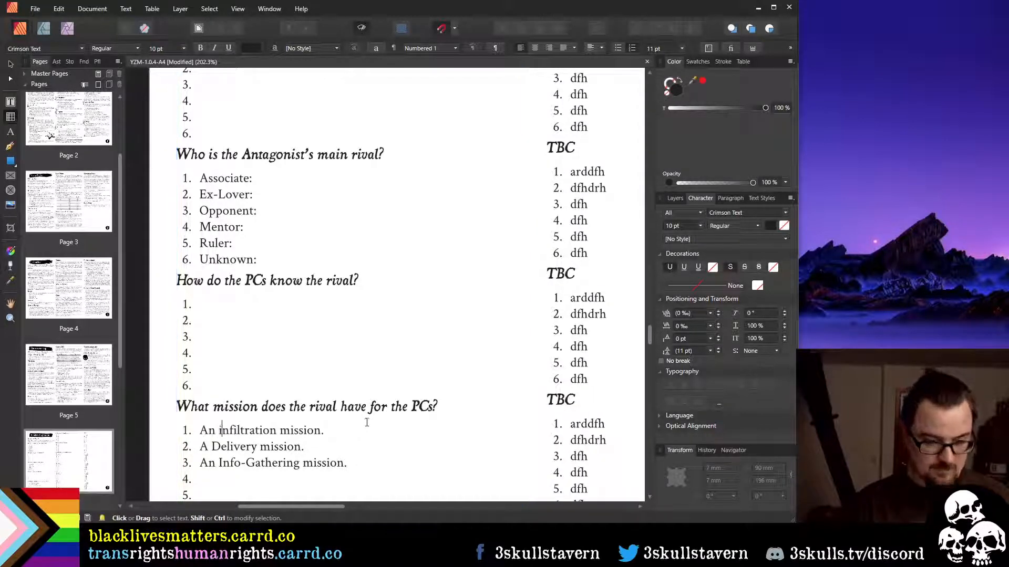
{"action": "key", "text": "Down"}
{"action": "key", "text": "BackSpace"}
{"action": "type", "text": "d"}
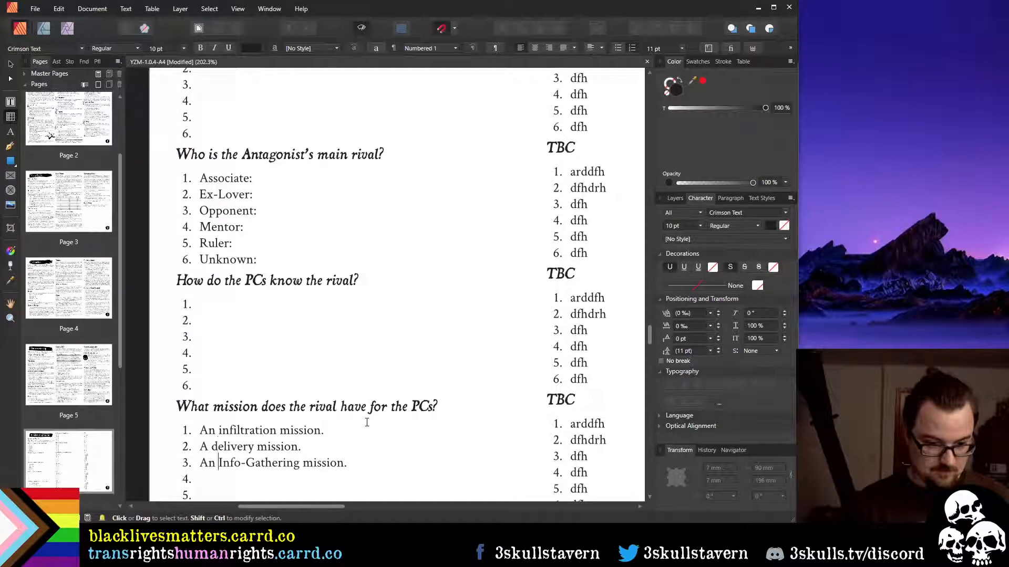
{"action": "key", "text": "Escape"}
{"action": "key", "text": "Down"}
{"action": "key", "text": "Delete"}
{"action": "type", "text": "i"}
{"action": "key", "text": "Right"}
{"action": "key", "text": "Right"}
{"action": "key", "text": "Right"}
{"action": "key", "text": "Right"}
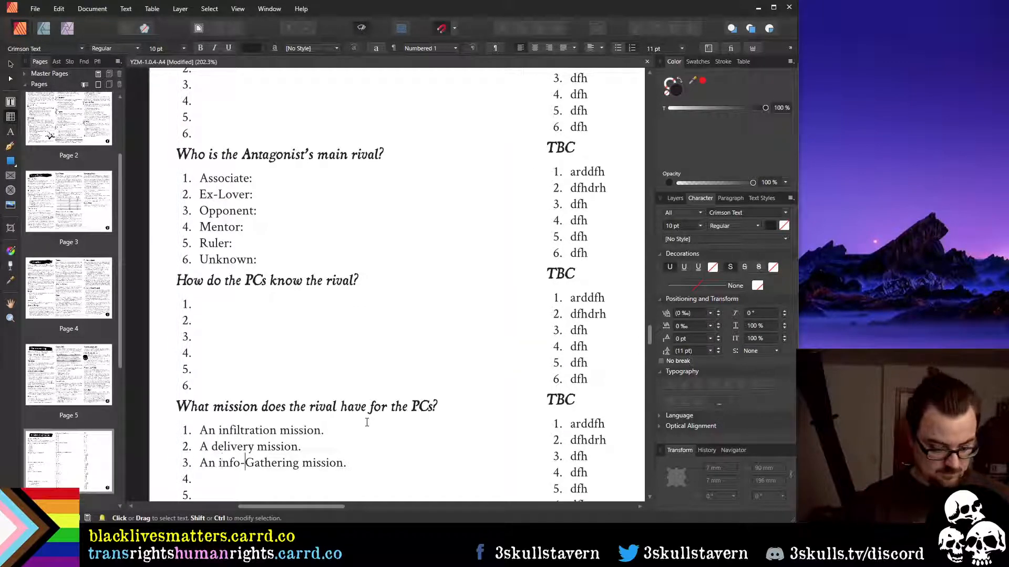
{"action": "key", "text": "Delete"}
{"action": "type", "text": "g"}
Enter "Relative:" and "Friend:" as entries 1 and 2 under "How do the PCs know the rival?"
{"action": "key", "text": "Up"}
{"action": "key", "text": "Up"}
{"action": "key", "text": "Up"}
{"action": "key", "text": "Up"}
{"action": "key", "text": "Up"}
{"action": "key", "text": "Up"}
{"action": "key", "text": "Up"}
{"action": "key", "text": "Up"}
{"action": "key", "text": "Up"}
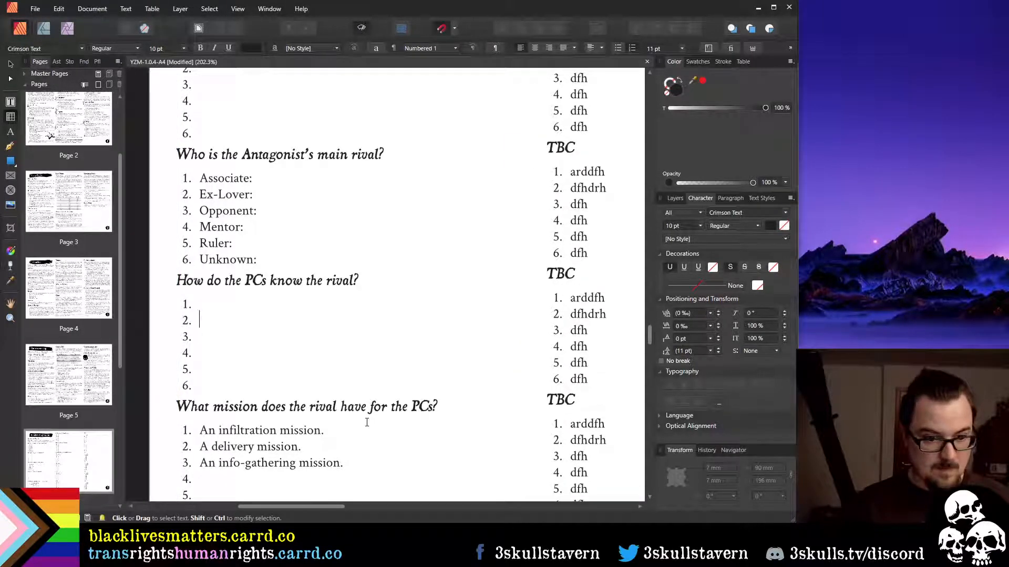
{"action": "type", "text": "Relat"}
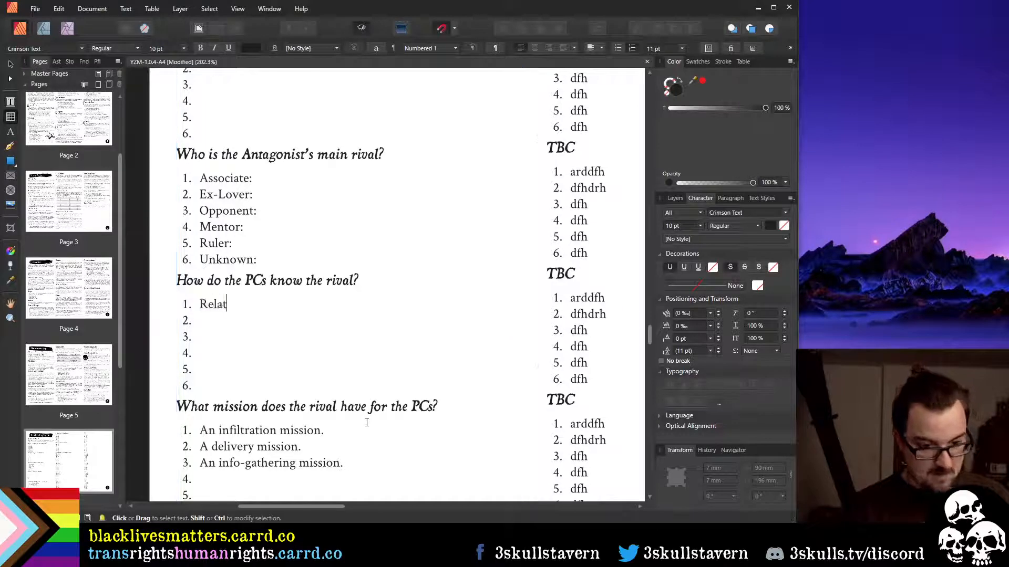
{"action": "type", "text": "ive:"}
{"action": "key", "text": "Down"}
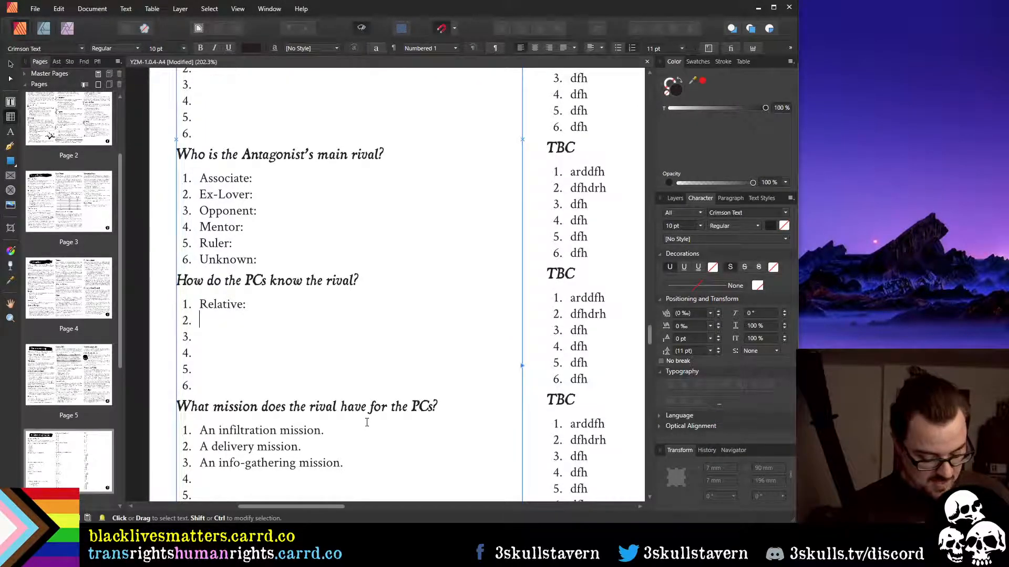
{"action": "type", "text": "Friend:"}
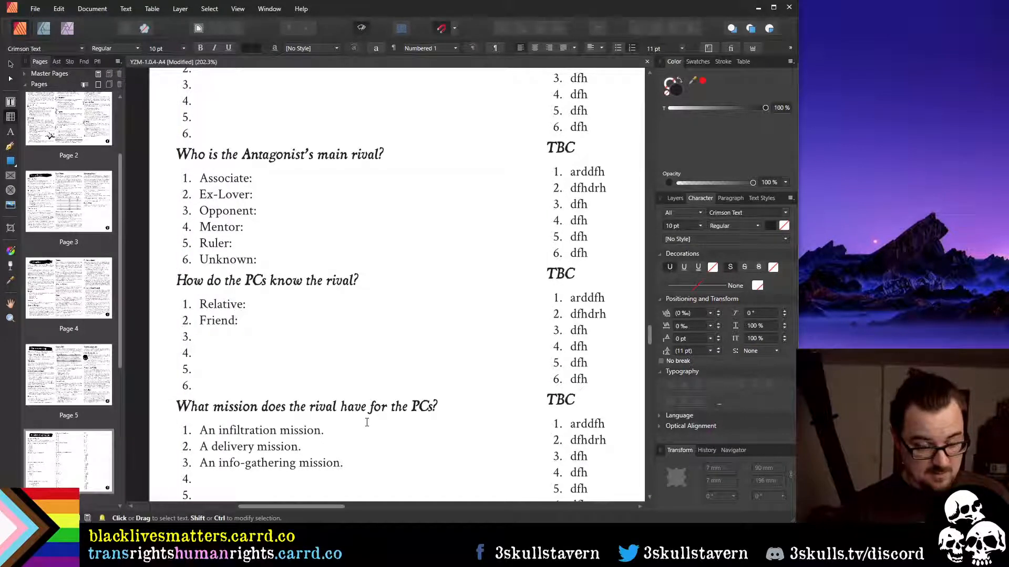
Enter "Representative:", "Employer:" and "Clergy:" as entries 3 to 5 under "How do the PCs know the rival?"
{"action": "key", "text": "Down"}
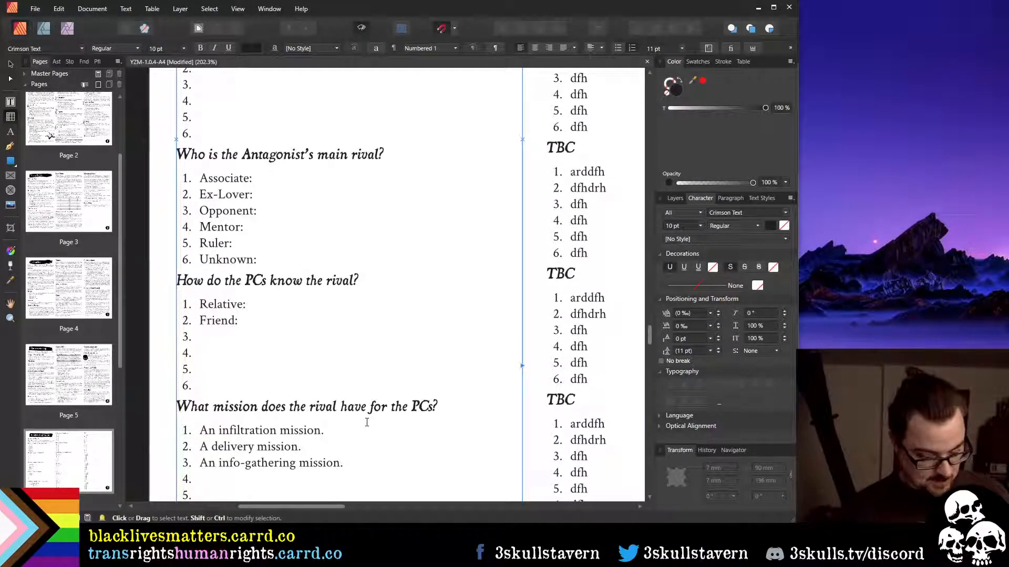
{"action": "type", "text": "Rep"}
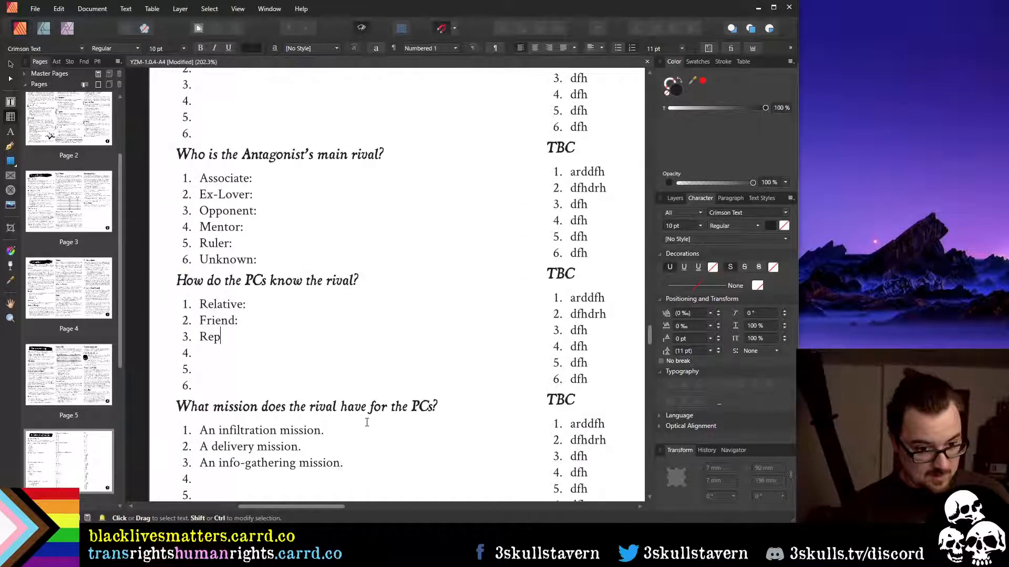
{"action": "type", "text": "resentative"}
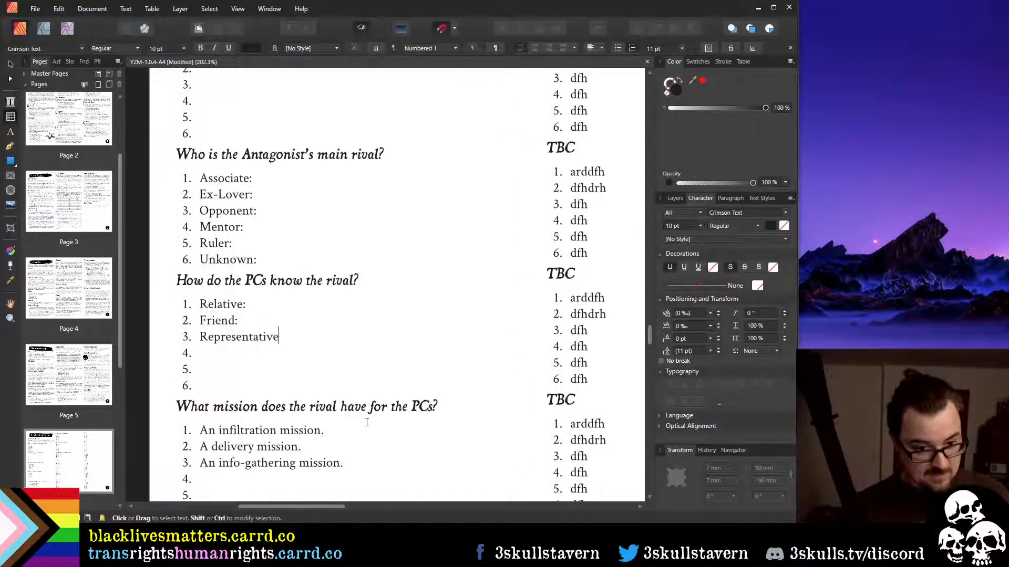
{"action": "type", "text": ":"}
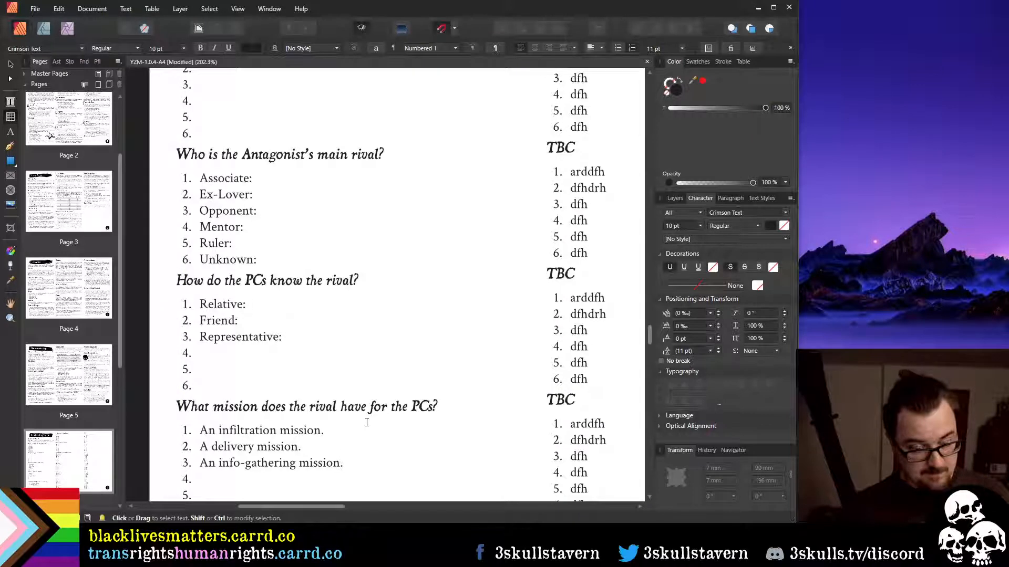
{"action": "key", "text": "Down"}
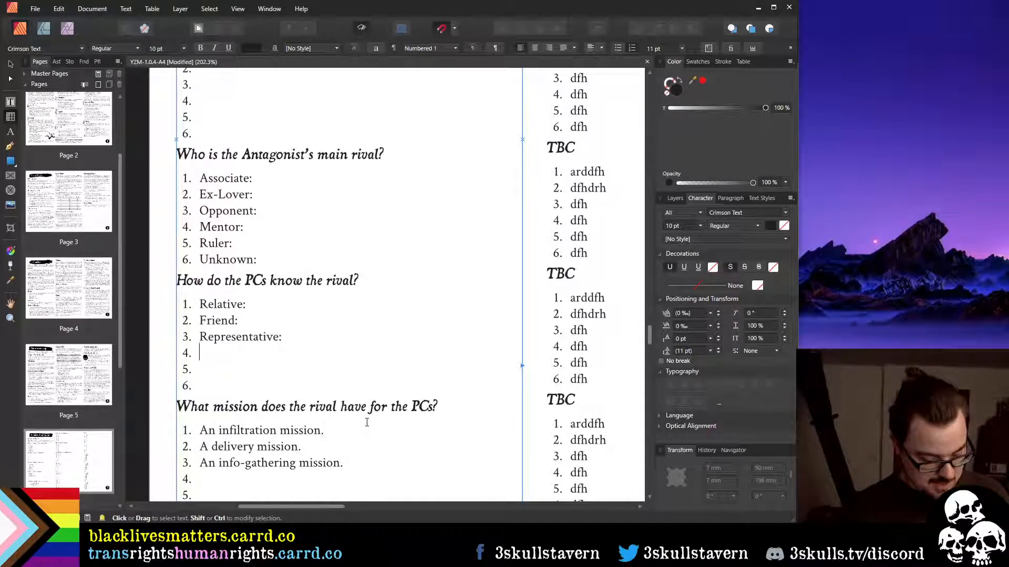
{"action": "type", "text": "E"}
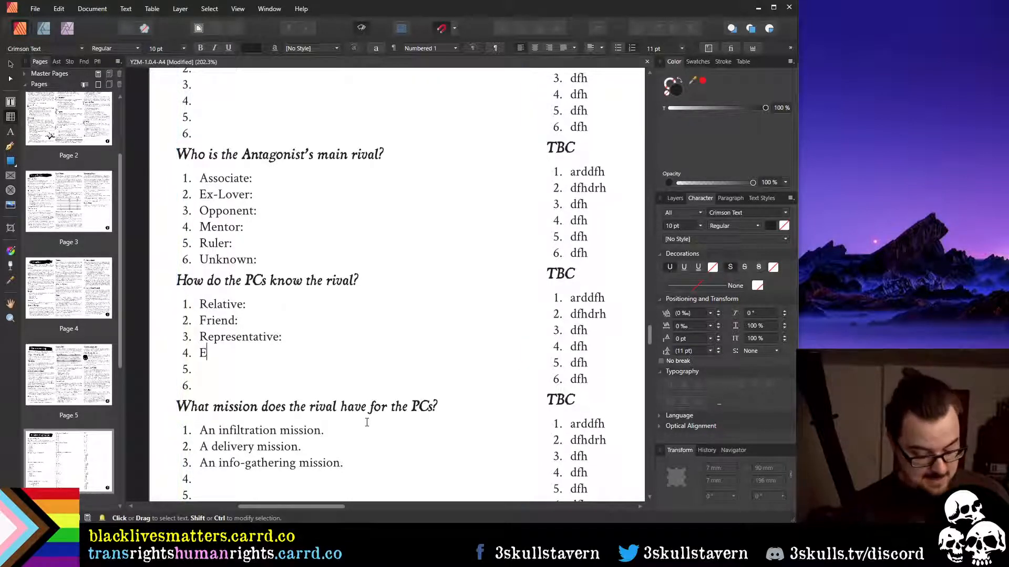
{"action": "type", "text": "mployer:"}
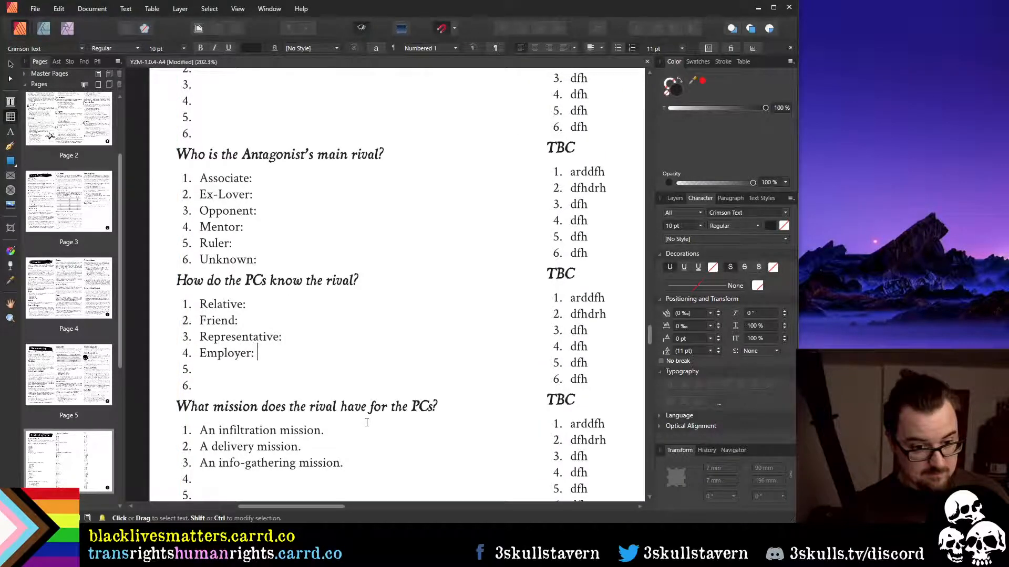
{"action": "key", "text": "Return"}
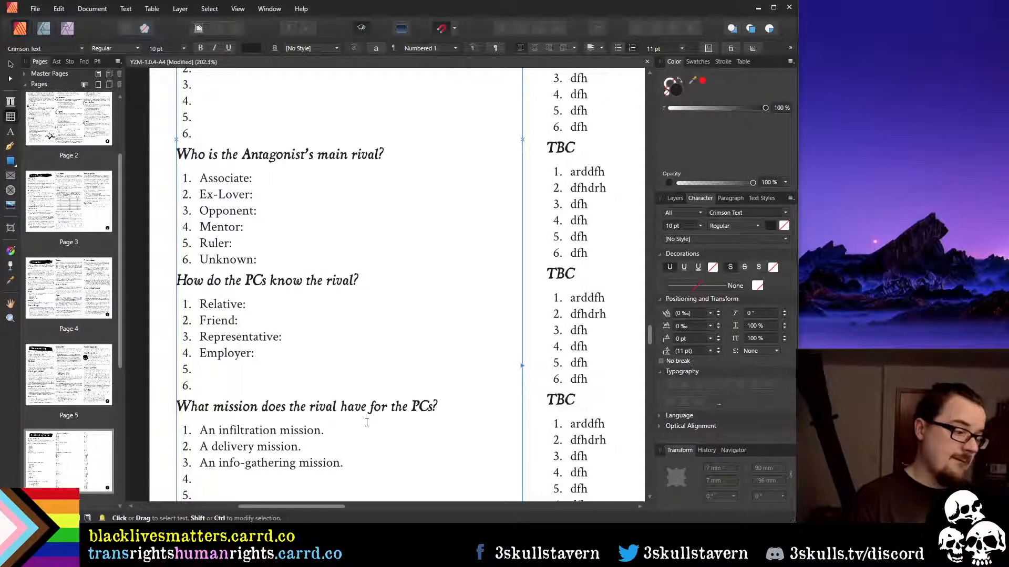
{"action": "key", "text": "Down"}
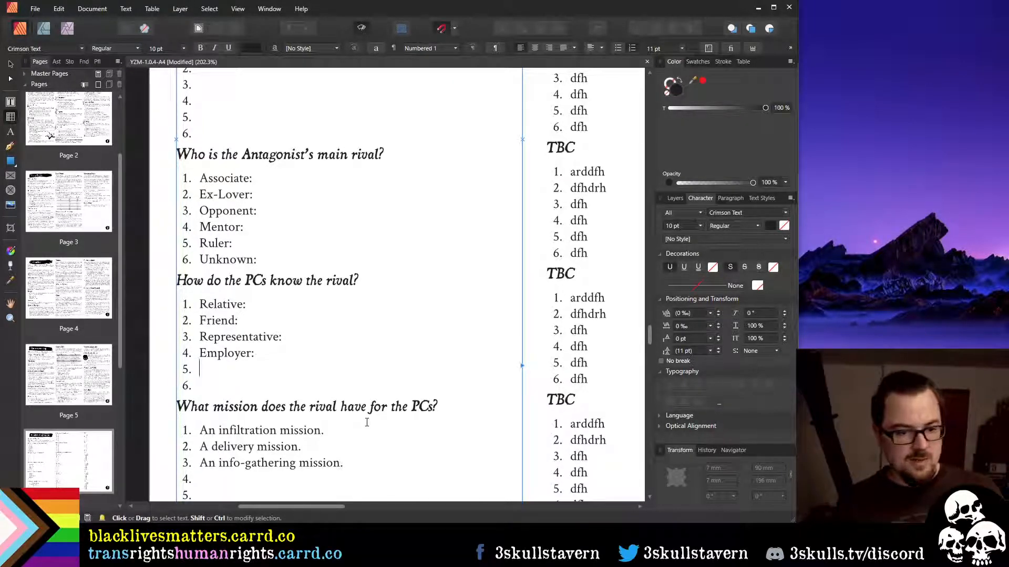
{"action": "type", "text": "Clergy:"}
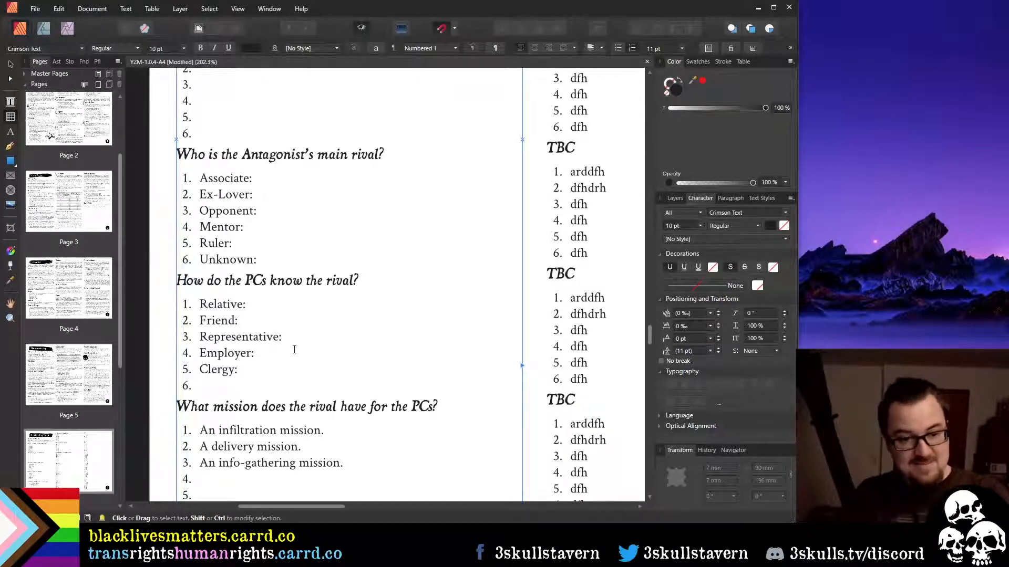
Review the Adventure Sparks tables and the mission generator tables on the Random Inspiration page
{"action": "left_click", "coordinate": [278, 337]}
{"action": "left_click_drag", "start_coordinate": [279, 337], "coordinate": [238, 335]}
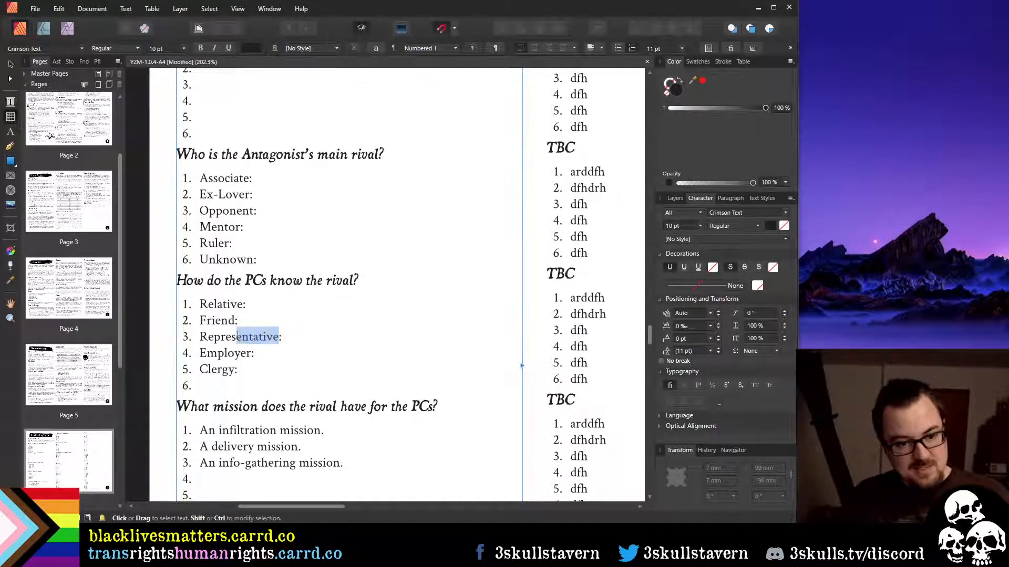
{"action": "left_click", "coordinate": [253, 374]}
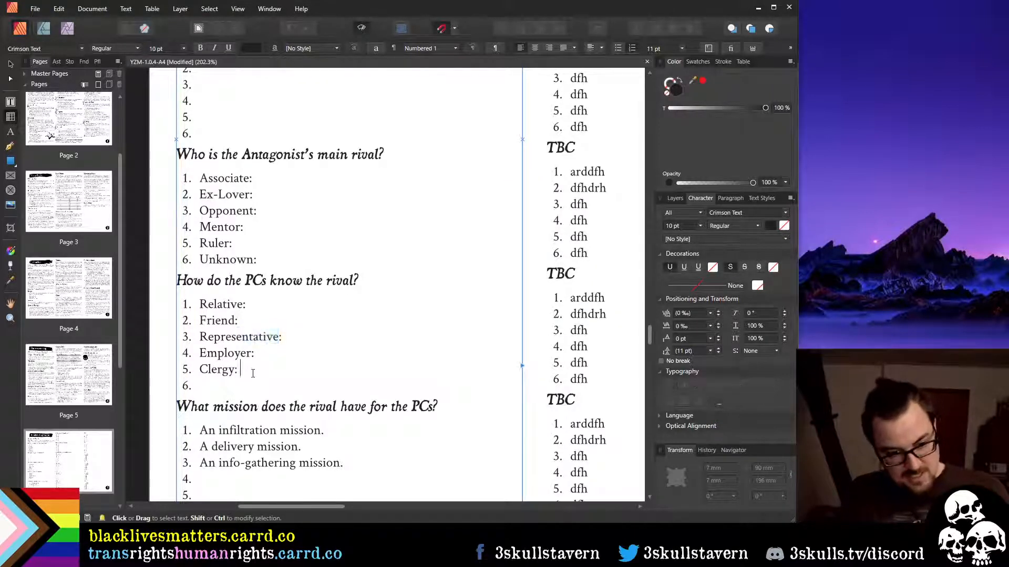
{"action": "left_click", "coordinate": [312, 337]}
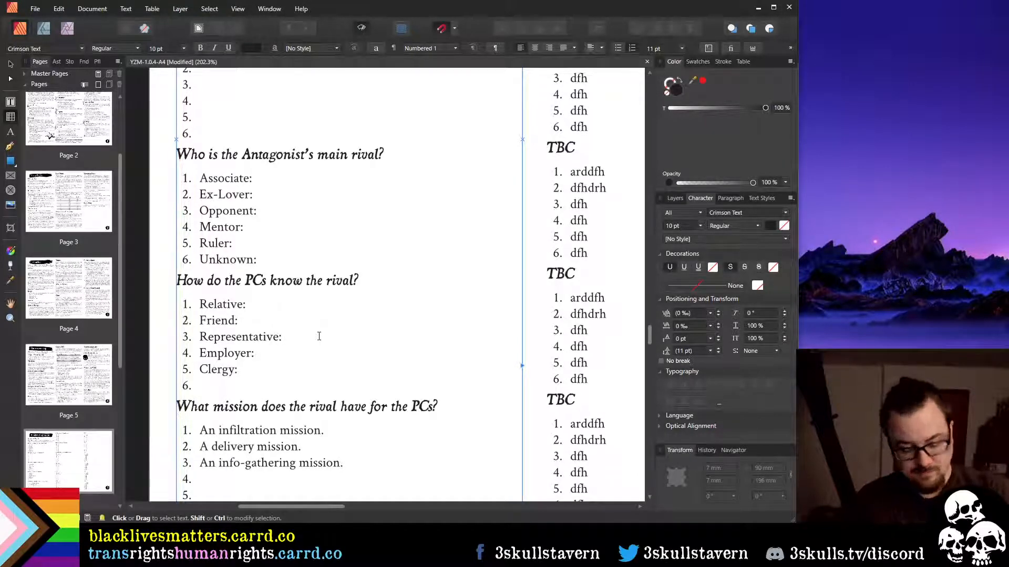
{"action": "scroll", "coordinate": [385, 202], "scroll_direction": "down", "scroll_amount": 3}
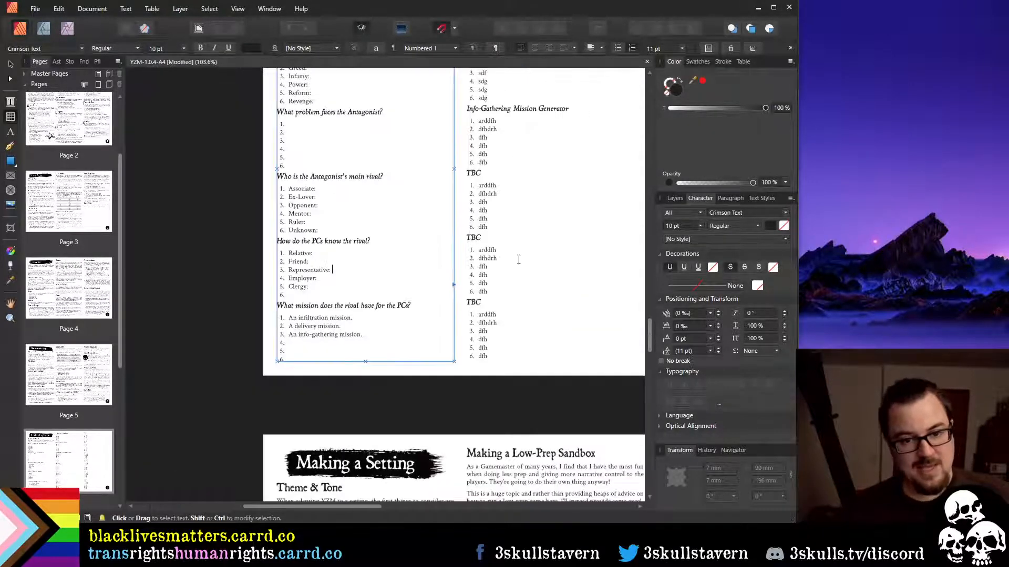
{"action": "scroll", "coordinate": [520, 256], "scroll_direction": "up", "scroll_amount": 3}
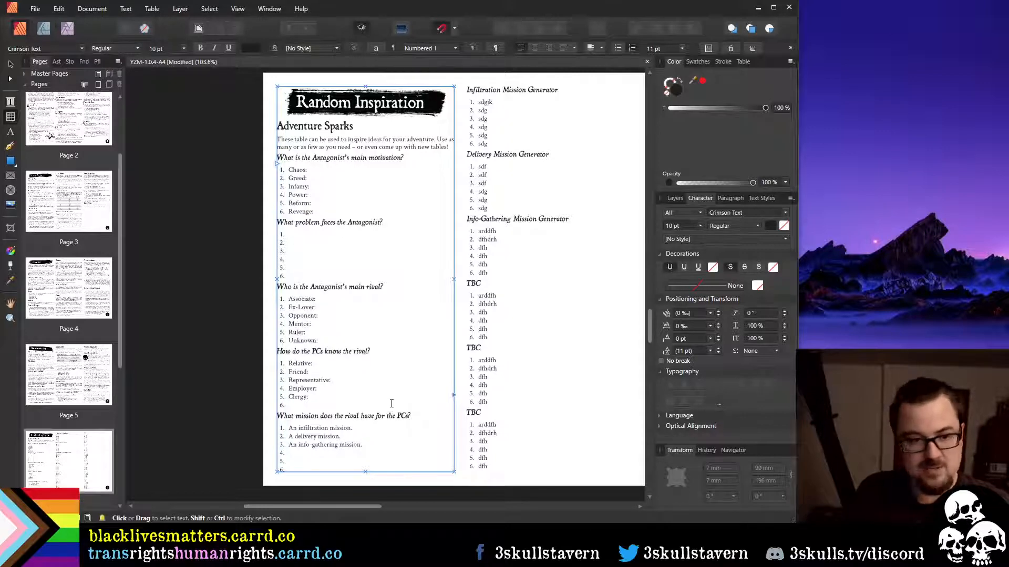
{"action": "scroll", "coordinate": [382, 382], "scroll_direction": "up", "scroll_amount": 1}
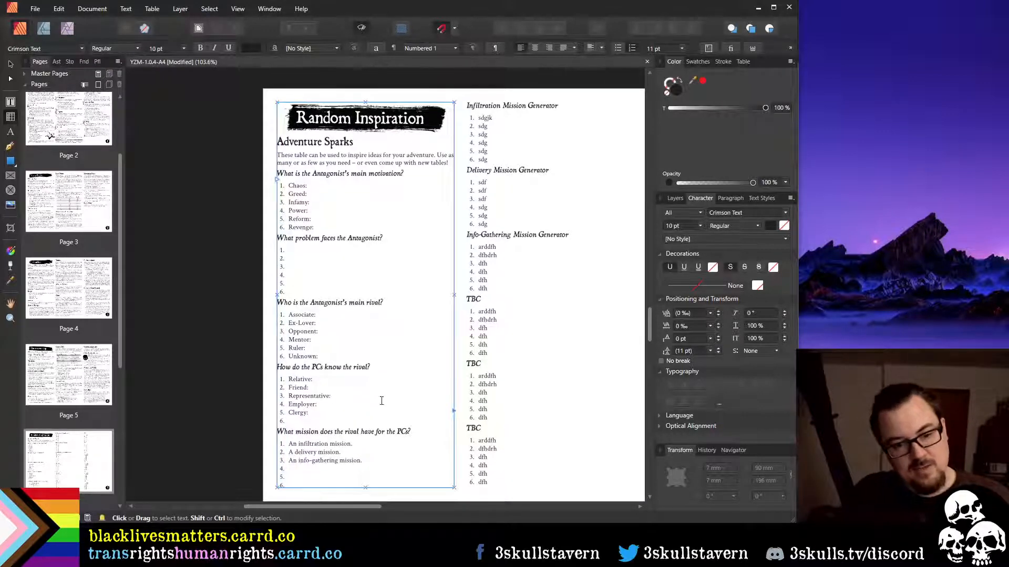
{"action": "scroll", "coordinate": [381, 402], "scroll_direction": "down", "scroll_amount": 2}
{"action": "scroll", "coordinate": [352, 238], "scroll_direction": "up", "scroll_amount": 1}
{"action": "scroll", "coordinate": [351, 238], "scroll_direction": "up", "scroll_amount": 2}
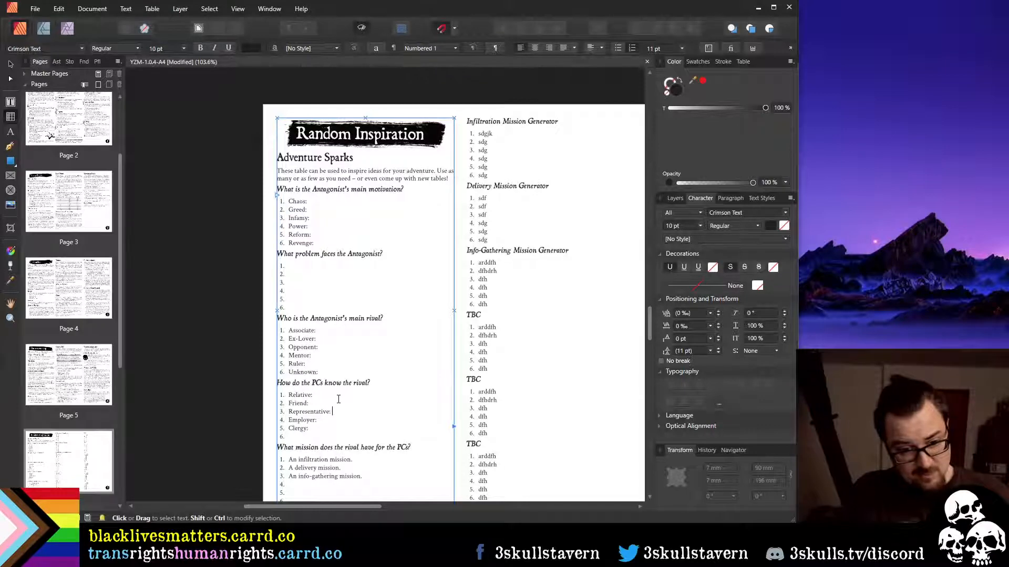
{"action": "scroll", "coordinate": [354, 428], "scroll_direction": "down", "scroll_amount": 3}
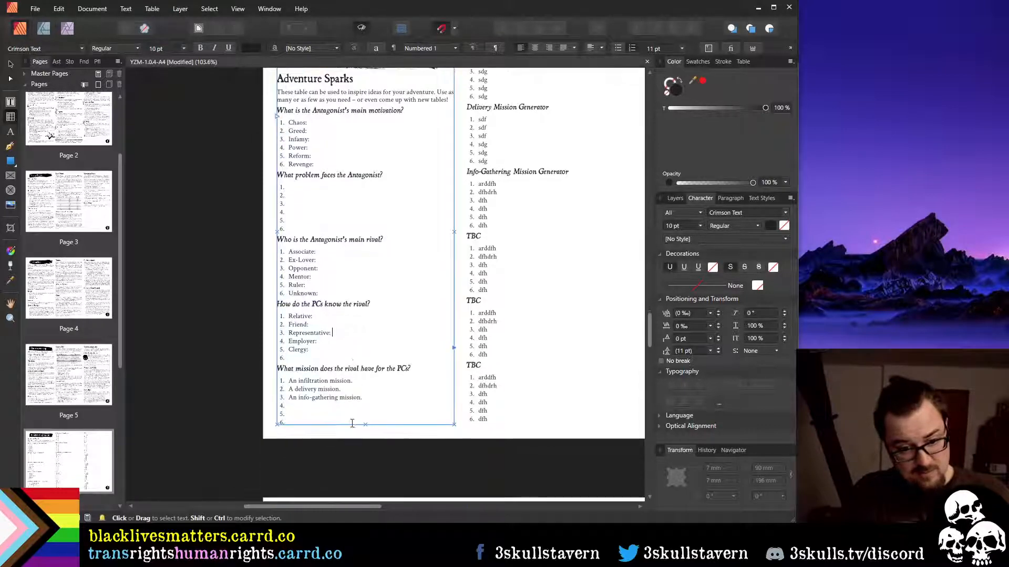
{"action": "scroll", "coordinate": [391, 368], "scroll_direction": "up", "scroll_amount": 3}
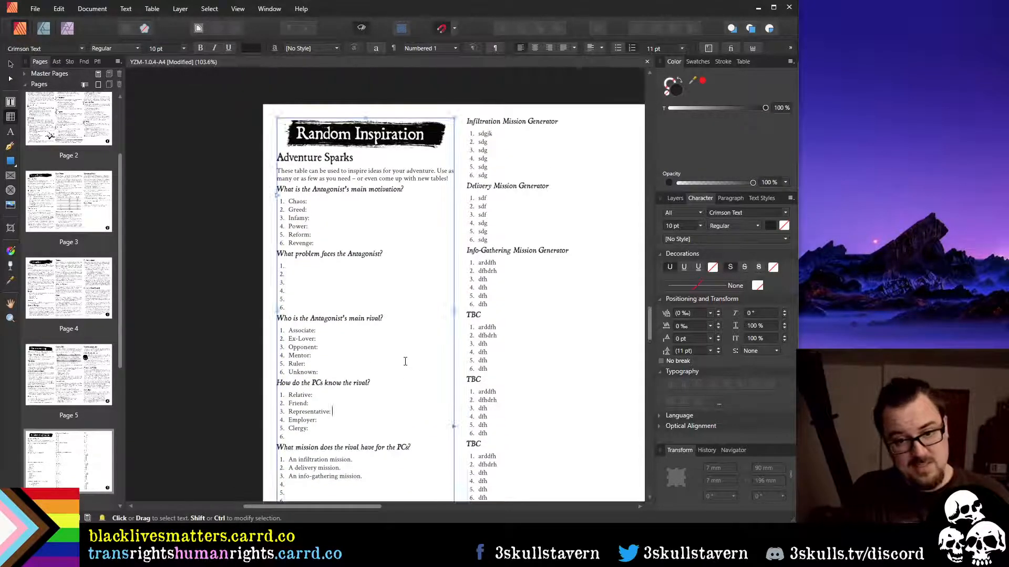
{"action": "scroll", "coordinate": [405, 361], "scroll_direction": "down", "scroll_amount": 1}
{"action": "scroll", "coordinate": [405, 361], "scroll_direction": "up", "scroll_amount": 2}
{"action": "scroll", "coordinate": [404, 362], "scroll_direction": "down", "scroll_amount": 3}
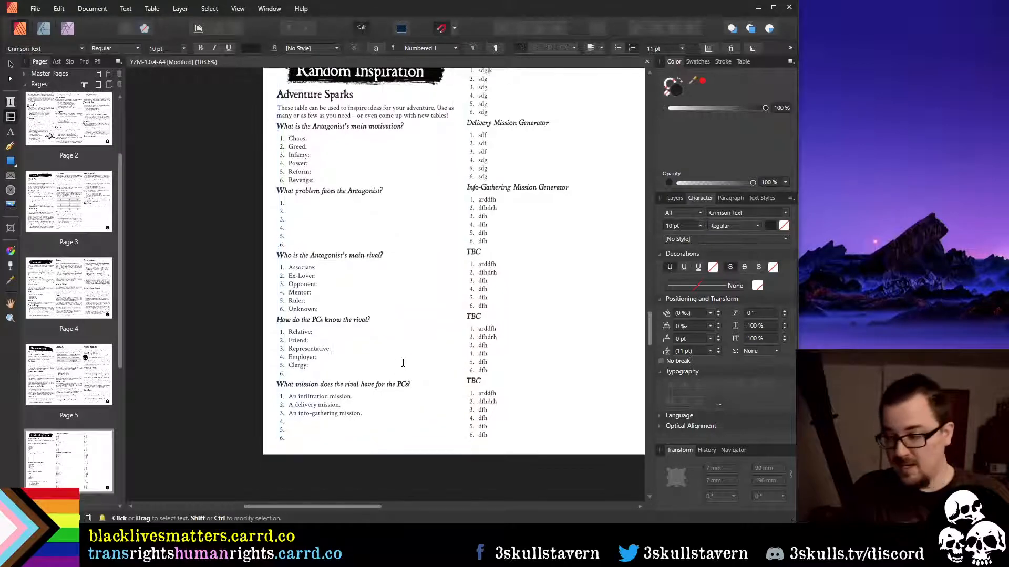
{"action": "scroll", "coordinate": [404, 363], "scroll_direction": "up", "scroll_amount": 1}
{"action": "left_click", "coordinate": [405, 362]}
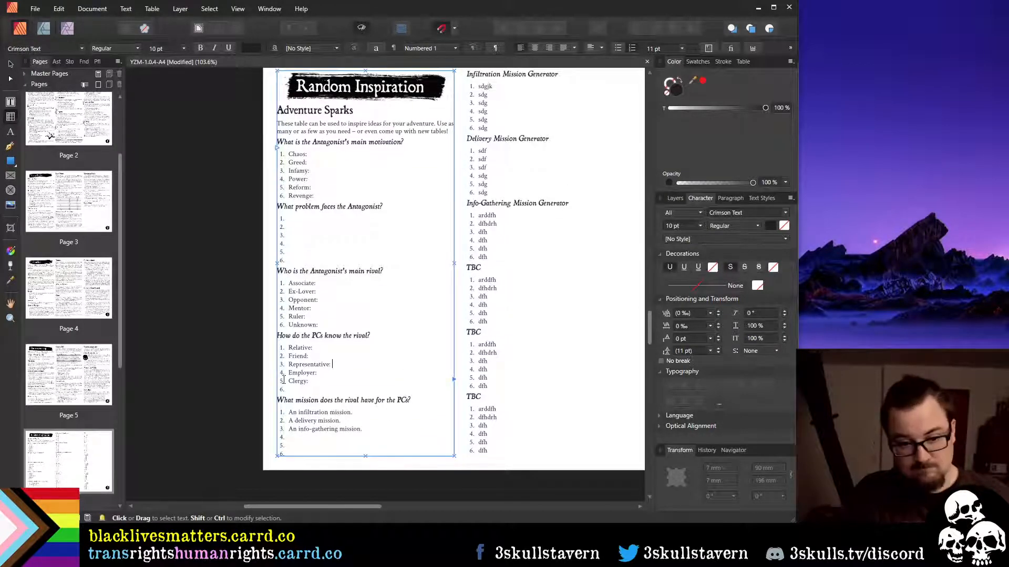
{"action": "scroll", "coordinate": [335, 389], "scroll_direction": "up", "scroll_amount": 3}
{"action": "scroll", "coordinate": [354, 378], "scroll_direction": "down", "scroll_amount": 1}
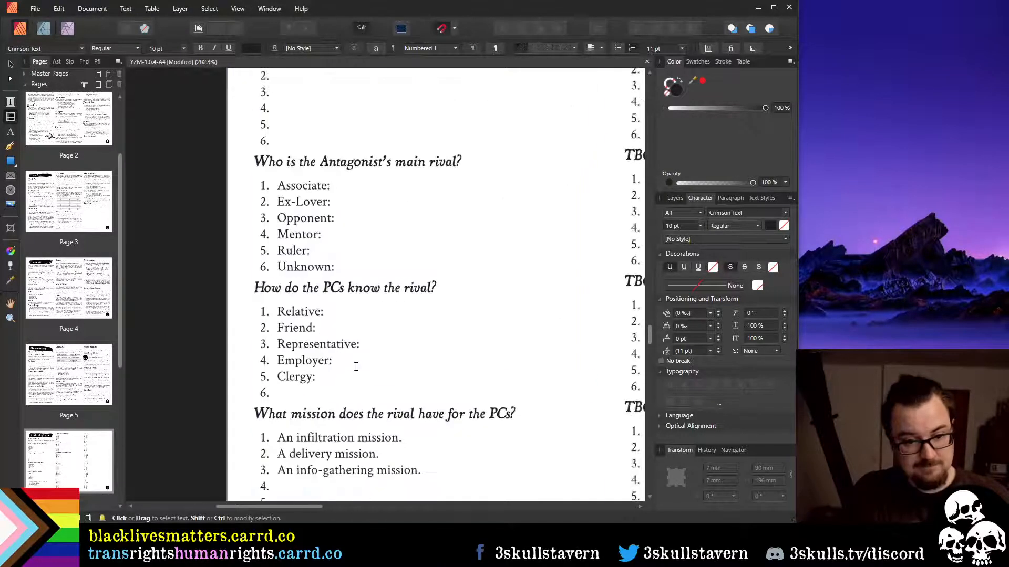
Delete the text "Clergy:" from entry 5 under "How do the PCs know the rival?", leaving the numbered entry blank
{"action": "left_click", "coordinate": [319, 386]}
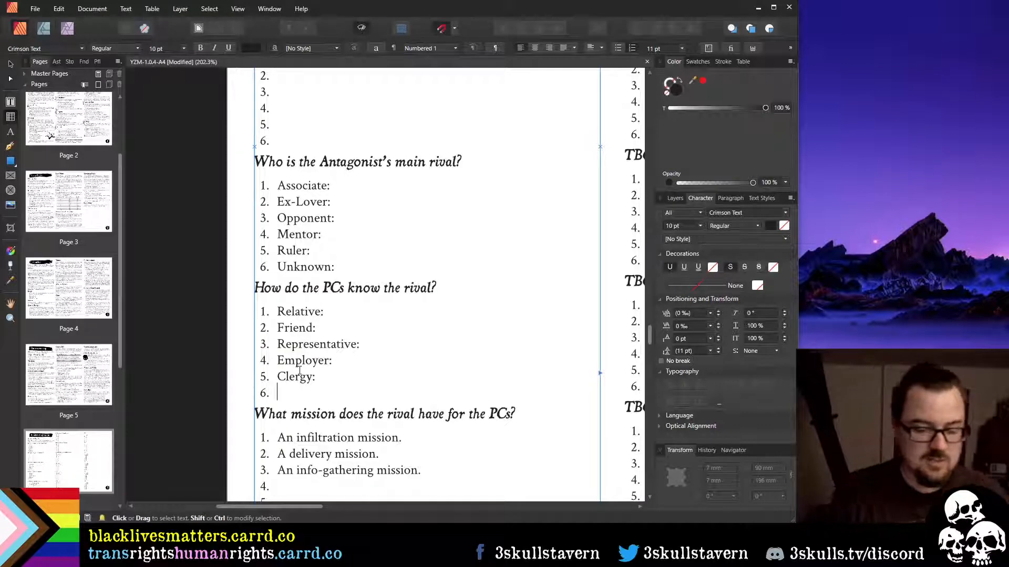
{"action": "key", "text": "Up"}
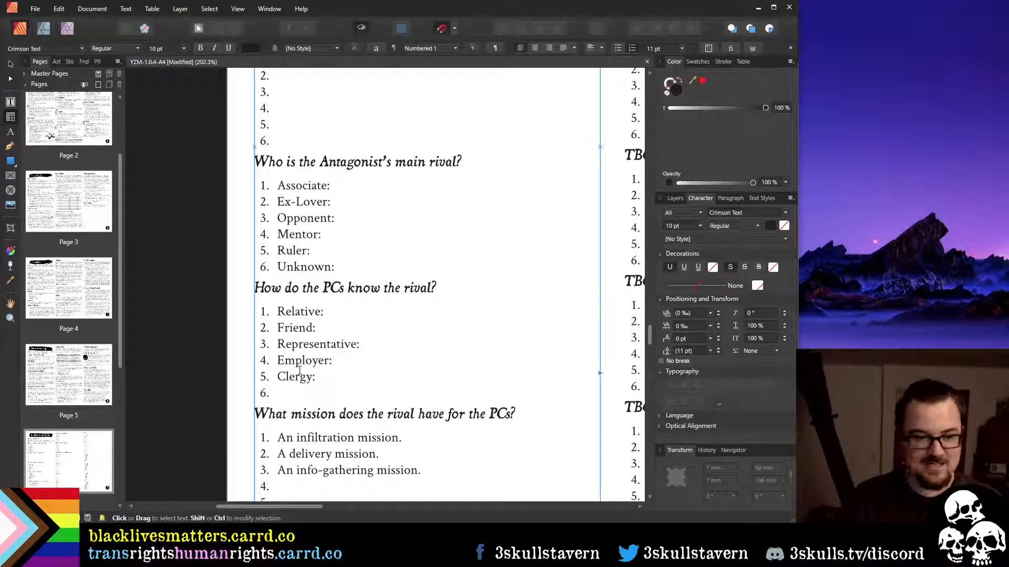
{"action": "key", "text": "Up"}
{"action": "key", "text": "Up"}
{"action": "key", "text": "Up"}
{"action": "key", "text": "Up"}
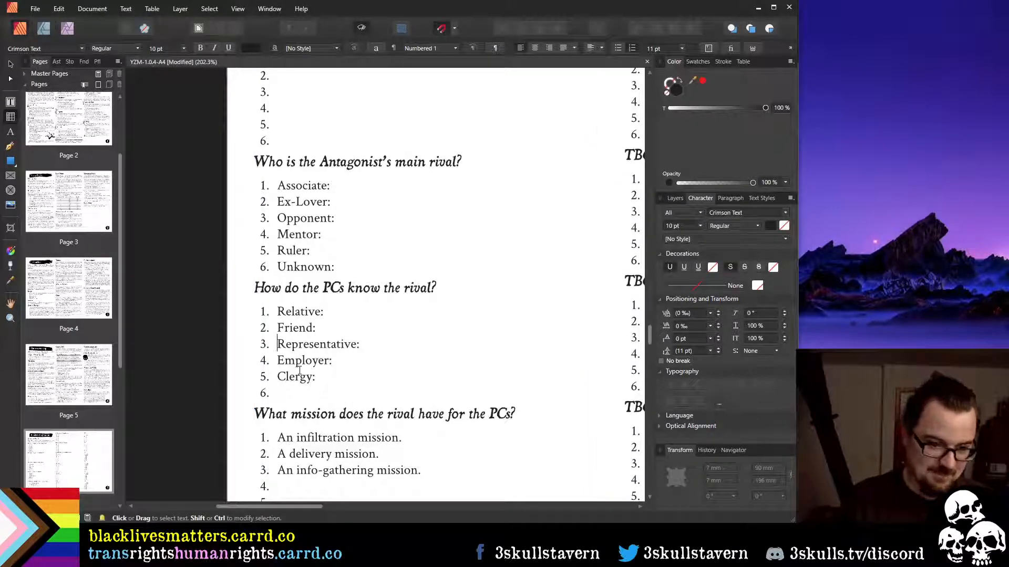
{"action": "key", "text": "Down"}
{"action": "key", "text": "Down"}
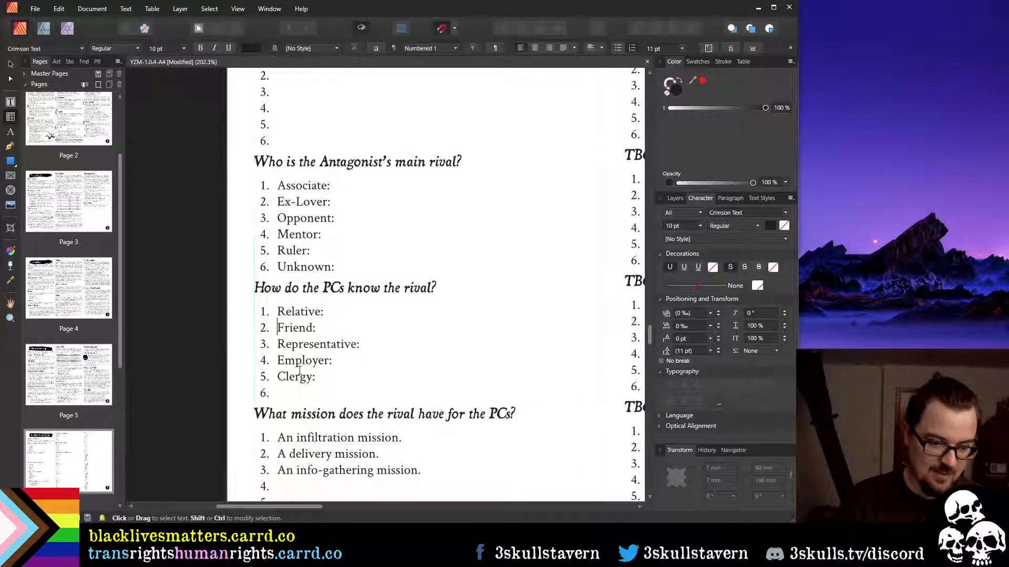
{"action": "key", "text": "Down"}
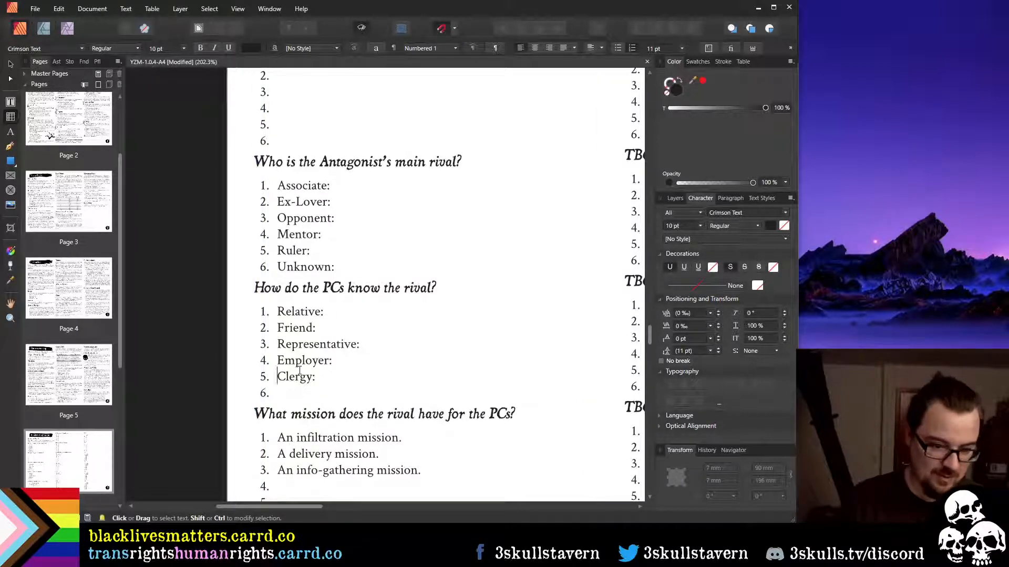
{"action": "key", "text": "Down"}
{"action": "key", "text": "shift+End"}
{"action": "key", "text": "BackSpace"}
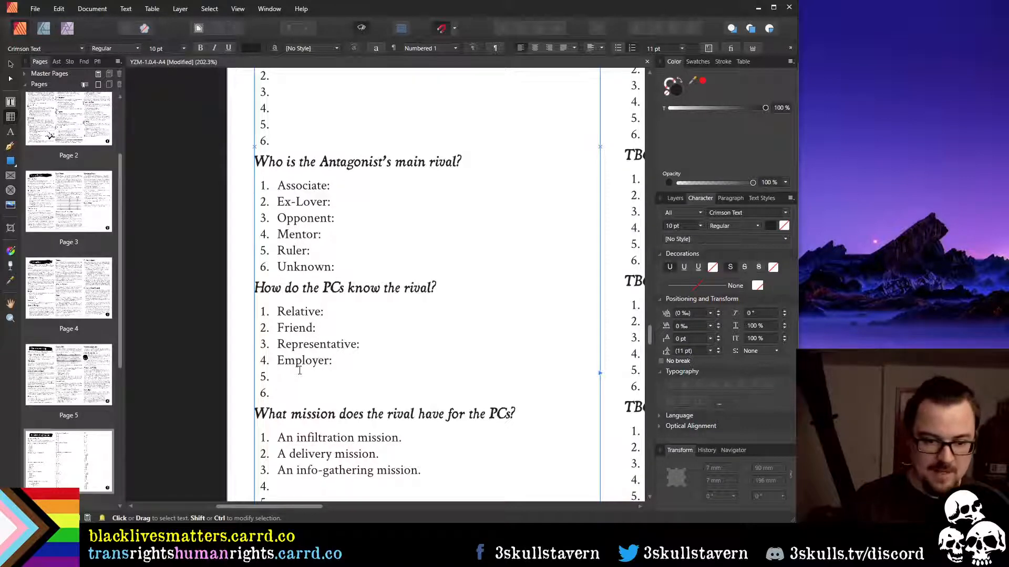
Add "(roll on table to the right)" before the full stop of the infiltration mission entry in the rival's mission table
{"action": "scroll", "coordinate": [485, 379], "scroll_direction": "down", "scroll_amount": 3}
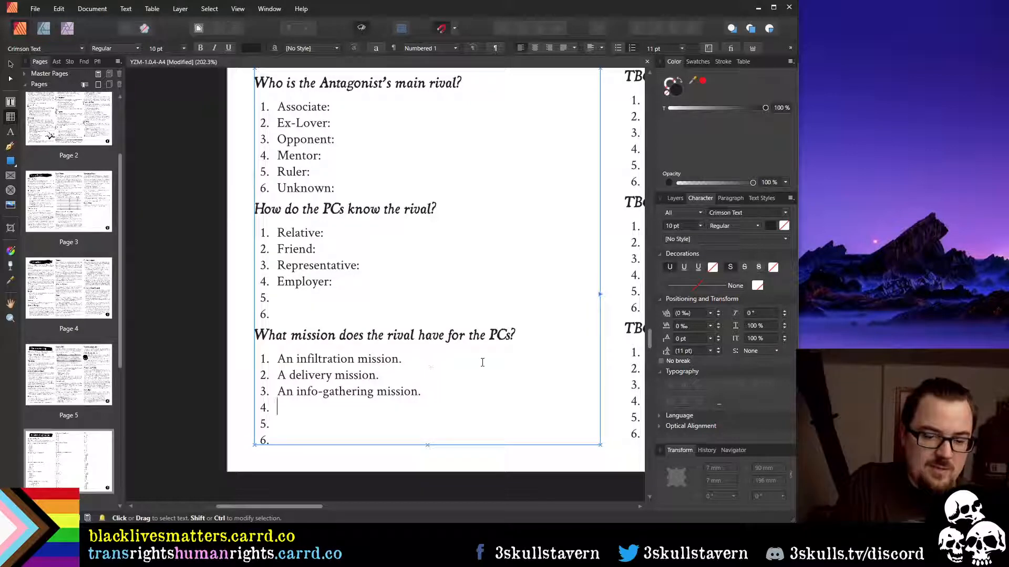
{"action": "scroll", "coordinate": [487, 308], "scroll_direction": "up", "scroll_amount": 3}
{"action": "scroll", "coordinate": [487, 309], "scroll_direction": "down", "scroll_amount": 3}
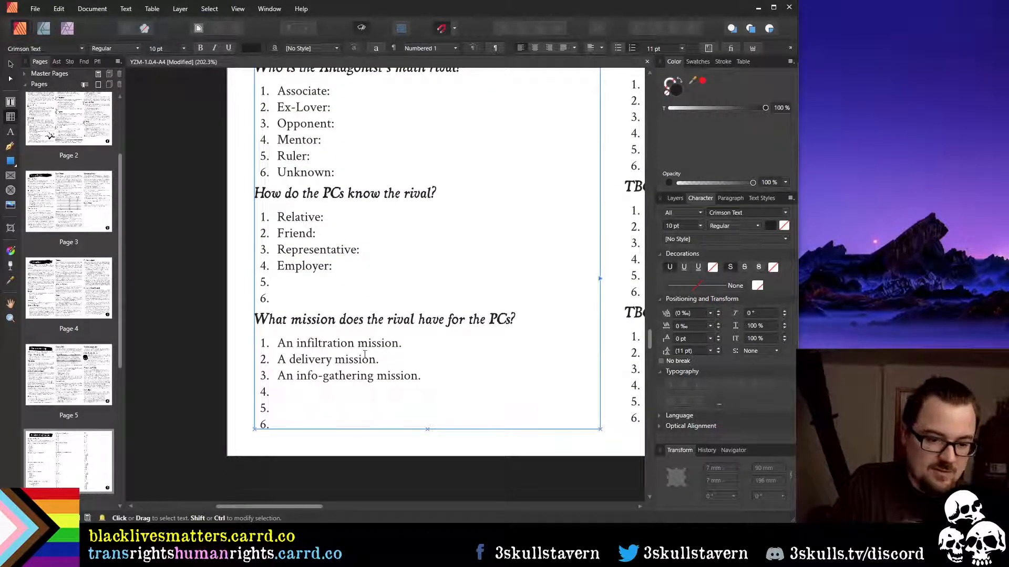
{"action": "left_click", "coordinate": [382, 362]}
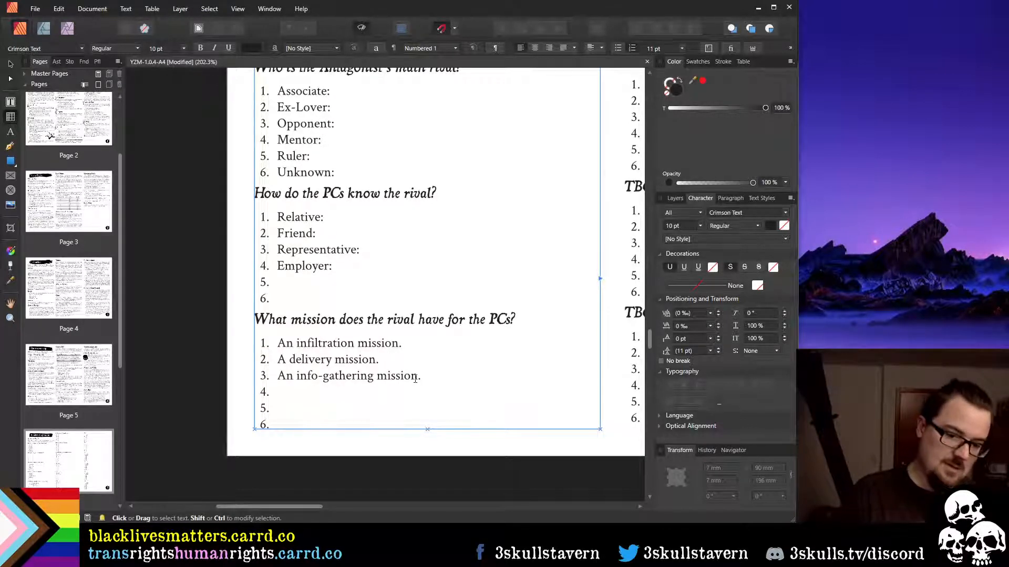
{"action": "left_click", "coordinate": [439, 343]}
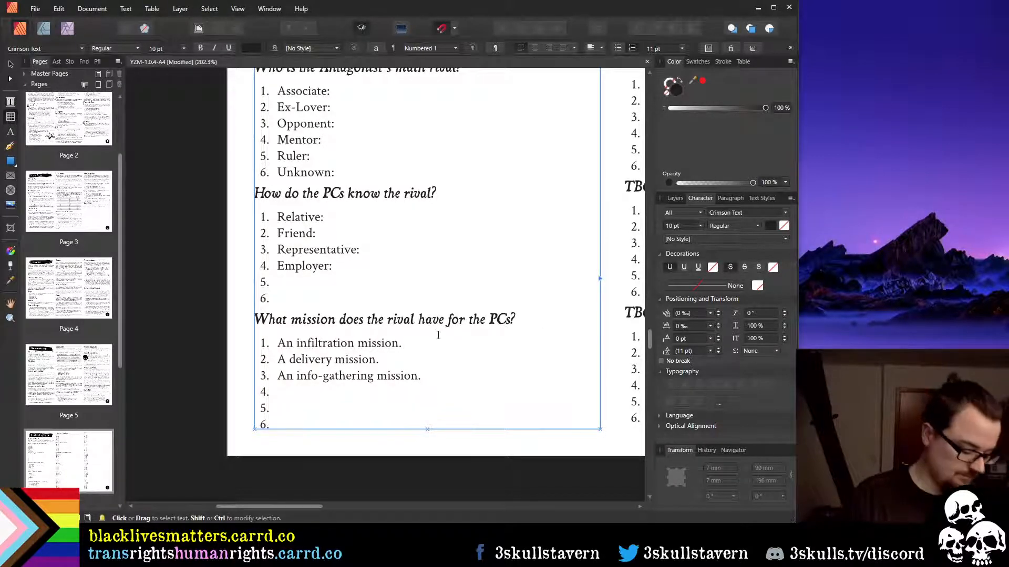
{"action": "key", "text": "Left"}
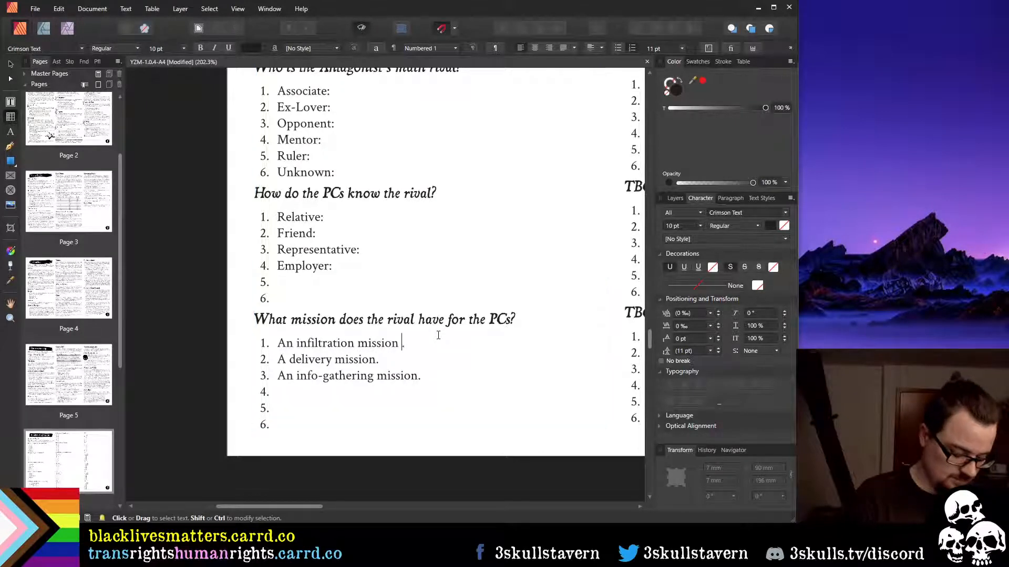
{"action": "type", "text": "(rol"}
{"action": "type", "text": "l on table"}
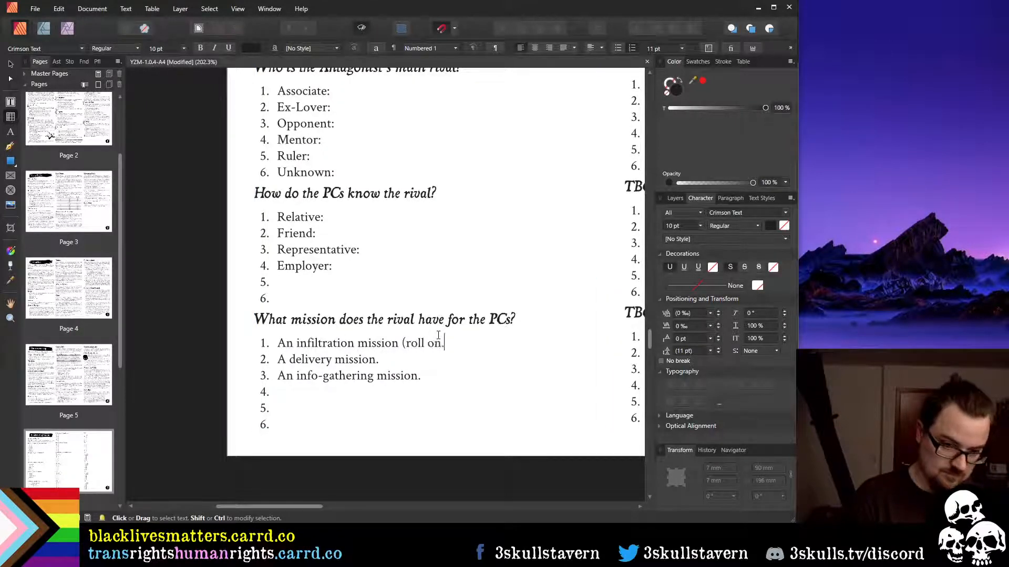
{"action": "type", "text": "e right)."}
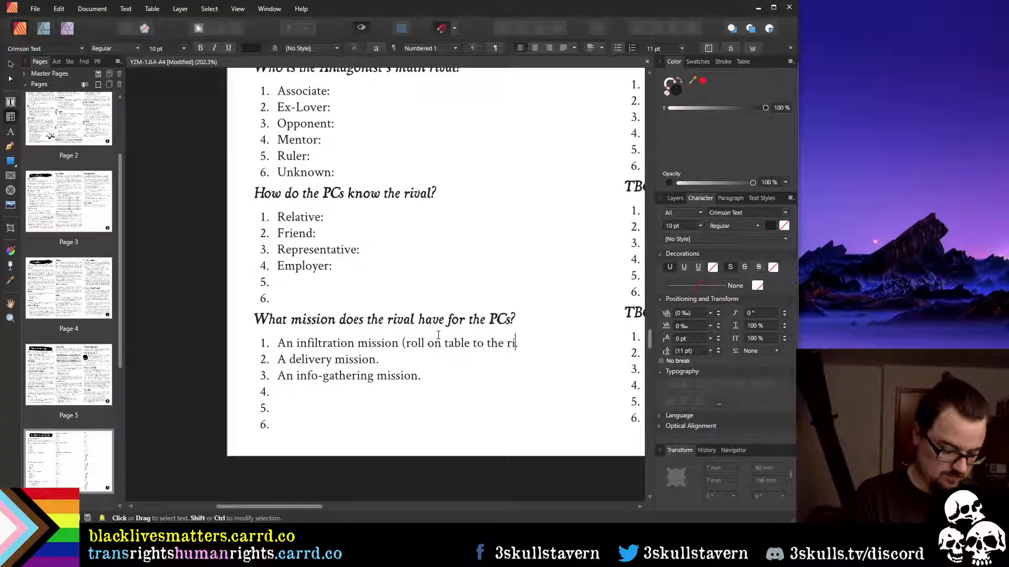
Copy the note "(roll on table to the right)" into the delivery and info-gathering mission entries, before their full stops
{"action": "key", "text": "Escape"}
{"action": "key", "text": "ctrl+shift+Left"}
{"action": "key", "text": "ctrl+shift+Left"}
{"action": "key", "text": "ctrl+shift+Left"}
{"action": "key", "text": "ctrl+shift+Left"}
{"action": "key", "text": "ctrl+shift+Left"}
{"action": "key", "text": "ctrl+shift+Left"}
{"action": "key", "text": "ctrl+shift+Left"}
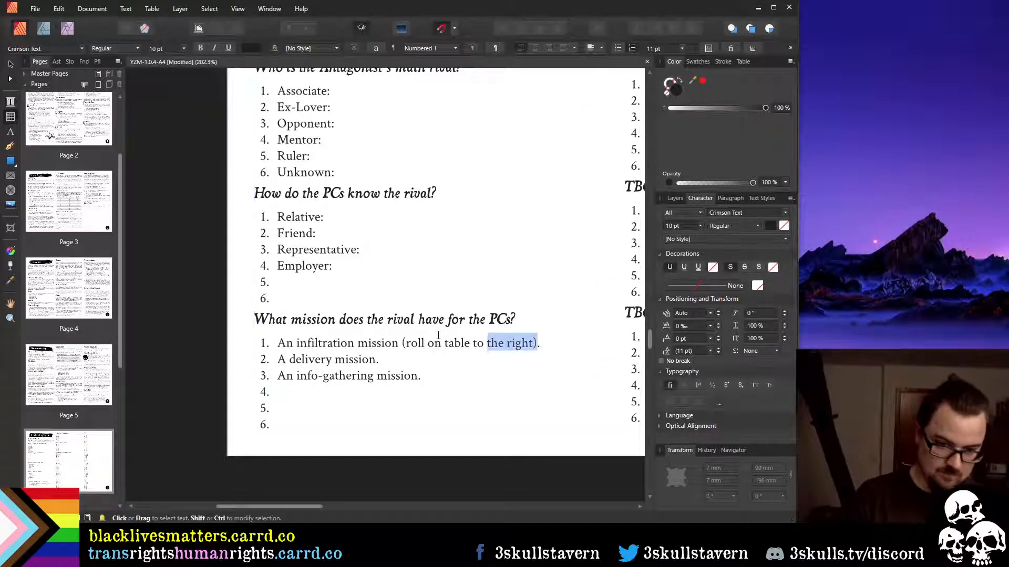
{"action": "key", "text": "ctrl+c"}
{"action": "key", "text": "Down"}
{"action": "key", "text": "Left"}
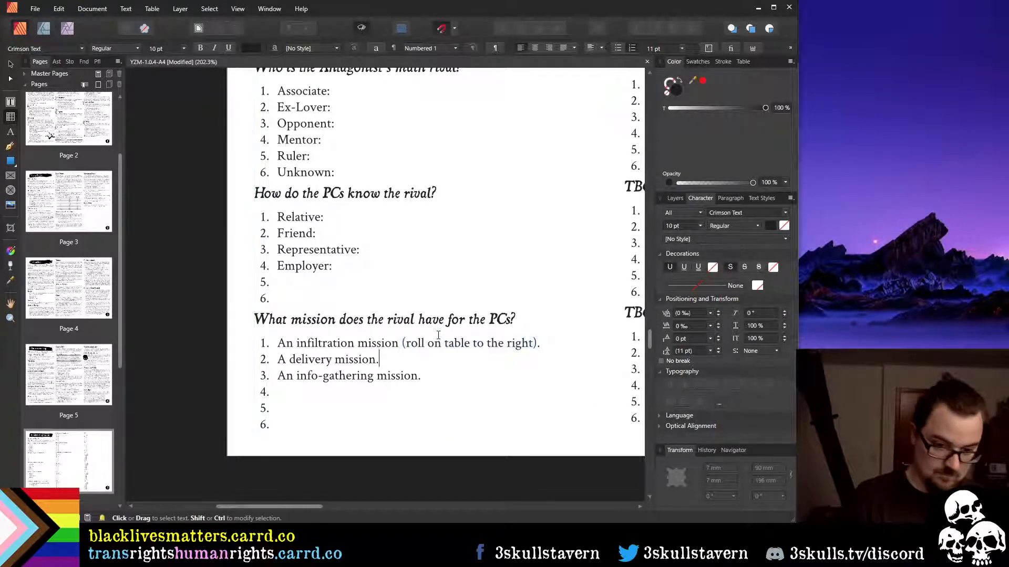
{"action": "key", "text": "ctrl+v"}
{"action": "key", "text": "Down"}
{"action": "key", "text": "Left"}
{"action": "key", "text": "ctrl+v"}
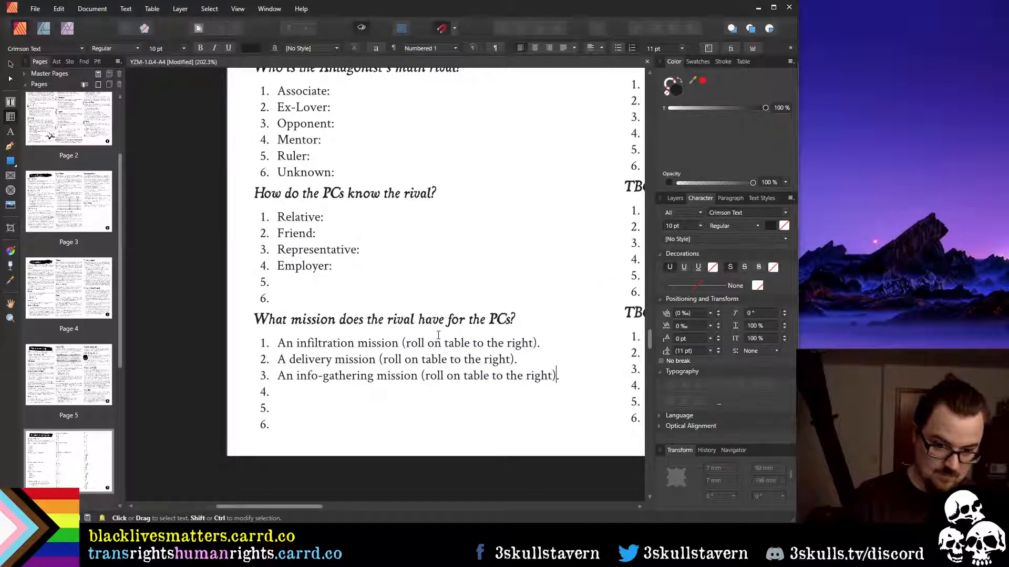
Enter "A chaos-sowing mission (roll on table to the right)" as entry 4 of the rival's mission table
{"action": "key", "text": "Down"}
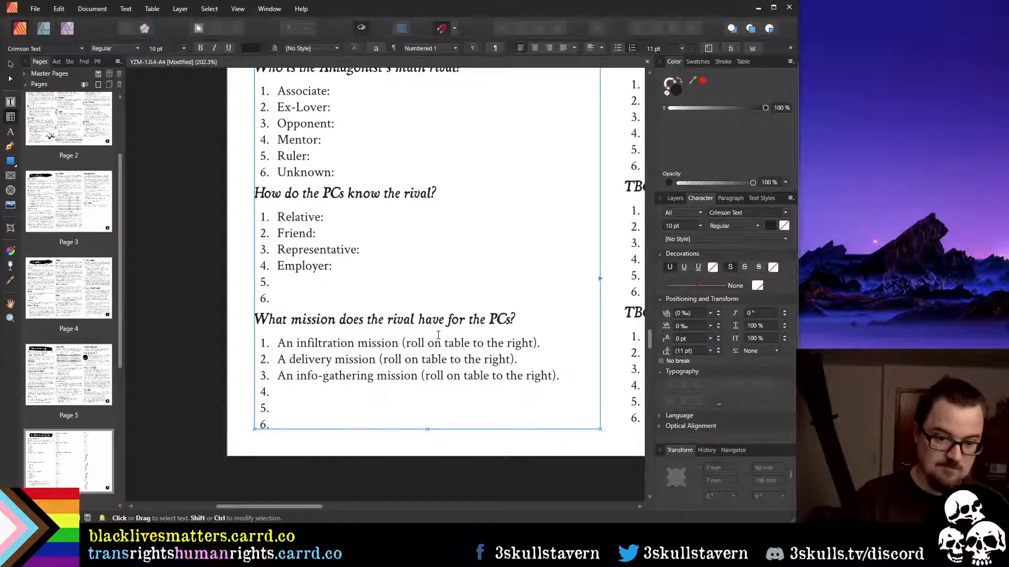
{"action": "scroll", "coordinate": [451, 286], "scroll_direction": "up", "scroll_amount": 8}
{"action": "scroll", "coordinate": [446, 300], "scroll_direction": "down", "scroll_amount": 5}
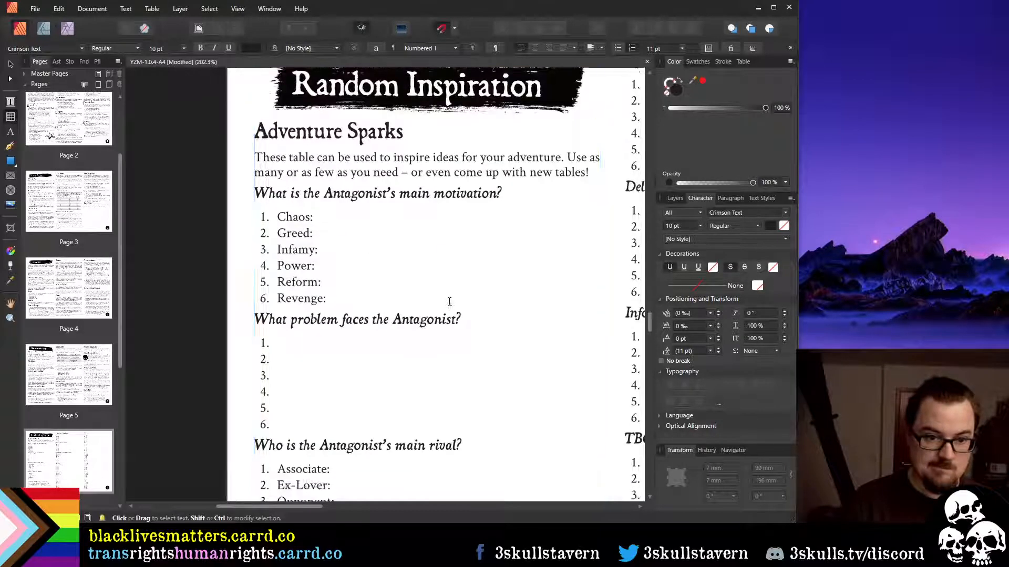
{"action": "scroll", "coordinate": [460, 329], "scroll_direction": "down", "scroll_amount": 3}
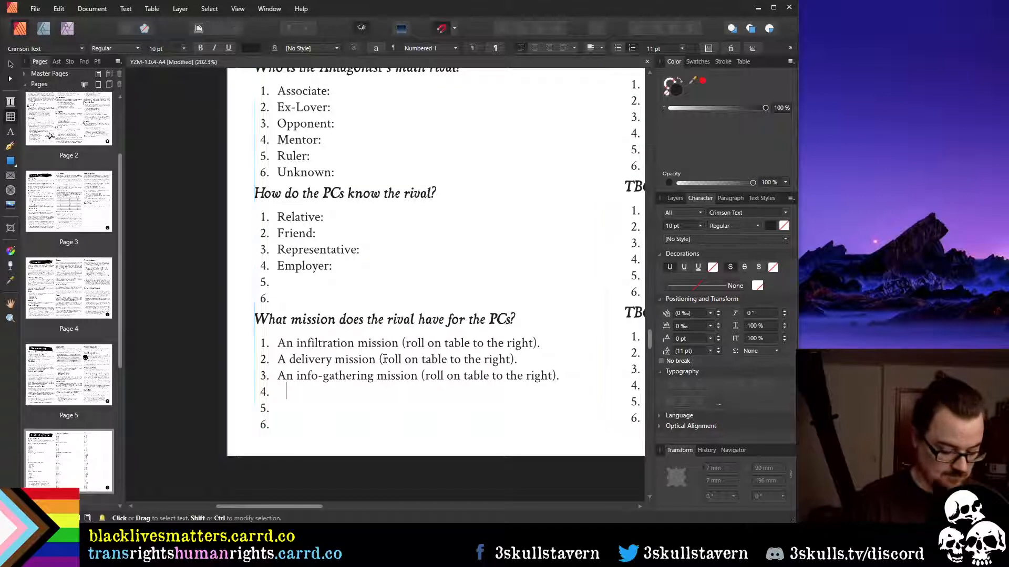
{"action": "type", "text": "A cha"}
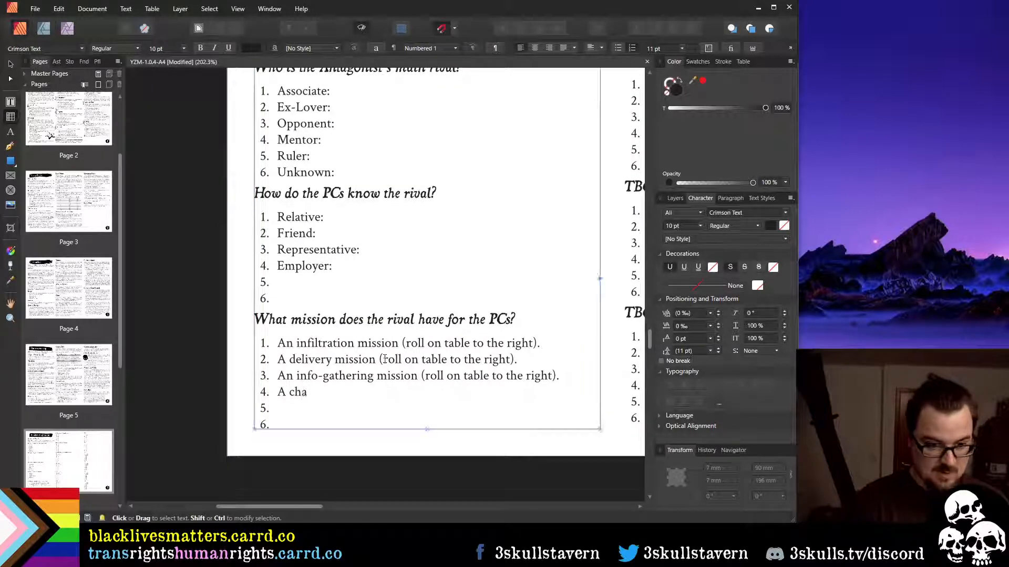
{"action": "type", "text": "os-s"}
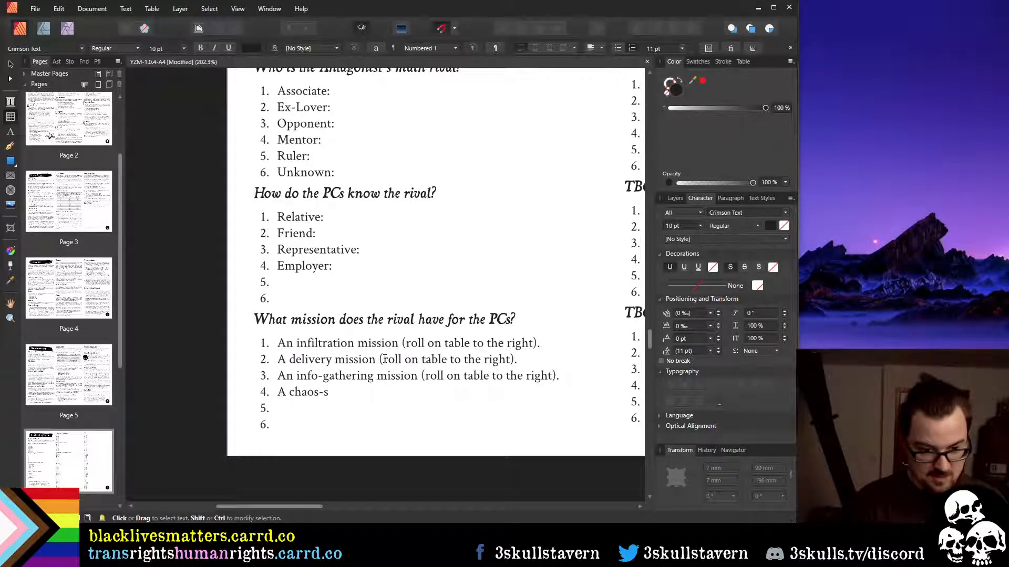
{"action": "type", "text": "owing mi"}
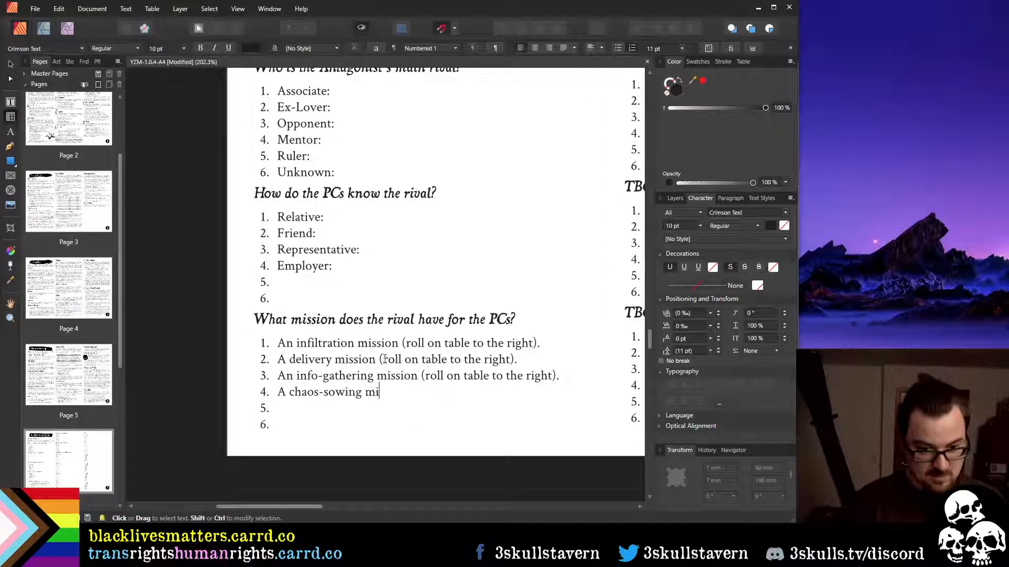
{"action": "type", "text": "ssion (roll on table to the right)"}
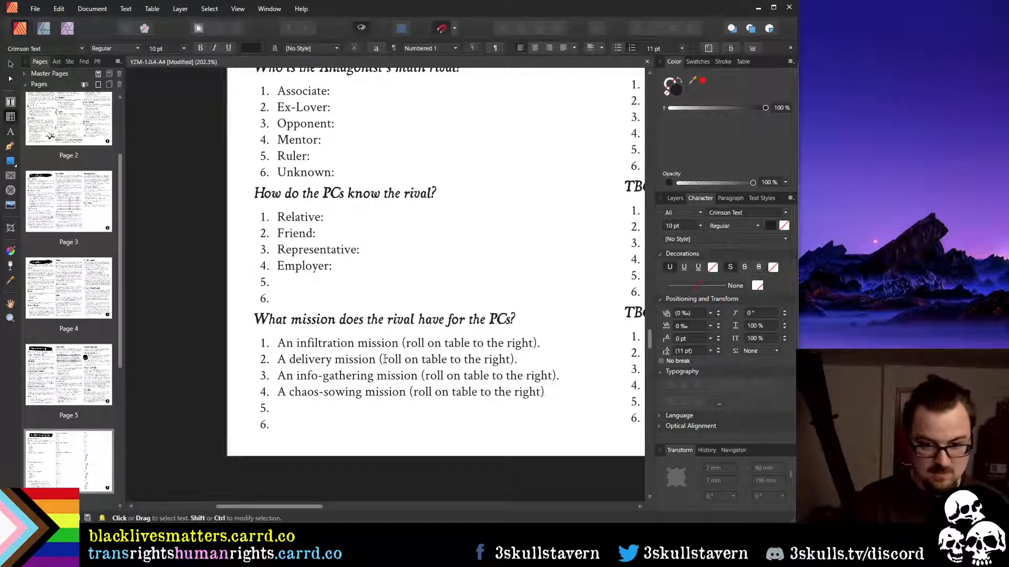
End the chaos-sowing mission entry with a full stop and rename the first TBC heading as "Chaos-Sowing Mission Generator"
{"action": "type", "text": "."}
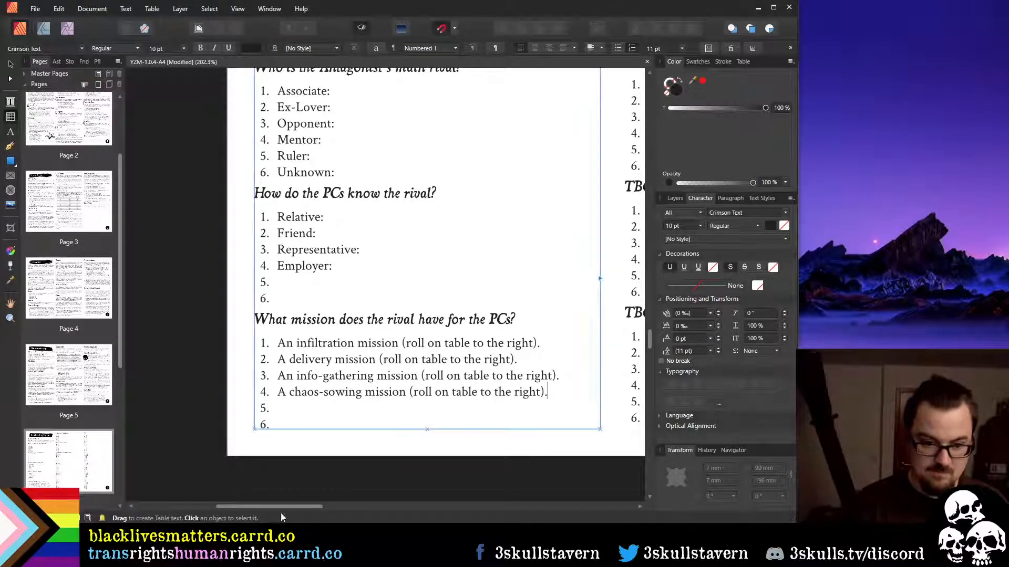
{"action": "scroll", "coordinate": [364, 374], "scroll_direction": "right", "scroll_amount": 10}
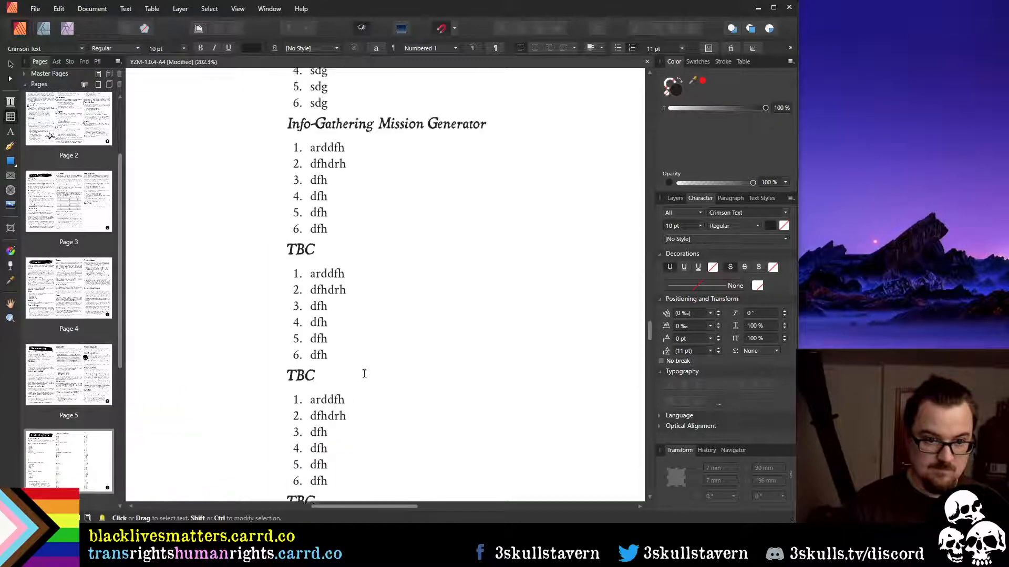
{"action": "scroll", "coordinate": [364, 374], "scroll_direction": "up", "scroll_amount": 3}
{"action": "double_click", "coordinate": [298, 359]}
{"action": "type", "text": "C"}
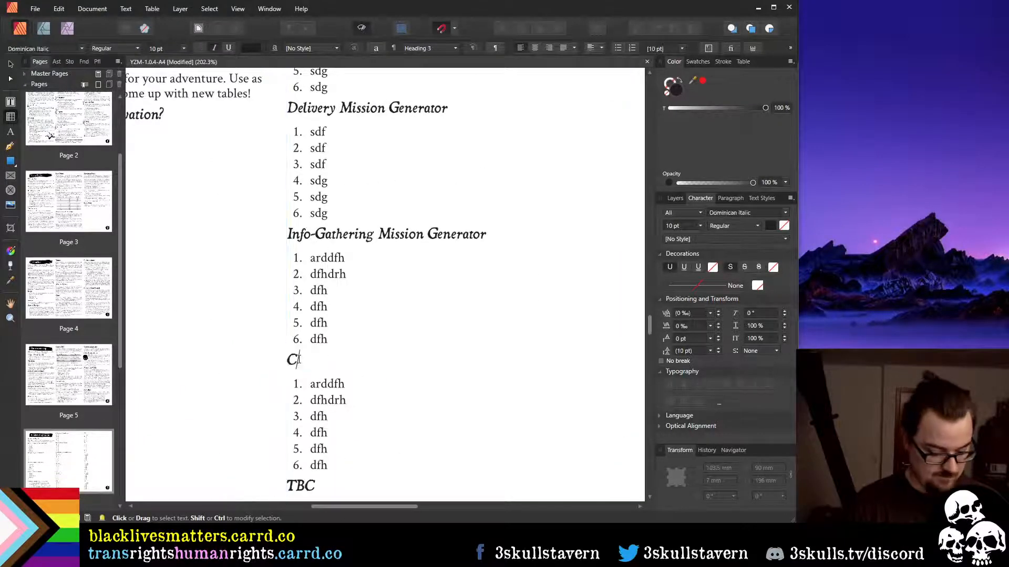
{"action": "type", "text": "haos"}
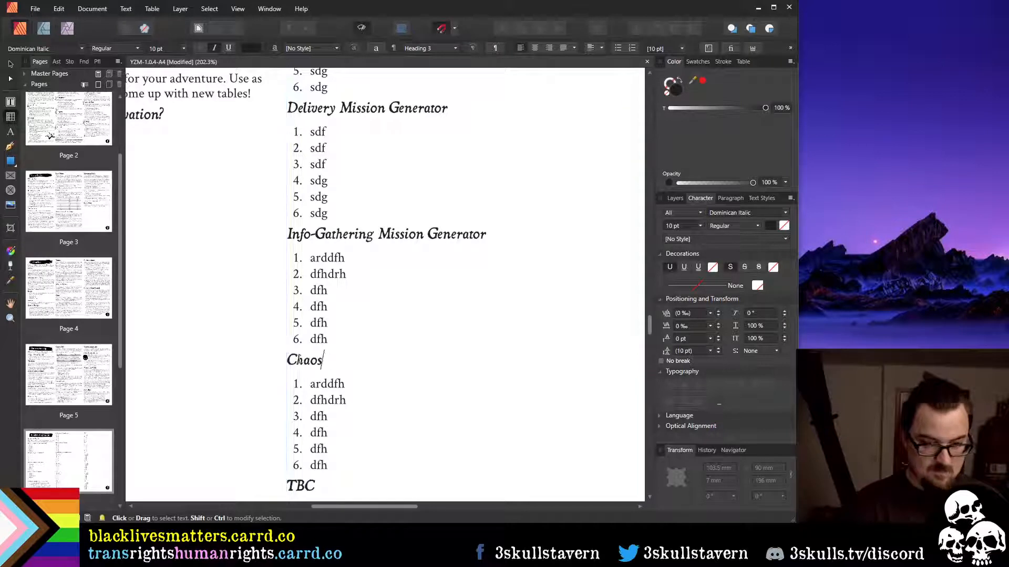
{"action": "type", "text": "-Sowing Miss"}
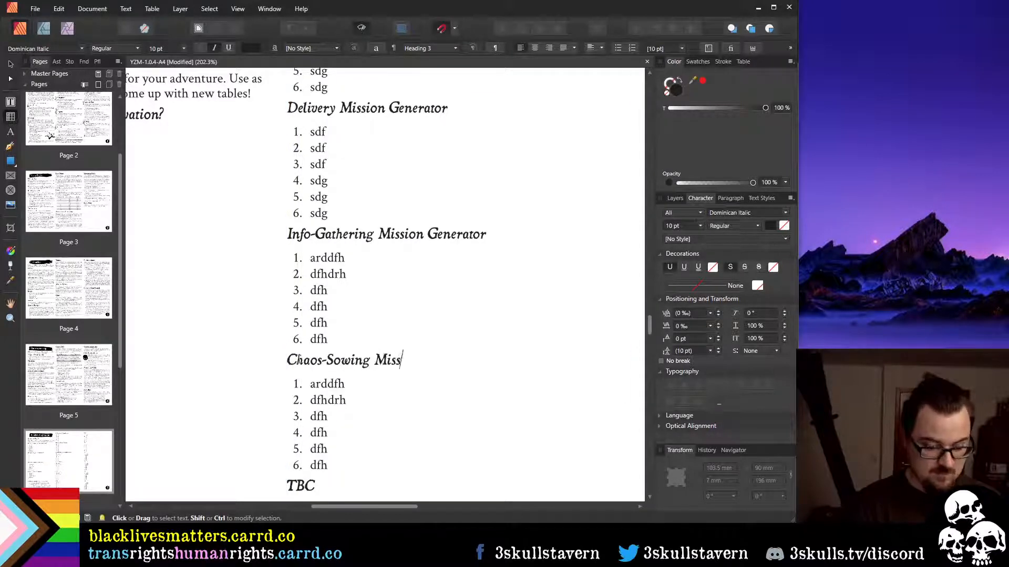
{"action": "type", "text": "ion Generator"}
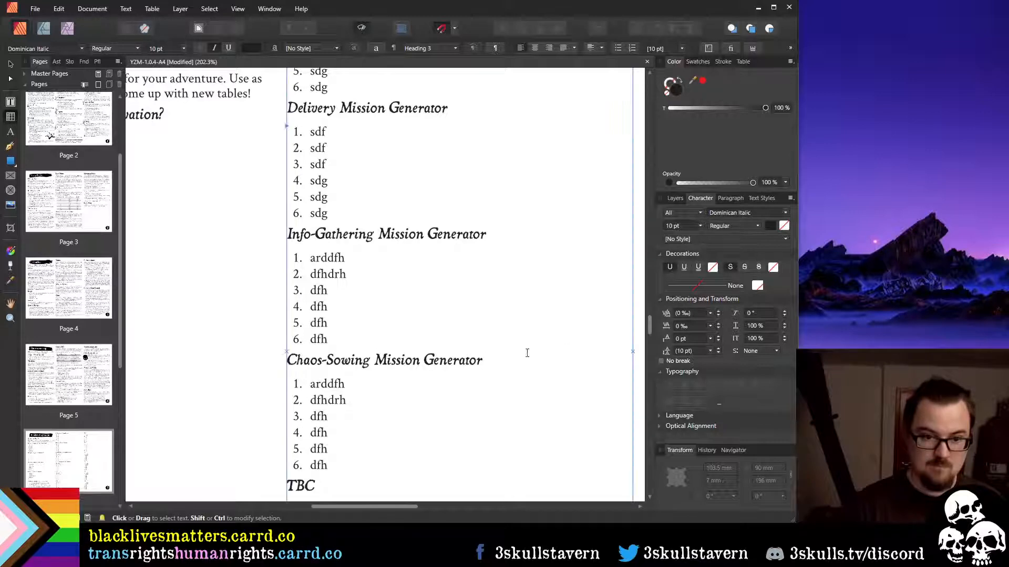
Review the mission generator headings against the rival's mission entries and the antagonist tables
{"action": "scroll", "coordinate": [344, 338], "scroll_direction": "up", "scroll_amount": 3}
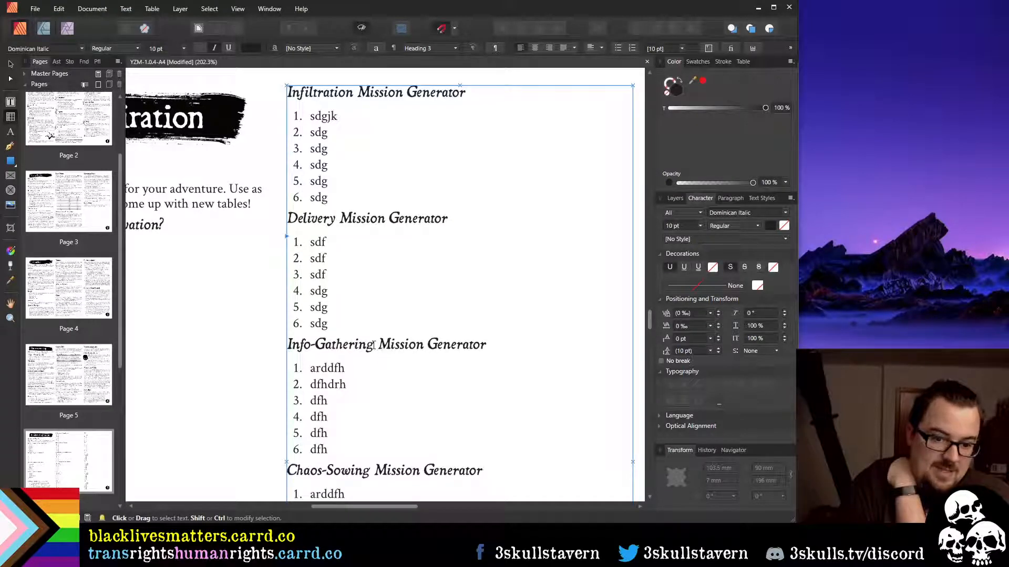
{"action": "left_click_drag", "start_coordinate": [373, 345], "coordinate": [284, 345]}
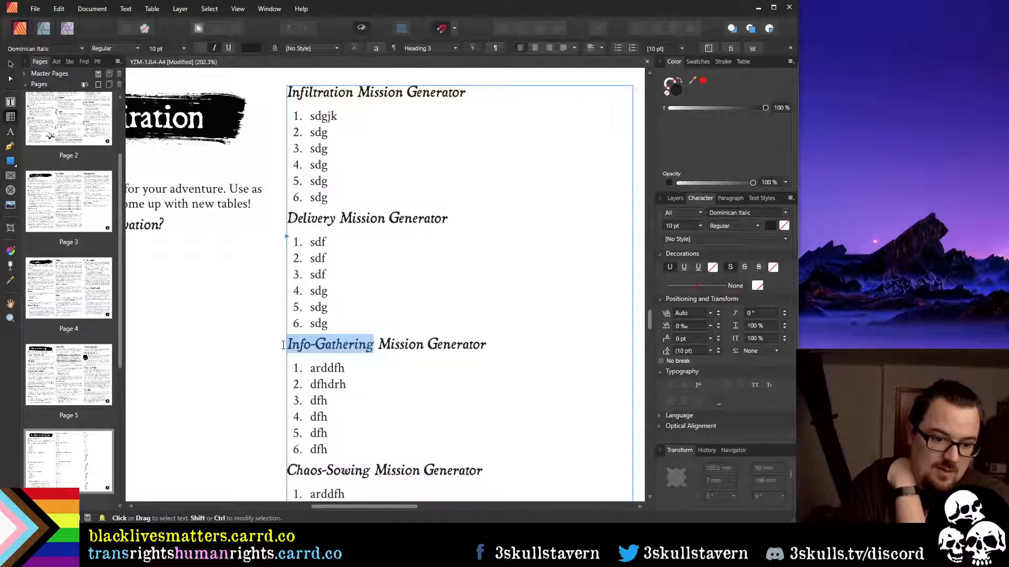
{"action": "double_click", "coordinate": [331, 92]}
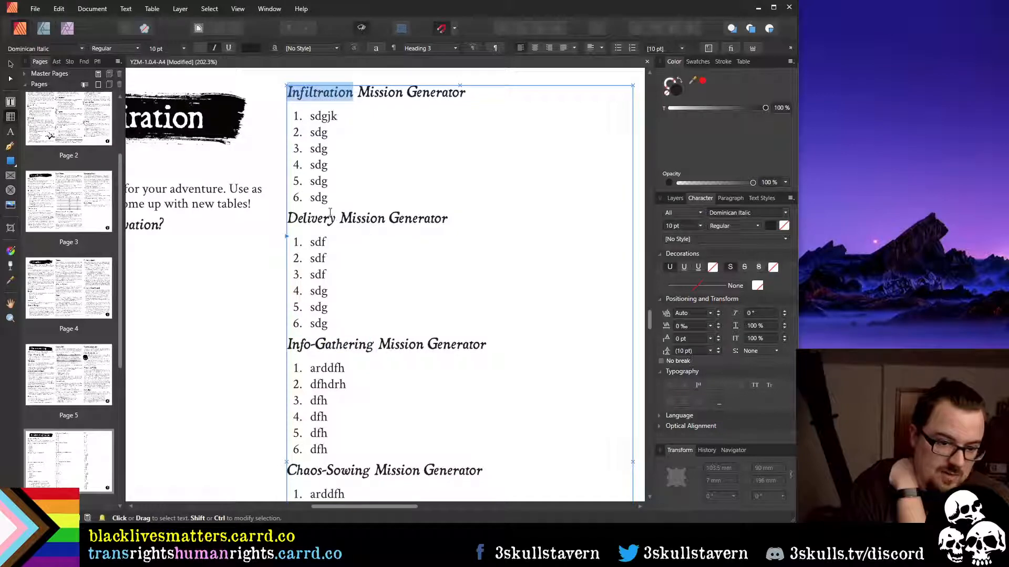
{"action": "double_click", "coordinate": [313, 218]}
{"action": "scroll", "coordinate": [439, 339], "scroll_direction": "down", "scroll_amount": 3}
{"action": "scroll", "coordinate": [439, 339], "scroll_direction": "down", "scroll_amount": 10}
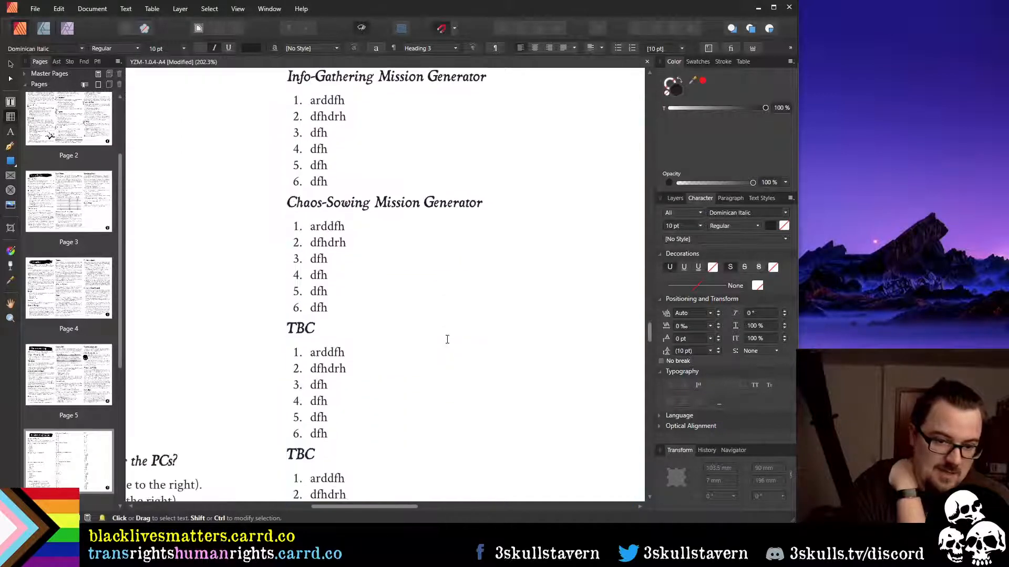
{"action": "left_click_drag", "start_coordinate": [378, 508], "coordinate": [303, 507]}
{"action": "left_click", "coordinate": [262, 410]}
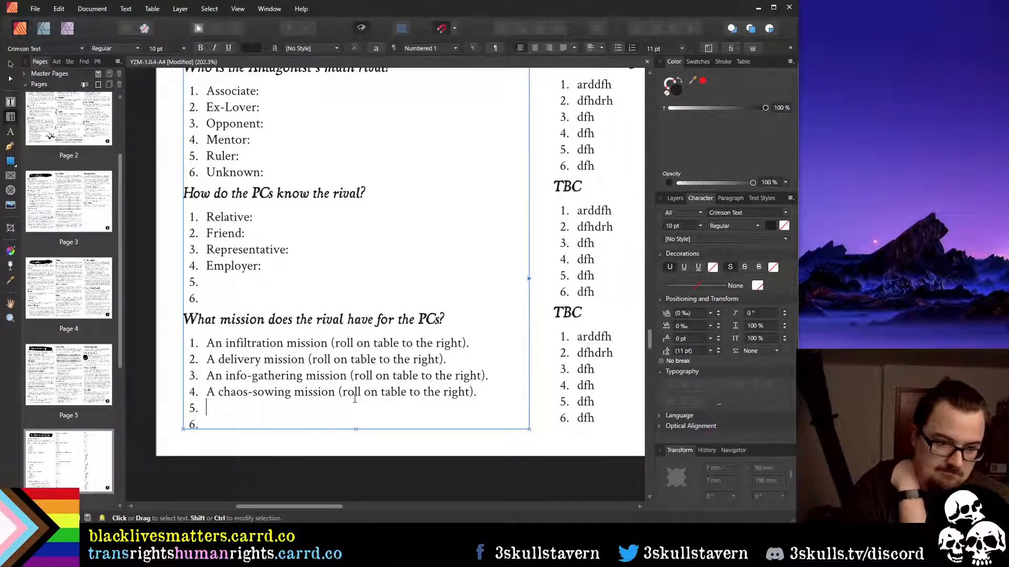
{"action": "scroll", "coordinate": [347, 402], "scroll_direction": "up", "scroll_amount": 8}
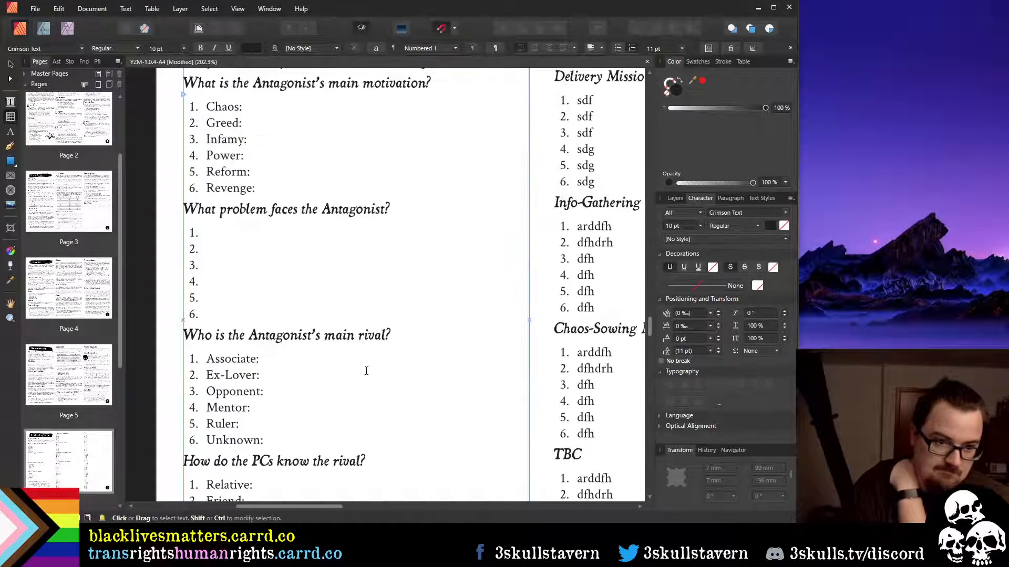
{"action": "scroll", "coordinate": [282, 180], "scroll_direction": "down", "scroll_amount": 8}
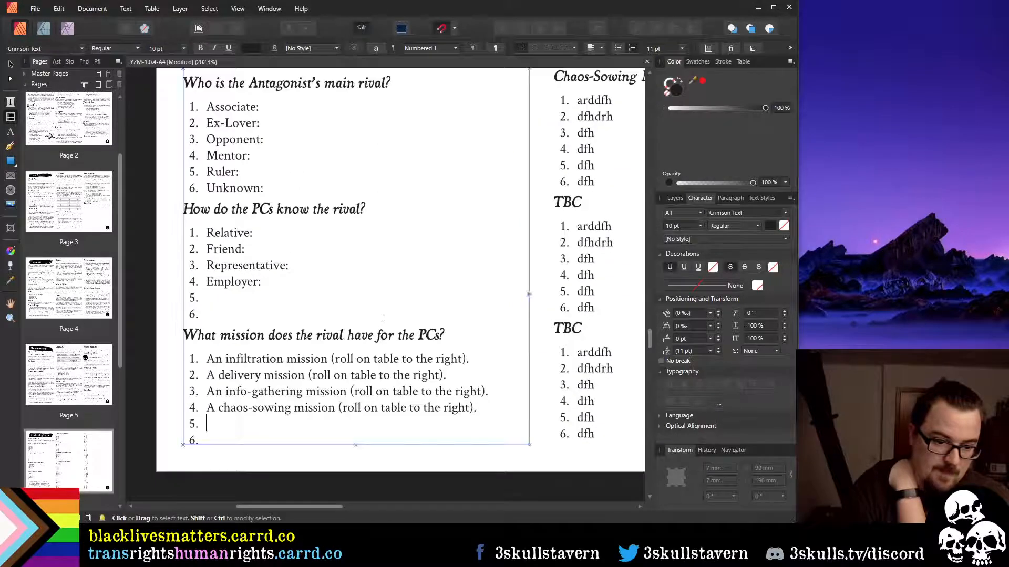
Reword entry 1 of the rival's mission table to start with "A theft mission", keeping the roll note
{"action": "double_click", "coordinate": [261, 358]}
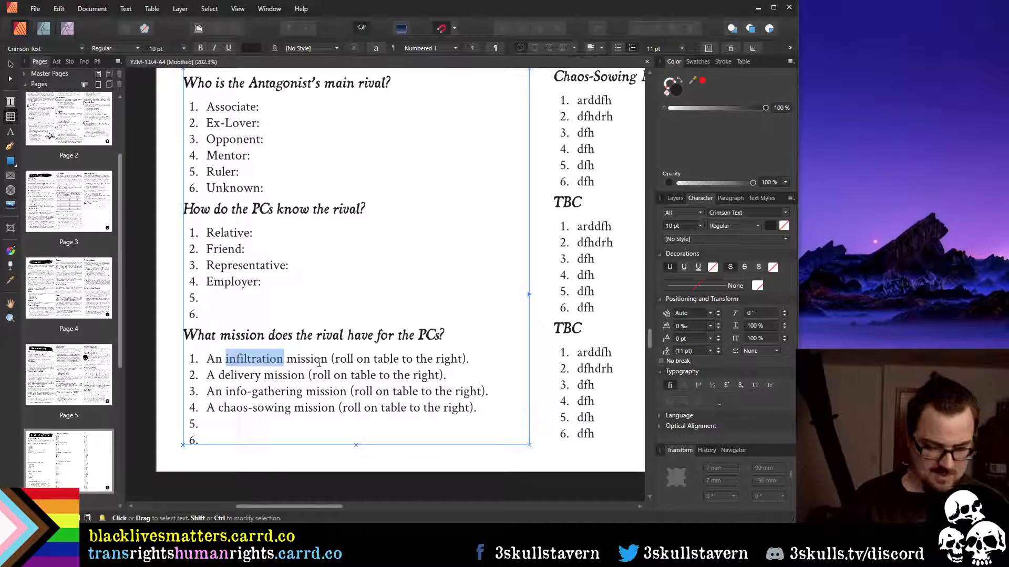
{"action": "key", "text": "BackSpace"}
{"action": "key", "text": "BackSpace"}
{"action": "key", "text": "BackSpace"}
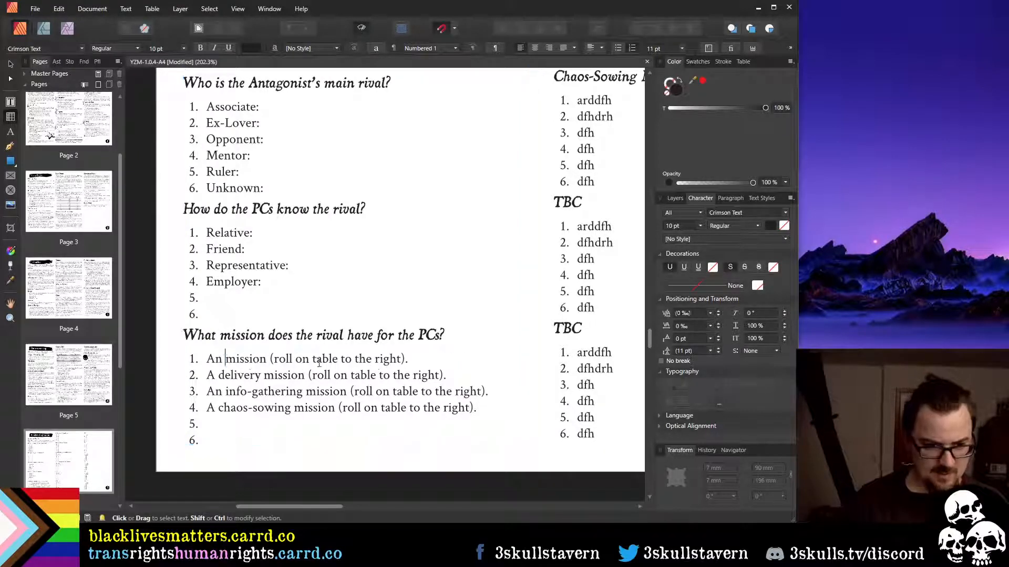
{"action": "type", "text": "thef"}
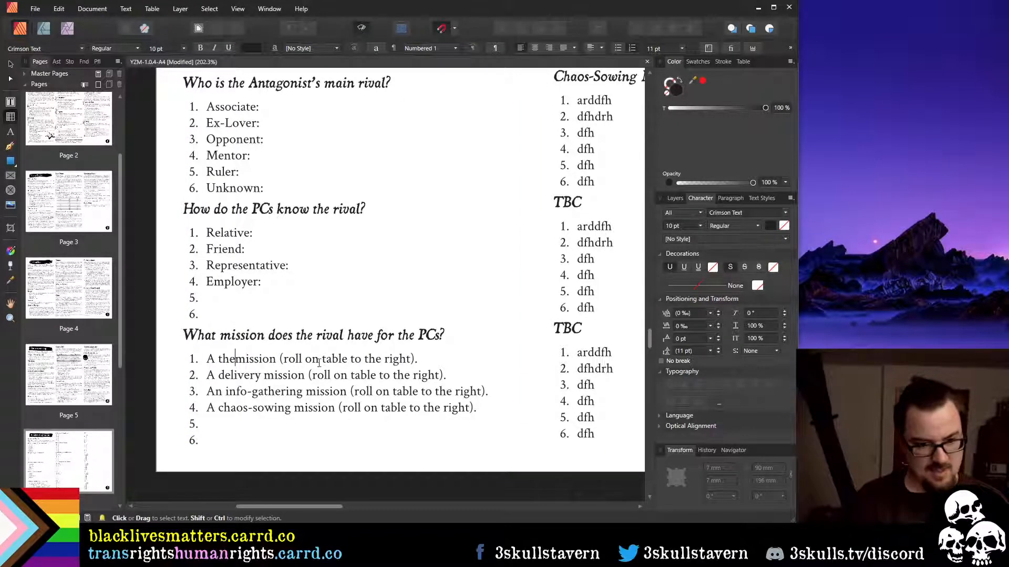
{"action": "type", "text": "t"}
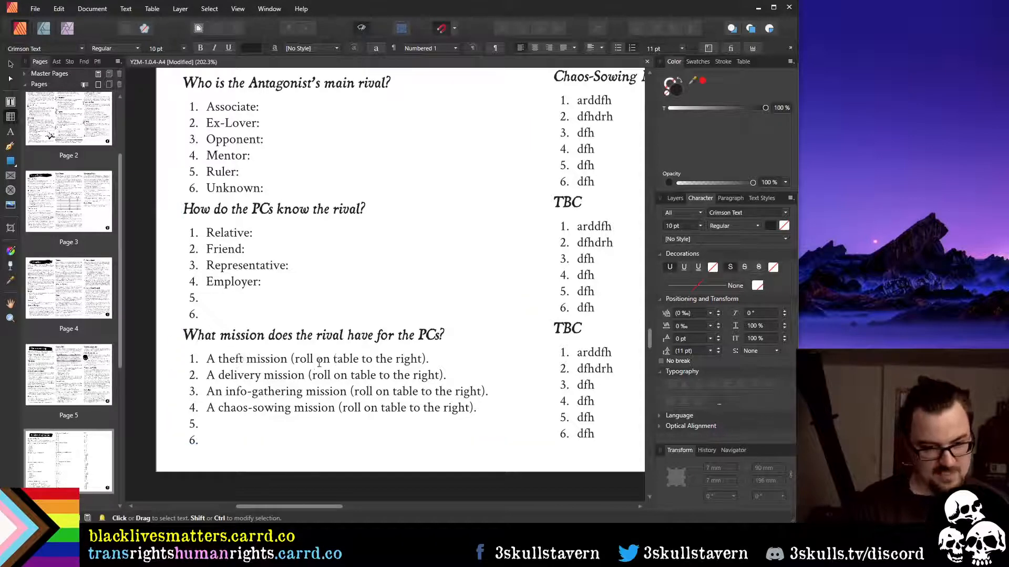
Remove the word "Infiltration" from the first mission generator heading on the Random Inspiration page
{"action": "scroll", "coordinate": [500, 341], "scroll_direction": "up", "scroll_amount": 5}
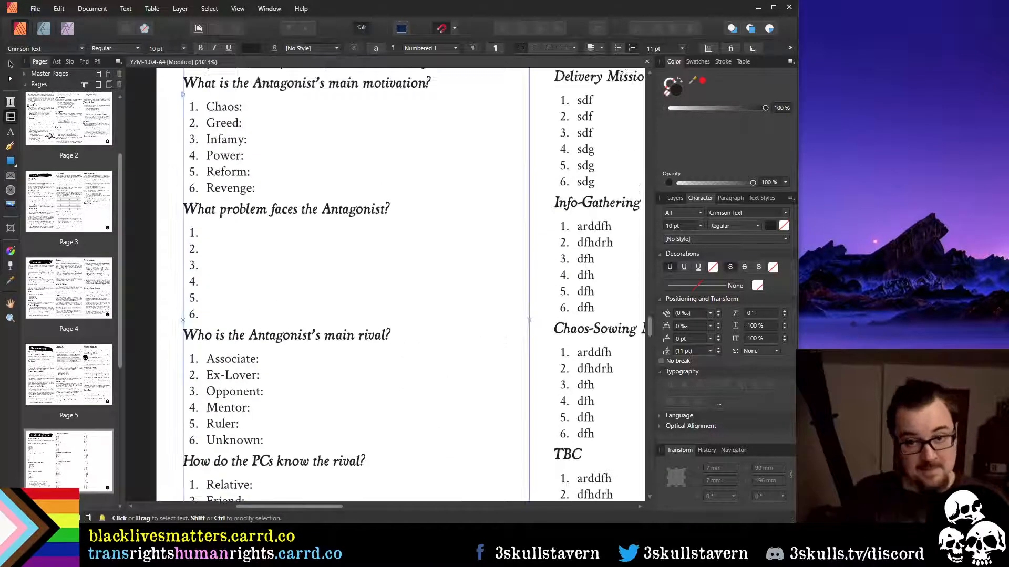
{"action": "scroll", "coordinate": [604, 89], "scroll_direction": "up", "scroll_amount": 3}
{"action": "left_click", "coordinate": [585, 107]}
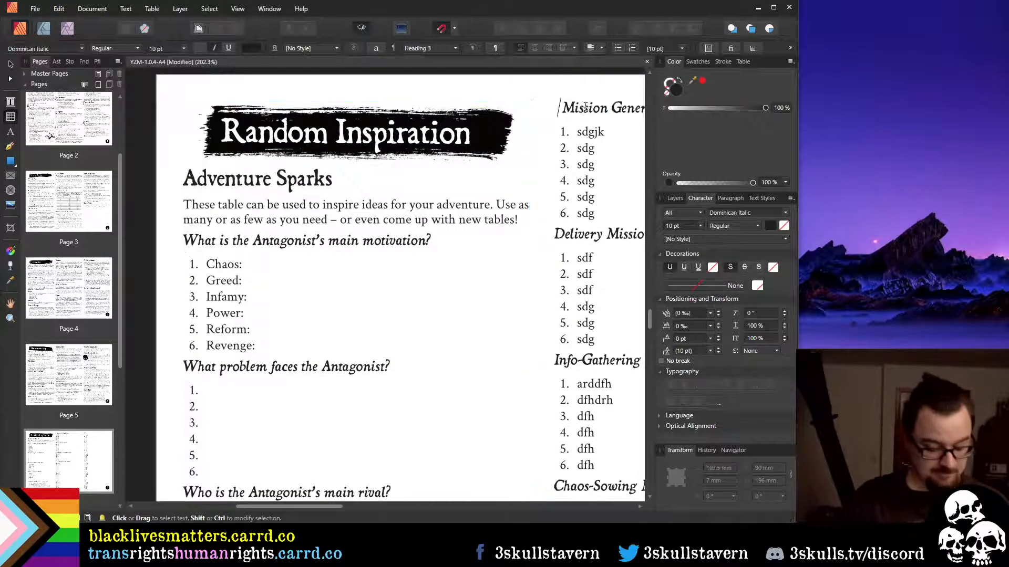
Complete the first heading of the second column so it reads "Theft Mission Generator"
{"action": "type", "text": "The "}
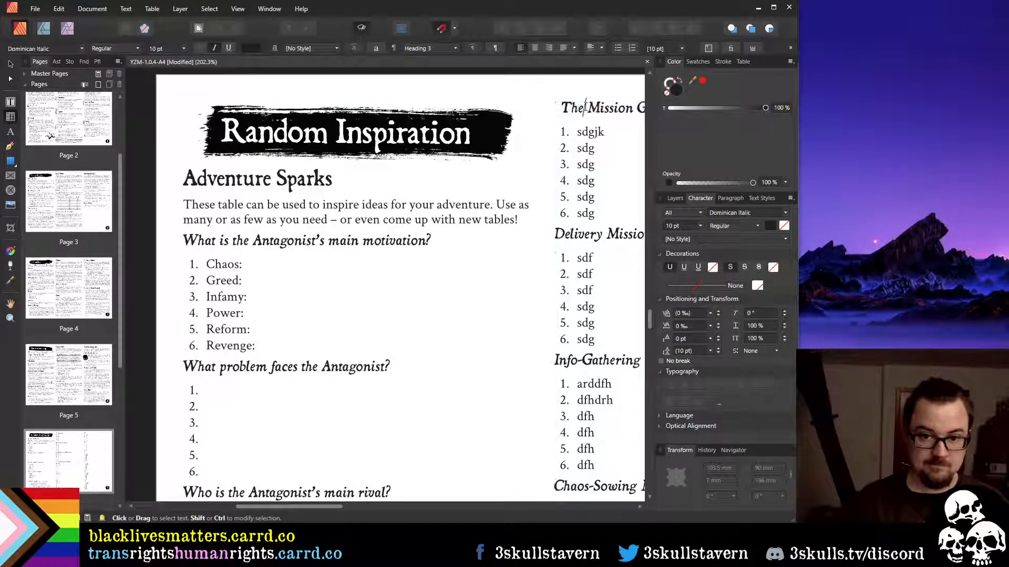
{"action": "type", "text": "ft"}
Fill in entry 5 of the rival's mission table with "A rescue mission (roll on table to the right)"
{"action": "scroll", "coordinate": [373, 304], "scroll_direction": "down", "scroll_amount": 1}
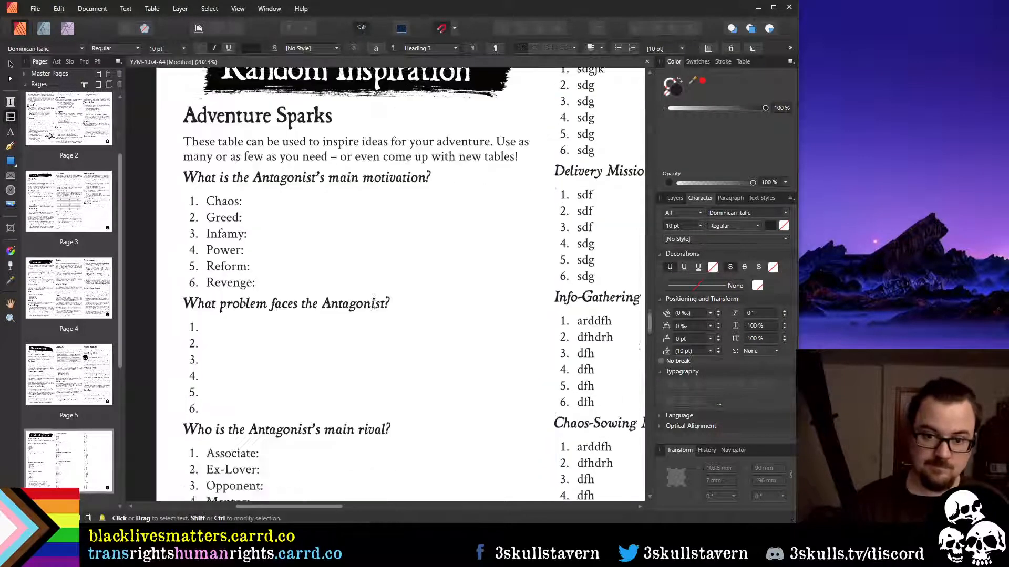
{"action": "scroll", "coordinate": [373, 304], "scroll_direction": "down", "scroll_amount": 3}
{"action": "scroll", "coordinate": [355, 314], "scroll_direction": "down", "scroll_amount": 2}
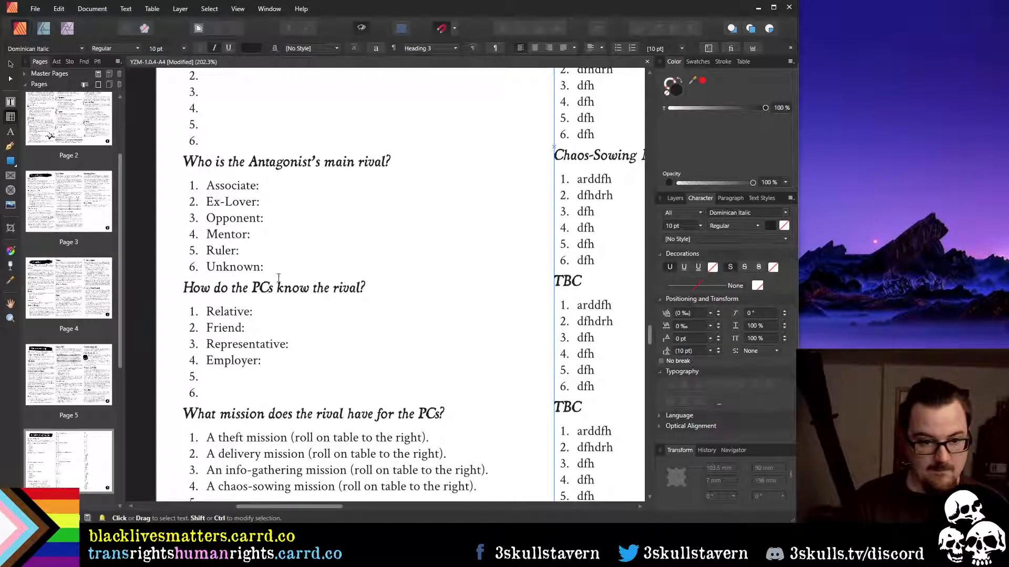
{"action": "scroll", "coordinate": [297, 394], "scroll_direction": "down", "scroll_amount": 1}
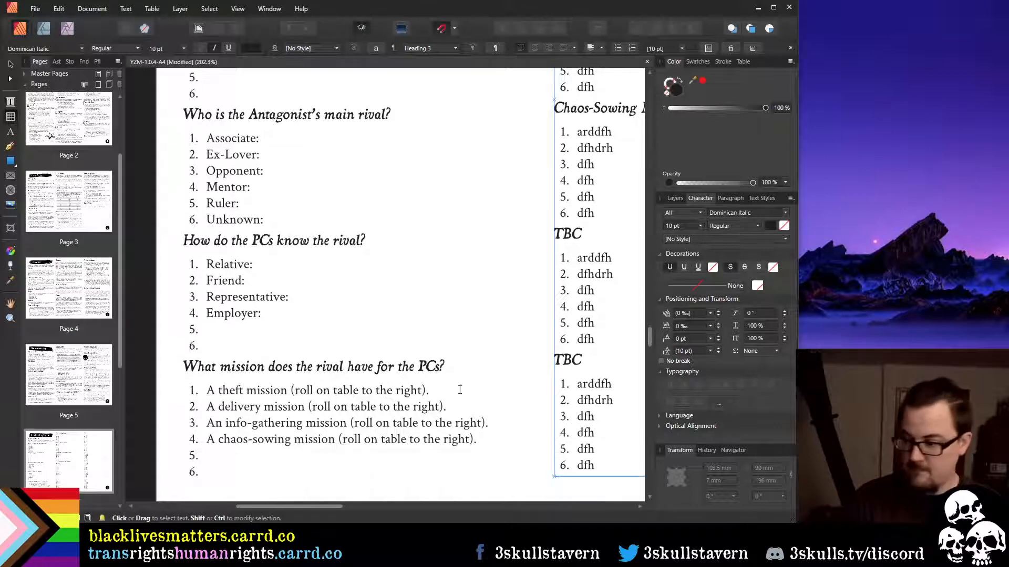
{"action": "left_click", "coordinate": [278, 455]}
{"action": "type", "text": "A resc"}
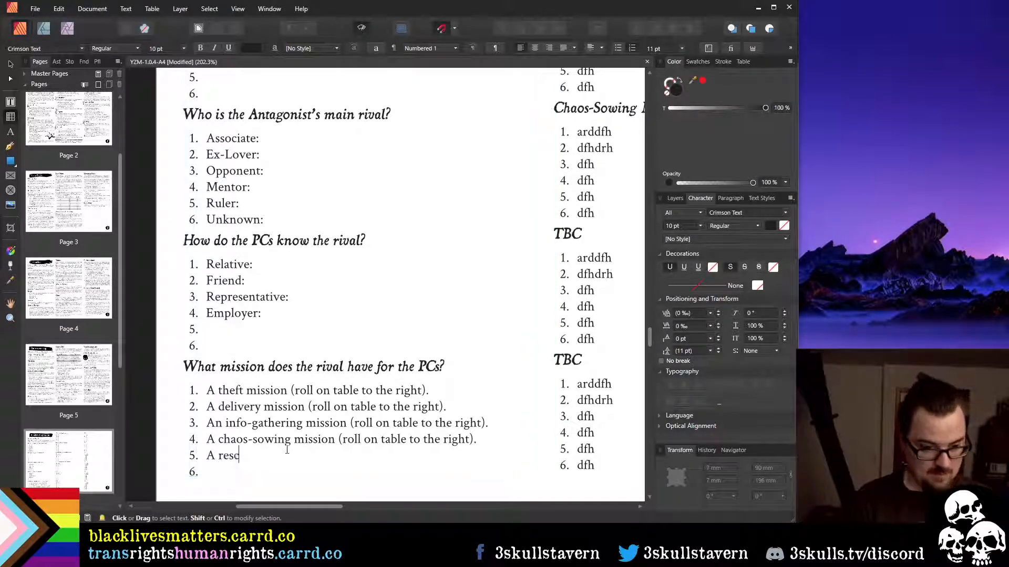
{"action": "type", "text": "ue mission"}
{"action": "type", "text": "(roll on table to the right)"}
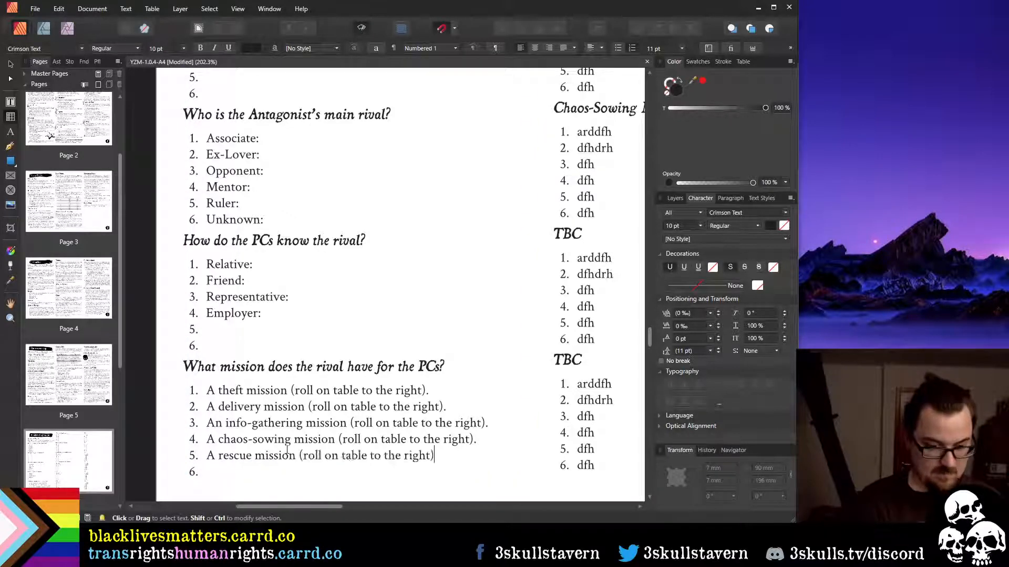
Replace the "TBC" heading below the Chaos-Sowing Mission Generator list with "Rescue Mission Genertor"
{"action": "double_click", "coordinate": [558, 231]}
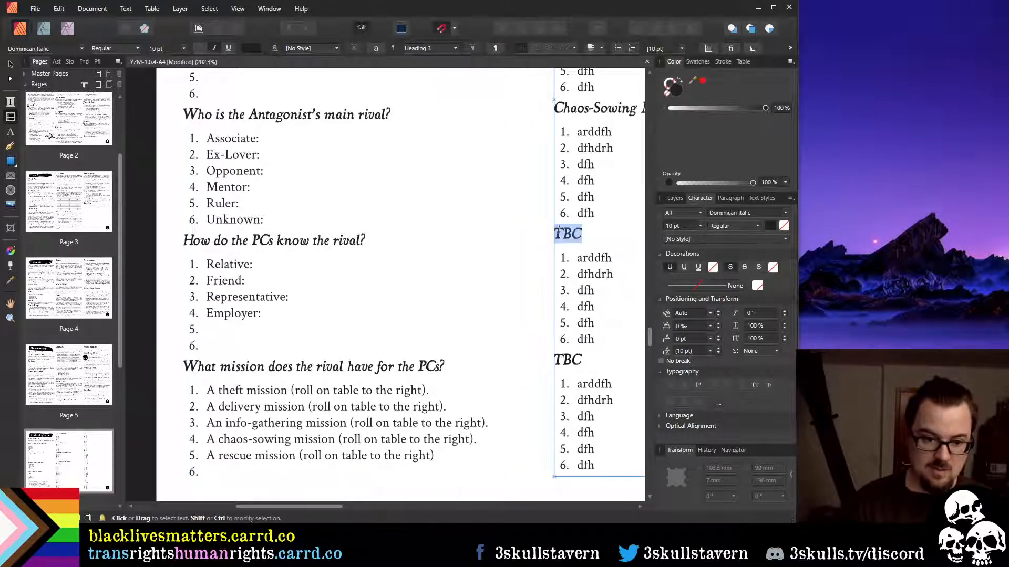
{"action": "type", "text": "Rescue"}
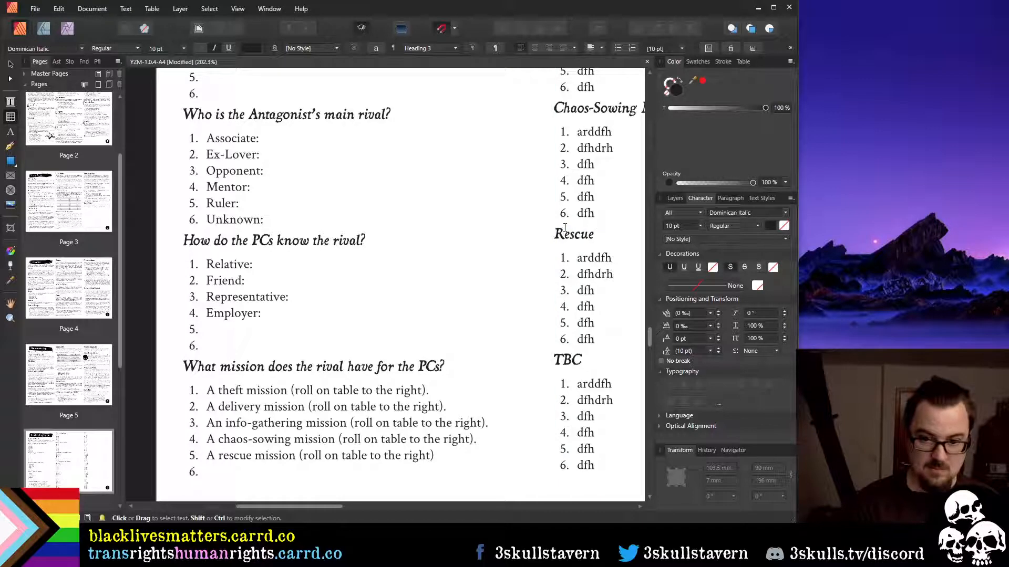
{"action": "type", "text": " Mission"}
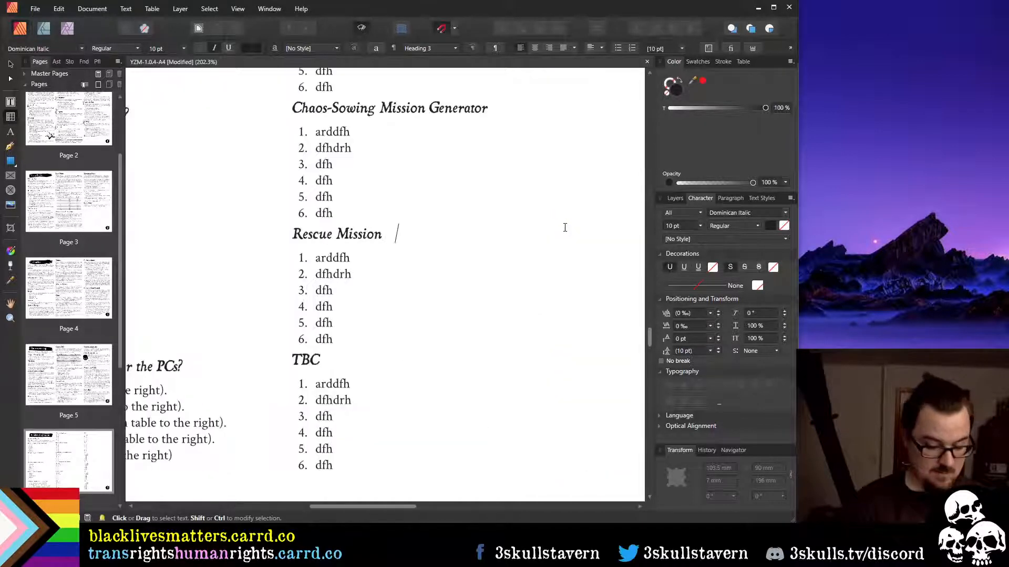
{"action": "type", "text": " Genertor"}
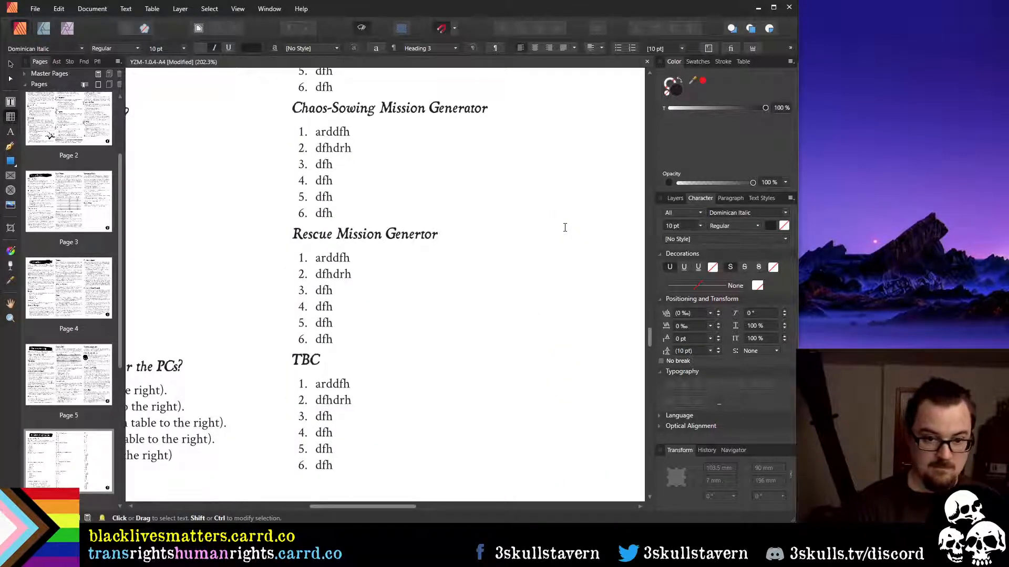
End the rescue mission entry in the rival's mission table with a full stop
{"action": "left_click_drag", "start_coordinate": [353, 506], "coordinate": [280, 509]}
{"action": "scroll", "coordinate": [366, 453], "scroll_direction": "down", "scroll_amount": 1}
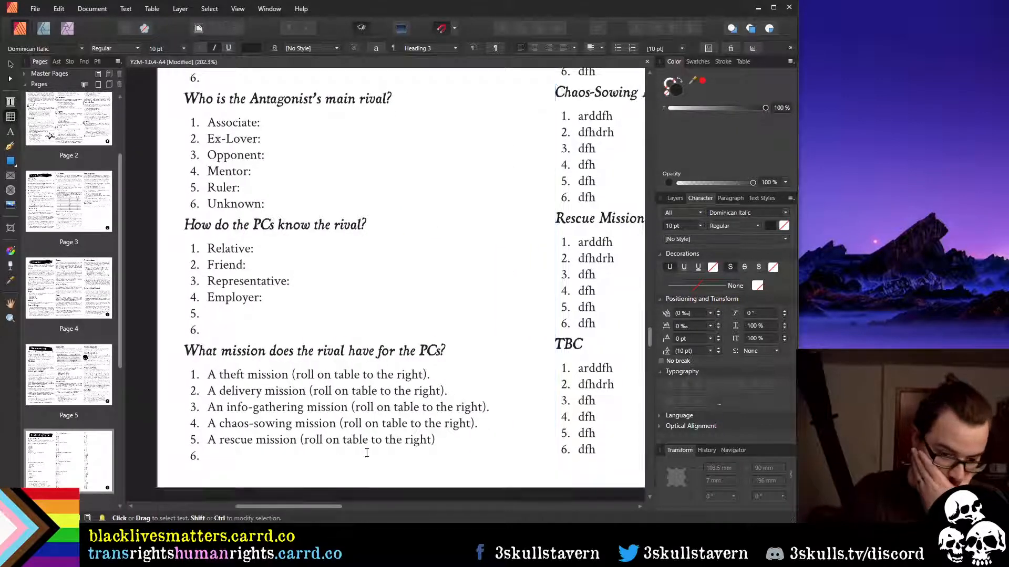
{"action": "scroll", "coordinate": [366, 453], "scroll_direction": "down", "scroll_amount": 2}
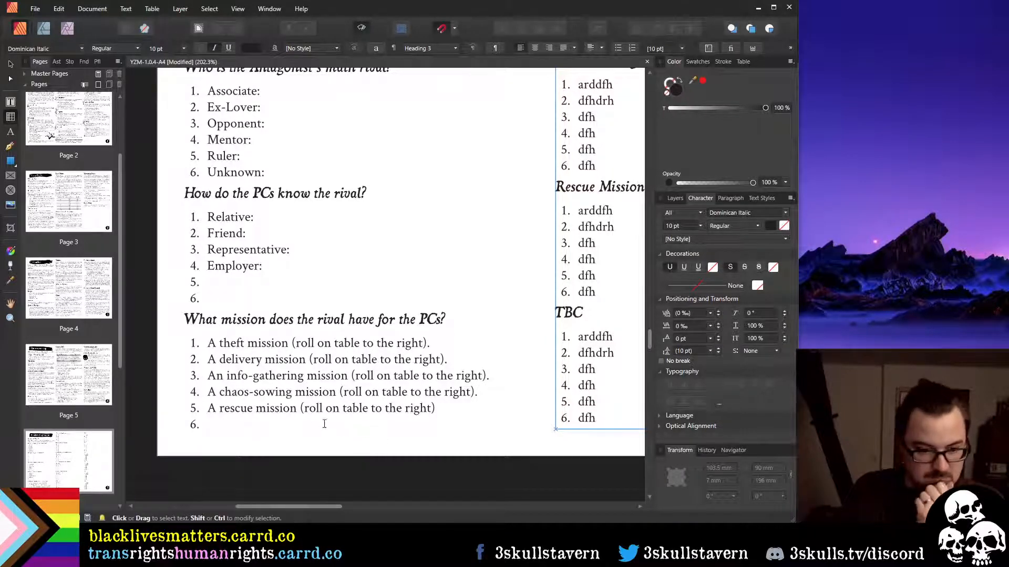
{"action": "left_click", "coordinate": [452, 411]}
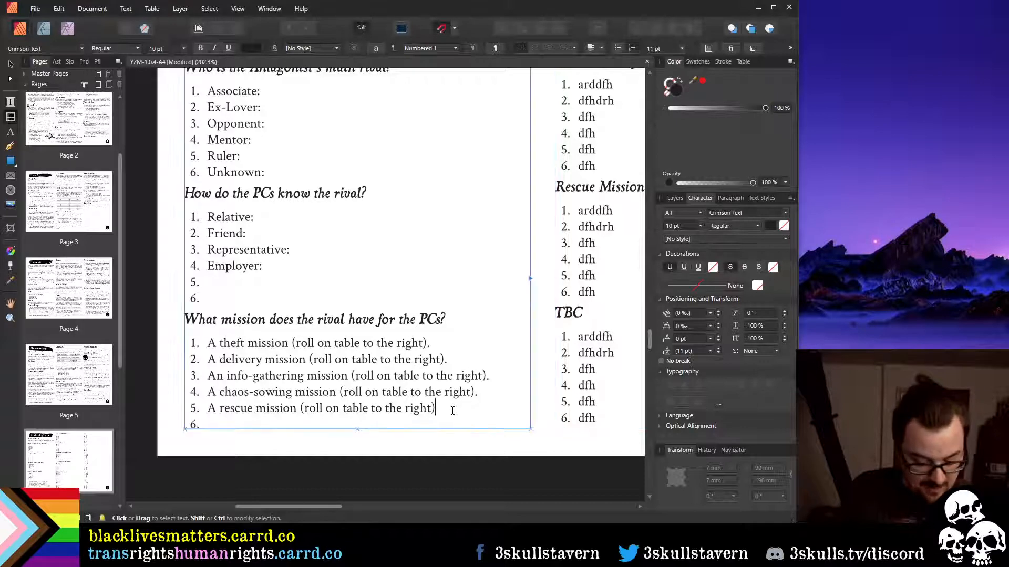
{"action": "type", "text": "."}
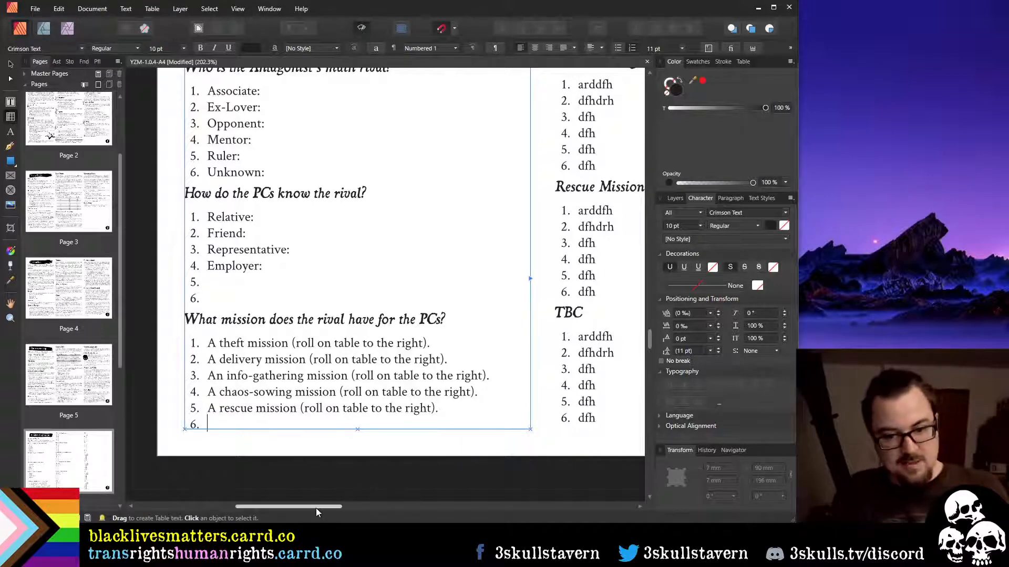
Review the Adventure Sparks tables, comparing the rival types with how the PCs know the rival and the entries still empty
{"action": "left_click_drag", "start_coordinate": [316, 507], "coordinate": [299, 486]}
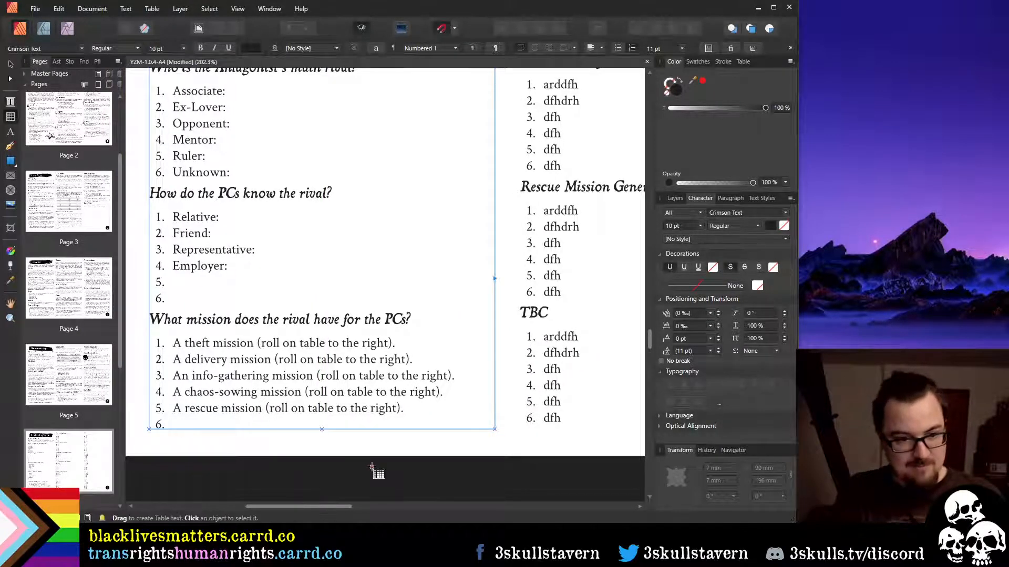
{"action": "scroll", "coordinate": [468, 468], "scroll_direction": "up", "scroll_amount": 1}
{"action": "scroll", "coordinate": [469, 468], "scroll_direction": "up", "scroll_amount": 4}
{"action": "scroll", "coordinate": [482, 460], "scroll_direction": "down", "scroll_amount": 3}
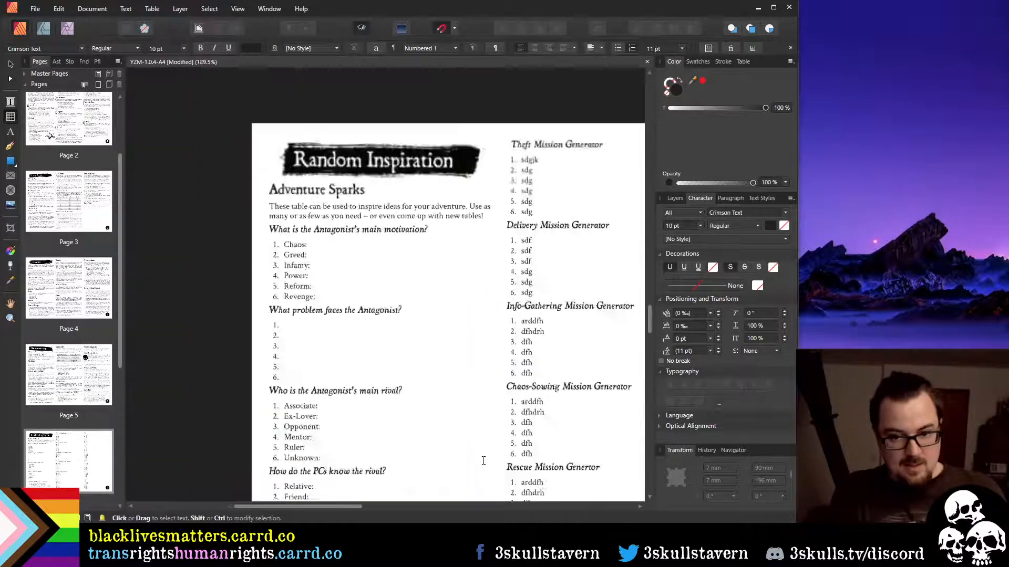
{"action": "scroll", "coordinate": [482, 456], "scroll_direction": "up", "scroll_amount": 1}
{"action": "scroll", "coordinate": [481, 456], "scroll_direction": "down", "scroll_amount": 4}
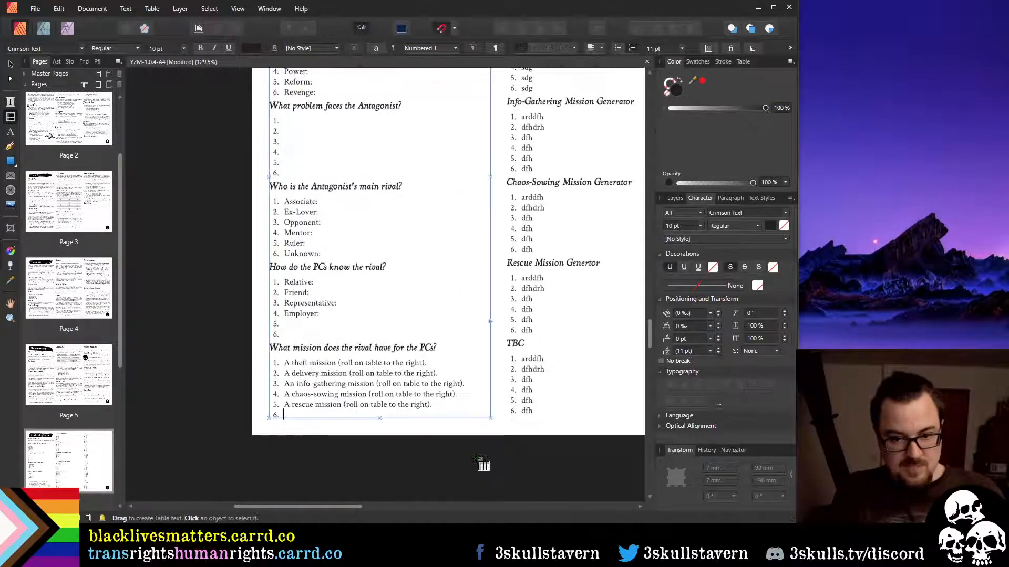
{"action": "left_click", "coordinate": [284, 415]}
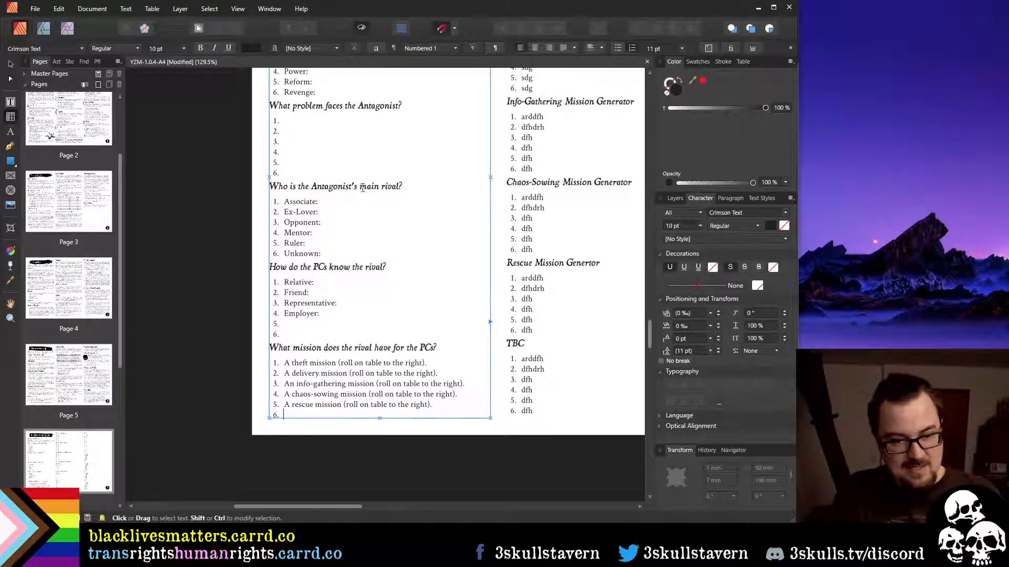
{"action": "double_click", "coordinate": [297, 202]}
{"action": "left_click", "coordinate": [317, 213]}
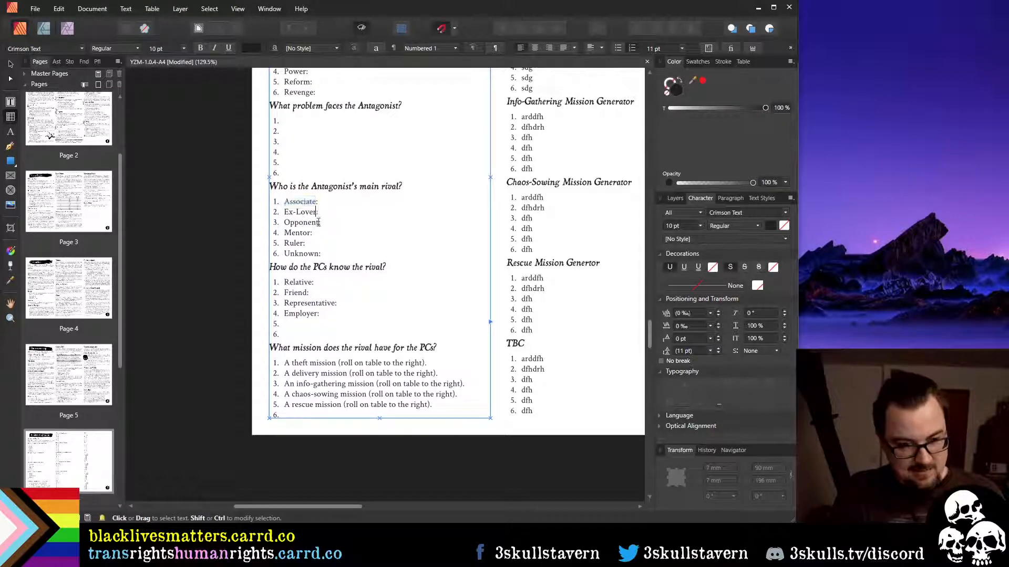
{"action": "double_click", "coordinate": [308, 234]}
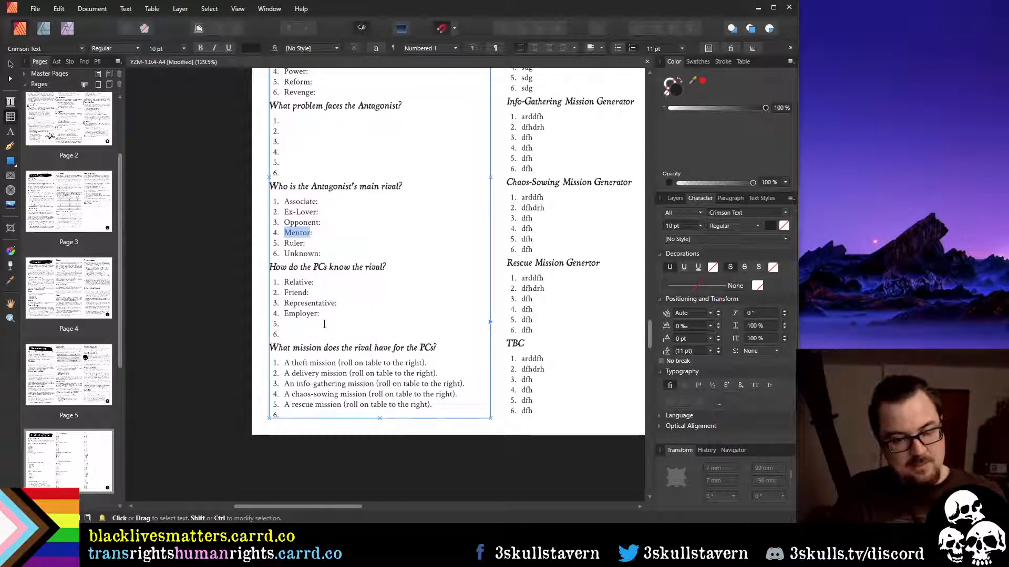
{"action": "scroll", "coordinate": [324, 324], "scroll_direction": "up", "scroll_amount": 3}
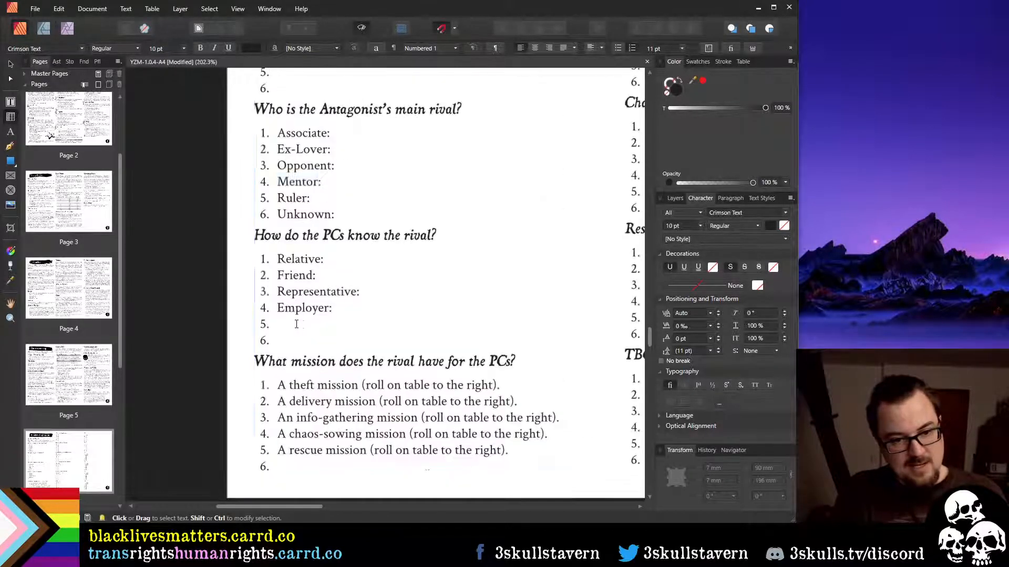
{"action": "left_click", "coordinate": [353, 324]}
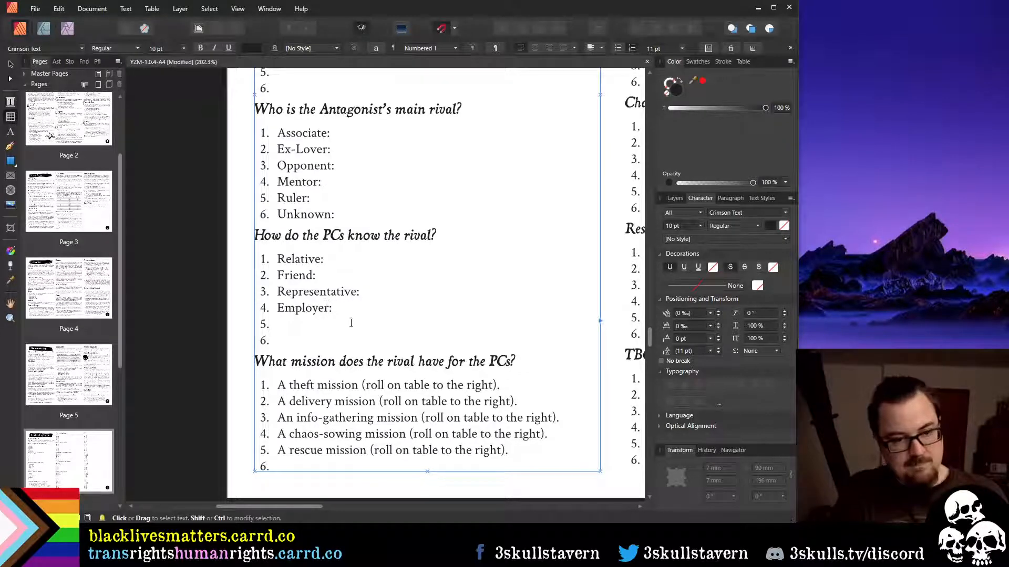
Extend the last "TBC" heading of the second column to "TBC Mission Generator"
{"action": "scroll", "coordinate": [414, 335], "scroll_direction": "down", "scroll_amount": 5}
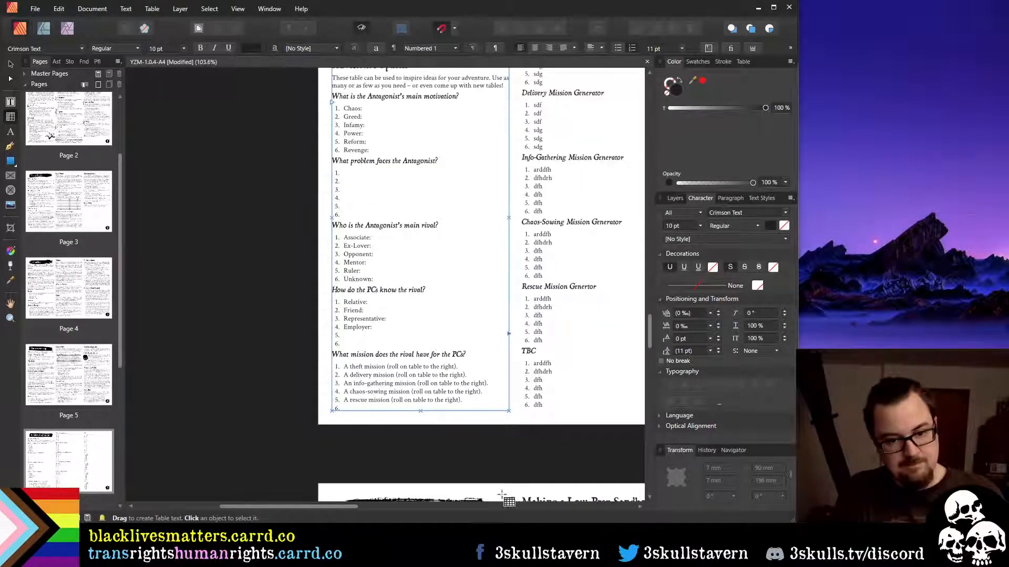
{"action": "left_click_drag", "start_coordinate": [271, 507], "coordinate": [341, 508]}
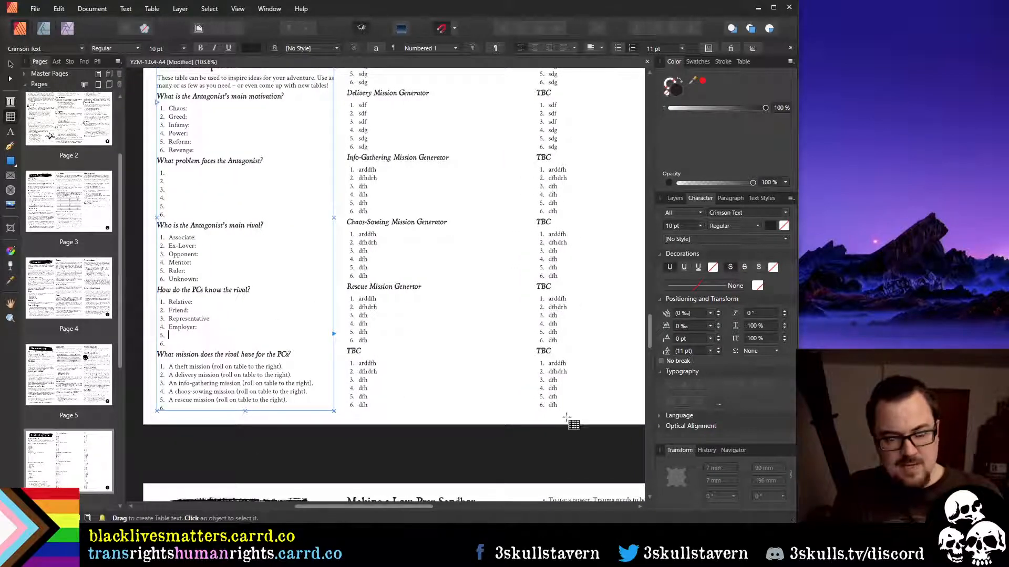
{"action": "scroll", "coordinate": [485, 352], "scroll_direction": "up", "scroll_amount": 2}
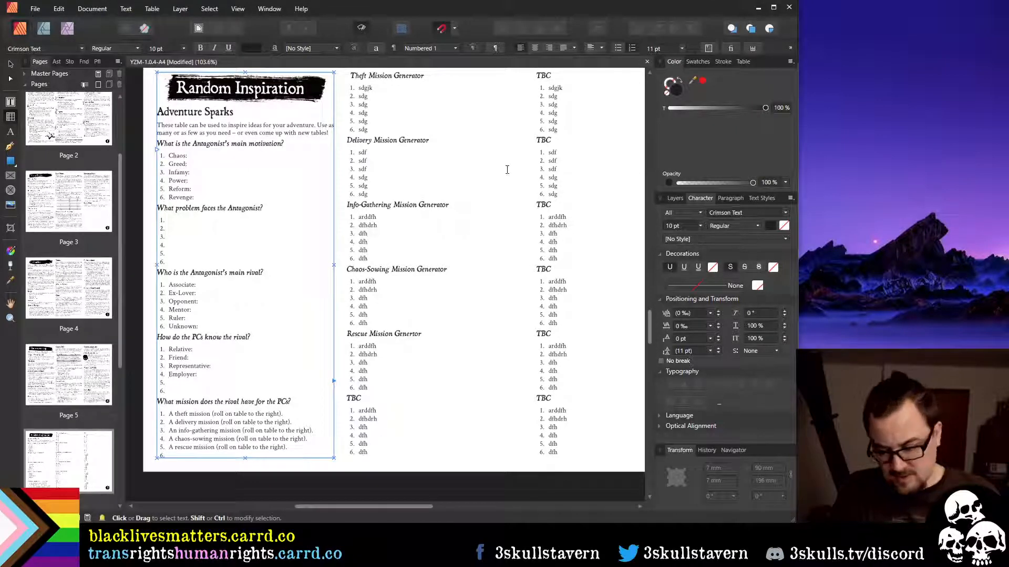
{"action": "scroll", "coordinate": [558, 111], "scroll_direction": "up", "scroll_amount": 1}
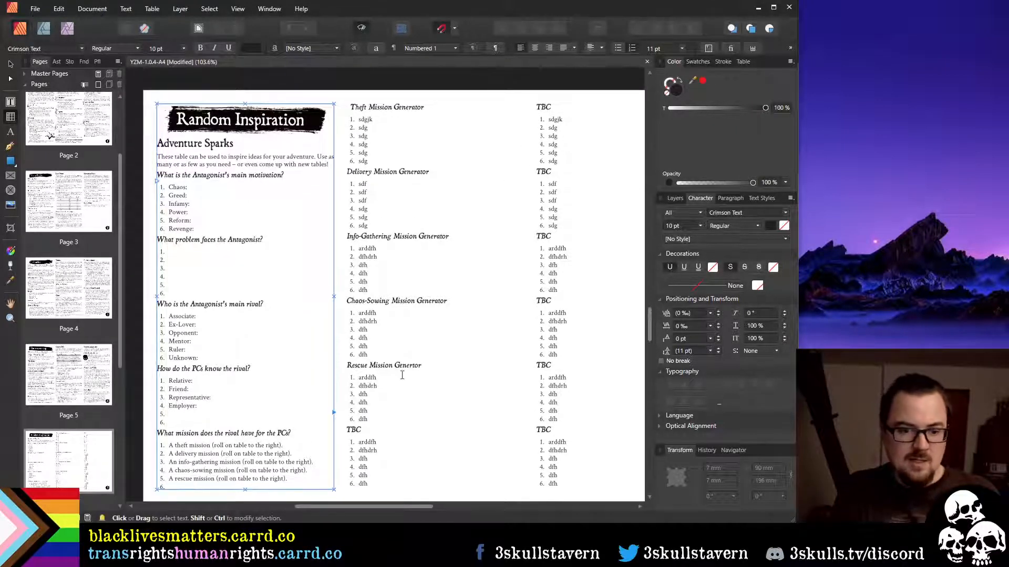
{"action": "left_click", "coordinate": [351, 432]}
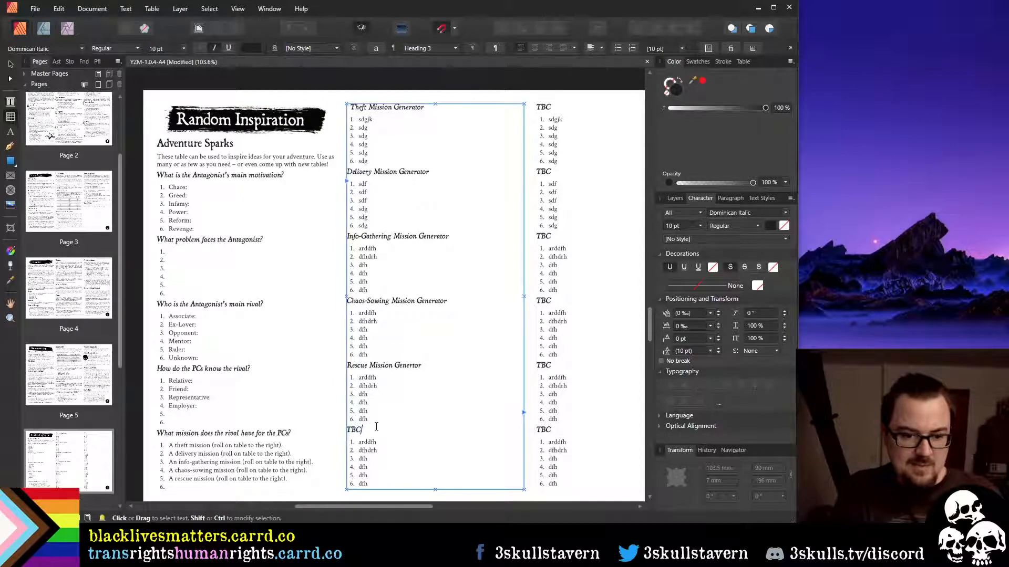
{"action": "type", "text": "M"}
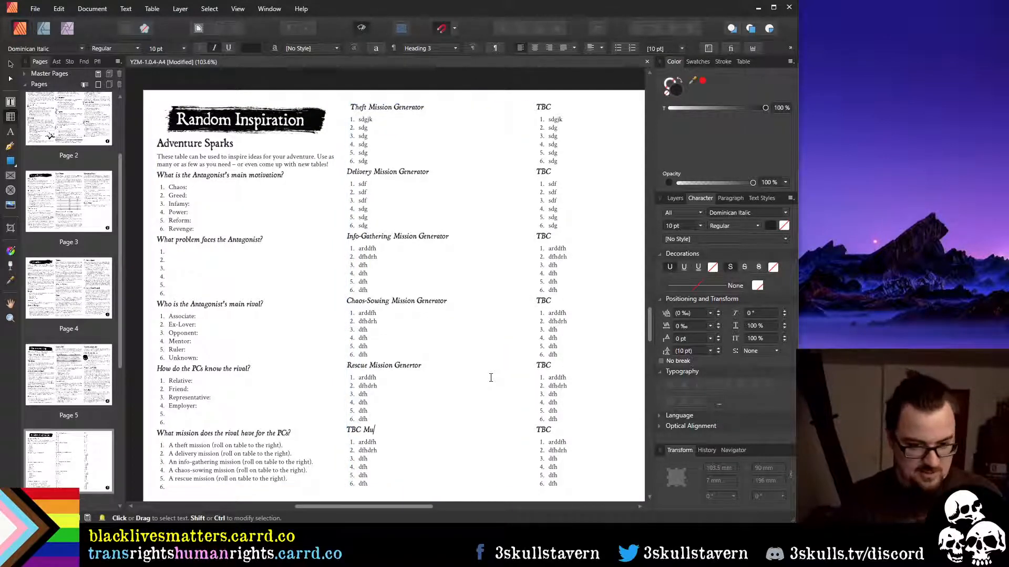
{"action": "type", "text": "issio"}
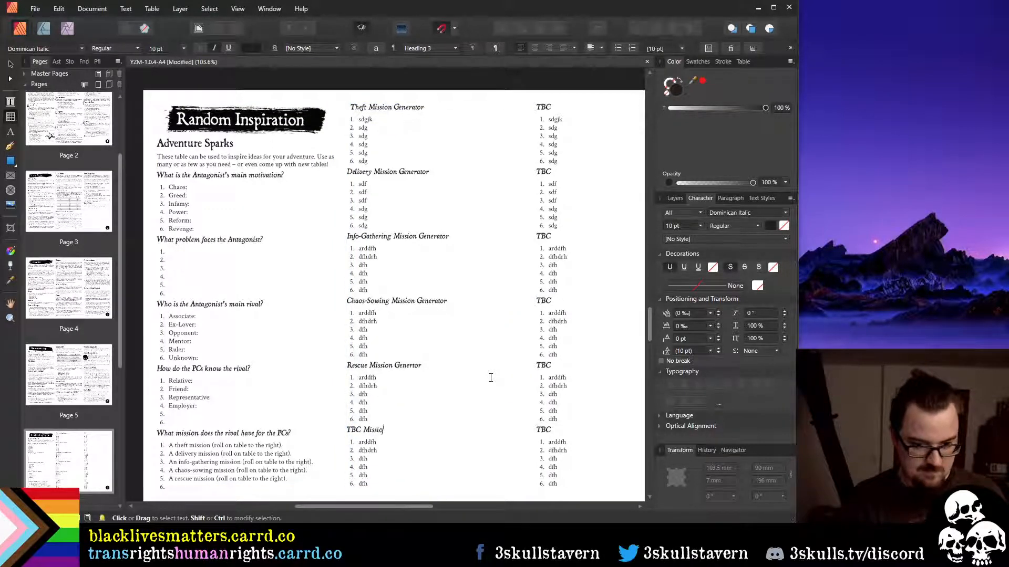
{"action": "type", "text": "n Generator"}
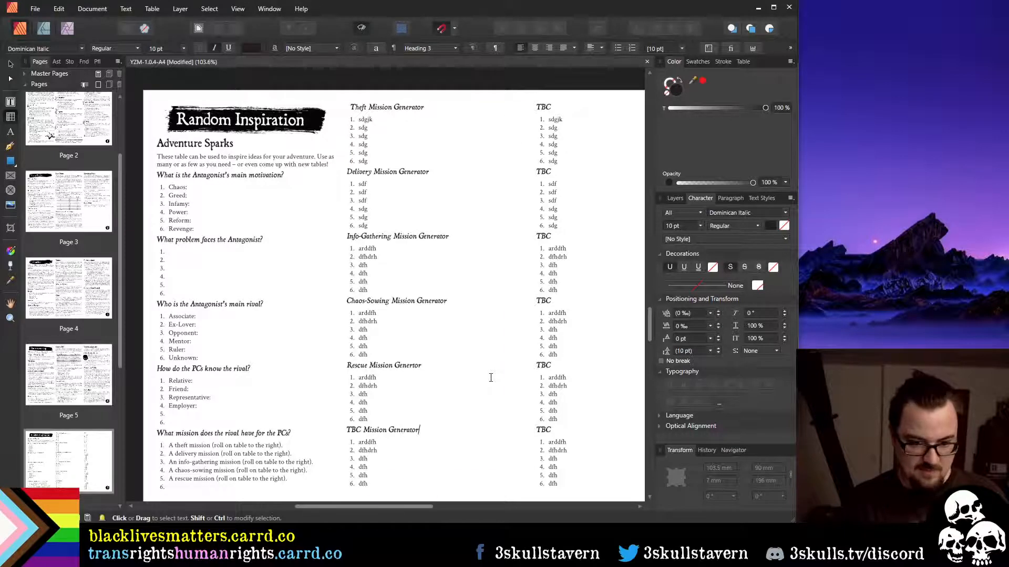
{"action": "key", "text": "Escape"}
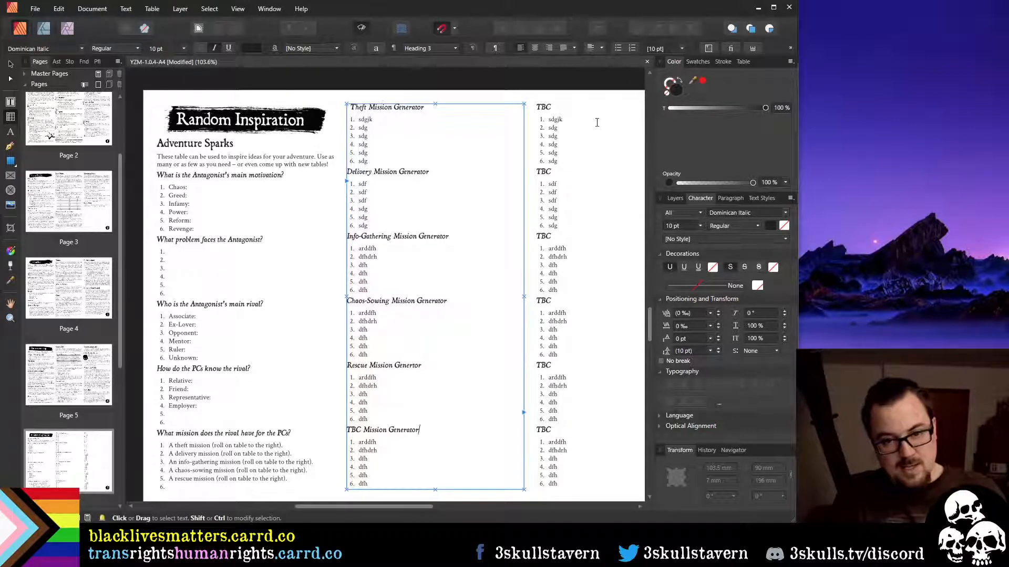
Replace the first "TBC" heading of the third column with "Locations in the City"
{"action": "double_click", "coordinate": [547, 108]}
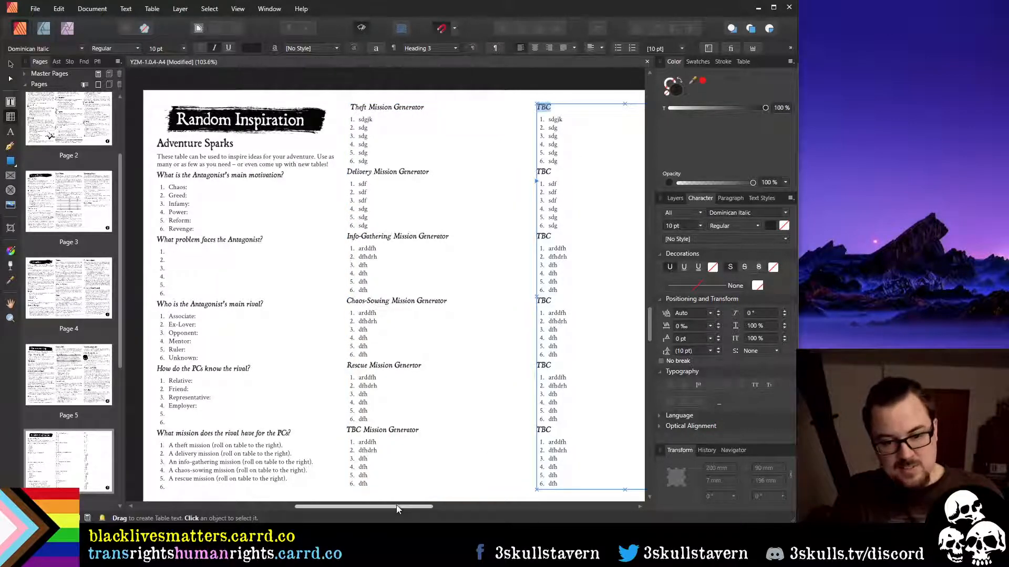
{"action": "left_click_drag", "start_coordinate": [396, 506], "coordinate": [427, 508]}
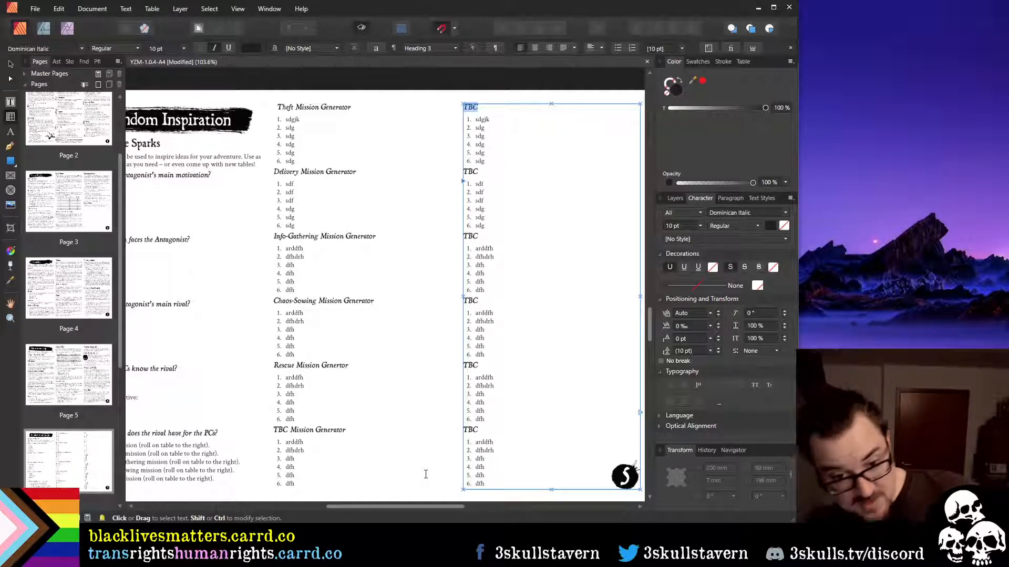
{"action": "type", "text": "Loc"}
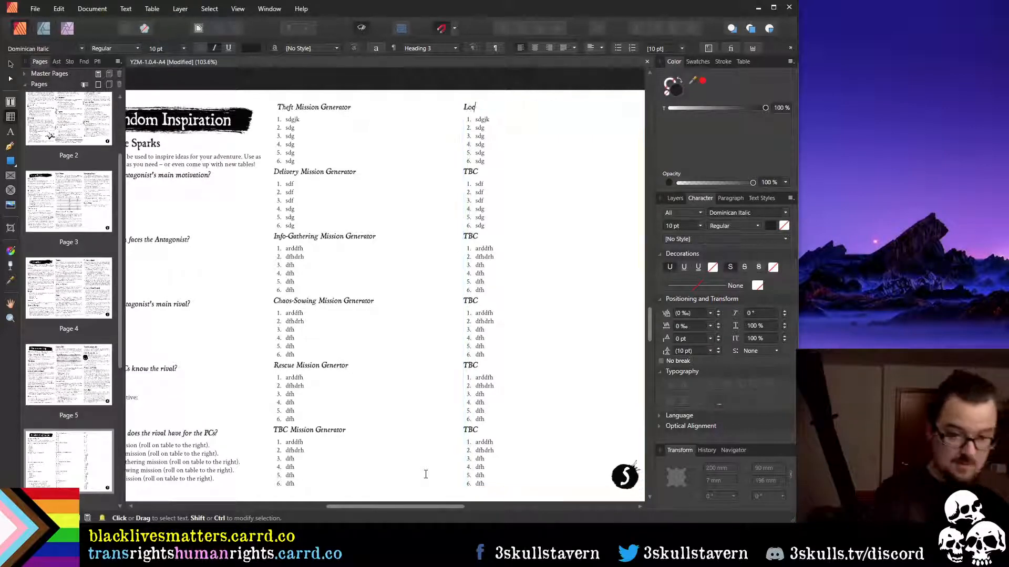
{"action": "type", "text": "ations in a"}
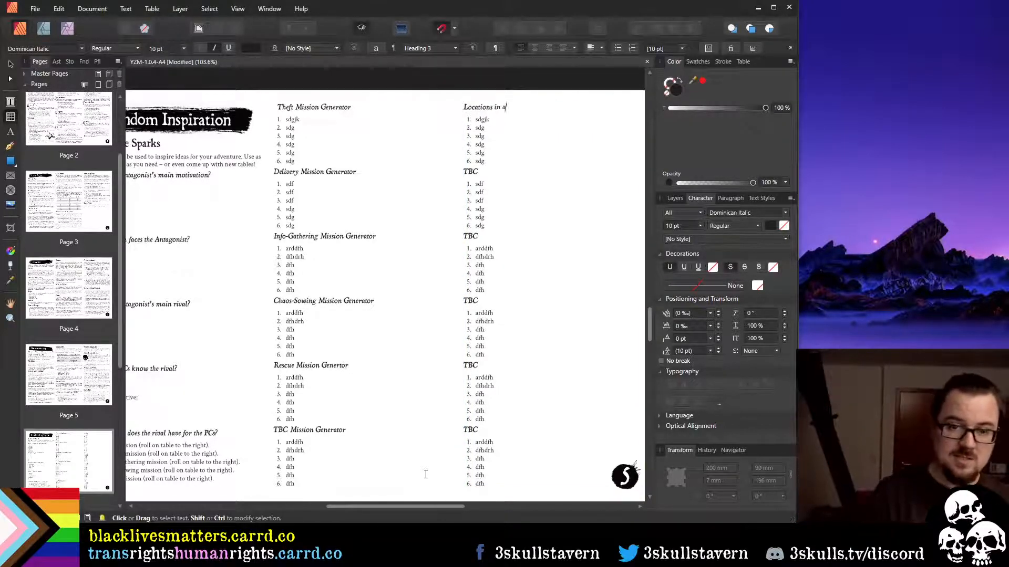
{"action": "key", "text": "BackSpace"}
{"action": "type", "text": "the City"}
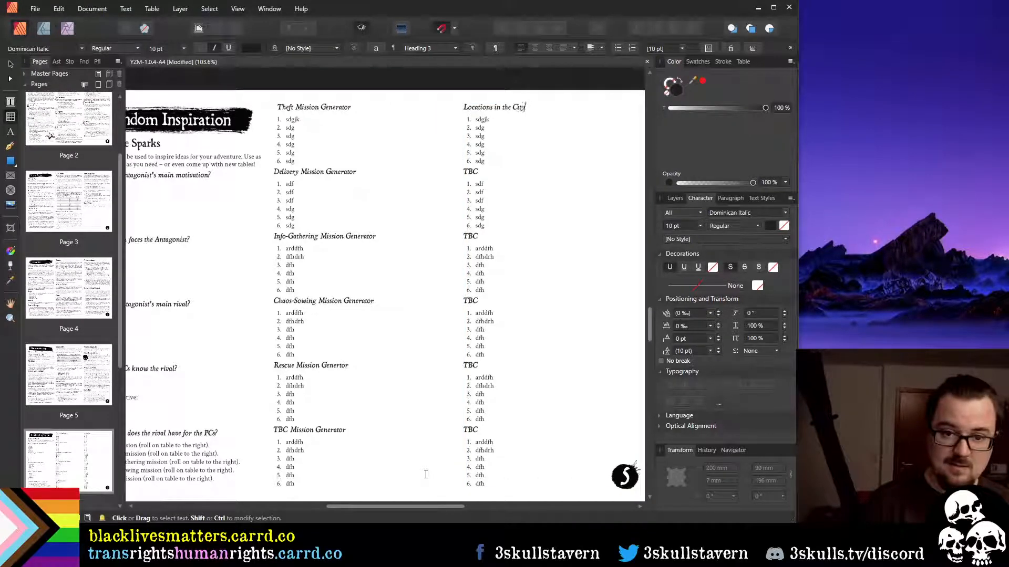
Replace the second "TBC" heading of the third column with "Locations in a Village"
{"action": "key", "text": "Down"}
{"action": "key", "text": "Down"}
{"action": "key", "text": "Down"}
{"action": "key", "text": "Down"}
{"action": "key", "text": "Down"}
{"action": "key", "text": "Down"}
{"action": "key", "text": "Down"}
{"action": "key", "text": "shift+Home"}
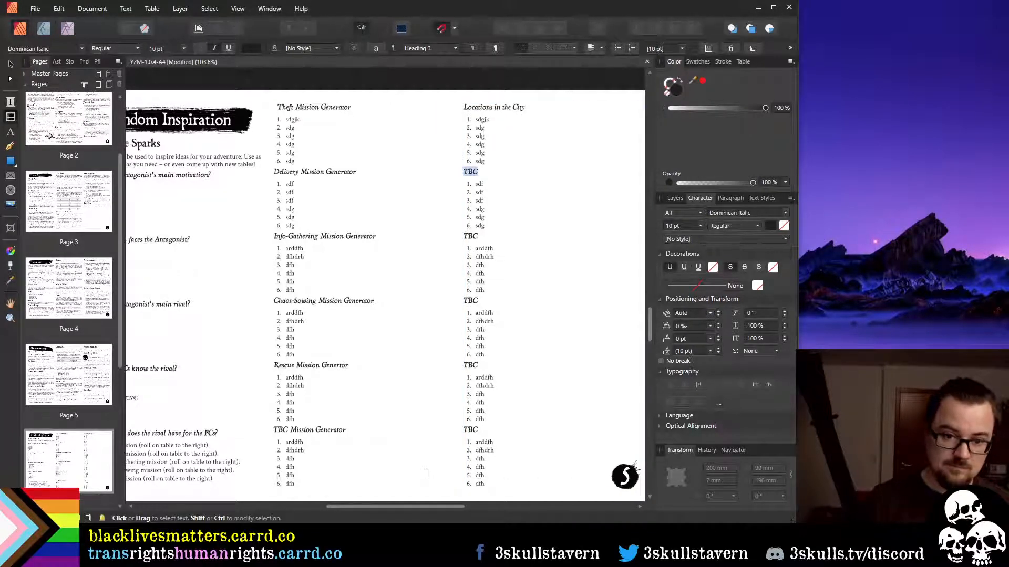
{"action": "type", "text": "Locations in "}
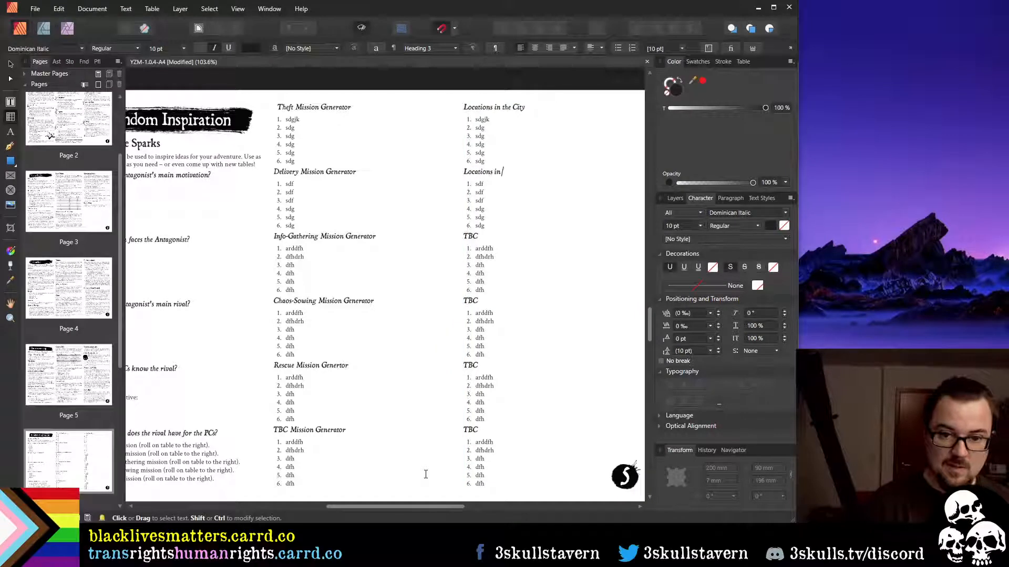
{"action": "type", "text": "a Village"}
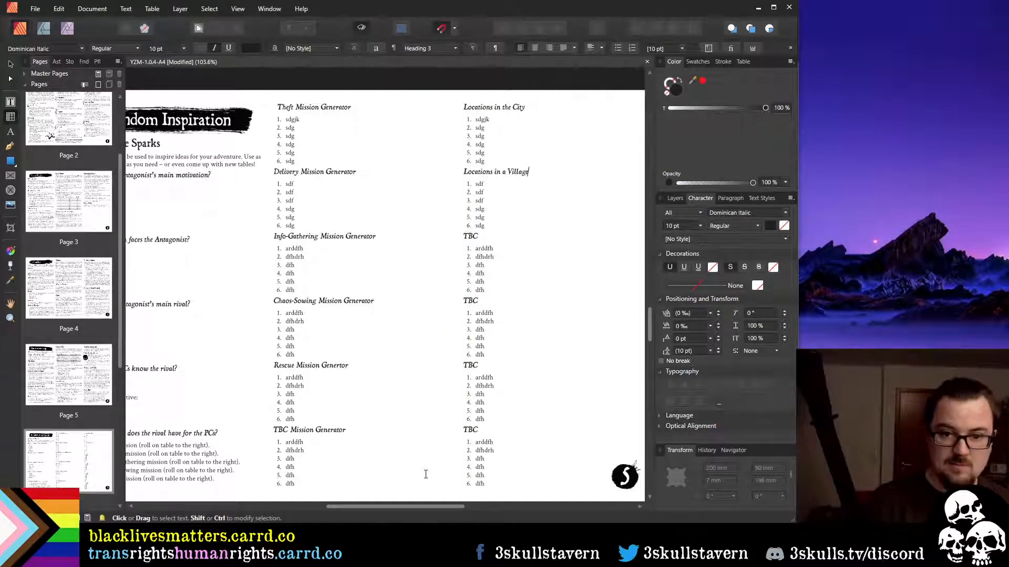
Reword the third column's first heading to "Locations in a City"
{"action": "key", "text": "Up"}
{"action": "key", "text": "Up"}
{"action": "key", "text": "Up"}
{"action": "key", "text": "Up"}
{"action": "key", "text": "Left"}
{"action": "key", "text": "Left"}
{"action": "key", "text": "Left"}
{"action": "key", "text": "Left"}
{"action": "key", "text": "Left"}
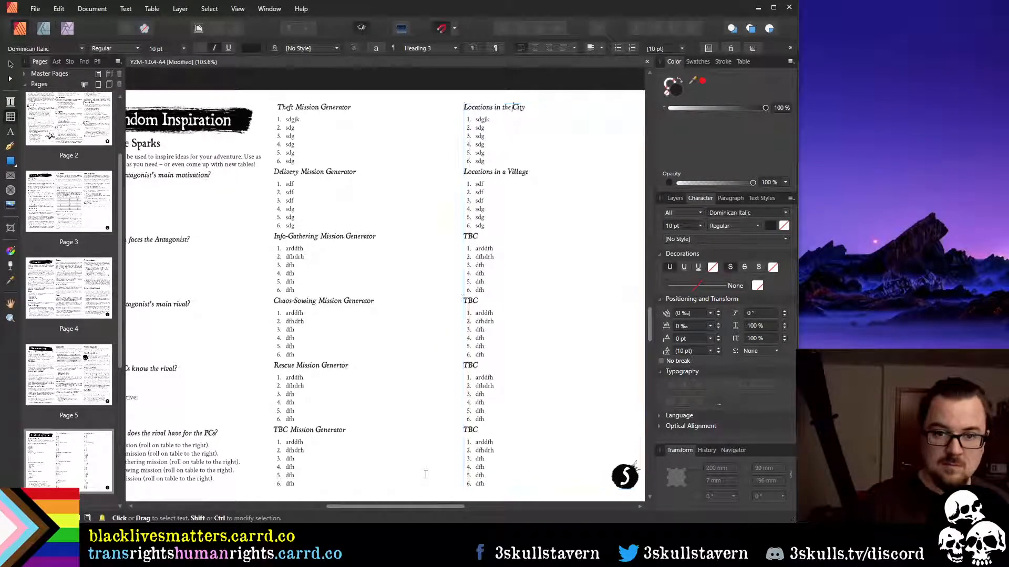
{"action": "key", "text": "ctrl+shift+Left"}
{"action": "type", "text": "a"}
Replace the "TBC" heading below the village locations list with "Locations in the Wilderness"
{"action": "key", "text": "Down"}
{"action": "key", "text": "Down"}
{"action": "key", "text": "Down"}
{"action": "key", "text": "Down"}
{"action": "key", "text": "Down"}
{"action": "key", "text": "Down"}
{"action": "key", "text": "Down"}
{"action": "key", "text": "Down"}
{"action": "key", "text": "Down"}
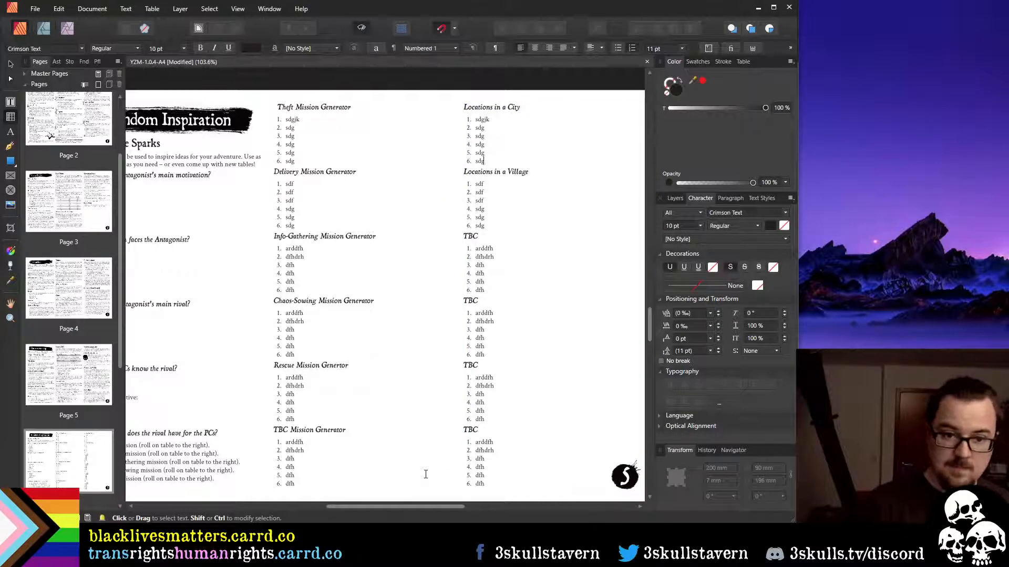
{"action": "key", "text": "Down"}
{"action": "key", "text": "Down"}
{"action": "key", "text": "shift+Home"}
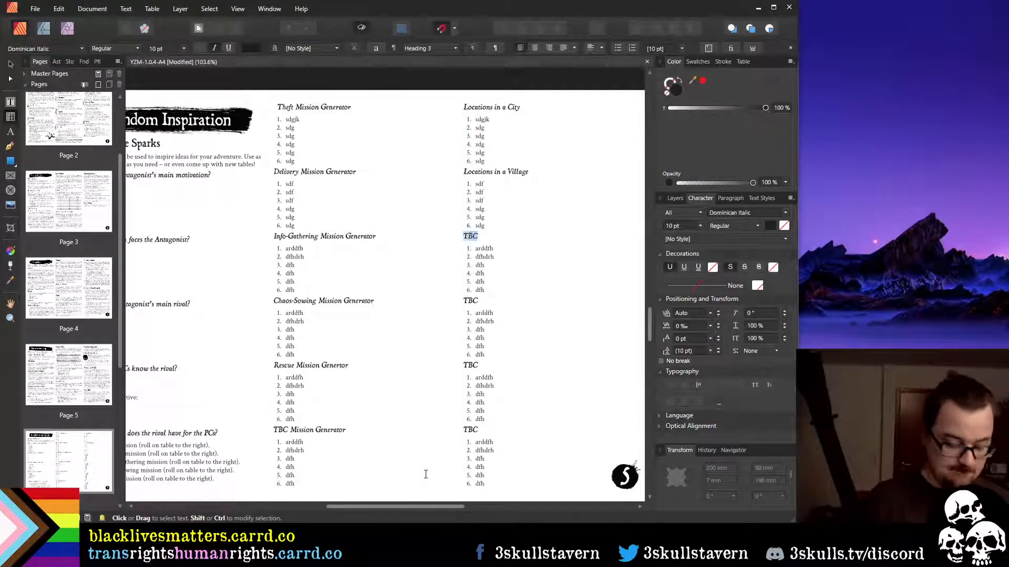
{"action": "type", "text": "Locations in t"}
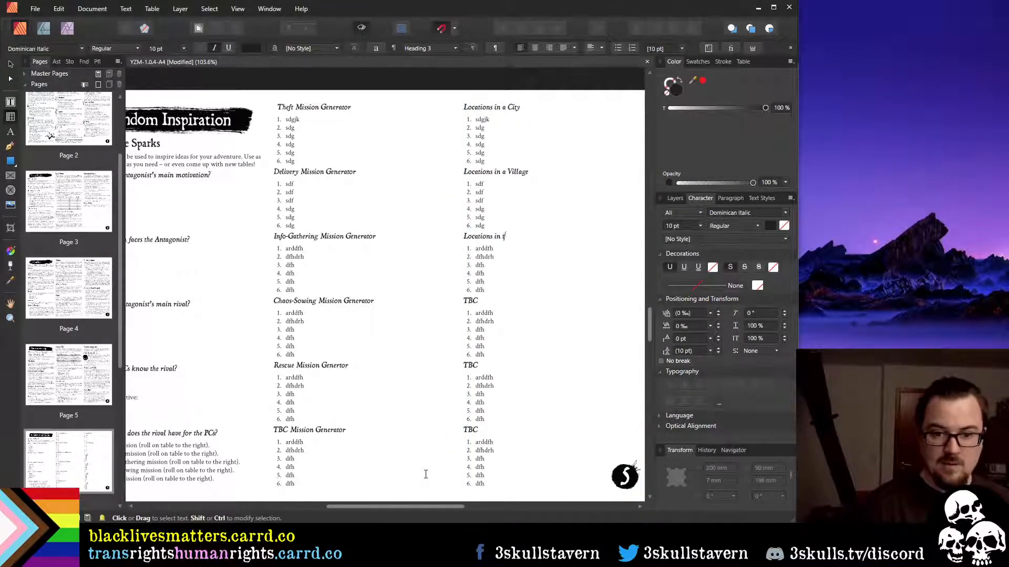
{"action": "type", "text": "he Wilderness"}
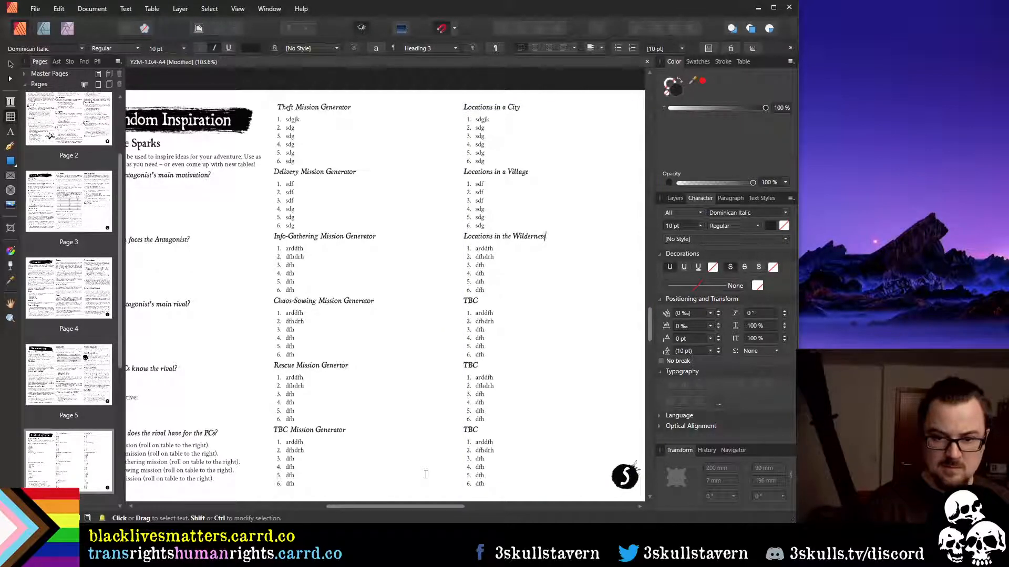
Replace the "TBC" heading below the wilderness locations list with "Locations"
{"action": "key", "text": "Down"}
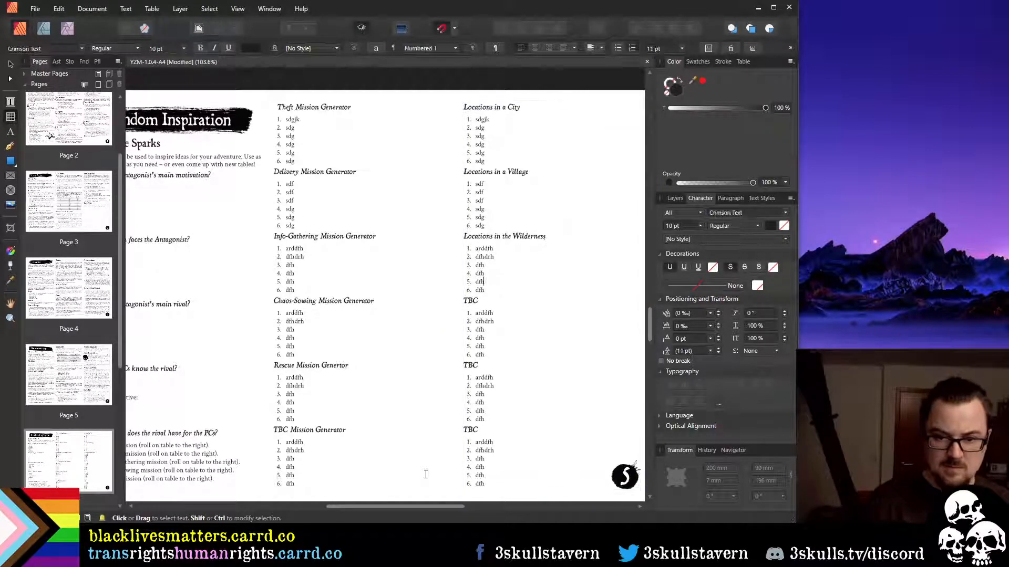
{"action": "key", "text": "Down"}
{"action": "key", "text": "Down"}
{"action": "key", "text": "shift+Home"}
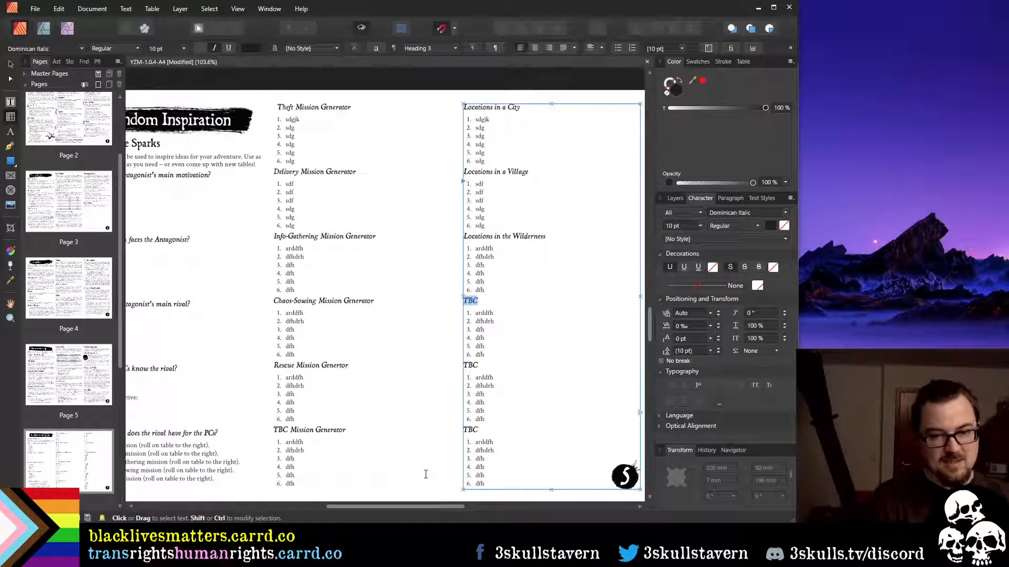
{"action": "type", "text": "Locations"}
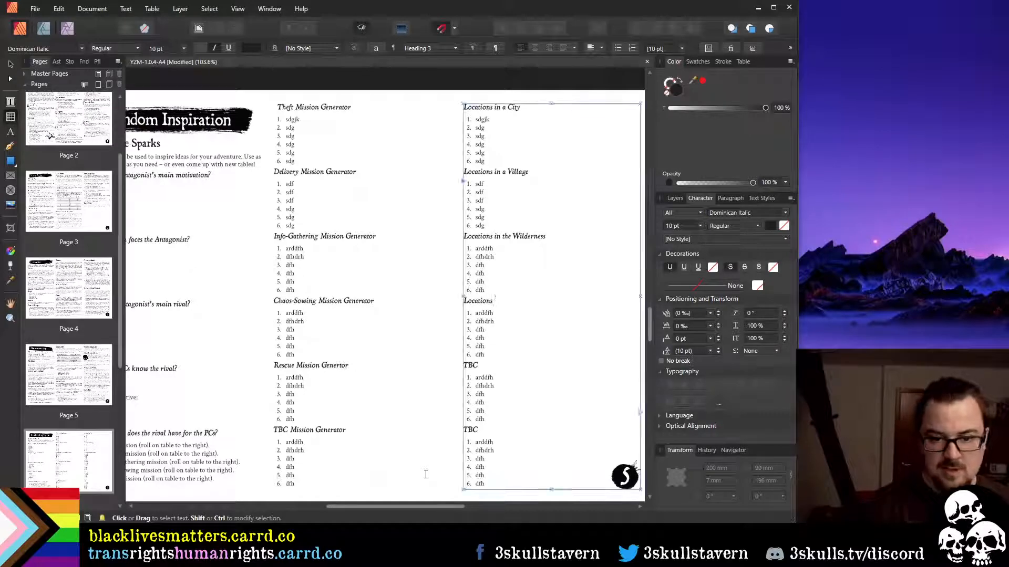
{"action": "key", "text": "ctrl+Home"}
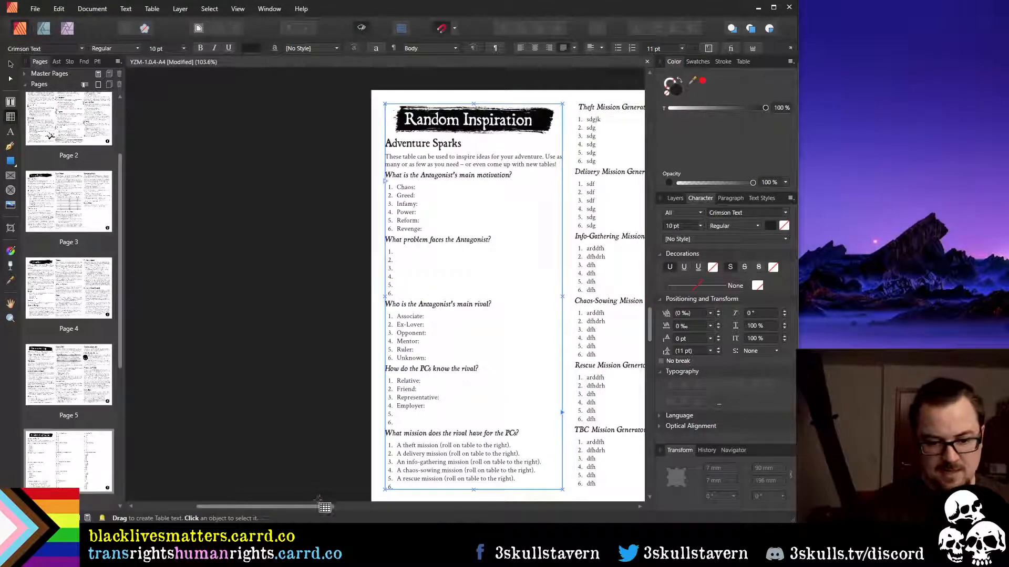
{"action": "left_click_drag", "start_coordinate": [318, 506], "coordinate": [488, 514]}
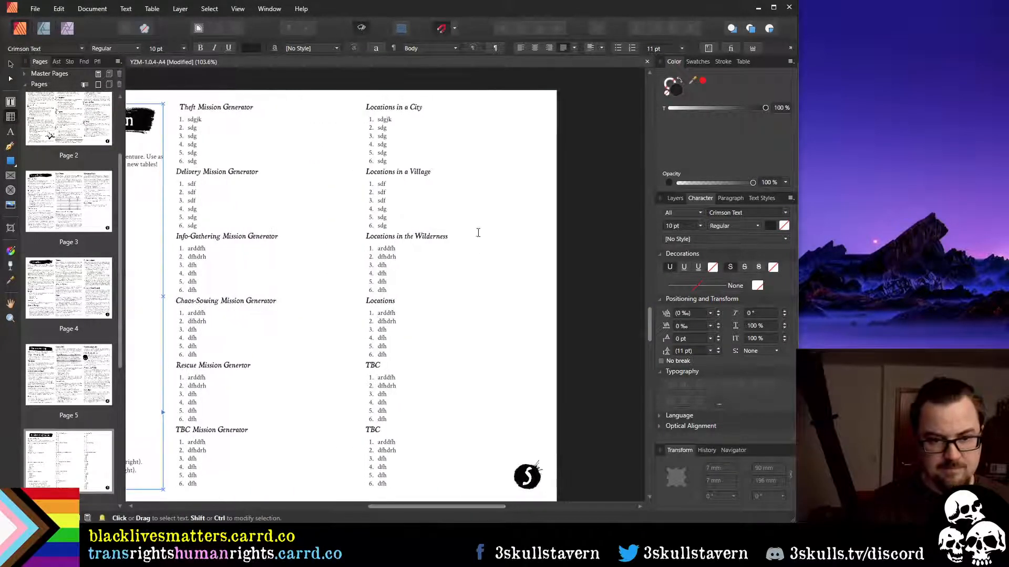
{"action": "left_click", "coordinate": [430, 237]}
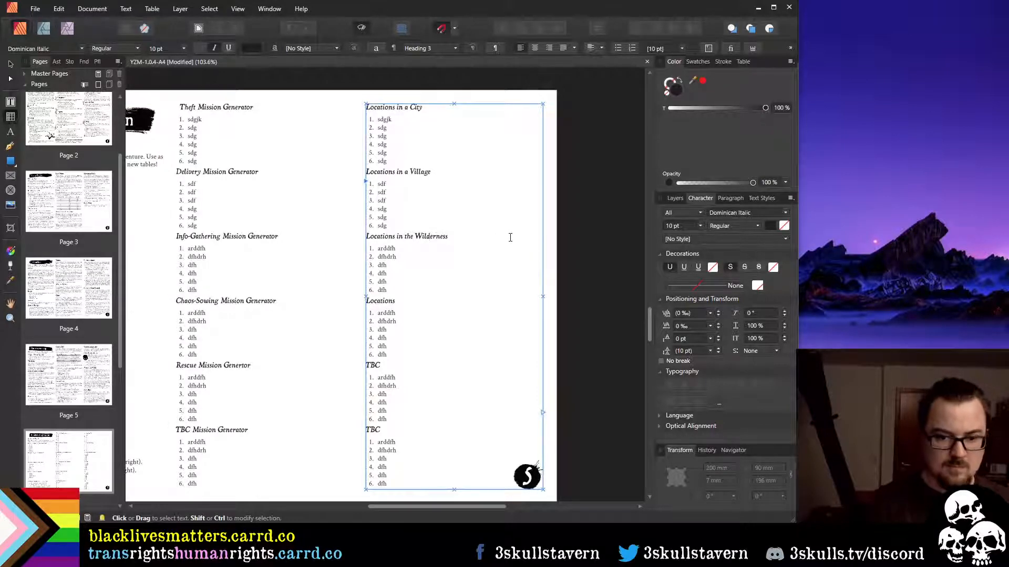
{"action": "key", "text": "Down"}
{"action": "key", "text": "Down"}
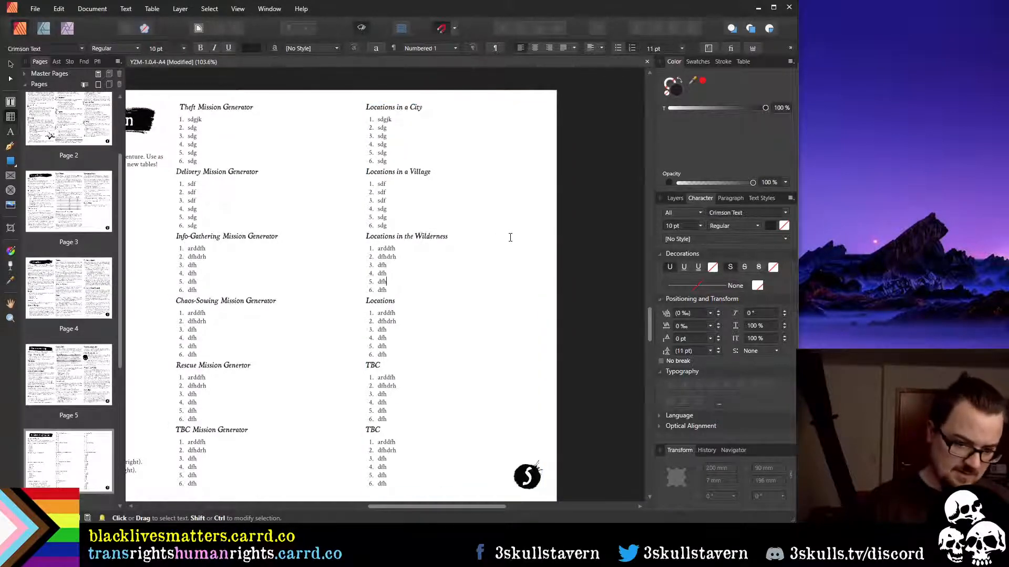
{"action": "key", "text": "Down"}
{"action": "key", "text": "Down"}
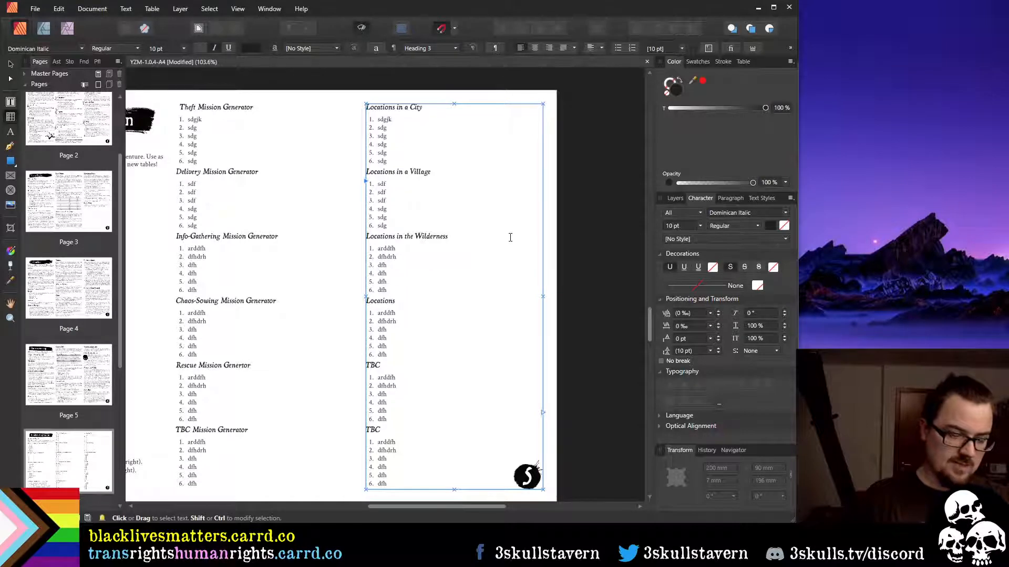
Reword the village locations heading to "Locations in a Remote Settlement"
{"action": "key", "text": "Up"}
{"action": "key", "text": "Up"}
{"action": "key", "text": "Up"}
{"action": "key", "text": "Up"}
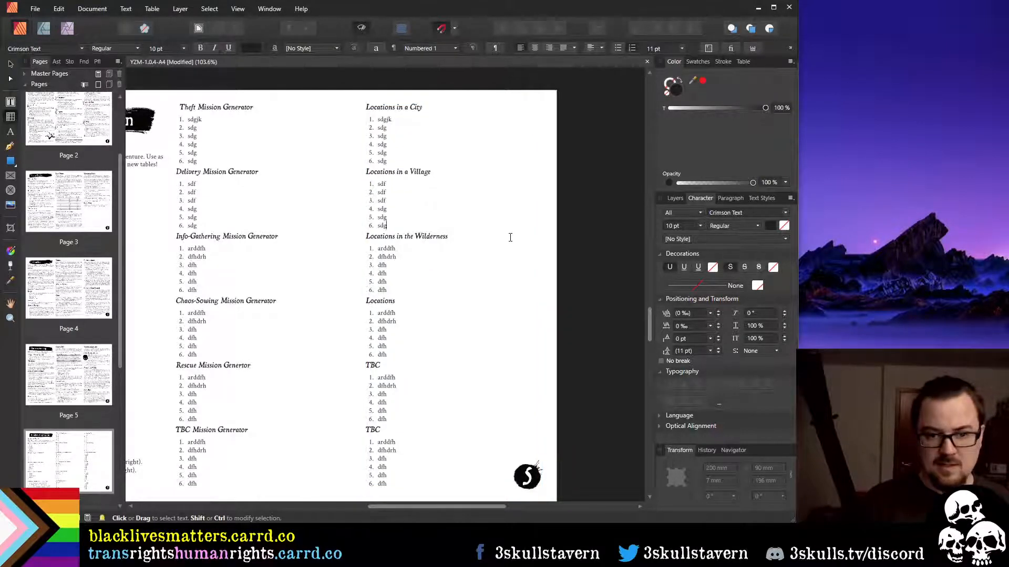
{"action": "key", "text": "Up"}
{"action": "key", "text": "Up"}
{"action": "key", "text": "Up"}
{"action": "key", "text": "Up"}
{"action": "key", "text": "Up"}
{"action": "key", "text": "Up"}
{"action": "key", "text": "Up"}
{"action": "key", "text": "Down"}
{"action": "key", "text": "Right"}
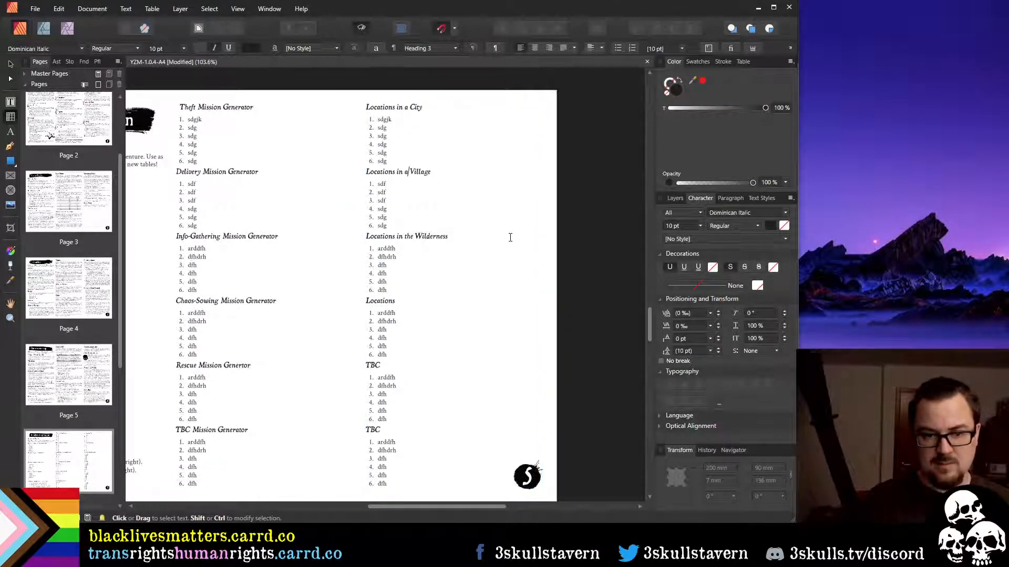
{"action": "key", "text": "shift+End"}
{"action": "type", "text": "Remote"}
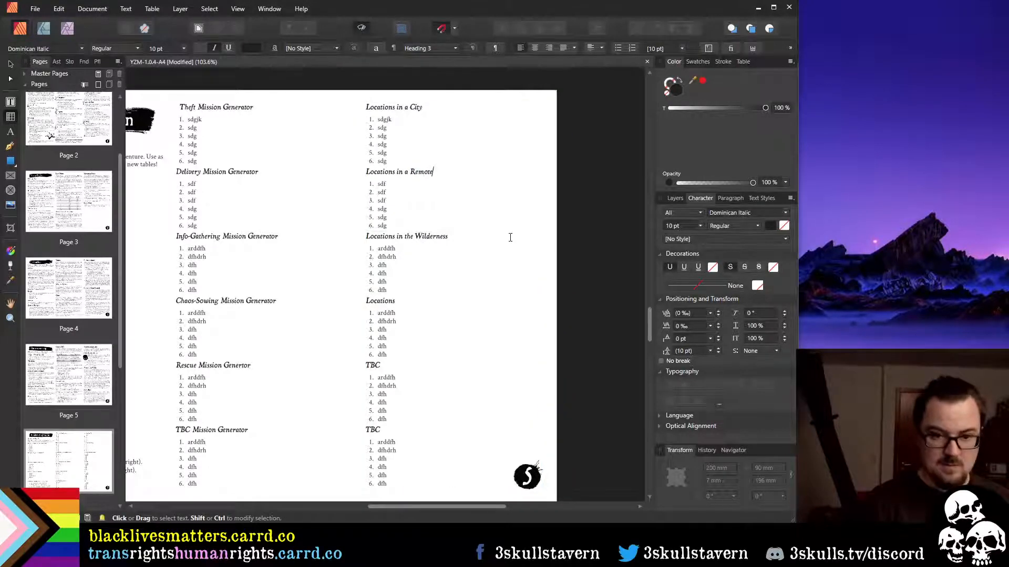
{"action": "type", "text": " Settle"}
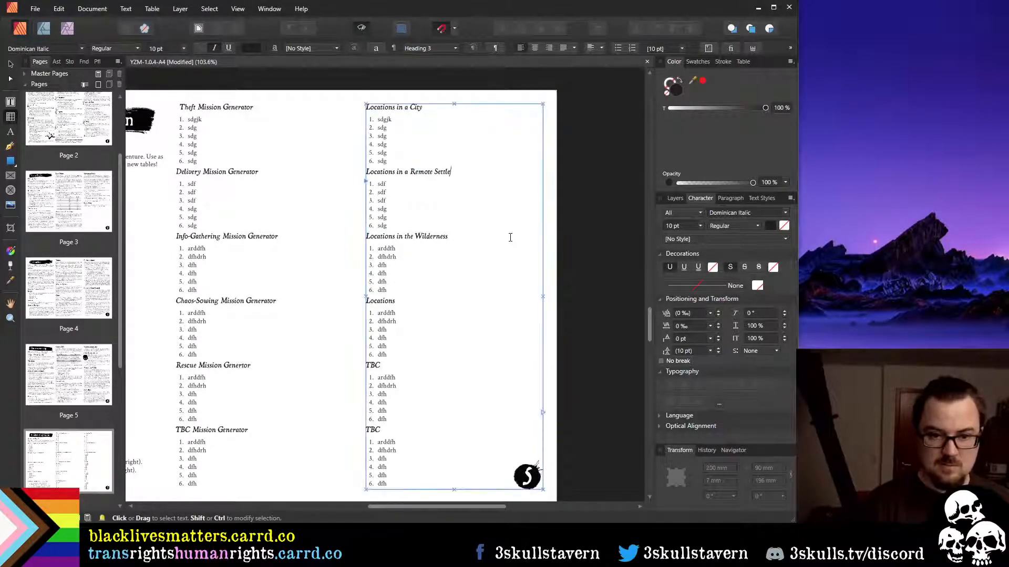
{"action": "type", "text": "ment"}
Set the unfinished "Locations" heading below the wilderness list back to "TBC"
{"action": "key", "text": "Down"}
{"action": "key", "text": "Down"}
{"action": "key", "text": "Down"}
{"action": "key", "text": "Down"}
{"action": "key", "text": "Down"}
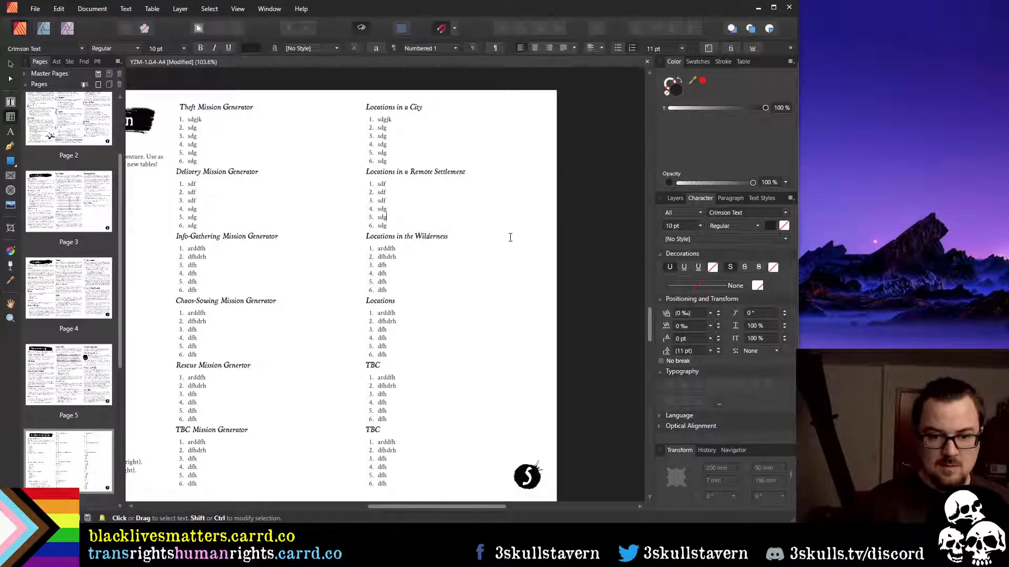
{"action": "key", "text": "Down"}
{"action": "key", "text": "Down"}
{"action": "key", "text": "Down"}
{"action": "key", "text": "Down"}
{"action": "key", "text": "Down"}
{"action": "key", "text": "Down"}
{"action": "key", "text": "Down"}
{"action": "key", "text": "Down"}
{"action": "key", "text": "Down"}
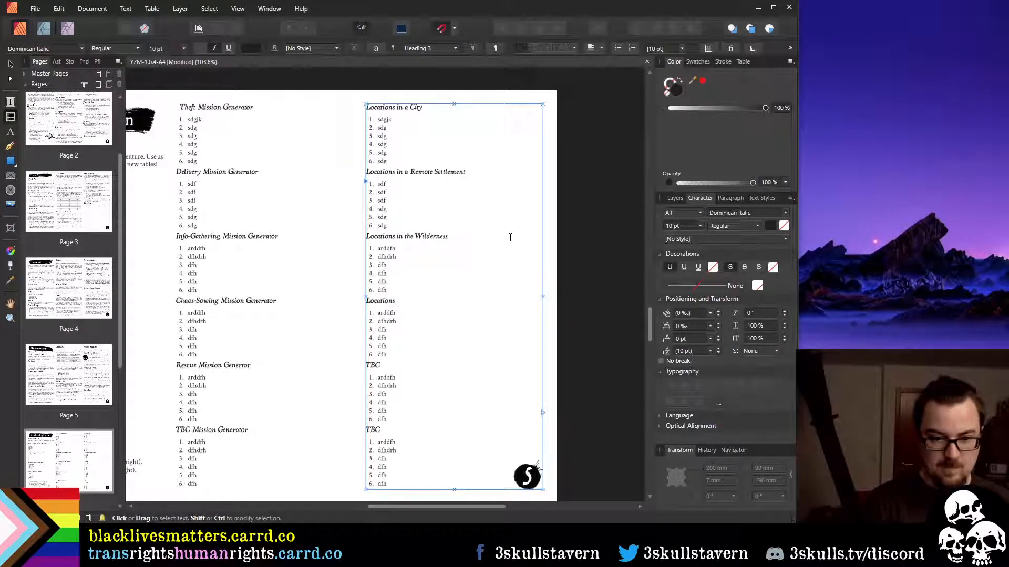
{"action": "key", "text": "shift+Home"}
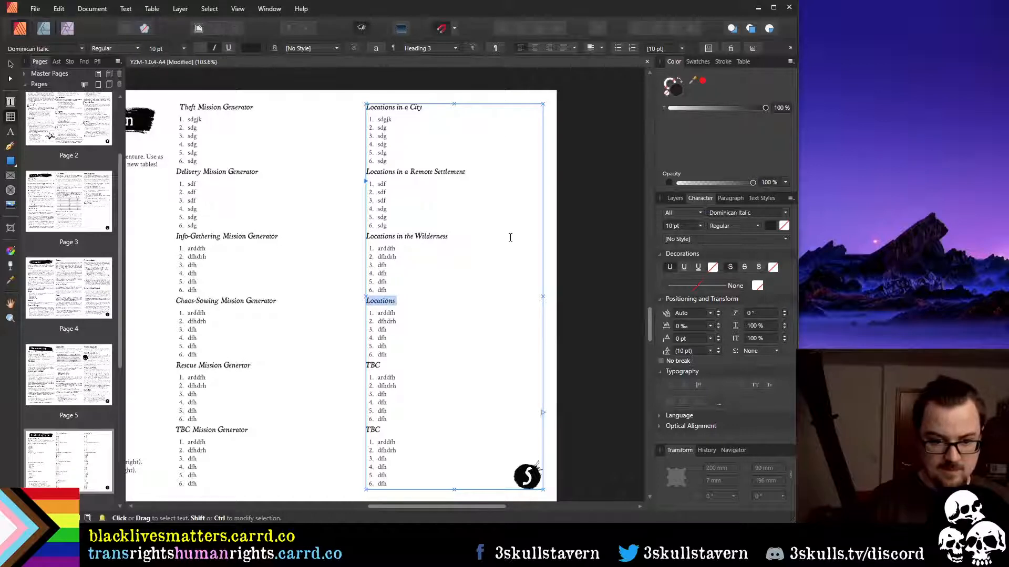
{"action": "type", "text": "TBC"}
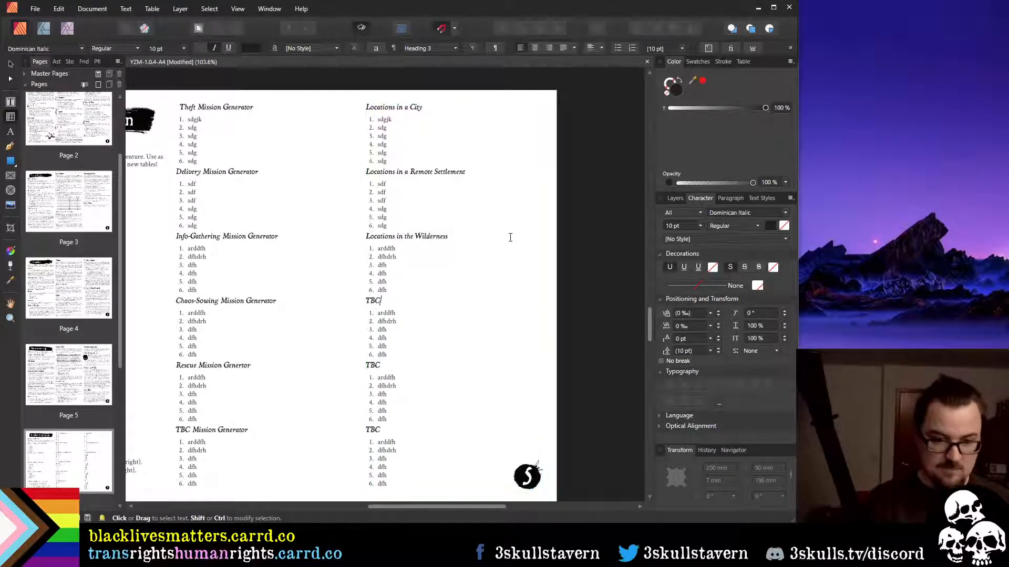
Clear the placeholder text from entries 6 and 5 of the "Locations in the Wilderness" list, keeping their numbers
{"action": "key", "text": "Up"}
{"action": "key", "text": "End"}
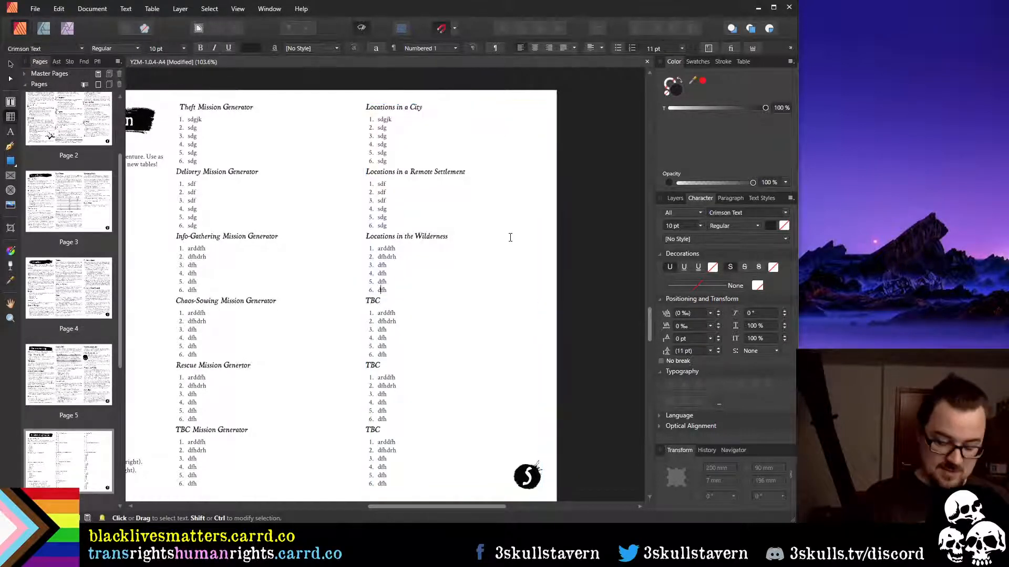
{"action": "key", "text": "BackSpace"}
{"action": "key", "text": "BackSpace"}
{"action": "key", "text": "BackSpace"}
{"action": "key", "text": "Up"}
{"action": "key", "text": "Delete"}
{"action": "key", "text": "Delete"}
{"action": "key", "text": "Delete"}
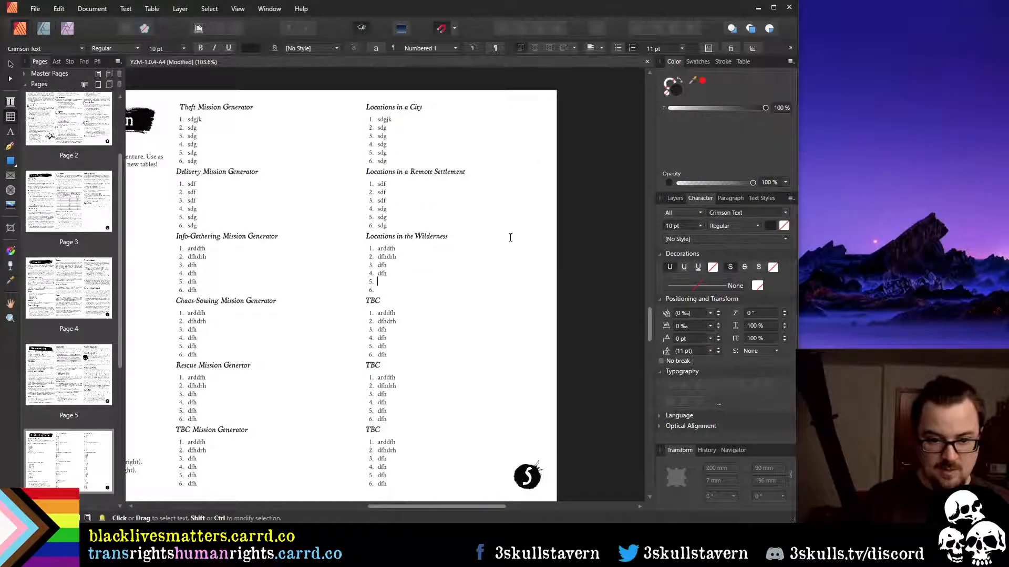
Try to clear the placeholder text from entry 4 of the "Locations in the Wilderness" list
{"action": "key", "text": "Up"}
{"action": "key", "text": "Delete"}
{"action": "key", "text": "Delete"}
{"action": "key", "text": "Delete"}
{"action": "key", "text": "Delete"}
{"action": "key", "text": "Up"}
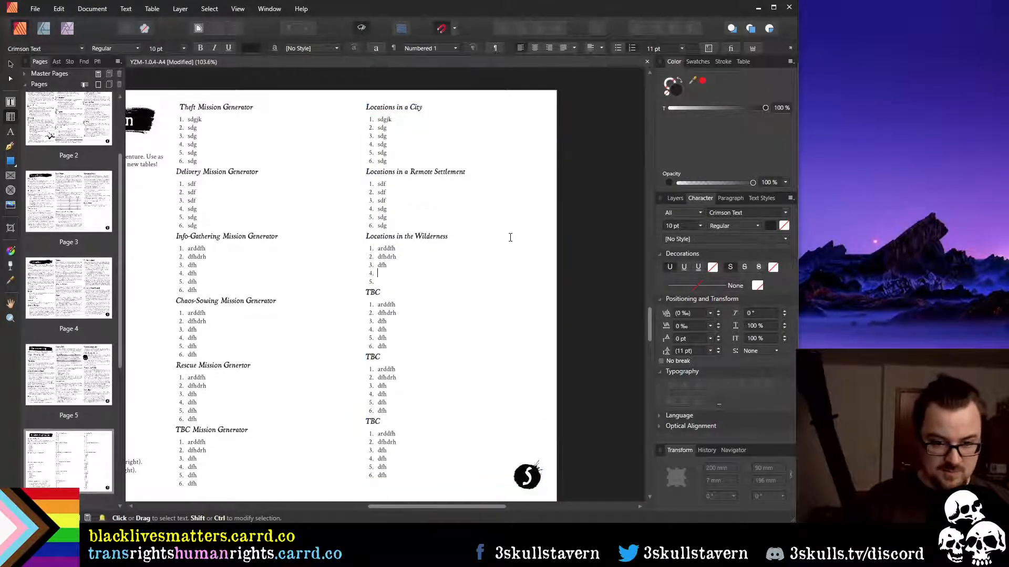
{"action": "key", "text": "BackSpace"}
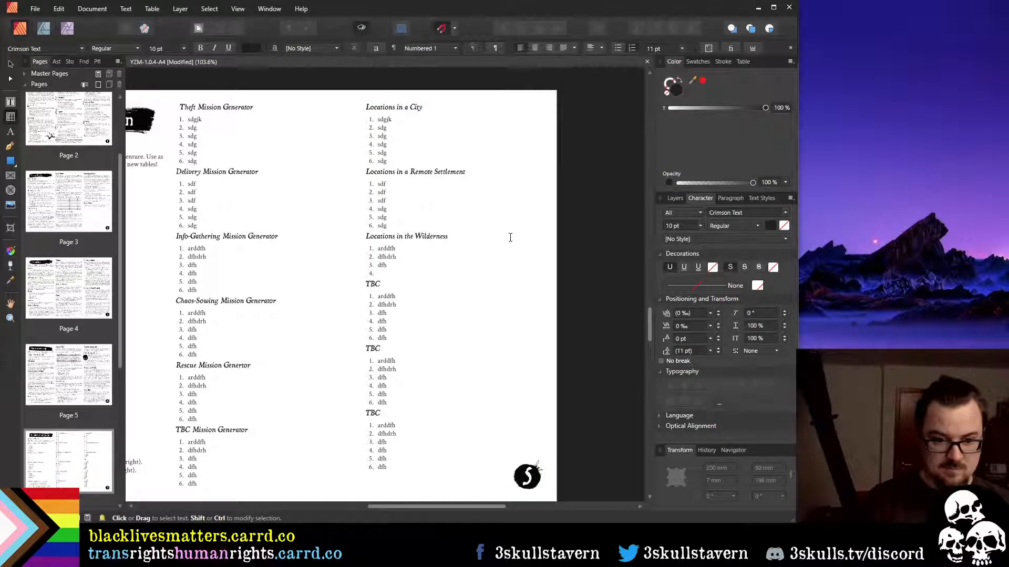
{"action": "key", "text": "Return"}
{"action": "key", "text": "BackSpace"}
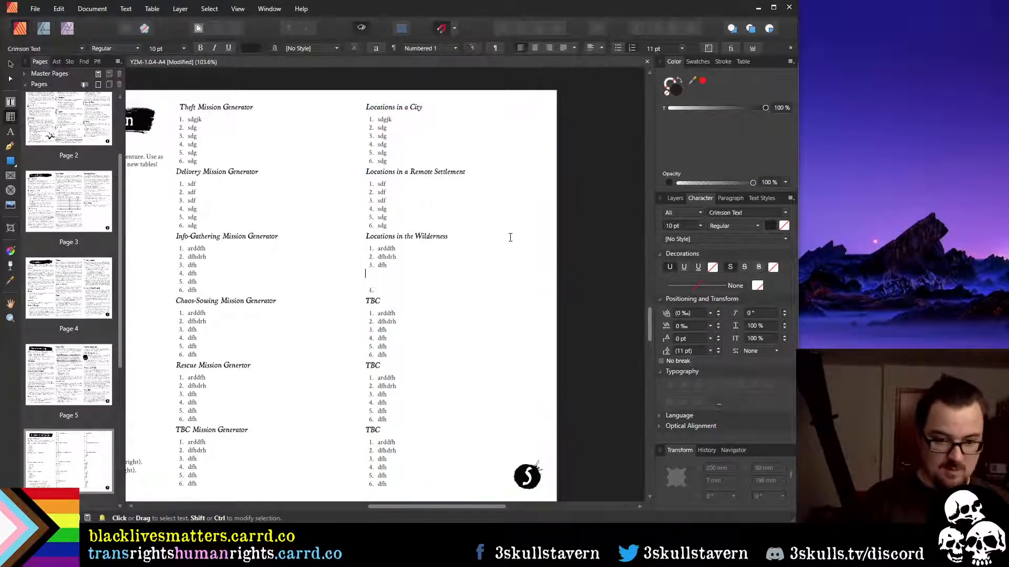
{"action": "key", "text": "BackSpace"}
{"action": "key", "text": "Return"}
{"action": "key", "text": "Return"}
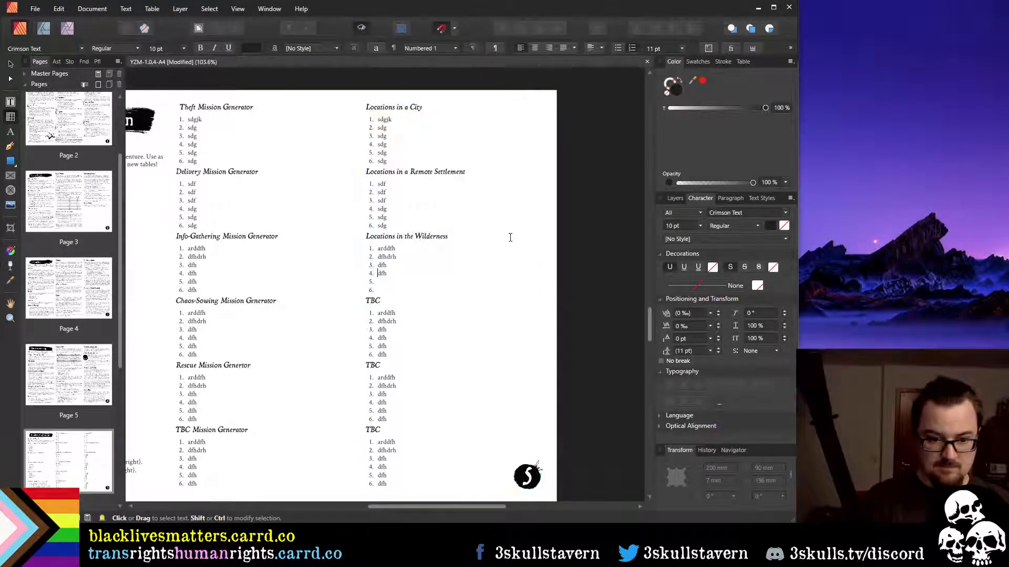
Clear the placeholder text from entries 4 to 1 of the "Locations in the Wilderness" list, keeping their numbers
{"action": "key", "text": "Up"}
{"action": "key", "text": "Up"}
{"action": "key", "text": "Delete"}
{"action": "key", "text": "Delete"}
{"action": "key", "text": "Up"}
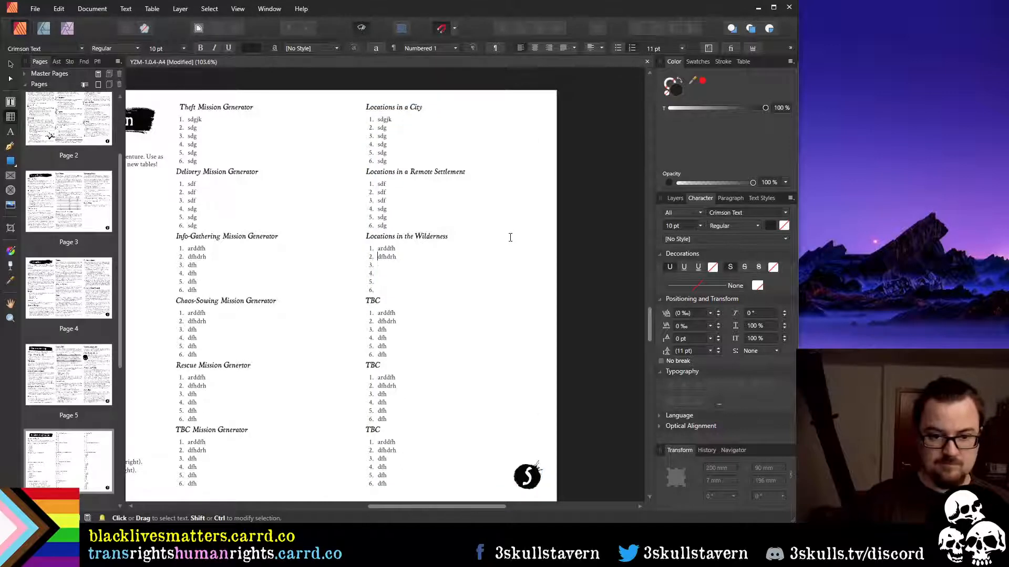
{"action": "key", "text": "Delete"}
{"action": "key", "text": "Delete"}
{"action": "key", "text": "Delete"}
{"action": "key", "text": "Delete"}
{"action": "key", "text": "Delete"}
{"action": "key", "text": "Delete"}
{"action": "key", "text": "Up"}
{"action": "key", "text": "Delete"}
{"action": "key", "text": "Delete"}
{"action": "key", "text": "Delete"}
{"action": "key", "text": "Delete"}
{"action": "key", "text": "Delete"}
{"action": "key", "text": "Delete"}
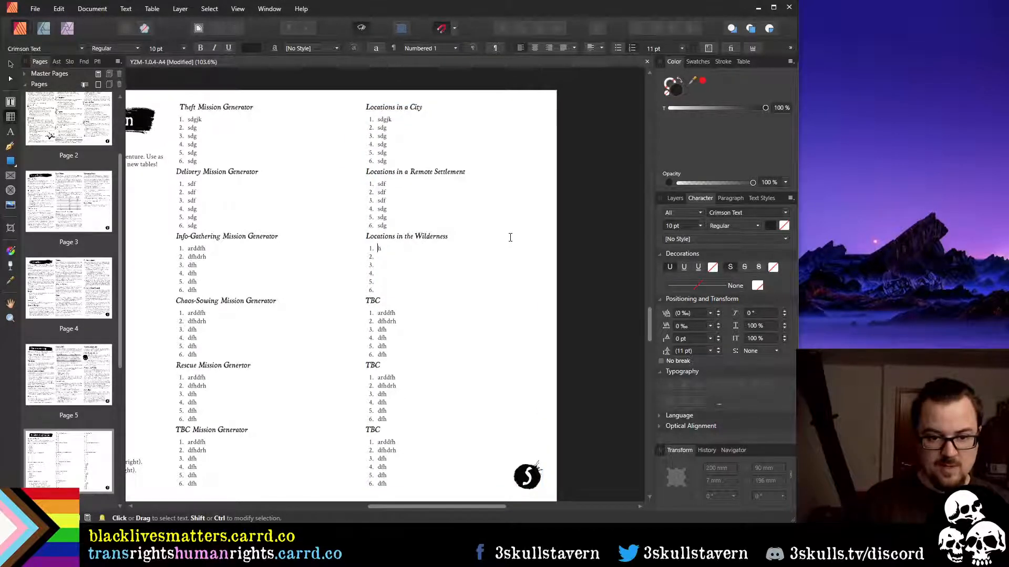
Switch to the Pitchfork Mini Playtest v0.3 document in Google Docs and examine its threat, community and village location tables for table ideas
{"action": "scroll", "coordinate": [419, 297], "scroll_direction": "down", "scroll_amount": 1}
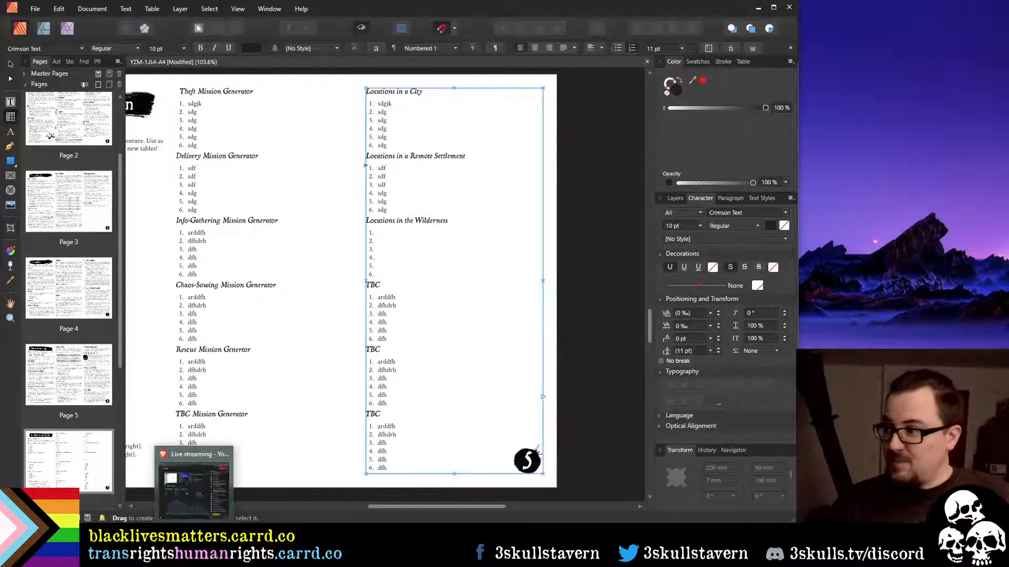
{"action": "left_click_drag", "start_coordinate": [1008, 163], "coordinate": [233, 0]}
{"action": "left_click_drag", "start_coordinate": [504, 6], "coordinate": [383, 38]}
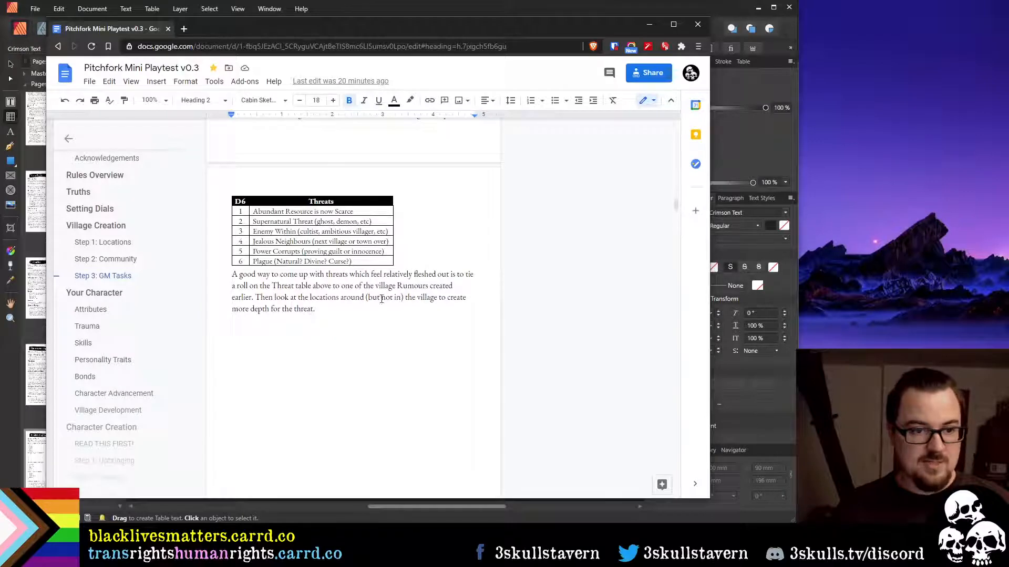
{"action": "scroll", "coordinate": [381, 299], "scroll_direction": "down", "scroll_amount": 10}
{"action": "scroll", "coordinate": [390, 285], "scroll_direction": "down", "scroll_amount": 10}
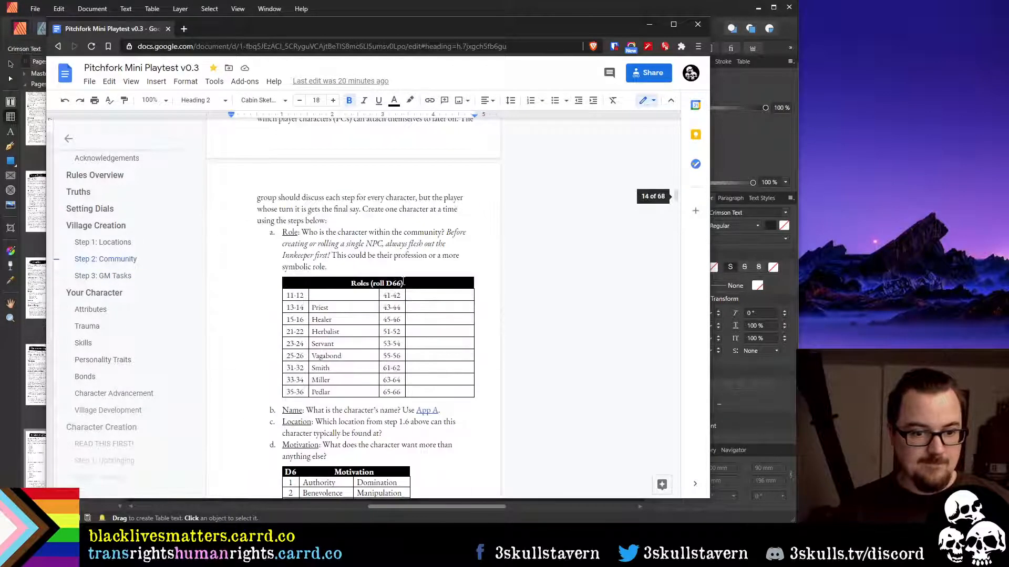
{"action": "scroll", "coordinate": [378, 273], "scroll_direction": "up", "scroll_amount": 1}
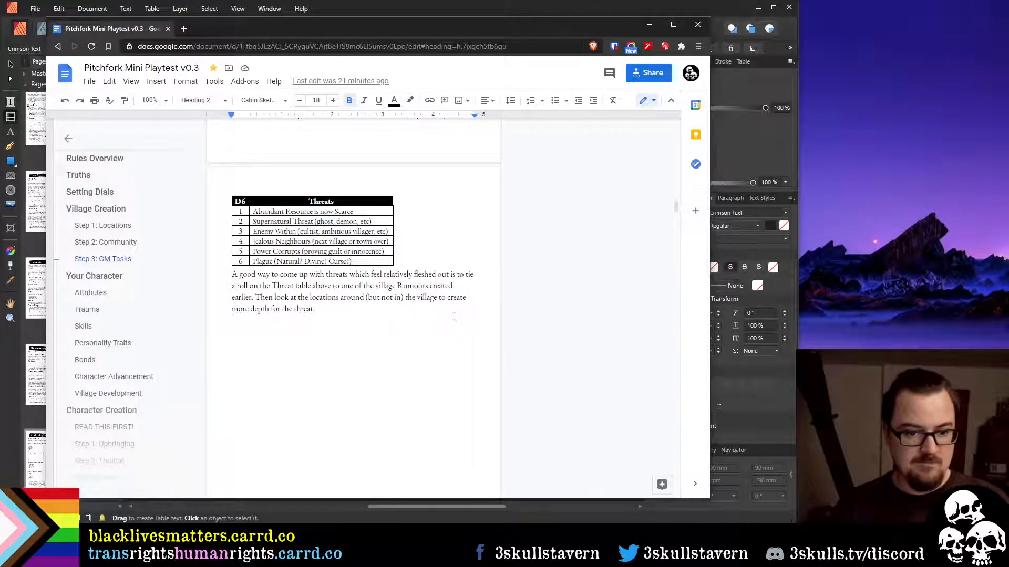
{"action": "scroll", "coordinate": [452, 312], "scroll_direction": "up", "scroll_amount": 8}
{"action": "scroll", "coordinate": [450, 313], "scroll_direction": "up", "scroll_amount": 15}
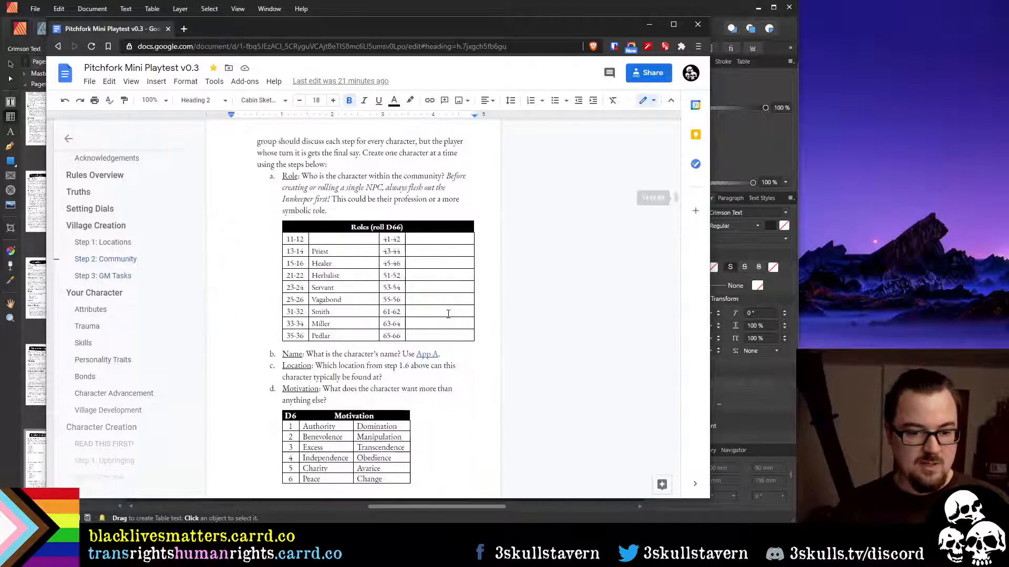
{"action": "scroll", "coordinate": [436, 314], "scroll_direction": "up", "scroll_amount": 12}
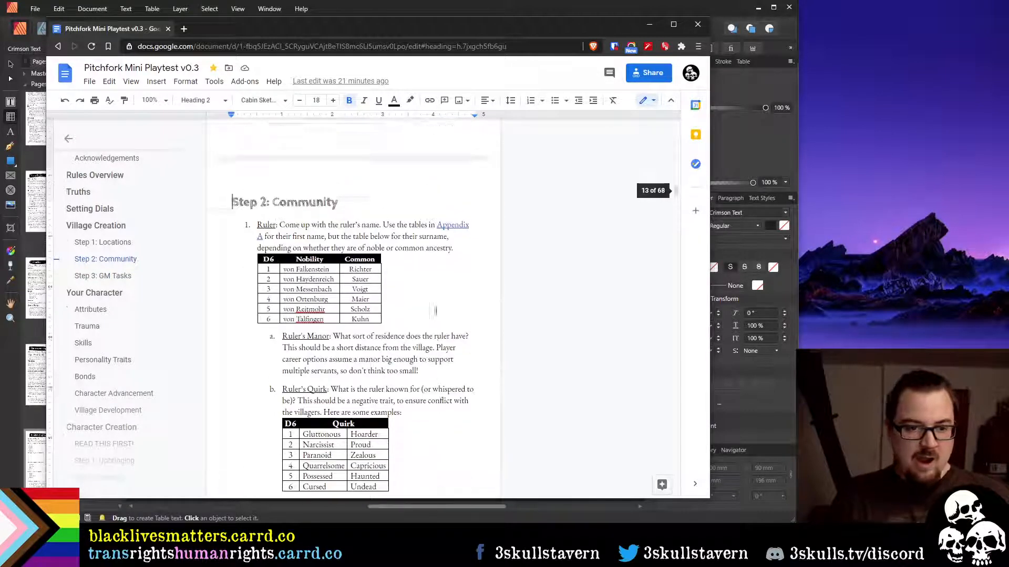
{"action": "scroll", "coordinate": [426, 300], "scroll_direction": "up", "scroll_amount": 2}
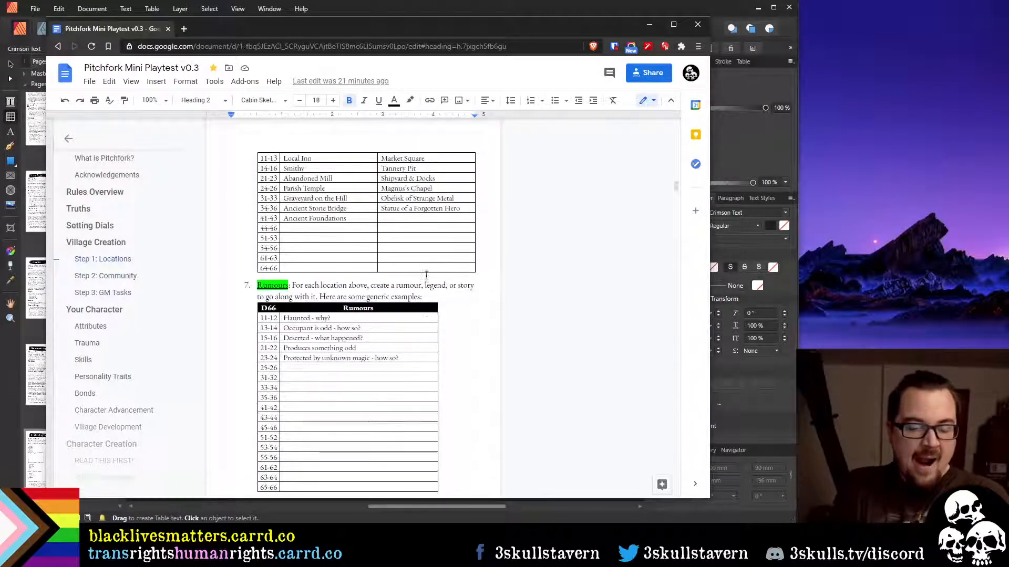
{"action": "scroll", "coordinate": [424, 278], "scroll_direction": "up", "scroll_amount": 9}
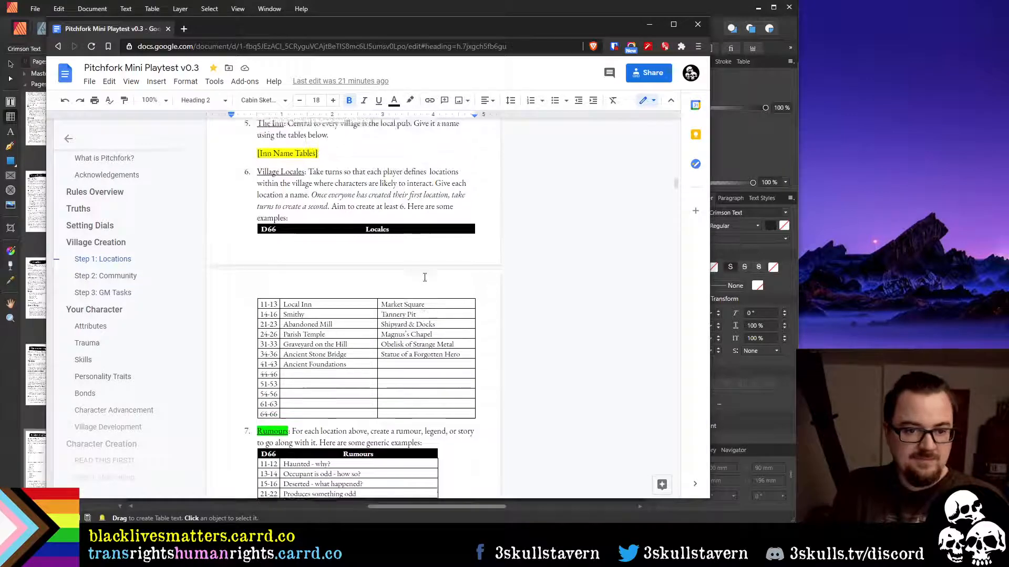
{"action": "scroll", "coordinate": [421, 275], "scroll_direction": "up", "scroll_amount": 4}
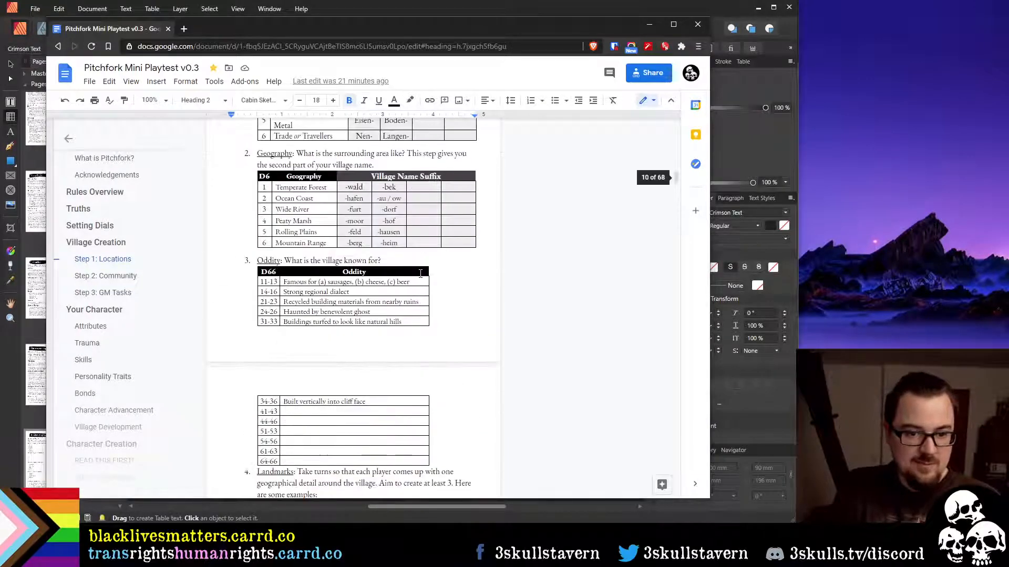
{"action": "scroll", "coordinate": [421, 273], "scroll_direction": "up", "scroll_amount": 1}
{"action": "scroll", "coordinate": [420, 273], "scroll_direction": "up", "scroll_amount": 4}
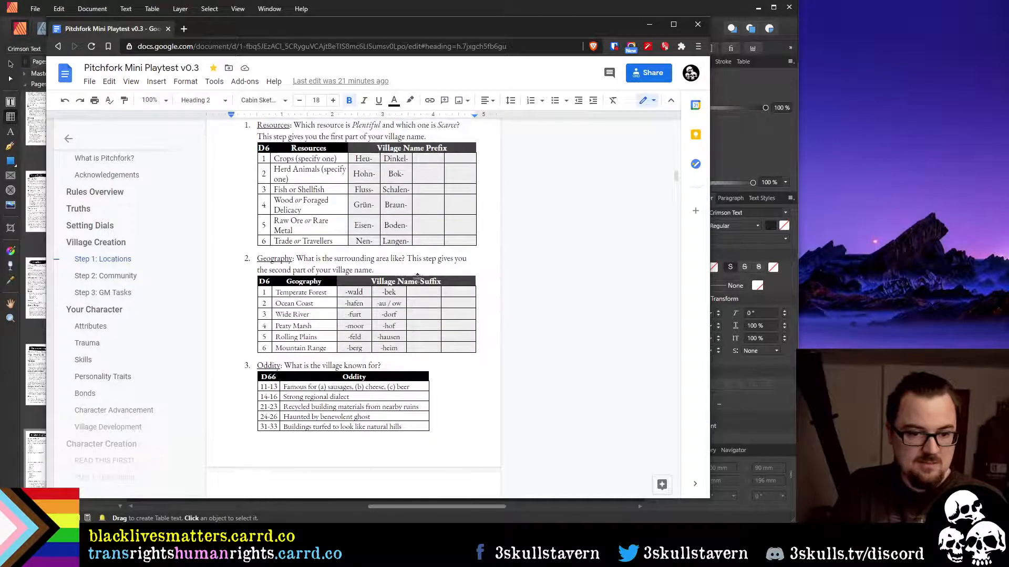
{"action": "scroll", "coordinate": [419, 279], "scroll_direction": "up", "scroll_amount": 2}
{"action": "scroll", "coordinate": [418, 276], "scroll_direction": "up", "scroll_amount": 15}
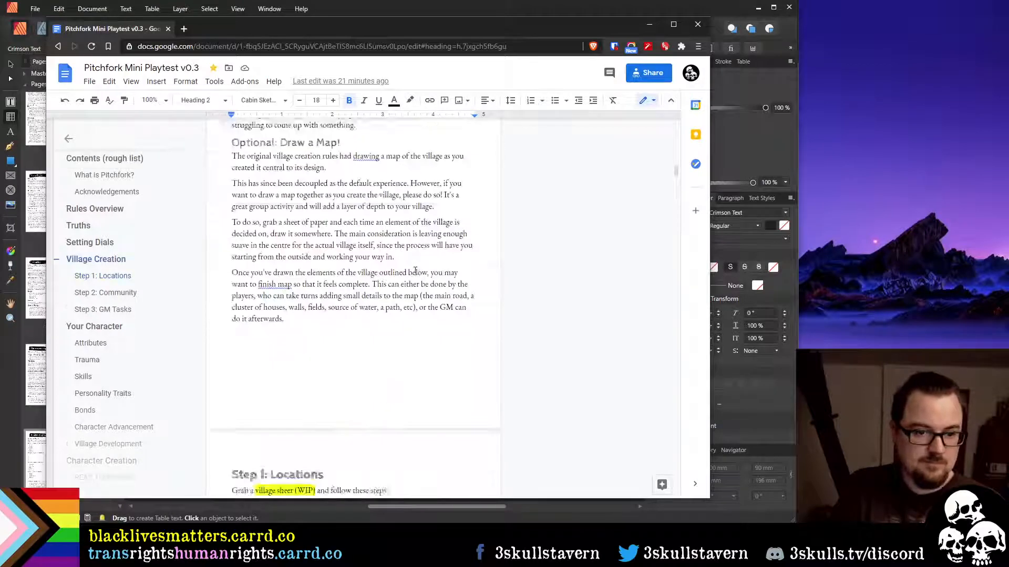
{"action": "scroll", "coordinate": [416, 270], "scroll_direction": "up", "scroll_amount": 4}
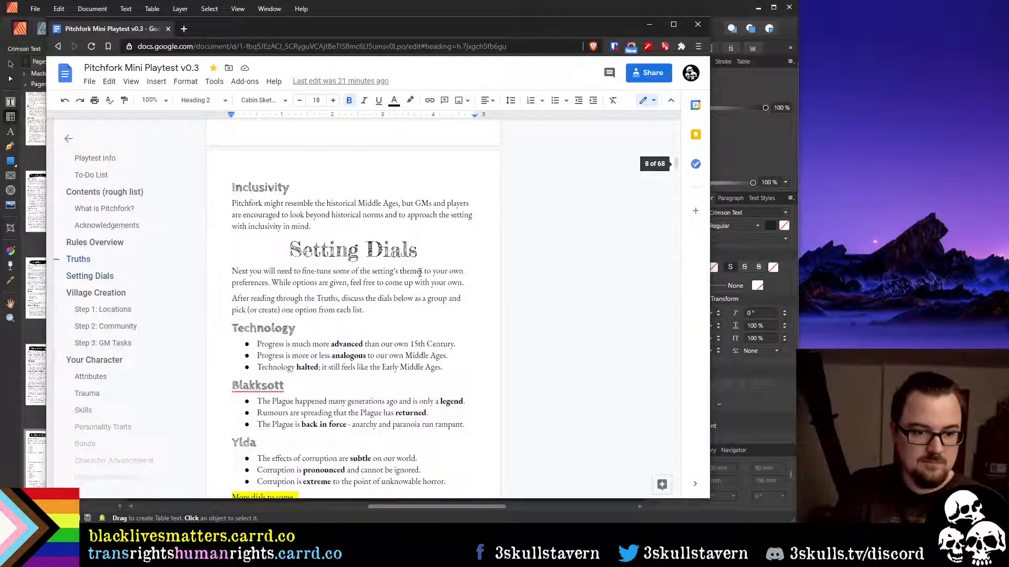
{"action": "scroll", "coordinate": [420, 269], "scroll_direction": "up", "scroll_amount": 6}
{"action": "scroll", "coordinate": [429, 273], "scroll_direction": "down", "scroll_amount": 10}
{"action": "scroll", "coordinate": [430, 273], "scroll_direction": "down", "scroll_amount": 15}
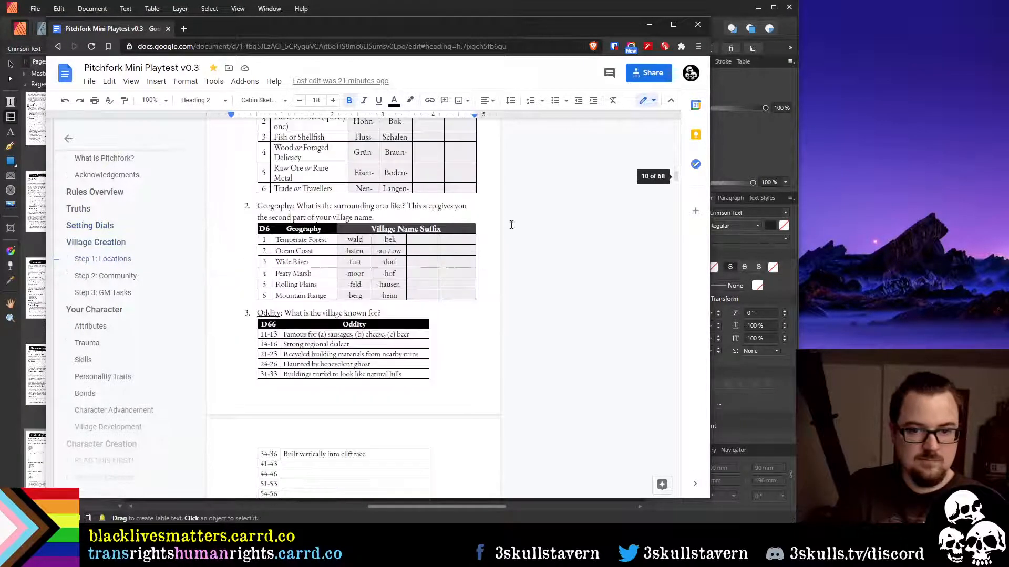
Return to the YZM A4 document in Affinity Publisher and replace the "TBC" heading below the wilderness list with "Rumours"
{"action": "key", "text": "alt+Tab"}
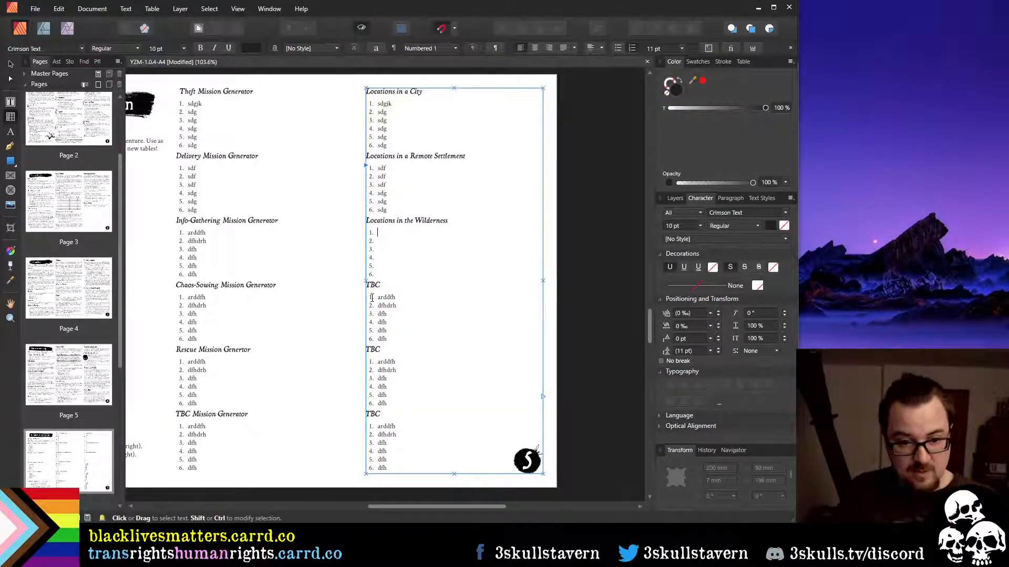
{"action": "double_click", "coordinate": [382, 285]}
{"action": "type", "text": "Rumours"}
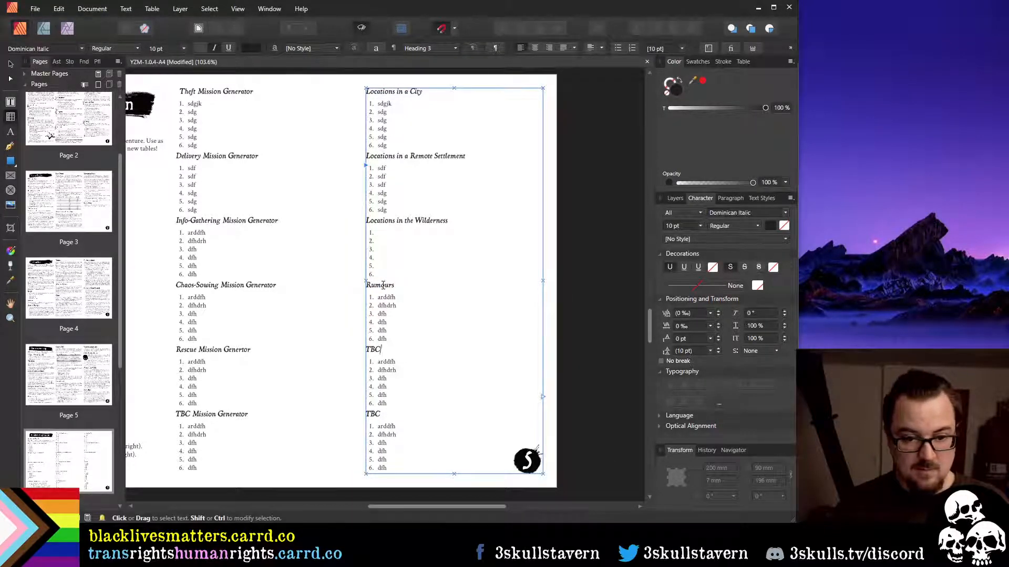
Replace the "TBC" heading below the Rumours list with the wording "What is happening is"
{"action": "key", "text": "BackSpace"}
{"action": "key", "text": "BackSpace"}
{"action": "key", "text": "BackSpace"}
{"action": "key", "text": "Escape"}
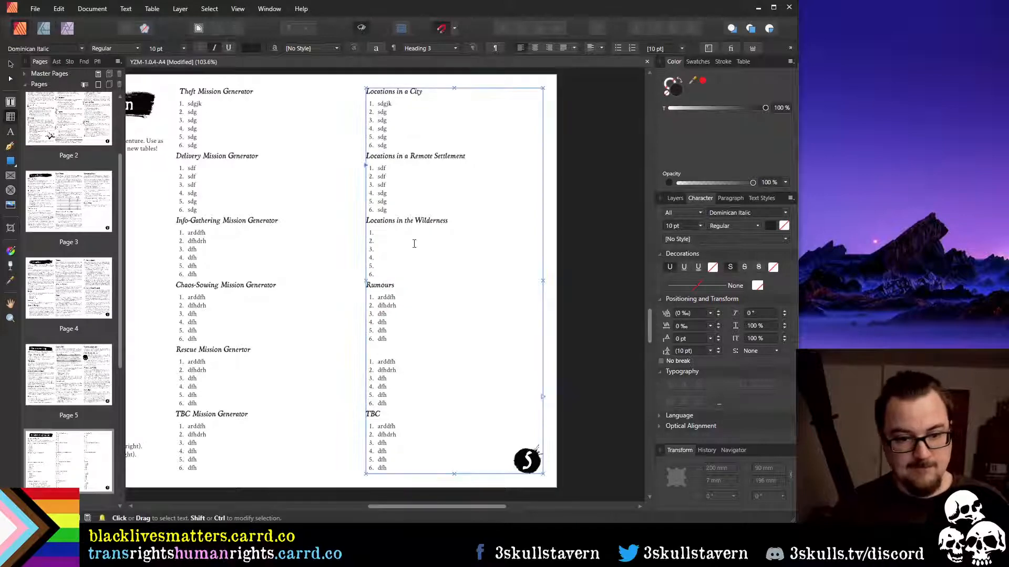
{"action": "left_click_drag", "start_coordinate": [420, 507], "coordinate": [353, 502]}
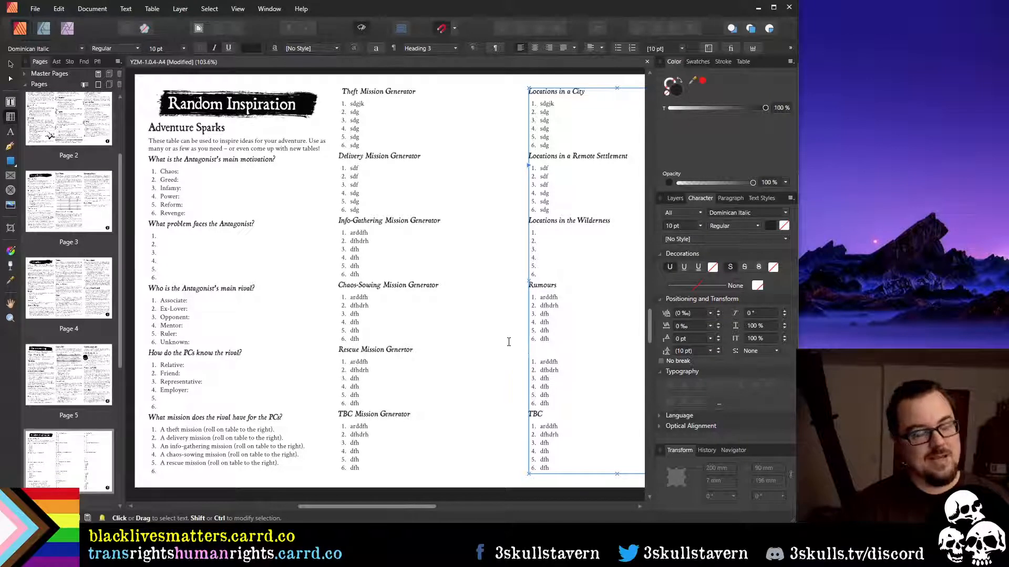
{"action": "type", "text": "What is "}
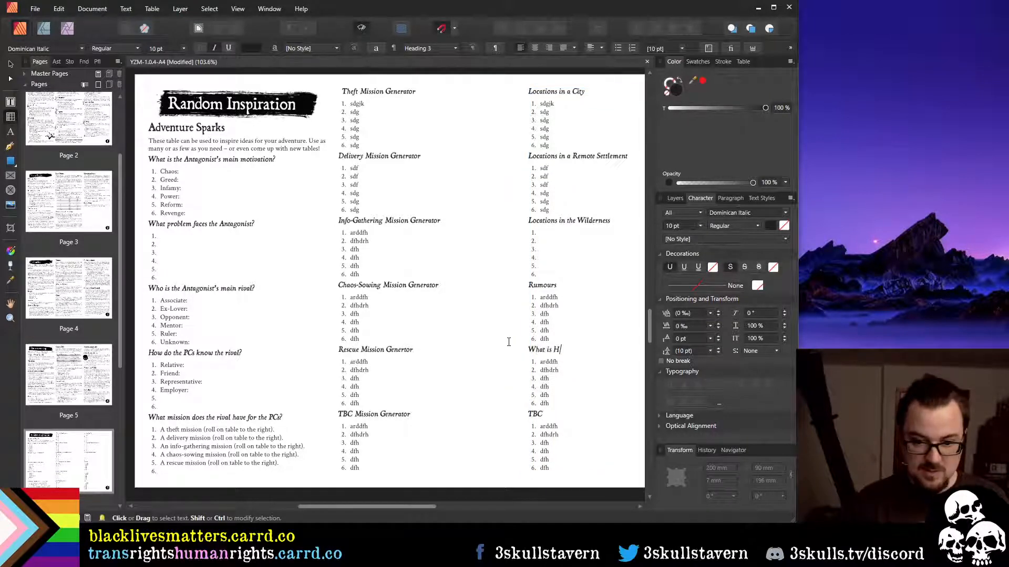
{"action": "type", "text": "happenin"}
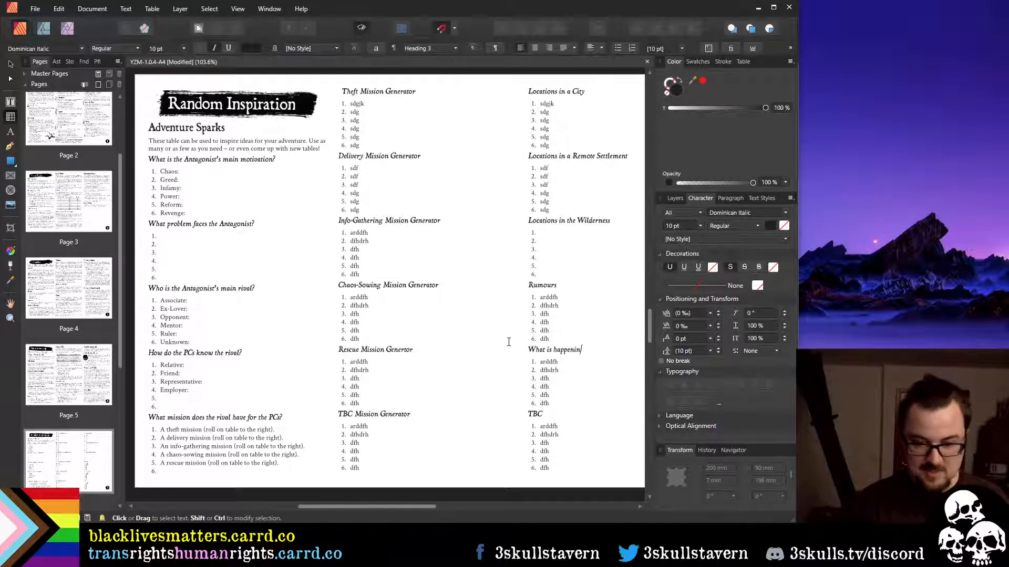
{"action": "type", "text": "g is"}
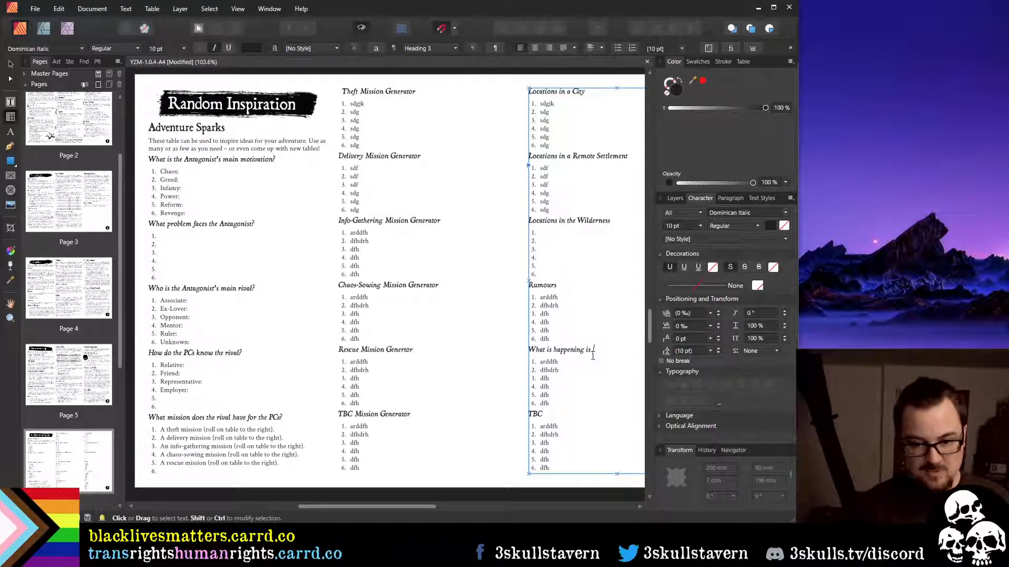
Reword the heading below the Rumours list to "What unrelated event is happening right now?"
{"action": "key", "text": "ctrl+Left"}
{"action": "key", "text": "ctrl+Left"}
{"action": "key", "text": "ctrl+Left"}
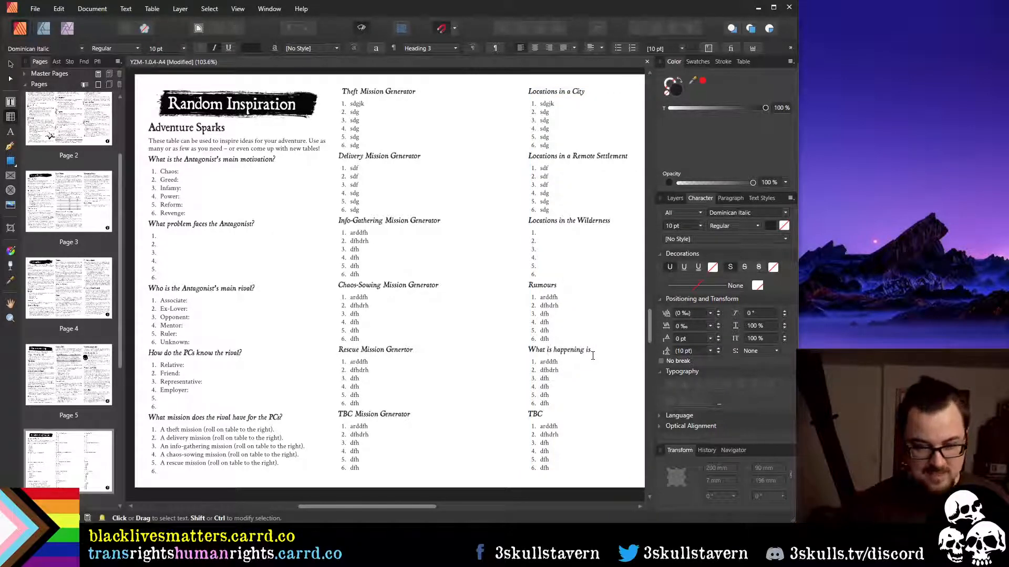
{"action": "type", "text": "unrelat"}
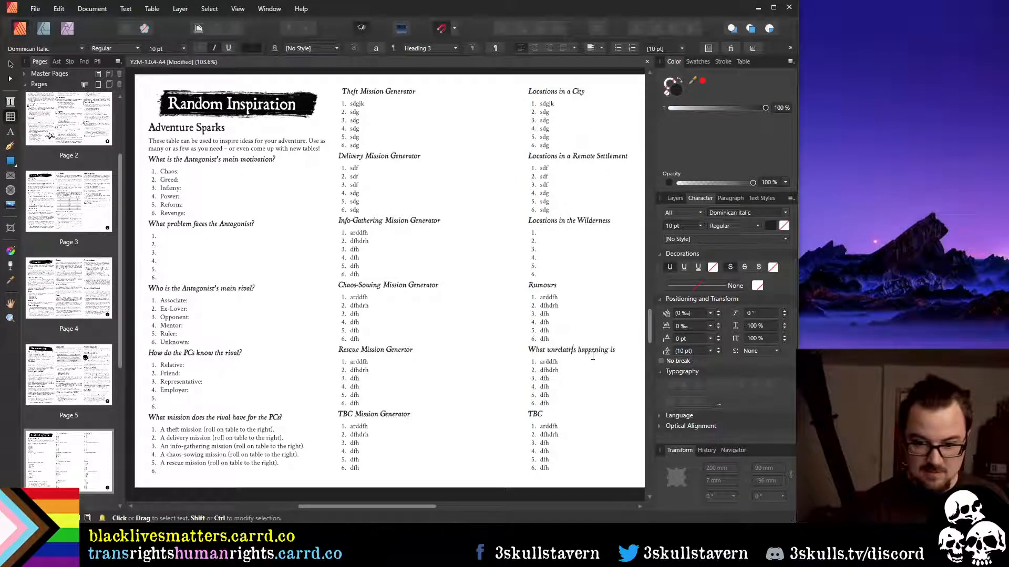
{"action": "type", "text": "ed event"}
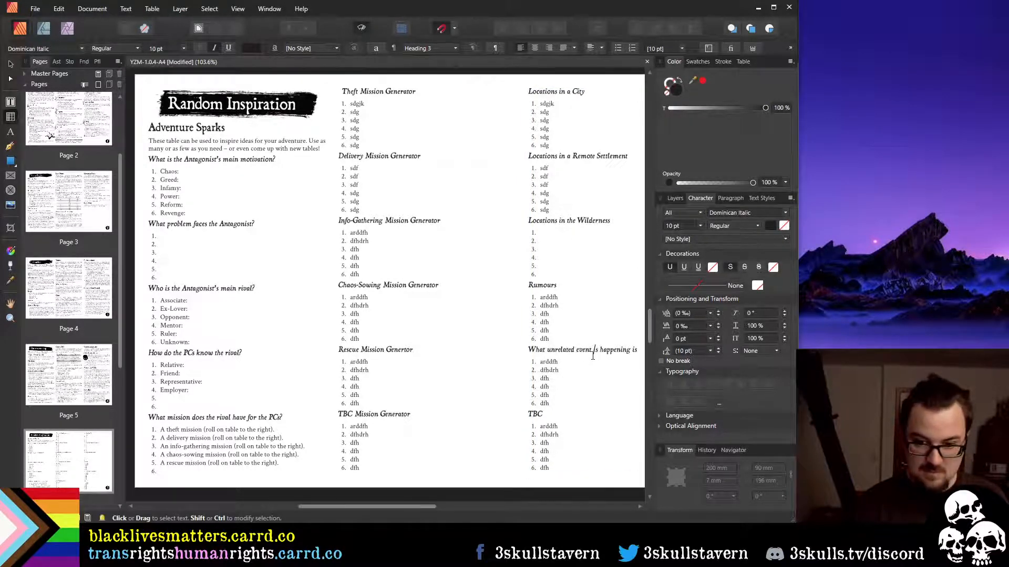
{"action": "key", "text": "End"}
{"action": "key", "text": "BackSpace"}
{"action": "key", "text": "BackSpace"}
{"action": "key", "text": "BackSpace"}
{"action": "type", "text": "rig"}
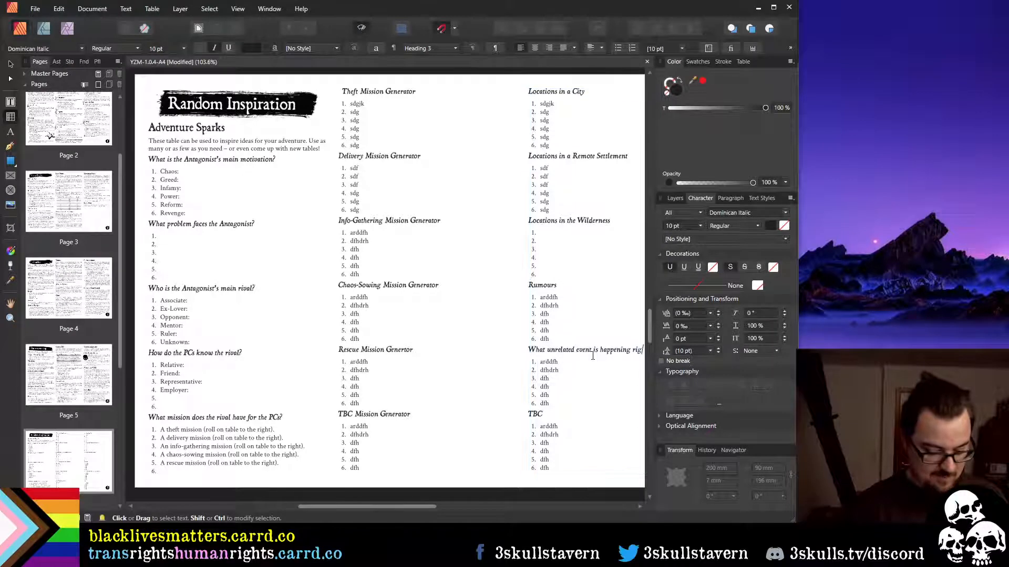
{"action": "type", "text": "ht now?"}
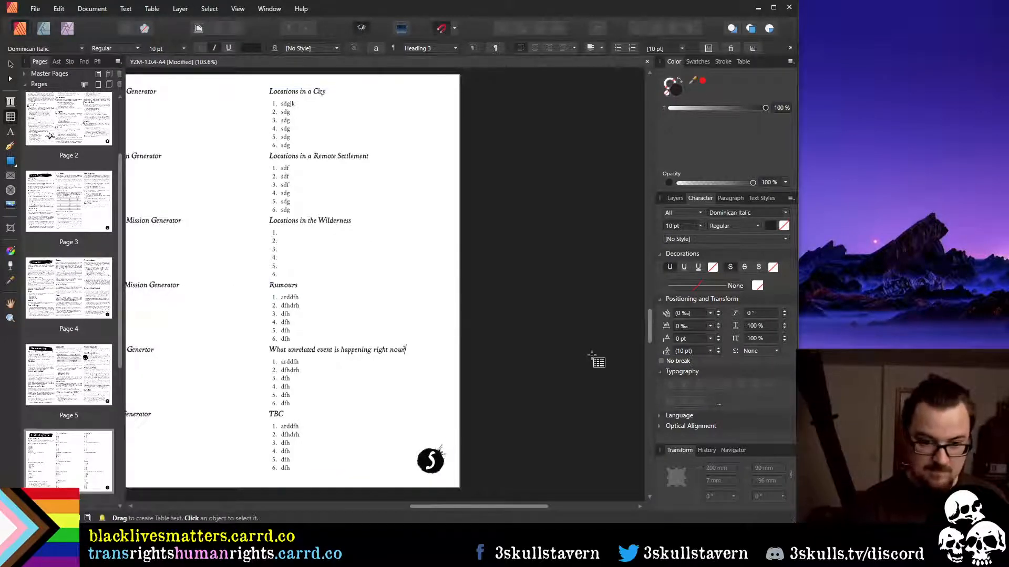
Clear the placeholder text from all six entries under the "What unrelated event is happening right now?" heading, leaving the numbering in place
{"action": "key", "text": "Right"}
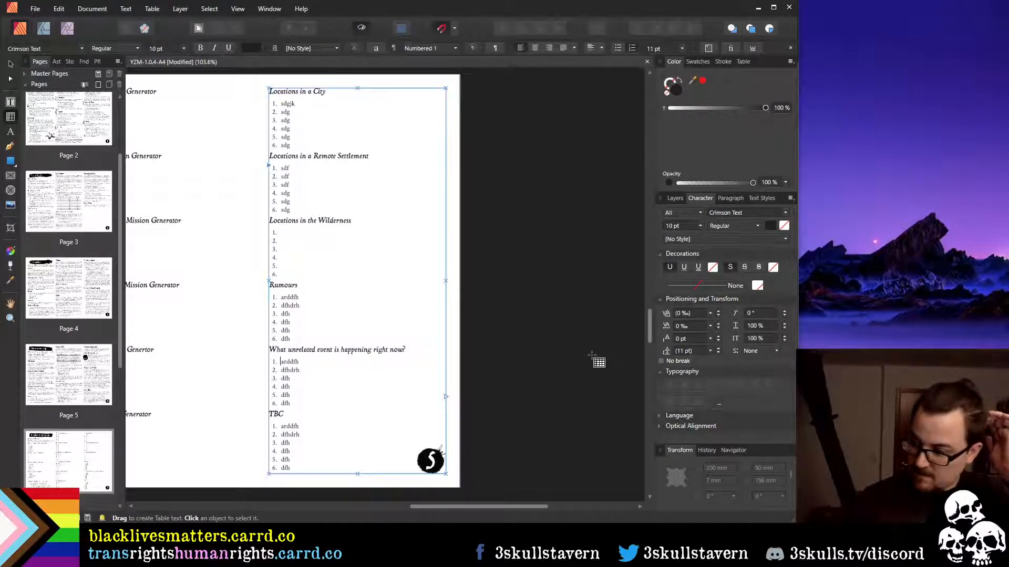
{"action": "key", "text": "Delete"}
{"action": "key", "text": "Delete"}
{"action": "key", "text": "Delete"}
{"action": "key", "text": "Delete"}
{"action": "key", "text": "Delete"}
{"action": "key", "text": "Delete"}
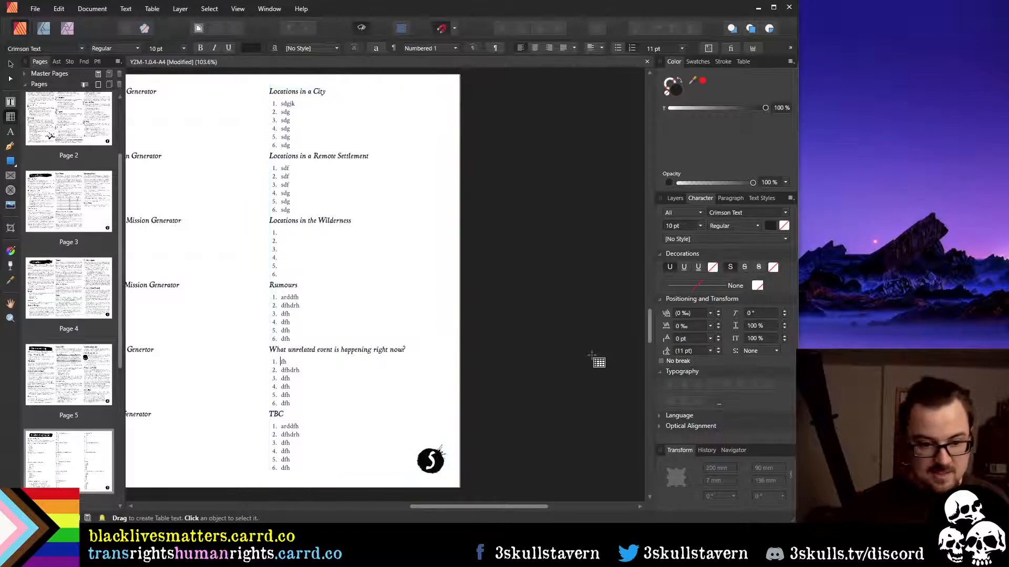
{"action": "key", "text": "Down"}
{"action": "key", "text": "Delete"}
{"action": "key", "text": "Delete"}
{"action": "key", "text": "Delete"}
{"action": "key", "text": "Delete"}
{"action": "key", "text": "Delete"}
{"action": "key", "text": "Delete"}
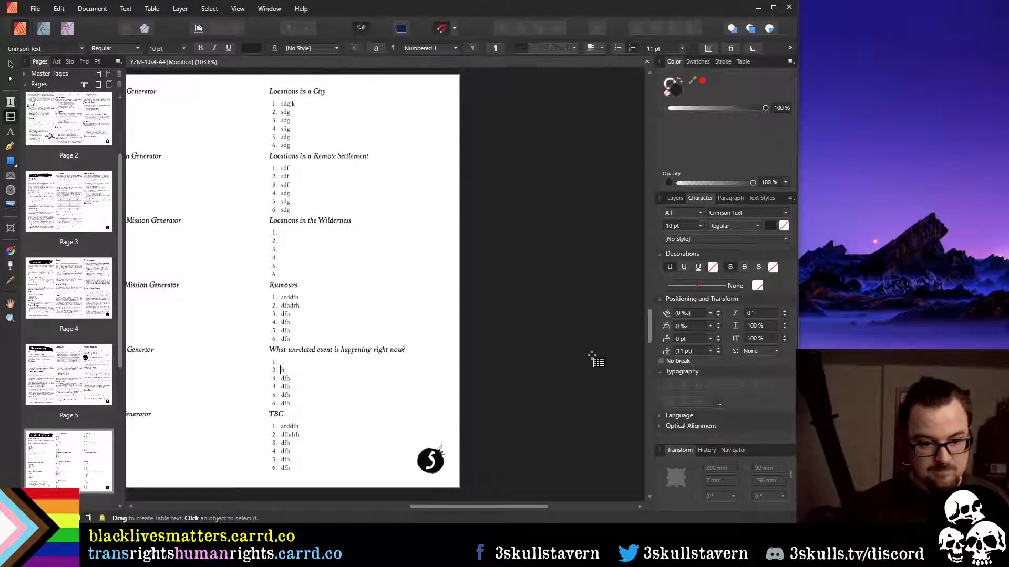
{"action": "key", "text": "Down"}
{"action": "key", "text": "Delete"}
{"action": "key", "text": "Delete"}
{"action": "key", "text": "Delete"}
{"action": "key", "text": "Down"}
{"action": "key", "text": "Delete"}
{"action": "key", "text": "Delete"}
{"action": "key", "text": "Delete"}
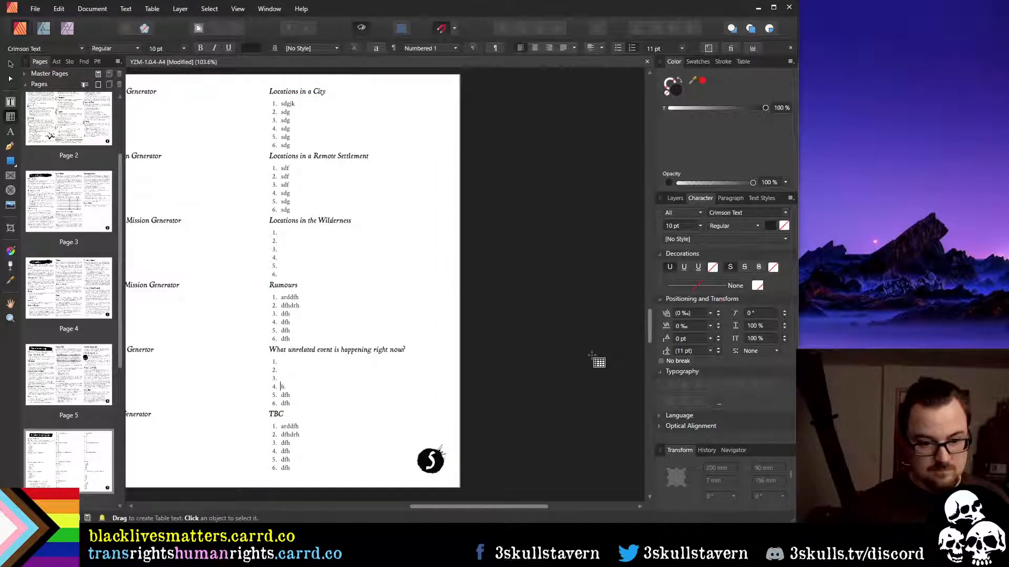
{"action": "key", "text": "Down"}
{"action": "key", "text": "Delete"}
{"action": "key", "text": "Delete"}
{"action": "key", "text": "Delete"}
{"action": "key", "text": "Down"}
{"action": "key", "text": "Delete"}
{"action": "key", "text": "Delete"}
{"action": "key", "text": "Delete"}
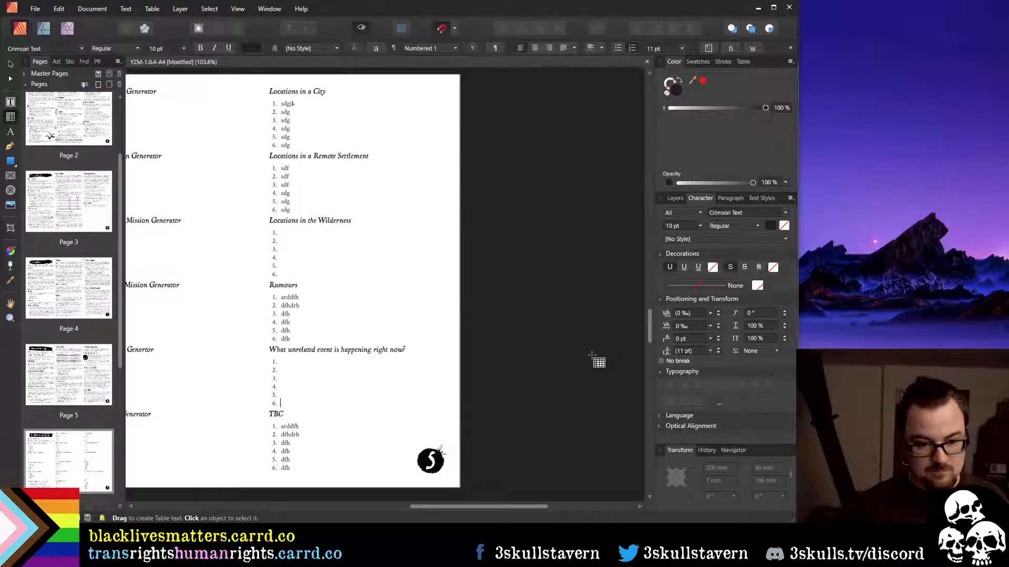
Move the "What unrelated event is happening right now?" heading to the last list in the column, replacing its "TBC" heading
{"action": "key", "text": "Up"}
{"action": "key", "text": "Up"}
{"action": "key", "text": "Up"}
{"action": "key", "text": "Up"}
{"action": "key", "text": "Up"}
{"action": "key", "text": "Up"}
{"action": "key", "text": "Up"}
{"action": "key", "text": "Up"}
{"action": "key", "text": "Up"}
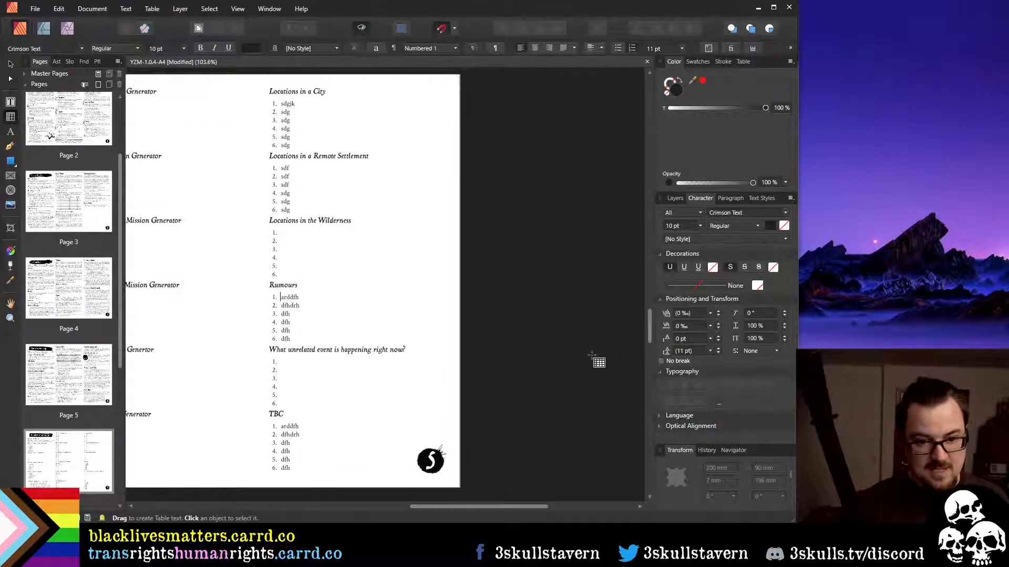
{"action": "key", "text": "Up"}
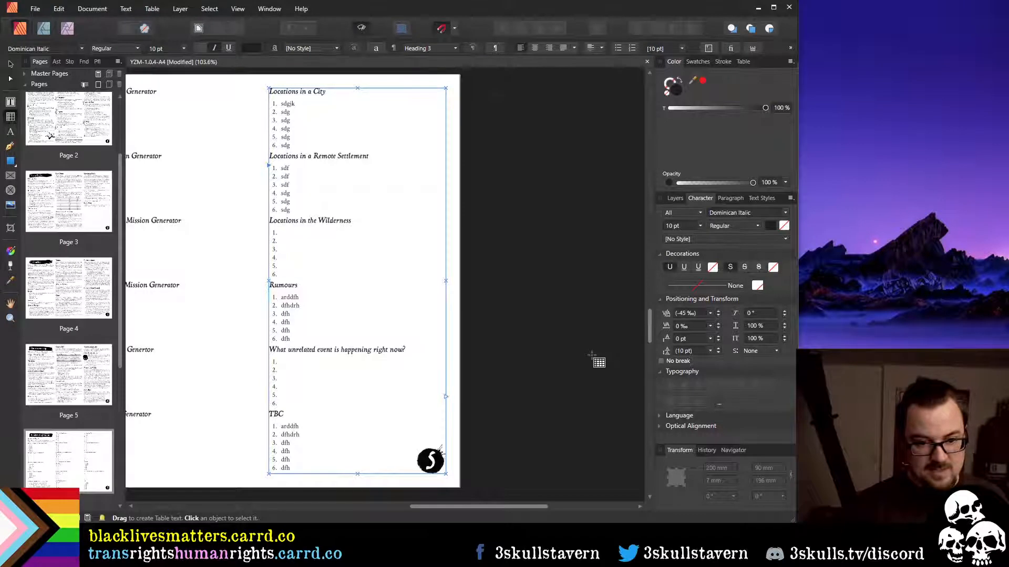
{"action": "key", "text": "Down"}
{"action": "key", "text": "Down"}
{"action": "key", "text": "Down"}
{"action": "key", "text": "Down"}
{"action": "key", "text": "Down"}
{"action": "key", "text": "Down"}
{"action": "key", "text": "Down"}
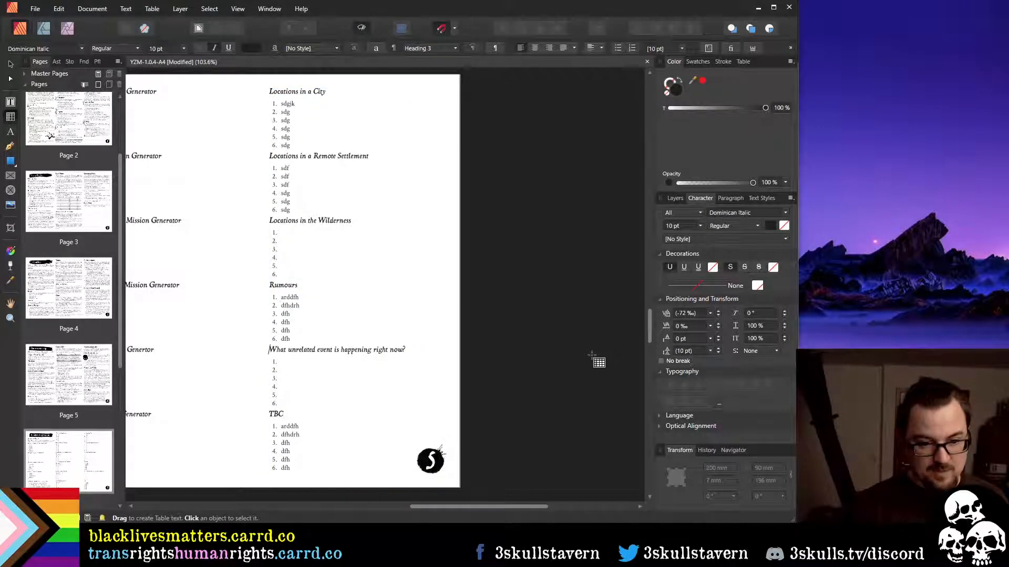
{"action": "key", "text": "shift+End"}
{"action": "key", "text": "ctrl+c"}
{"action": "key", "text": "Delete"}
{"action": "key", "text": "Down"}
{"action": "key", "text": "Down"}
{"action": "key", "text": "Down"}
{"action": "key", "text": "Down"}
{"action": "key", "text": "Down"}
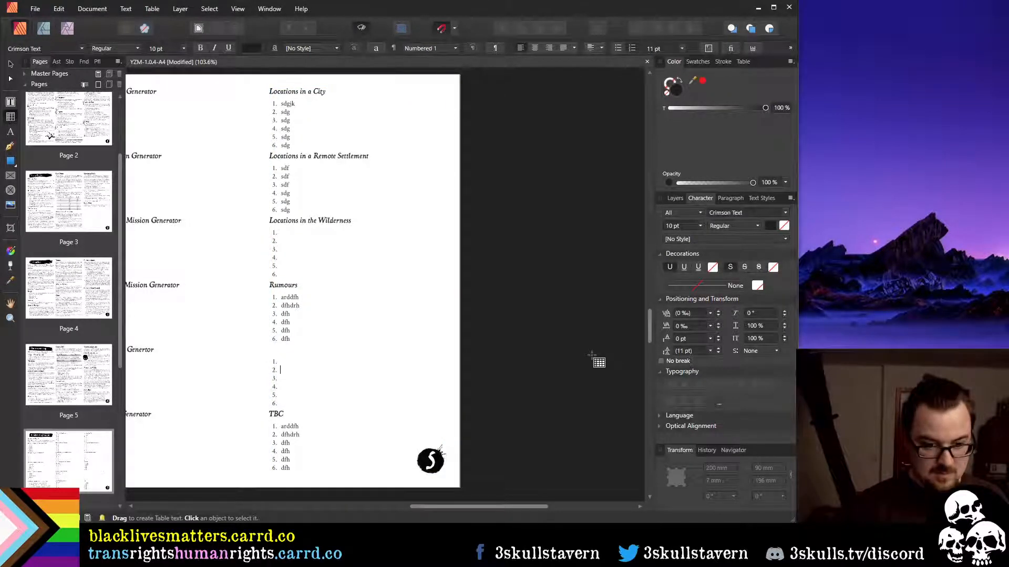
{"action": "key", "text": "Down"}
{"action": "key", "text": "Down"}
{"action": "key", "text": "shift+End"}
{"action": "key", "text": "ctrl+v"}
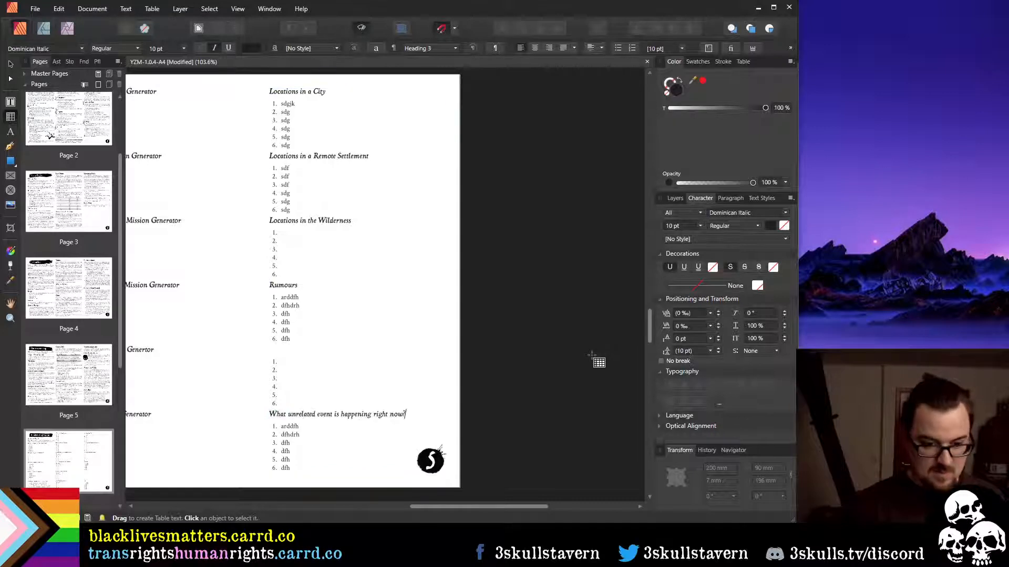
Enter "What is everyone gossing about?" as the heading above the emptied six-entry list
{"action": "key", "text": "Up"}
{"action": "key", "text": "Up"}
{"action": "key", "text": "Up"}
{"action": "type", "text": "W"}
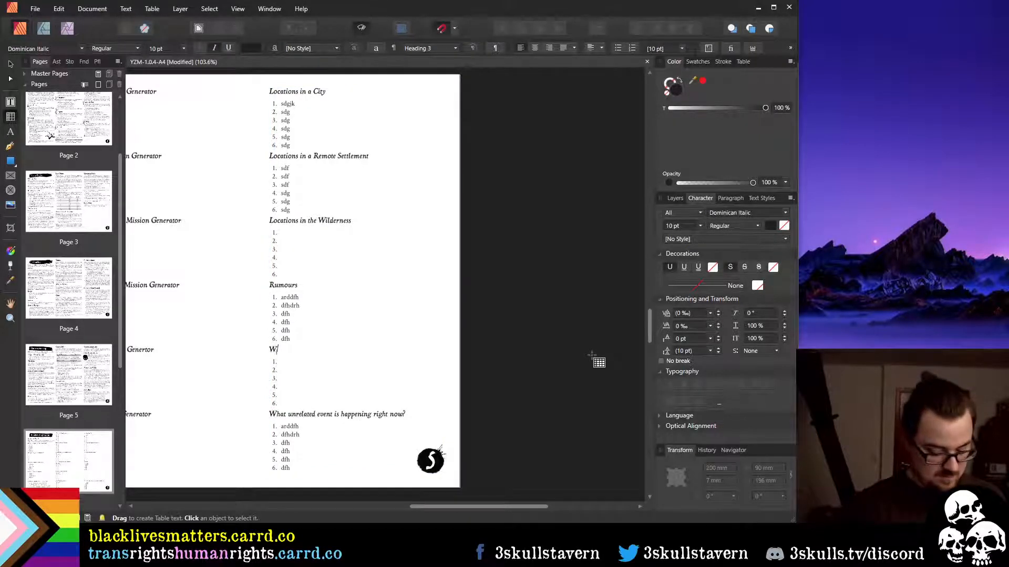
{"action": "type", "text": "hat is everyo"}
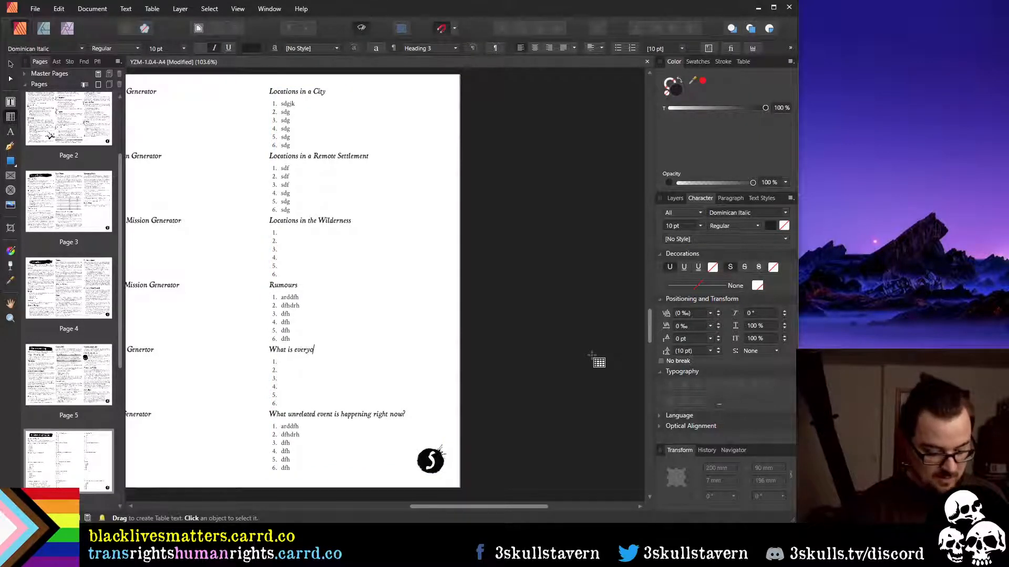
{"action": "type", "text": "ne gossipin"}
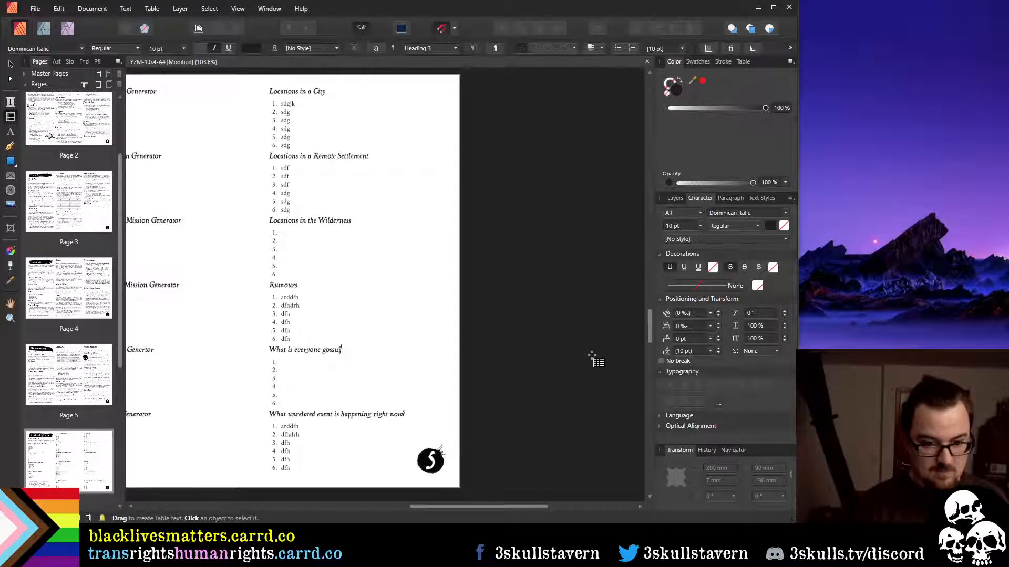
{"action": "key", "text": "BackSpace"}
{"action": "key", "text": "BackSpace"}
{"action": "key", "text": "BackSpace"}
{"action": "key", "text": "BackSpace"}
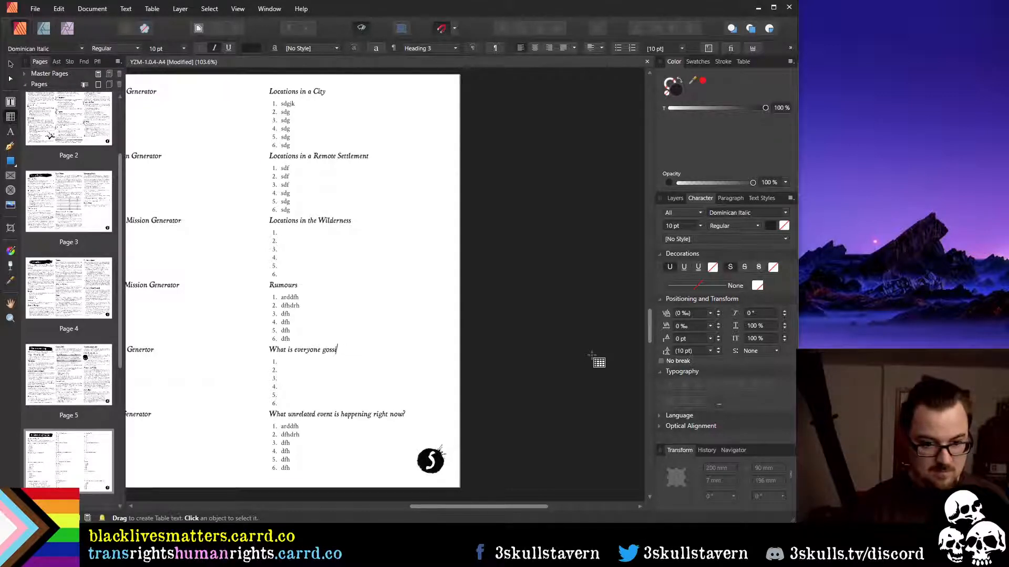
{"action": "type", "text": "ng about?"}
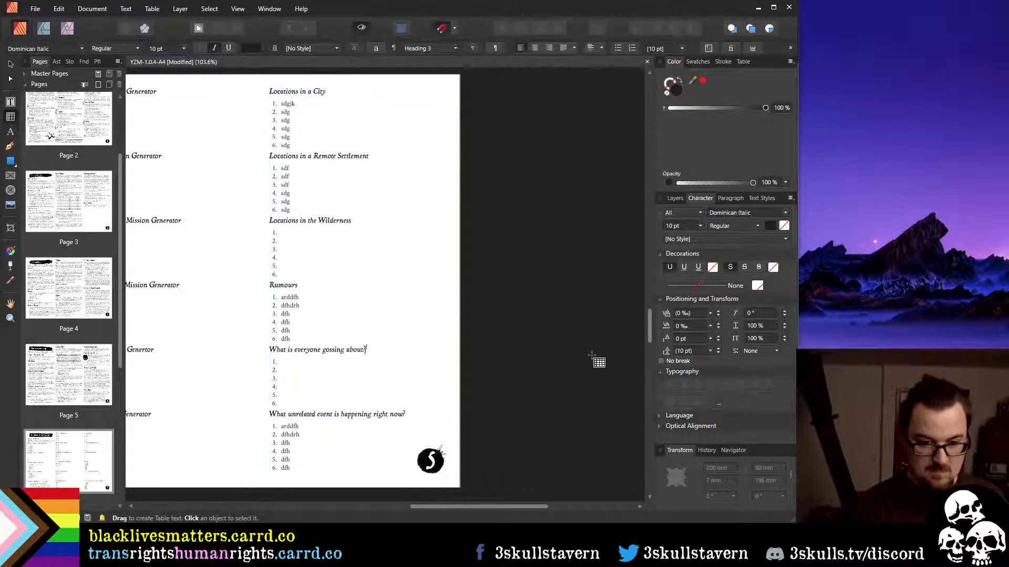
Replace the "Rumours" heading with "What current event is everyone talking about?"
{"action": "key", "text": "Up"}
{"action": "key", "text": "Up"}
{"action": "key", "text": "Up"}
{"action": "key", "text": "shift+Home"}
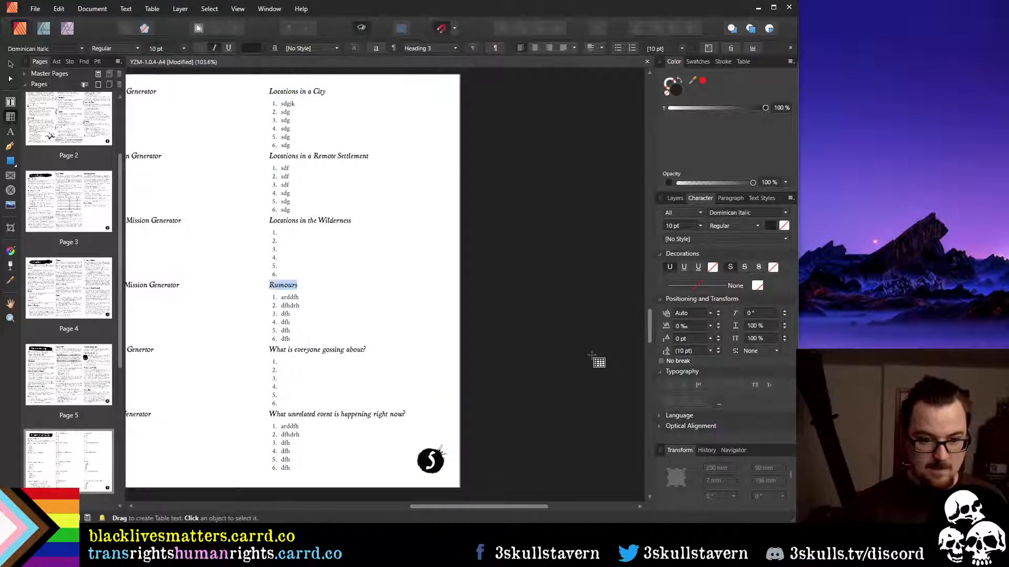
{"action": "type", "text": "What is "}
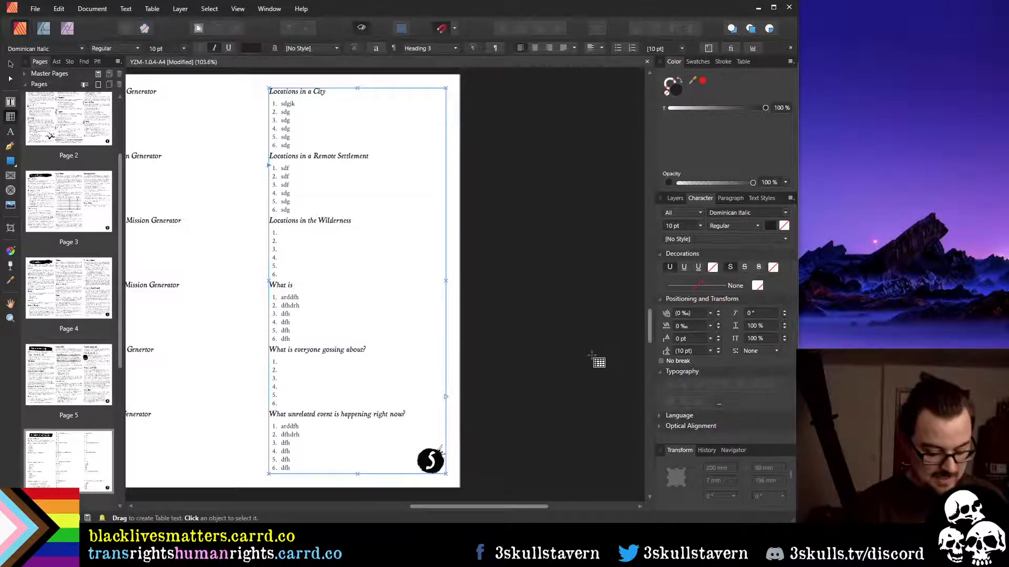
{"action": "type", "text": "everyone"}
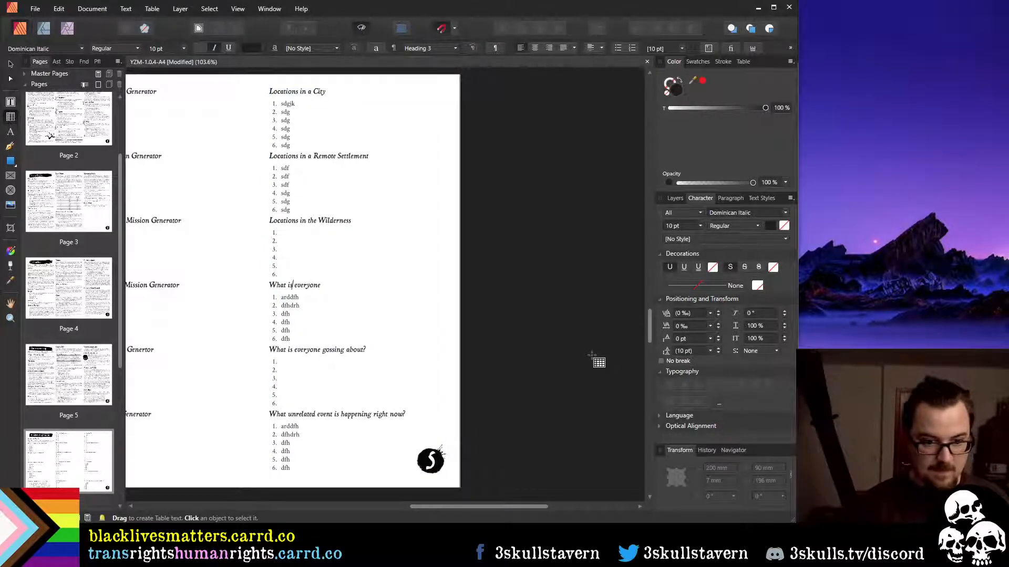
{"action": "key", "text": "End"}
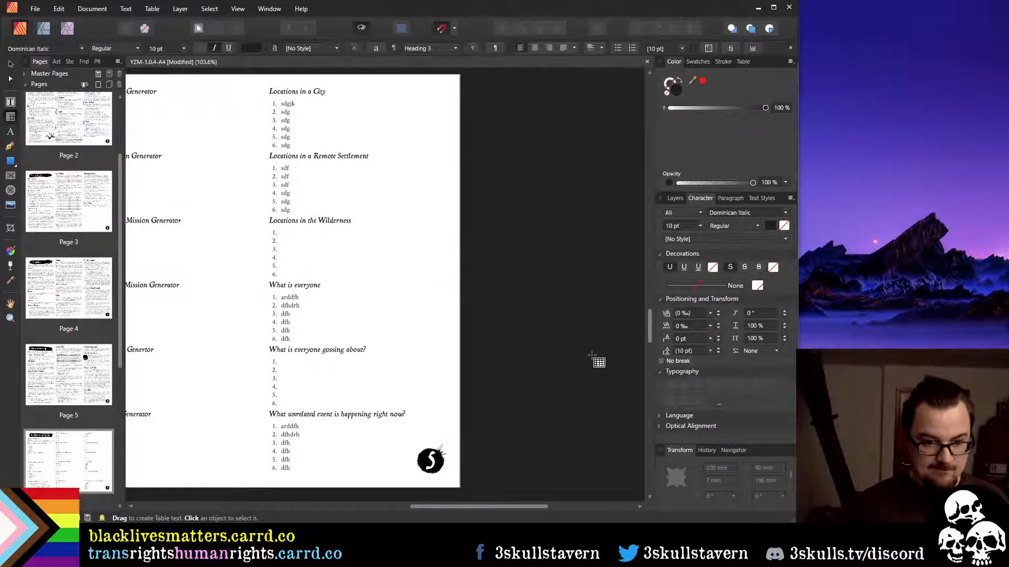
{"action": "key", "text": "ctrl+shift+Left"}
{"action": "key", "text": "ctrl+shift+Left"}
{"action": "type", "text": "e"}
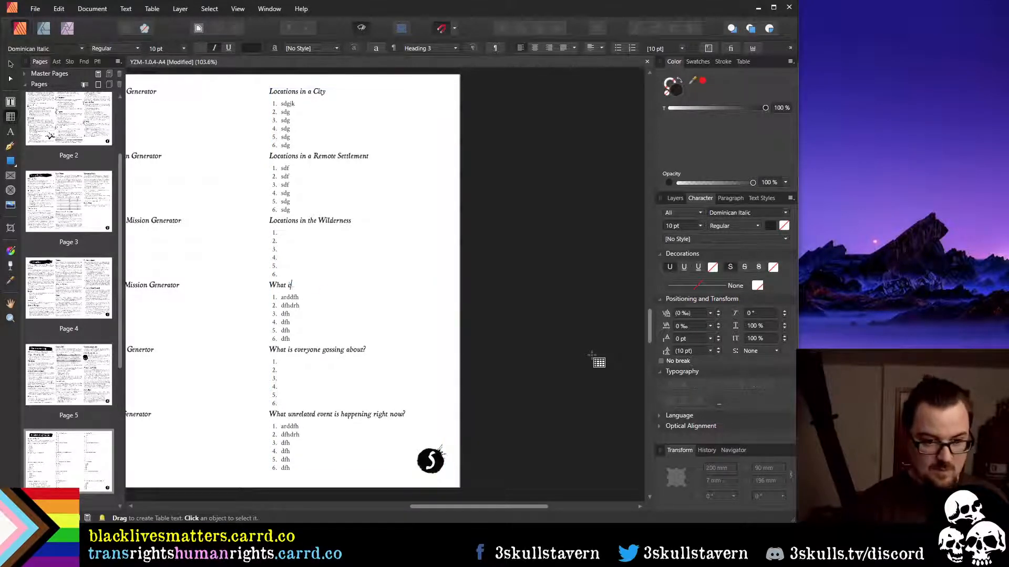
{"action": "type", "text": "urrent event i"}
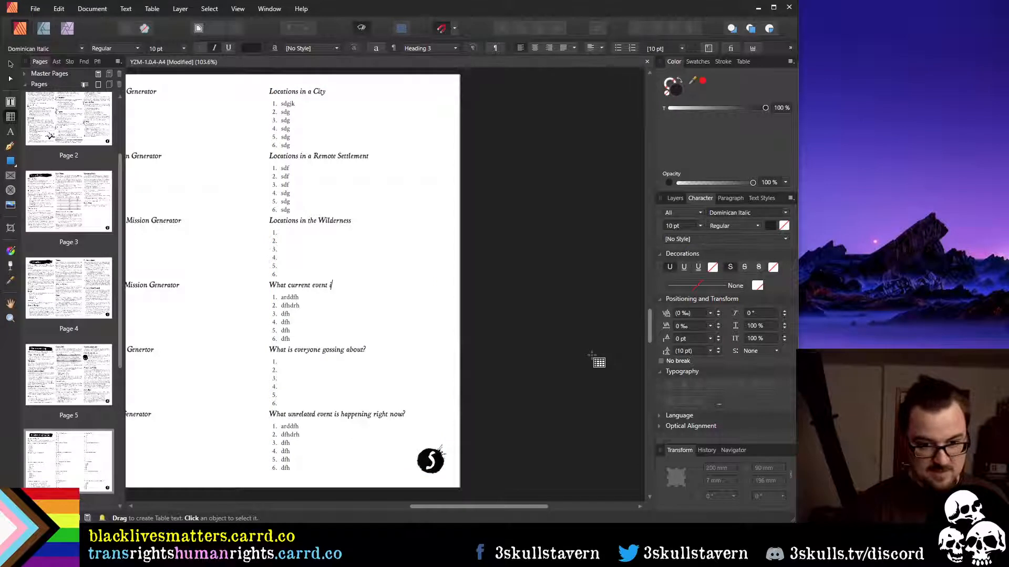
{"action": "type", "text": "s everyo"}
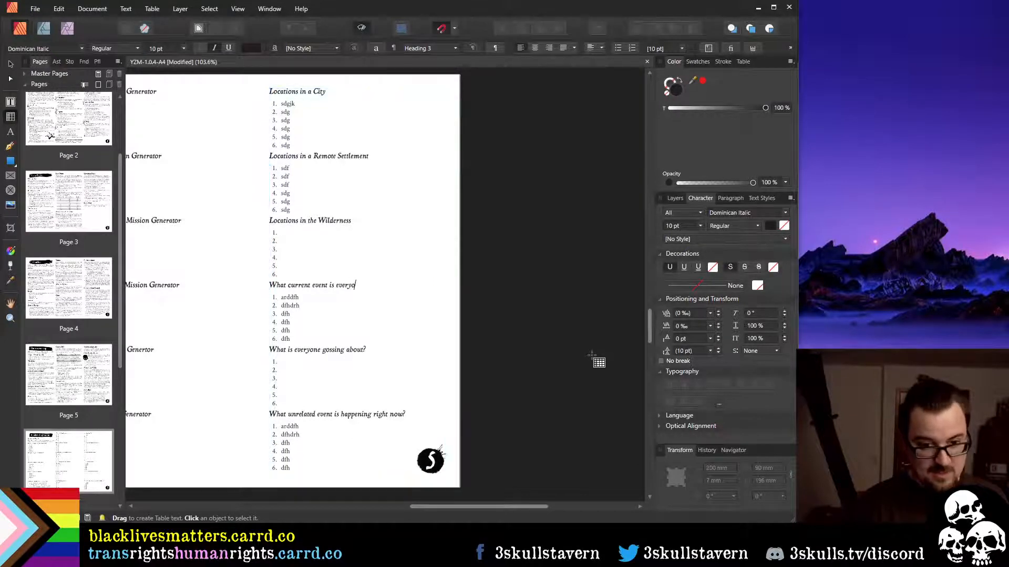
{"action": "type", "text": "ne talking about?"}
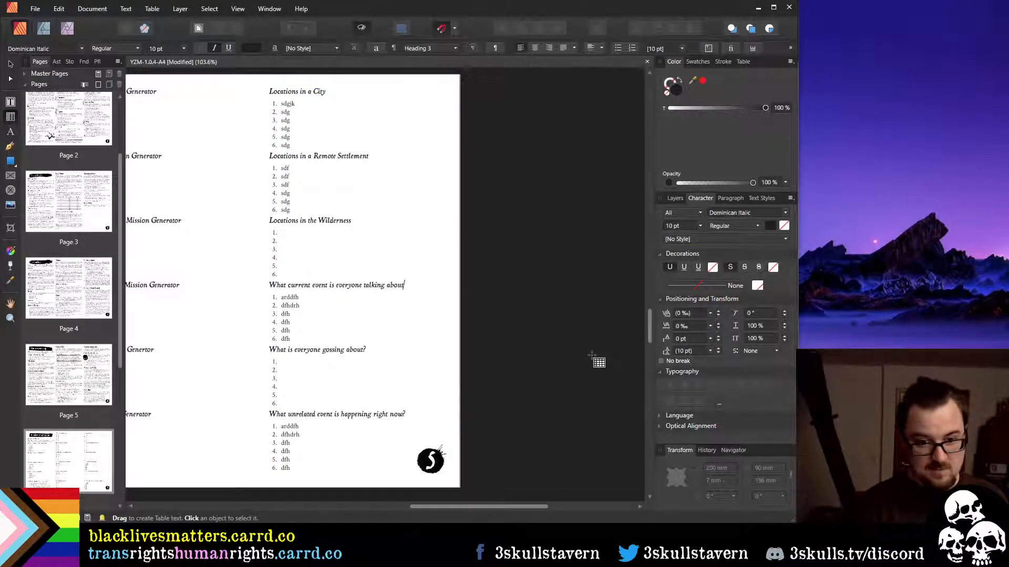
{"action": "key", "text": "Down"}
{"action": "key", "text": "Down"}
{"action": "key", "text": "Down"}
{"action": "key", "text": "Down"}
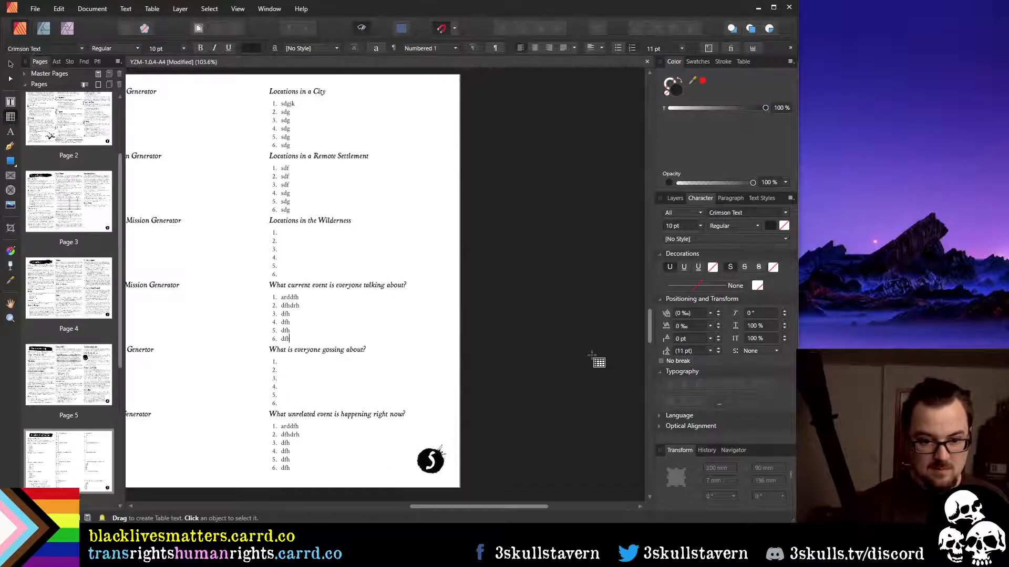
{"action": "key", "text": "Down"}
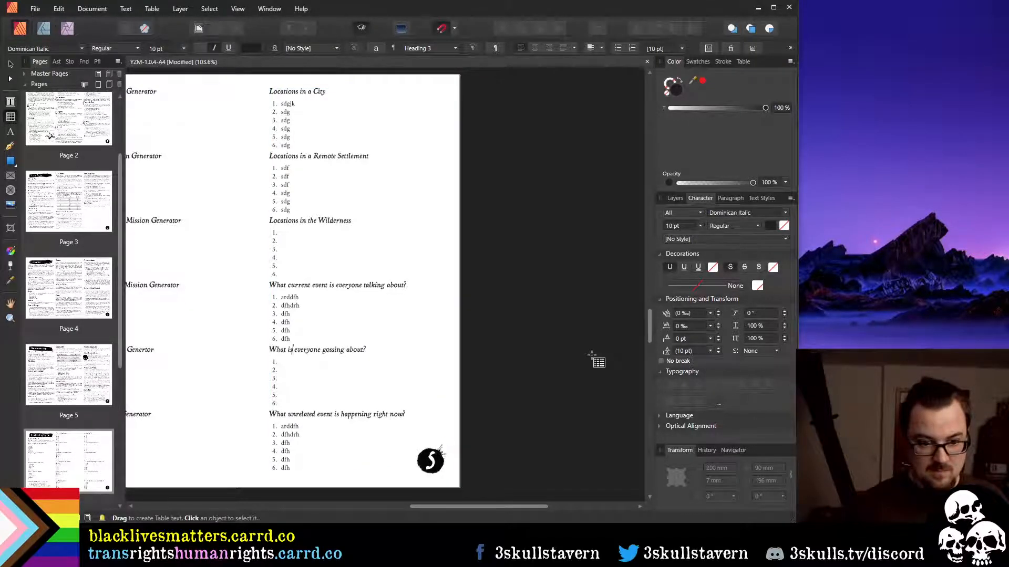
{"action": "key", "text": "Escape"}
{"action": "key", "text": "Up"}
{"action": "key", "text": "Up"}
{"action": "key", "text": "Up"}
{"action": "key", "text": "Up"}
{"action": "key", "text": "Up"}
{"action": "key", "text": "Up"}
{"action": "key", "text": "Up"}
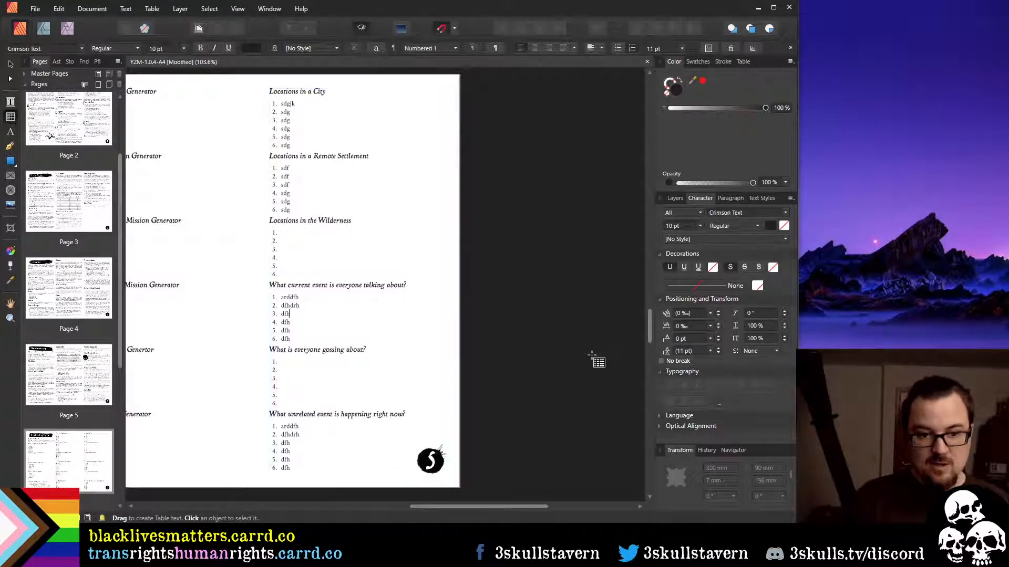
{"action": "key", "text": "Down"}
{"action": "key", "text": "Down"}
{"action": "key", "text": "Down"}
{"action": "key", "text": "Down"}
{"action": "key", "text": "Down"}
{"action": "key", "text": "Down"}
{"action": "key", "text": "Down"}
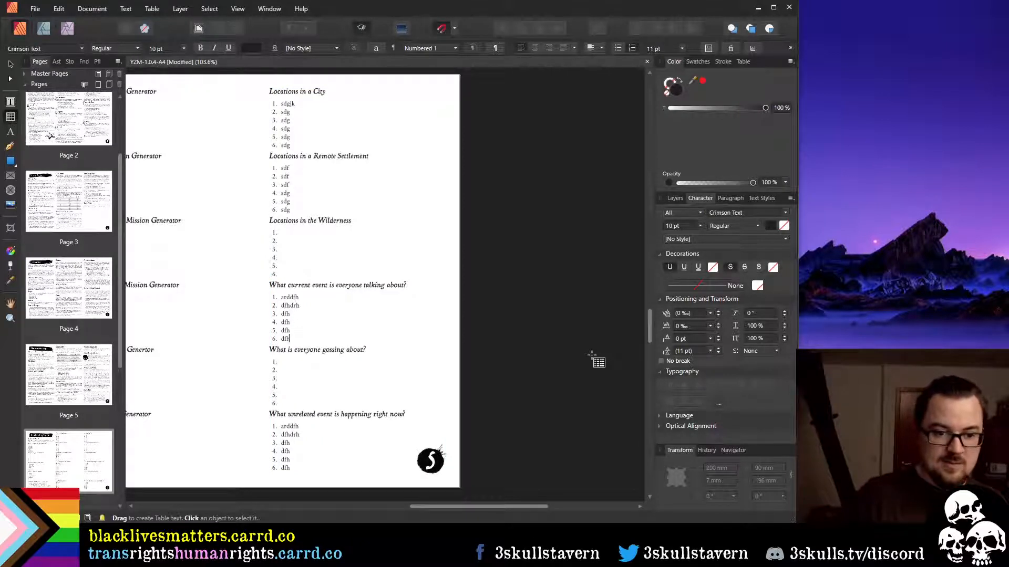
Reword the "What is everyone gossing about?" heading to "What's the hot gossip everyone is whispering about?"
{"action": "key", "text": "Escape"}
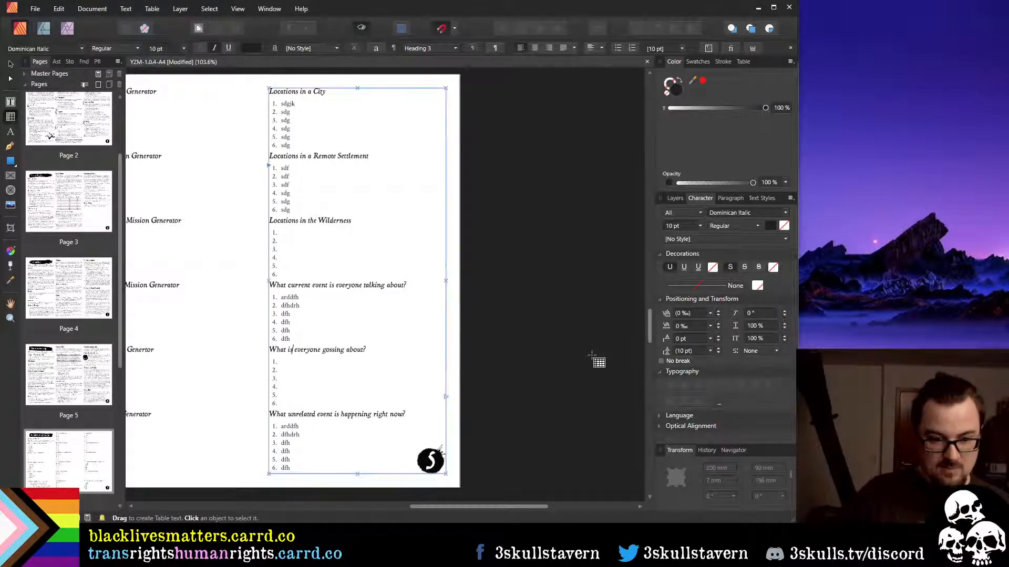
{"action": "key", "text": "ctrl+Left"}
{"action": "key", "text": "ctrl+shift+Right"}
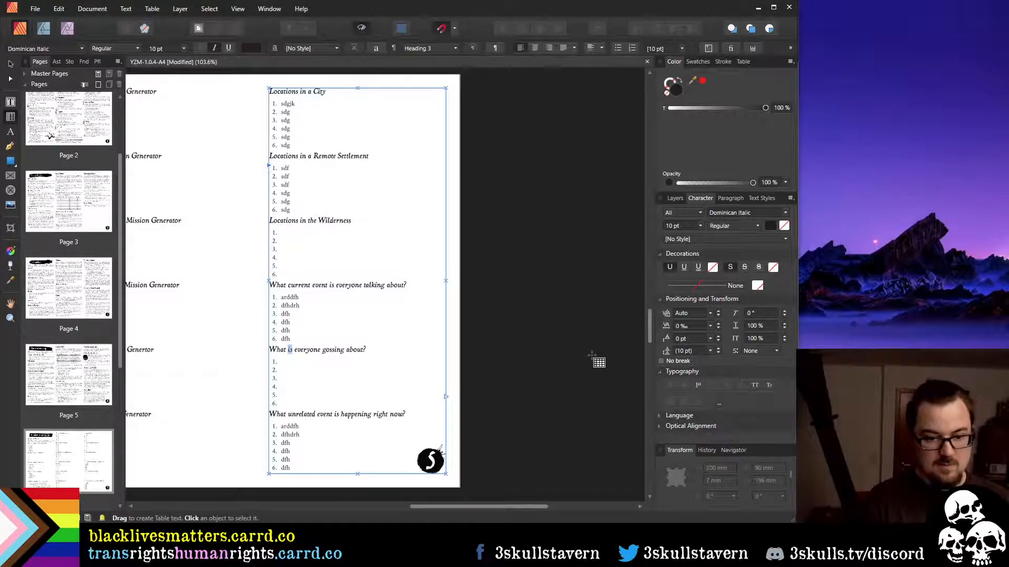
{"action": "key", "text": "BackSpace"}
{"action": "key", "text": "BackSpace"}
{"action": "type", "text": "'s the ho"}
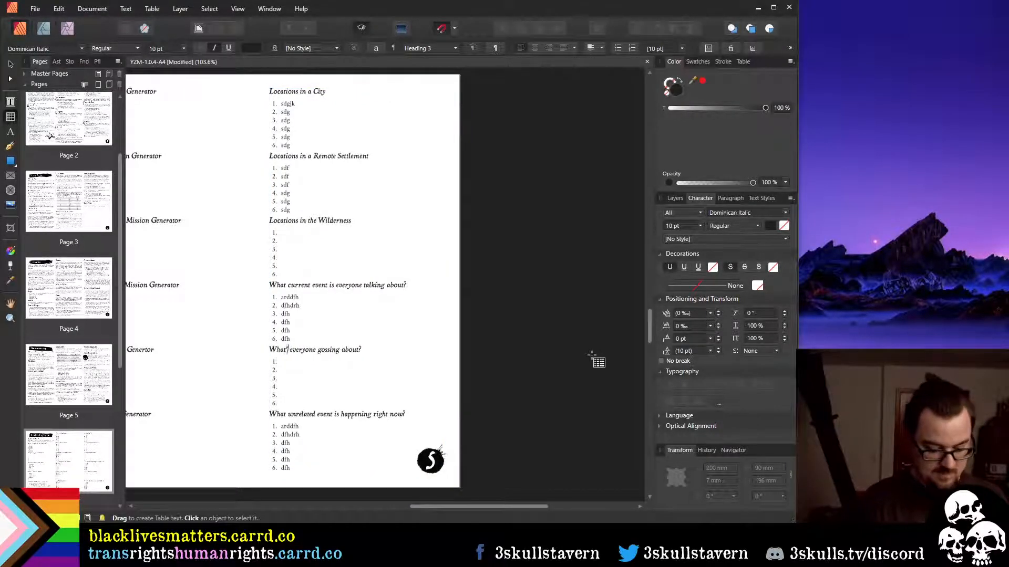
{"action": "type", "text": "t gossiu"}
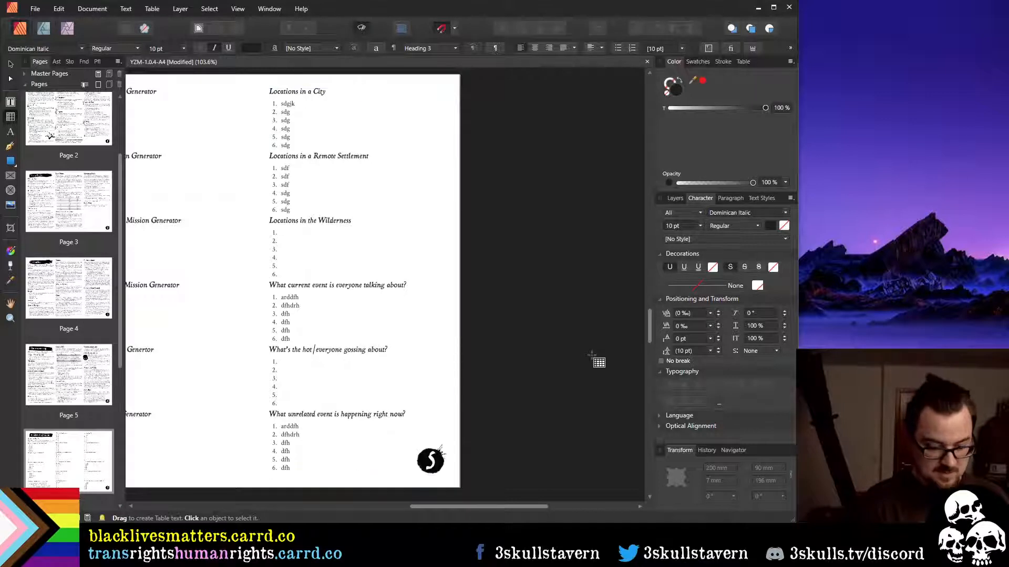
{"action": "key", "text": "BackSpace"}
{"action": "type", "text": "p"}
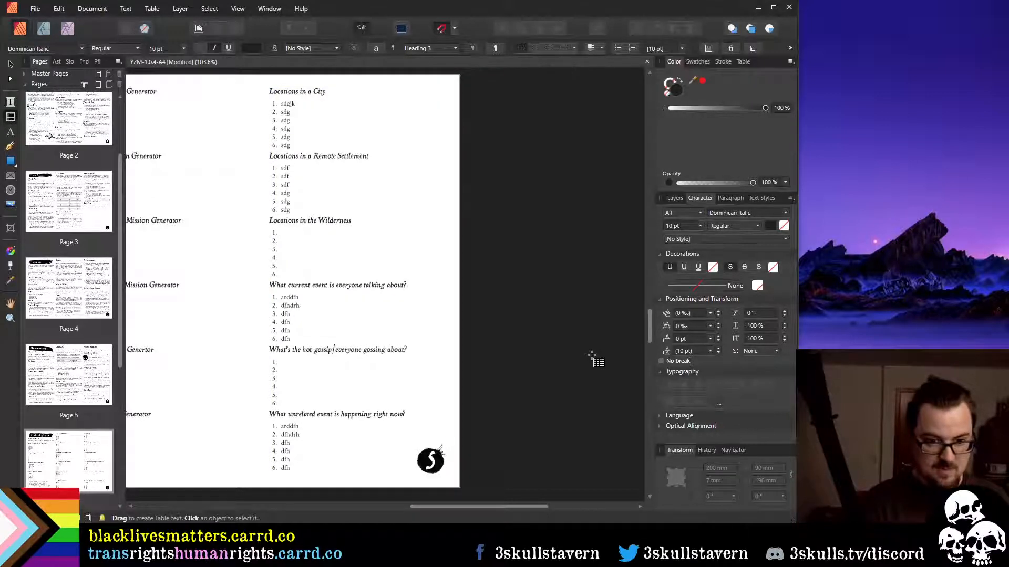
{"action": "key", "text": "ctrl+Right"}
{"action": "key", "text": "ctrl+Right"}
{"action": "key", "text": "ctrl+shift+Right"}
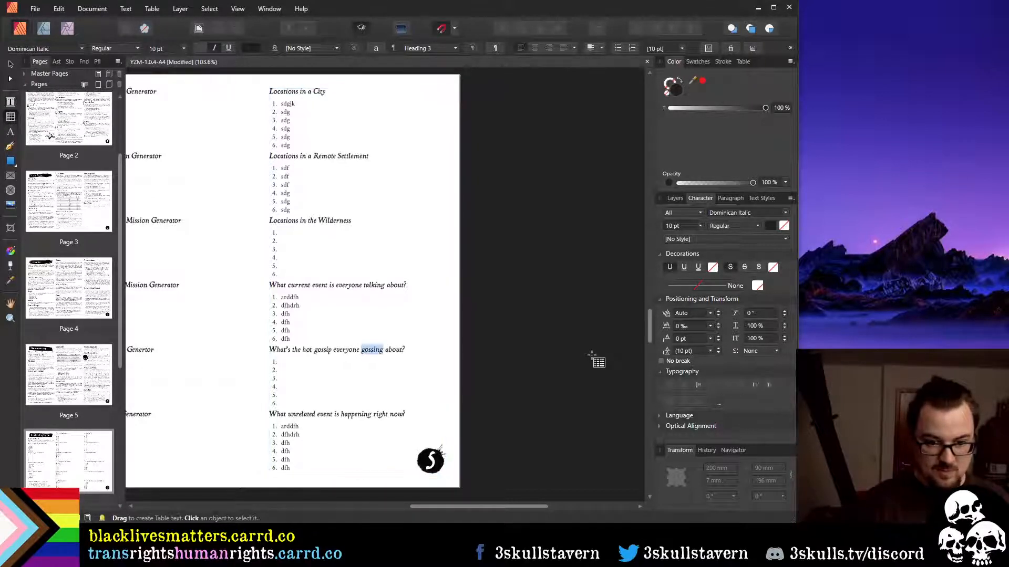
{"action": "type", "text": "is whispering"}
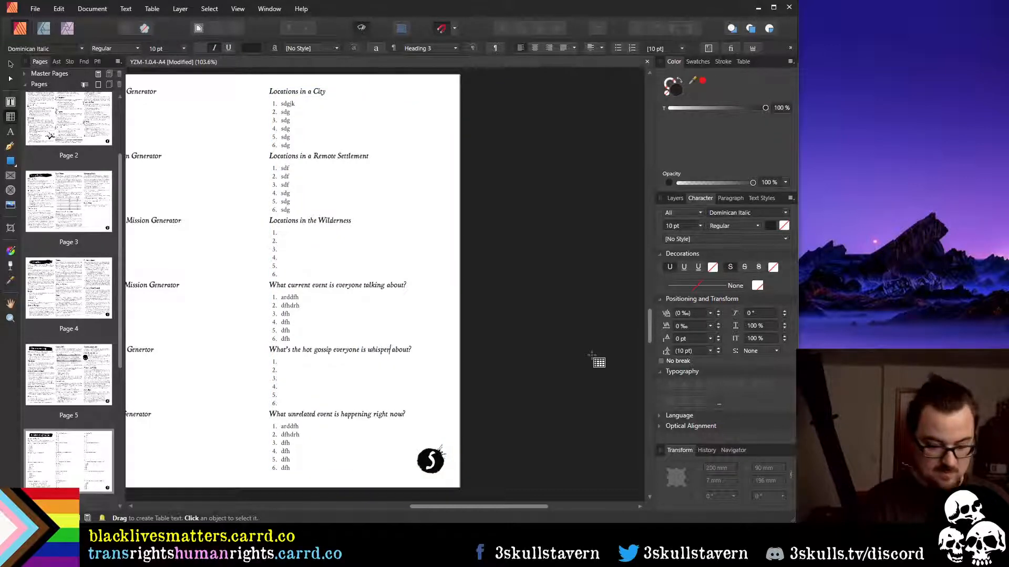
{"action": "key", "text": "Down"}
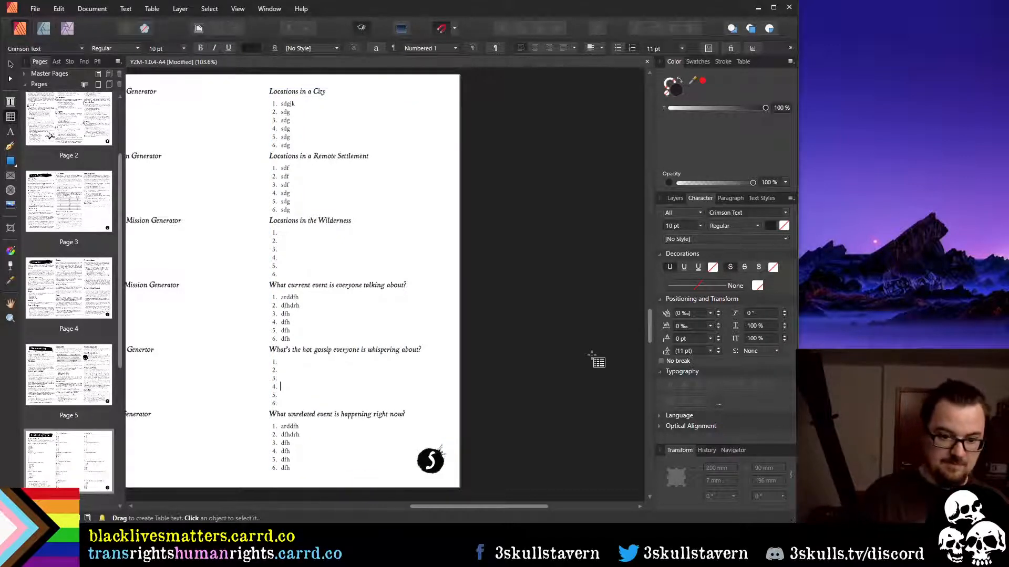
Clear the placeholder text from all six entries under "What unrelated event is happening right now?", keeping the numbering
{"action": "key", "text": "Down"}
{"action": "key", "text": "Down"}
{"action": "key", "text": "Down"}
{"action": "key", "text": "Down"}
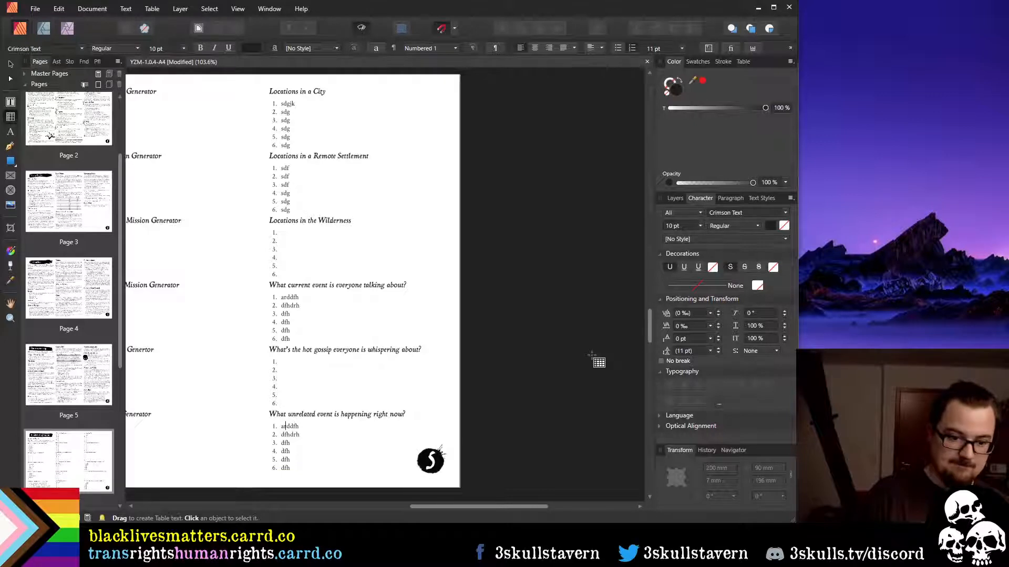
{"action": "key", "text": "BackSpace"}
{"action": "key", "text": "Delete"}
{"action": "key", "text": "Delete"}
{"action": "key", "text": "Delete"}
{"action": "key", "text": "Delete"}
{"action": "key", "text": "Delete"}
{"action": "key", "text": "Down"}
{"action": "key", "text": "Delete"}
{"action": "key", "text": "Delete"}
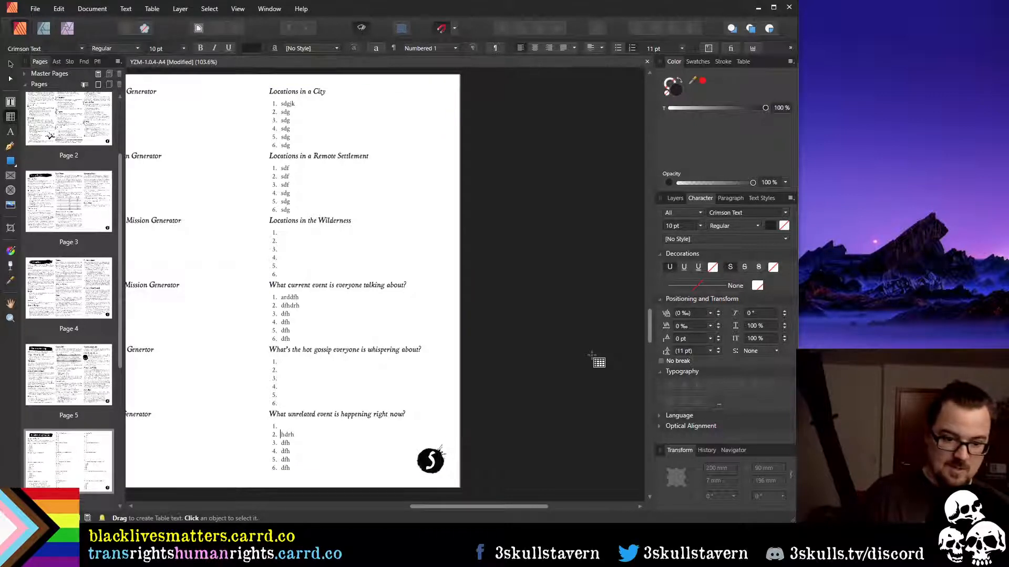
{"action": "key", "text": "Delete"}
{"action": "key", "text": "Delete"}
{"action": "key", "text": "Delete"}
{"action": "key", "text": "Delete"}
{"action": "key", "text": "Delete"}
{"action": "key", "text": "Delete"}
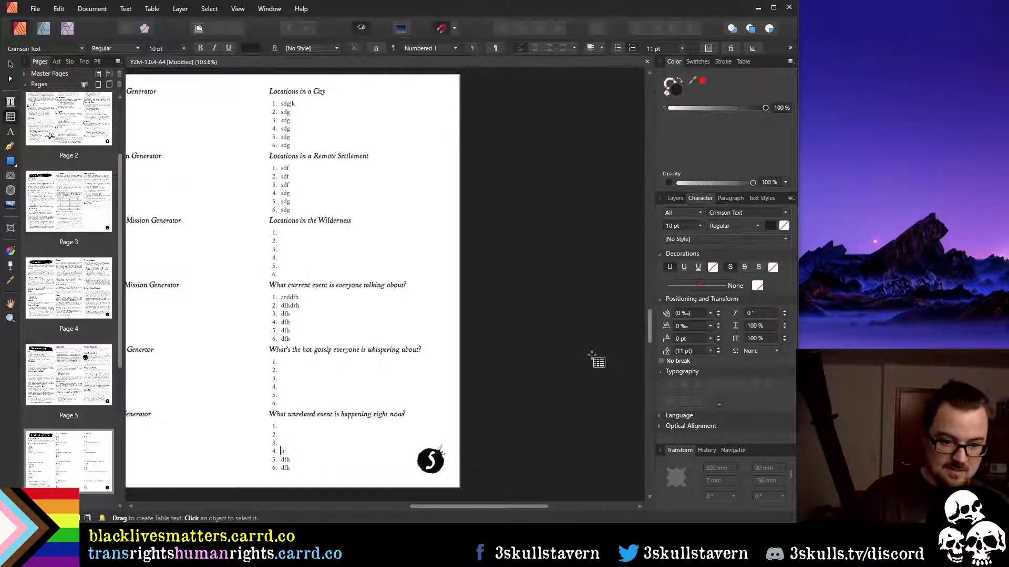
{"action": "key", "text": "Delete"}
{"action": "key", "text": "Down"}
{"action": "key", "text": "Delete"}
{"action": "key", "text": "Delete"}
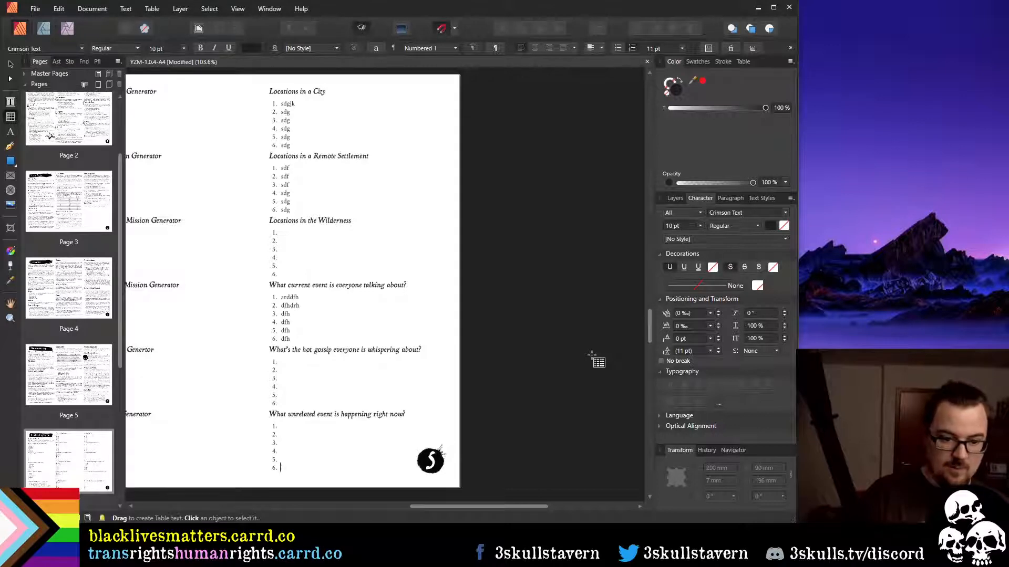
{"action": "key", "text": "Escape"}
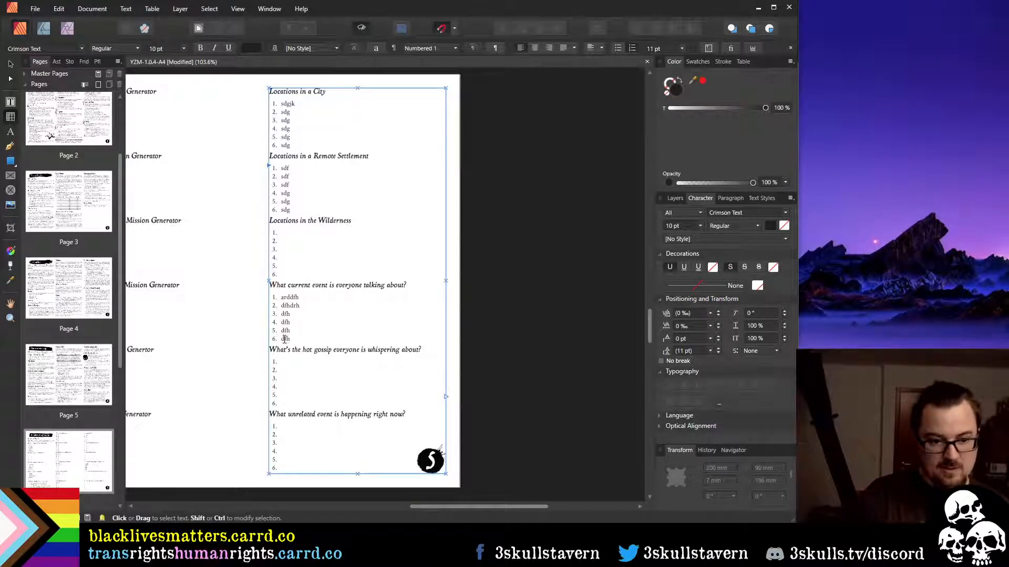
{"action": "key", "text": "Left"}
{"action": "key", "text": "Delete"}
{"action": "key", "text": "Delete"}
{"action": "key", "text": "Delete"}
{"action": "key", "text": "Up"}
{"action": "key", "text": "Delete"}
{"action": "key", "text": "Delete"}
{"action": "key", "text": "Delete"}
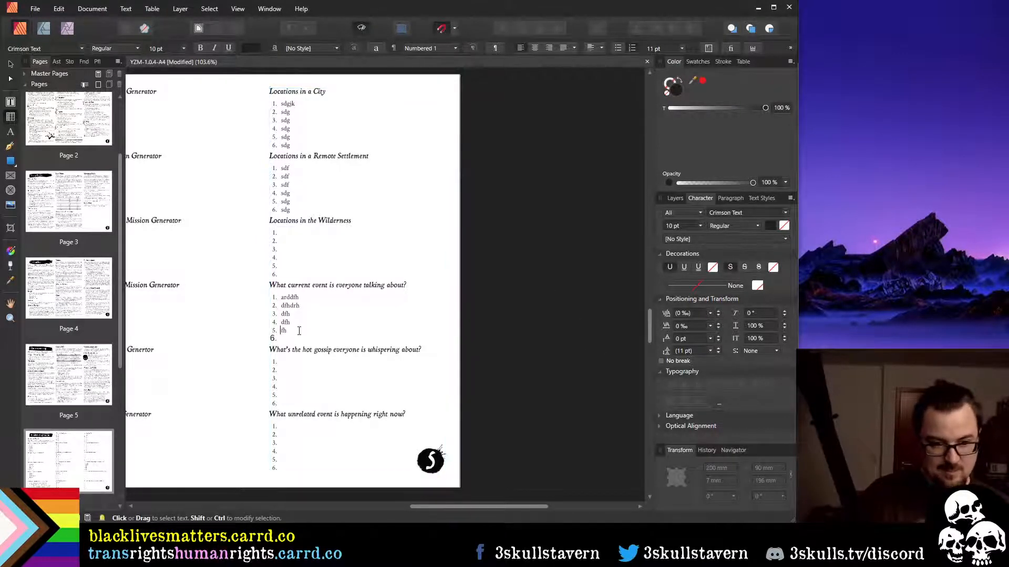
{"action": "key", "text": "ctrl+z"}
{"action": "key", "text": "ctrl+z"}
{"action": "key", "text": "ctrl+z"}
{"action": "key", "text": "ctrl+z"}
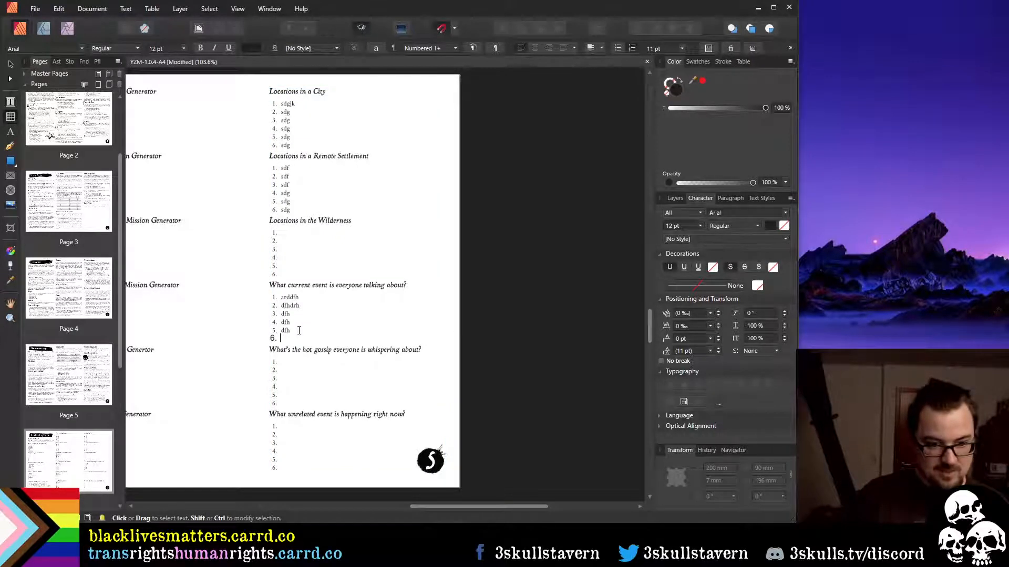
{"action": "key", "text": "ctrl+z"}
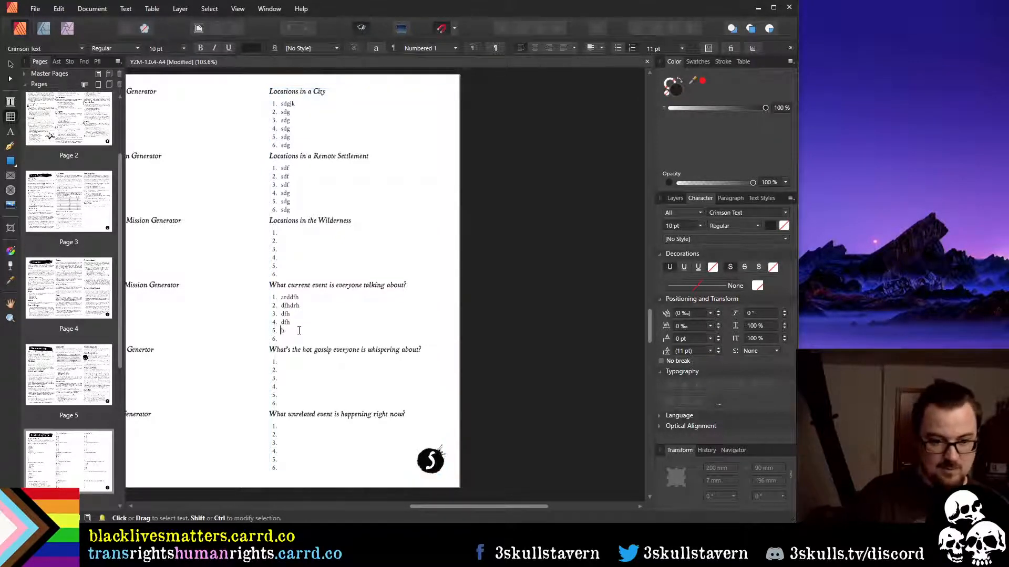
Clear the placeholder text from the six entries under "What current event is everyone talking about?", keeping the numbering
{"action": "key", "text": "ctrl+z"}
{"action": "key", "text": "ctrl+z"}
{"action": "key", "text": "ctrl+z"}
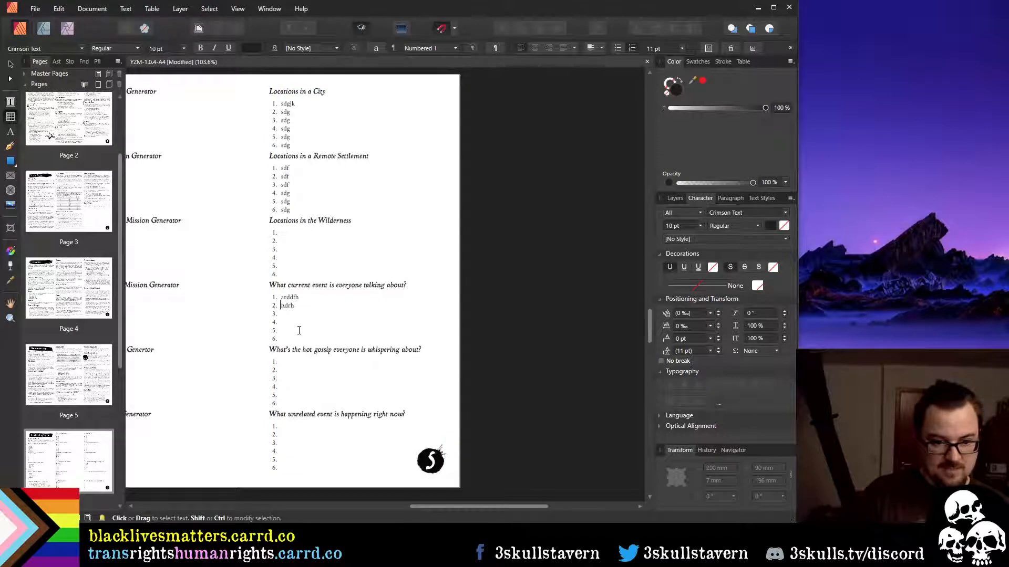
{"action": "key", "text": "ctrl+z"}
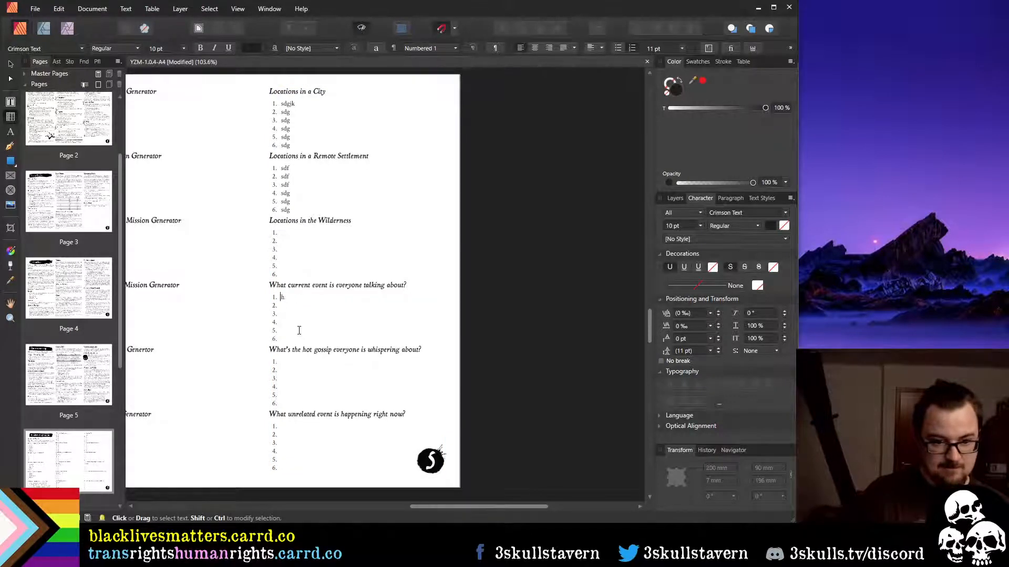
{"action": "key", "text": "ctrl+z"}
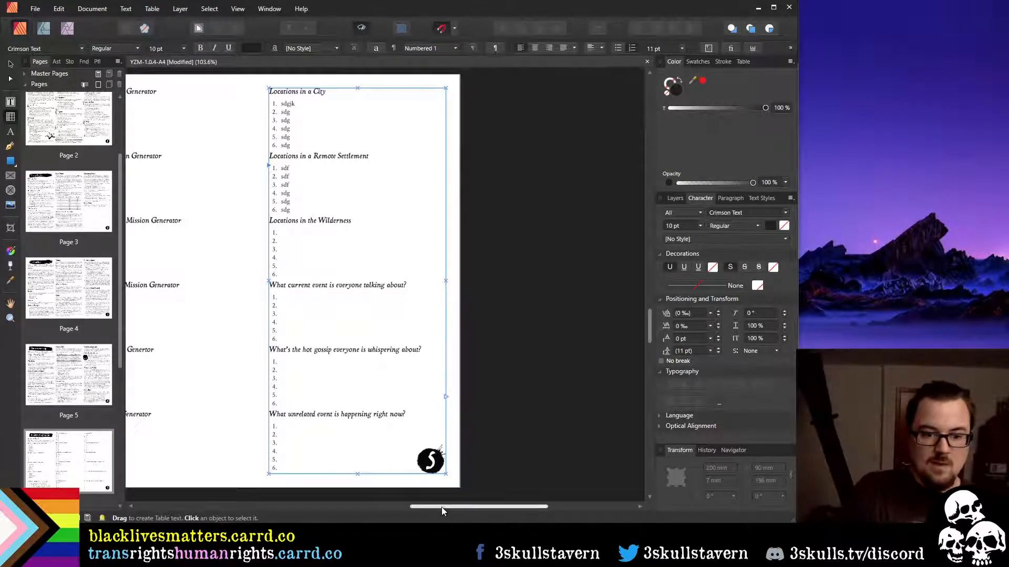
Switch to the Xodo PDF reader, open the Coriolis Atlas Compendium and examine its mission generator tables for agents
{"action": "left_click_drag", "start_coordinate": [441, 507], "coordinate": [299, 509]}
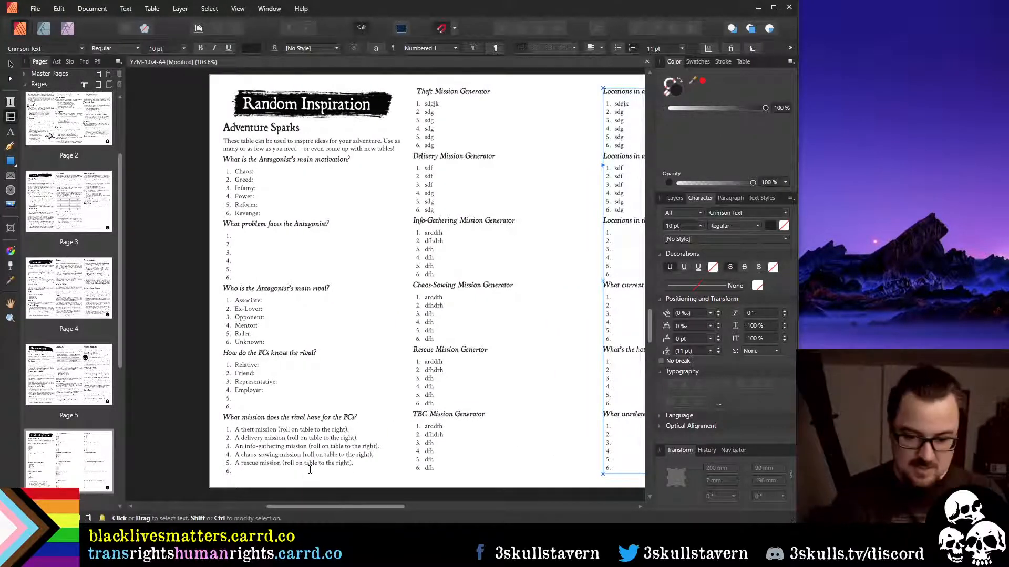
{"action": "key", "text": "alt+Tab"}
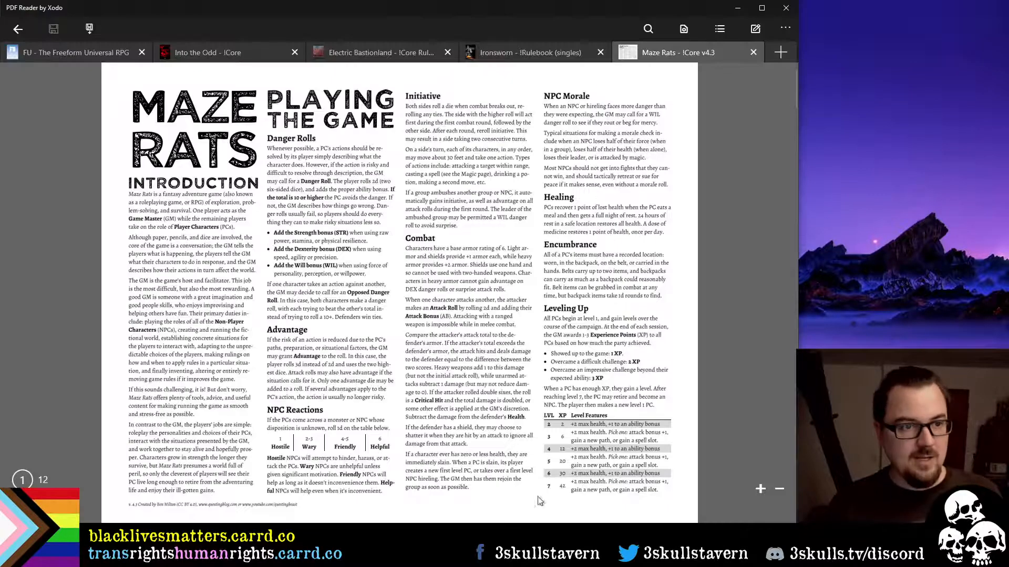
{"action": "left_click", "coordinate": [95, 549]}
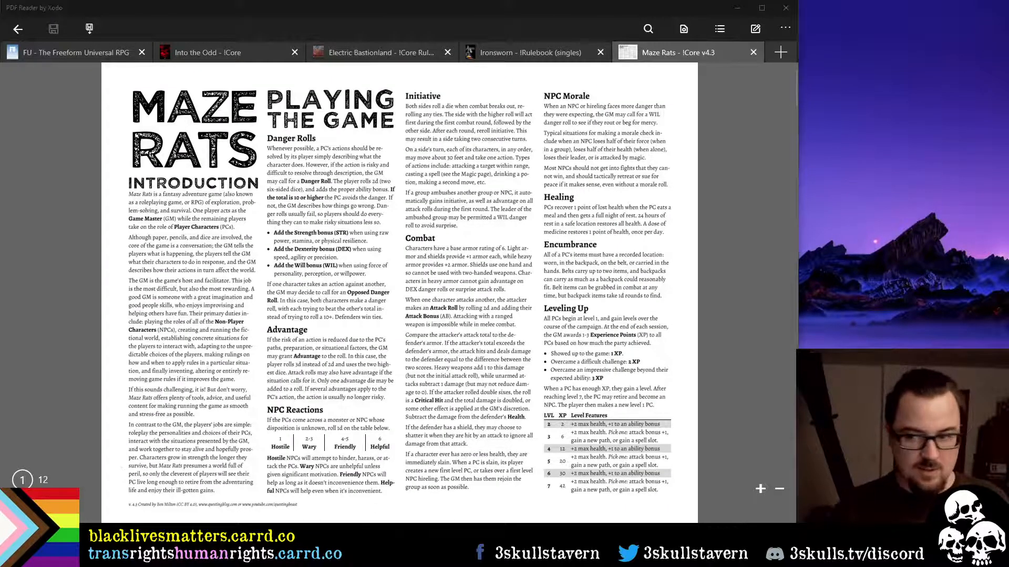
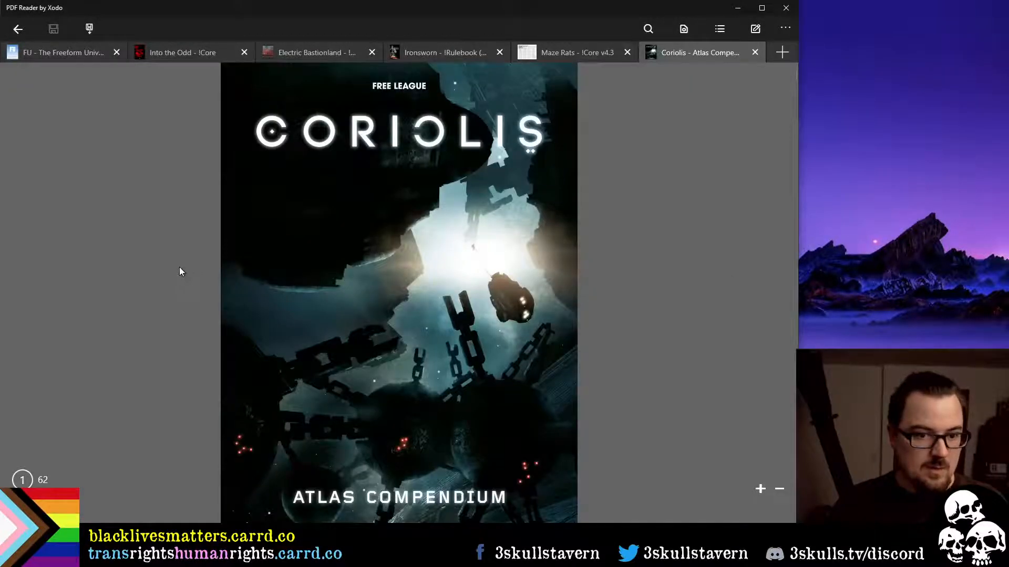
{"action": "scroll", "coordinate": [179, 267], "scroll_direction": "down", "scroll_amount": 10}
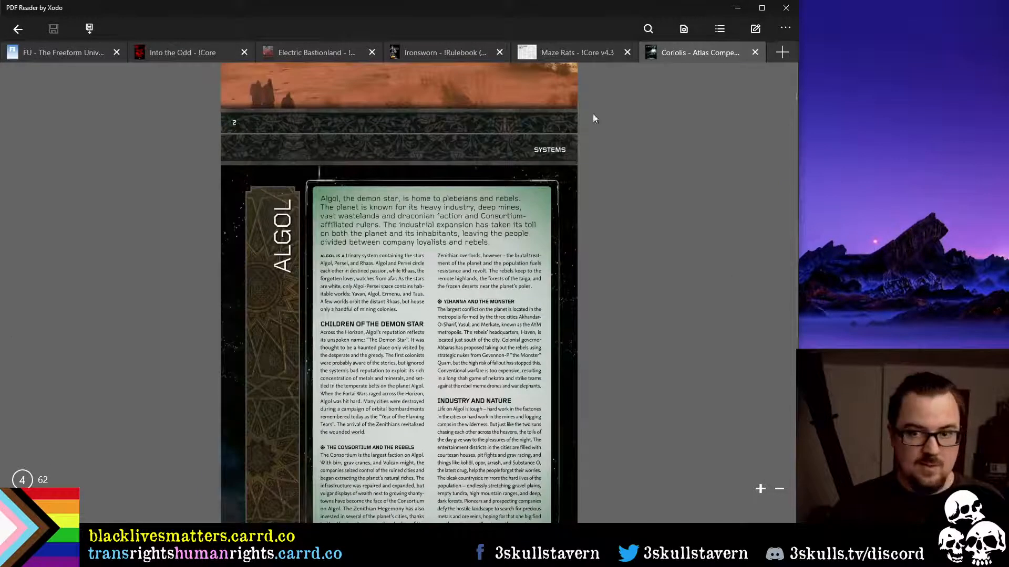
{"action": "left_click", "coordinate": [720, 28]}
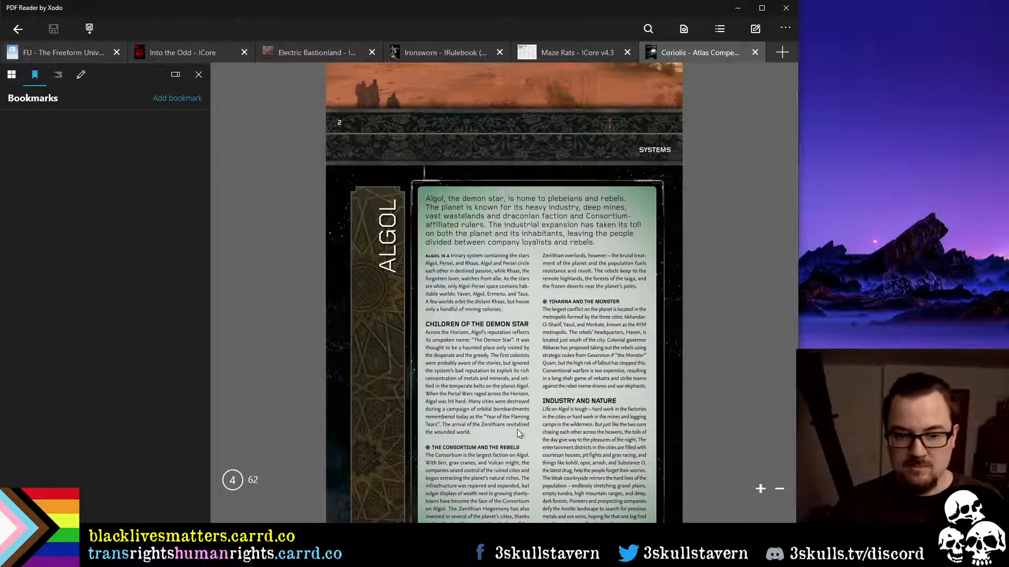
{"action": "left_click_drag", "start_coordinate": [796, 96], "coordinate": [792, 346]}
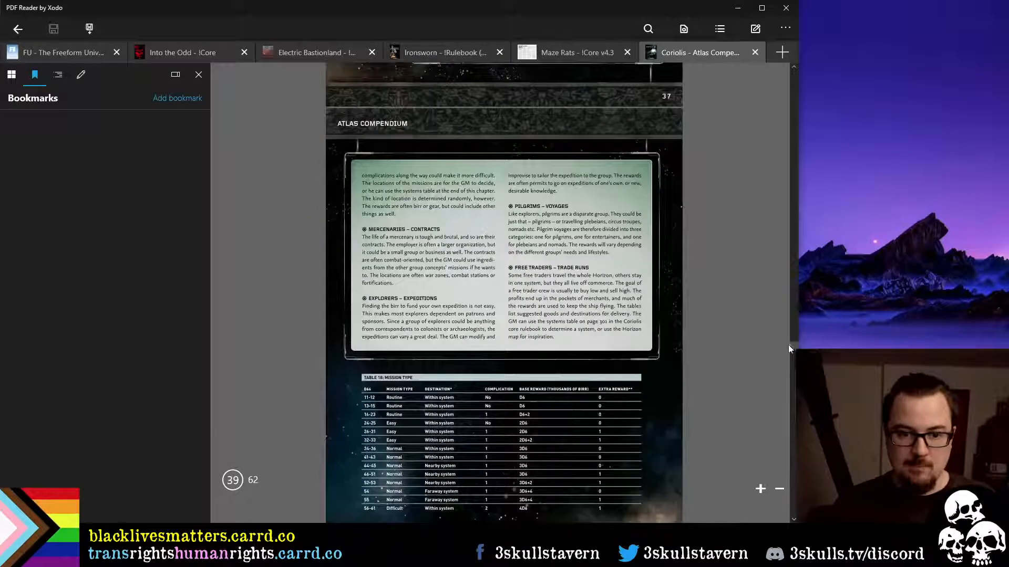
{"action": "scroll", "coordinate": [609, 292], "scroll_direction": "down", "scroll_amount": 3}
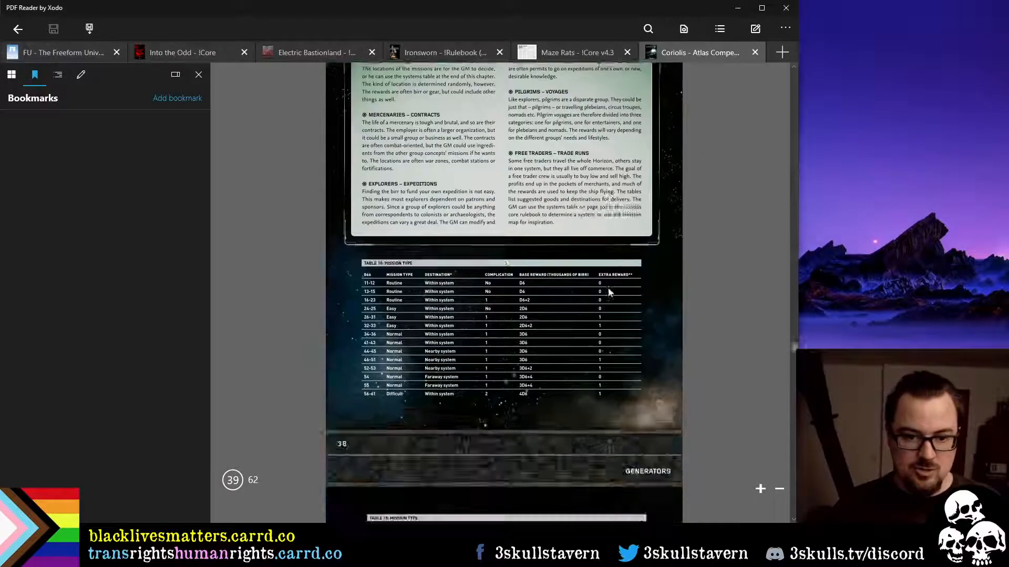
{"action": "scroll", "coordinate": [608, 298], "scroll_direction": "up", "scroll_amount": 4}
{"action": "scroll", "coordinate": [607, 297], "scroll_direction": "down", "scroll_amount": 10}
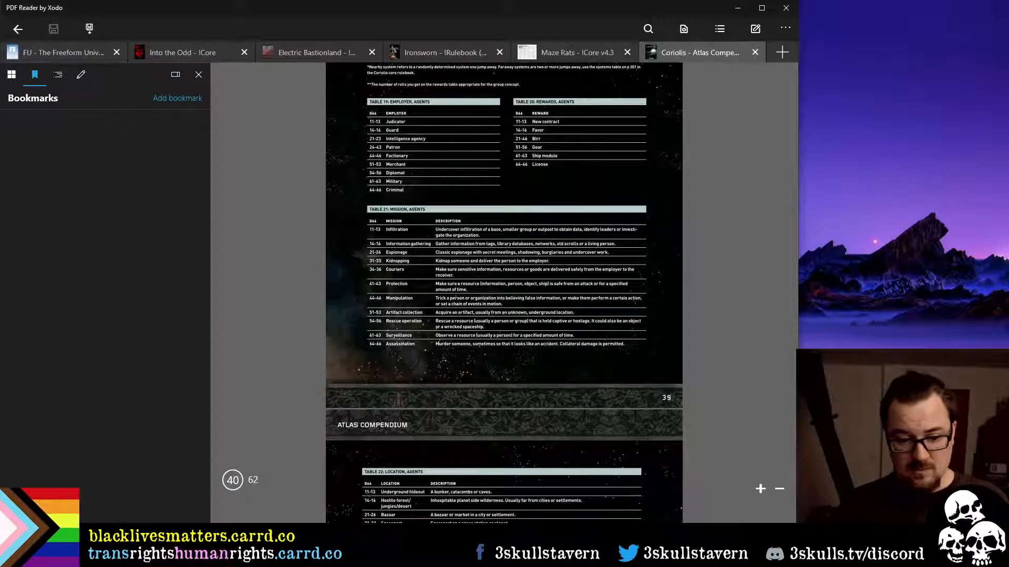
Return to Affinity Publisher and enter "A protection mission (roll on table to the right)." as the sixth entry of the rival's mission list
{"action": "left_click", "coordinate": [347, 482]}
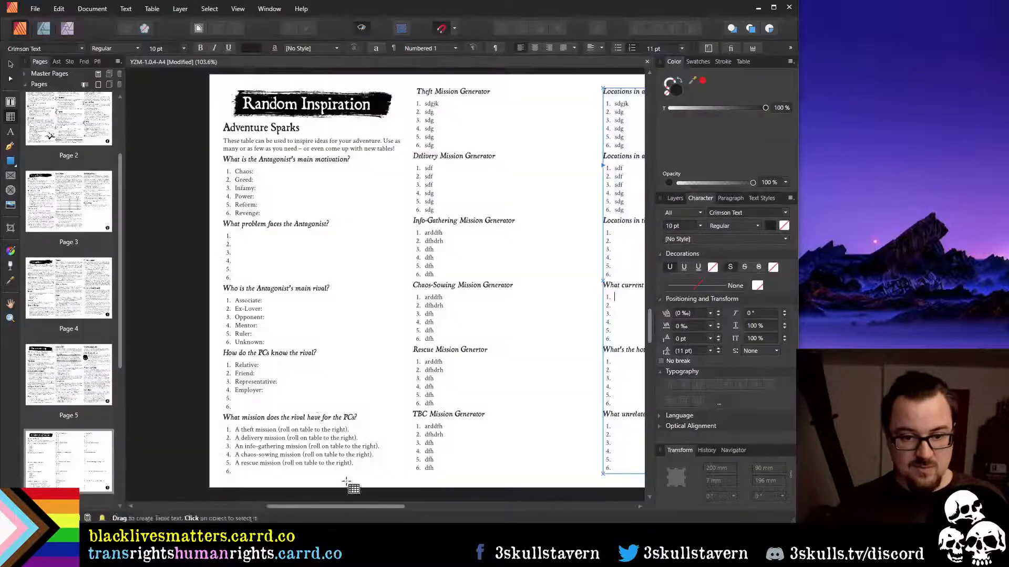
{"action": "left_click", "coordinate": [281, 473]}
{"action": "type", "text": "A"}
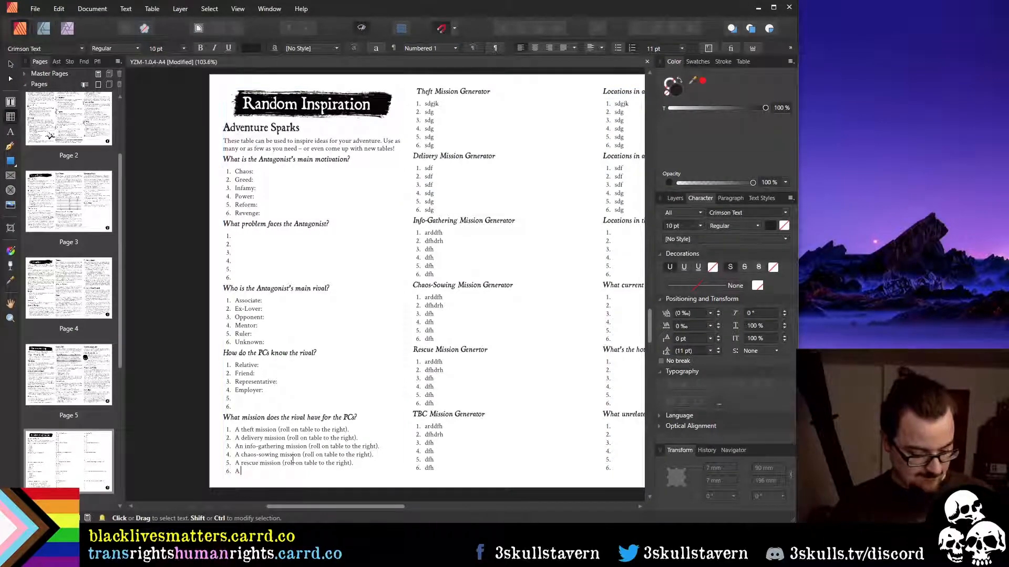
{"action": "type", "text": " protect"}
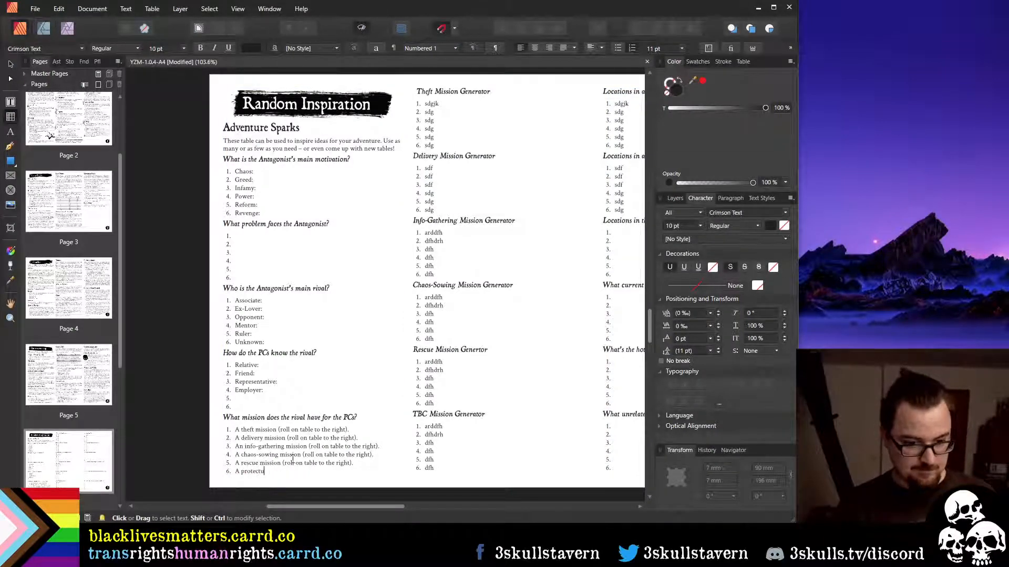
{"action": "type", "text": "ion mission"}
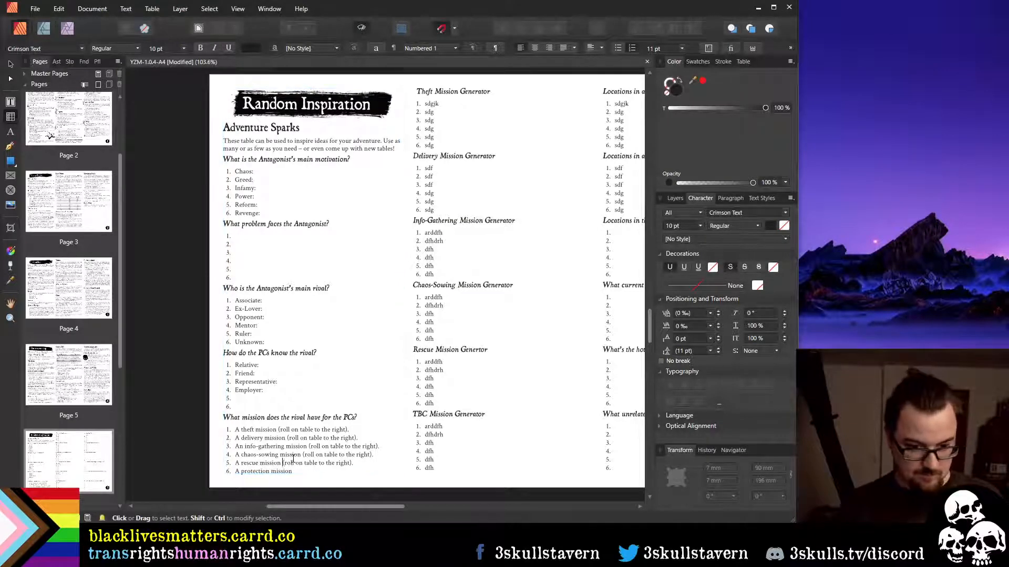
{"action": "key", "text": "shift+End"}
{"action": "key", "text": "ctrl+c"}
{"action": "key", "text": "Down"}
{"action": "key", "text": "ctrl+v"}
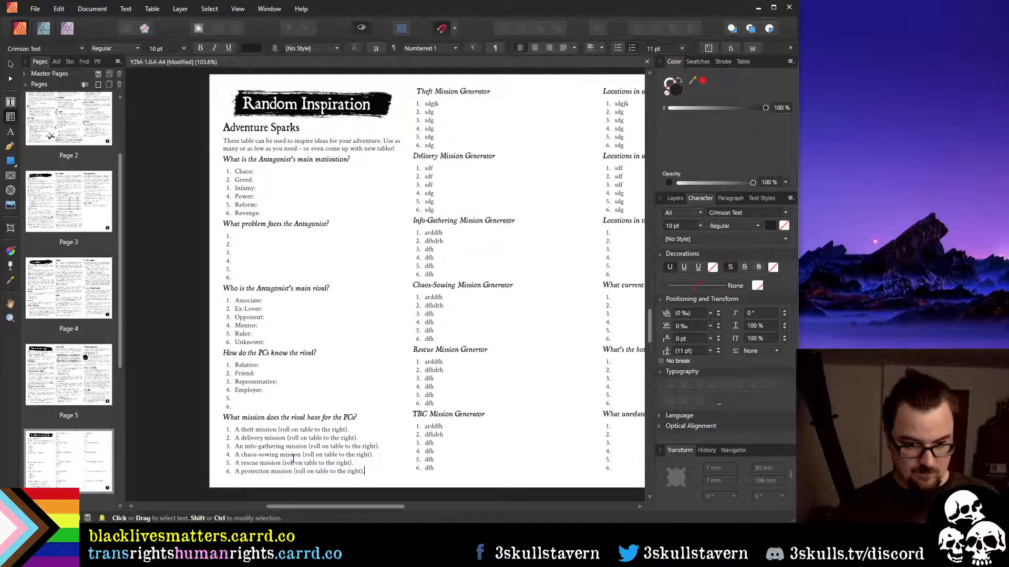
Replace "TBC" with "Protection" in the heading of the last mission generator table
{"action": "double_click", "coordinate": [421, 415]}
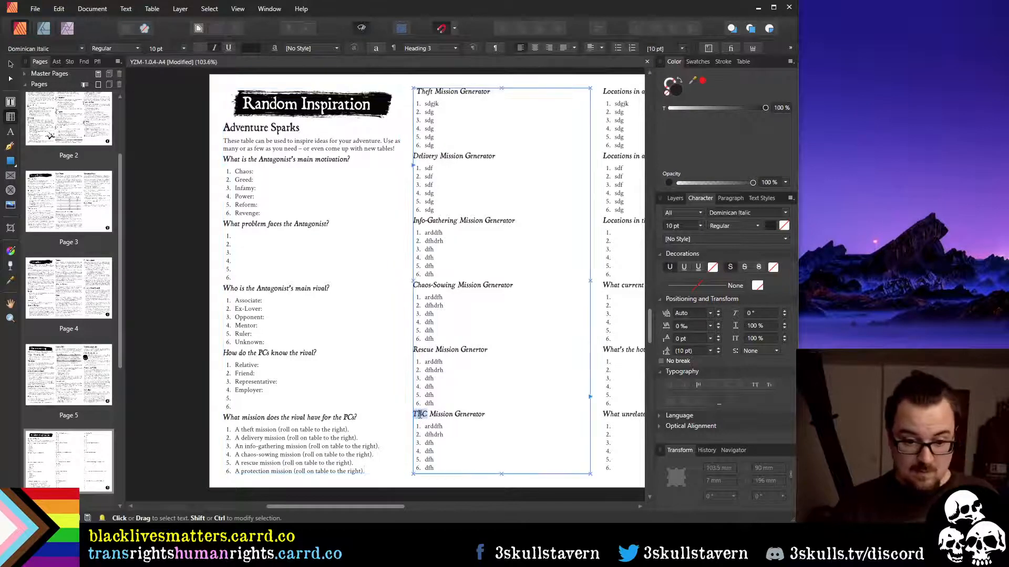
{"action": "type", "text": "Protection"}
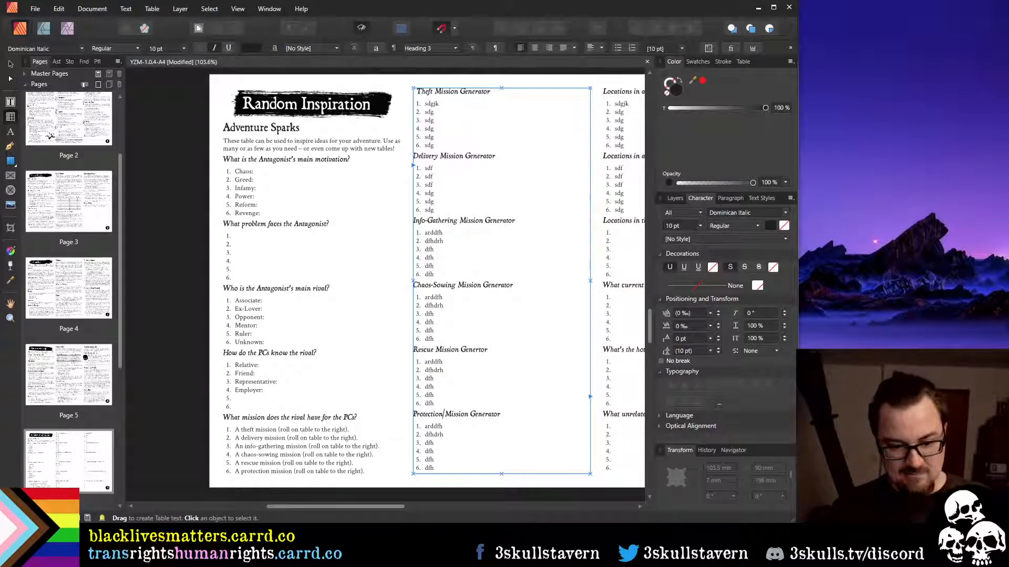
Switch back to the Xodo PDF reader and examine the Atlas Compendium's mission, contract, location and complication tables for agents and mercenaries
{"action": "key", "text": "alt+Tab"}
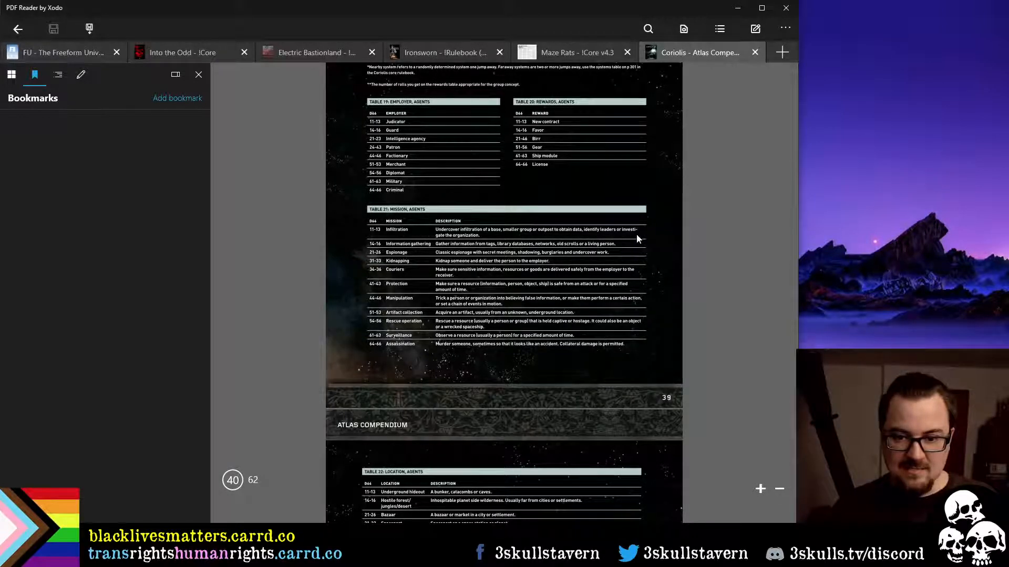
{"action": "scroll", "coordinate": [558, 258], "scroll_direction": "up", "scroll_amount": 2}
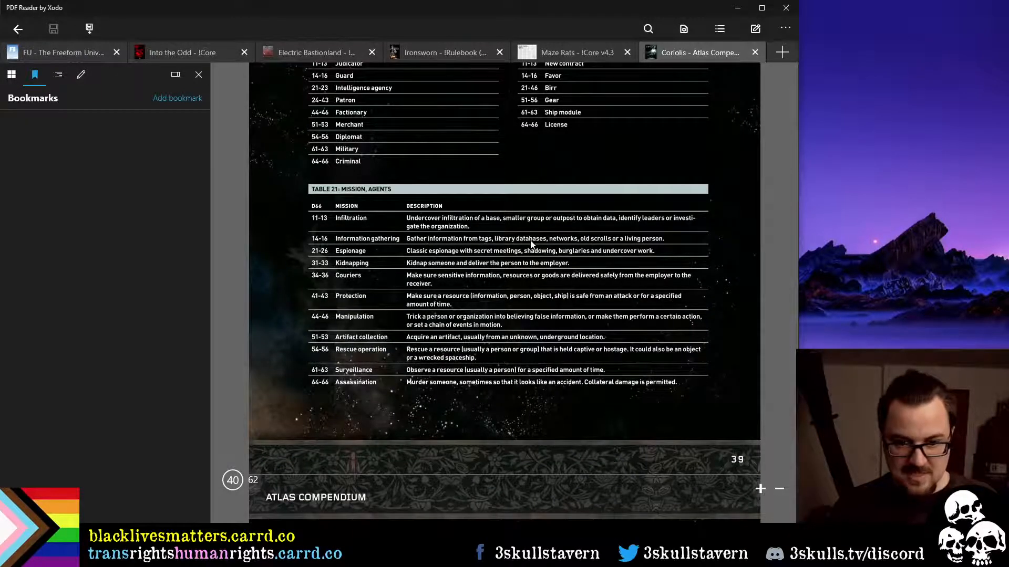
{"action": "scroll", "coordinate": [412, 243], "scroll_direction": "down", "scroll_amount": 8}
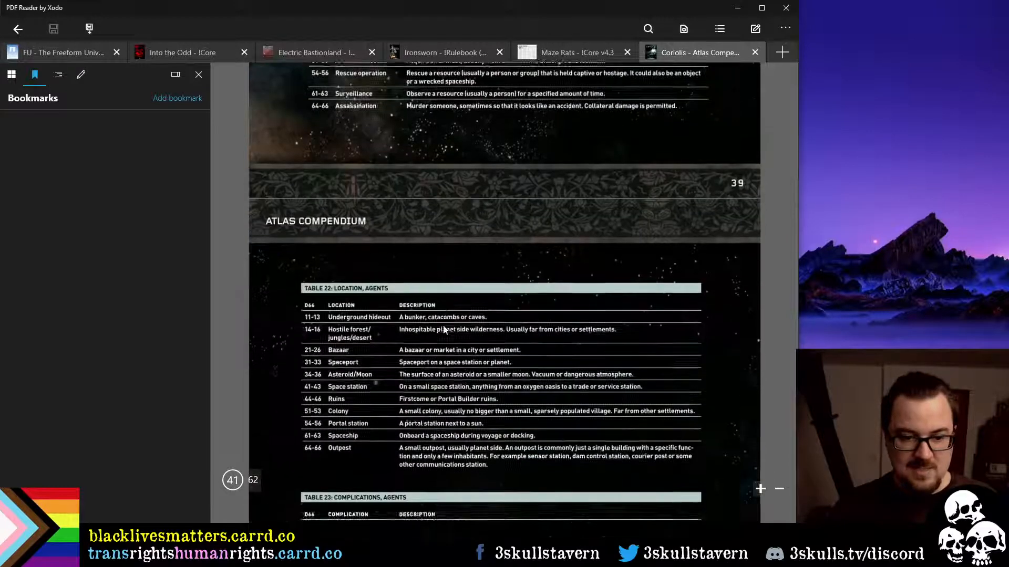
{"action": "scroll", "coordinate": [441, 333], "scroll_direction": "down", "scroll_amount": 10}
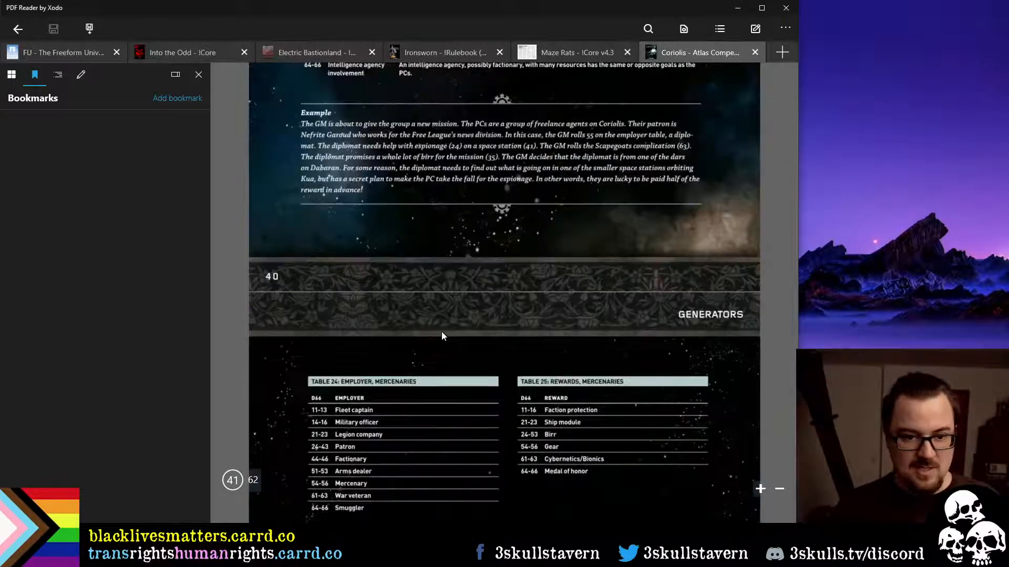
{"action": "scroll", "coordinate": [440, 330], "scroll_direction": "down", "scroll_amount": 8}
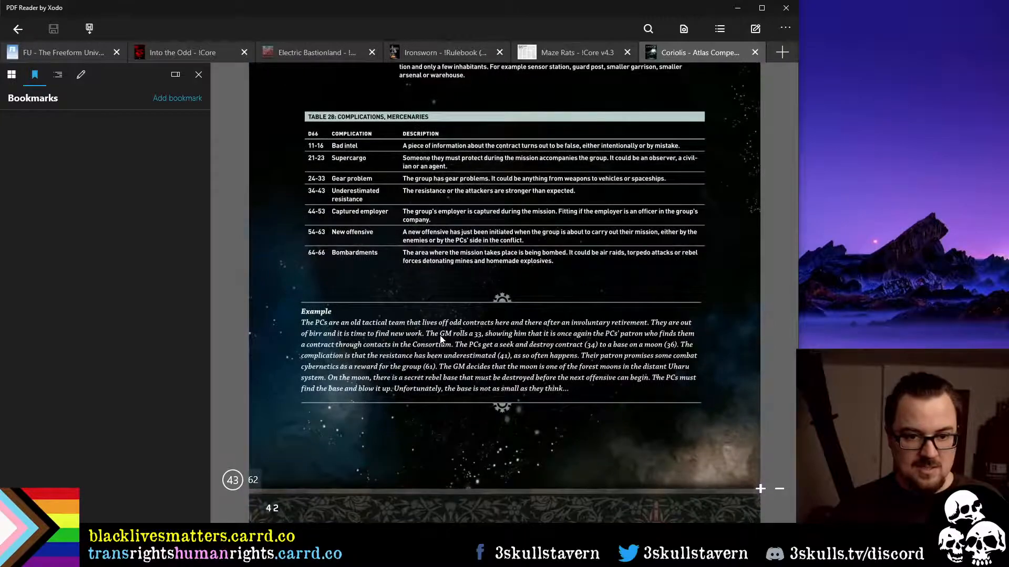
{"action": "scroll", "coordinate": [440, 339], "scroll_direction": "down", "scroll_amount": 8}
{"action": "scroll", "coordinate": [440, 336], "scroll_direction": "up", "scroll_amount": 15}
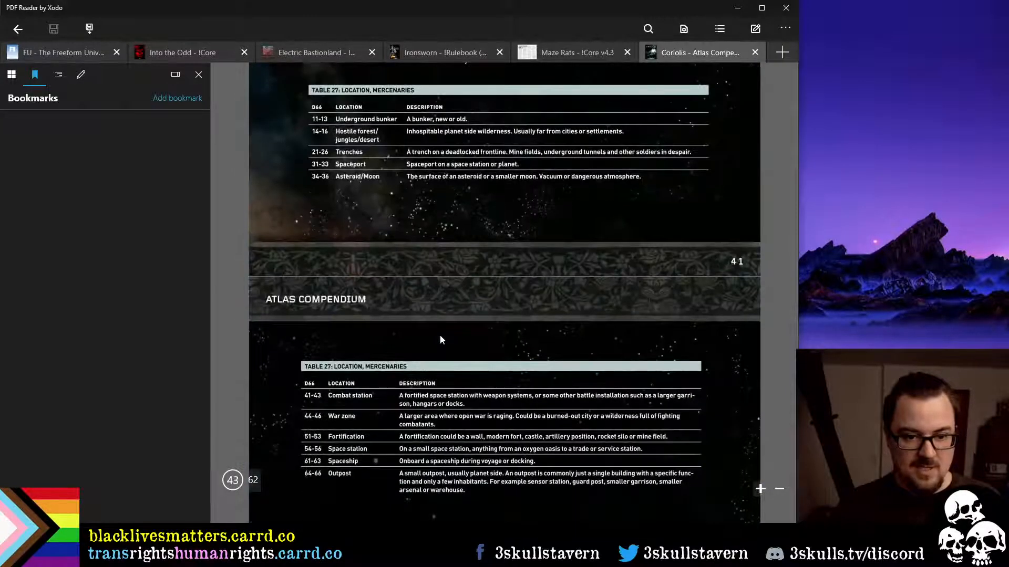
{"action": "scroll", "coordinate": [441, 340], "scroll_direction": "up", "scroll_amount": 5}
{"action": "scroll", "coordinate": [434, 339], "scroll_direction": "up", "scroll_amount": 1}
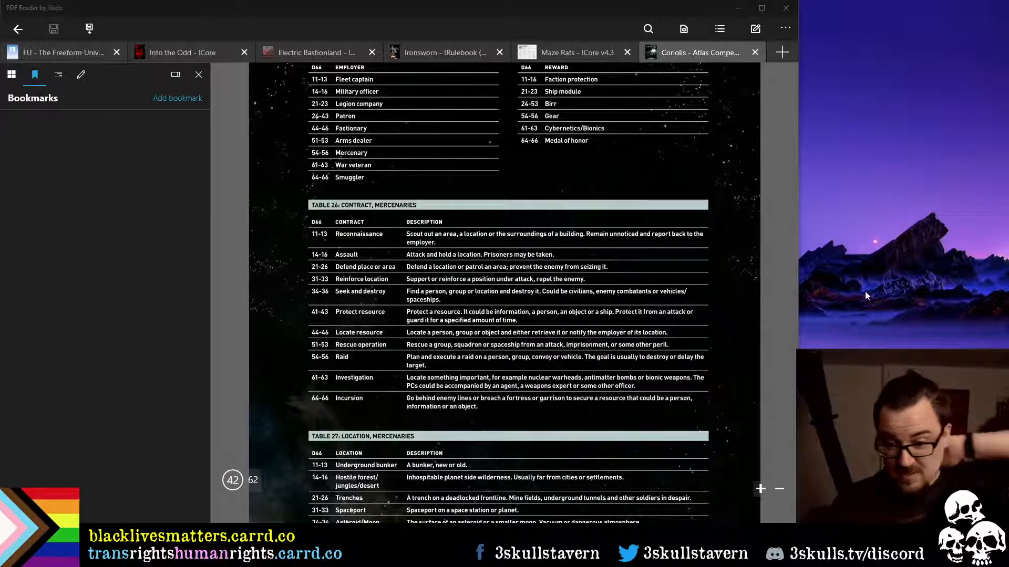
{"action": "mouse_move", "coordinate": [194, 525]}
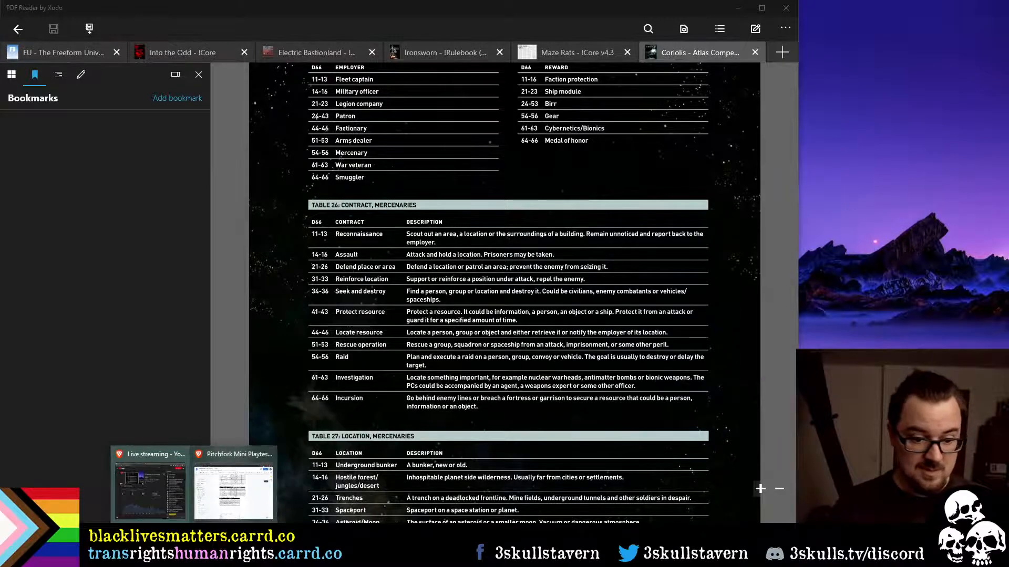
Return to Affinity Publisher and replace "info-gathering" with "investigation" in the third entry of the rival's mission list
{"action": "left_click", "coordinate": [284, 533]}
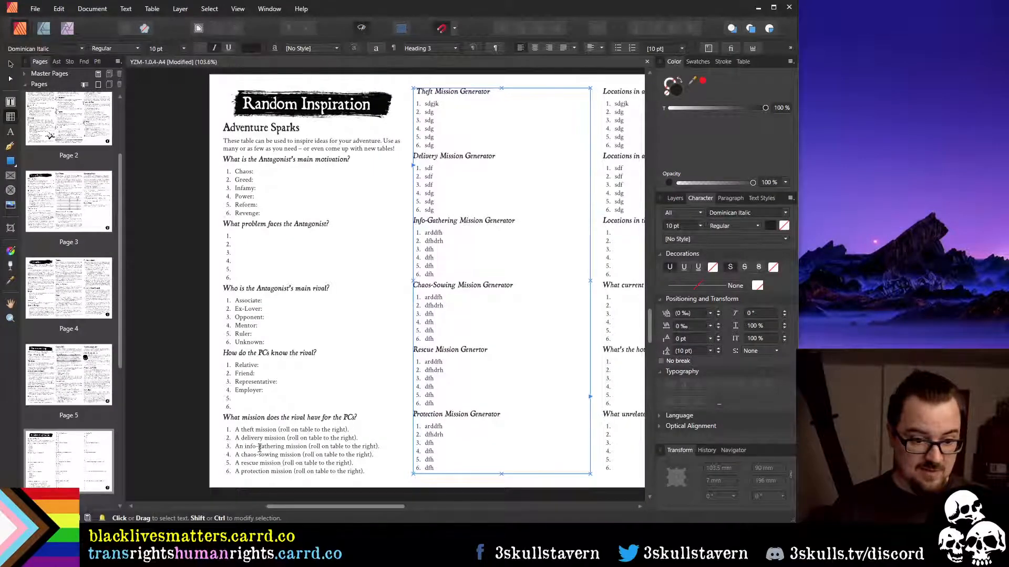
{"action": "left_click_drag", "start_coordinate": [246, 447], "coordinate": [289, 445]}
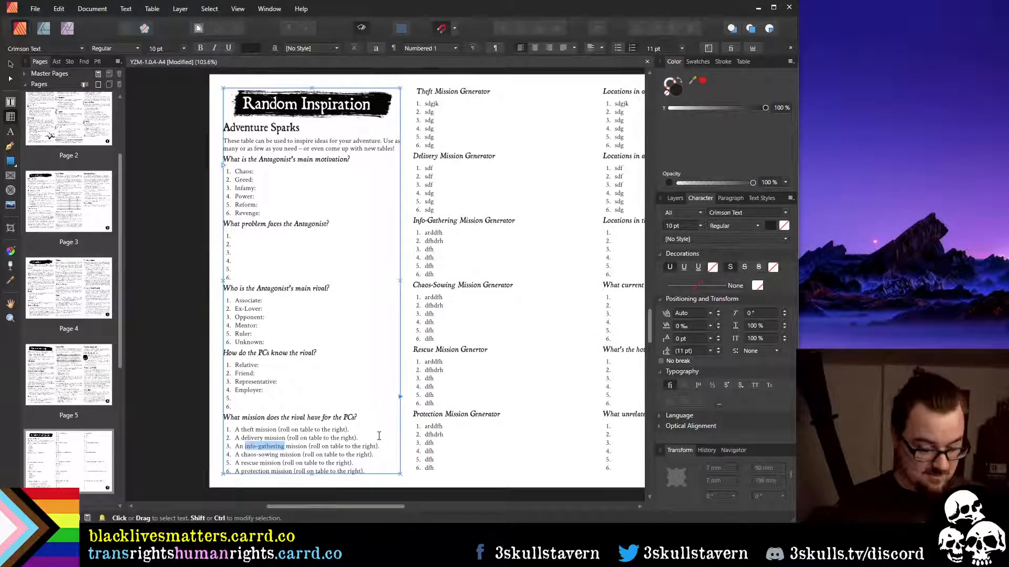
{"action": "type", "text": "investi"}
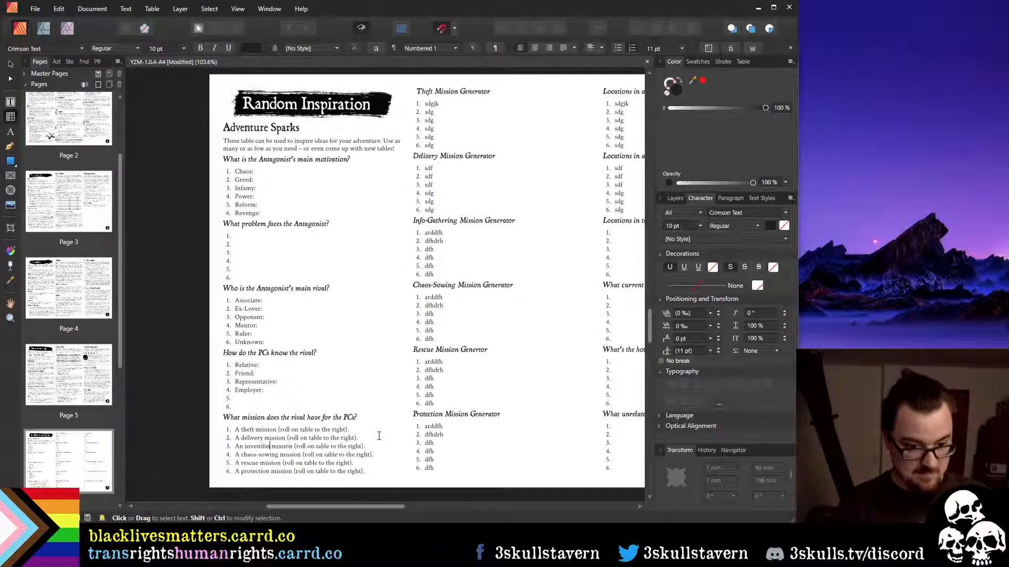
{"action": "type", "text": "ation"}
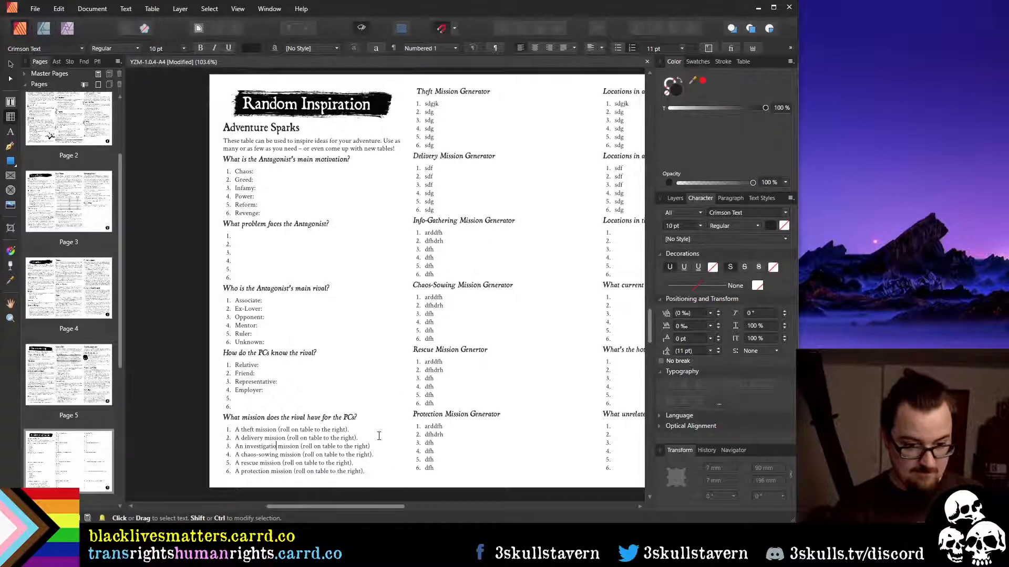
{"action": "key", "text": "Escape"}
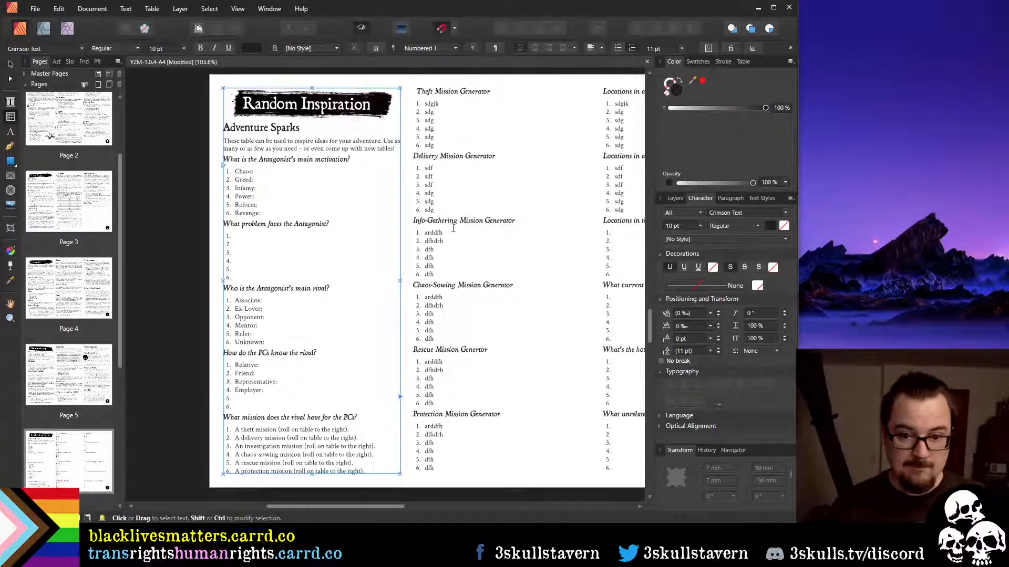
Replace "Info-Gathering" with "Investigation" in the heading of the third mission generator table
{"action": "left_click_drag", "start_coordinate": [457, 220], "coordinate": [426, 221]}
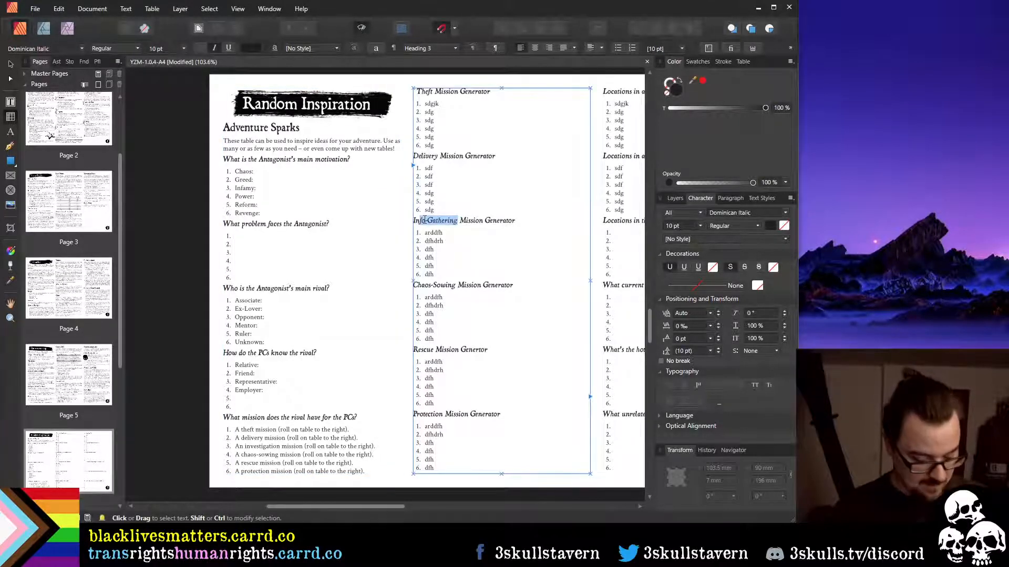
{"action": "type", "text": "vestigation"}
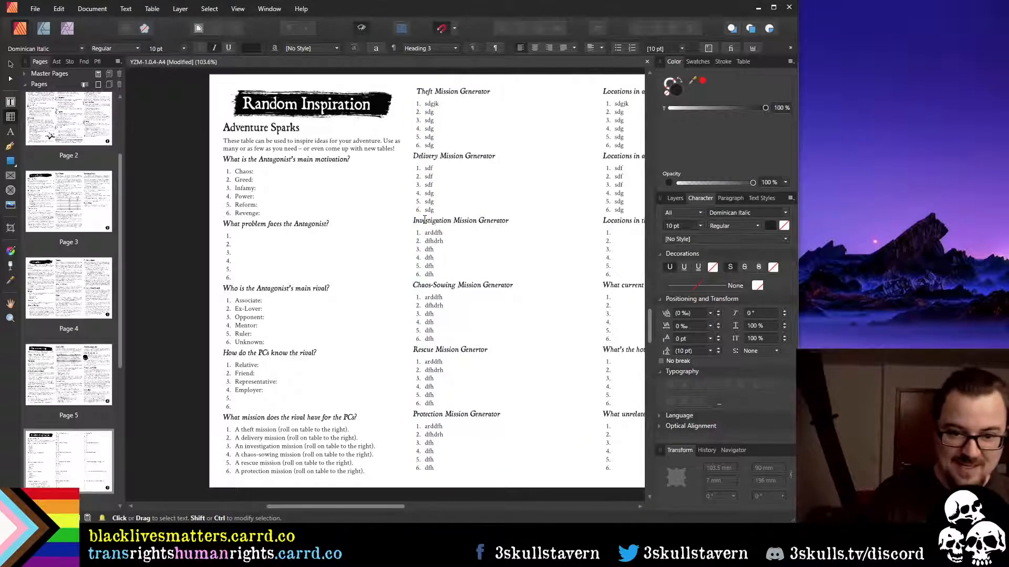
{"action": "key", "text": "Escape"}
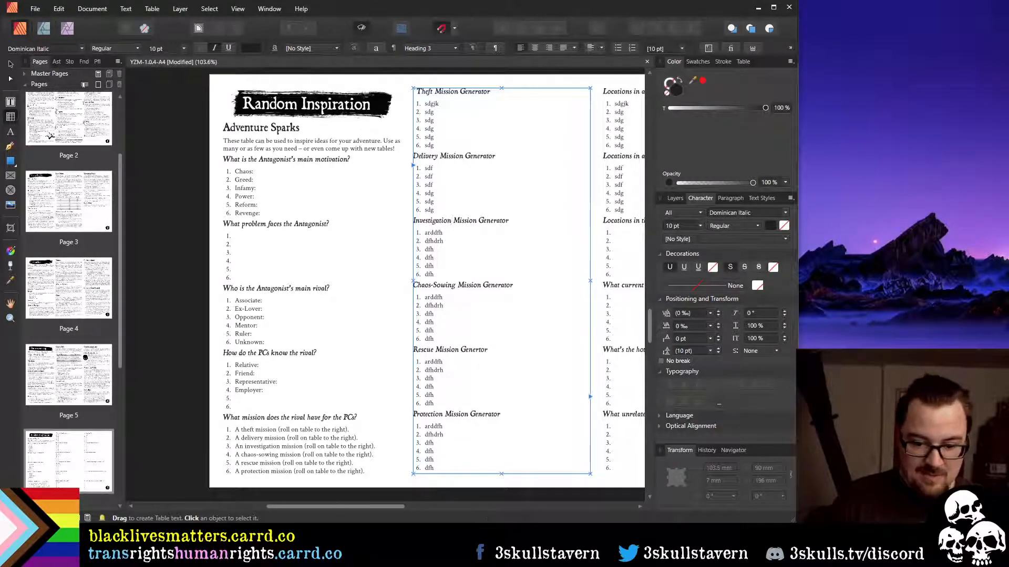
Switch to the Xodo PDF reader, examine the Atlas Compendium's mercenary location and explorer expedition tables, and return to Affinity Publisher
{"action": "key", "text": "alt+Tab"}
{"action": "scroll", "coordinate": [464, 335], "scroll_direction": "down", "scroll_amount": 6}
{"action": "scroll", "coordinate": [465, 335], "scroll_direction": "up", "scroll_amount": 2}
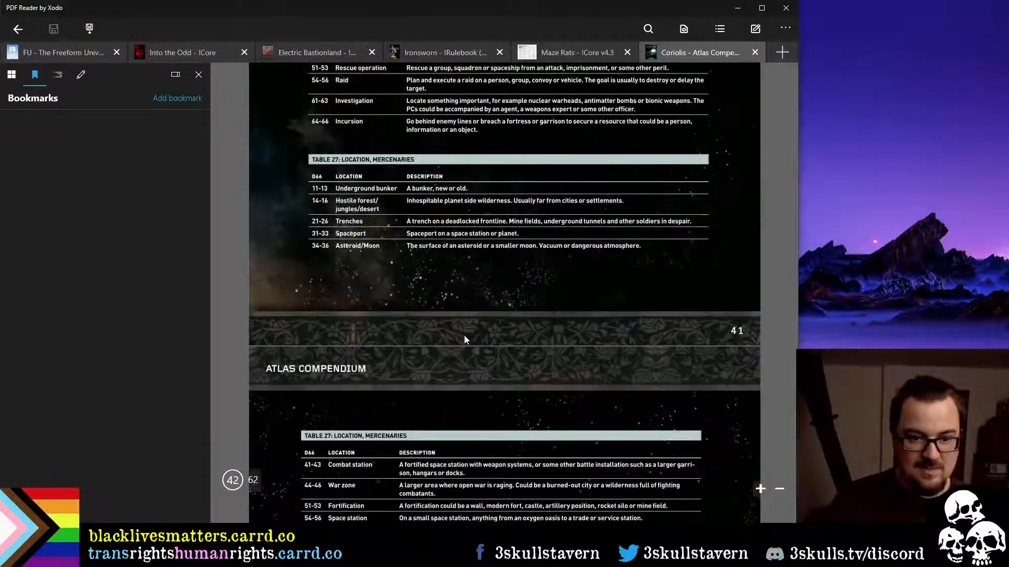
{"action": "scroll", "coordinate": [464, 339], "scroll_direction": "down", "scroll_amount": 15}
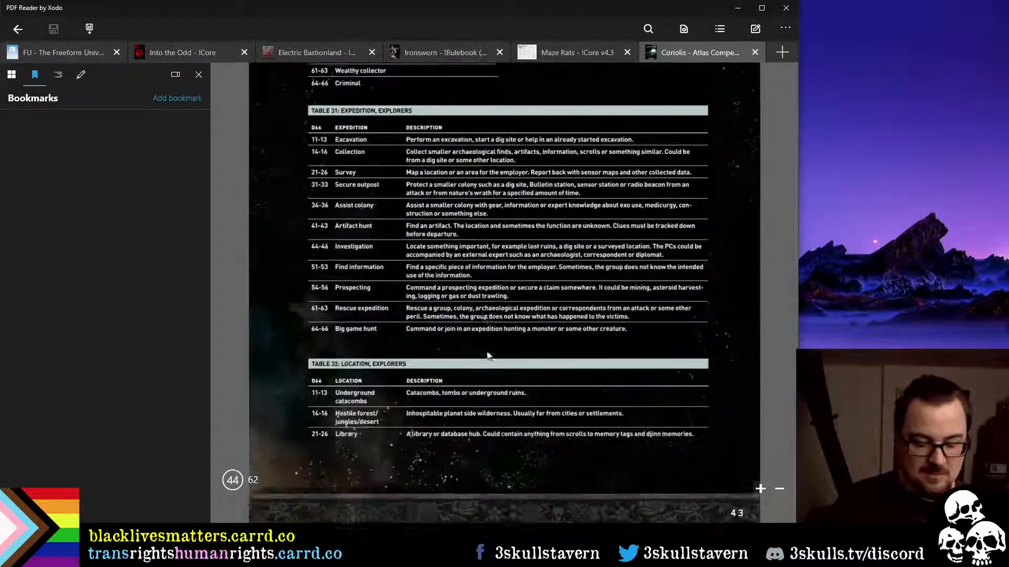
{"action": "scroll", "coordinate": [486, 355], "scroll_direction": "down", "scroll_amount": 1}
{"action": "key", "text": "alt+Tab"}
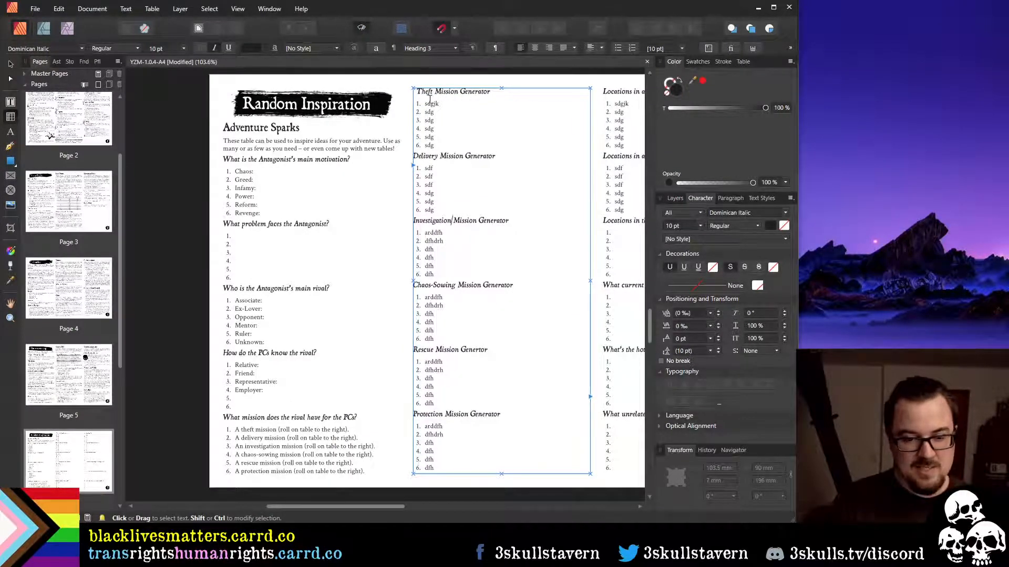
Switch to the Xodo PDF reader again and examine the explorers' complications and the pilgrims' employer, rewards and voyage tables
{"action": "key", "text": "alt+Tab"}
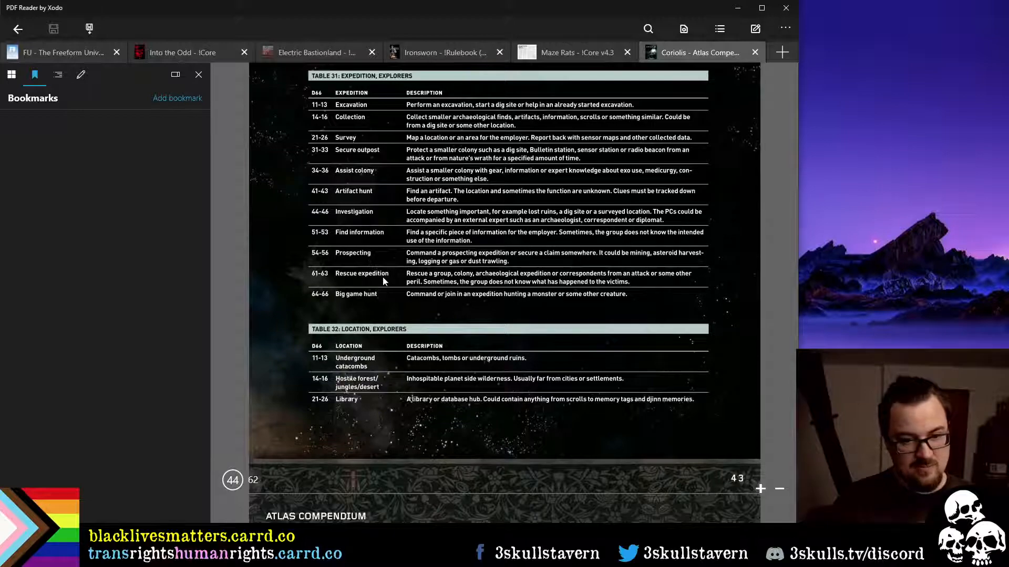
{"action": "scroll", "coordinate": [379, 305], "scroll_direction": "down", "scroll_amount": 10}
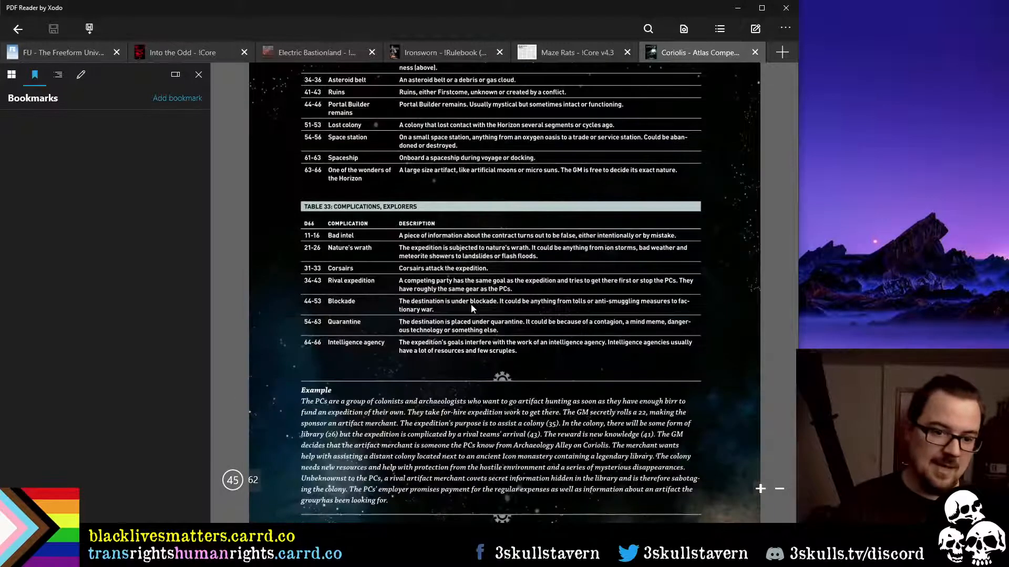
{"action": "scroll", "coordinate": [473, 307], "scroll_direction": "down", "scroll_amount": 8}
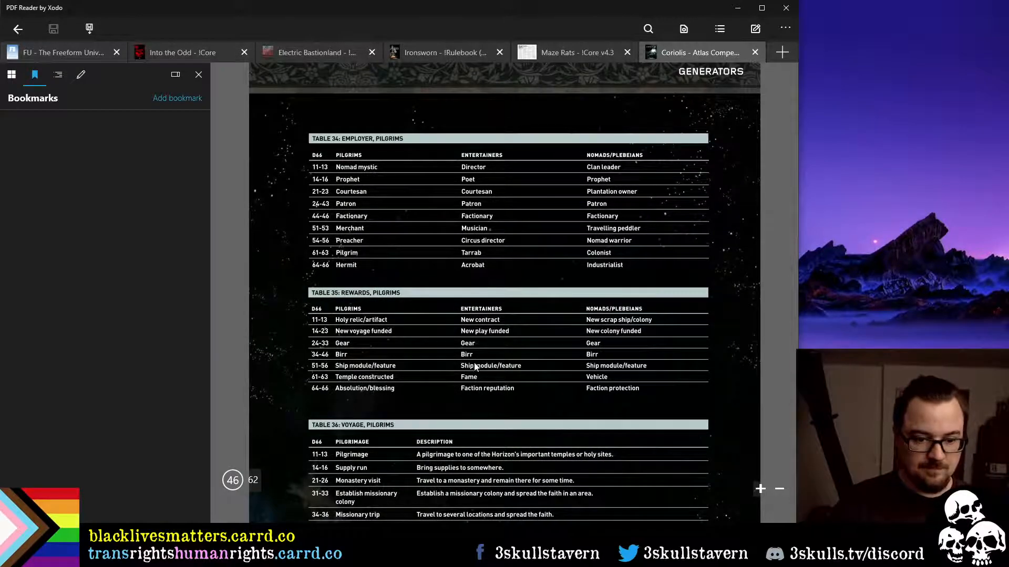
{"action": "scroll", "coordinate": [473, 366], "scroll_direction": "up", "scroll_amount": 8}
{"action": "scroll", "coordinate": [407, 305], "scroll_direction": "up", "scroll_amount": 2}
{"action": "scroll", "coordinate": [407, 307], "scroll_direction": "down", "scroll_amount": 10}
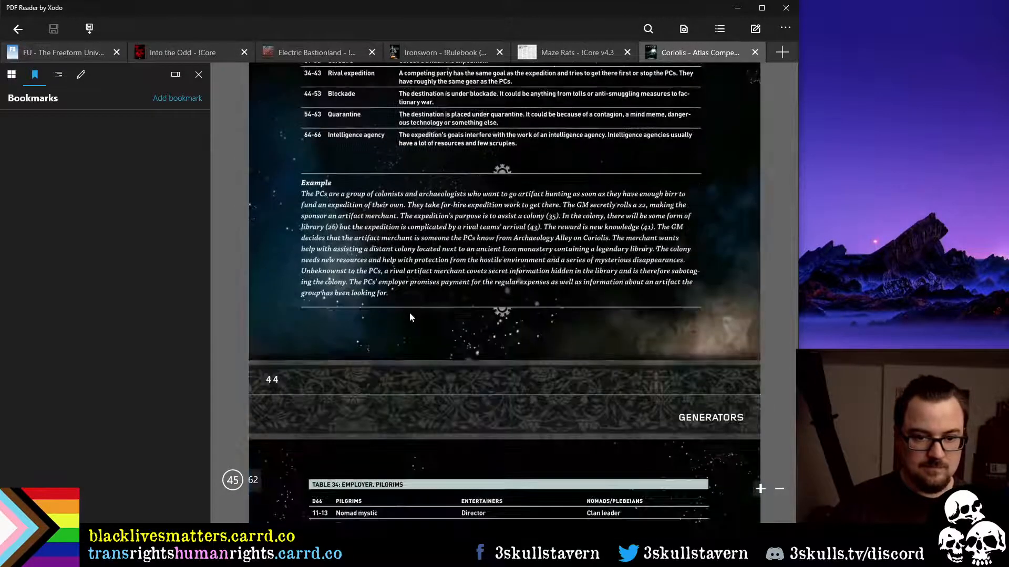
{"action": "scroll", "coordinate": [412, 314], "scroll_direction": "down", "scroll_amount": 7}
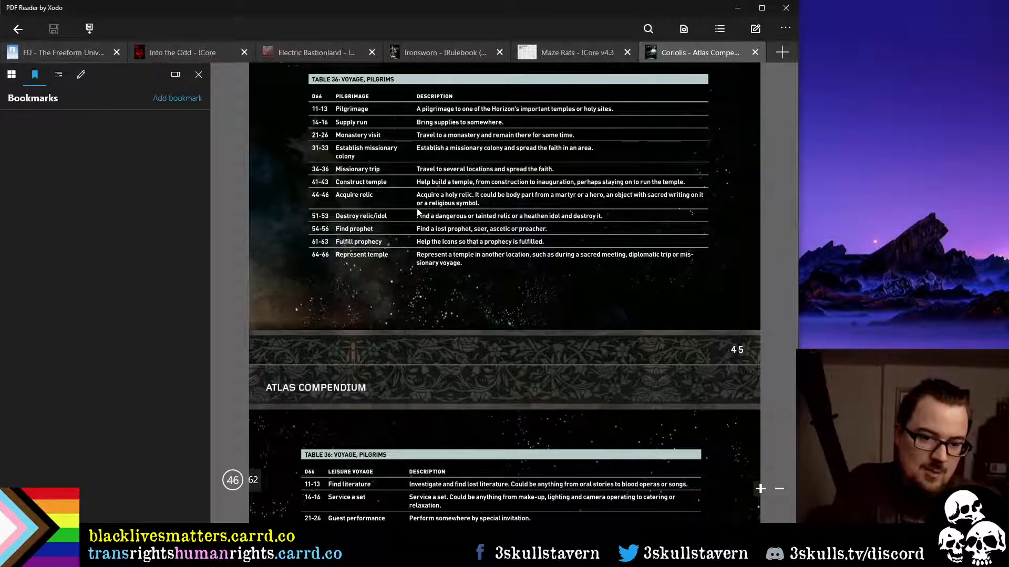
{"action": "key", "text": "alt+Tab"}
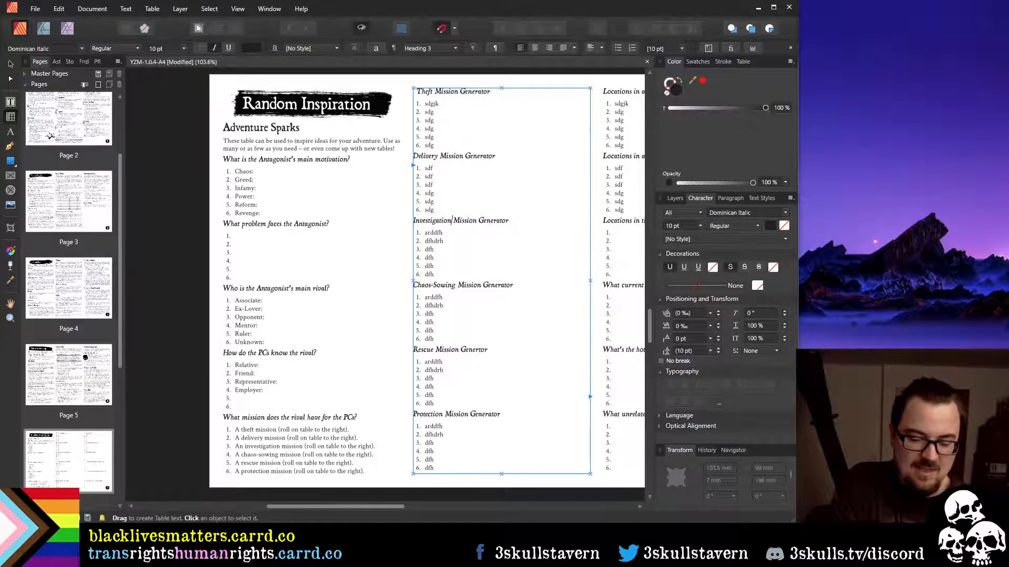
Reopen the Xodo PDF reader and examine the work voyage table and the free traders' employer, goods, destination and complications tables
{"action": "mouse_move", "coordinate": [502, 534]}
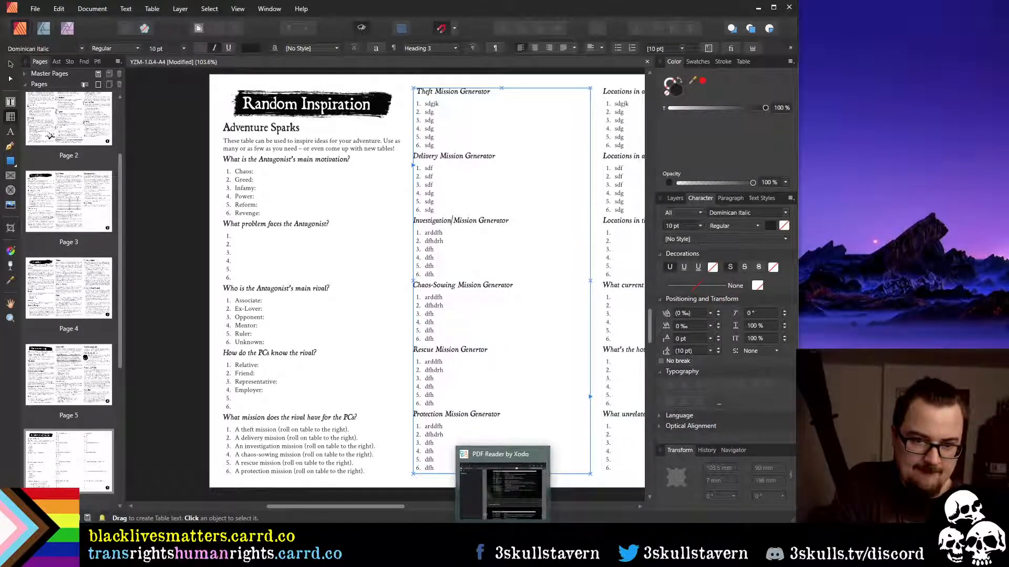
{"action": "left_click", "coordinate": [503, 491]}
{"action": "scroll", "coordinate": [488, 318], "scroll_direction": "down", "scroll_amount": 7}
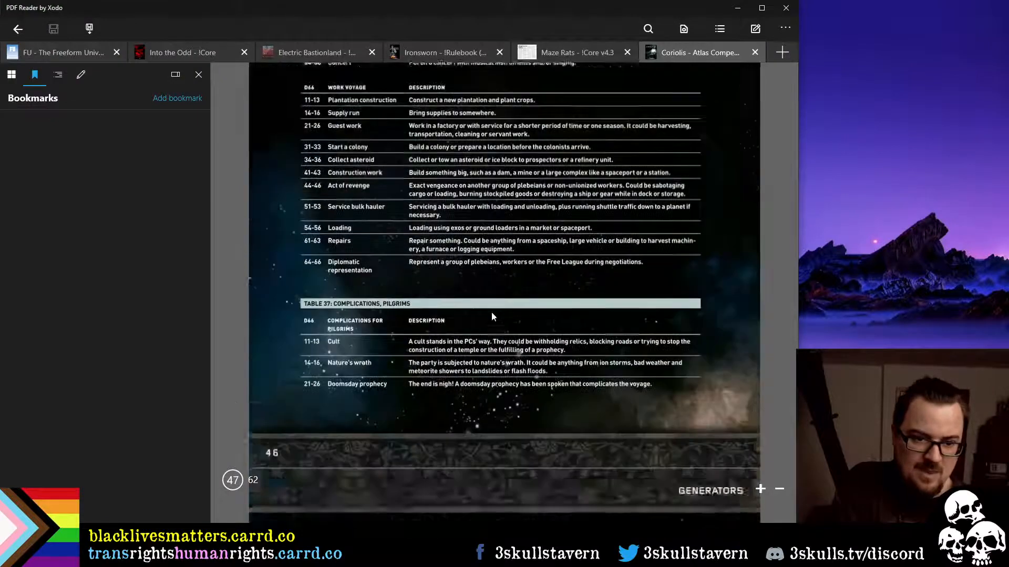
{"action": "scroll", "coordinate": [498, 310], "scroll_direction": "down", "scroll_amount": 8}
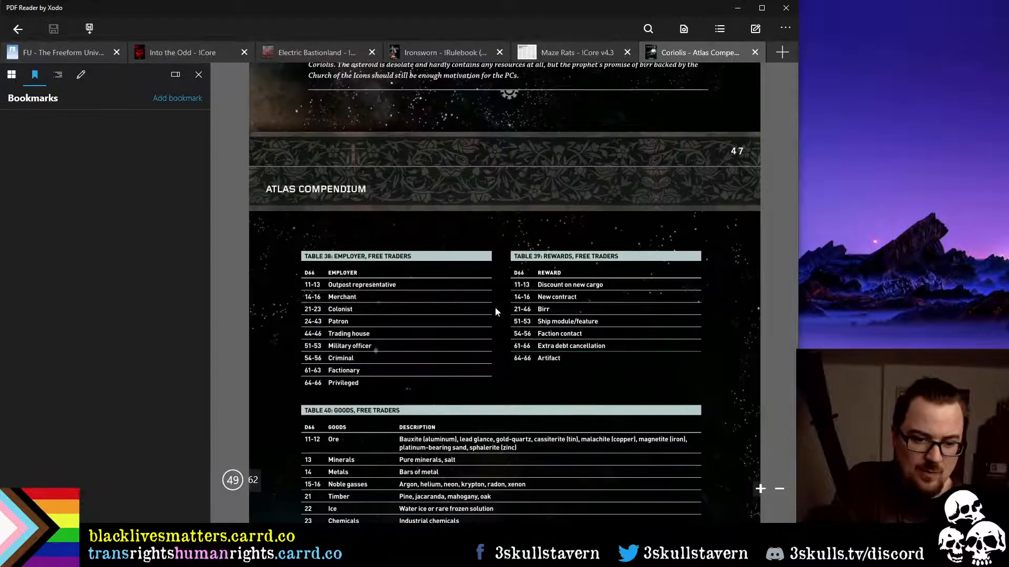
{"action": "scroll", "coordinate": [493, 310], "scroll_direction": "down", "scroll_amount": 5}
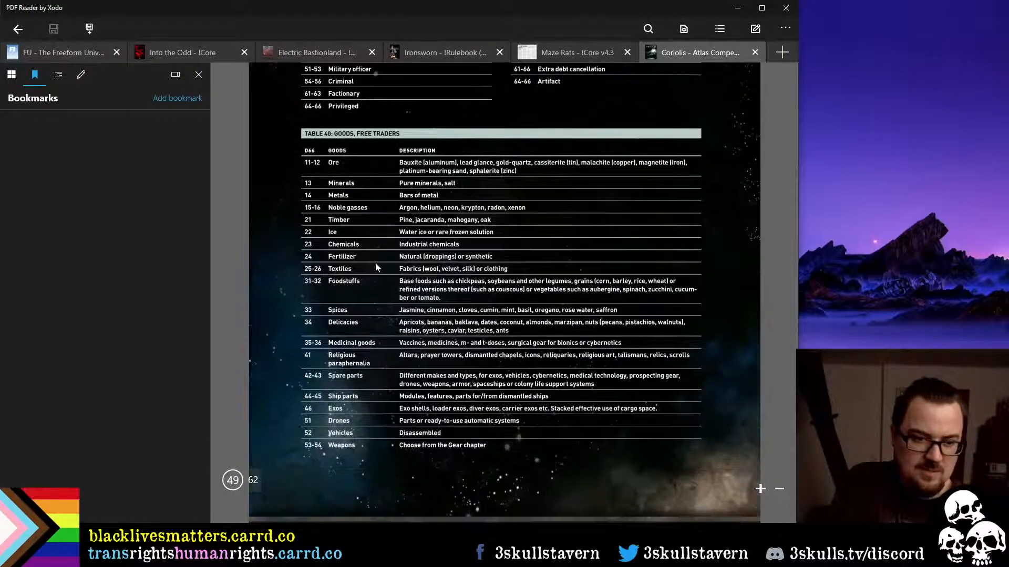
{"action": "scroll", "coordinate": [336, 184], "scroll_direction": "up", "scroll_amount": 4}
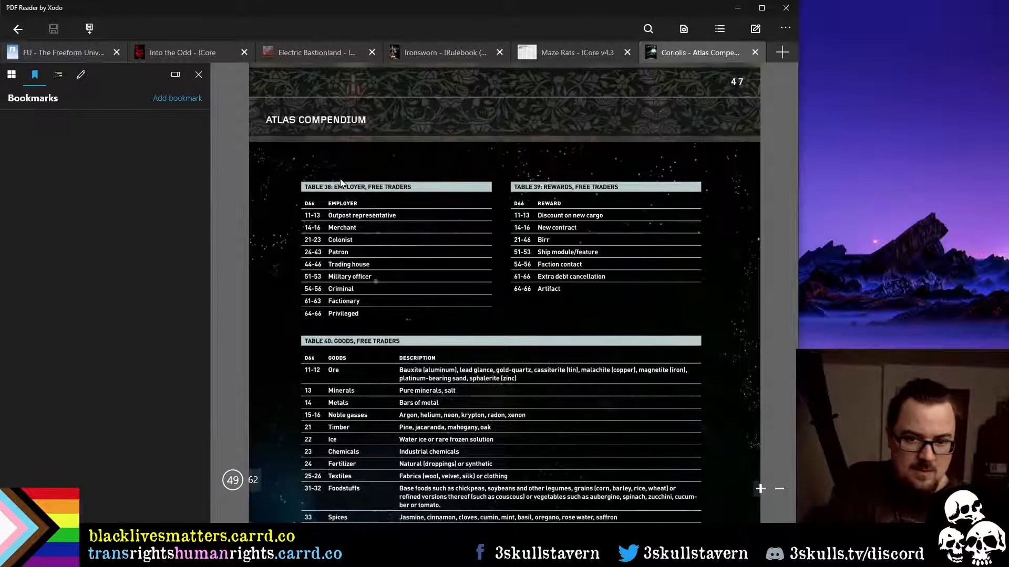
{"action": "scroll", "coordinate": [395, 279], "scroll_direction": "down", "scroll_amount": 10}
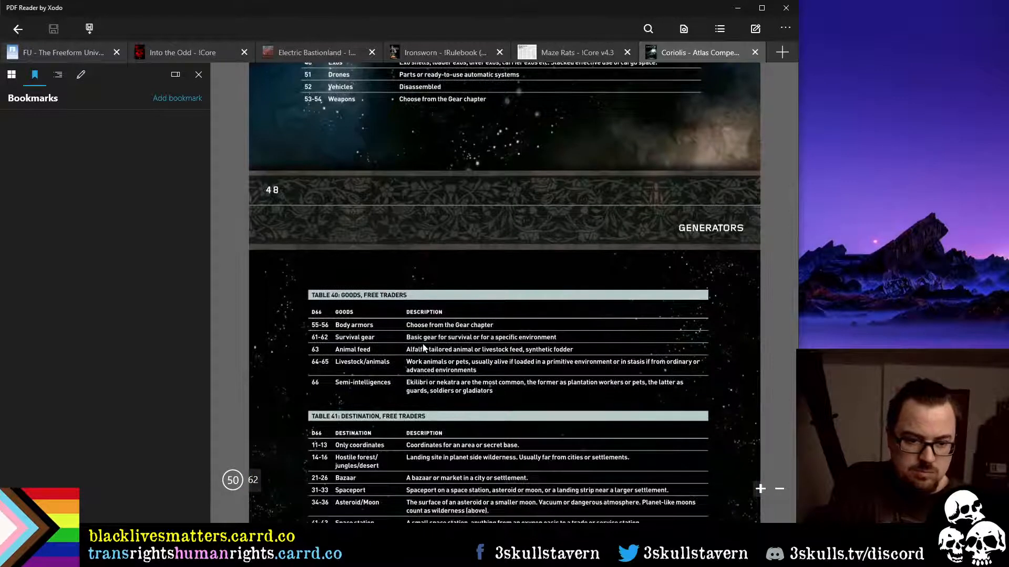
{"action": "scroll", "coordinate": [427, 353], "scroll_direction": "down", "scroll_amount": 7}
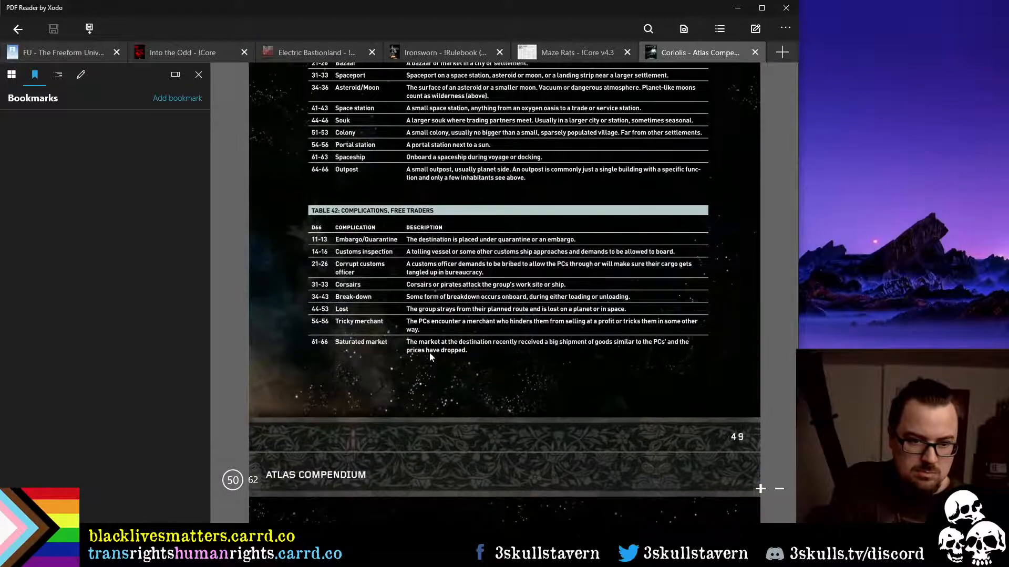
{"action": "scroll", "coordinate": [430, 352], "scroll_direction": "up", "scroll_amount": 2}
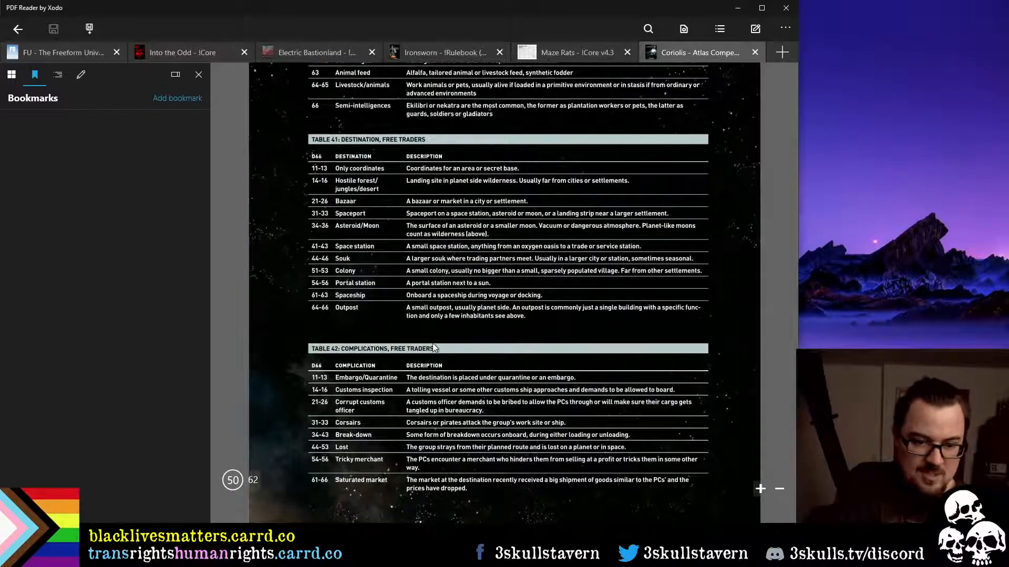
{"action": "scroll", "coordinate": [433, 343], "scroll_direction": "up", "scroll_amount": 12}
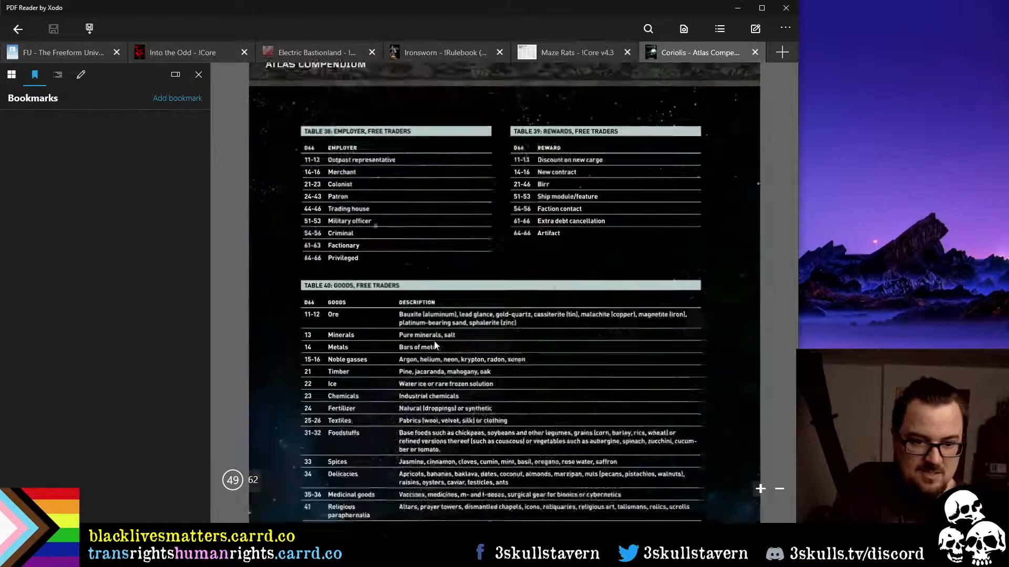
{"action": "scroll", "coordinate": [434, 343], "scroll_direction": "down", "scroll_amount": 3}
{"action": "scroll", "coordinate": [470, 352], "scroll_direction": "down", "scroll_amount": 10}
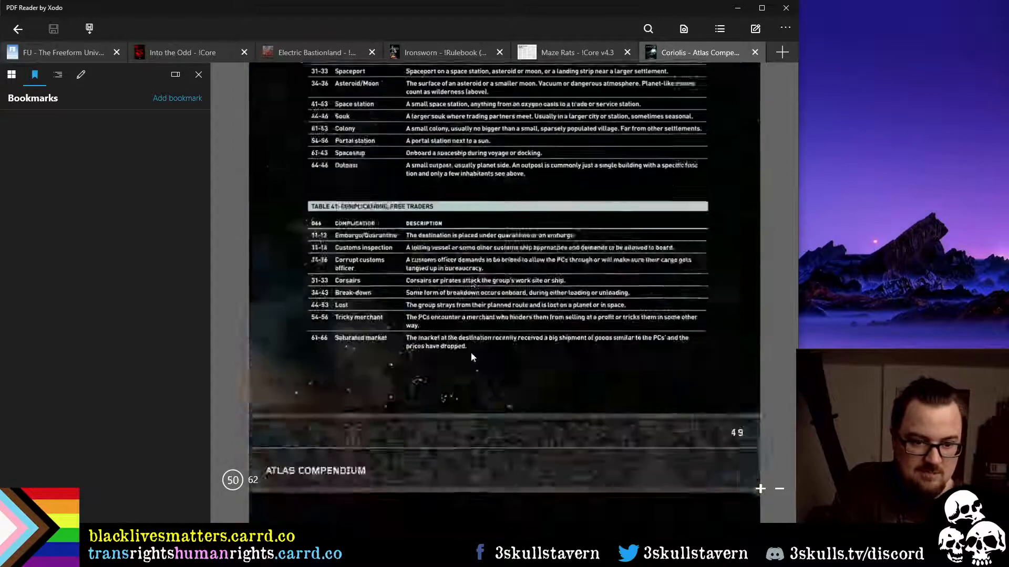
{"action": "scroll", "coordinate": [471, 349], "scroll_direction": "up", "scroll_amount": 10}
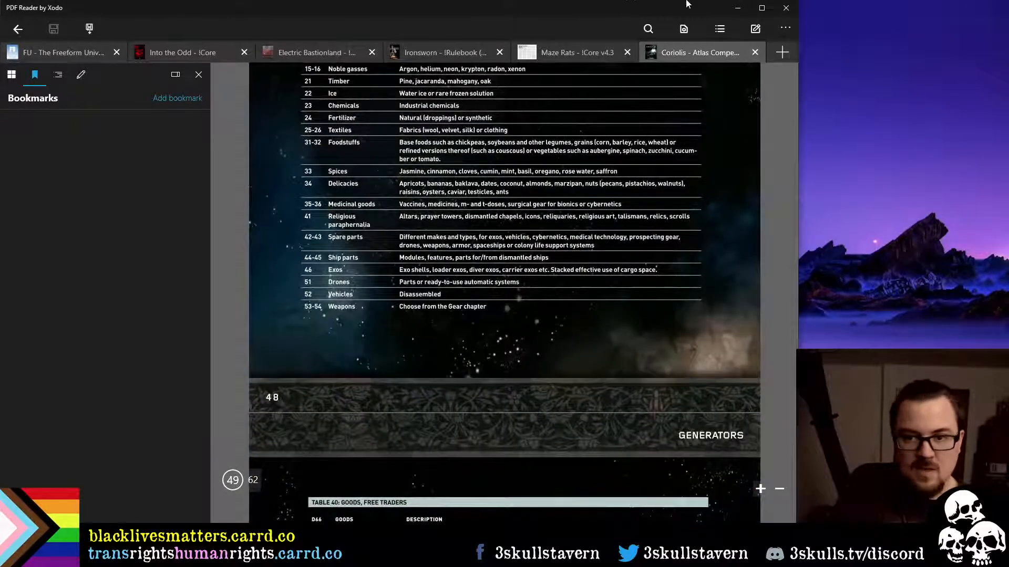
Return to Affinity Publisher and replace the first two entries of the rival's mission list with "Theft:" and "Delivery:"
{"action": "key", "text": "alt+Tab"}
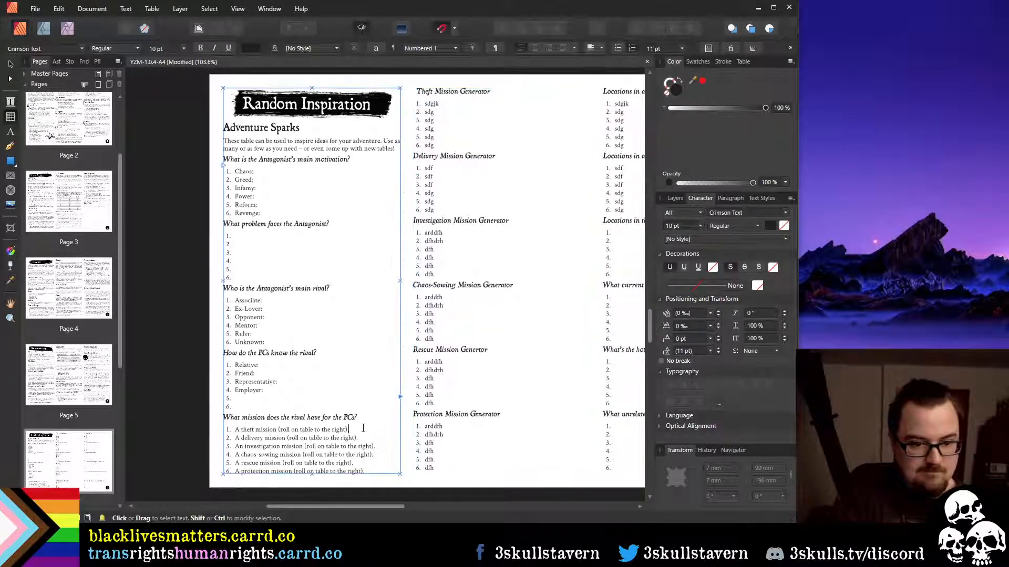
{"action": "left_click_drag", "start_coordinate": [363, 430], "coordinate": [235, 430]}
{"action": "type", "text": "Theft:"}
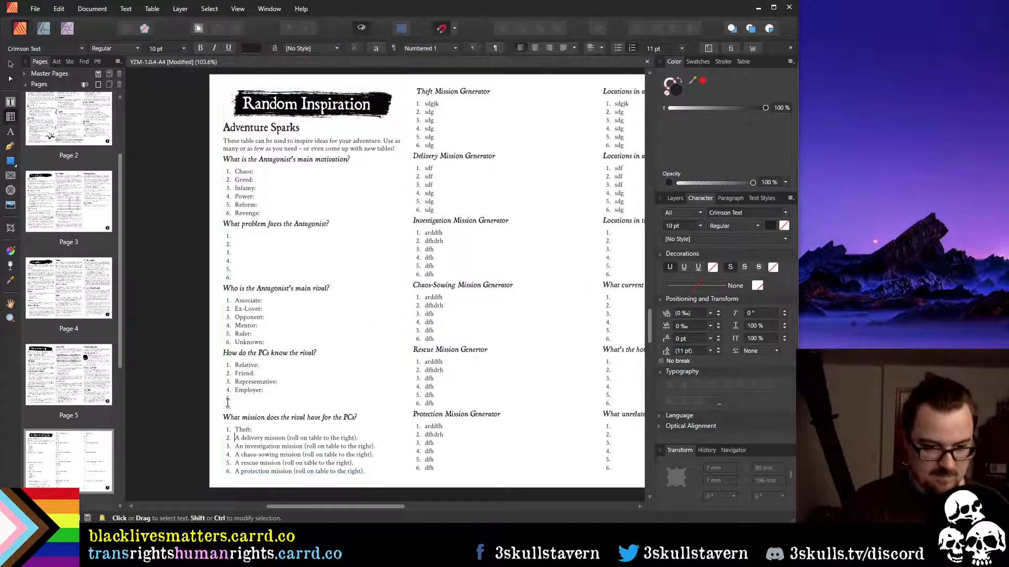
{"action": "key", "text": "shift+End"}
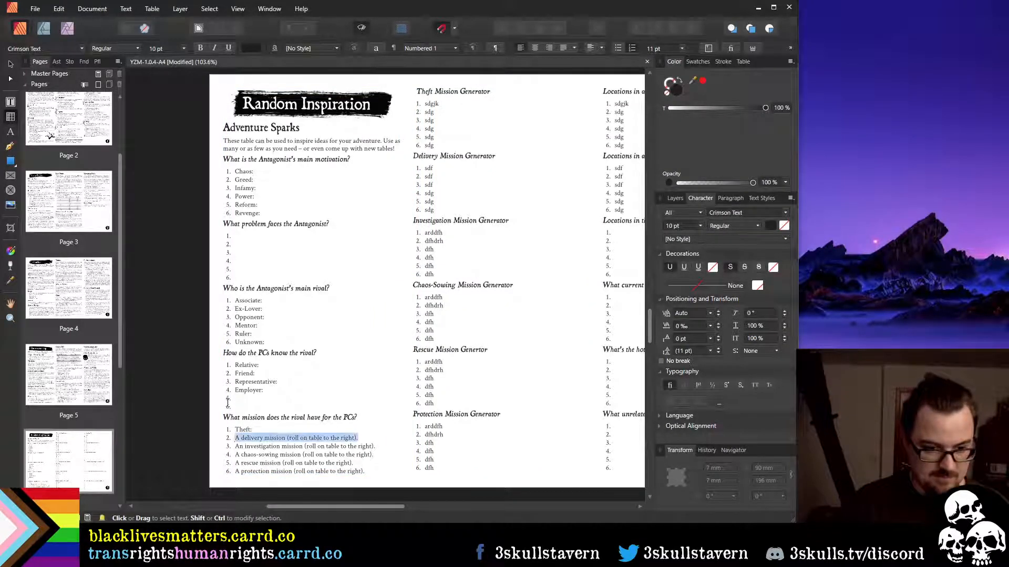
{"action": "type", "text": "Deliv"}
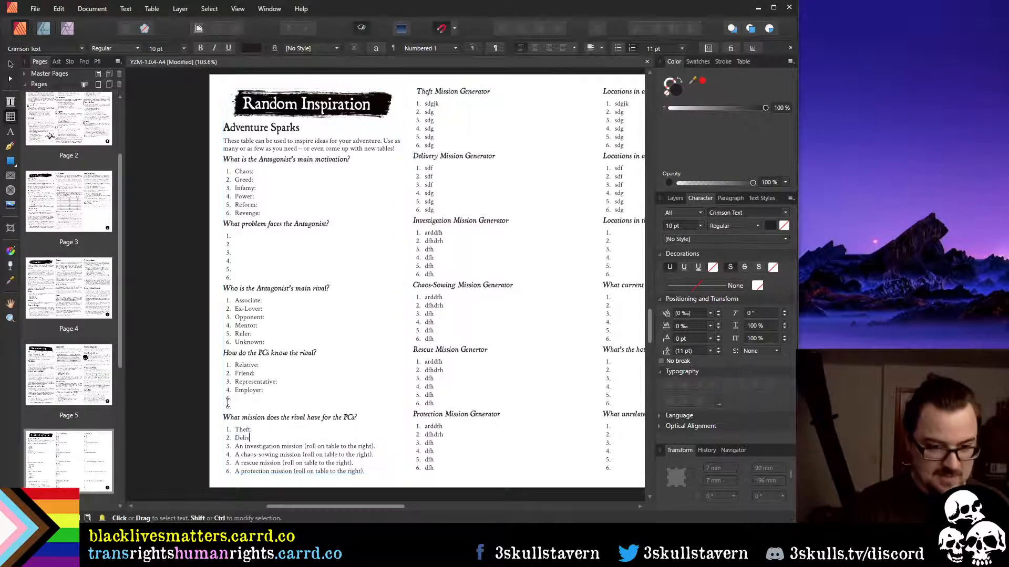
{"action": "type", "text": "ery:"}
Replace the third entry of the rival's mission list with "Investigation:"
{"action": "key", "text": "Down"}
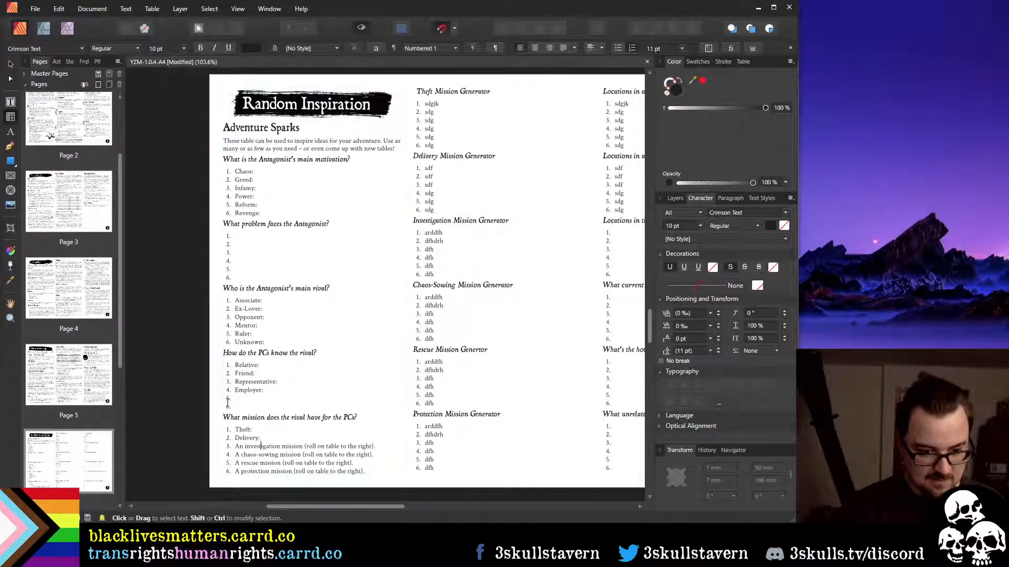
{"action": "key", "text": "Home"}
{"action": "key", "text": "ctrl+shift+Right"}
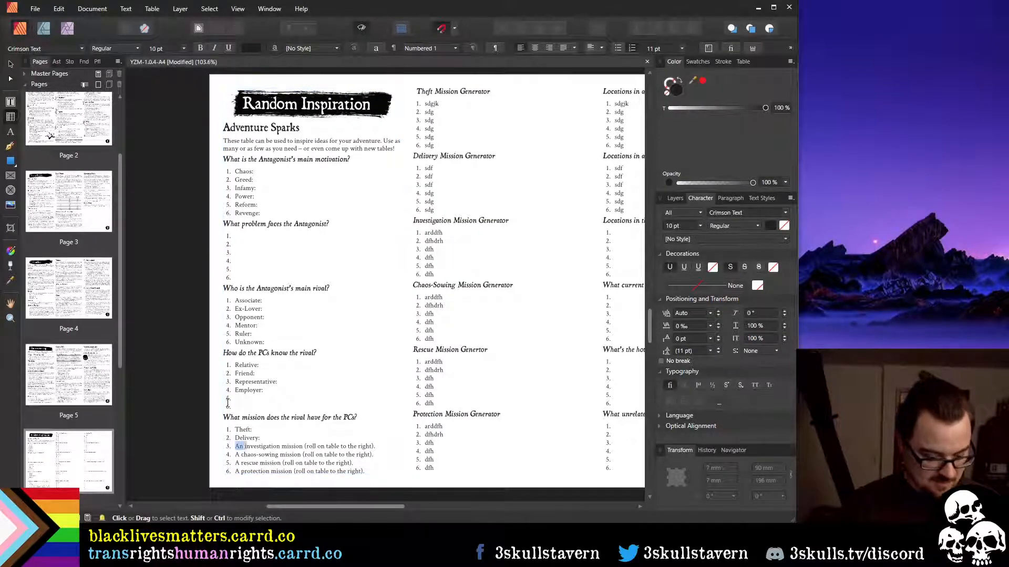
{"action": "key", "text": "BackSpace"}
{"action": "key", "text": "ctrl+shift+Left"}
{"action": "key", "text": "ctrl+shift+Left"}
{"action": "key", "text": "ctrl+shift+Left"}
{"action": "key", "text": "ctrl+shift+Left"}
{"action": "key", "text": "ctrl+shift+Left"}
{"action": "key", "text": "ctrl+shift+Left"}
{"action": "key", "text": "ctrl+shift+Left"}
{"action": "key", "text": "ctrl+shift+Left"}
{"action": "key", "text": "ctrl+shift+Left"}
{"action": "key", "text": "ctrl+shift+Left"}
{"action": "key", "text": "ctrl+shift+Left"}
{"action": "key", "text": "ctrl+shift+Left"}
{"action": "key", "text": "ctrl+shift+Left"}
{"action": "key", "text": "ctrl+shift+Left"}
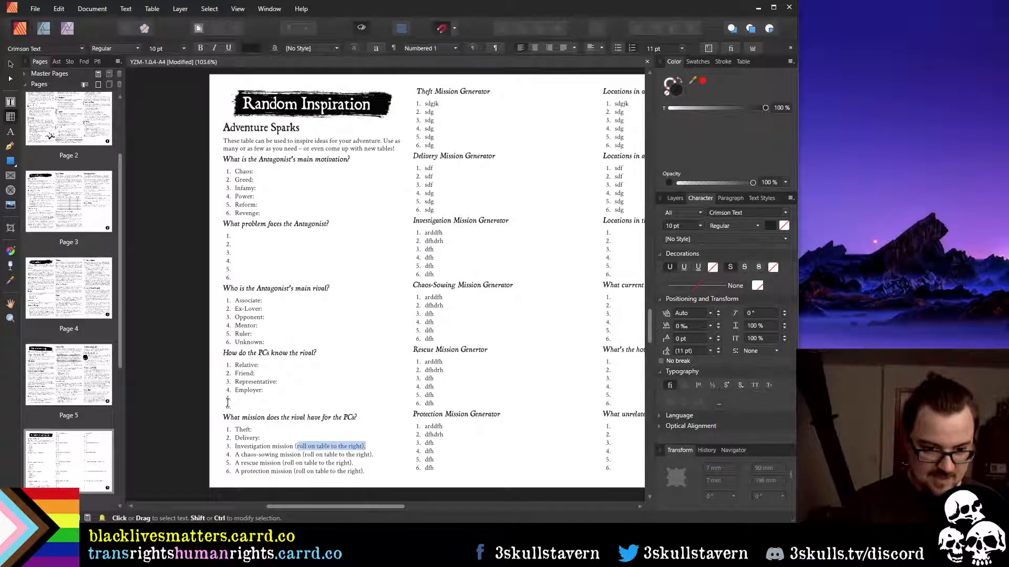
{"action": "key", "text": "ctrl+shift+Right"}
{"action": "key", "text": "ctrl+shift+Right"}
{"action": "key", "text": "ctrl+shift+Right"}
{"action": "key", "text": "ctrl+shift+Right"}
{"action": "key", "text": "ctrl+shift+Right"}
{"action": "key", "text": "shift+Left"}
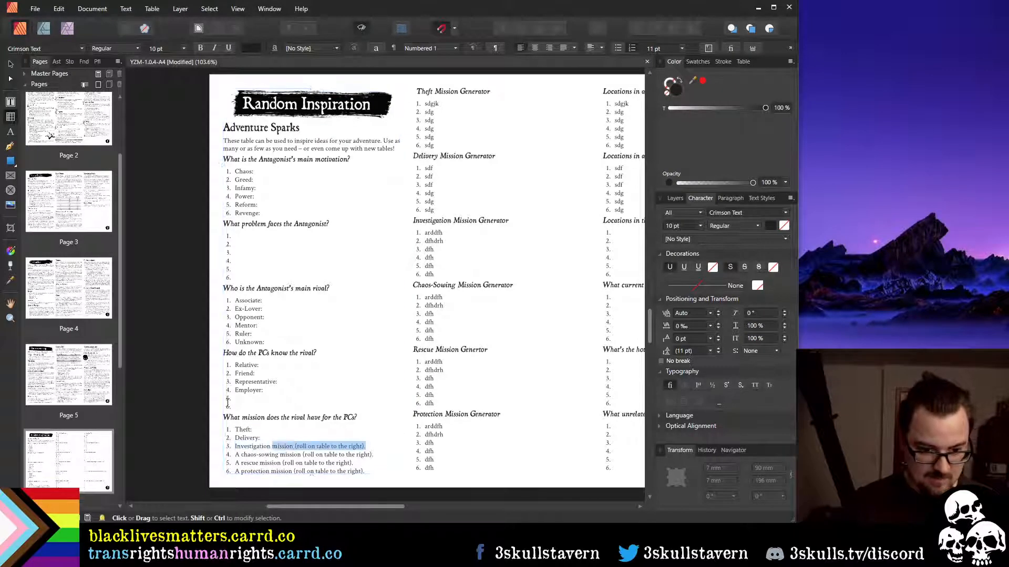
{"action": "type", "text": ":"}
{"action": "key", "text": "Up"}
{"action": "key", "text": "Up"}
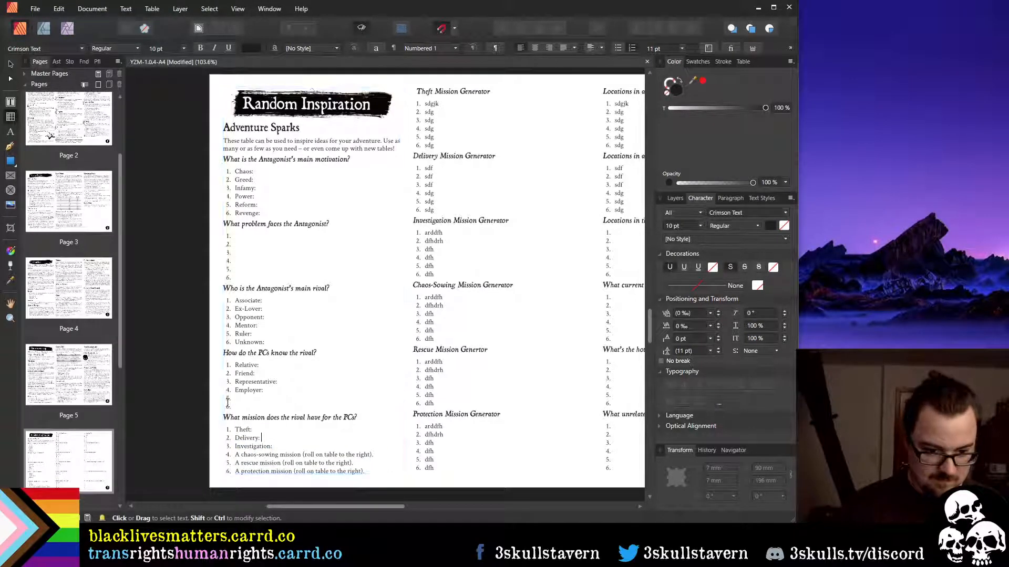
{"action": "key", "text": "Down"}
{"action": "key", "text": "Down"}
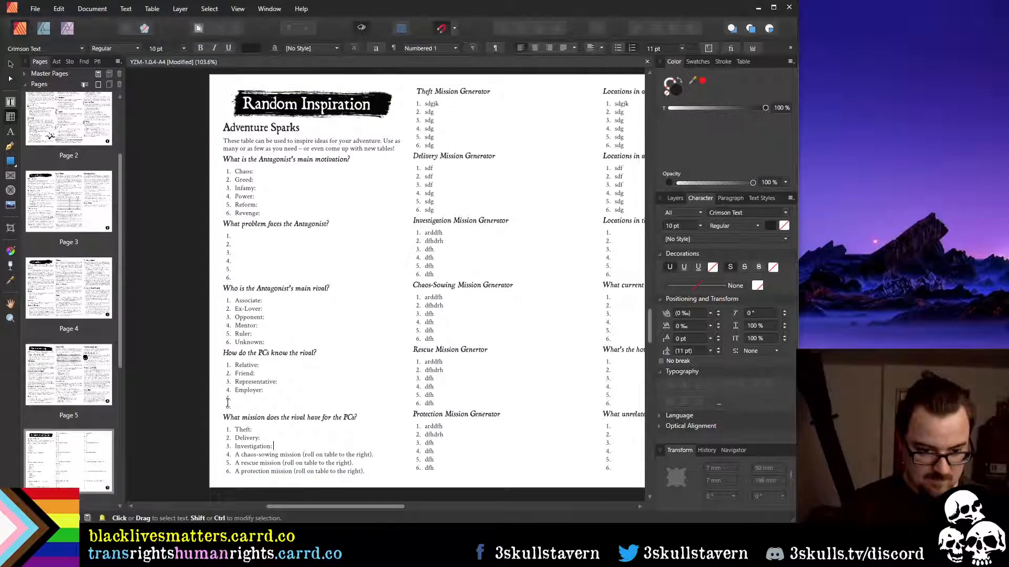
{"action": "key", "text": "Home"}
{"action": "key", "text": "Up"}
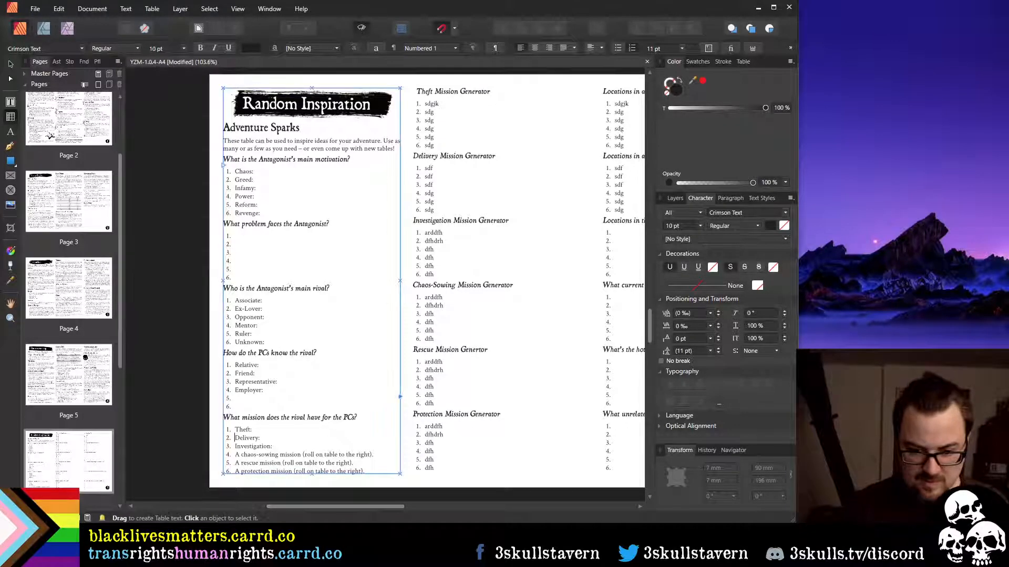
Switch to the Xodo PDF reader, examine the Atlas Compendium's mission type and agents' mission tables, and return to Affinity Publisher
{"action": "key", "text": "alt+Tab"}
{"action": "scroll", "coordinate": [358, 233], "scroll_direction": "up", "scroll_amount": 10}
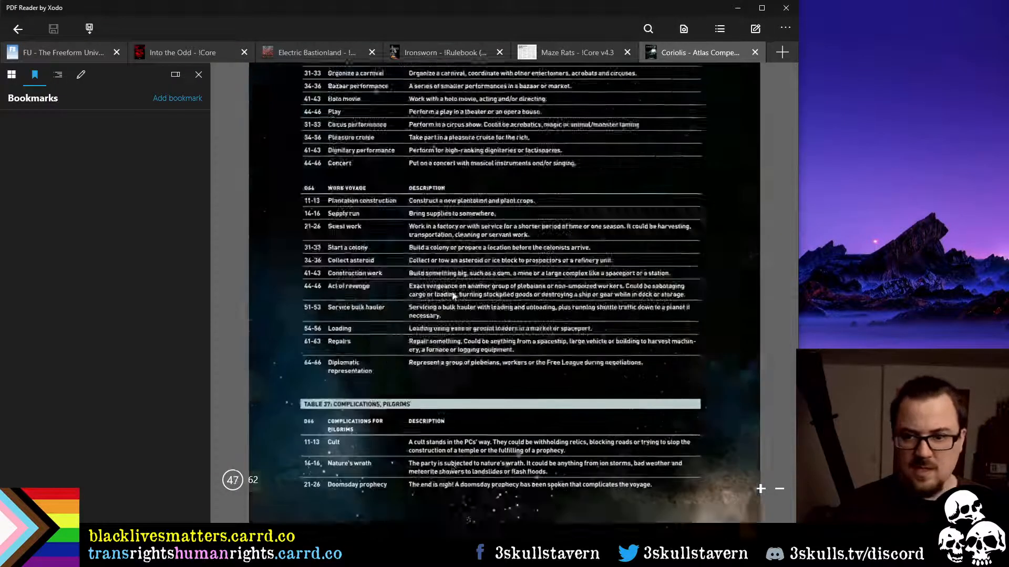
{"action": "scroll", "coordinate": [471, 320], "scroll_direction": "up", "scroll_amount": 20}
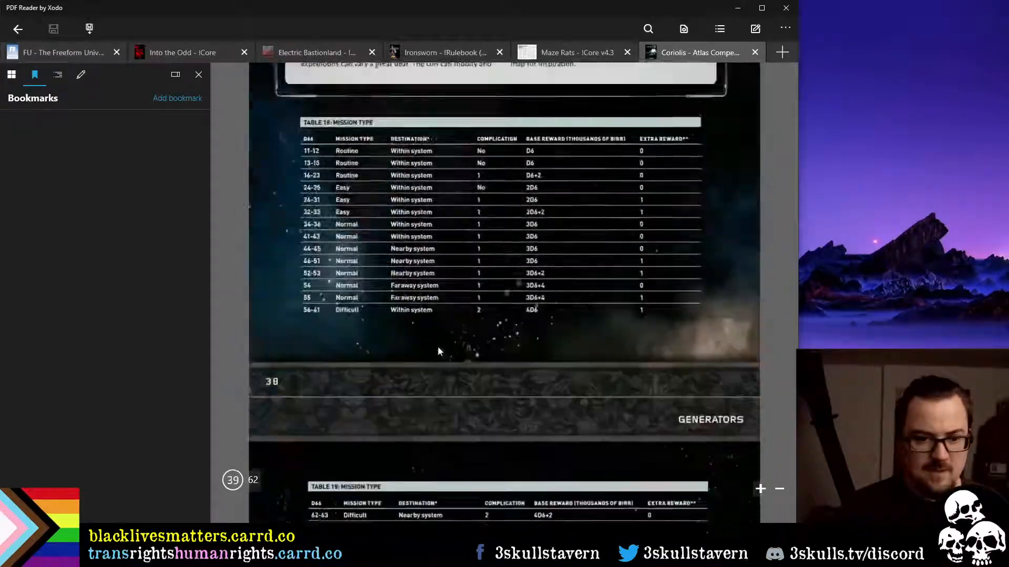
{"action": "scroll", "coordinate": [440, 360], "scroll_direction": "down", "scroll_amount": 8}
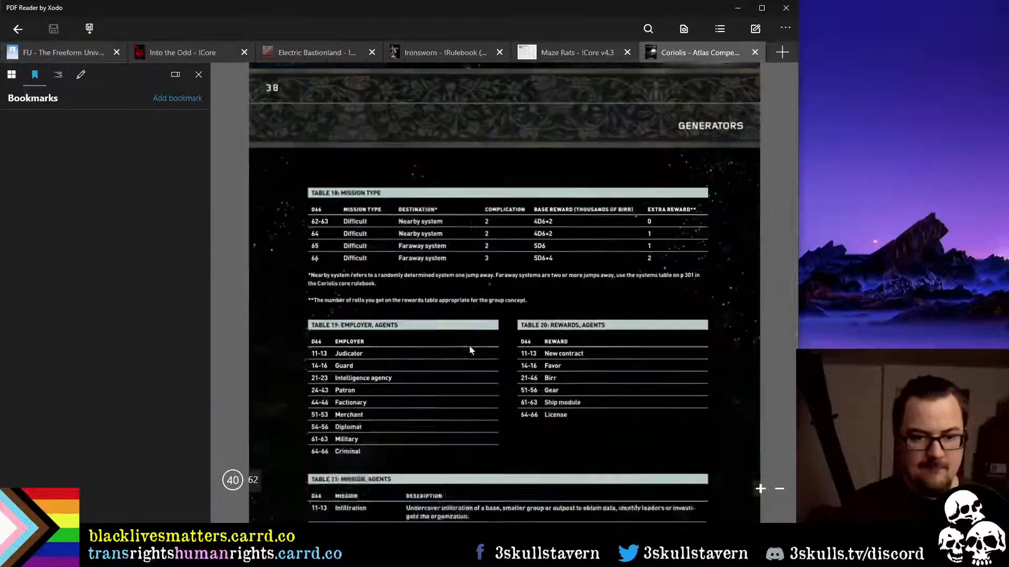
{"action": "scroll", "coordinate": [468, 341], "scroll_direction": "down", "scroll_amount": 4}
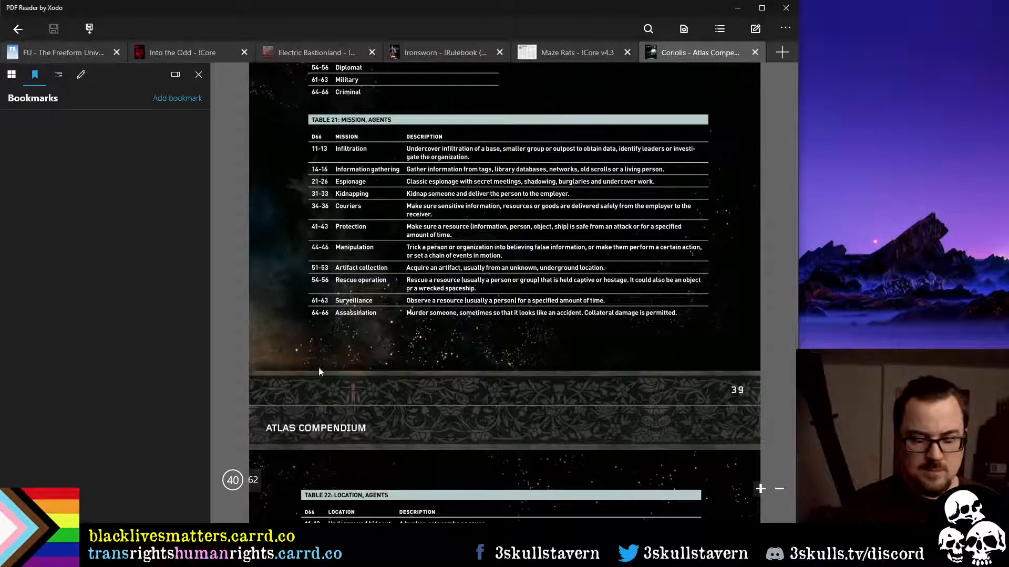
{"action": "key", "text": "alt+Tab"}
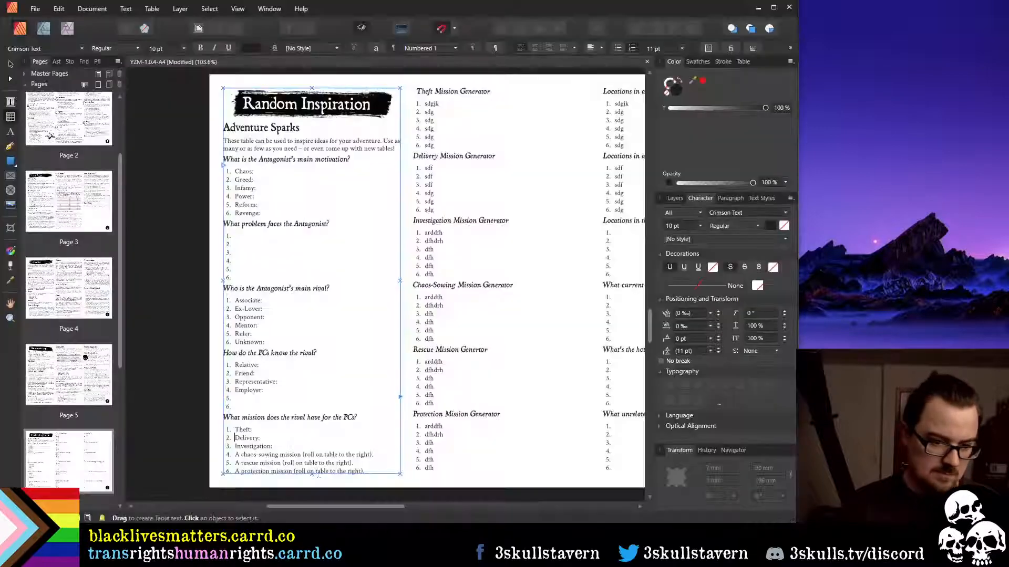
{"action": "double_click", "coordinate": [249, 446]}
{"action": "double_click", "coordinate": [247, 437]}
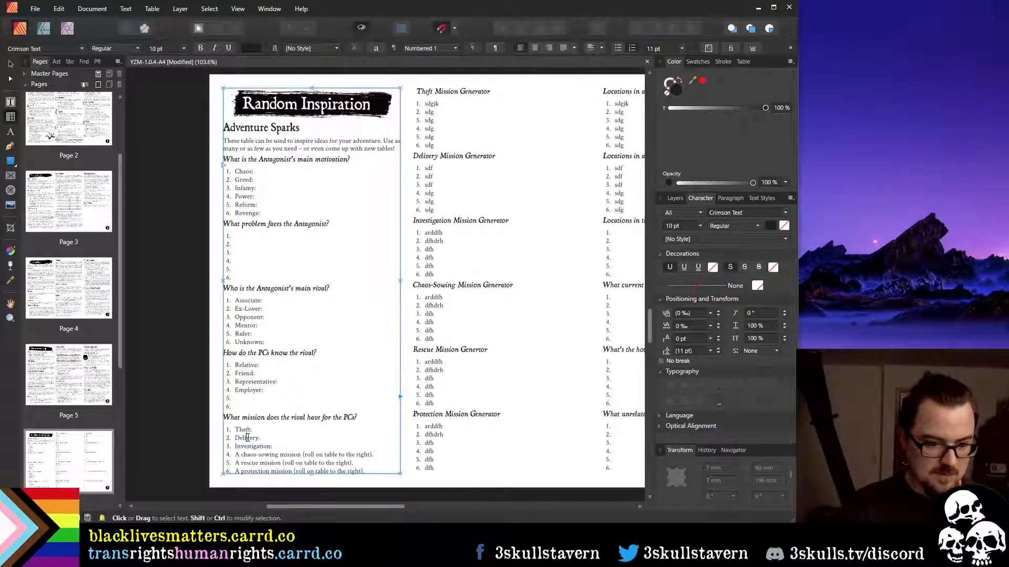
{"action": "type", "text": "Couri"}
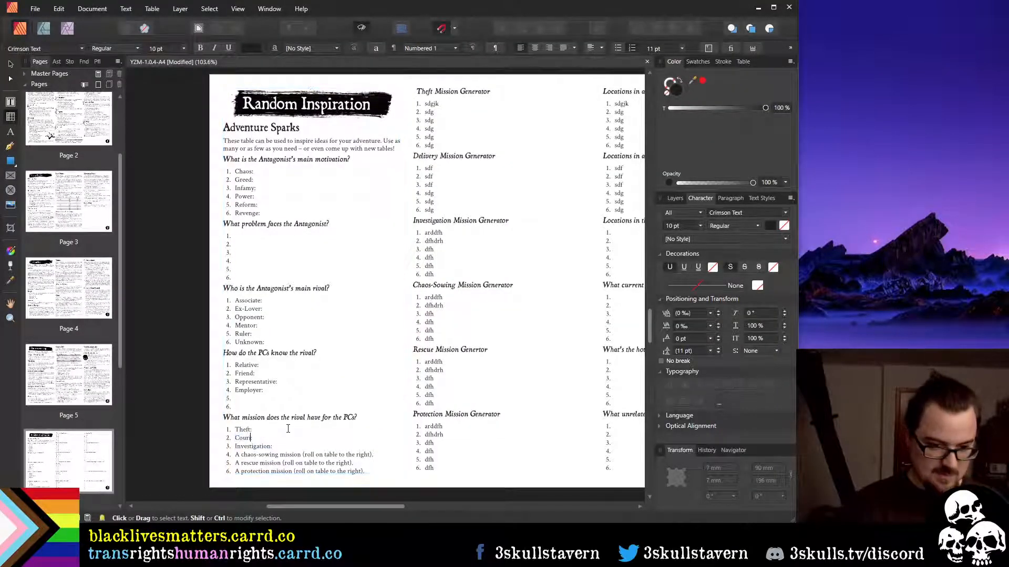
{"action": "key", "text": "Escape"}
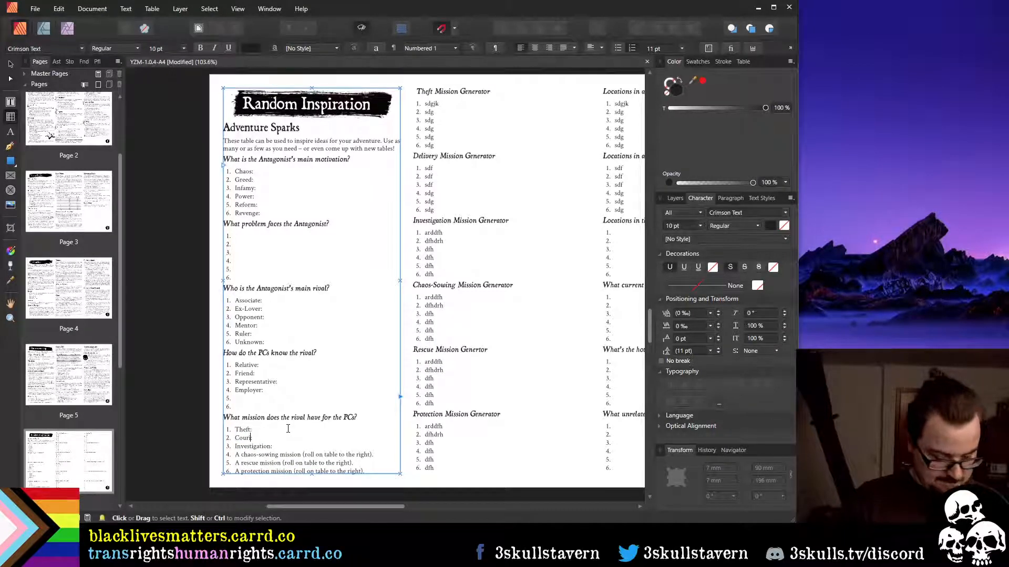
{"action": "key", "text": "ctrl+z"}
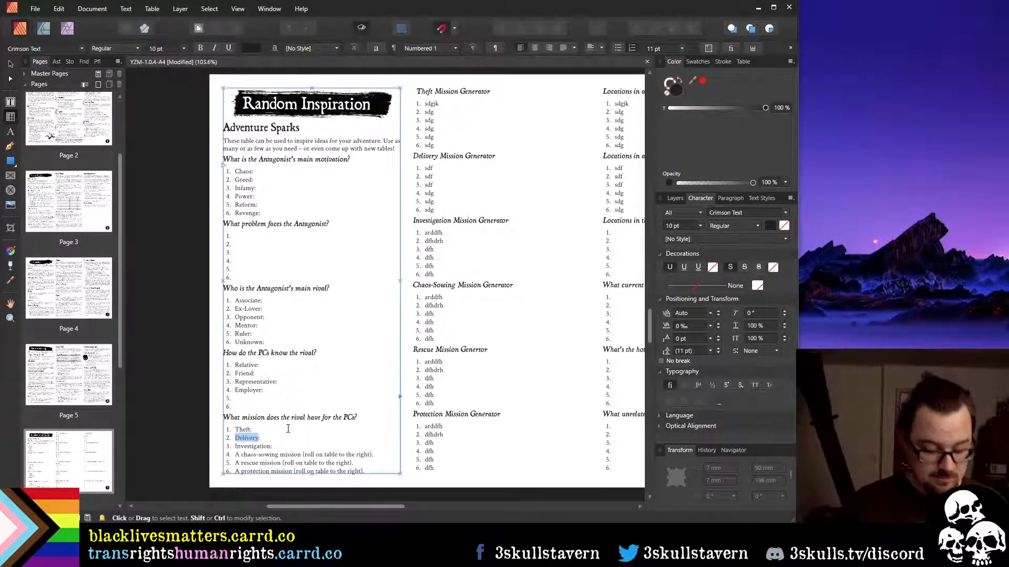
{"action": "type", "text": "(roll on table to the right)."}
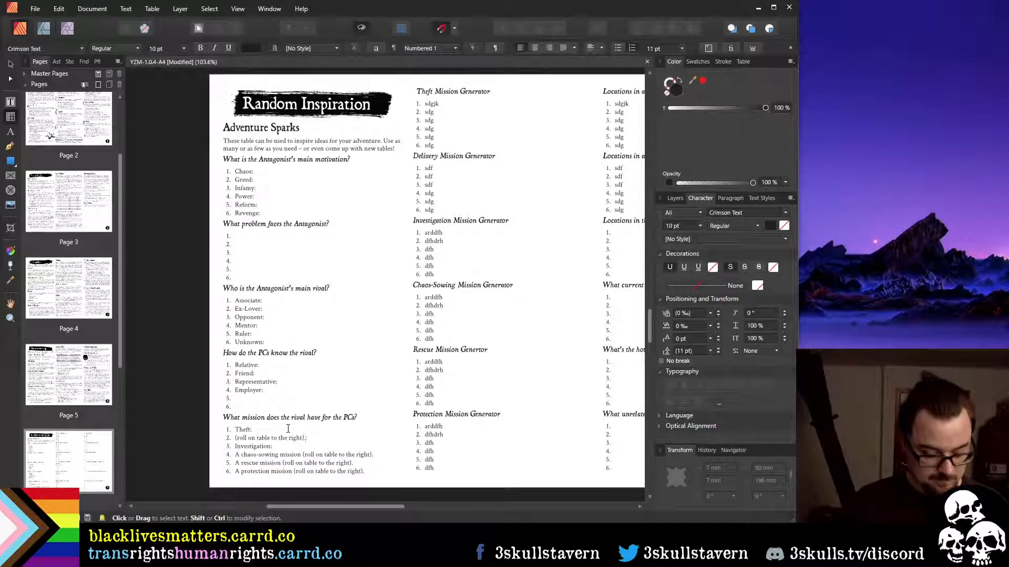
{"action": "key", "text": "ctrl+z"}
{"action": "key", "text": "ctrl+z"}
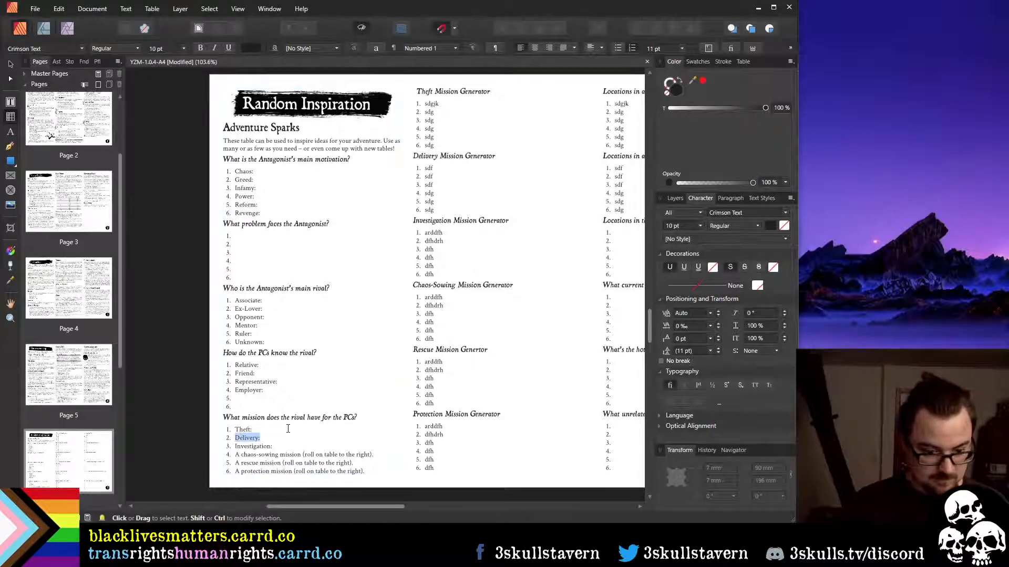
{"action": "type", "text": "C"}
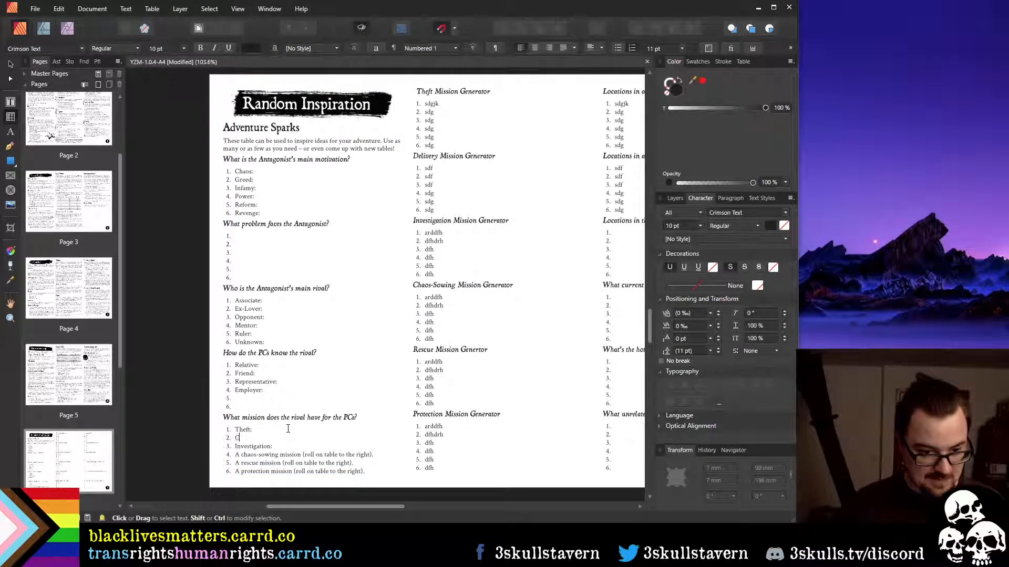
{"action": "key", "text": "BackSpace"}
{"action": "type", "text": "Deliver"}
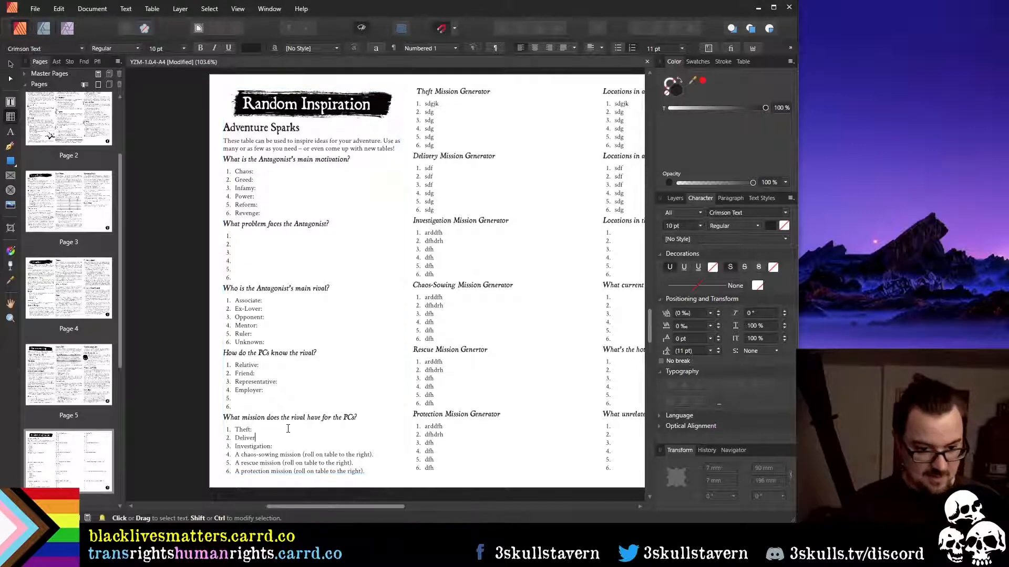
{"action": "type", "text": "y"}
Replace the fourth entry of the rival's mission list with "Sow Chaos:"
{"action": "key", "text": "Down"}
{"action": "key", "text": "Down"}
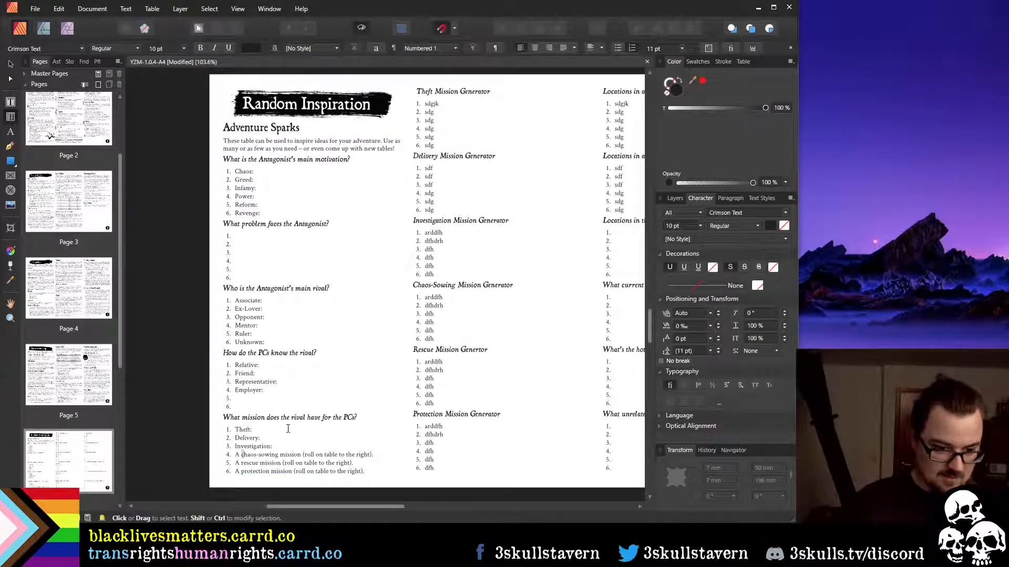
{"action": "key", "text": "BackSpace"}
{"action": "key", "text": "BackSpace"}
{"action": "type", "text": "Sow Cha"}
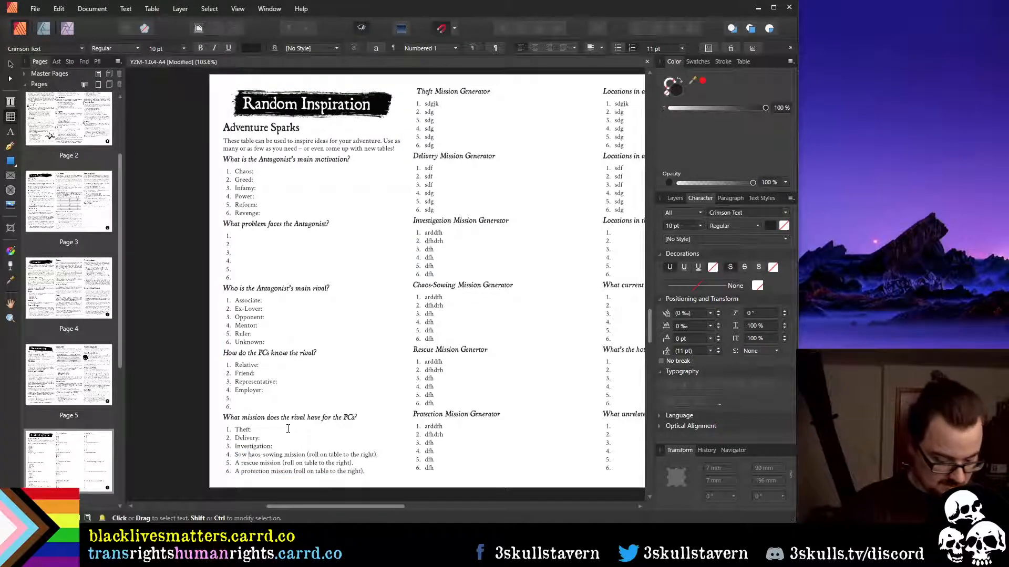
{"action": "type", "text": "o"}
{"action": "key", "text": "BackSpace"}
{"action": "type", "text": "aos:"}
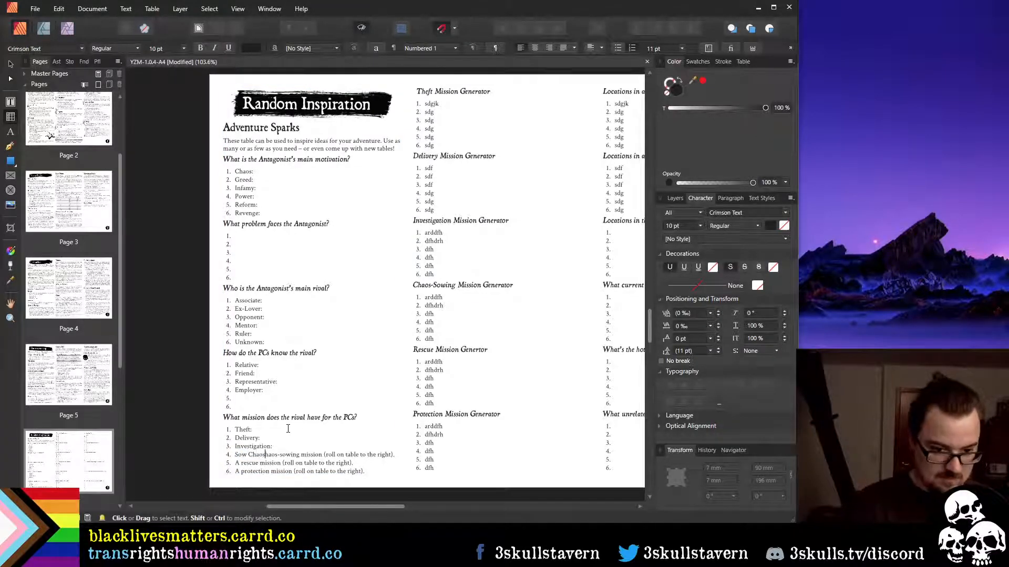
{"action": "key", "text": "shift+End"}
{"action": "key", "text": "Delete"}
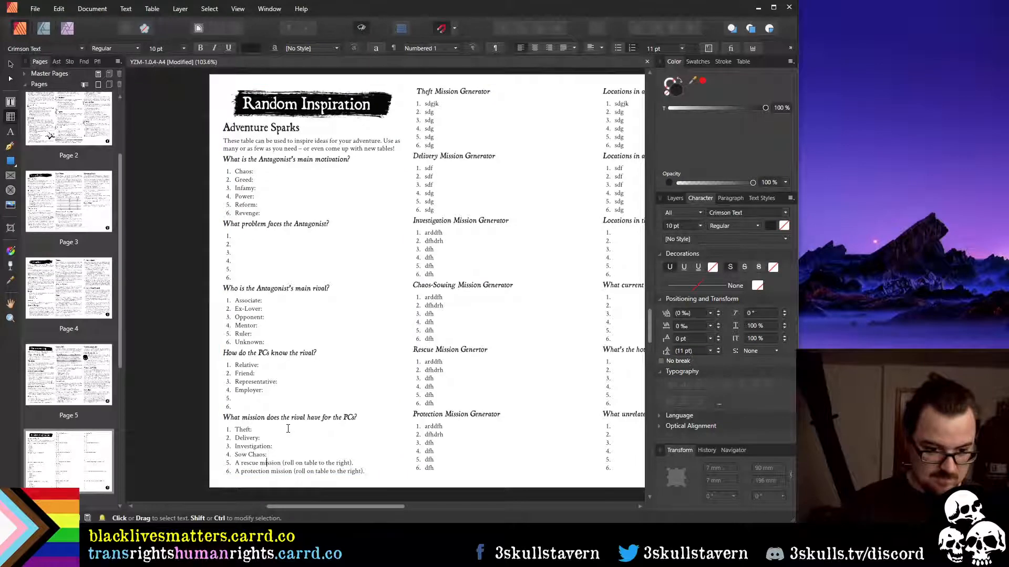
Shorten the fifth entry of the rival's mission list to "Rescue:"
{"action": "key", "text": "Home"}
{"action": "key", "text": "shift+Right"}
{"action": "key", "text": "shift+Right"}
{"action": "key", "text": "shift+Right"}
{"action": "type", "text": "E"}
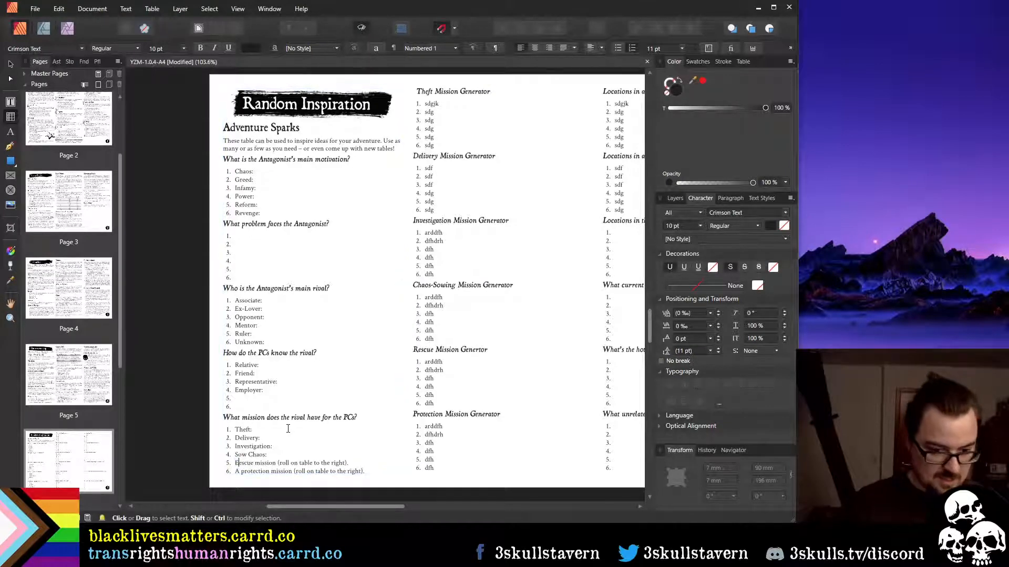
{"action": "key", "text": "BackSpace"}
{"action": "type", "text": "R"}
{"action": "key", "text": "shift+End"}
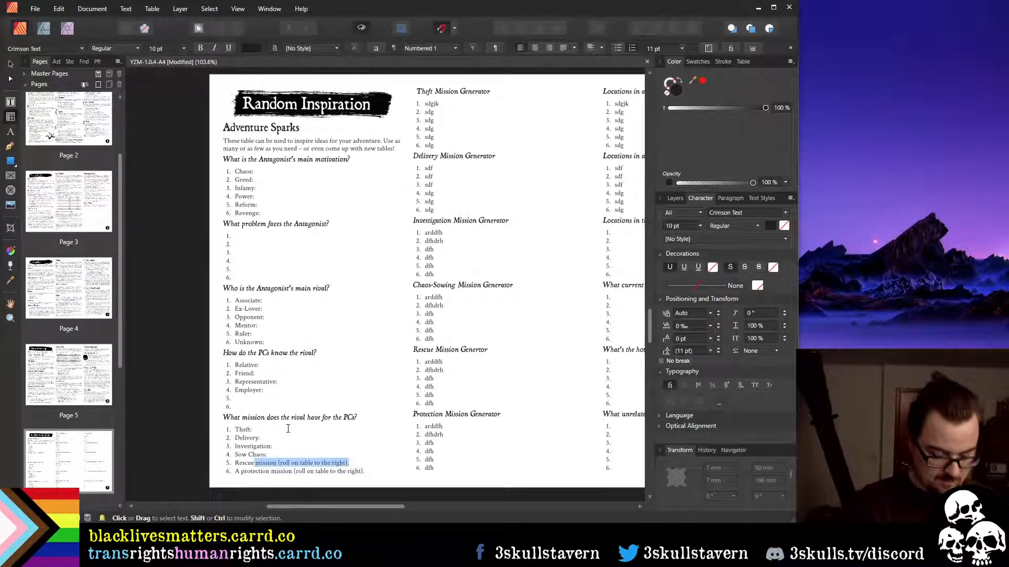
{"action": "type", "text": ":"}
Shorten the sixth entry of the rival's mission list to "Protection:"
{"action": "key", "text": "Right"}
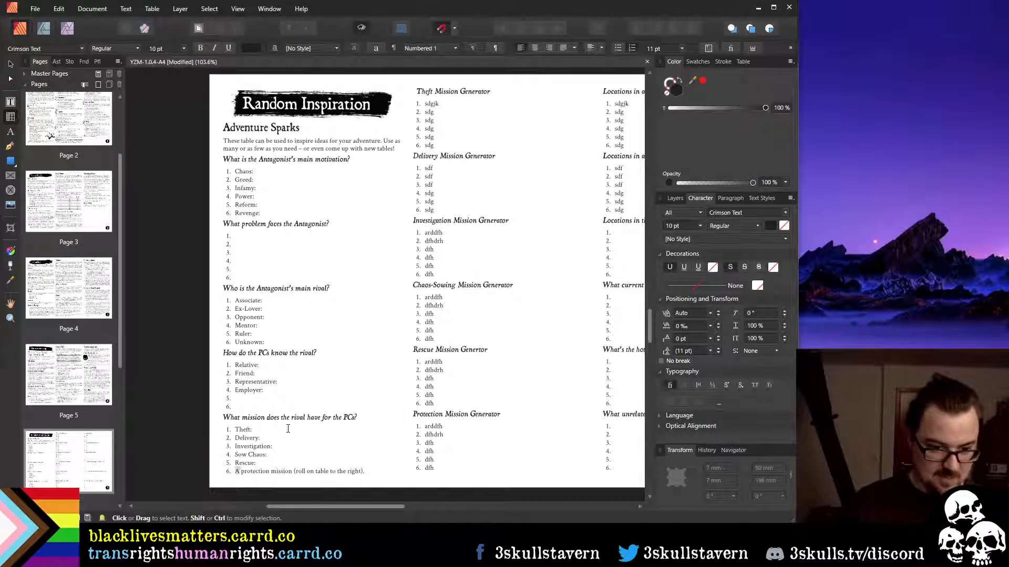
{"action": "key", "text": "shift+Right"}
{"action": "type", "text": "P"}
{"action": "key", "text": "ctrl+Right"}
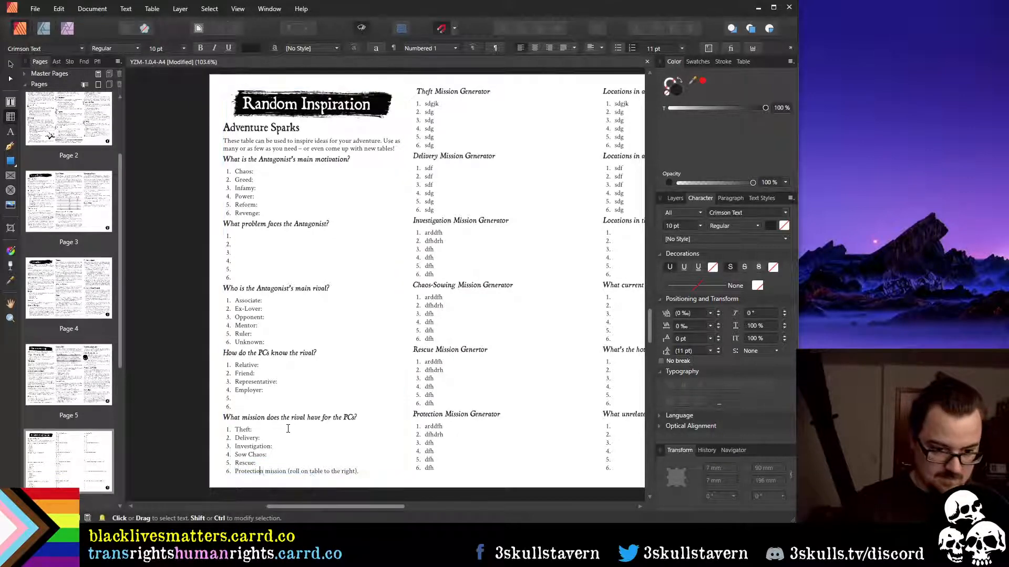
{"action": "key", "text": "Left"}
{"action": "key", "text": "shift+End"}
{"action": "type", "text": ":"}
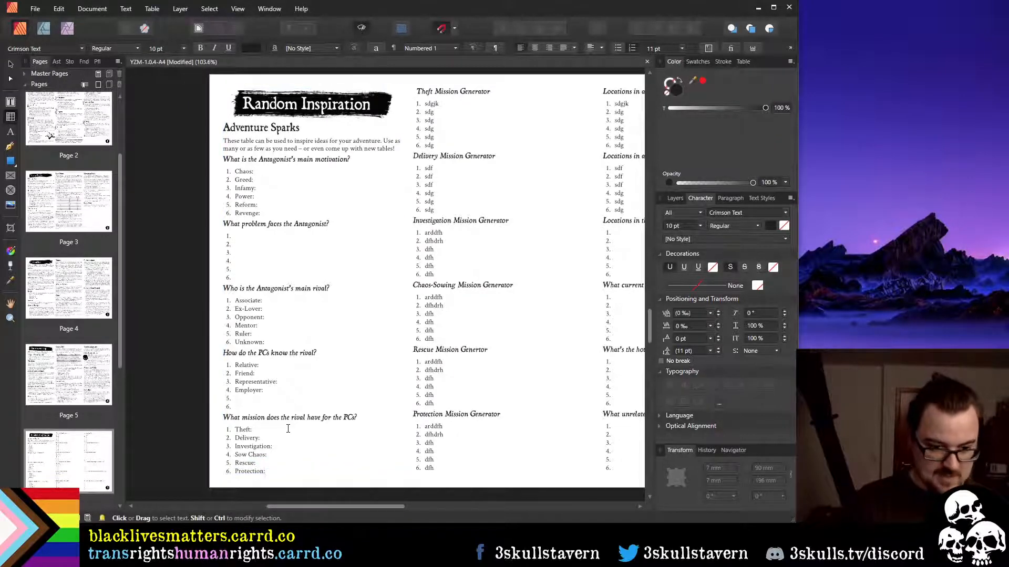
{"action": "key", "text": "Up"}
{"action": "type", "text": ":"}
{"action": "key", "text": "Up"}
{"action": "key", "text": "Up"}
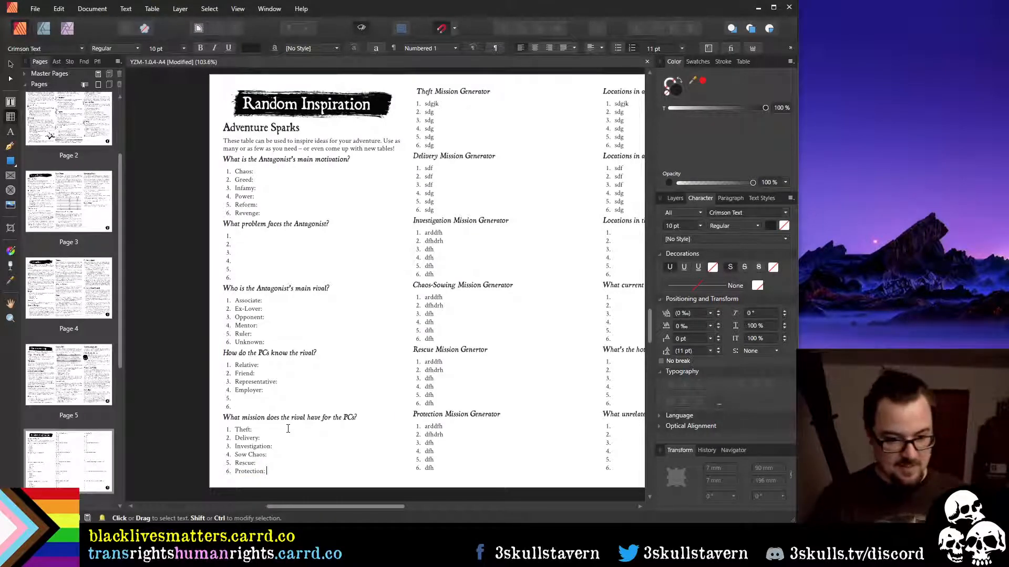
{"action": "key", "text": "Escape"}
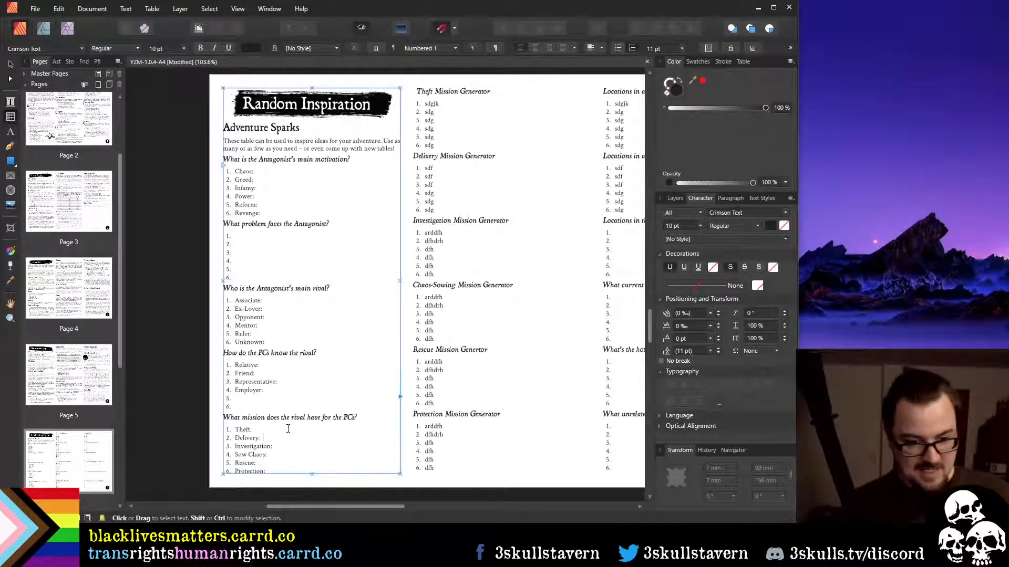
{"action": "key", "text": "Escape"}
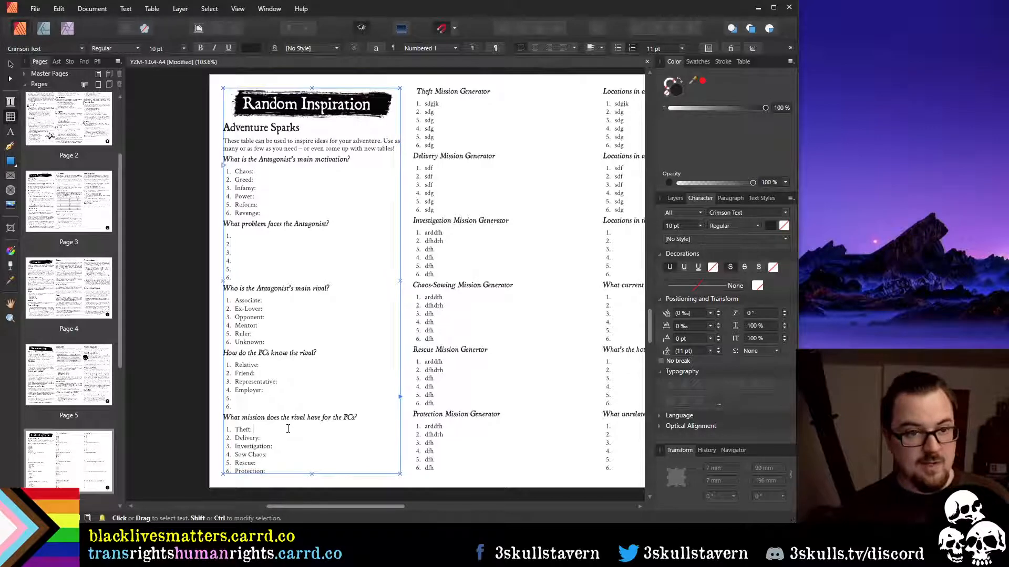
{"action": "key", "text": "Down"}
{"action": "key", "text": "End"}
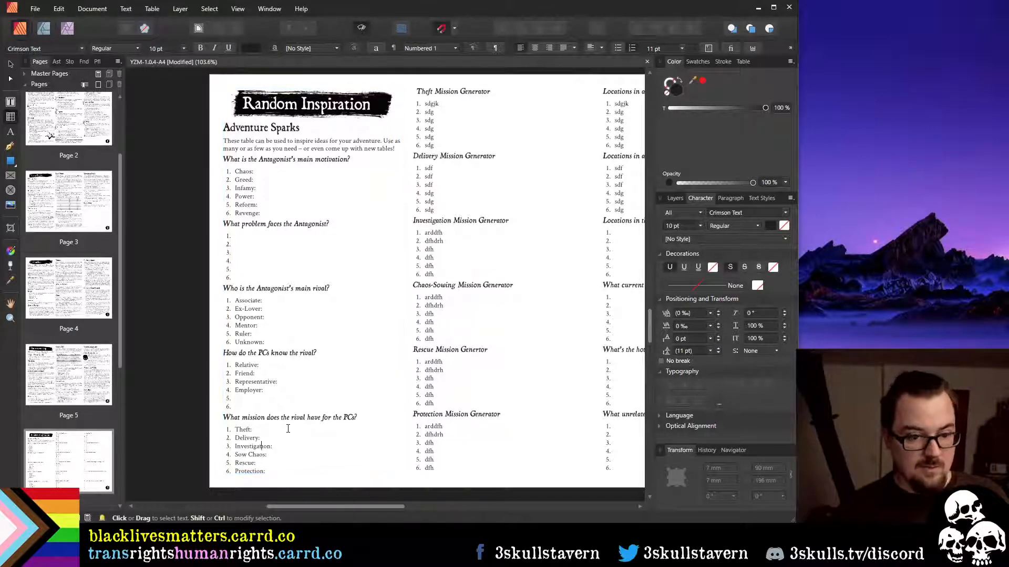
{"action": "key", "text": "Down"}
{"action": "key", "text": "Down"}
{"action": "key", "text": "End"}
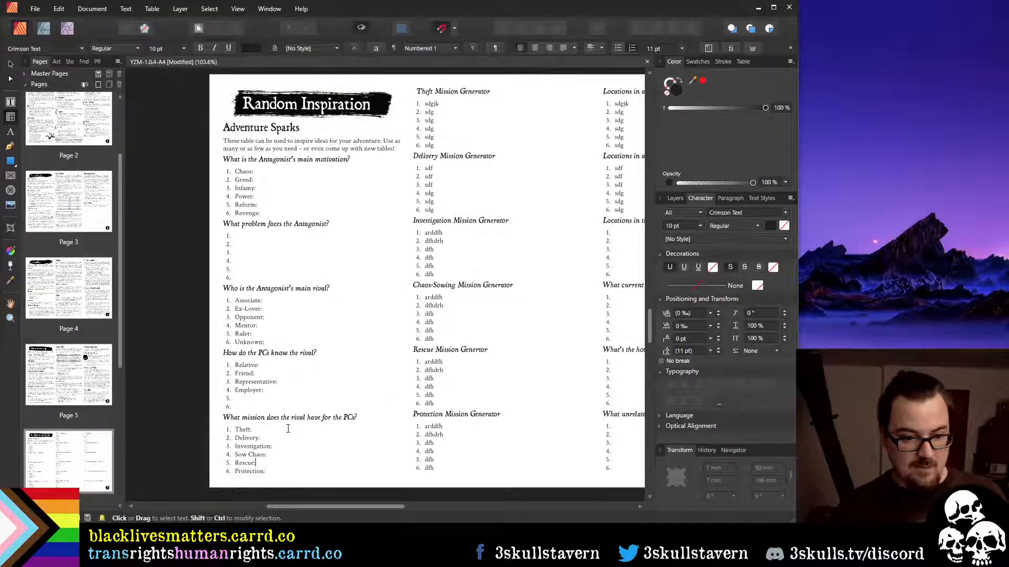
{"action": "key", "text": "Home"}
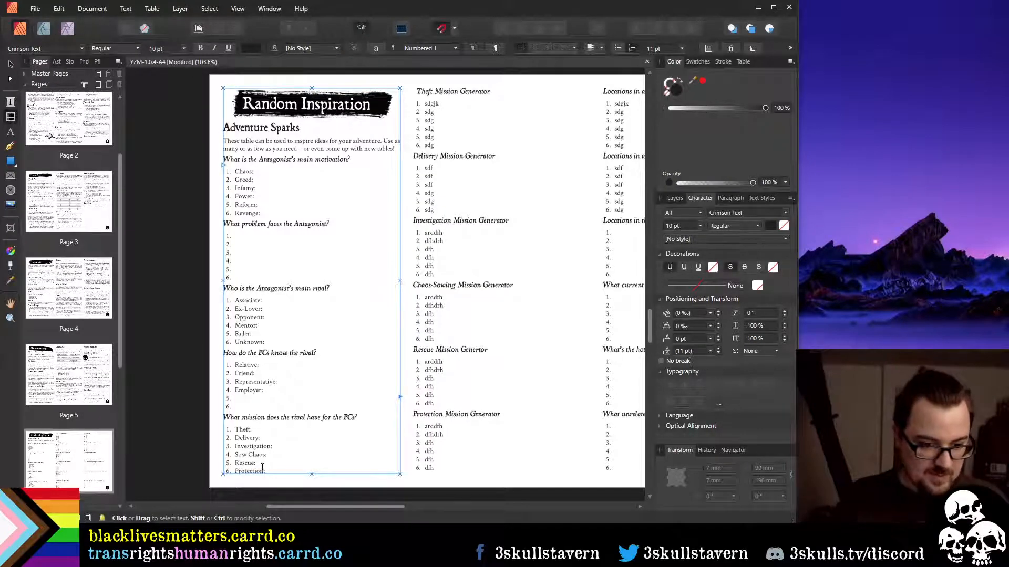
Move the "Theft:" entry from the start to the end of the rival's mission list
{"action": "double_click", "coordinate": [255, 430]}
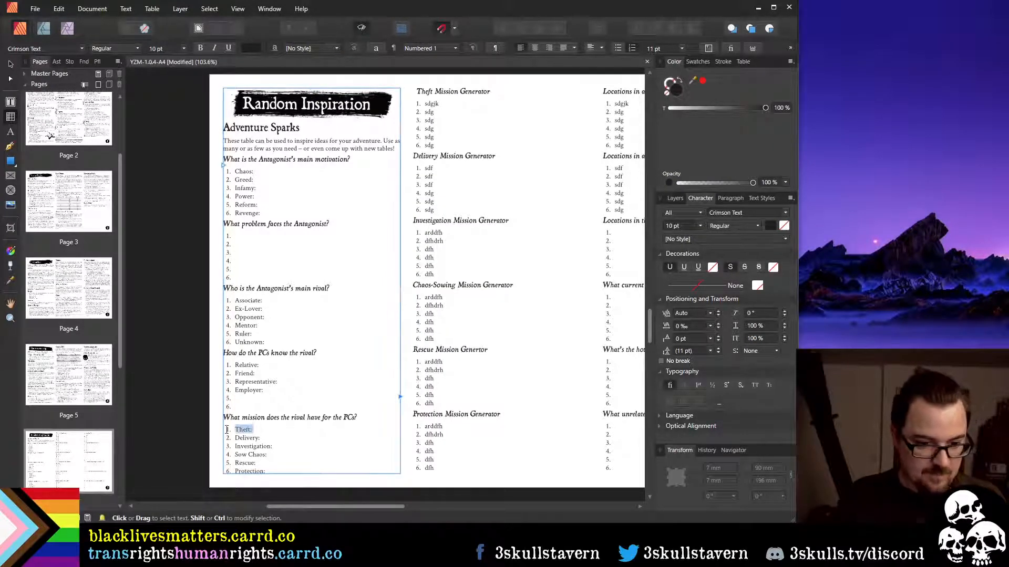
{"action": "key", "text": "ctrl+x"}
{"action": "key", "text": "Delete"}
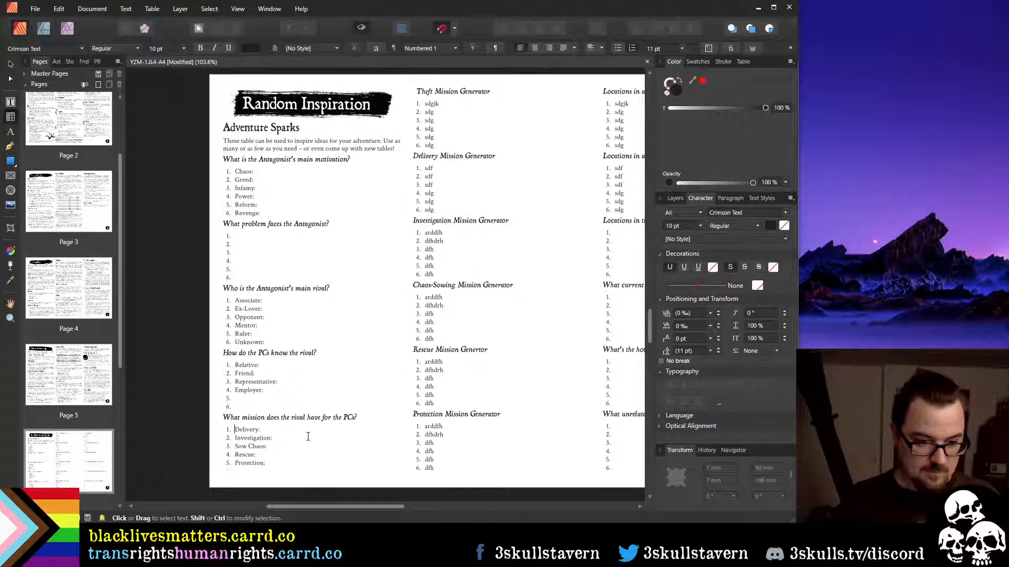
{"action": "key", "text": "Down"}
{"action": "key", "text": "Down"}
{"action": "key", "text": "Down"}
{"action": "key", "text": "Down"}
{"action": "key", "text": "End"}
{"action": "key", "text": "Return"}
{"action": "key", "text": "ctrl+v"}
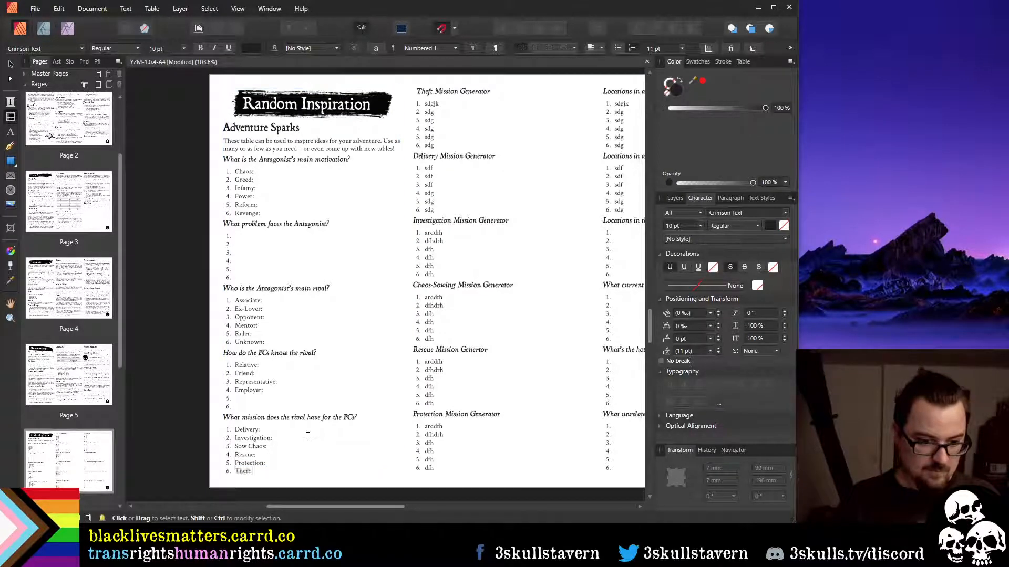
Move the "Sow Chaos:" entry in the rival's mission list to between "Protection:" and "Theft:"
{"action": "key", "text": "Up"}
{"action": "key", "text": "Up"}
{"action": "key", "text": "Up"}
{"action": "key", "text": "shift+End"}
{"action": "key", "text": "ctrl+x"}
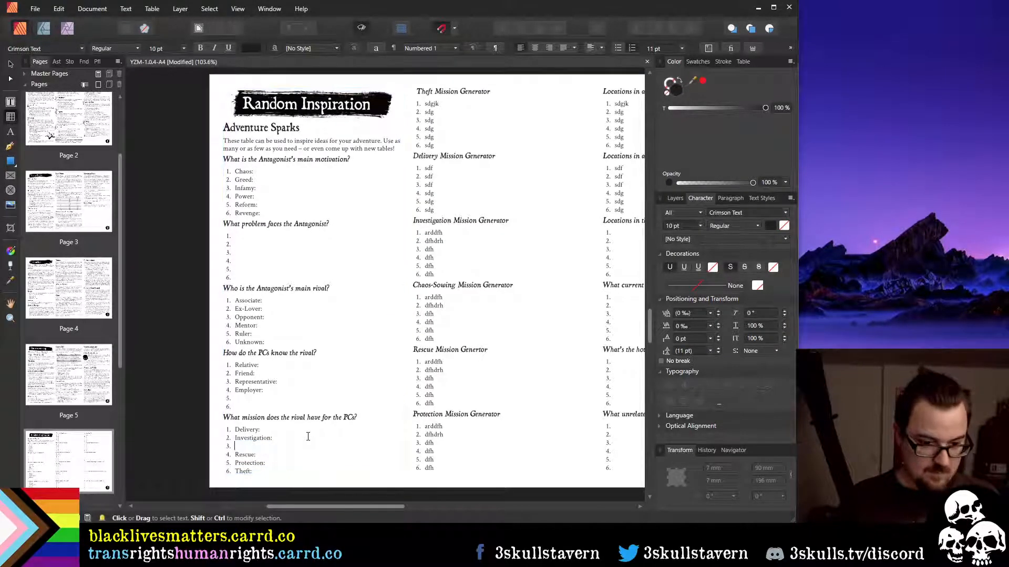
{"action": "key", "text": "Delete"}
{"action": "key", "text": "Down"}
{"action": "key", "text": "ctrl+v"}
{"action": "key", "text": "Return"}
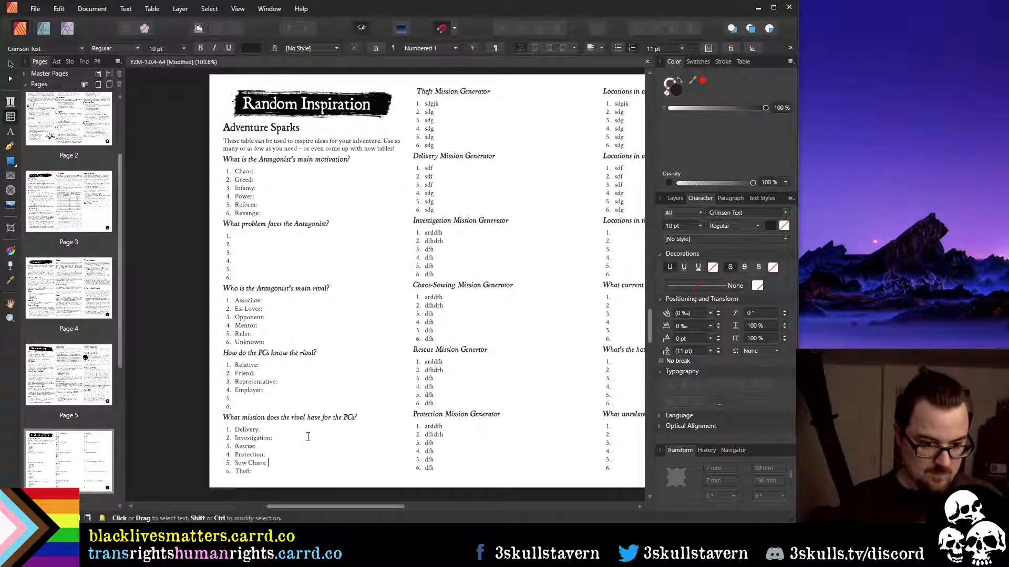
Move the "Protection:" entry above "Rescue:" in the rival's mission list, making it the third entry
{"action": "key", "text": "Up"}
{"action": "key", "text": "Up"}
{"action": "key", "text": "shift+End"}
{"action": "key", "text": "Delete"}
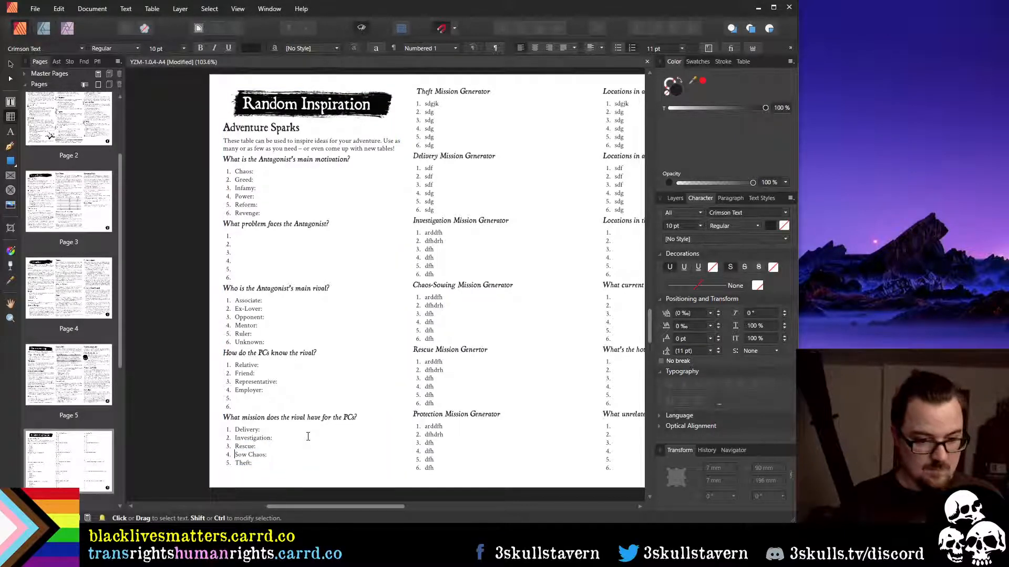
{"action": "key", "text": "Up"}
{"action": "key", "text": "Return"}
{"action": "key", "text": "Up"}
{"action": "type", "text": "Protection:"}
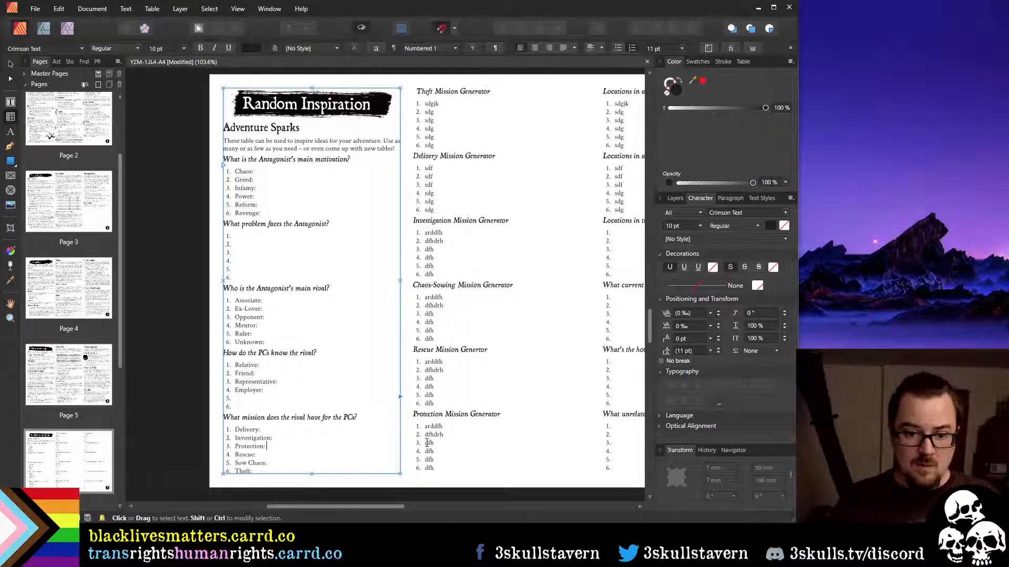
Rename the last mission generator heading in the middle column to "Theft Mission Generator"
{"action": "double_click", "coordinate": [432, 413]}
{"action": "type", "text": "Thef"}
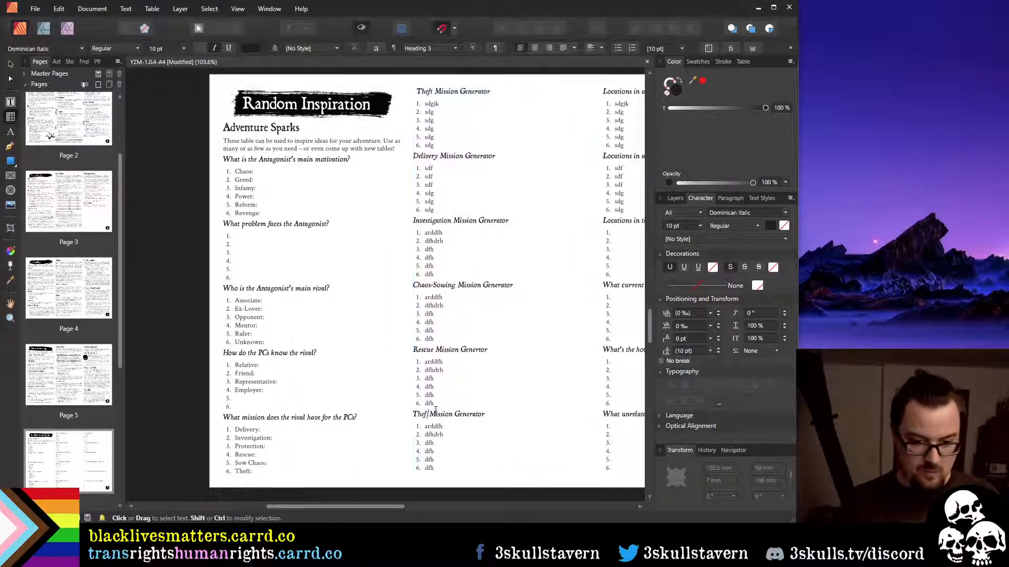
{"action": "type", "text": "t"}
Remove the word "Rescue" from the fifth mission generator heading
{"action": "double_click", "coordinate": [429, 339]}
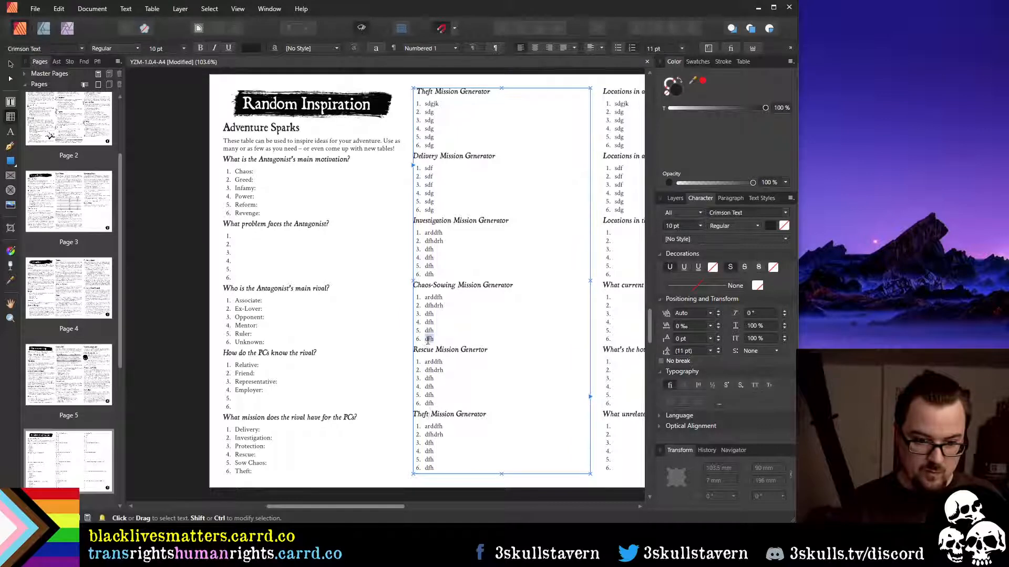
{"action": "double_click", "coordinate": [421, 351]}
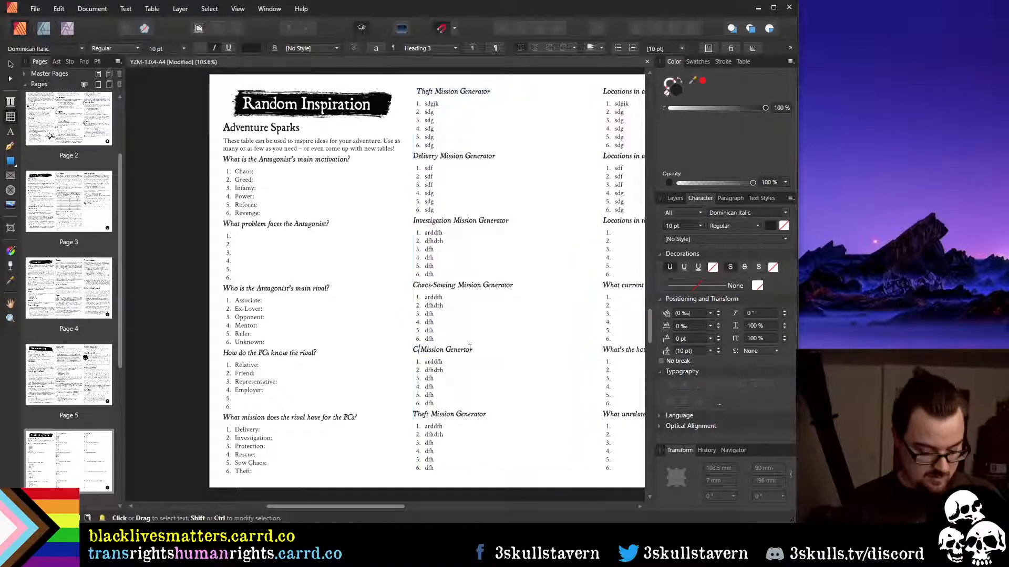
{"action": "type", "text": "S"}
{"action": "key", "text": "BackSpace"}
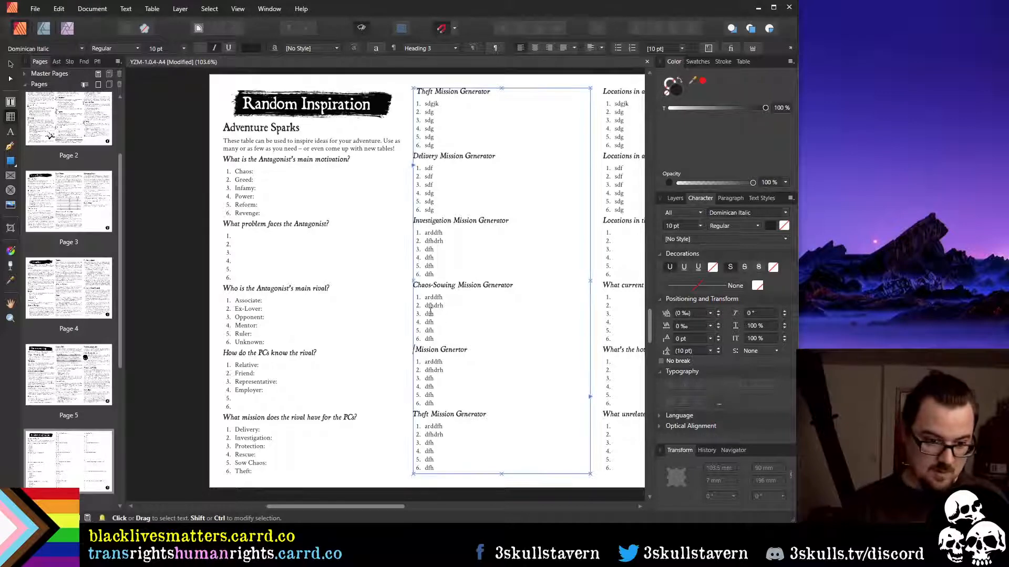
Delete the "Sow Chaos:" entry from the rival's mission list and add "Chaos-Sowing:" as its first entry
{"action": "left_click", "coordinate": [271, 433]}
{"action": "left_click_drag", "start_coordinate": [270, 463], "coordinate": [227, 463]}
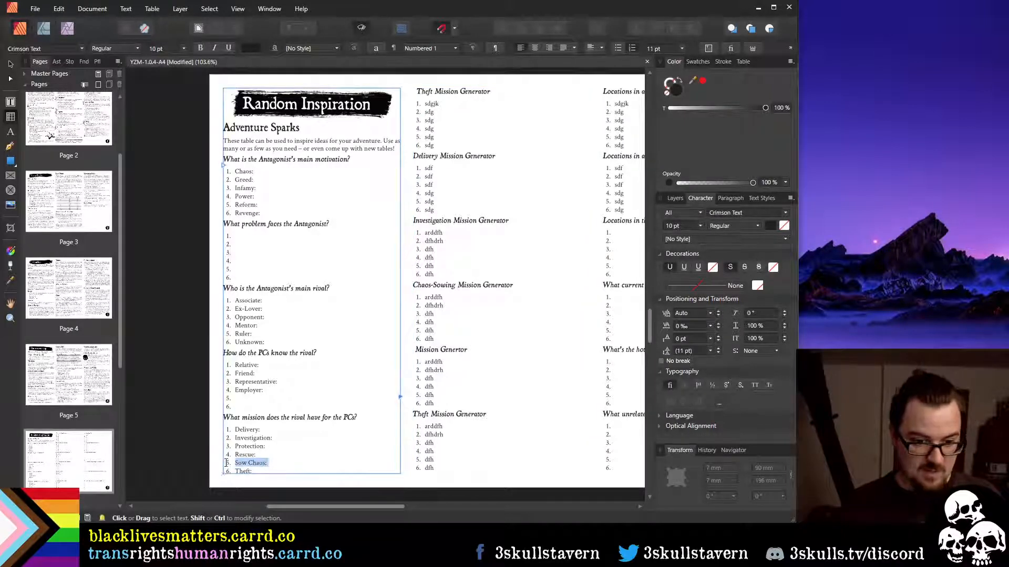
{"action": "key", "text": "BackSpace"}
{"action": "key", "text": "Delete"}
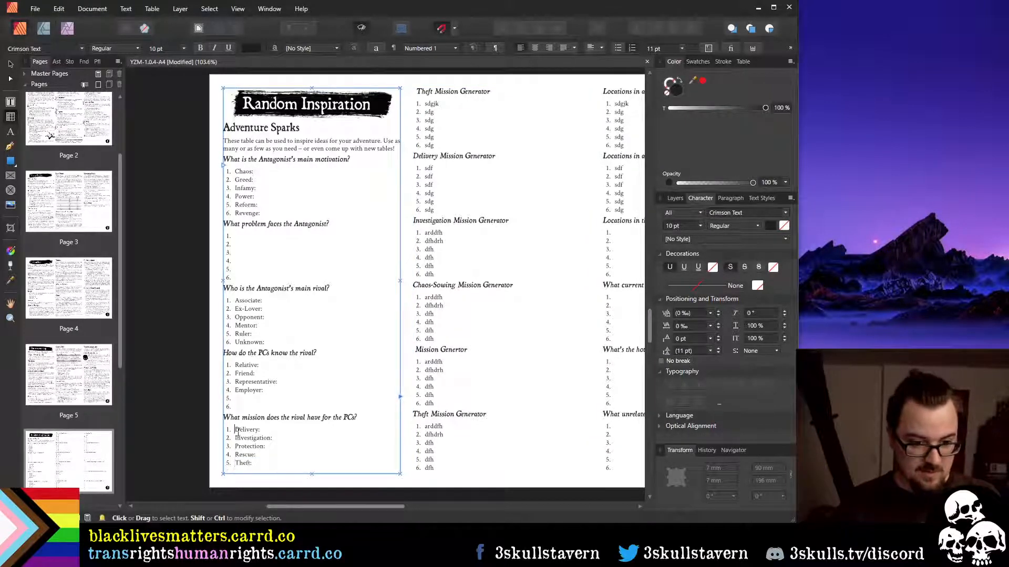
{"action": "key", "text": "Return"}
{"action": "key", "text": "Up"}
{"action": "type", "text": "Ch"}
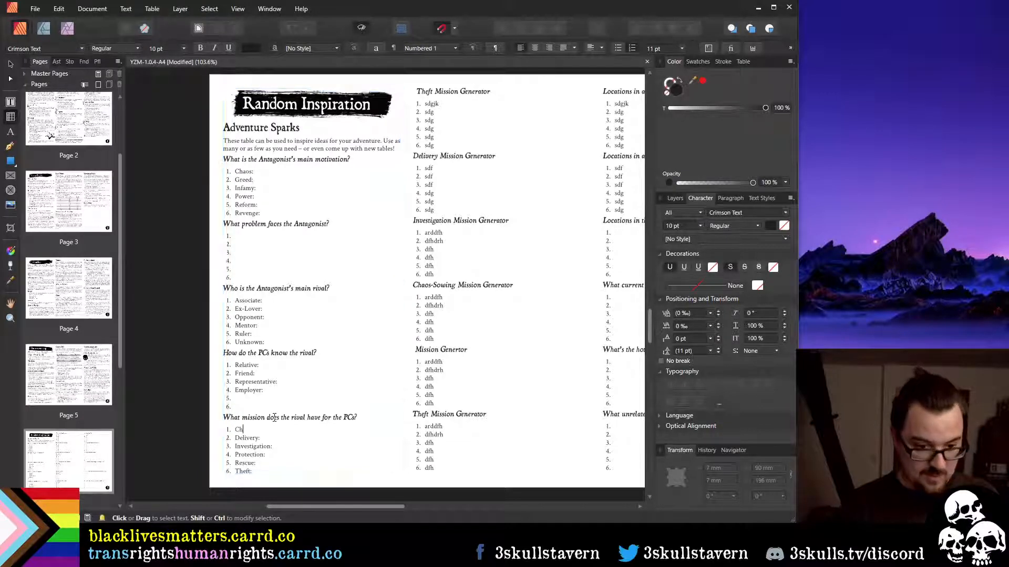
{"action": "type", "text": "aos-Sew"}
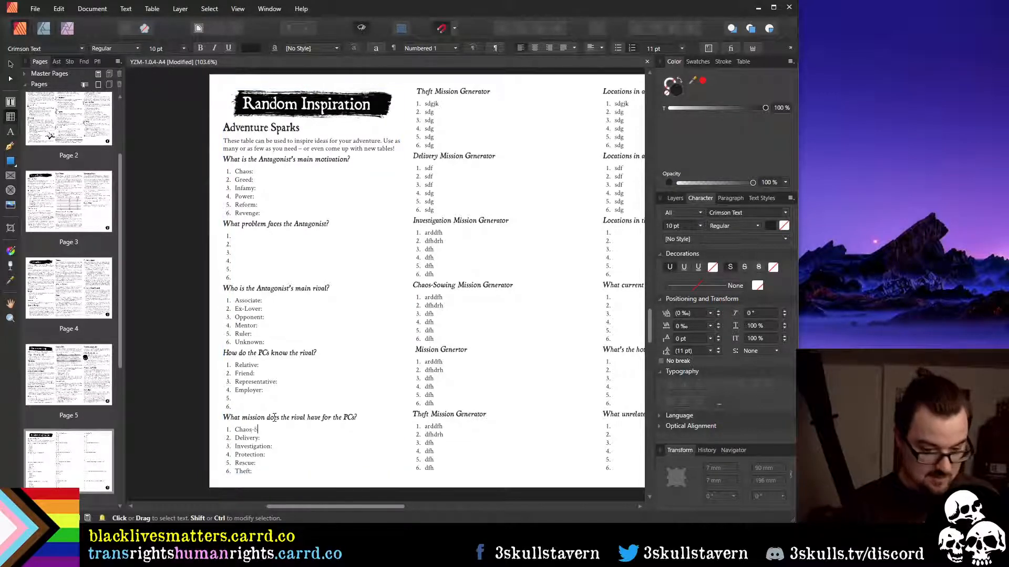
{"action": "key", "text": "BackSpace"}
{"action": "key", "text": "BackSpace"}
{"action": "type", "text": "owing:"}
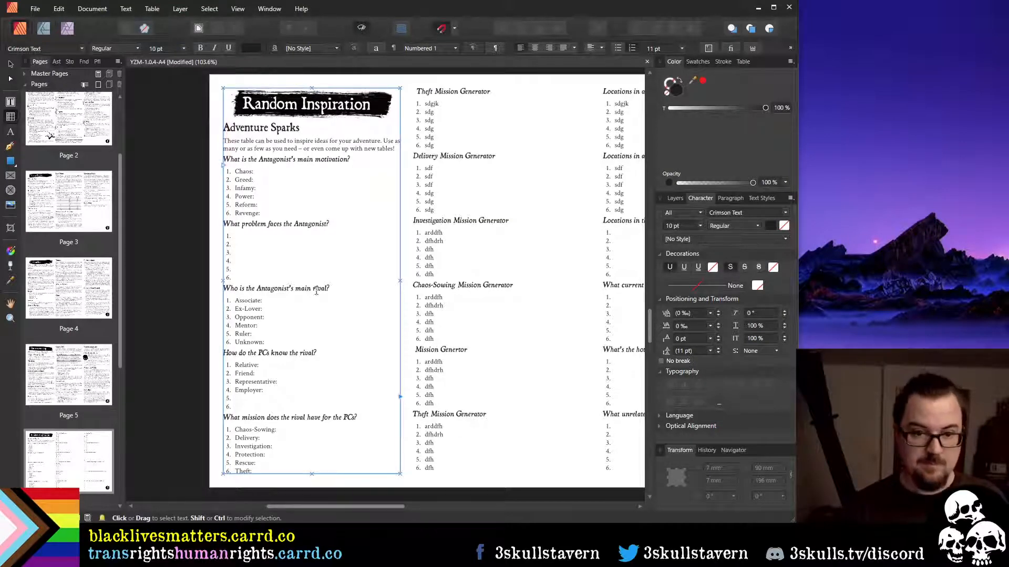
Rename the first mission generator heading in the middle column to "Chaos-Sowing Mission Generator"
{"action": "left_click", "coordinate": [422, 91]}
{"action": "type", "text": "Chaos-S"}
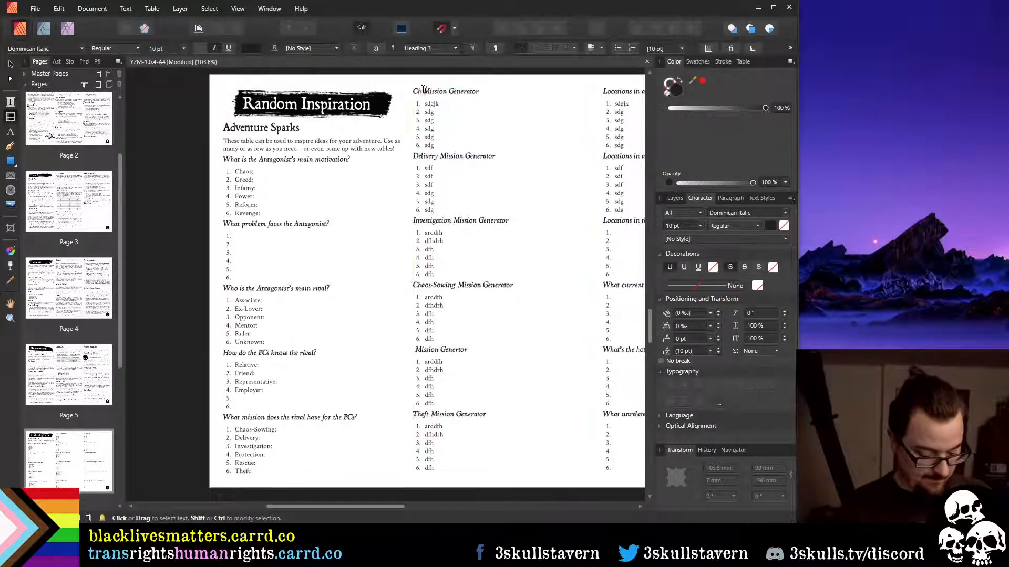
{"action": "type", "text": "owing"}
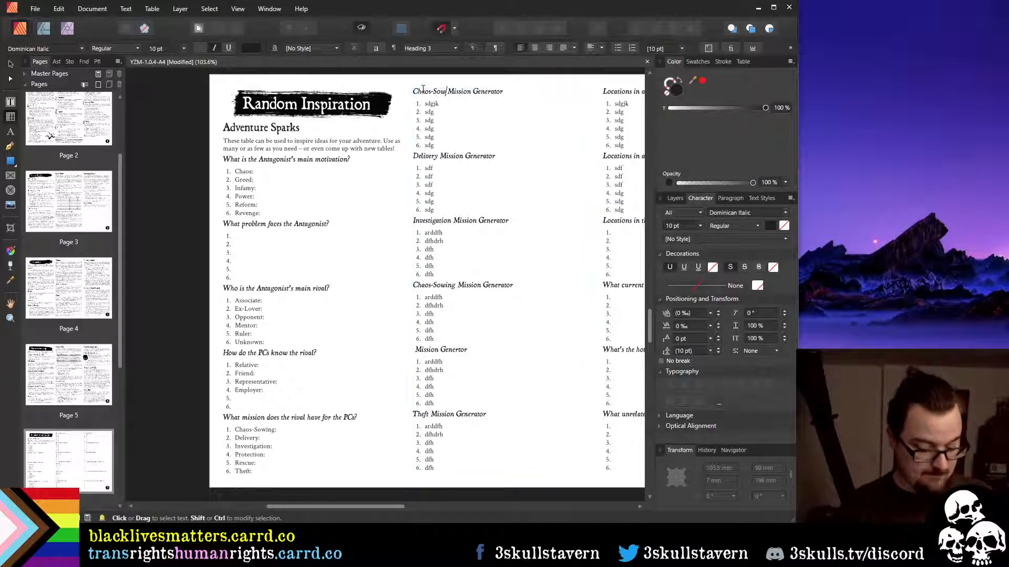
Rename the fourth mission generator heading to "Protection Mission Generator"
{"action": "key", "text": "Down"}
{"action": "key", "text": "Down"}
{"action": "key", "text": "Down"}
{"action": "key", "text": "Down"}
{"action": "key", "text": "Down"}
{"action": "key", "text": "Down"}
{"action": "key", "text": "Down"}
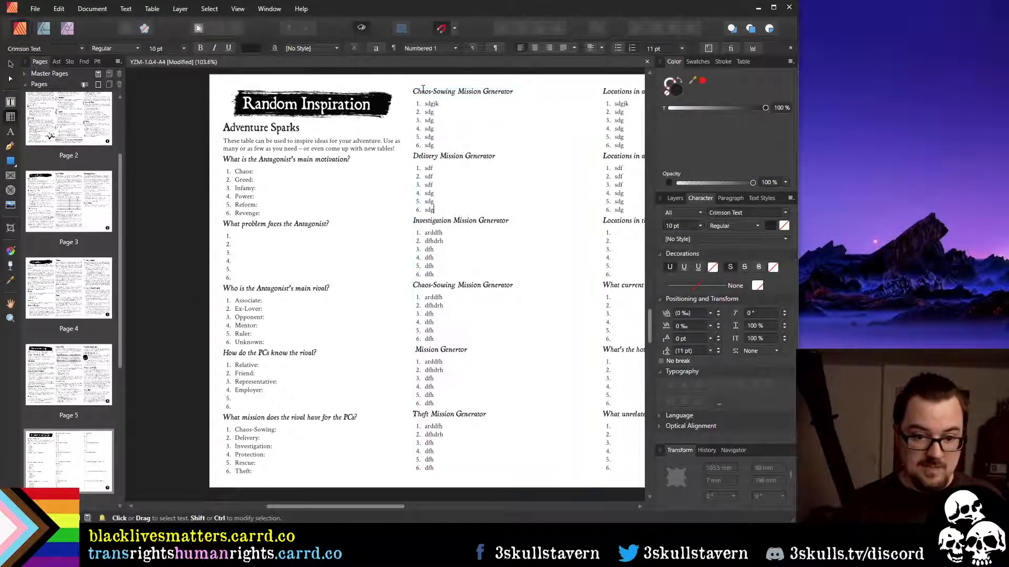
{"action": "key", "text": "Down"}
{"action": "key", "text": "Down"}
{"action": "key", "text": "Down"}
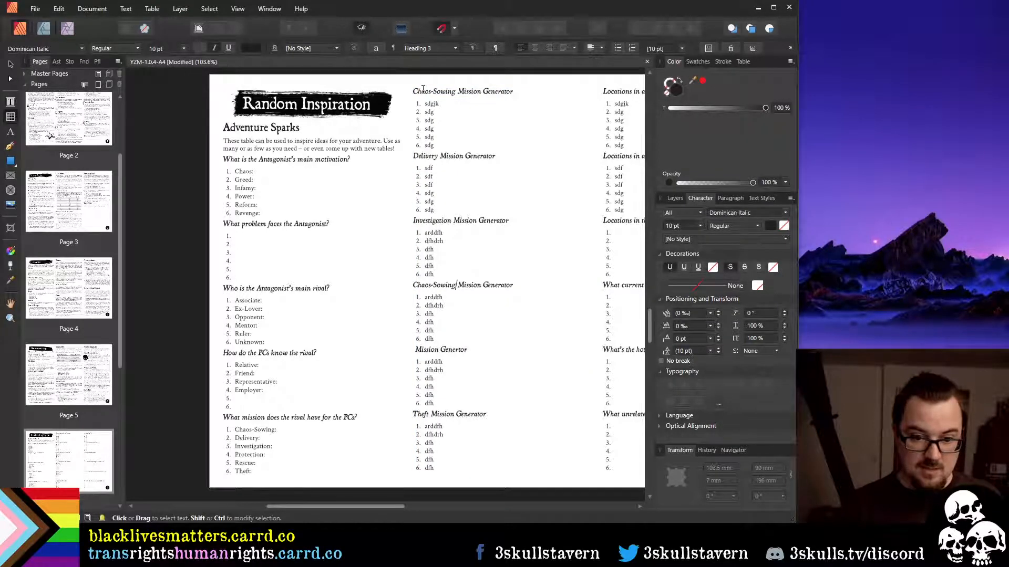
{"action": "key", "text": "Home"}
{"action": "key", "text": "ctrl+shift+Right"}
{"action": "key", "text": "ctrl+shift+Right"}
{"action": "type", "text": "Protection"}
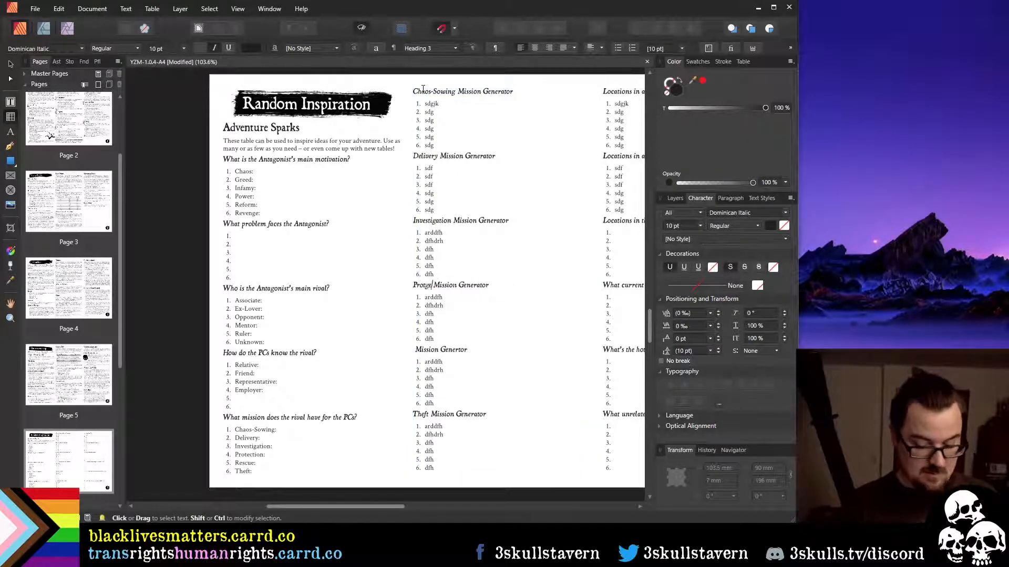
Change the fifth mission generator heading to "Rescue Mission Generator", correcting the spelling of "Generator"
{"action": "key", "text": "Home"}
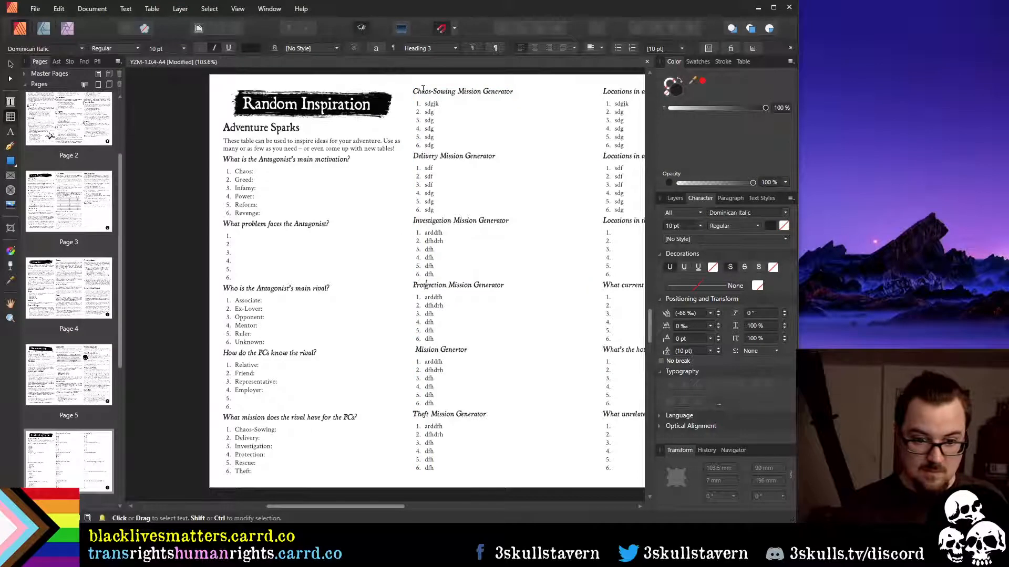
{"action": "key", "text": "Down"}
{"action": "key", "text": "Down"}
{"action": "key", "text": "Down"}
{"action": "key", "text": "Down"}
{"action": "key", "text": "Down"}
{"action": "key", "text": "Down"}
{"action": "key", "text": "Down"}
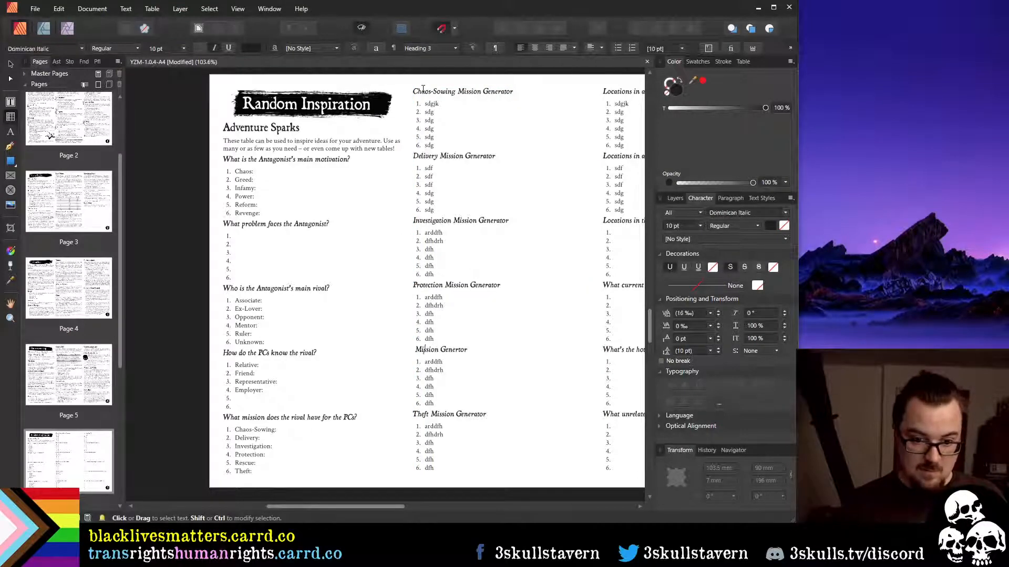
{"action": "key", "text": "shift+Right"}
{"action": "key", "text": "shift+Right"}
{"action": "key", "text": "shift+Right"}
{"action": "key", "text": "shift+Right"}
{"action": "key", "text": "shift+Right"}
{"action": "key", "text": "shift+Right"}
{"action": "key", "text": "shift+Right"}
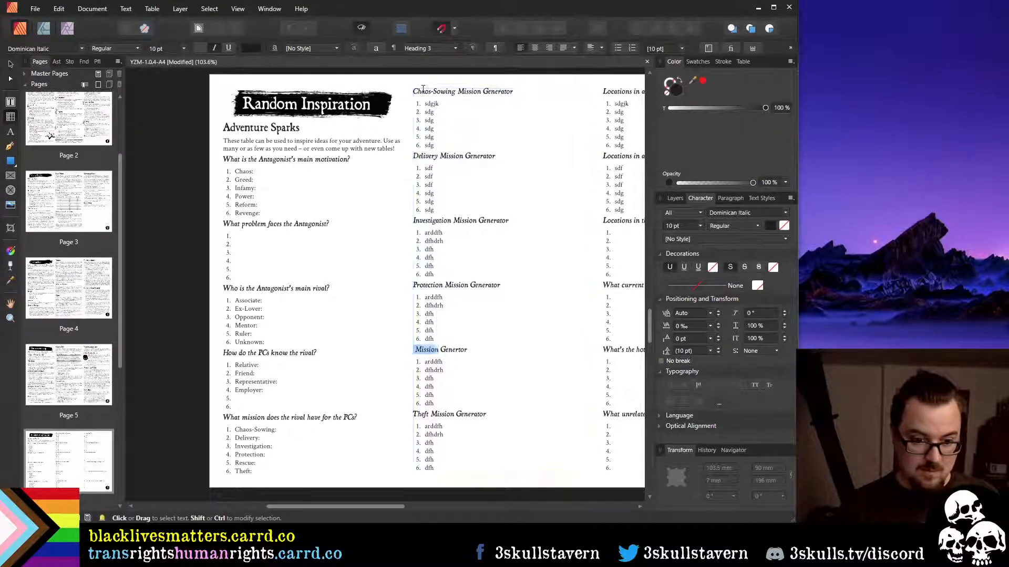
{"action": "type", "text": "Rescue"}
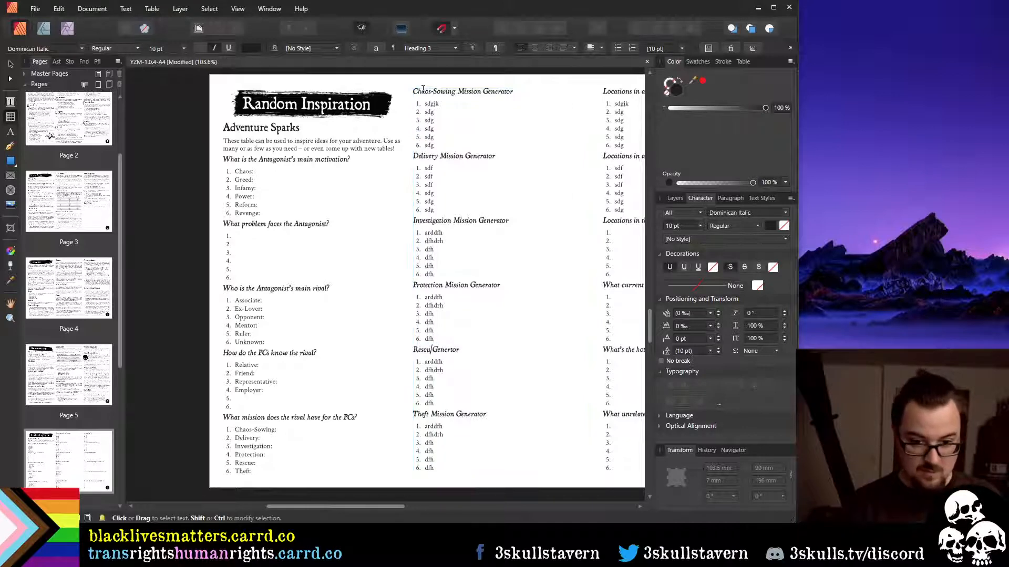
{"action": "type", "text": " Mission"}
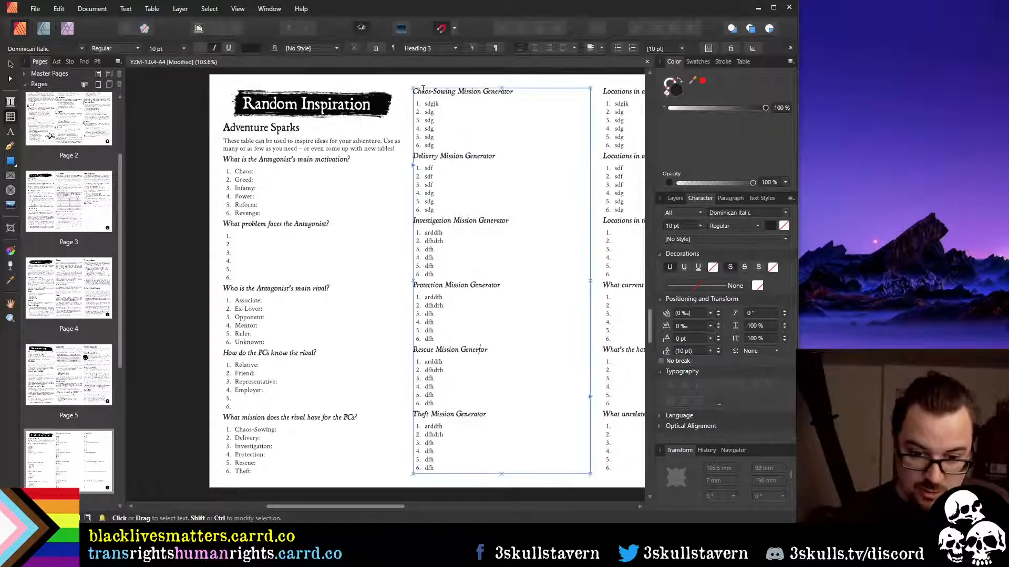
{"action": "type", "text": "at"}
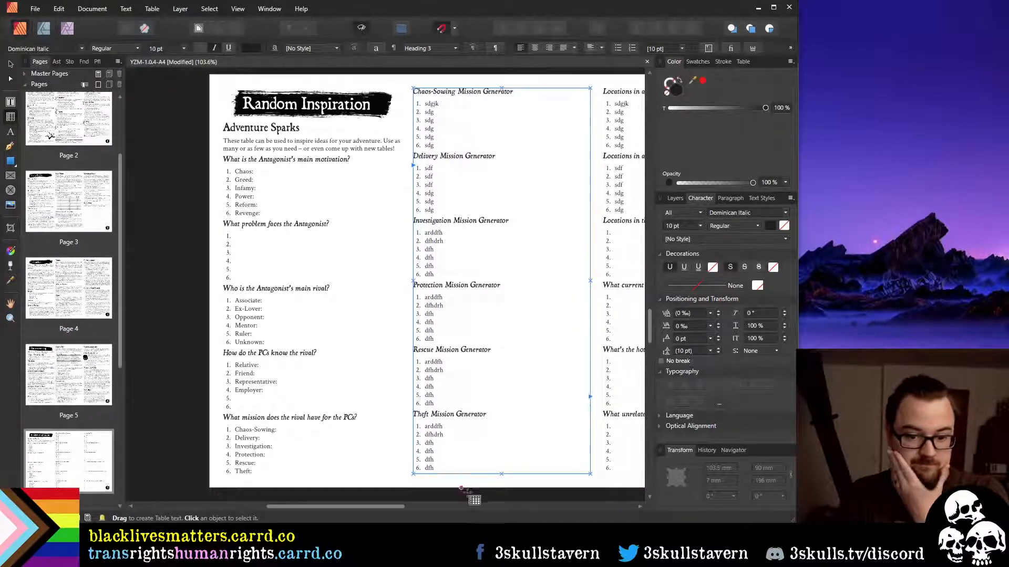
Clear the placeholder text from all six entries under "Locations in a Remote Settlement", keeping the numbered lines
{"action": "left_click_drag", "start_coordinate": [368, 508], "coordinate": [418, 512]}
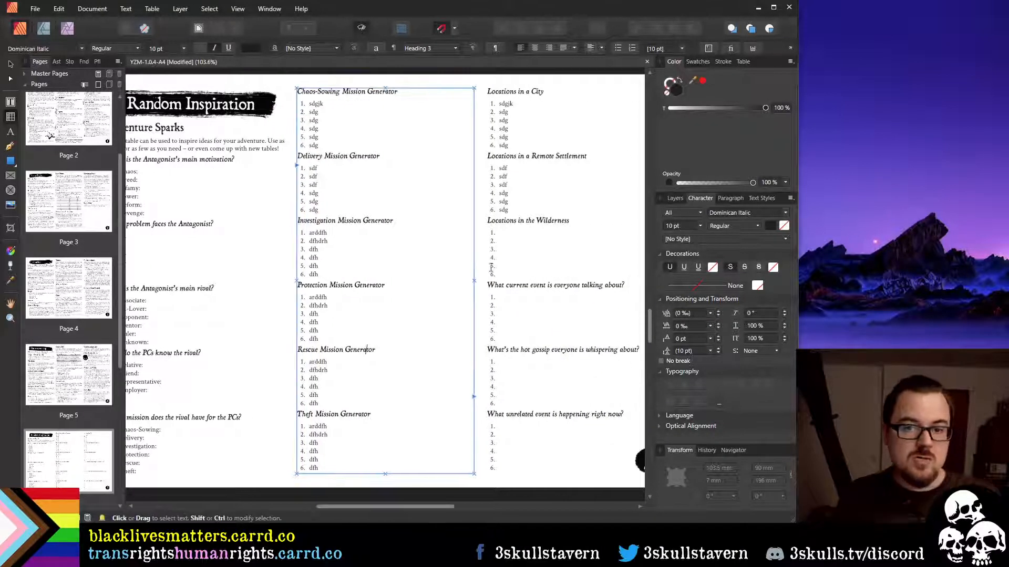
{"action": "left_click", "coordinate": [500, 208]}
{"action": "left_click", "coordinate": [501, 202]}
{"action": "key", "text": "Delete"}
{"action": "key", "text": "Delete"}
{"action": "key", "text": "Delete"}
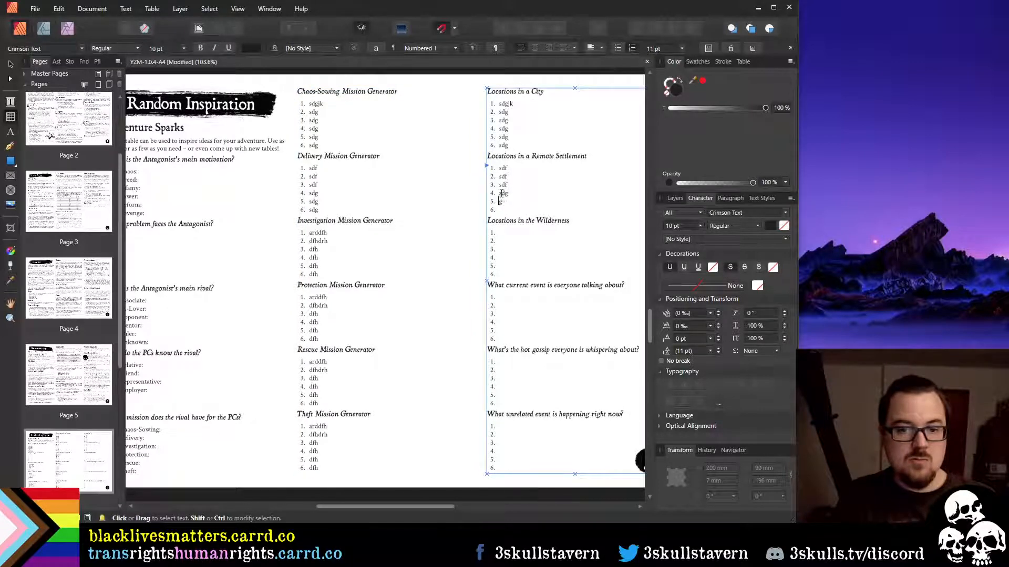
{"action": "left_click", "coordinate": [500, 186]}
{"action": "key", "text": "Delete"}
{"action": "key", "text": "Delete"}
{"action": "key", "text": "Delete"}
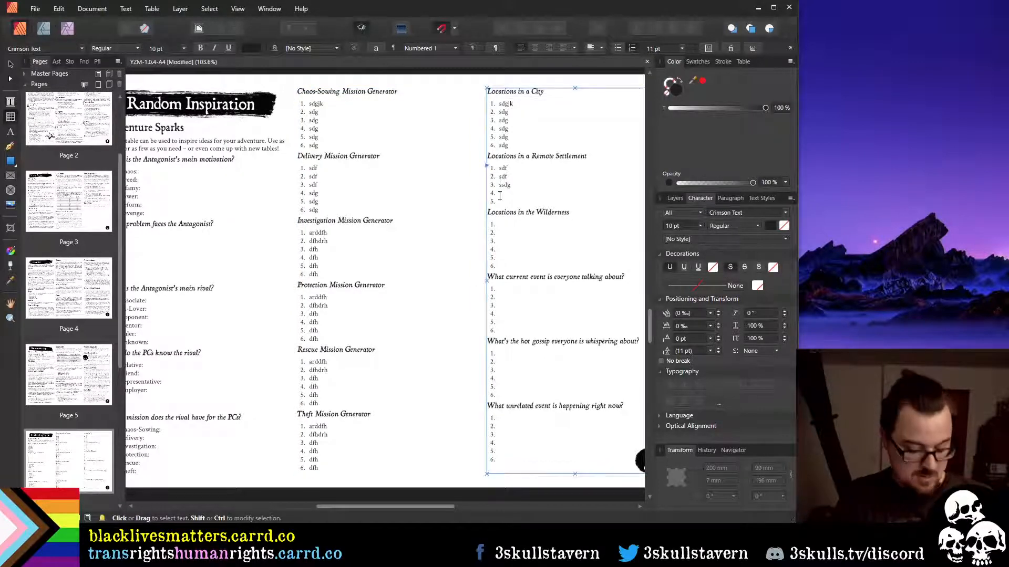
{"action": "key", "text": "Return"}
{"action": "key", "text": "Delete"}
{"action": "key", "text": "Delete"}
{"action": "key", "text": "Delete"}
{"action": "left_click", "coordinate": [502, 188]}
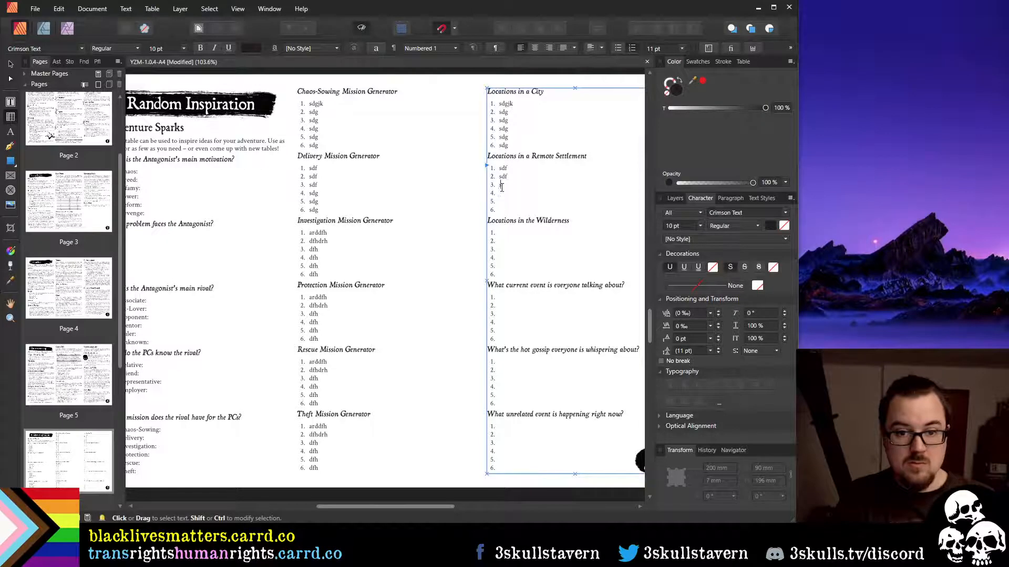
{"action": "key", "text": "Delete"}
{"action": "key", "text": "Return"}
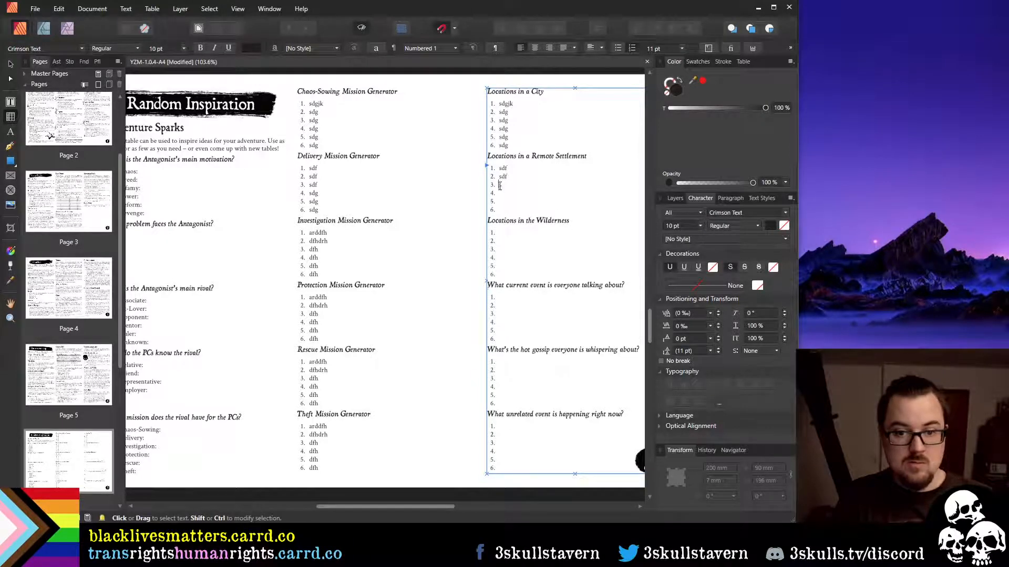
{"action": "key", "text": "Up"}
{"action": "key", "text": "Delete"}
{"action": "key", "text": "Delete"}
{"action": "key", "text": "Delete"}
{"action": "key", "text": "Up"}
{"action": "key", "text": "Delete"}
{"action": "key", "text": "Delete"}
{"action": "key", "text": "Delete"}
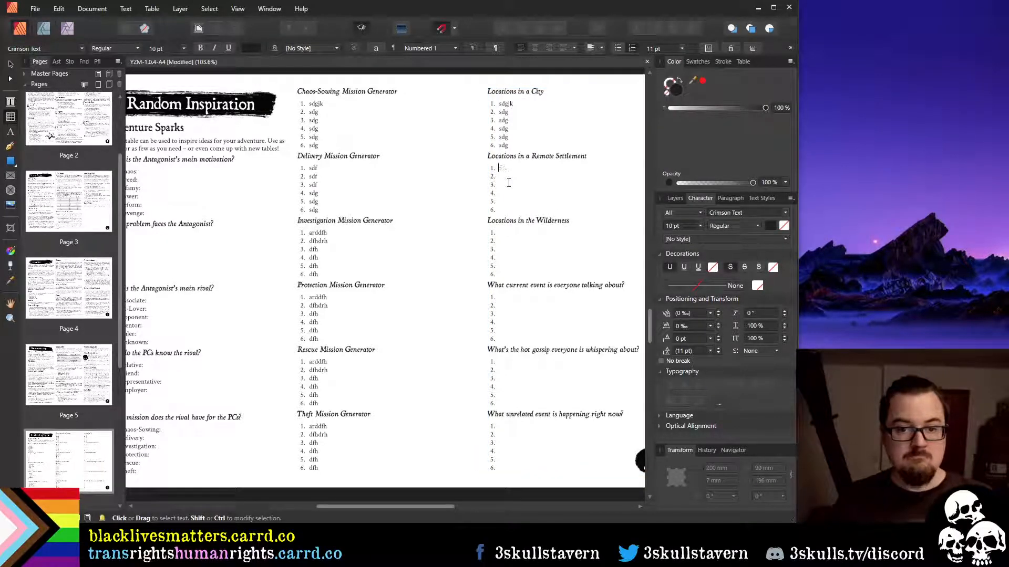
Clear the placeholder text from all six entries under "Locations in a City", keeping the numbered lines
{"action": "left_click", "coordinate": [496, 139]}
{"action": "key", "text": "Delete"}
{"action": "key", "text": "Delete"}
{"action": "key", "text": "Delete"}
{"action": "key", "text": "Down"}
{"action": "key", "text": "Delete"}
{"action": "key", "text": "Delete"}
{"action": "key", "text": "Delete"}
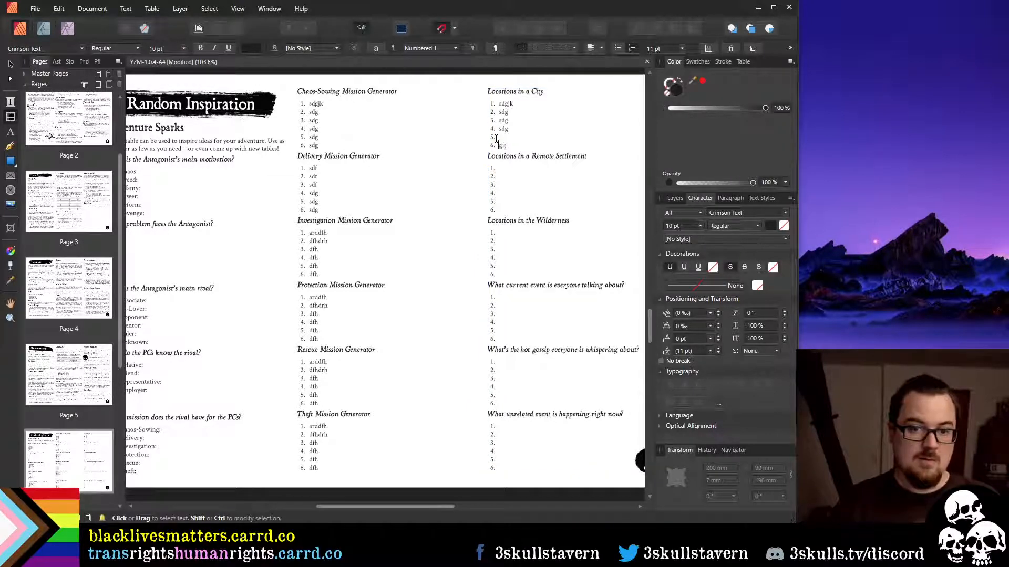
{"action": "key", "text": "Up"}
{"action": "key", "text": "Up"}
{"action": "key", "text": "Delete"}
{"action": "key", "text": "Delete"}
{"action": "key", "text": "Delete"}
{"action": "key", "text": "Up"}
{"action": "key", "text": "Delete"}
{"action": "key", "text": "Delete"}
{"action": "key", "text": "Delete"}
{"action": "key", "text": "Up"}
{"action": "key", "text": "Delete"}
{"action": "key", "text": "Delete"}
{"action": "key", "text": "Delete"}
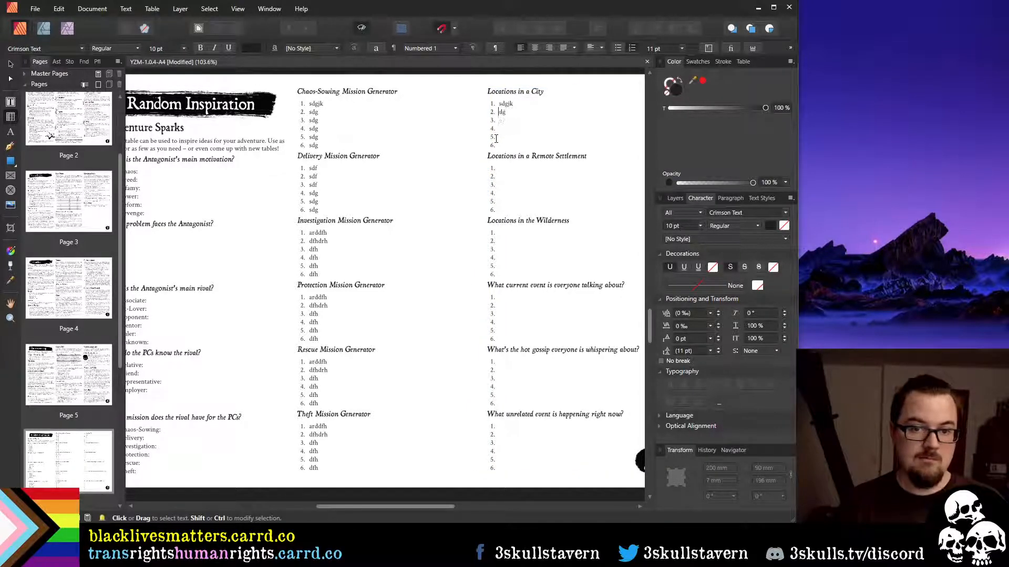
{"action": "key", "text": "Up"}
{"action": "key", "text": "Delete"}
{"action": "key", "text": "Delete"}
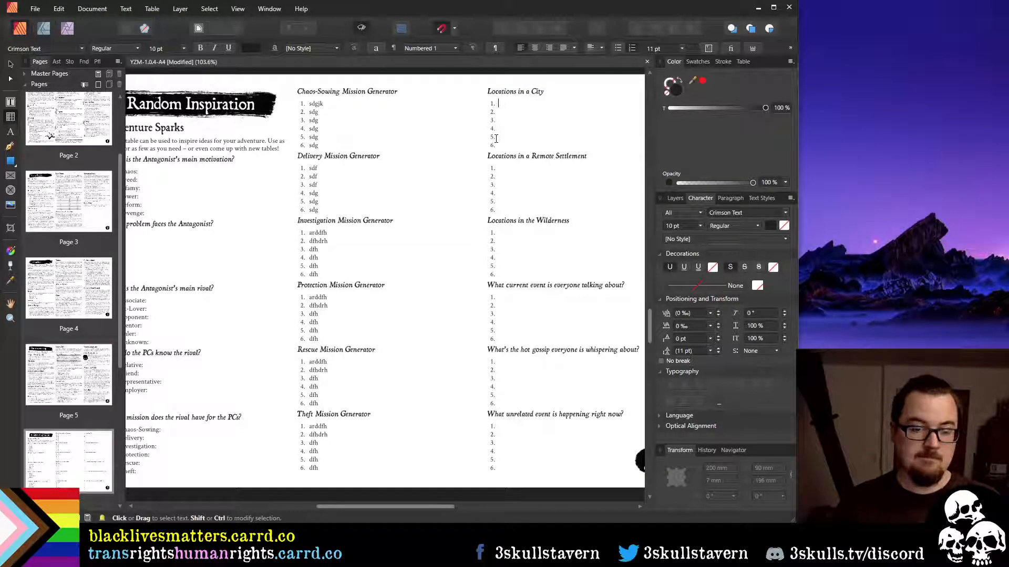
Enter "Stranger:" as the sixth entry under "How do the PCs know the rival?"
{"action": "left_click_drag", "start_coordinate": [421, 506], "coordinate": [351, 506]}
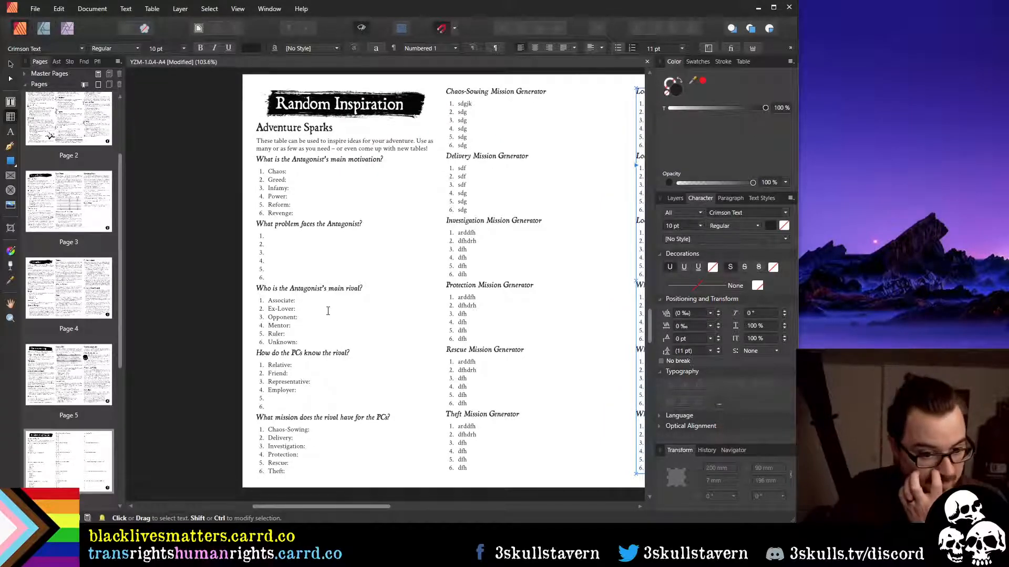
{"action": "left_click", "coordinate": [286, 401]}
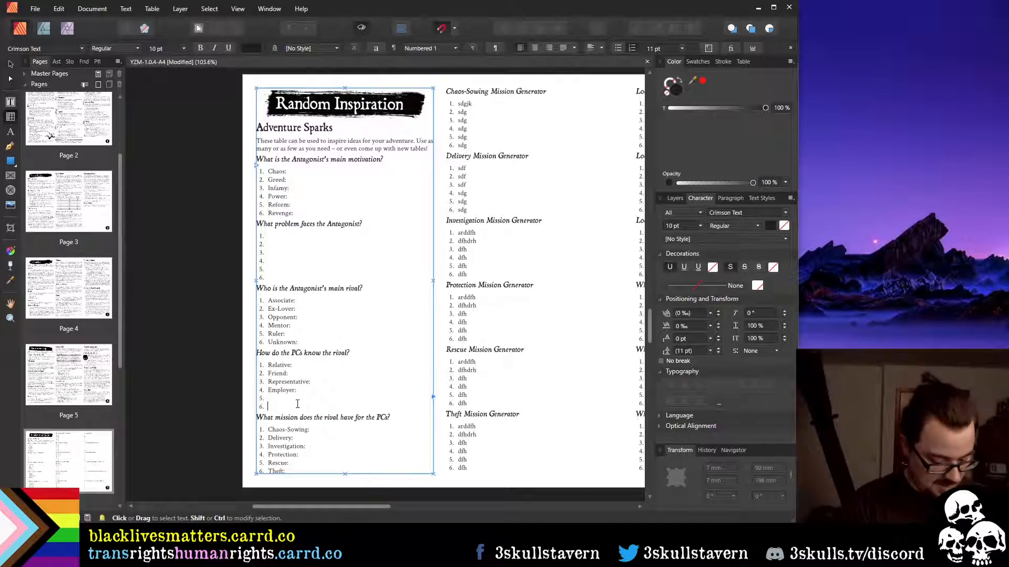
{"action": "type", "text": "Starnger"}
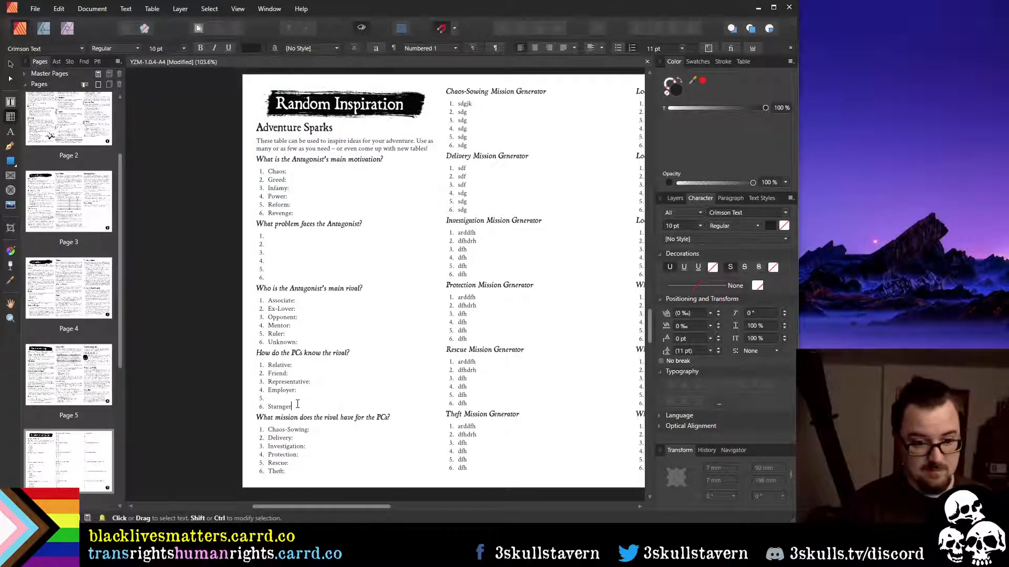
{"action": "key", "text": "BackSpace"}
{"action": "key", "text": "BackSpace"}
{"action": "key", "text": "BackSpace"}
{"action": "key", "text": "BackSpace"}
{"action": "key", "text": "BackSpace"}
{"action": "key", "text": "BackSpace"}
{"action": "type", "text": "rang"}
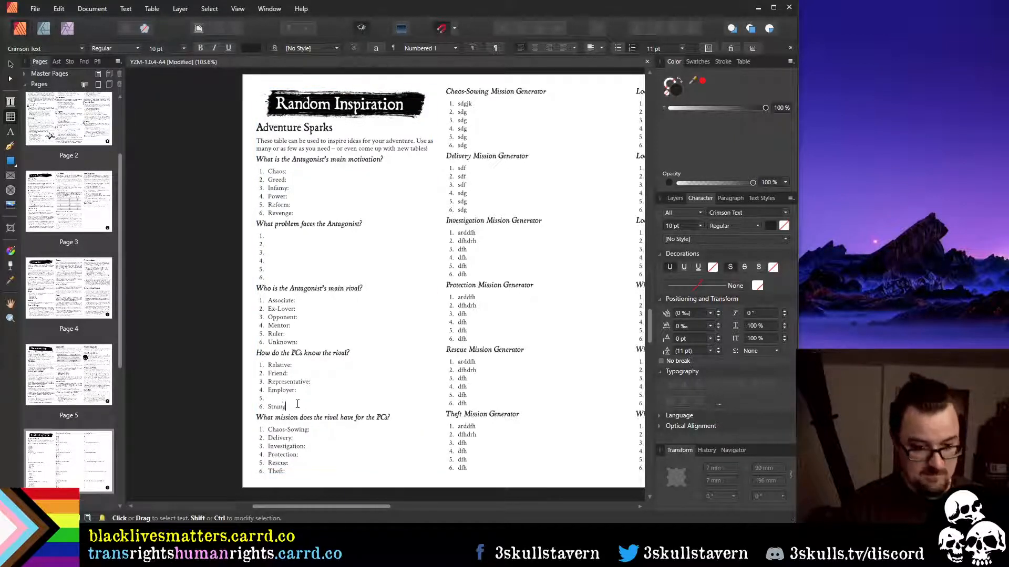
{"action": "type", "text": "er:"}
{"action": "key", "text": "Up"}
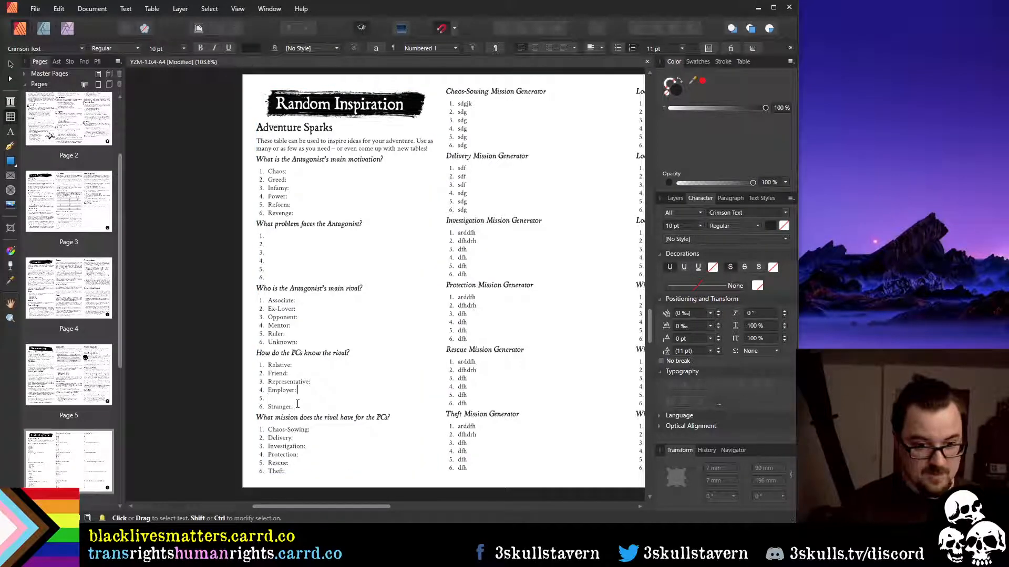
{"action": "key", "text": "Up"}
{"action": "key", "text": "Escape"}
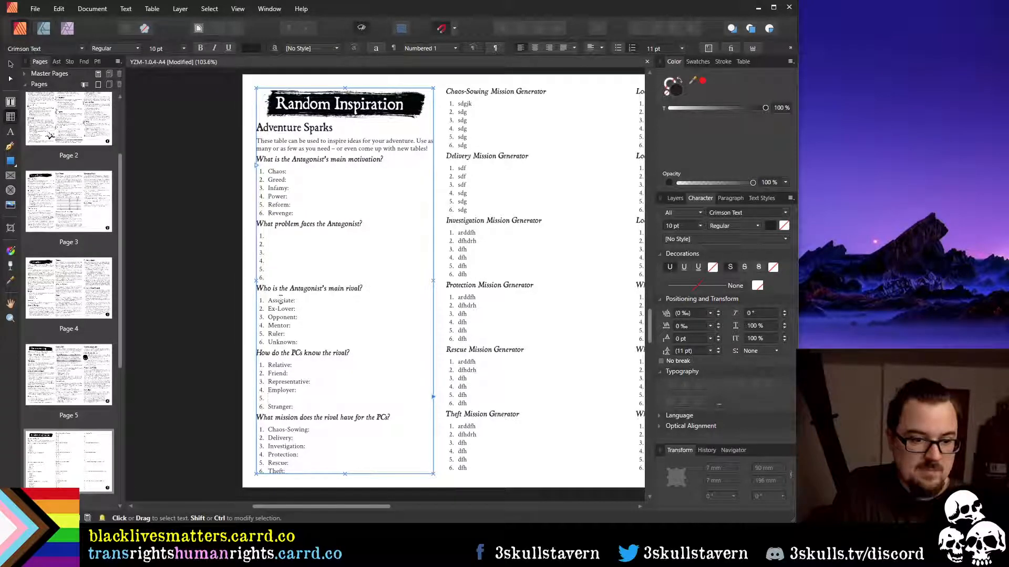
Move the "Opponent:" entry below "Mentor:" in the "Who is the Antagonist's main rival?" table
{"action": "left_click_drag", "start_coordinate": [281, 298], "coordinate": [268, 318]}
{"action": "left_click", "coordinate": [287, 331]}
{"action": "key", "text": "ctrl+x"}
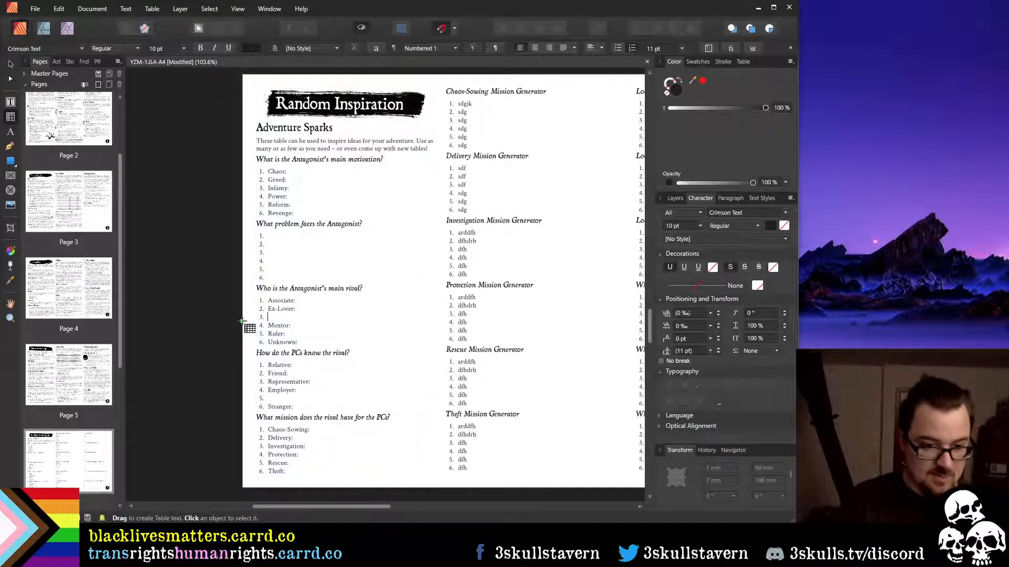
{"action": "key", "text": "BackSpace"}
{"action": "key", "text": "Down"}
{"action": "key", "text": "Return"}
{"action": "key", "text": "ctrl+v"}
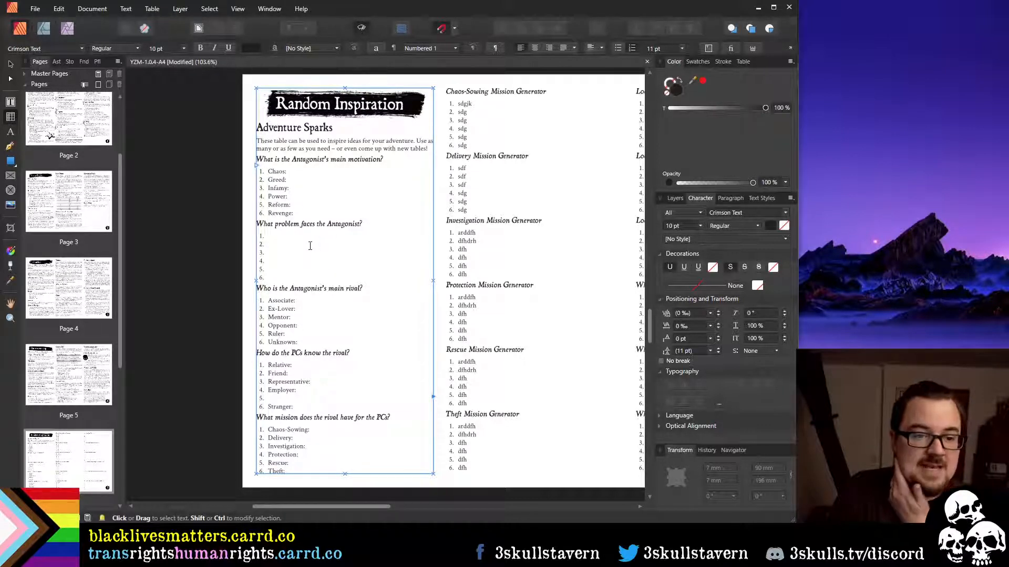
{"action": "left_click", "coordinate": [296, 179]}
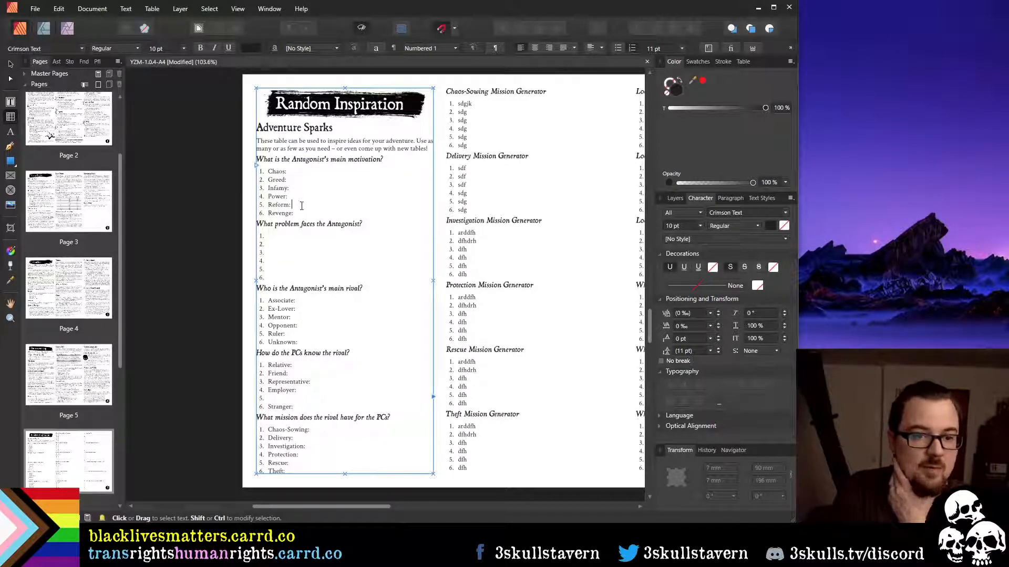
{"action": "left_click", "coordinate": [304, 238]}
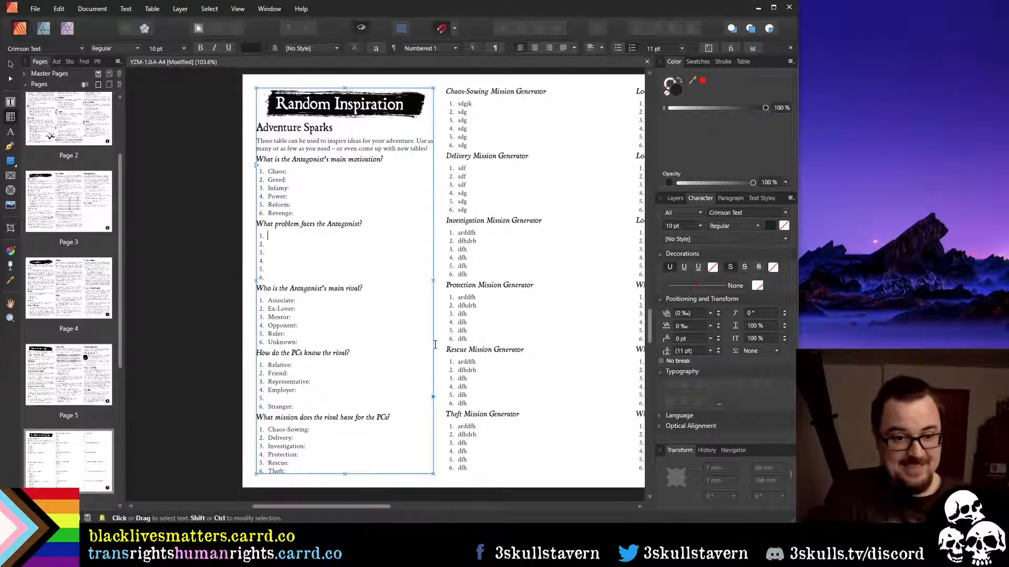
{"action": "left_click_drag", "start_coordinate": [383, 507], "coordinate": [474, 502]}
{"action": "left_click", "coordinate": [549, 445]}
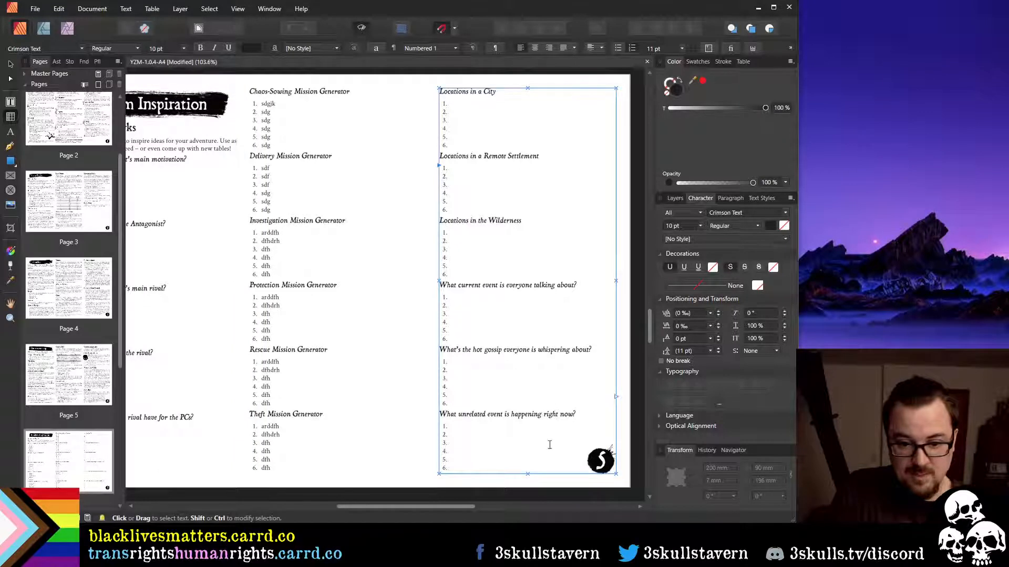
{"action": "left_click", "coordinate": [482, 428]}
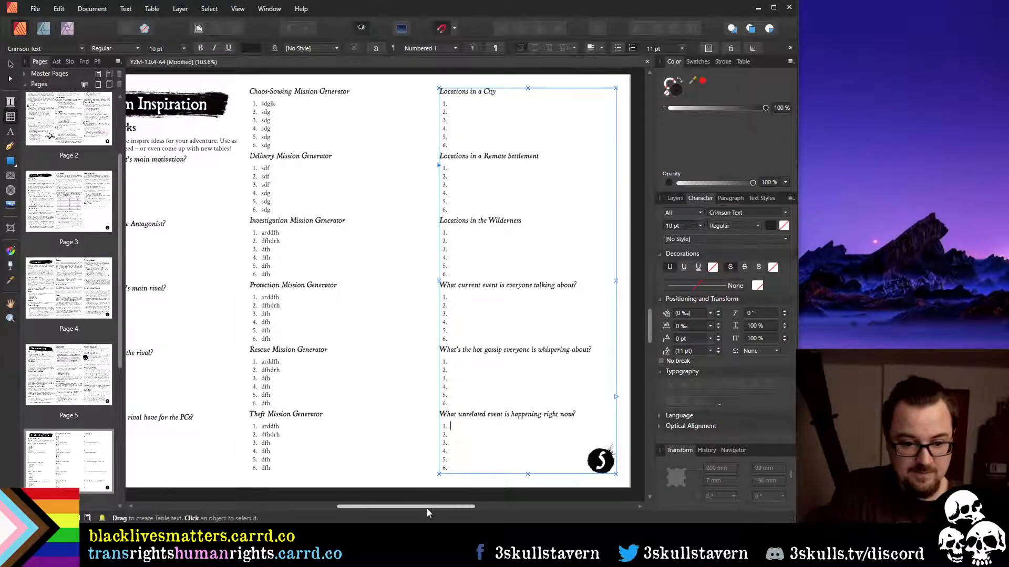
{"action": "left_click_drag", "start_coordinate": [427, 507], "coordinate": [386, 502]}
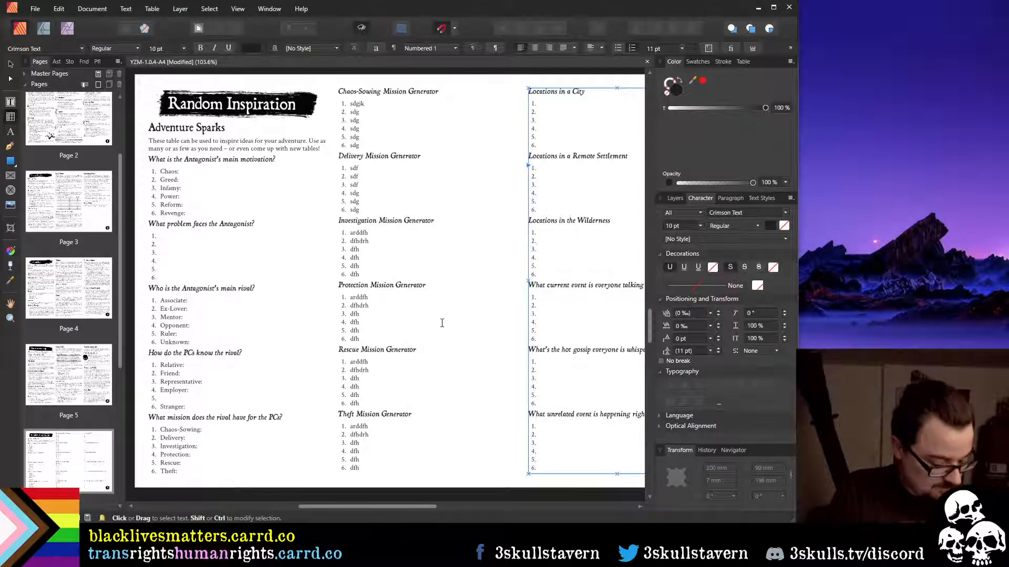
Save the document
{"action": "key", "text": "ctrl+s"}
{"action": "scroll", "coordinate": [486, 341], "scroll_direction": "down", "scroll_amount": 2}
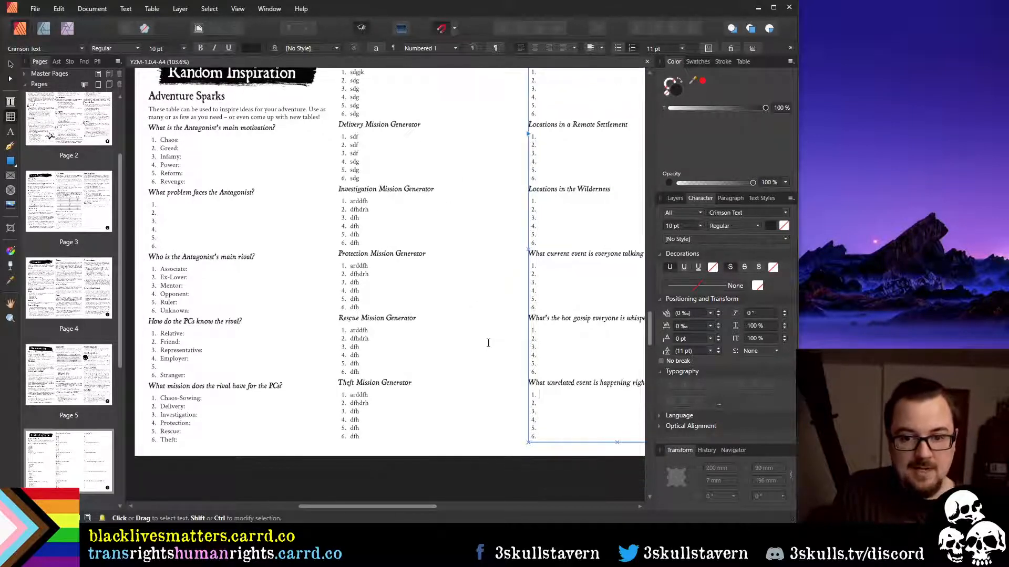
{"action": "scroll", "coordinate": [479, 344], "scroll_direction": "up", "scroll_amount": 3}
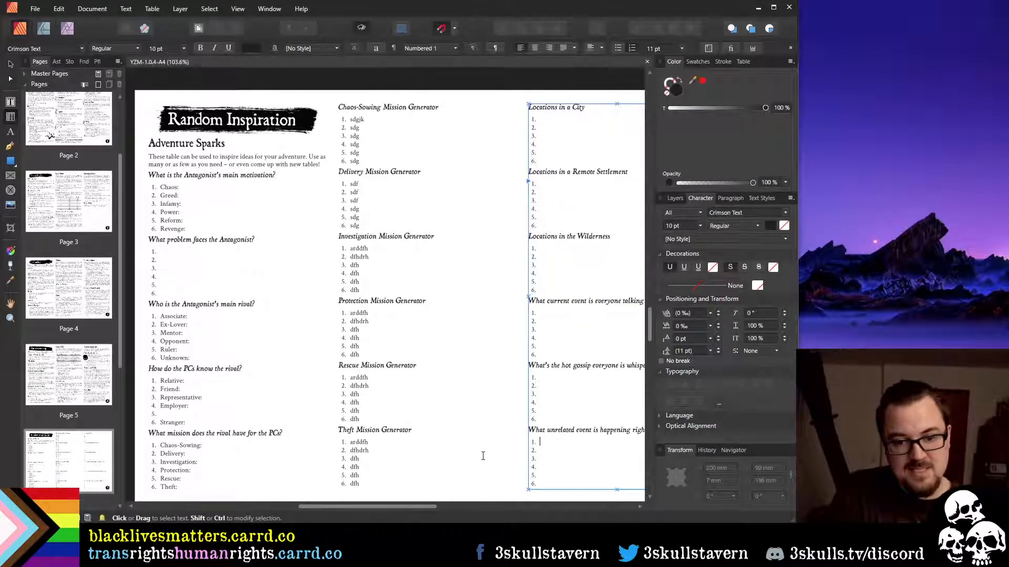
Examine the layout of the whole Random Inspiration page, from the antagonist tables to the location and event tables
{"action": "scroll", "coordinate": [481, 446], "scroll_direction": "down", "scroll_amount": 3}
{"action": "scroll", "coordinate": [441, 402], "scroll_direction": "up", "scroll_amount": 5}
{"action": "scroll", "coordinate": [419, 372], "scroll_direction": "down", "scroll_amount": 4}
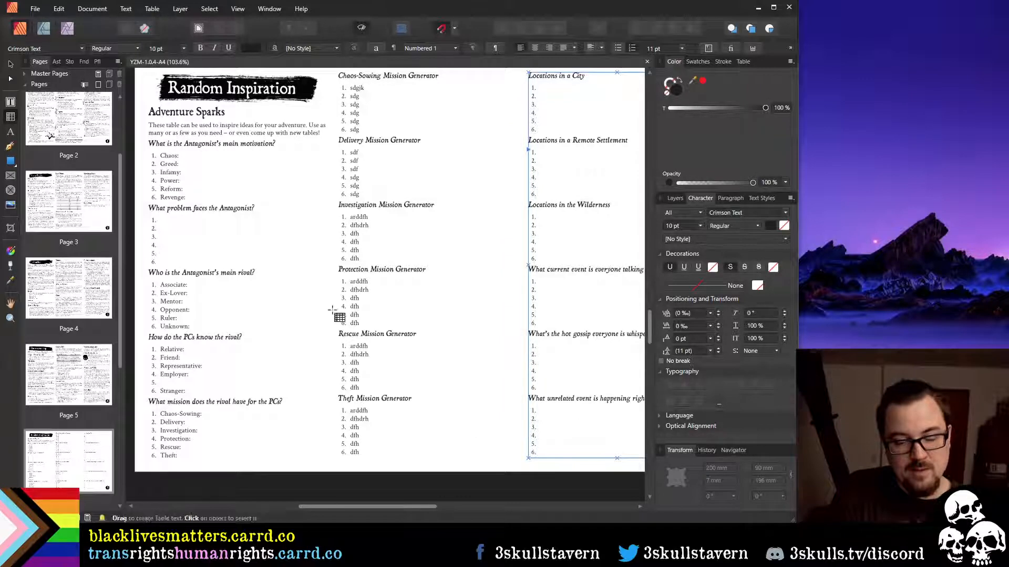
{"action": "scroll", "coordinate": [418, 483], "scroll_direction": "up", "scroll_amount": 1}
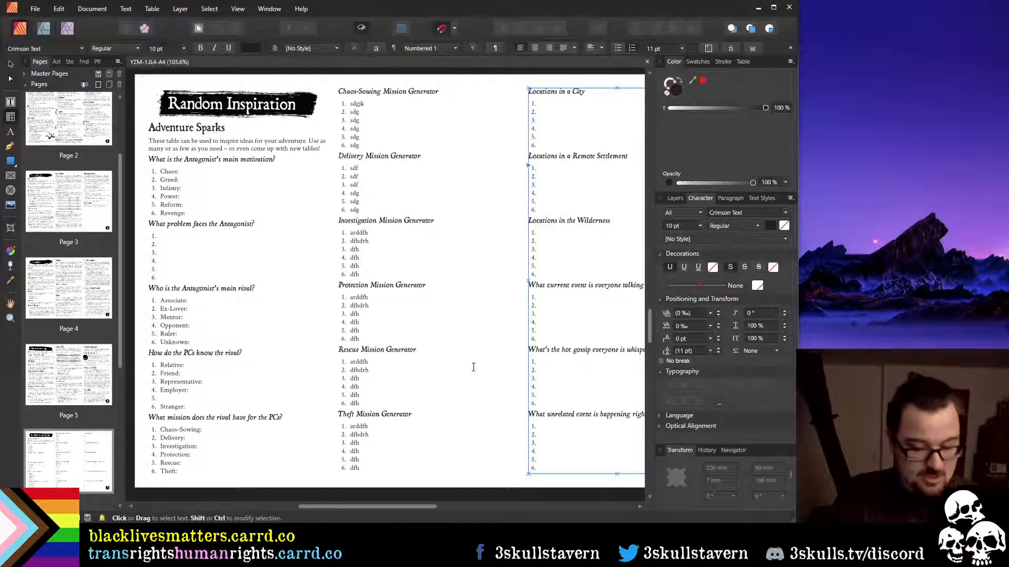
{"action": "scroll", "coordinate": [474, 366], "scroll_direction": "down", "scroll_amount": 2, "text": "ctrl"}
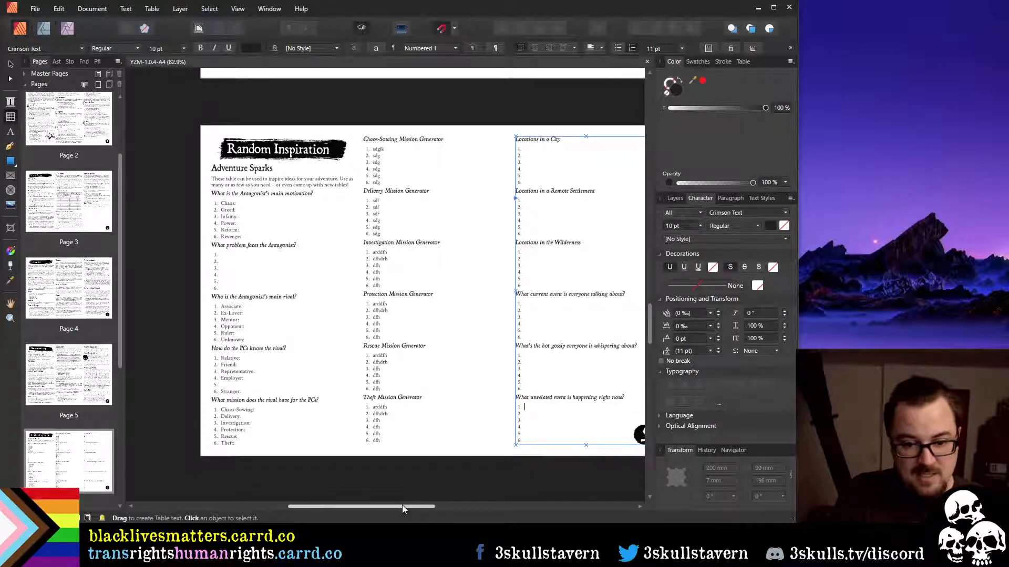
{"action": "left_click_drag", "start_coordinate": [402, 506], "coordinate": [427, 509]}
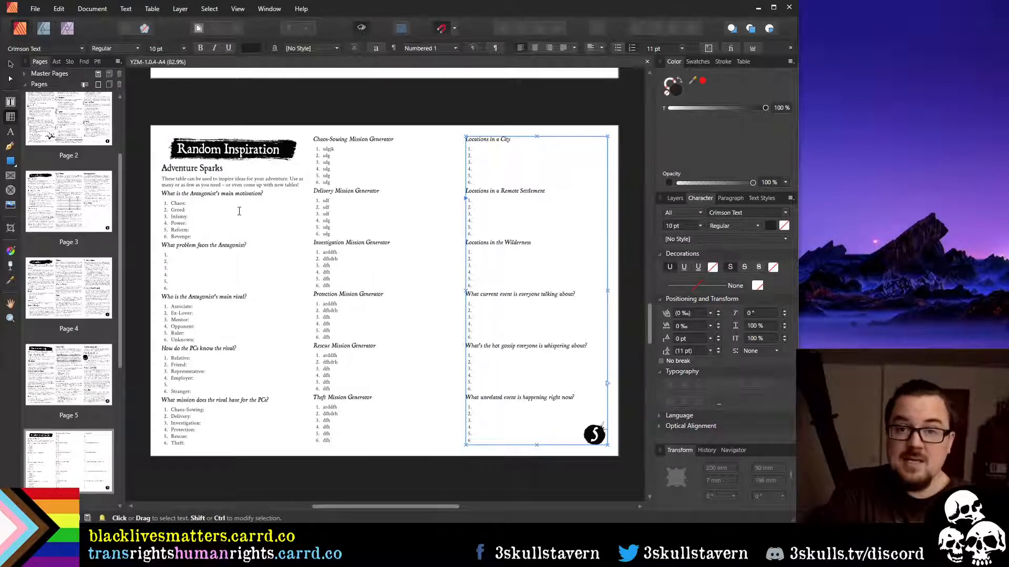
{"action": "left_click", "coordinate": [194, 202]}
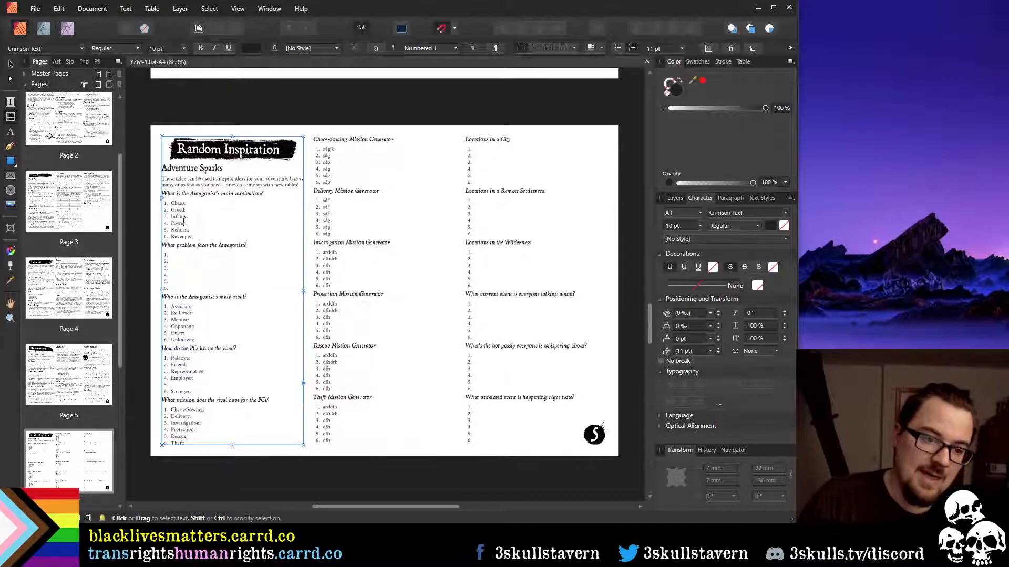
{"action": "left_click", "coordinate": [202, 205]}
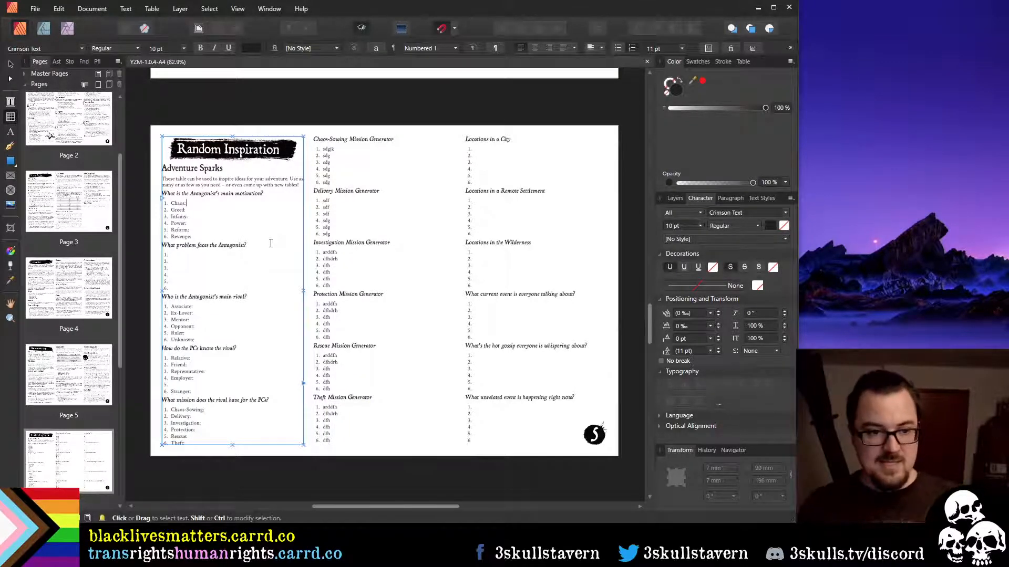
Look through the Making a Setting page with its Tweaking list, the character sheets, the Open Gaming License and the cover page
{"action": "scroll", "coordinate": [284, 268], "scroll_direction": "down", "scroll_amount": 3}
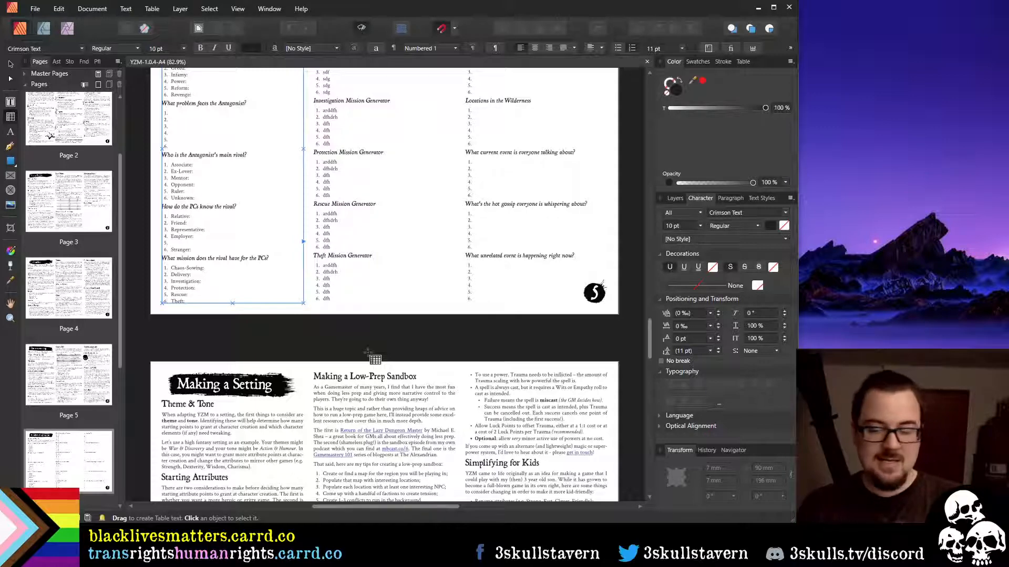
{"action": "scroll", "coordinate": [382, 412], "scroll_direction": "up", "scroll_amount": 3}
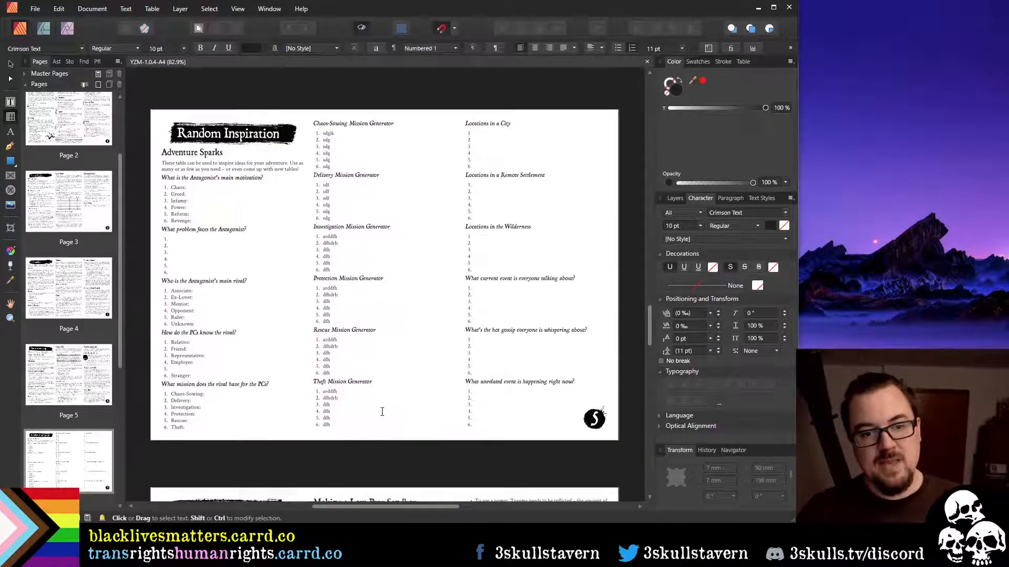
{"action": "scroll", "coordinate": [382, 412], "scroll_direction": "down", "scroll_amount": 10}
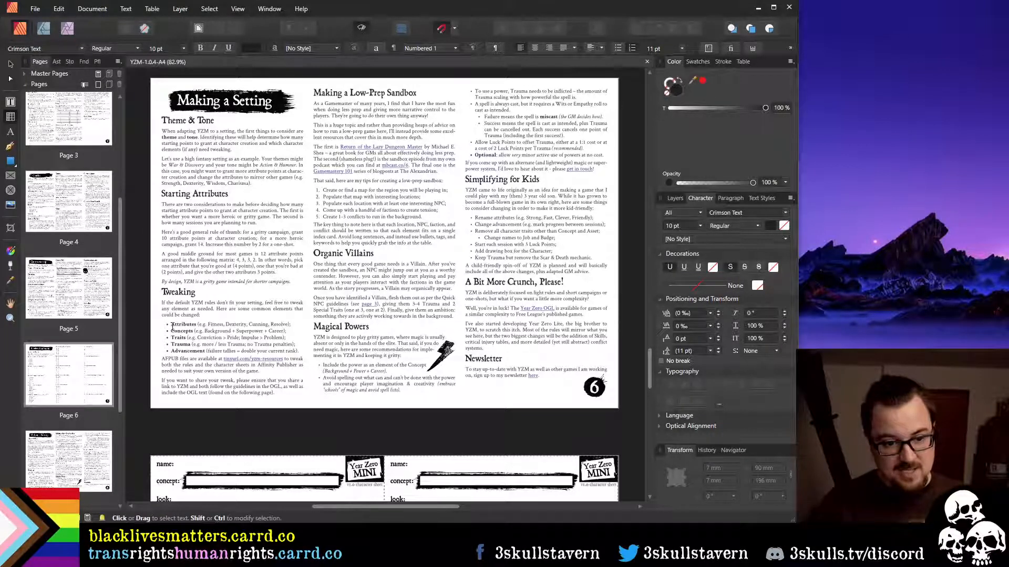
{"action": "left_click_drag", "start_coordinate": [172, 323], "coordinate": [300, 351]}
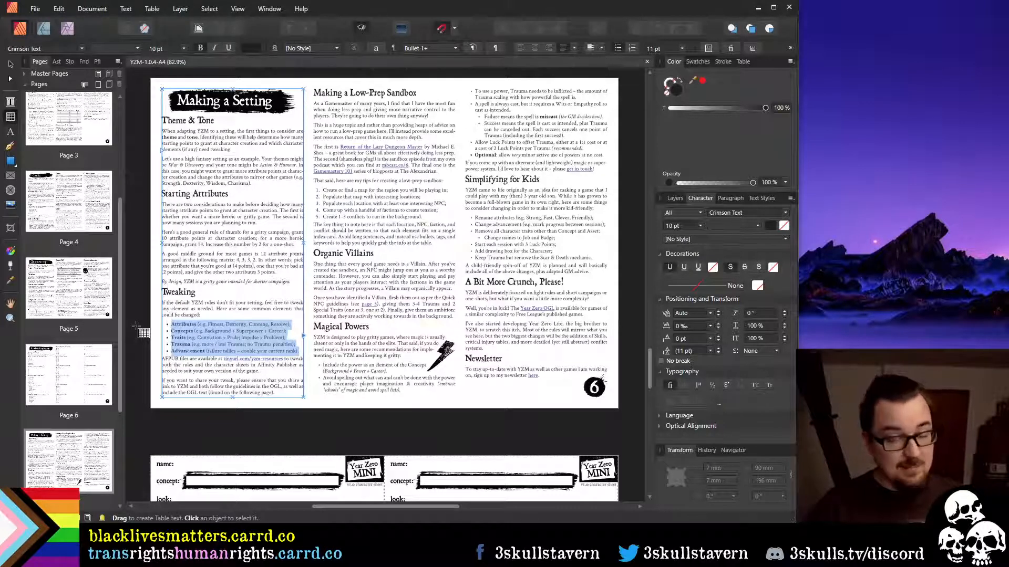
{"action": "left_click", "coordinate": [255, 264]}
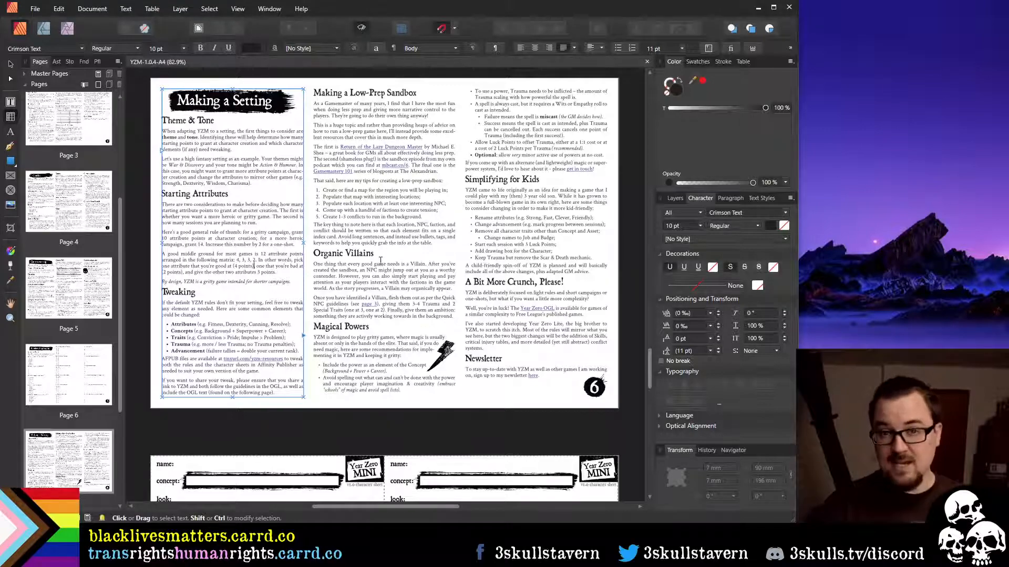
{"action": "scroll", "coordinate": [420, 310], "scroll_direction": "down", "scroll_amount": 8}
{"action": "scroll", "coordinate": [460, 348], "scroll_direction": "down", "scroll_amount": 6}
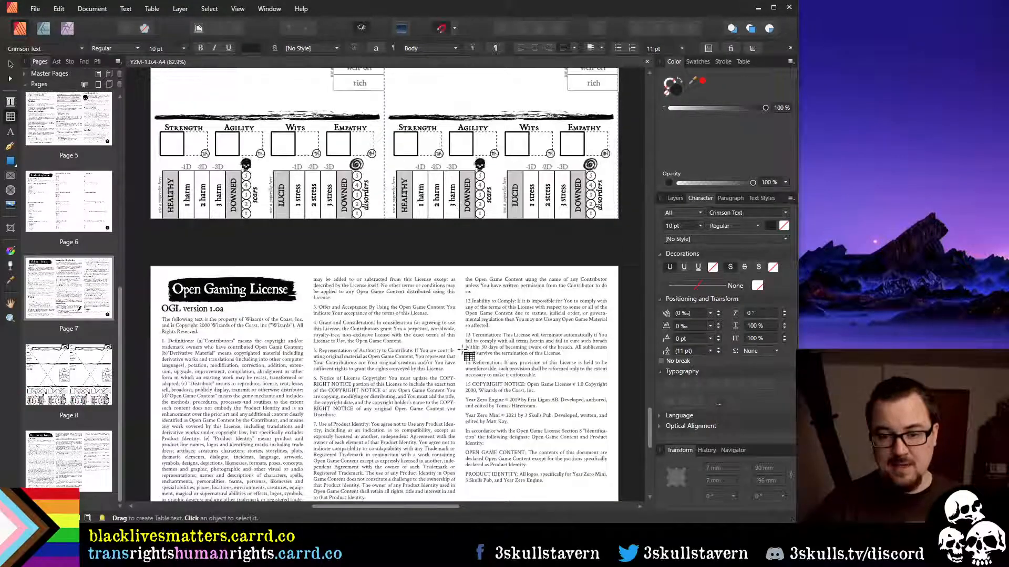
{"action": "scroll", "coordinate": [472, 348], "scroll_direction": "up", "scroll_amount": 3}
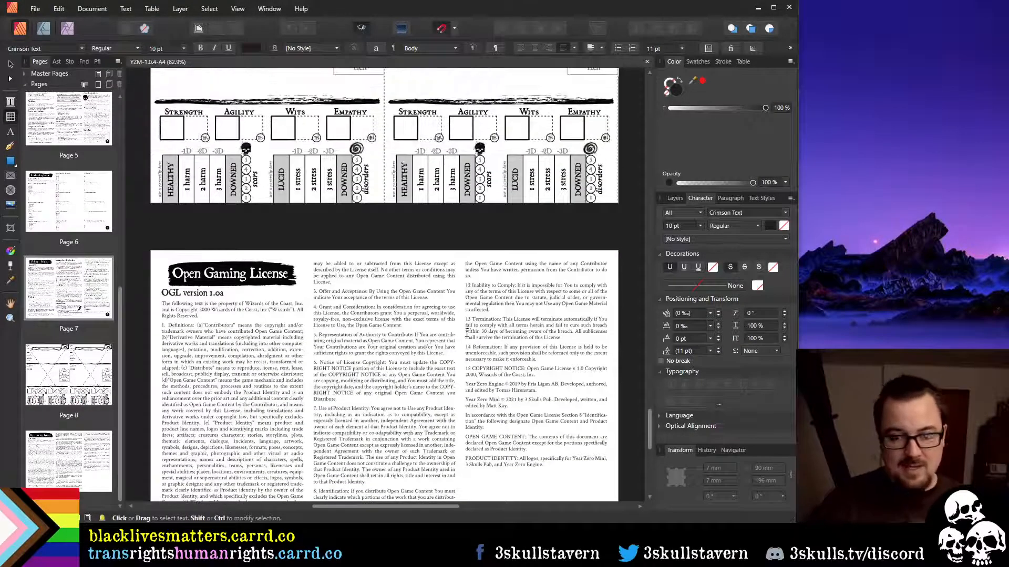
{"action": "scroll", "coordinate": [455, 315], "scroll_direction": "up", "scroll_amount": 5}
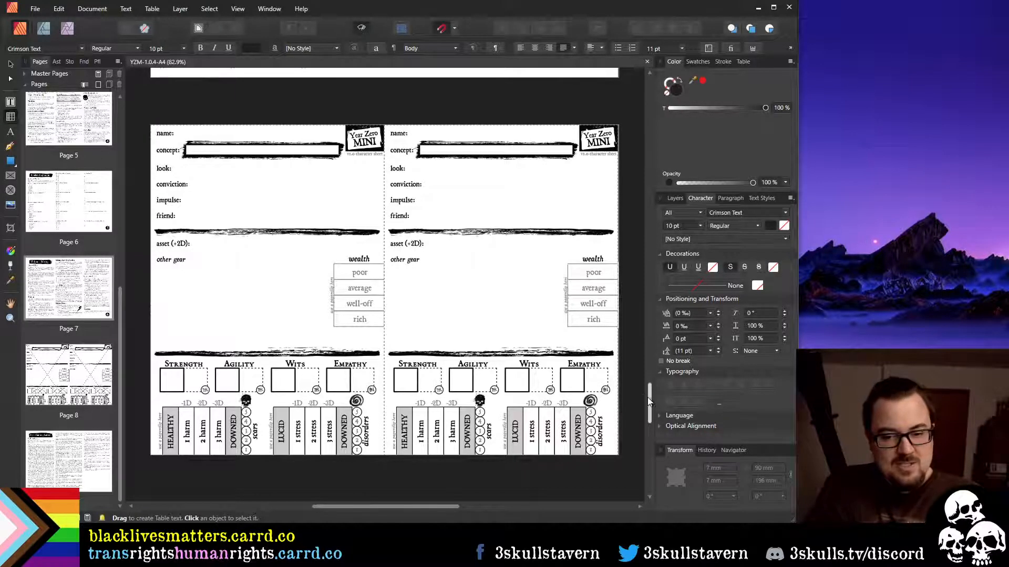
{"action": "left_click_drag", "start_coordinate": [648, 397], "coordinate": [660, 323]}
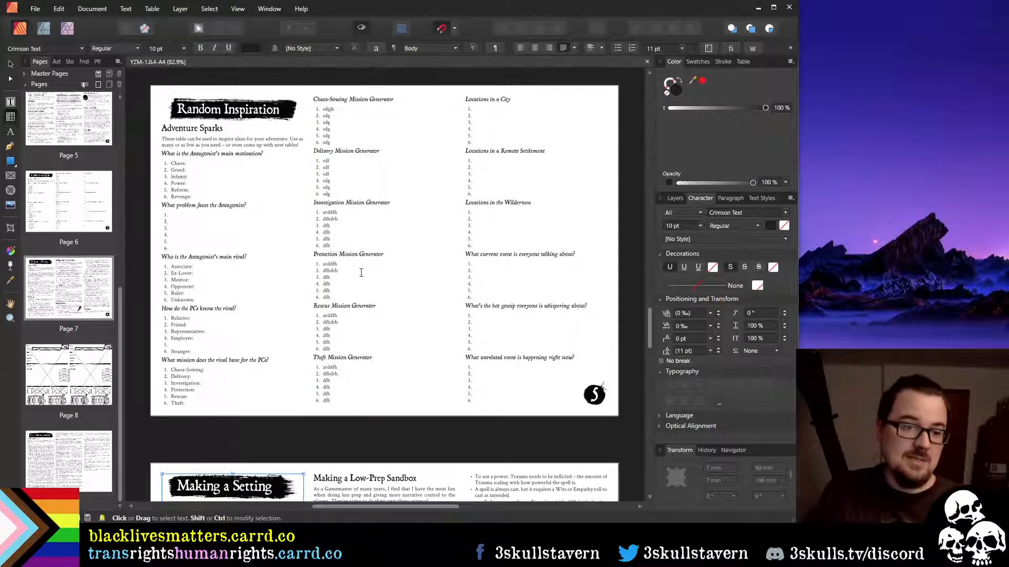
{"action": "scroll", "coordinate": [361, 272], "scroll_direction": "down", "scroll_amount": 5}
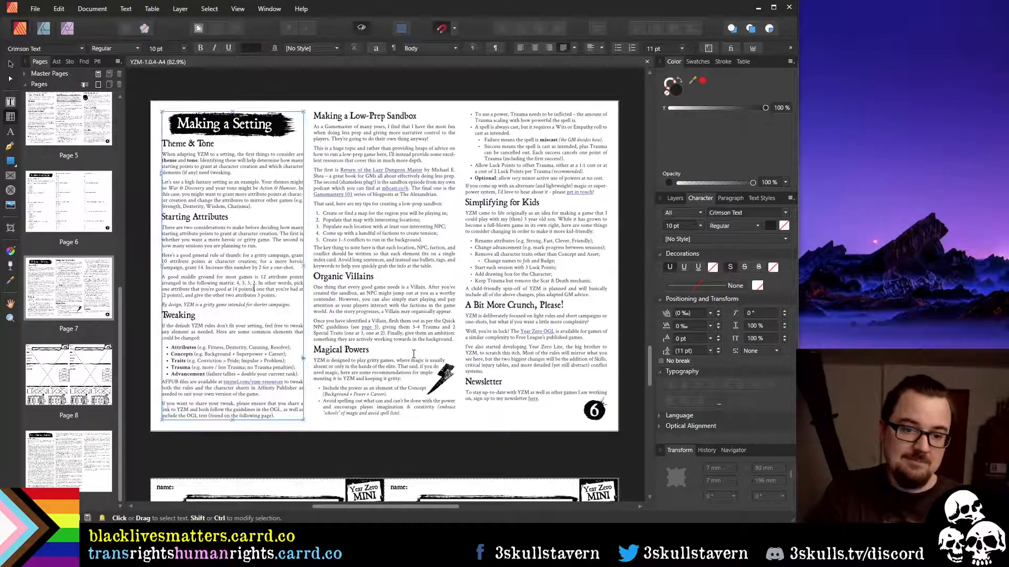
{"action": "left_click_drag", "start_coordinate": [650, 371], "coordinate": [648, 143]}
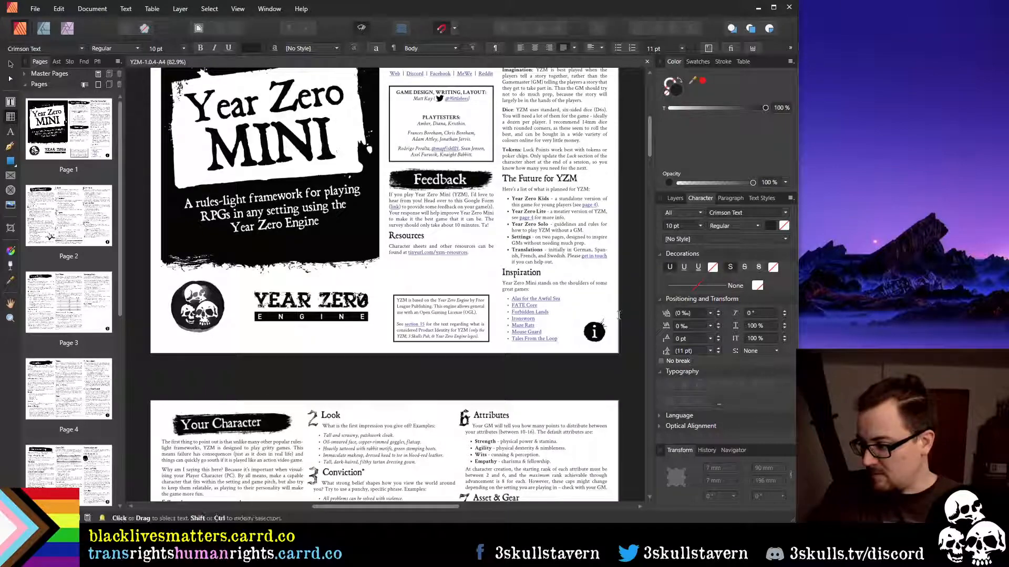
Look through the Your Character and Conflict pages down to the Random Inspiration page's tables
{"action": "scroll", "coordinate": [600, 310], "scroll_direction": "down", "scroll_amount": 10}
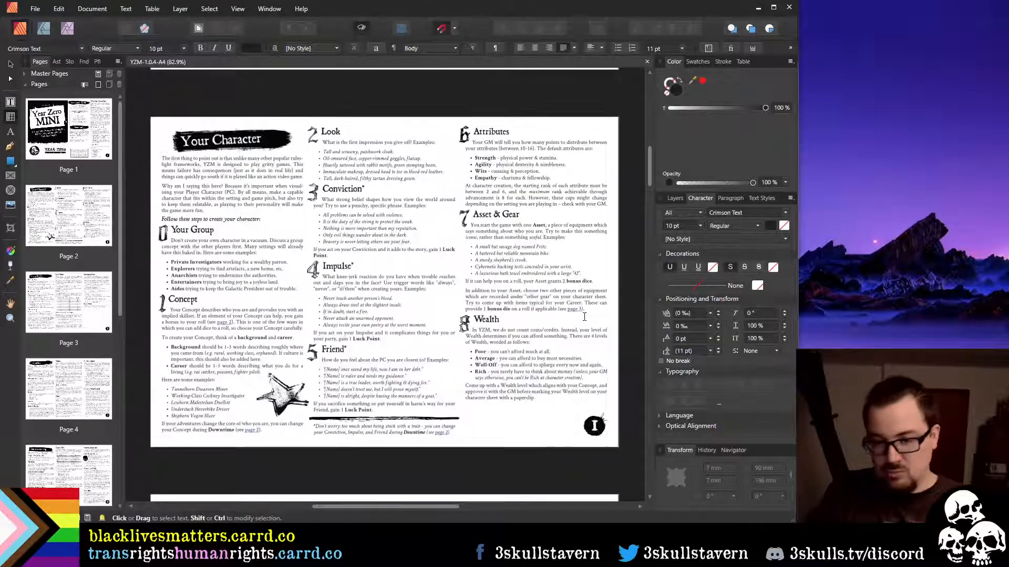
{"action": "scroll", "coordinate": [610, 316], "scroll_direction": "down", "scroll_amount": 15}
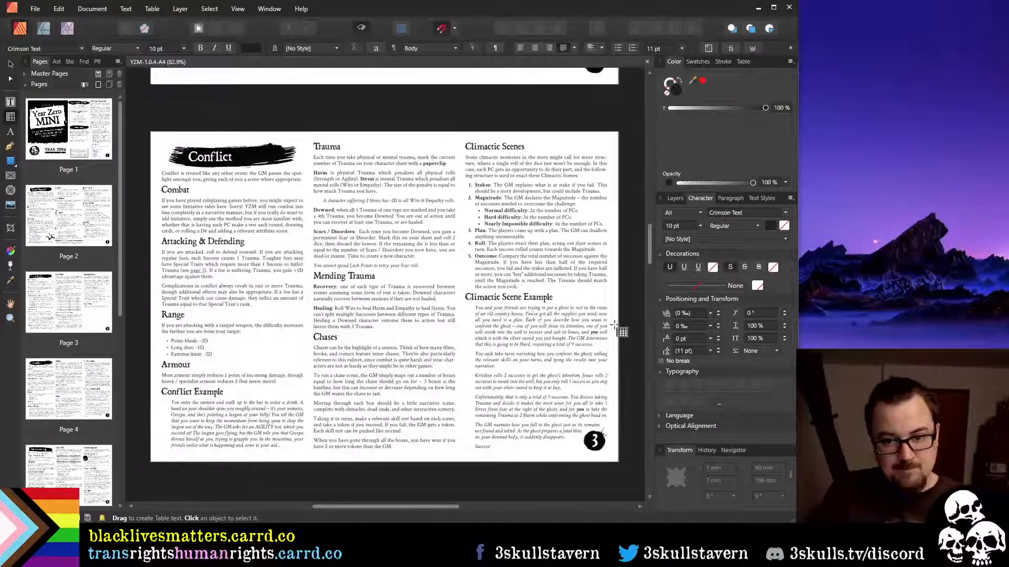
{"action": "scroll", "coordinate": [601, 332], "scroll_direction": "down", "scroll_amount": 10}
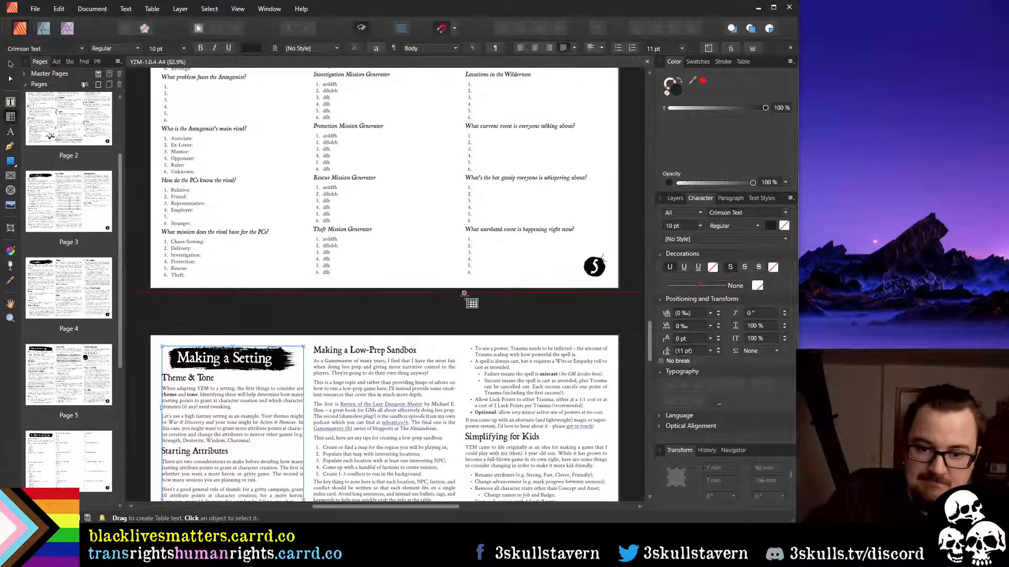
{"action": "scroll", "coordinate": [470, 305], "scroll_direction": "up", "scroll_amount": 2}
{"action": "scroll", "coordinate": [473, 308], "scroll_direction": "up", "scroll_amount": 1}
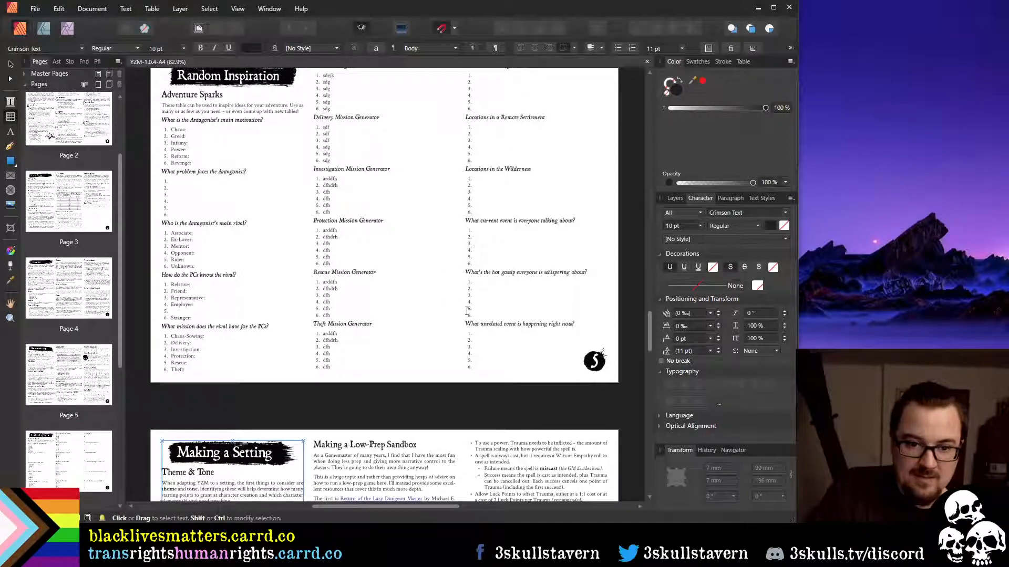
{"action": "scroll", "coordinate": [468, 307], "scroll_direction": "up", "scroll_amount": 3}
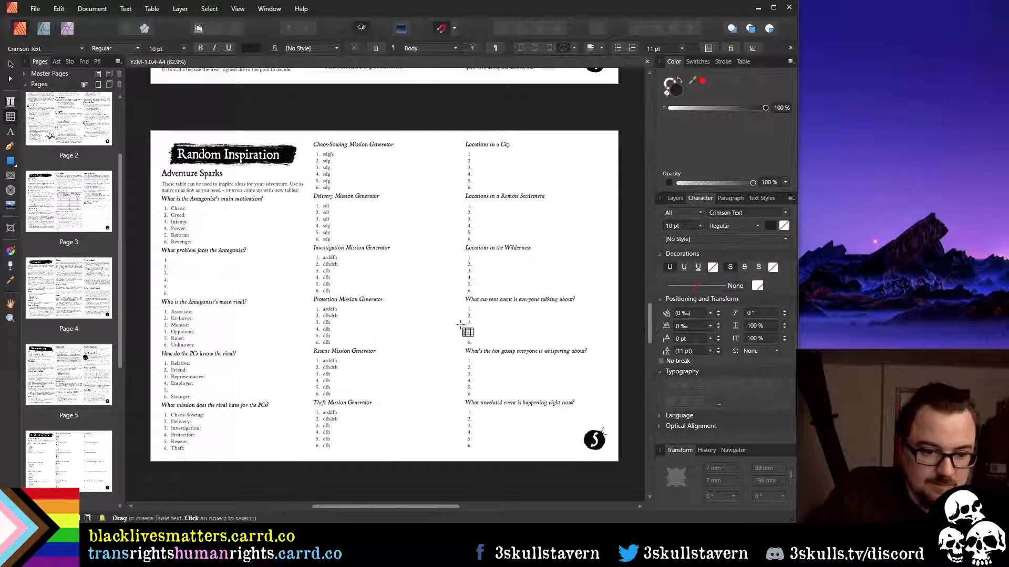
Cut the heading "What current event is everyone talking about?" from its table on the Random Inspiration page
{"action": "left_click", "coordinate": [360, 153]}
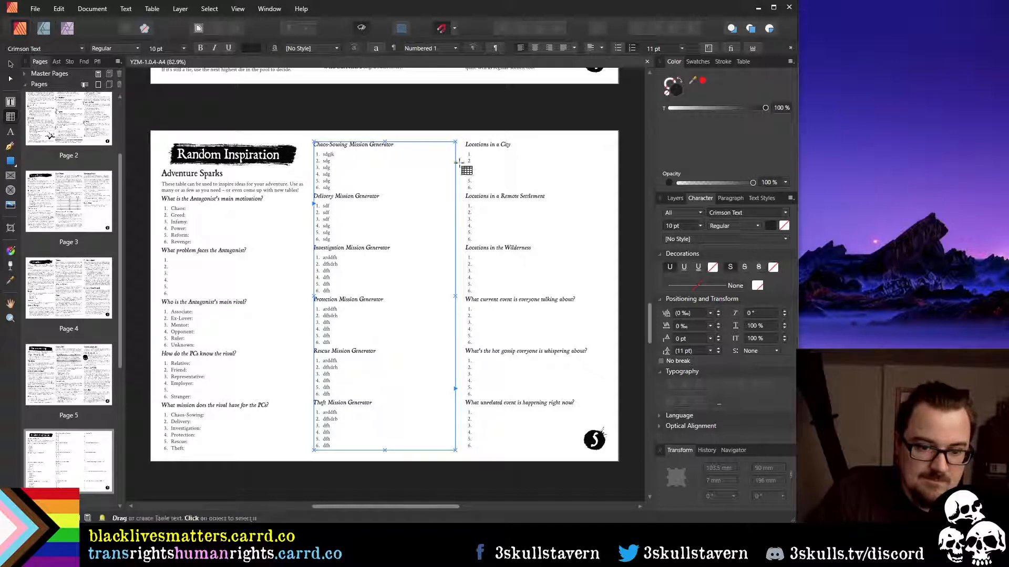
{"action": "left_click", "coordinate": [517, 148]}
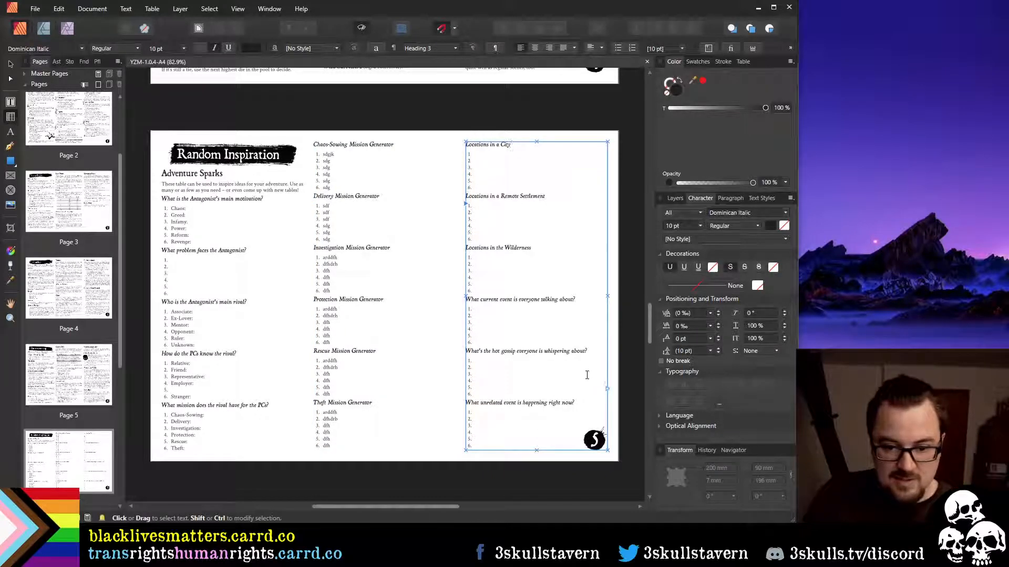
{"action": "triple_click", "coordinate": [578, 299]}
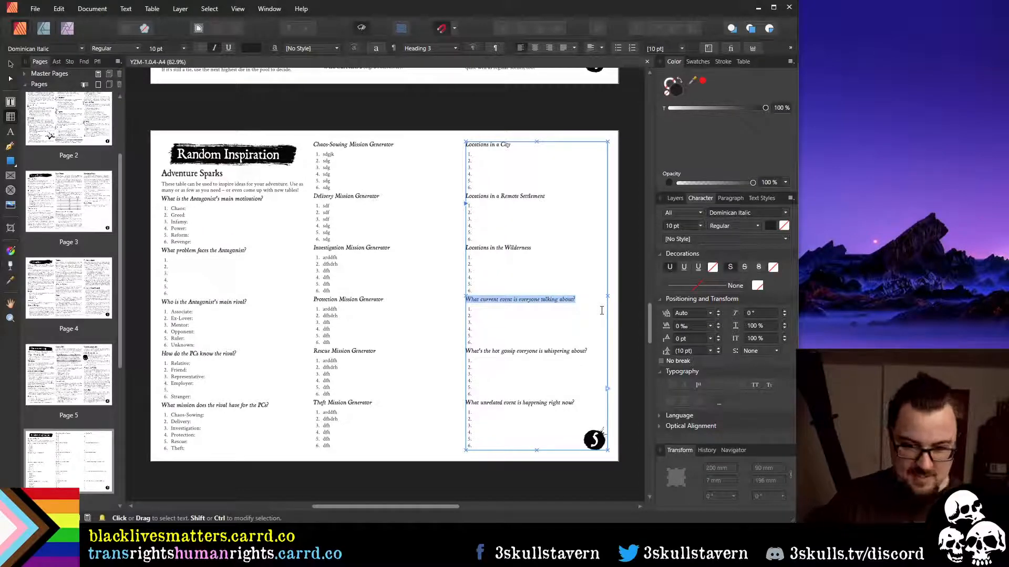
{"action": "key", "text": "ctrl+x"}
Move the "Locations in the Wilderness" heading down to the untitled table directly above the hot gossip table
{"action": "key", "text": "Up"}
{"action": "key", "text": "Up"}
{"action": "key", "text": "Up"}
{"action": "key", "text": "Up"}
{"action": "key", "text": "Up"}
{"action": "key", "text": "Up"}
{"action": "key", "text": "Up"}
{"action": "key", "text": "Up"}
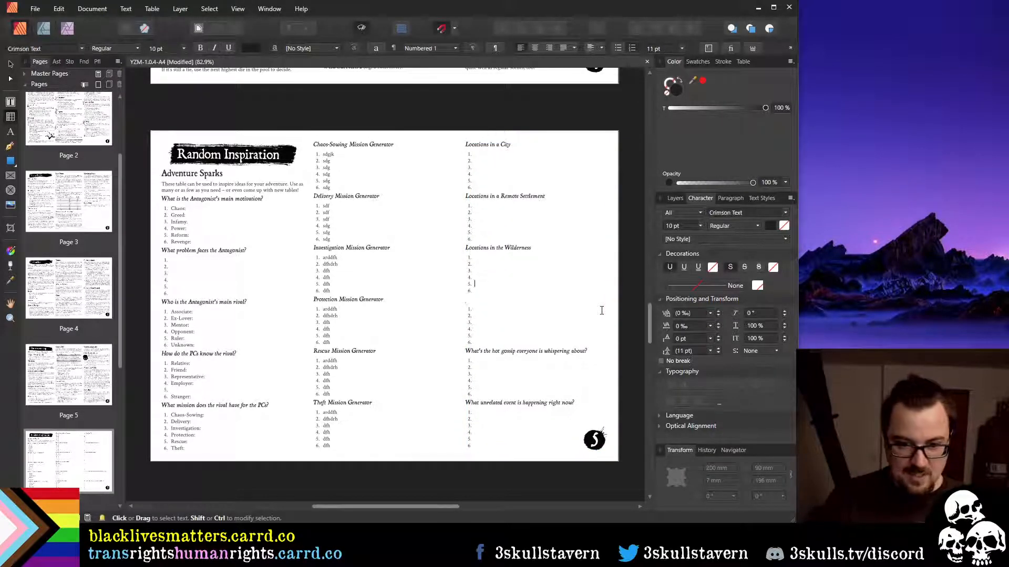
{"action": "key", "text": "Right"}
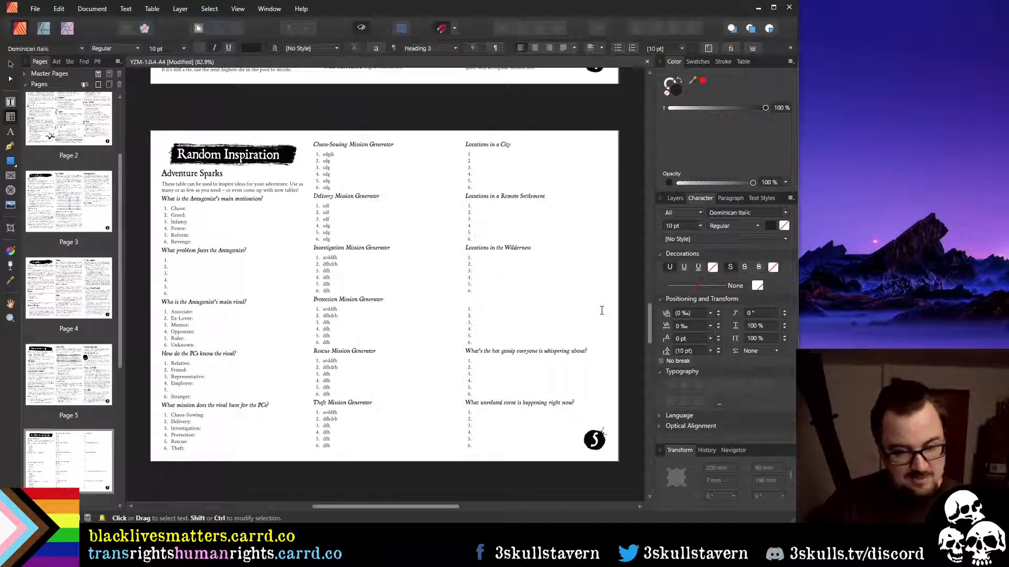
{"action": "key", "text": "shift+End"}
{"action": "key", "text": "ctrl+x"}
{"action": "key", "text": "Down"}
{"action": "key", "text": "Down"}
{"action": "key", "text": "Down"}
{"action": "key", "text": "Down"}
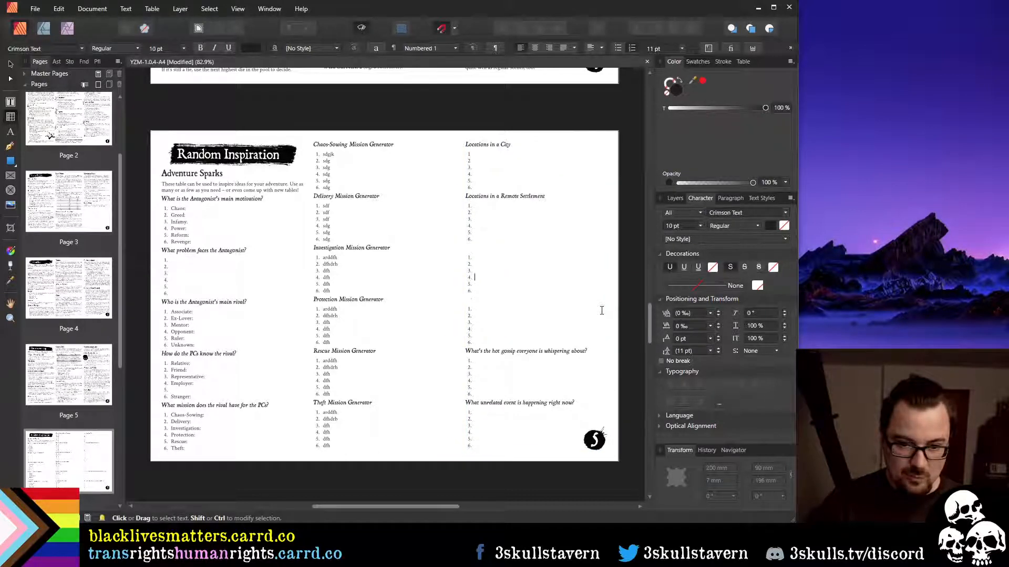
{"action": "key", "text": "ctrl+v"}
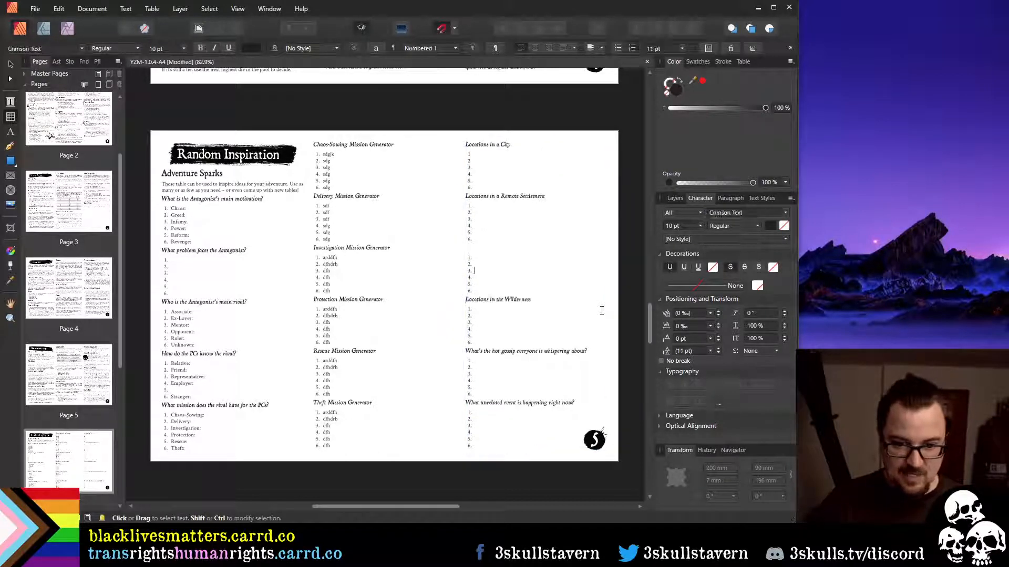
Move the "Locations in a Remote Settlement" heading down one table, directly above "Locations in the Wilderness"
{"action": "key", "text": "Up"}
{"action": "key", "text": "Up"}
{"action": "key", "text": "Up"}
{"action": "key", "text": "Down"}
{"action": "key", "text": "Down"}
{"action": "key", "text": "Down"}
{"action": "key", "text": "Down"}
{"action": "key", "text": "Down"}
{"action": "key", "text": "Down"}
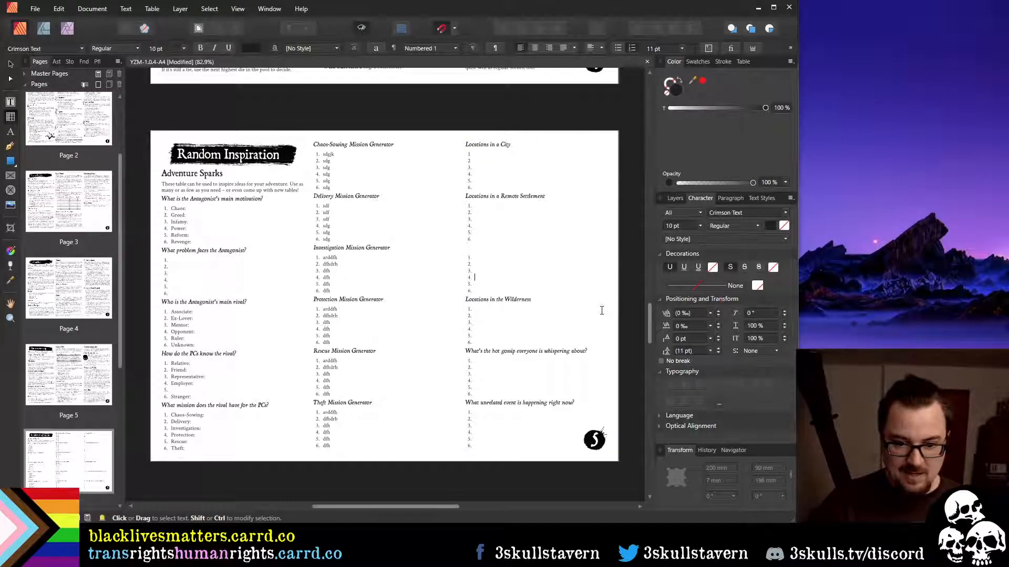
{"action": "key", "text": "Down"}
{"action": "key", "text": "Down"}
{"action": "key", "text": "Down"}
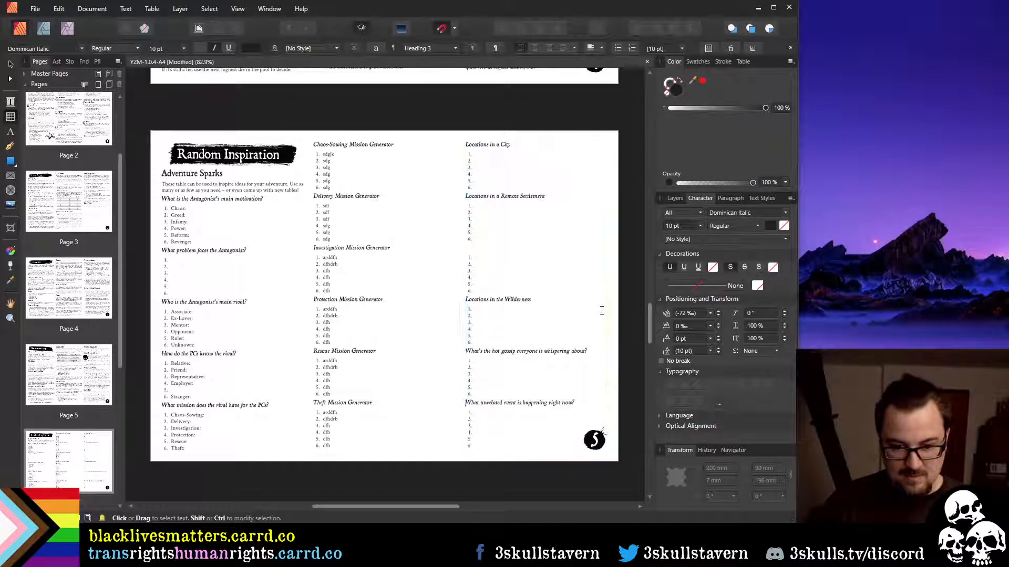
{"action": "key", "text": "Up"}
{"action": "key", "text": "Up"}
{"action": "key", "text": "Up"}
{"action": "key", "text": "Up"}
{"action": "key", "text": "Up"}
{"action": "key", "text": "Up"}
{"action": "key", "text": "Up"}
{"action": "key", "text": "Up"}
{"action": "key", "text": "Up"}
{"action": "key", "text": "Up"}
{"action": "key", "text": "Up"}
{"action": "key", "text": "Up"}
{"action": "key", "text": "Up"}
{"action": "key", "text": "Up"}
{"action": "key", "text": "Up"}
{"action": "key", "text": "Up"}
{"action": "key", "text": "Up"}
{"action": "key", "text": "Up"}
{"action": "key", "text": "Up"}
{"action": "key", "text": "Up"}
{"action": "key", "text": "Down"}
{"action": "key", "text": "Down"}
{"action": "key", "text": "Down"}
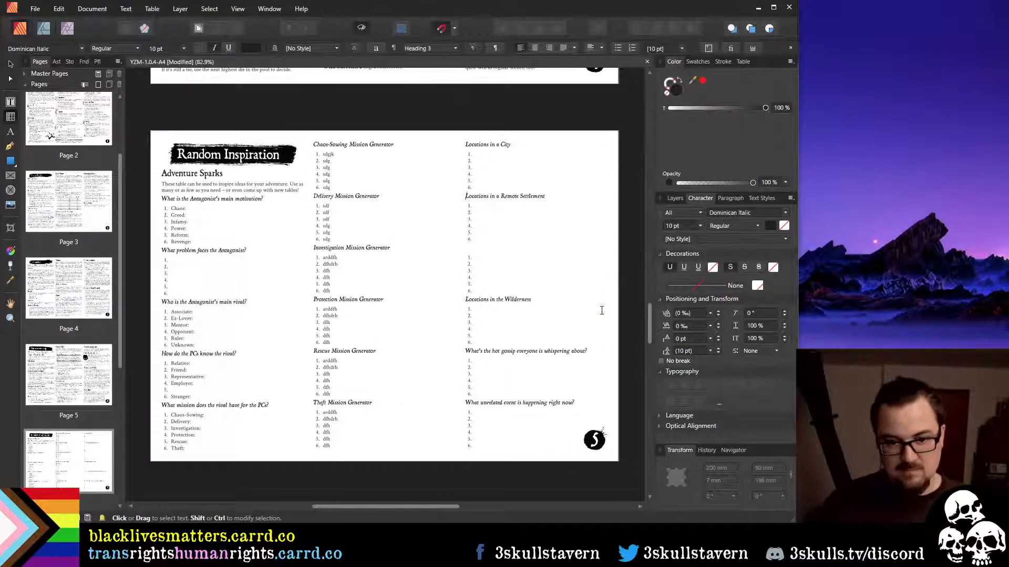
{"action": "key", "text": "Down"}
{"action": "key", "text": "Down"}
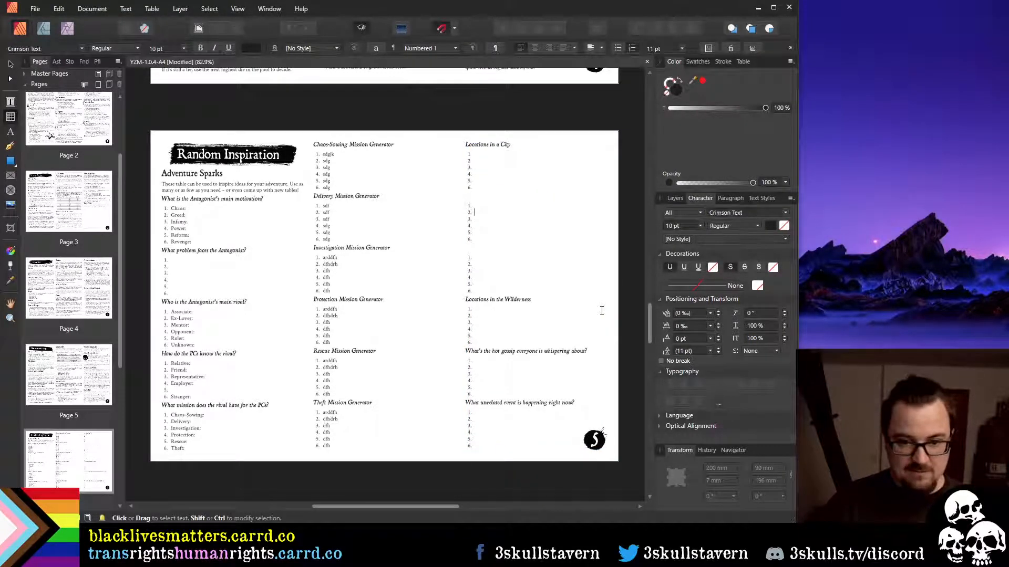
{"action": "key", "text": "Down"}
{"action": "key", "text": "Down"}
{"action": "key", "text": "Down"}
{"action": "key", "text": "Down"}
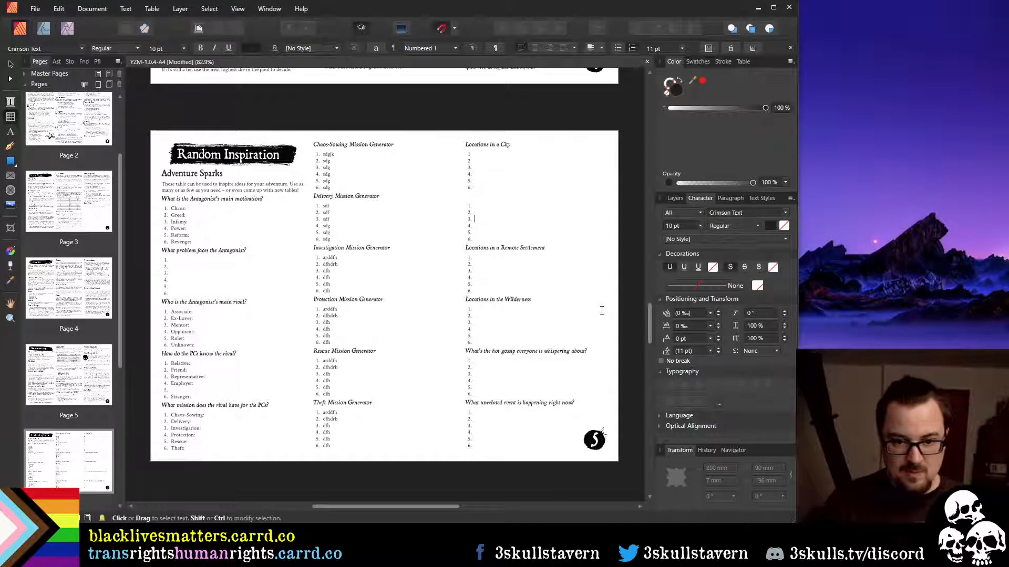
Move the "Locations in a City" heading down one table, directly above "Locations in a Remote Settlement"
{"action": "key", "text": "Up"}
{"action": "key", "text": "Up"}
{"action": "key", "text": "Up"}
{"action": "key", "text": "Up"}
{"action": "key", "text": "Up"}
{"action": "key", "text": "Up"}
{"action": "key", "text": "Up"}
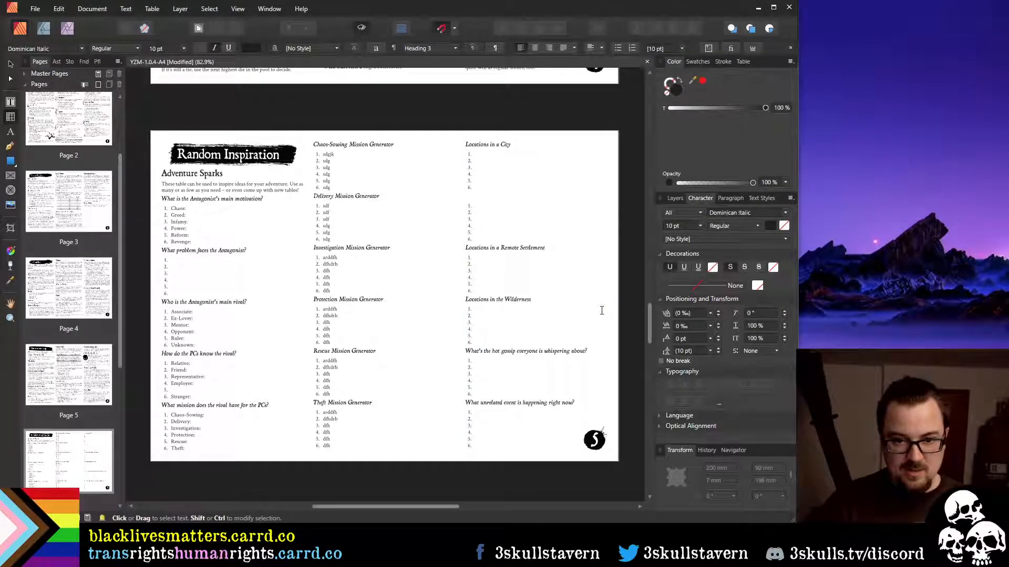
{"action": "key", "text": "shift+Home"}
{"action": "key", "text": "Delete"}
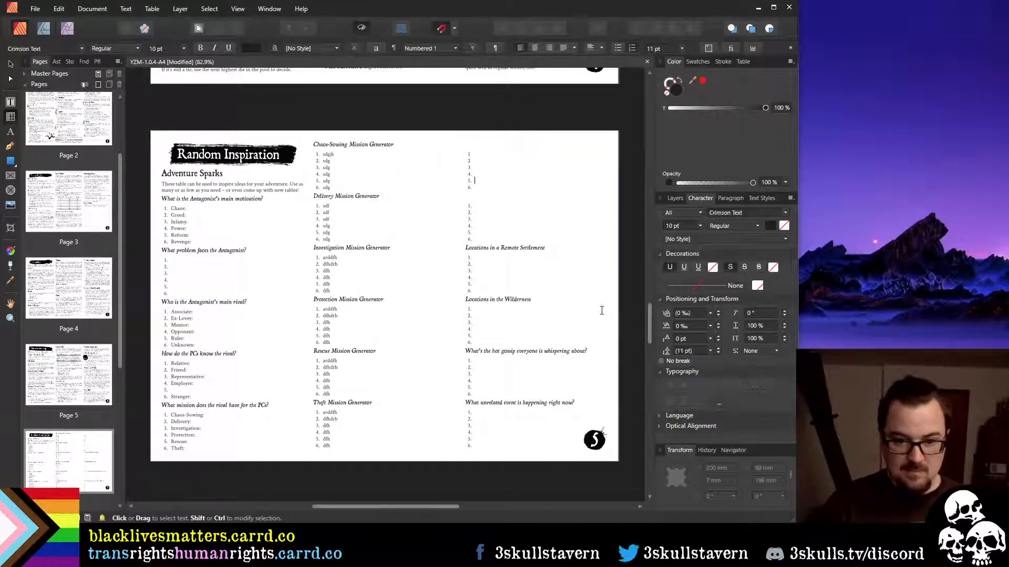
{"action": "key", "text": "ctrl+z"}
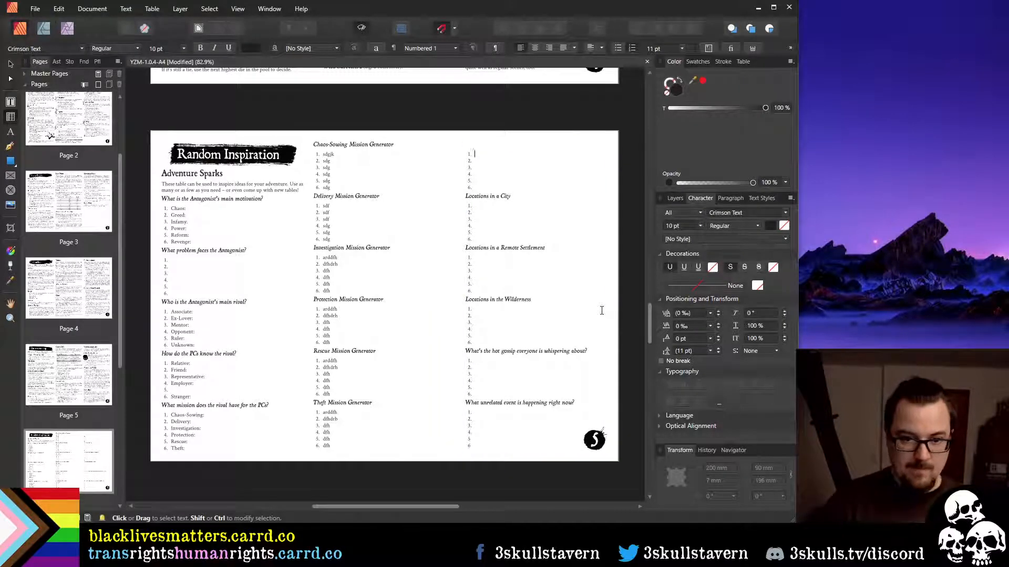
Title the untitled first table of the third column "Mission Twist!"
{"action": "key", "text": "Up"}
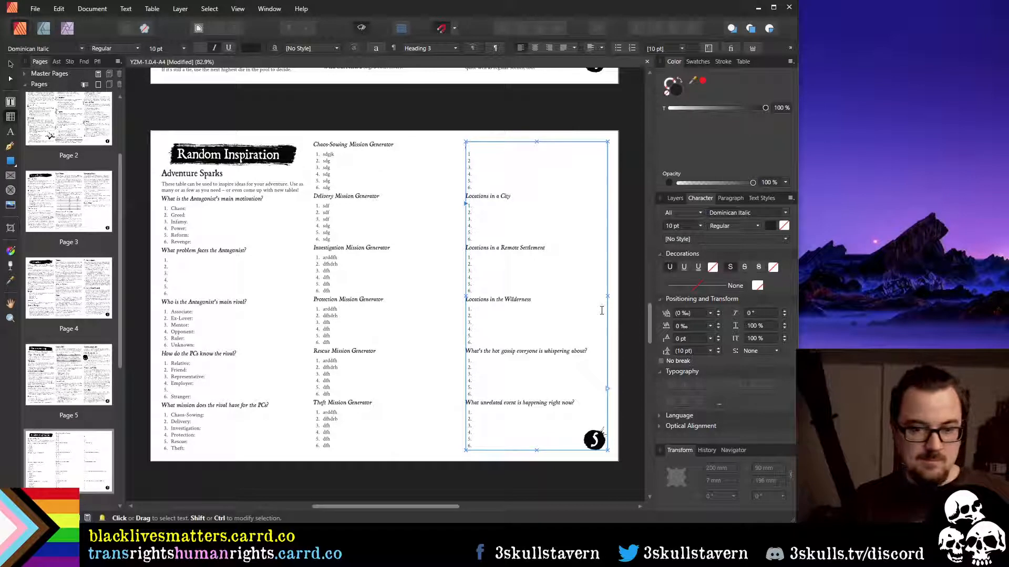
{"action": "type", "text": "Missio"}
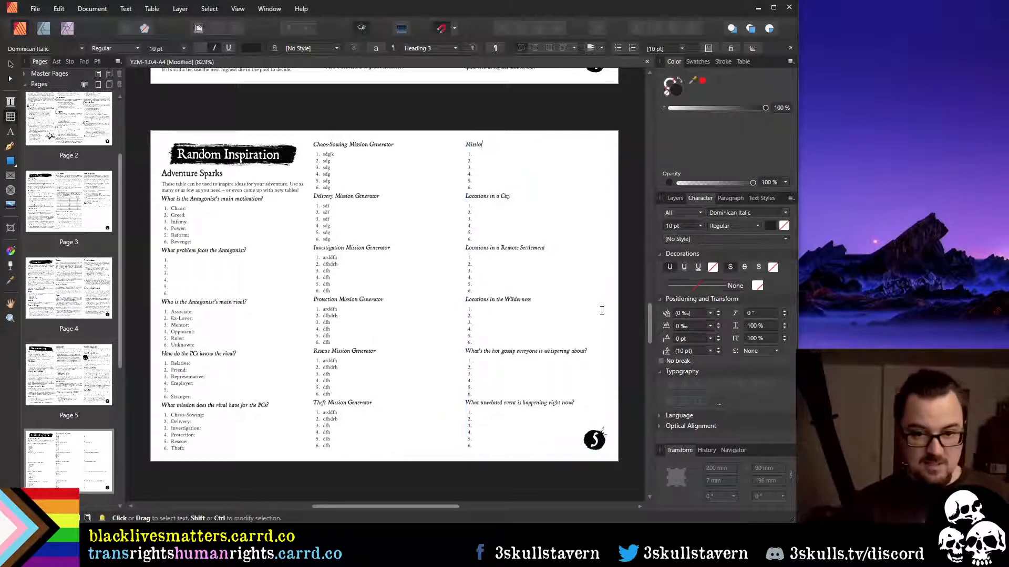
{"action": "type", "text": "n Twist!"}
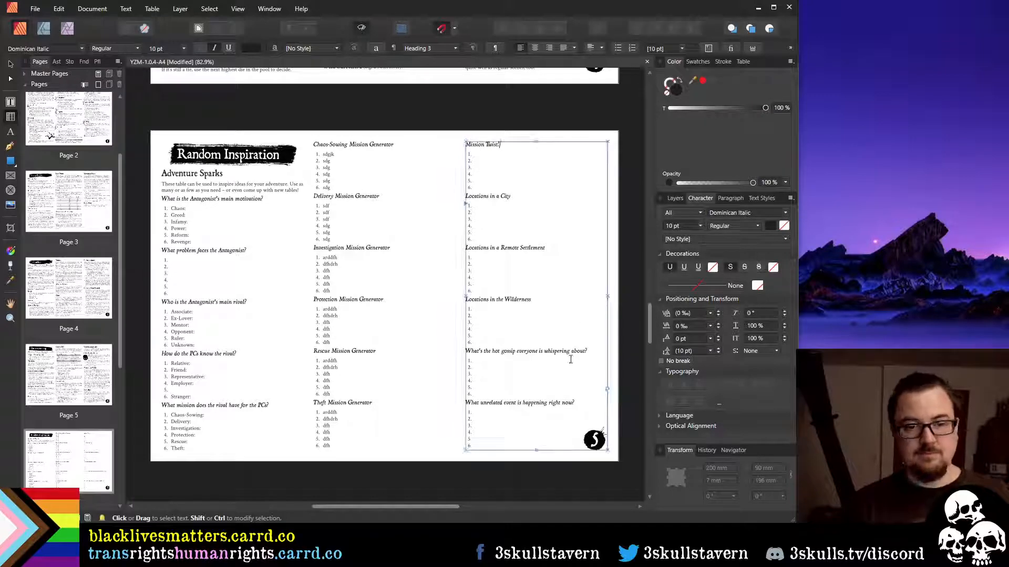
{"action": "key", "text": "Escape"}
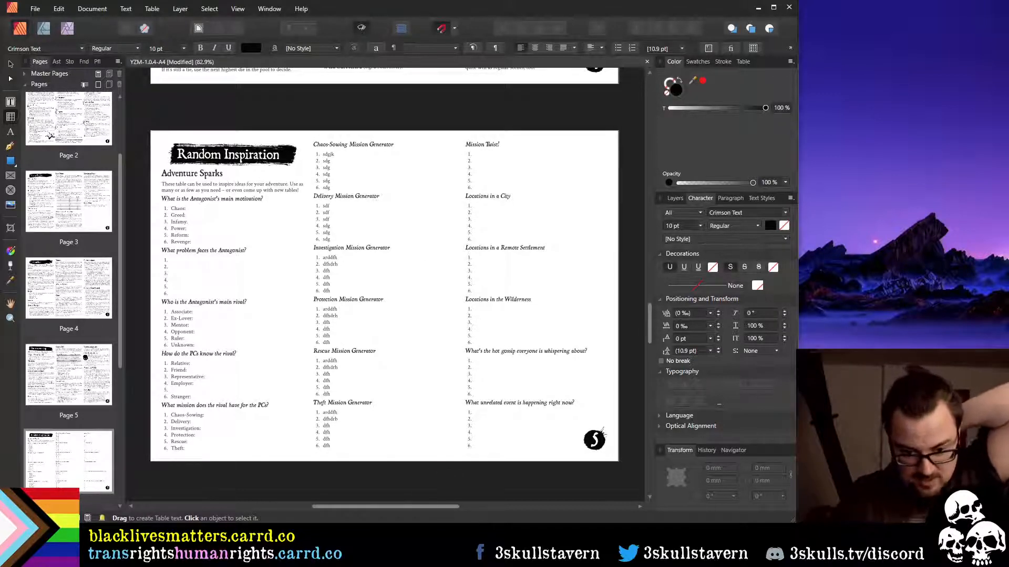
Switch to the Coriolis Atlas Compendium PDF in Xodo and examine its agents' mission, location and complications tables
{"action": "key", "text": "alt+Tab"}
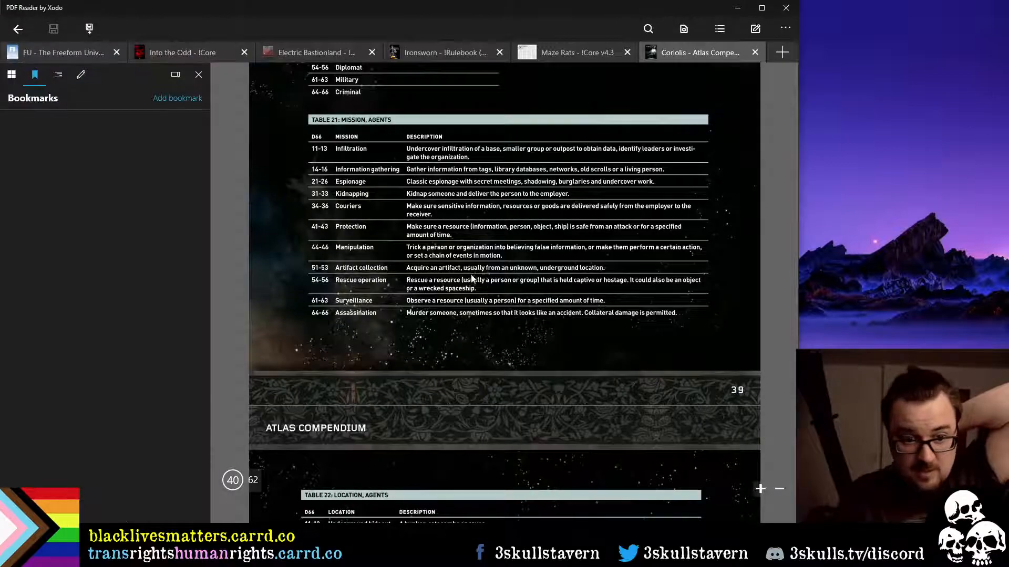
{"action": "scroll", "coordinate": [471, 291], "scroll_direction": "up", "scroll_amount": 10}
{"action": "scroll", "coordinate": [472, 304], "scroll_direction": "down", "scroll_amount": 10}
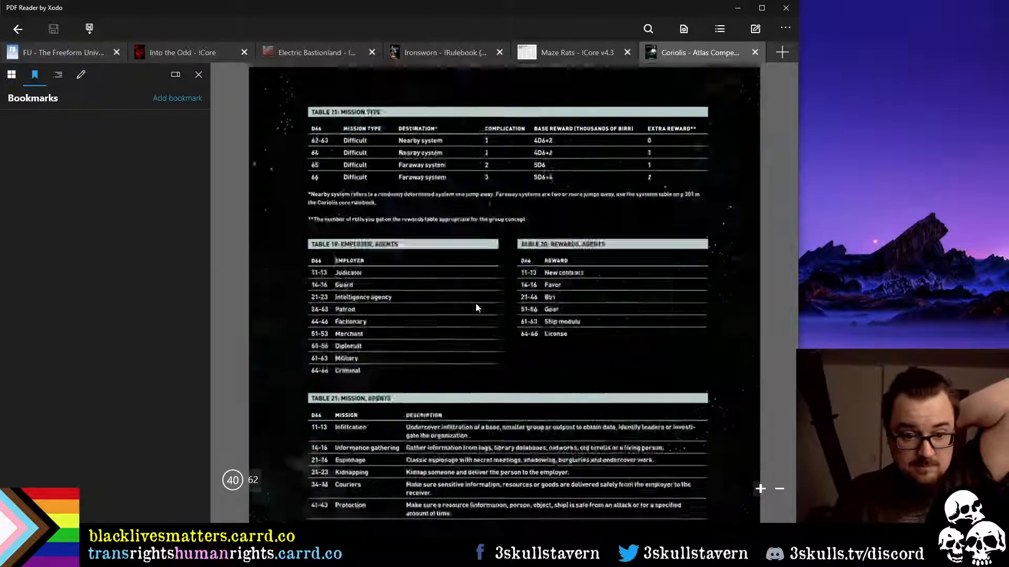
{"action": "scroll", "coordinate": [411, 150], "scroll_direction": "down", "scroll_amount": 5}
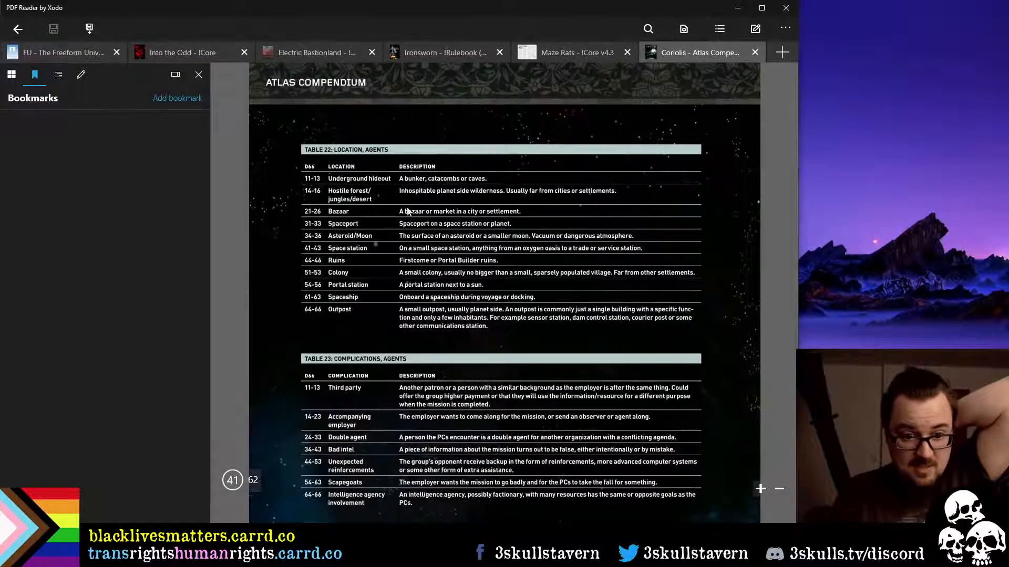
{"action": "scroll", "coordinate": [389, 273], "scroll_direction": "down", "scroll_amount": 3}
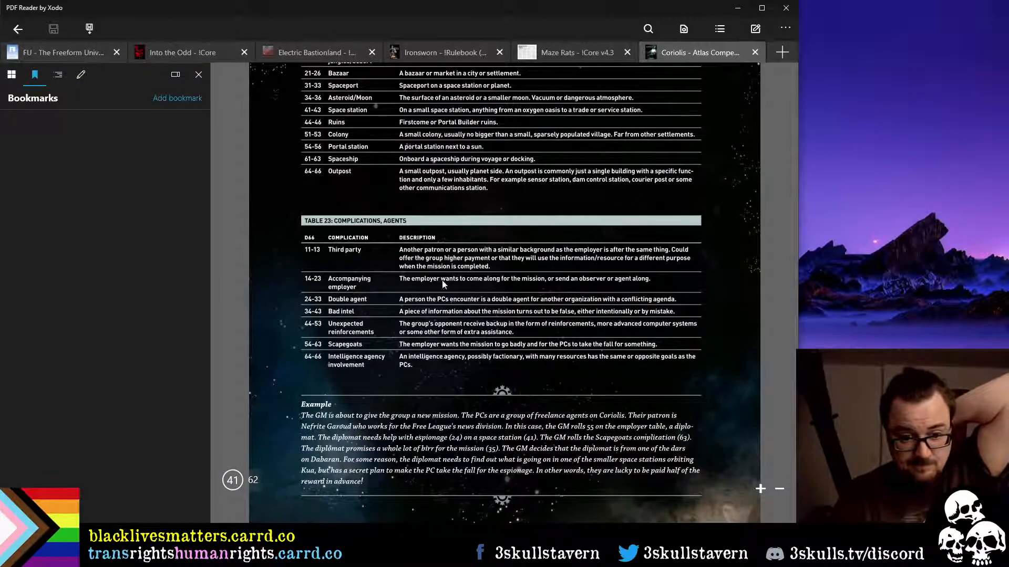
{"action": "left_click", "coordinate": [738, 8]}
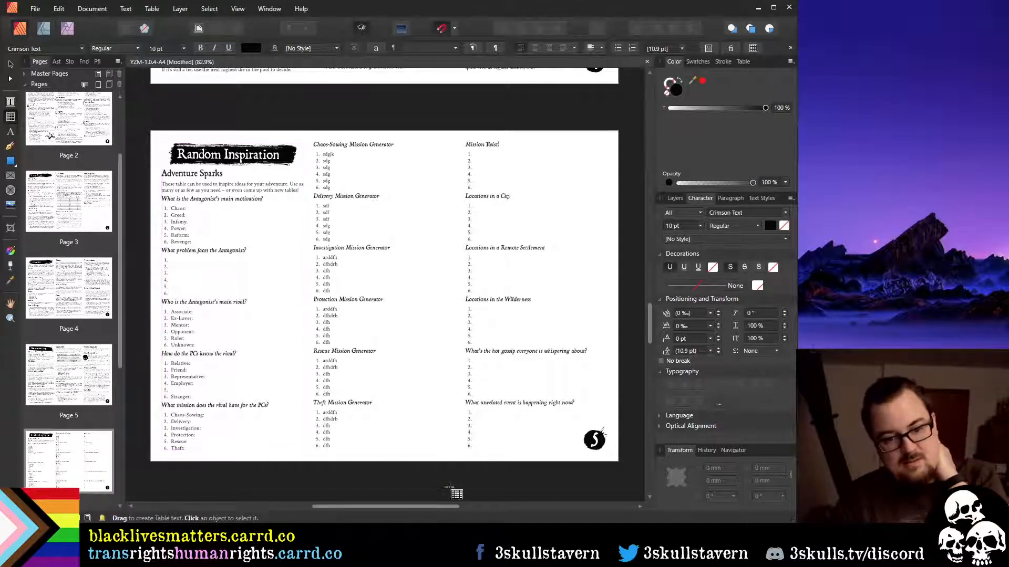
Reread the Atlas Compendium's mission type, employer, rewards and mission tables in Xodo, and return to the rules document
{"action": "key", "text": "alt+Tab"}
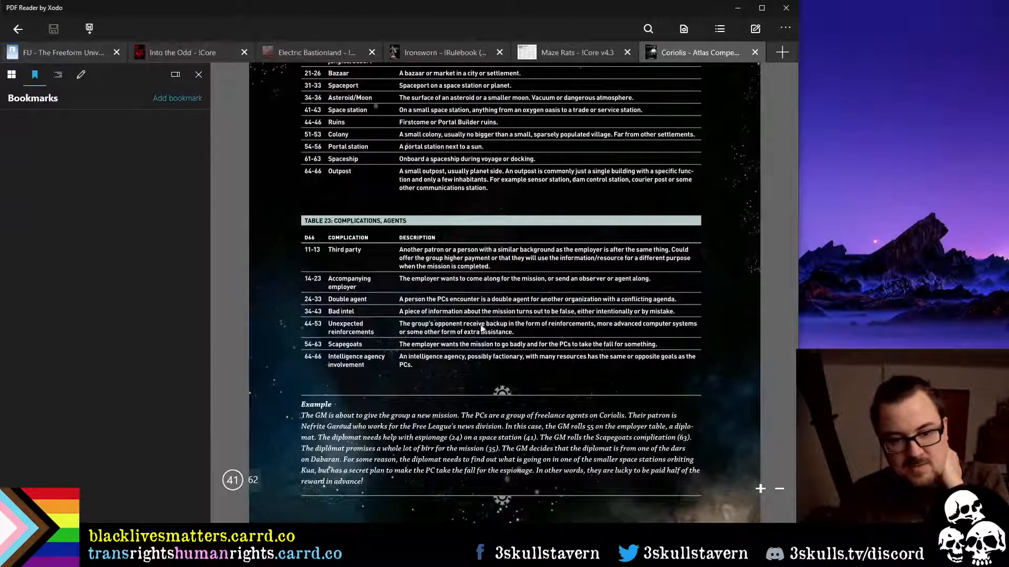
{"action": "scroll", "coordinate": [483, 351], "scroll_direction": "up", "scroll_amount": 5}
{"action": "scroll", "coordinate": [482, 347], "scroll_direction": "up", "scroll_amount": 2}
{"action": "scroll", "coordinate": [473, 352], "scroll_direction": "down", "scroll_amount": 3}
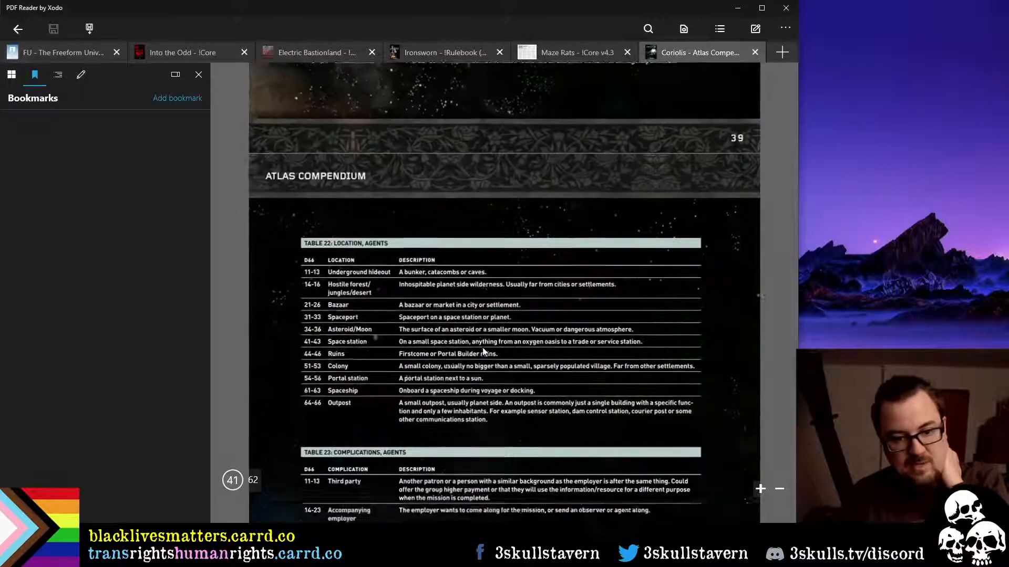
{"action": "scroll", "coordinate": [449, 362], "scroll_direction": "up", "scroll_amount": 10}
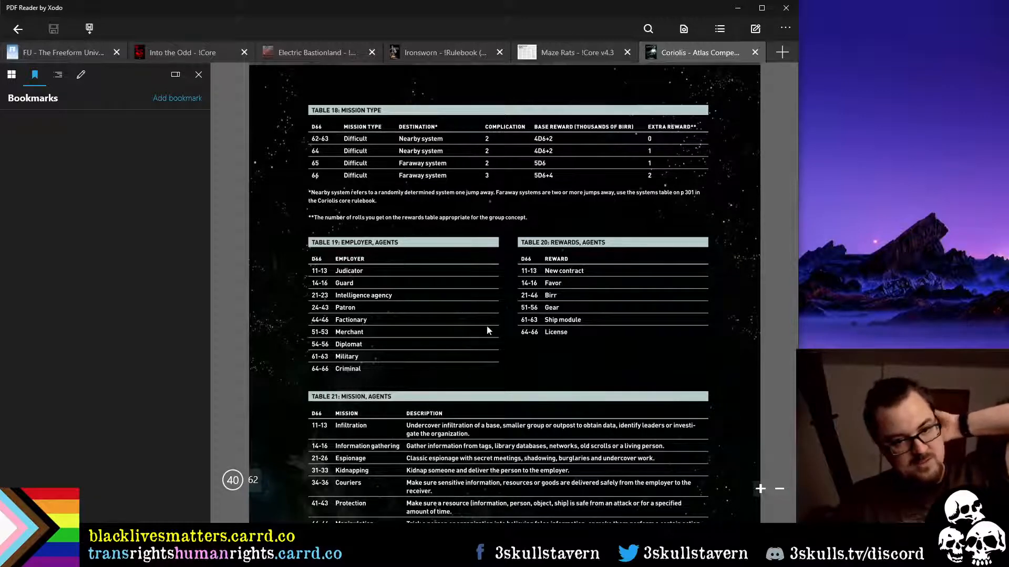
{"action": "scroll", "coordinate": [487, 331], "scroll_direction": "up", "scroll_amount": 8}
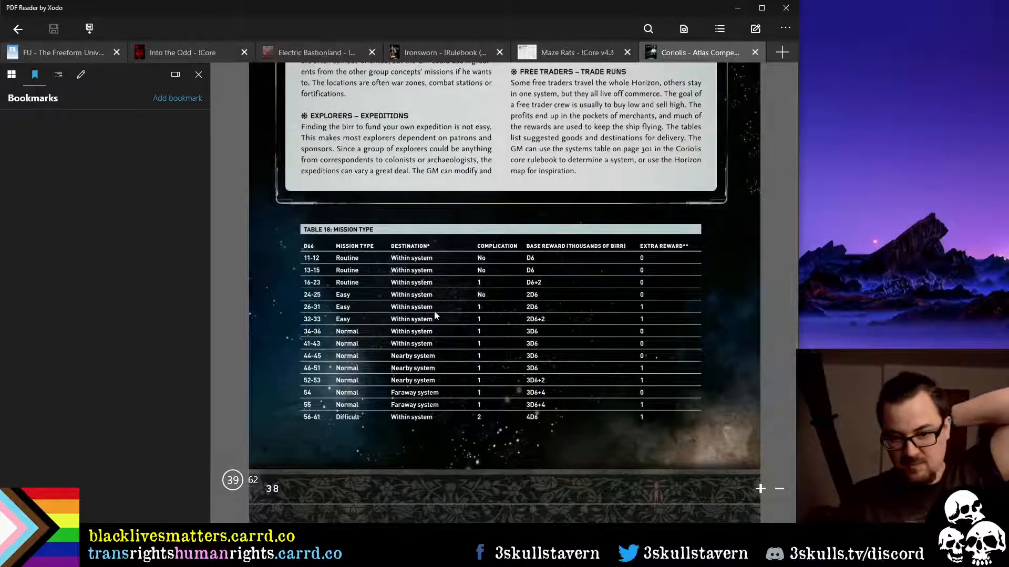
{"action": "scroll", "coordinate": [433, 310], "scroll_direction": "down", "scroll_amount": 4}
{"action": "scroll", "coordinate": [479, 308], "scroll_direction": "down", "scroll_amount": 6}
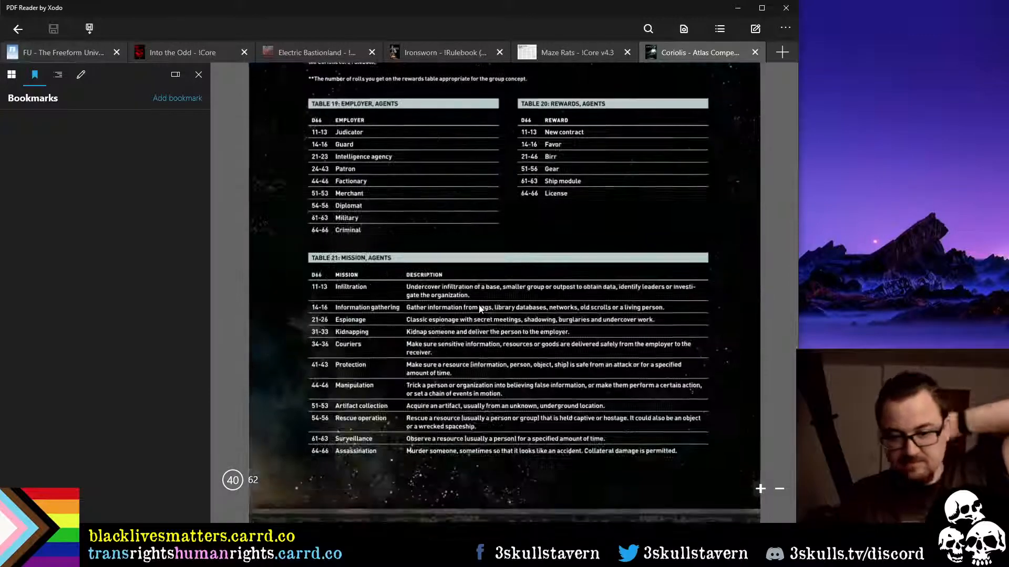
{"action": "scroll", "coordinate": [515, 165], "scroll_direction": "down", "scroll_amount": 6}
{"action": "left_click", "coordinate": [738, 7]}
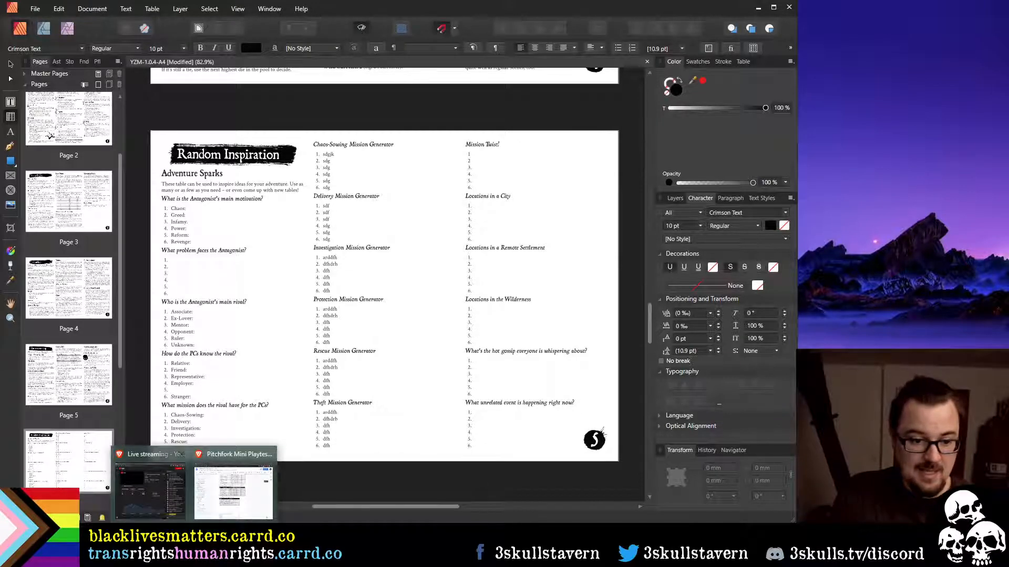
{"action": "mouse_move", "coordinate": [166, 496]}
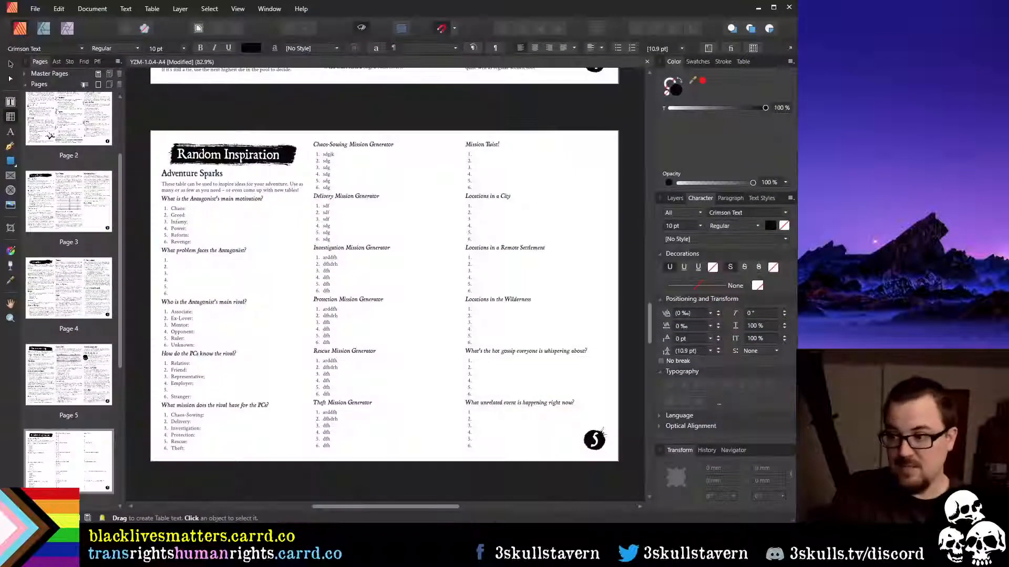